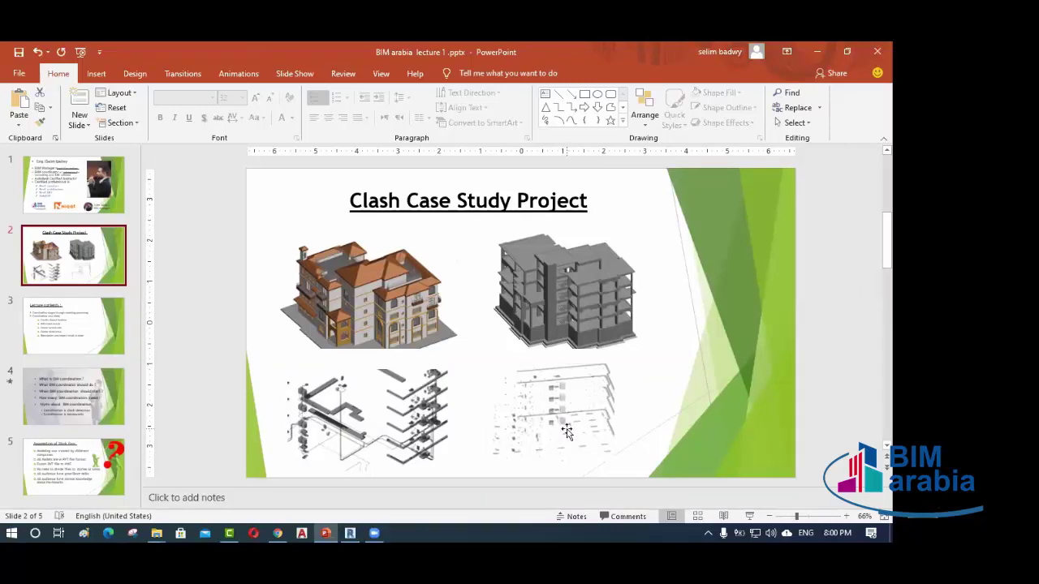
# - Display slide 3, 'Lecture contents', listing the coordination stages and the case study steps
pyautogui.click(104, 341)
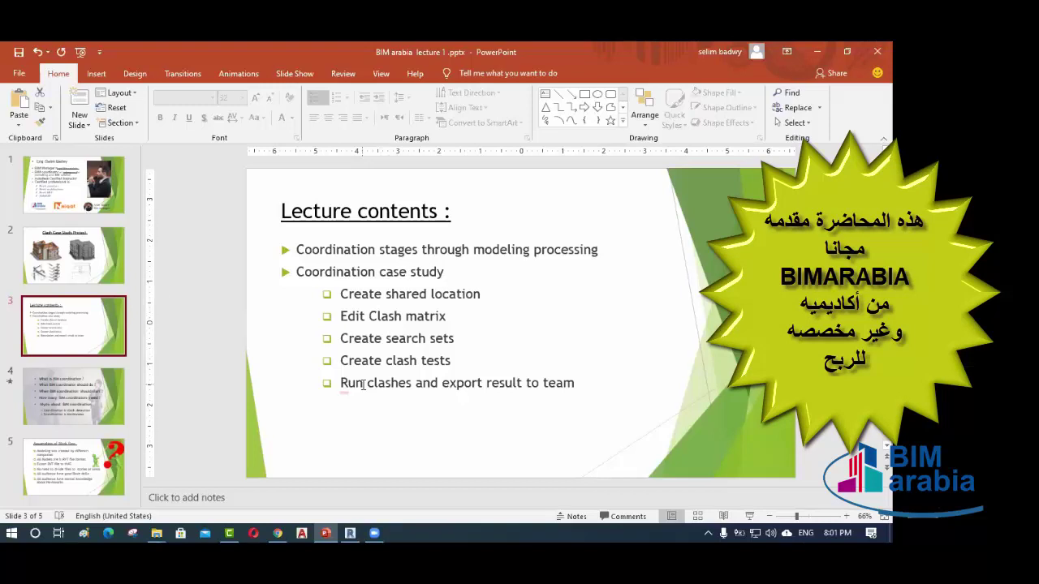
# - Show slide 4 with the BIM coordination questions and myths like 'Coordination is clash detection'
pyautogui.click(90, 403)
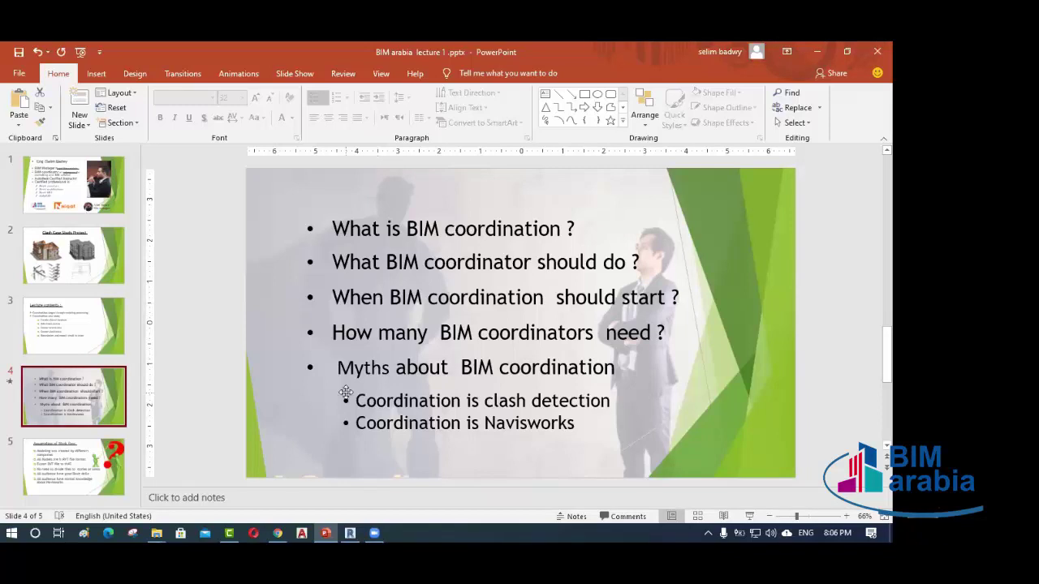
# - In File Explorer, go to 03-Resources > PDF > BEP and select BEP 12-12-2019.SELIM.docx
pyautogui.click(156, 533)
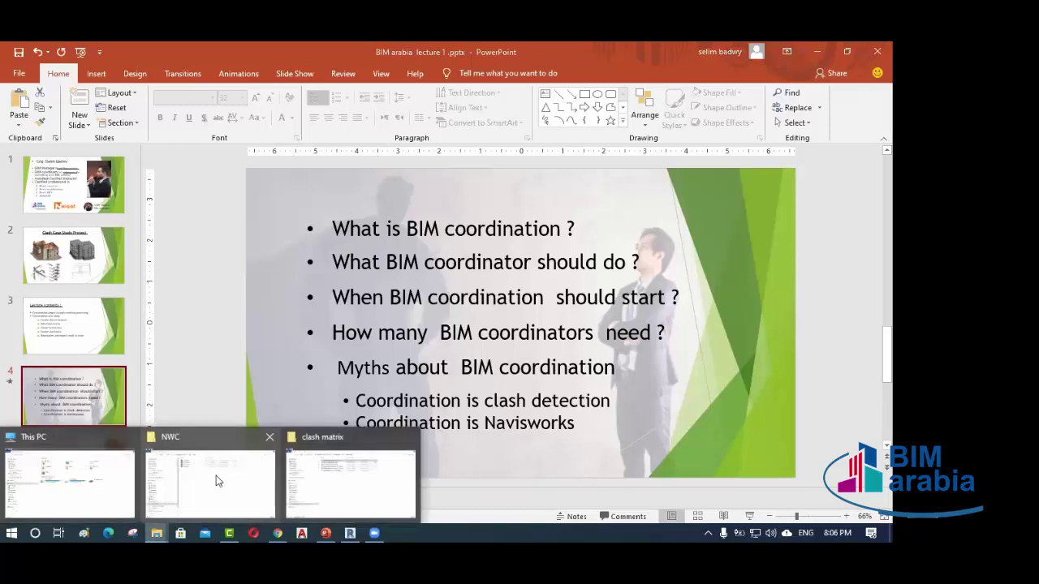
pyautogui.click(323, 483)
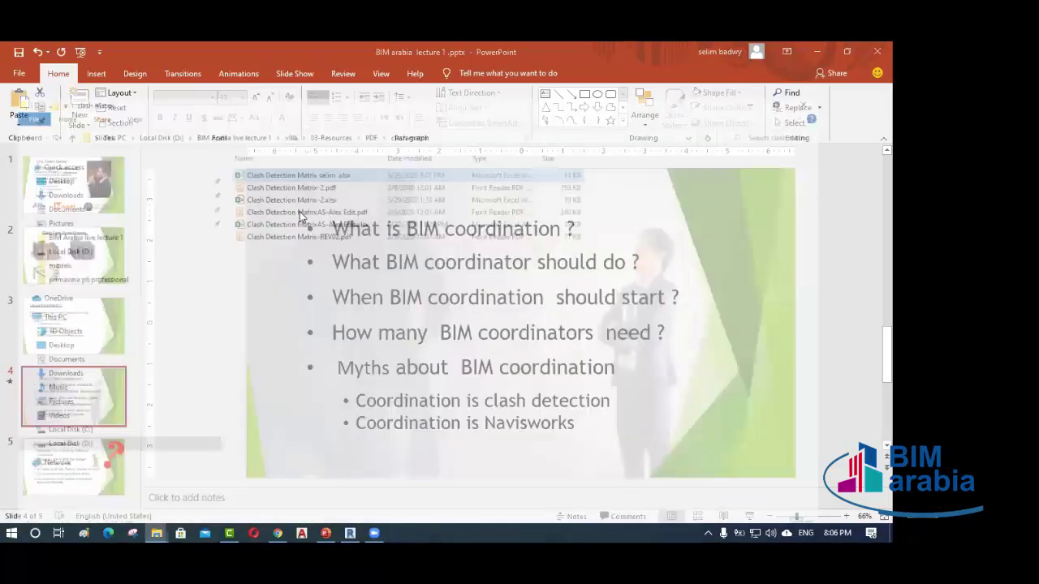
pyautogui.press('BackSpace')
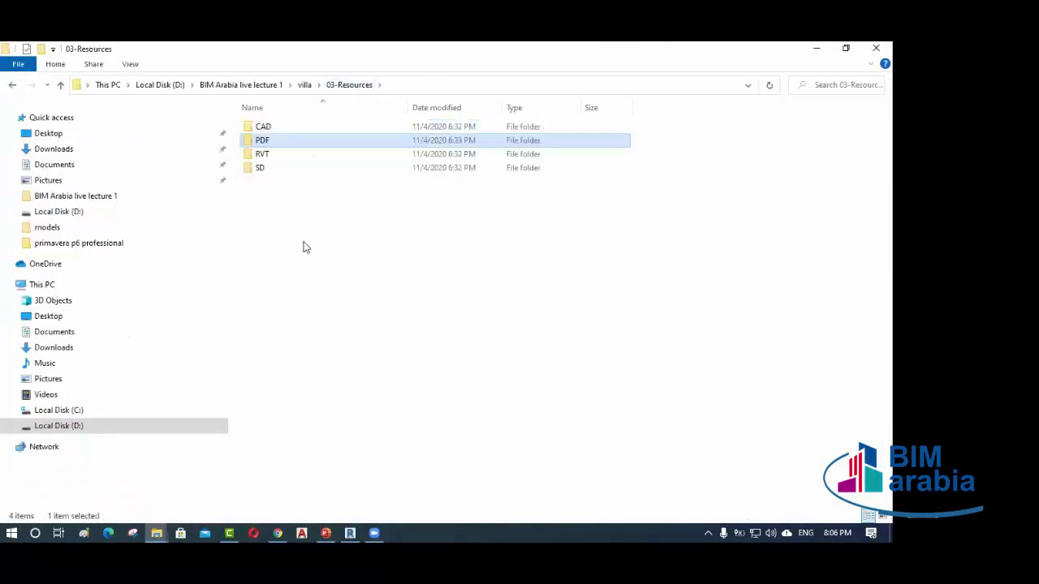
pyautogui.doubleClick(277, 143)
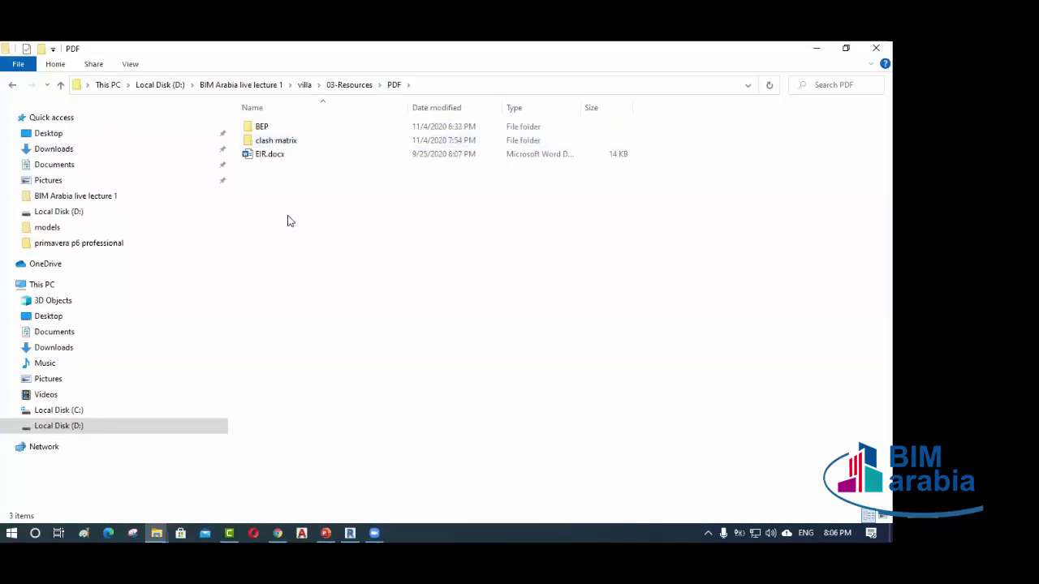
pyautogui.click(267, 144)
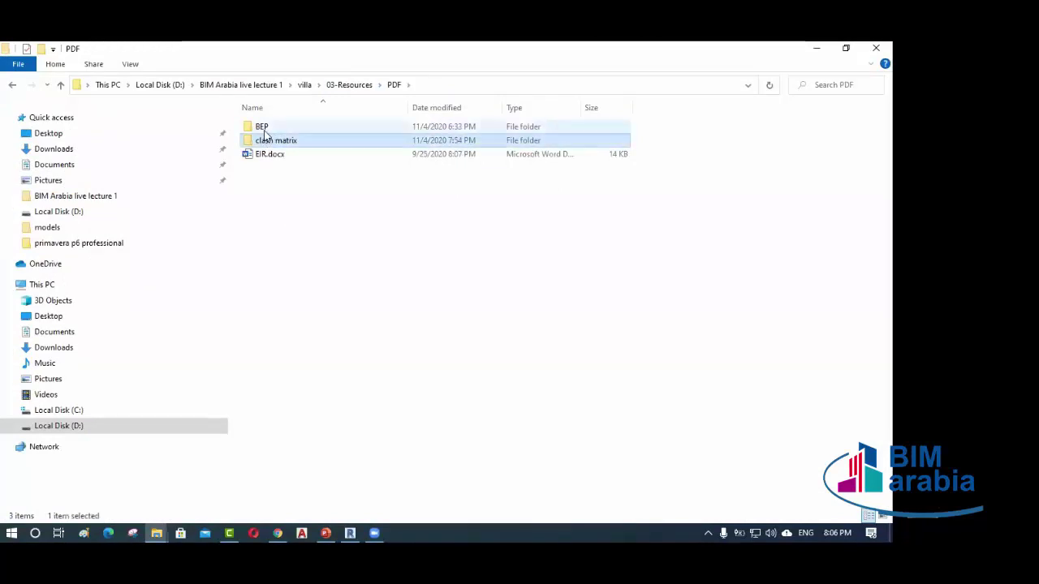
pyautogui.doubleClick(262, 128)
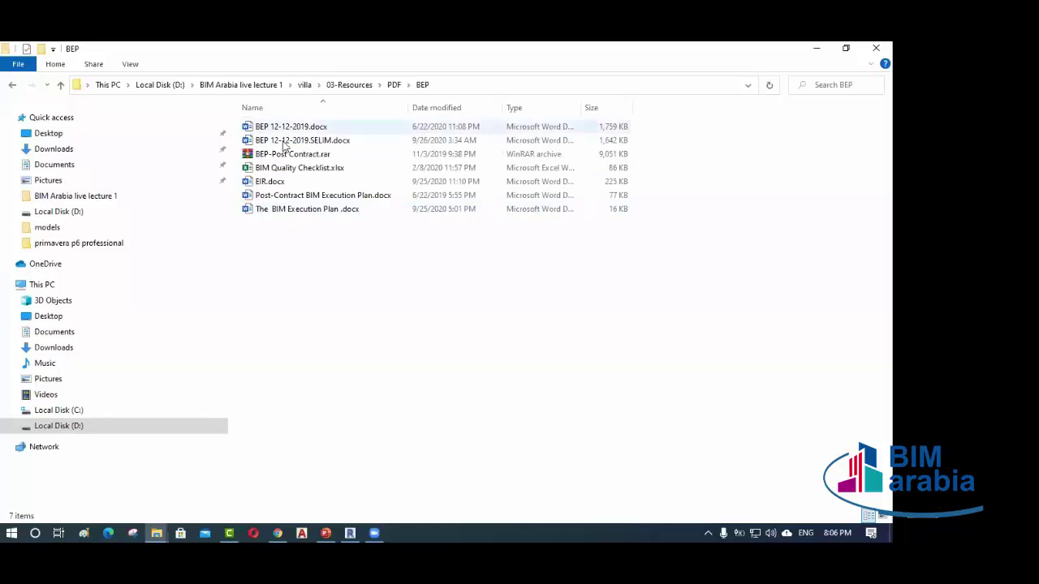
pyautogui.click(290, 143)
# - Open BEP 12-12-2019.SELIM.docx in Word and begin reading its first pages
pyautogui.doubleClick(290, 142)
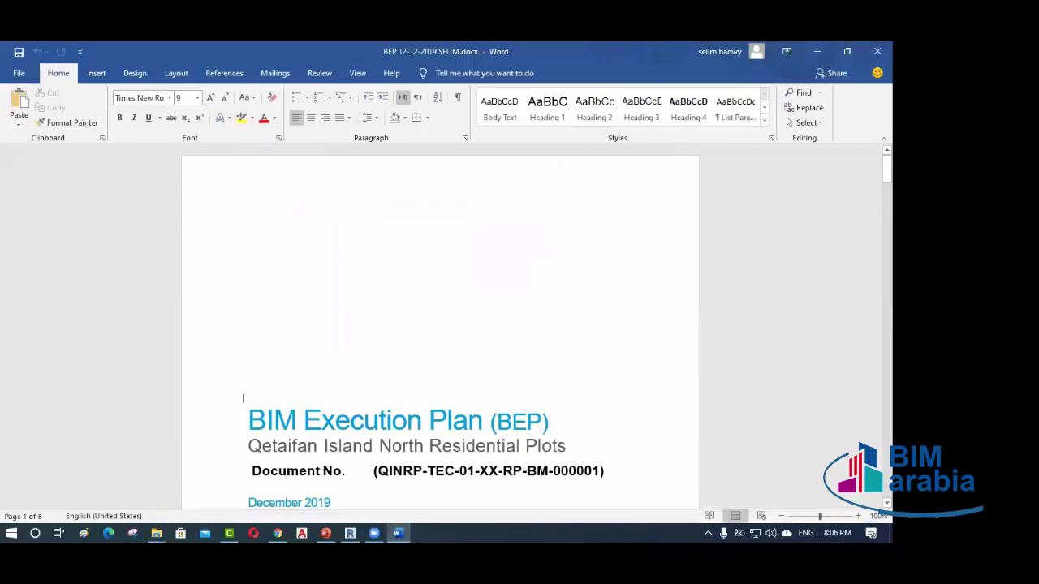
pyautogui.moveTo(886, 169); pyautogui.dragTo(886, 364)
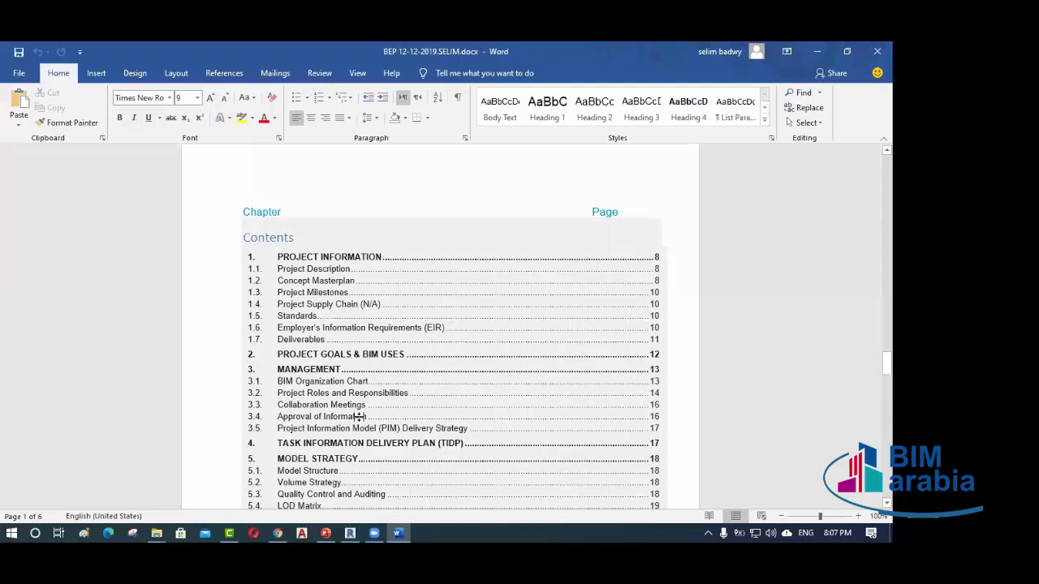
pyautogui.scroll(-20, 358, 416)
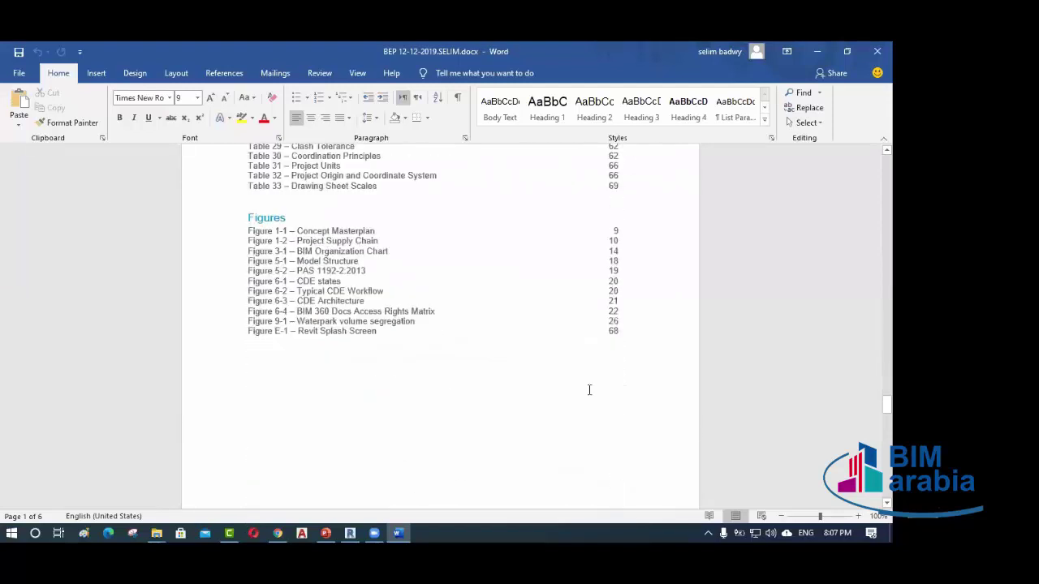
pyautogui.click(590, 389)
# - Scroll down through the BEP to Table 28, the check and review table
pyautogui.scroll(-8, 589, 390)
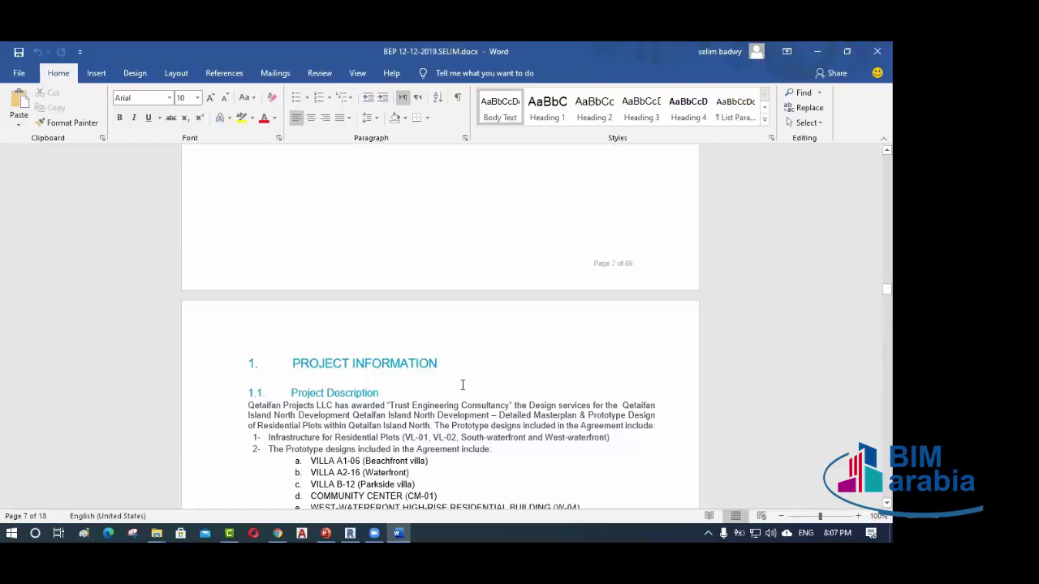
pyautogui.scroll(-20, 462, 385)
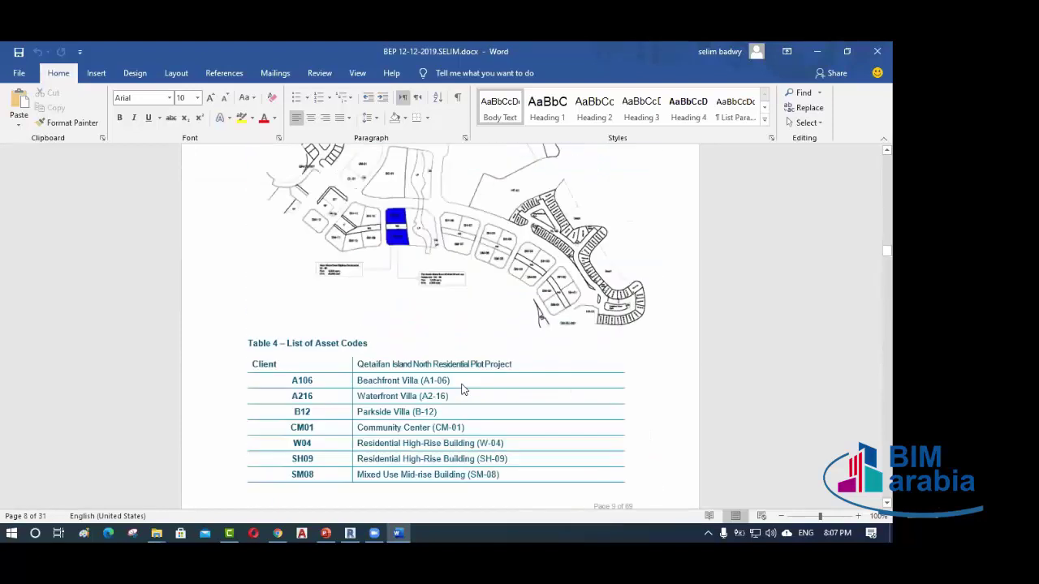
pyautogui.scroll(-5, 463, 389)
pyautogui.scroll(-5, 462, 389)
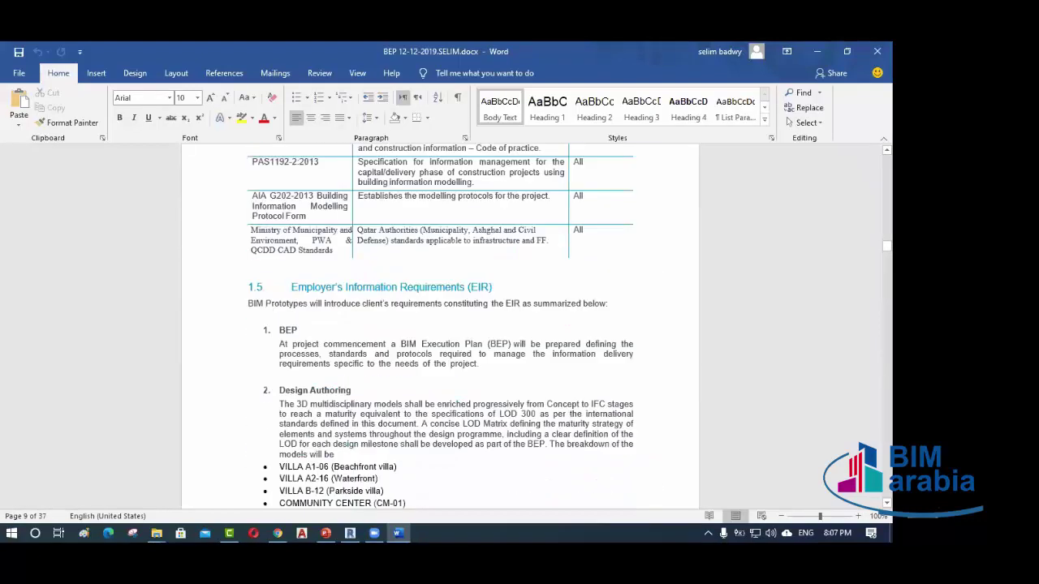
pyautogui.scroll(-10, 289, 477)
pyautogui.scroll(-10, 467, 362)
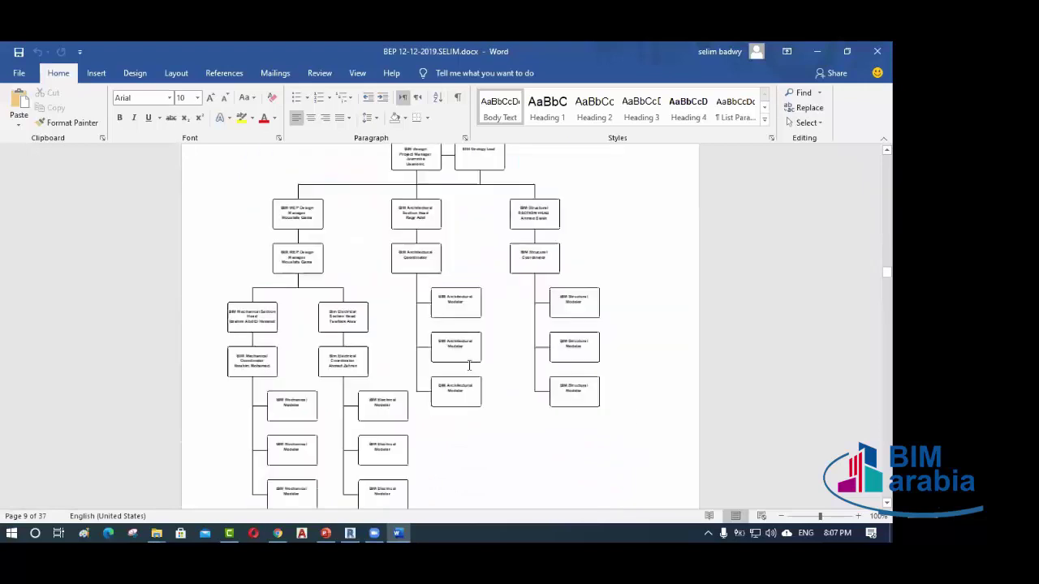
pyautogui.scroll(-15, 468, 365)
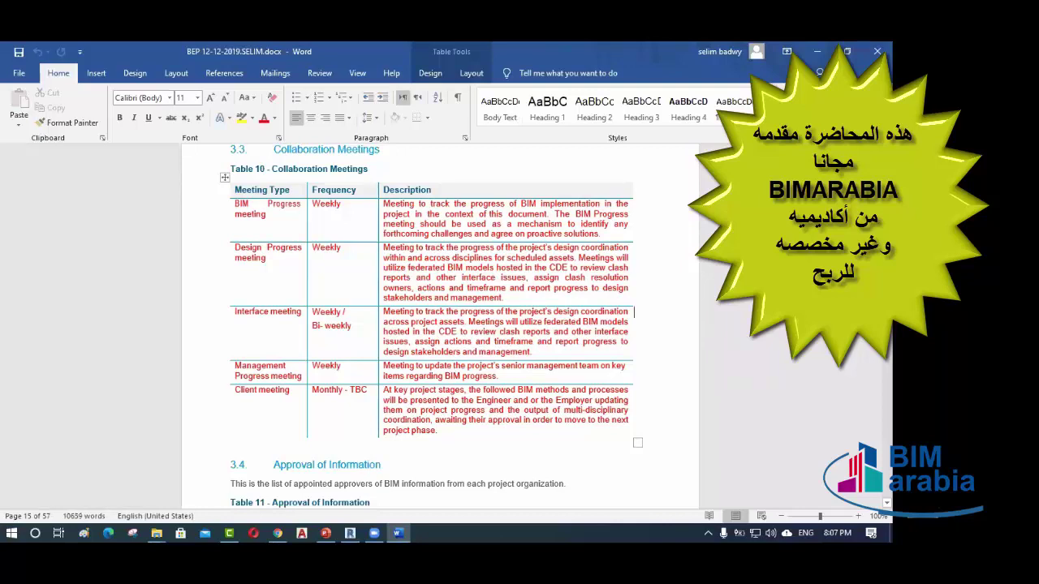
pyautogui.scroll(-20, 438, 324)
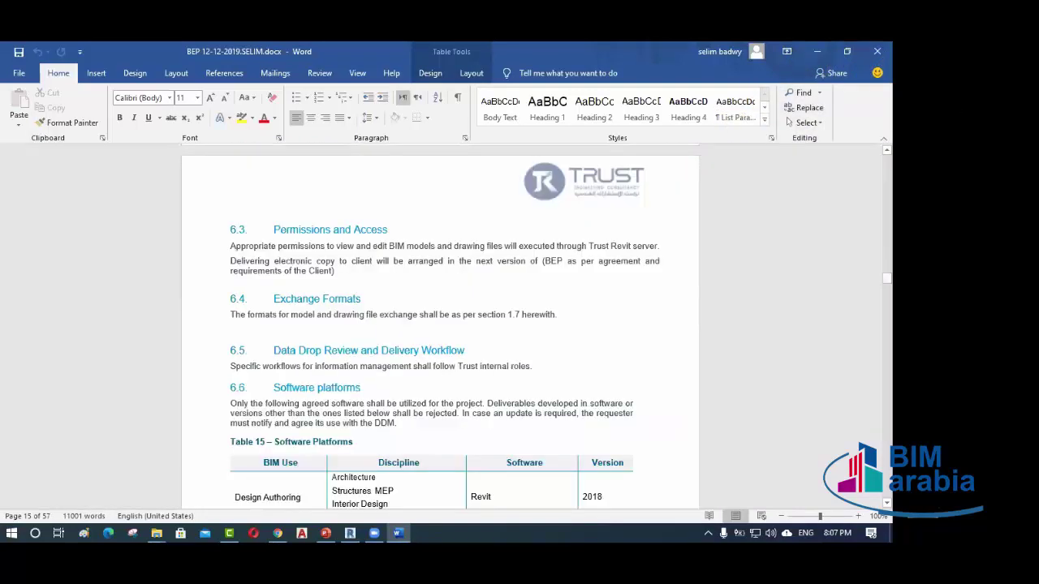
pyautogui.scroll(-20, 438, 325)
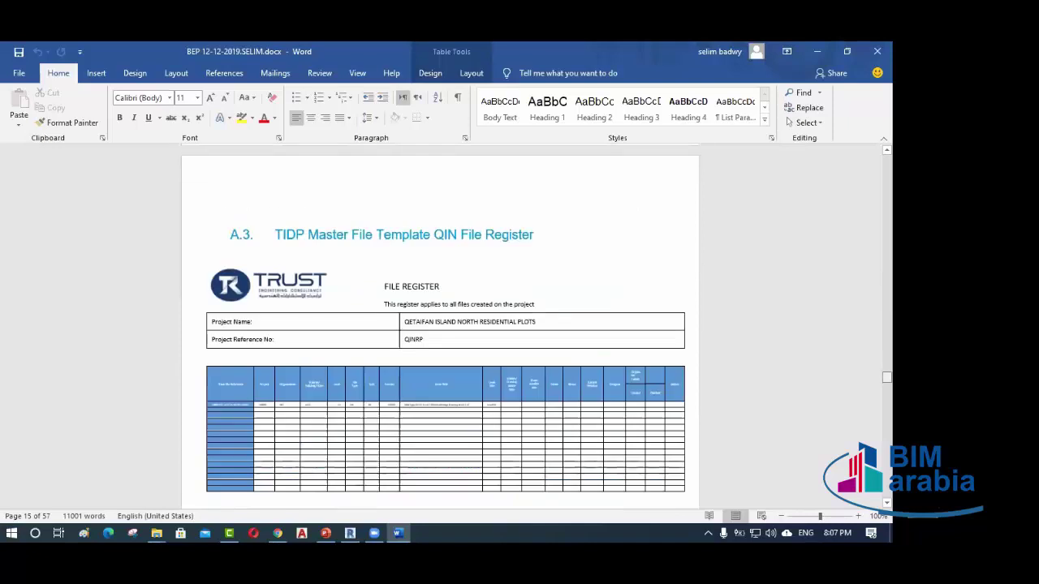
pyautogui.scroll(-20, 439, 362)
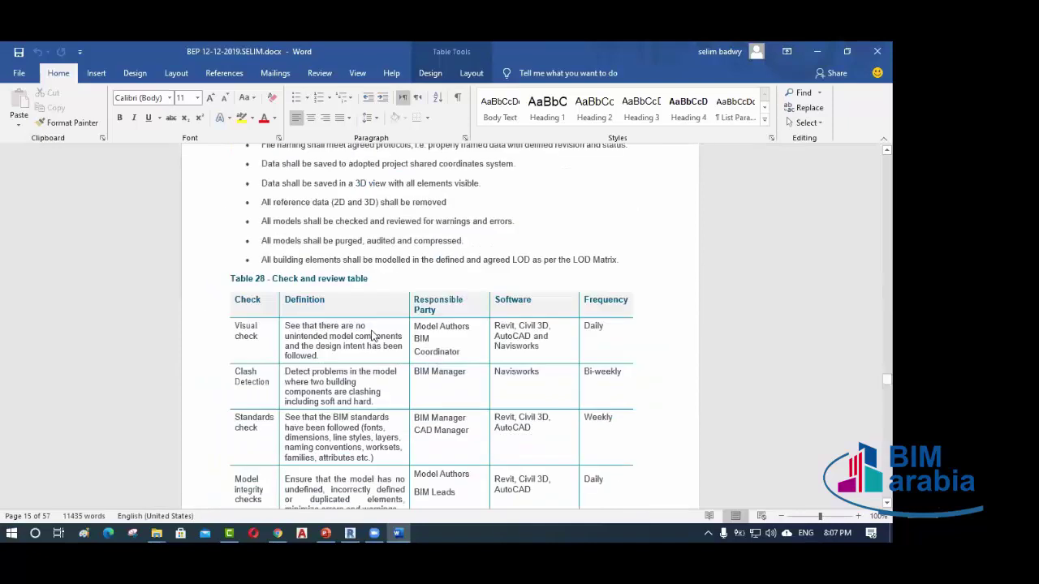
# - Scroll back from Table 28 to the '7. CLASH DETECTION' heading and Table 15 on page 21
pyautogui.click(371, 348)
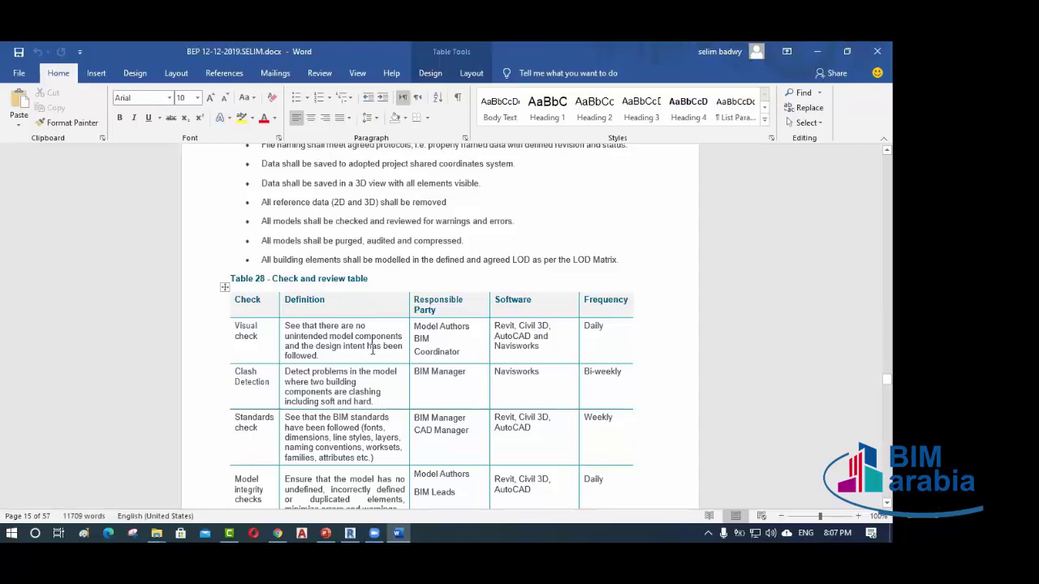
pyautogui.scroll(-15, 370, 348)
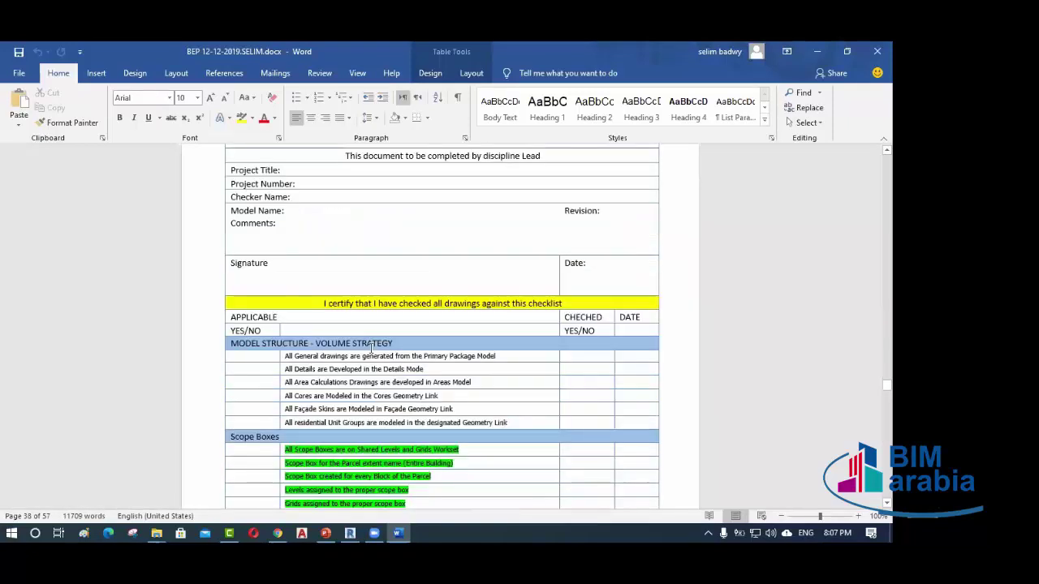
pyautogui.scroll(2, 371, 346)
pyautogui.scroll(20, 364, 306)
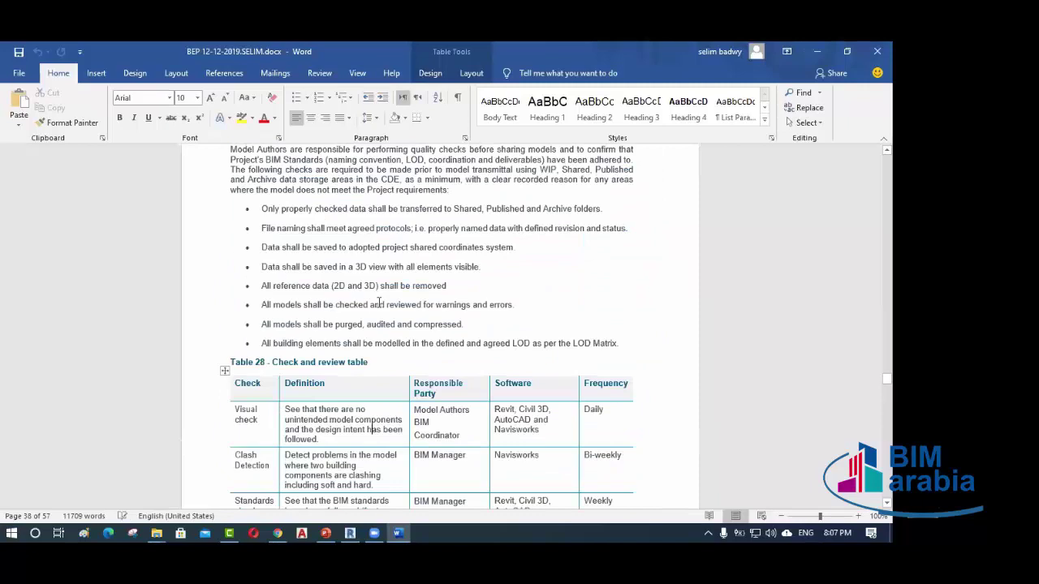
pyautogui.moveTo(886, 373); pyautogui.dragTo(887, 331)
pyautogui.click(400, 403)
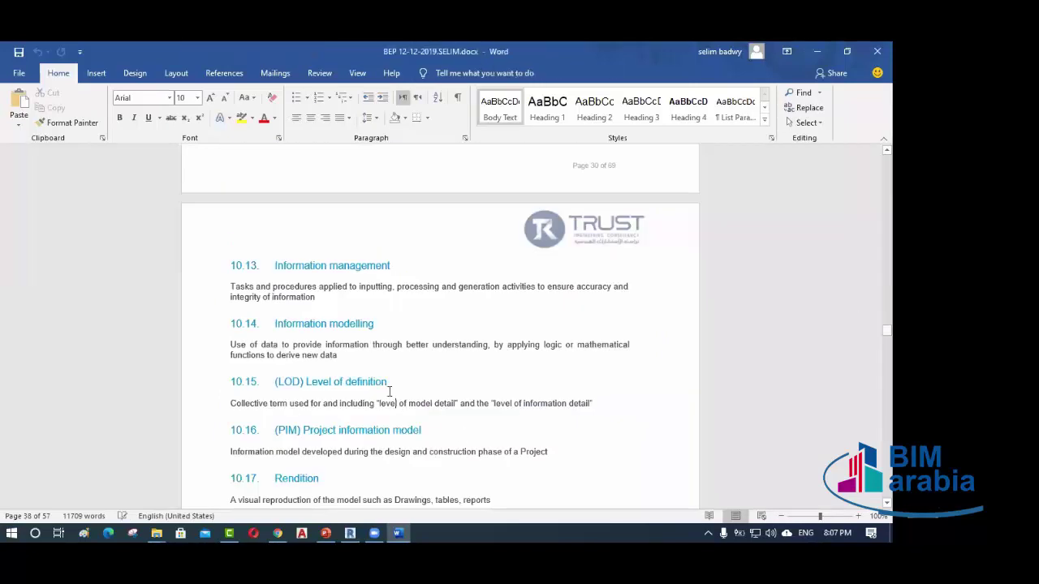
pyautogui.scroll(15, 387, 385)
pyautogui.scroll(15, 372, 316)
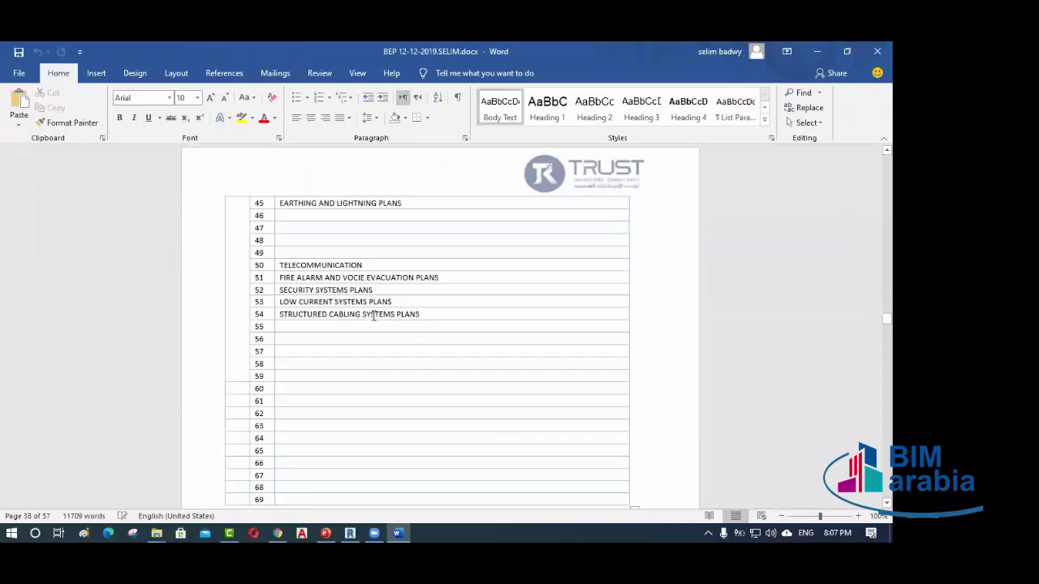
pyautogui.scroll(15, 371, 314)
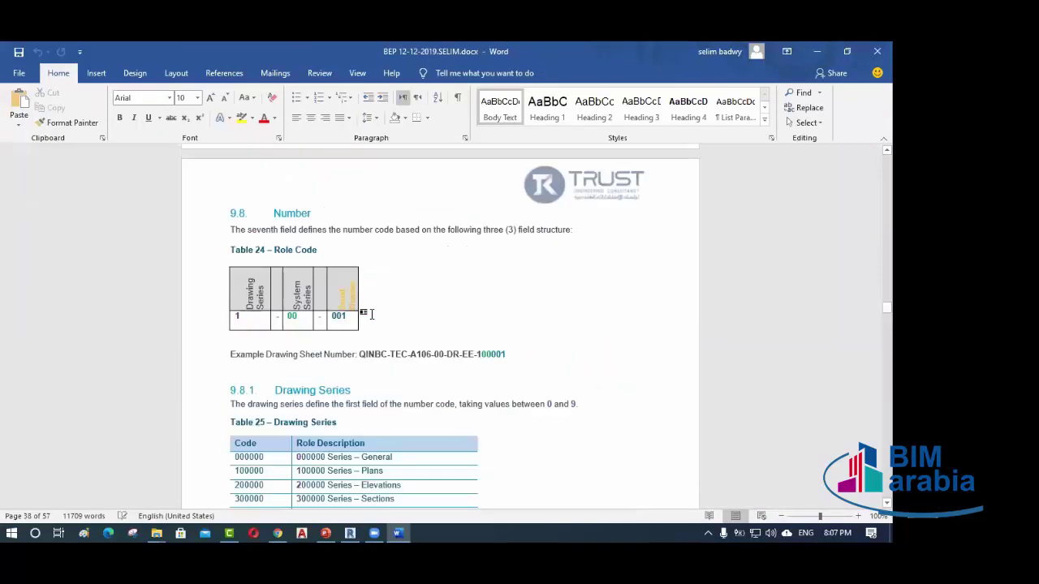
pyautogui.scroll(15, 372, 314)
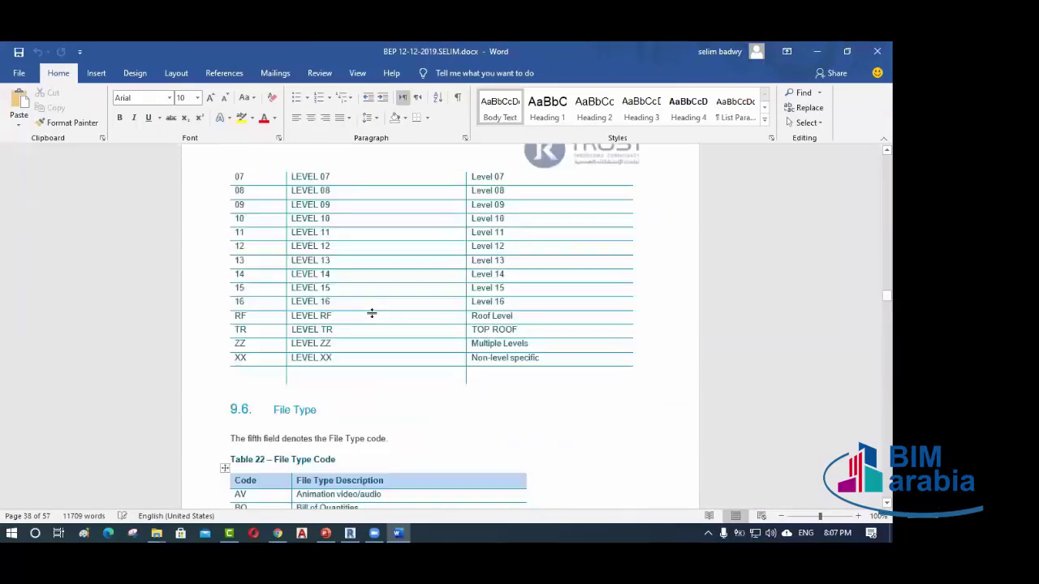
pyautogui.scroll(15, 372, 314)
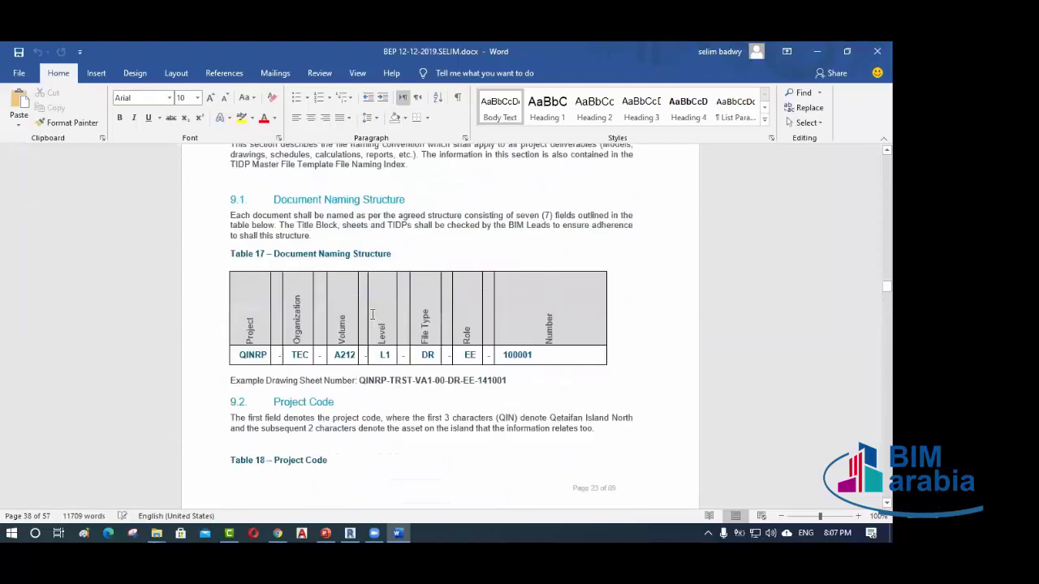
pyautogui.scroll(-5, 372, 314)
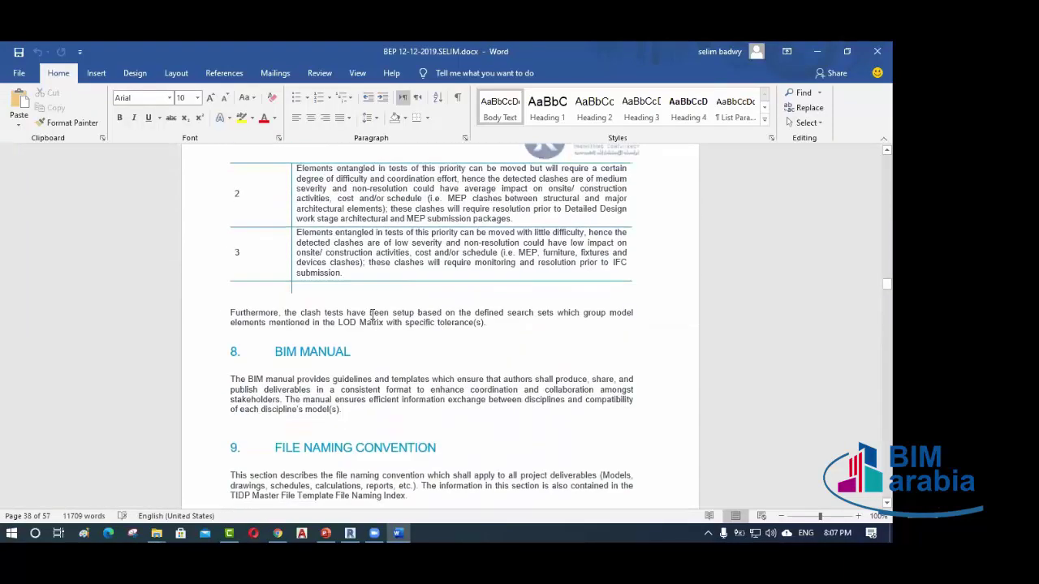
pyautogui.scroll(9, 371, 314)
pyautogui.scroll(4, 371, 314)
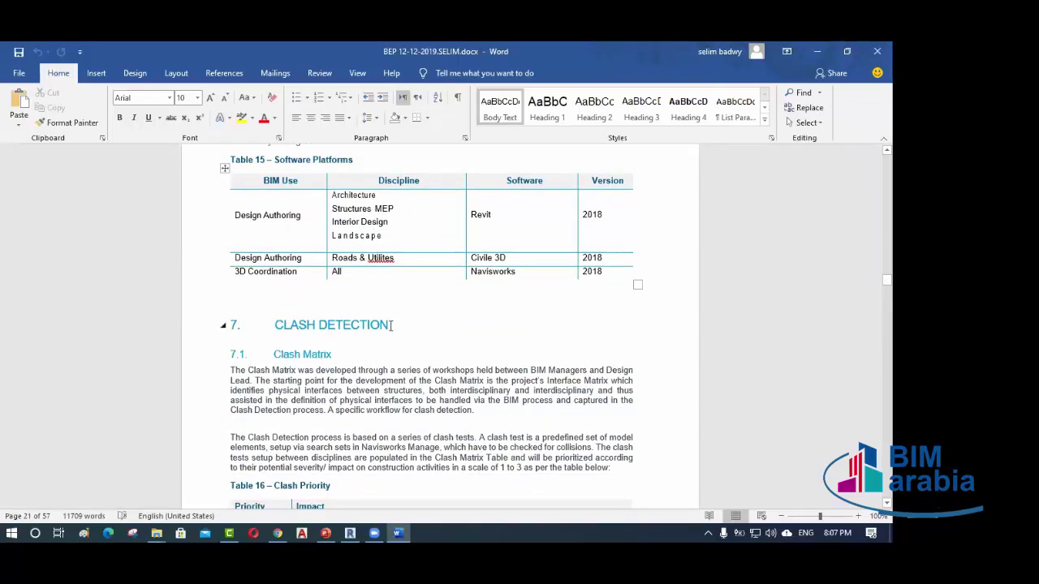
# - Highlight the CLASH DETECTION heading and read through the clash matrix and clash tests text
pyautogui.moveTo(393, 324); pyautogui.dragTo(275, 326)
pyautogui.click(323, 328)
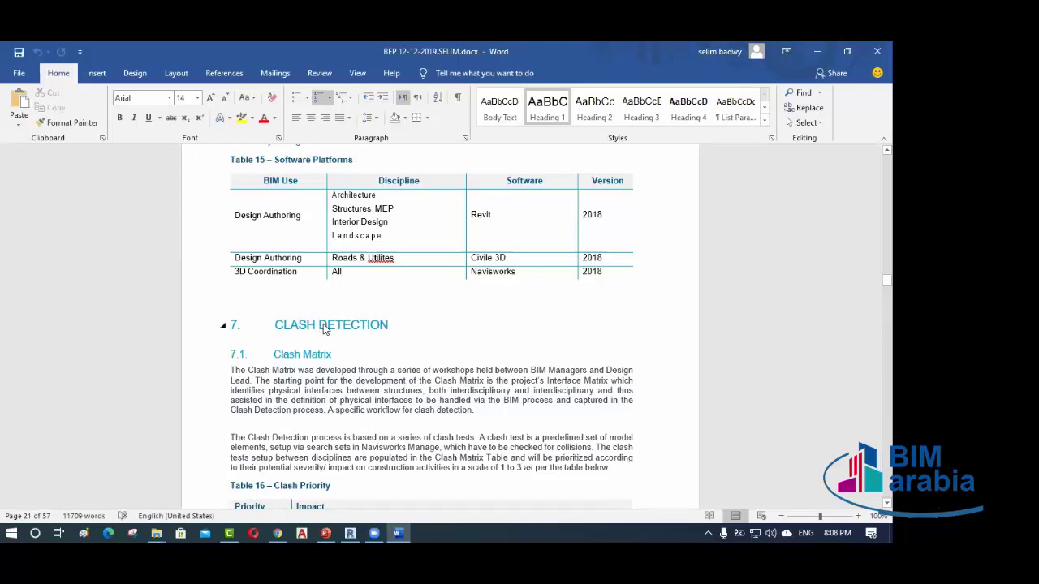
pyautogui.scroll(2, 332, 341)
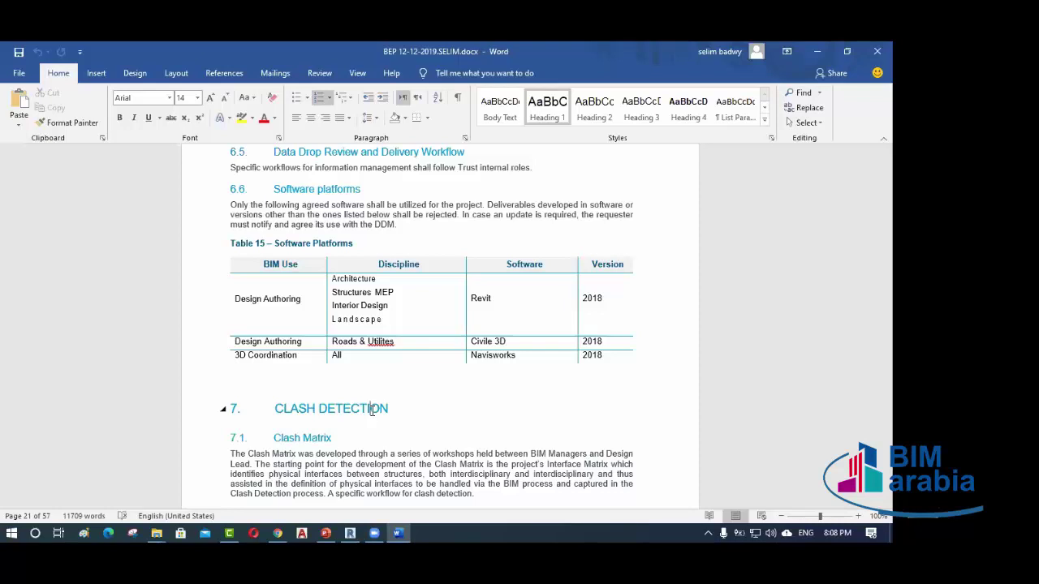
pyautogui.scroll(-3, 372, 405)
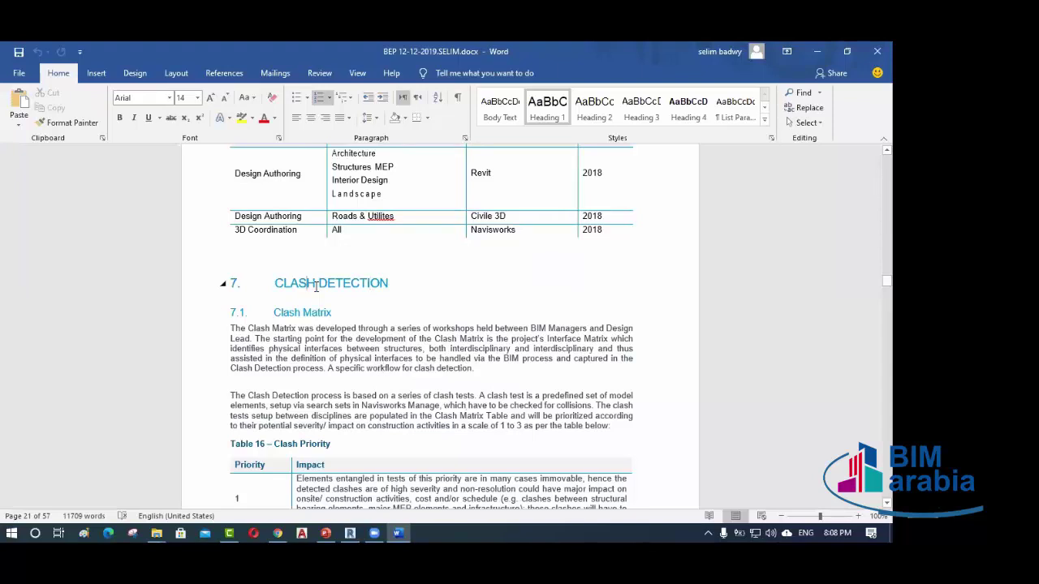
pyautogui.scroll(-2, 315, 285)
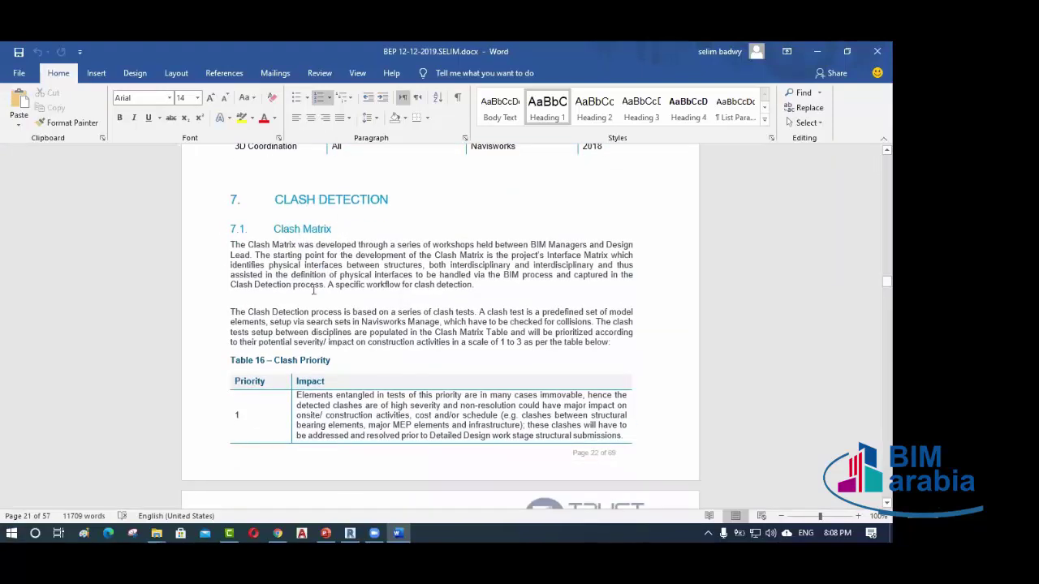
pyautogui.scroll(-1, 339, 363)
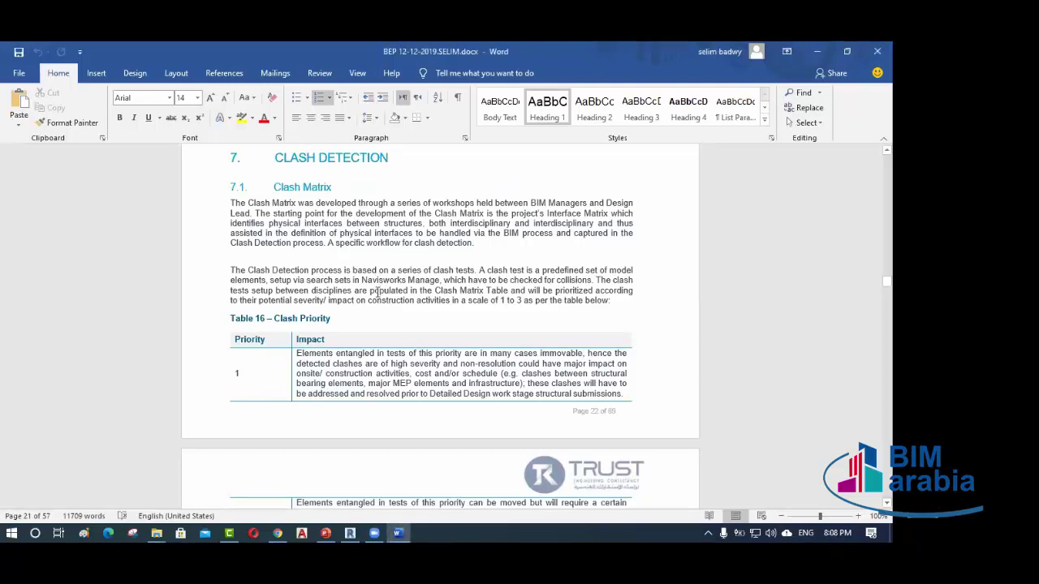
pyautogui.scroll(1, 377, 293)
pyautogui.scroll(-1, 380, 297)
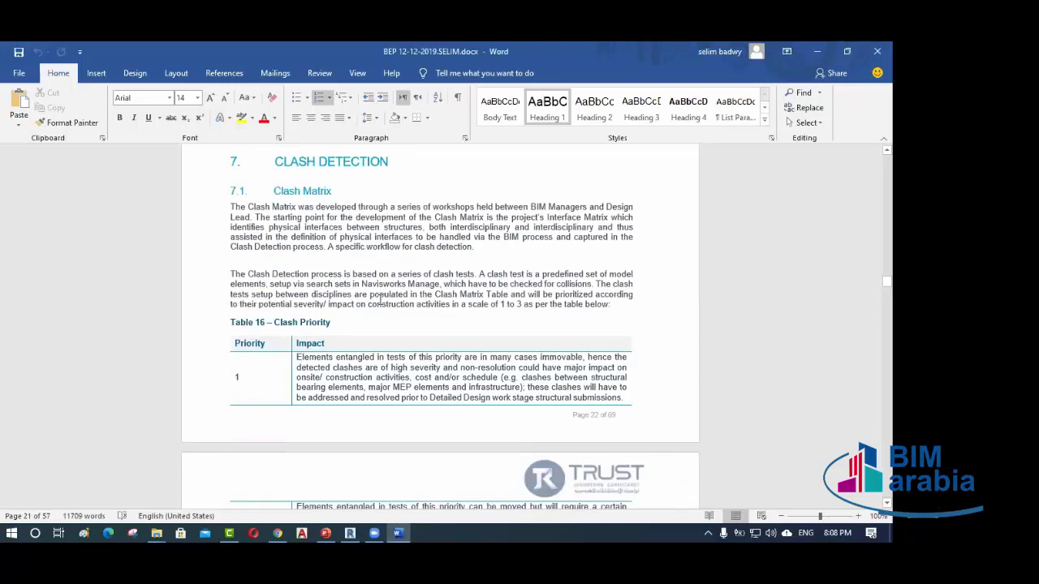
pyautogui.click(378, 299)
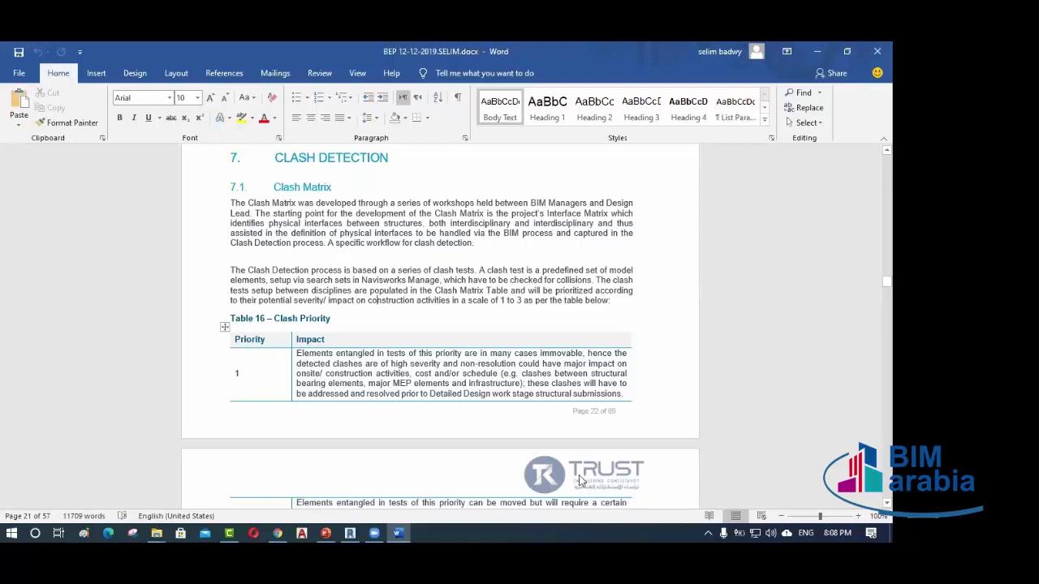
# - Review Table 16, Clash Priority, then minimise Word to reveal the BEP folder
pyautogui.scroll(-2, 539, 406)
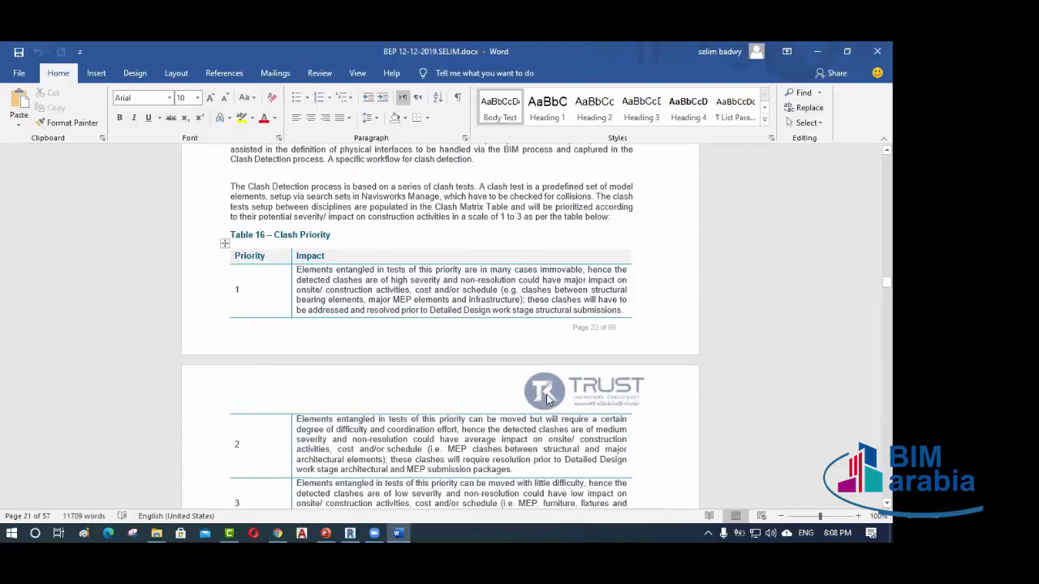
pyautogui.scroll(2, 410, 294)
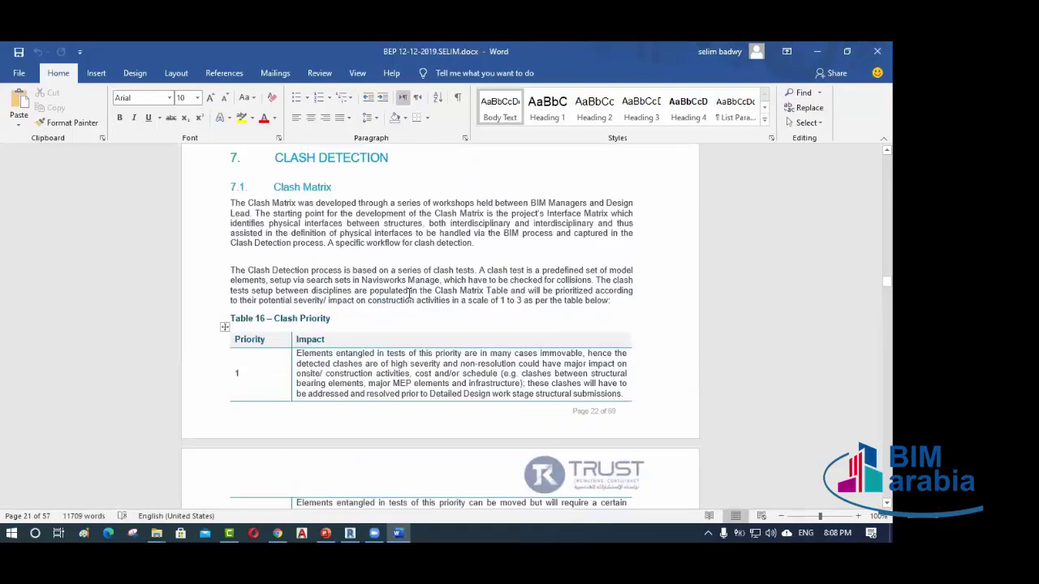
pyautogui.scroll(-2, 340, 297)
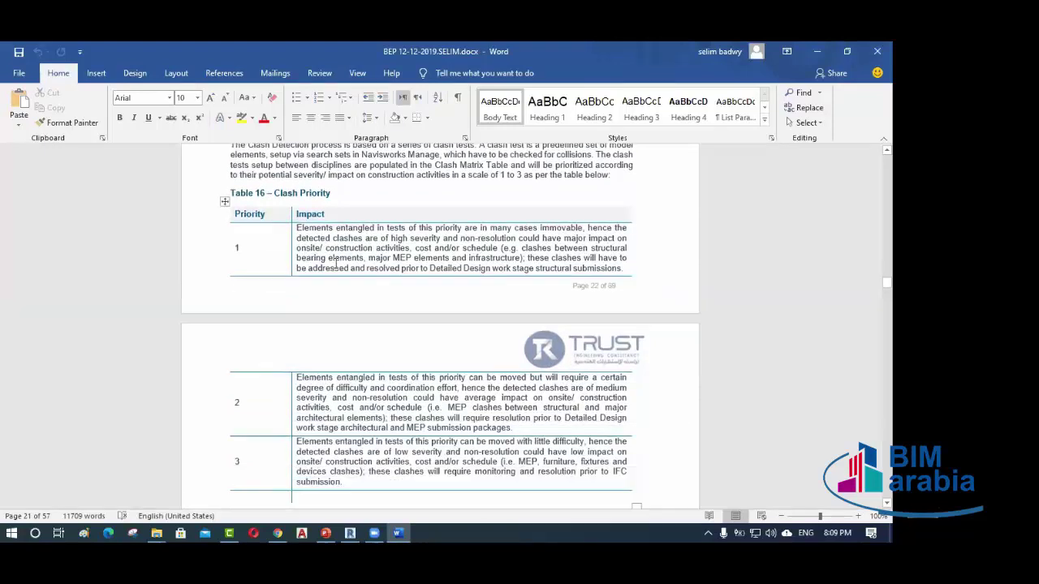
pyautogui.scroll(-1, 336, 262)
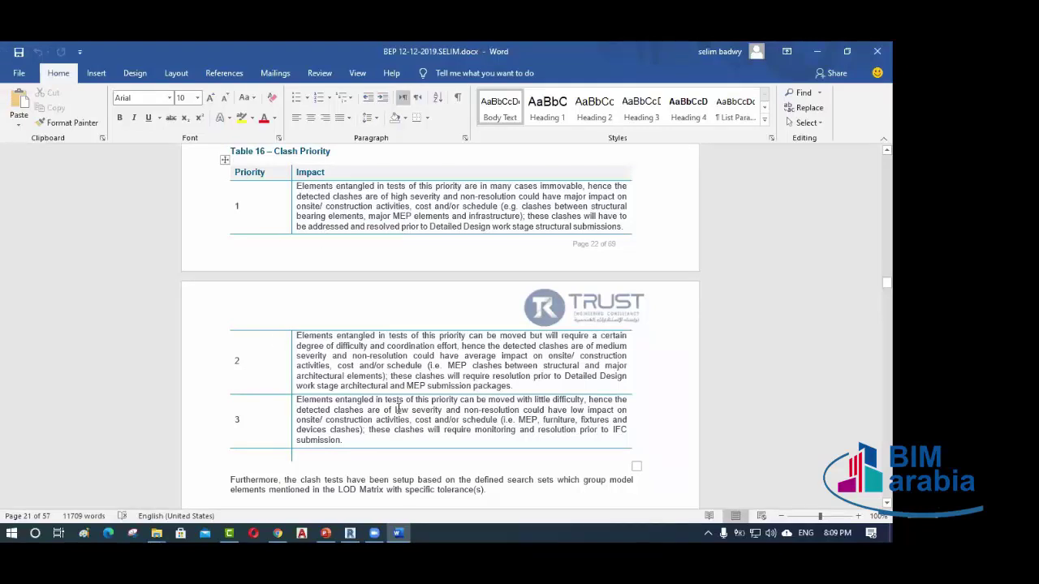
pyautogui.scroll(-3, 398, 406)
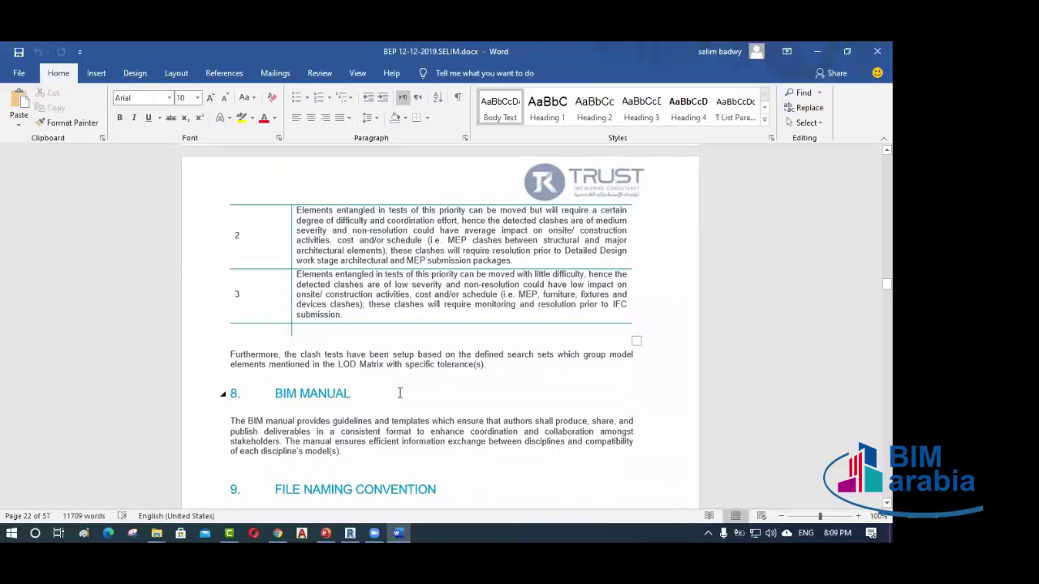
pyautogui.click(817, 52)
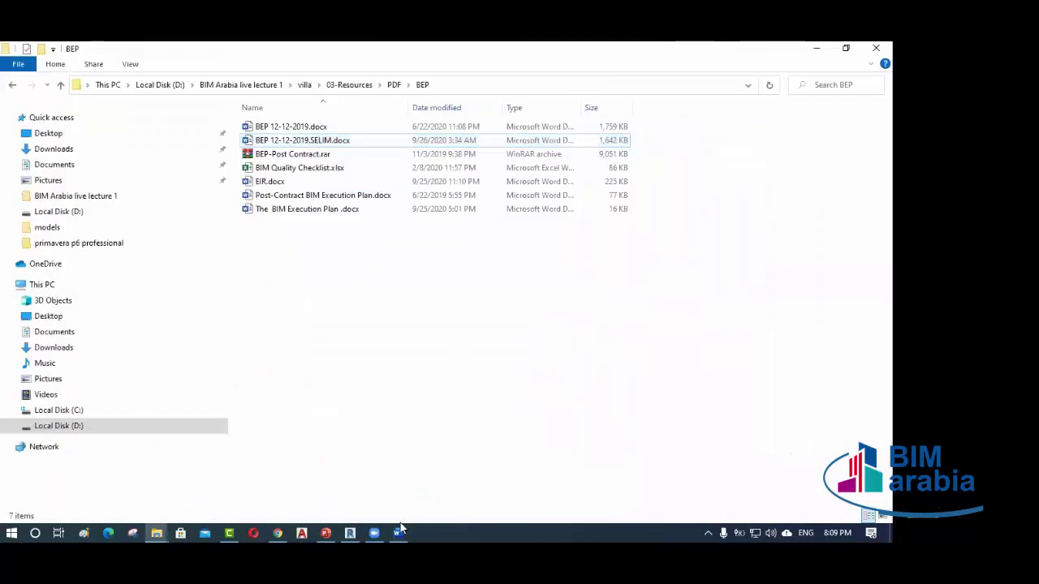
pyautogui.click(325, 528)
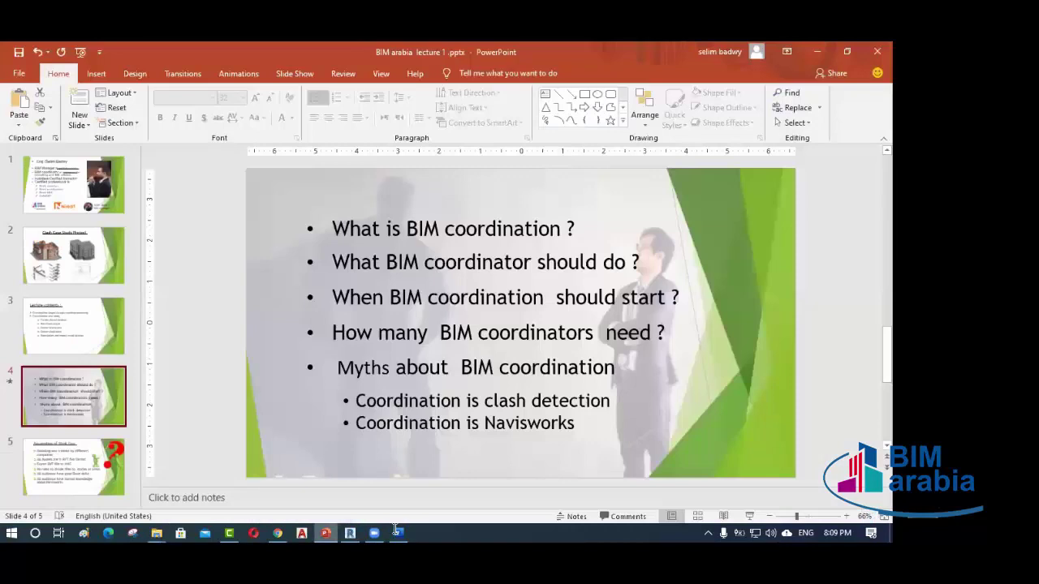
pyautogui.click(469, 333)
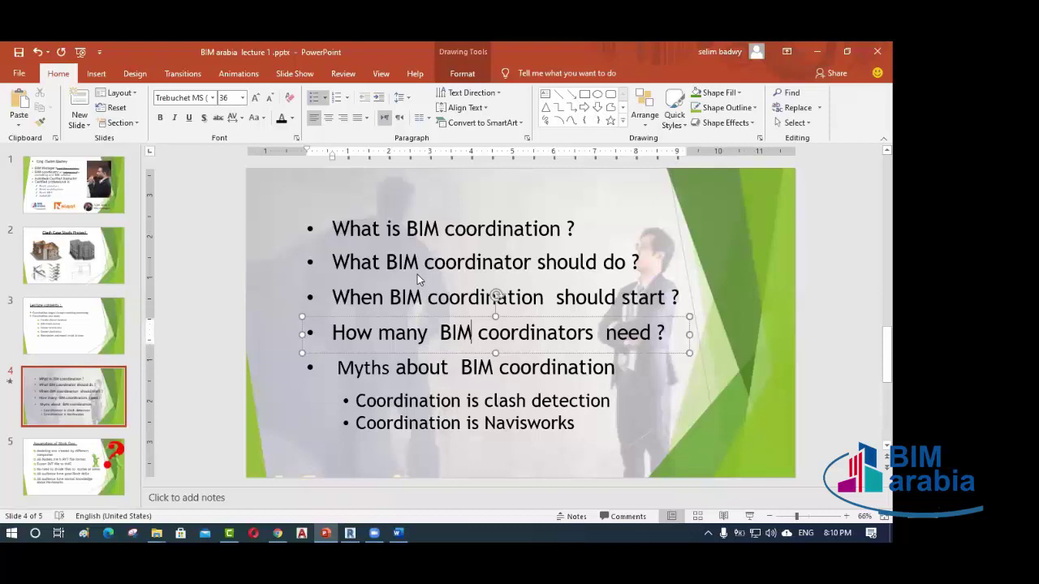
pyautogui.click(405, 368)
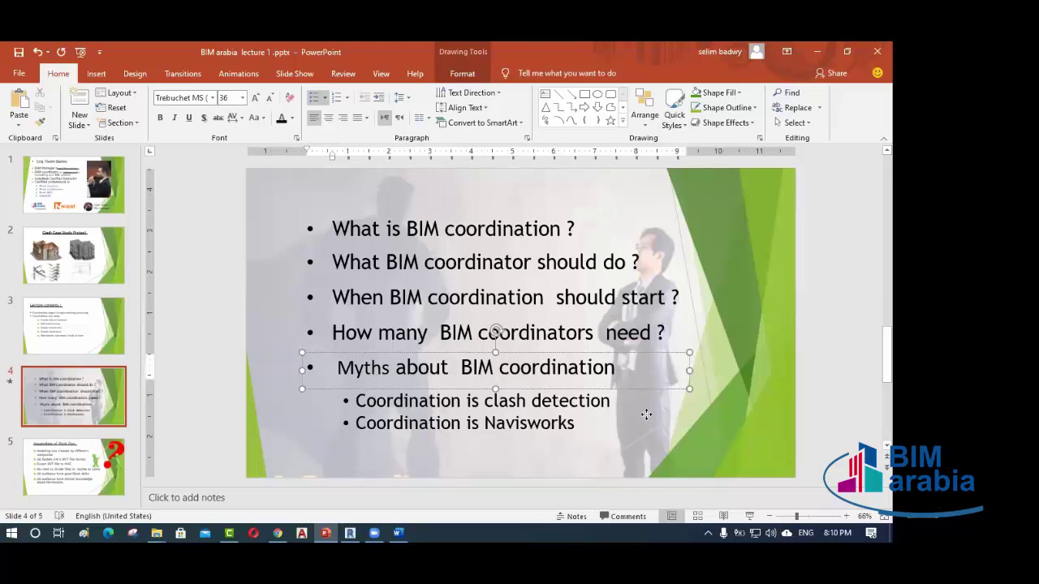
pyautogui.click(716, 413)
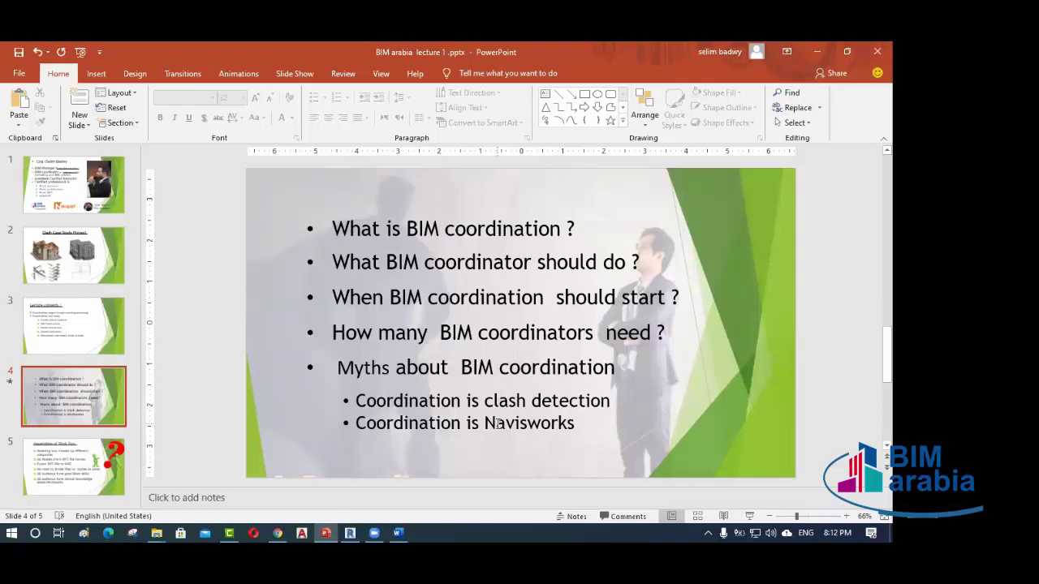
pyautogui.click(100, 474)
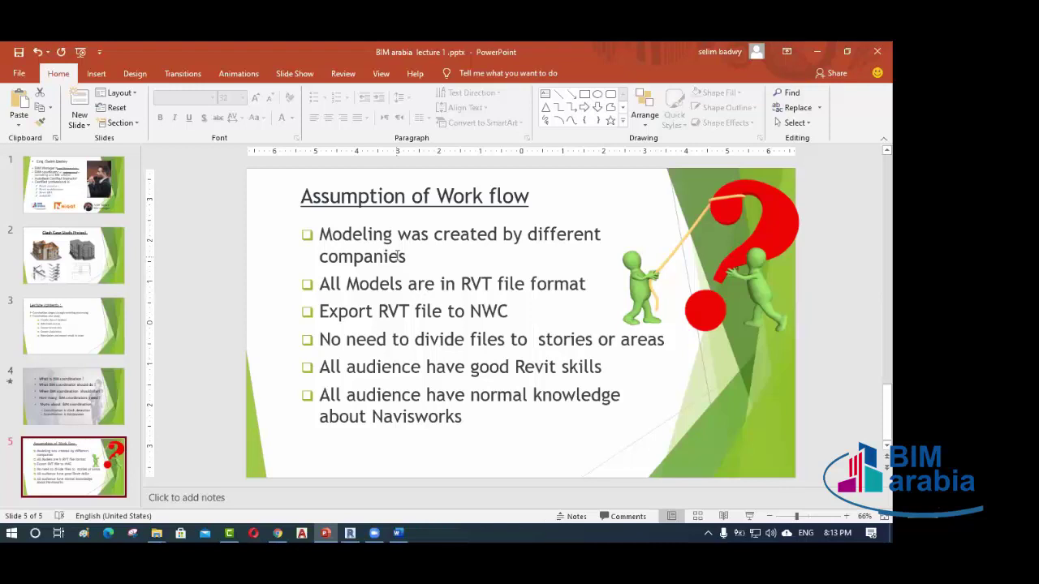
pyautogui.click(416, 337)
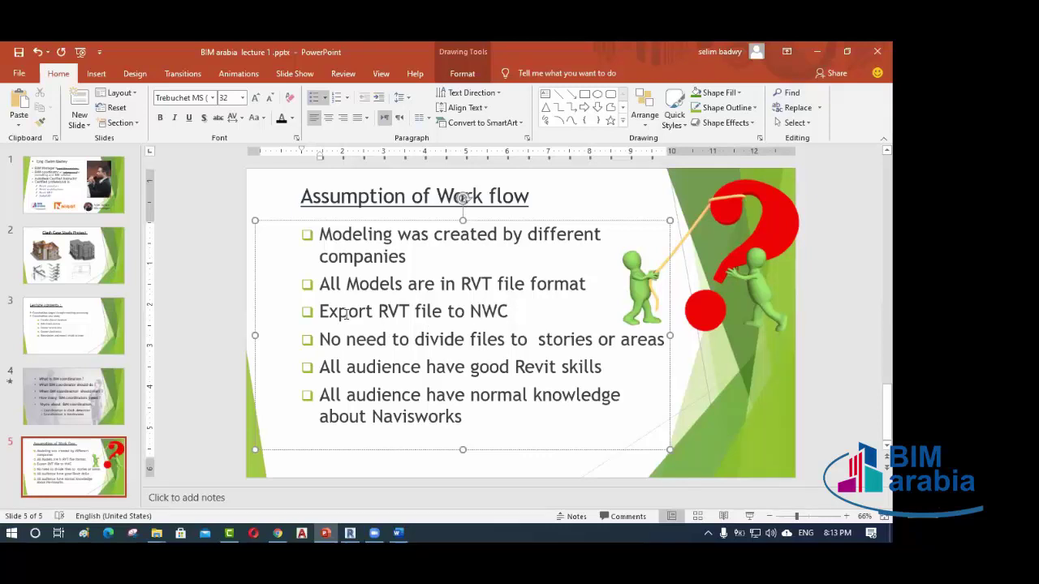
# - Highlight 'RVT' and 'NWC' in the export bullet, then minimize PowerPoint
pyautogui.click(508, 311)
pyautogui.moveTo(378, 312); pyautogui.dragTo(400, 313)
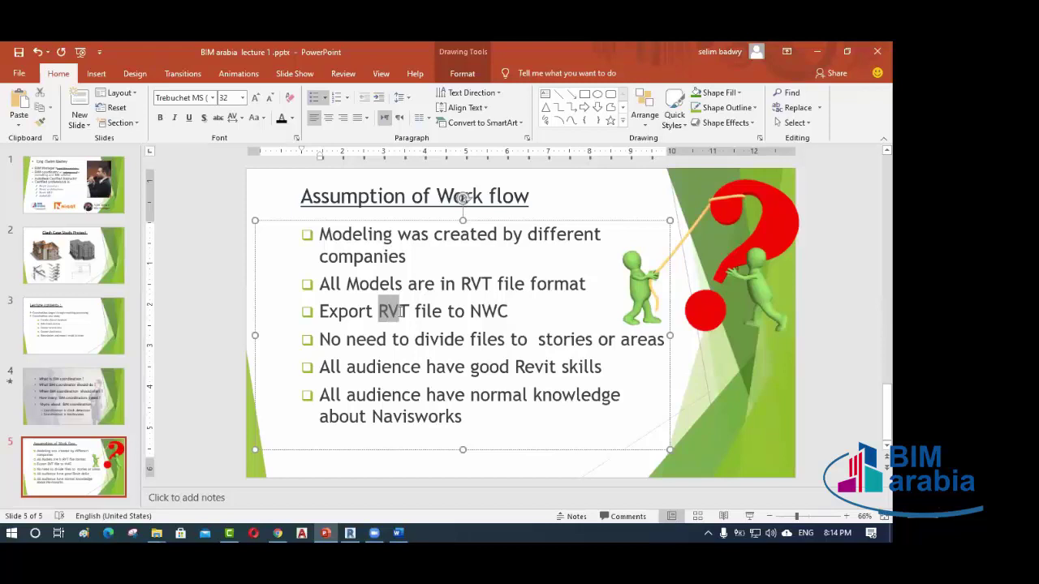
pyautogui.moveTo(469, 313); pyautogui.dragTo(515, 313)
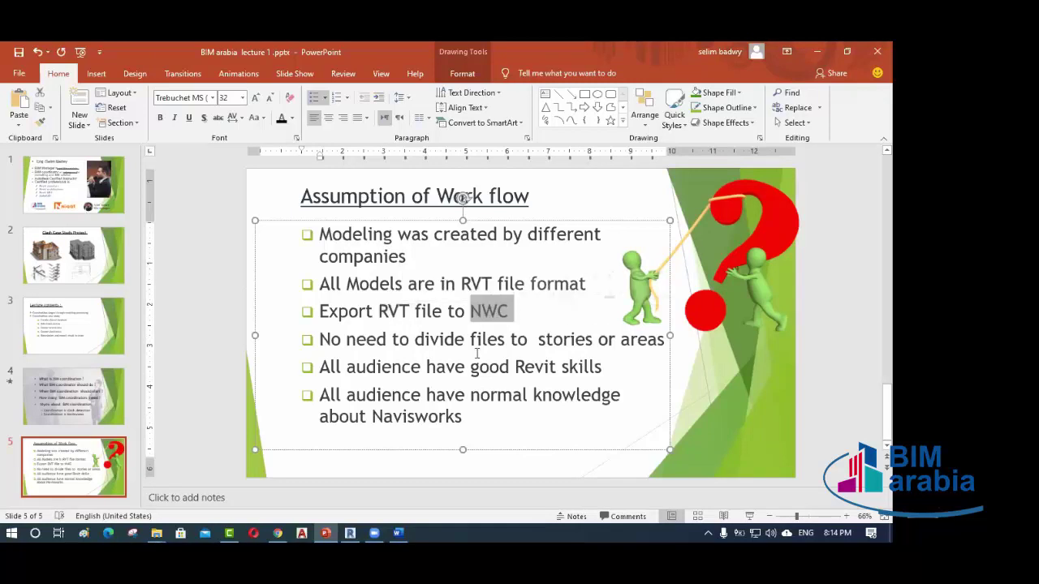
pyautogui.click(463, 344)
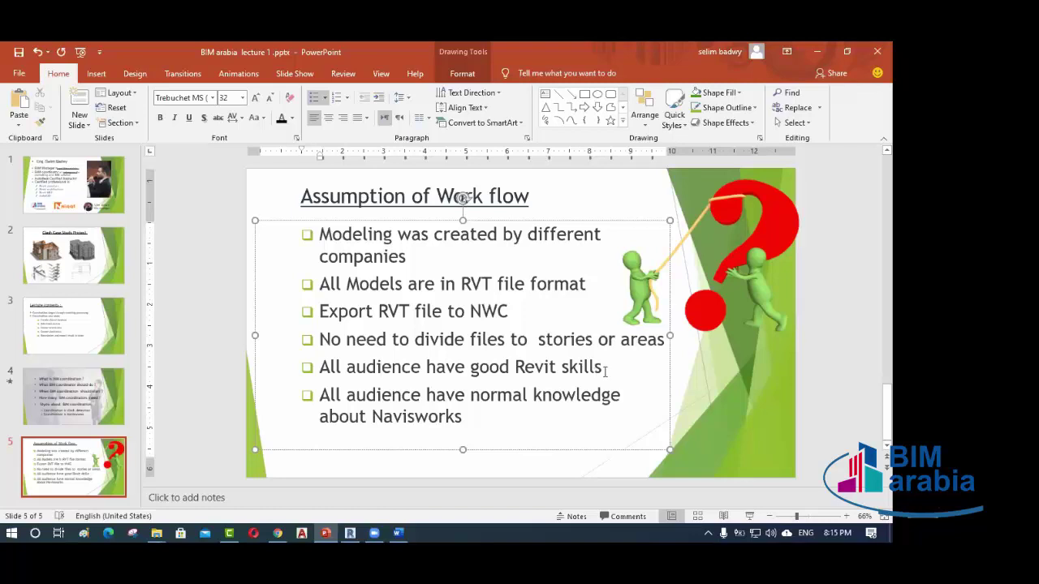
pyautogui.click(432, 404)
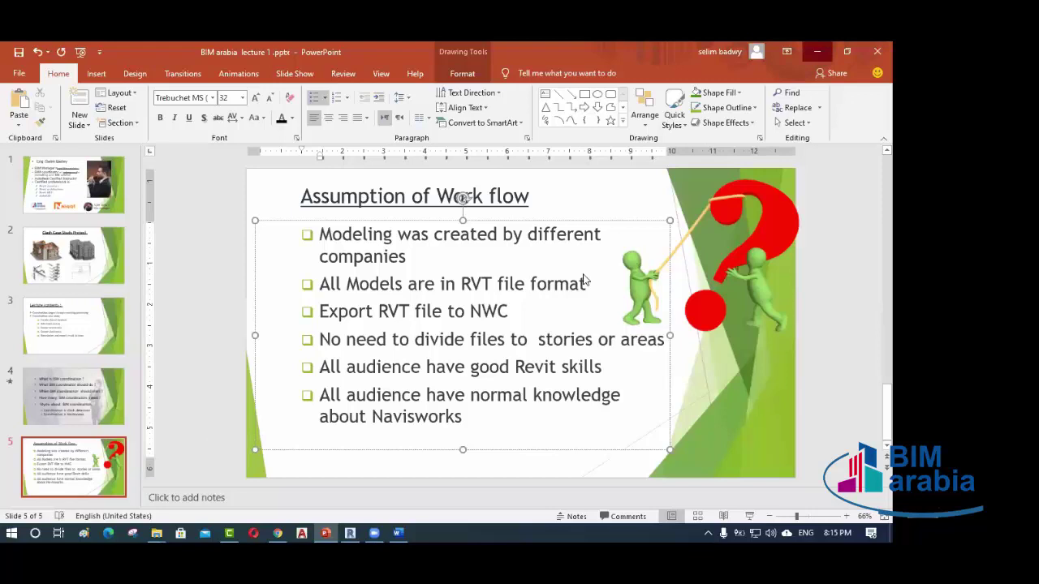
pyautogui.click(816, 52)
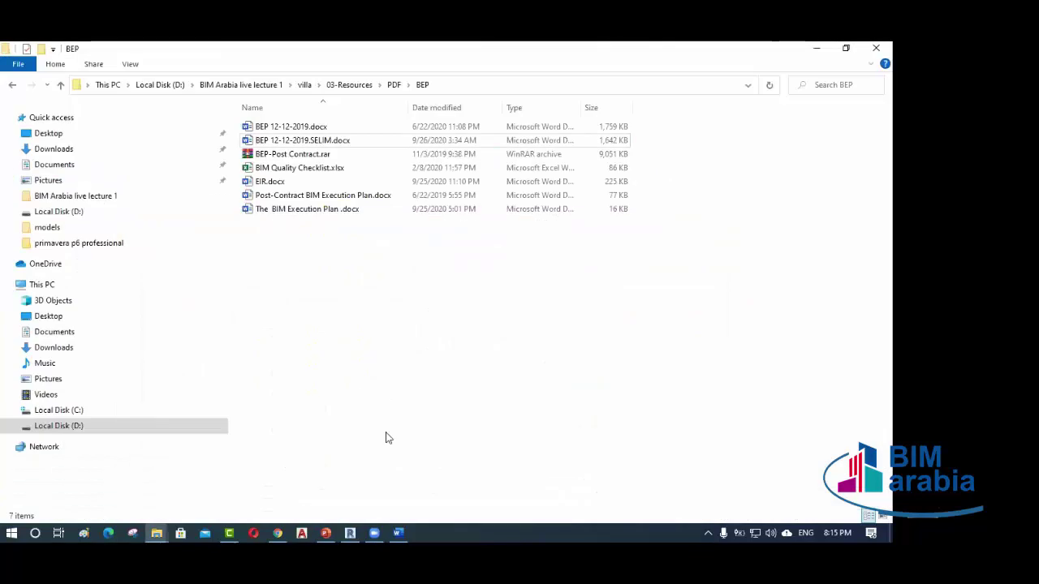
# - In Revit, start opening a model and browse from the Files and ORIGINAL folders up to This PC
pyautogui.click(355, 529)
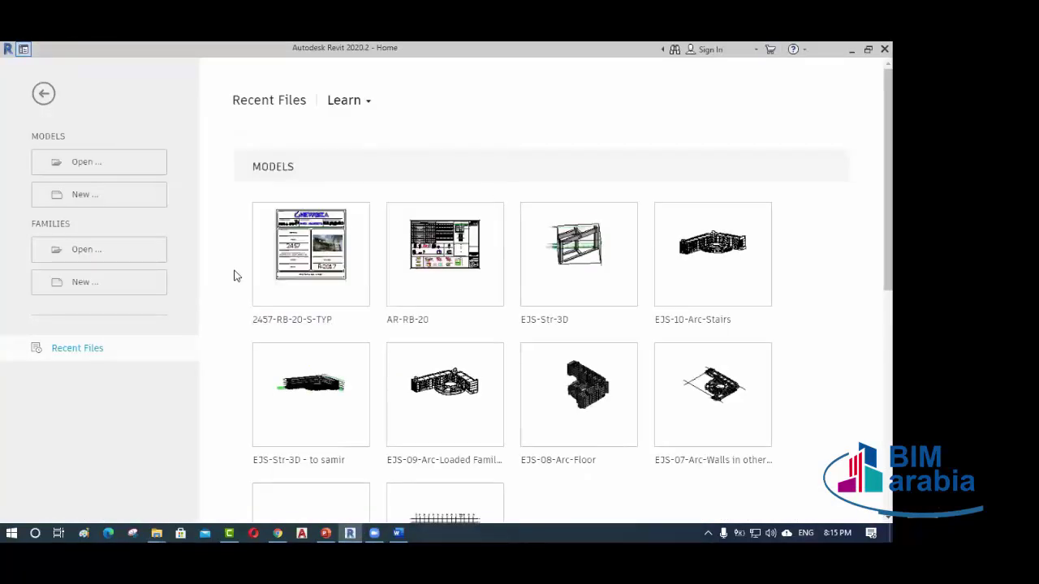
pyautogui.click(98, 171)
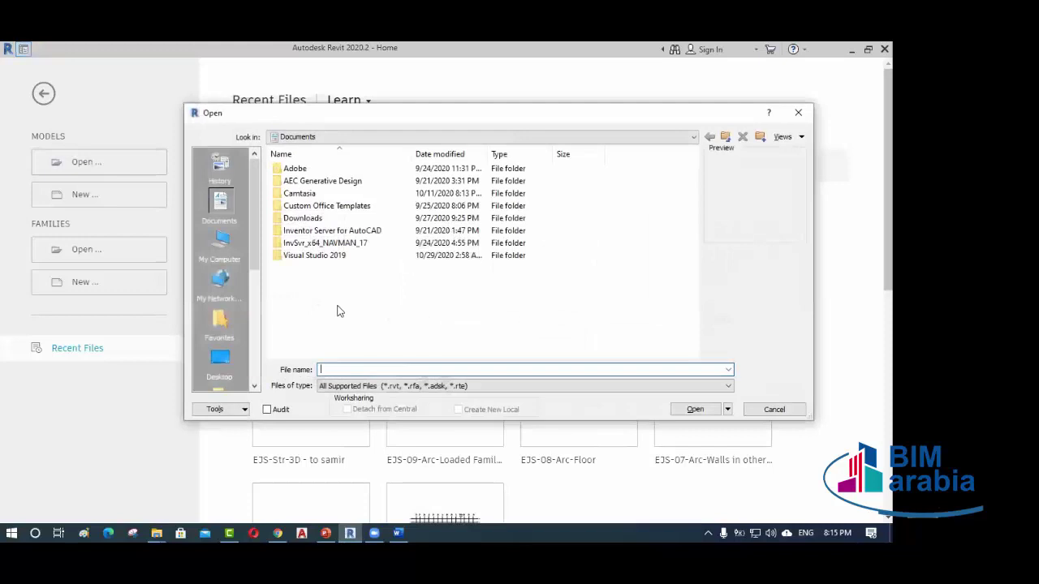
pyautogui.scroll(-5, 217, 337)
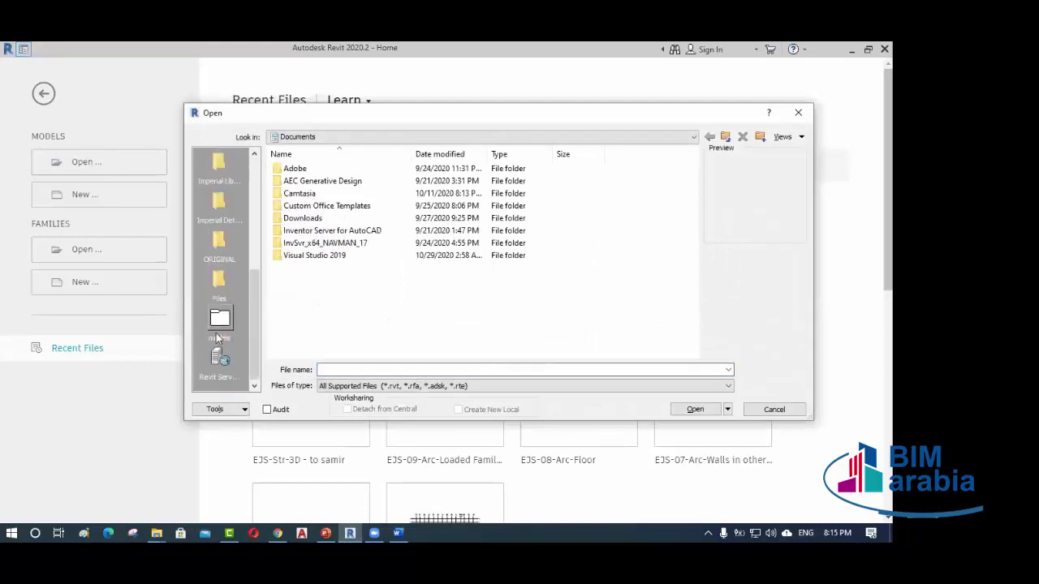
pyautogui.click(219, 284)
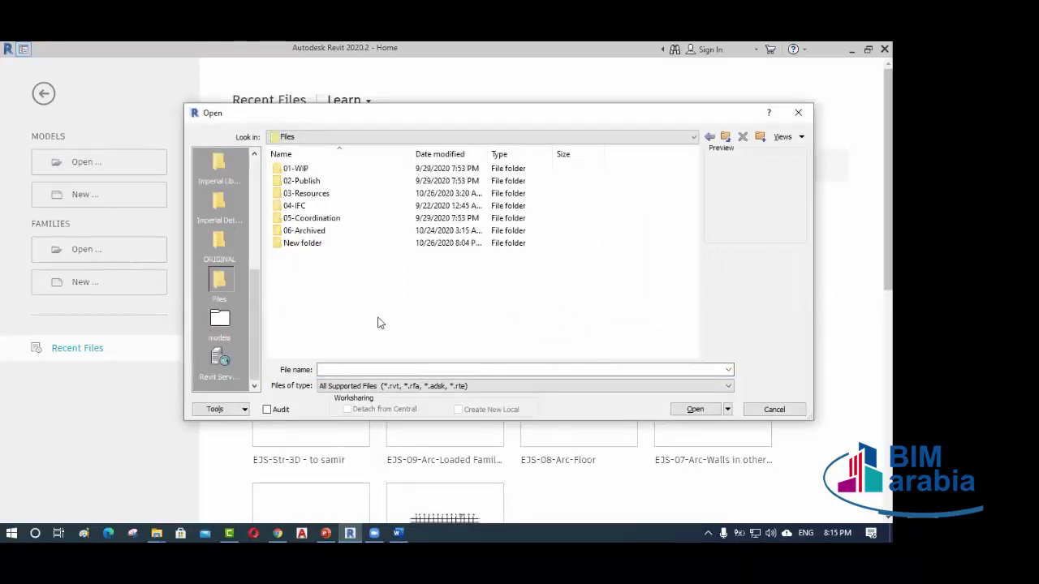
pyautogui.click(725, 136)
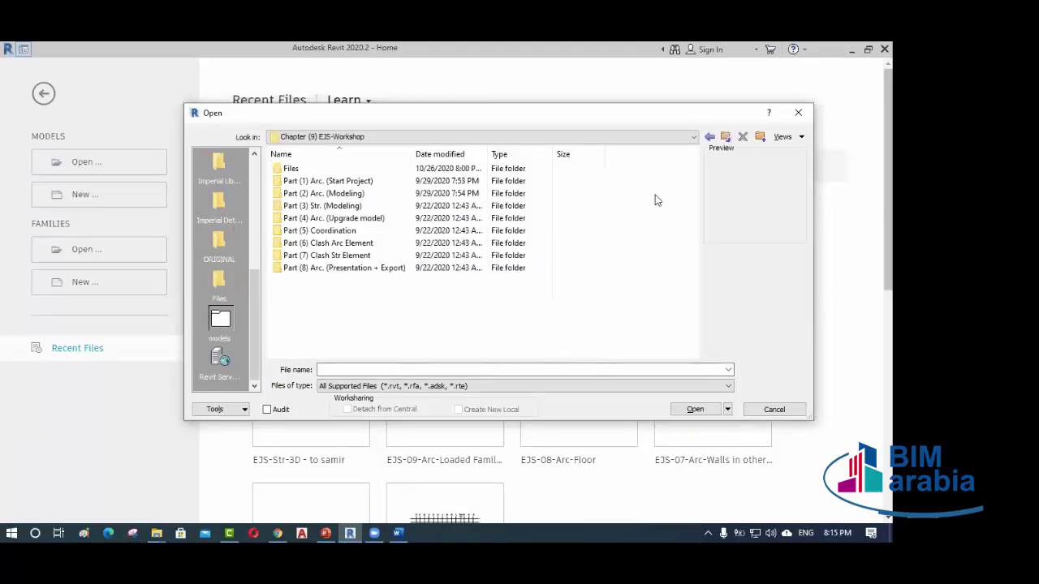
pyautogui.click(725, 136)
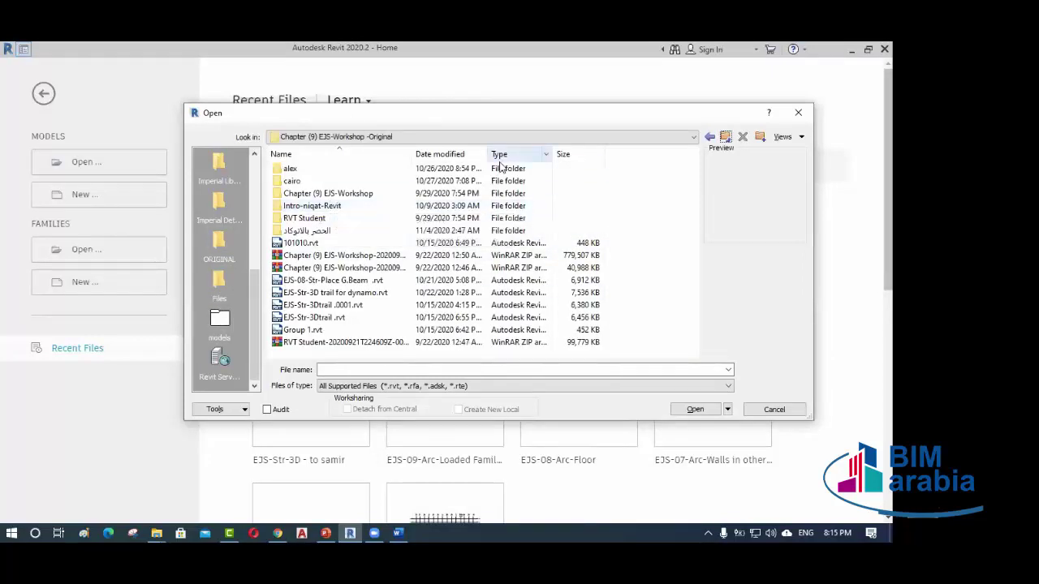
pyautogui.click(219, 245)
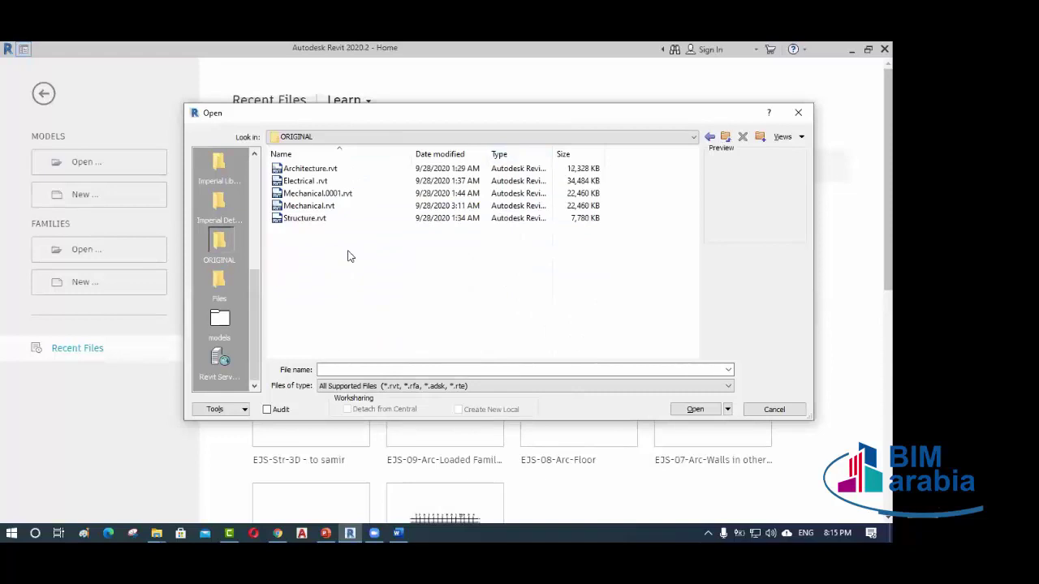
pyautogui.click(725, 137)
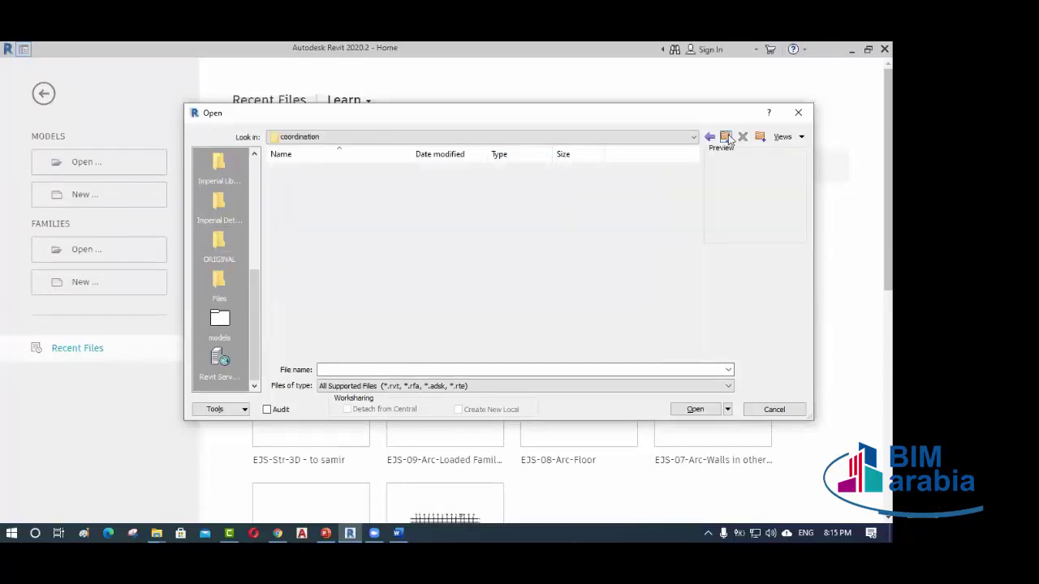
pyautogui.click(725, 137)
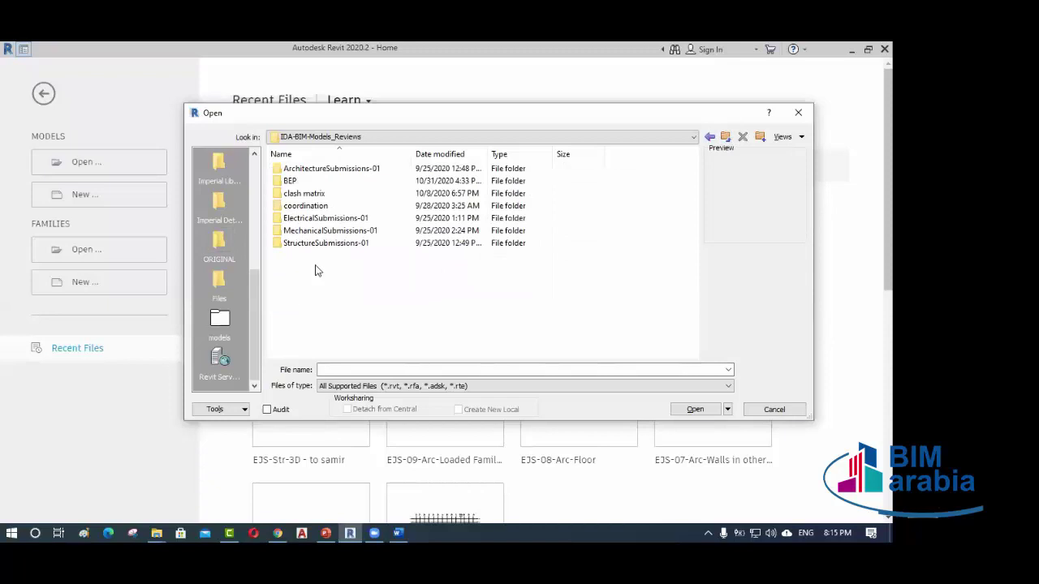
pyautogui.scroll(5, 221, 276)
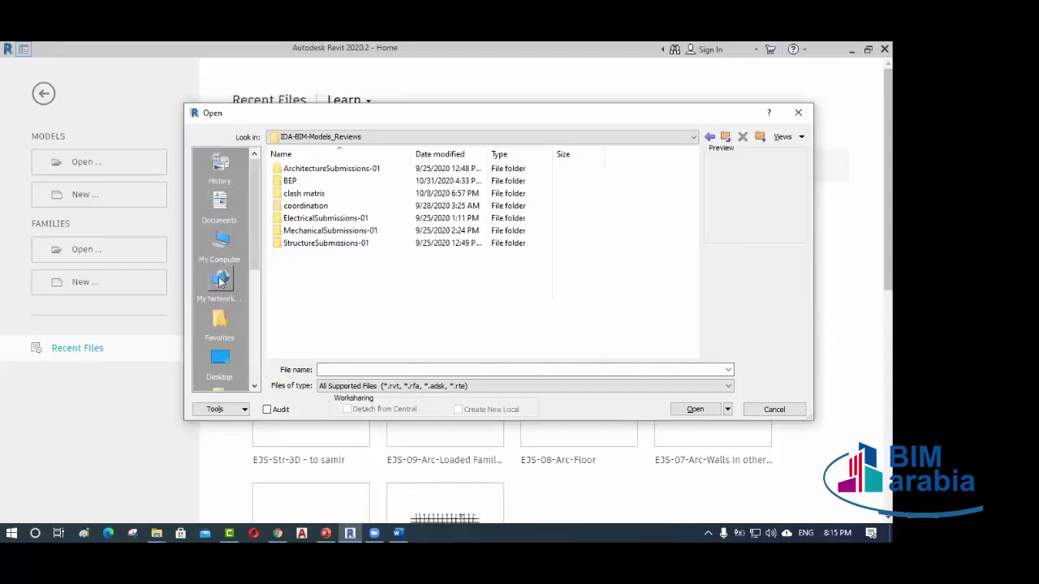
pyautogui.click(220, 240)
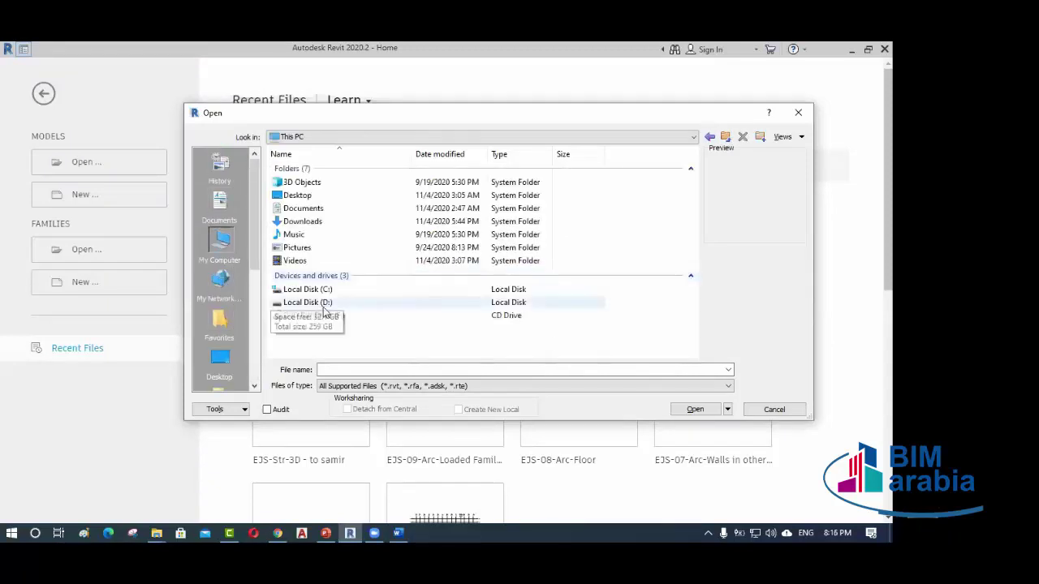
# - Open Architecture.rvt from D: > BIM Arabia live lecture 1 > villa > 01-WIP > RVT
pyautogui.doubleClick(324, 305)
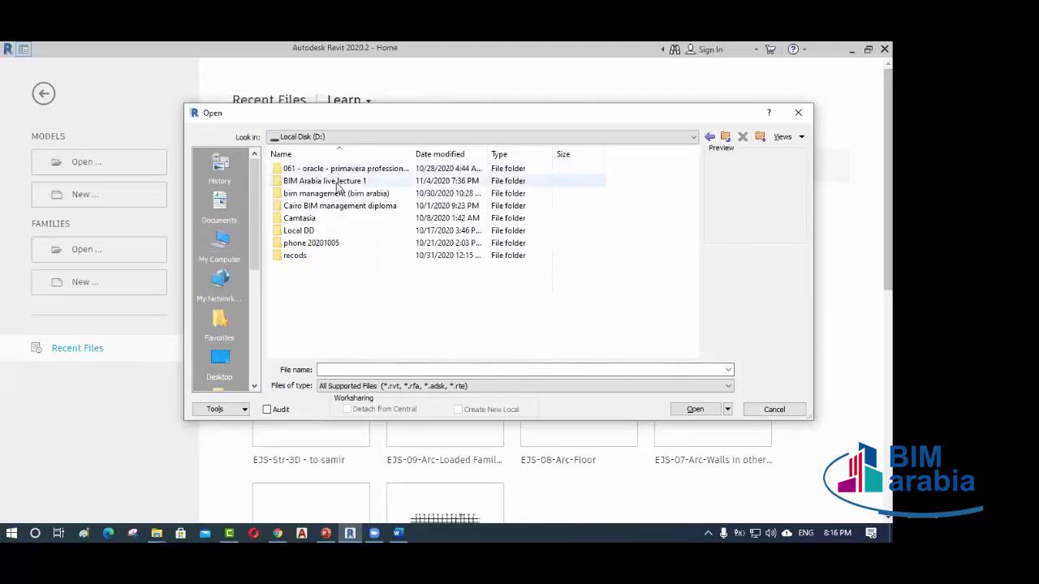
pyautogui.doubleClick(339, 183)
pyautogui.doubleClick(315, 181)
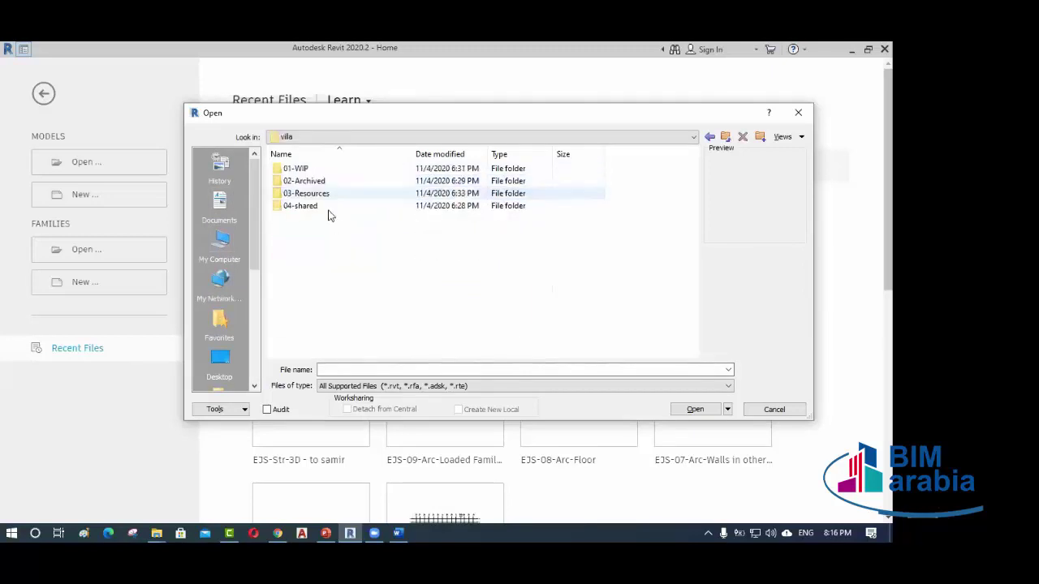
pyautogui.click(323, 170)
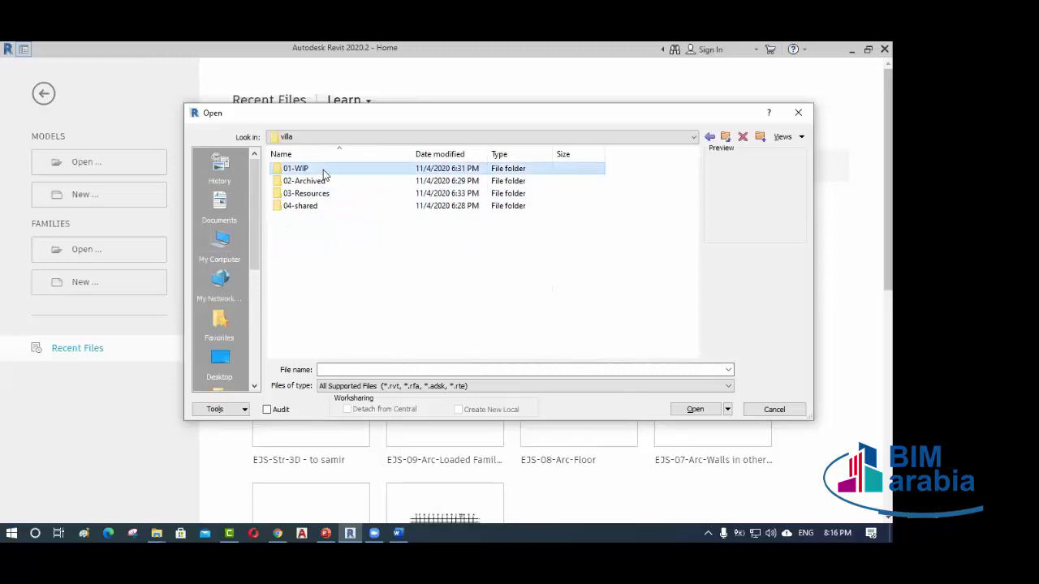
pyautogui.doubleClick(323, 169)
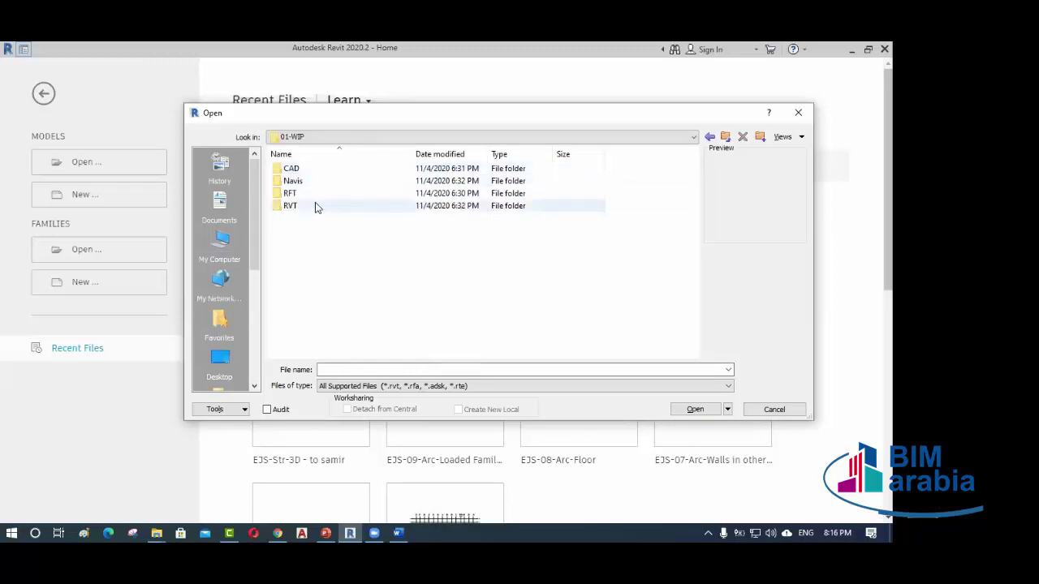
pyautogui.doubleClick(317, 206)
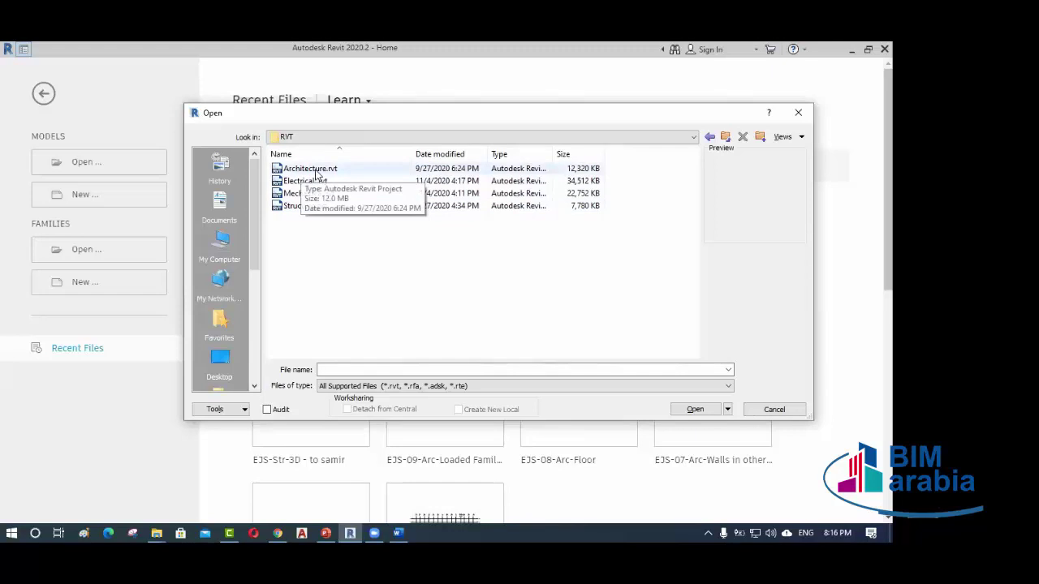
pyautogui.click(316, 170)
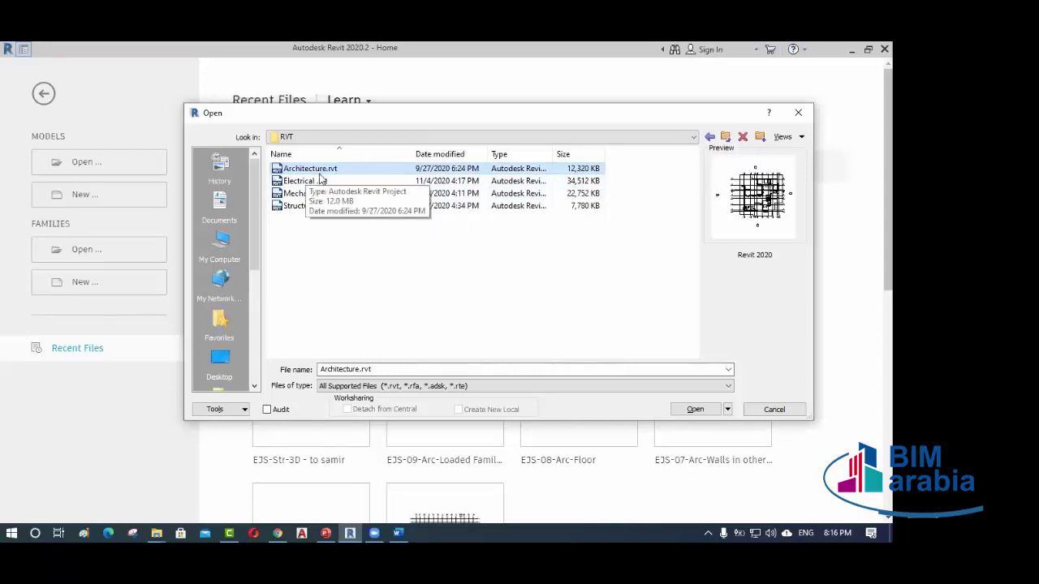
pyautogui.click(694, 410)
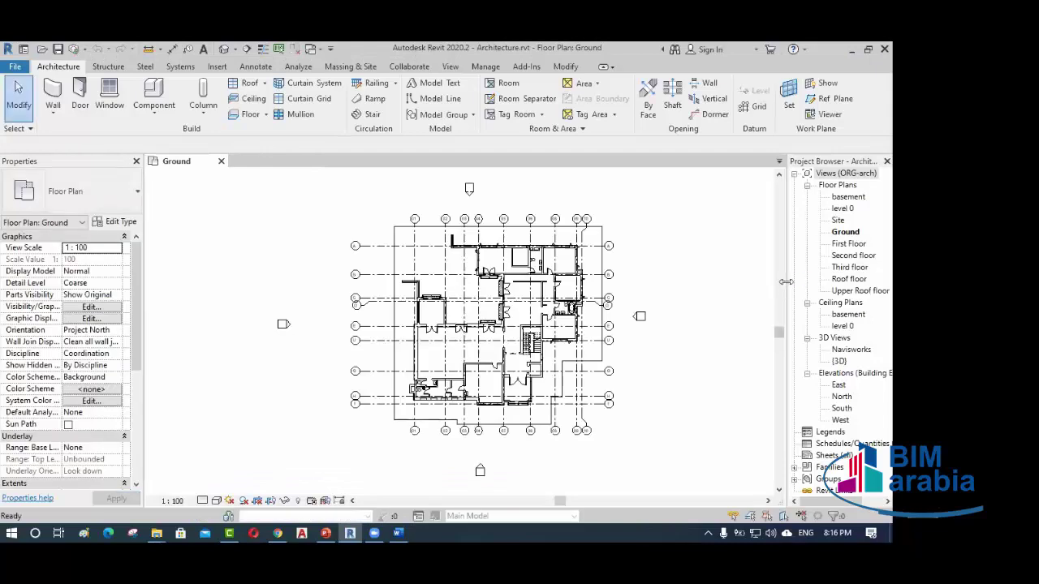
# - Widen the Project Browser and switch to the villa's default {3D} view
pyautogui.moveTo(785, 282); pyautogui.dragTo(741, 283)
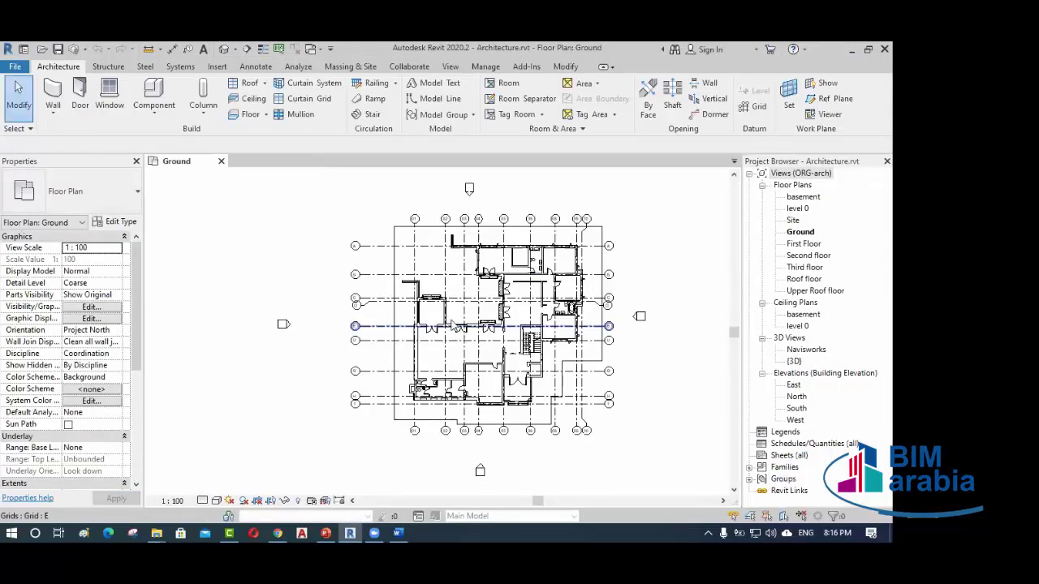
pyautogui.click(224, 49)
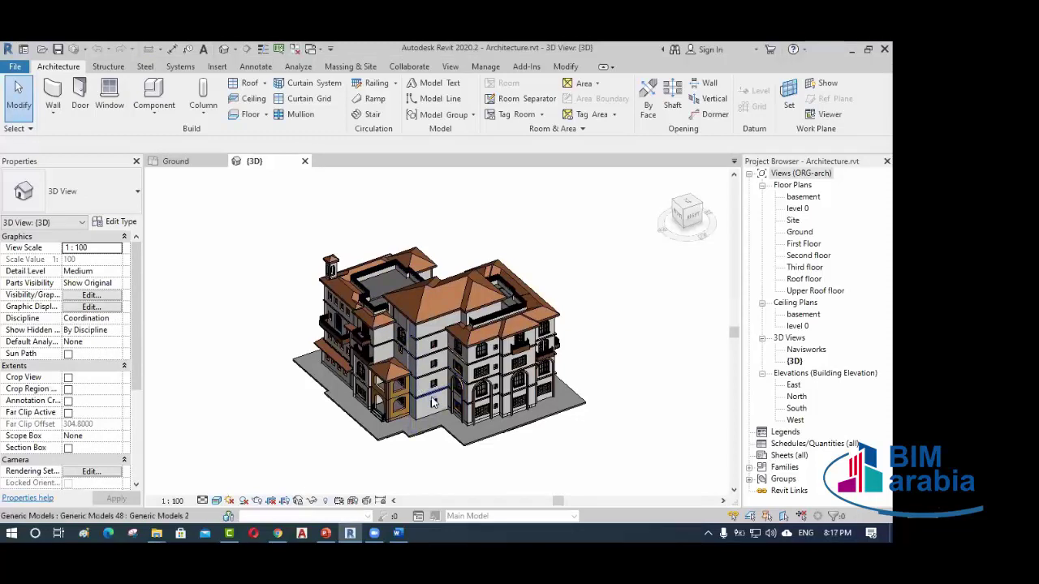
# - Zoom and orbit the villa model in the {3D} view to see it from new angles
pyautogui.scroll(3, 432, 414)
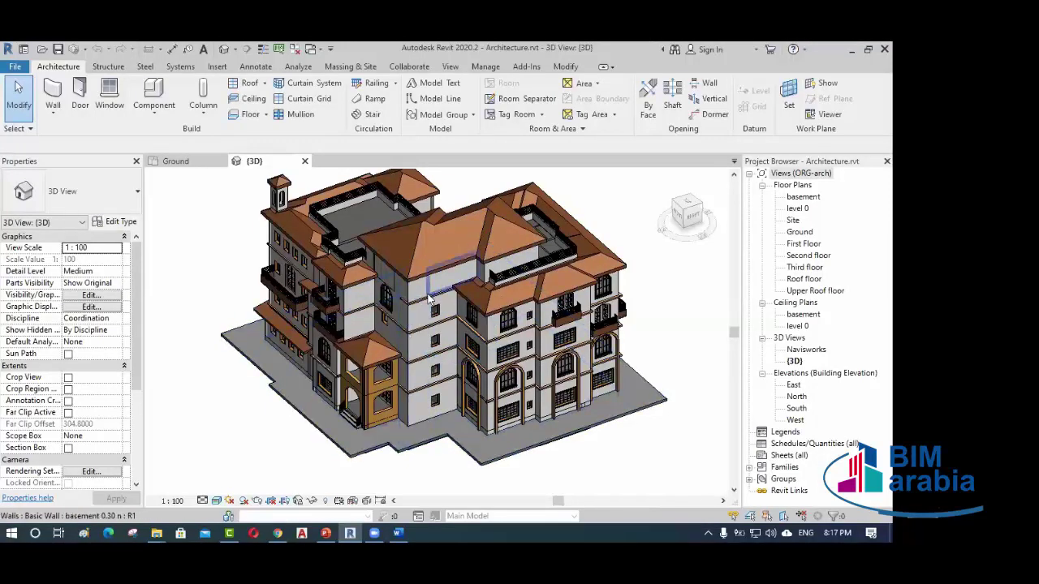
pyautogui.keyDown('shift'); pyautogui.moveTo(422, 329); pyautogui.dragTo(390, 341, button='middle'); pyautogui.keyUp('shift')
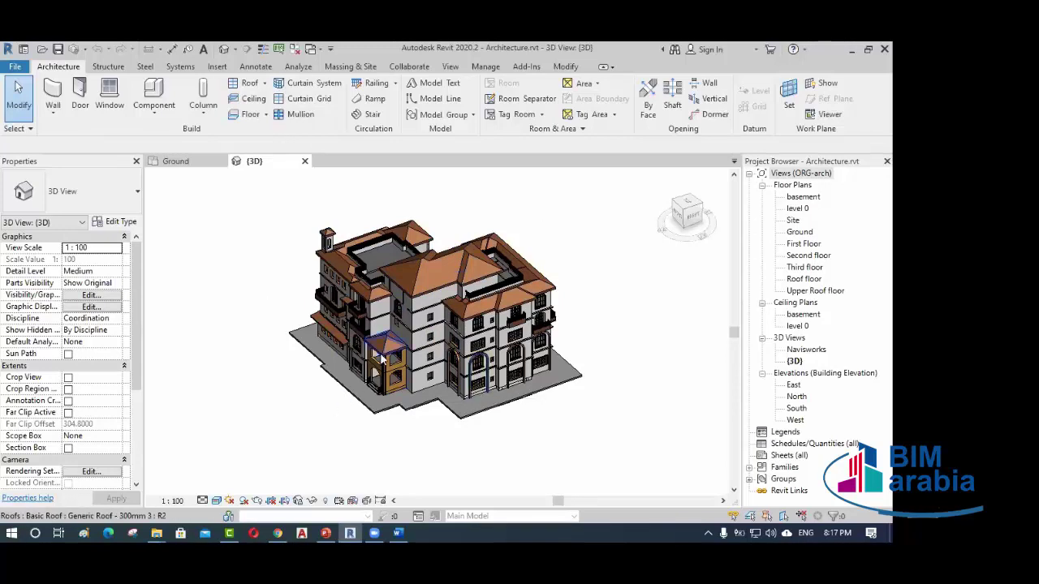
pyautogui.keyDown('shift'); pyautogui.moveTo(510, 344); pyautogui.dragTo(374, 395, button='middle'); pyautogui.keyUp('shift')
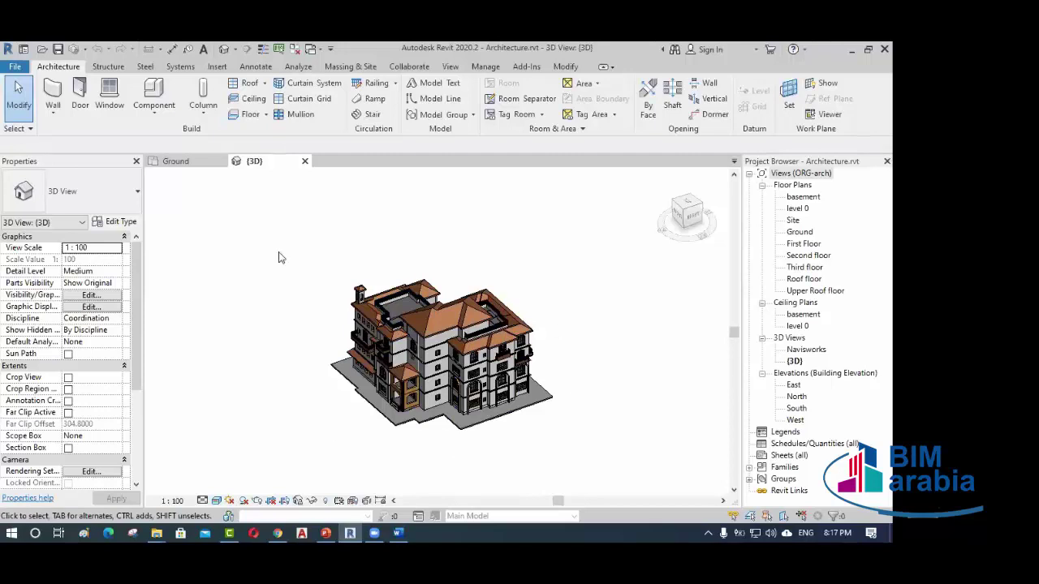
# - Link Electrical.rvt from the project's 01-WIP folder with Auto - Internal Origin to Internal Origin positioning
pyautogui.click(217, 66)
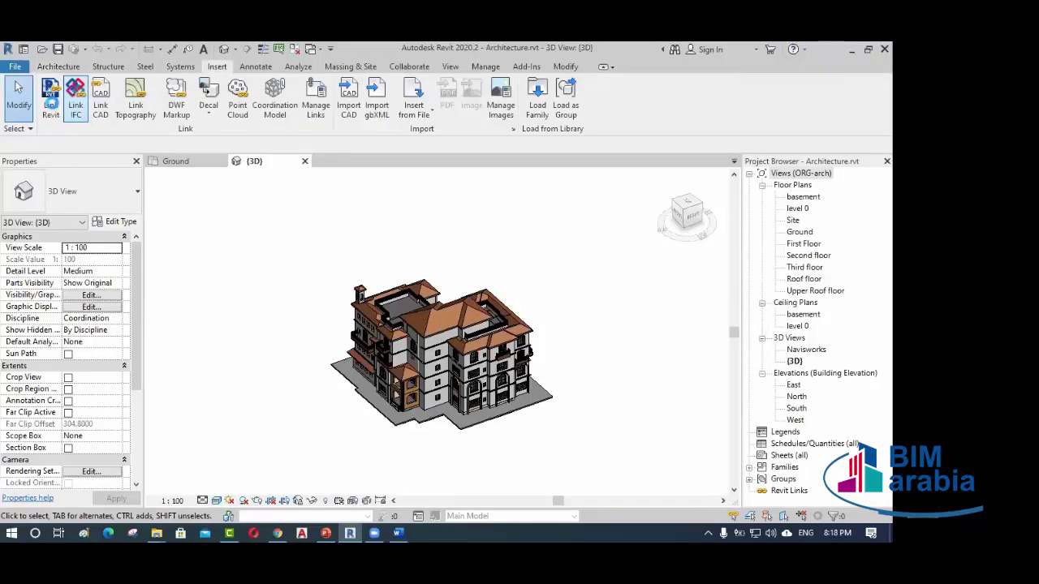
pyautogui.click(50, 103)
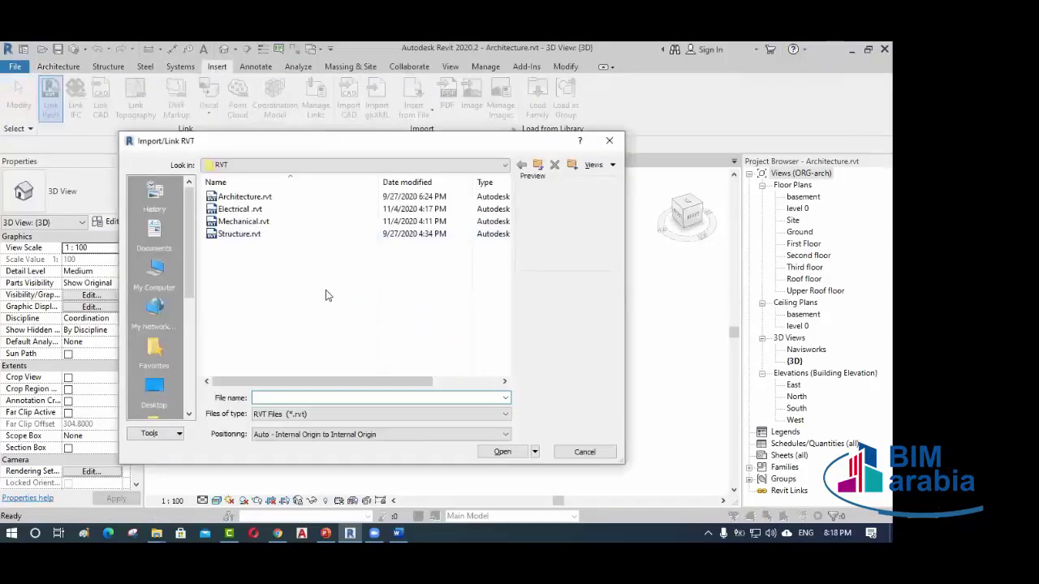
pyautogui.click(538, 165)
pyautogui.click(539, 164)
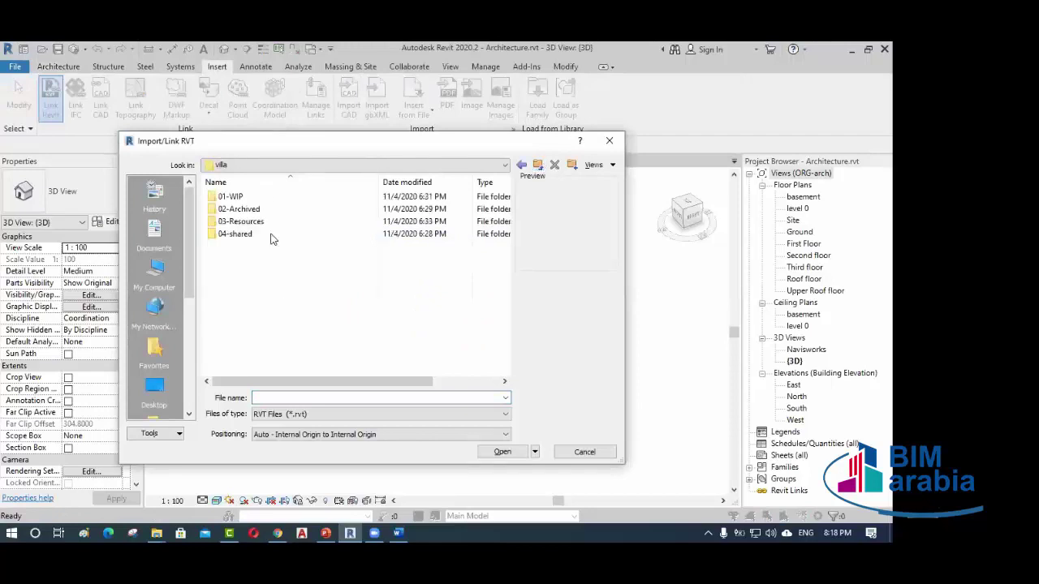
pyautogui.doubleClick(234, 197)
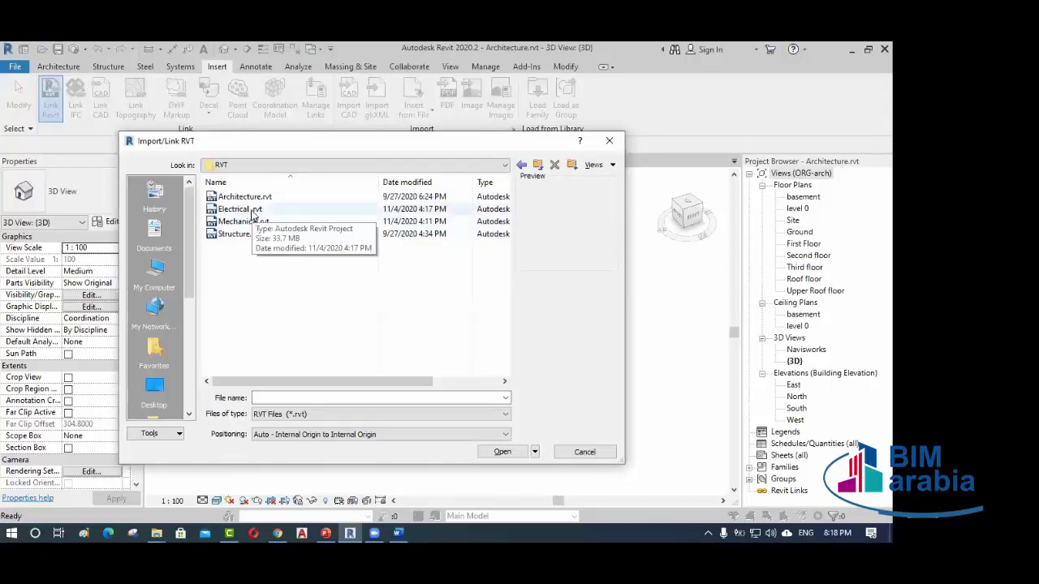
pyautogui.click(253, 210)
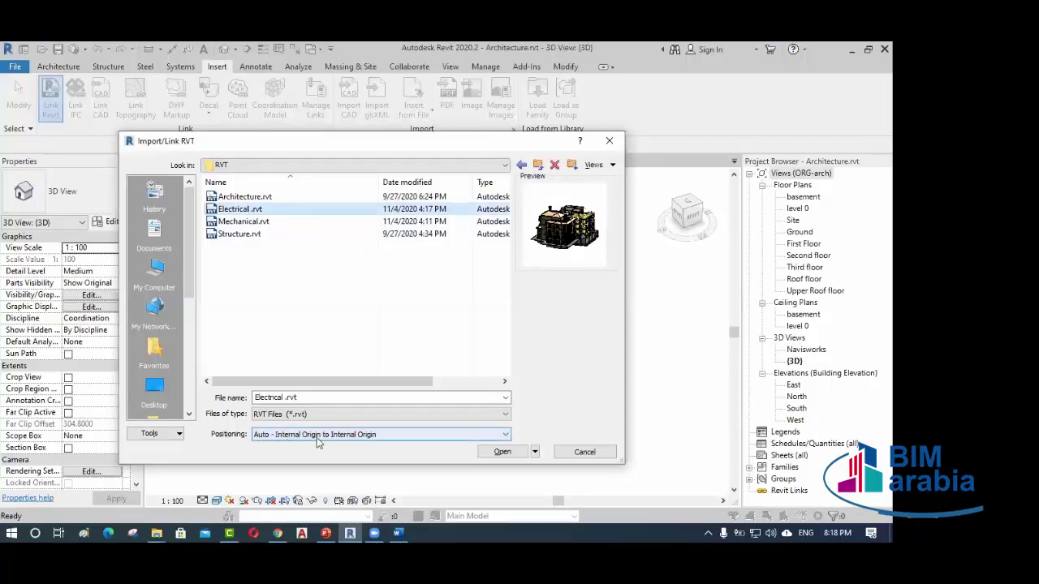
pyautogui.click(502, 452)
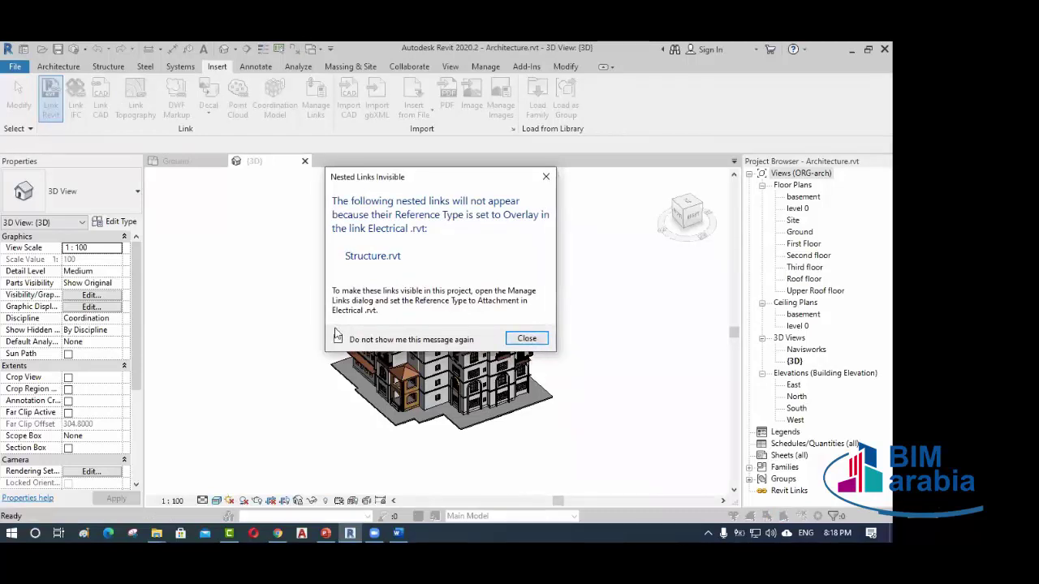
# - Dismiss the nested Structure.rvt overlay warning and orbit, zoom and pan to inspect the offset Electrical link
pyautogui.press('Return')
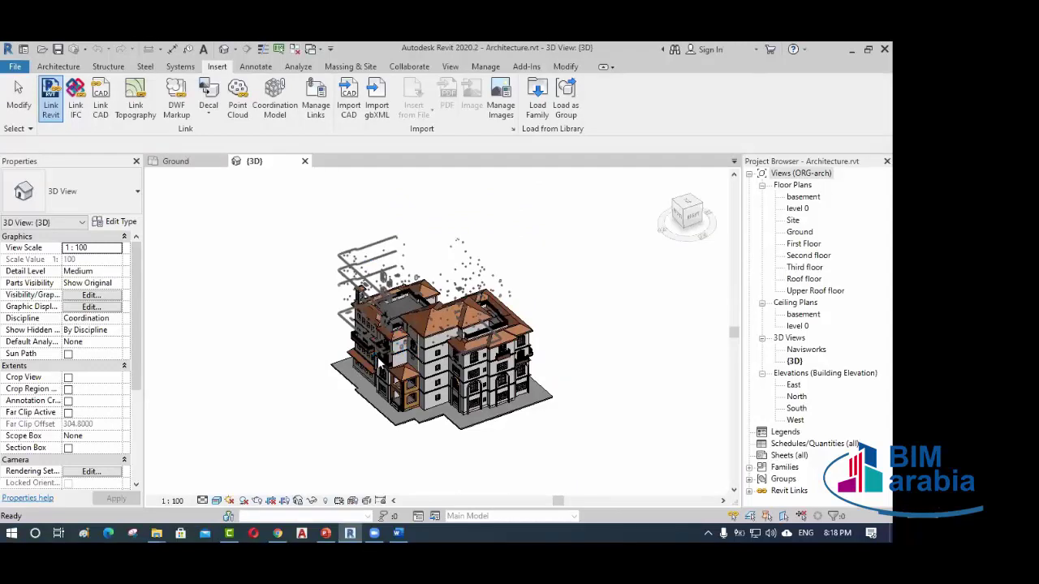
pyautogui.keyDown('shift'); pyautogui.moveTo(366, 395); pyautogui.dragTo(406, 421, button='middle'); pyautogui.keyUp('shift')
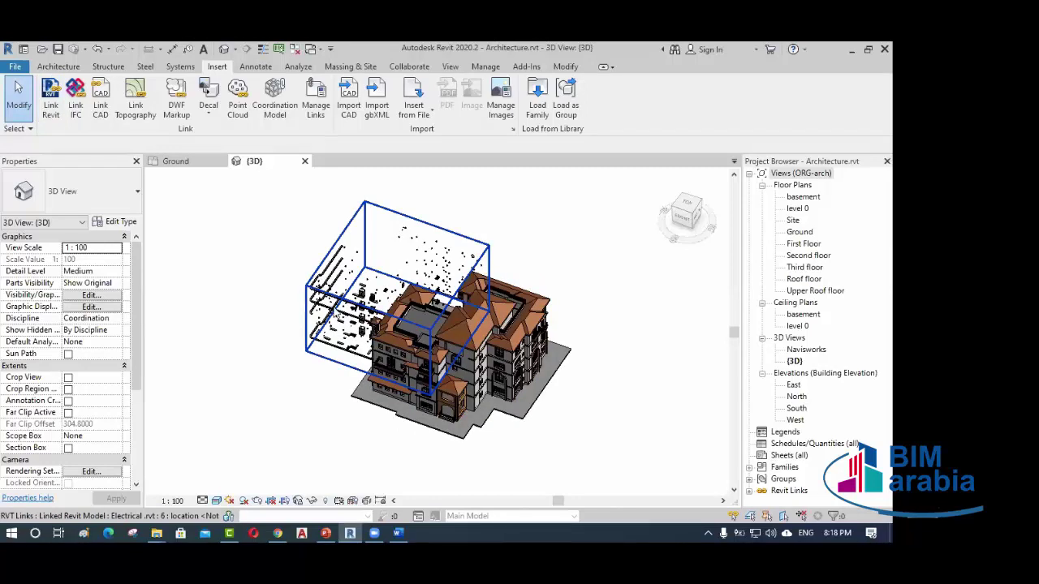
pyautogui.scroll(4, 520, 381)
pyautogui.scroll(-3, 520, 381)
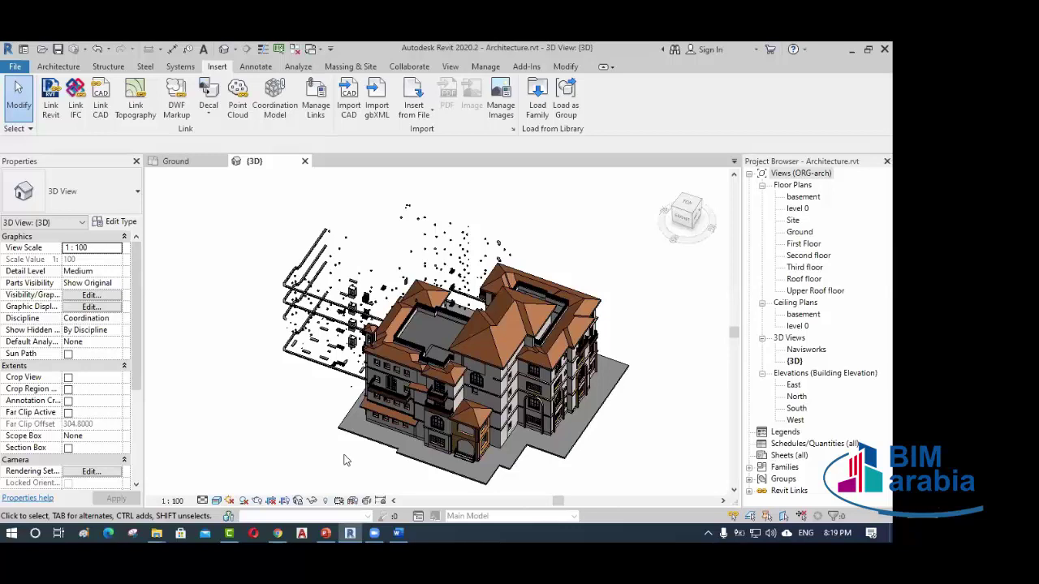
pyautogui.moveTo(416, 414); pyautogui.dragTo(396, 394, button='middle')
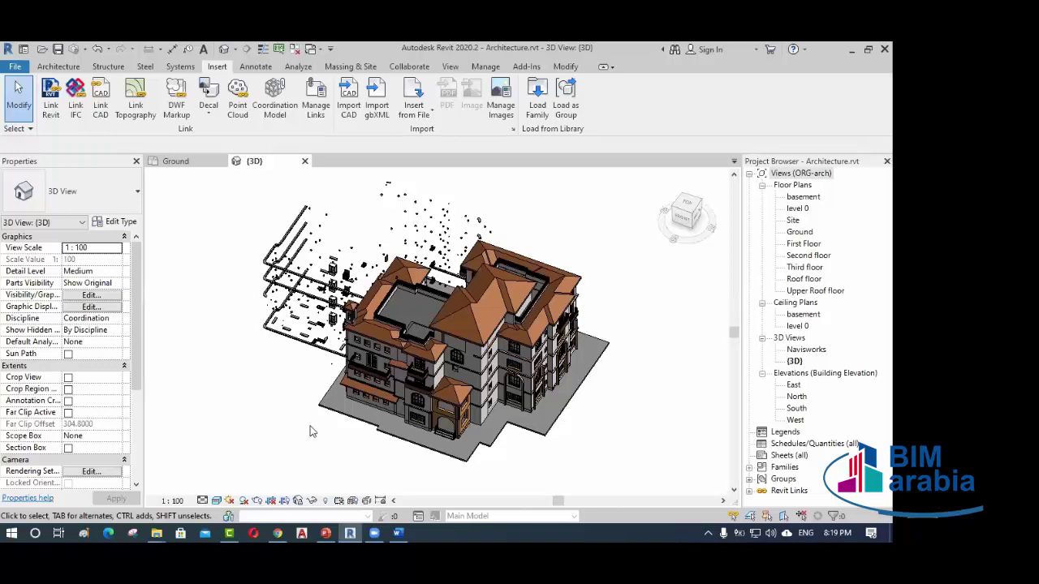
pyautogui.scroll(-2, 290, 424)
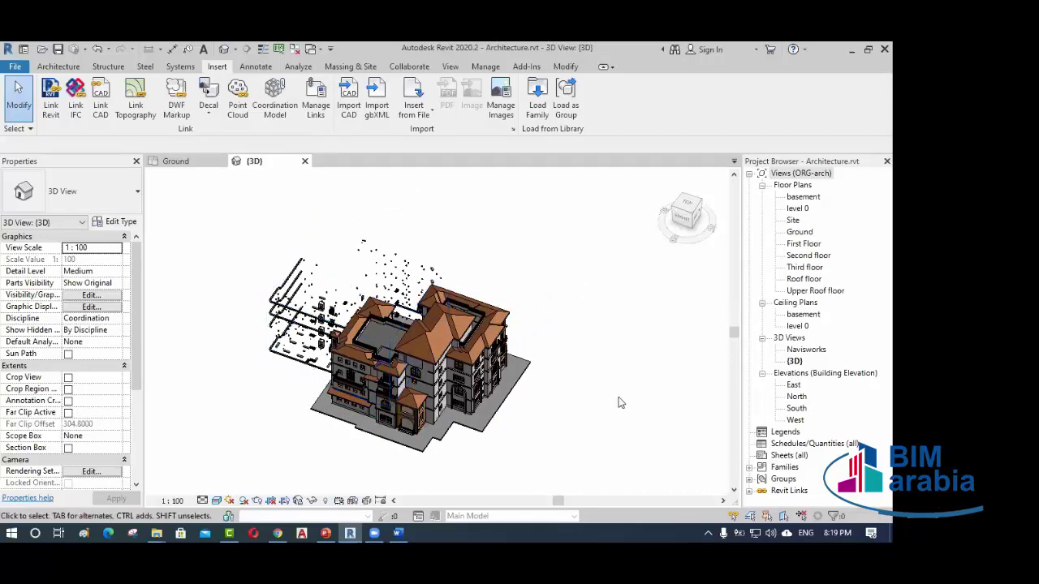
# - Open the Ground floor plan and select the linked Electrical model lying offset from the grids
pyautogui.doubleClick(800, 232)
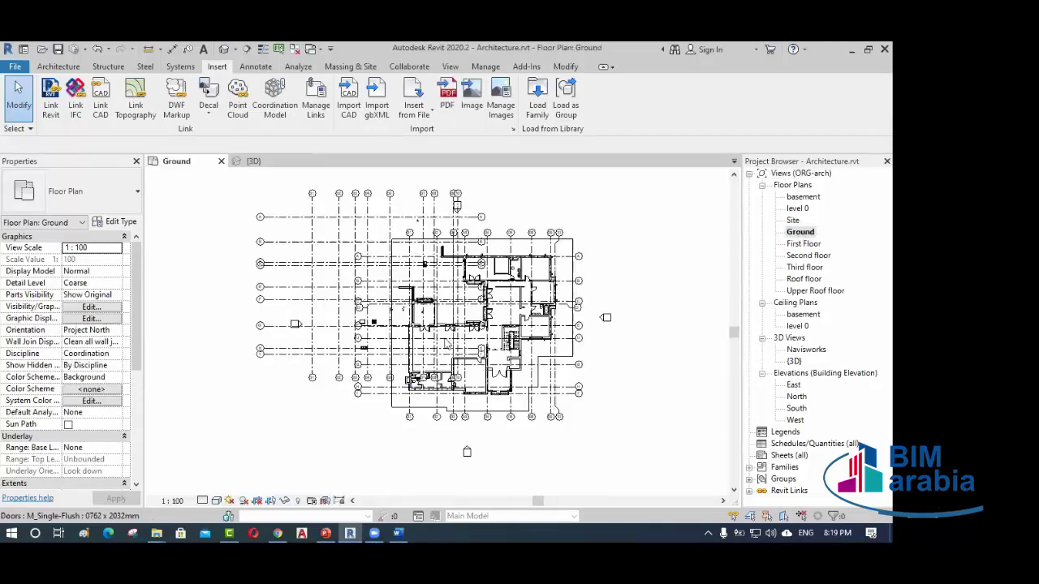
pyautogui.click(307, 258)
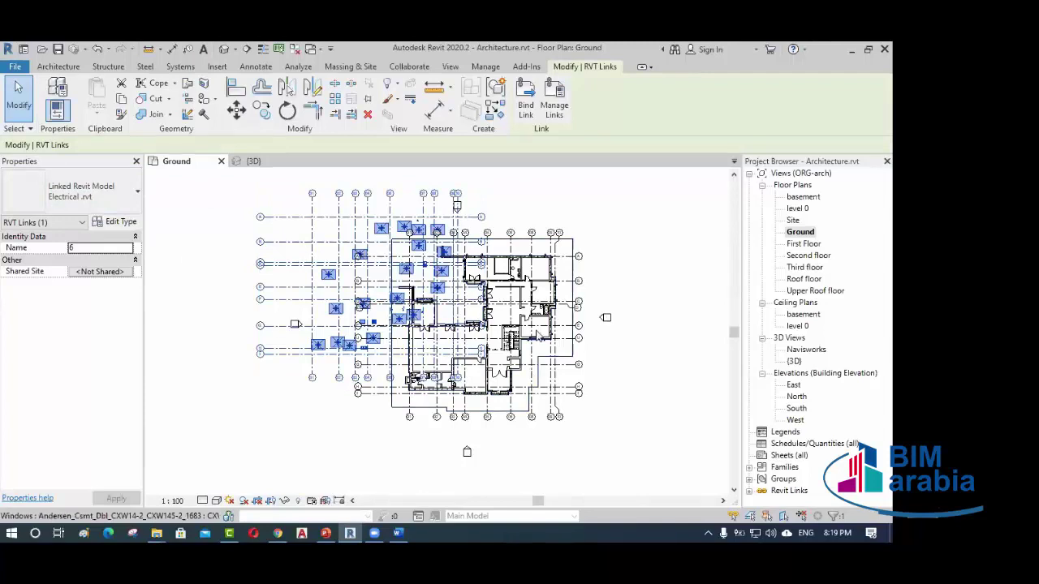
pyautogui.scroll(3, 538, 334)
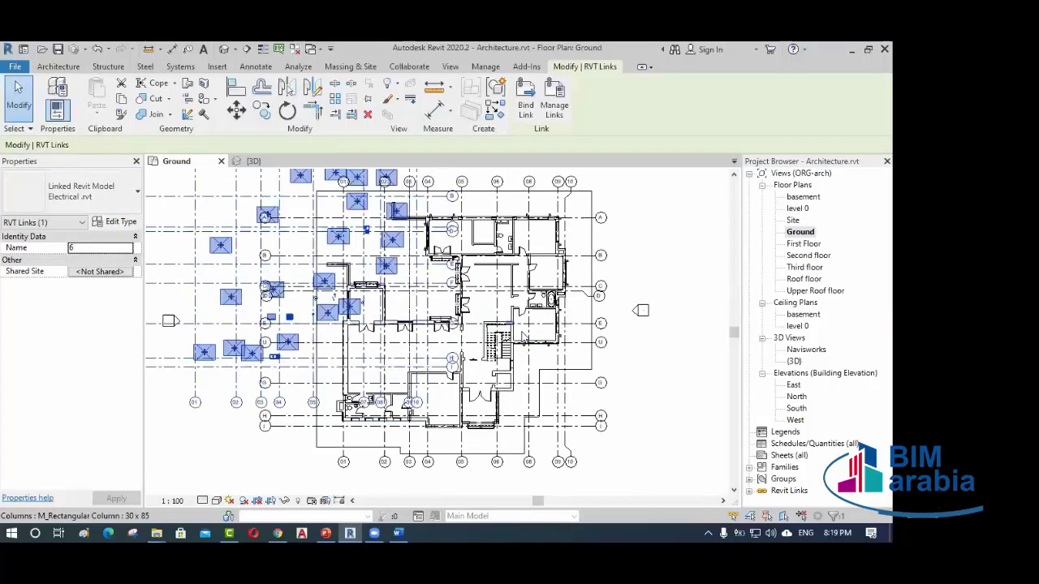
pyautogui.click(282, 312)
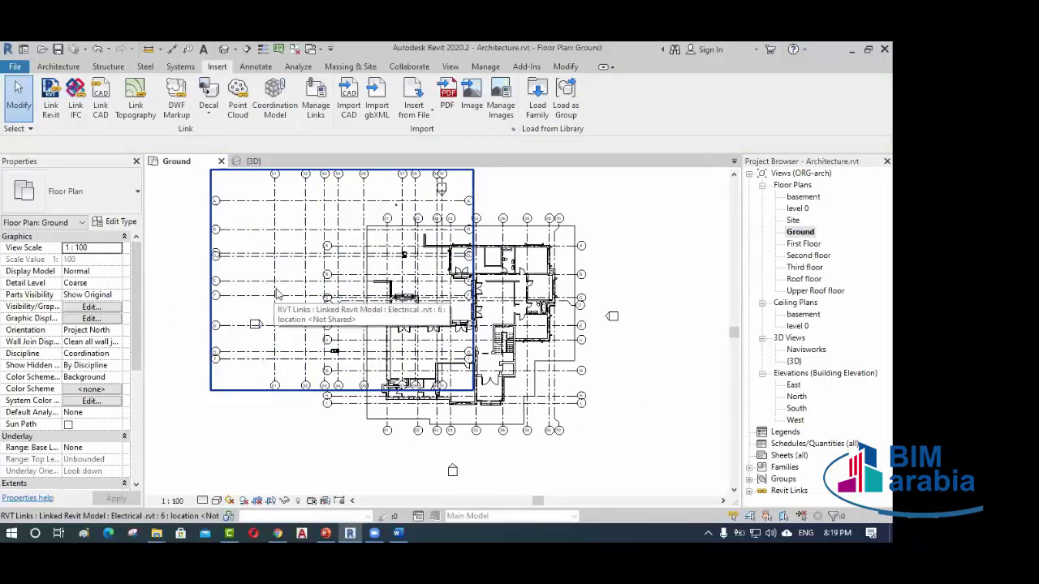
pyautogui.click(275, 282)
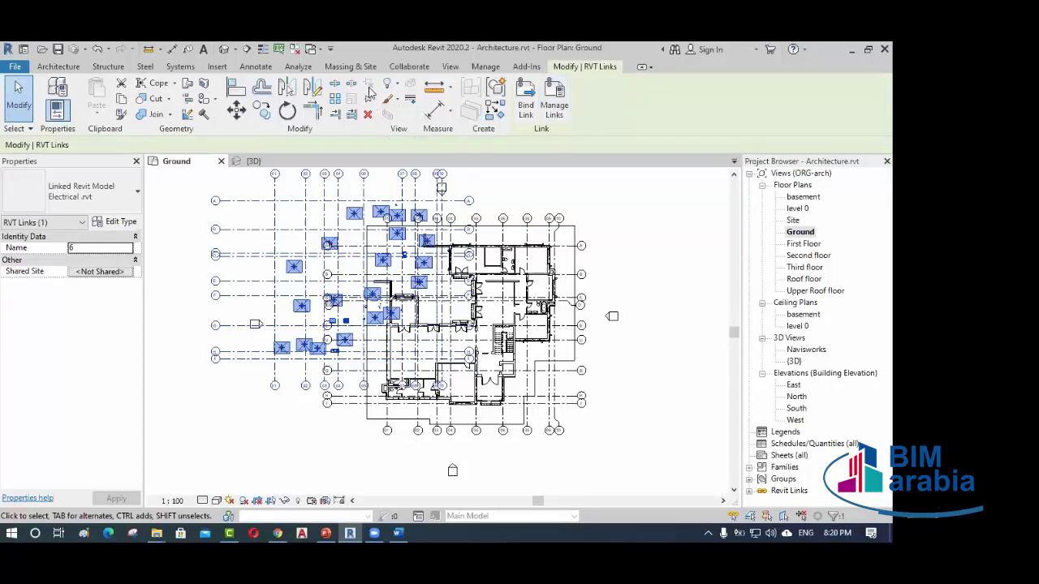
# - Move the Electrical link from its grid 01/I intersection onto the host's matching grid intersection
pyautogui.click(236, 109)
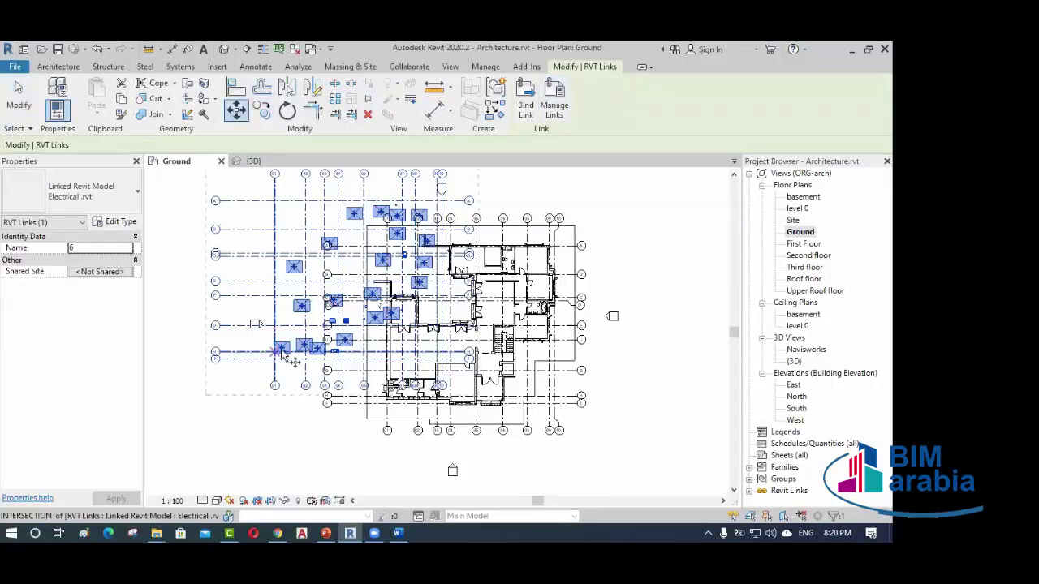
pyautogui.scroll(5, 274, 373)
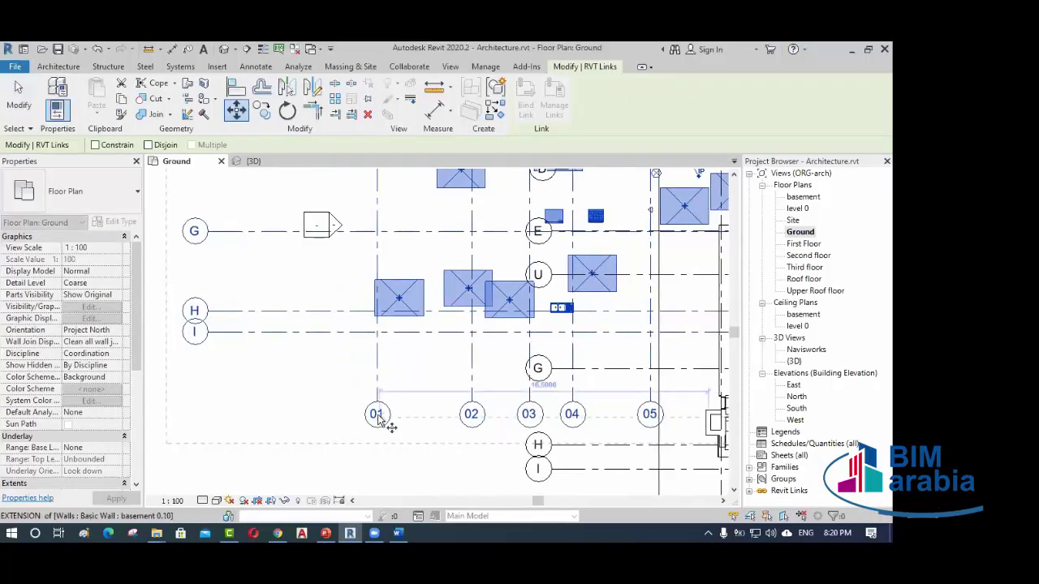
pyautogui.click(379, 333)
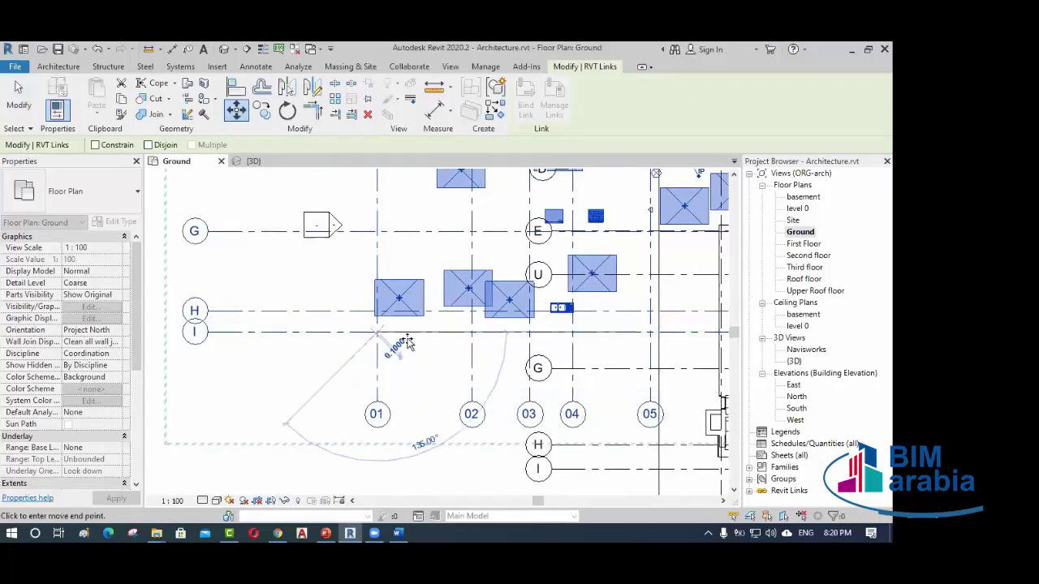
pyautogui.scroll(-3, 487, 343)
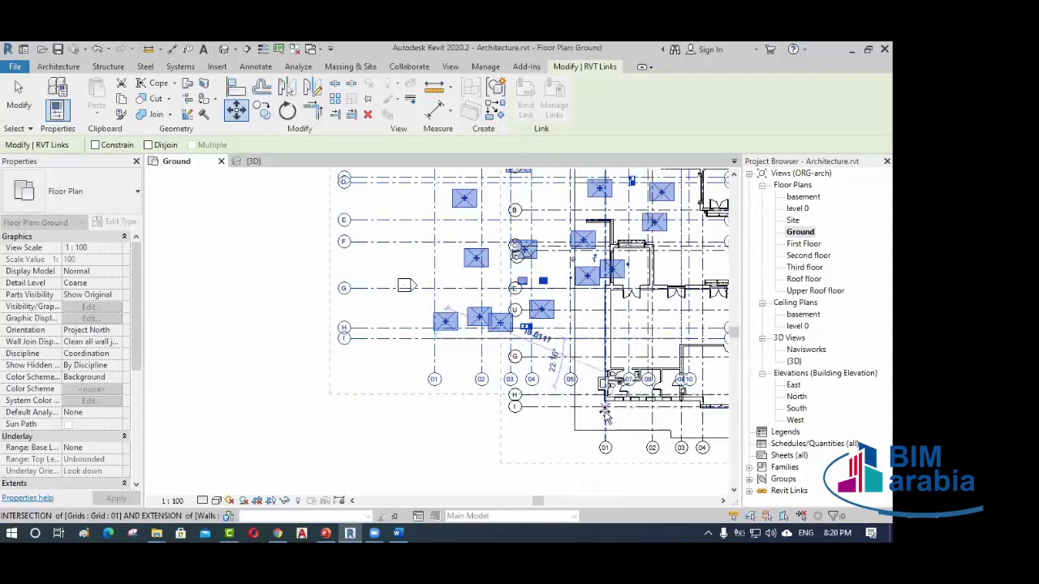
pyautogui.scroll(3, 604, 414)
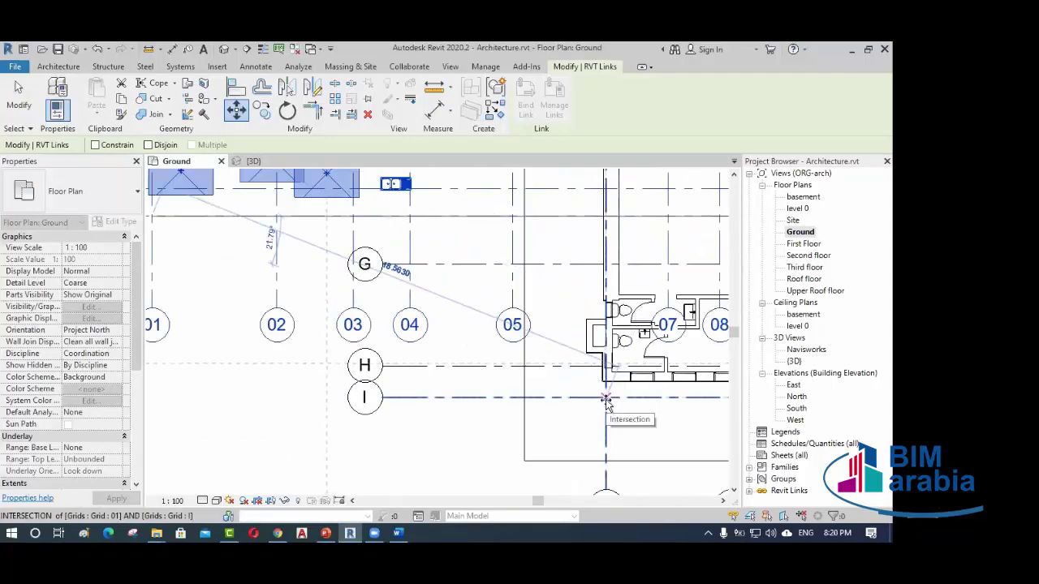
pyautogui.click(605, 400)
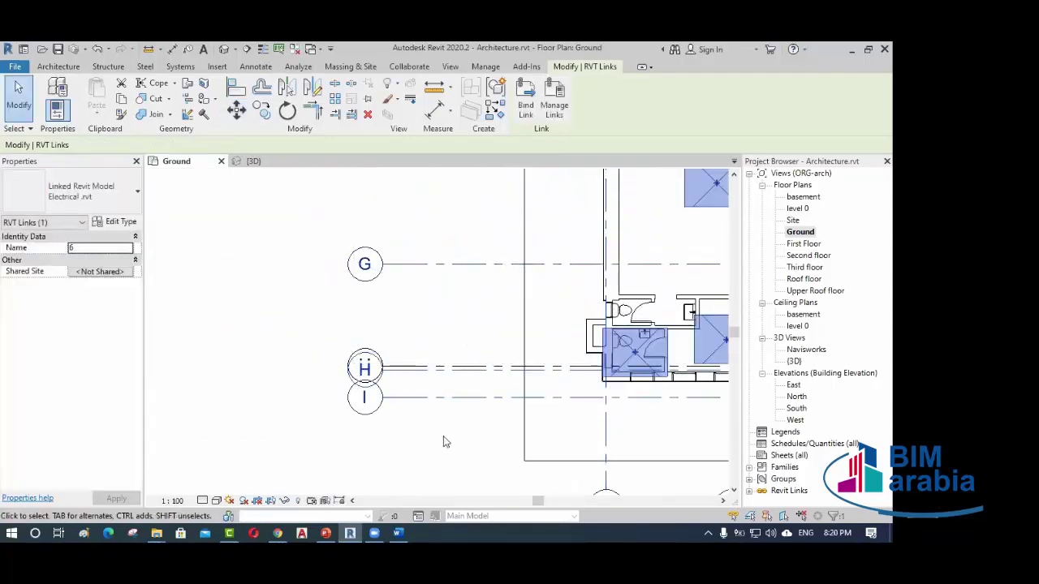
# - Pan and zoom around the Ground plan to check the link's alignment, then deselect it
pyautogui.scroll(-2, 362, 368)
pyautogui.scroll(-2, 358, 368)
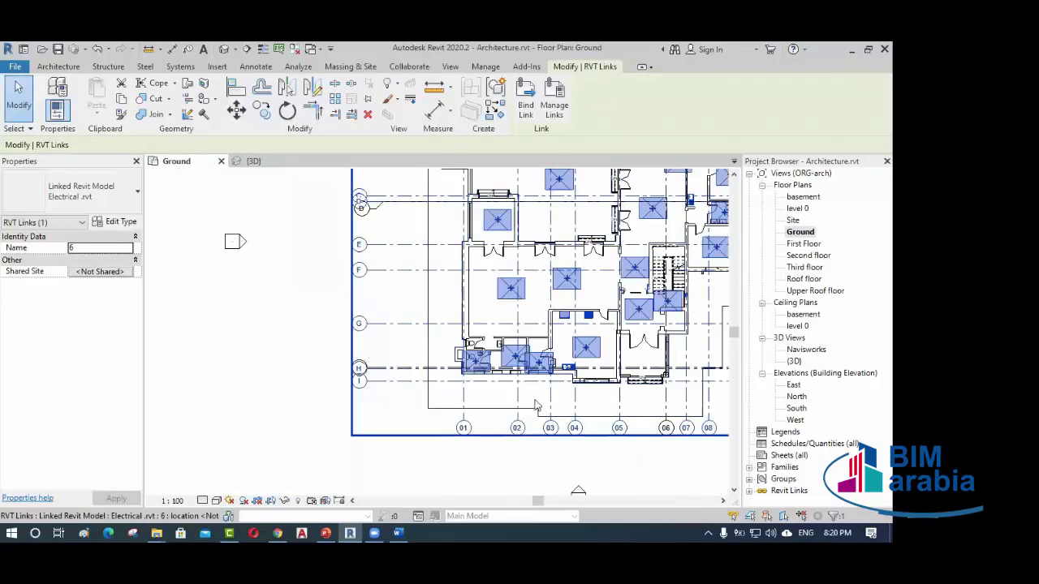
pyautogui.moveTo(537, 406); pyautogui.dragTo(385, 411, button='middle')
pyautogui.moveTo(579, 406); pyautogui.dragTo(500, 412, button='middle')
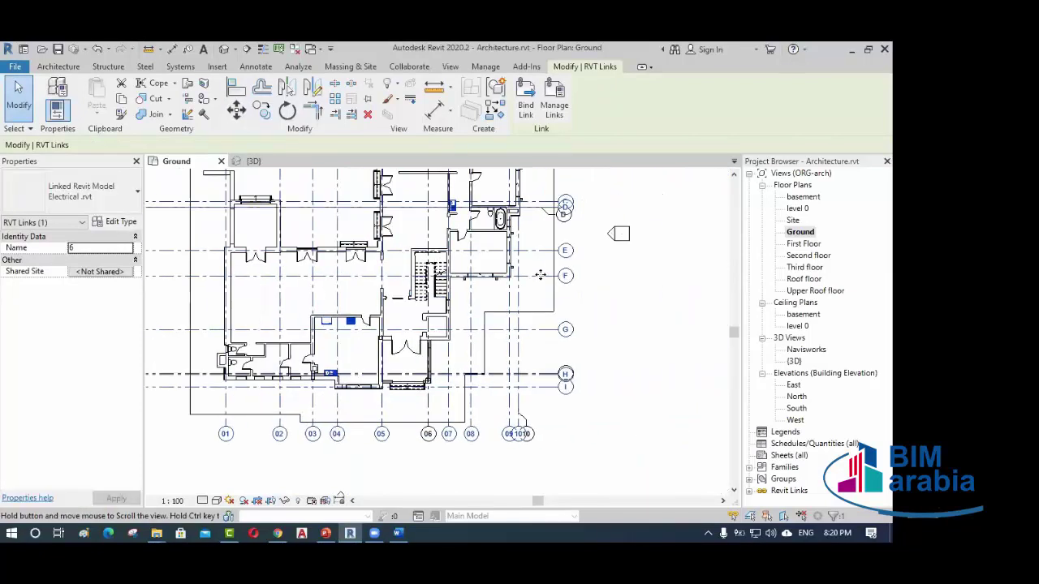
pyautogui.scroll(3, 540, 273)
pyautogui.scroll(-5, 549, 301)
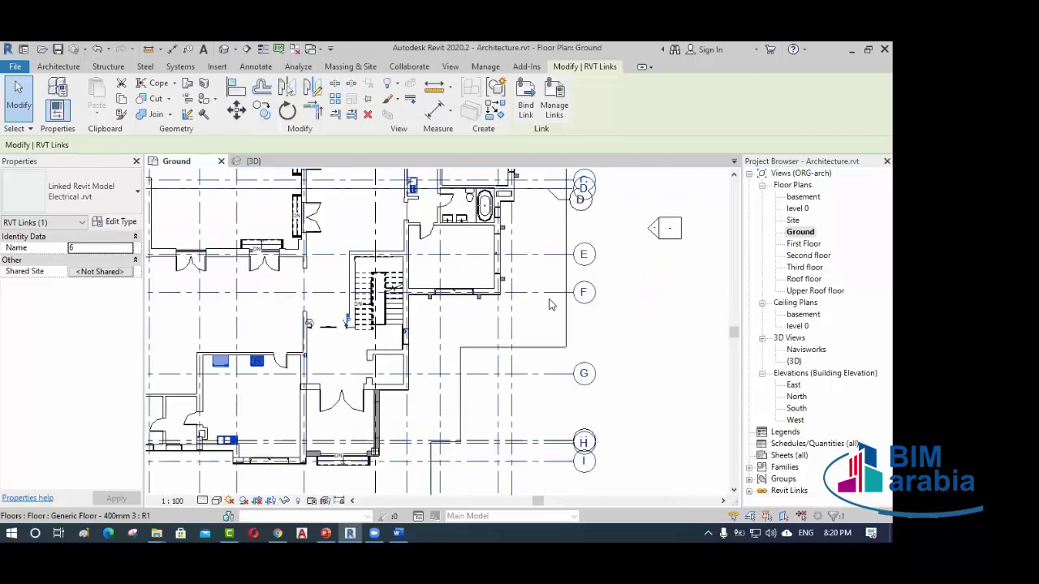
pyautogui.moveTo(568, 363); pyautogui.dragTo(592, 457, button='middle')
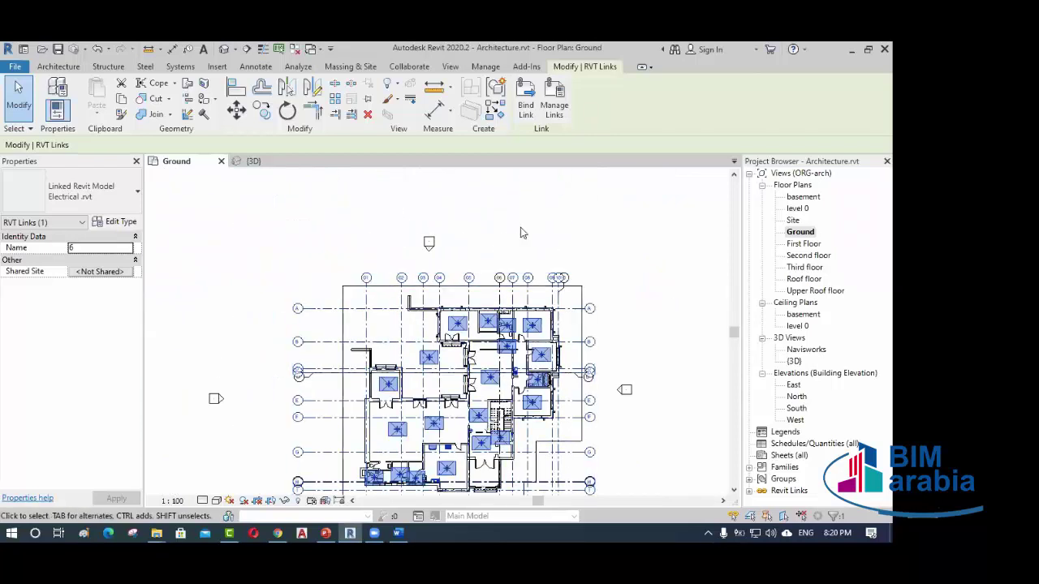
pyautogui.press('Escape')
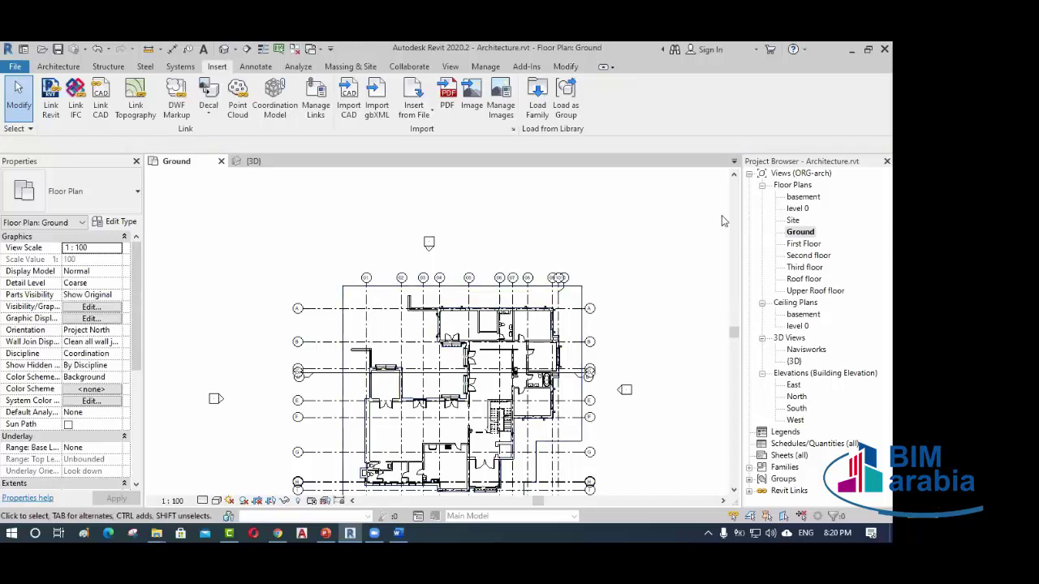
# - Switch to the {3D} view and orbit the building to see another side
pyautogui.click(254, 160)
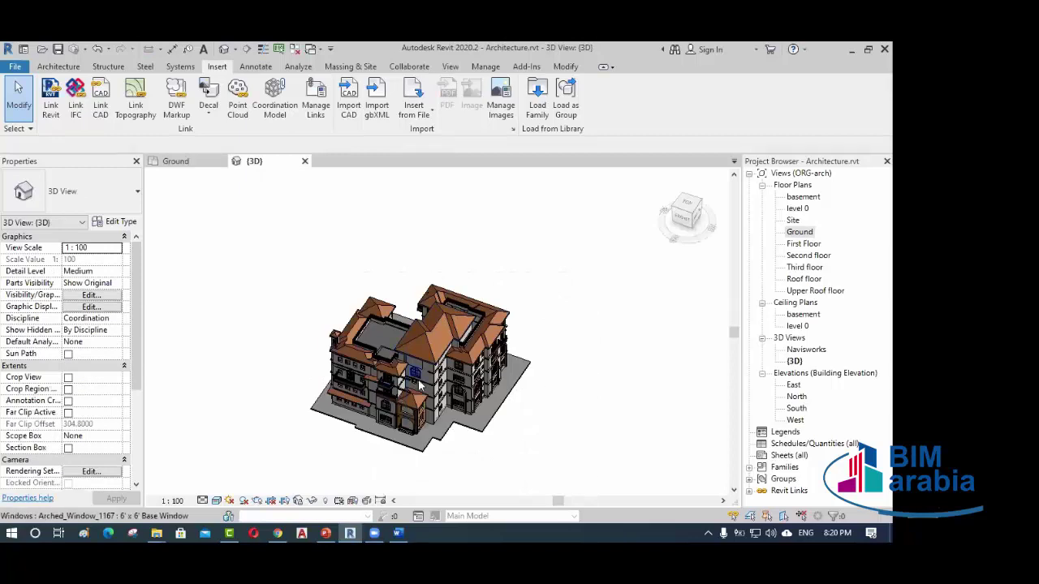
pyautogui.keyDown('shift'); pyautogui.moveTo(430, 367); pyautogui.dragTo(336, 313, button='middle'); pyautogui.keyUp('shift')
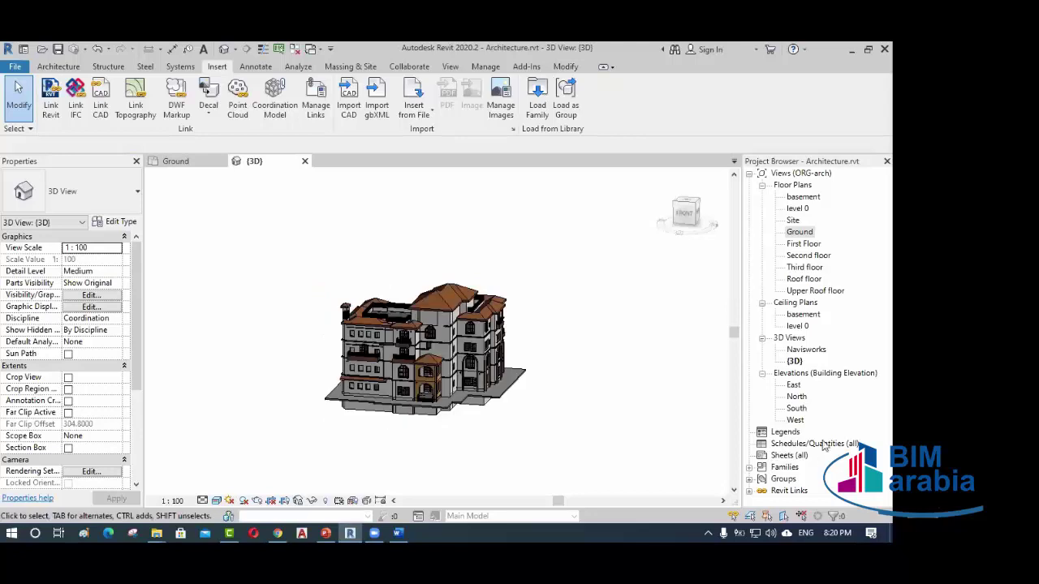
pyautogui.click(796, 396)
# - Compare host and linked level heads in the North elevation, then return to the {3D} view and orbit slightly
pyautogui.doubleClick(796, 396)
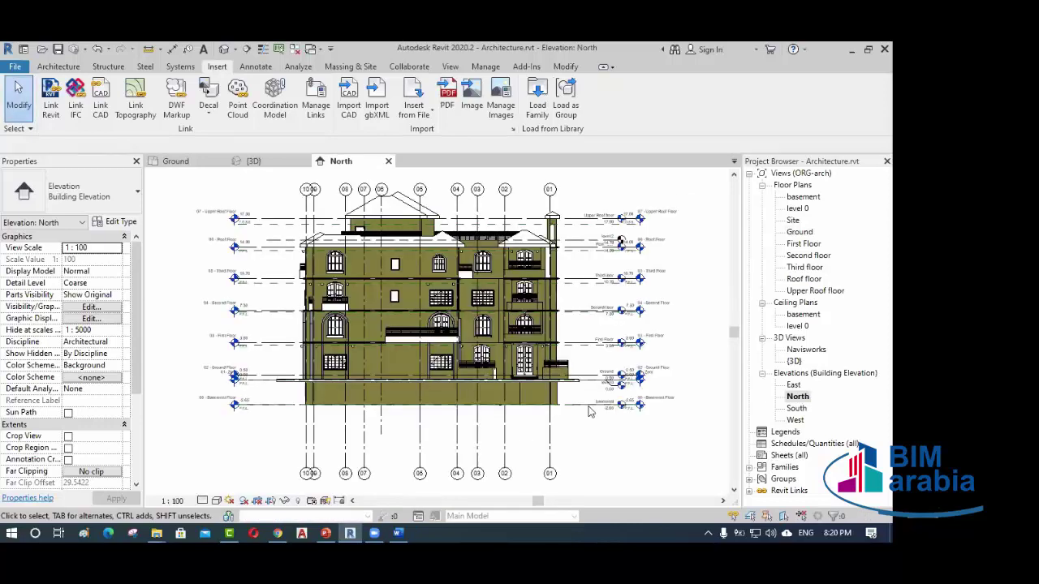
pyautogui.scroll(2, 595, 412)
pyautogui.scroll(4, 625, 412)
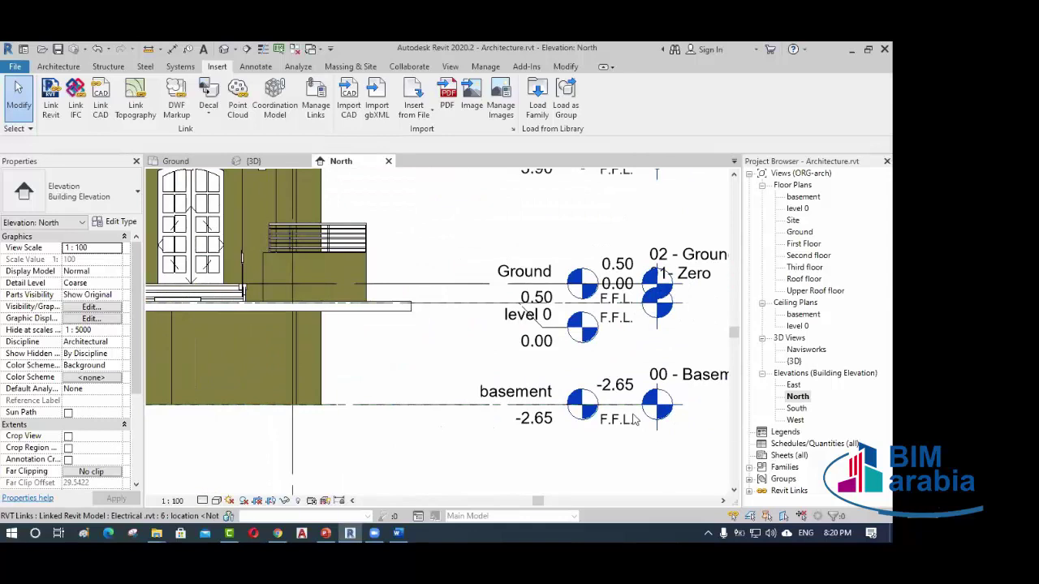
pyautogui.scroll(2, 568, 418)
pyautogui.scroll(-2, 607, 413)
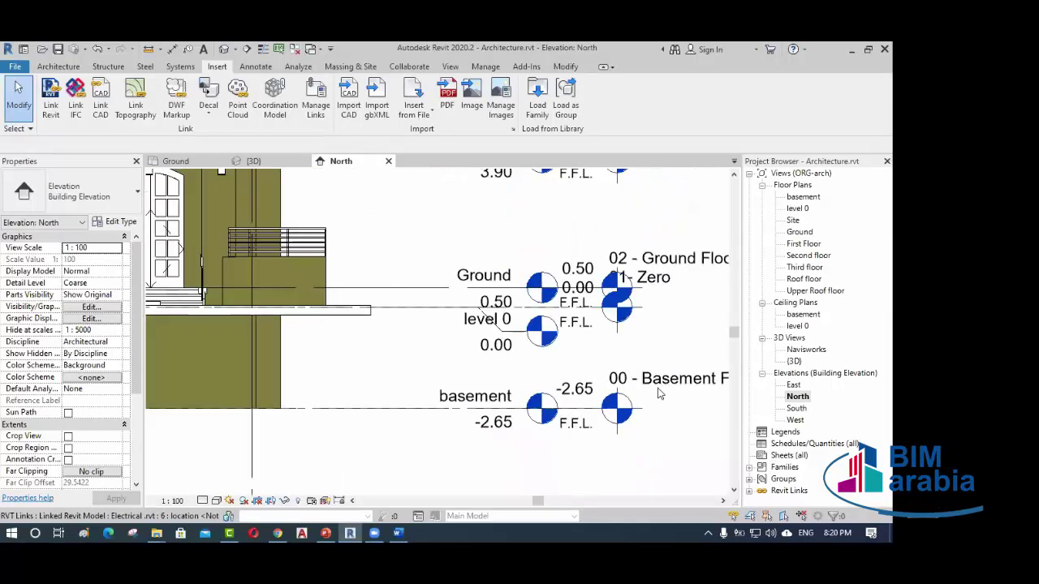
pyautogui.moveTo(510, 519); pyautogui.dragTo(536, 341, button='middle')
pyautogui.scroll(-5, 546, 323)
pyautogui.scroll(-2, 547, 323)
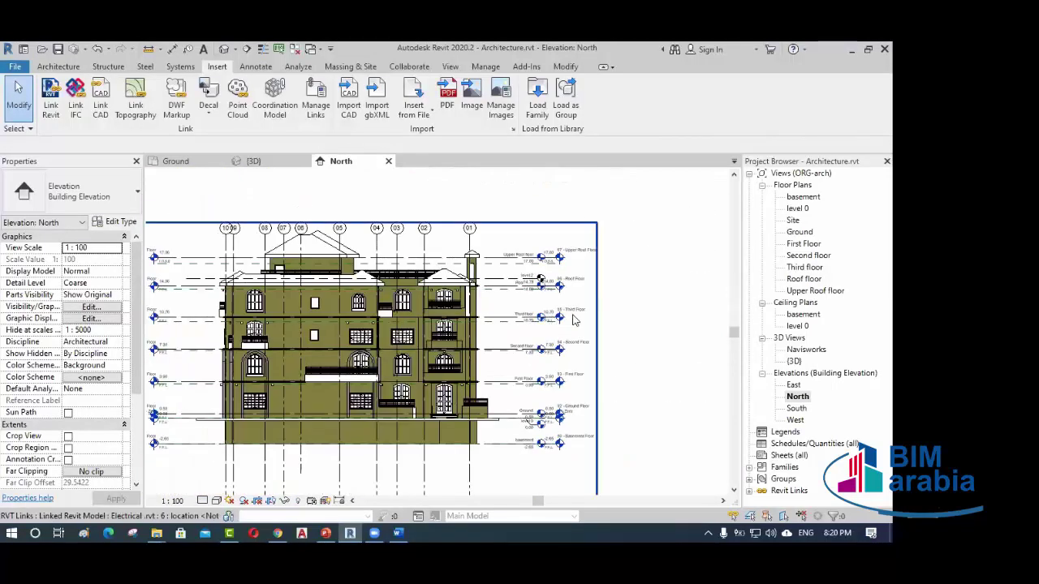
pyautogui.click(271, 160)
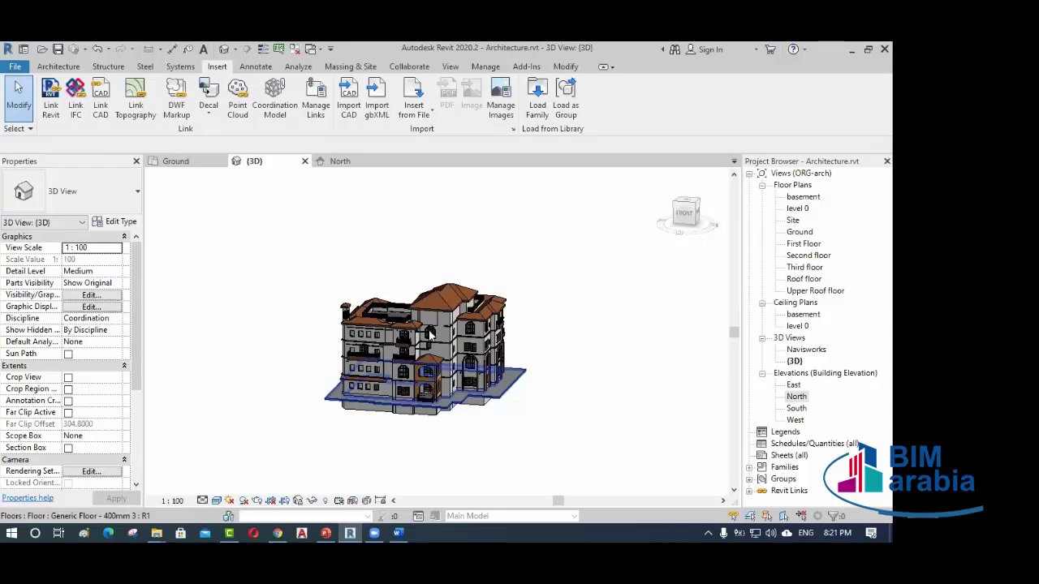
pyautogui.keyDown('shift'); pyautogui.moveTo(390, 280); pyautogui.dragTo(378, 281, button='middle'); pyautogui.keyUp('shift')
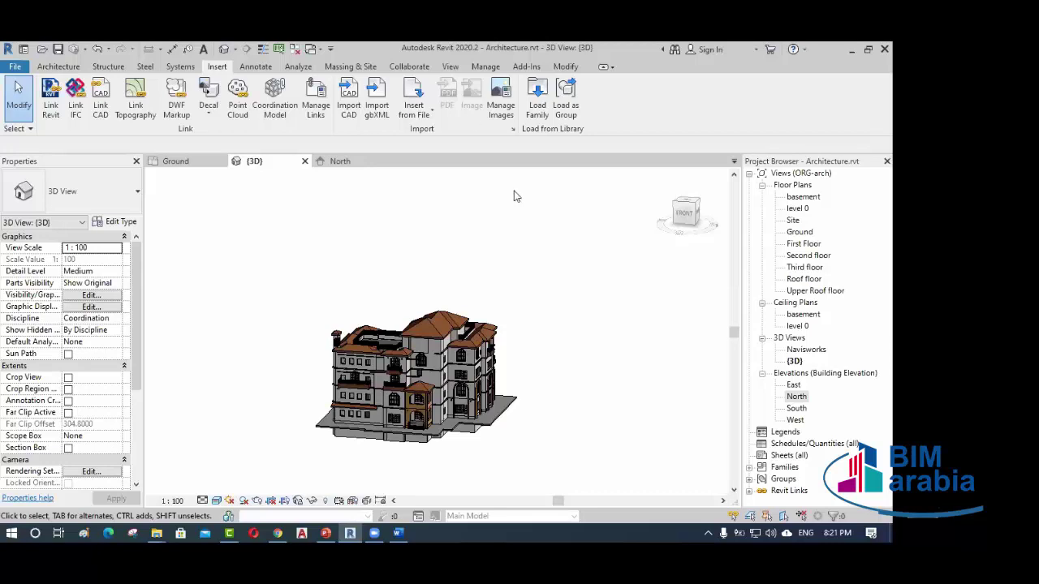
# - Start Publish Coordinates from Manage > Project Location > Coordinates, then return to the Ground floor plan
pyautogui.click(487, 67)
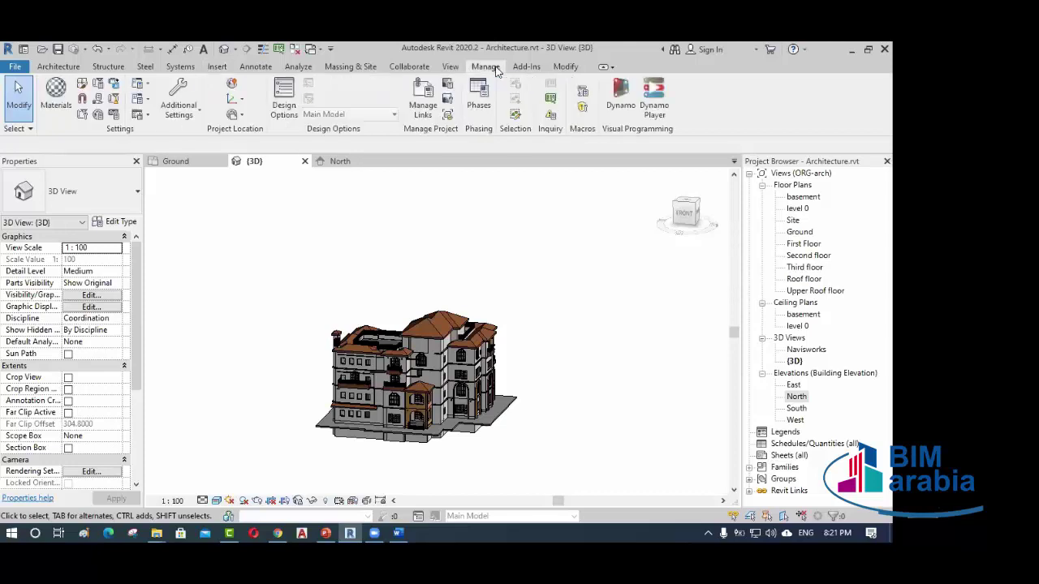
pyautogui.click(239, 101)
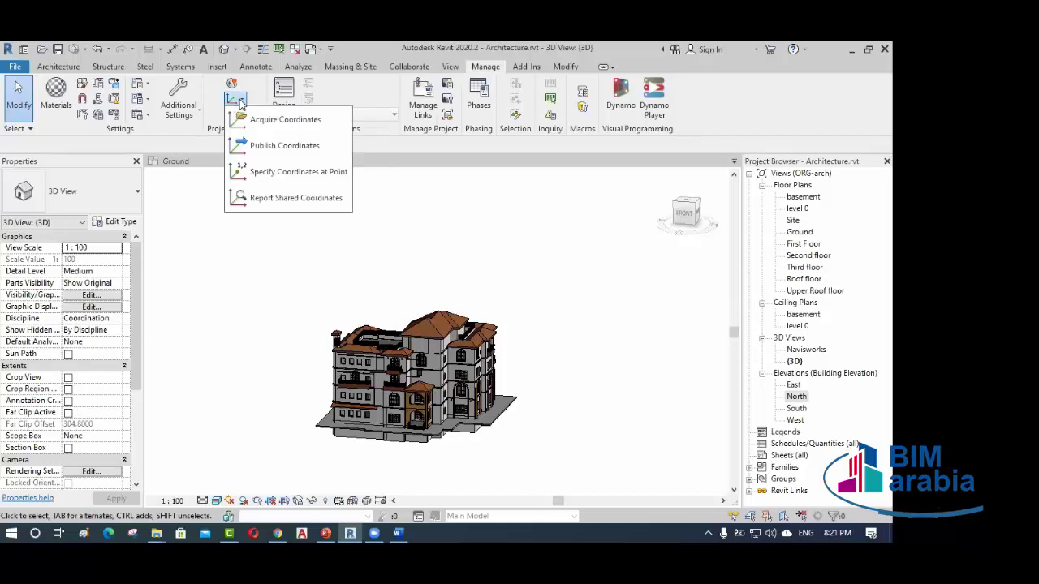
pyautogui.click(267, 151)
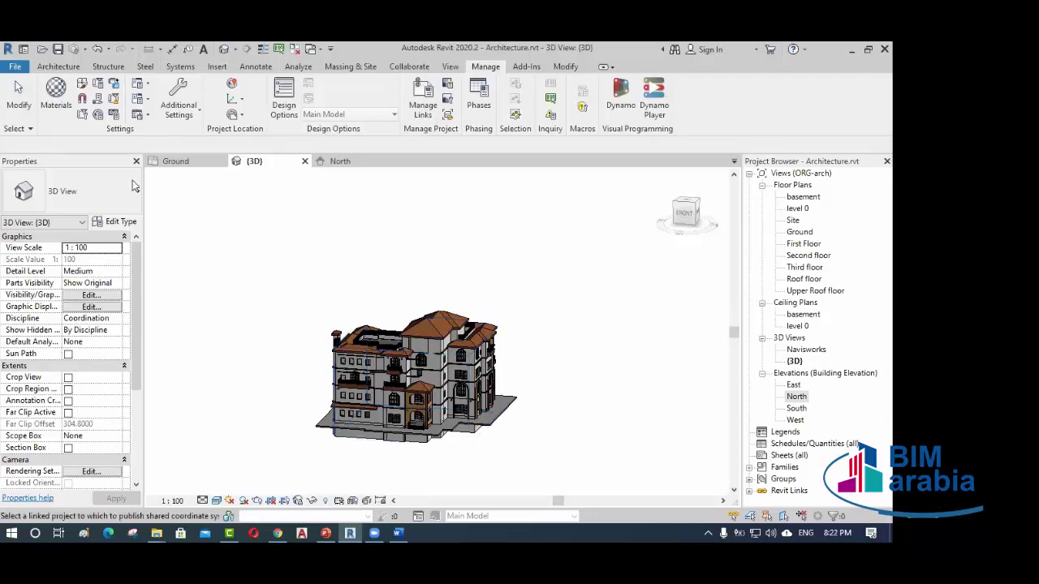
pyautogui.click(179, 161)
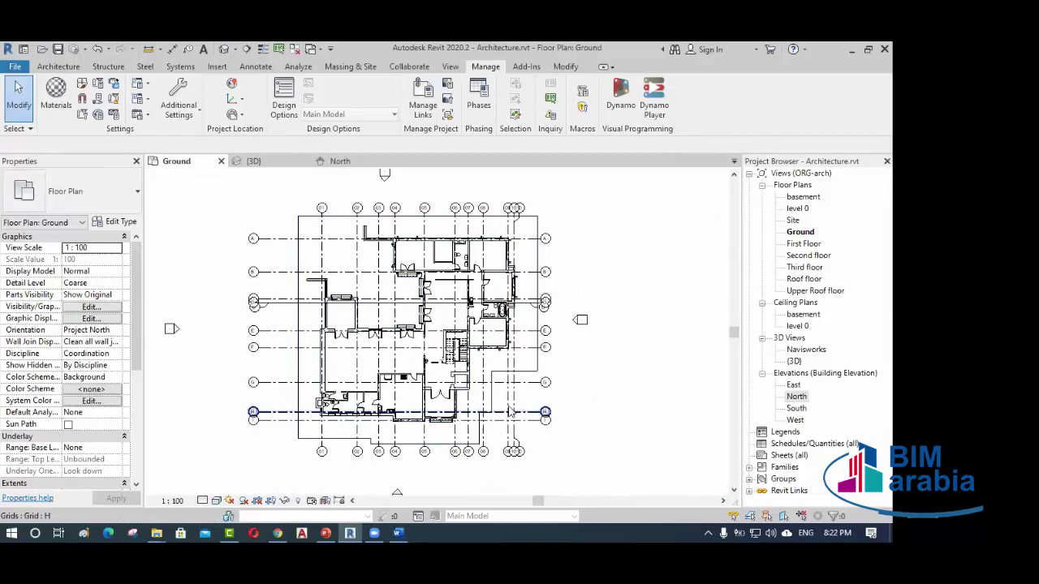
pyautogui.click(236, 99)
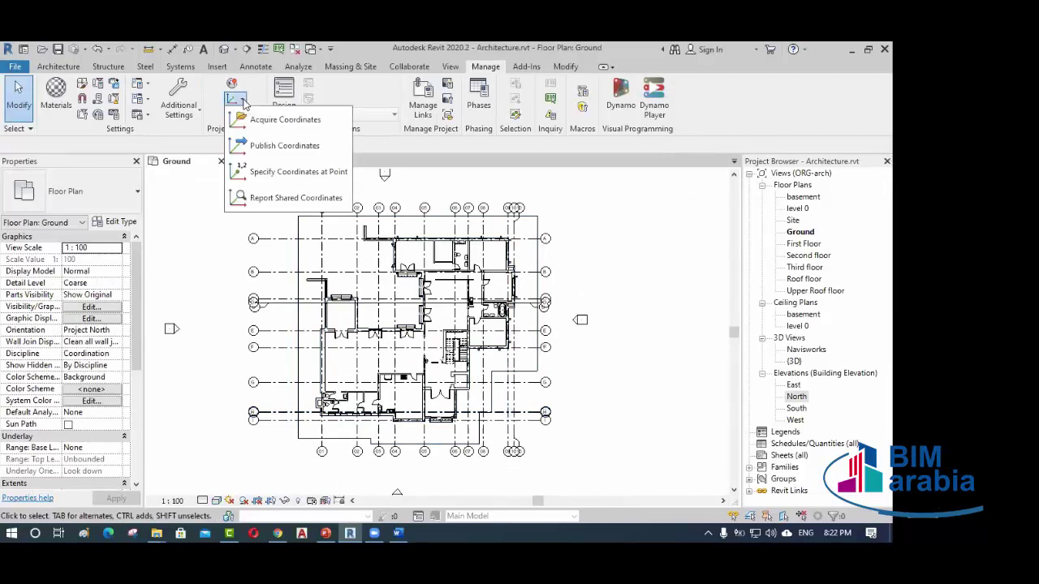
pyautogui.click(267, 148)
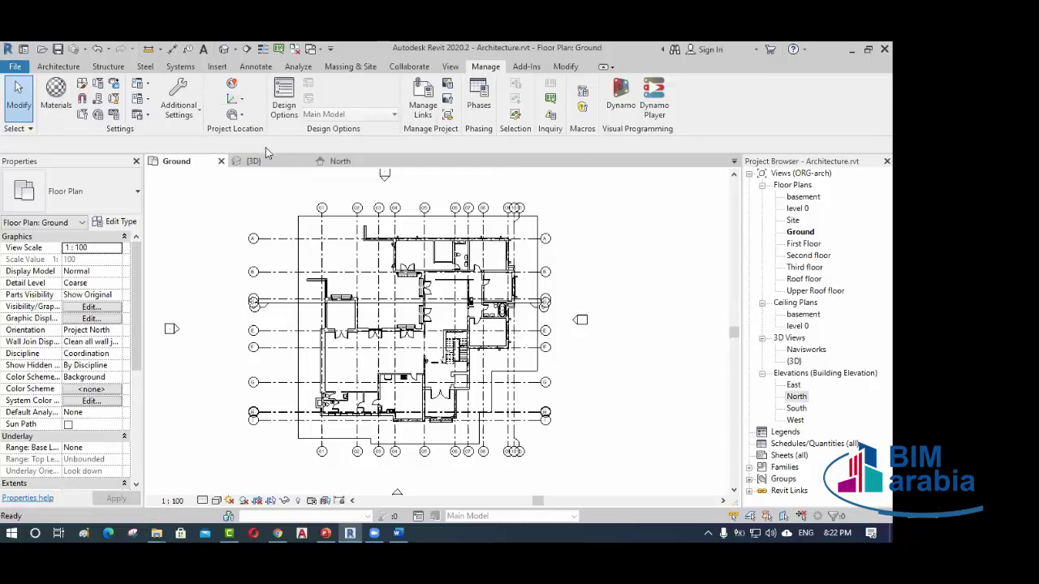
pyautogui.click(544, 303)
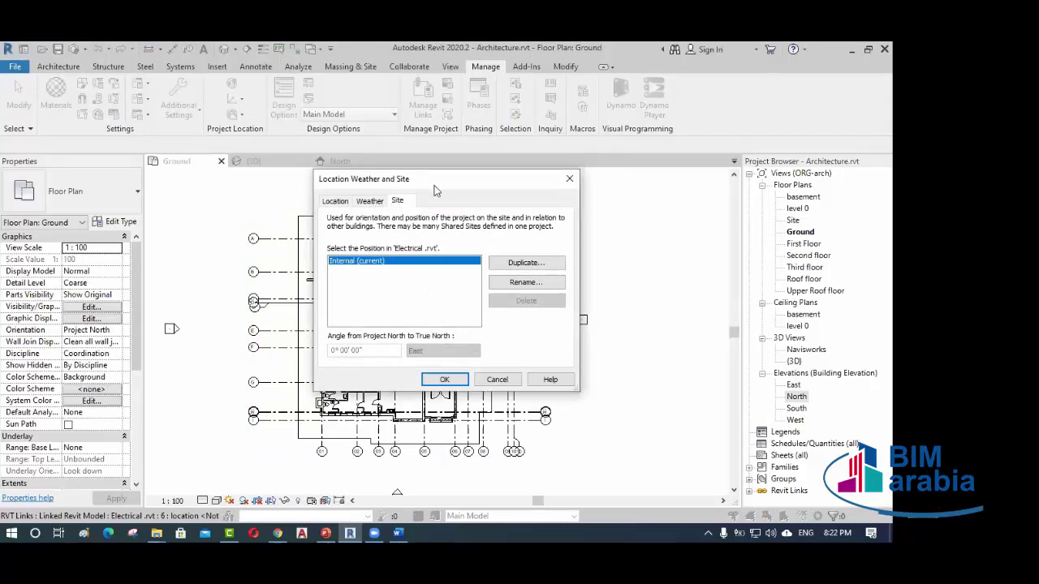
pyautogui.moveTo(432, 180); pyautogui.dragTo(455, 210)
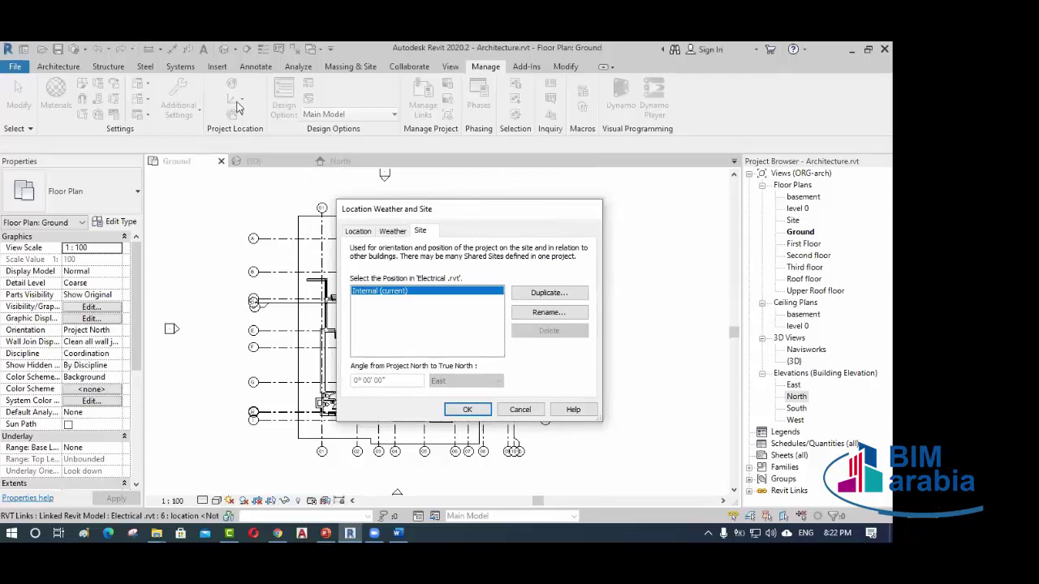
pyautogui.click(235, 105)
pyautogui.click(276, 118)
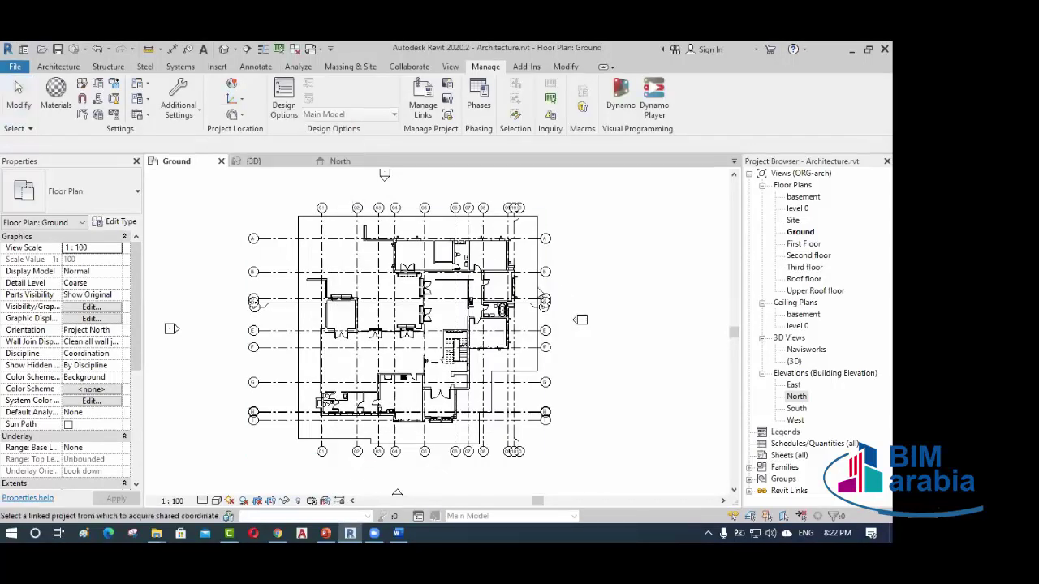
pyautogui.click(531, 284)
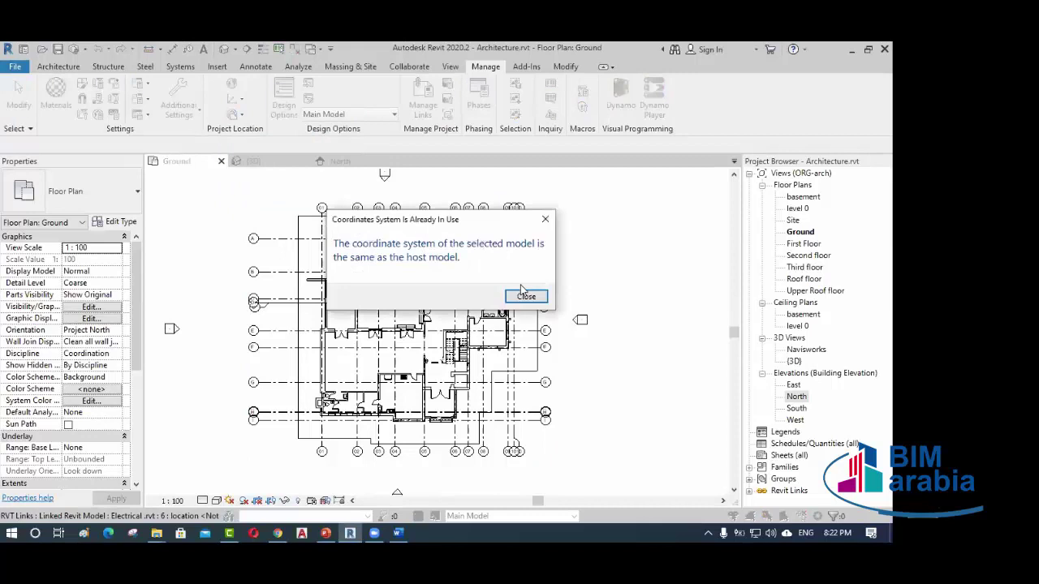
pyautogui.click(528, 296)
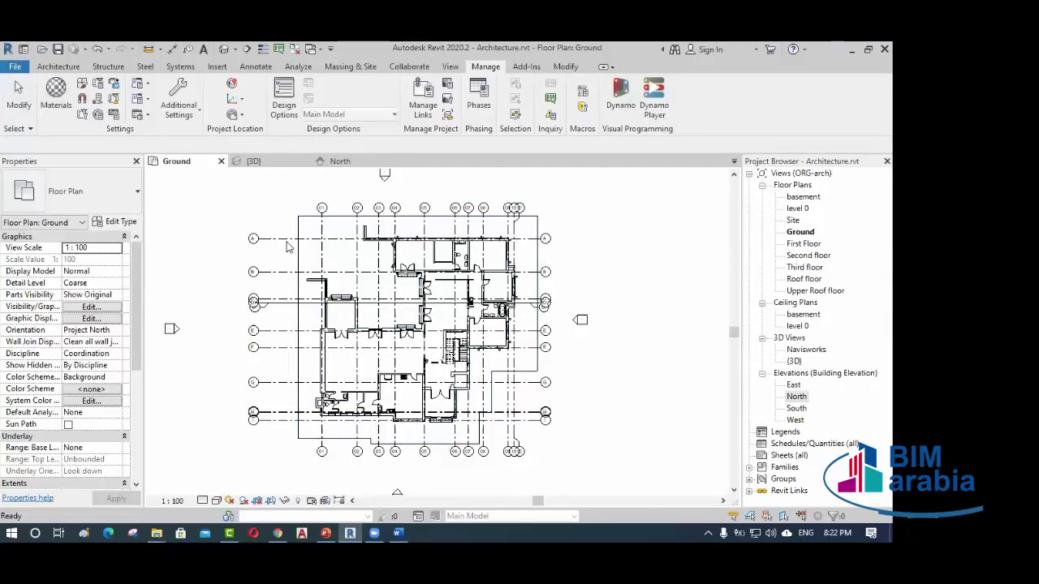
pyautogui.press('Escape')
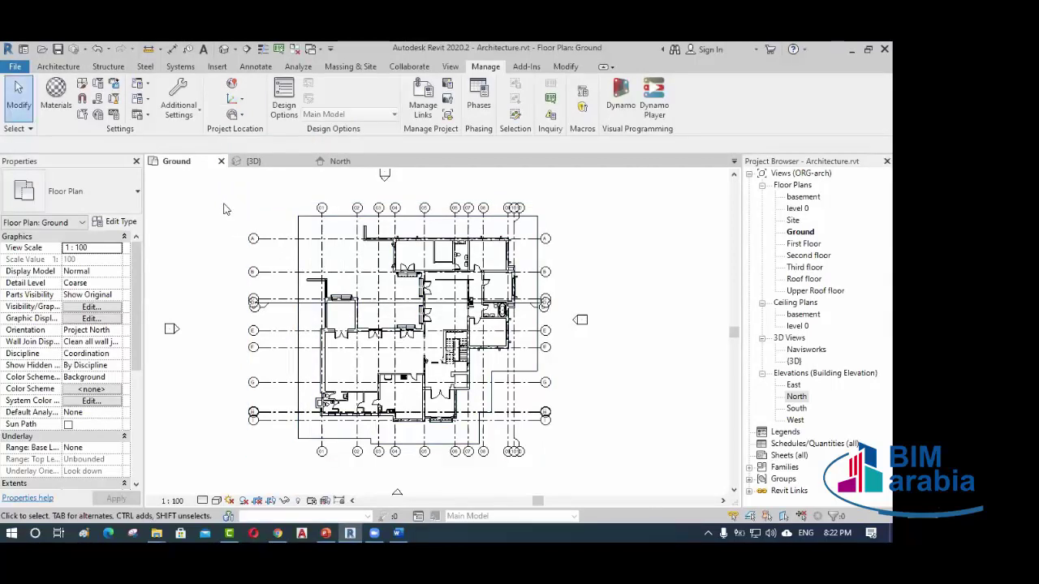
pyautogui.click(235, 98)
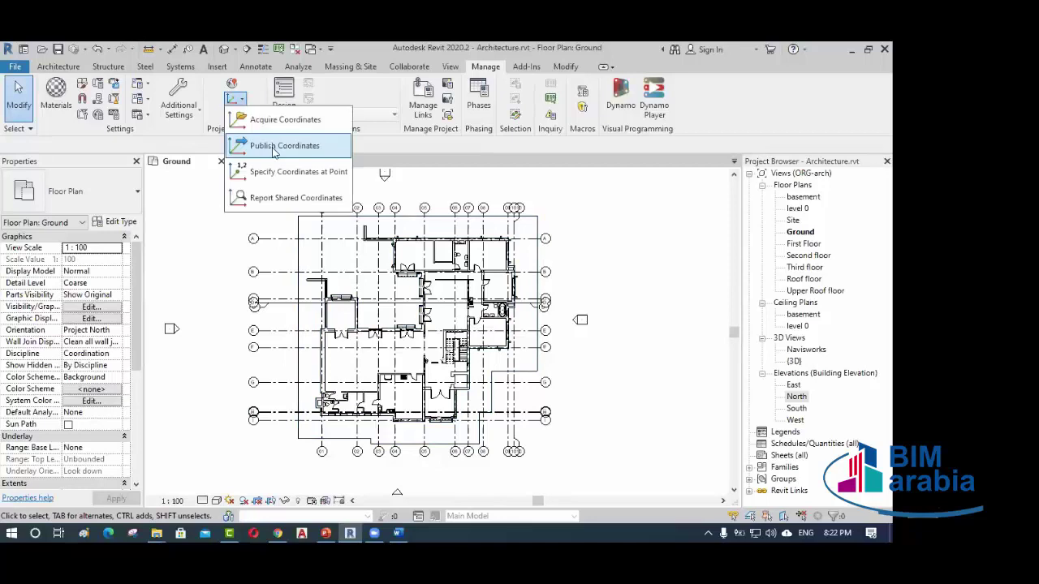
pyautogui.click(275, 151)
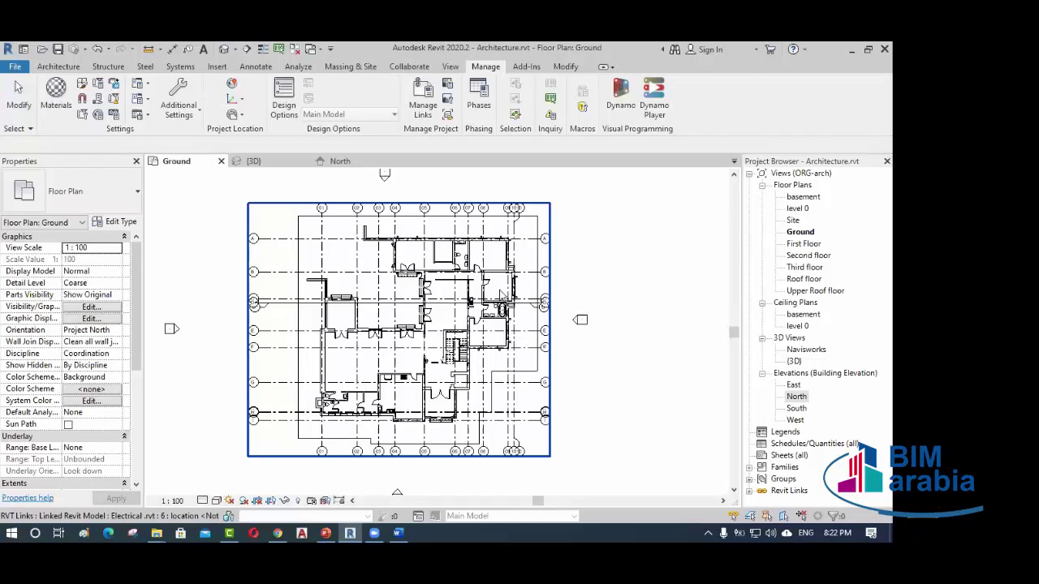
pyautogui.click(496, 296)
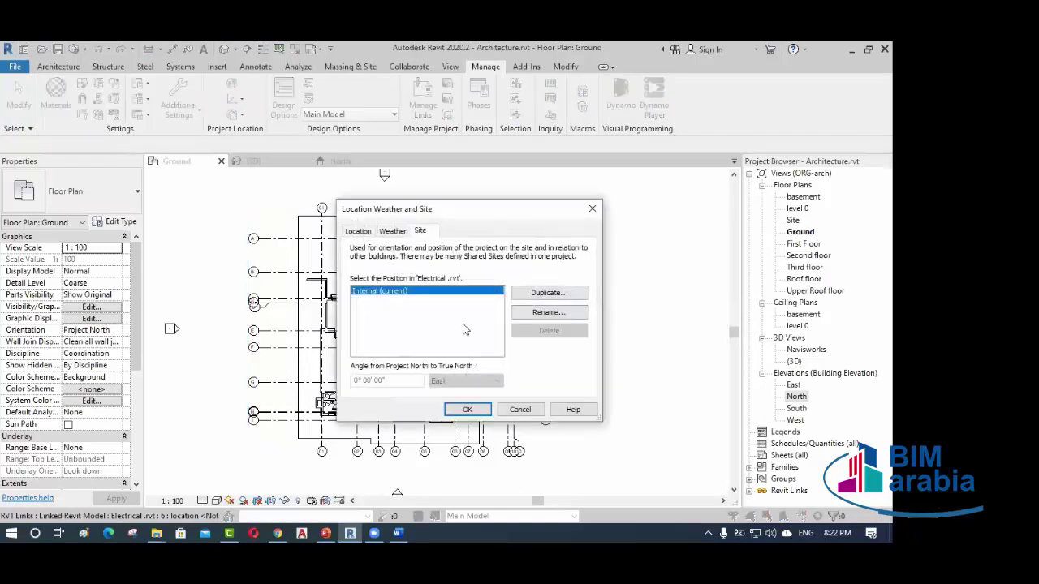
pyautogui.click(468, 409)
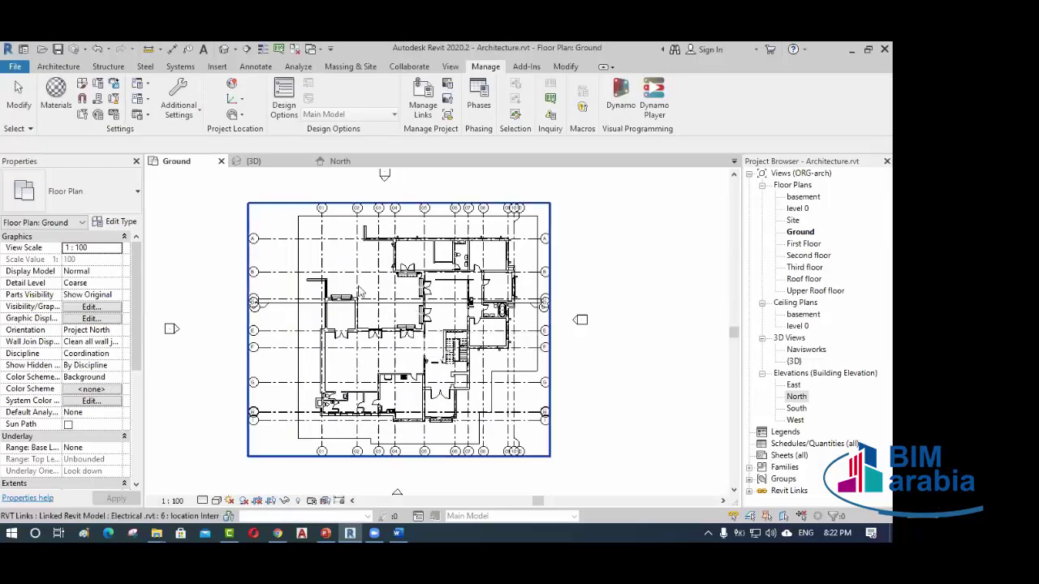
pyautogui.click(401, 254)
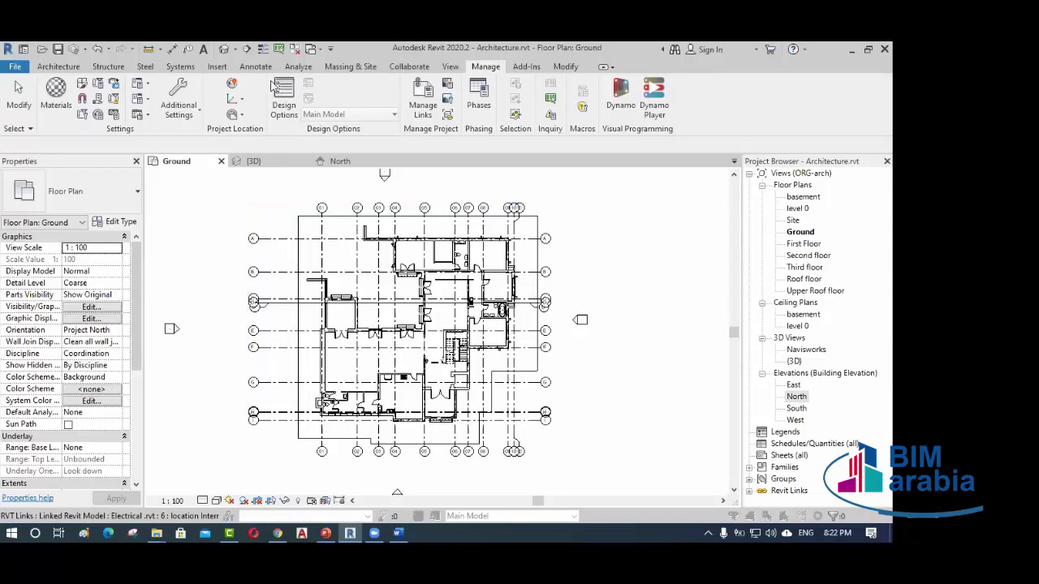
pyautogui.click(467, 409)
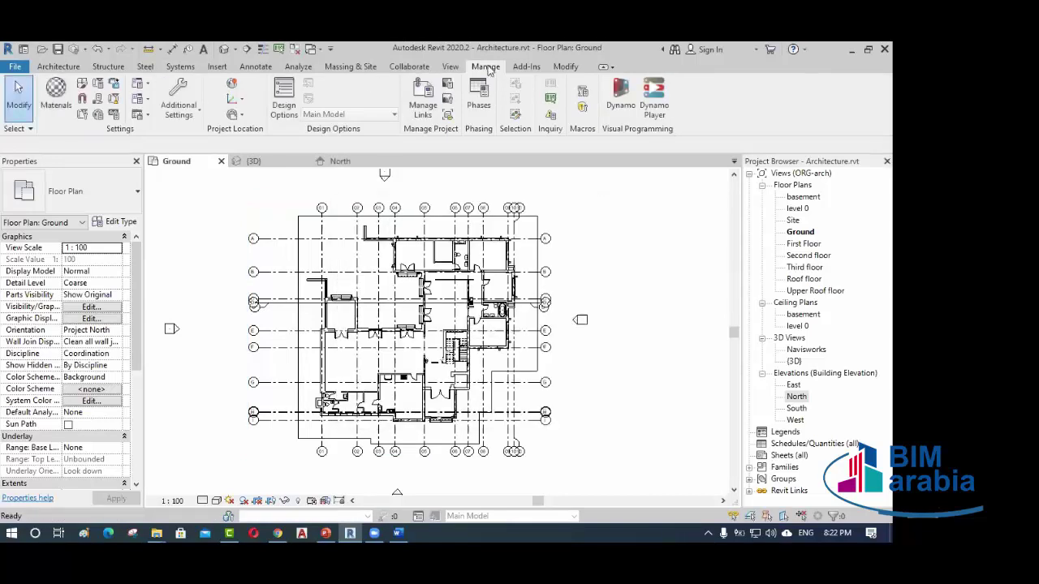
pyautogui.click(423, 97)
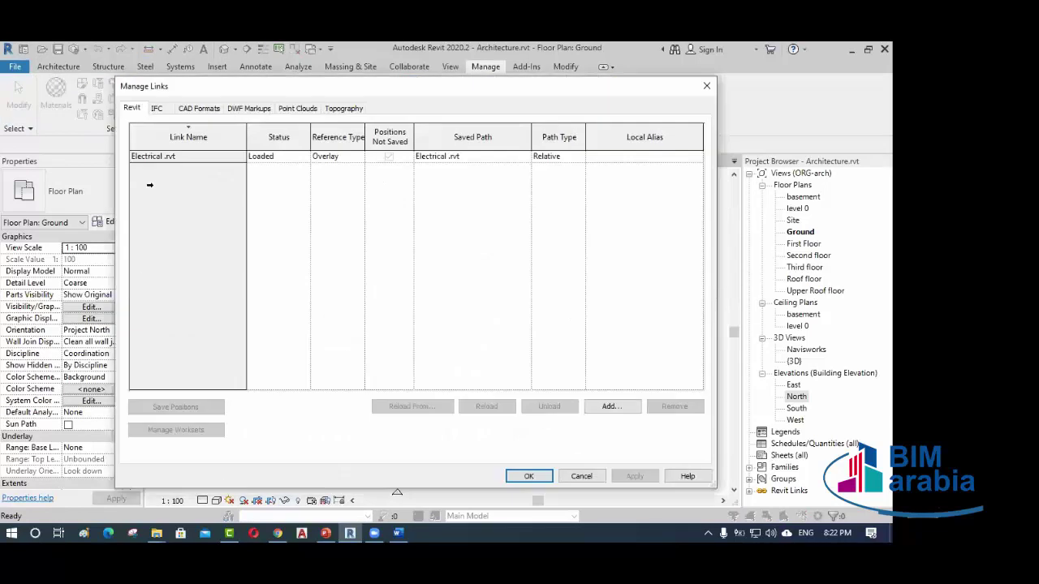
pyautogui.click(168, 154)
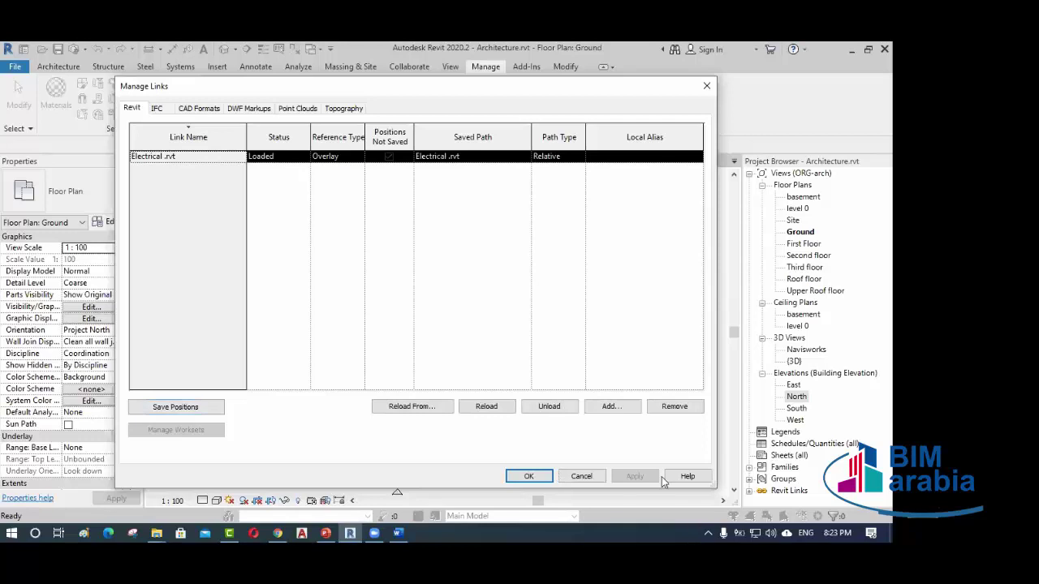
pyautogui.click(707, 85)
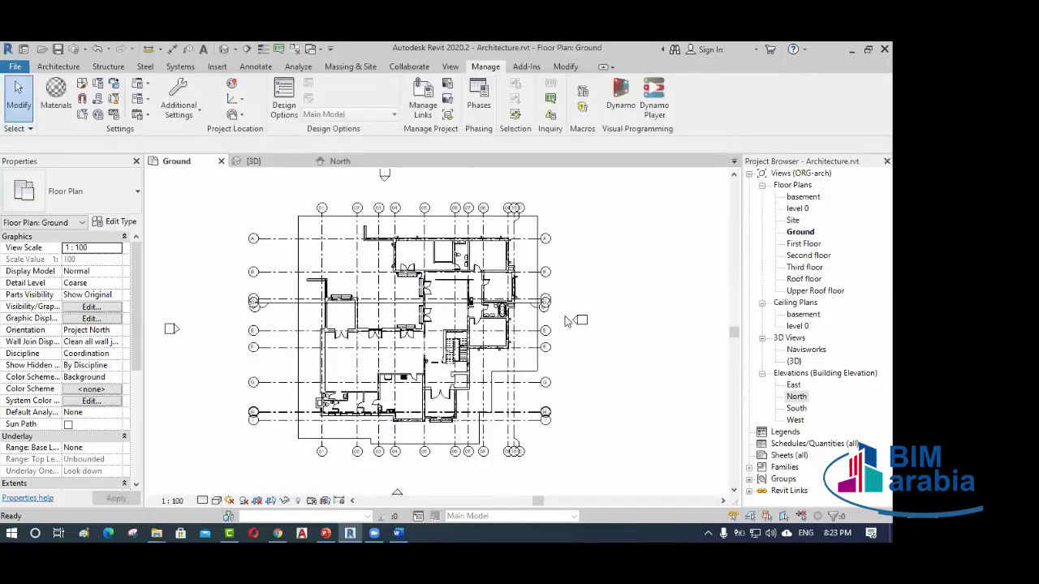
# - Zoom the Ground floor plan to fit the whole building with ZF
pyautogui.scroll(5, 537, 324)
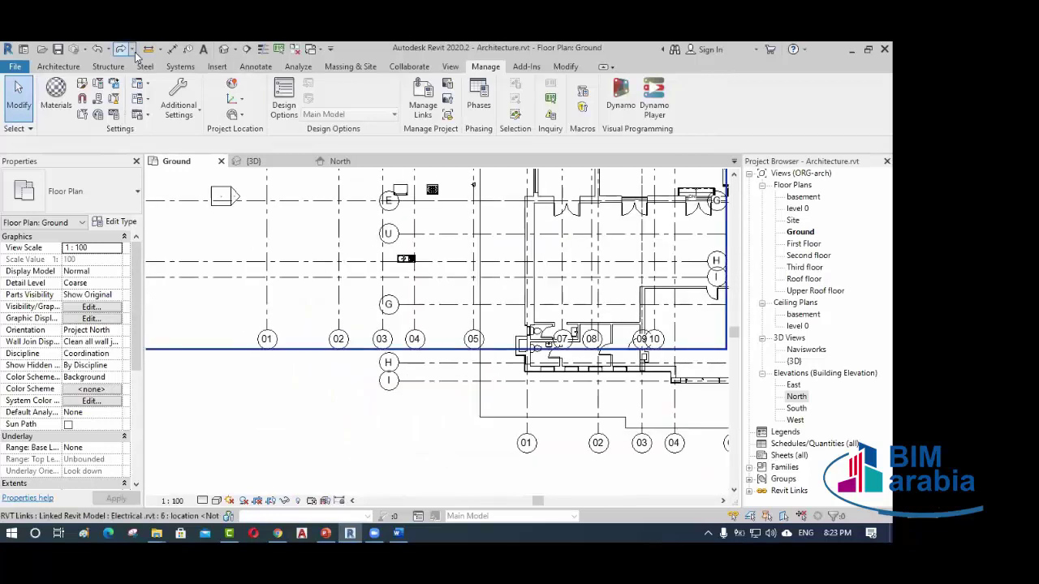
pyautogui.scroll(3, 423, 357)
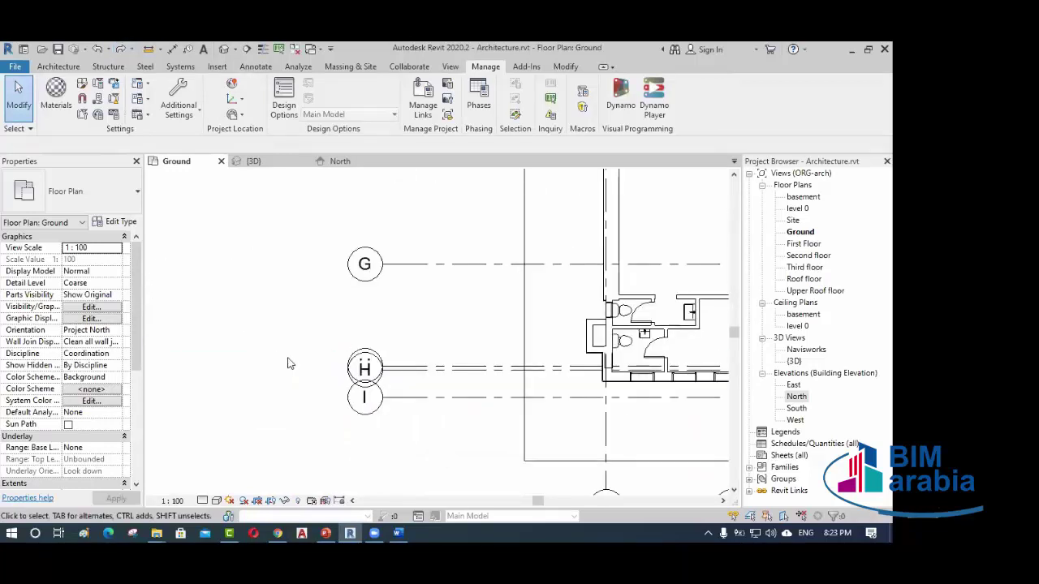
pyautogui.scroll(-3, 293, 371)
pyautogui.press('z')
pyautogui.press('f')
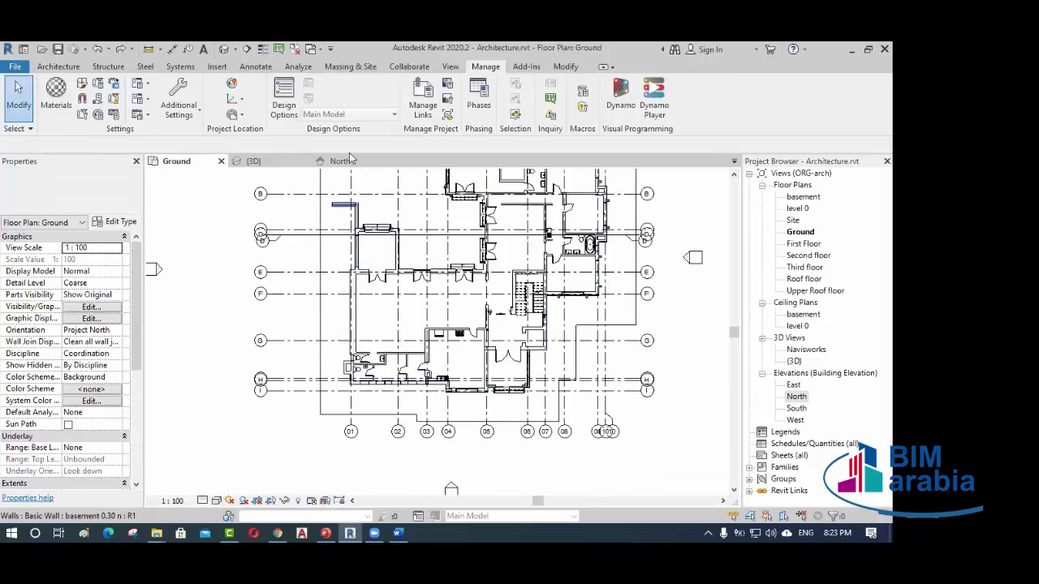
# - Publish shared coordinates to the Electrical link, confirming the current site in Location Weather and Site
pyautogui.click(241, 103)
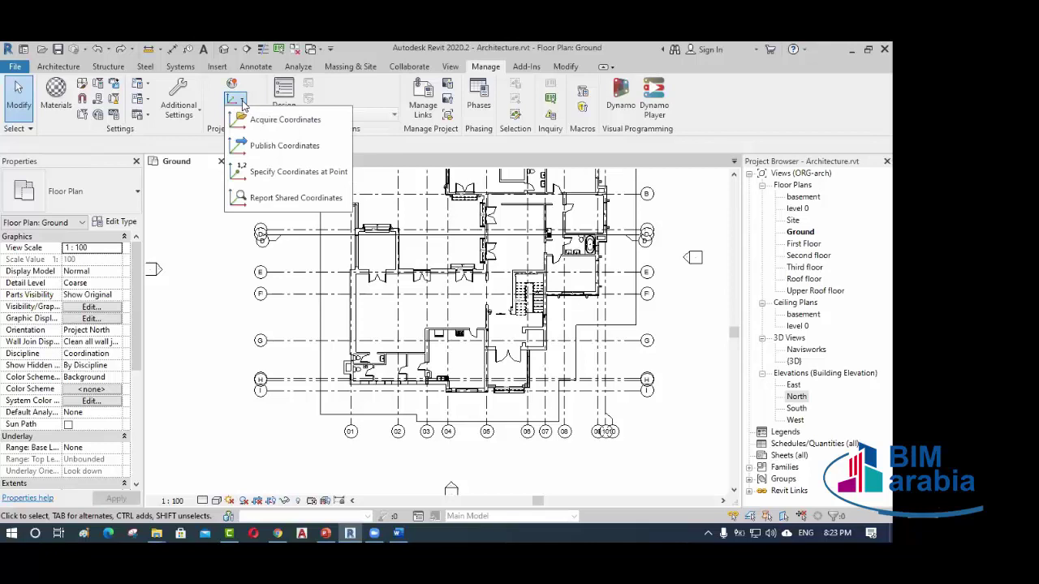
pyautogui.click(276, 146)
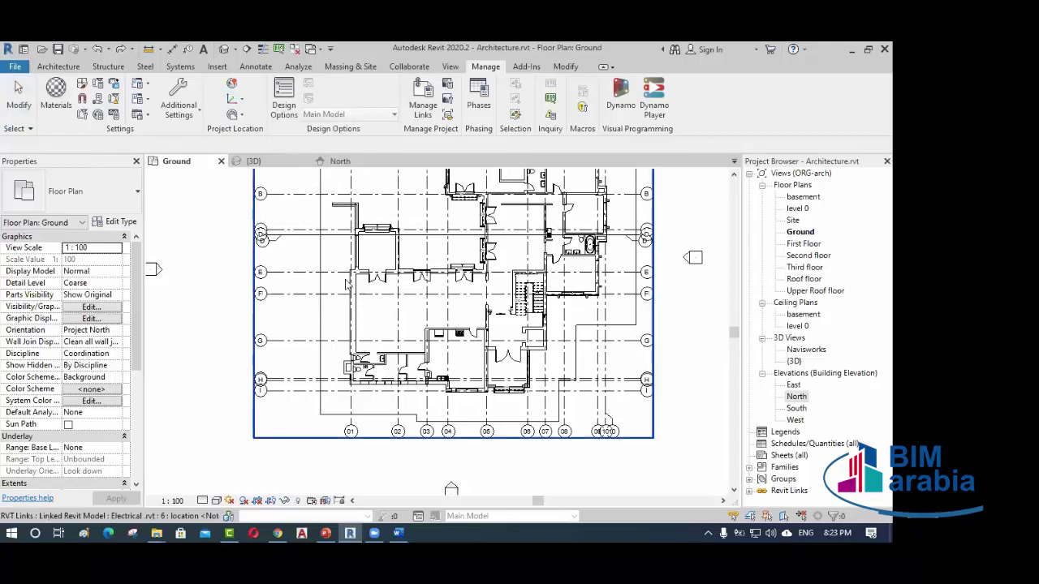
pyautogui.click(375, 350)
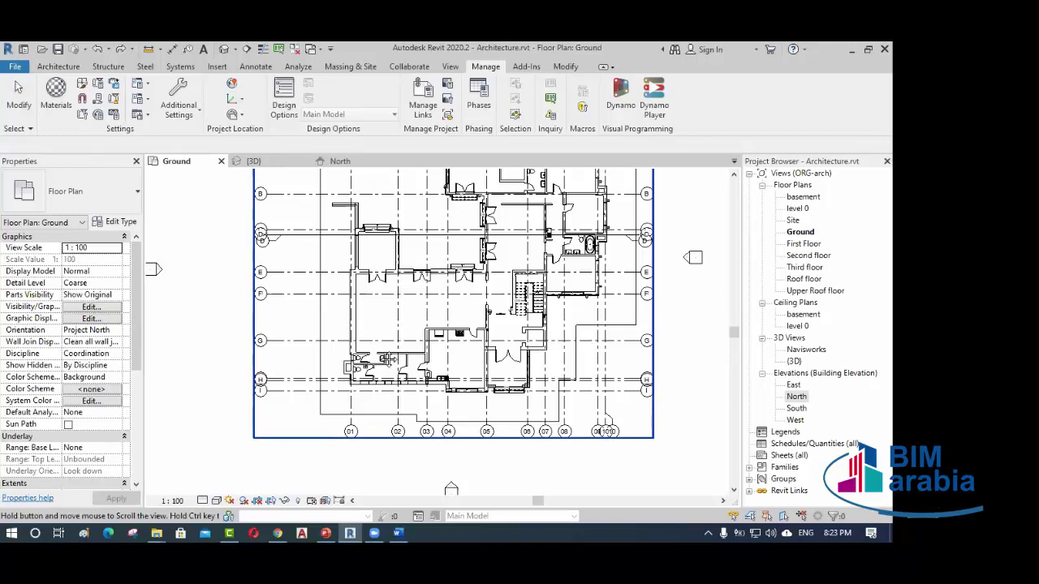
pyautogui.click(389, 329)
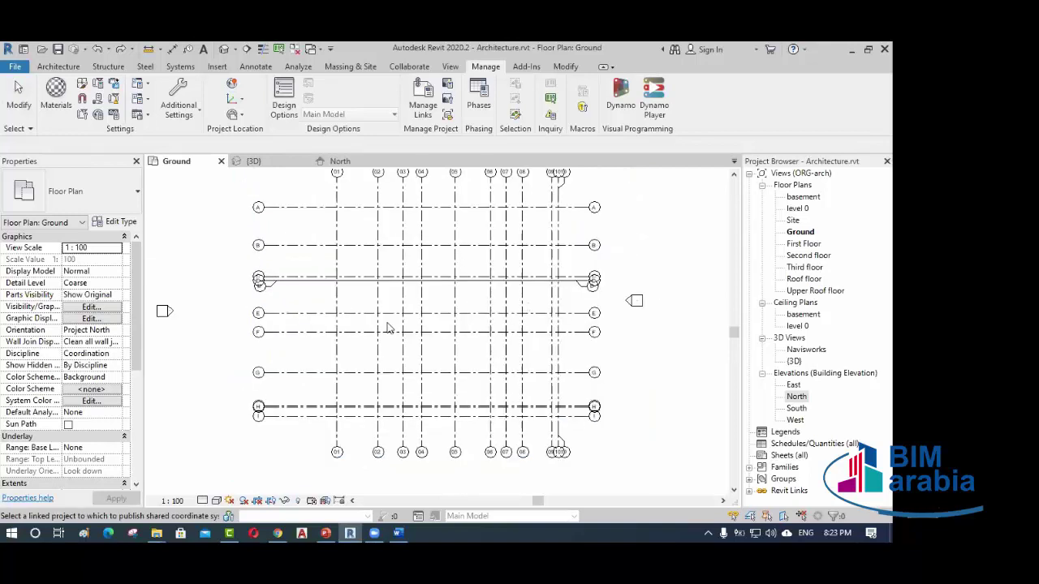
pyautogui.scroll(-2, 388, 328)
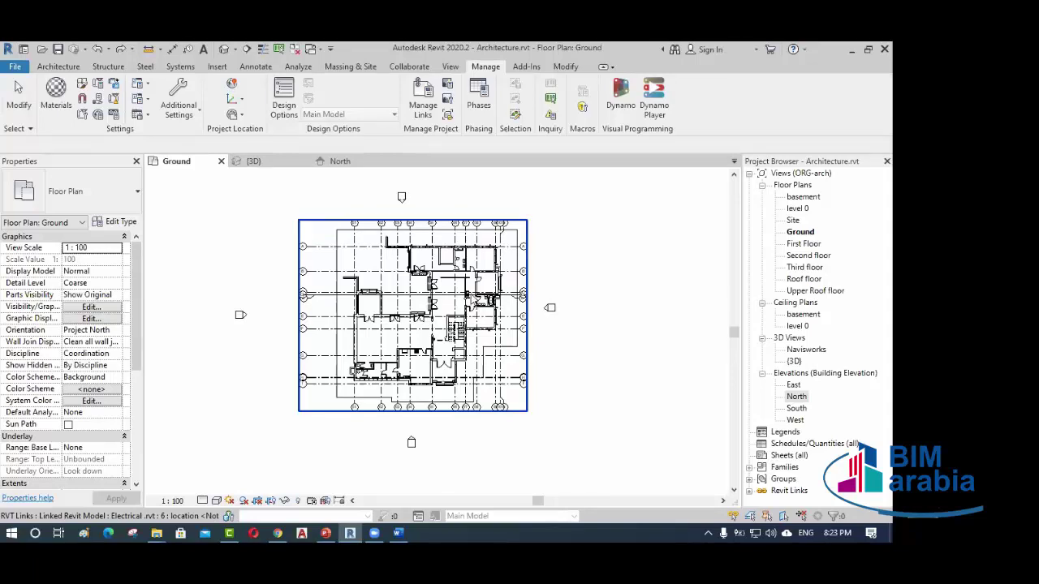
pyautogui.click(469, 300)
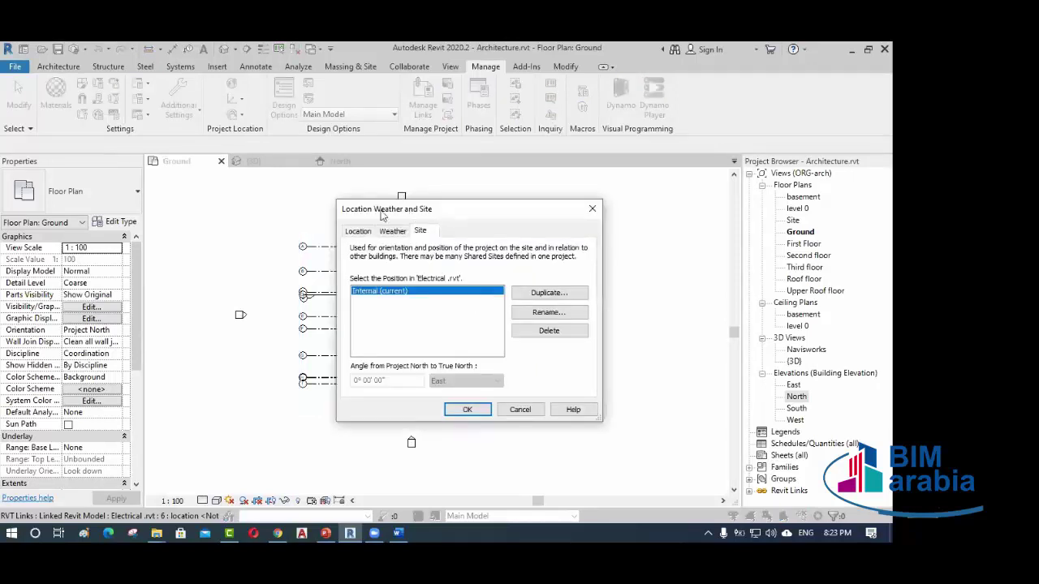
pyautogui.moveTo(370, 222); pyautogui.dragTo(328, 218)
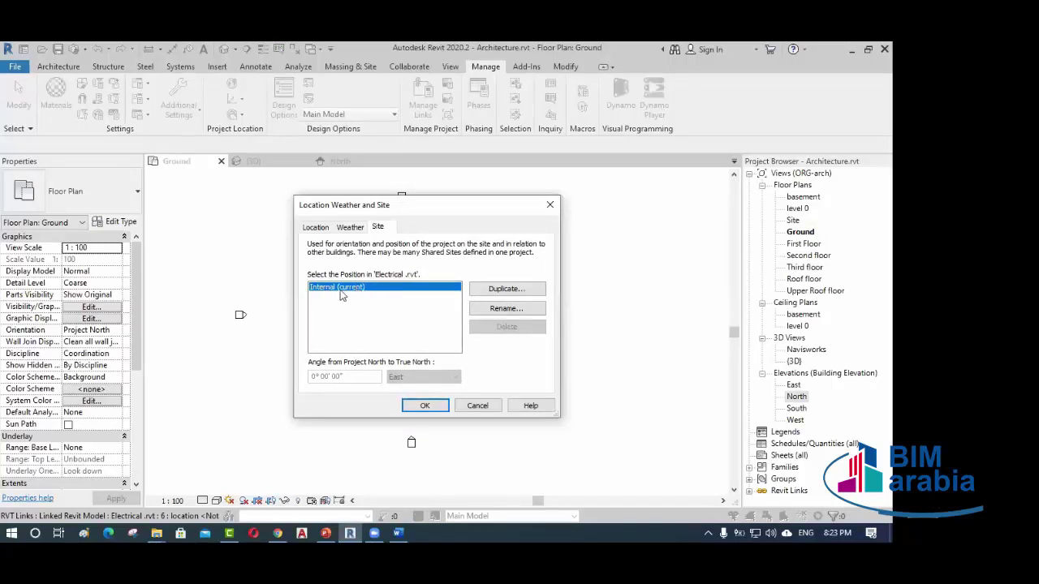
pyautogui.click(425, 406)
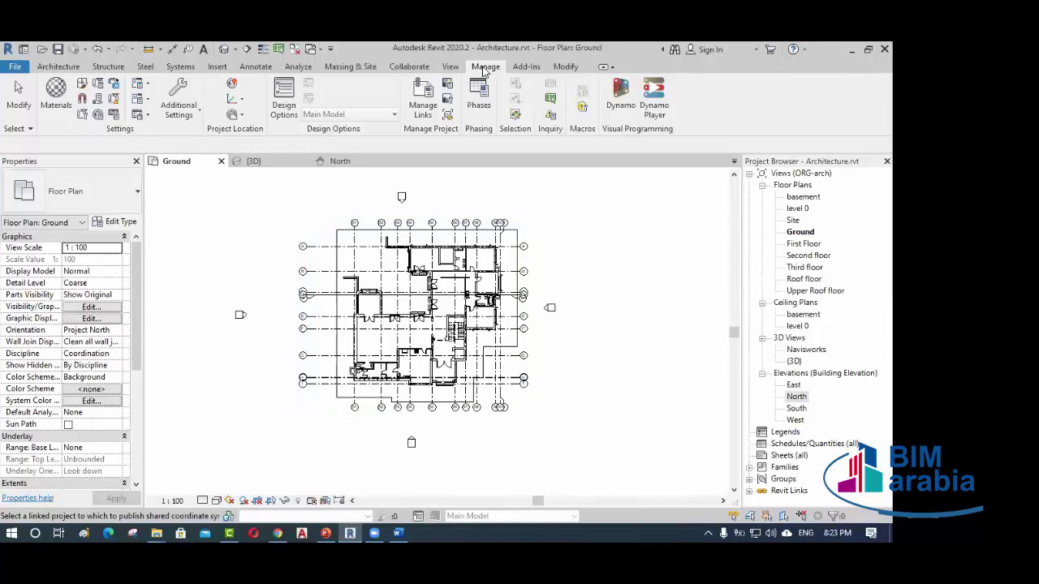
# - In Manage Links, save the changed shared position back into Electrical.rvt and close the dialog
pyautogui.click(424, 101)
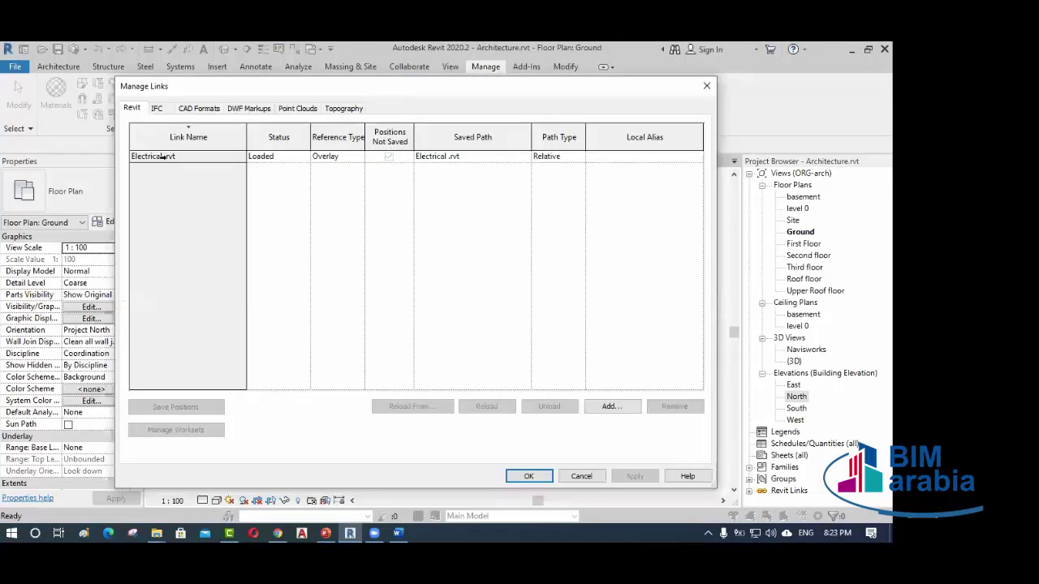
pyautogui.click(168, 157)
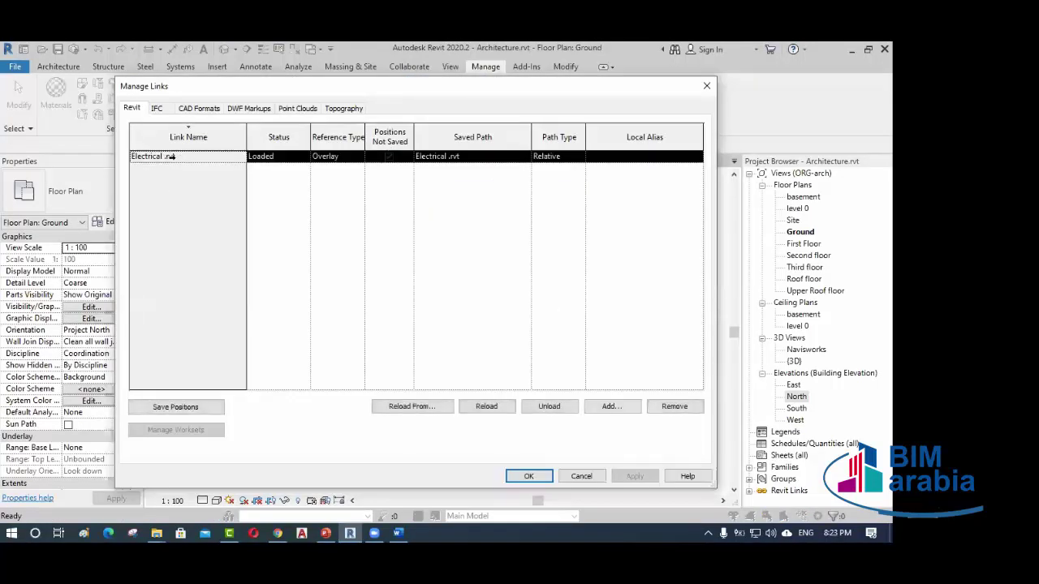
pyautogui.click(193, 409)
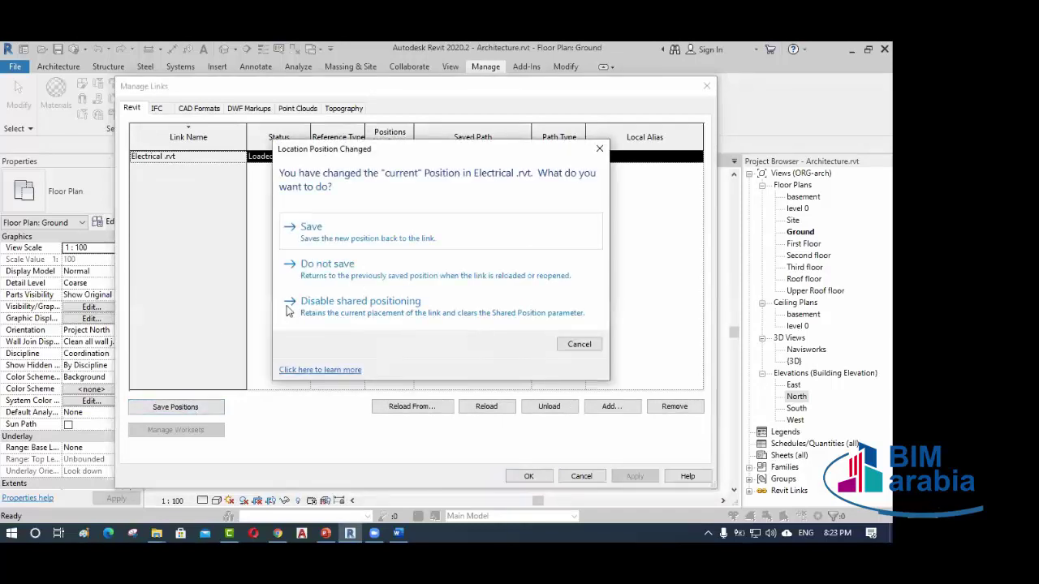
pyautogui.click(323, 234)
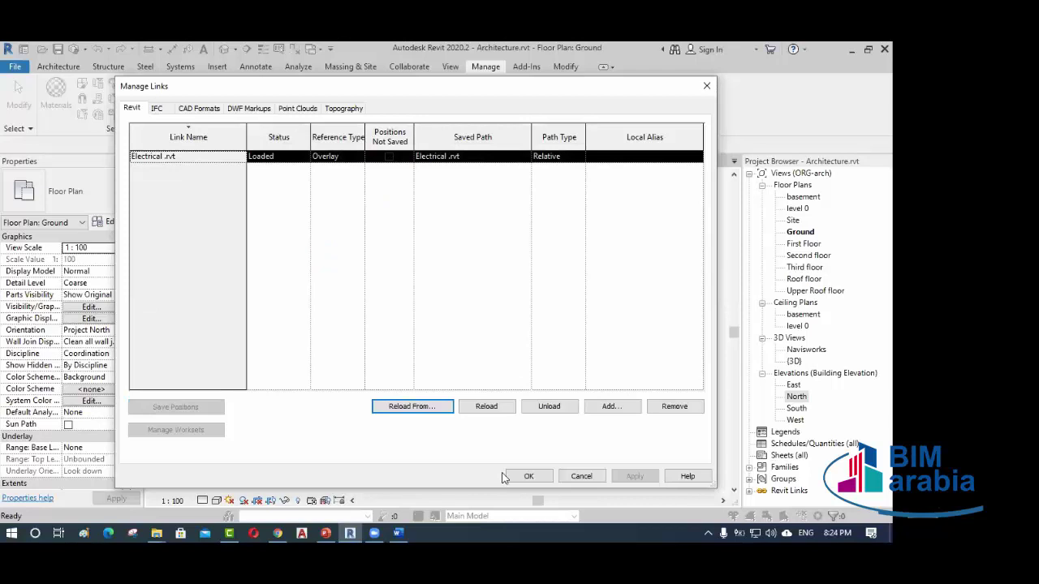
pyautogui.click(527, 476)
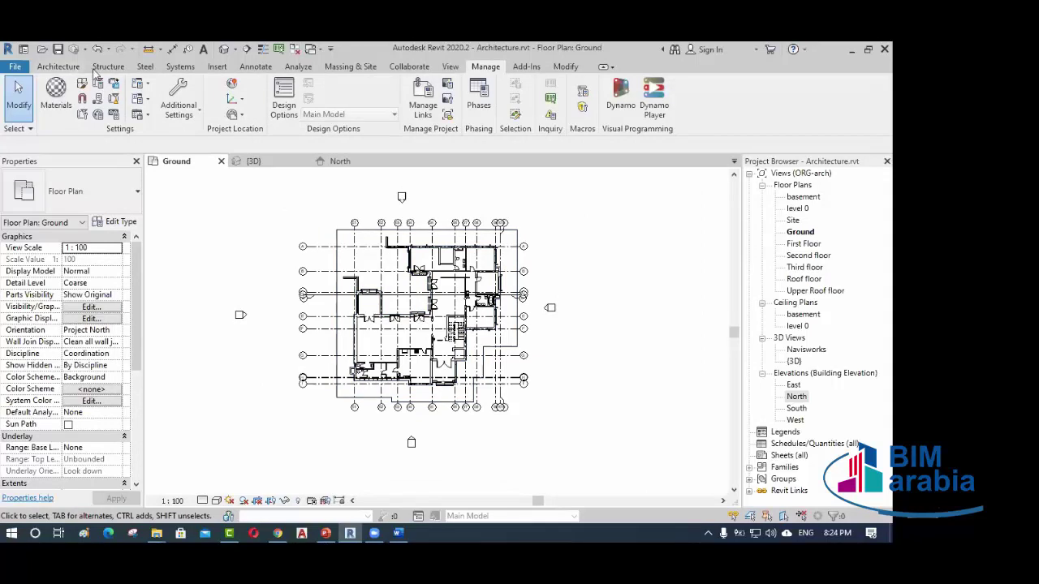
# - Link Mechanical.rvt into the Ground floor plan and close the Nested Links Invisible message
pyautogui.click(218, 67)
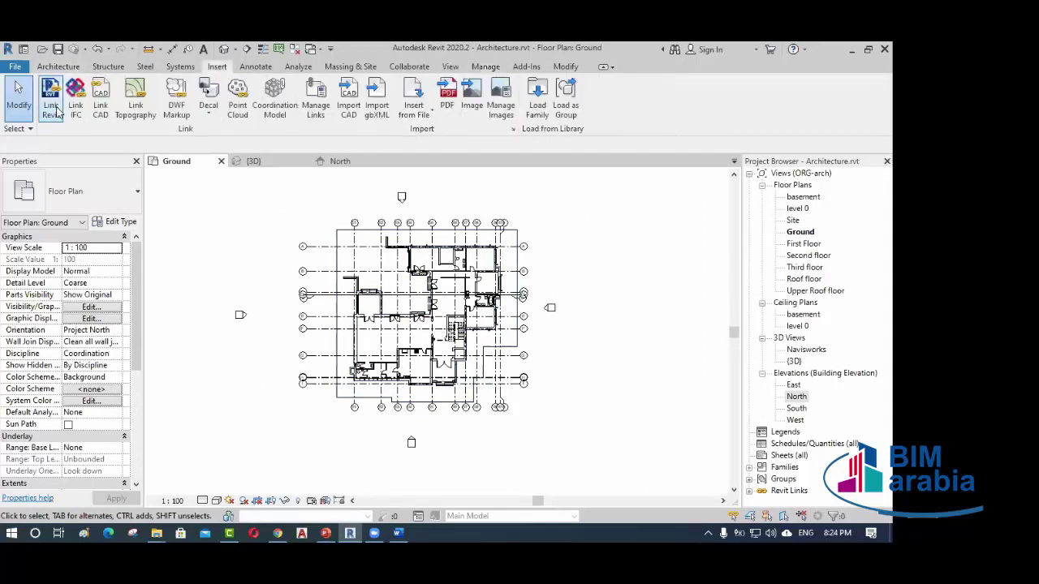
pyautogui.click(51, 97)
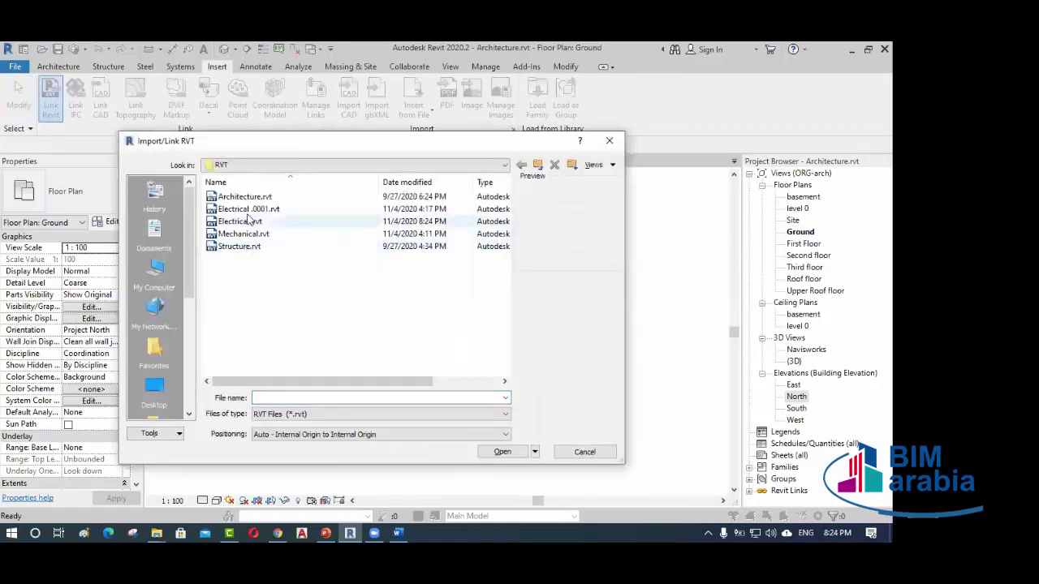
pyautogui.click(249, 235)
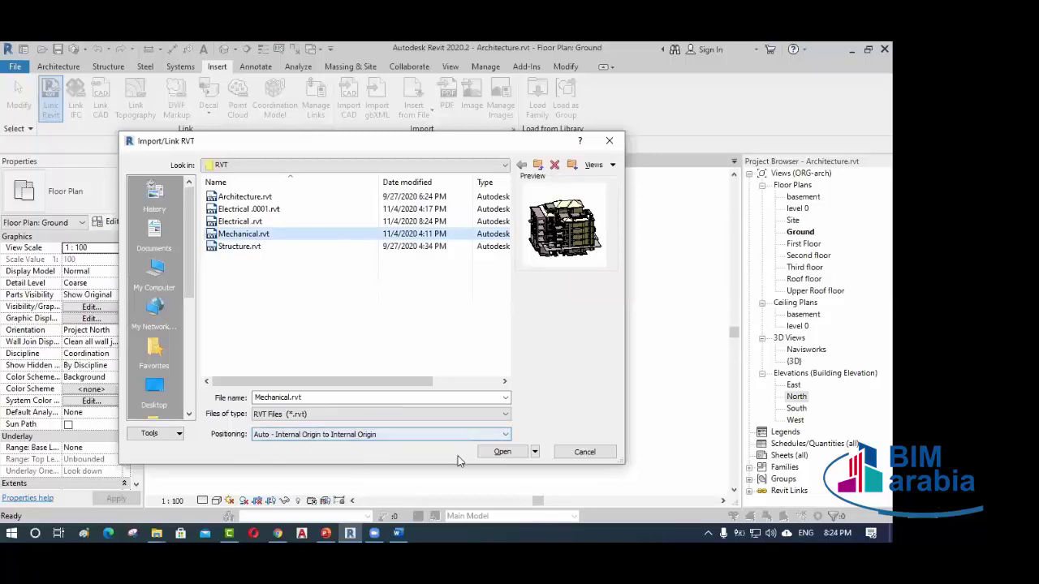
pyautogui.click(501, 452)
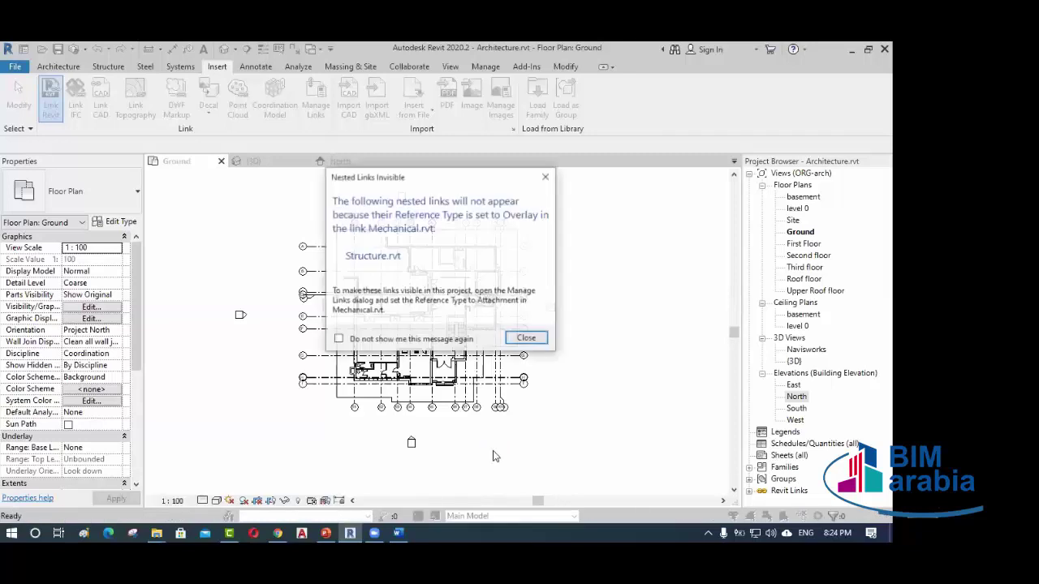
pyautogui.click(529, 342)
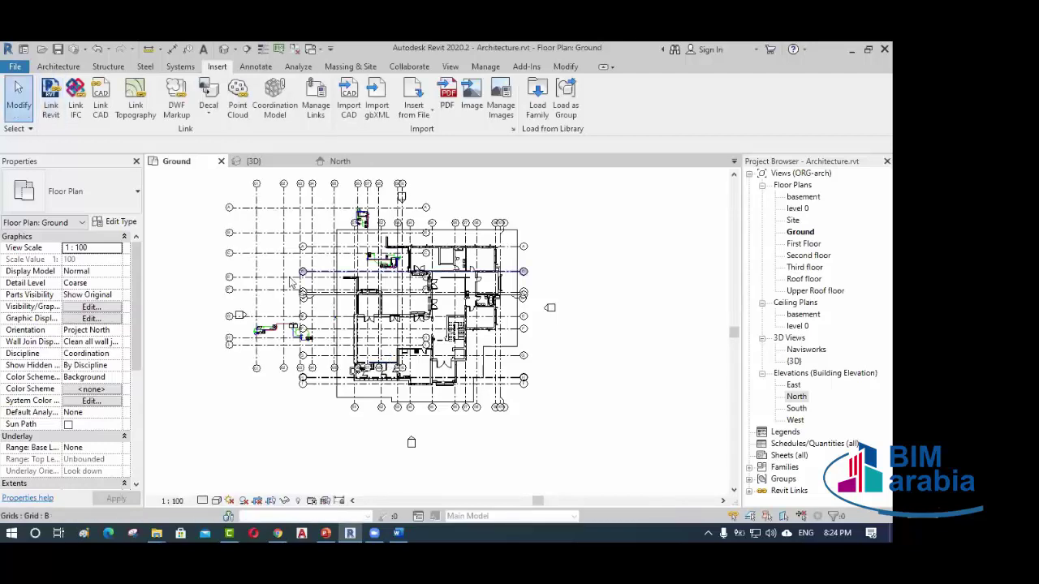
pyautogui.scroll(2, 263, 281)
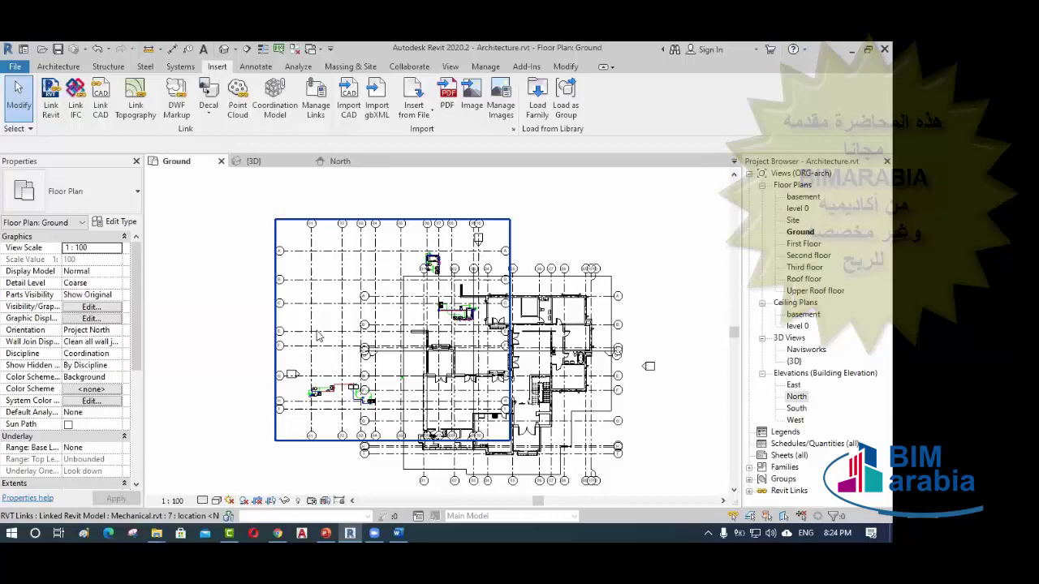
# - Move the Mechanical link from its grid intersection onto the grid I / 01 intersection, then deselect it
pyautogui.click(301, 284)
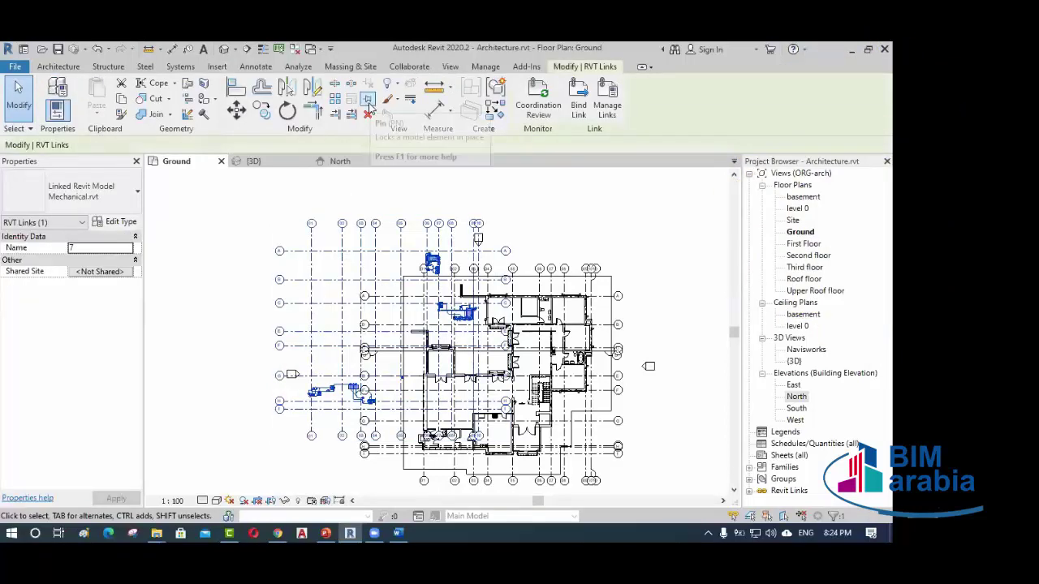
pyautogui.click(236, 109)
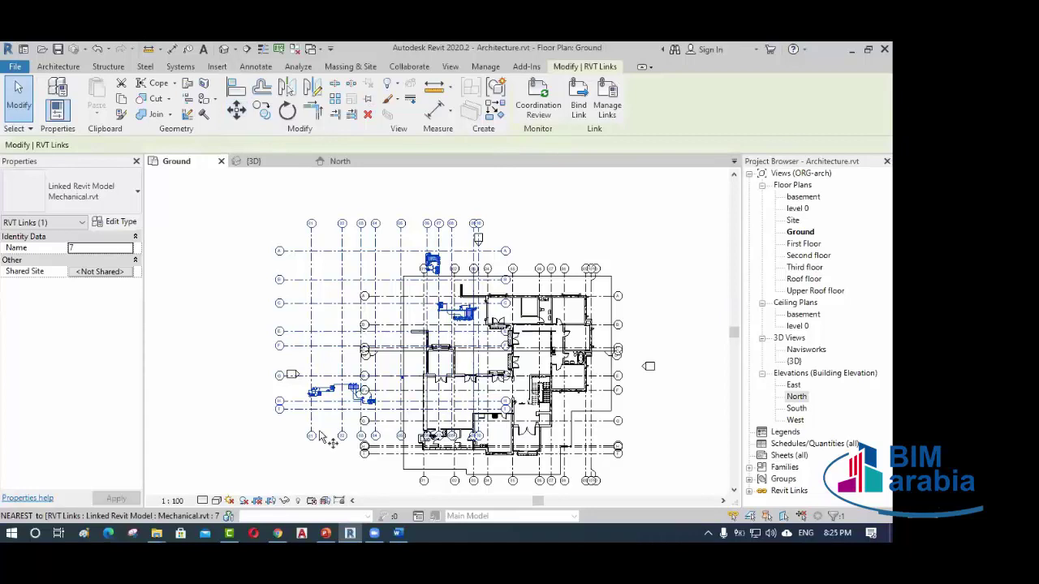
pyautogui.scroll(2, 310, 410)
pyautogui.scroll(5, 309, 410)
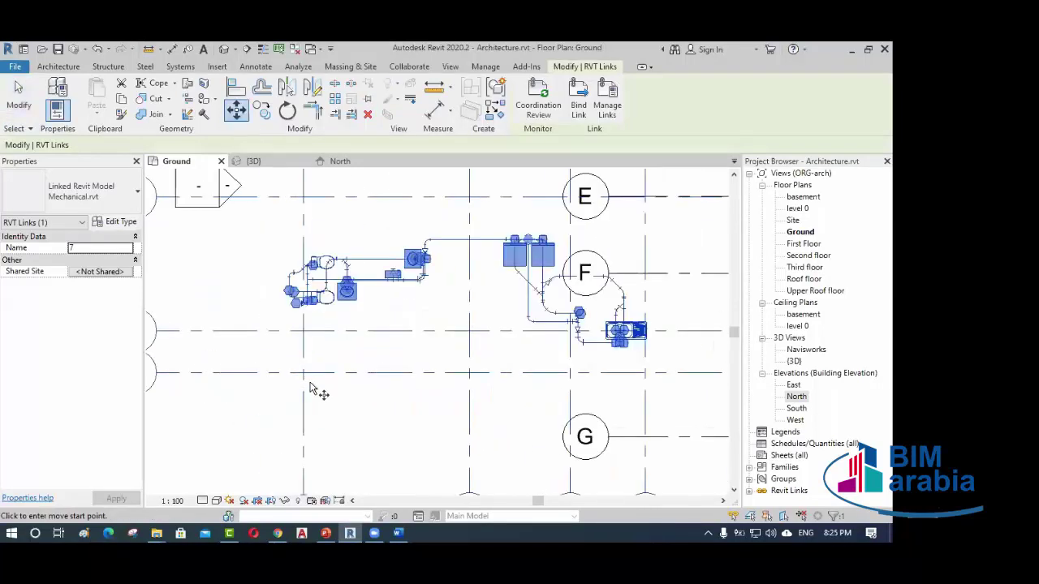
pyautogui.click(305, 375)
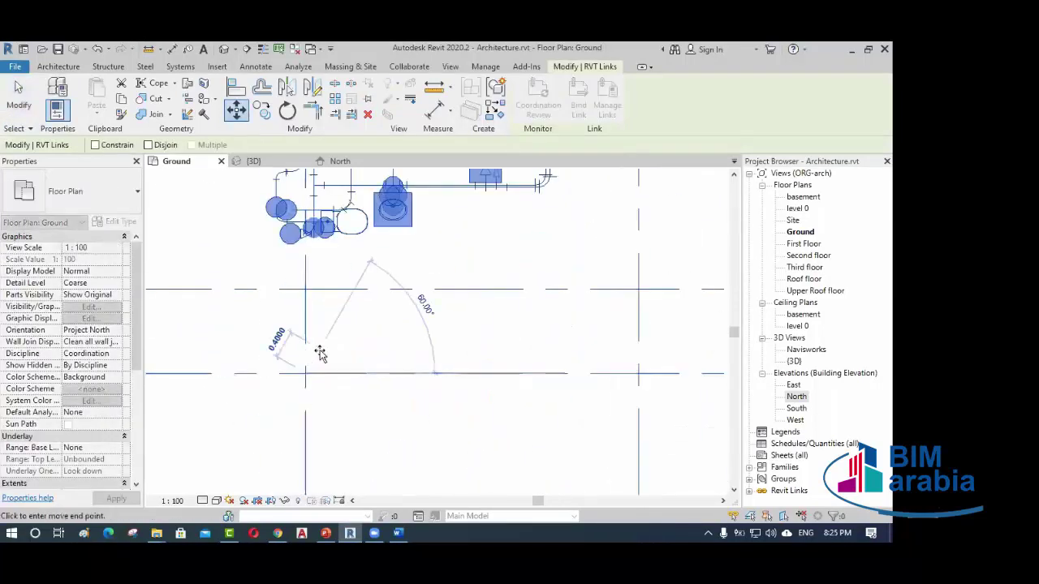
pyautogui.scroll(-3, 336, 365)
pyautogui.moveTo(452, 480); pyautogui.dragTo(324, 395, button='middle')
pyautogui.scroll(5, 487, 397)
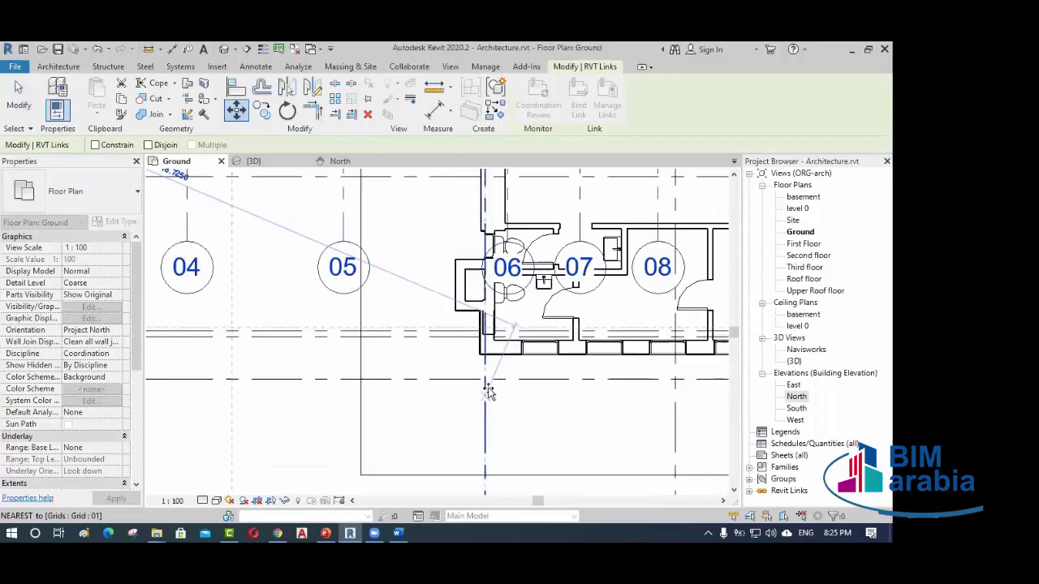
pyautogui.click(482, 365)
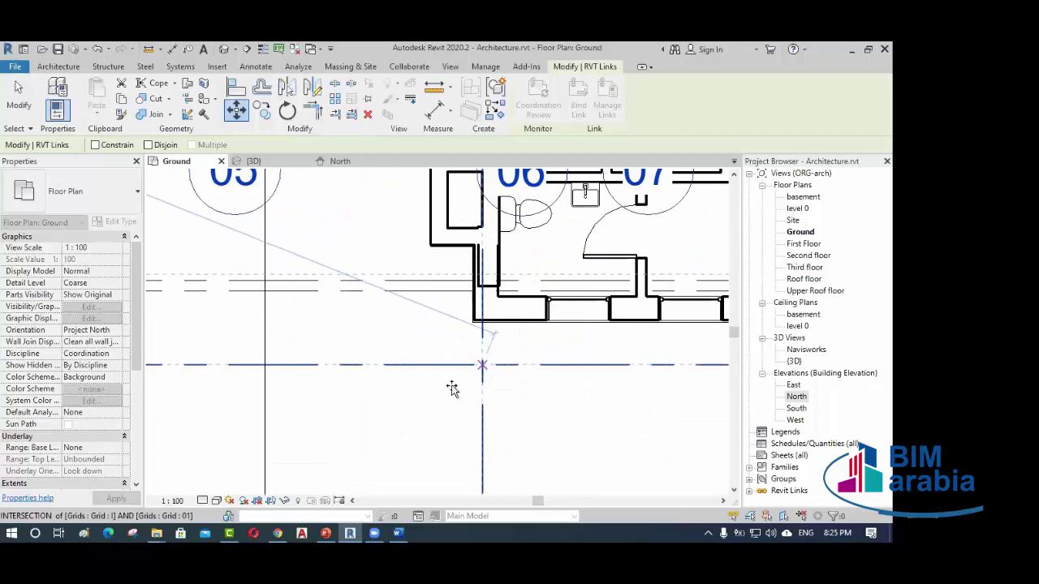
pyautogui.scroll(-5, 441, 367)
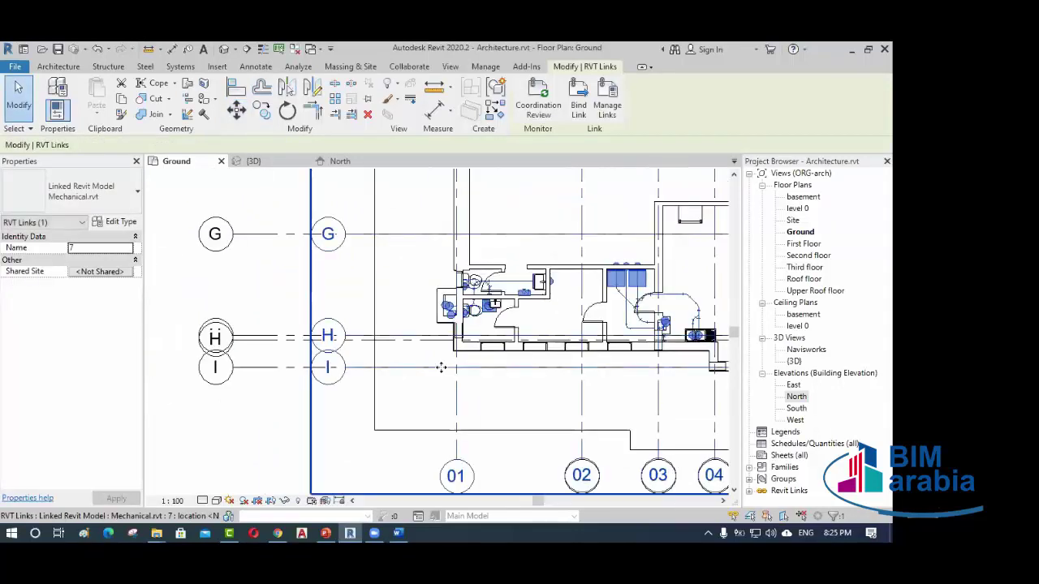
pyautogui.scroll(-2, 440, 367)
pyautogui.click(602, 455)
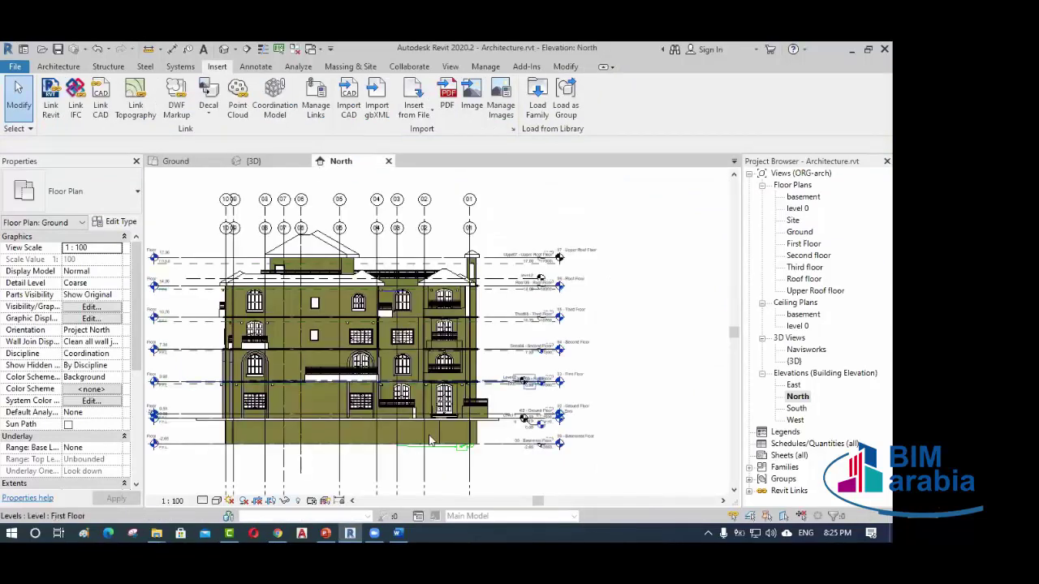
# - Inspect the Level 2, Second Floor, Third Floor and Roof Floor heads in the North elevation
pyautogui.scroll(5, 519, 456)
pyautogui.moveTo(569, 403)
pyautogui.mouseDown(button='middle')
pyautogui.moveTo(500, 466)
pyautogui.moveTo(535, 357)
pyautogui.moveTo(551, 398)
pyautogui.mouseUp(button='middle')
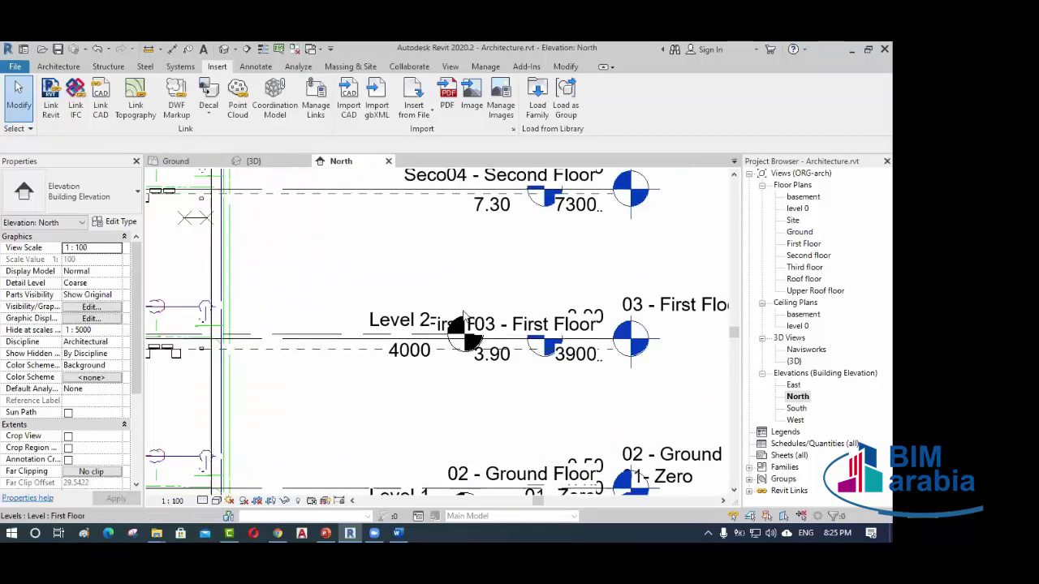
pyautogui.moveTo(516, 224); pyautogui.dragTo(538, 366, button='middle')
pyautogui.scroll(1, 491, 327)
pyautogui.moveTo(491, 327); pyautogui.dragTo(549, 417, button='middle')
pyautogui.scroll(-4, 549, 417)
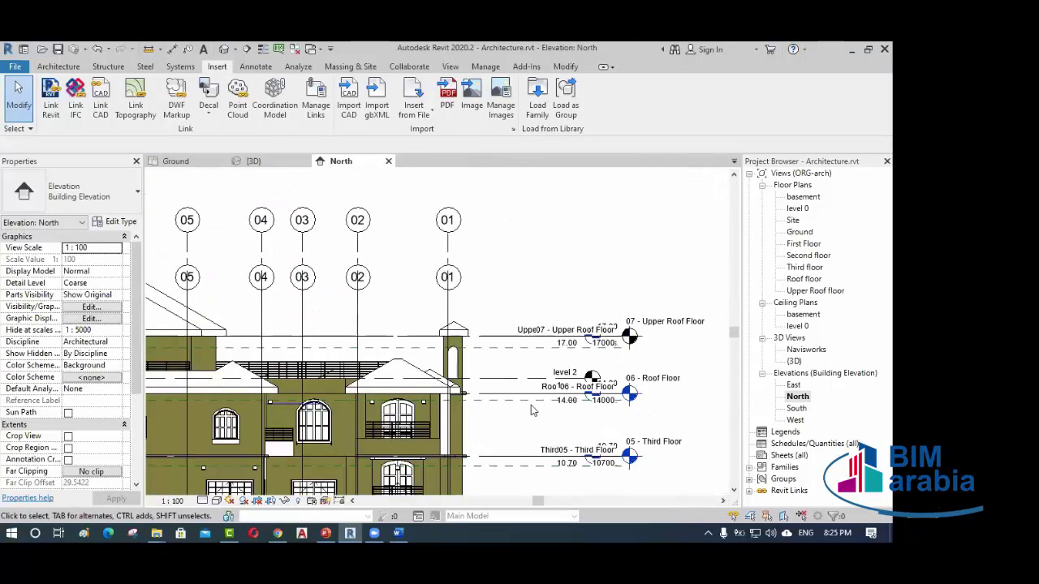
pyautogui.scroll(-2, 591, 376)
# - Review grids 10–06 and the left-side level heads against the villa facade
pyautogui.moveTo(592, 376)
pyautogui.mouseDown(button='middle')
pyautogui.moveTo(457, 417)
pyautogui.moveTo(382, 406)
pyautogui.mouseUp(button='middle')
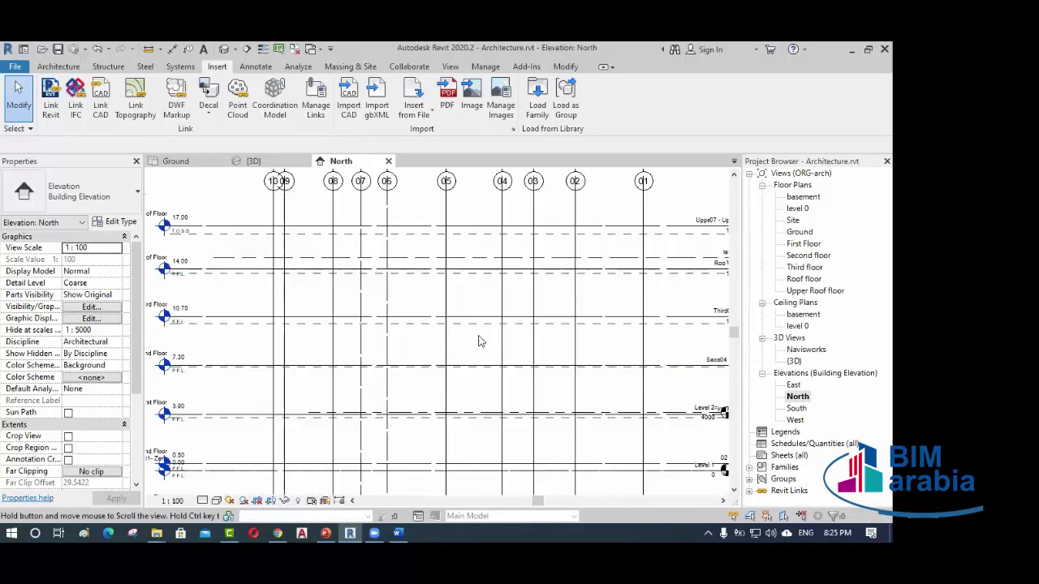
pyautogui.moveTo(479, 341); pyautogui.dragTo(595, 261, button='middle')
pyautogui.moveTo(337, 370); pyautogui.dragTo(355, 364, button='middle')
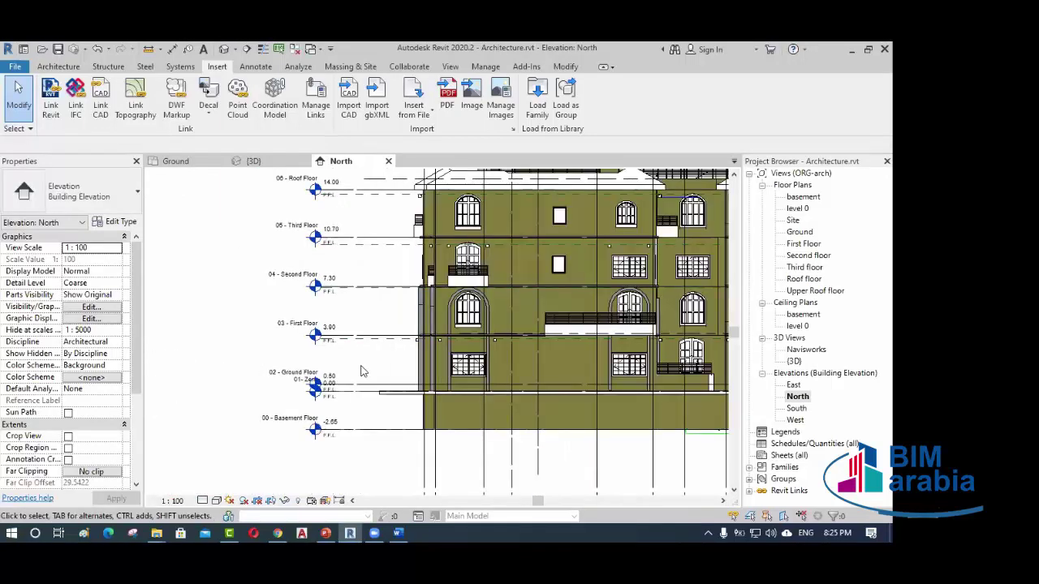
pyautogui.scroll(3, 365, 354)
pyautogui.scroll(1, 362, 364)
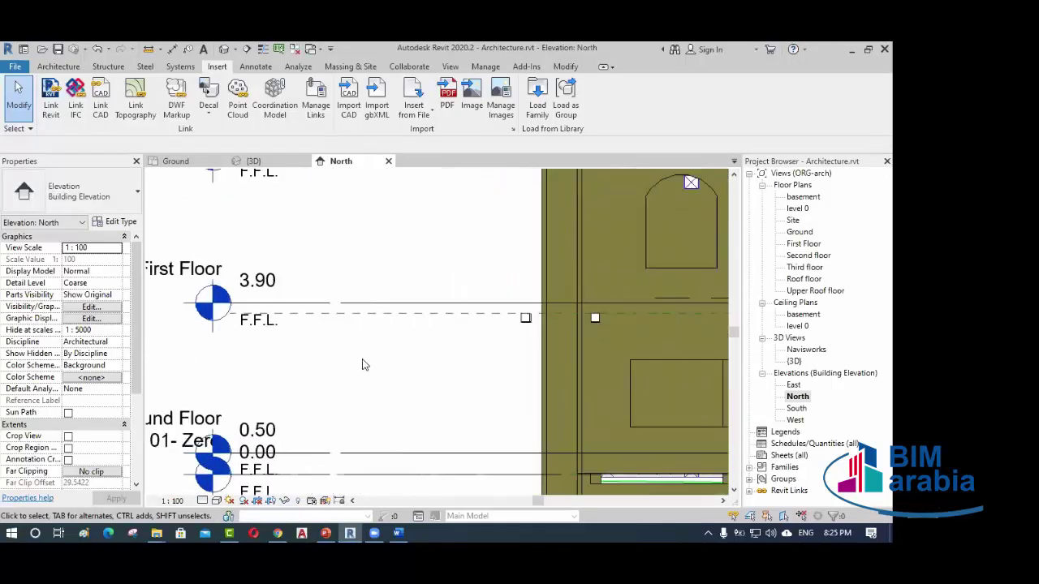
pyautogui.scroll(-2, 349, 366)
pyautogui.scroll(-2, 353, 364)
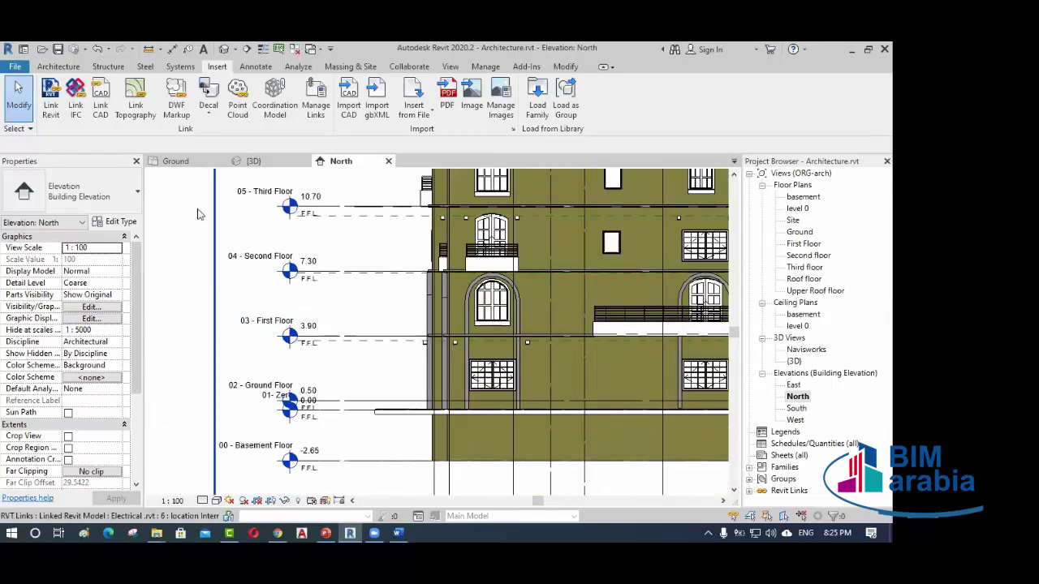
# - In the Ground floor plan, uncheck Electrical.rvt on the Revit Links tab of Visibility/Graphics (VG)
pyautogui.click(195, 165)
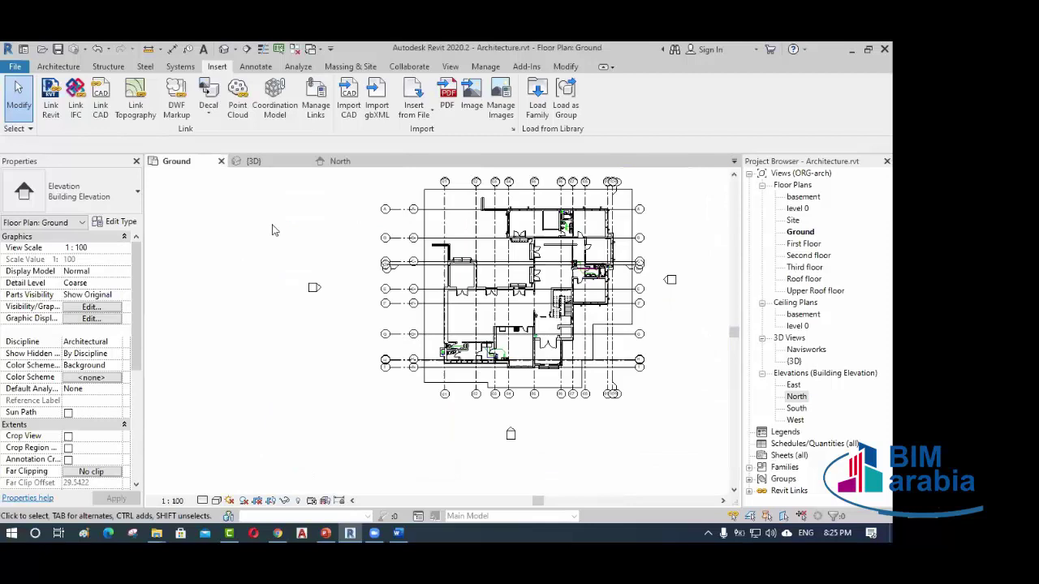
pyautogui.scroll(-1, 314, 362)
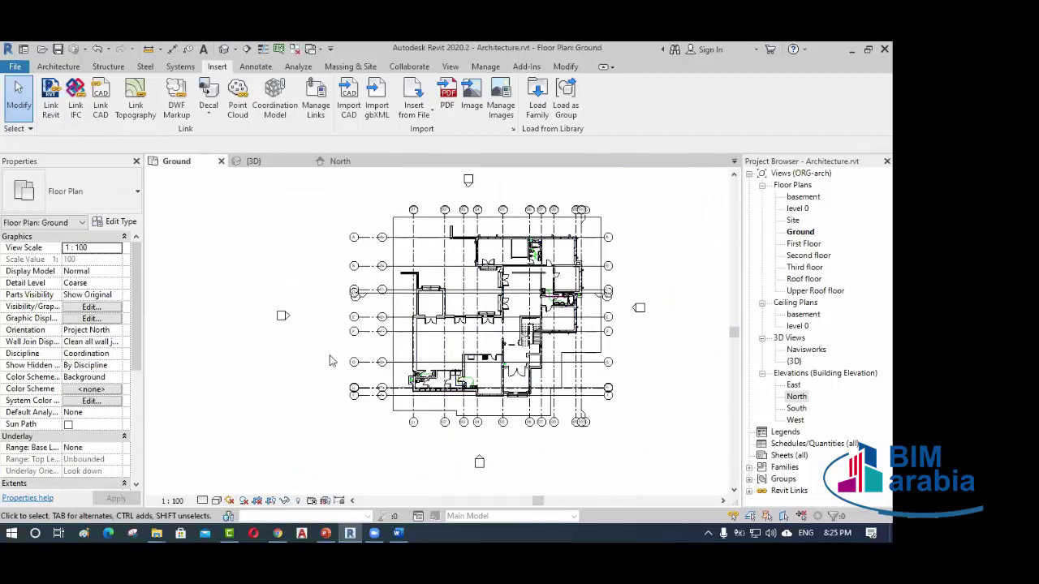
pyautogui.press('v')
pyautogui.press('g')
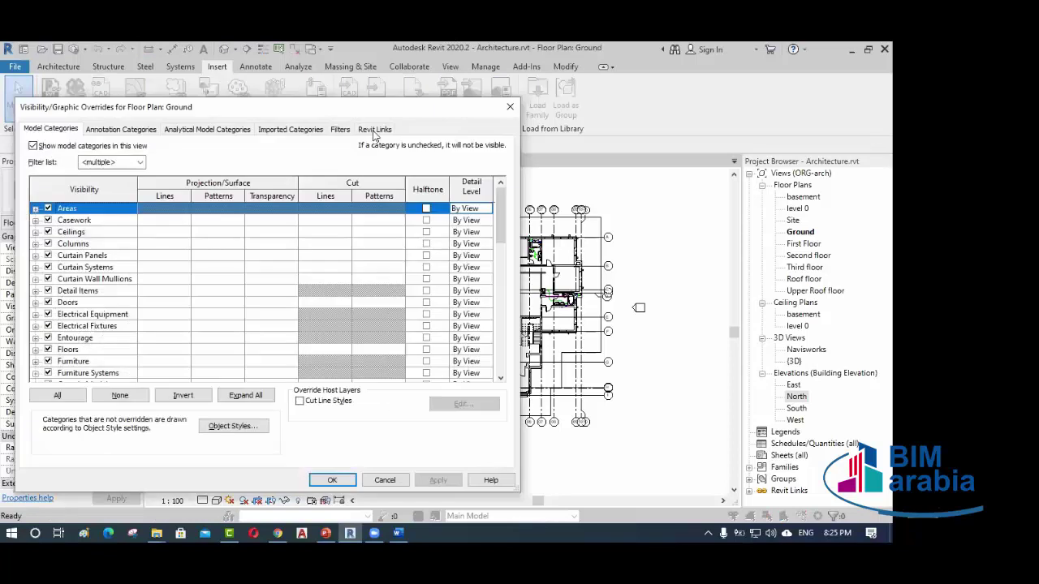
pyautogui.click(374, 128)
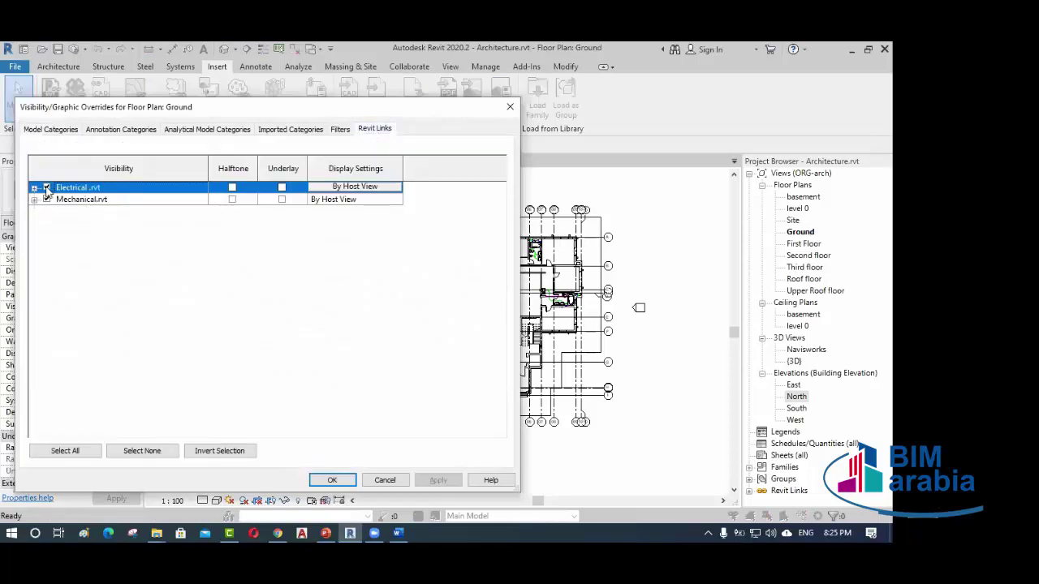
pyautogui.click(47, 187)
pyautogui.click(332, 480)
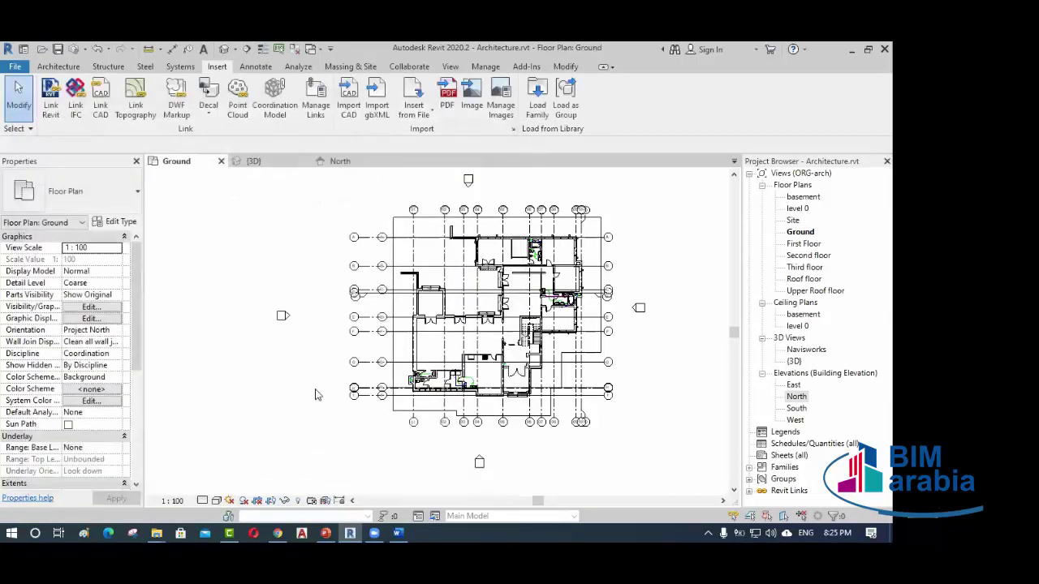
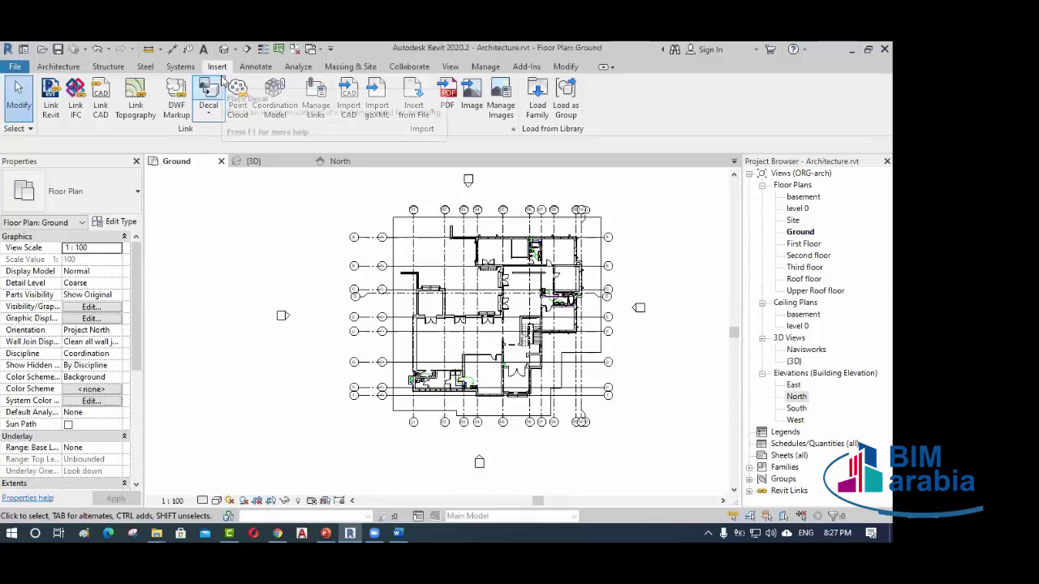
# - Publish shared coordinates to the linked Mechanical.rvt, keeping its site as Internal (current)
pyautogui.click(485, 69)
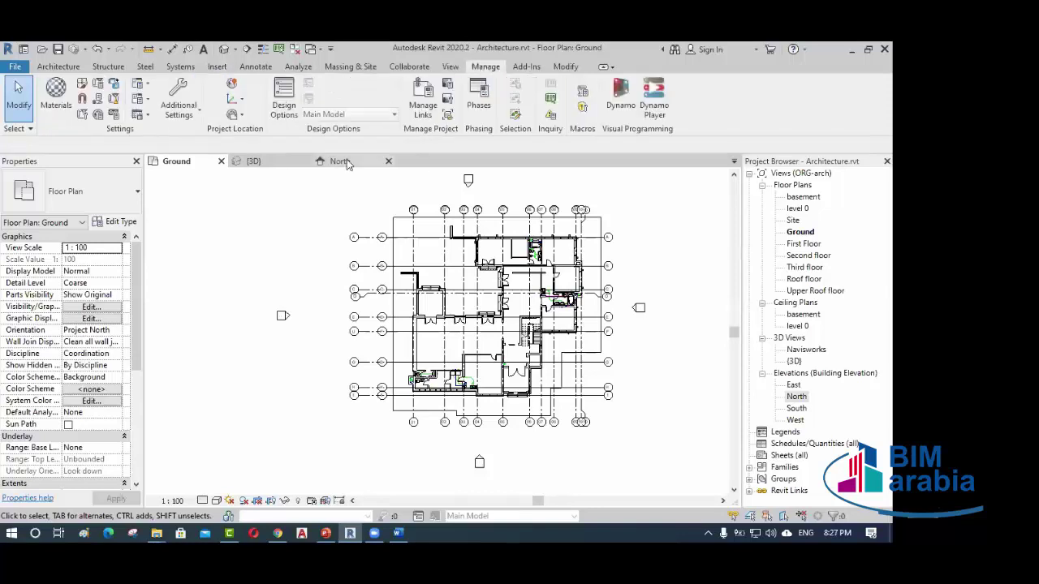
pyautogui.click(242, 103)
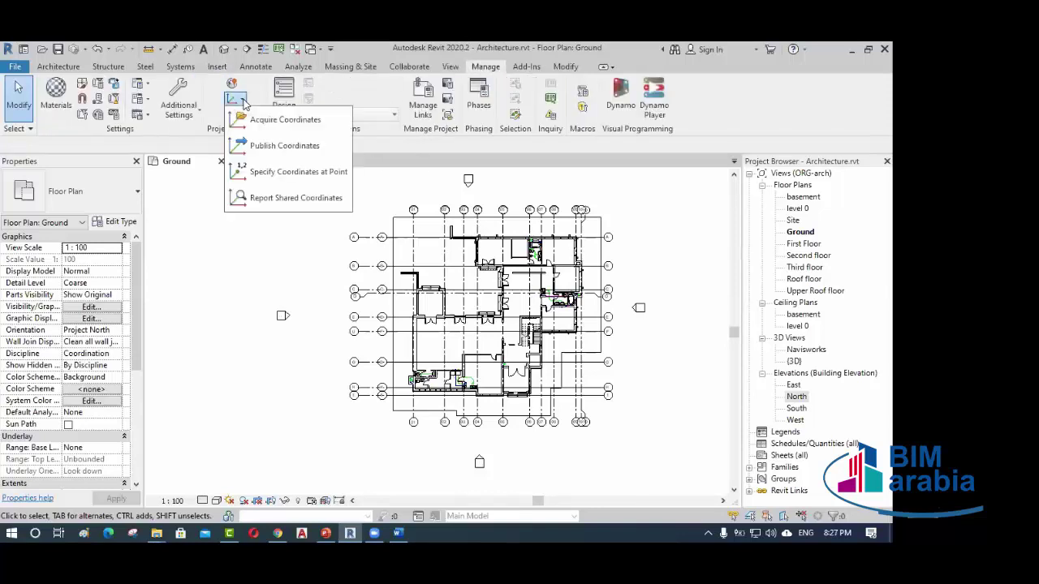
pyautogui.click(274, 145)
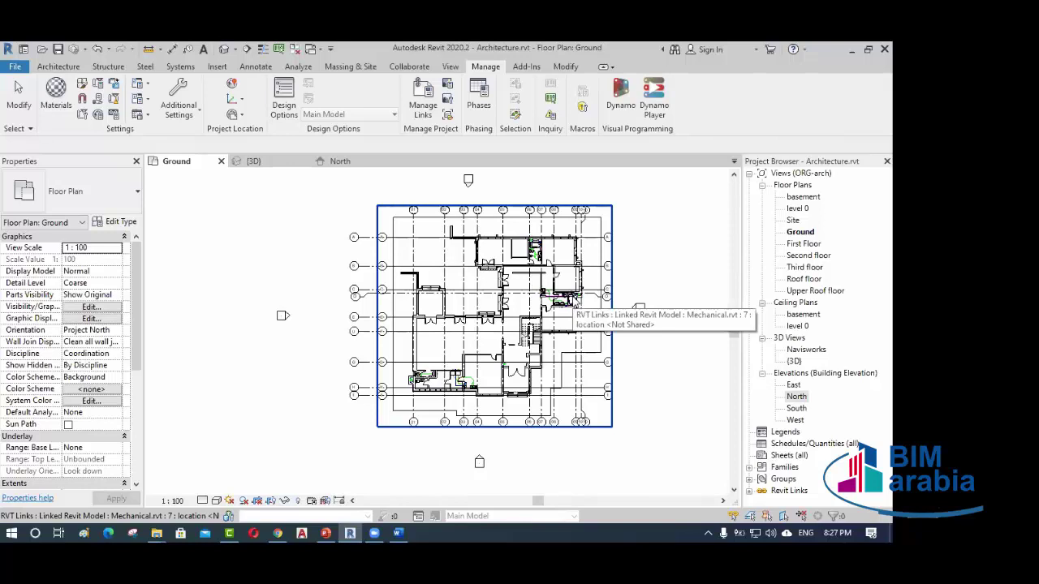
pyautogui.click(575, 306)
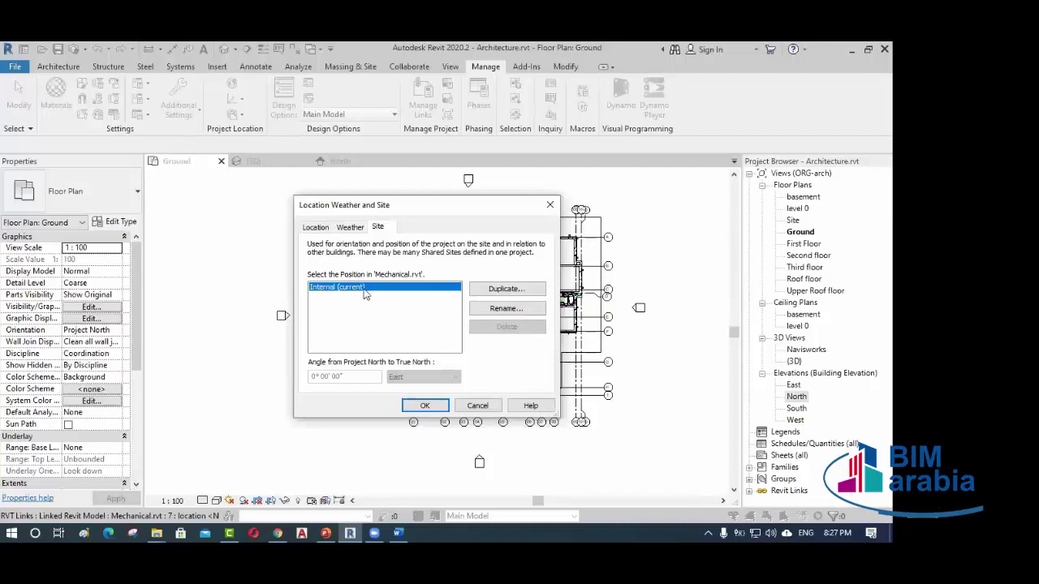
pyautogui.click(430, 406)
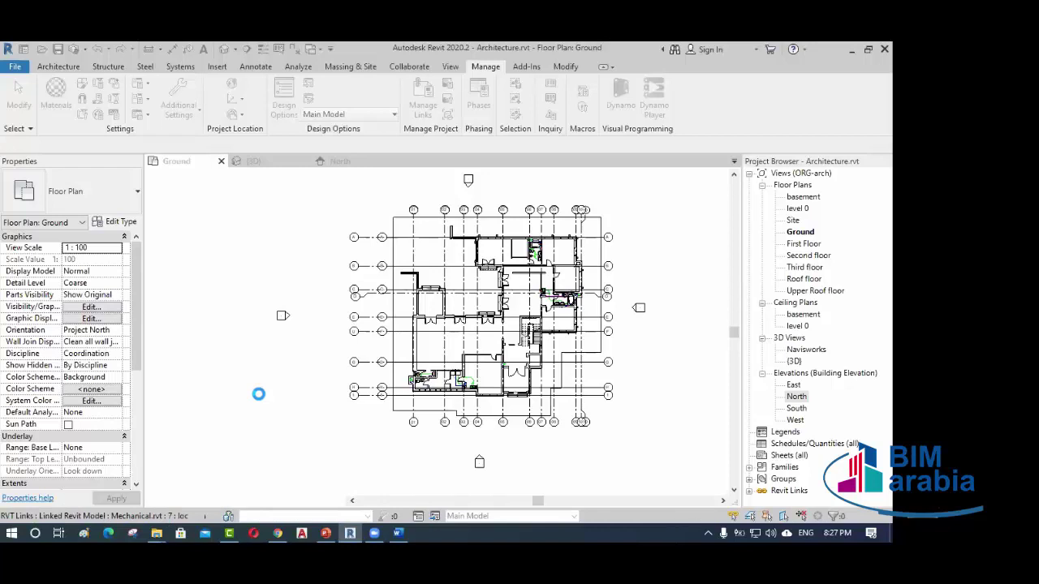
# - Save the new shared position back into the Mechanical.rvt link through Manage Links
pyautogui.click(420, 96)
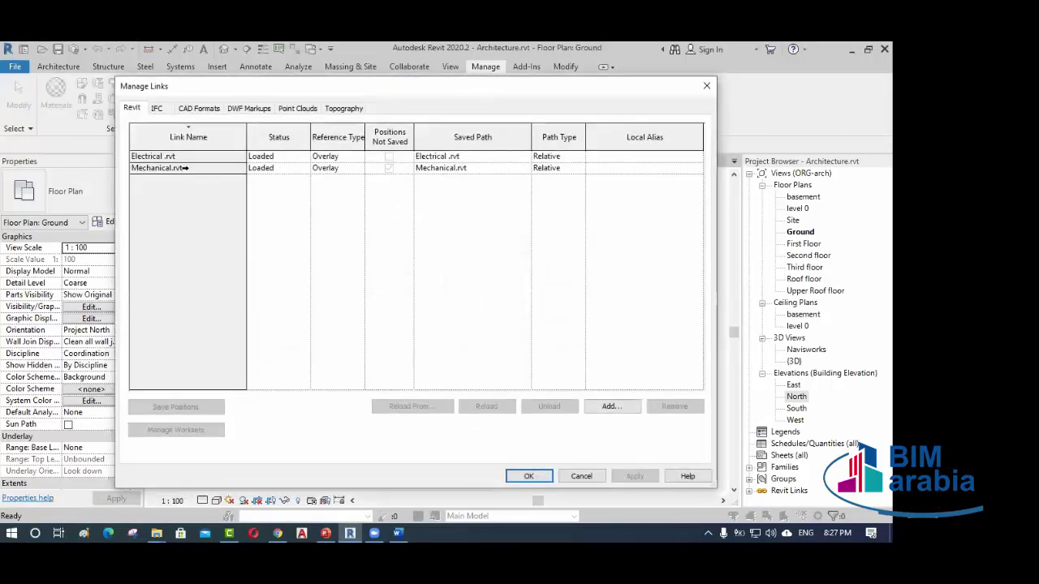
pyautogui.click(185, 168)
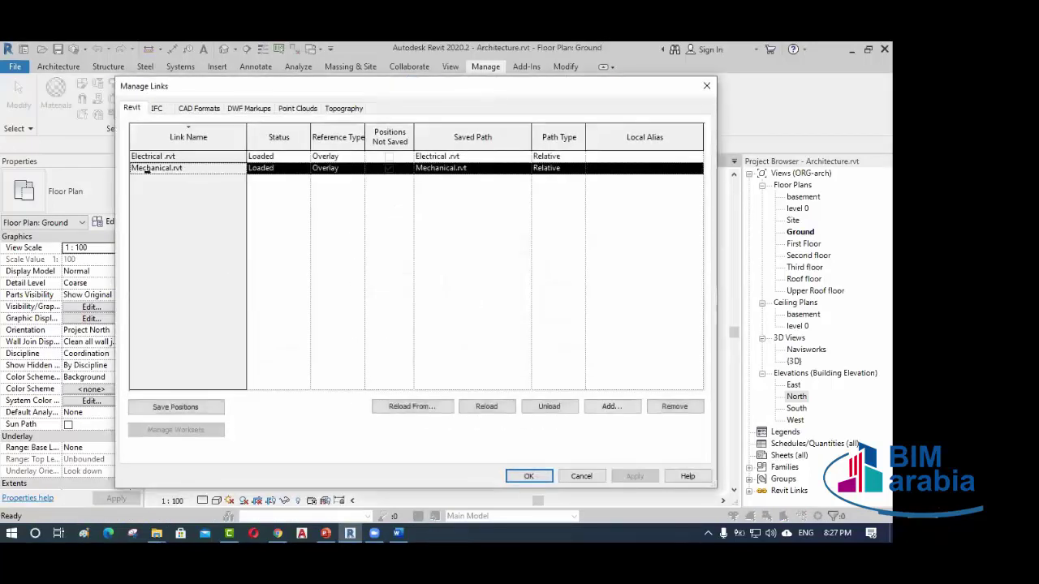
pyautogui.click(177, 407)
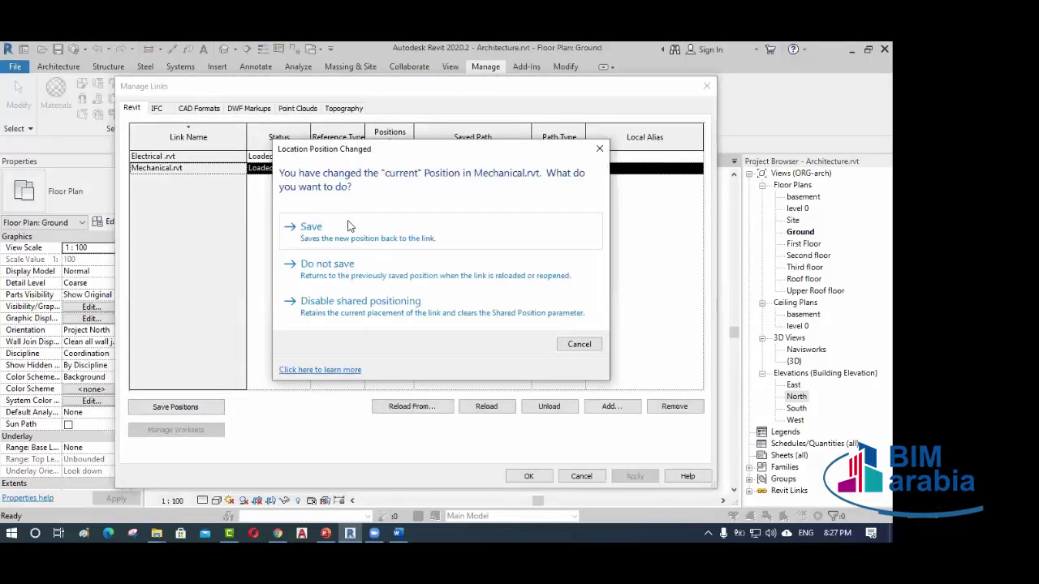
pyautogui.click(349, 227)
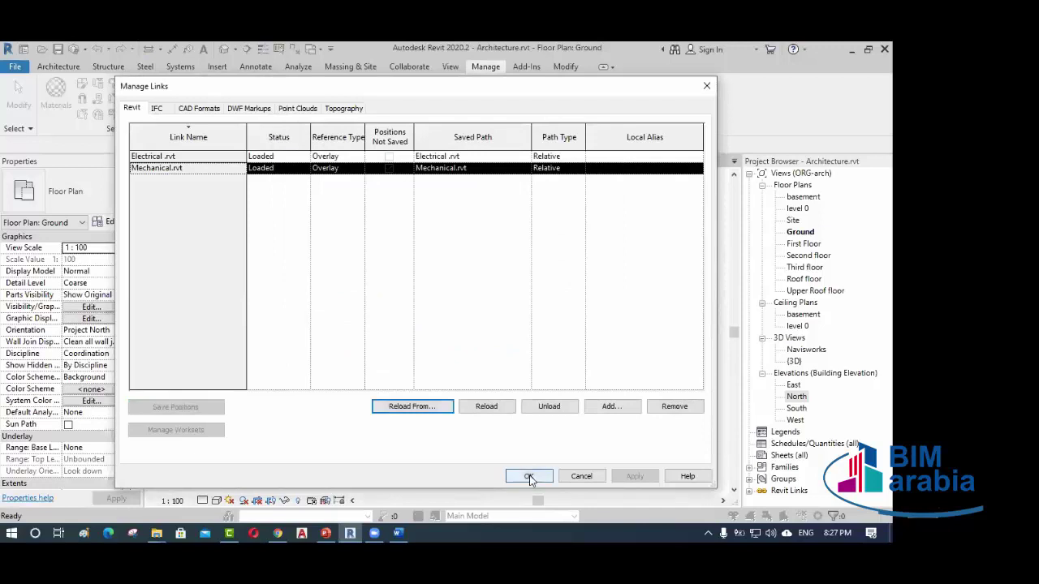
pyautogui.click(528, 476)
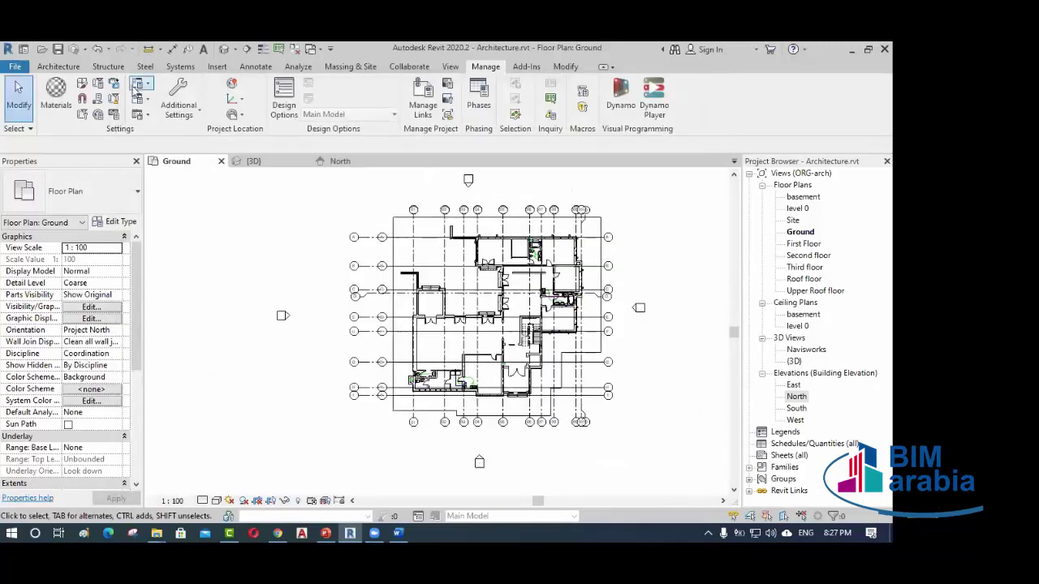
# - Link Structure.rvt into the Ground plan and drag it up and left
pyautogui.click(216, 66)
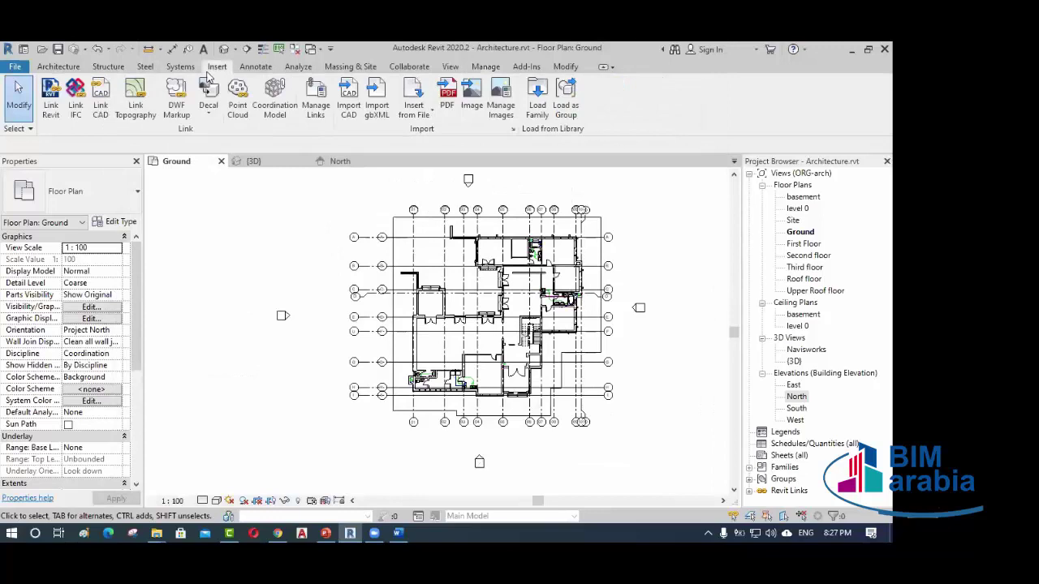
pyautogui.click(50, 111)
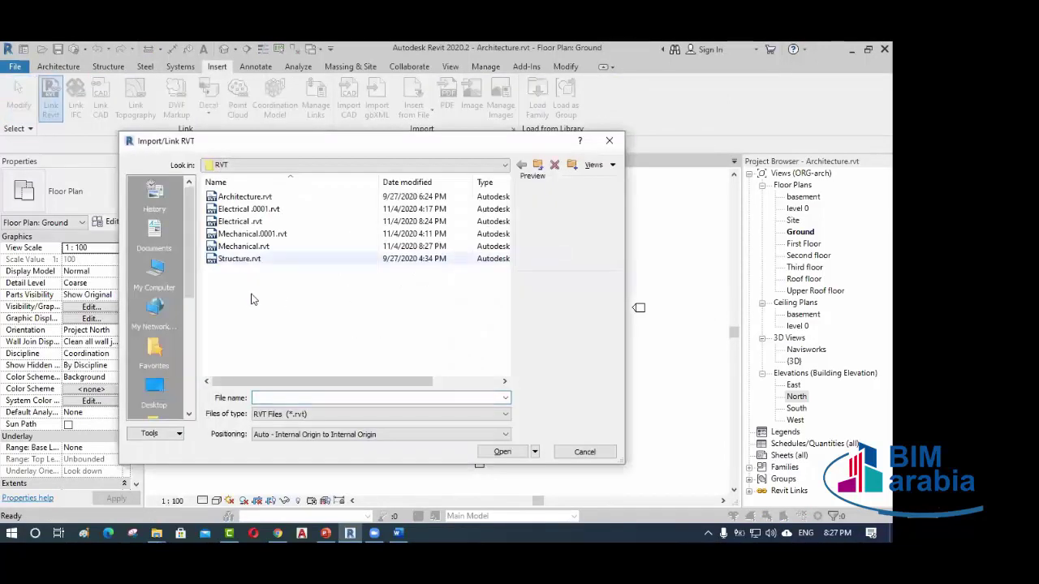
pyautogui.click(242, 260)
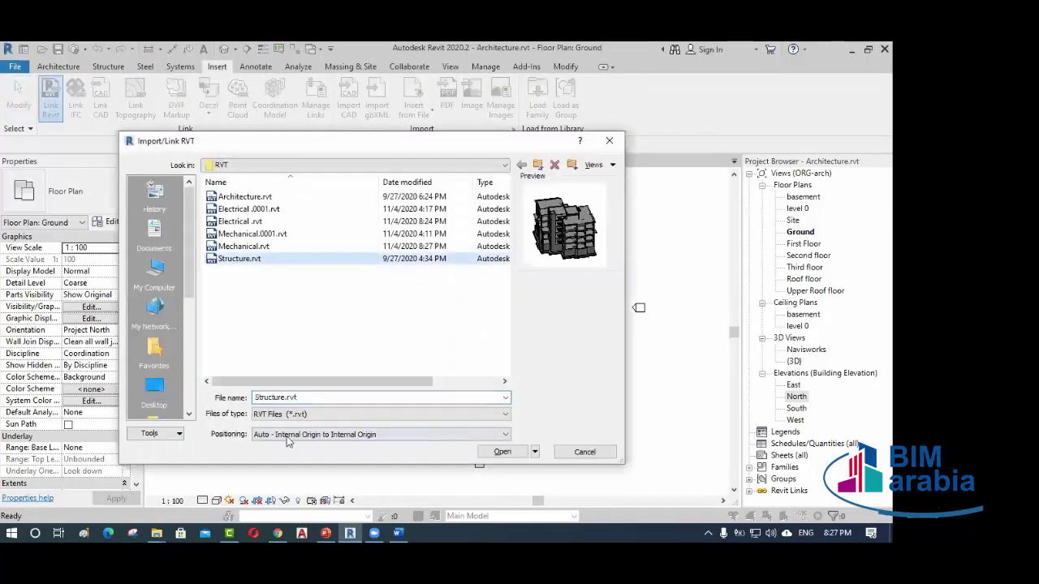
pyautogui.click(501, 452)
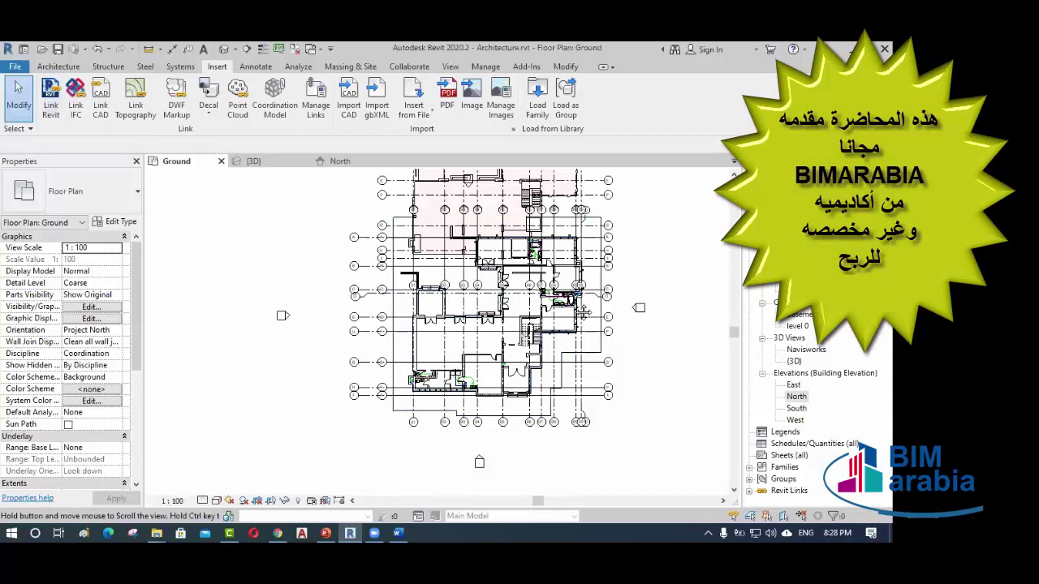
pyautogui.moveTo(582, 312); pyautogui.dragTo(432, 213)
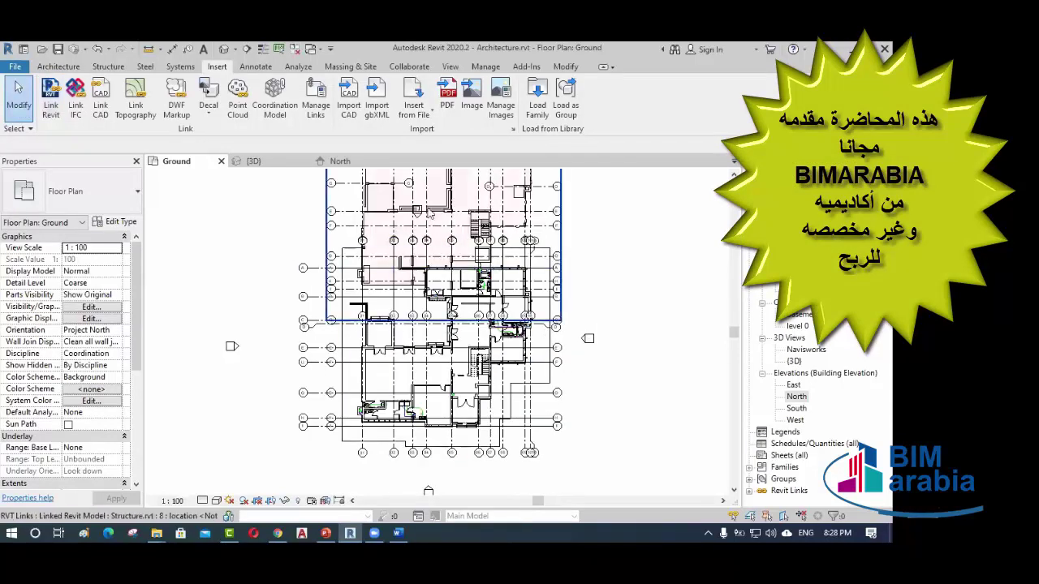
pyautogui.click(583, 378)
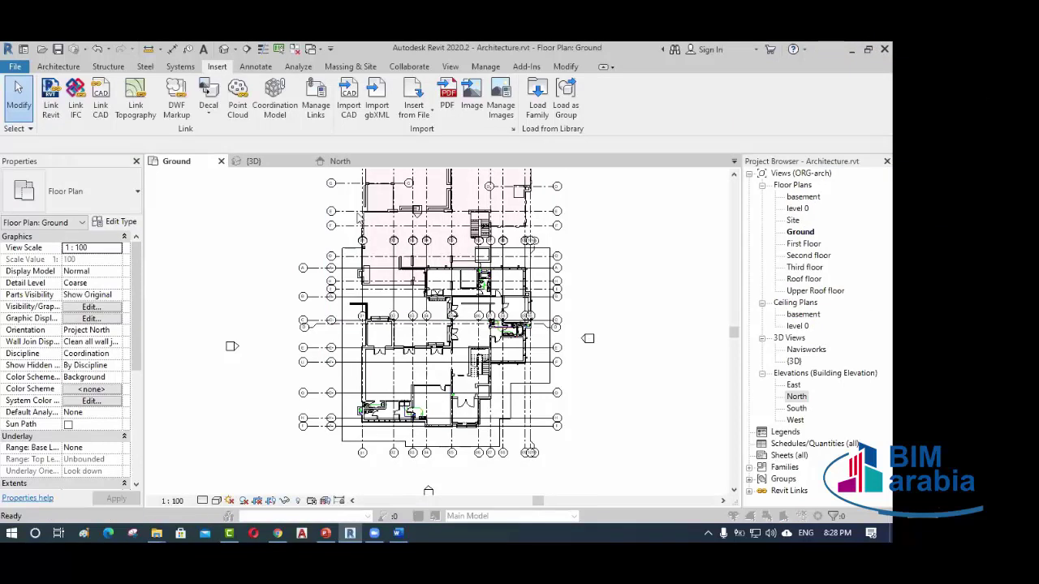
# - Hide the Mechanical.rvt link in this view's Visibility/Graphics Revit Links settings
pyautogui.press('v')
pyautogui.press('g')
pyautogui.click(369, 129)
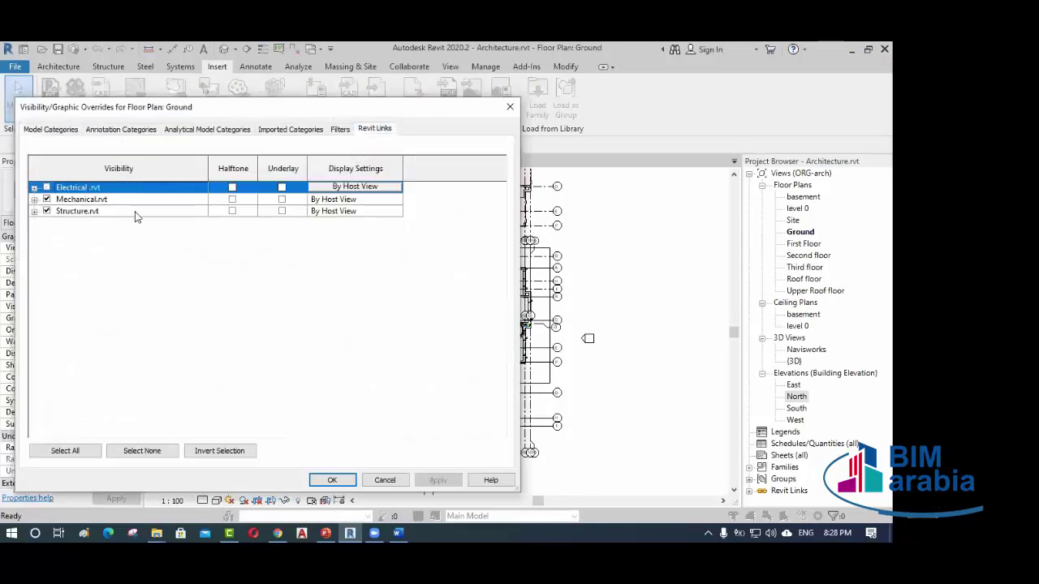
pyautogui.click(46, 199)
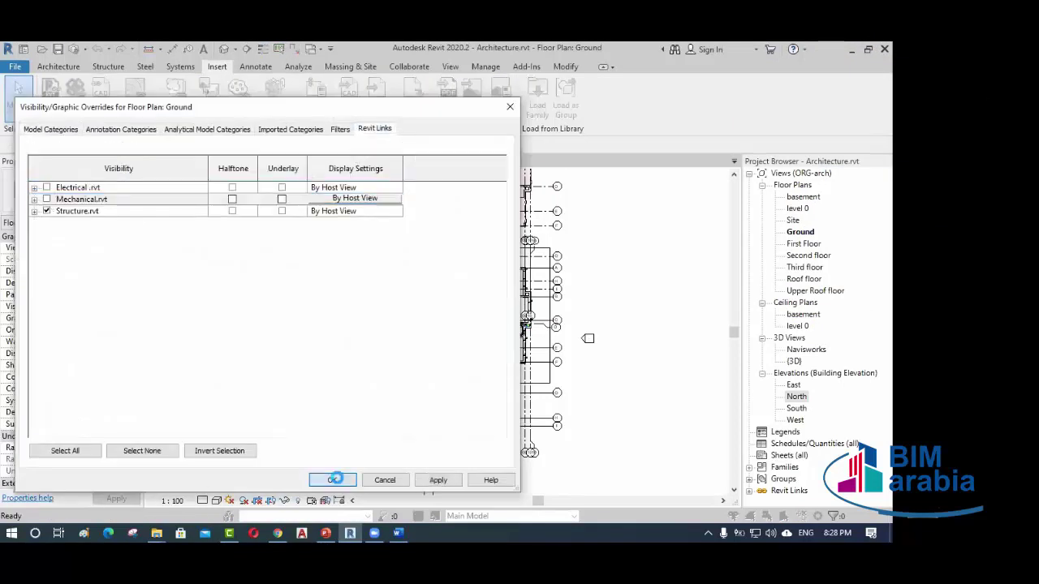
pyautogui.click(332, 480)
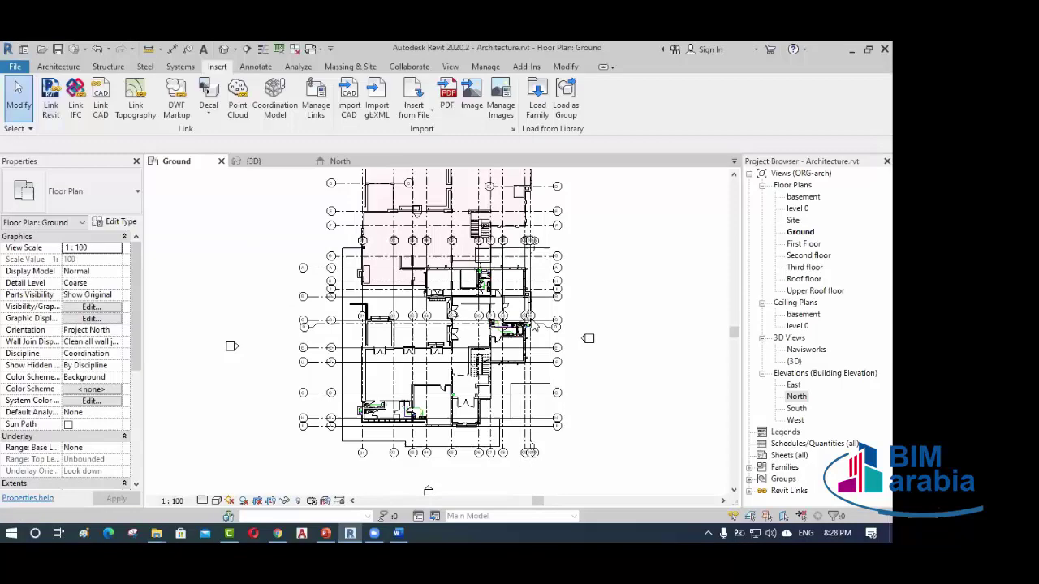
pyautogui.click(429, 213)
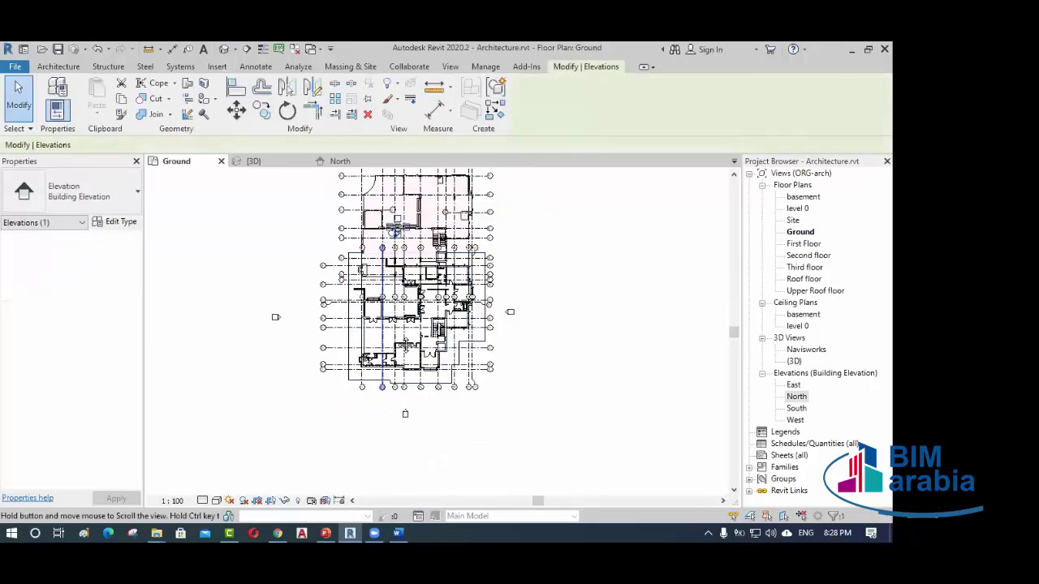
# - Drag the linked Structure model up and left toward the Architecture plan
pyautogui.click(400, 287)
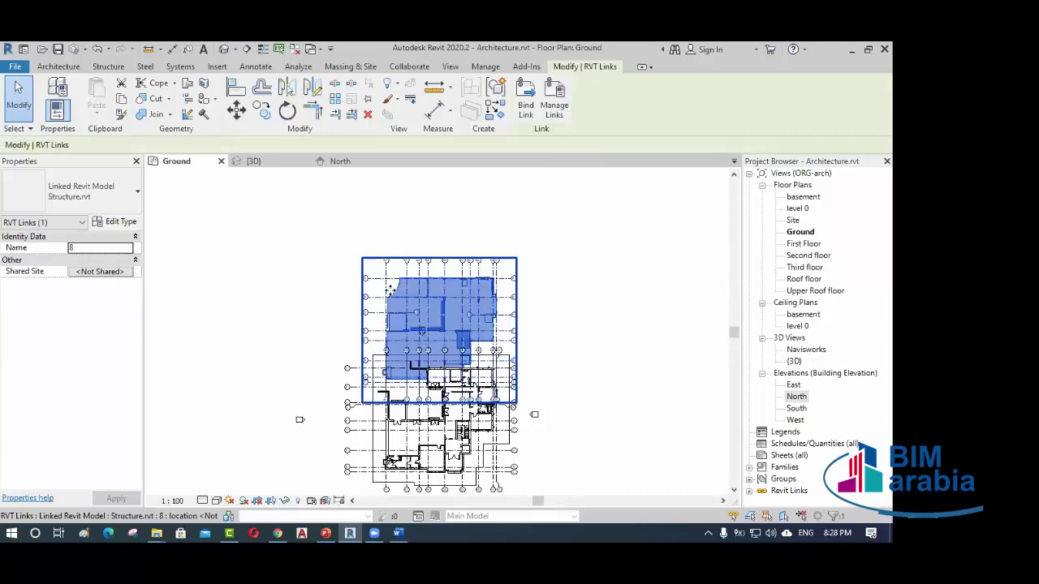
pyautogui.moveTo(389, 285); pyautogui.dragTo(295, 232)
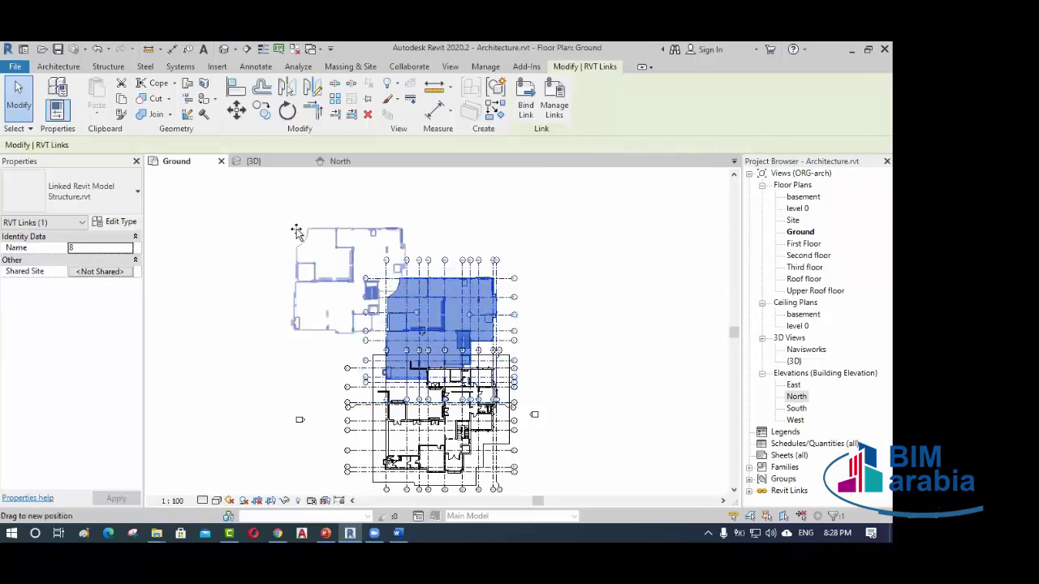
pyautogui.scroll(5, 294, 339)
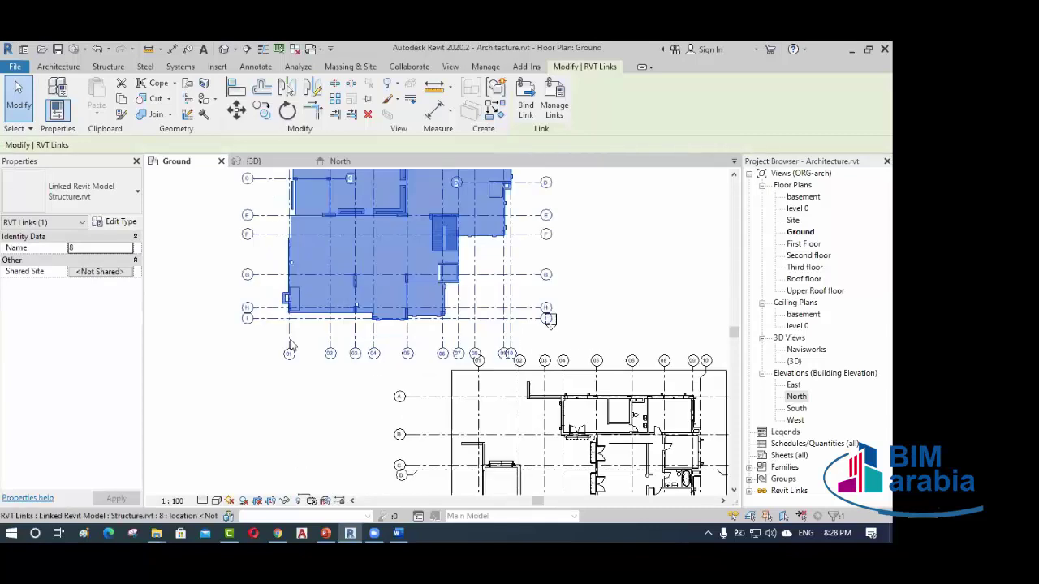
pyautogui.press('Escape')
# - Move the Structure link from grid intersection 01/I so its grids match the host plan
pyautogui.click(312, 254)
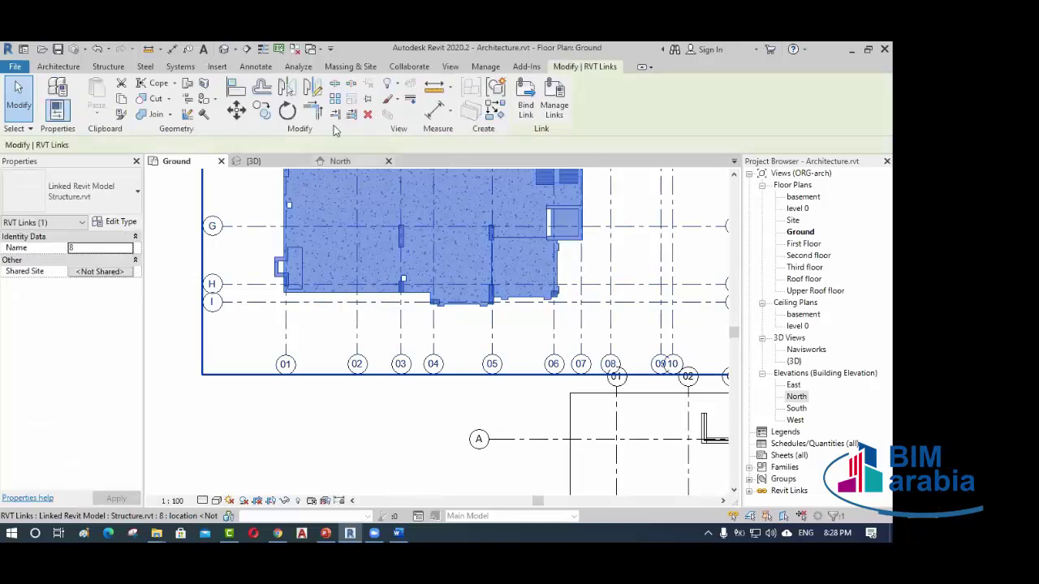
pyautogui.click(236, 110)
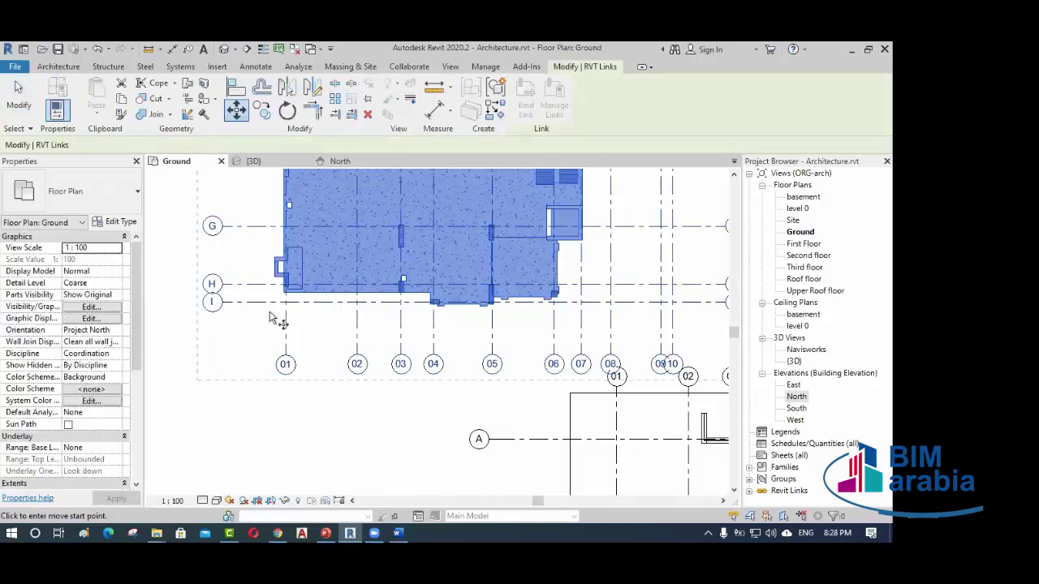
pyautogui.scroll(4, 300, 315)
pyautogui.click(306, 288)
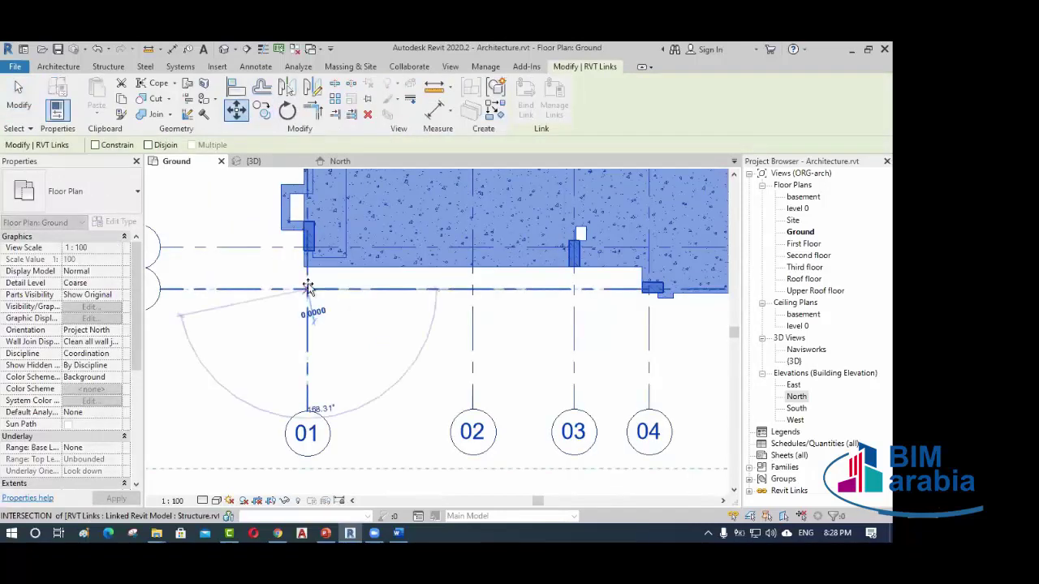
pyautogui.scroll(-6, 309, 292)
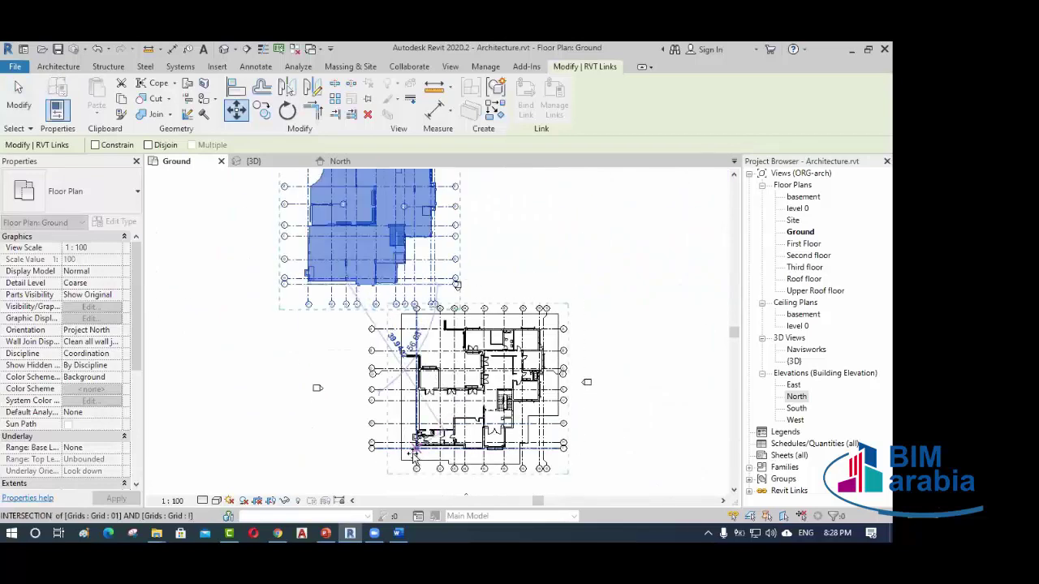
pyautogui.scroll(6, 422, 450)
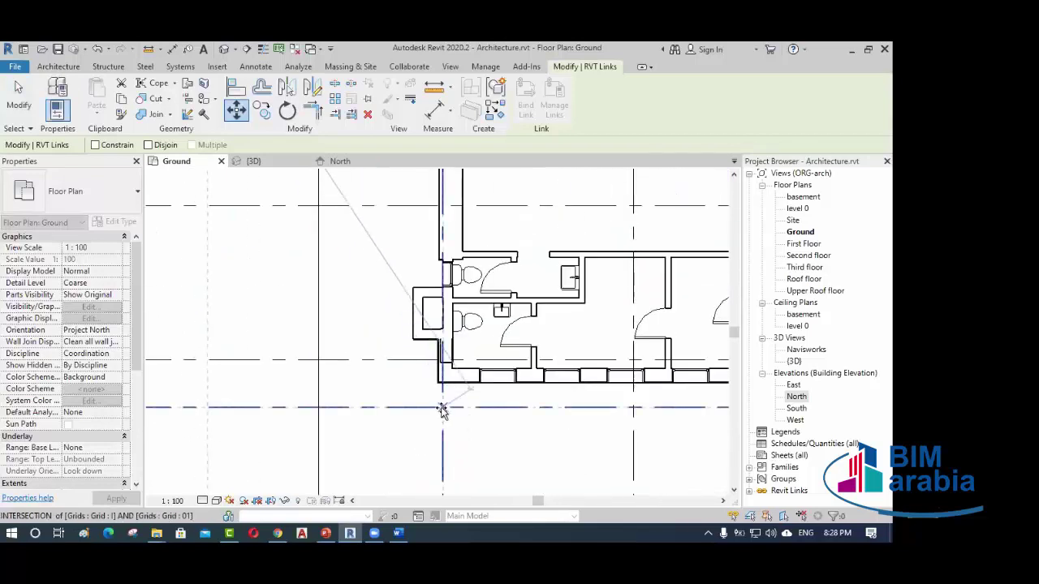
pyautogui.click(440, 409)
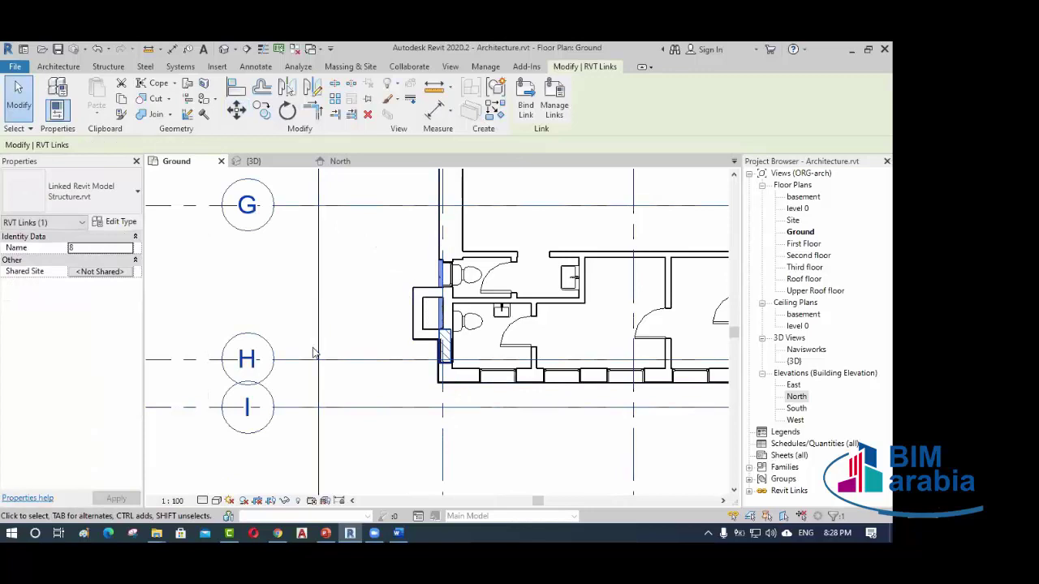
pyautogui.scroll(-6, 397, 349)
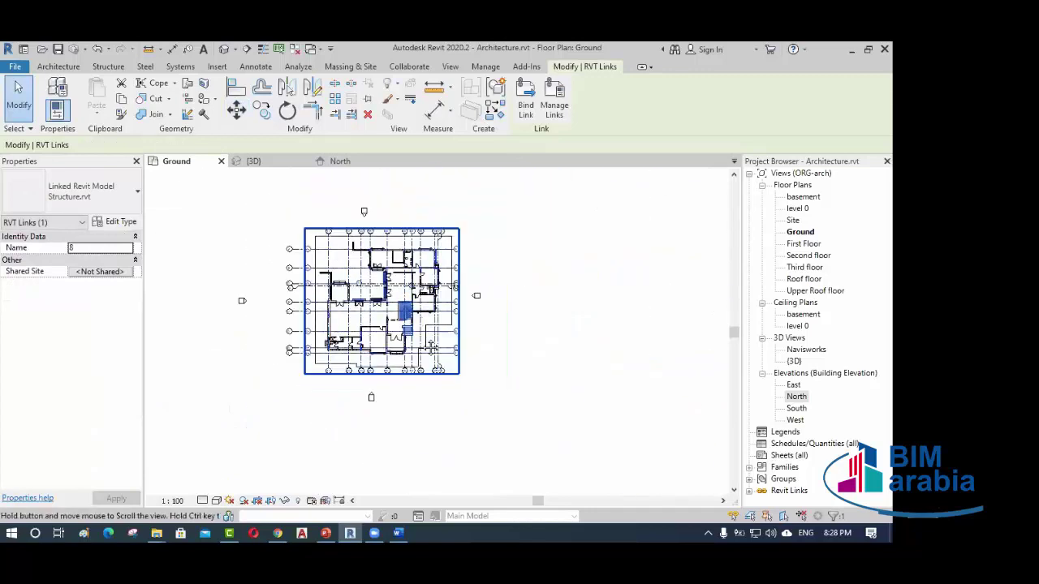
pyautogui.moveTo(487, 357); pyautogui.dragTo(487, 389, button='middle')
pyautogui.click(522, 390)
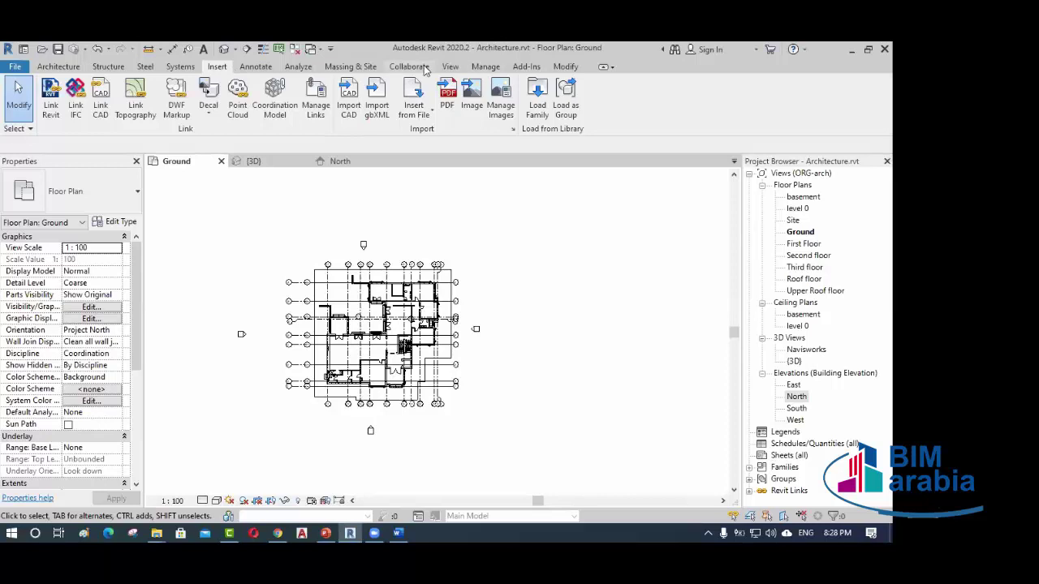
# - Publish shared coordinates to the linked Structure.rvt, accepting Internal (current) as its site
pyautogui.click(486, 66)
pyautogui.click(239, 104)
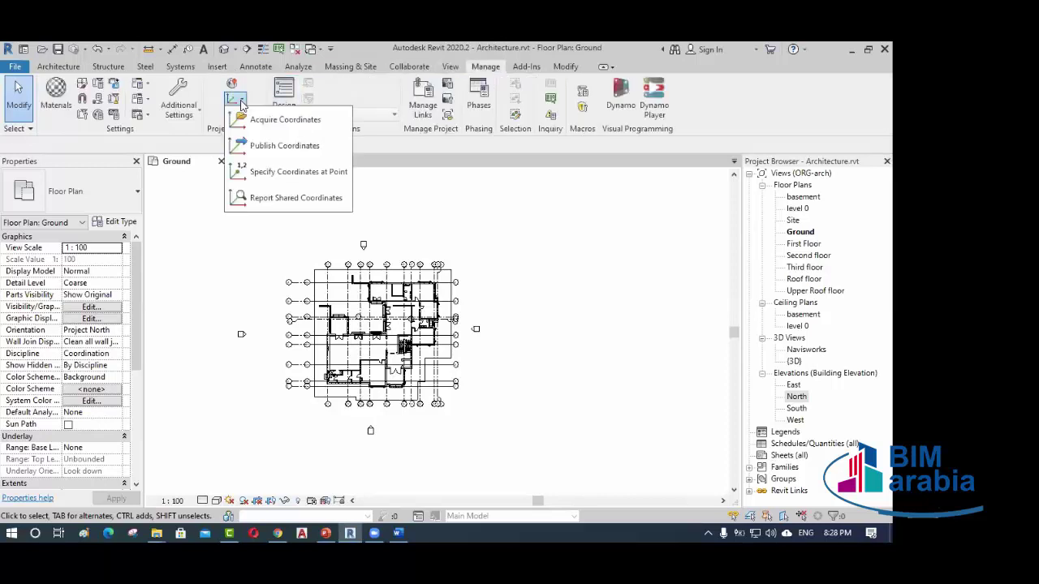
pyautogui.click(280, 146)
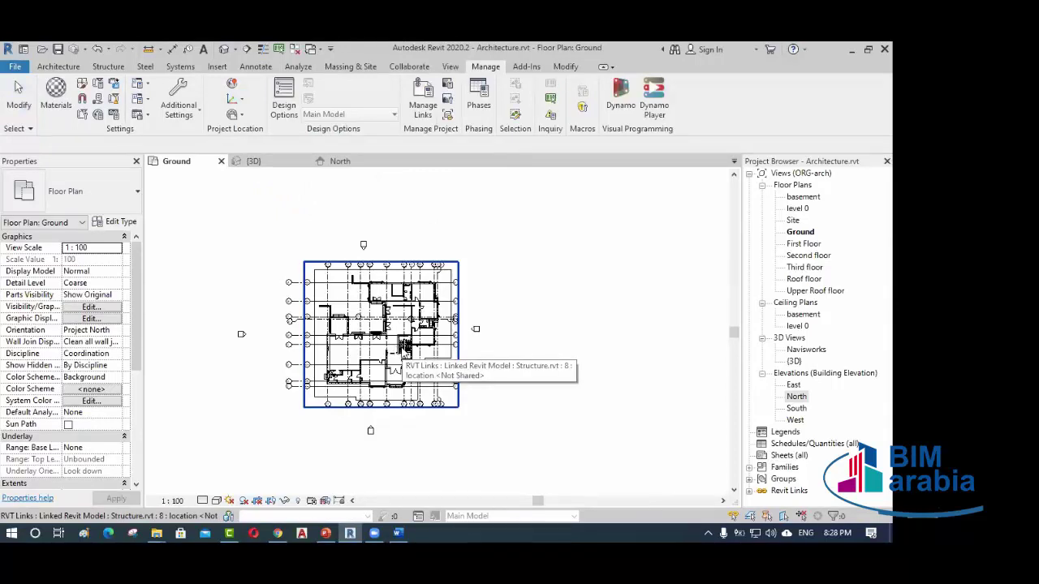
pyautogui.click(399, 347)
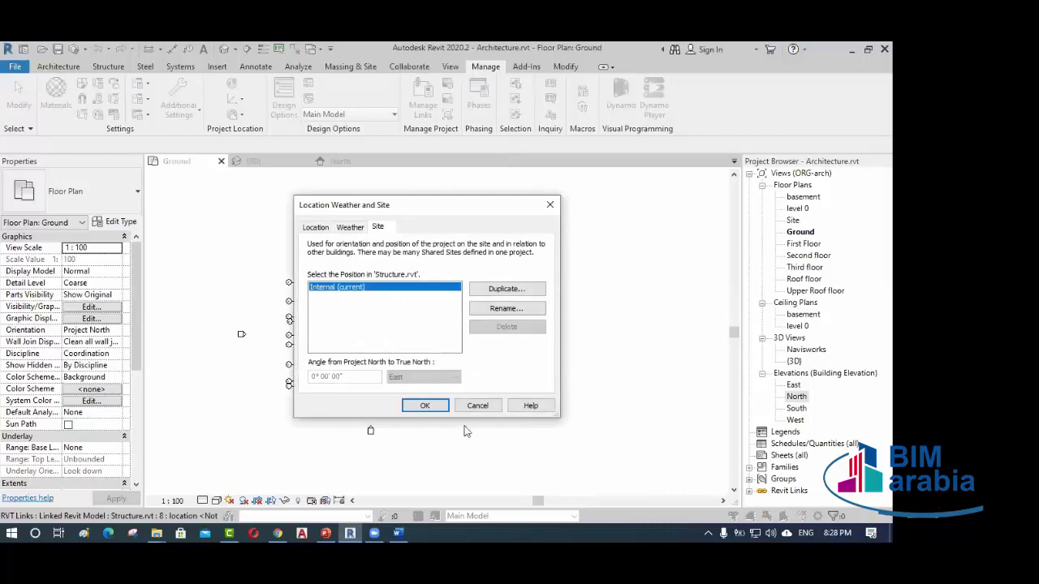
pyautogui.click(424, 405)
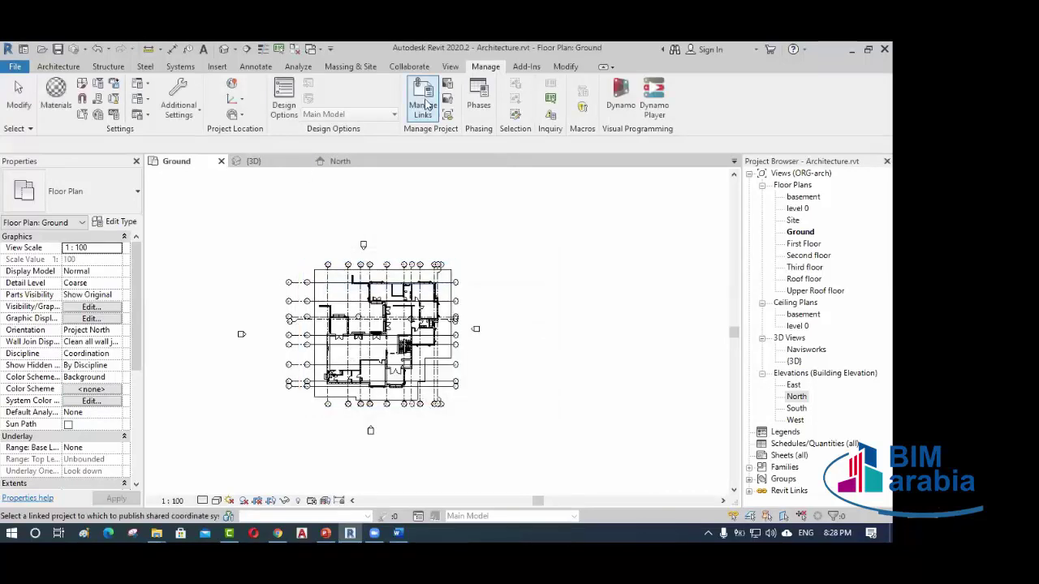
# - Save the Structure.rvt link's new position back into the file via Manage Links
pyautogui.click(423, 95)
pyautogui.click(162, 179)
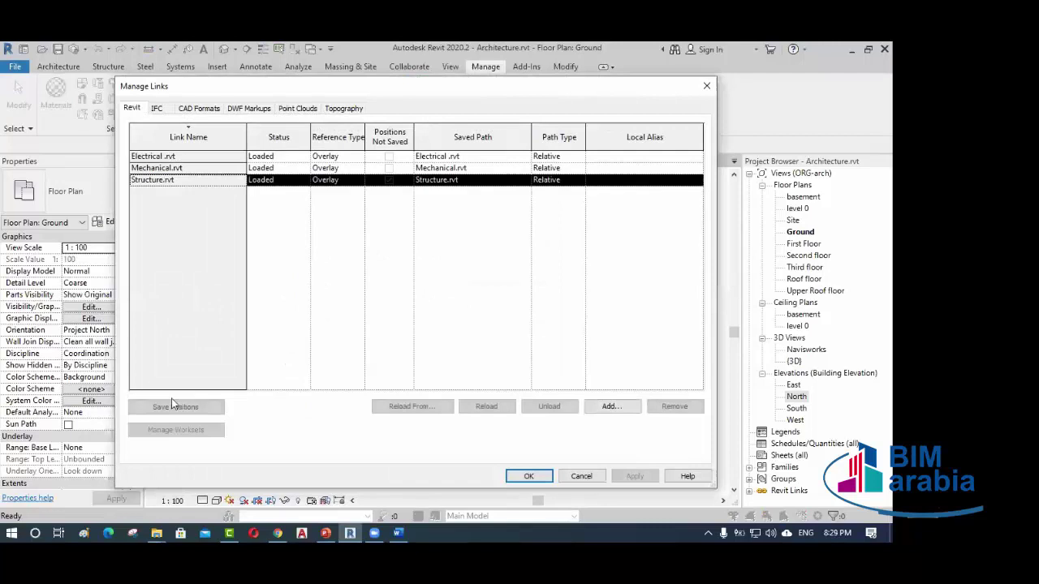
pyautogui.click(182, 408)
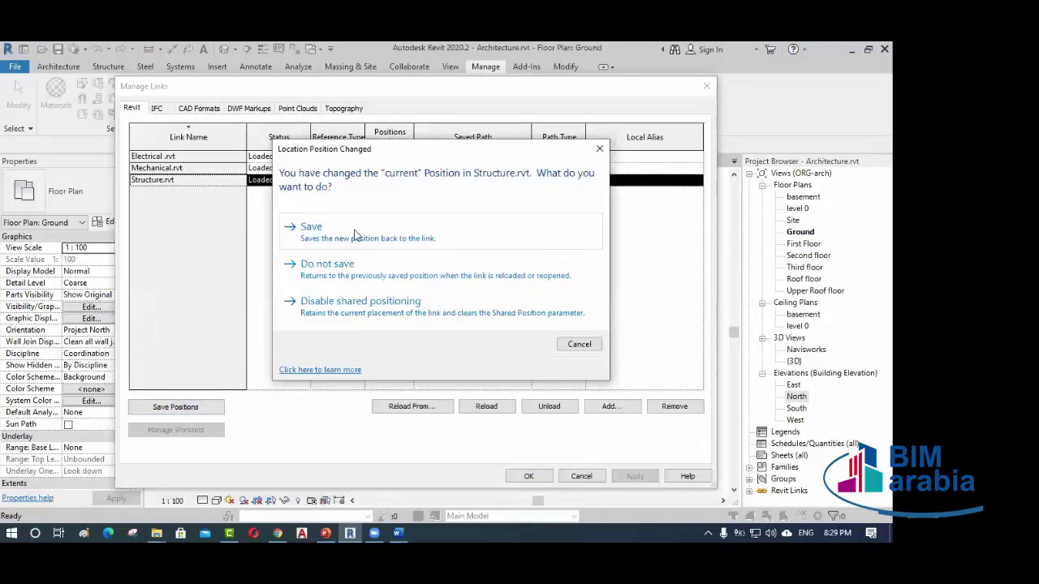
pyautogui.click(322, 234)
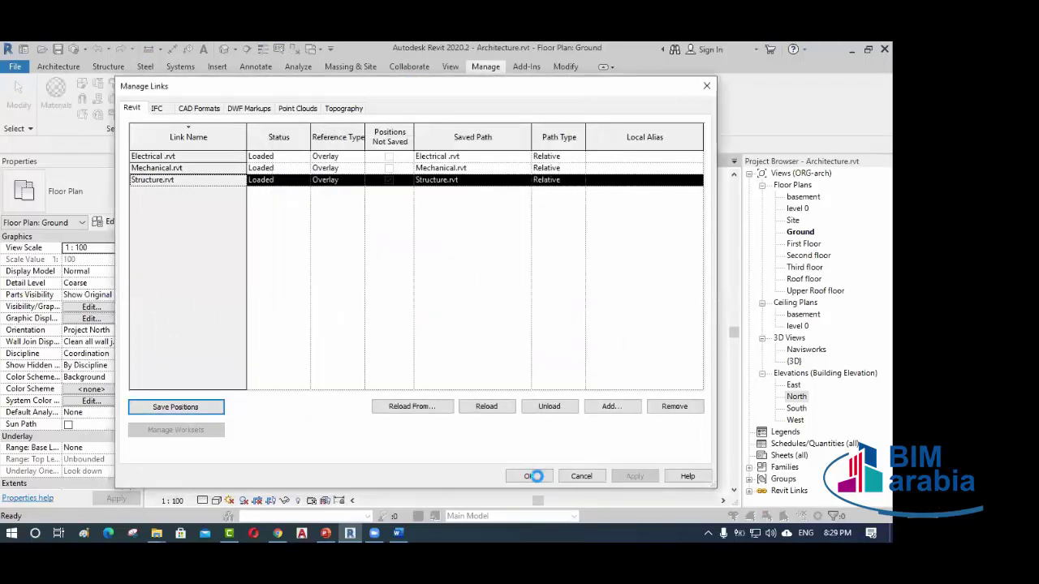
pyautogui.click(529, 477)
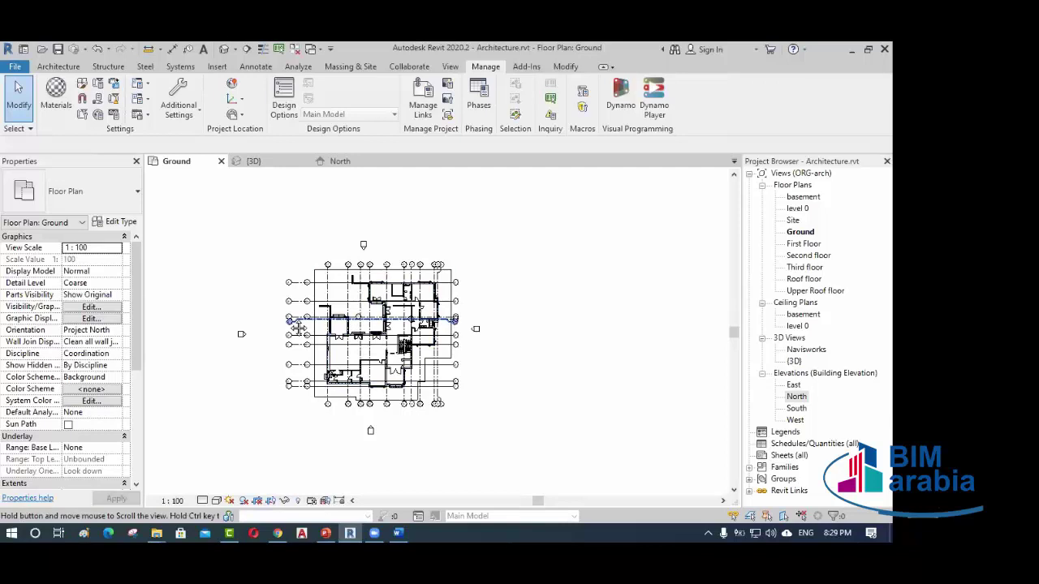
pyautogui.moveTo(233, 271); pyautogui.dragTo(283, 281, button='middle')
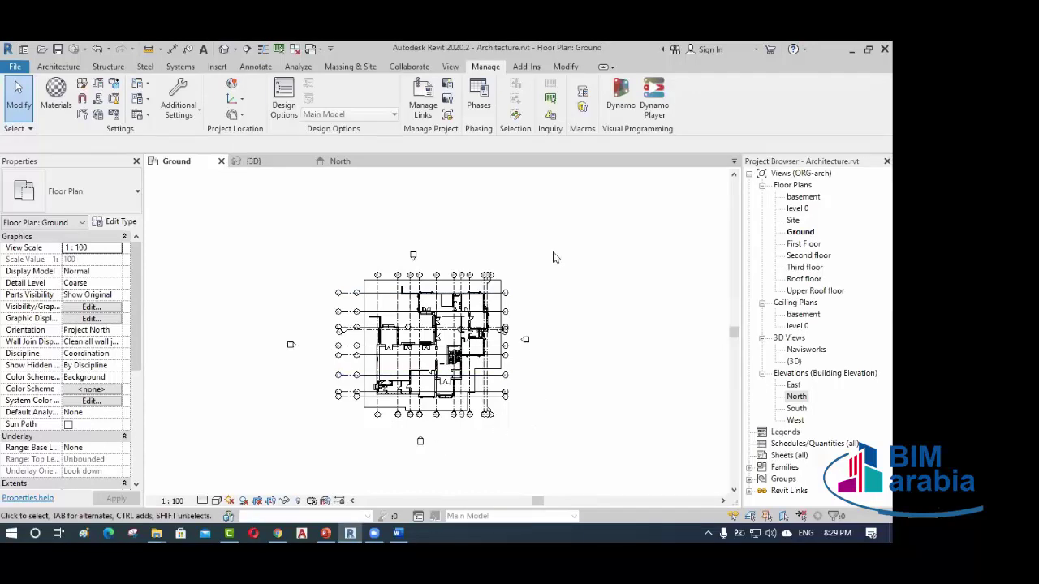
# - Open the default {3D} view, orbit the building, and select the old Navisworks view
pyautogui.click(794, 362)
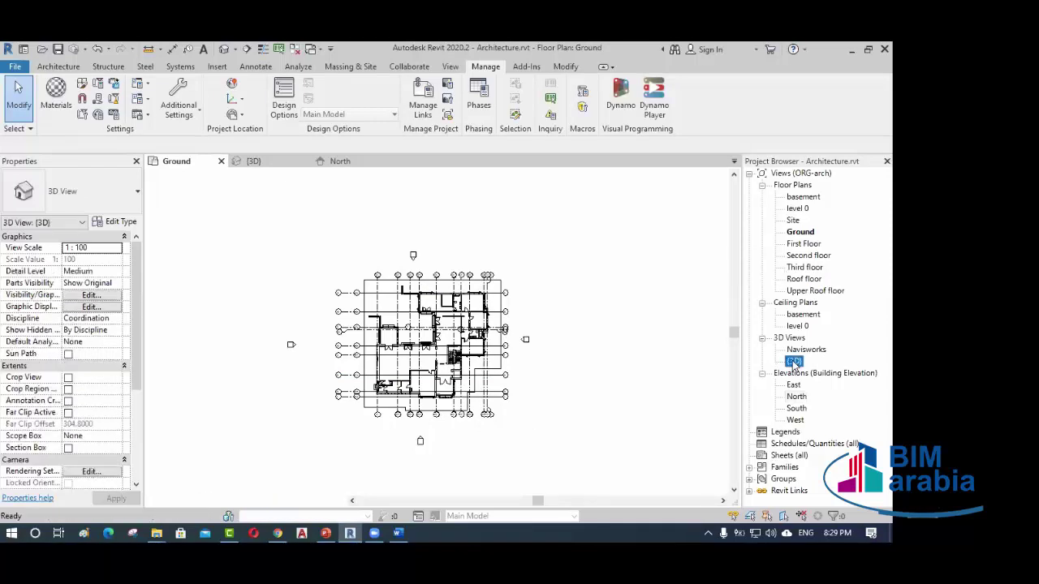
pyautogui.doubleClick(794, 361)
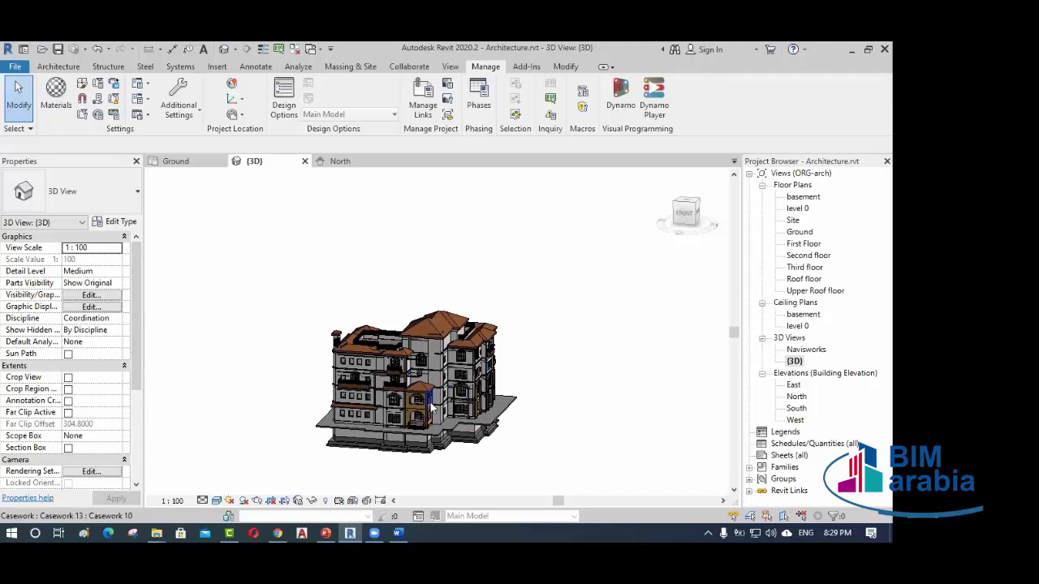
pyautogui.keyDown('shift'); pyautogui.moveTo(438, 398); pyautogui.dragTo(495, 374, button='middle'); pyautogui.keyUp('shift')
pyautogui.keyDown('shift'); pyautogui.moveTo(476, 425); pyautogui.dragTo(503, 365, button='middle'); pyautogui.keyUp('shift')
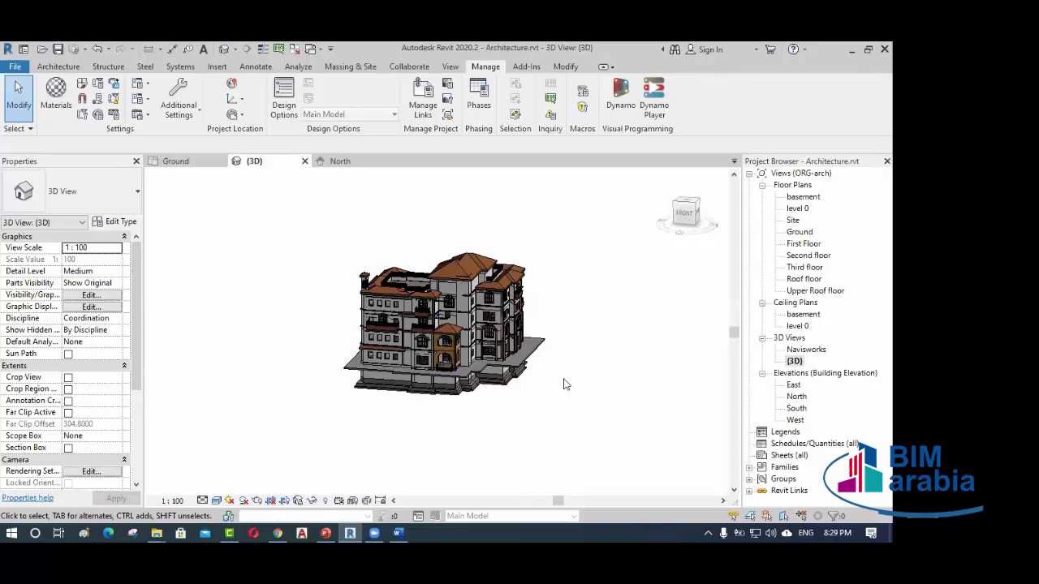
pyautogui.keyDown('shift'); pyautogui.moveTo(573, 378); pyautogui.dragTo(617, 370, button='middle'); pyautogui.keyUp('shift')
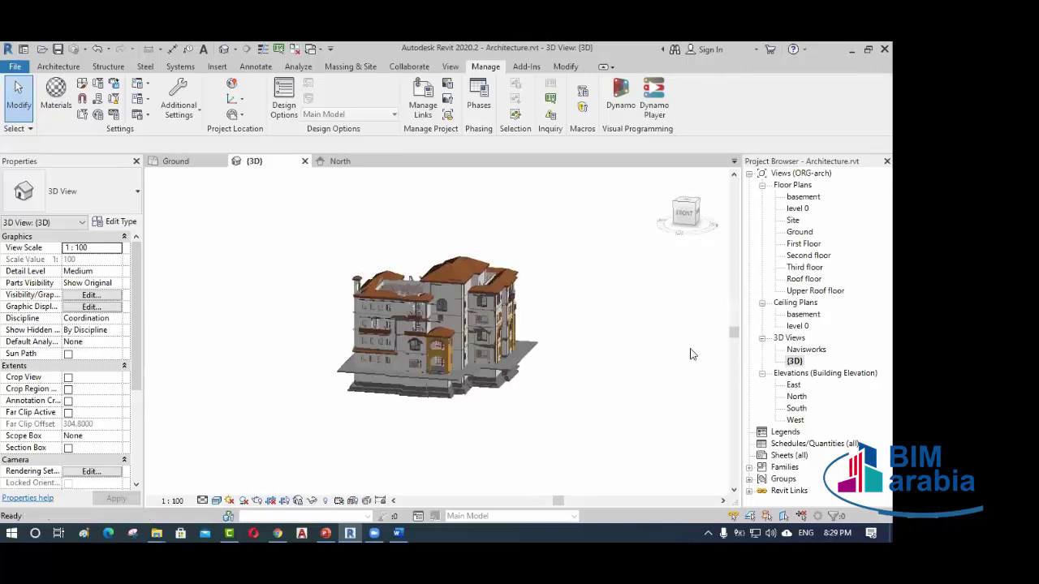
pyautogui.click(807, 351)
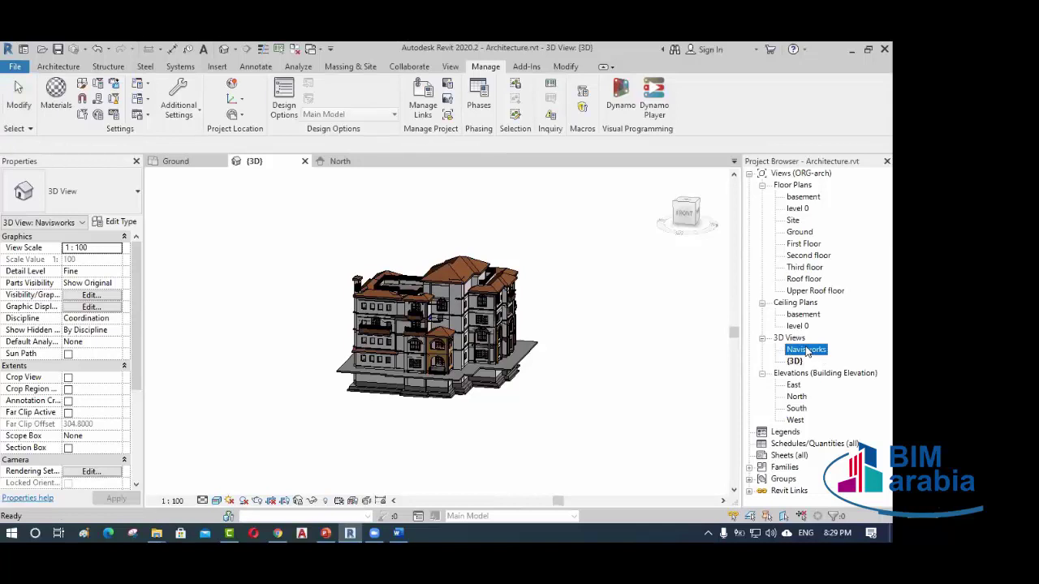
# - Delete the old Navisworks view and duplicate {3D} with detailing
pyautogui.press('Delete')
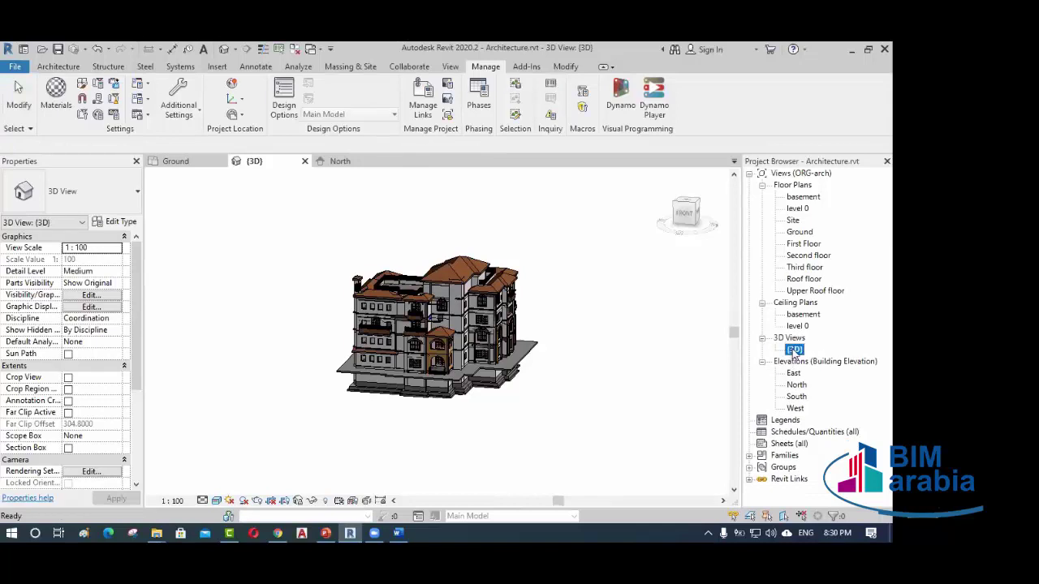
pyautogui.rightClick(793, 355)
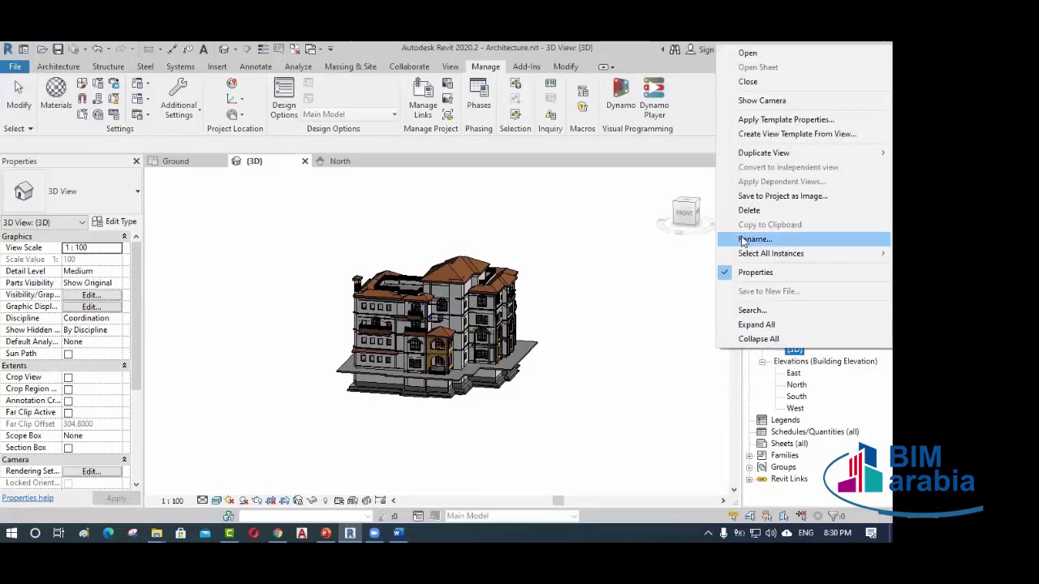
pyautogui.moveTo(779, 153)
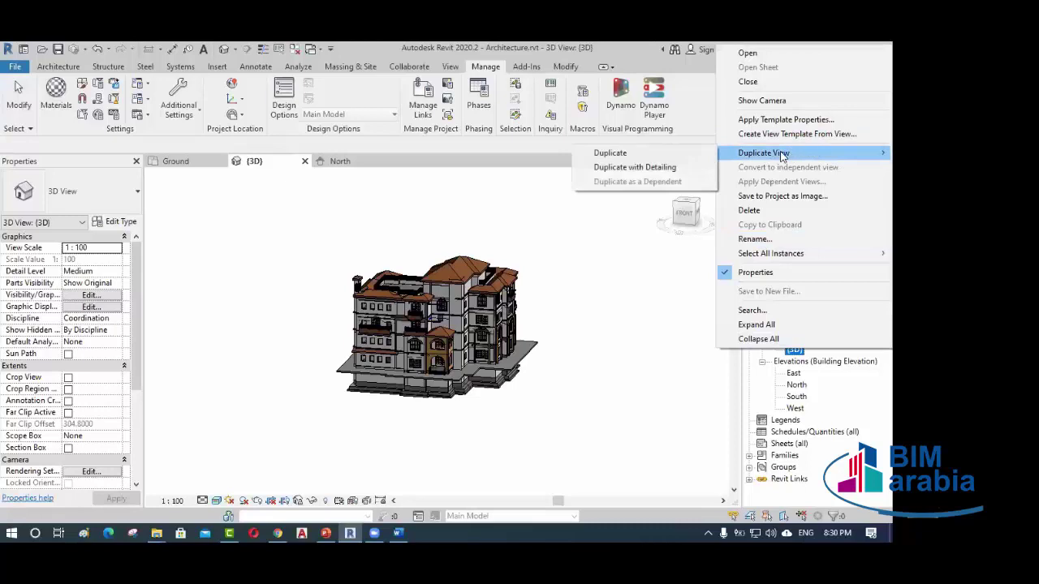
pyautogui.click(660, 167)
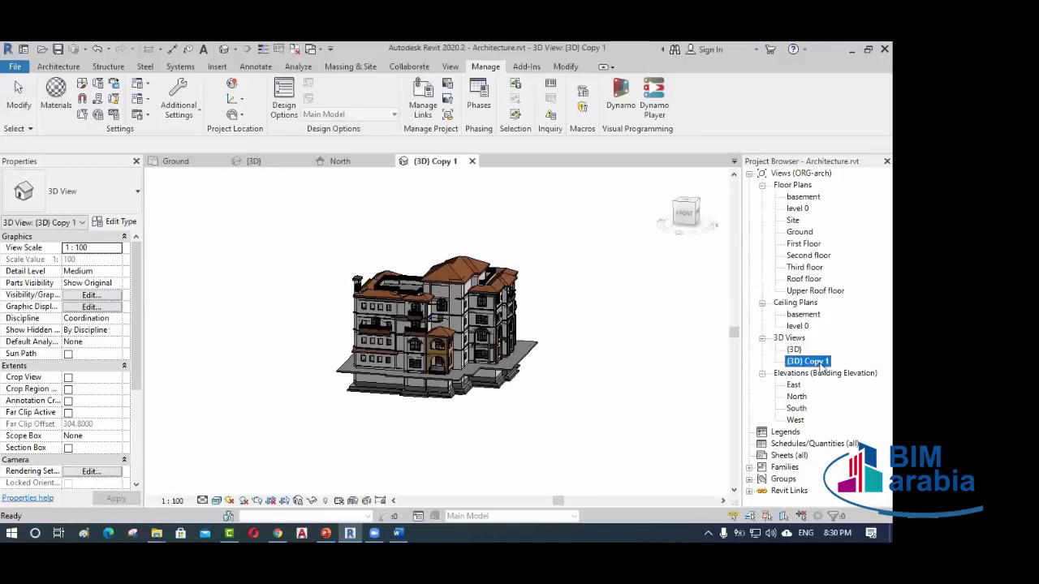
# - Rename the duplicated 3D view to Navisworks
pyautogui.click(820, 363)
pyautogui.write('N')
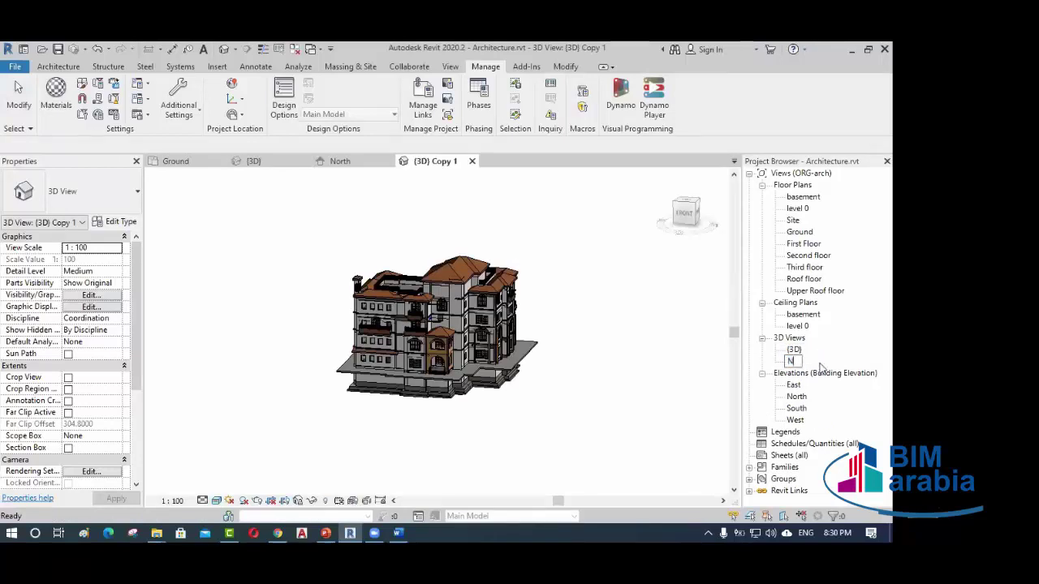
pyautogui.write('avisworks')
pyautogui.press('Return')
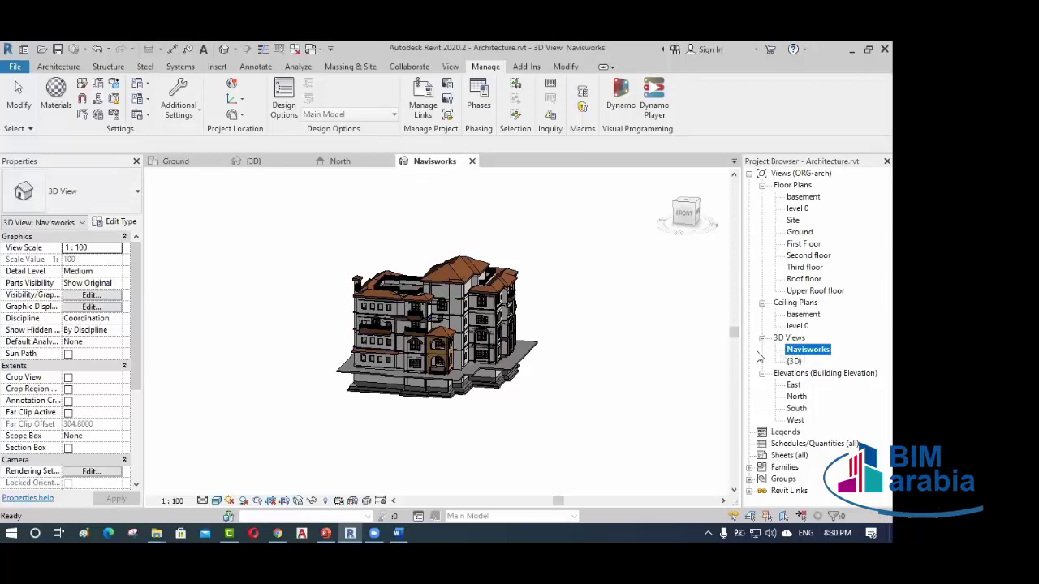
pyautogui.click(663, 363)
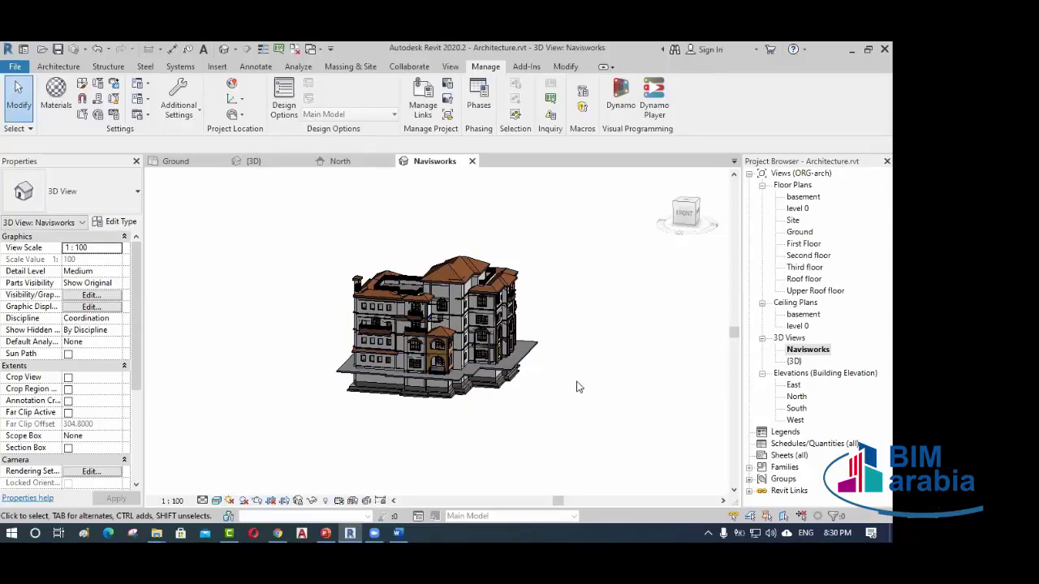
# - Change the Navisworks view's Detail Level from Medium to Fine in Properties
pyautogui.keyDown('shift'); pyautogui.moveTo(568, 389); pyautogui.dragTo(524, 403, button='middle'); pyautogui.keyUp('shift')
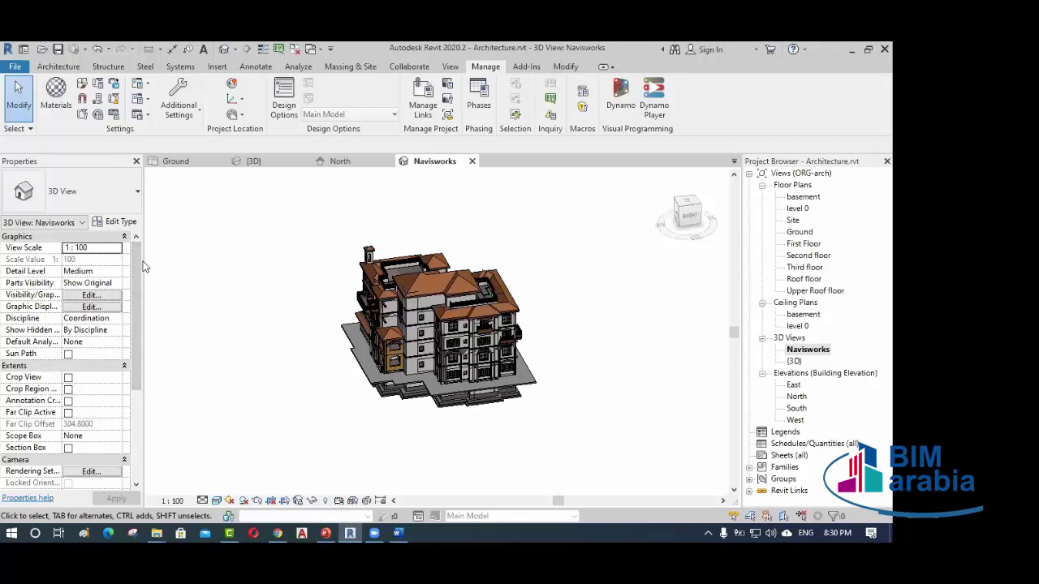
pyautogui.moveTo(143, 261); pyautogui.dragTo(168, 262)
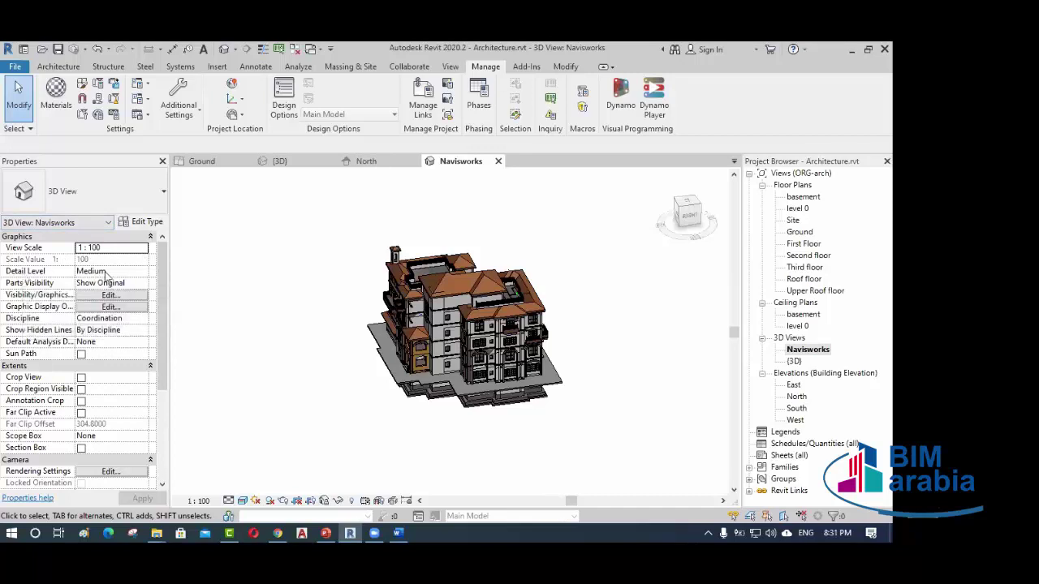
pyautogui.click(141, 272)
pyautogui.click(142, 274)
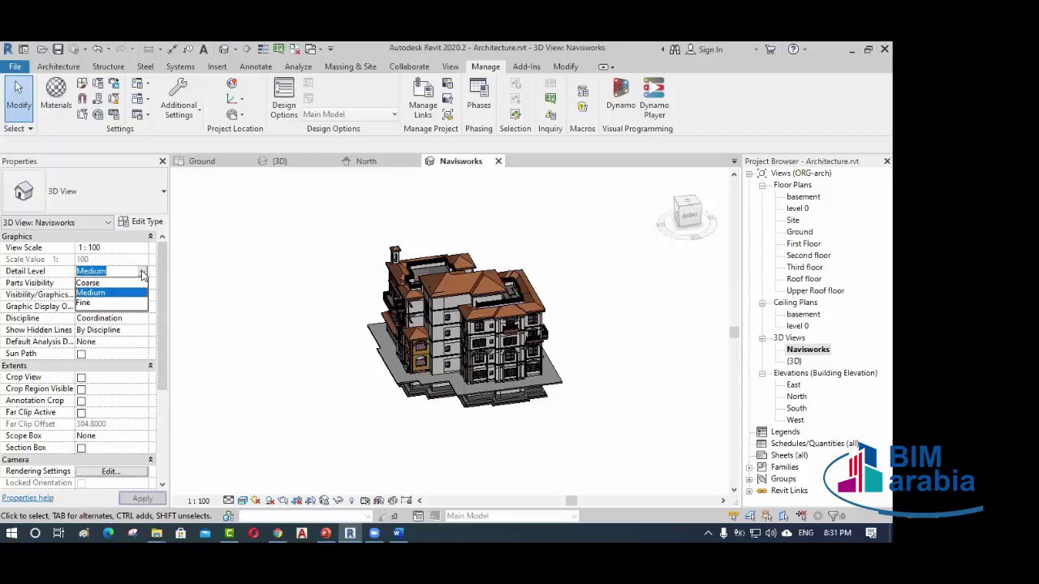
pyautogui.click(89, 303)
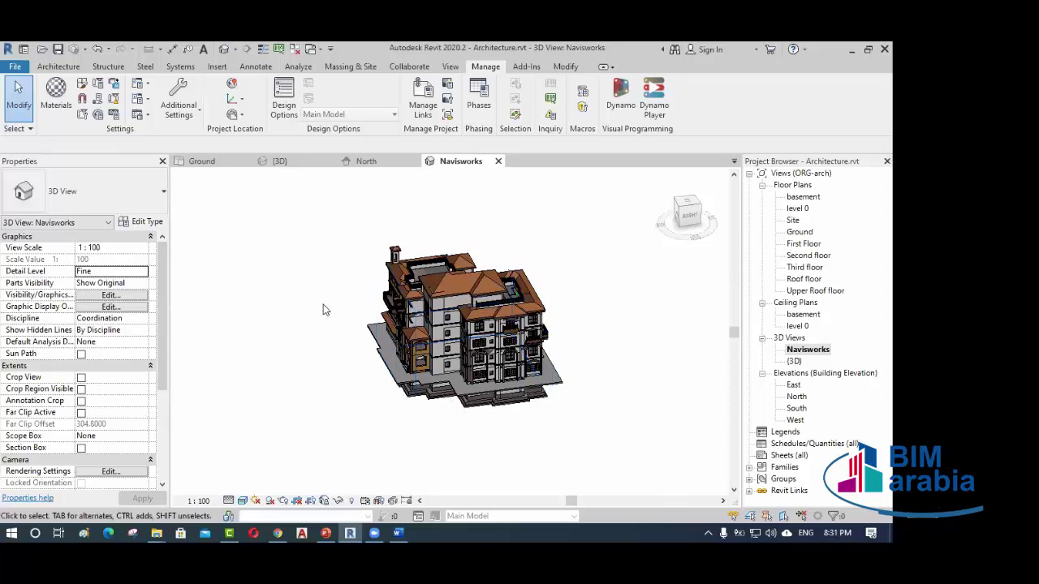
pyautogui.click(137, 273)
pyautogui.click(142, 272)
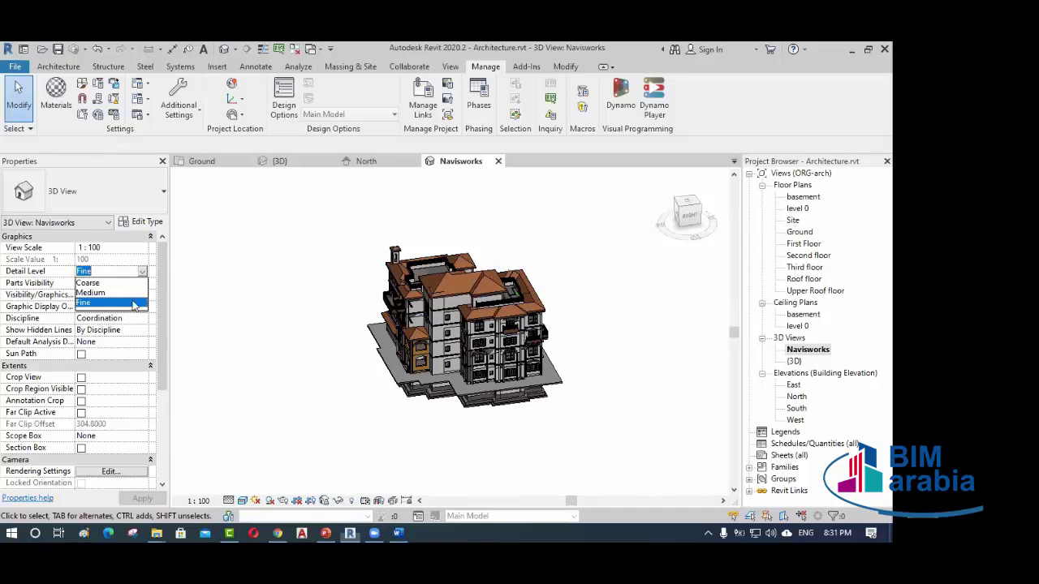
pyautogui.click(119, 305)
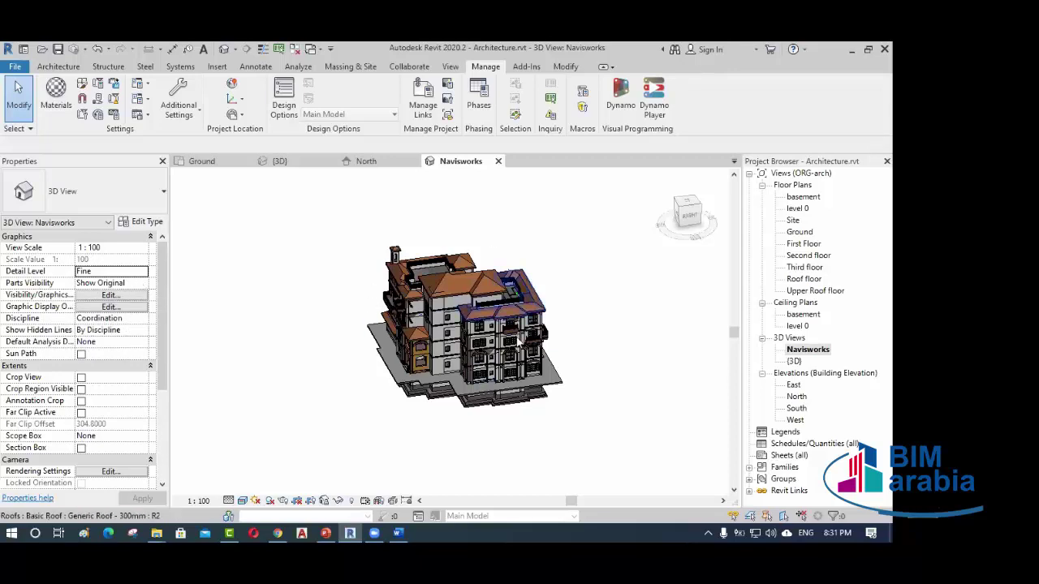
# - Filter the Visibility/Graphic Overrides category list to Architecture, scroll through it, and confirm with OK
pyautogui.click(112, 296)
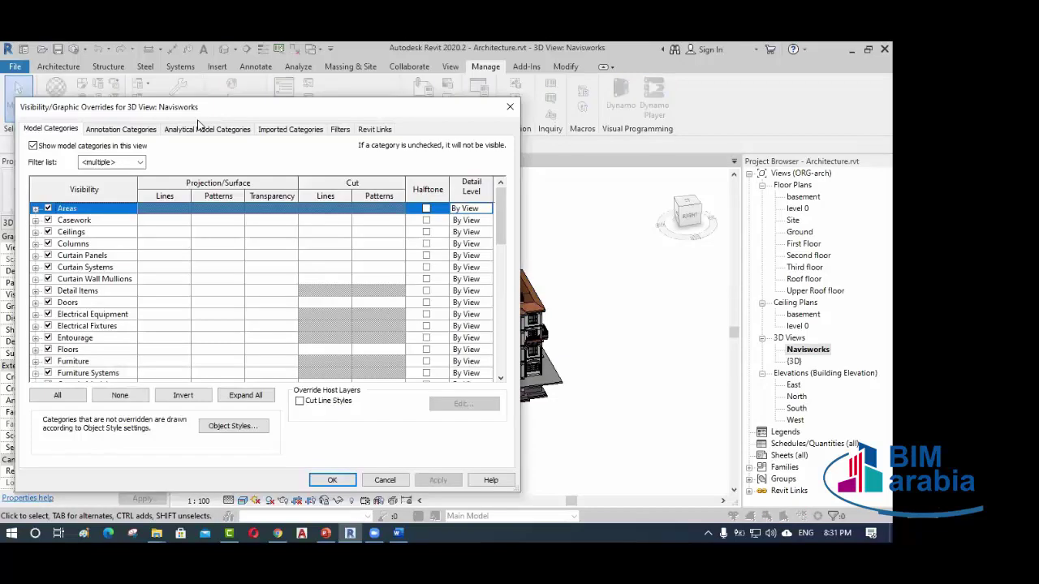
pyautogui.moveTo(197, 108); pyautogui.dragTo(327, 108)
pyautogui.scroll(-1, 207, 309)
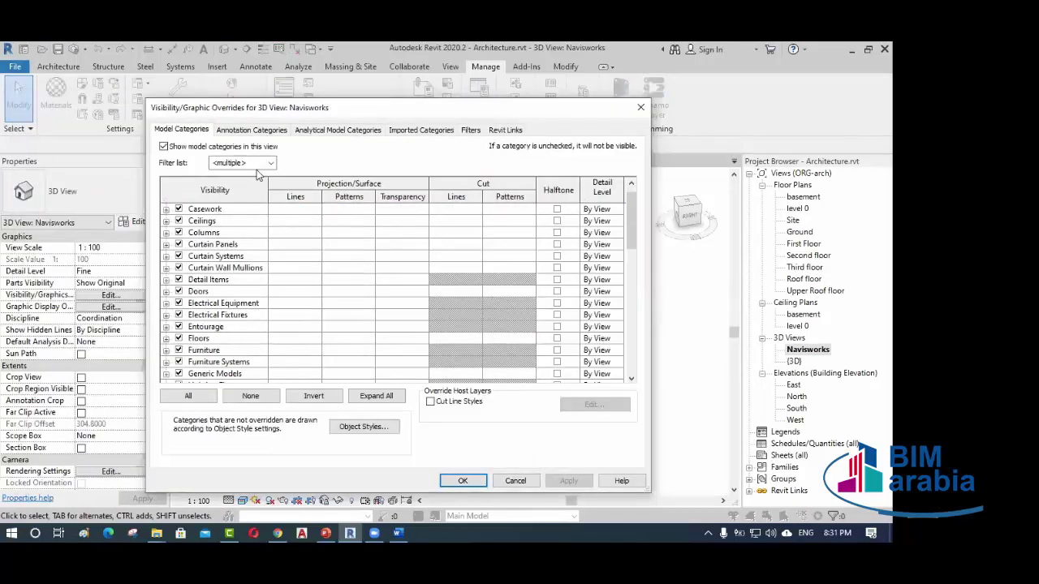
pyautogui.click(256, 167)
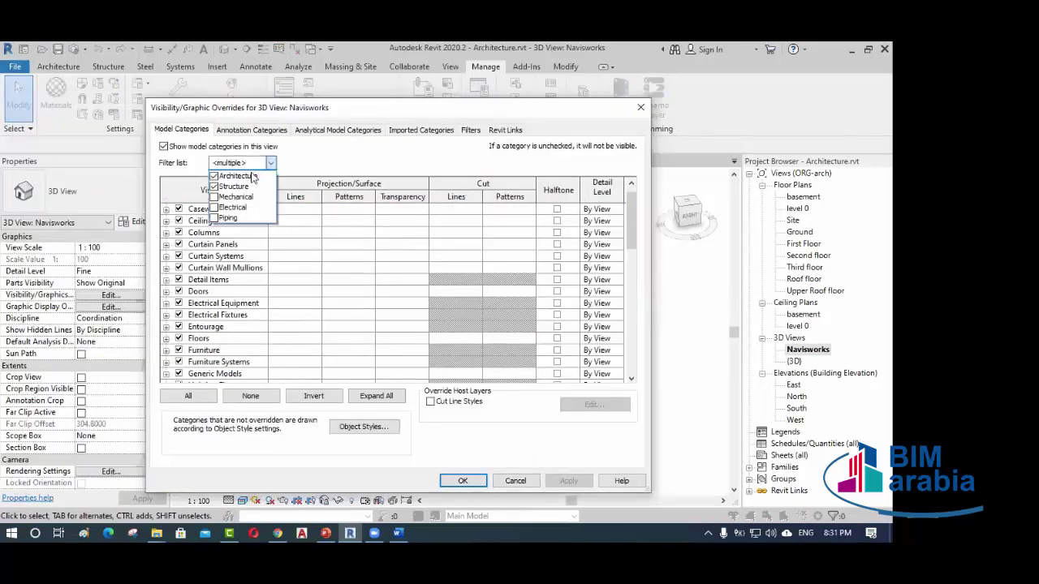
pyautogui.click(213, 186)
pyautogui.scroll(-4, 207, 345)
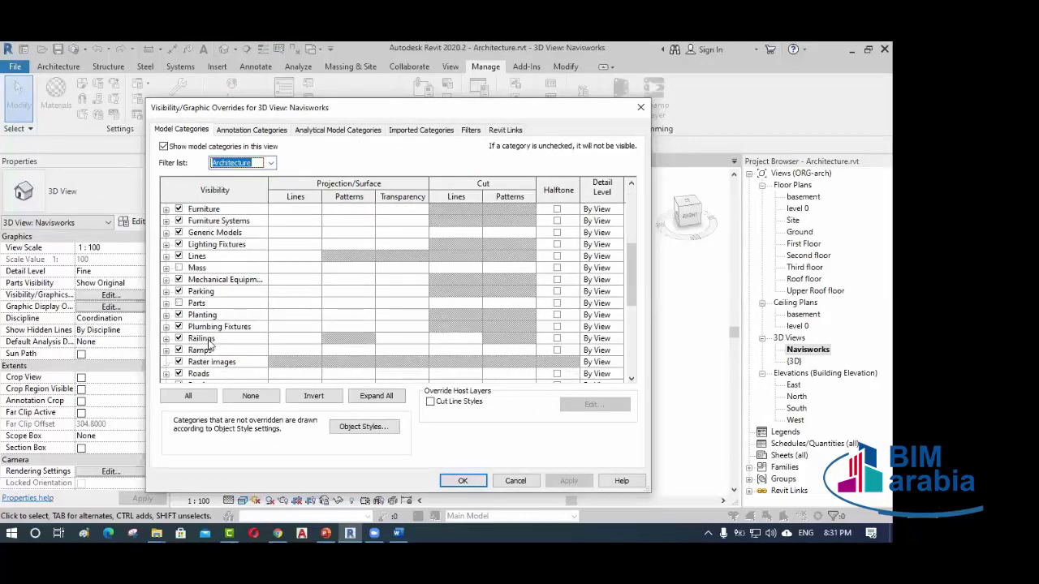
pyautogui.scroll(-2, 208, 344)
pyautogui.scroll(-4, 208, 327)
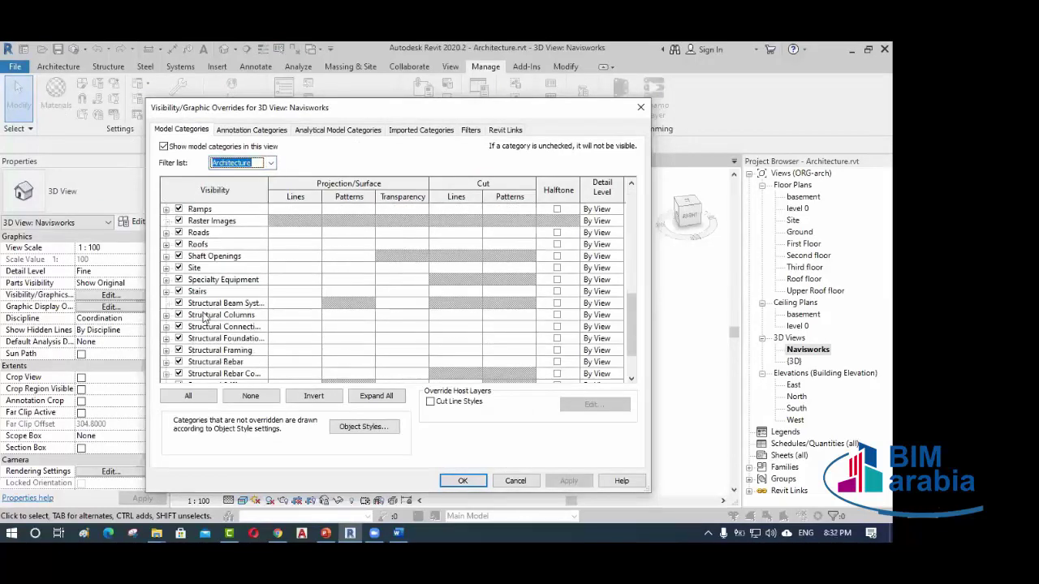
pyautogui.scroll(8, 201, 327)
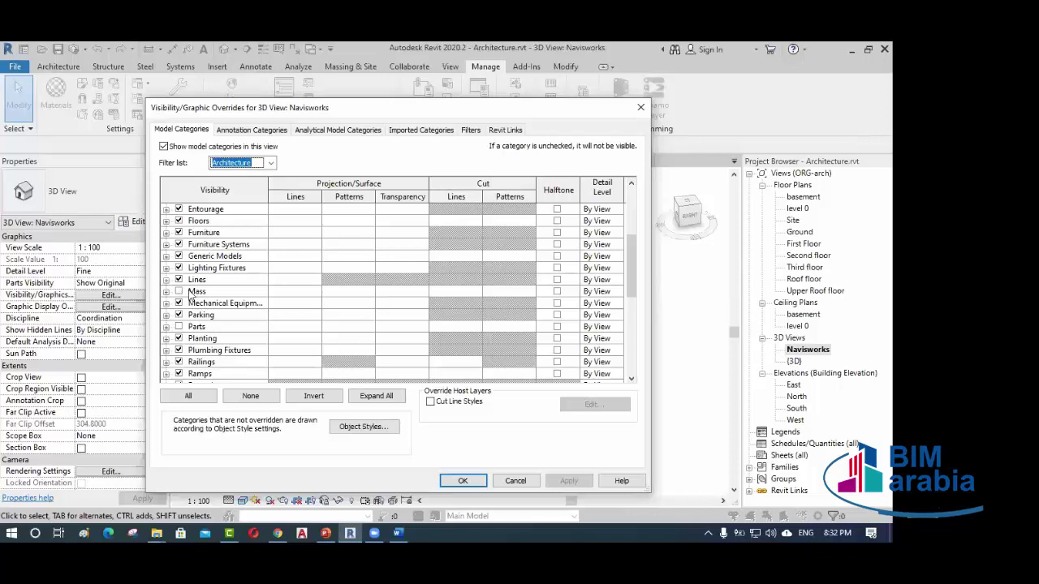
pyautogui.click(463, 481)
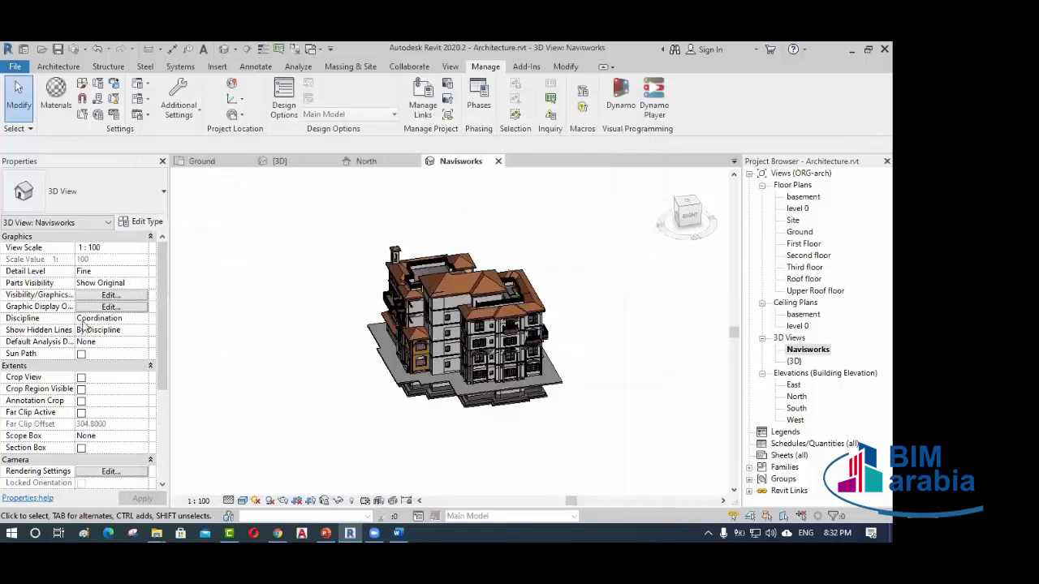
# - In Properties, switch the view's Discipline from Coordination to Architectural
pyautogui.click(140, 321)
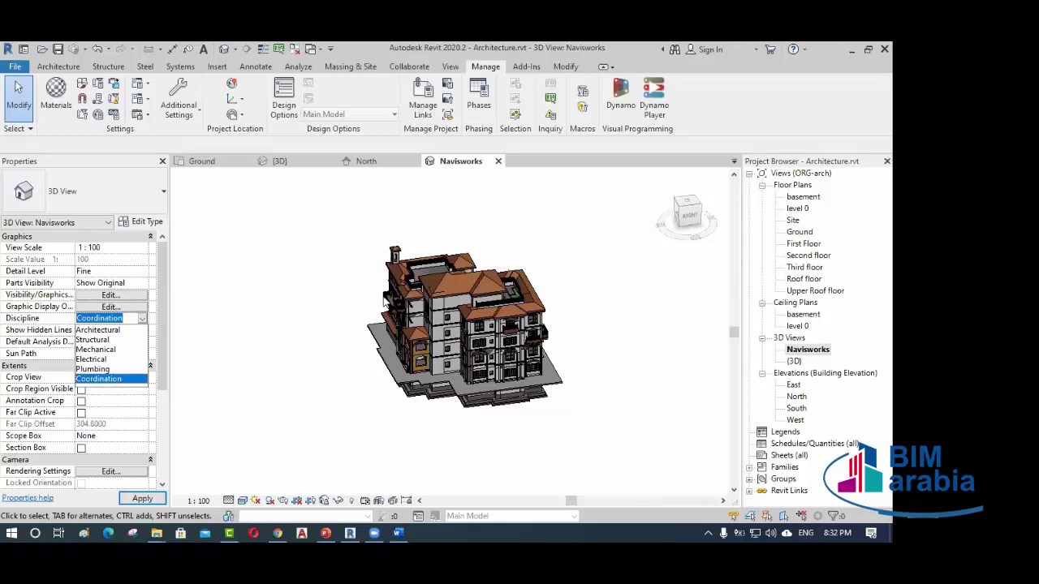
pyautogui.click(102, 329)
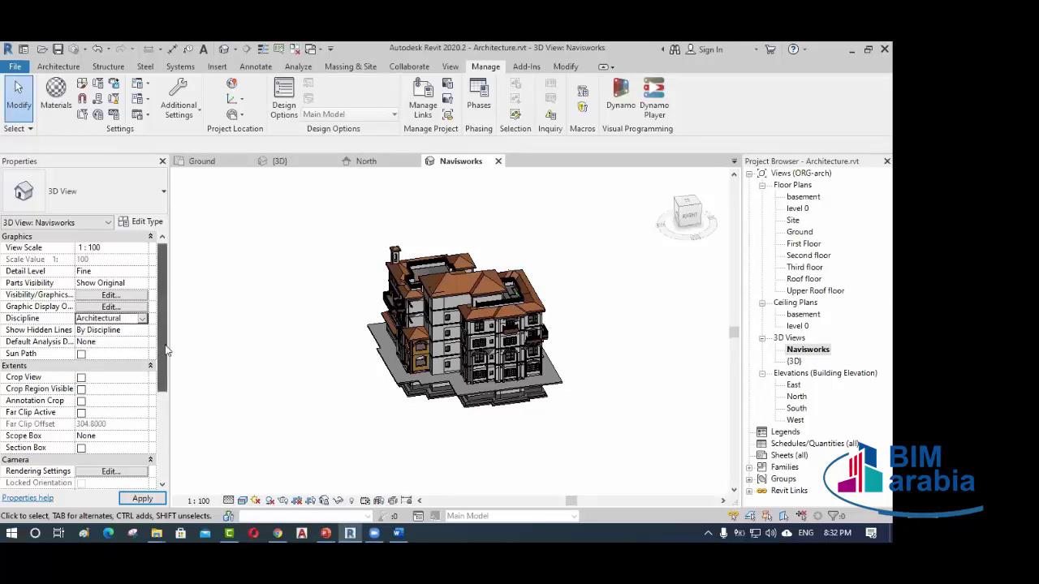
pyautogui.moveTo(166, 351); pyautogui.dragTo(162, 433)
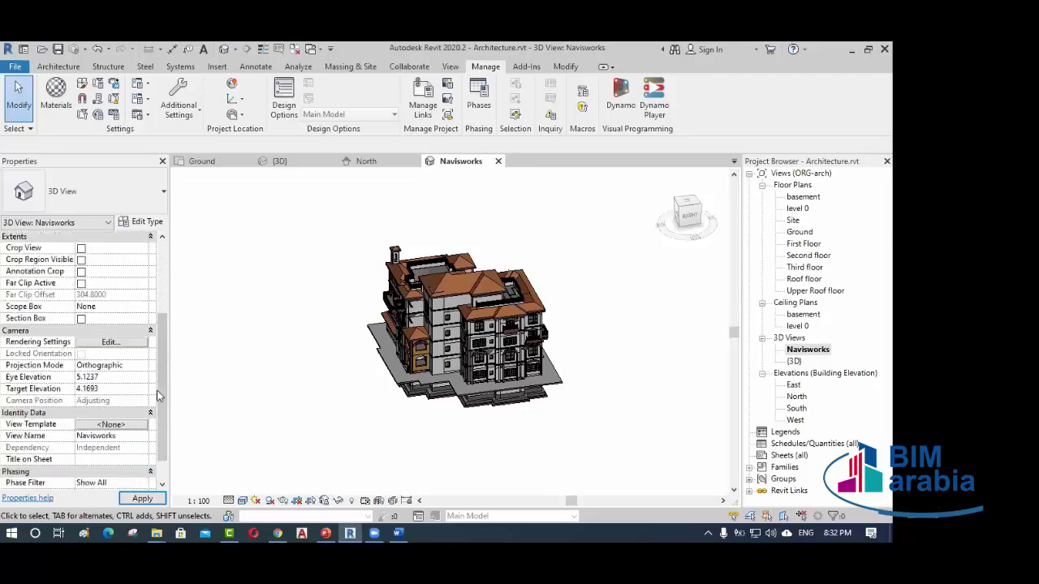
# - Turn on Section Box and drag its top face down below the roofs
pyautogui.click(81, 318)
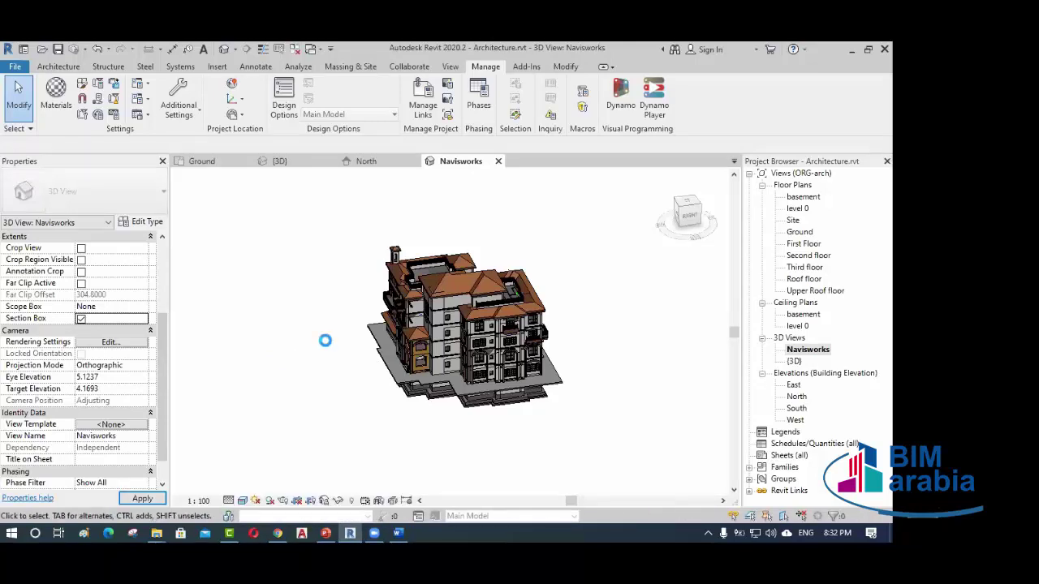
pyautogui.click(572, 286)
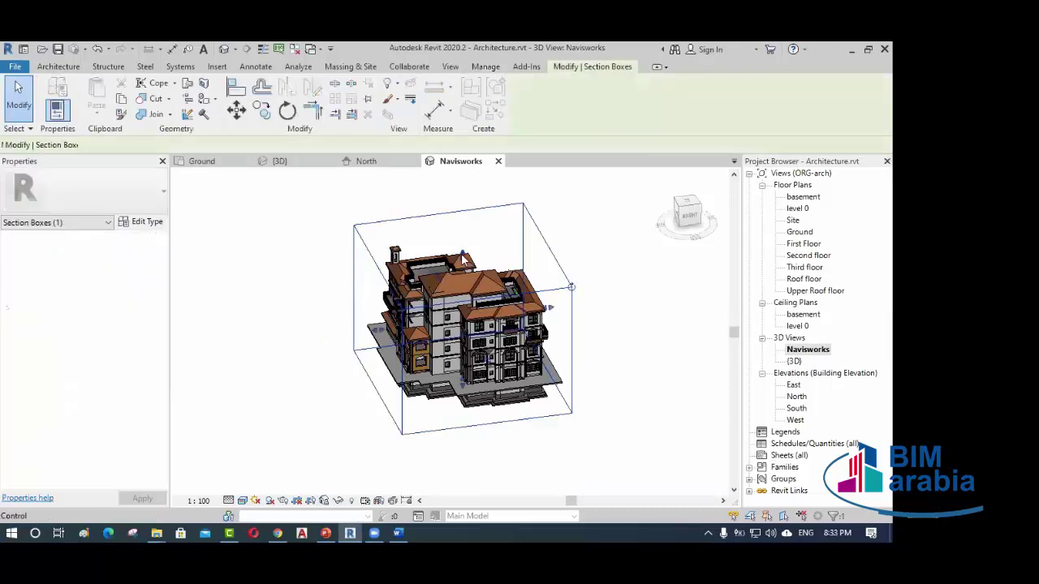
pyautogui.moveTo(461, 255); pyautogui.dragTo(491, 308)
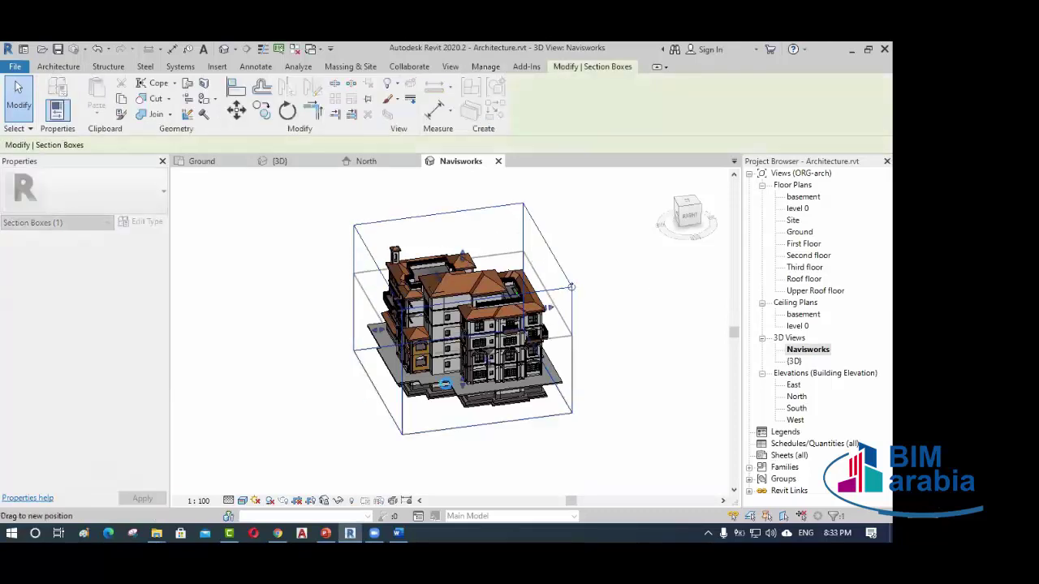
pyautogui.moveTo(446, 385); pyautogui.dragTo(467, 346)
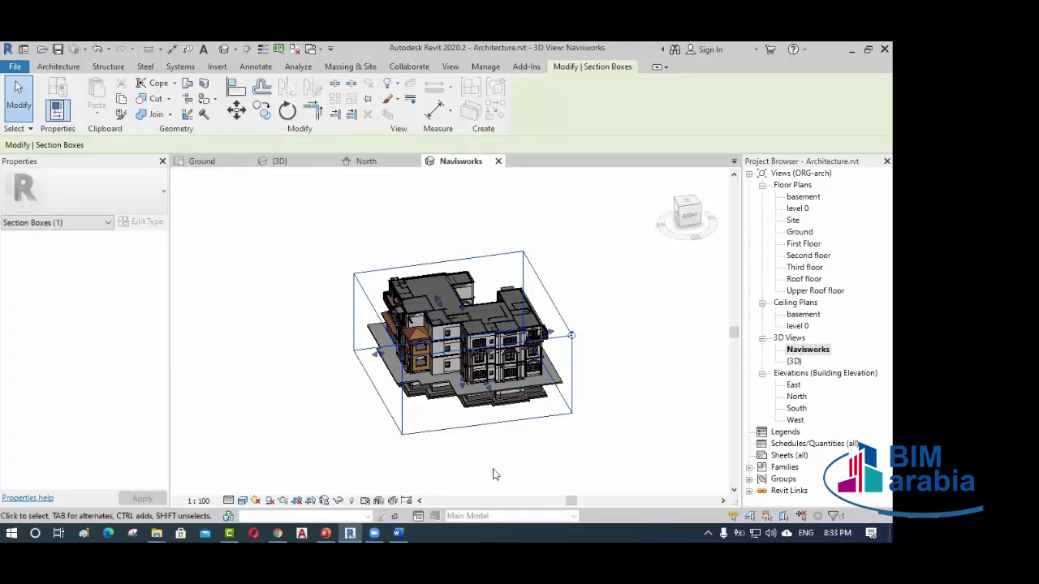
pyautogui.click(621, 369)
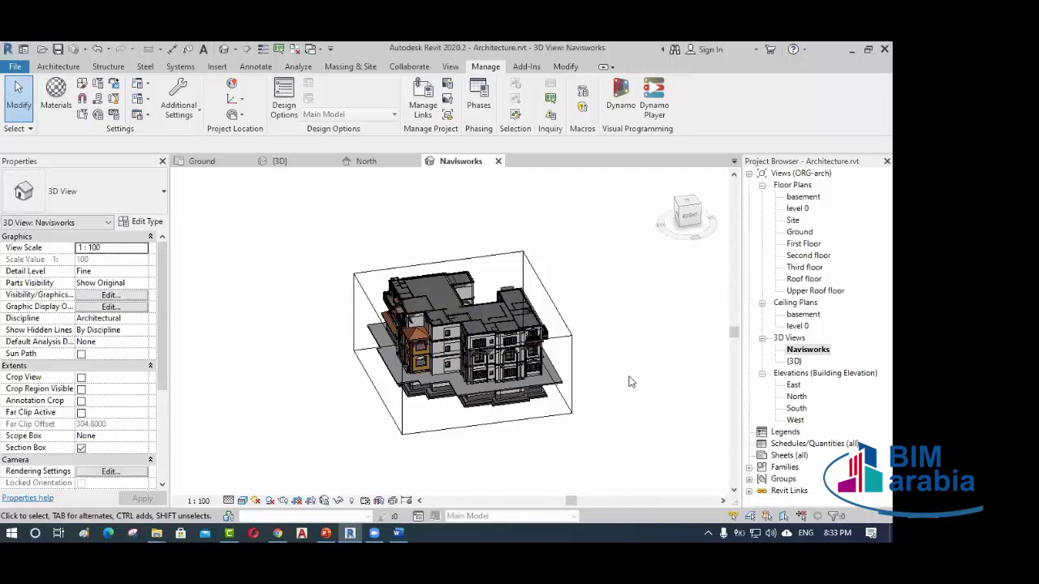
# - Switch off Section Box and set the view's visual style to Shaded
pyautogui.click(81, 448)
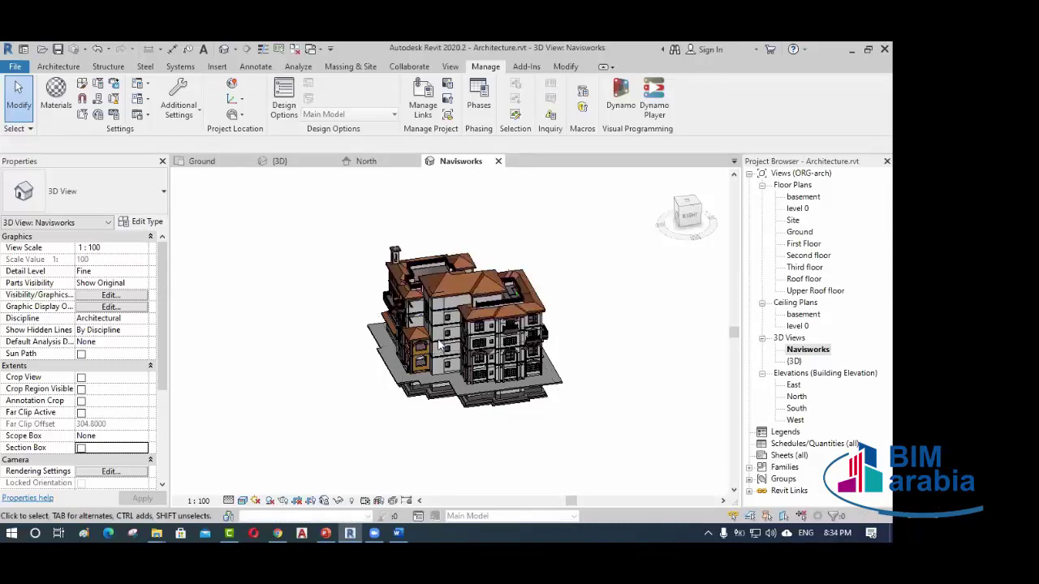
pyautogui.click(242, 501)
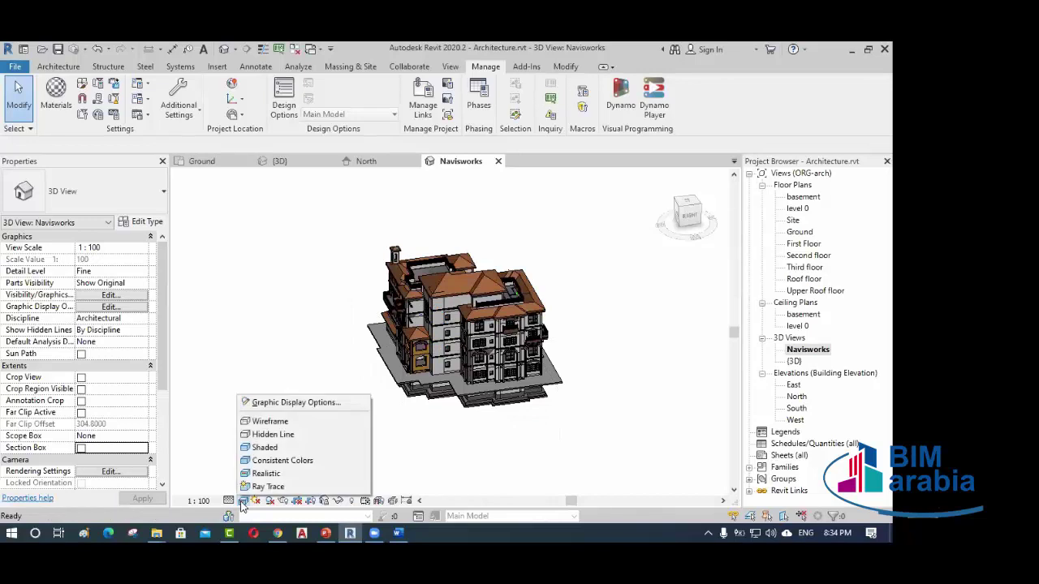
pyautogui.click(305, 451)
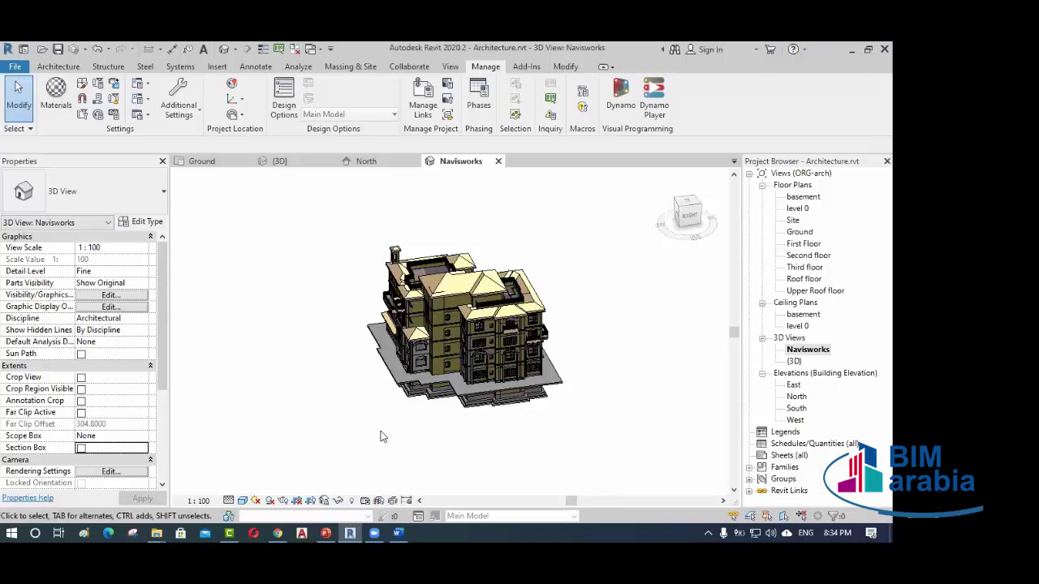
pyautogui.scroll(4, 459, 393)
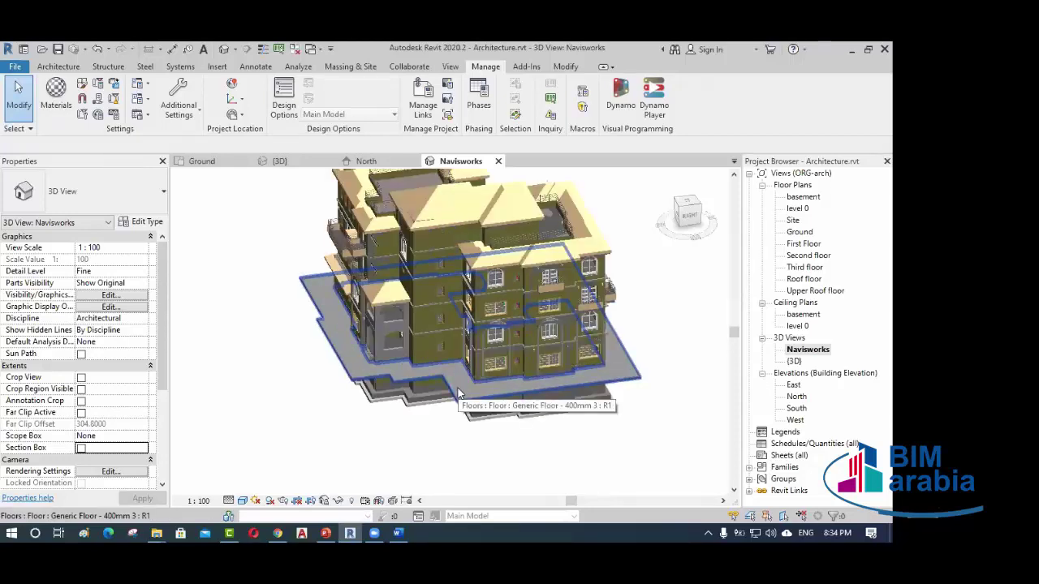
# - Temporarily hide the large ground-level floor slab
pyautogui.click(459, 394)
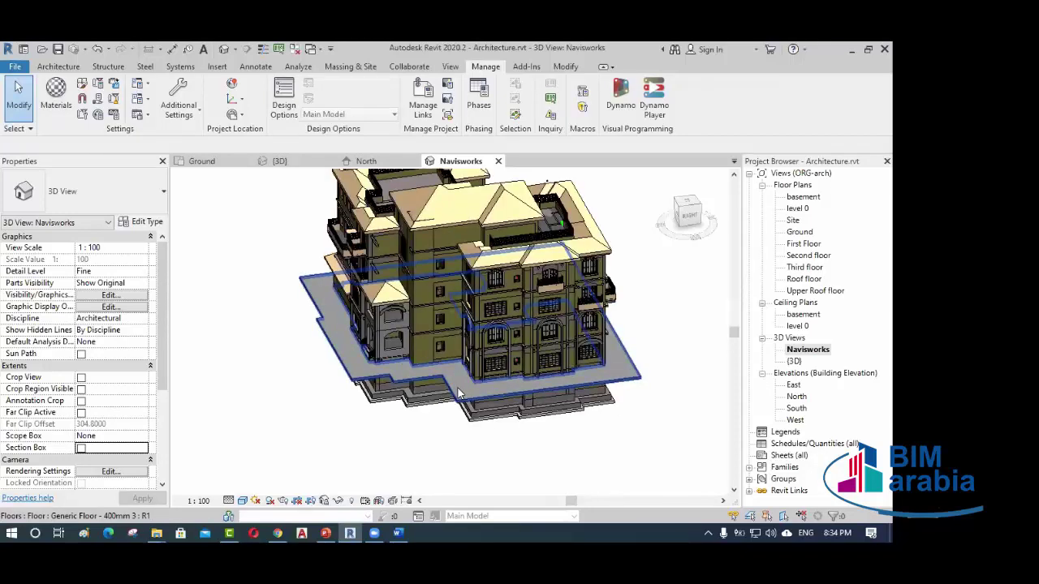
pyautogui.click(340, 500)
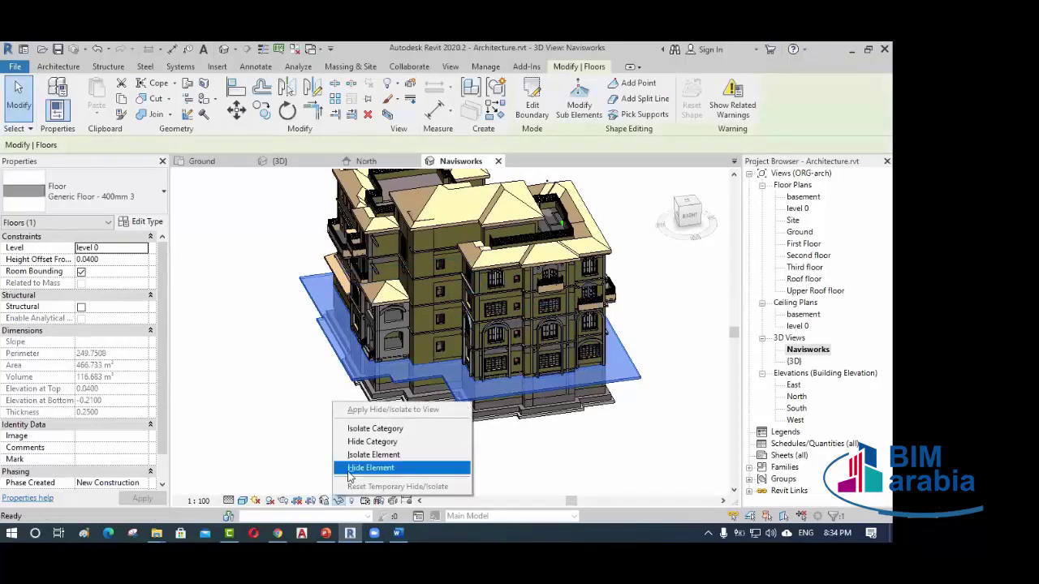
pyautogui.click(350, 471)
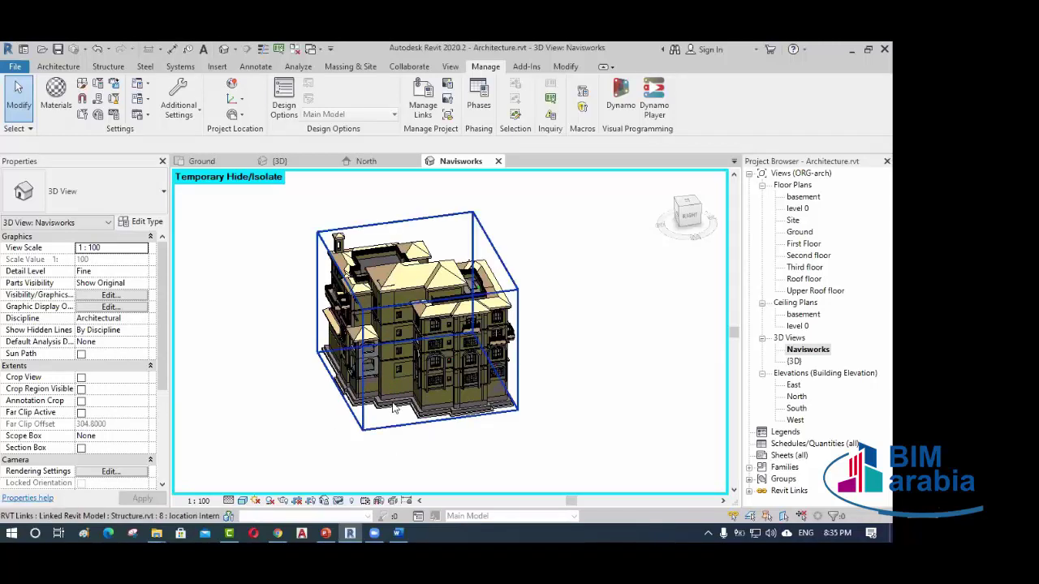
# - Apply the hide permanently to the view and turn on Reveal Hidden Elements
pyautogui.click(338, 500)
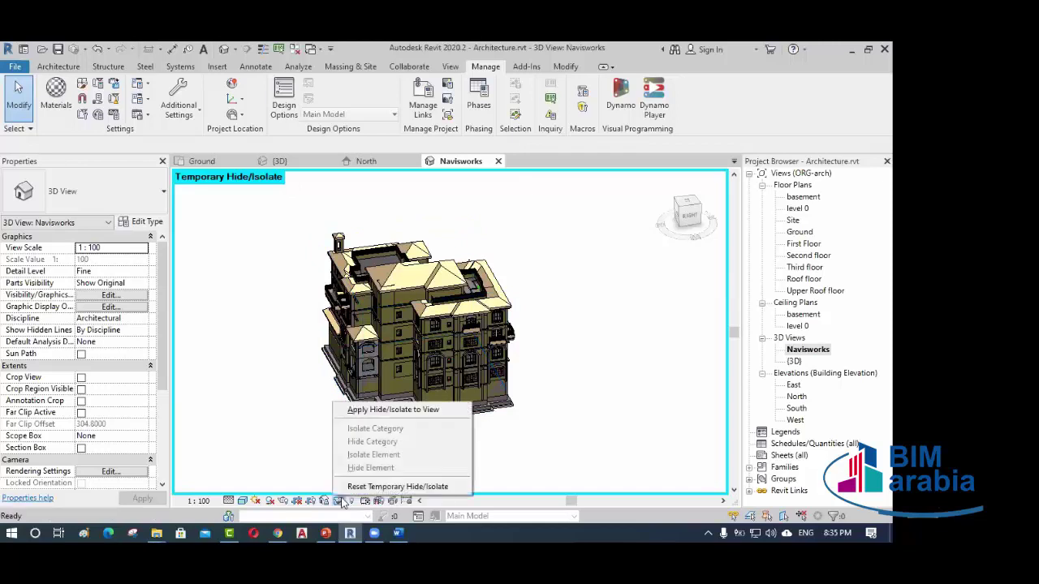
pyautogui.click(370, 410)
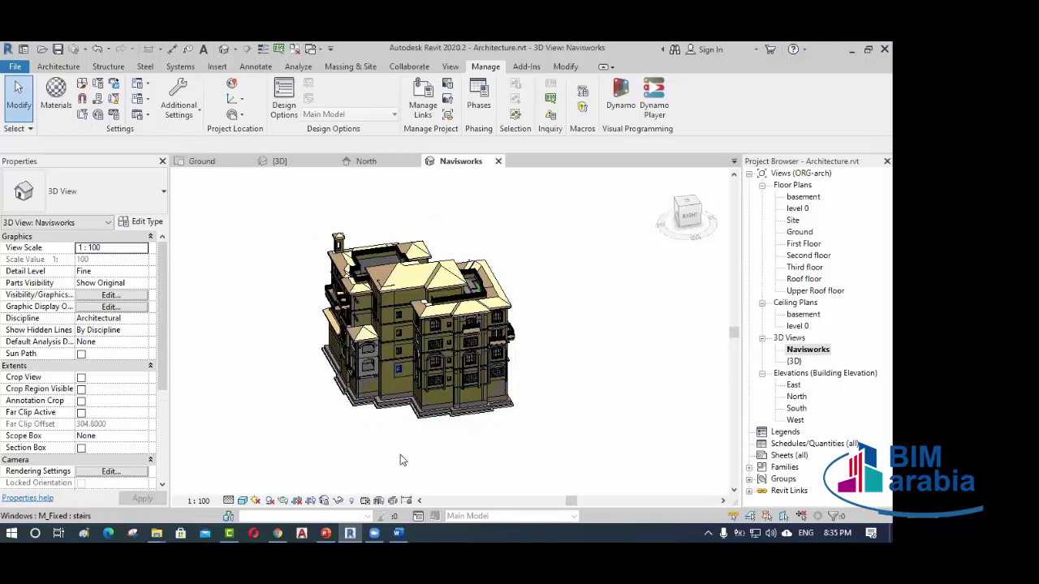
pyautogui.click(353, 501)
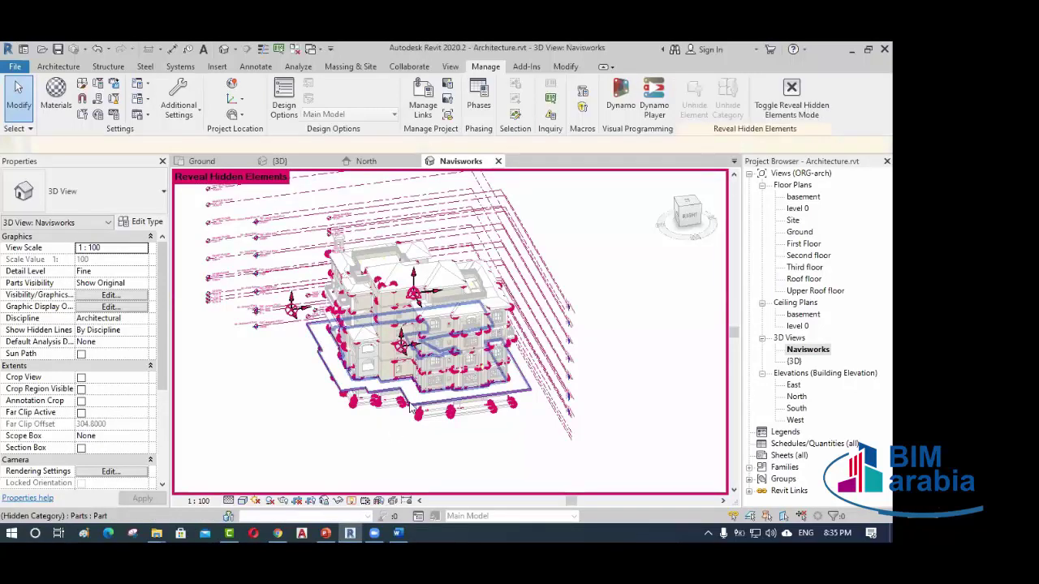
# - Unhide the Parts category from a hidden floor part, then check the linked Structure.rvt model
pyautogui.click(416, 410)
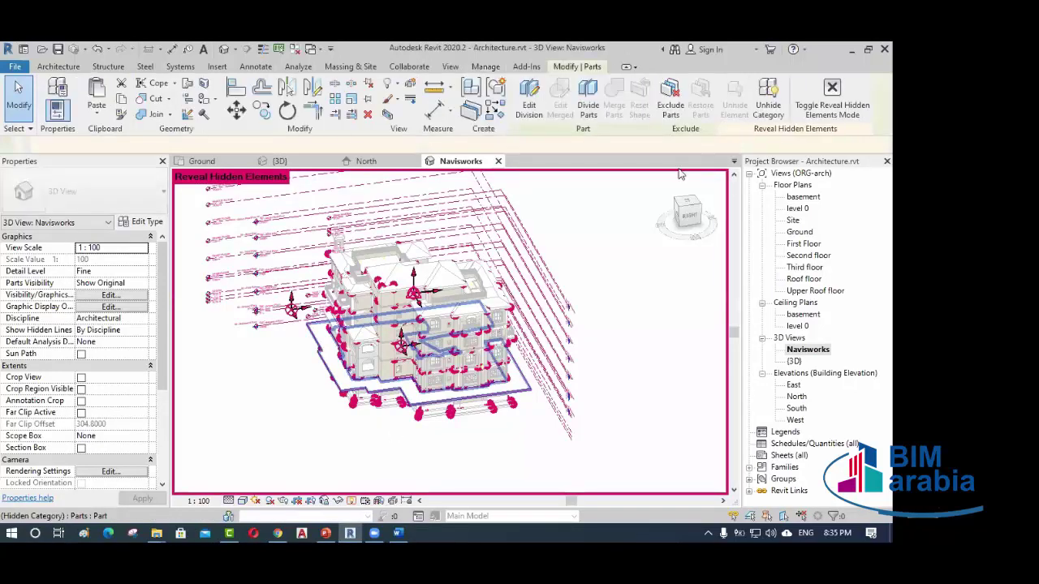
pyautogui.click(769, 99)
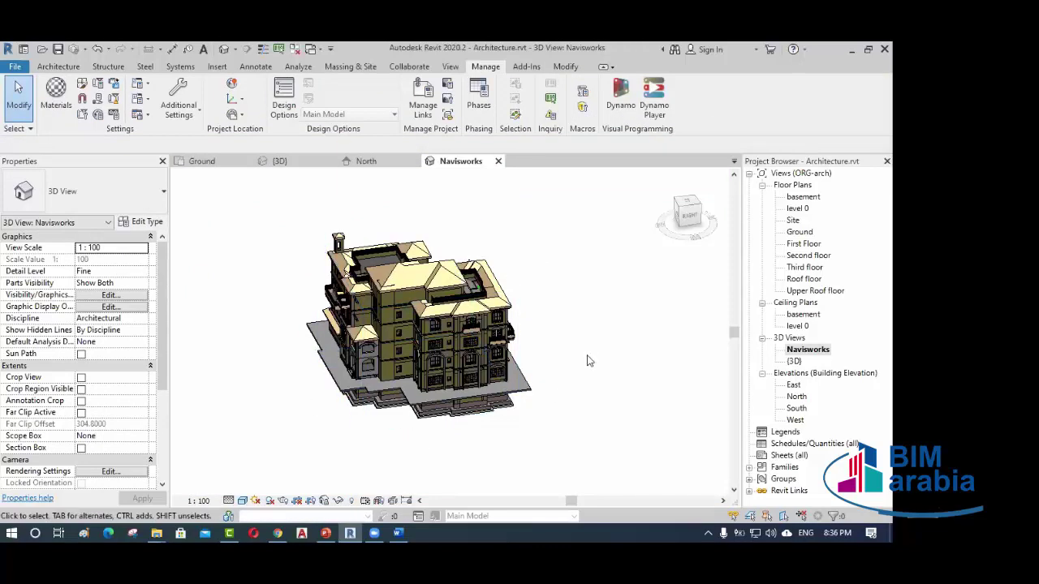
pyautogui.click(428, 418)
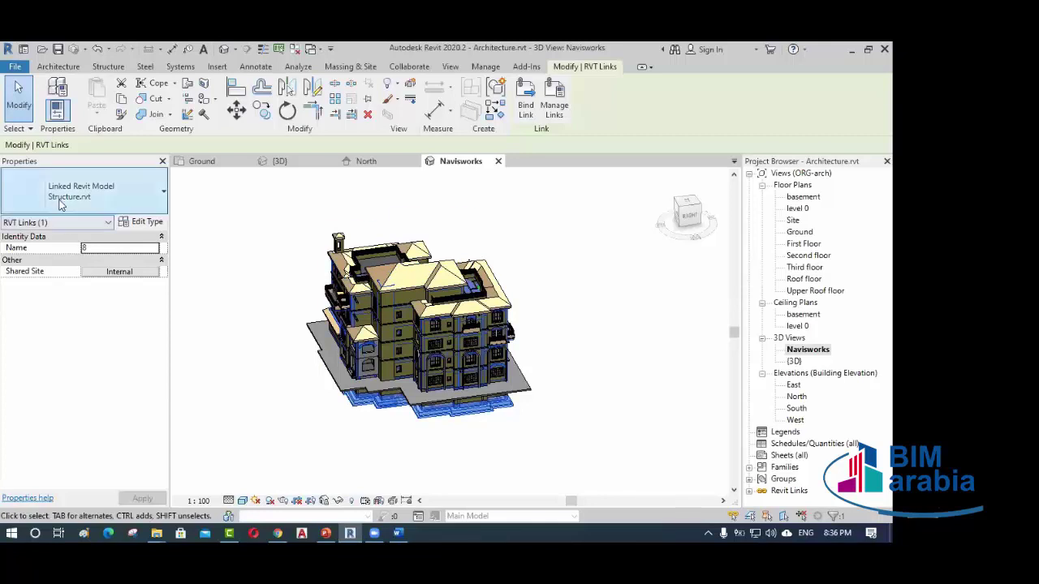
pyautogui.click(269, 327)
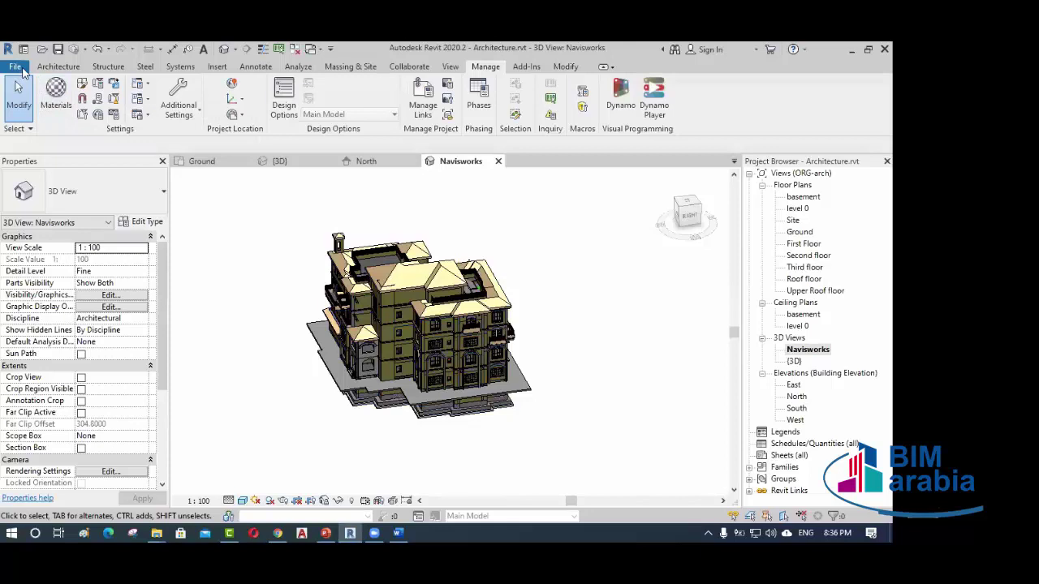
# - Launch the Navisworks 2020 exporter from Add-Ins > External Tools
pyautogui.click(526, 68)
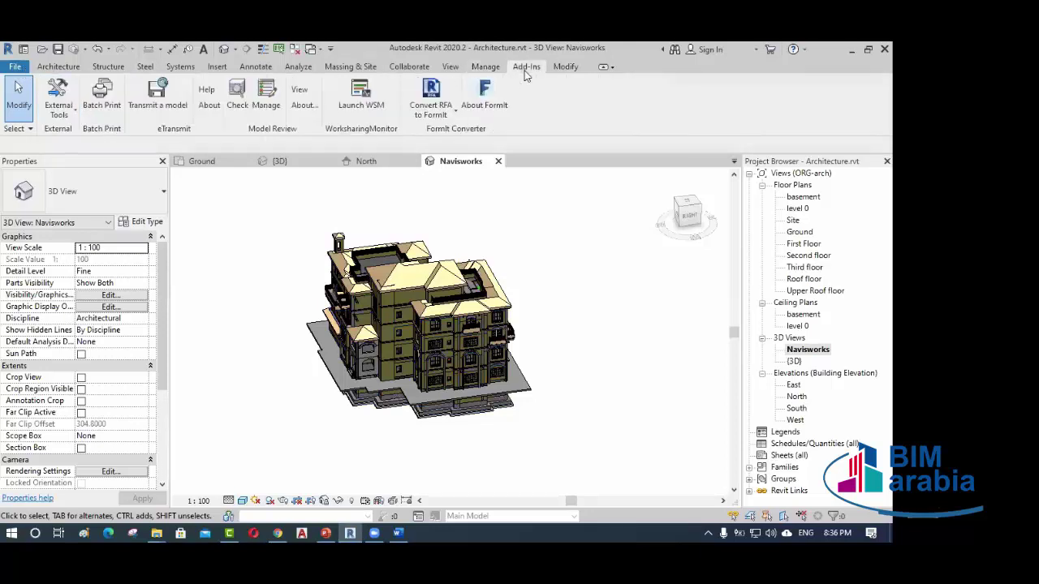
pyautogui.click(62, 112)
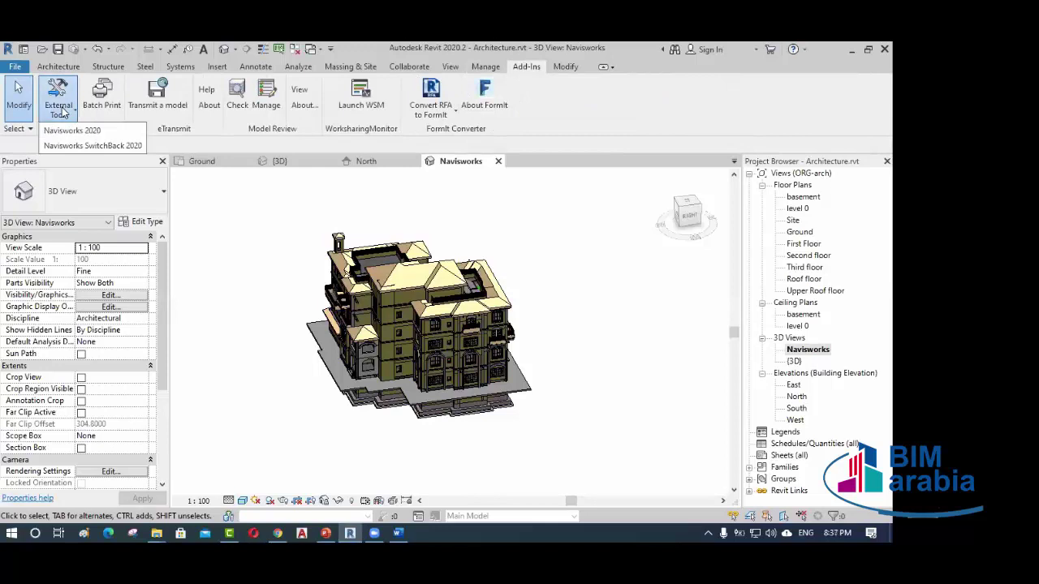
pyautogui.click(108, 133)
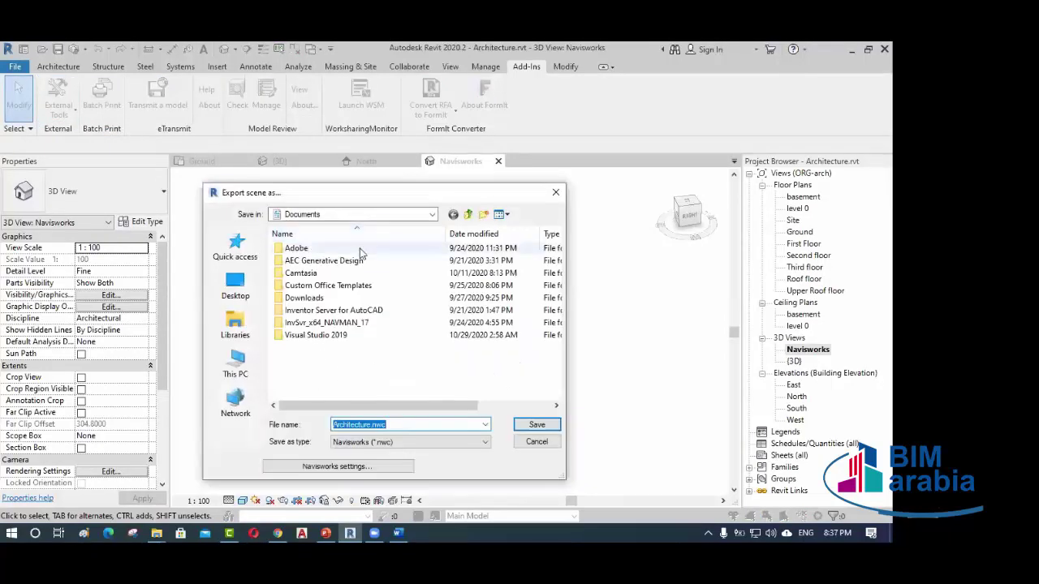
# - Open Navisworks settings from the export dialog, closing and reopening the unresponsive options window
pyautogui.moveTo(379, 195); pyautogui.dragTo(406, 127)
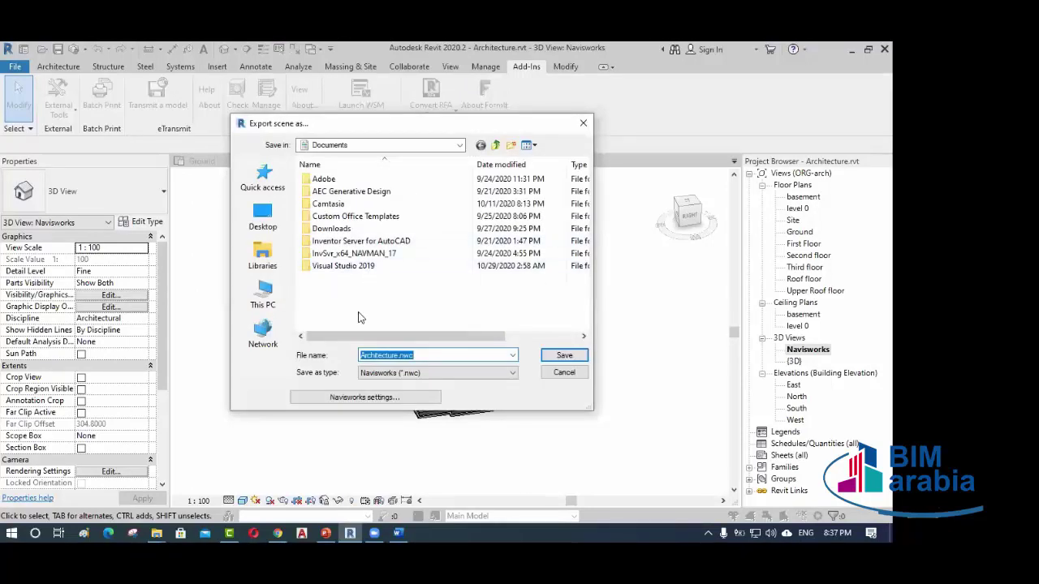
pyautogui.click(373, 399)
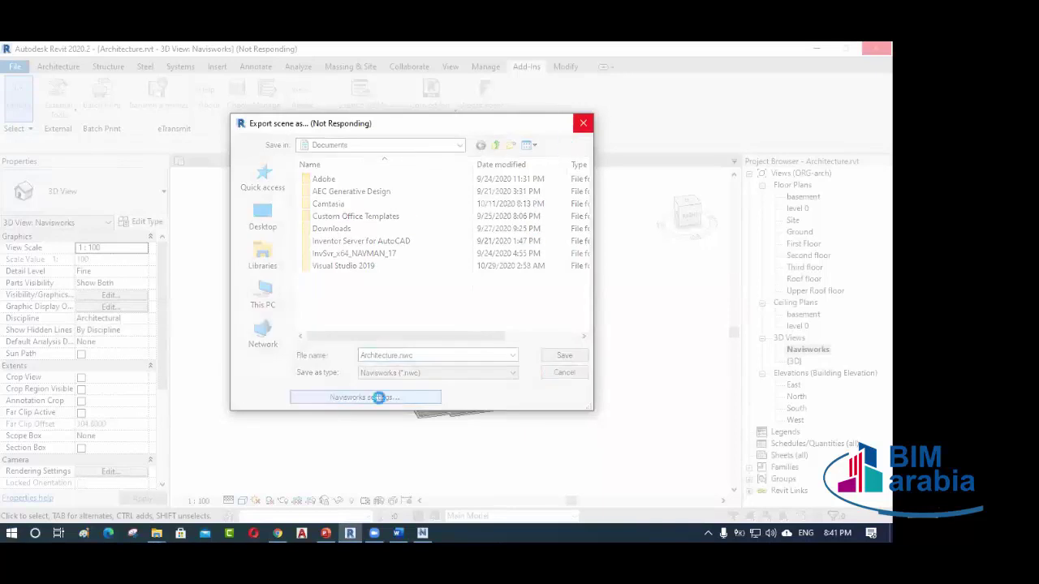
pyautogui.moveTo(423, 529)
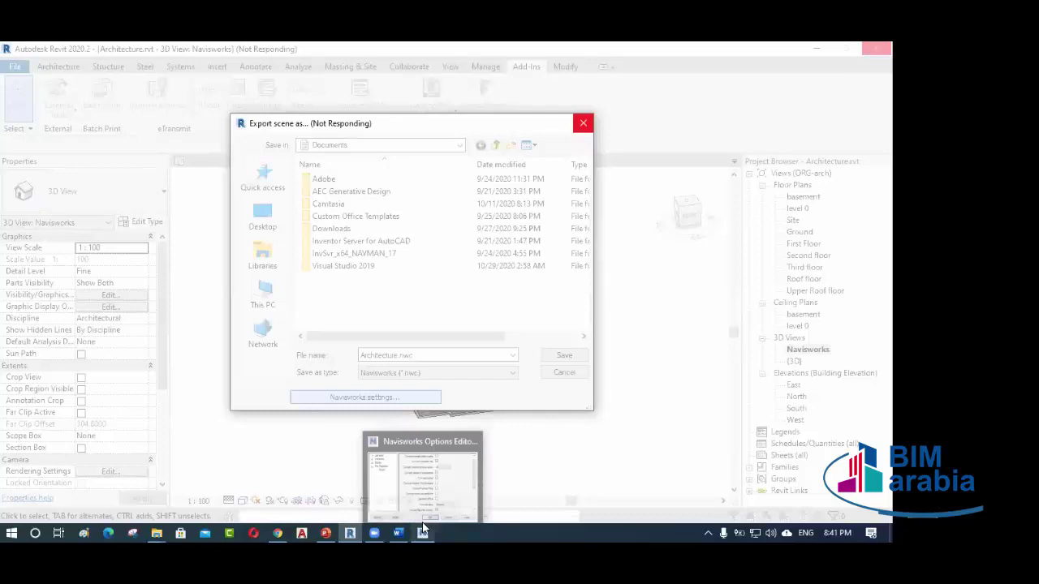
pyautogui.click(474, 440)
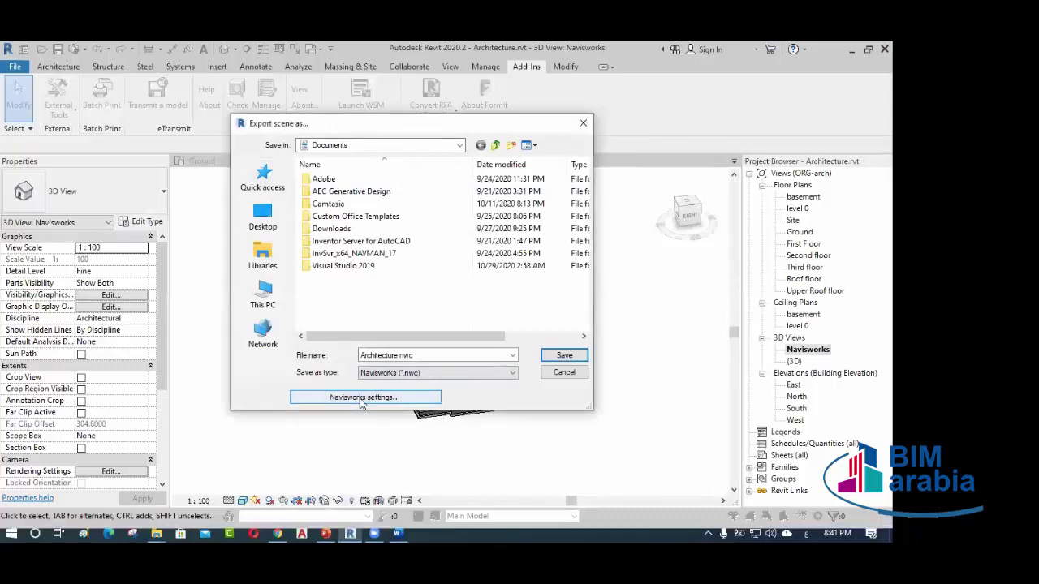
pyautogui.click(361, 398)
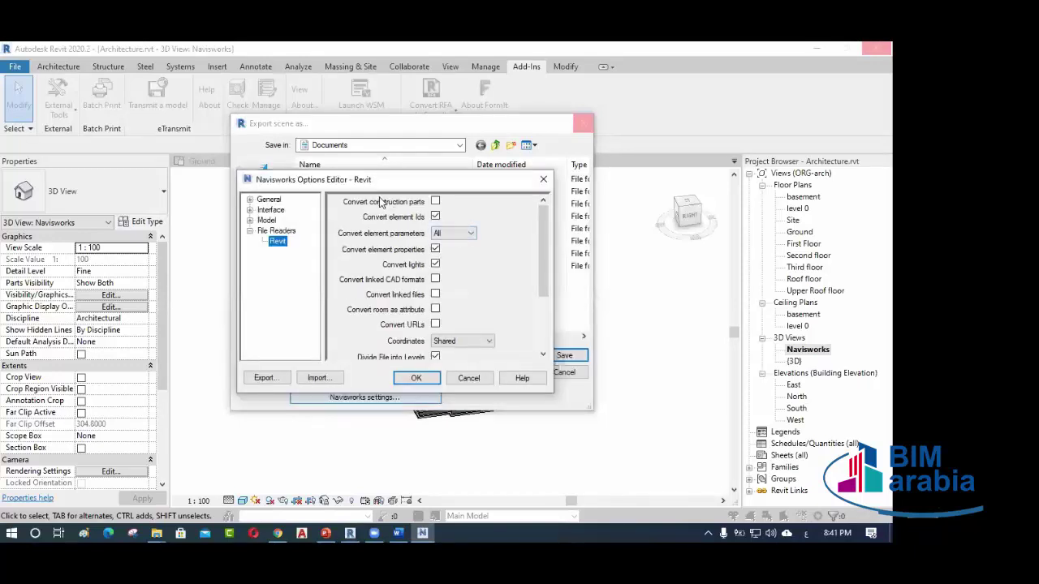
# - Uncheck Convert lights and keep Convert element parameters set to All
pyautogui.click(436, 215)
pyautogui.click(449, 235)
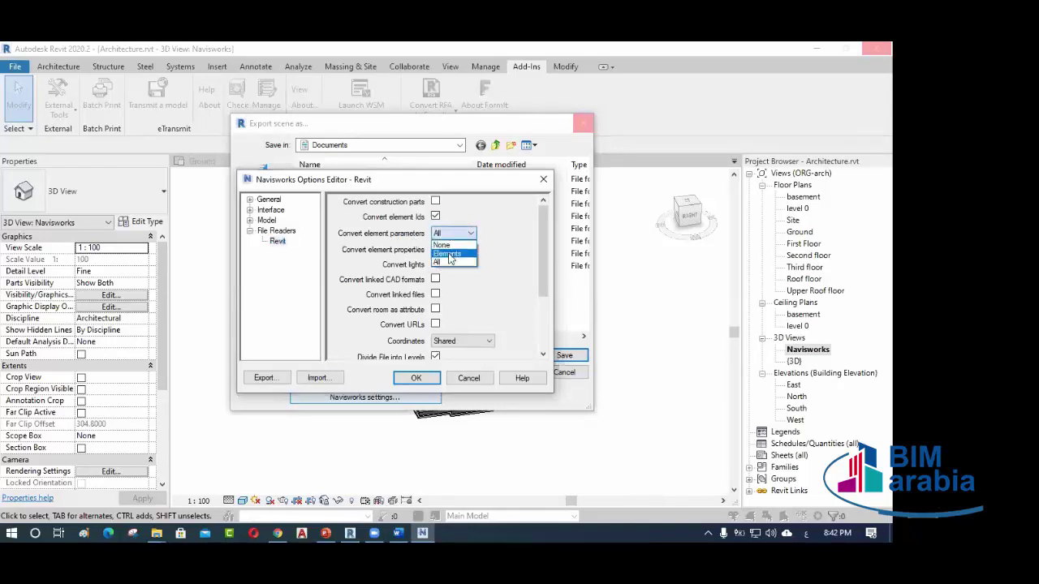
pyautogui.click(445, 263)
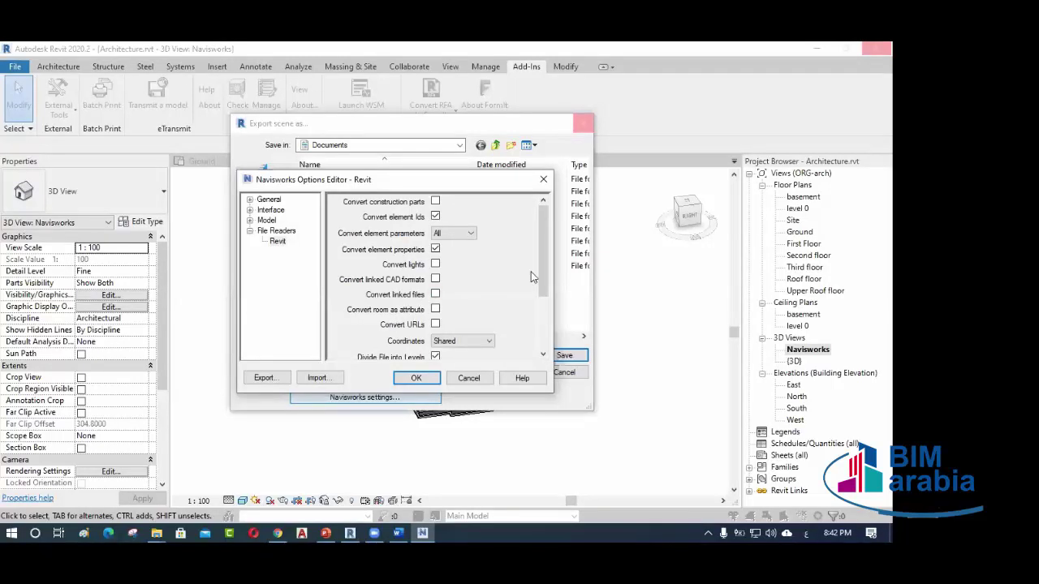
pyautogui.moveTo(545, 260); pyautogui.dragTo(537, 279)
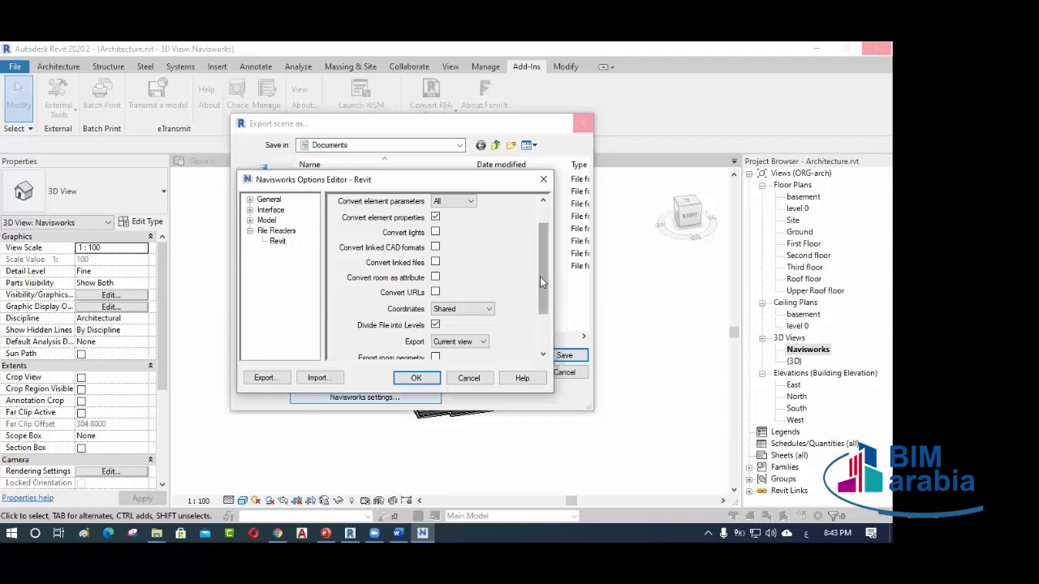
pyautogui.scroll(-1, 543, 282)
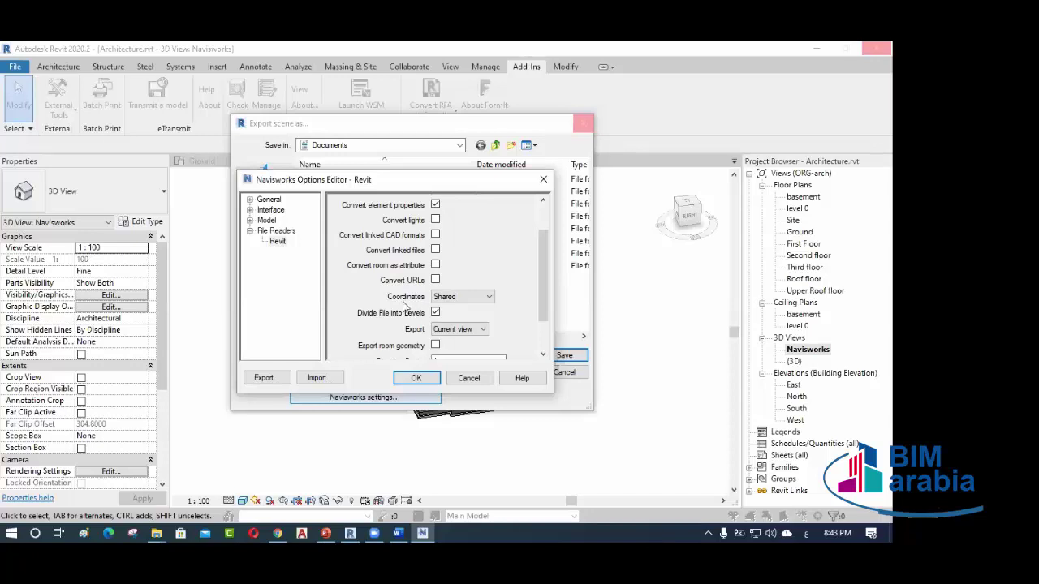
pyautogui.click(448, 298)
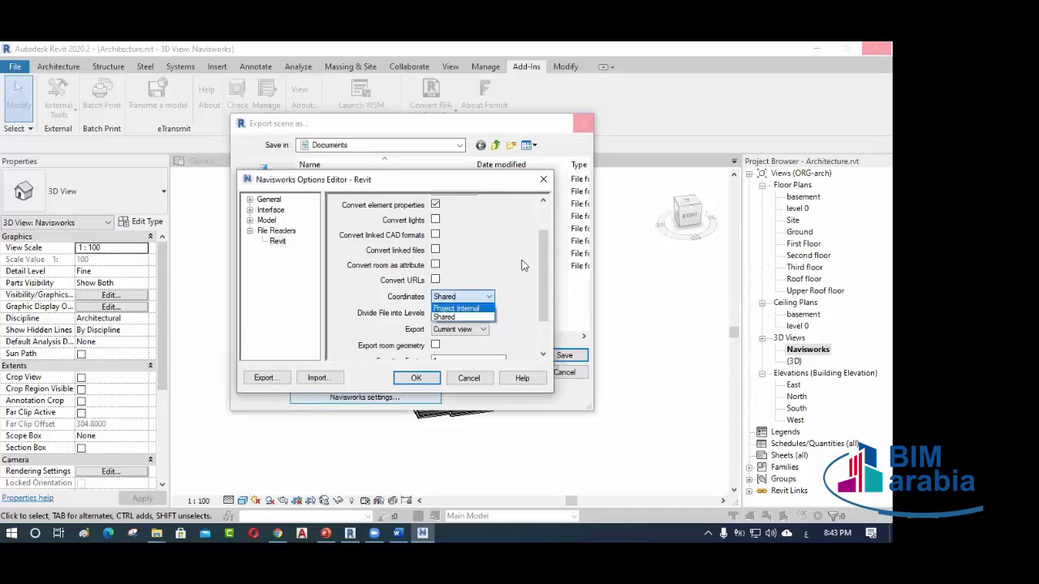
pyautogui.click(449, 317)
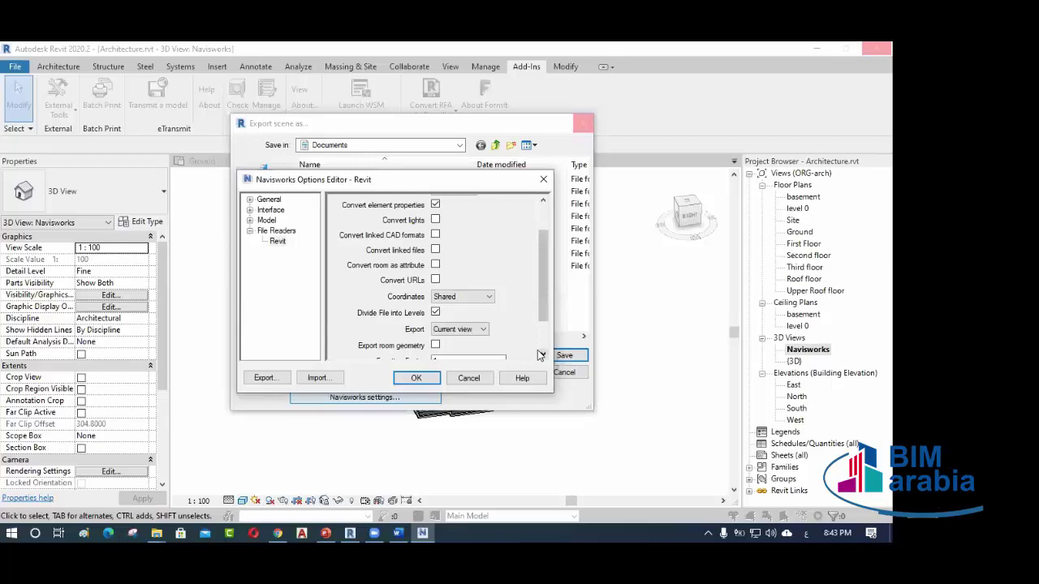
pyautogui.click(475, 298)
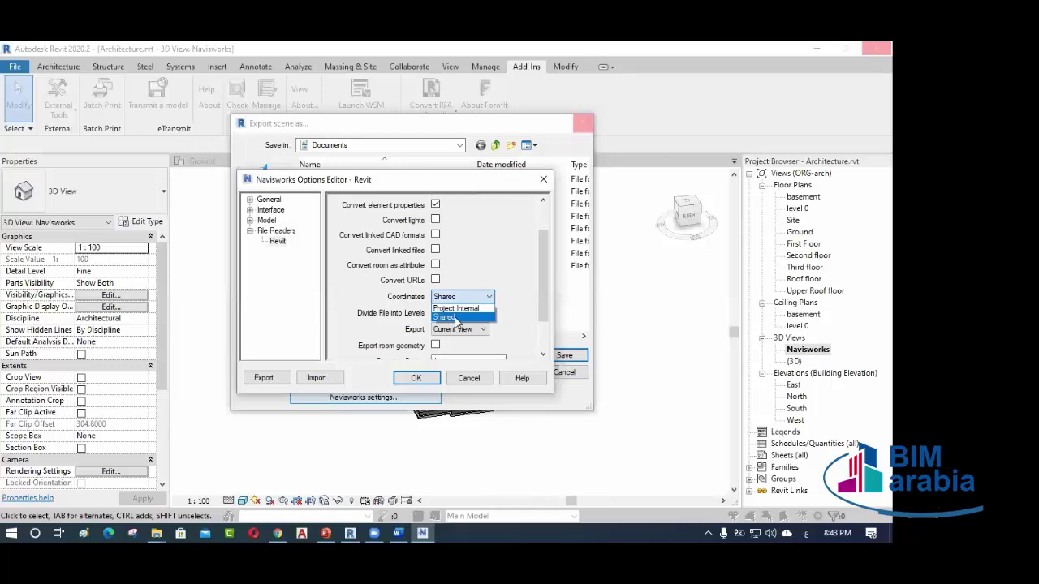
pyautogui.click(456, 318)
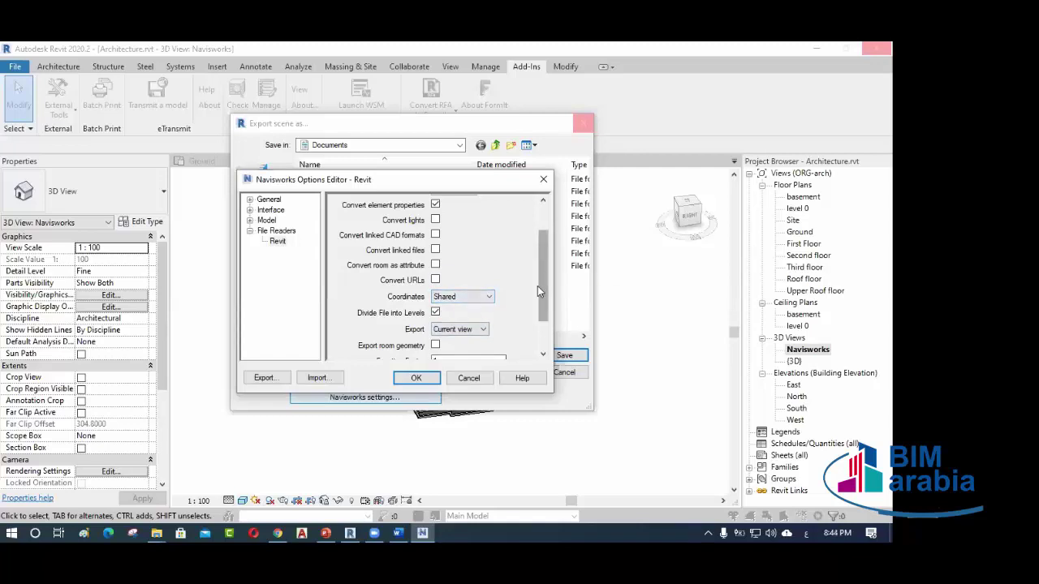
pyautogui.scroll(-1, 541, 285)
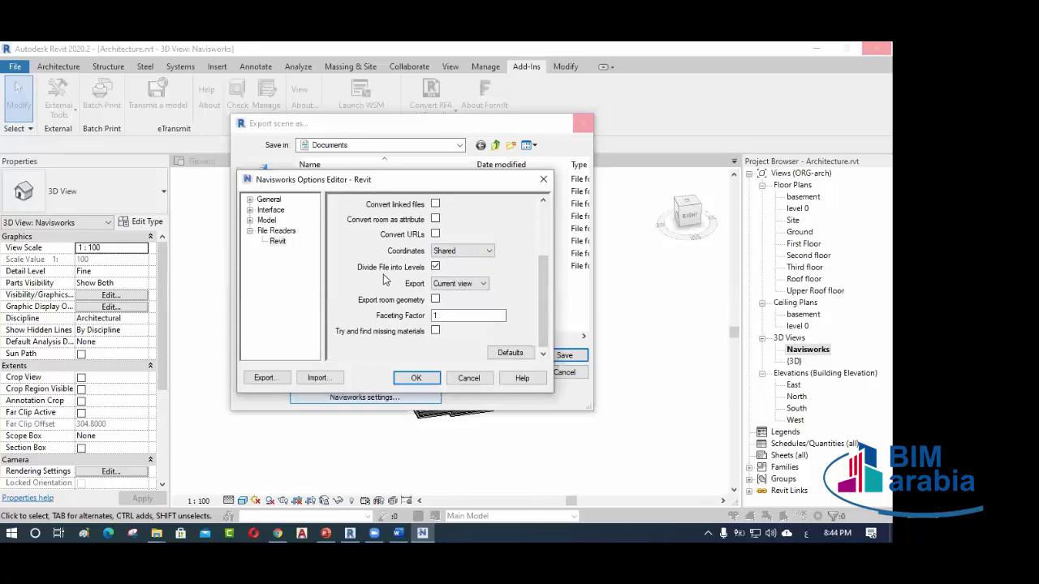
pyautogui.click(435, 269)
pyautogui.click(460, 288)
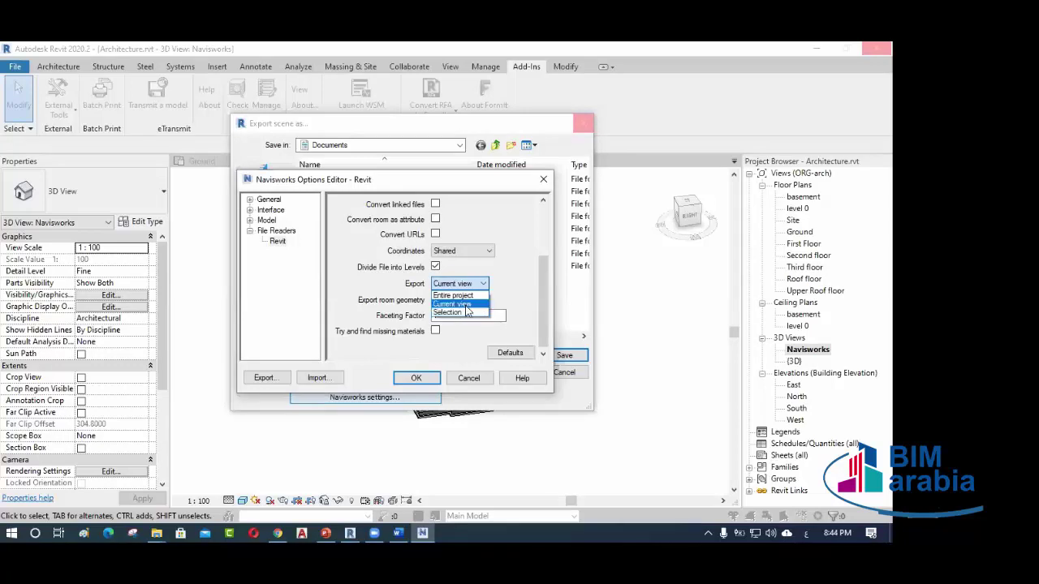
pyautogui.click(467, 304)
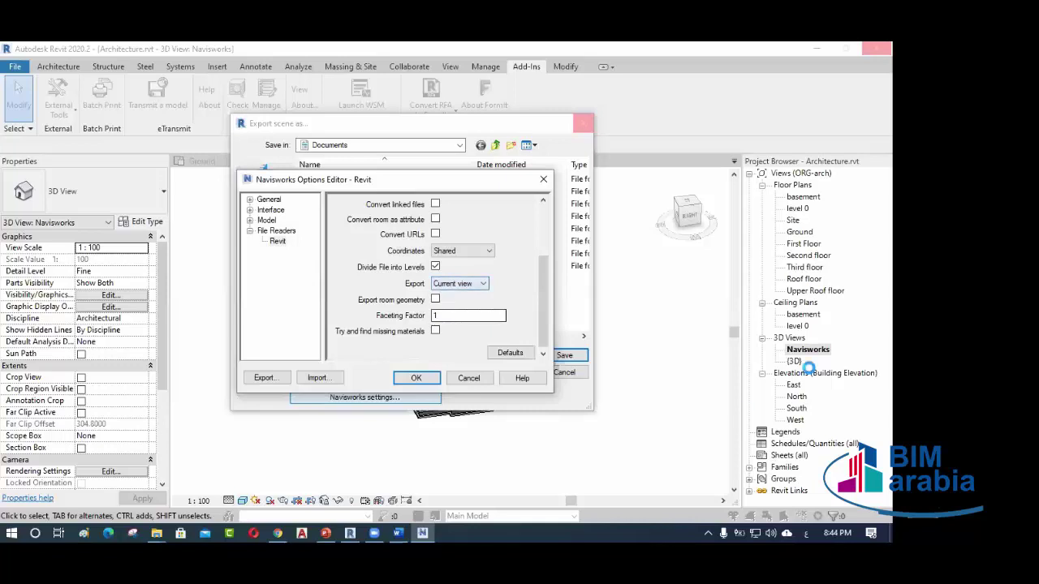
pyautogui.click(479, 285)
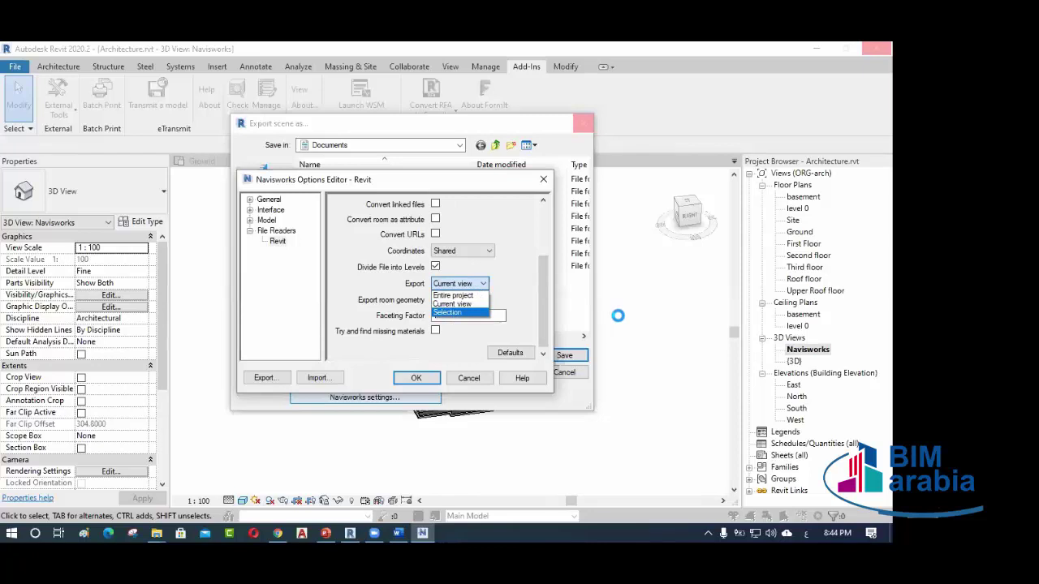
pyautogui.click(466, 306)
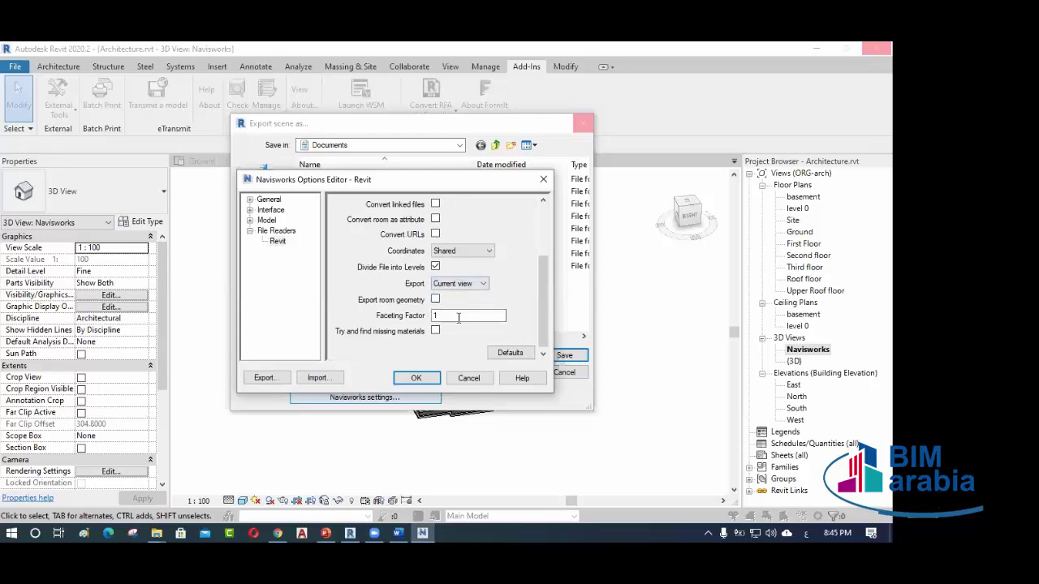
pyautogui.click(450, 314)
pyautogui.doubleClick(435, 315)
pyautogui.click(452, 315)
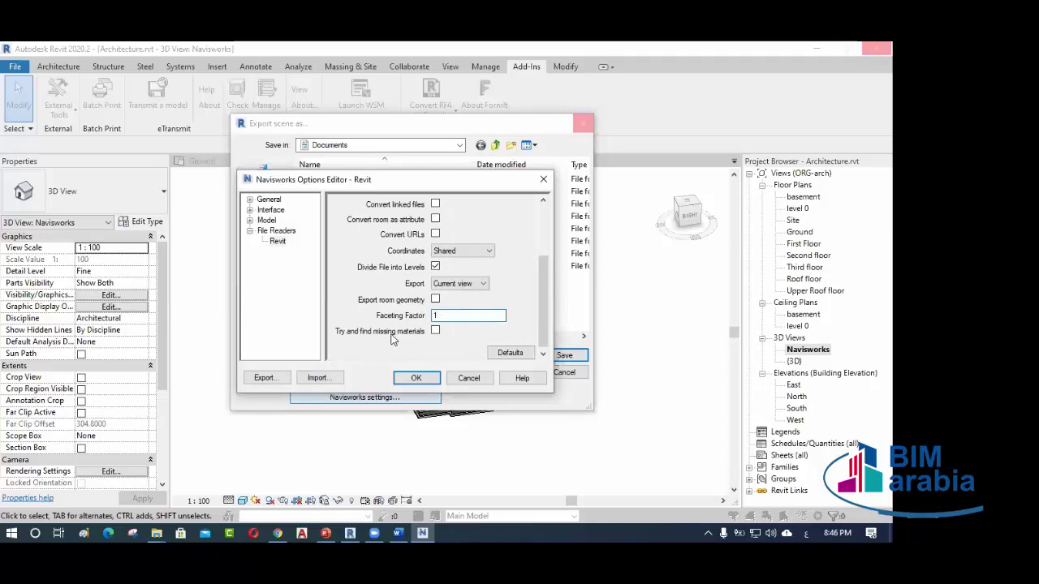
pyautogui.scroll(2, 517, 284)
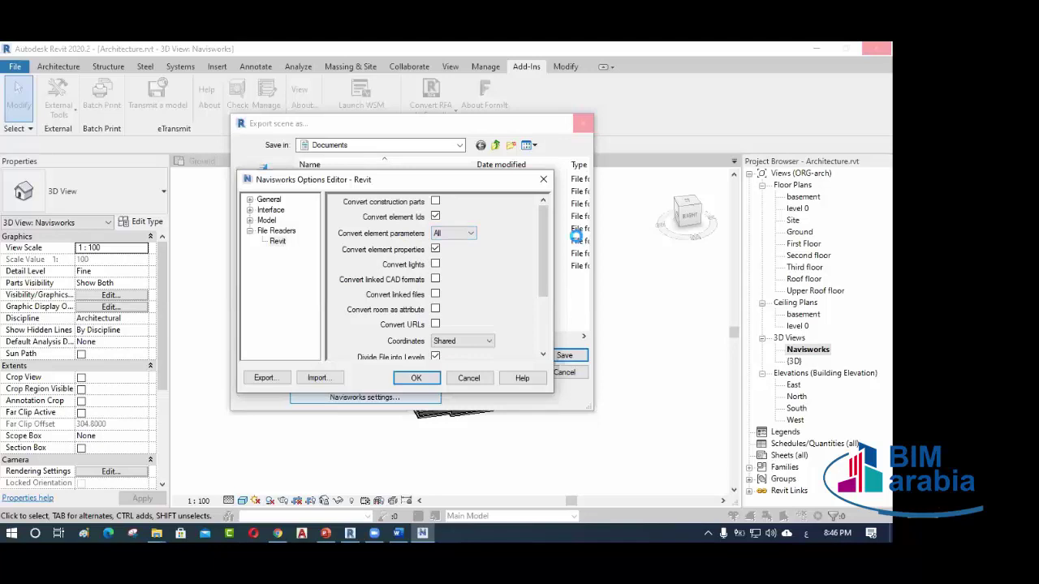
pyautogui.scroll(-5, 539, 257)
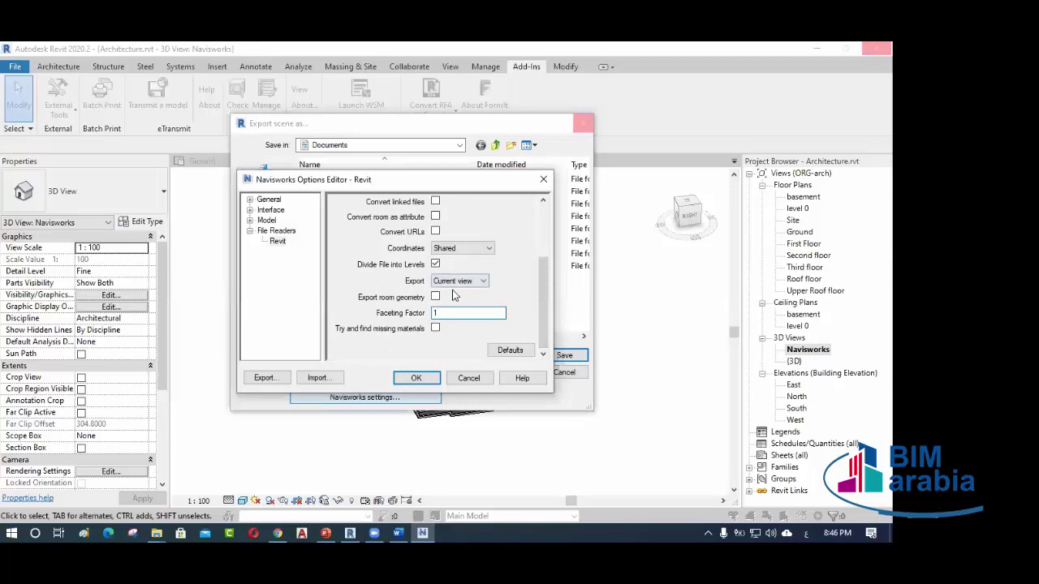
# - Start exporting the options, including the File Readers and Revit groups
pyautogui.click(264, 378)
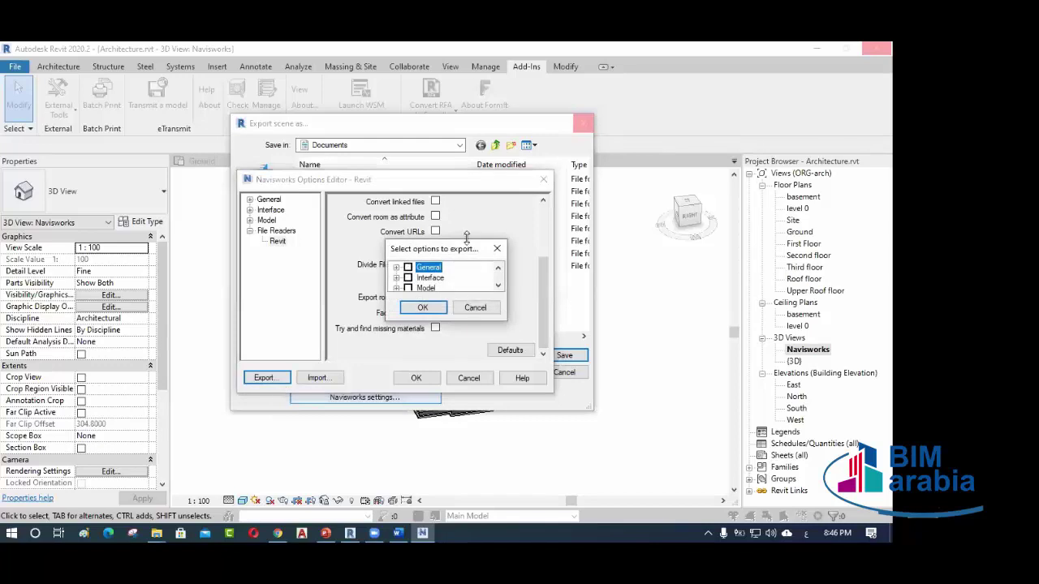
pyautogui.moveTo(466, 237); pyautogui.dragTo(484, 127)
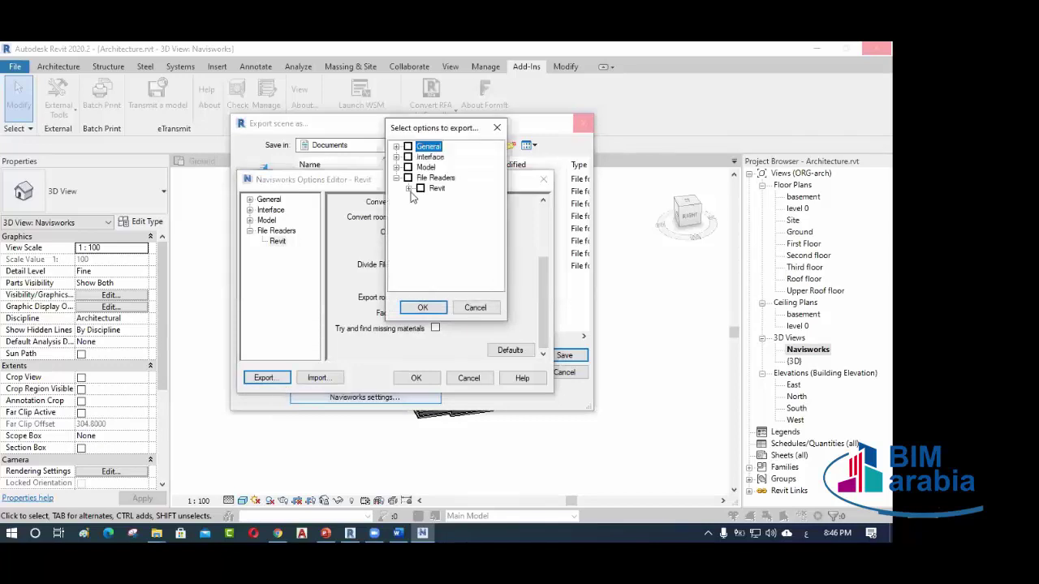
pyautogui.click(409, 178)
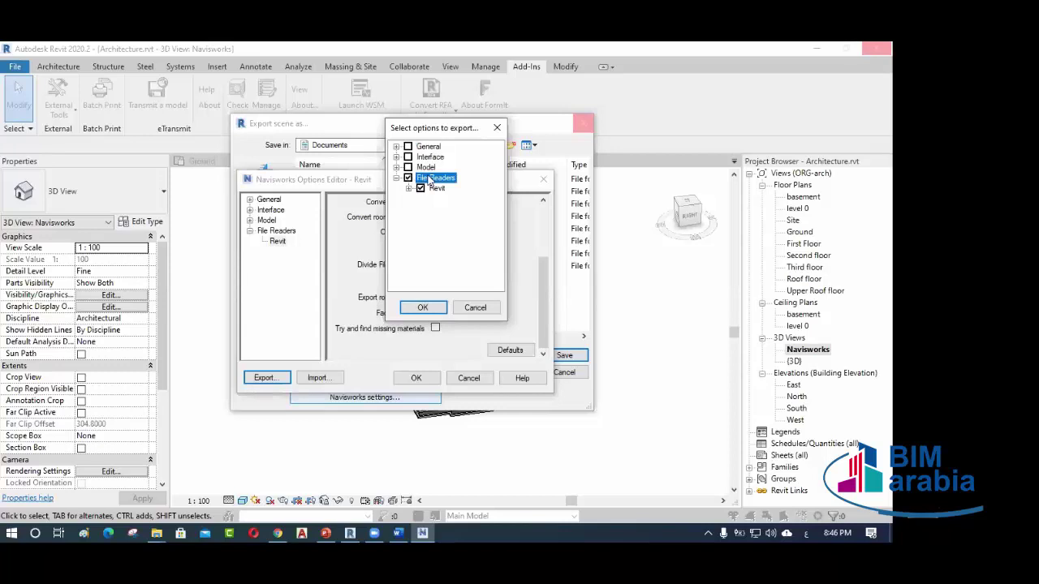
pyautogui.click(422, 310)
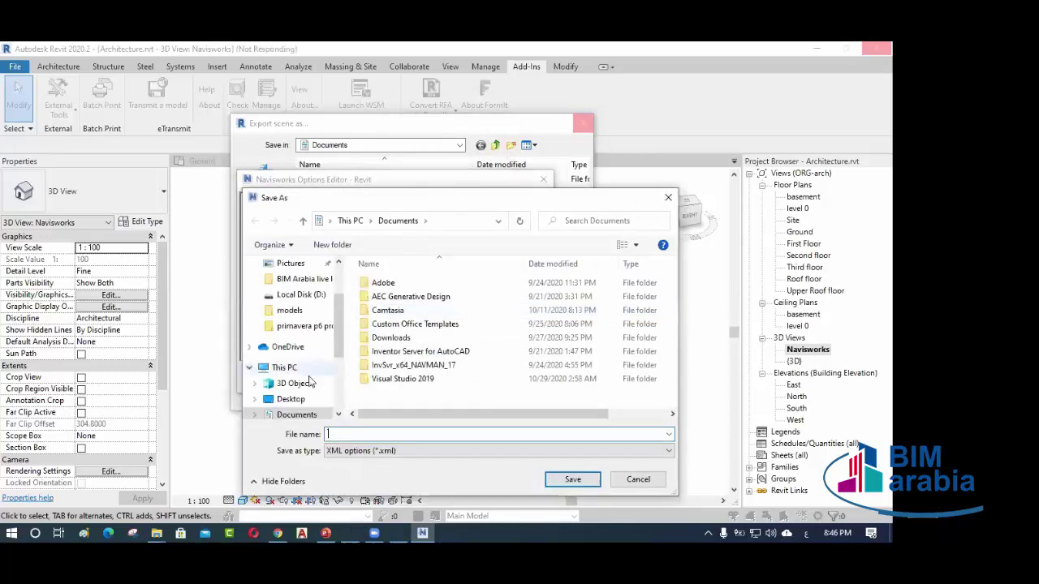
# - Save the options file as 'export setting' in D:\BIM Arabia live lecture 1\villa\01-WIP\Navis
pyautogui.scroll(-3, 433, 357)
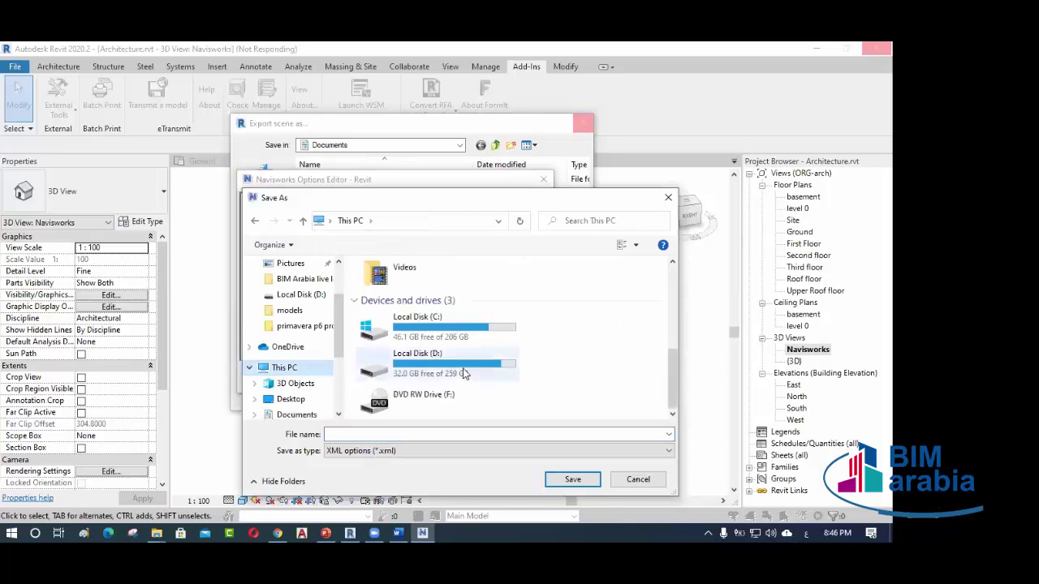
pyautogui.click(432, 367)
pyautogui.doubleClick(433, 366)
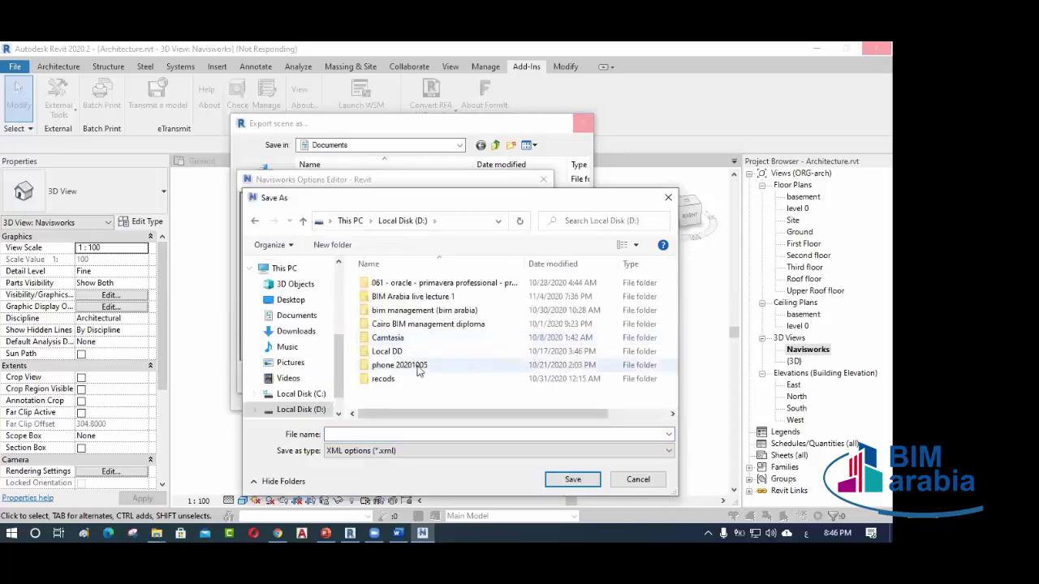
pyautogui.doubleClick(422, 297)
pyautogui.doubleClick(406, 297)
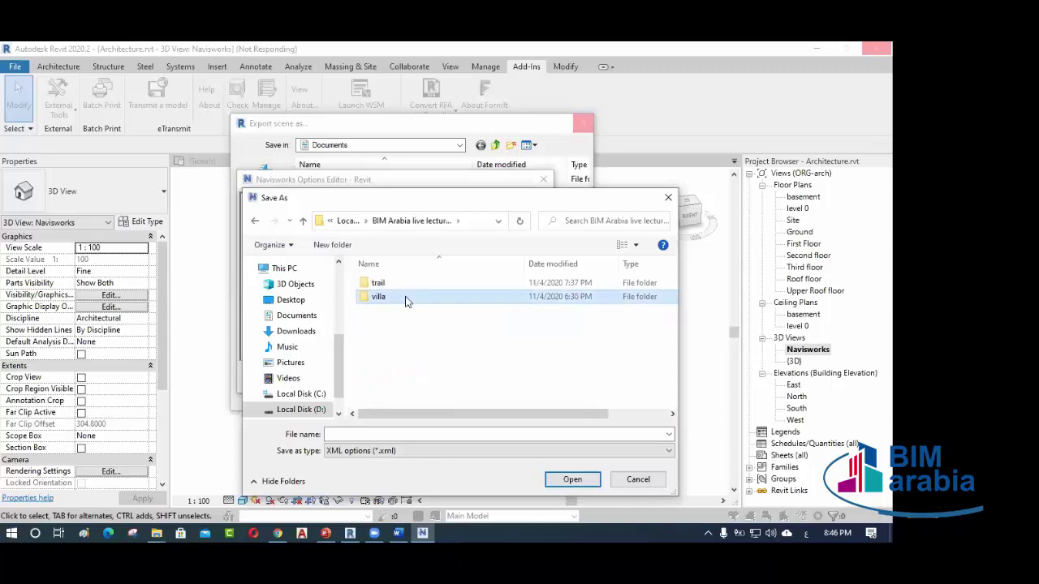
pyautogui.doubleClick(388, 284)
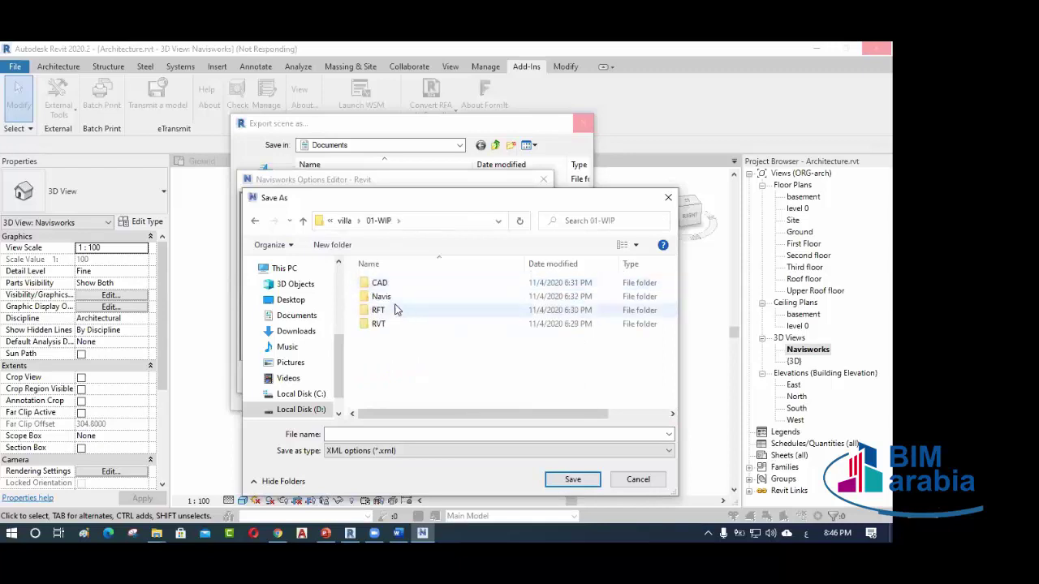
pyautogui.doubleClick(393, 297)
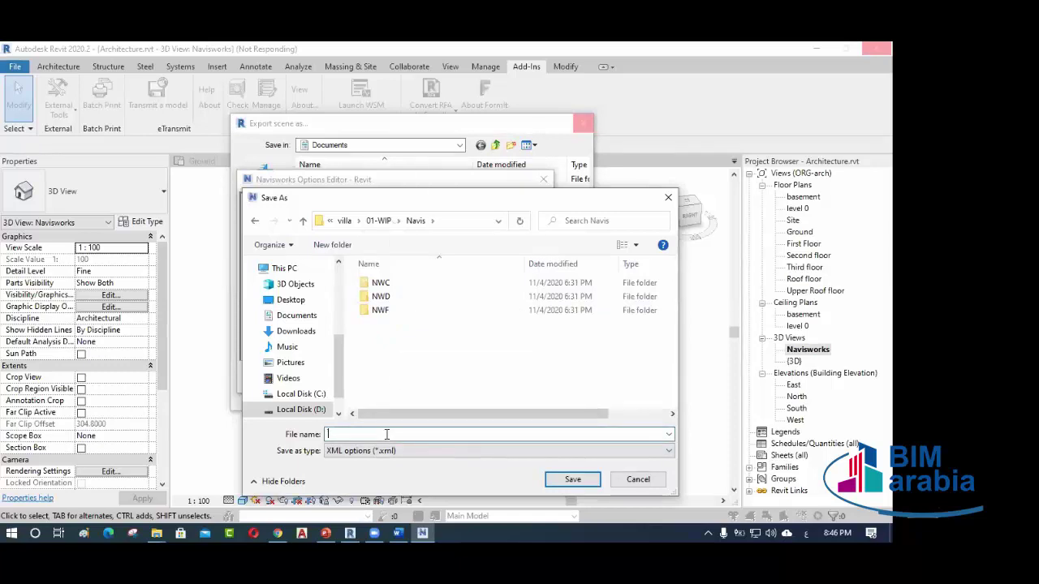
pyautogui.write('ئ')
pyautogui.write('export')
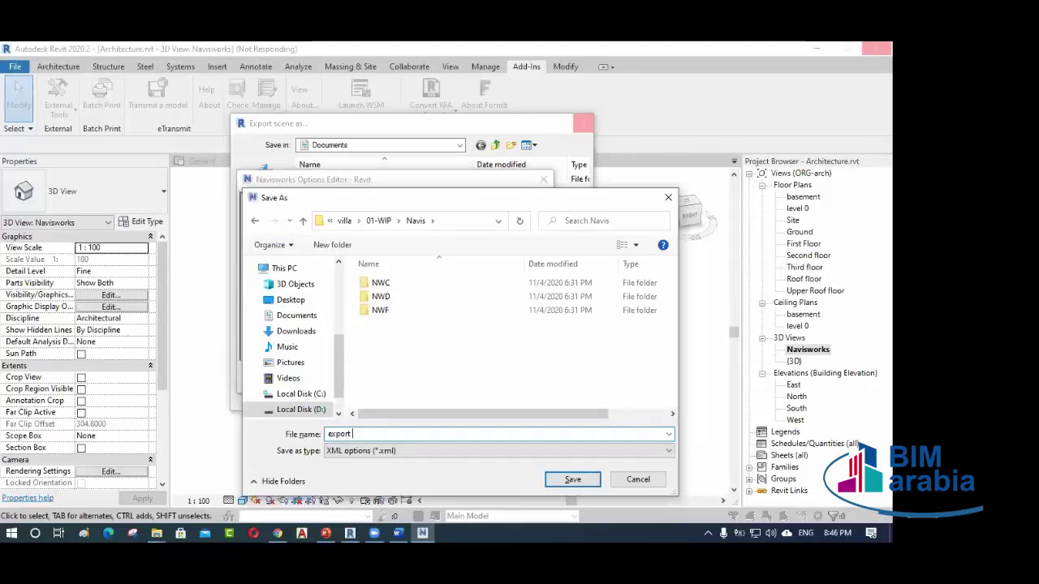
pyautogui.write(' setting')
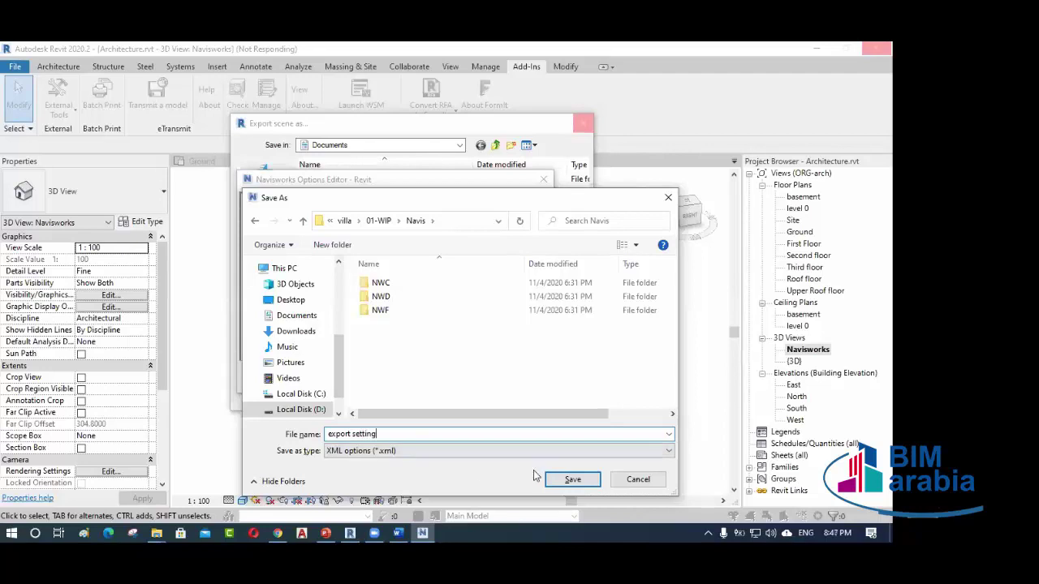
pyautogui.click(572, 479)
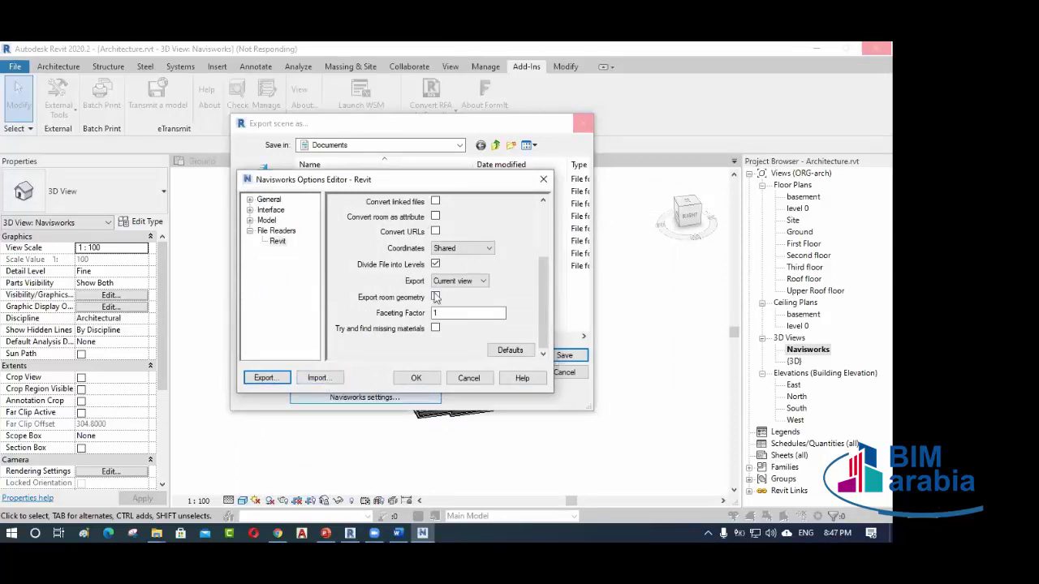
pyautogui.scroll(3, 434, 246)
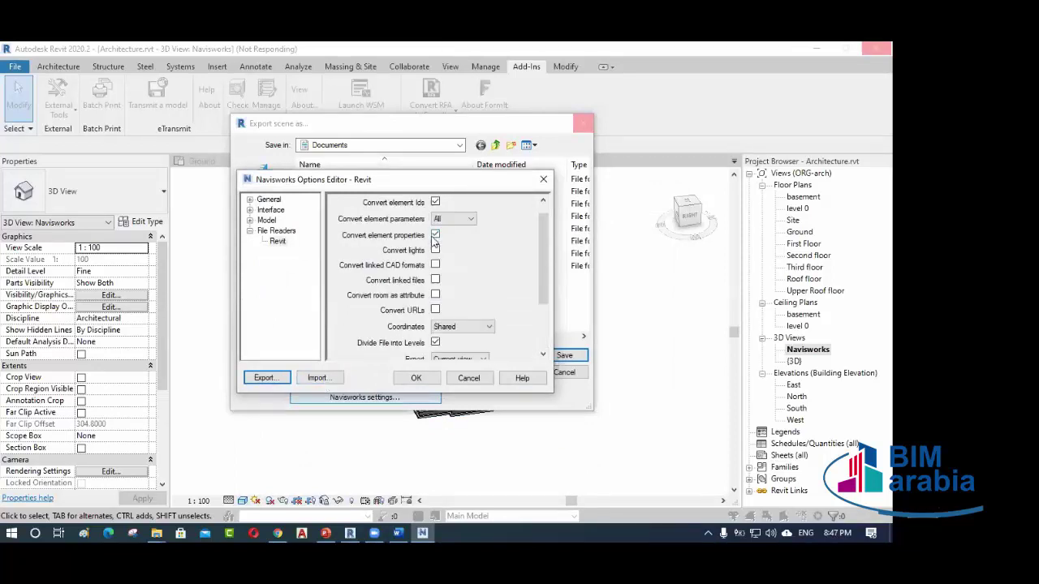
# - Import export setting.xml, accept the options, and switch back to Revit via Start search
pyautogui.click(318, 378)
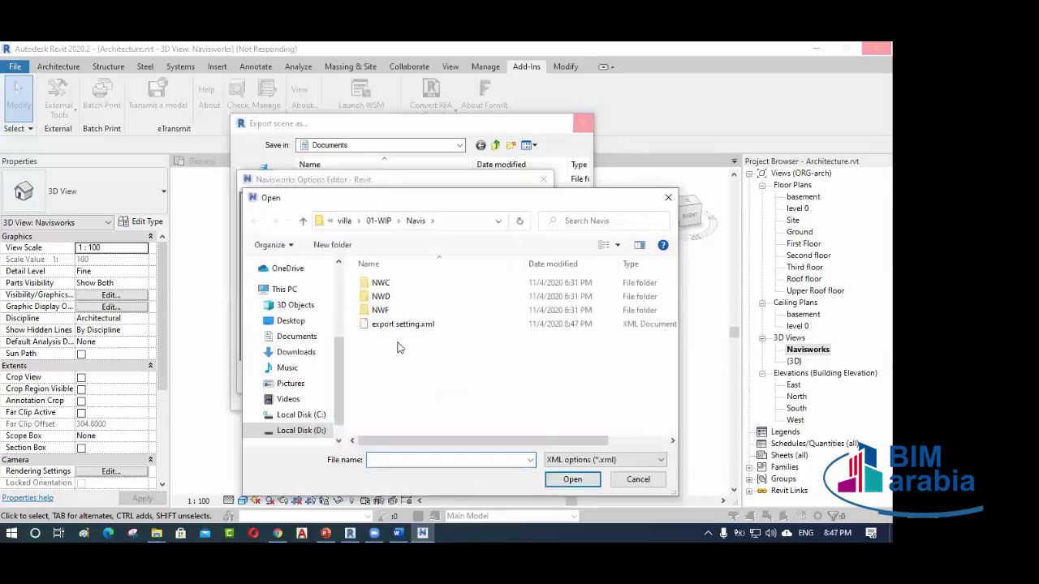
pyautogui.click(404, 325)
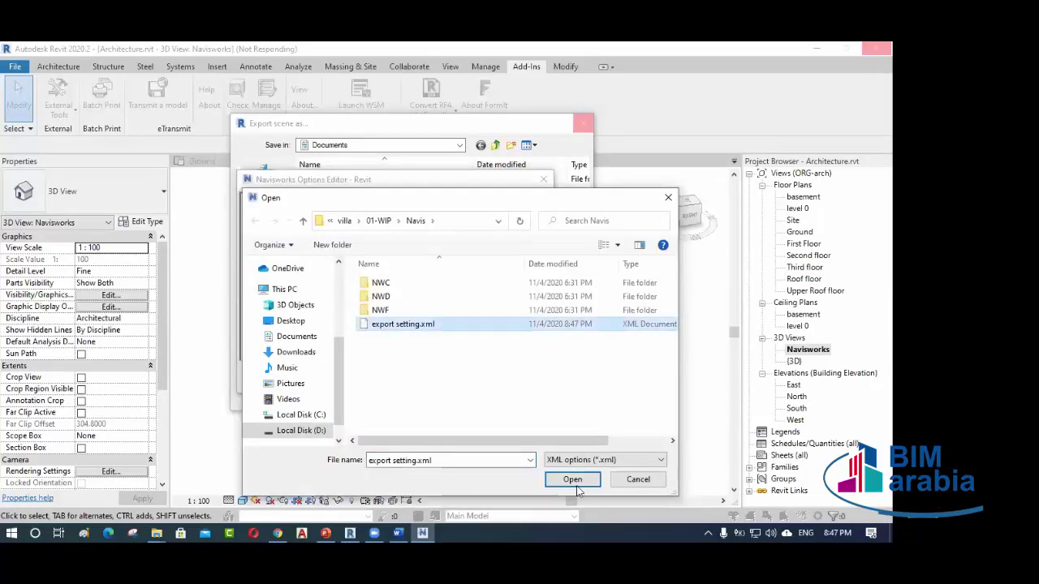
pyautogui.click(573, 481)
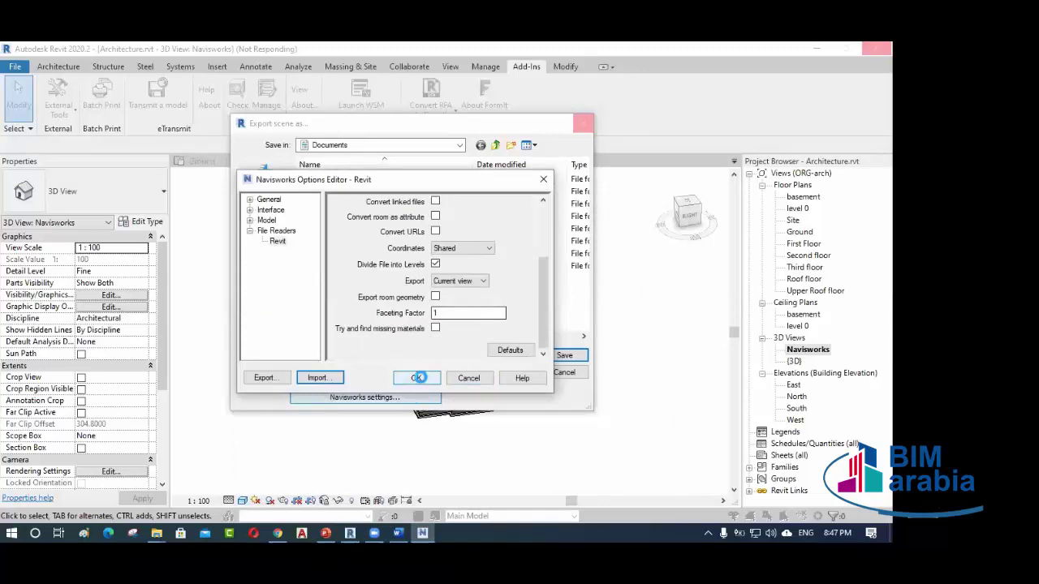
pyautogui.click(416, 377)
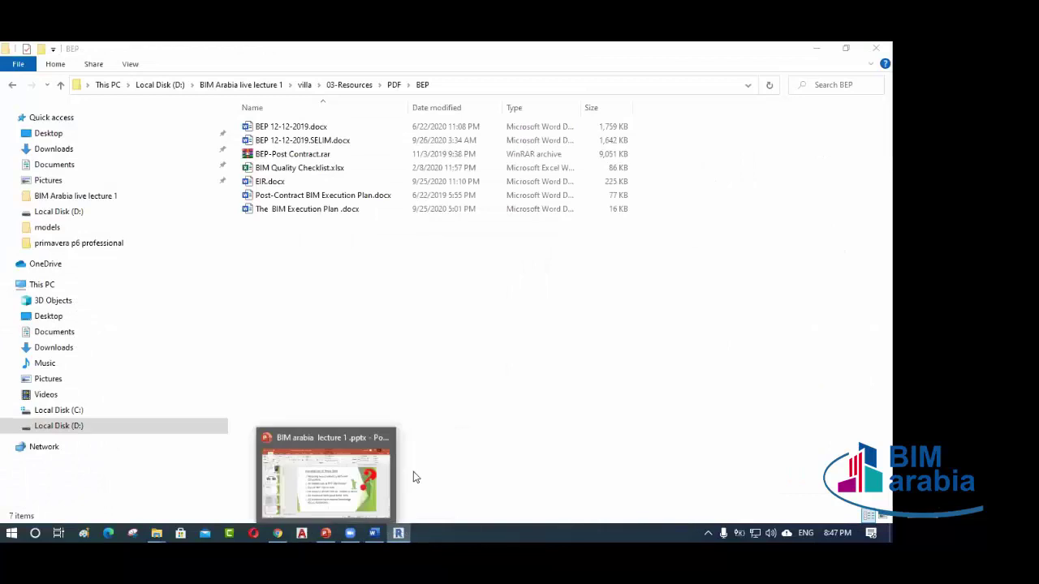
pyautogui.click(429, 456)
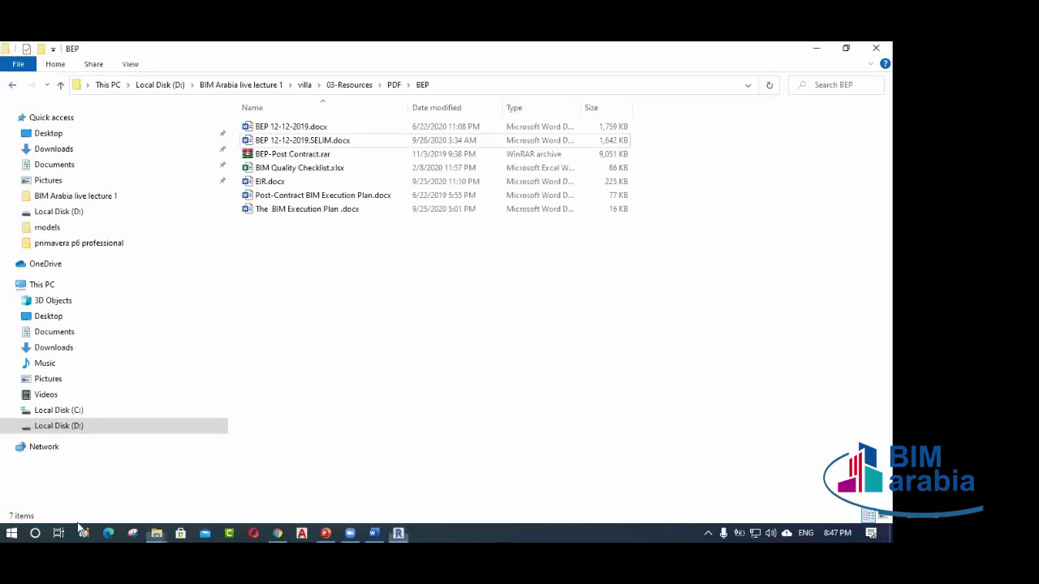
pyautogui.click(11, 532)
pyautogui.write('re.nwc')
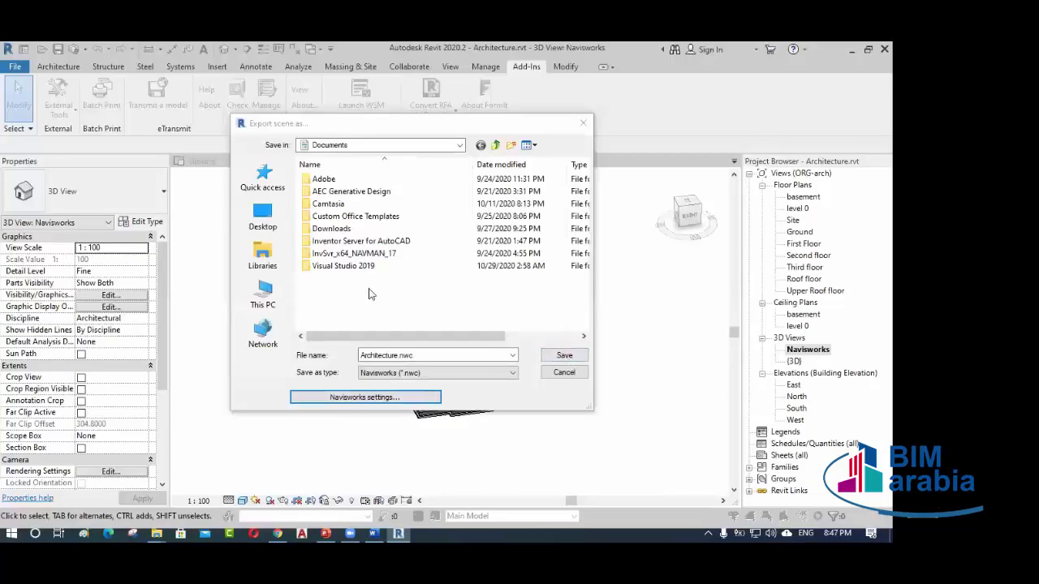
# - In the Export scene as dialog, browse to This PC and open Local Disk (D:)
pyautogui.click(376, 355)
pyautogui.click(376, 354)
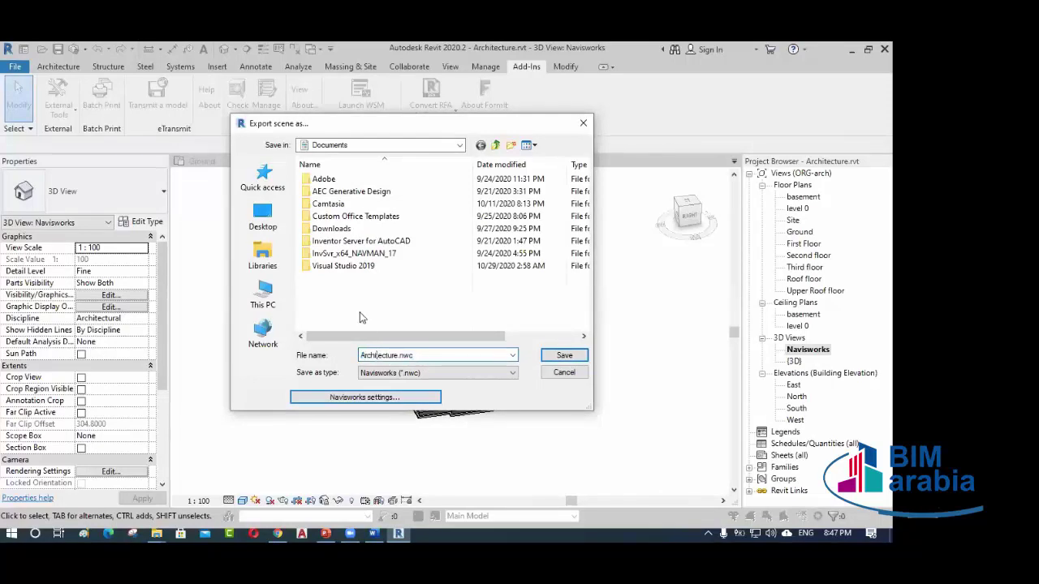
pyautogui.click(262, 297)
pyautogui.scroll(-5, 357, 259)
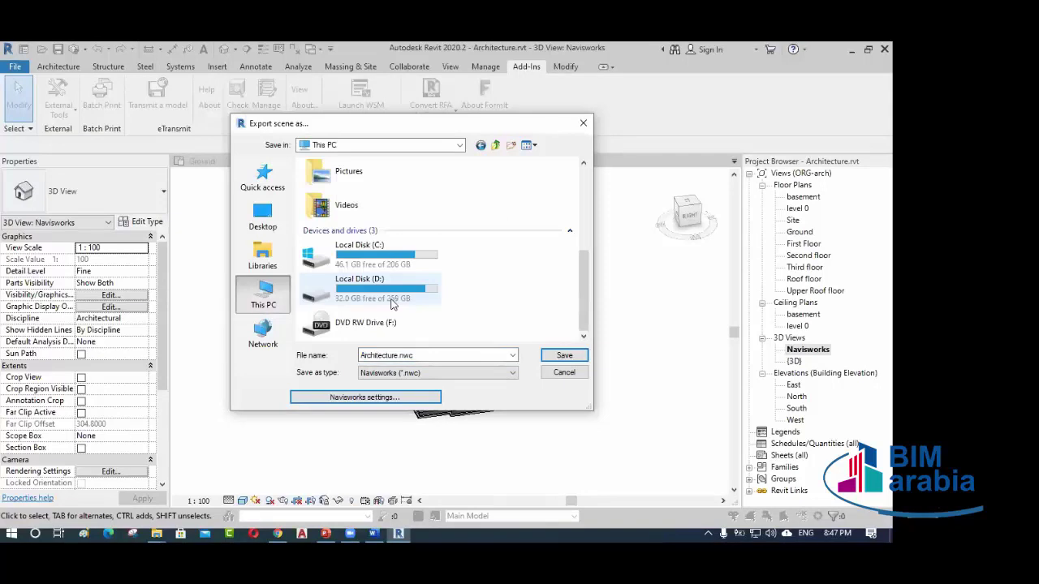
pyautogui.click(382, 287)
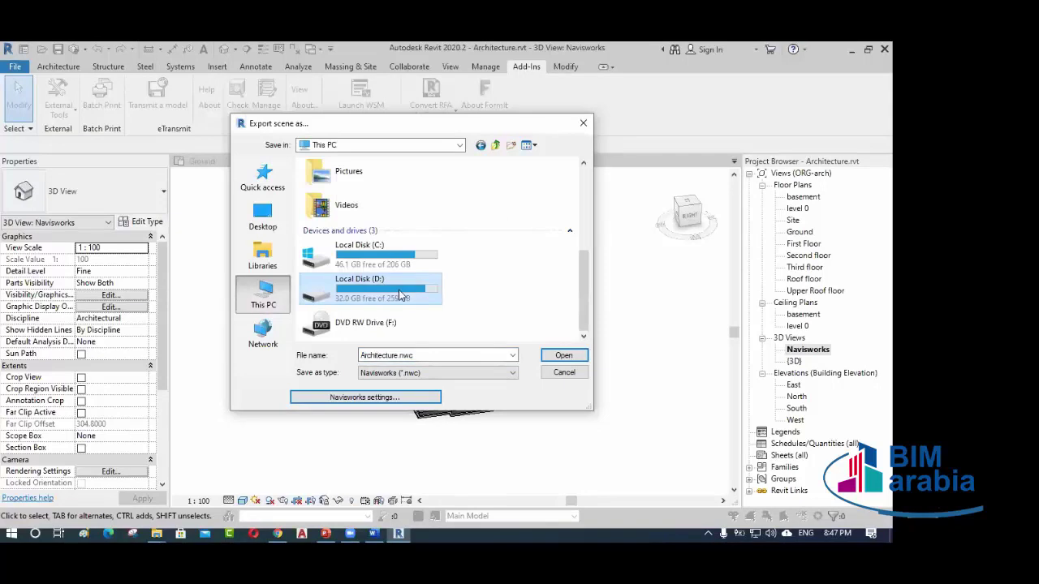
pyautogui.doubleClick(400, 294)
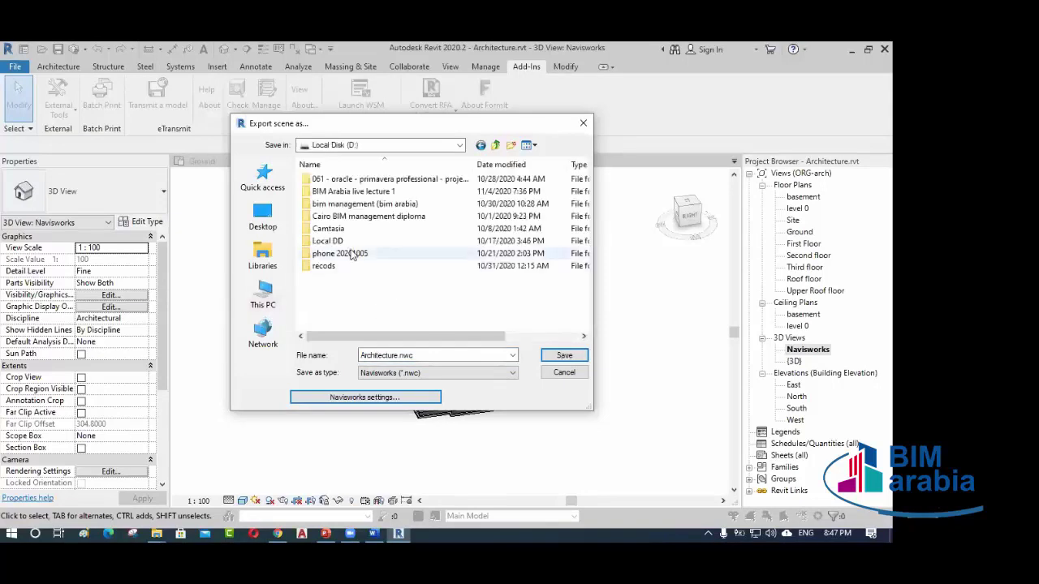
# - Open BIM Arabia live lecture 1\villa\01-WIP\Navis\NWC and save Architecture.nwc there
pyautogui.doubleClick(351, 193)
pyautogui.doubleClick(351, 193)
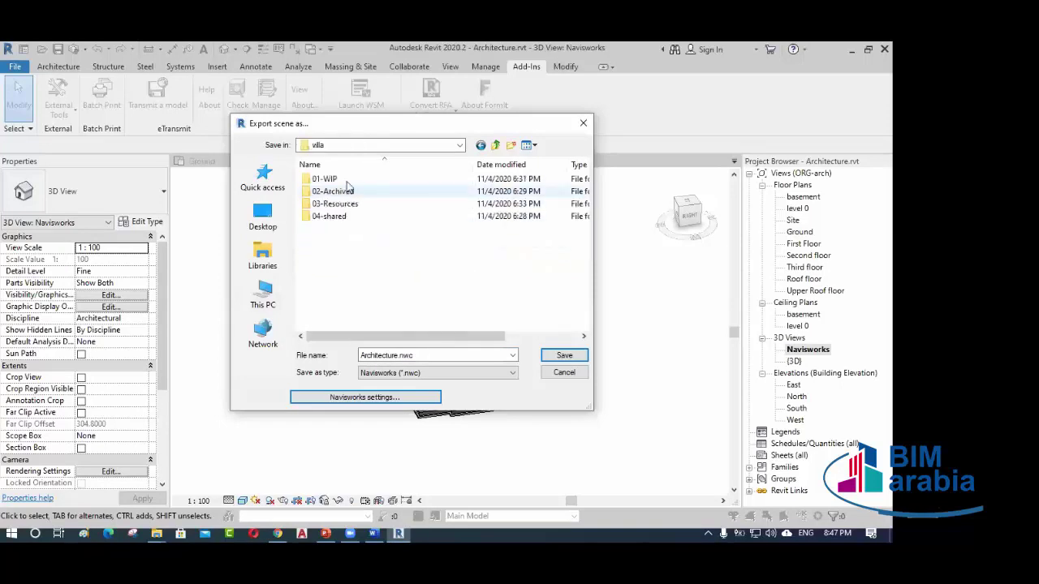
pyautogui.doubleClick(348, 180)
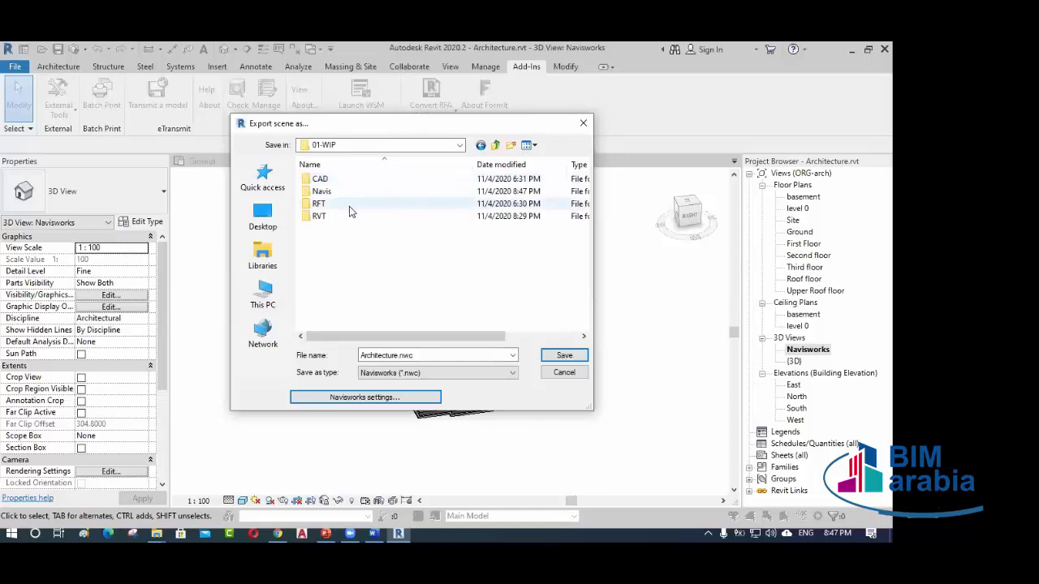
pyautogui.doubleClick(340, 194)
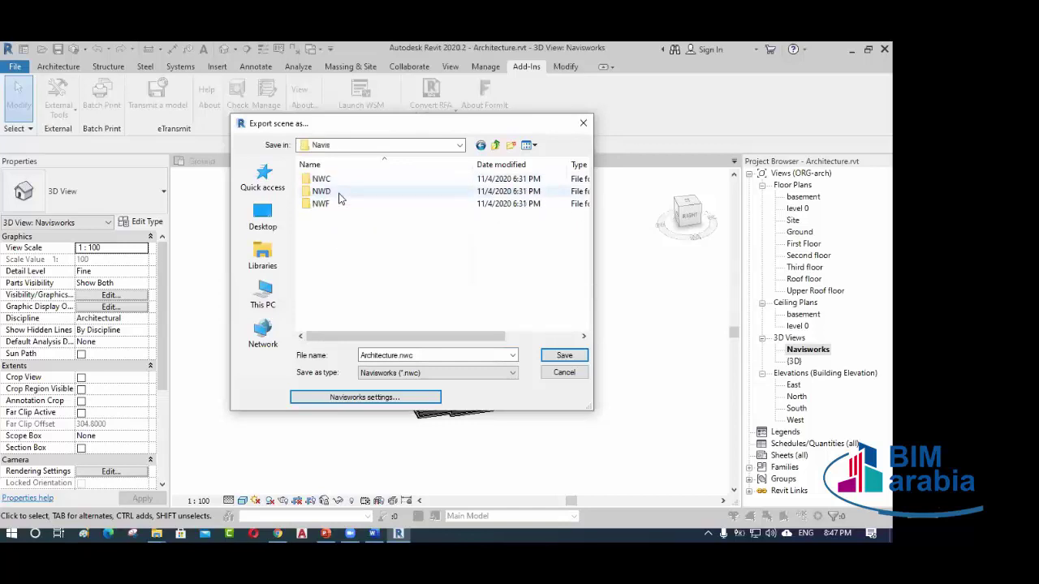
pyautogui.click(343, 178)
pyautogui.doubleClick(342, 179)
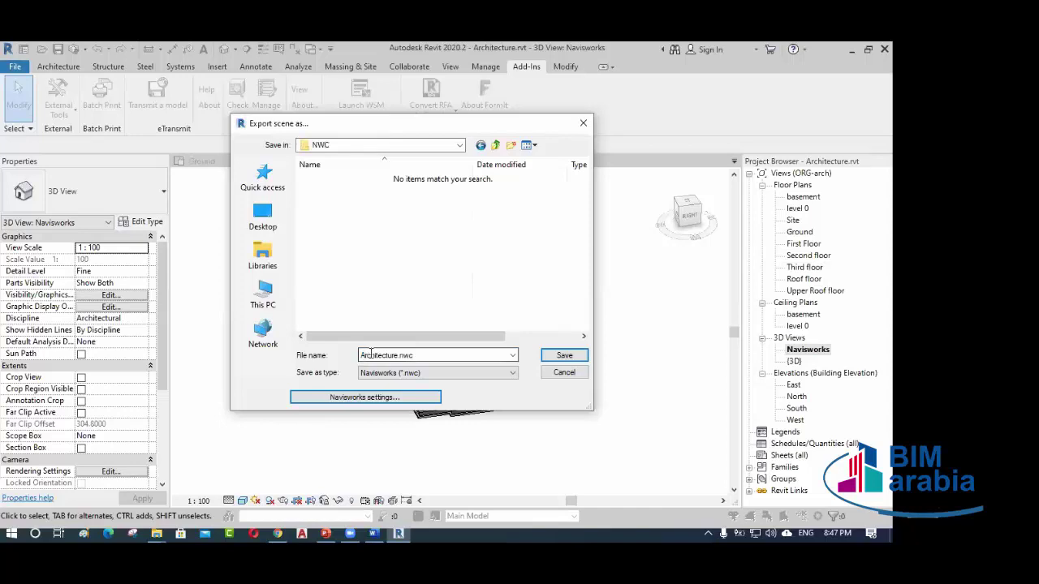
pyautogui.click(560, 358)
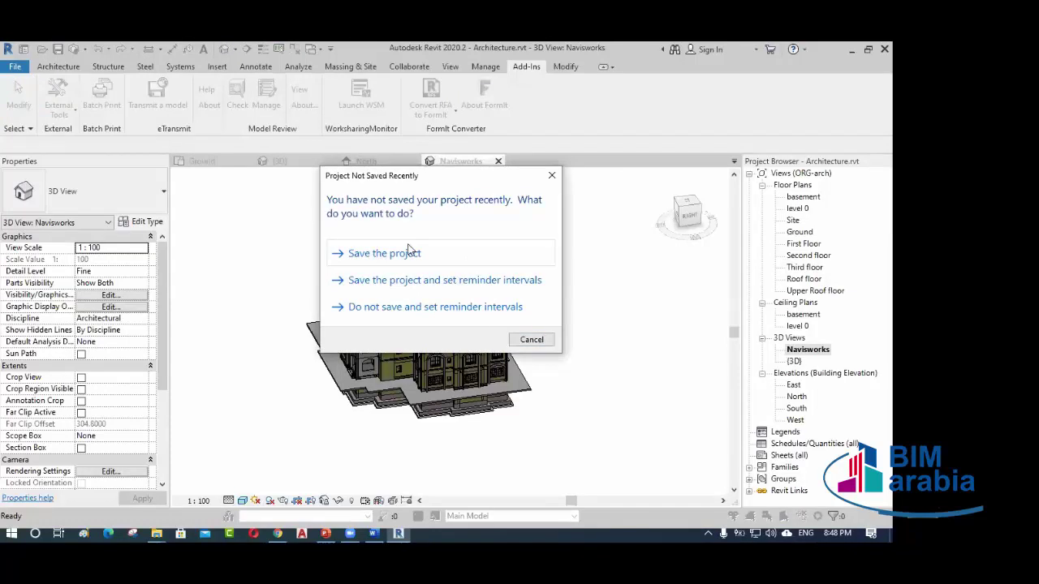
# - Save the Architecture project, then close the inactive views and the Navisworks 3D view
pyautogui.moveTo(431, 180); pyautogui.dragTo(414, 180)
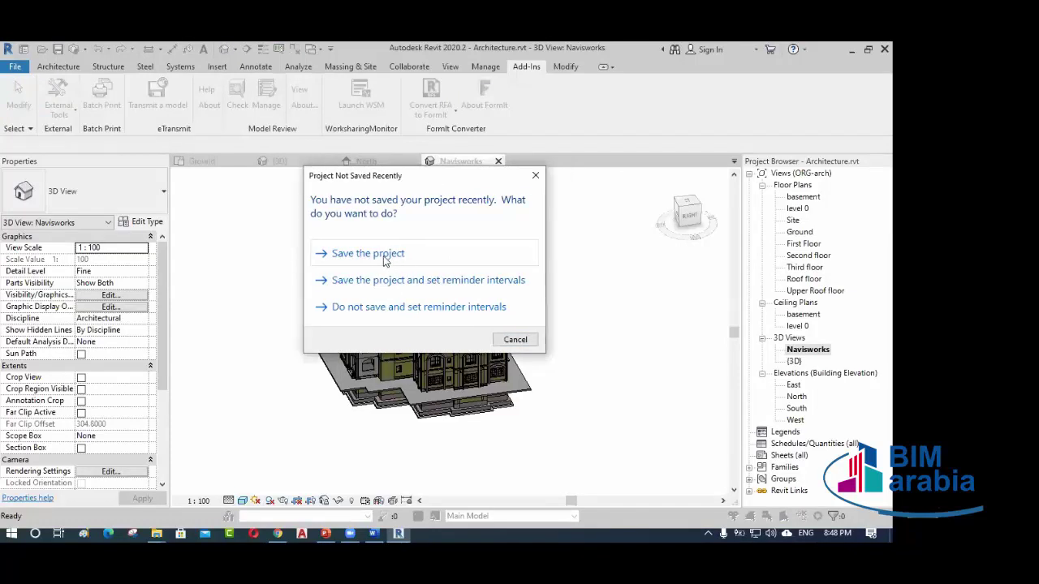
pyautogui.click(383, 256)
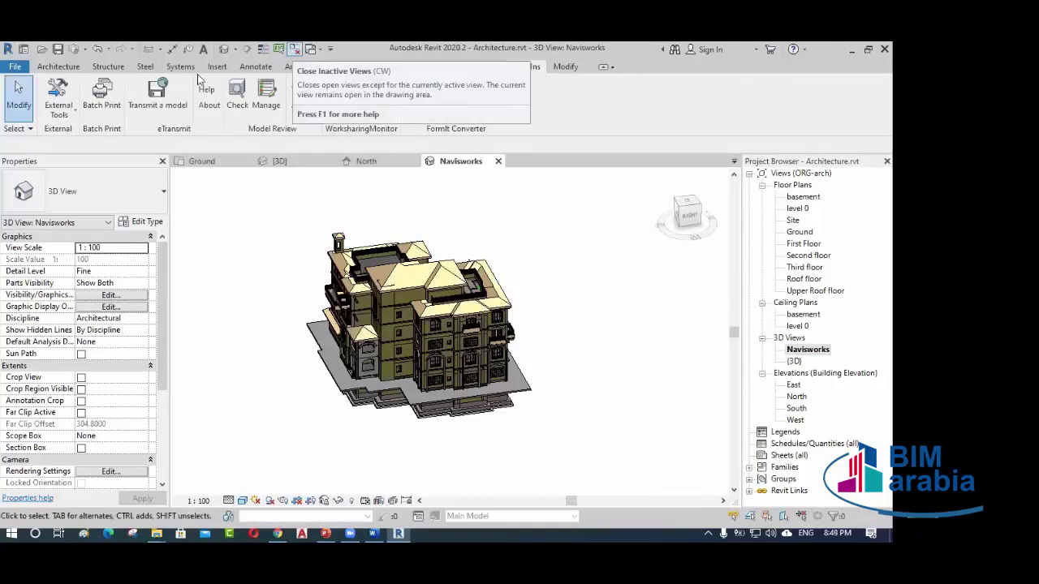
pyautogui.click(294, 49)
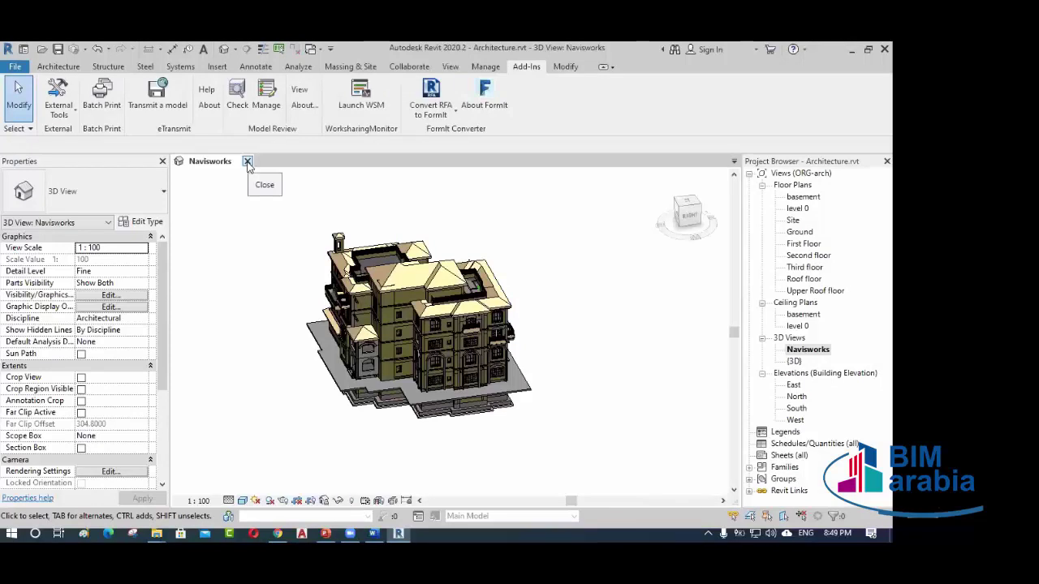
pyautogui.click(248, 160)
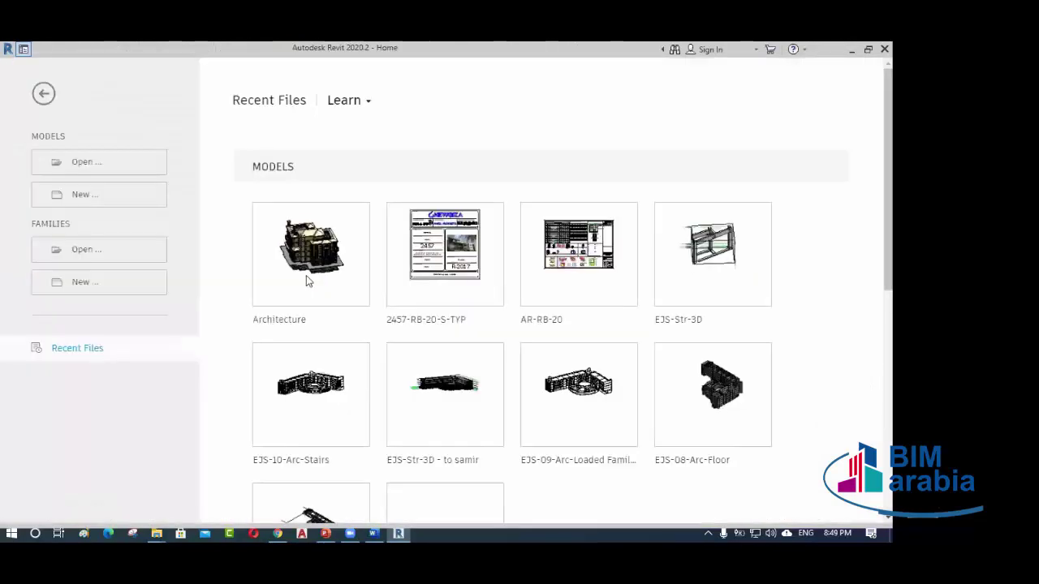
# - Open Structure.rvt from the RVT folder through Models > Open
pyautogui.click(89, 162)
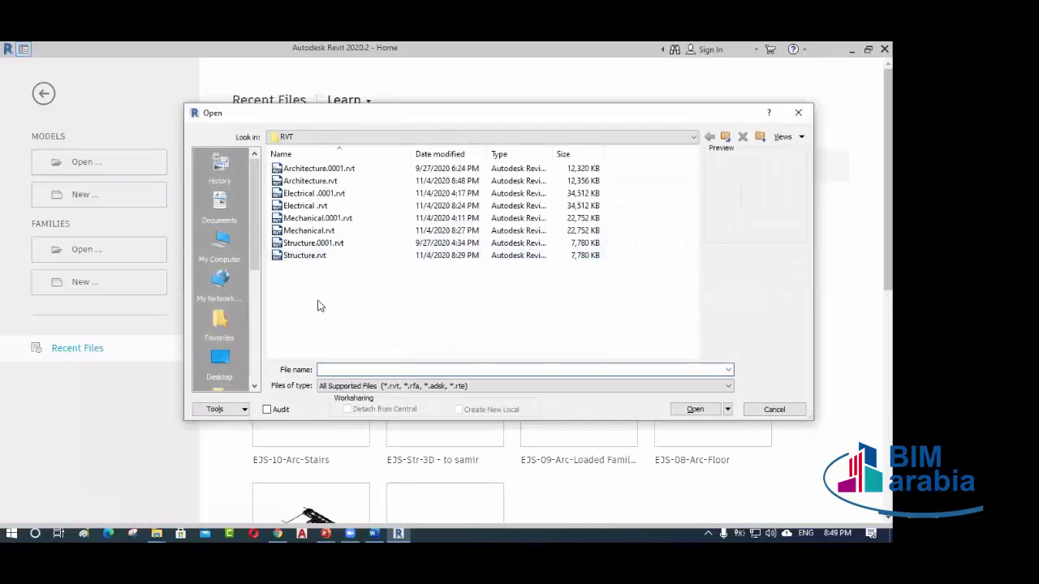
pyautogui.click(319, 257)
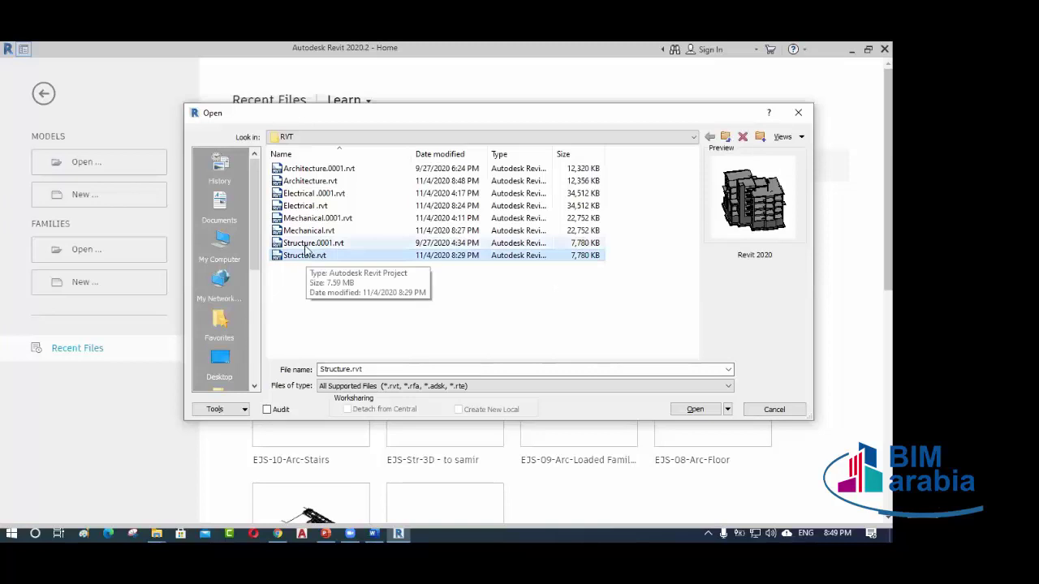
pyautogui.click(691, 410)
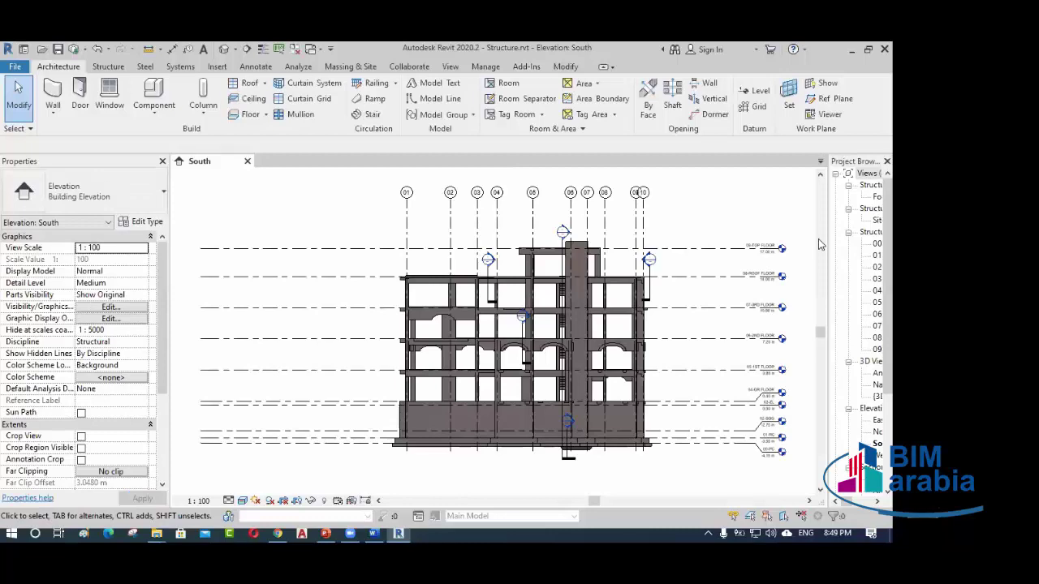
# - Widen the Project Browser and launch Navisworks 2020 from Add-Ins > External Tools
pyautogui.moveTo(828, 253); pyautogui.dragTo(787, 258)
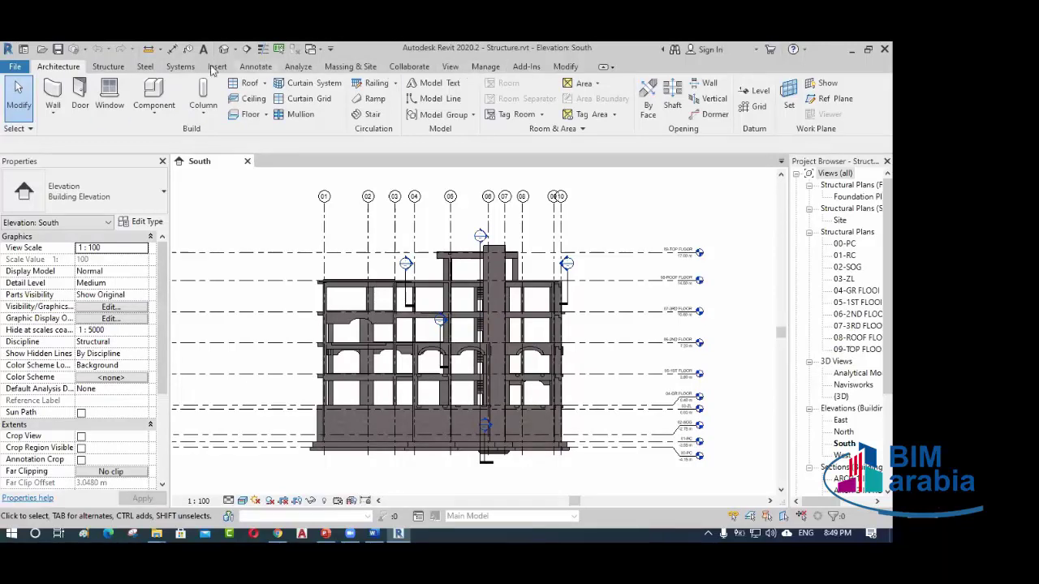
pyautogui.click(527, 66)
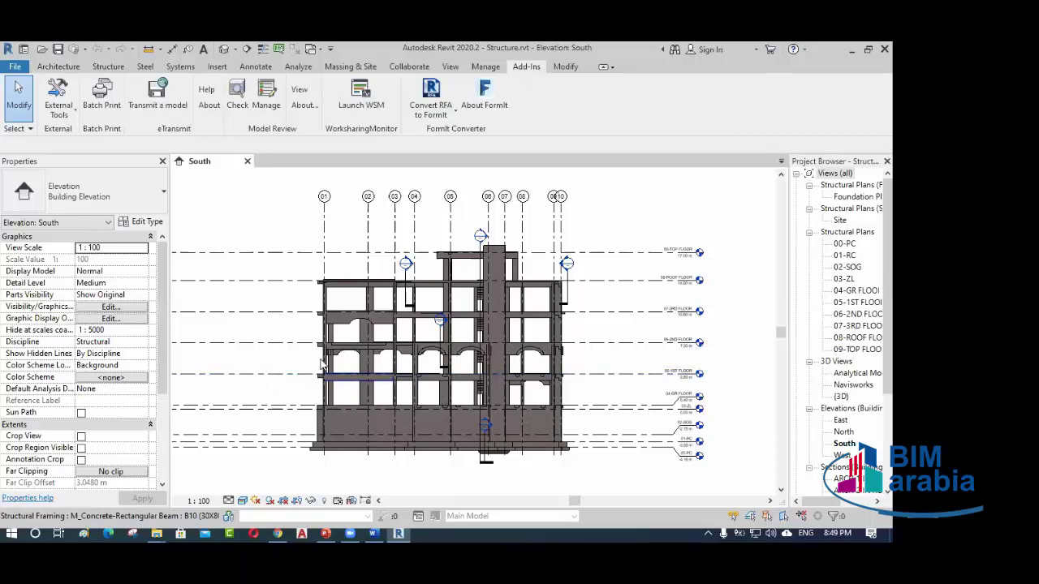
pyautogui.click(58, 107)
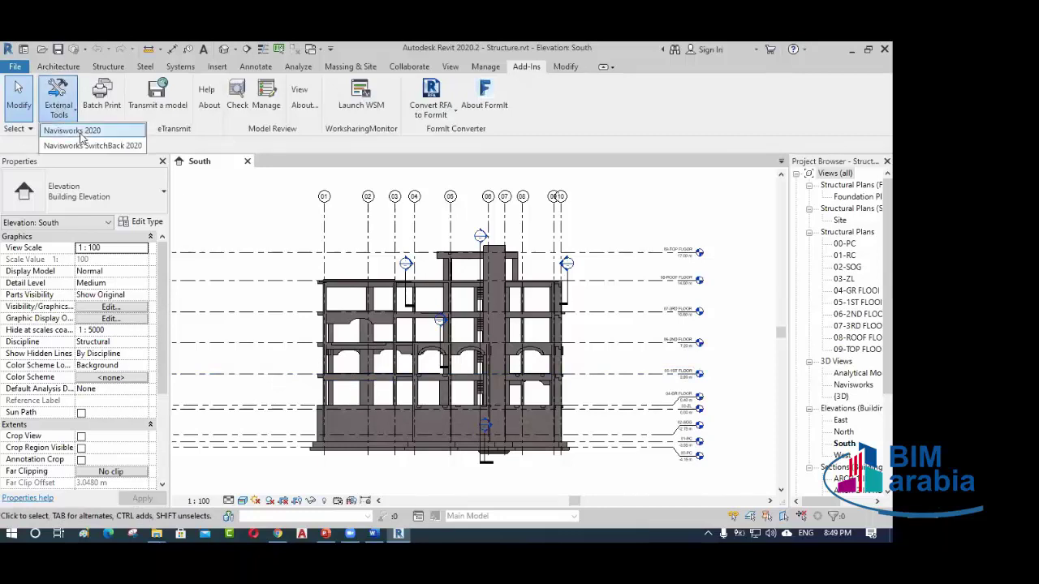
pyautogui.click(80, 130)
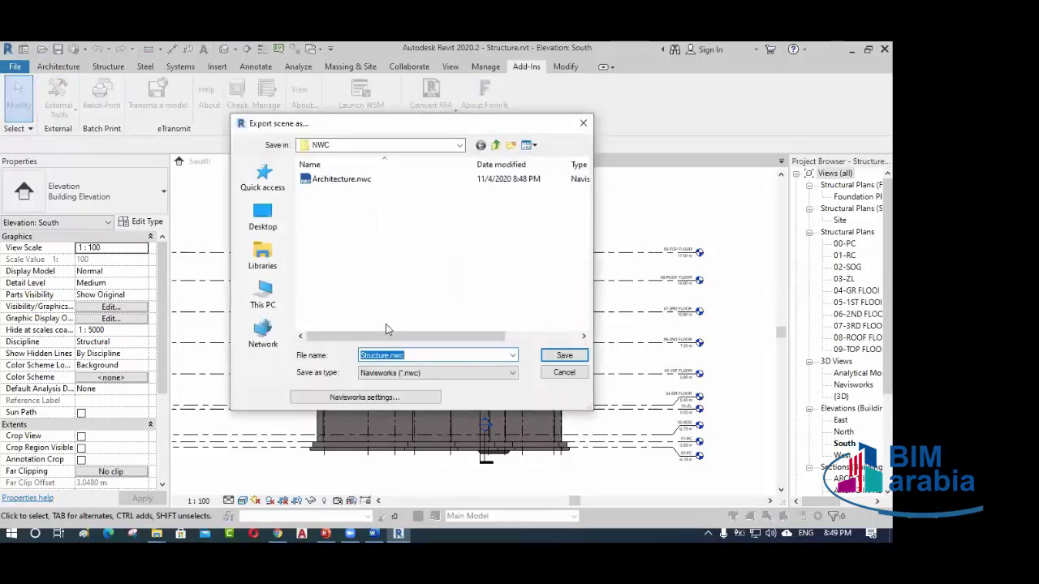
# - Import export setting.xml into the Navisworks settings and save Structure.nwc to the NWC folder
pyautogui.click(400, 402)
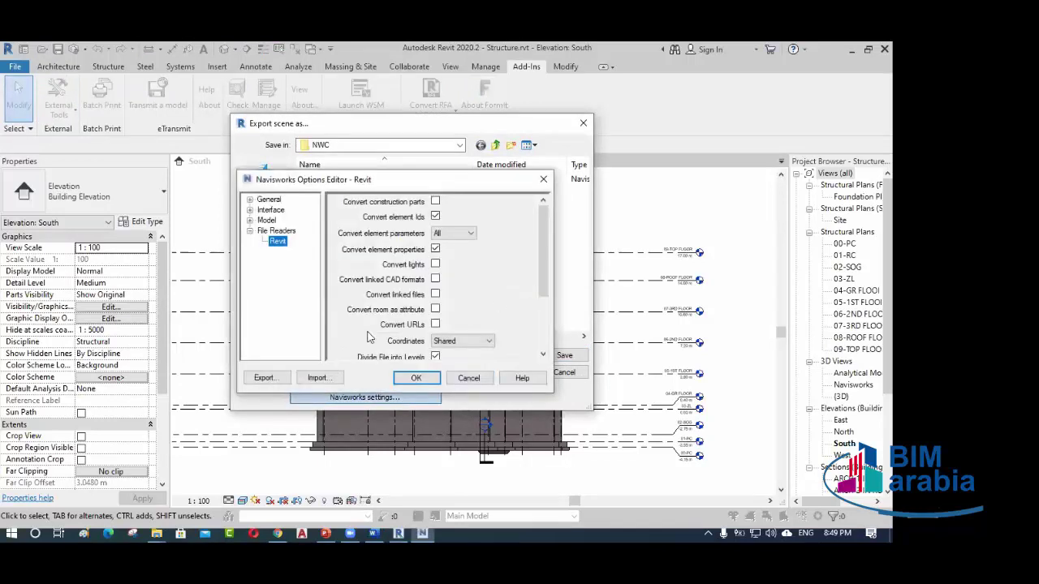
pyautogui.click(315, 377)
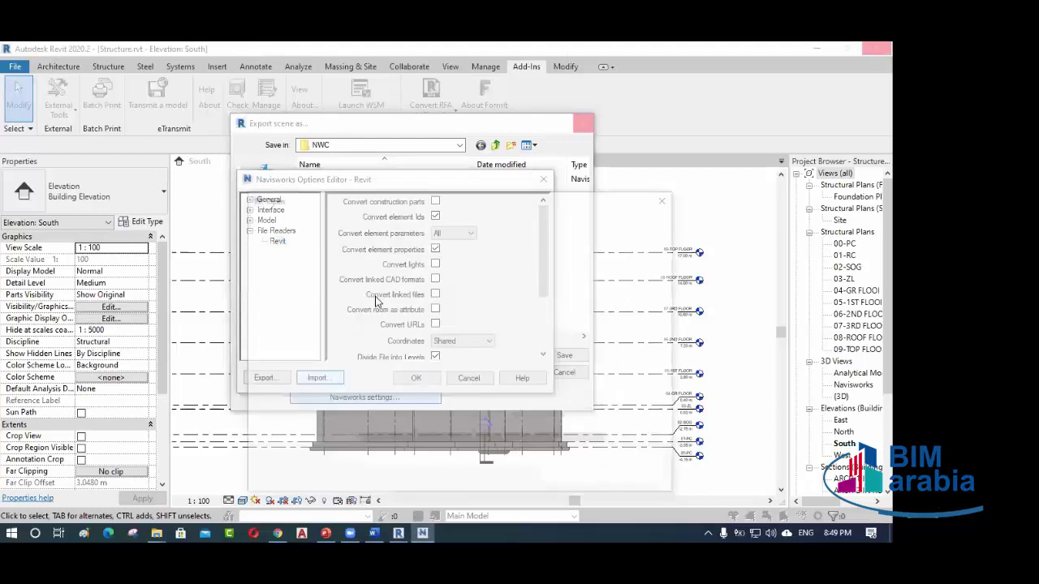
pyautogui.click(422, 324)
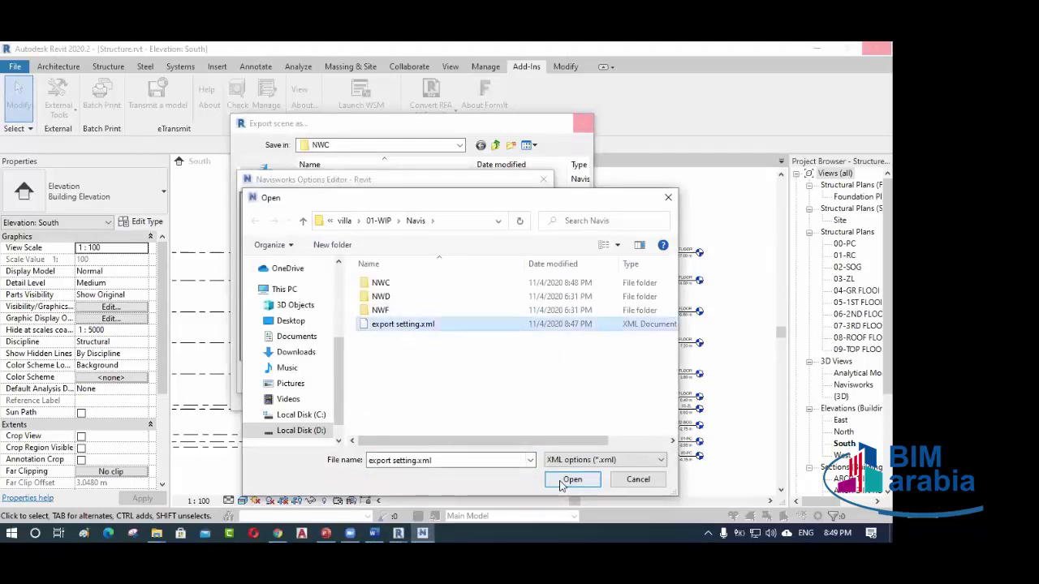
pyautogui.click(562, 482)
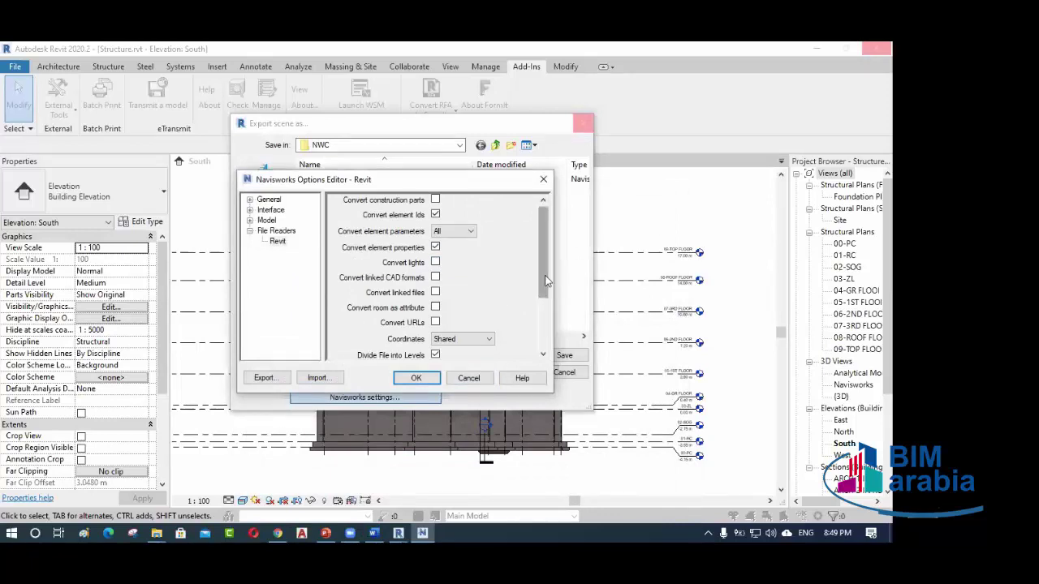
pyautogui.moveTo(544, 280); pyautogui.dragTo(546, 334)
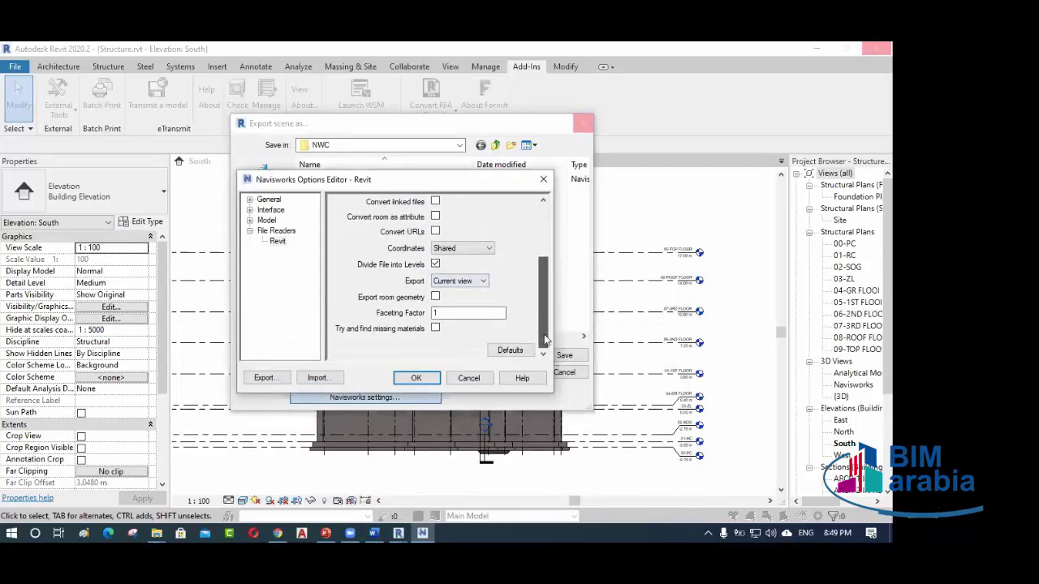
pyautogui.click(416, 378)
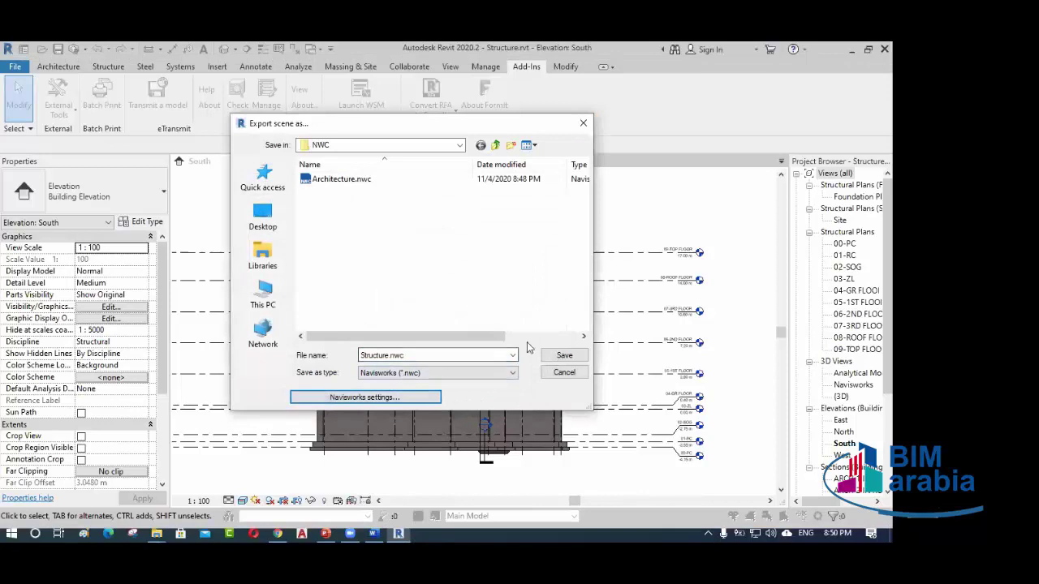
pyautogui.click(566, 357)
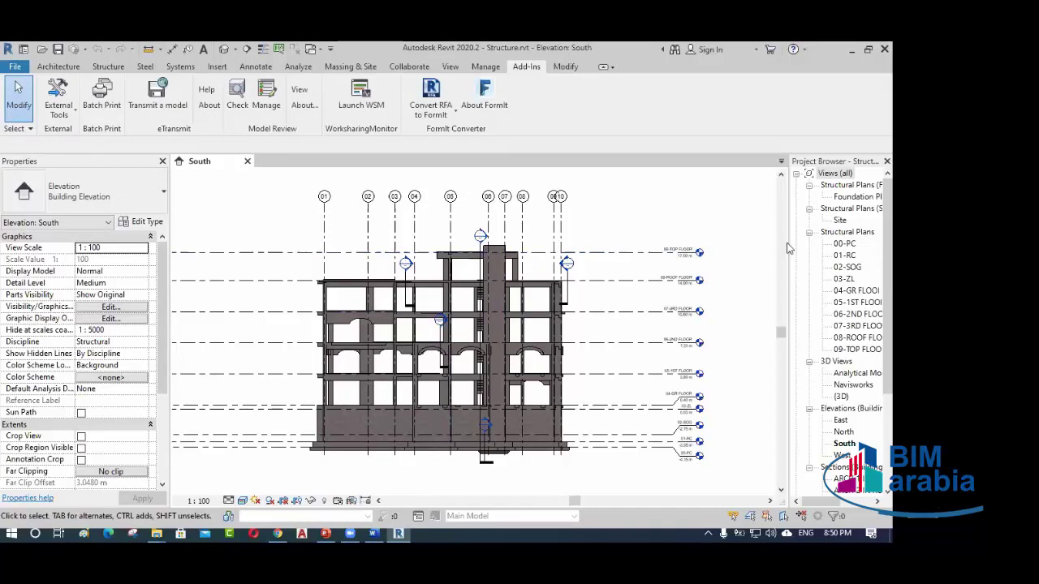
# - Widen the Project Browser and open the Structure model's 3D Views > Navisworks view
pyautogui.moveTo(788, 243); pyautogui.dragTo(754, 242)
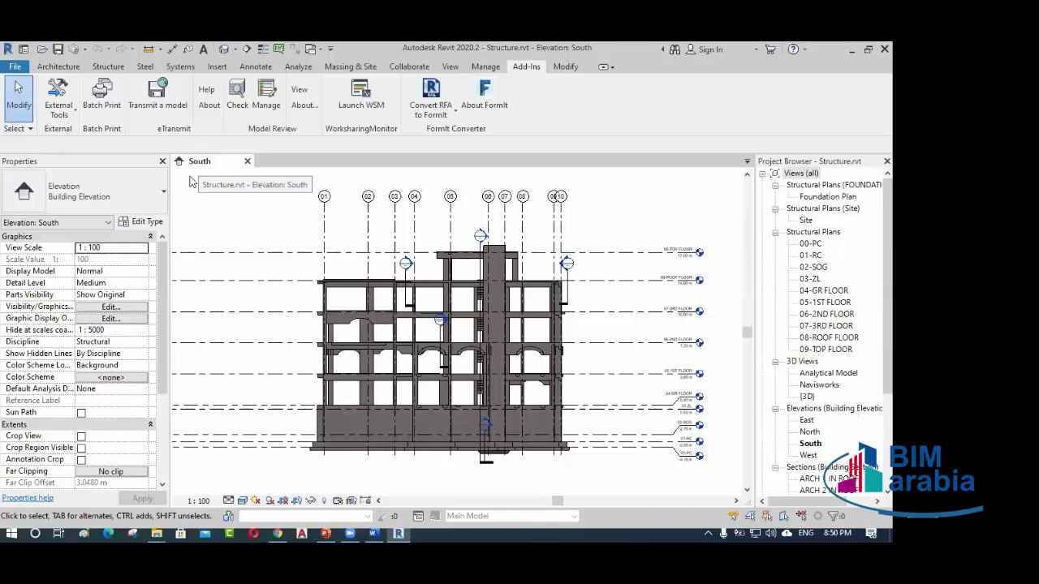
pyautogui.moveTo(647, 201); pyautogui.dragTo(594, 216, button='middle')
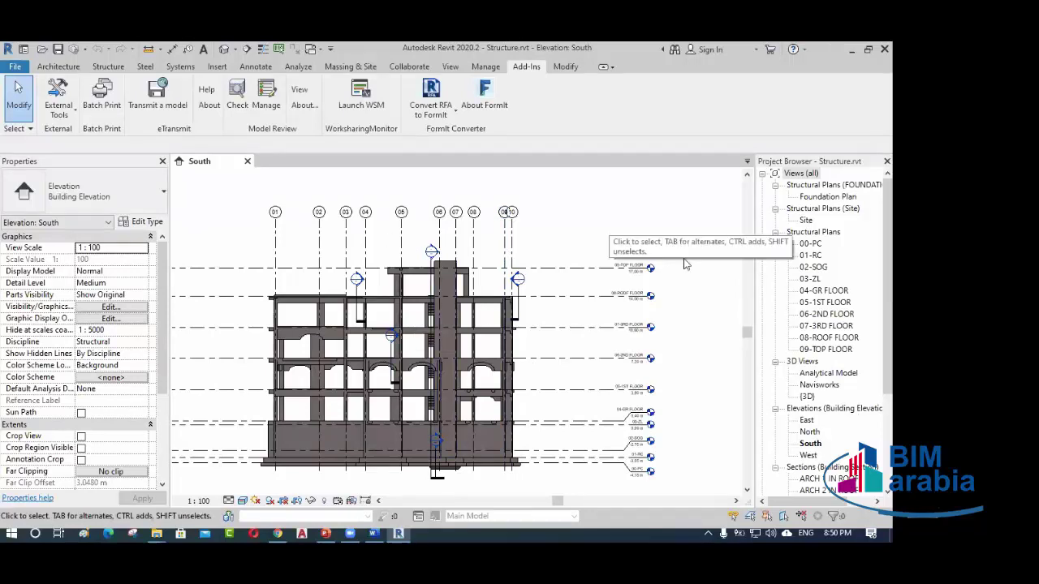
pyautogui.doubleClick(809, 388)
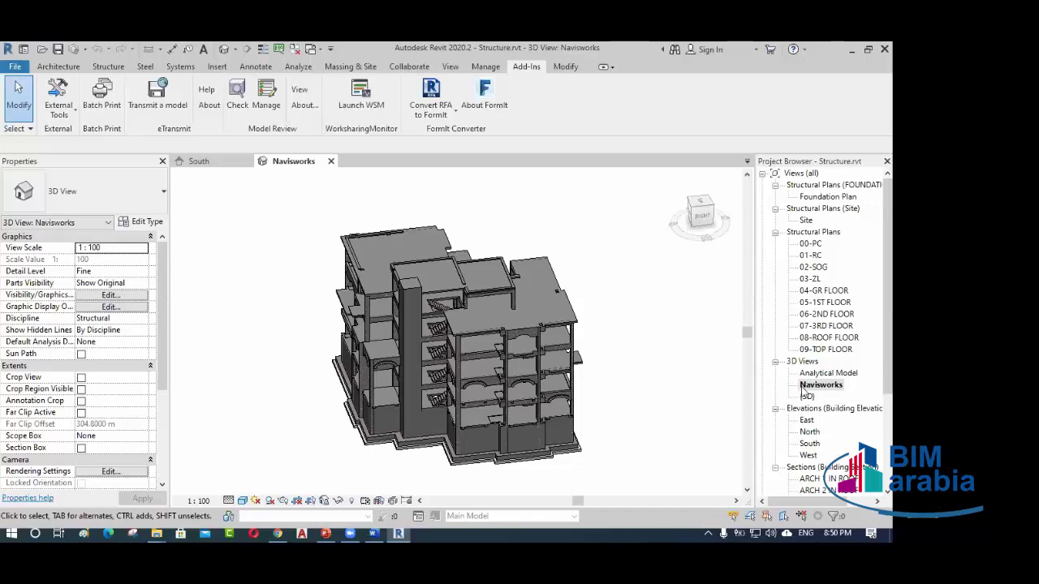
# - Re-export the view with Navisworks 2020, replacing the existing Structure.nwc
pyautogui.click(68, 104)
pyautogui.click(83, 133)
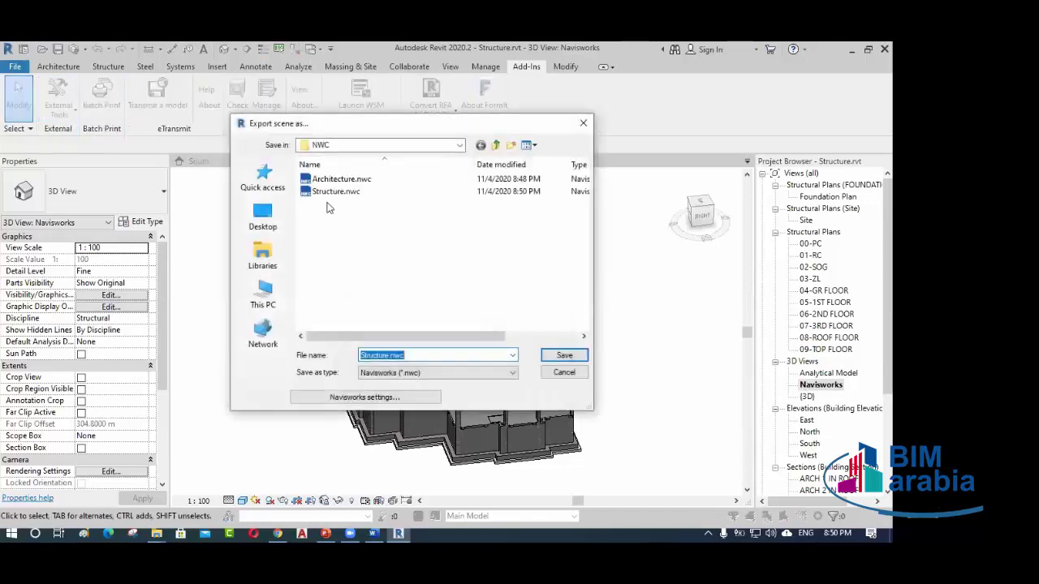
pyautogui.click(336, 190)
pyautogui.click(564, 355)
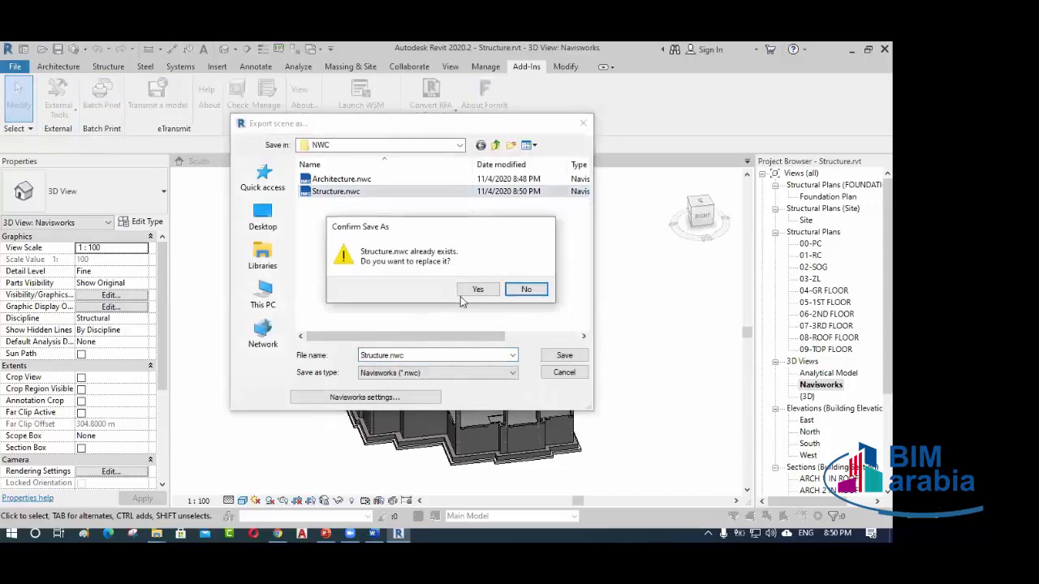
pyautogui.click(478, 292)
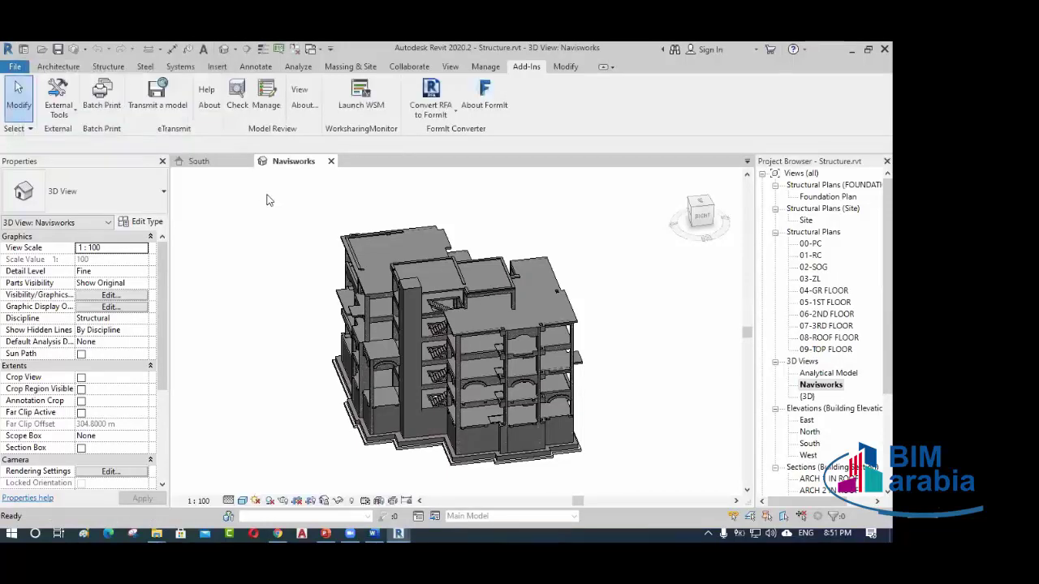
# - Close the Structure view tabs and open Electrical.rvt from the RVT folder
pyautogui.click(330, 161)
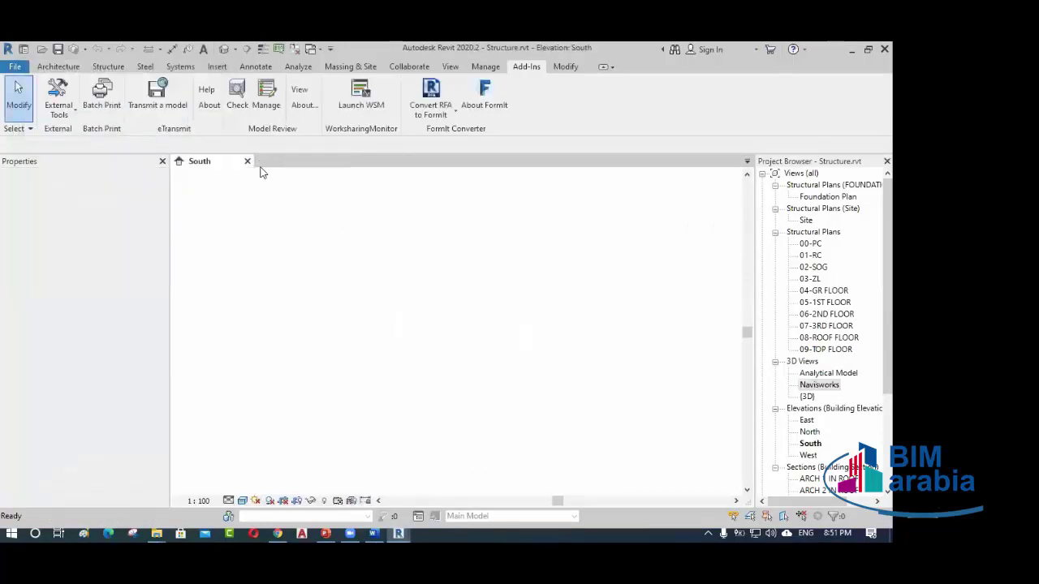
pyautogui.click(247, 161)
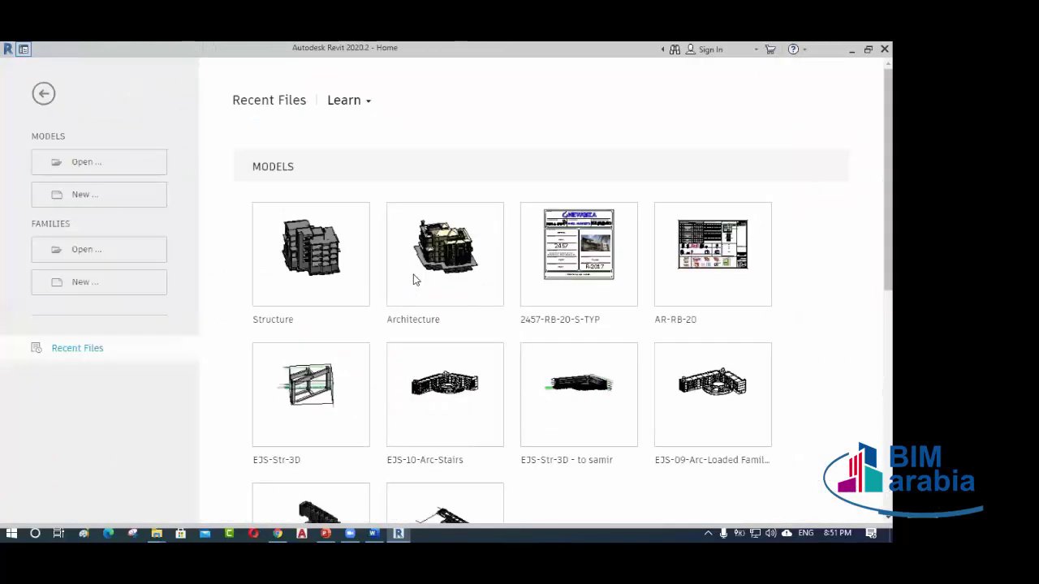
pyautogui.click(97, 161)
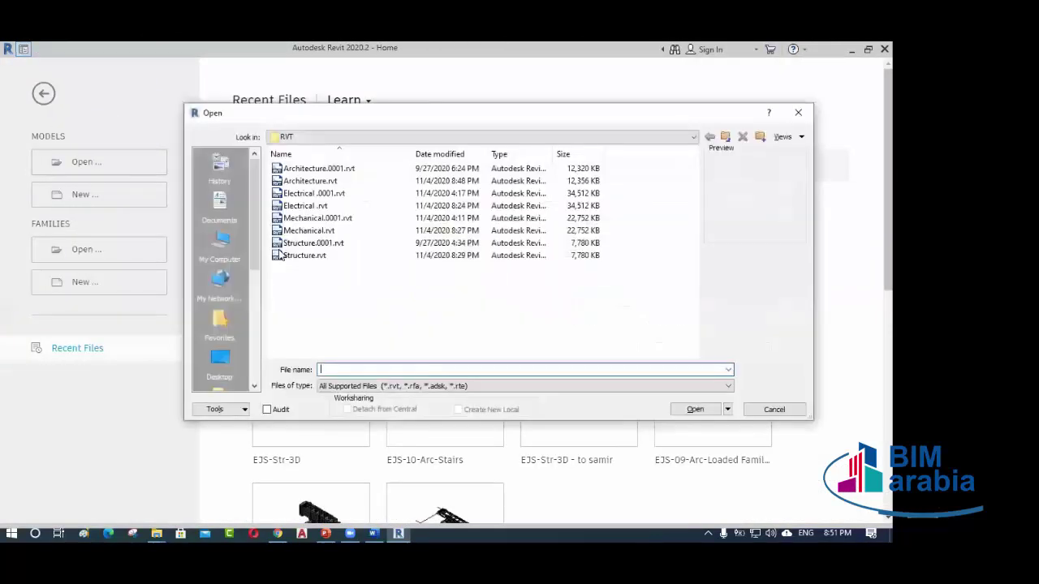
pyautogui.click(305, 205)
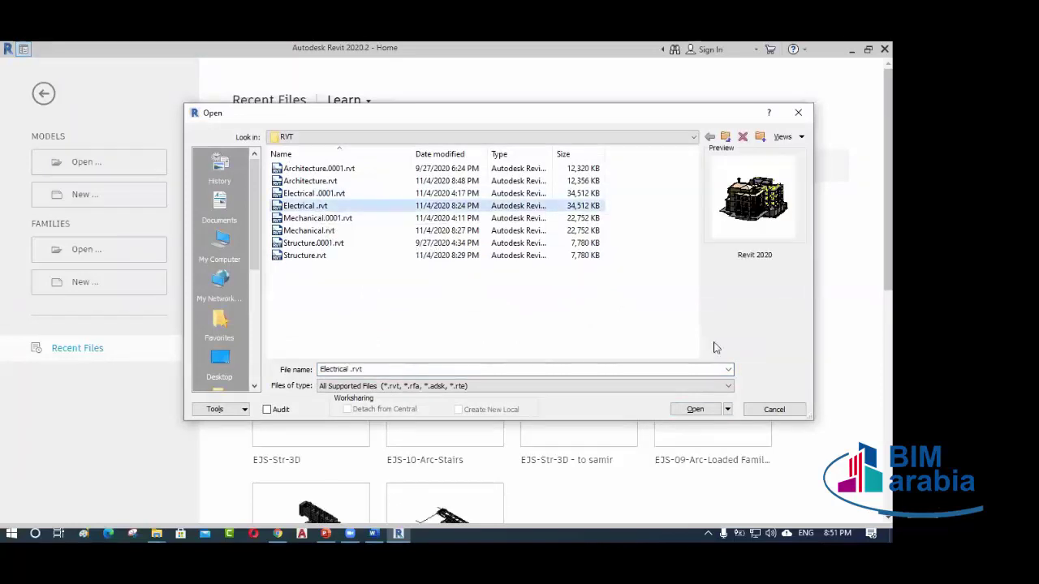
pyautogui.click(694, 409)
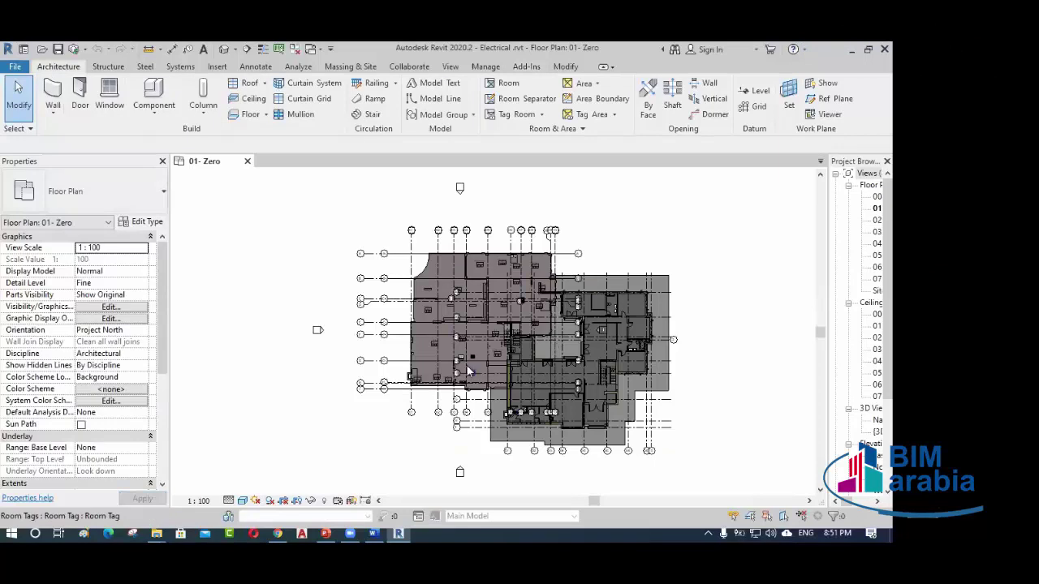
# - Delete the linked Structure.rvt model from the 01- Zero plan and remove its link
pyautogui.click(430, 278)
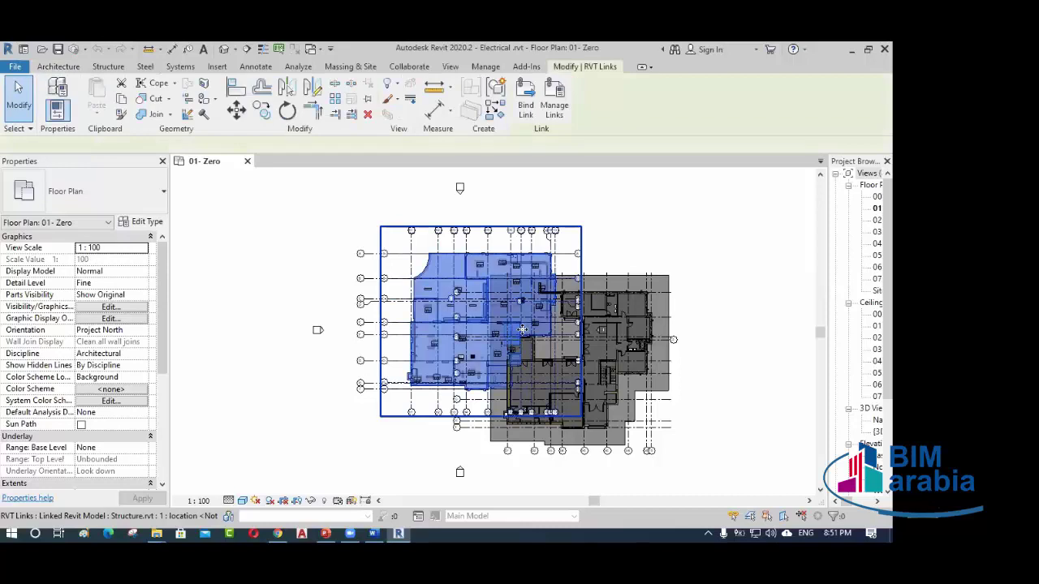
pyautogui.click(742, 376)
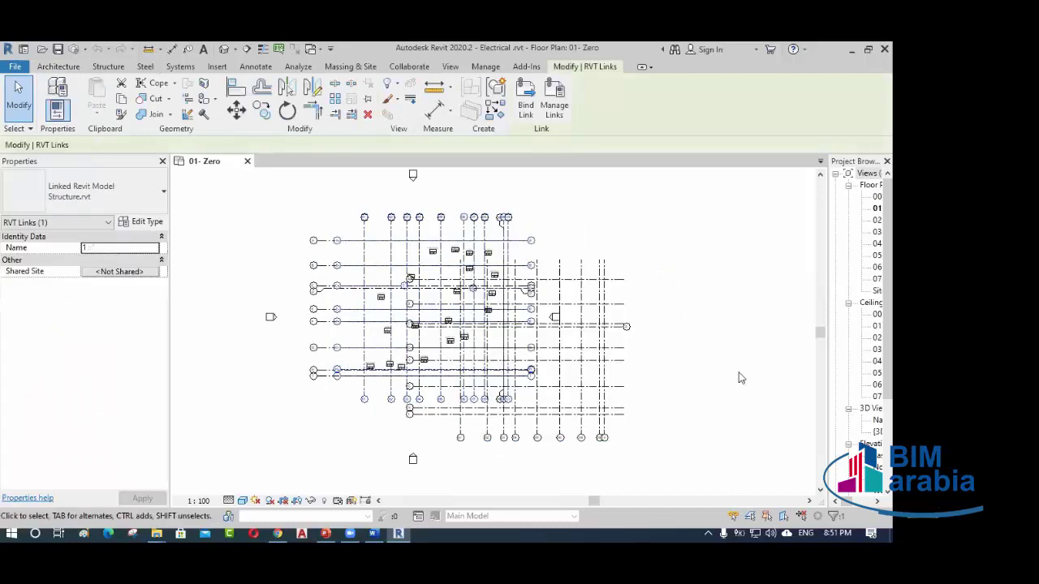
pyautogui.moveTo(827, 365); pyautogui.dragTo(759, 365)
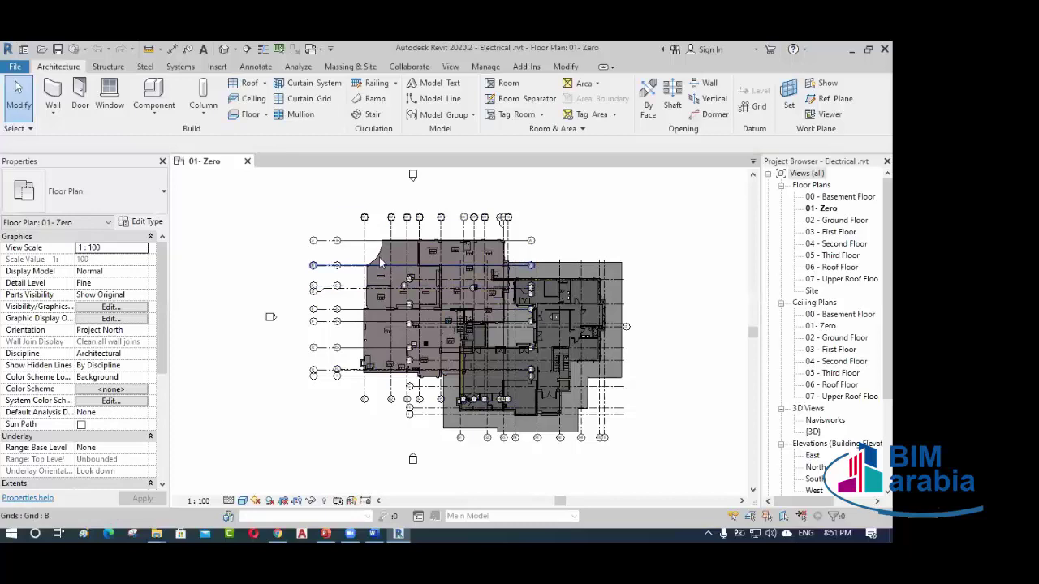
pyautogui.click(378, 260)
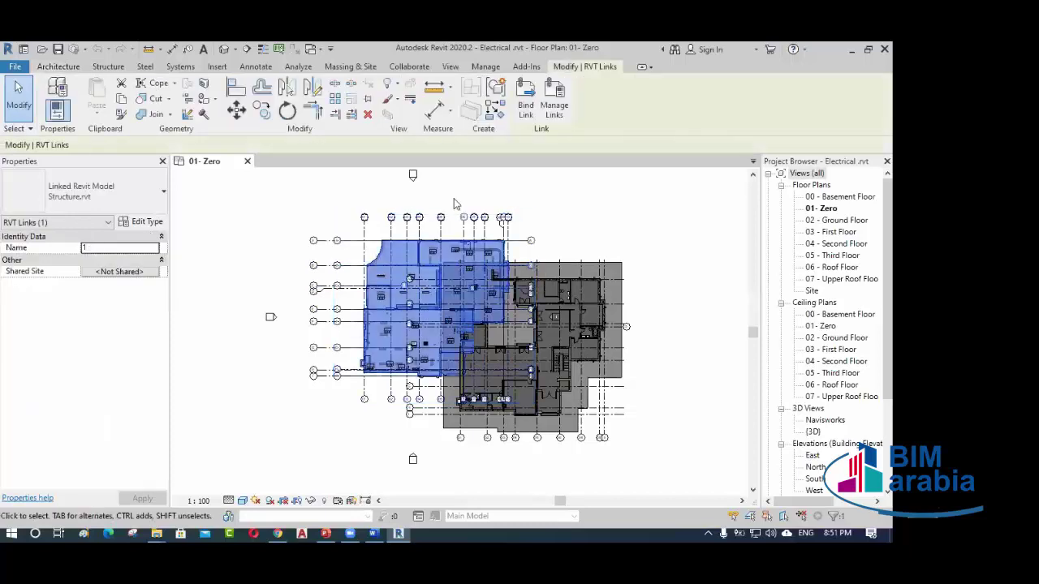
pyautogui.press('Delete')
pyautogui.click(788, 505)
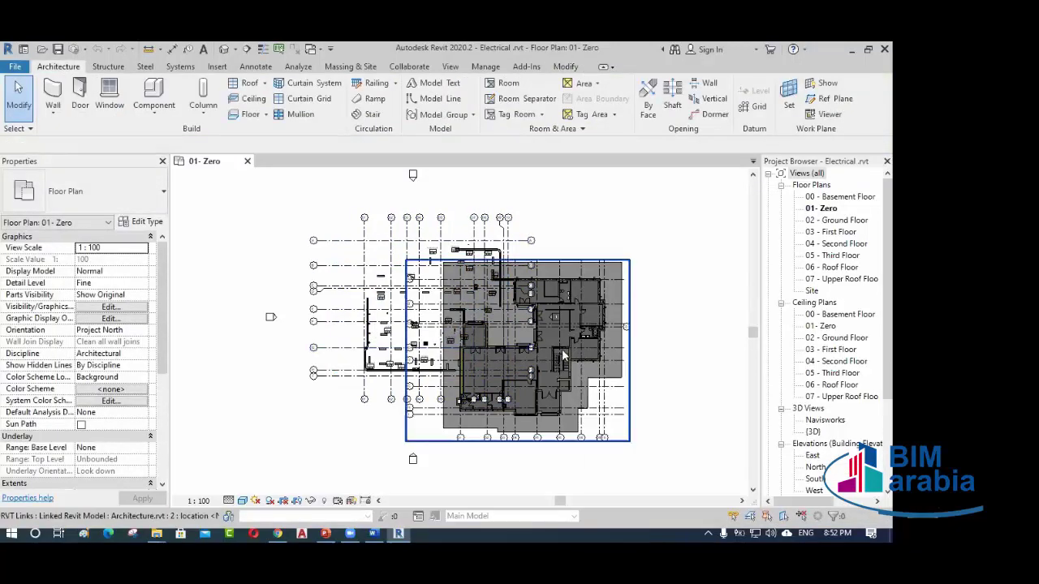
# - Delete the linked Architecture.rvt model and remove its link
pyautogui.click(578, 360)
pyautogui.press('Delete')
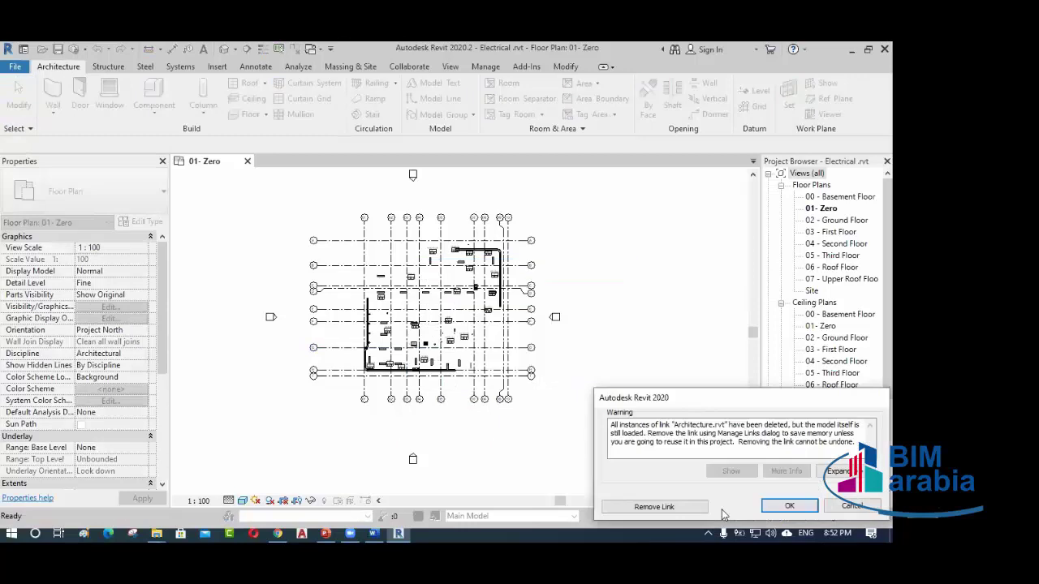
pyautogui.click(680, 508)
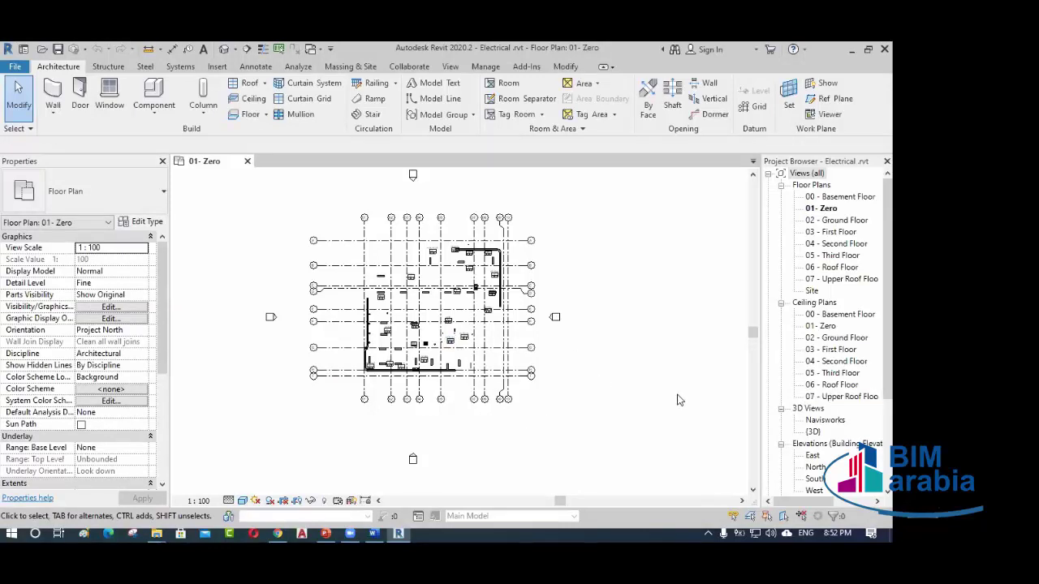
# - Open 3D Views > Navisworks in the Electrical model's Project Browser
pyautogui.doubleClick(811, 422)
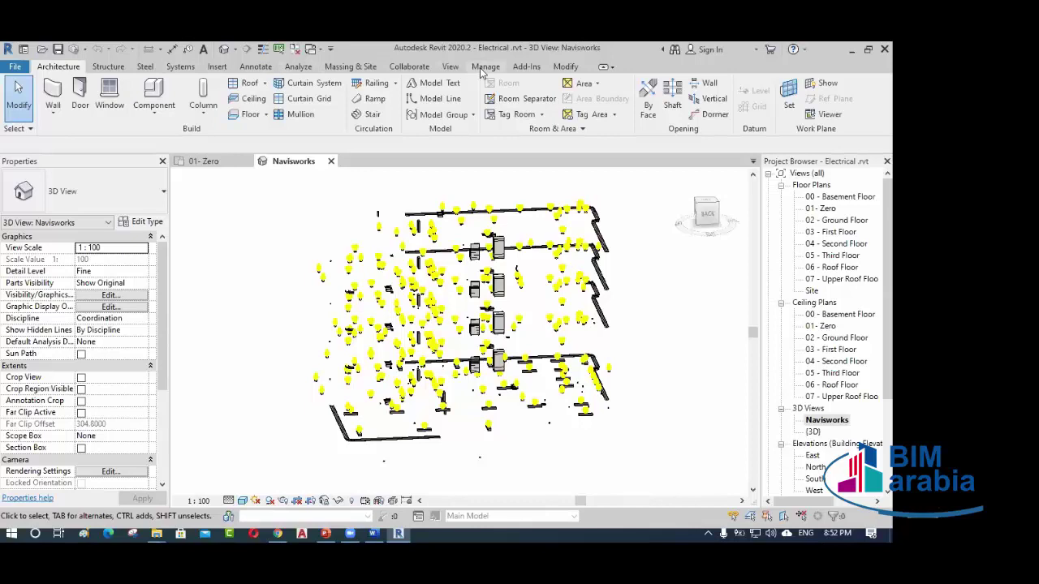
# - Launch the Navisworks 2020 exporter from Add-Ins > External Tools
pyautogui.click(523, 68)
pyautogui.click(59, 111)
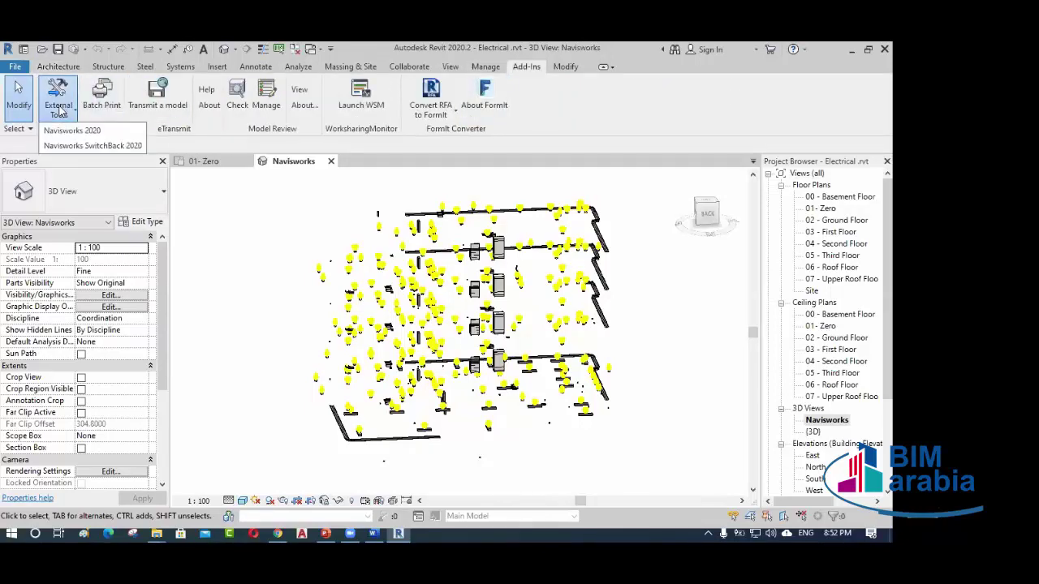
pyautogui.click(69, 130)
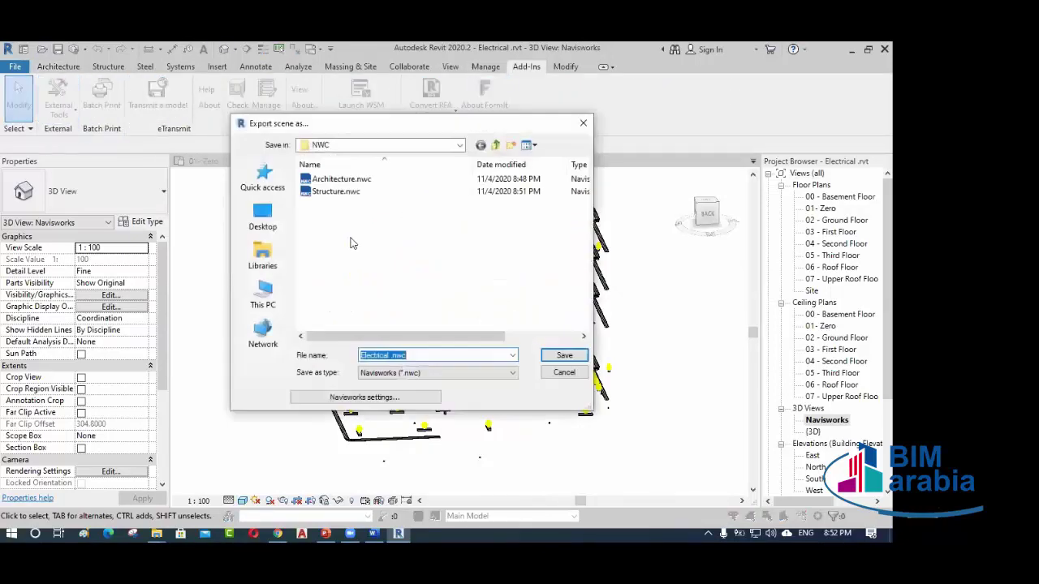
# - Import export setting.xml into the Navisworks settings and save Electrical.nwc to the NWC folder
pyautogui.click(364, 396)
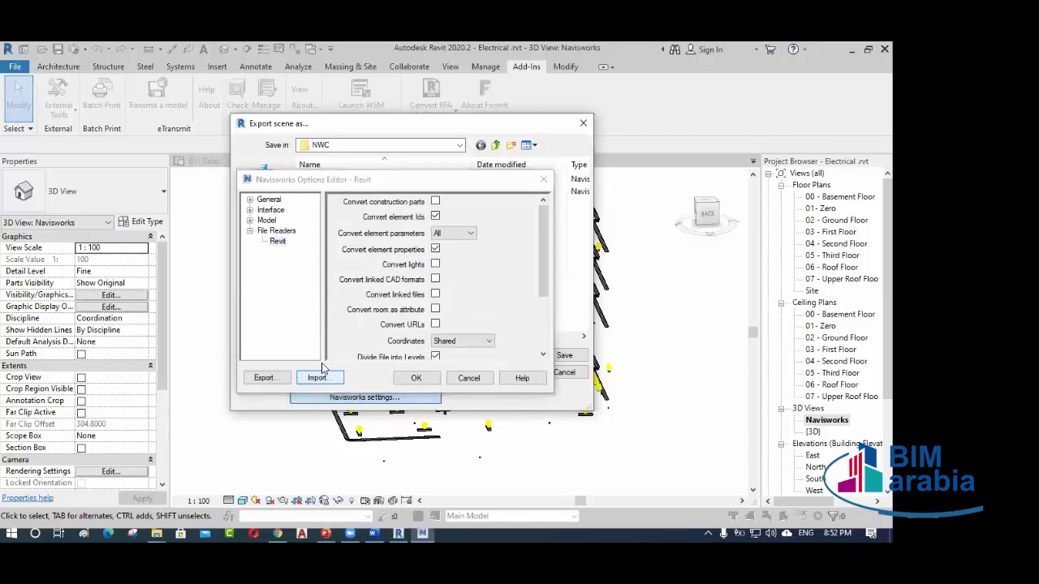
pyautogui.click(325, 378)
pyautogui.click(404, 324)
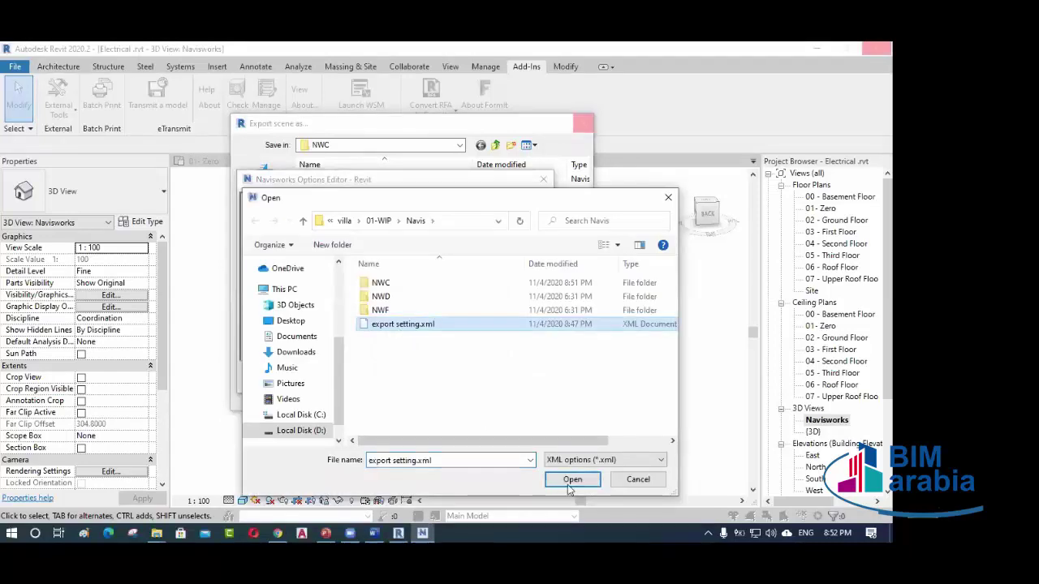
pyautogui.click(572, 479)
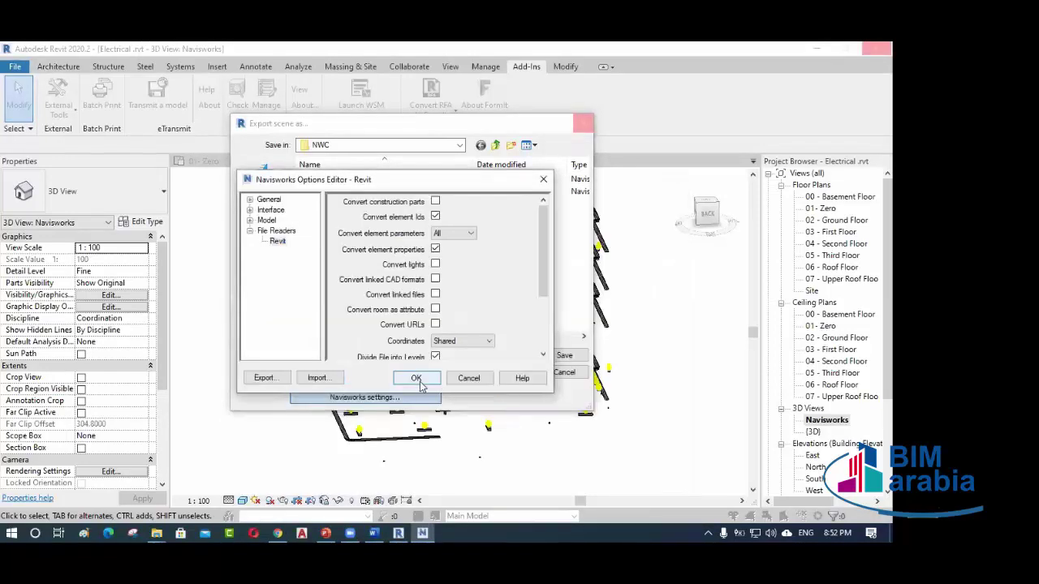
pyautogui.click(416, 379)
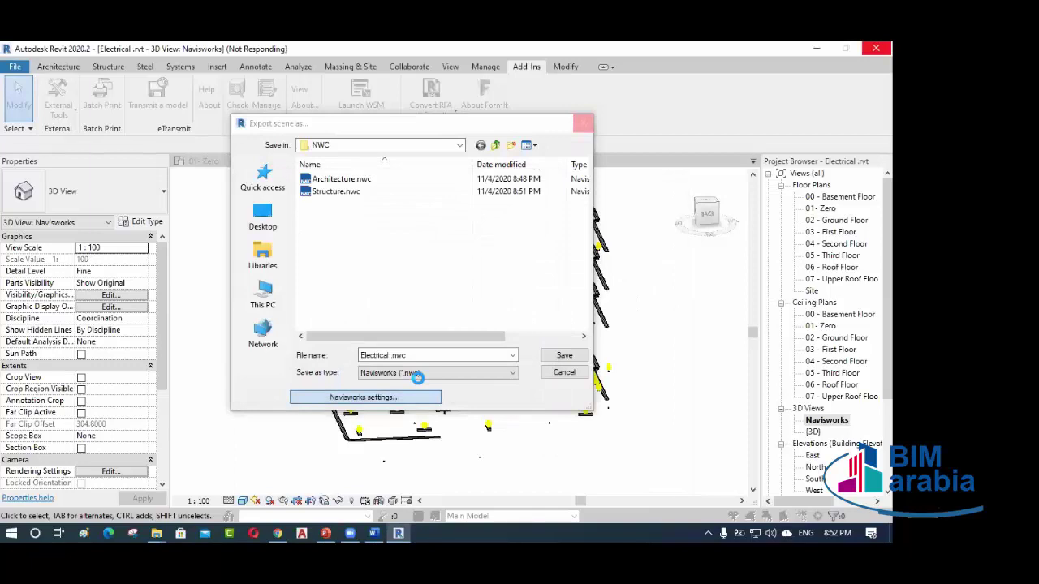
pyautogui.click(564, 357)
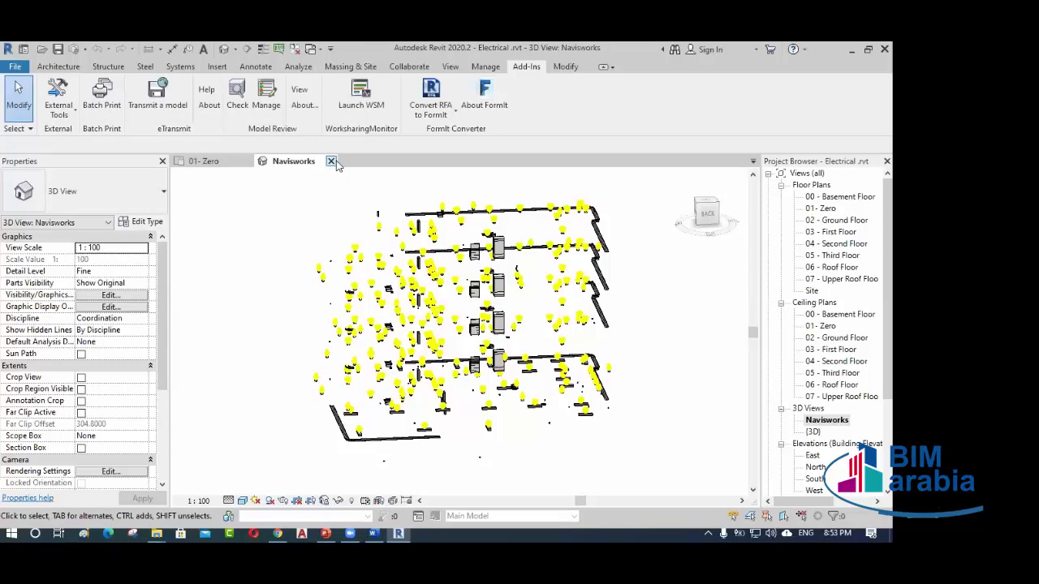
# - Close the Navisworks and 01- Zero views and close Electrical.rvt without saving
pyautogui.click(331, 161)
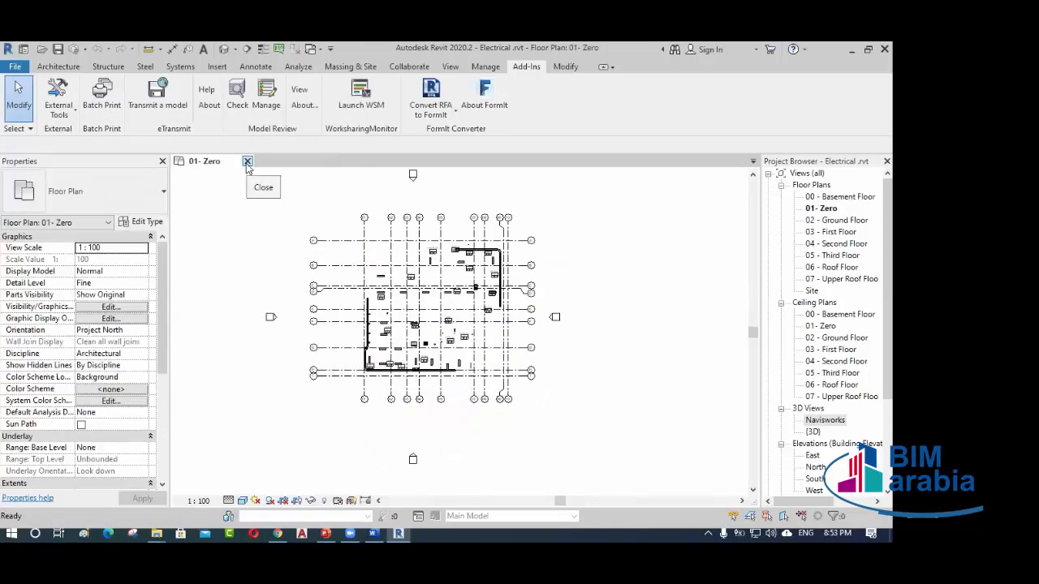
pyautogui.click(247, 161)
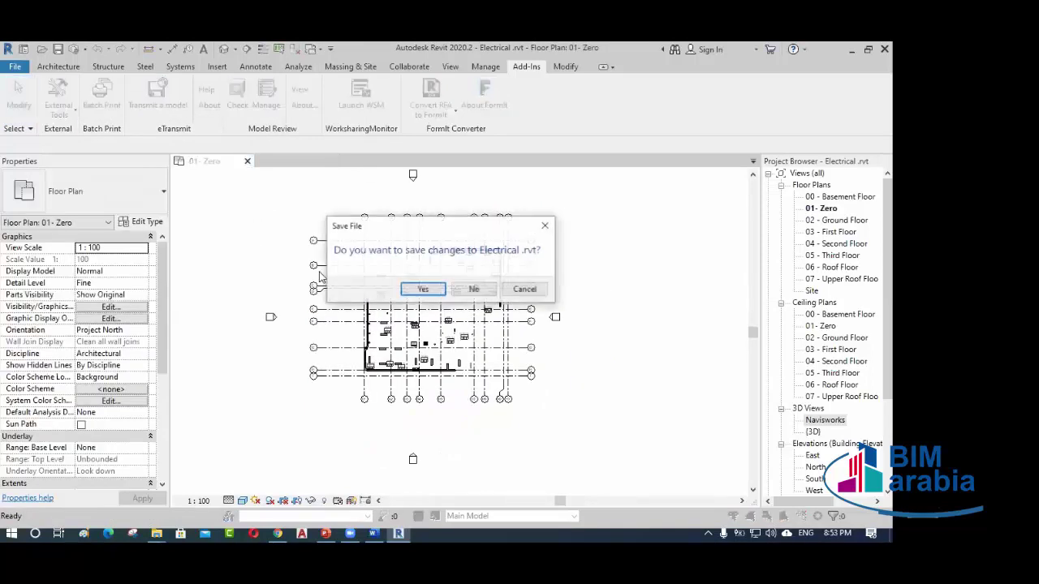
pyautogui.click(473, 290)
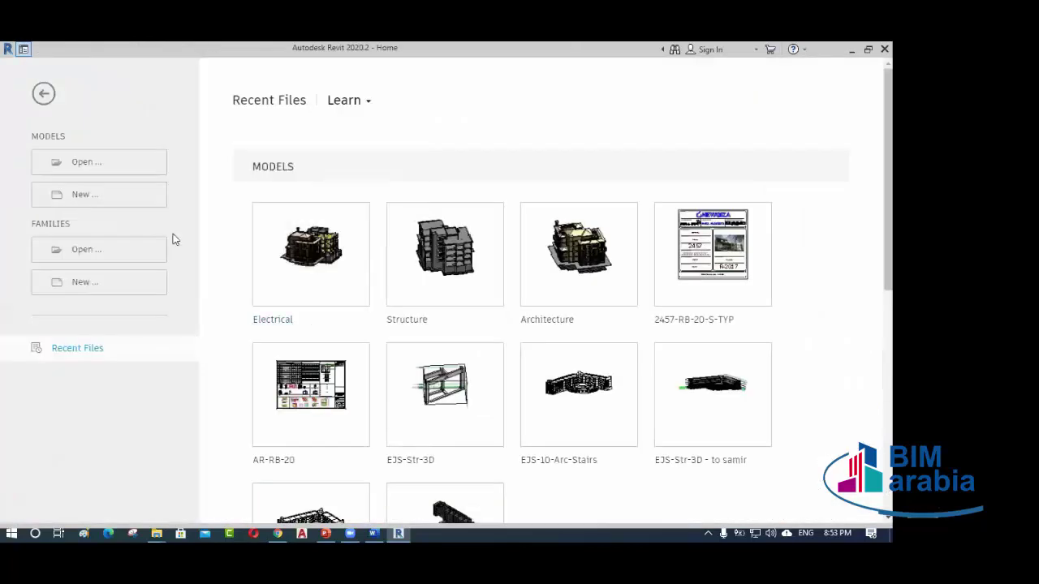
# - Open Mechanical.rvt from the RVT folder
pyautogui.click(124, 168)
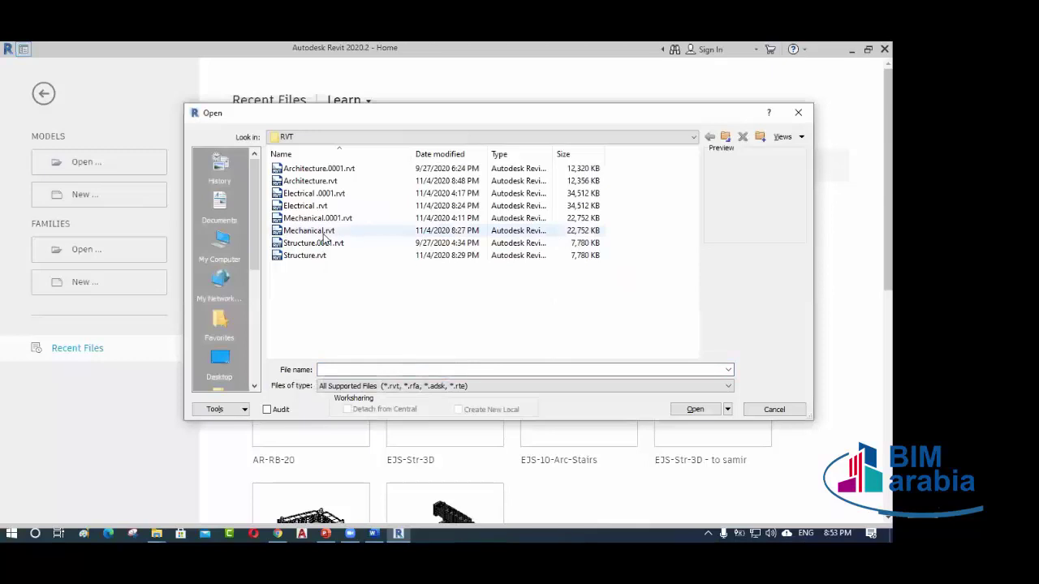
pyautogui.click(323, 232)
pyautogui.click(695, 410)
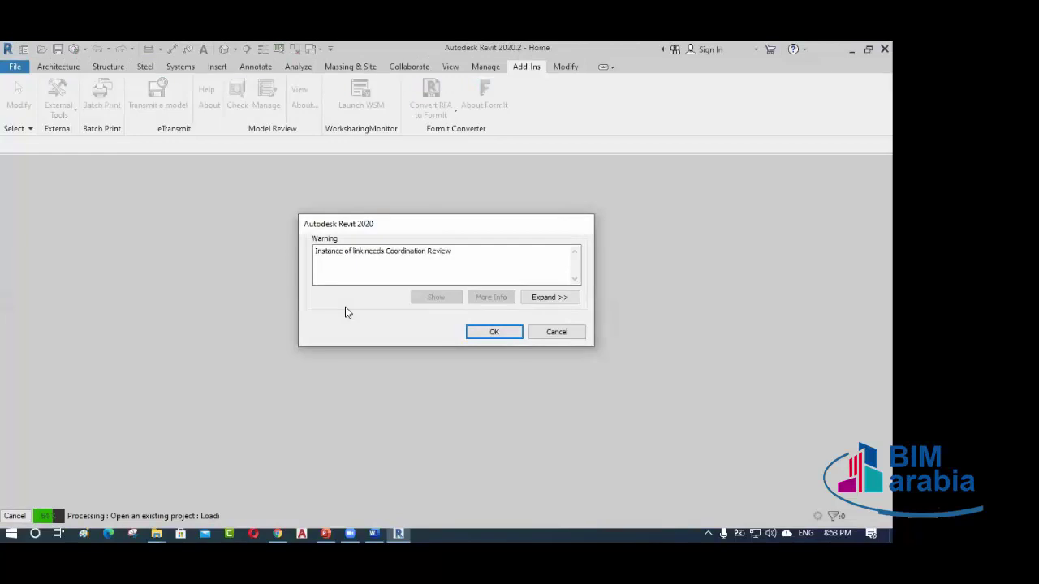
# - Dismiss the Coordination Review warning and open the Mechanical model's 3D Views > Navisworks view
pyautogui.click(497, 333)
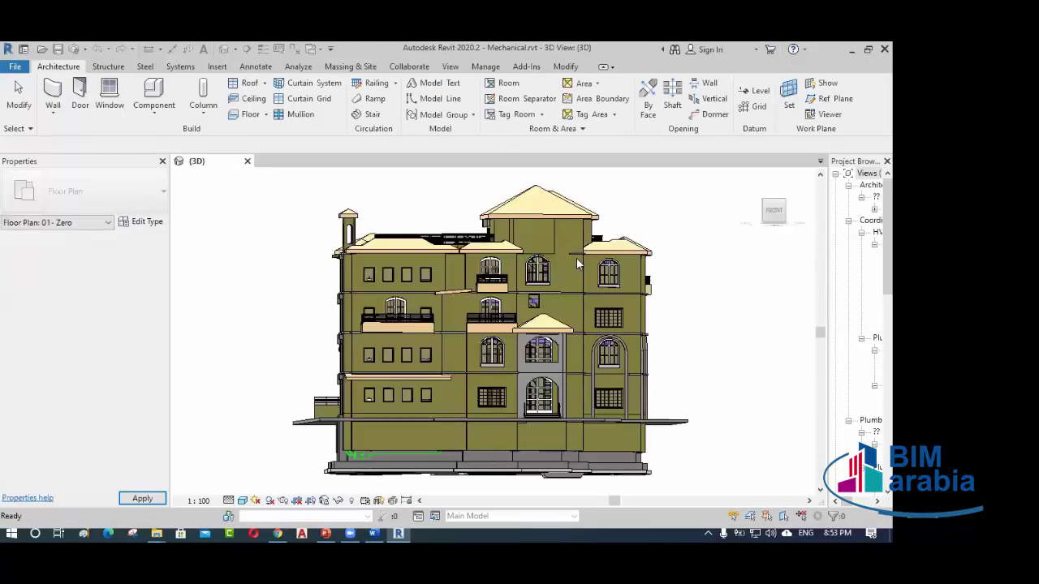
pyautogui.scroll(-3, 431, 327)
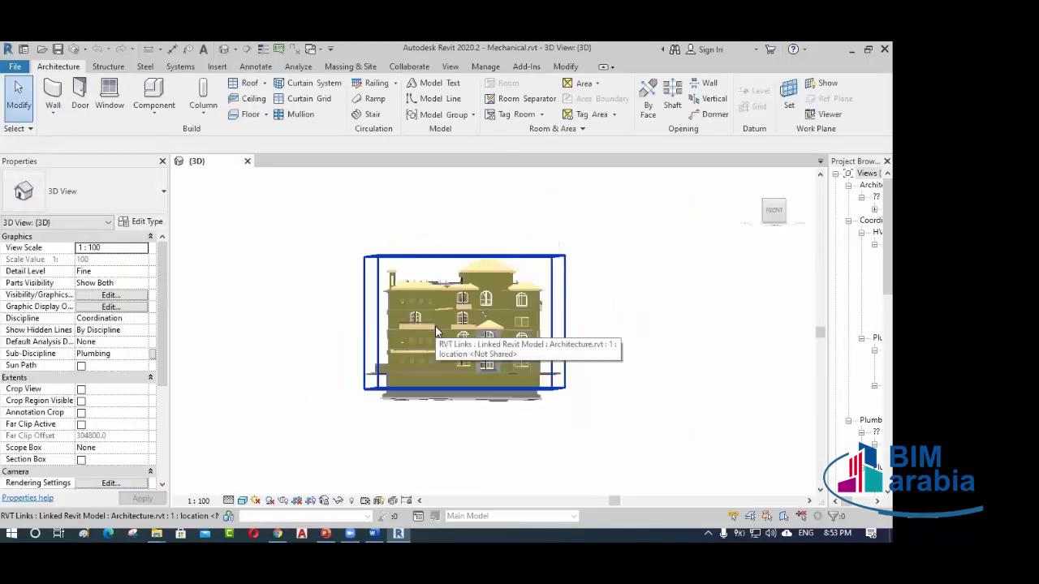
pyautogui.keyDown('shift'); pyautogui.moveTo(594, 270); pyautogui.dragTo(609, 334, button='middle'); pyautogui.keyUp('shift')
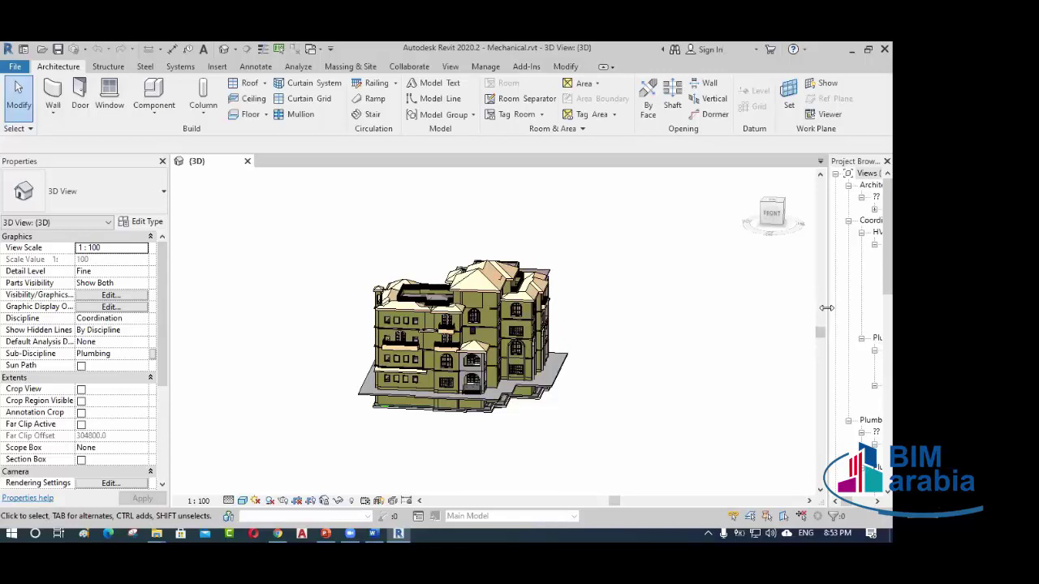
pyautogui.moveTo(824, 307); pyautogui.dragTo(722, 326)
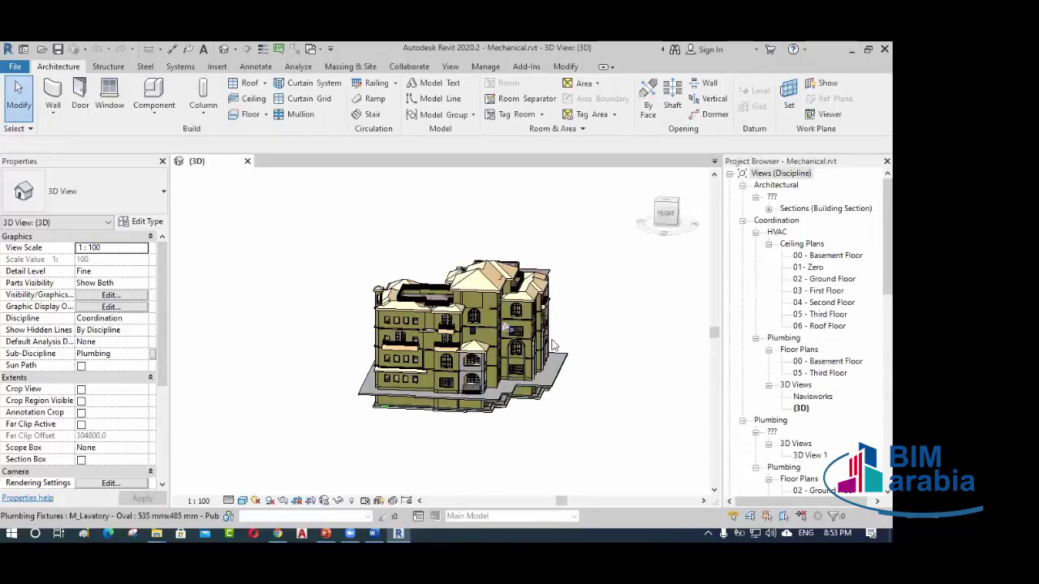
pyautogui.moveTo(607, 349); pyautogui.dragTo(552, 352, button='middle')
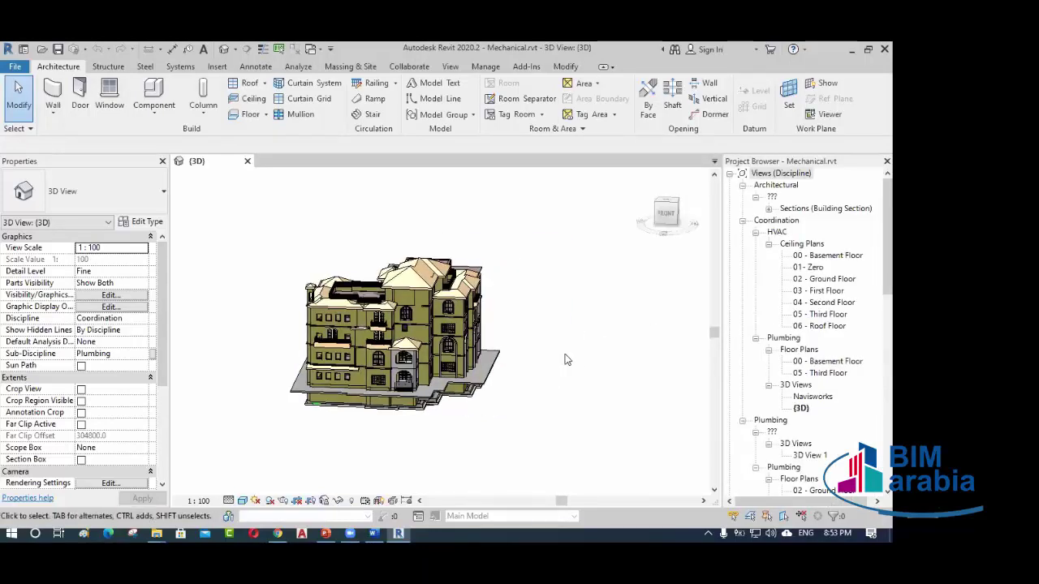
pyautogui.doubleClick(812, 397)
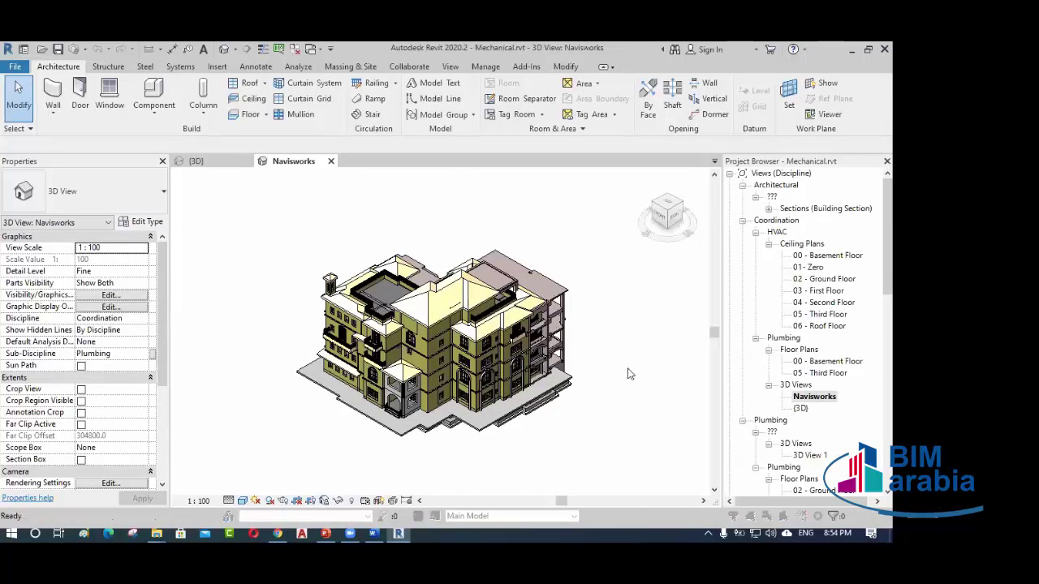
# - Uncheck the Architecture.rvt and Structure.rvt links in Visibility/Graphics (VG) for this view
pyautogui.press('v')
pyautogui.press('v')
pyautogui.click(504, 130)
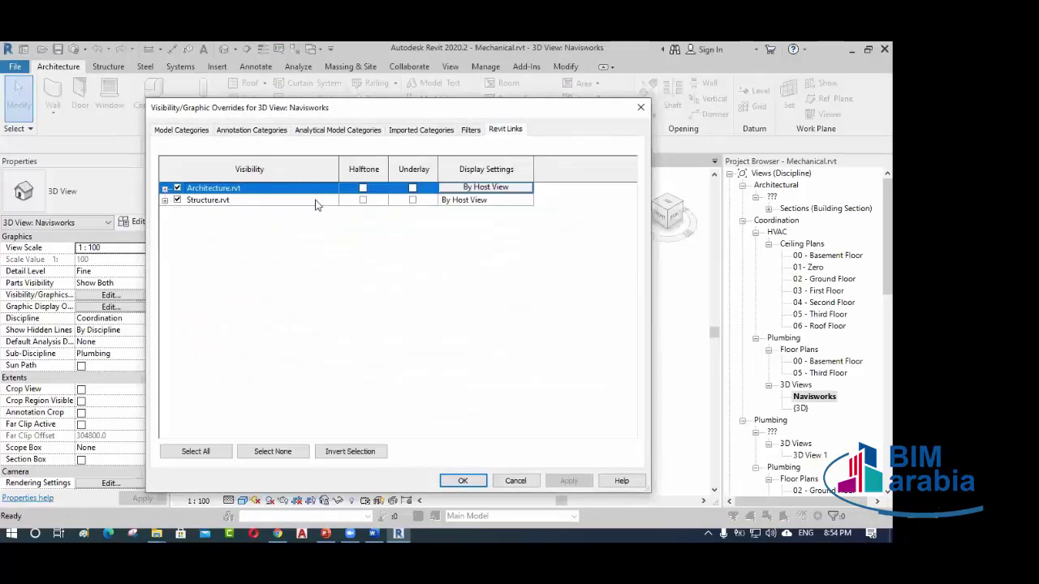
pyautogui.click(177, 201)
pyautogui.click(178, 188)
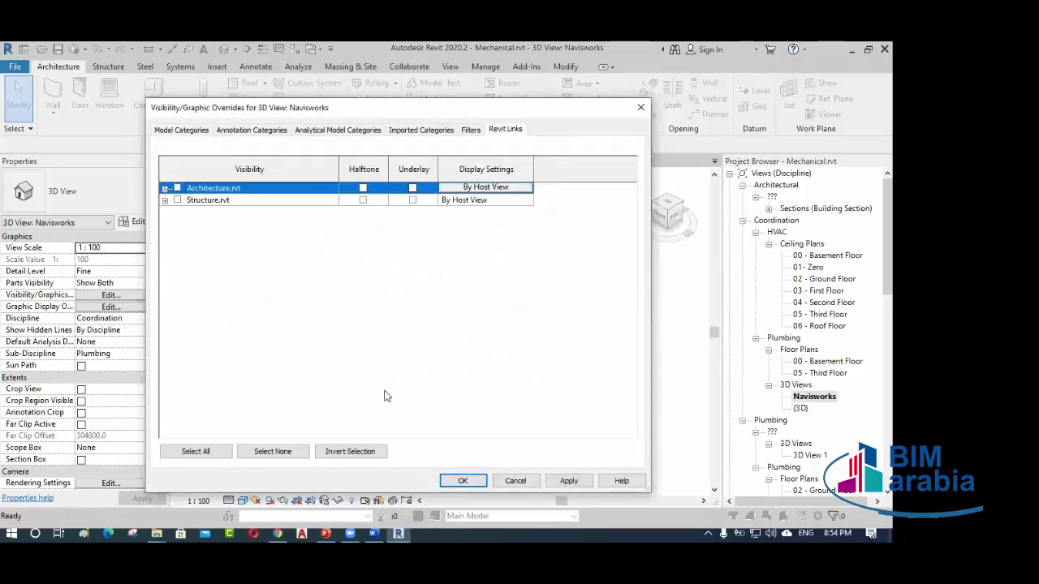
pyautogui.click(463, 481)
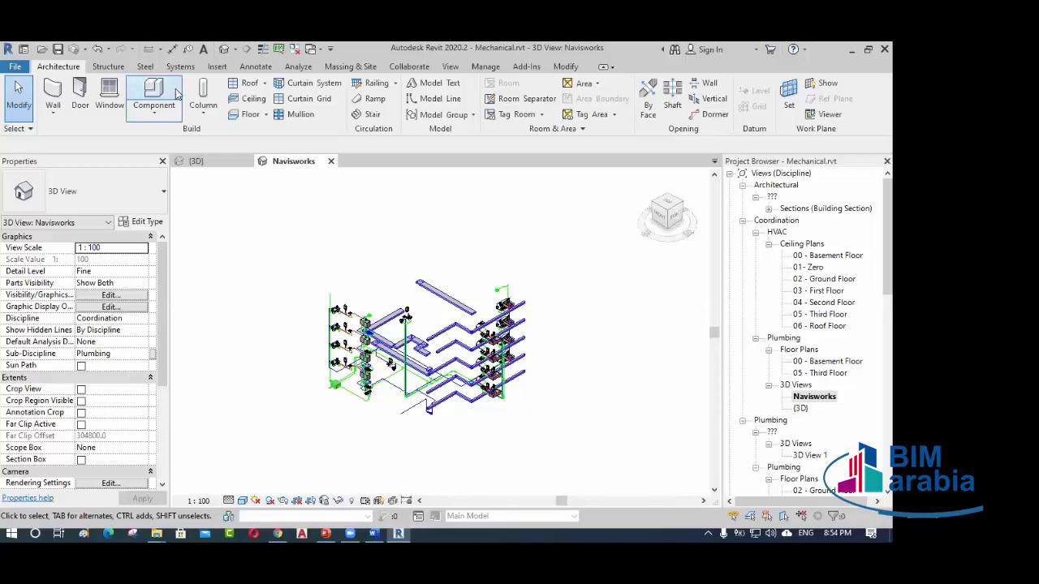
# - Start the Navisworks 2020 export as Mechanical.nwc into NWC and accept the Navisworks settings
pyautogui.click(525, 67)
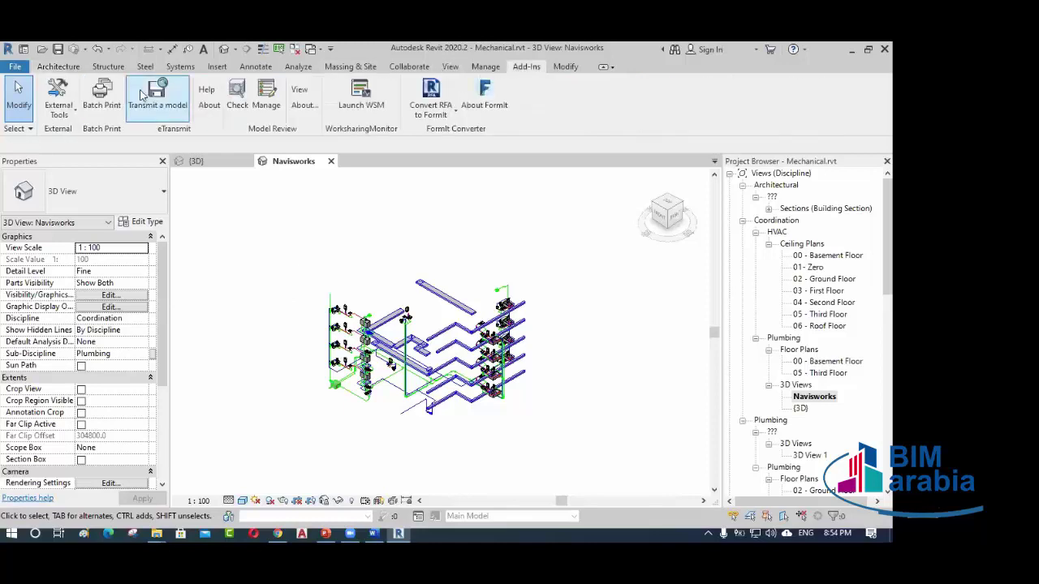
pyautogui.click(58, 96)
pyautogui.click(87, 134)
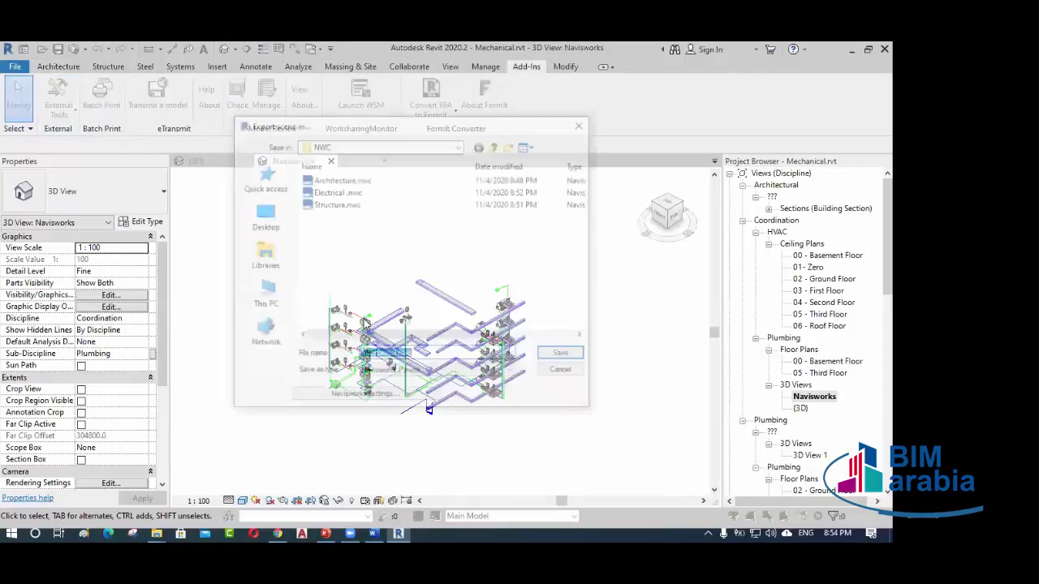
pyautogui.click(381, 397)
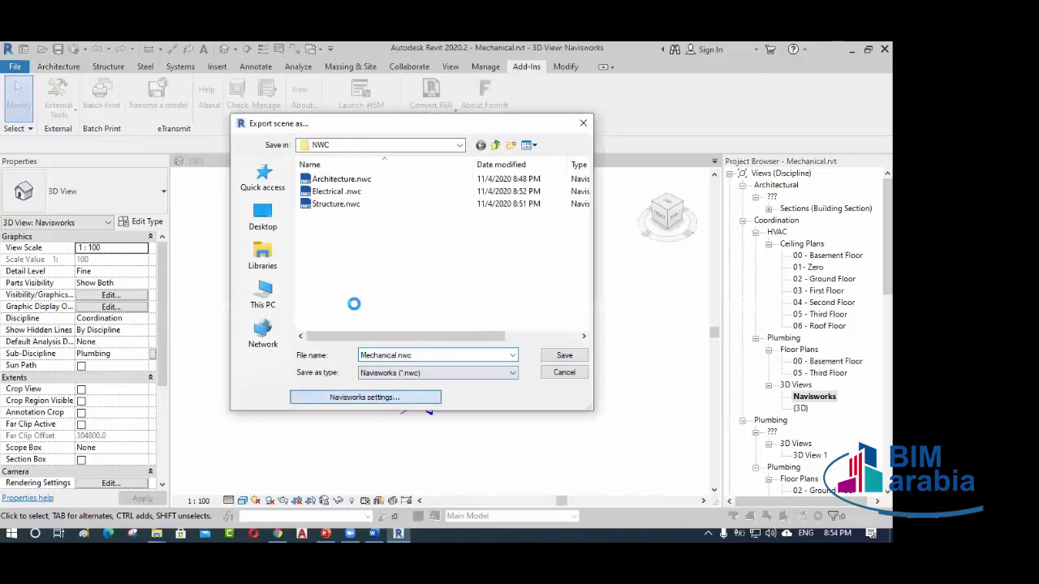
pyautogui.scroll(-2, 496, 274)
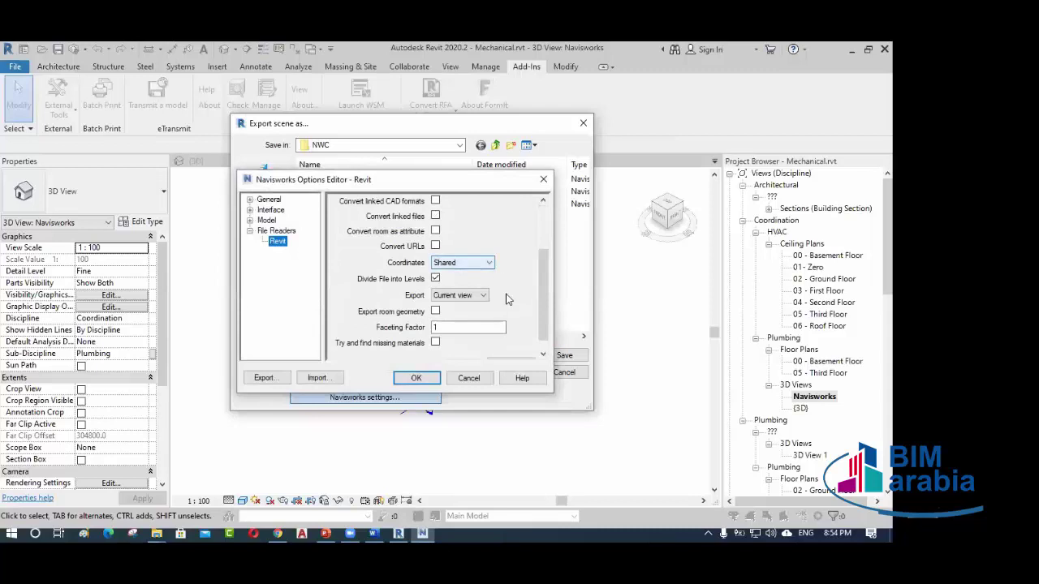
pyautogui.scroll(2, 542, 300)
pyautogui.moveTo(543, 306); pyautogui.dragTo(539, 226)
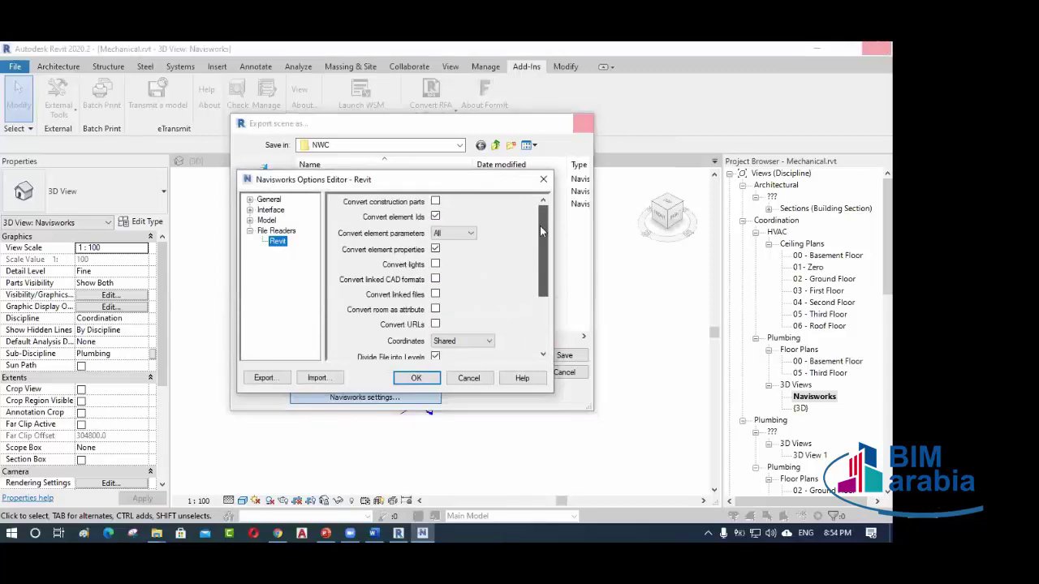
pyautogui.click(414, 378)
pyautogui.hotkey('alt', 'Tab')
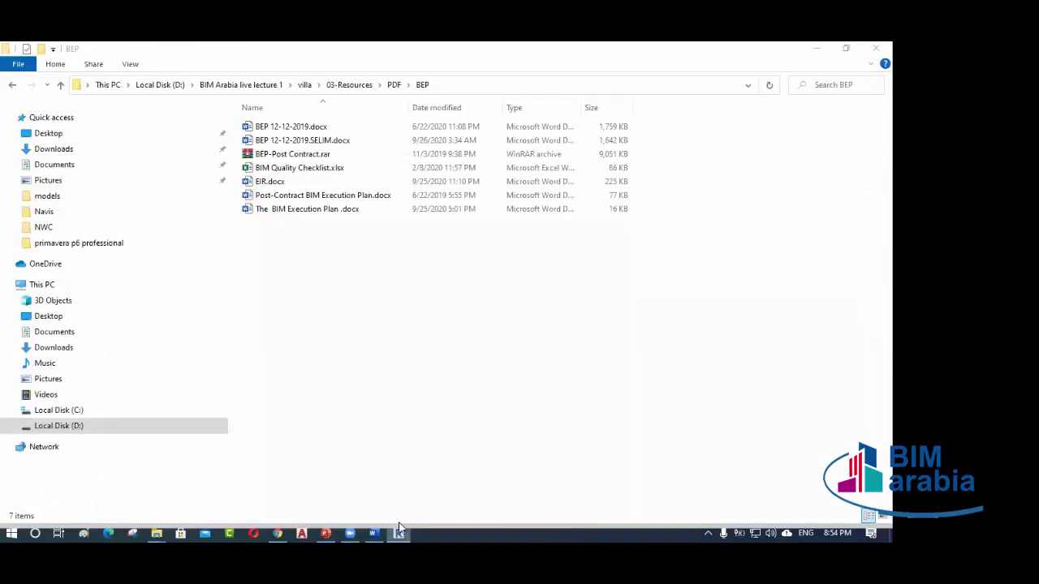
# - Close the Word document, then save the Mechanical.nwc export to the NWC folder
pyautogui.click(398, 529)
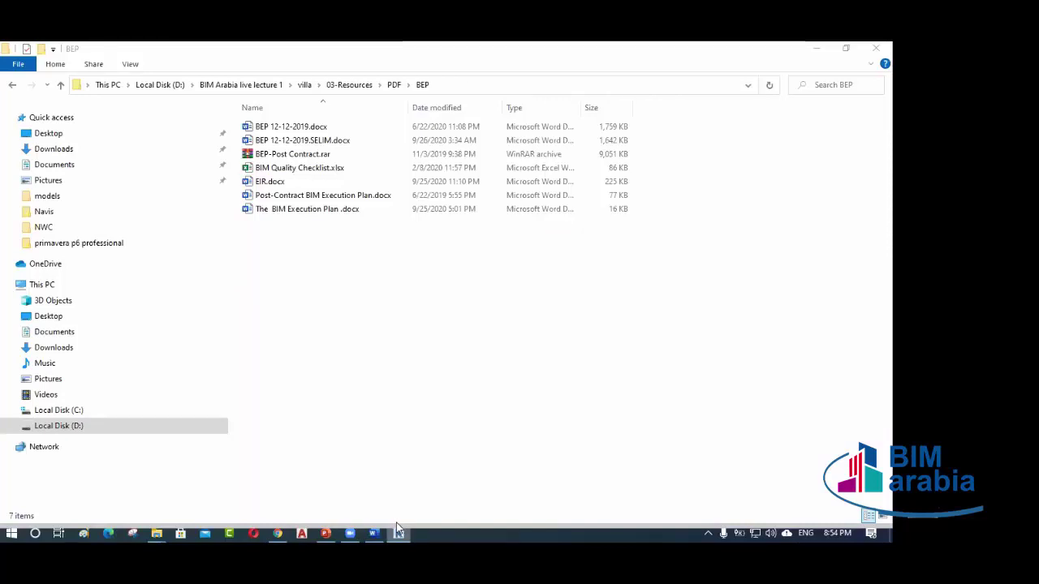
pyautogui.moveTo(370, 529)
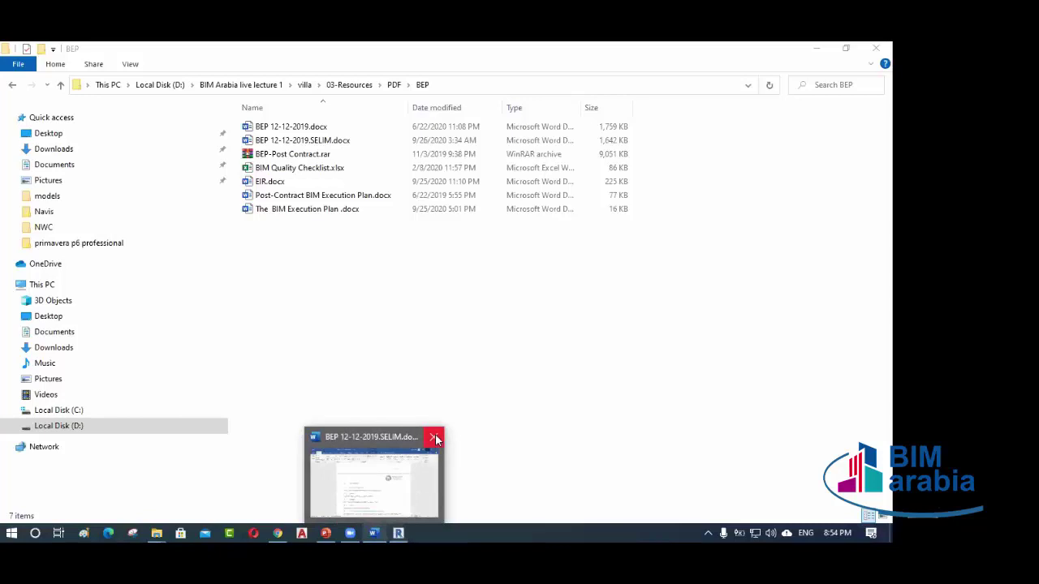
pyautogui.click(436, 440)
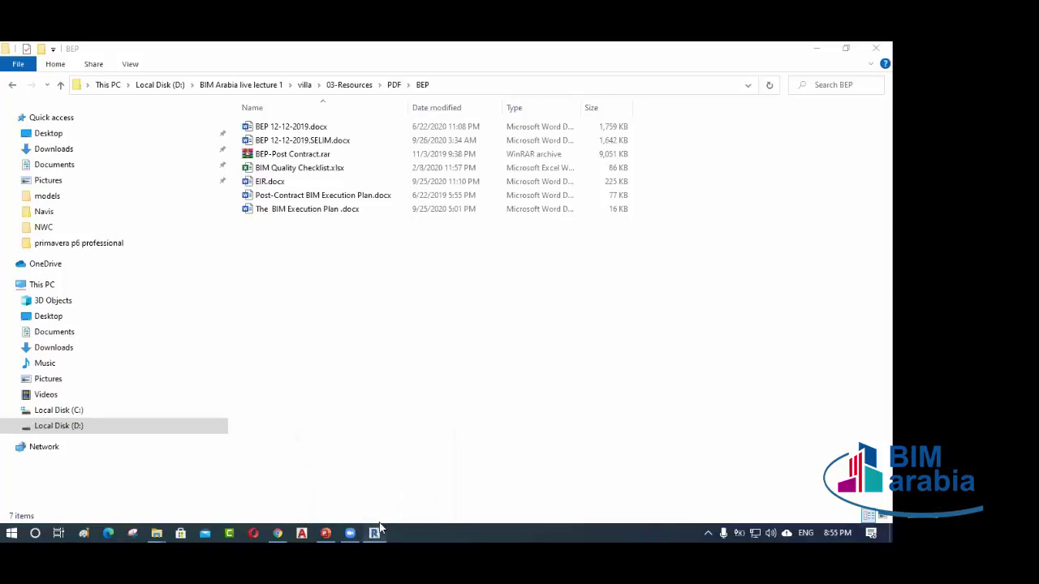
pyautogui.click(374, 532)
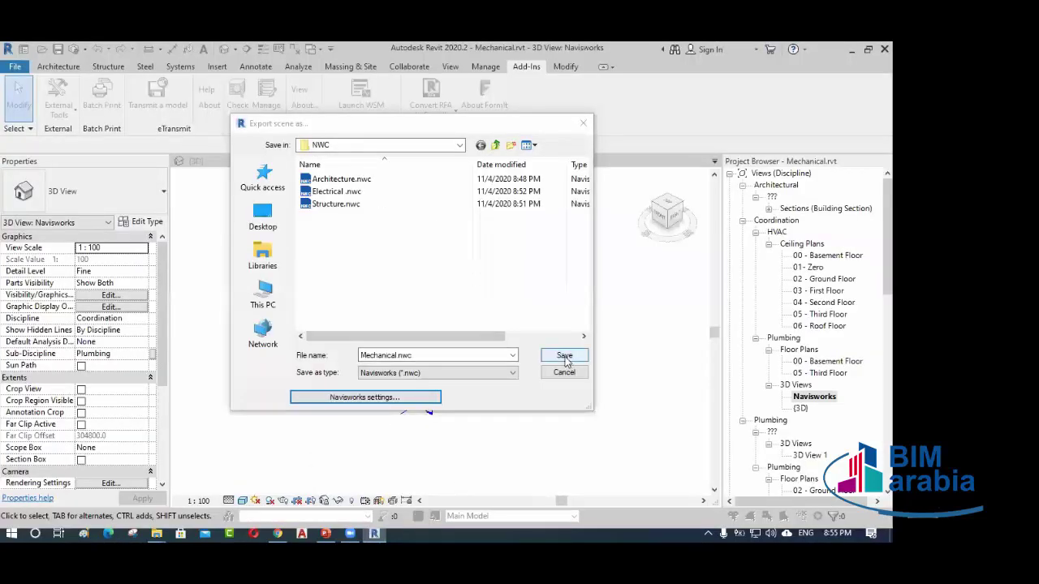
pyautogui.click(564, 357)
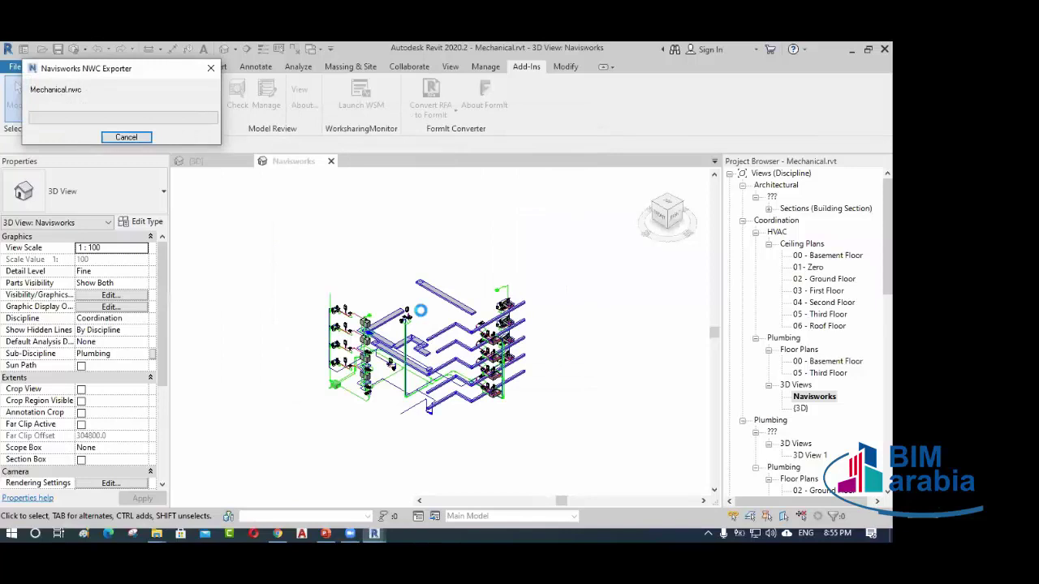
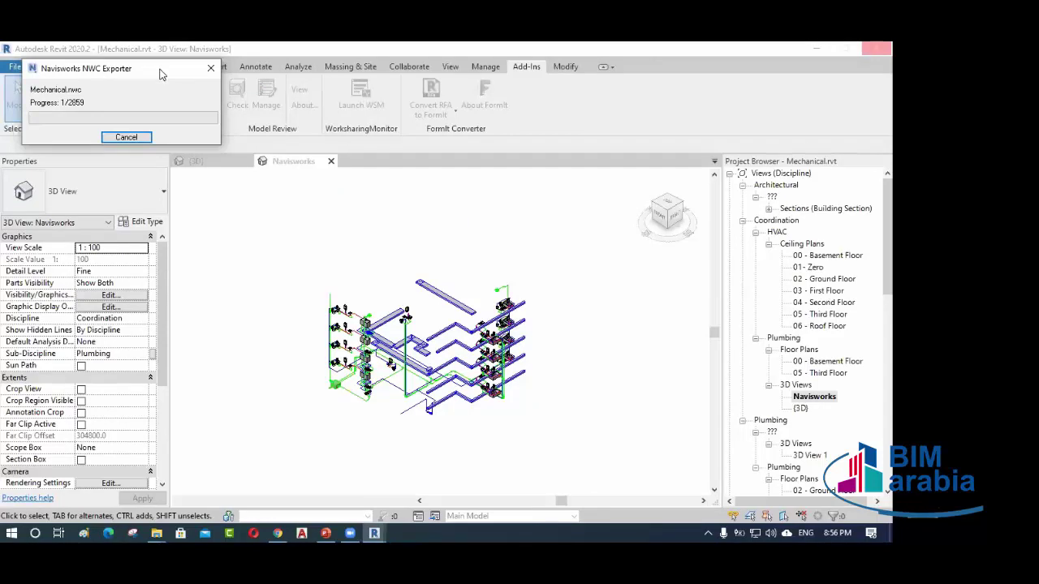
# - Move the NWC export progress window aside while Mechanical.nwc finishes exporting
pyautogui.moveTo(160, 75); pyautogui.dragTo(350, 221)
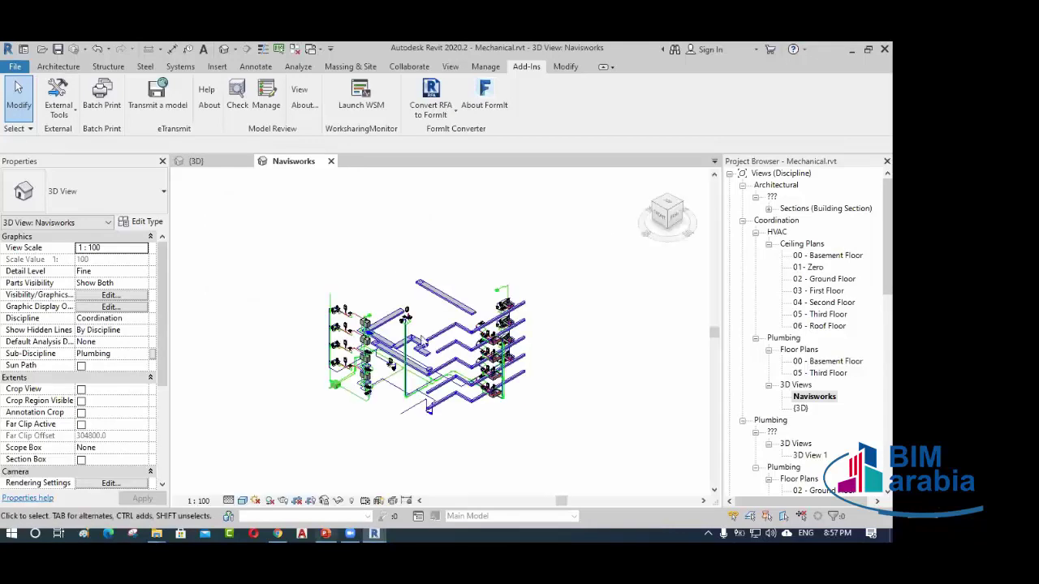
# - Minimize Revit and browse from 03-Resources up to villa, then into 01-WIP\Navis\NWC
pyautogui.click(850, 51)
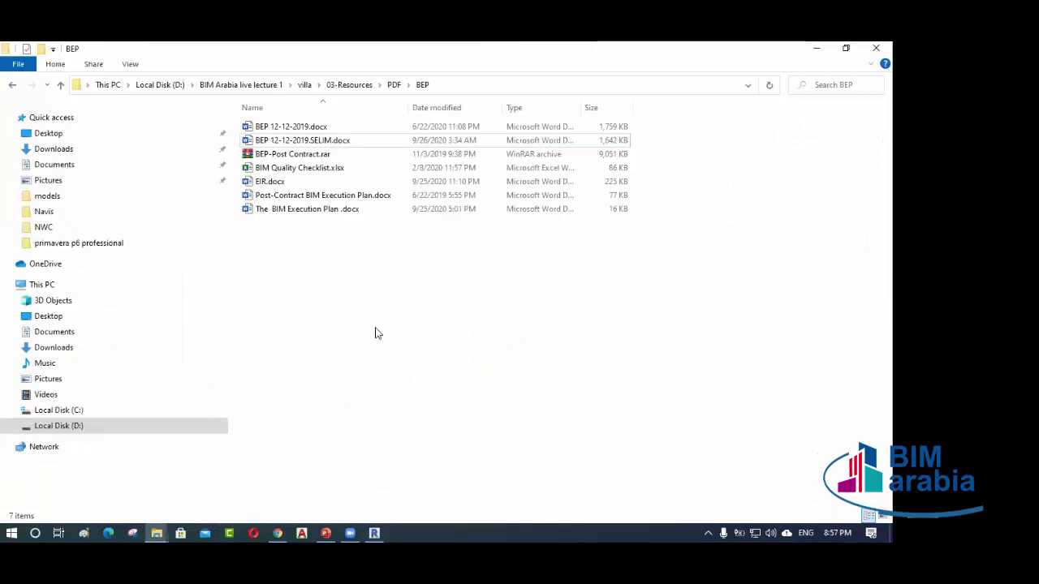
pyautogui.click(351, 85)
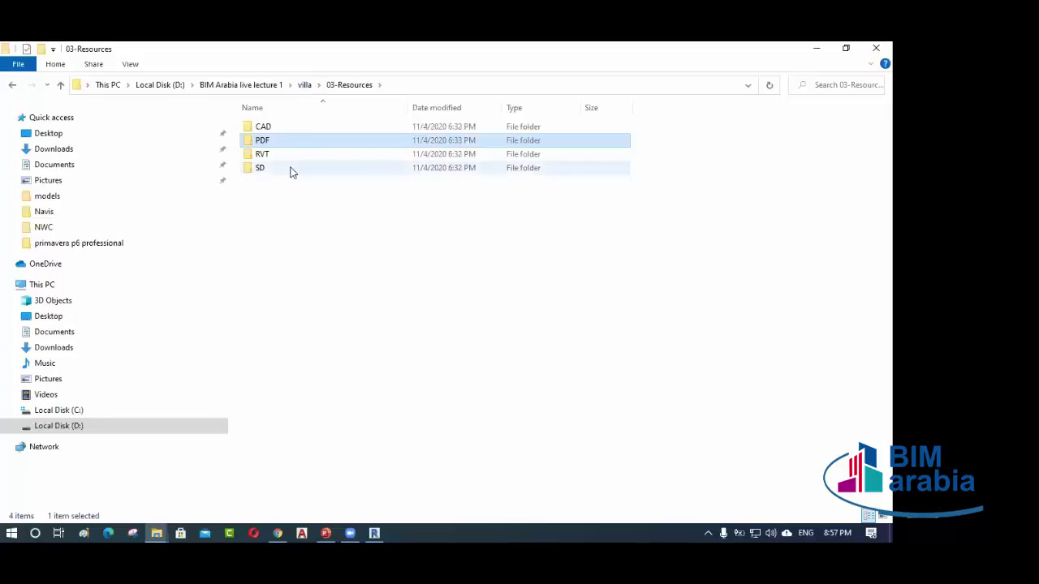
pyautogui.click(305, 84)
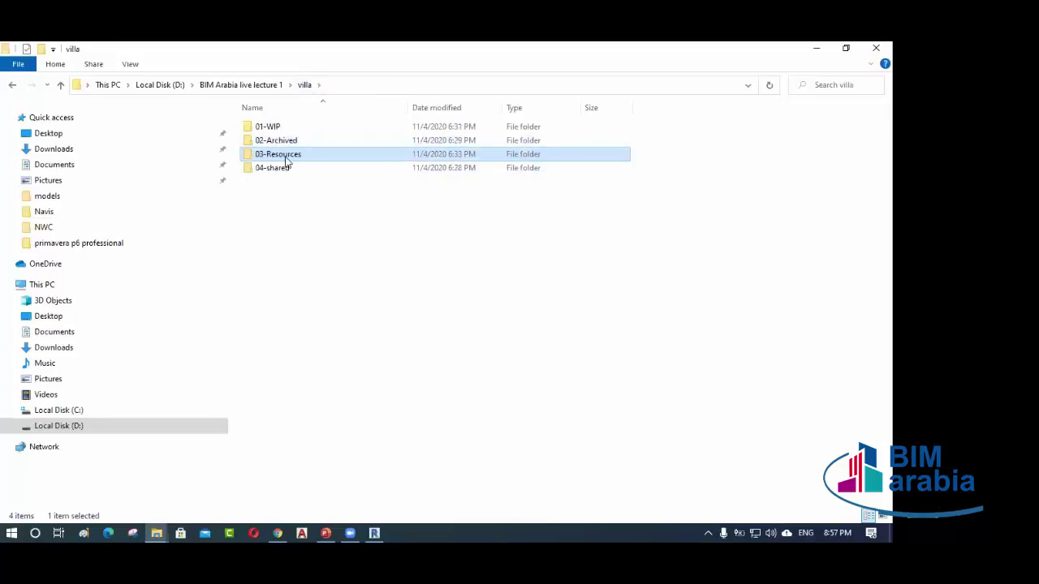
pyautogui.click(274, 202)
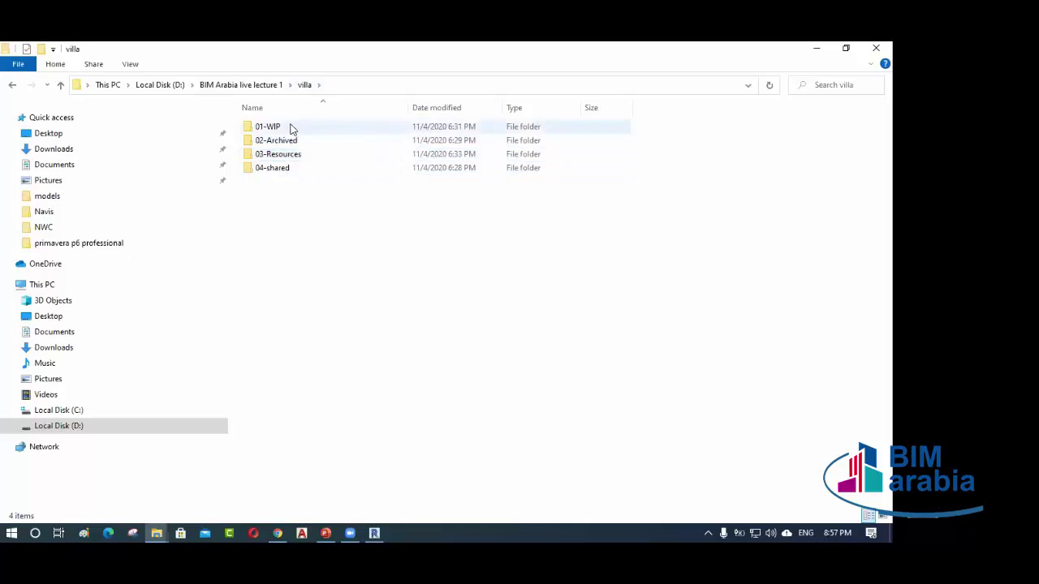
pyautogui.doubleClick(288, 129)
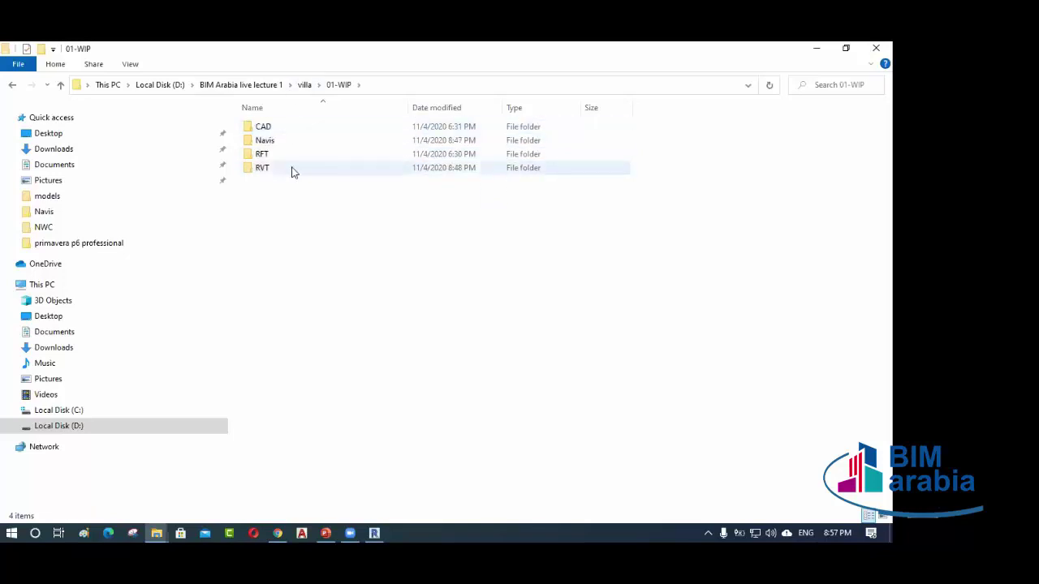
pyautogui.doubleClick(287, 146)
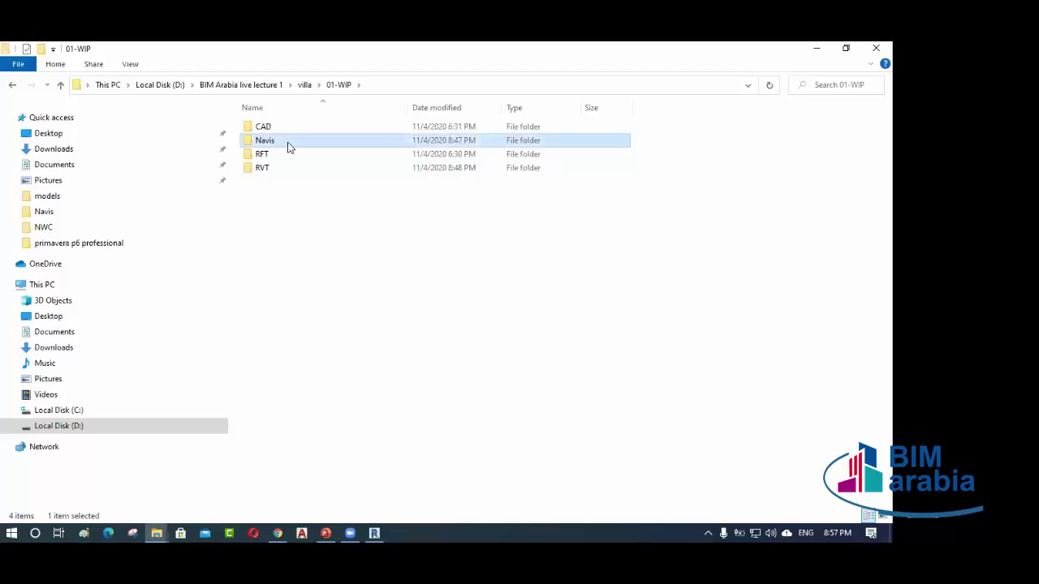
pyautogui.doubleClick(273, 129)
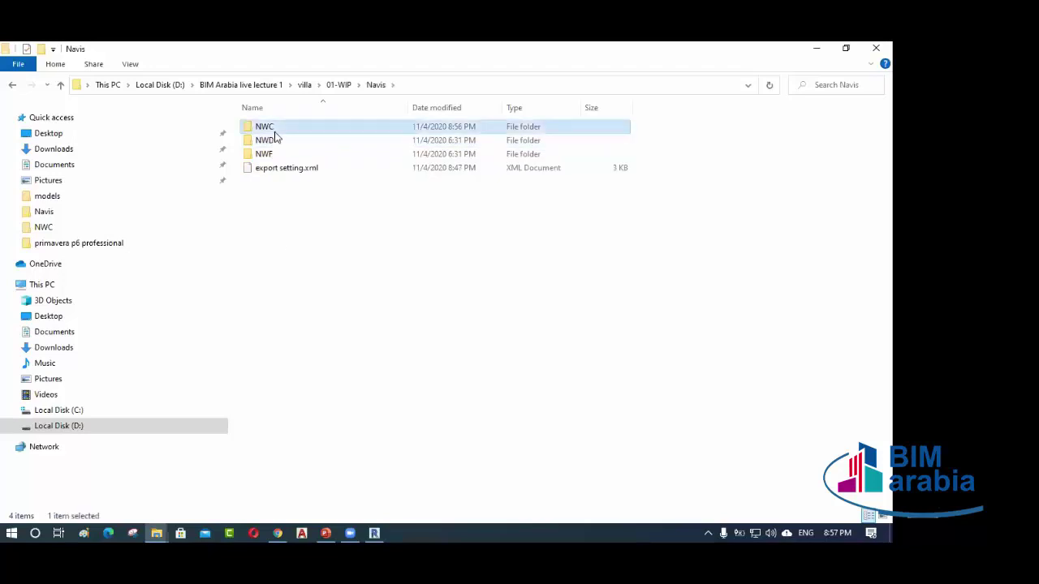
pyautogui.click(450, 84)
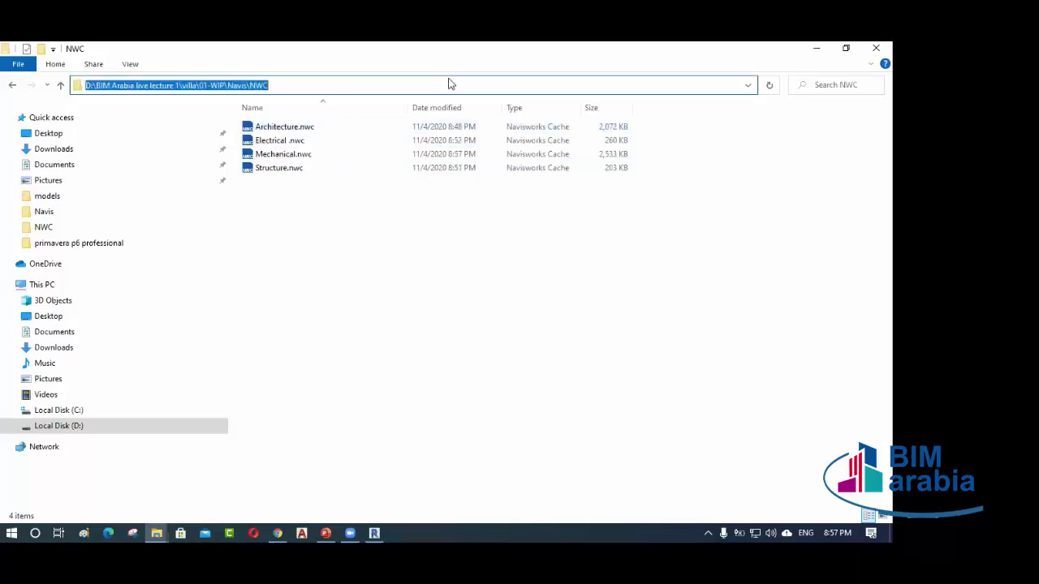
pyautogui.click(364, 244)
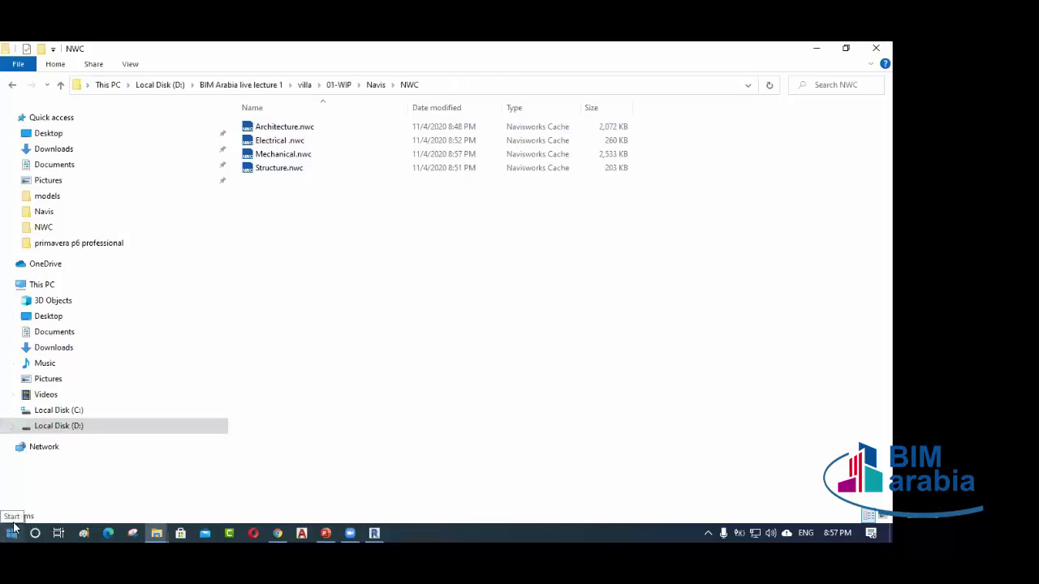
# - Launch Navisworks Manage 2020 from its desktop shortcut after searching 'naviswo' in Start
pyautogui.click(13, 528)
pyautogui.write('navi')
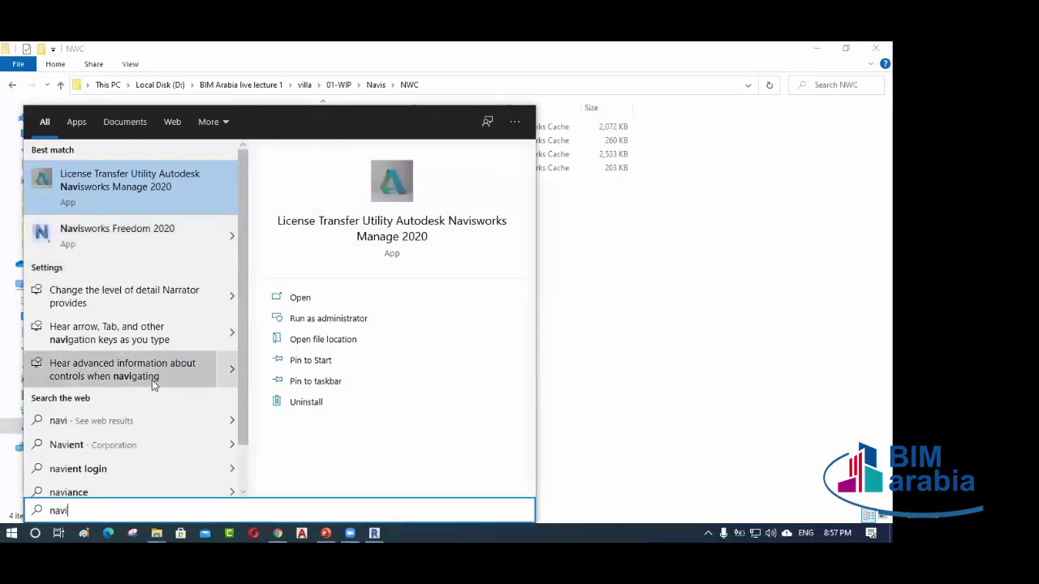
pyautogui.write('swo')
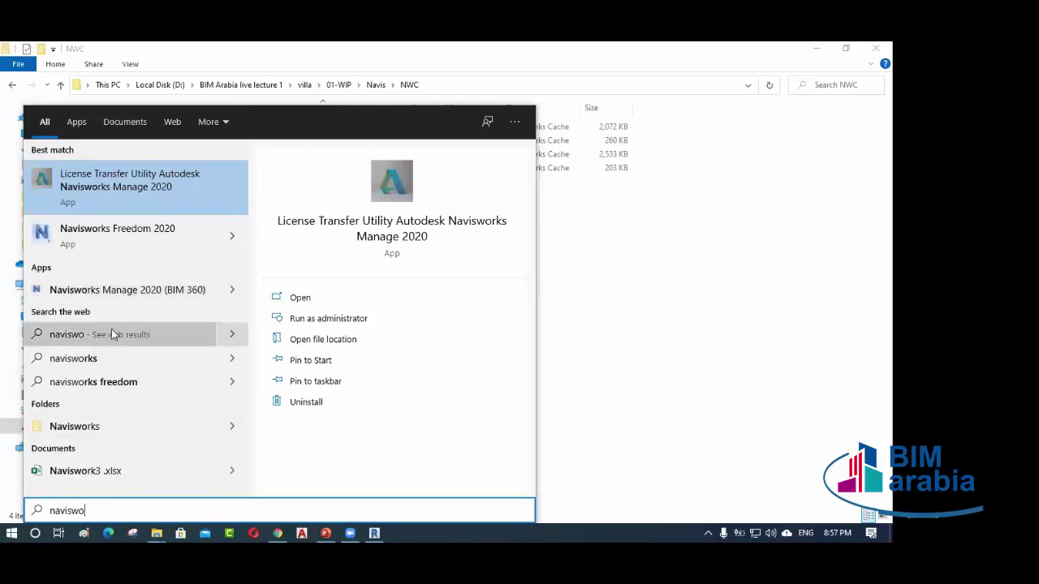
pyautogui.click(628, 331)
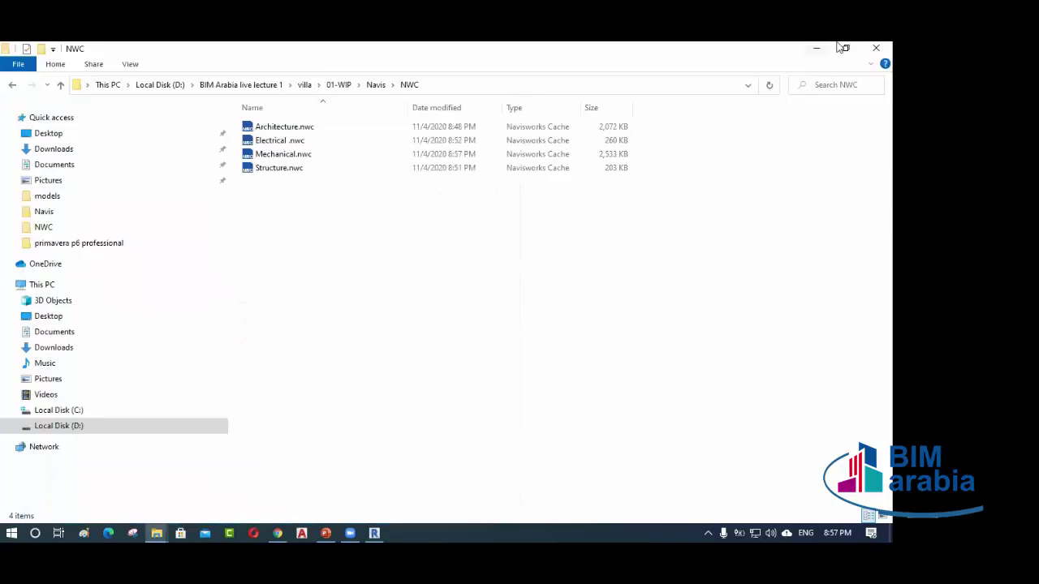
pyautogui.press('super+e')
pyautogui.click(816, 48)
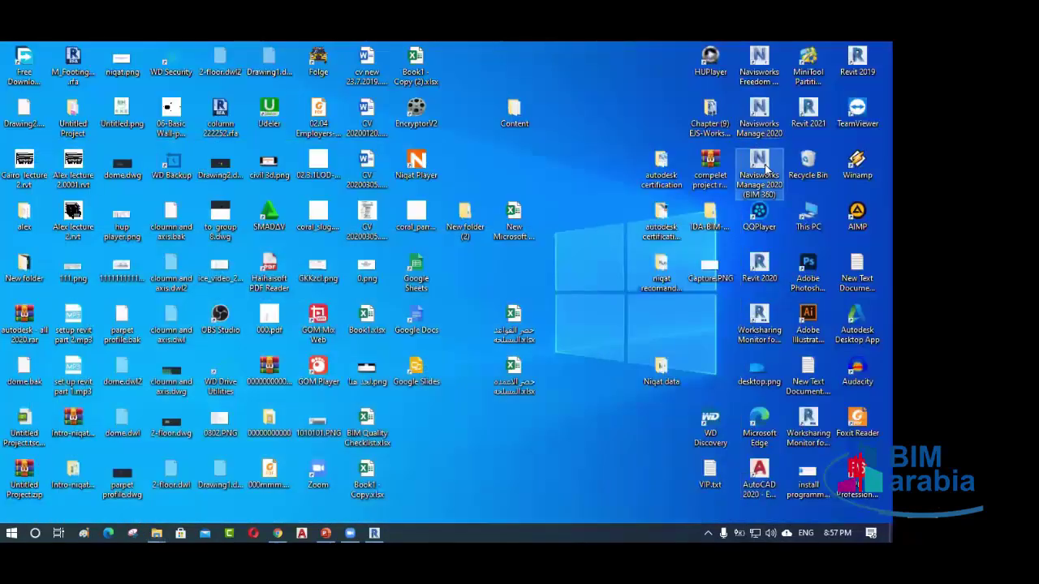
pyautogui.click(758, 118)
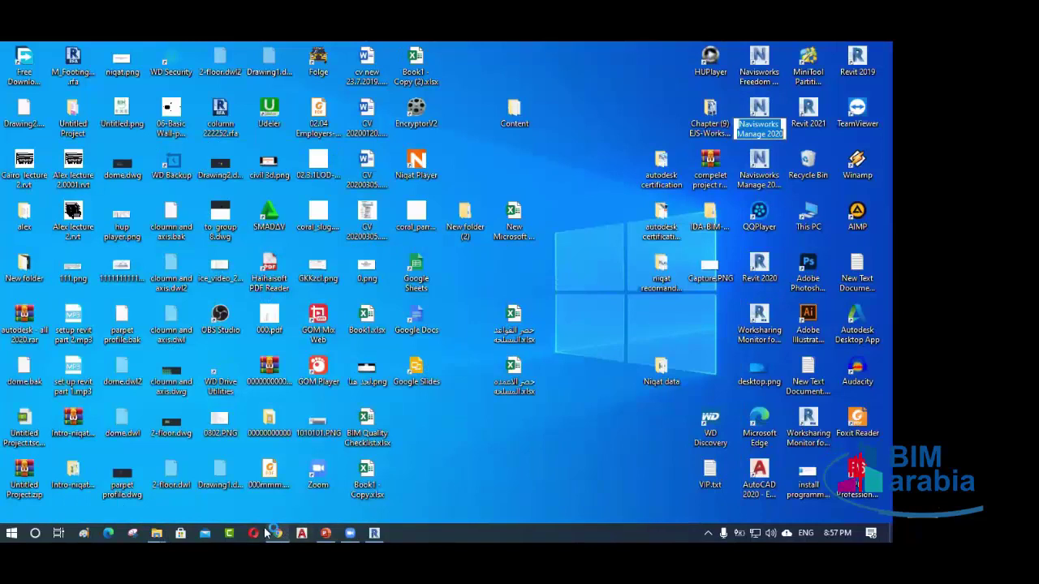
# - Close the PowerPoint window from its taskbar menu
pyautogui.moveTo(157, 534)
pyautogui.click(305, 488)
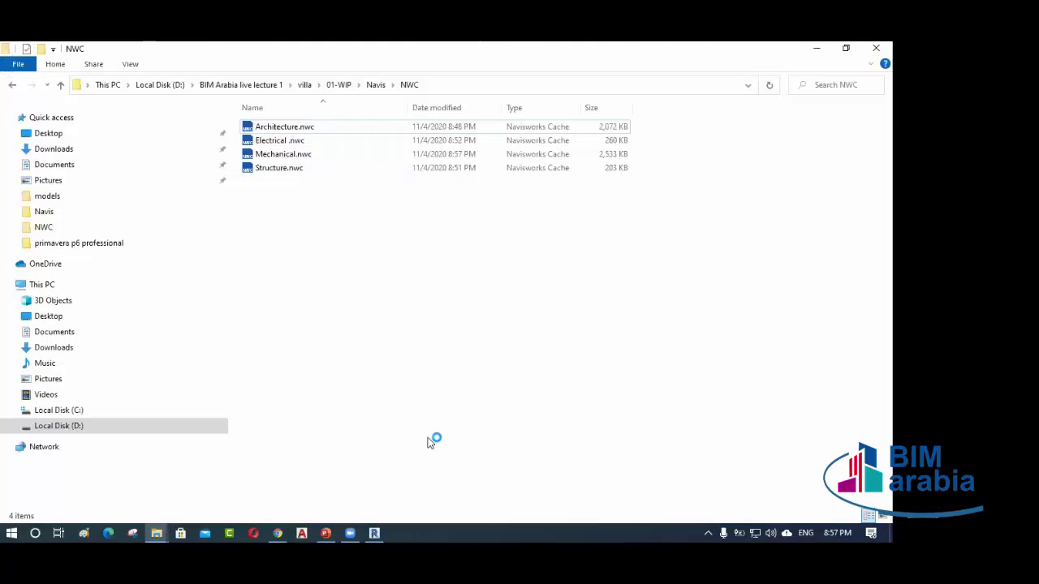
pyautogui.click(325, 532)
pyautogui.rightClick(325, 532)
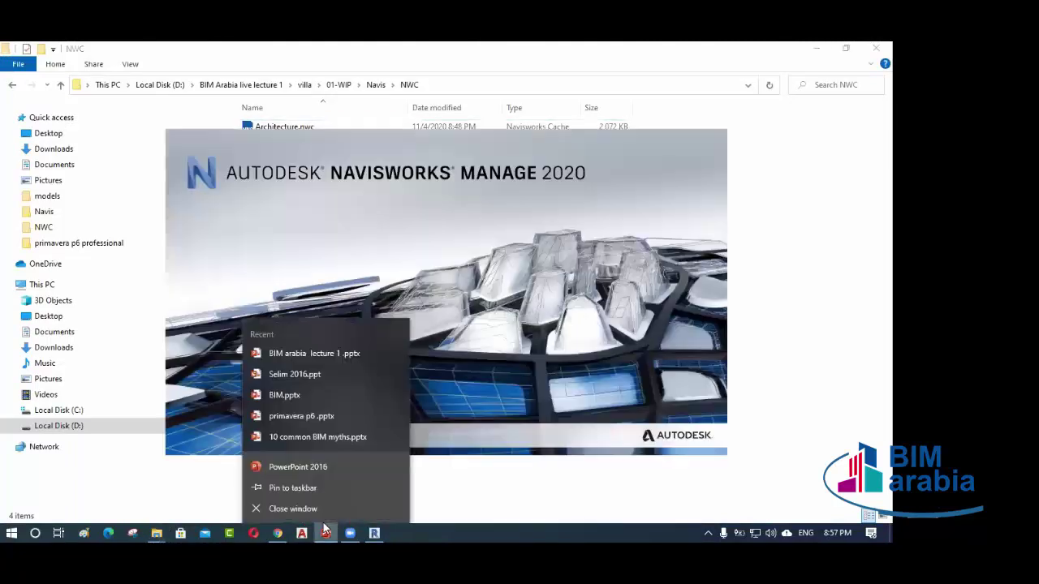
pyautogui.click(324, 505)
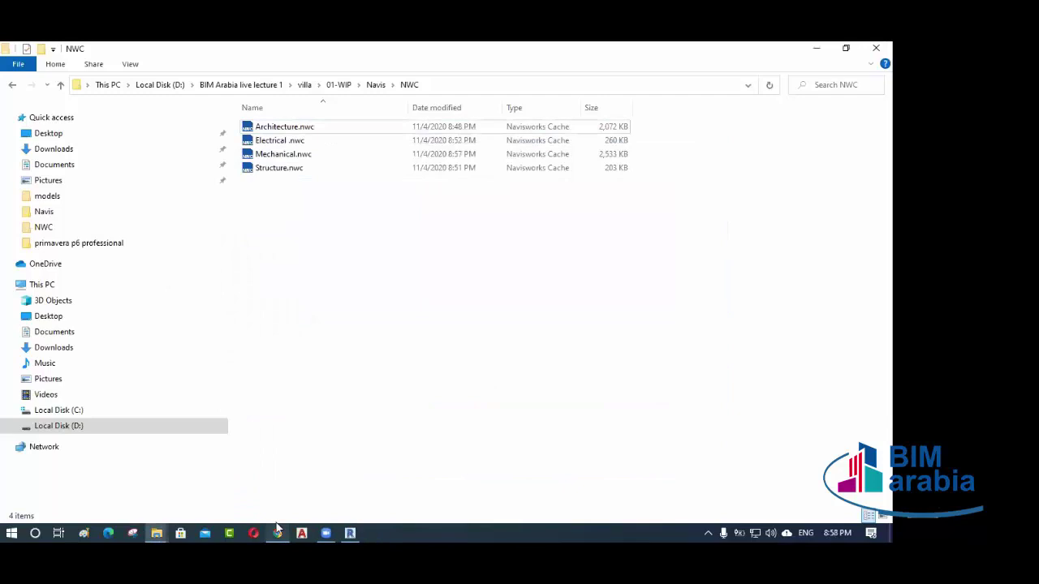
# - Close the Google Chrome window and bring Navisworks Manage to the front
pyautogui.moveTo(277, 529)
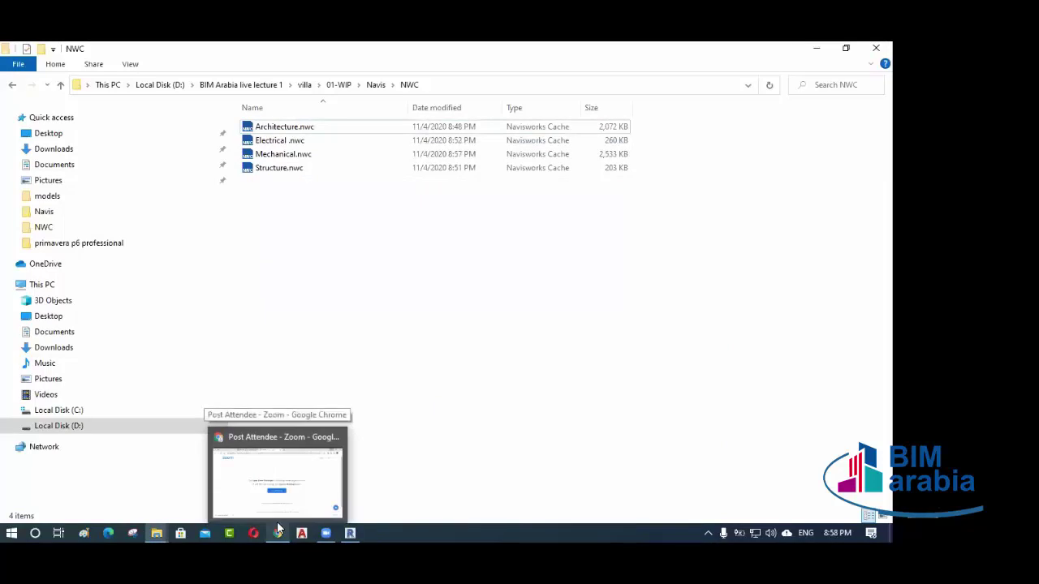
pyautogui.moveTo(325, 529)
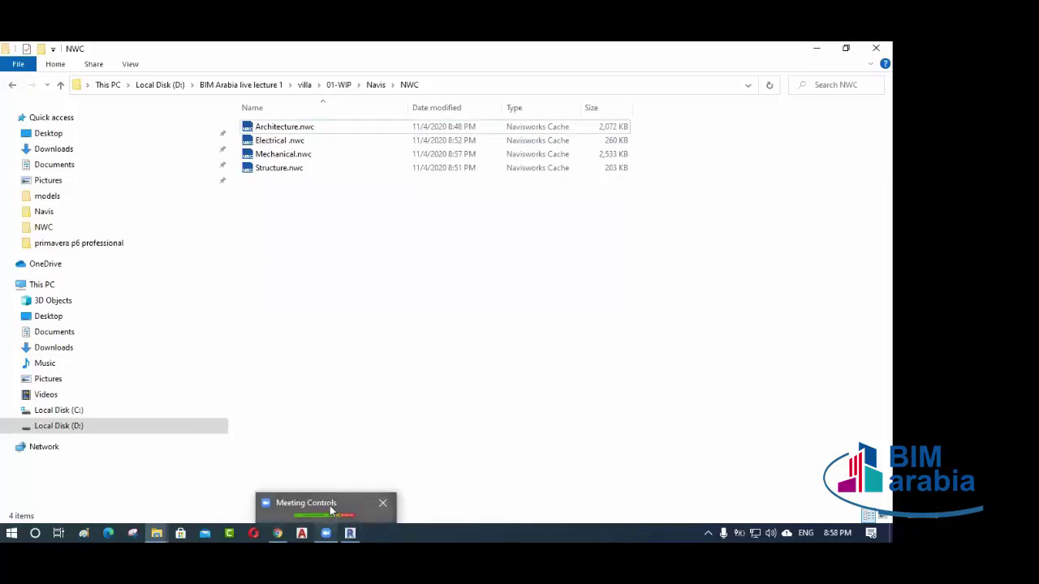
pyautogui.click(279, 531)
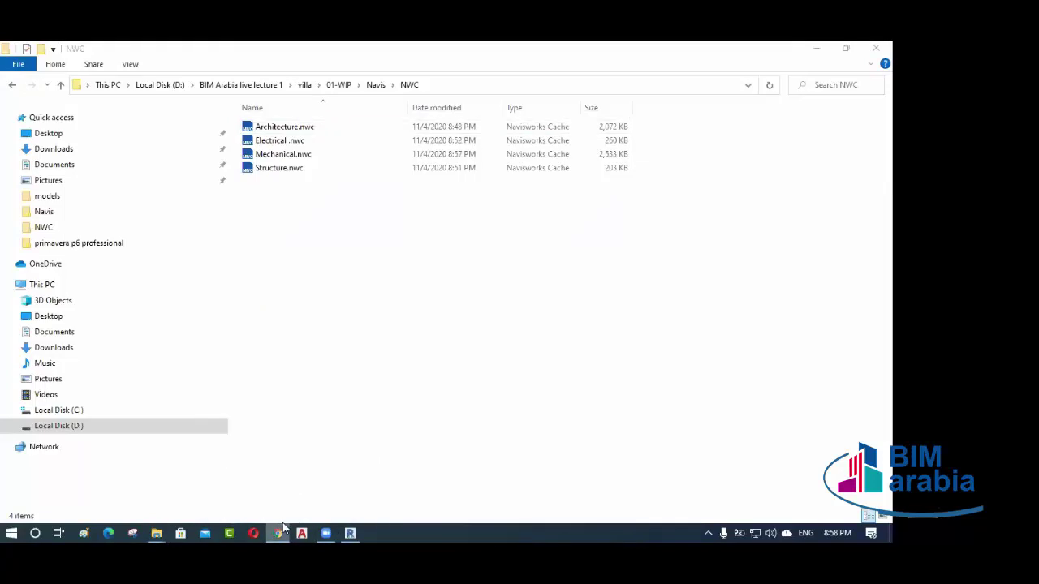
pyautogui.rightClick(282, 523)
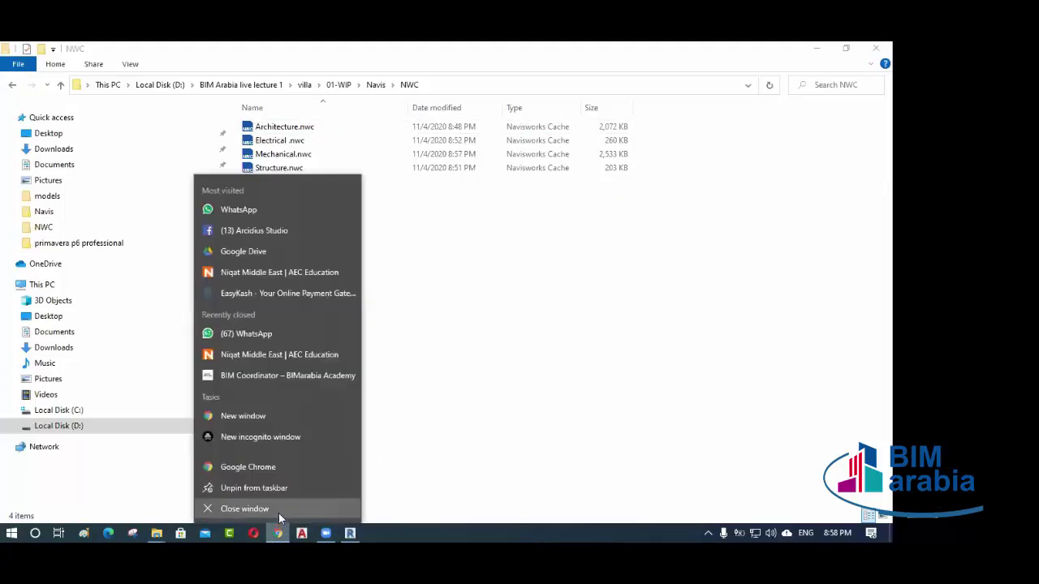
pyautogui.click(278, 511)
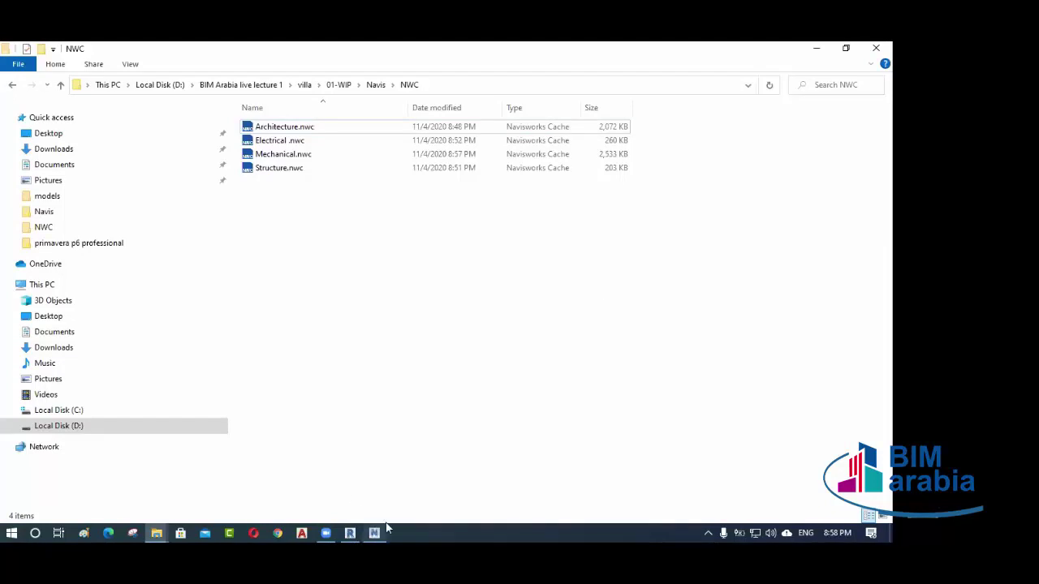
pyautogui.click(380, 475)
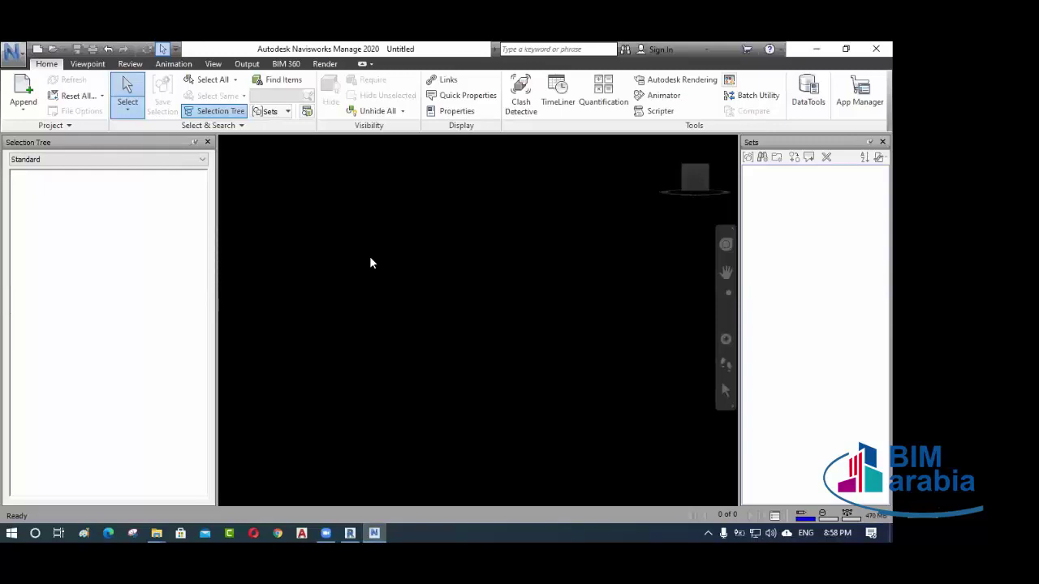
# - Append all four .nwc files from villa\01-WIP\Navis\NWC into the Untitled project
pyautogui.click(23, 112)
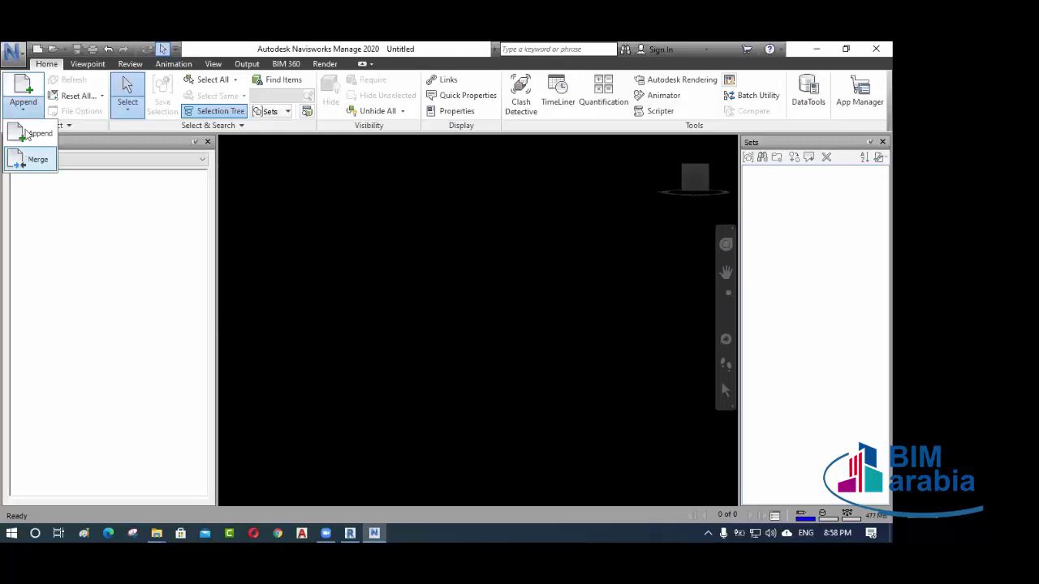
pyautogui.click(32, 134)
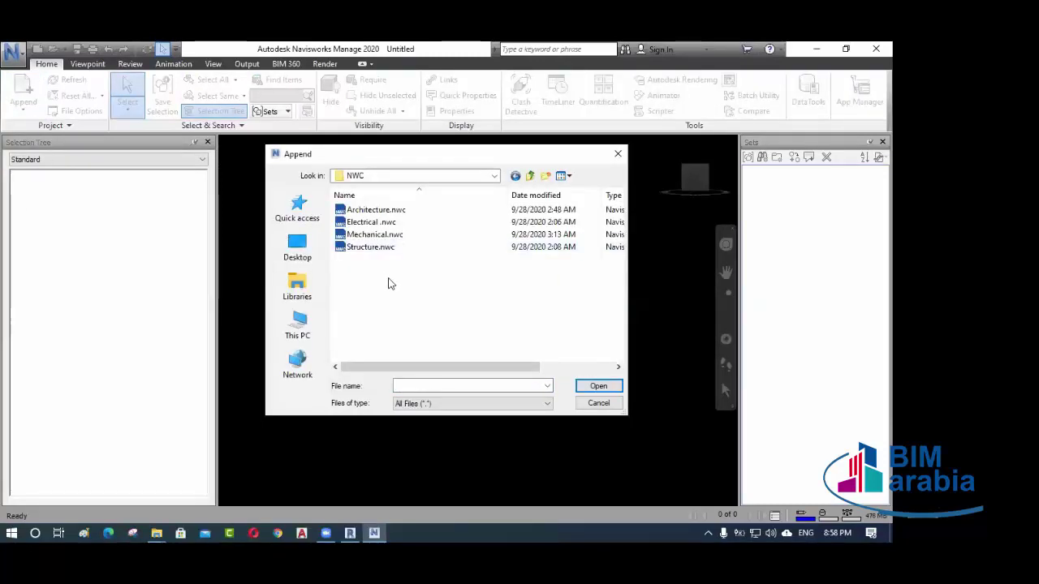
pyautogui.moveTo(390, 282); pyautogui.dragTo(368, 212)
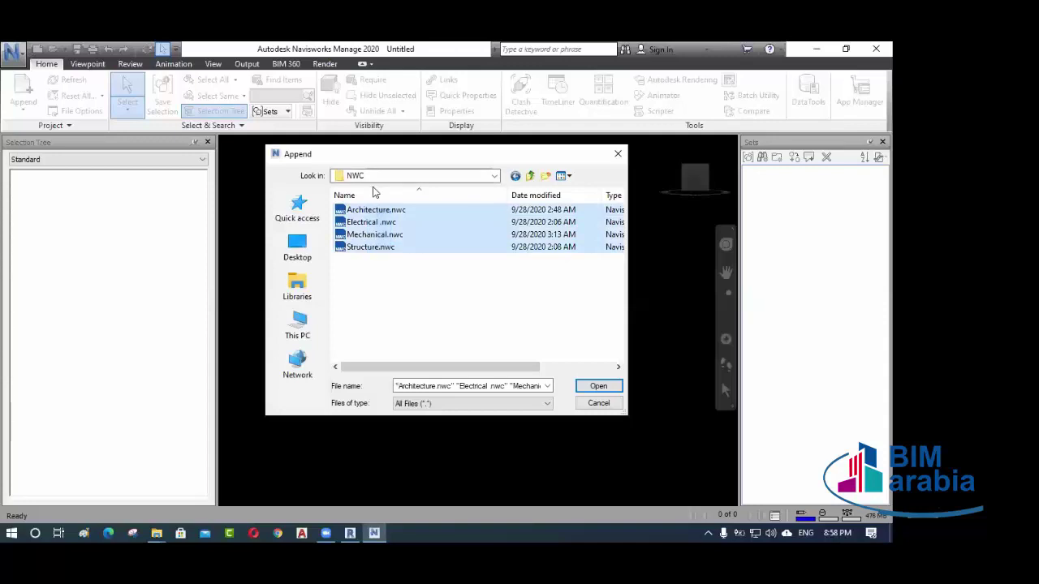
pyautogui.click(529, 177)
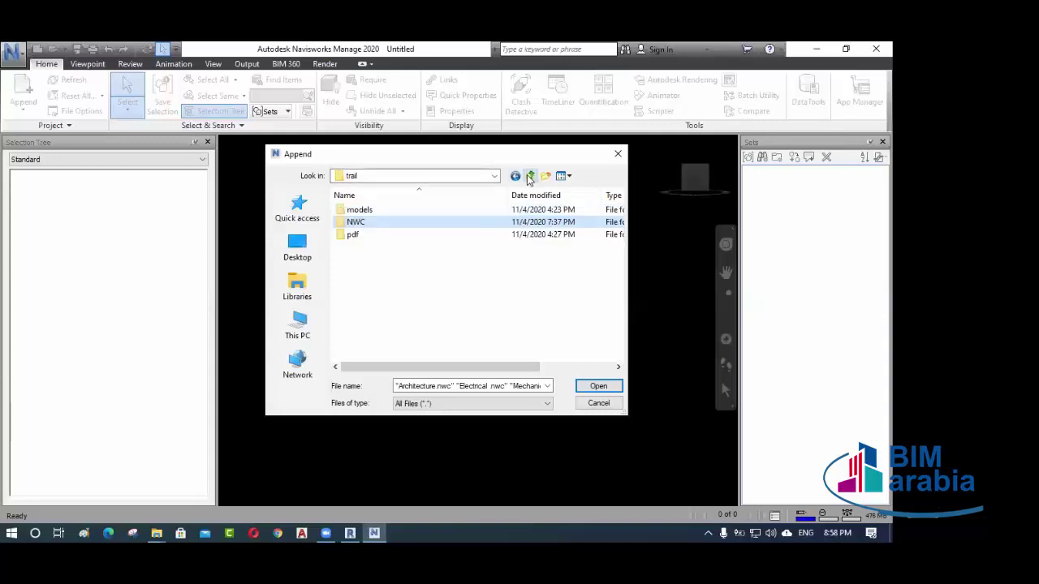
pyautogui.click(529, 177)
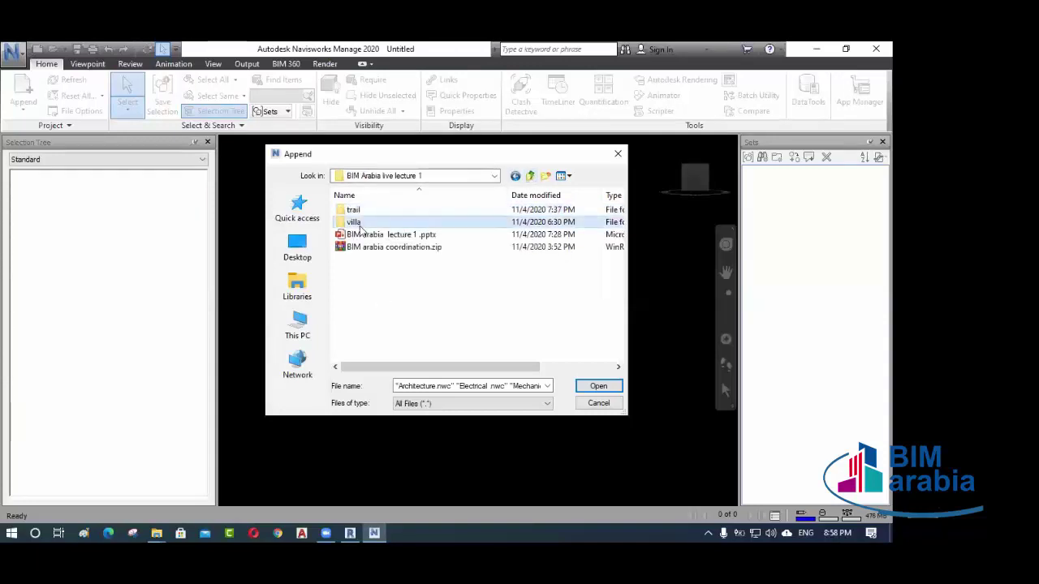
pyautogui.doubleClick(355, 223)
pyautogui.doubleClick(357, 210)
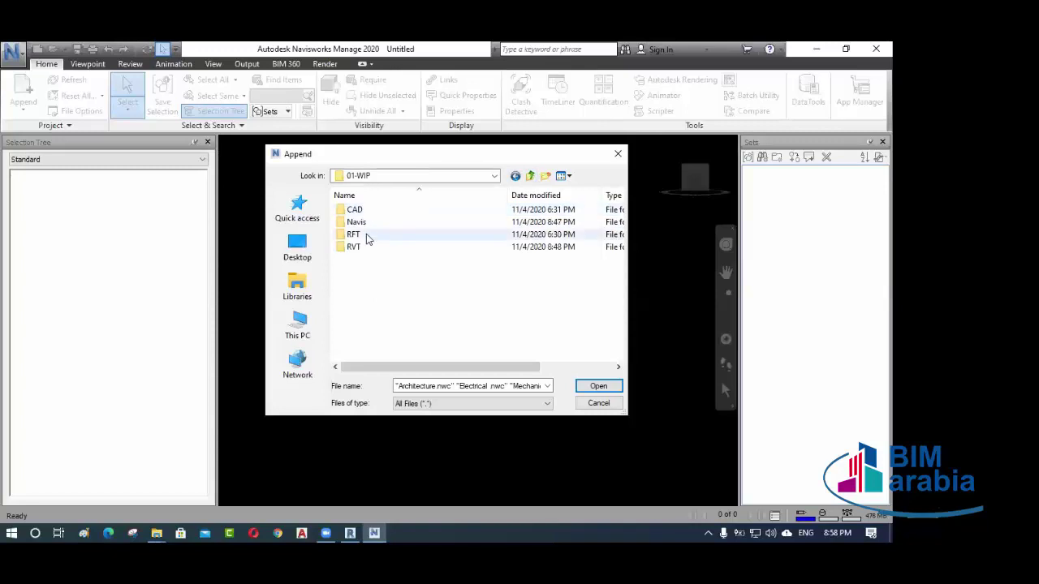
pyautogui.doubleClick(369, 222)
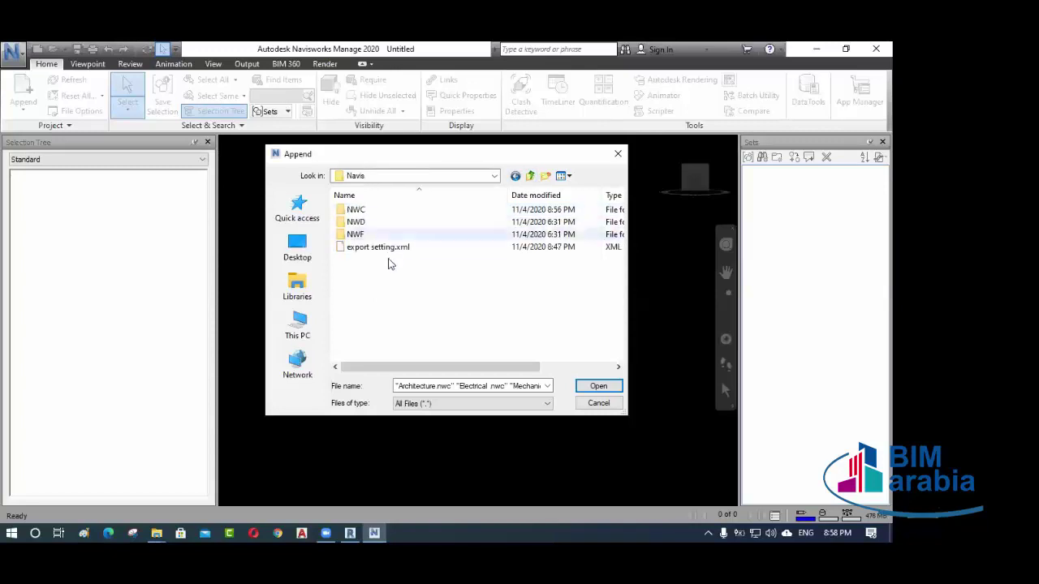
pyautogui.doubleClick(372, 215)
pyautogui.moveTo(385, 269)
pyautogui.mouseDown()
pyautogui.moveTo(359, 205)
pyautogui.moveTo(399, 278)
pyautogui.mouseUp()
pyautogui.click(597, 387)
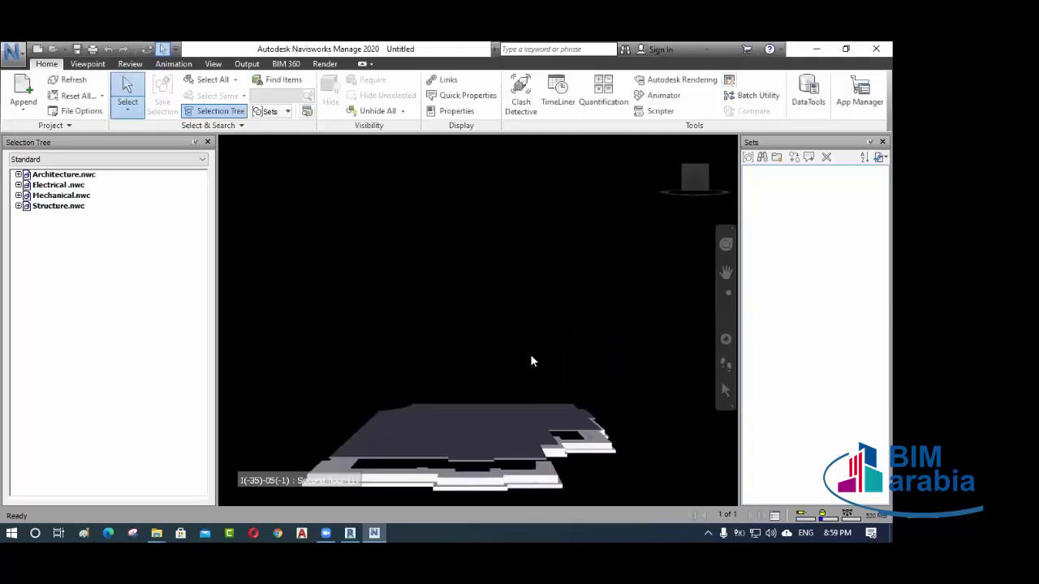
# - Orbit the villa into an isometric view and briefly select Architecture and Electrical in the tree
pyautogui.scroll(-5, 503, 317)
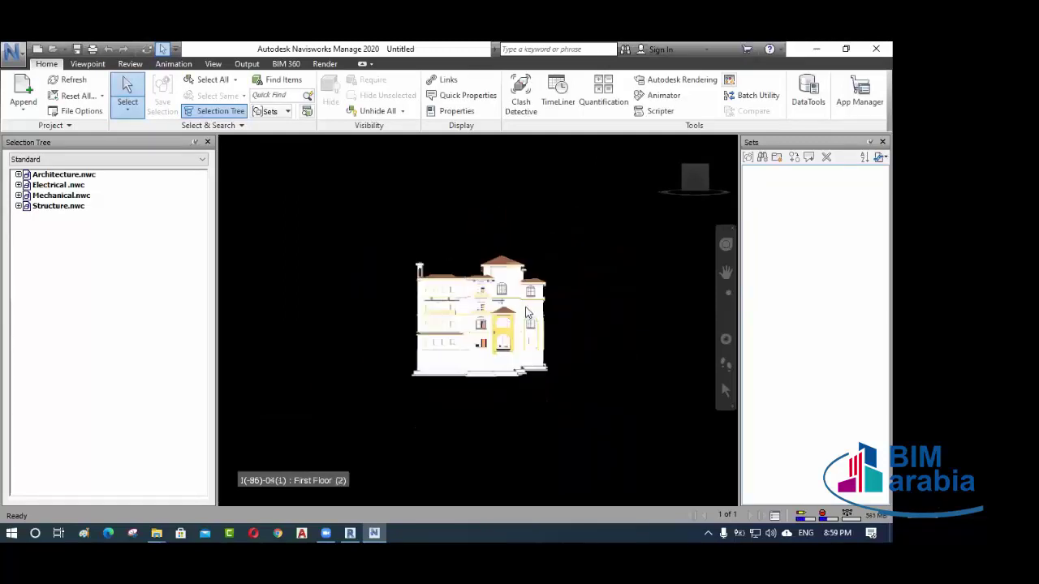
pyautogui.keyDown('shift'); pyautogui.moveTo(531, 355); pyautogui.dragTo(490, 315, button='middle'); pyautogui.keyUp('shift')
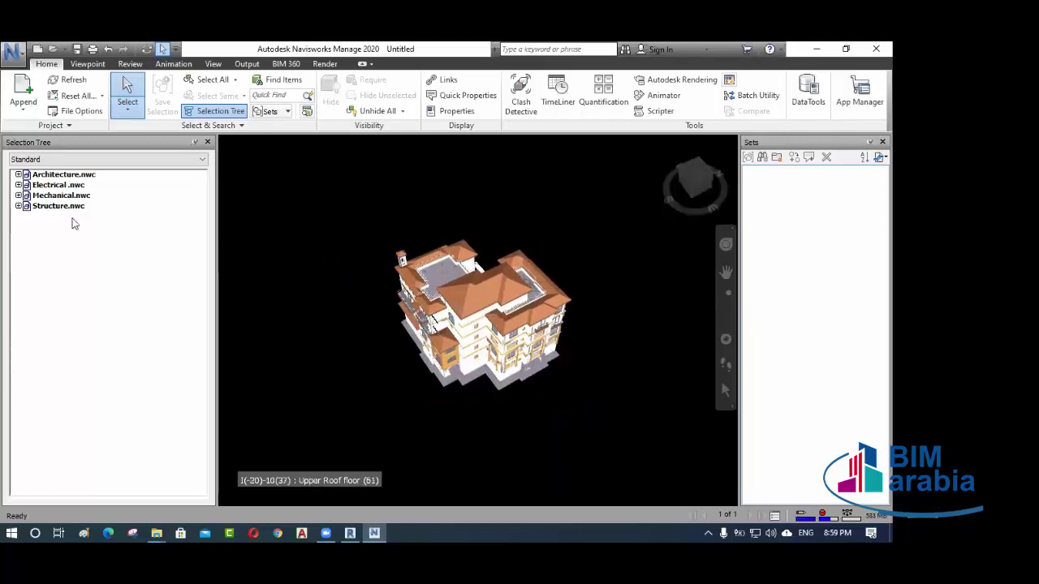
pyautogui.click(70, 180)
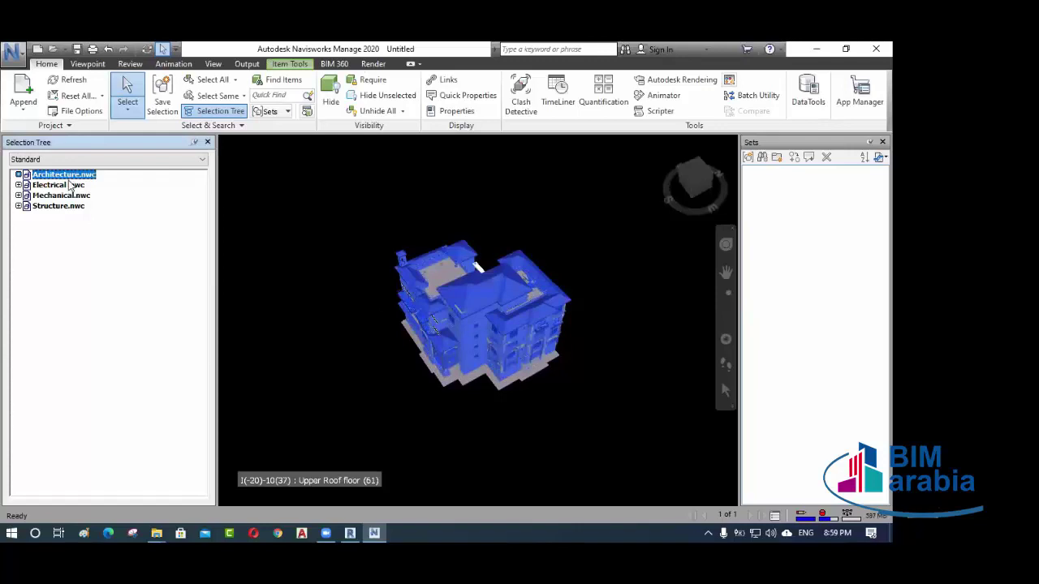
pyautogui.click(70, 186)
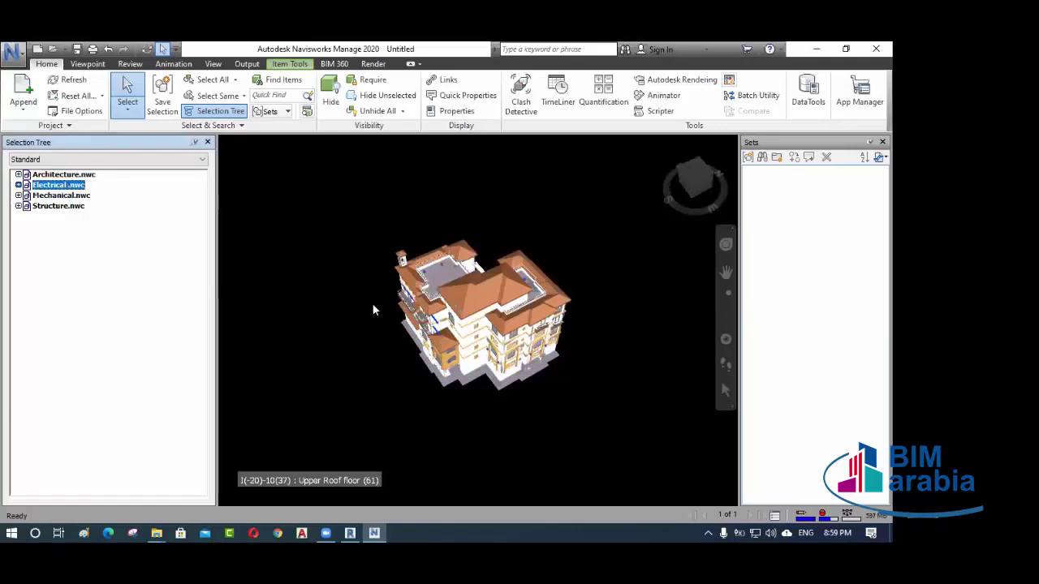
pyautogui.moveTo(375, 303)
pyautogui.keyDown('shift'); pyautogui.mouseDown(button='middle')
pyautogui.moveTo(385, 325)
pyautogui.moveTo(524, 316)
pyautogui.mouseUp(button='middle'); pyautogui.keyUp('shift')
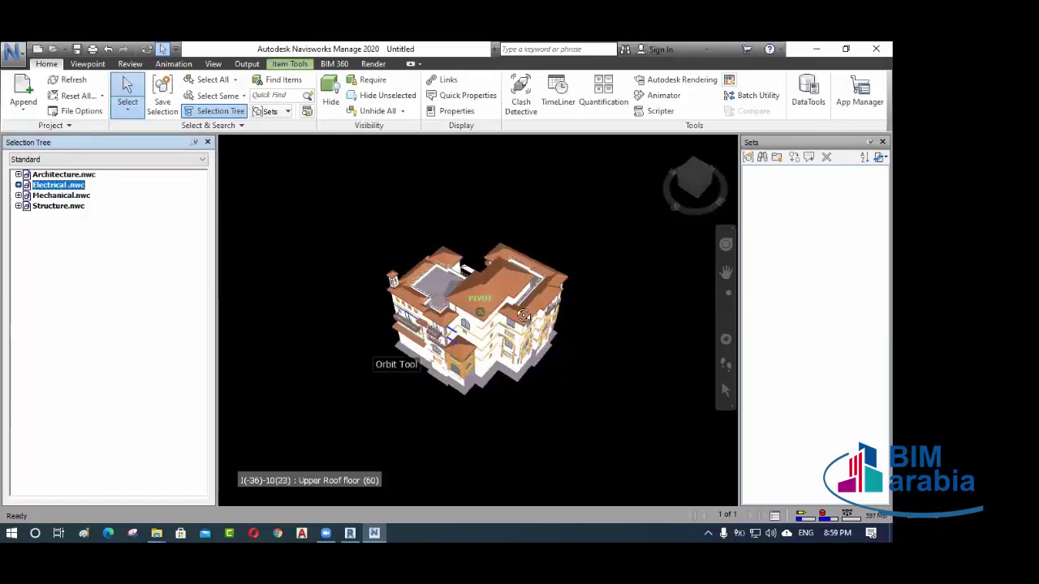
pyautogui.keyDown('shift'); pyautogui.moveTo(412, 365); pyautogui.dragTo(428, 410, button='middle'); pyautogui.keyUp('shift')
pyautogui.click(429, 410)
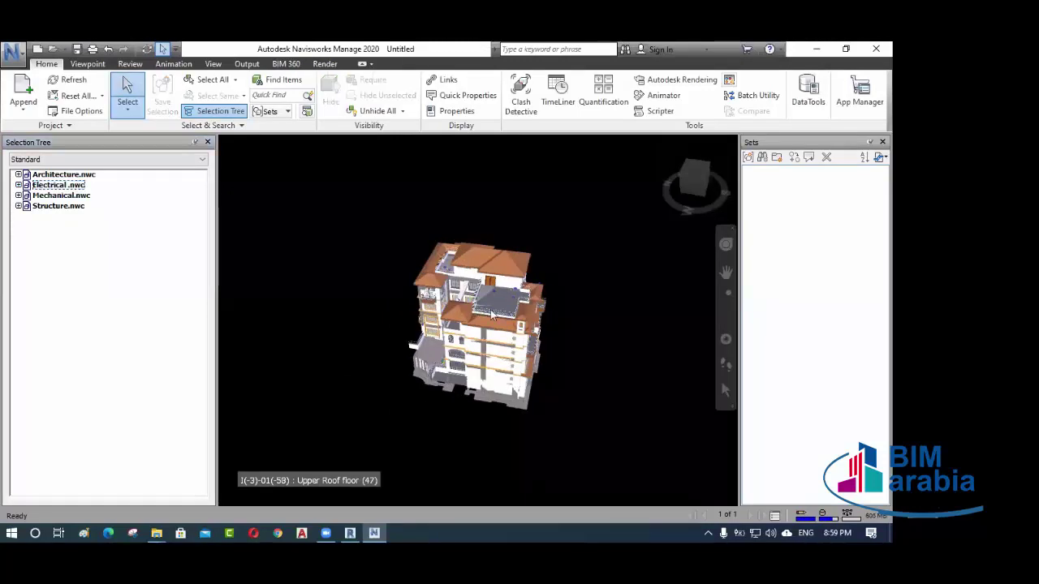
# - Zoom, pan and orbit to frame the whole building in the view
pyautogui.scroll(5, 507, 320)
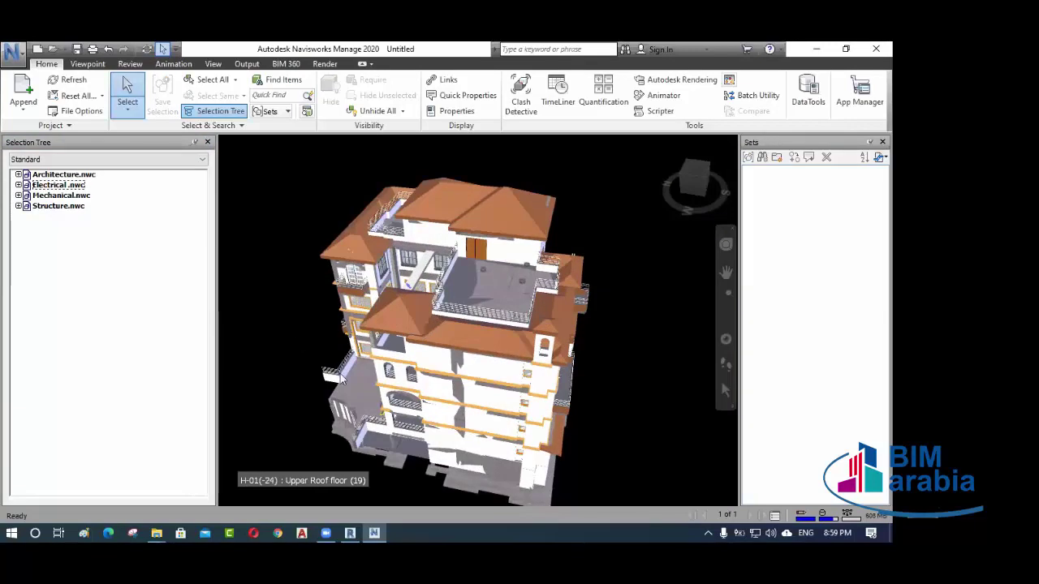
pyautogui.moveTo(368, 406)
pyautogui.keyDown('shift'); pyautogui.mouseDown(button='middle')
pyautogui.moveTo(418, 405)
pyautogui.moveTo(309, 292)
pyautogui.mouseUp(button='middle'); pyautogui.keyUp('shift')
pyautogui.scroll(-2, 308, 292)
pyautogui.scroll(-3, 406, 341)
pyautogui.moveTo(487, 365); pyautogui.dragTo(369, 361, button='middle')
pyautogui.keyDown('shift'); pyautogui.moveTo(457, 395); pyautogui.dragTo(423, 376, button='middle'); pyautogui.keyUp('shift')
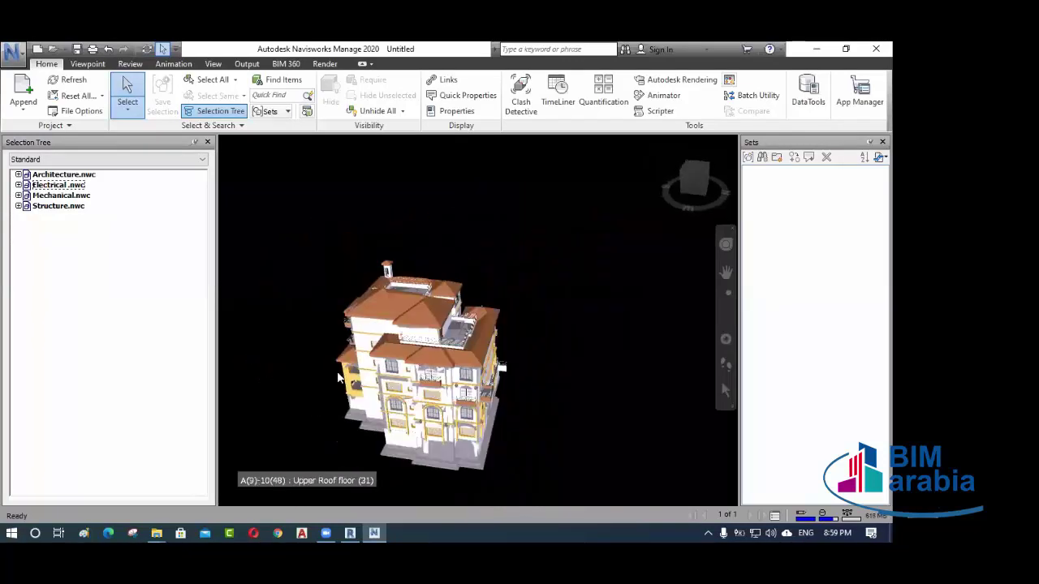
pyautogui.scroll(-4, 340, 377)
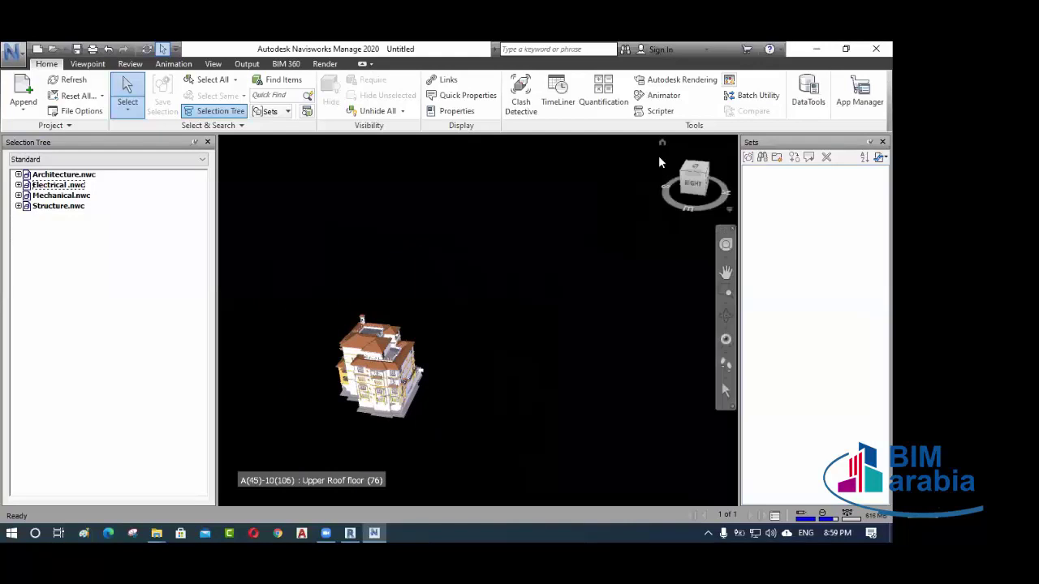
pyautogui.middleClick(452, 278)
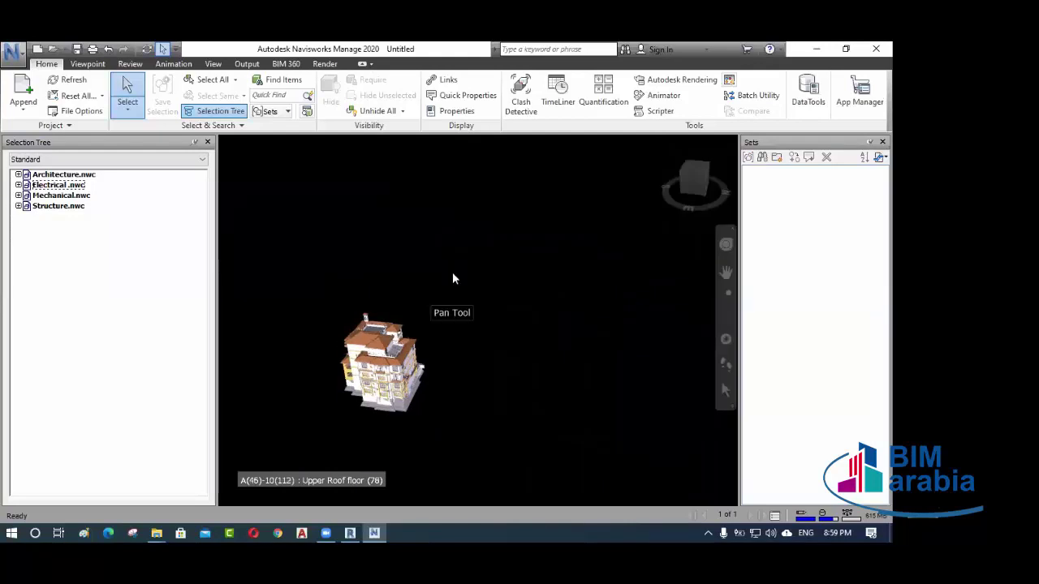
pyautogui.scroll(5, 396, 341)
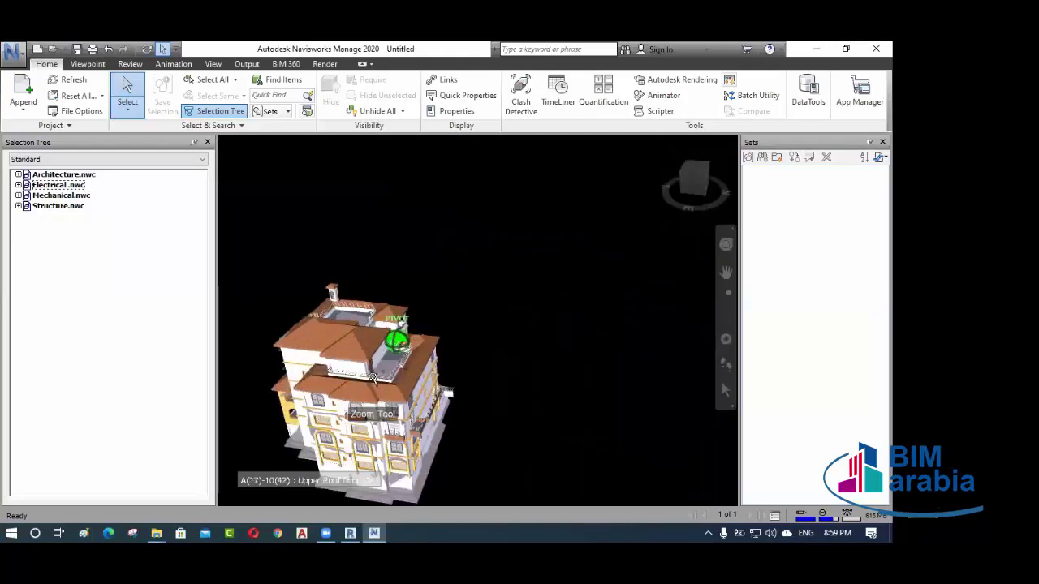
# - Hide Architecture, Electrical, Mechanical and Structure .nwc one by one until nothing remains visible
pyautogui.click(65, 177)
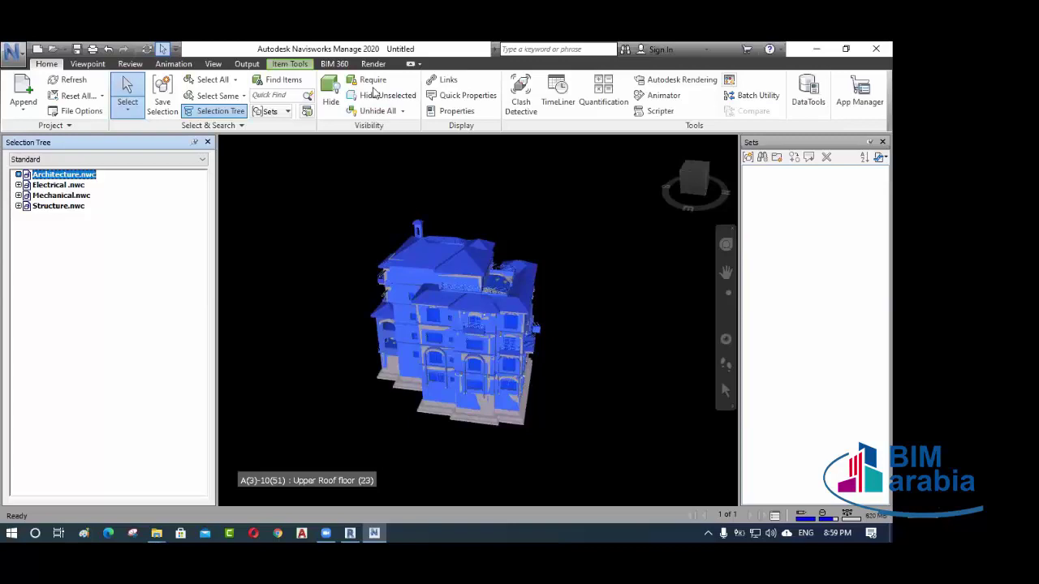
pyautogui.click(331, 104)
pyautogui.click(65, 188)
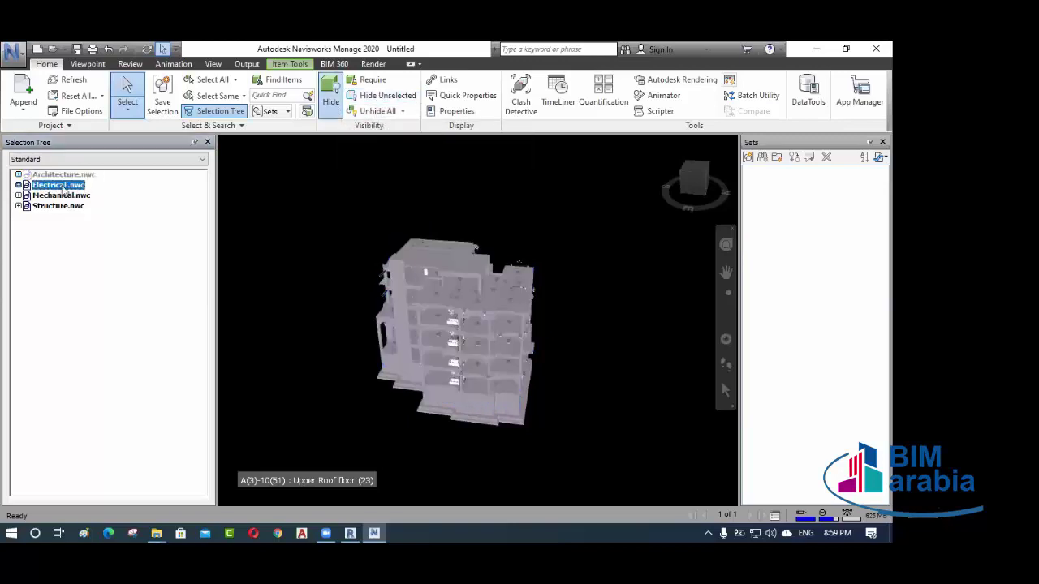
pyautogui.scroll(2, 496, 323)
pyautogui.scroll(2, 495, 323)
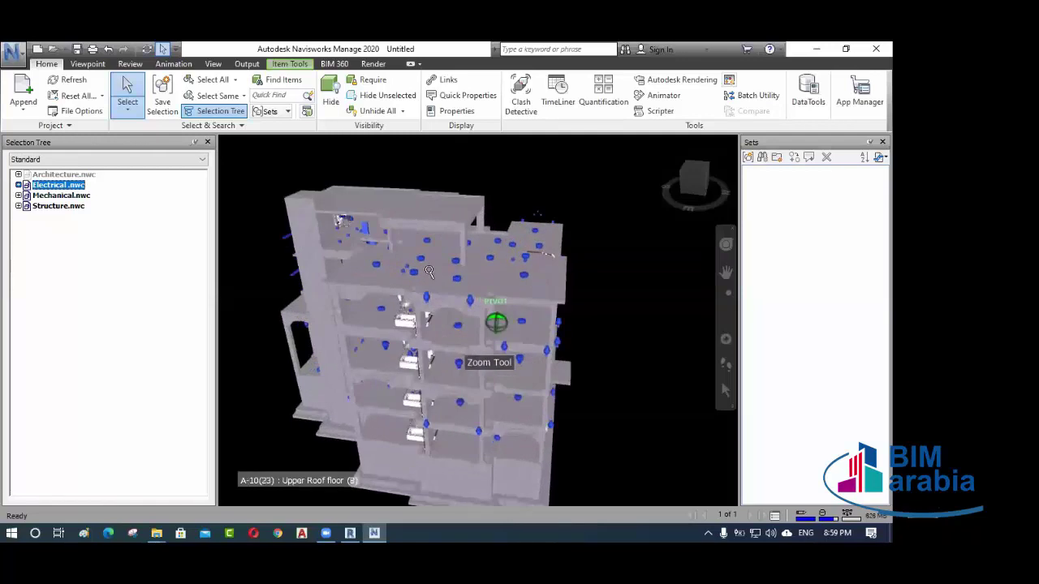
pyautogui.click(331, 101)
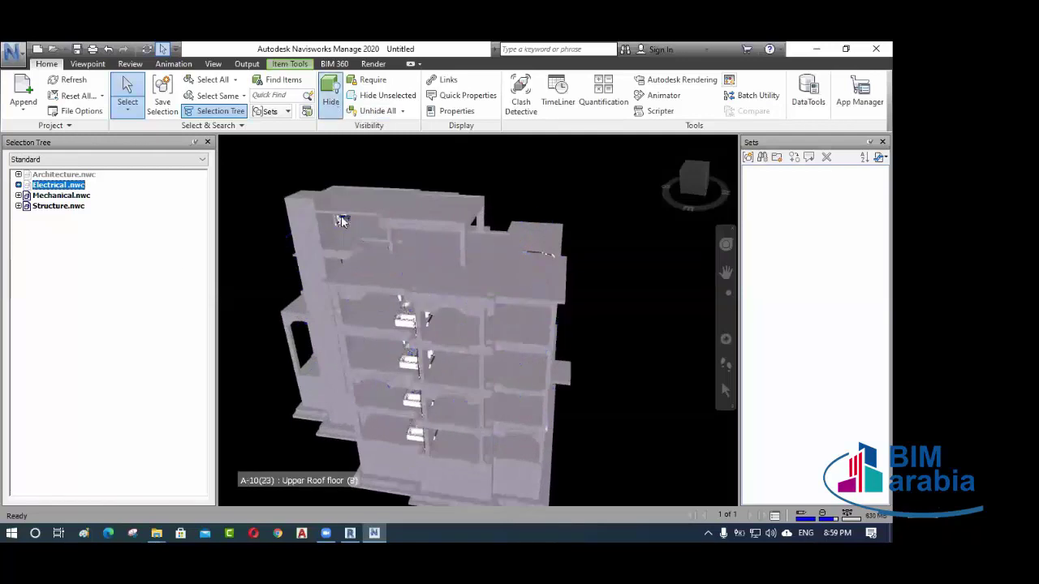
pyautogui.click(76, 198)
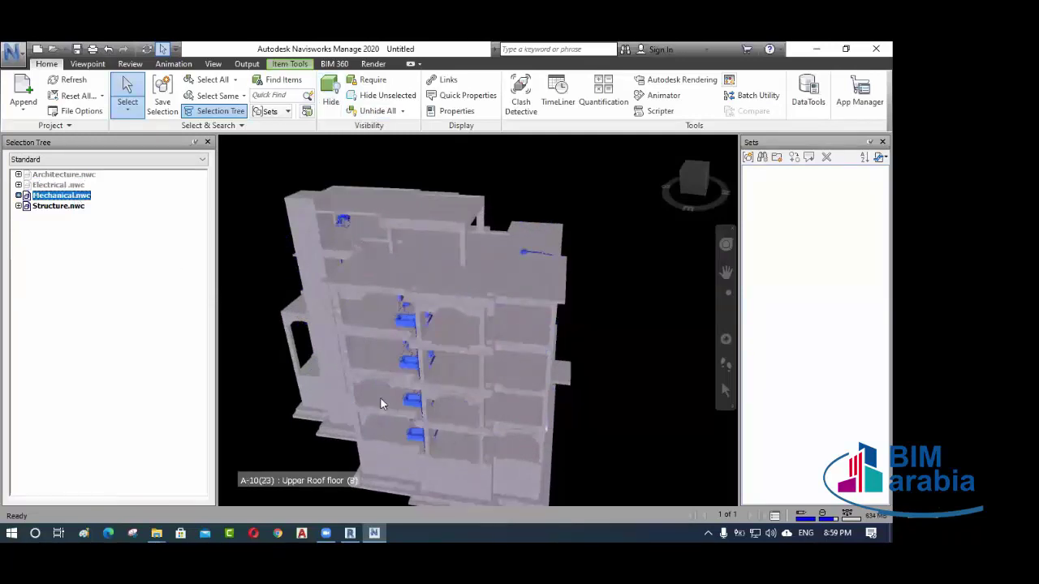
pyautogui.click(331, 102)
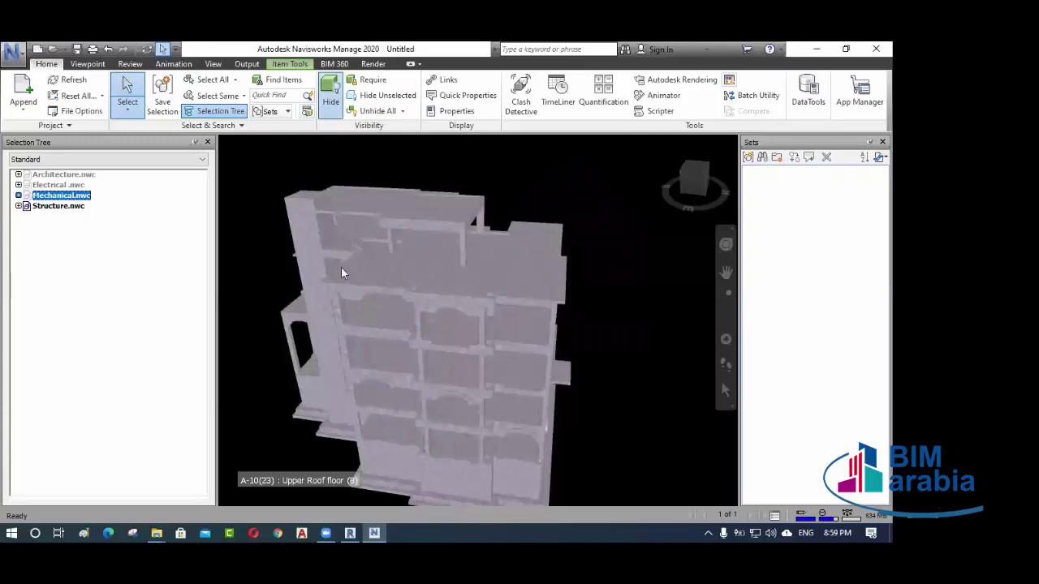
pyautogui.click(59, 206)
pyautogui.click(331, 102)
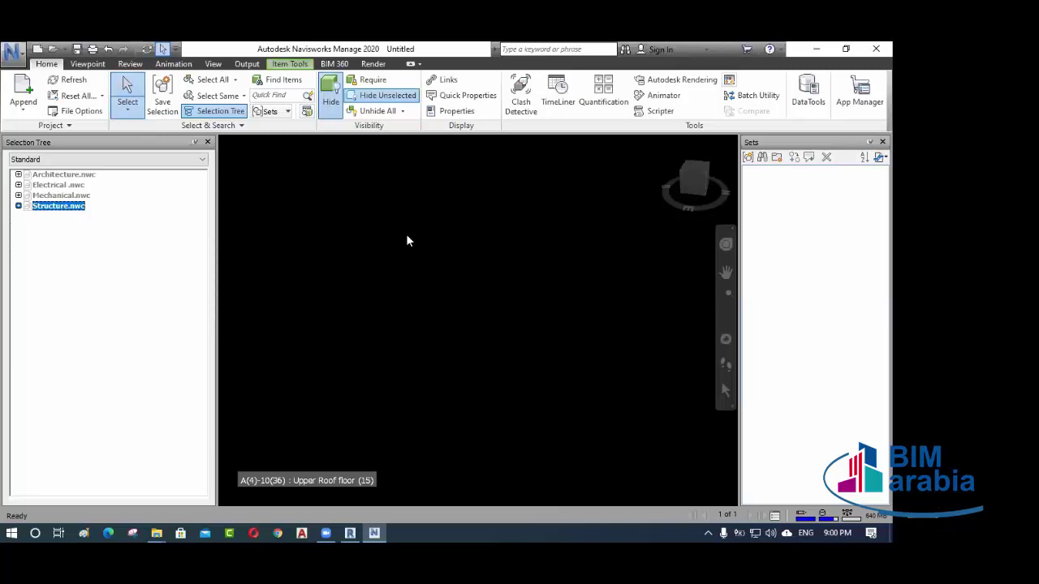
# - Unhide all models to restore the complete villa and clear the selection
pyautogui.click(387, 112)
pyautogui.click(552, 314)
pyautogui.scroll(-2, 529, 351)
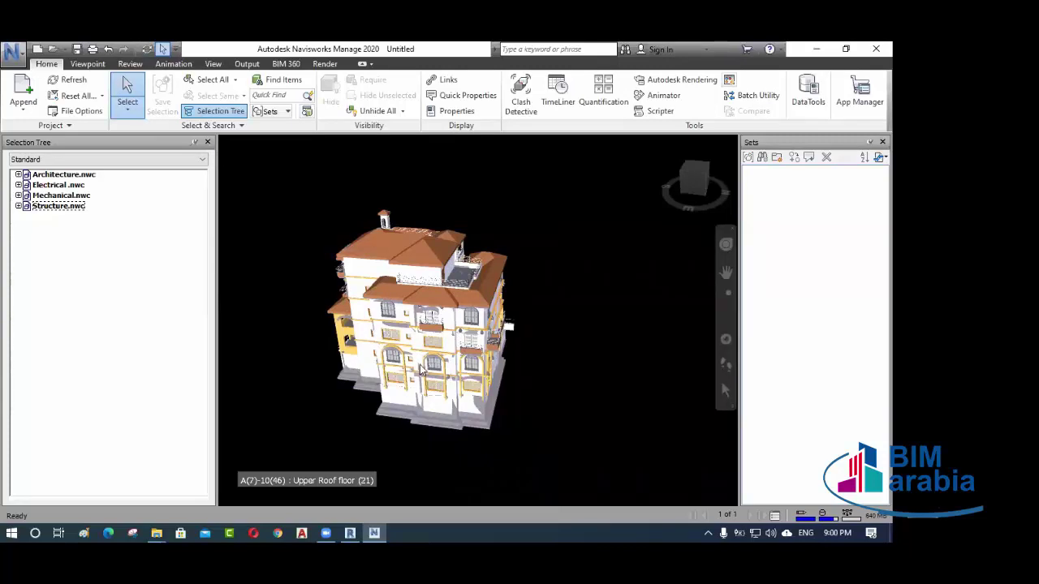
# - Zoom into the courtyard and select a light fixture from Electrical's 00 - Basement Floor Lighting Fixtures
pyautogui.keyDown('shift'); pyautogui.moveTo(391, 363); pyautogui.dragTo(403, 325, button='middle'); pyautogui.keyUp('shift')
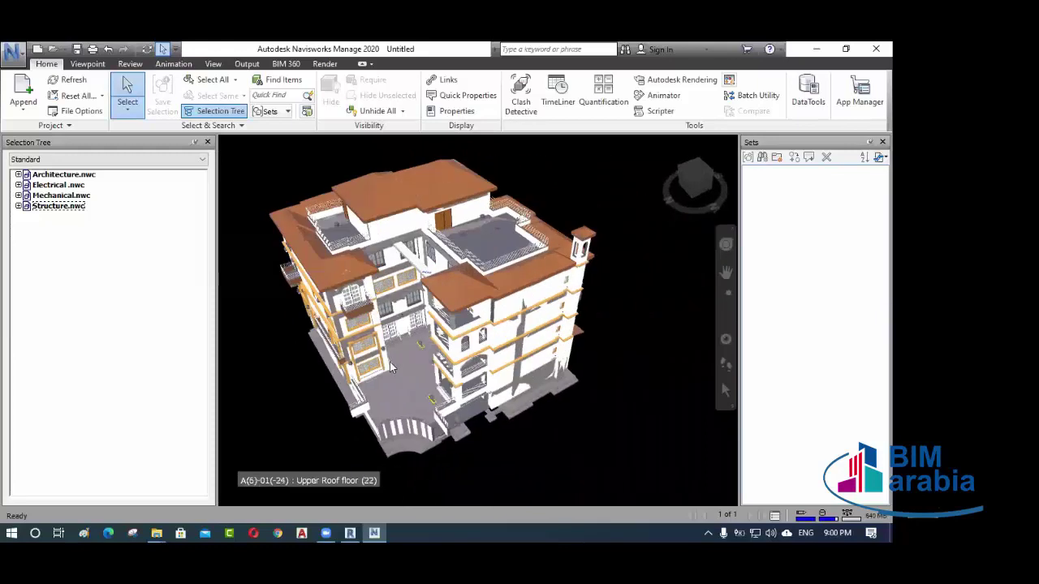
pyautogui.scroll(3, 402, 364)
pyautogui.scroll(3, 457, 373)
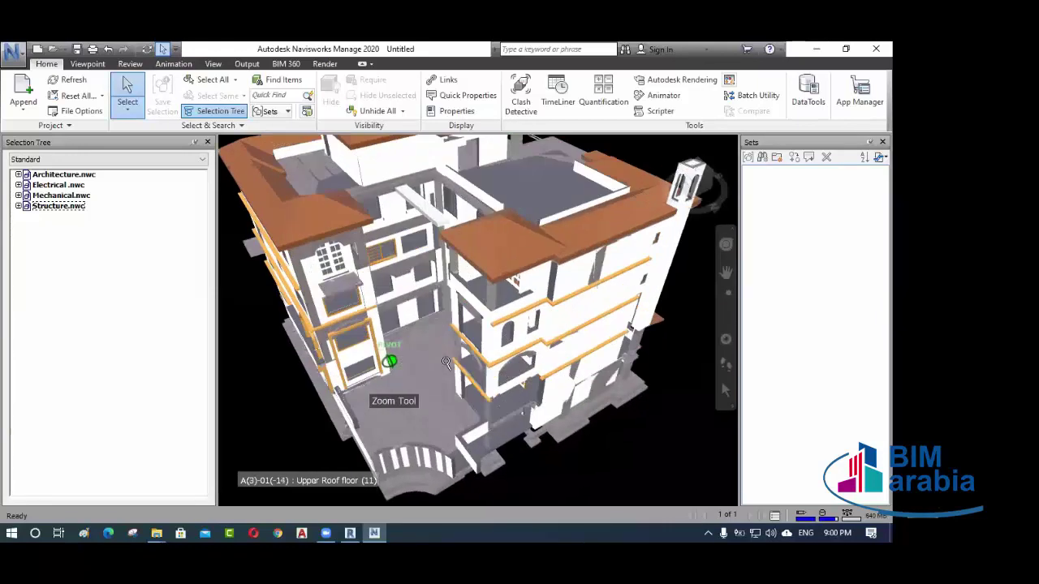
pyautogui.scroll(3, 499, 342)
pyautogui.keyDown('shift'); pyautogui.moveTo(499, 341); pyautogui.dragTo(446, 328, button='middle'); pyautogui.keyUp('shift')
pyautogui.click(563, 392)
# - Zoom out and orbit to a higher angle over the whole villa
pyautogui.scroll(-2, 480, 377)
pyautogui.scroll(-3, 481, 377)
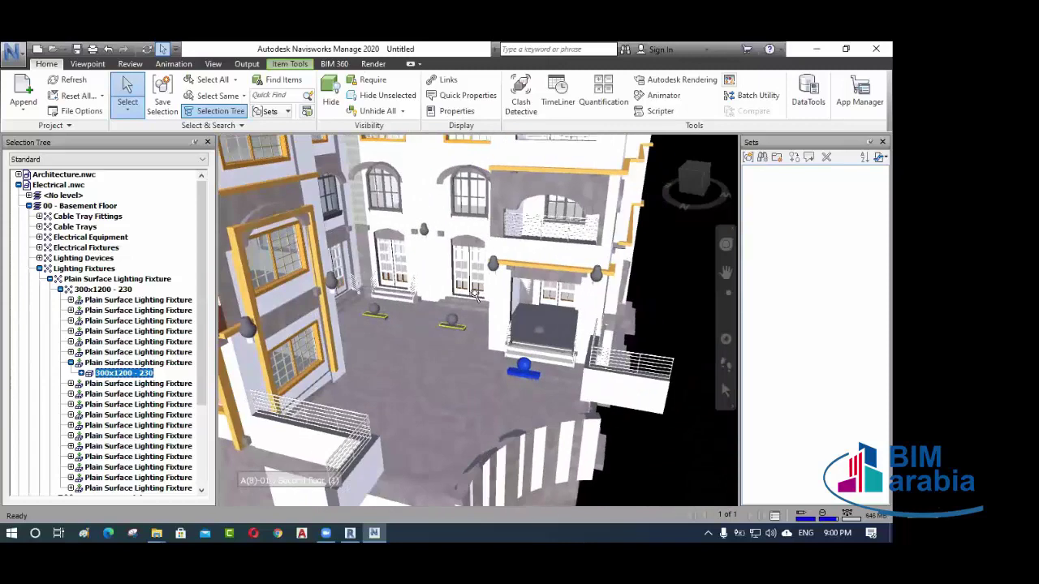
pyautogui.scroll(2, 477, 285)
pyautogui.scroll(-1, 361, 308)
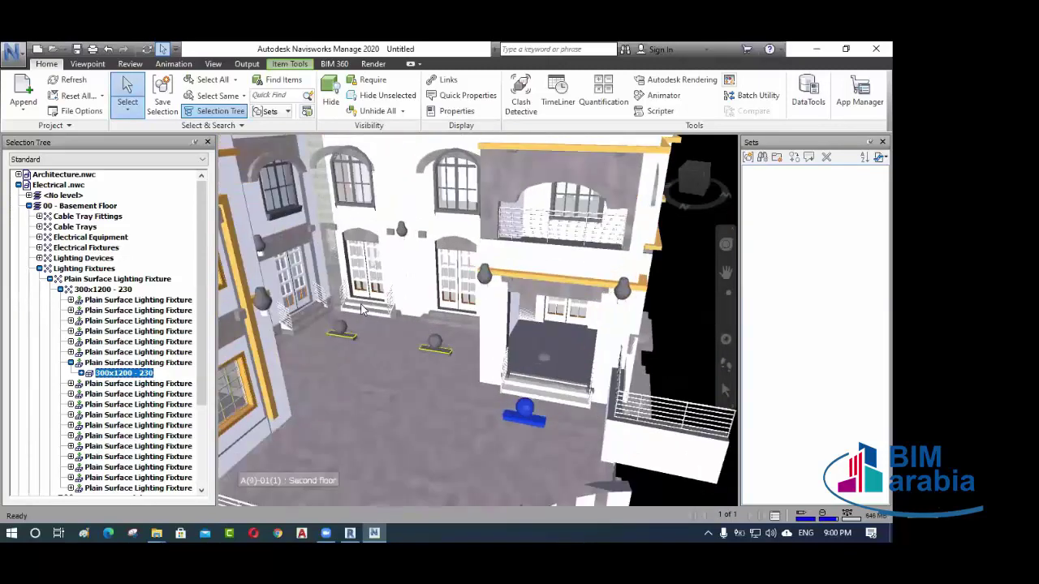
pyautogui.keyDown('shift'); pyautogui.moveTo(362, 309); pyautogui.dragTo(452, 332, button='middle'); pyautogui.keyUp('shift')
pyautogui.scroll(-5, 349, 377)
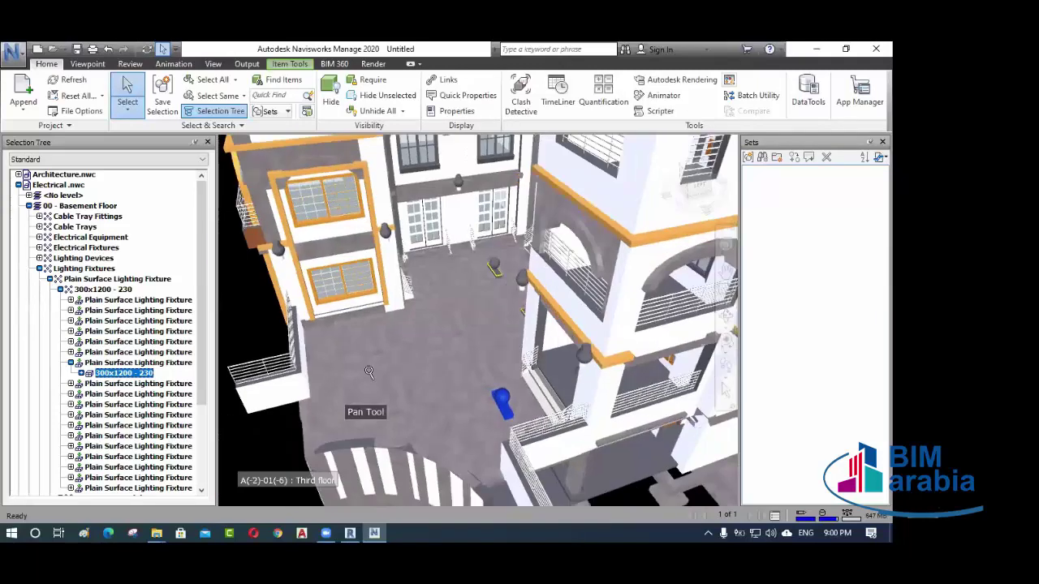
pyautogui.scroll(-5, 447, 372)
pyautogui.keyDown('shift'); pyautogui.moveTo(447, 371); pyautogui.dragTo(515, 325, button='middle'); pyautogui.keyUp('shift')
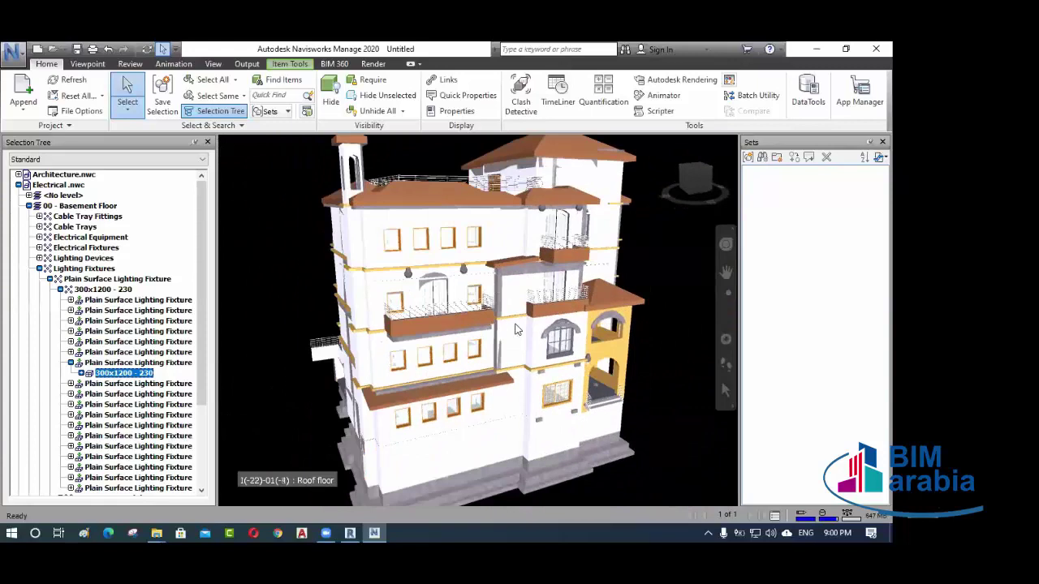
pyautogui.keyDown('shift'); pyautogui.moveTo(517, 282); pyautogui.dragTo(403, 427, button='middle'); pyautogui.keyUp('shift')
pyautogui.scroll(5, 482, 343)
pyautogui.scroll(-5, 465, 326)
pyautogui.click(409, 436)
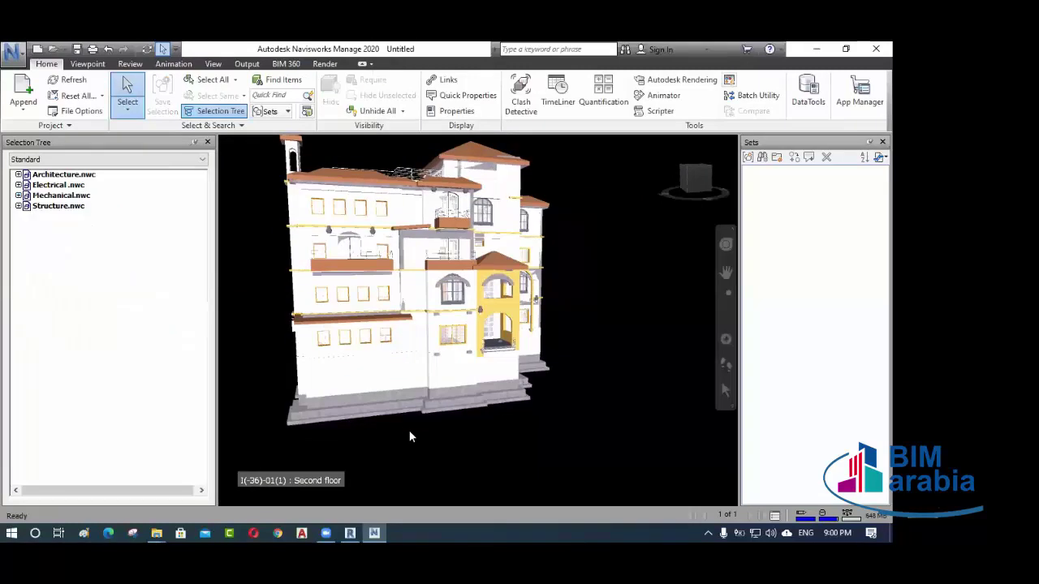
pyautogui.scroll(-2, 417, 338)
pyautogui.keyDown('shift'); pyautogui.moveTo(417, 337); pyautogui.dragTo(443, 397, button='middle'); pyautogui.keyUp('shift')
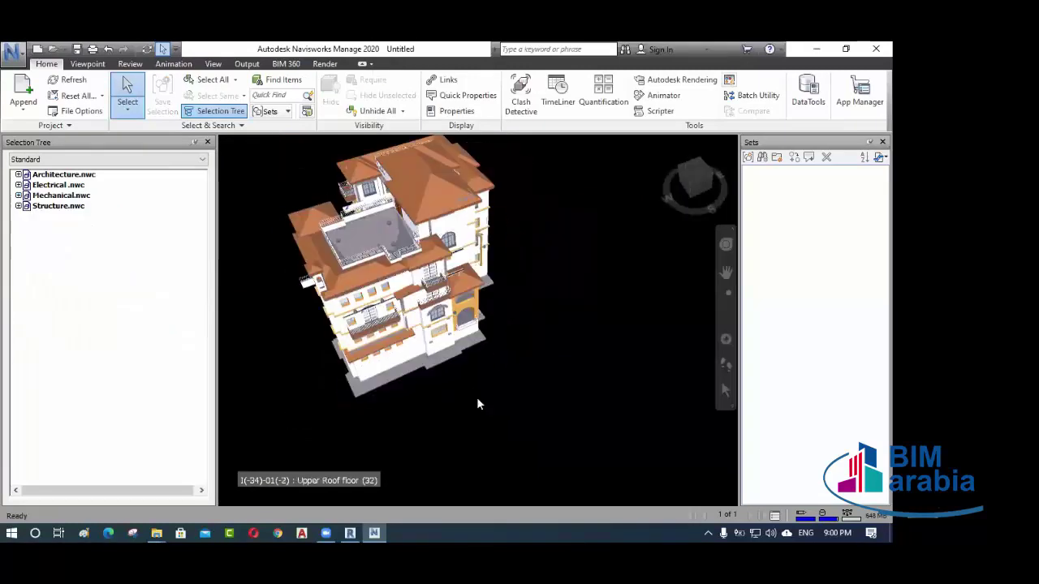
pyautogui.keyDown('shift'); pyautogui.moveTo(430, 323); pyautogui.dragTo(384, 347, button='middle'); pyautogui.keyUp('shift')
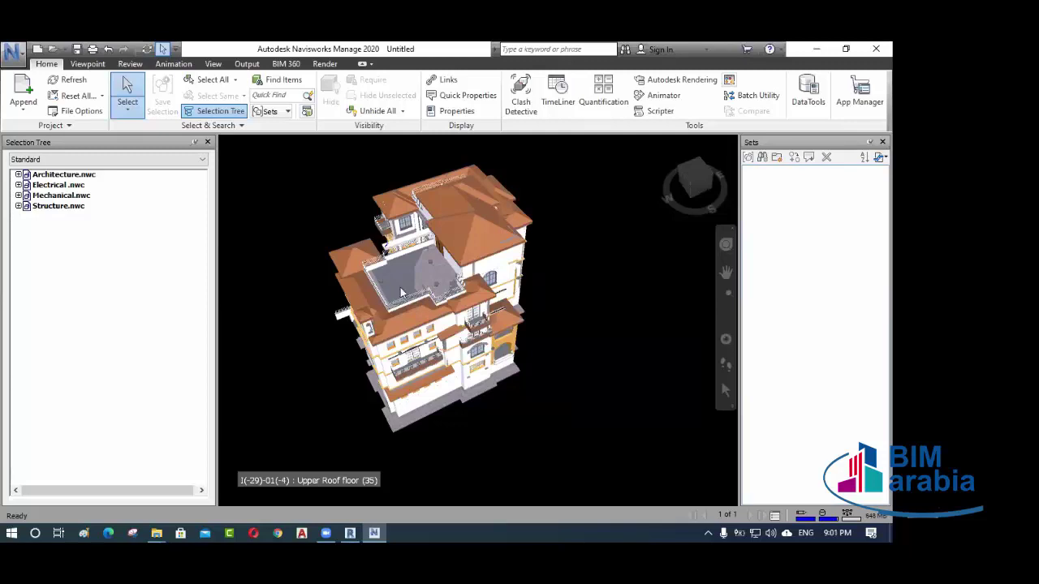
pyautogui.scroll(5, 400, 287)
pyautogui.scroll(6, 473, 297)
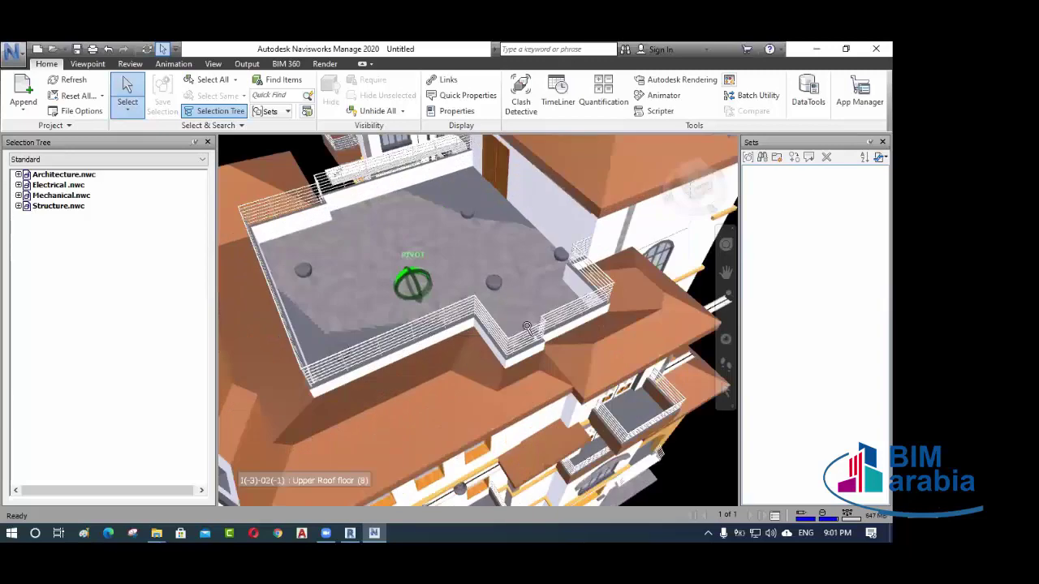
pyautogui.click(491, 289)
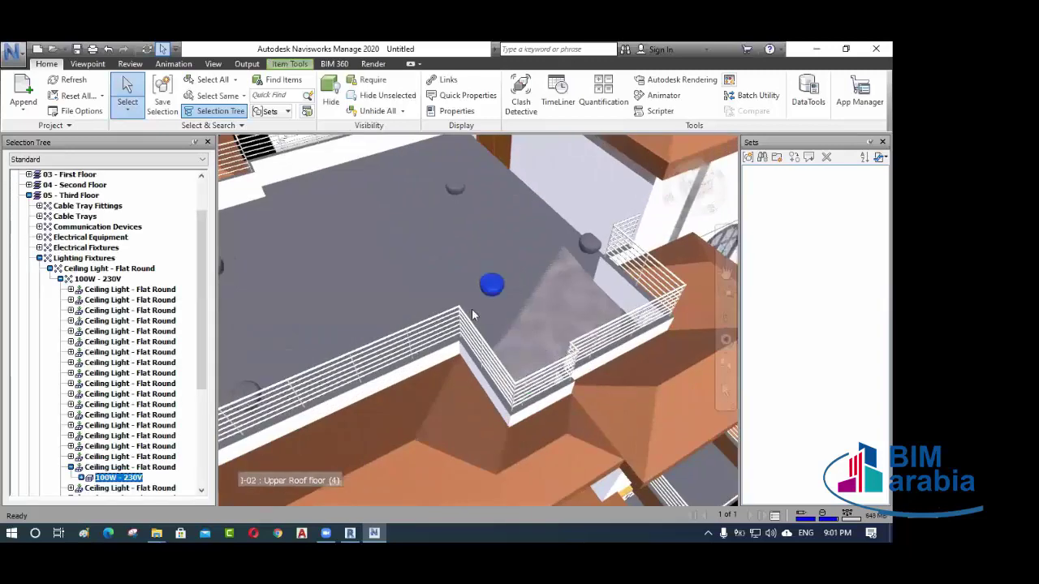
pyautogui.moveTo(475, 308)
pyautogui.keyDown('shift'); pyautogui.mouseDown(button='middle')
pyautogui.moveTo(548, 285)
pyautogui.moveTo(527, 280)
pyautogui.moveTo(560, 288)
pyautogui.moveTo(489, 305)
pyautogui.mouseUp(button='middle'); pyautogui.keyUp('shift')
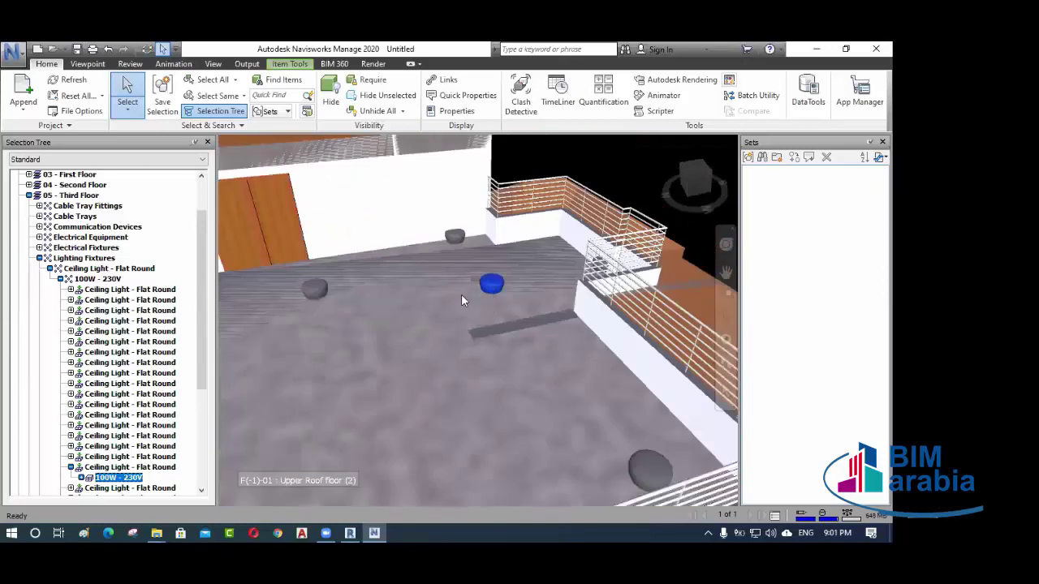
pyautogui.scroll(-5, 439, 302)
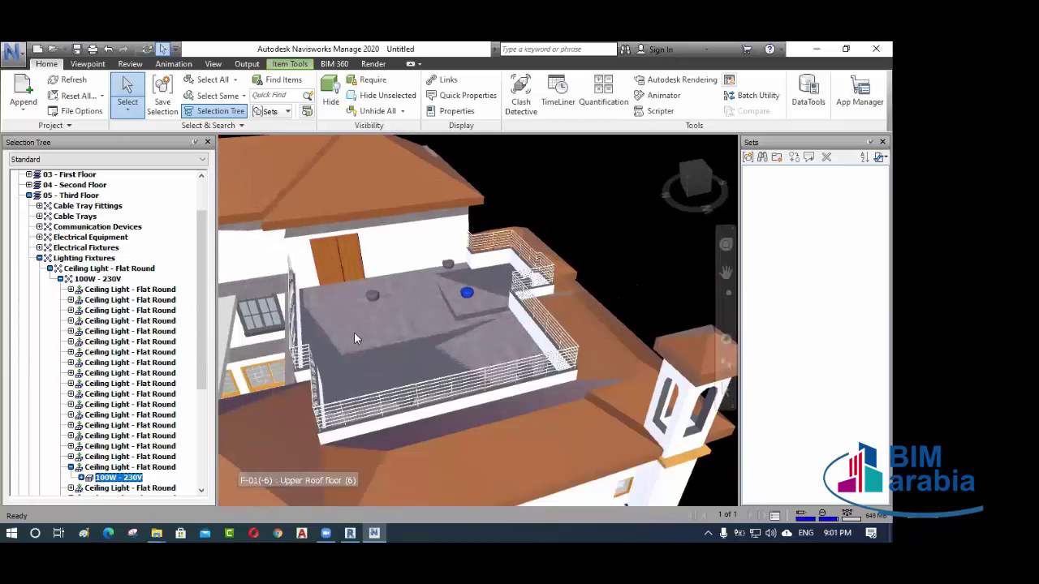
pyautogui.keyDown('shift'); pyautogui.moveTo(354, 339); pyautogui.dragTo(496, 288, button='middle'); pyautogui.keyUp('shift')
pyautogui.click(467, 266)
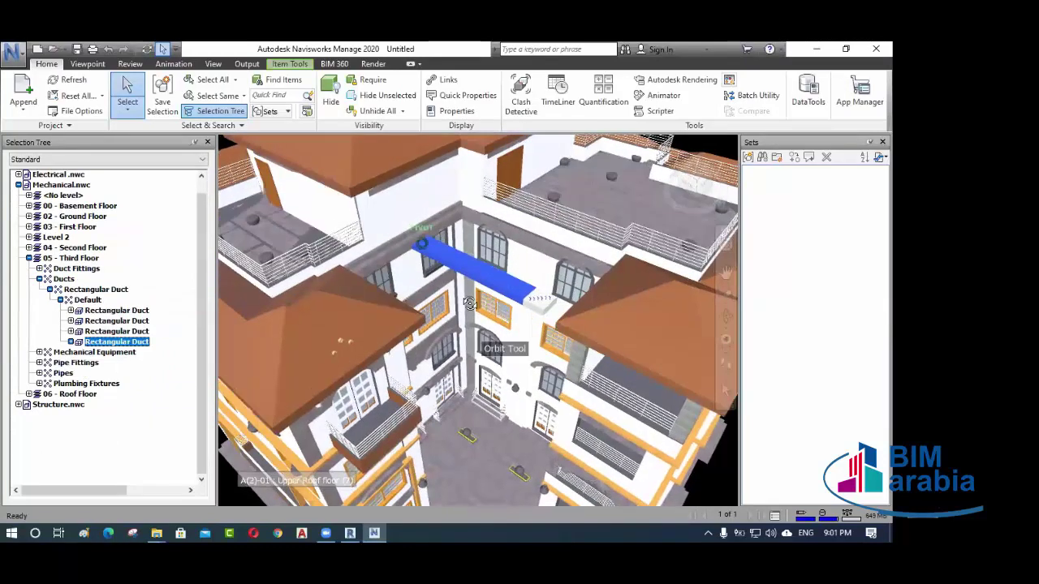
pyautogui.keyDown('shift'); pyautogui.moveTo(487, 312); pyautogui.dragTo(358, 189, button='middle'); pyautogui.keyUp('shift')
pyautogui.click(378, 217)
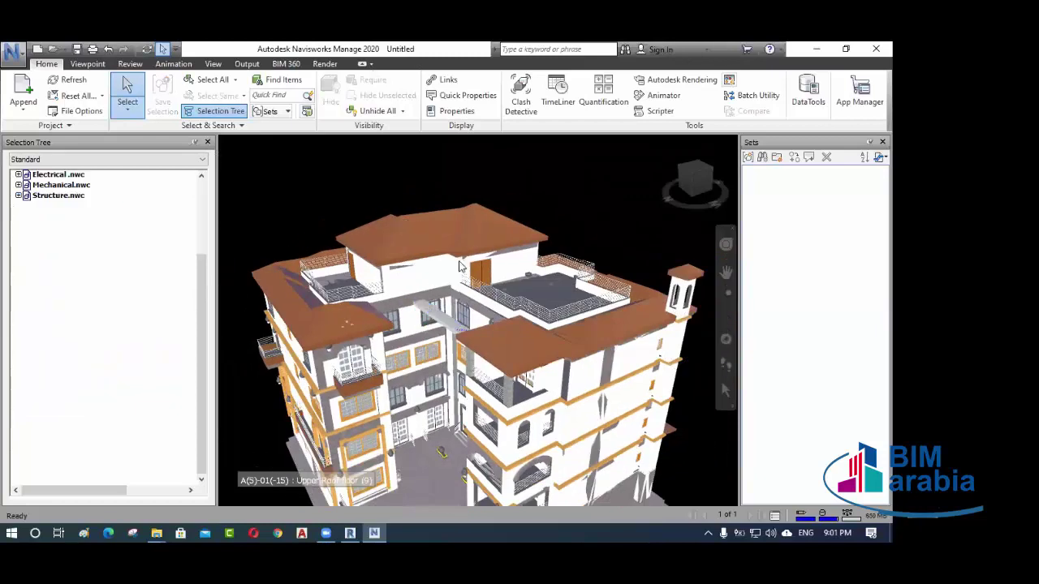
pyautogui.scroll(-1, 459, 256)
pyautogui.scroll(-1, 459, 256)
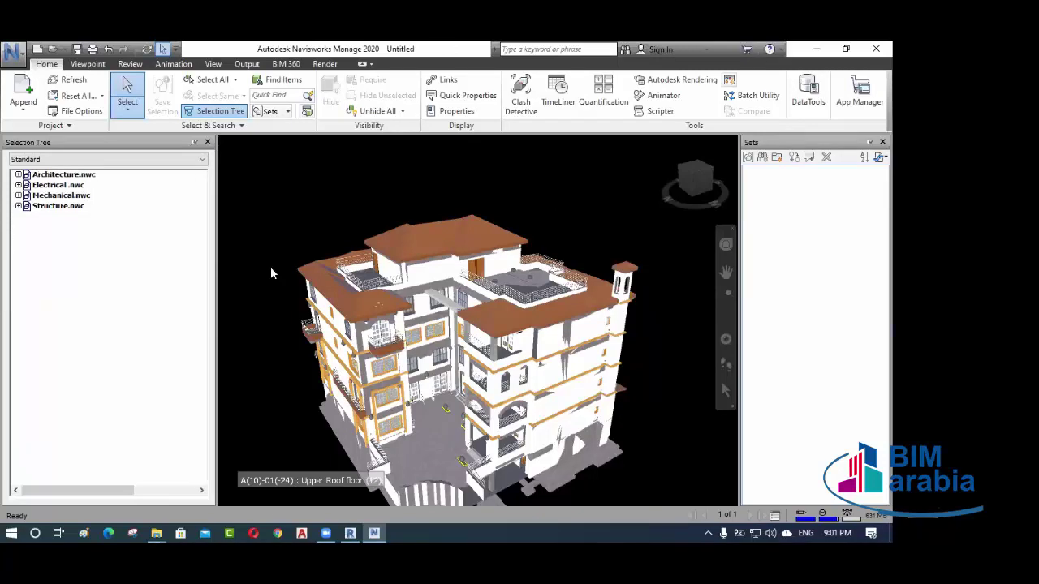
pyautogui.click(157, 533)
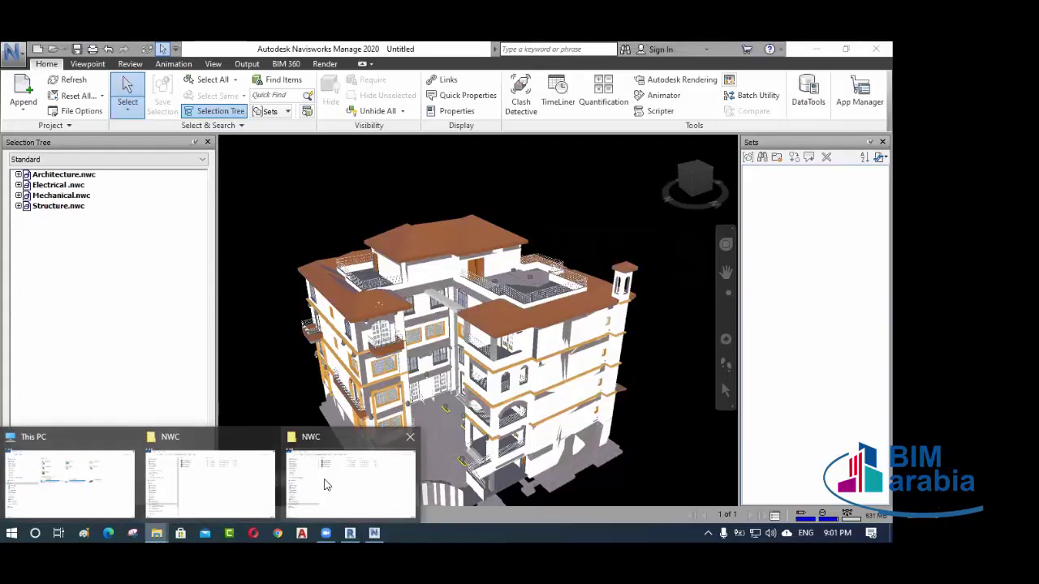
# - Browse to villa\03-Resources\PDF\clash matrix and select Clash Detection Matrix-2.xlsx
pyautogui.click(240, 488)
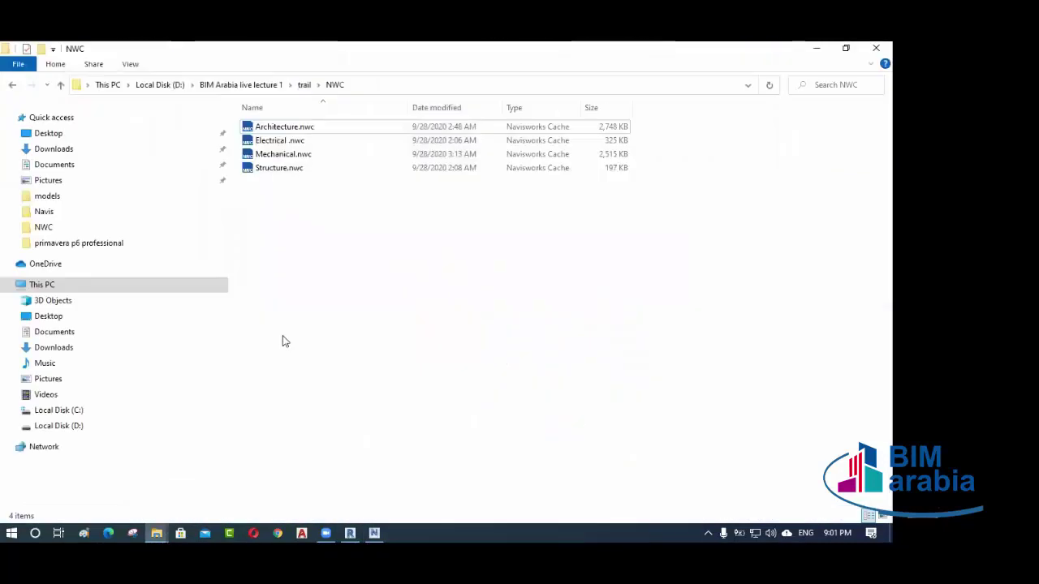
pyautogui.click(258, 85)
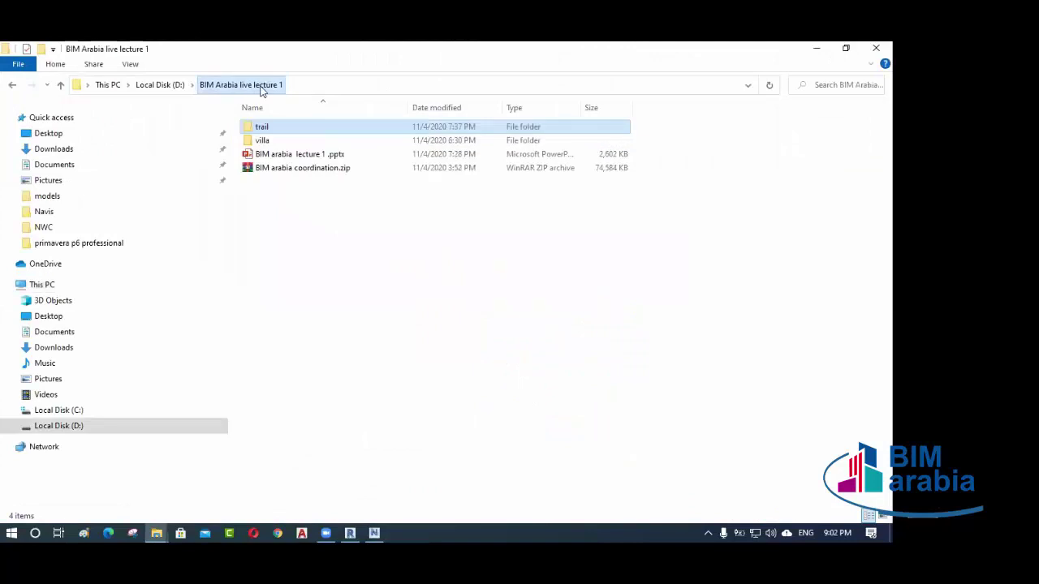
pyautogui.click(278, 143)
pyautogui.doubleClick(279, 143)
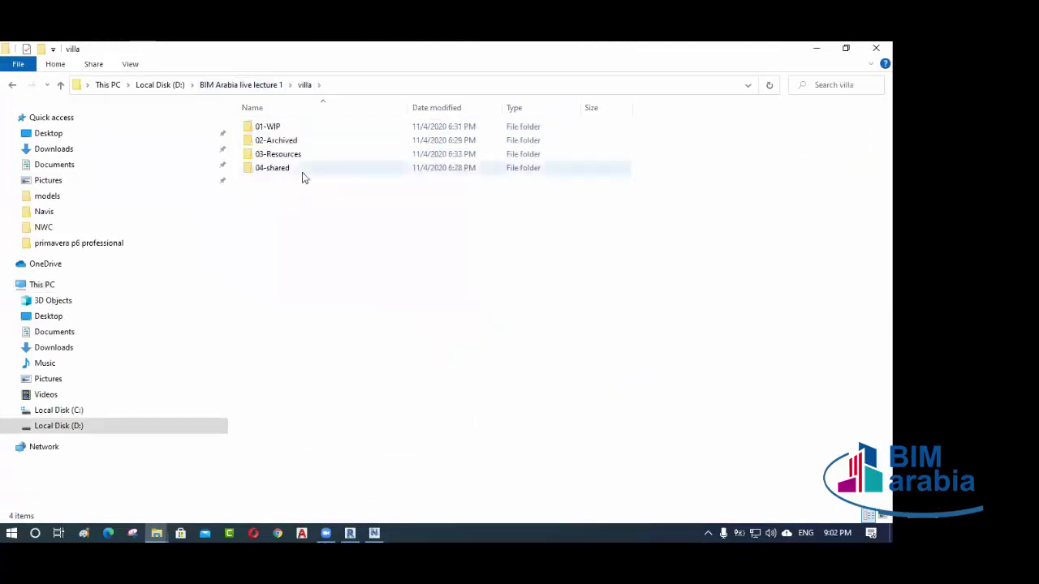
pyautogui.click(329, 173)
pyautogui.click(330, 216)
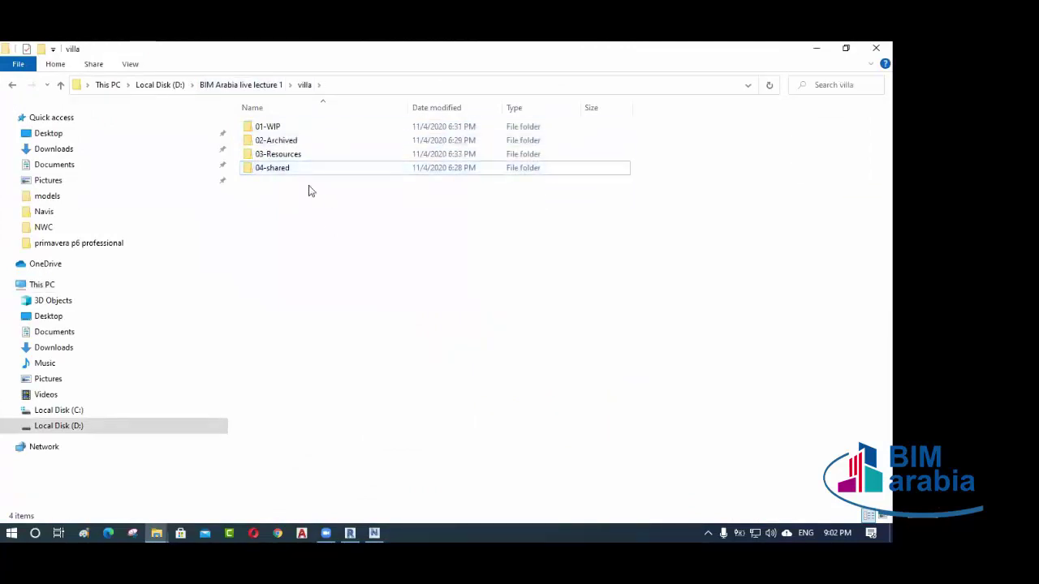
pyautogui.doubleClick(297, 158)
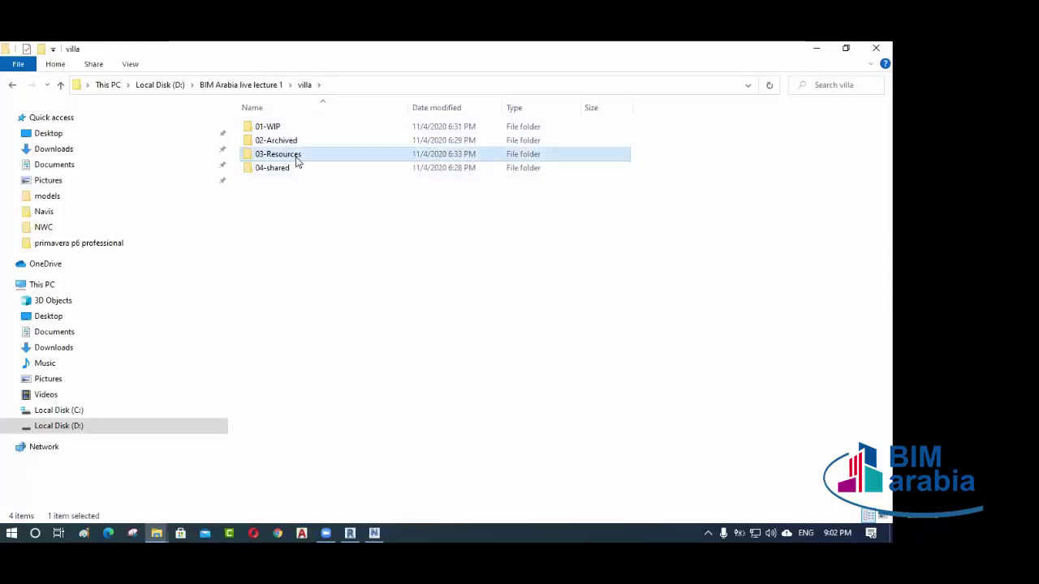
pyautogui.doubleClick(283, 140)
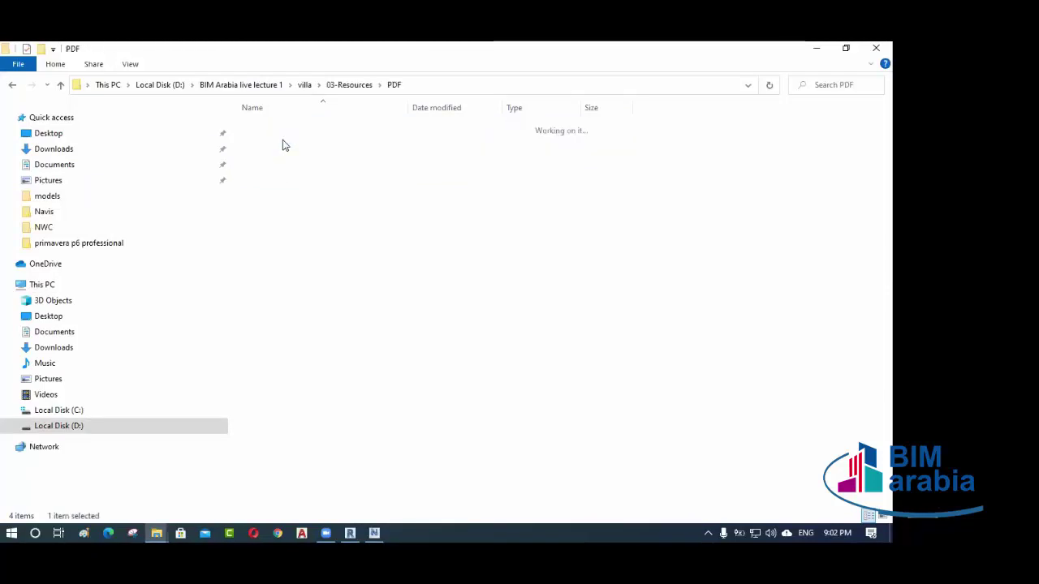
pyautogui.doubleClick(286, 142)
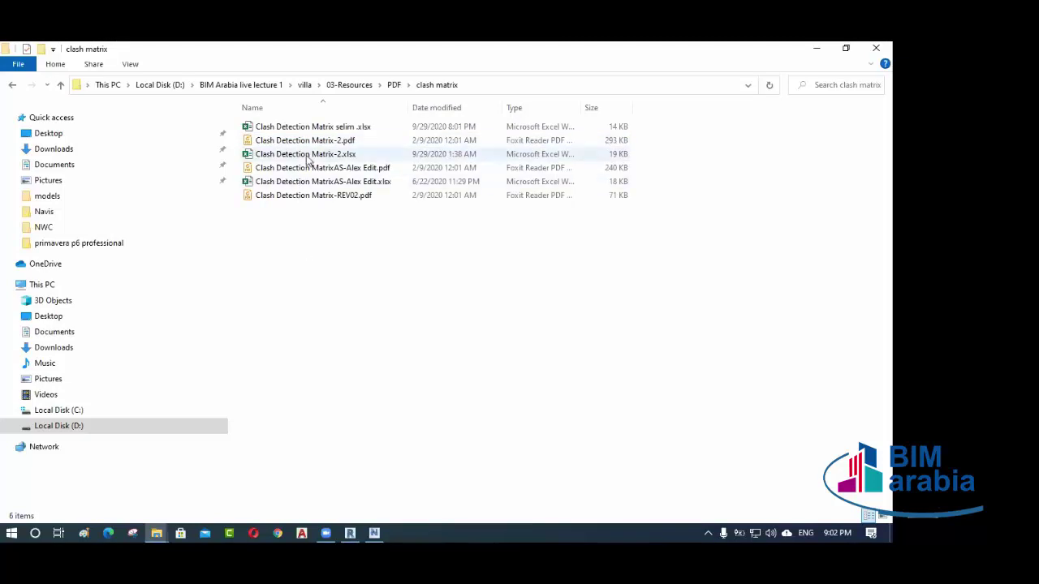
pyautogui.click(307, 156)
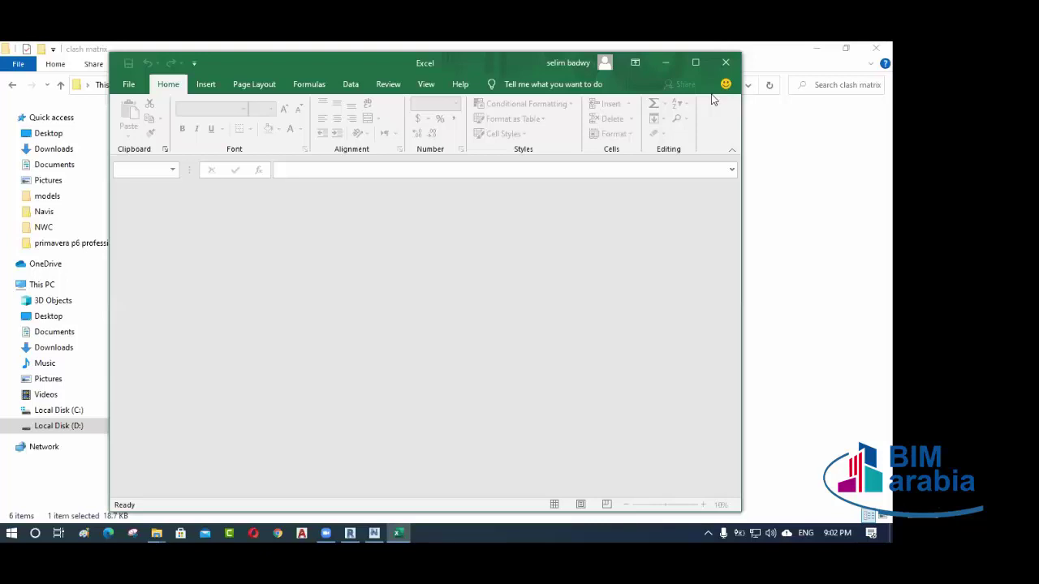
# - Open Clash Detection Matrix-2.xlsx in a maximized Excel window
pyautogui.click(452, 206)
pyautogui.doubleClick(335, 156)
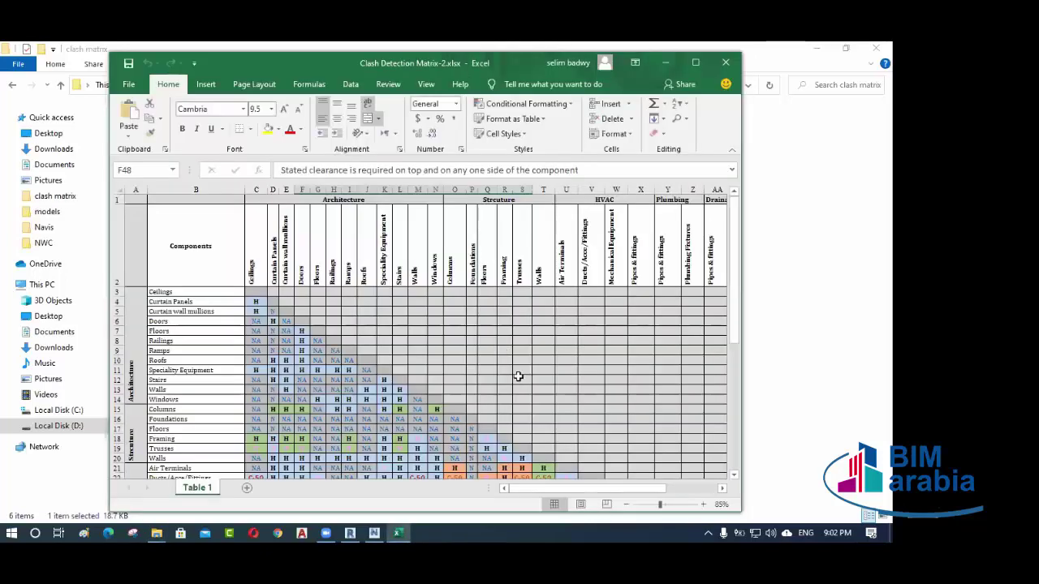
pyautogui.press('super+Up')
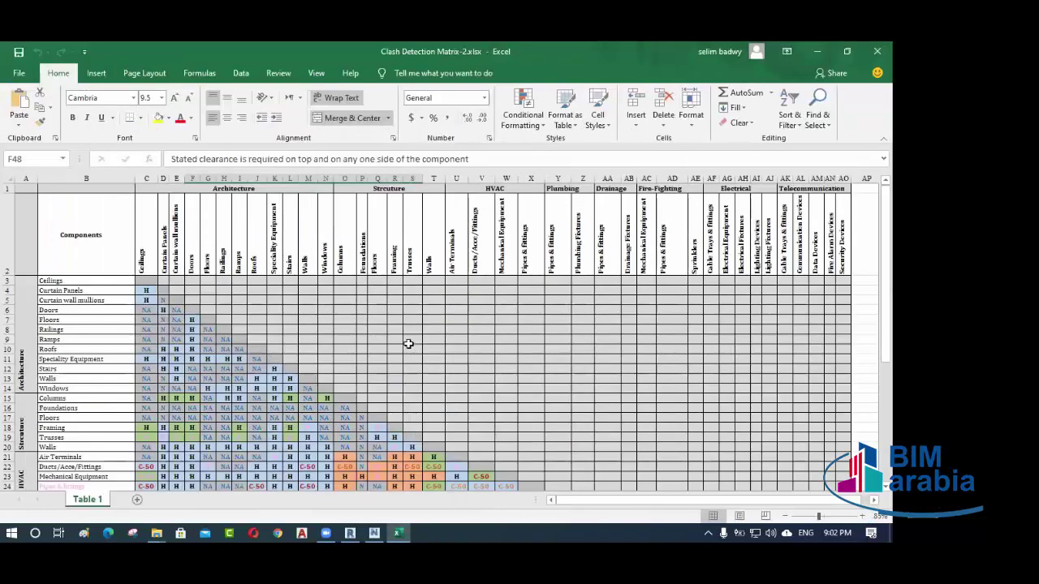
# - Scroll through the clash matrix, inspecting cells S16 and O6
pyautogui.scroll(-3, 408, 344)
pyautogui.scroll(2, 409, 344)
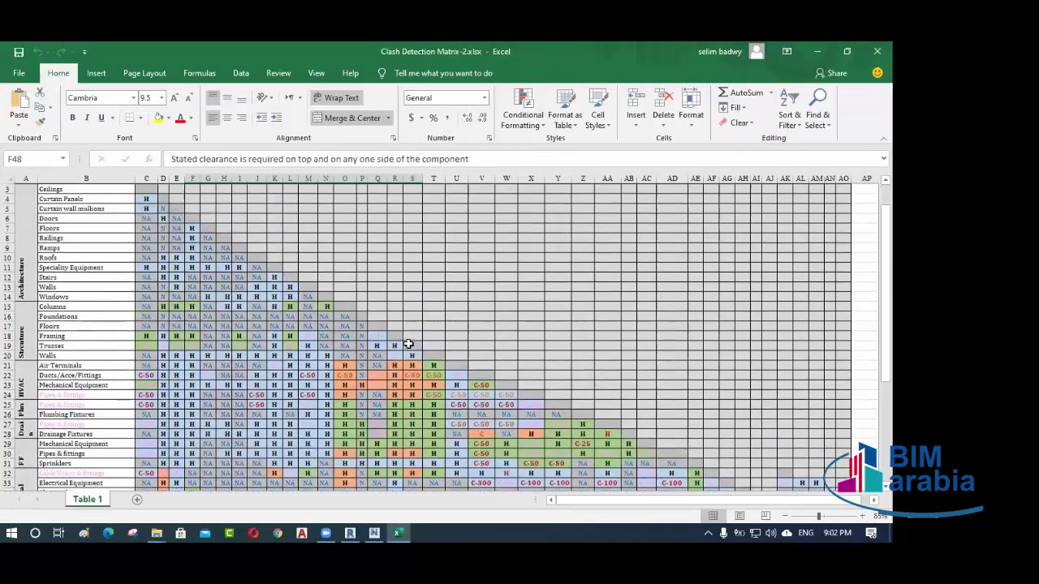
pyautogui.scroll(1, 409, 345)
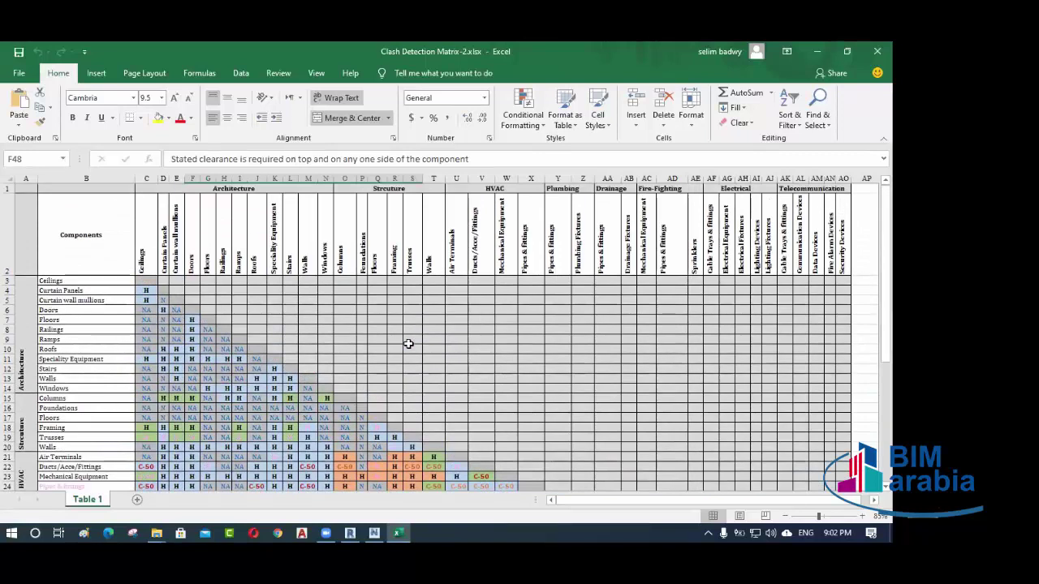
pyautogui.scroll(-3, 408, 345)
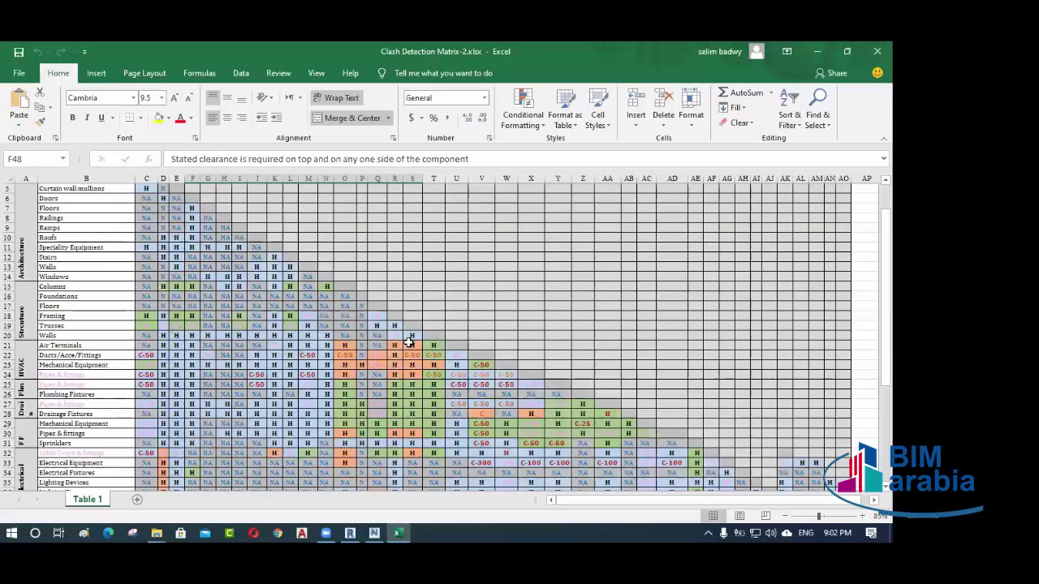
pyautogui.click(414, 297)
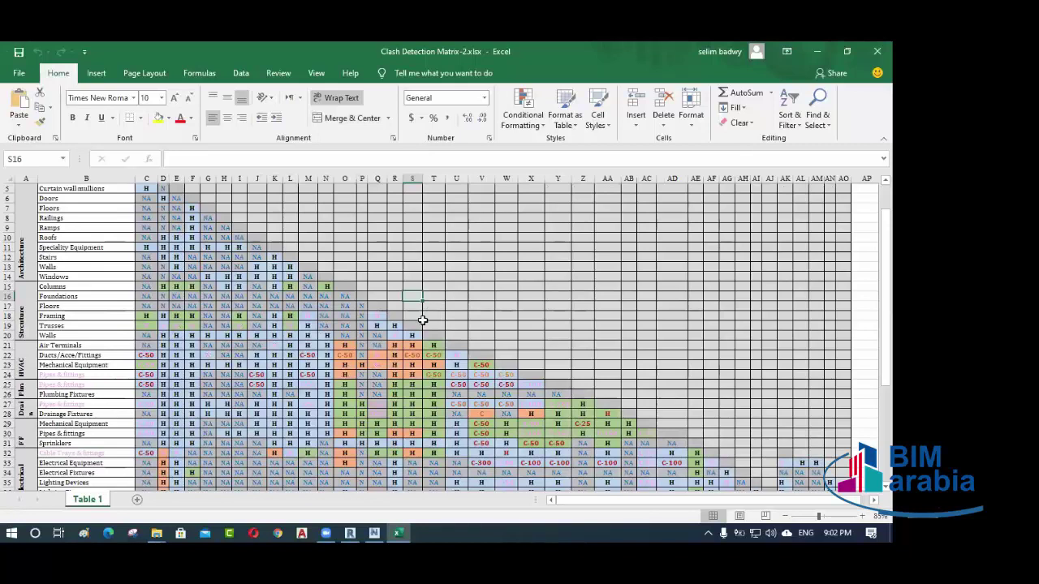
pyautogui.scroll(2, 432, 295)
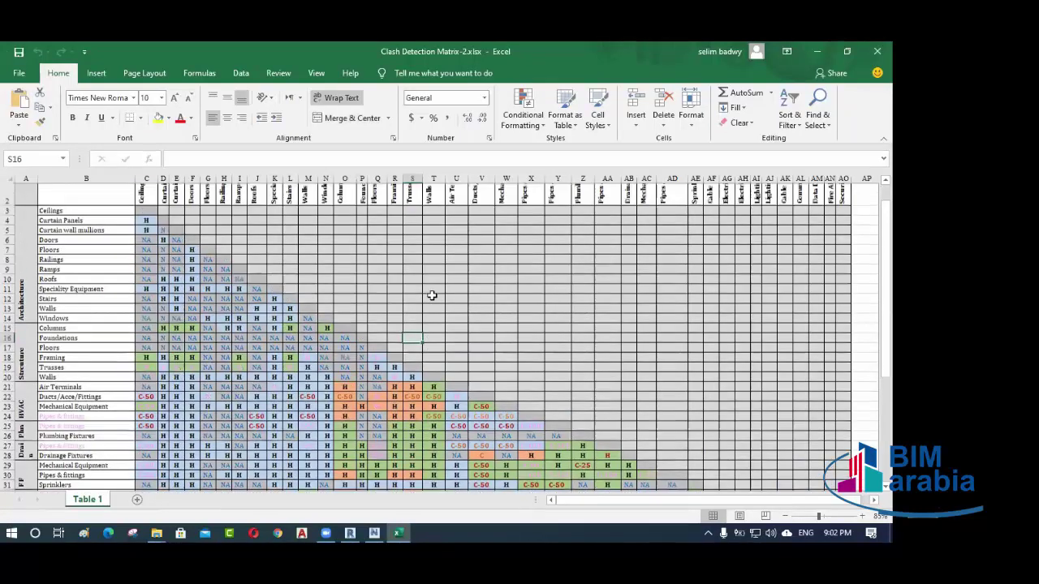
pyautogui.click(339, 311)
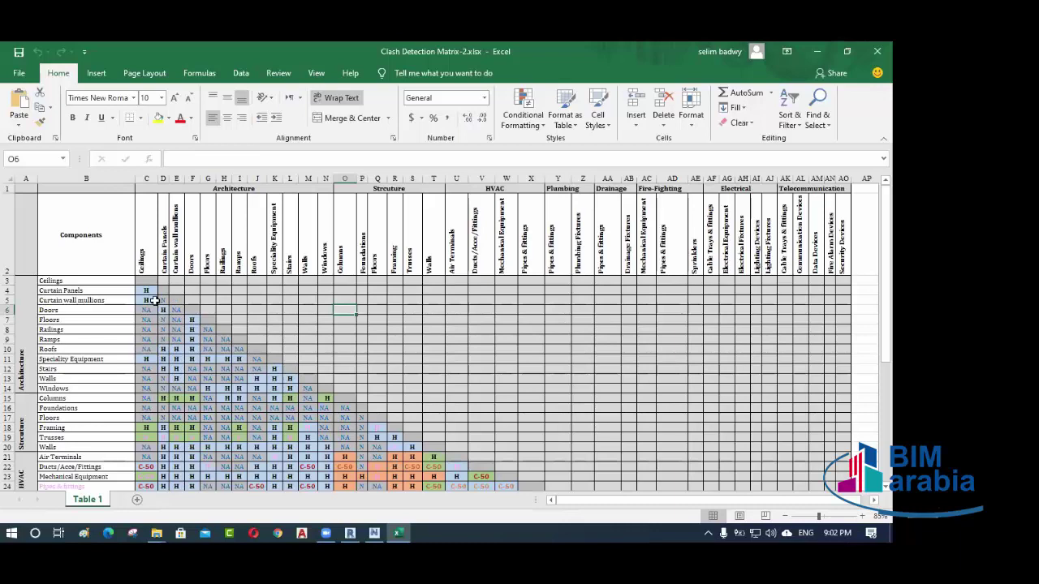
pyautogui.keyDown('ctrl'); pyautogui.scroll(5, 345, 499); pyautogui.keyUp('ctrl')
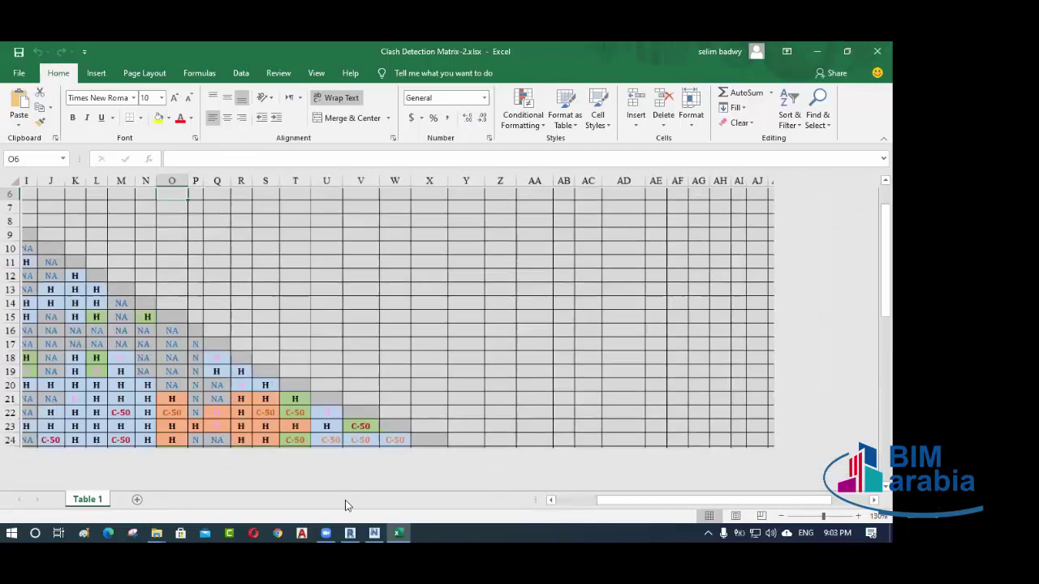
pyautogui.moveTo(664, 500); pyautogui.dragTo(573, 498)
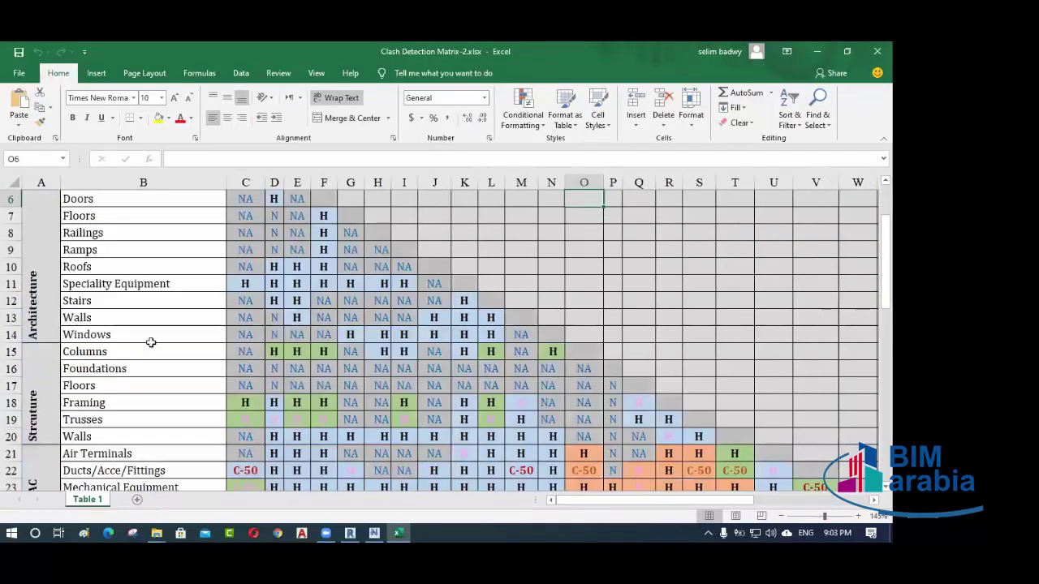
pyautogui.scroll(2, 154, 328)
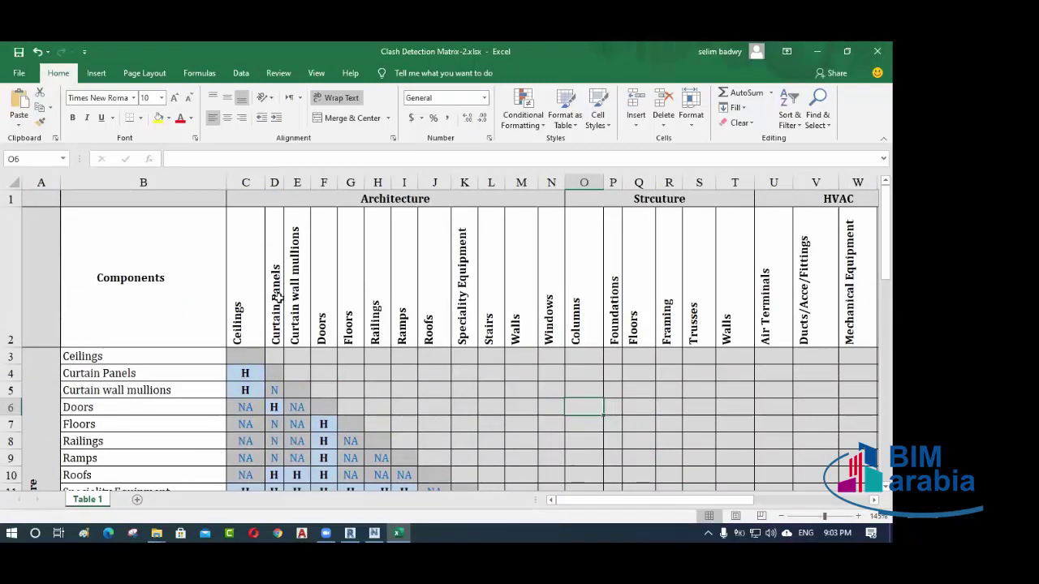
pyautogui.scroll(-2, 194, 293)
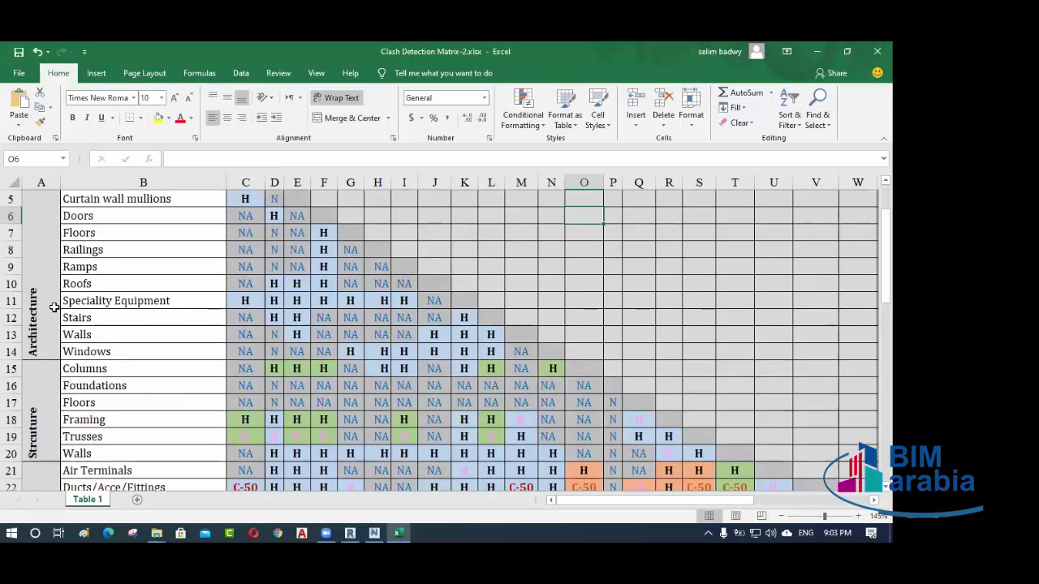
pyautogui.scroll(-3, 53, 307)
pyautogui.scroll(-1, 43, 417)
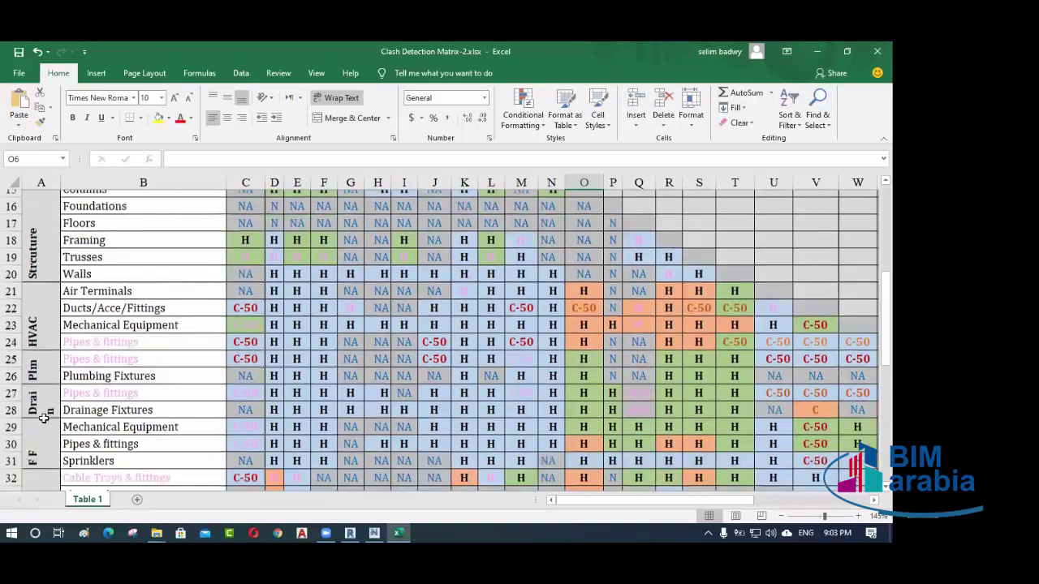
pyautogui.scroll(-3, 45, 406)
pyautogui.scroll(4, 154, 336)
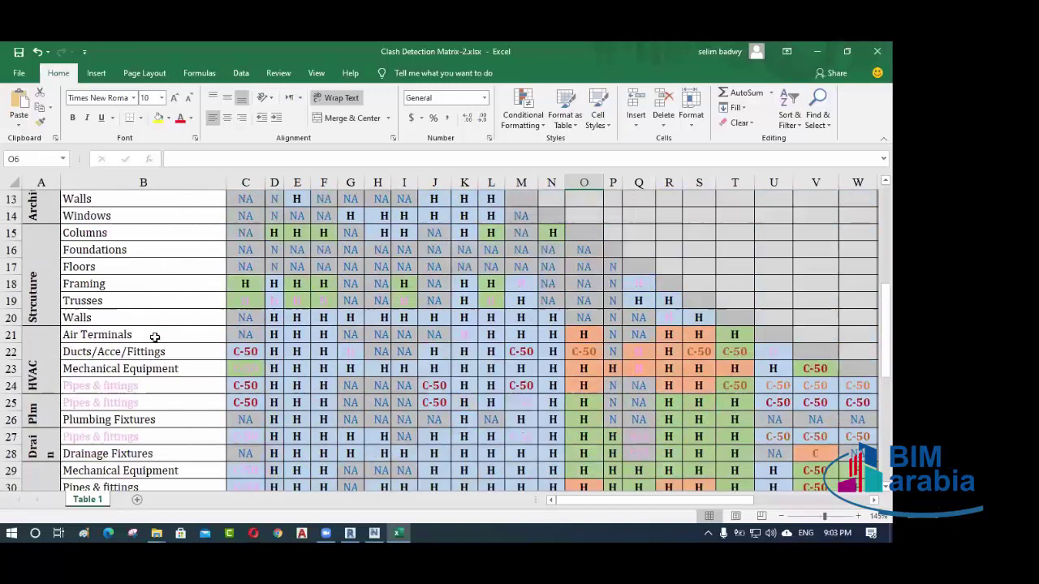
pyautogui.scroll(5, 154, 336)
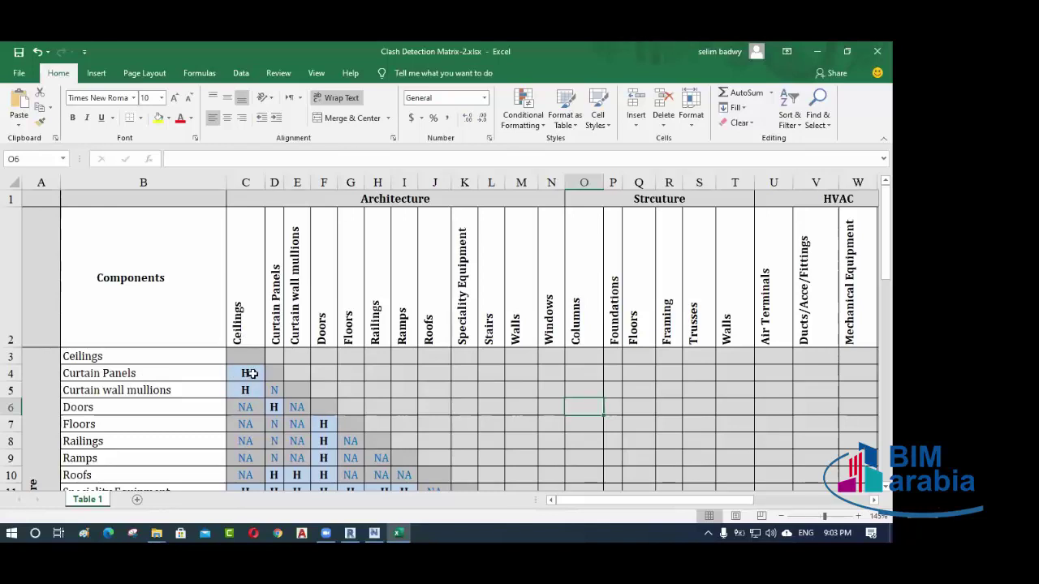
pyautogui.scroll(-2, 245, 357)
pyautogui.scroll(2, 246, 287)
pyautogui.click(247, 376)
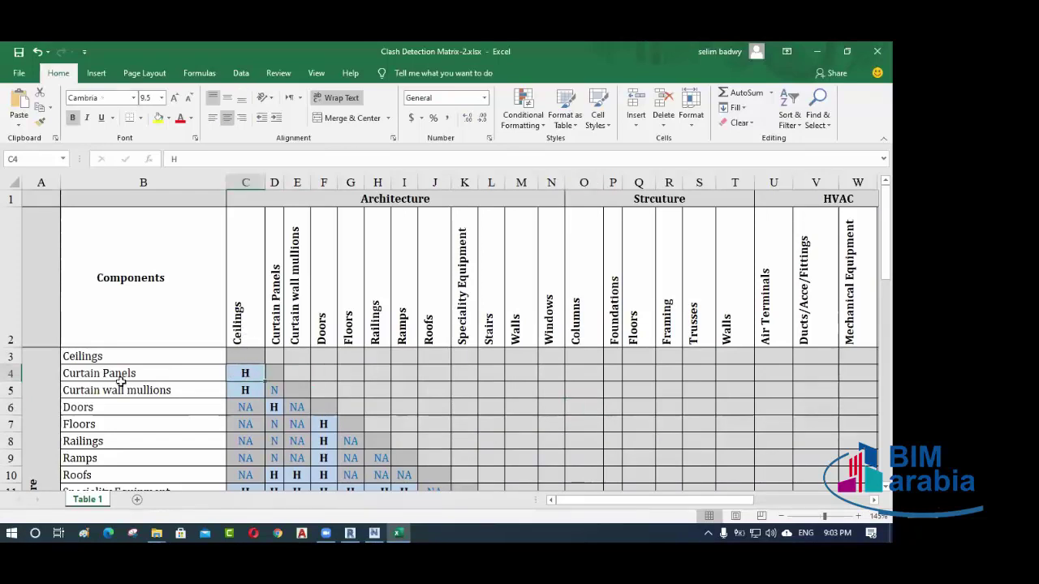
pyautogui.scroll(-2, 275, 373)
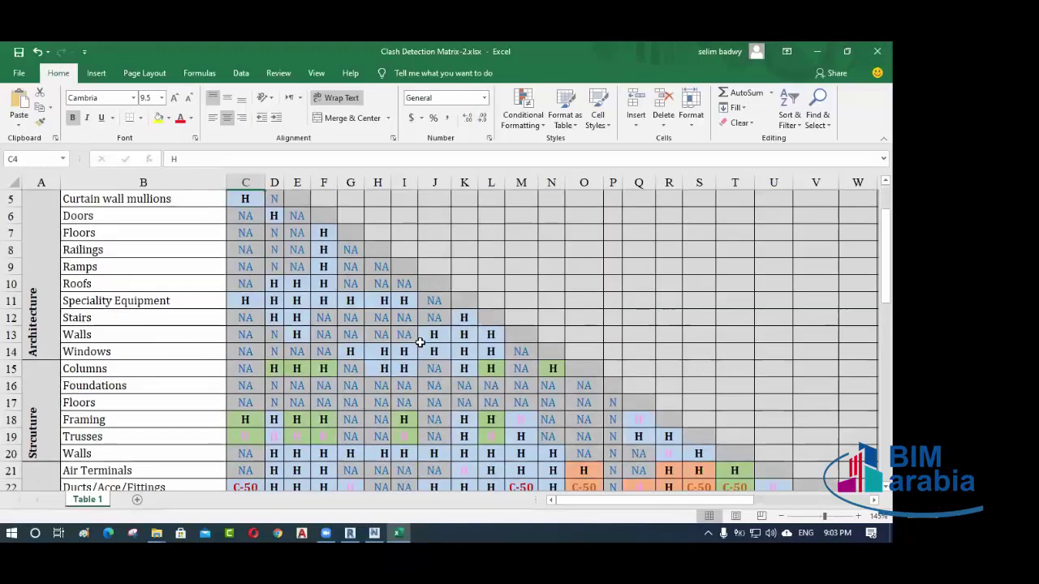
pyautogui.scroll(2, 419, 344)
pyautogui.click(355, 324)
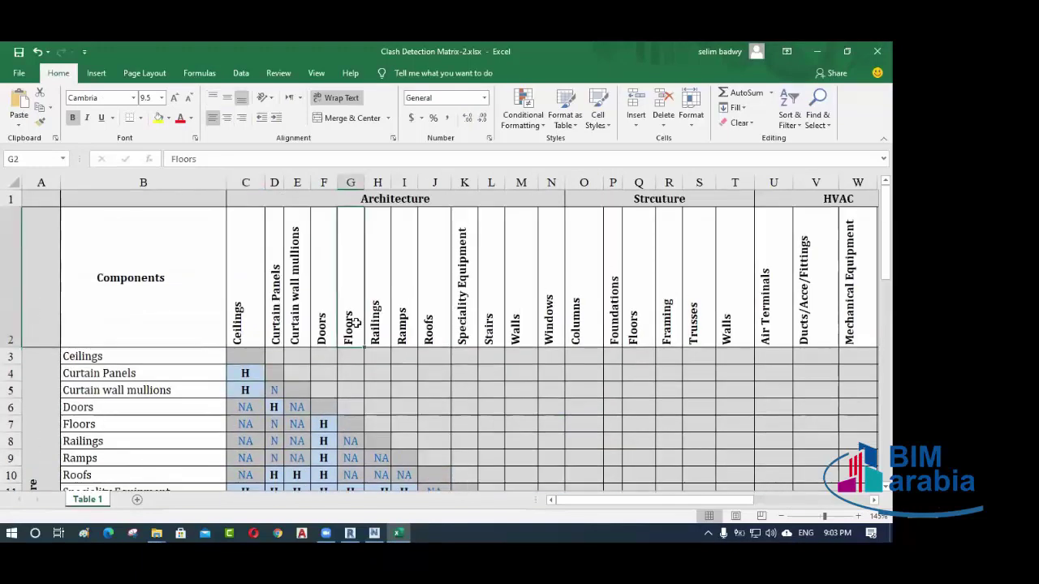
pyautogui.click(356, 441)
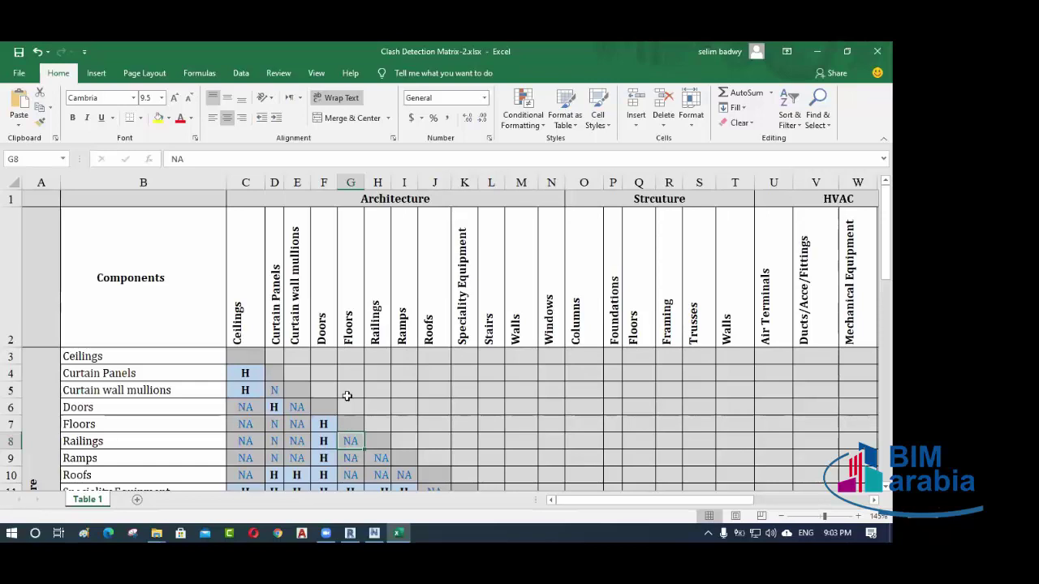
pyautogui.click(349, 459)
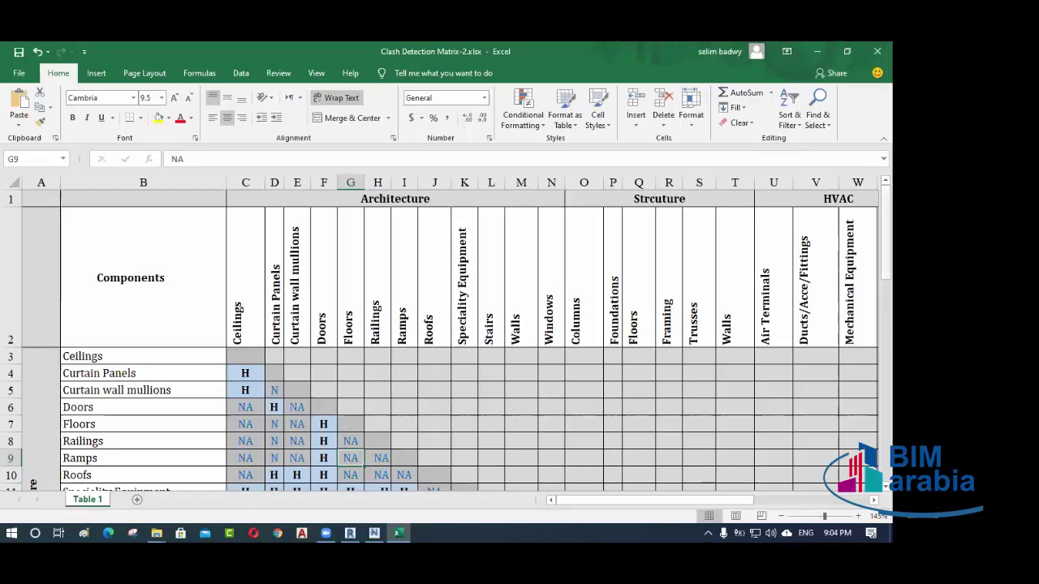
pyautogui.scroll(-2, 357, 319)
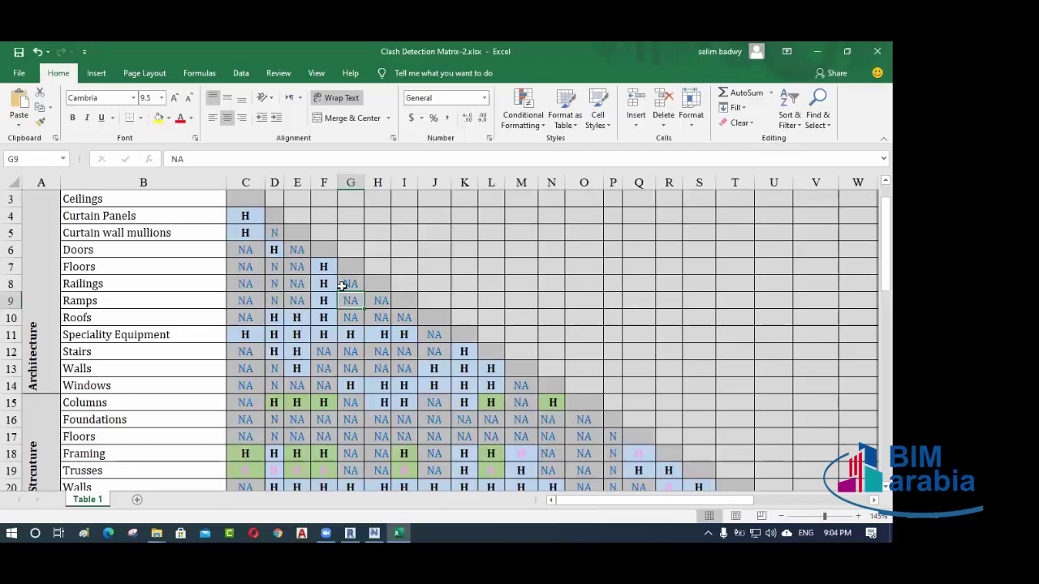
pyautogui.click(341, 332)
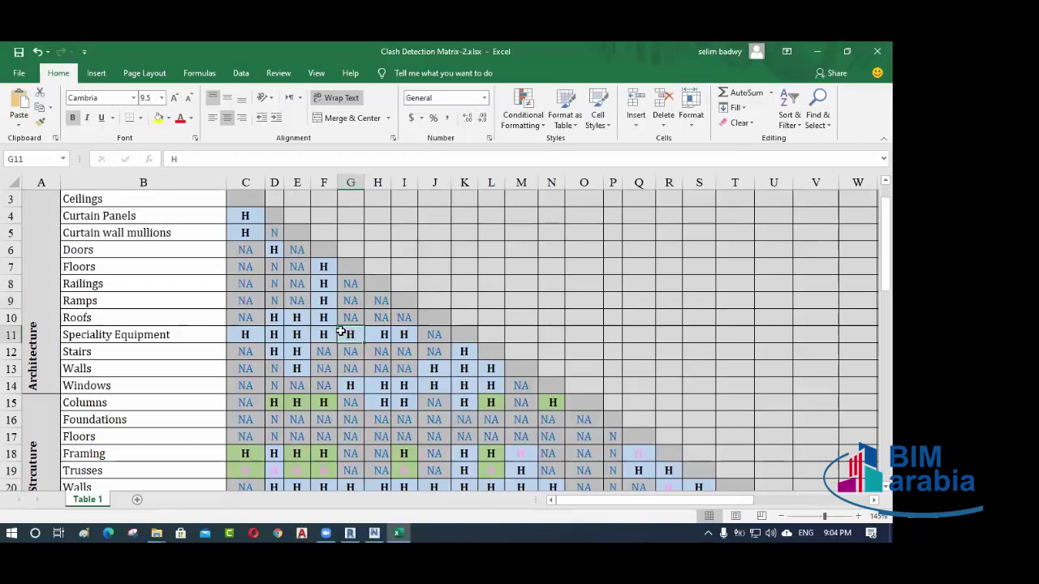
pyautogui.click(325, 284)
pyautogui.press('Up')
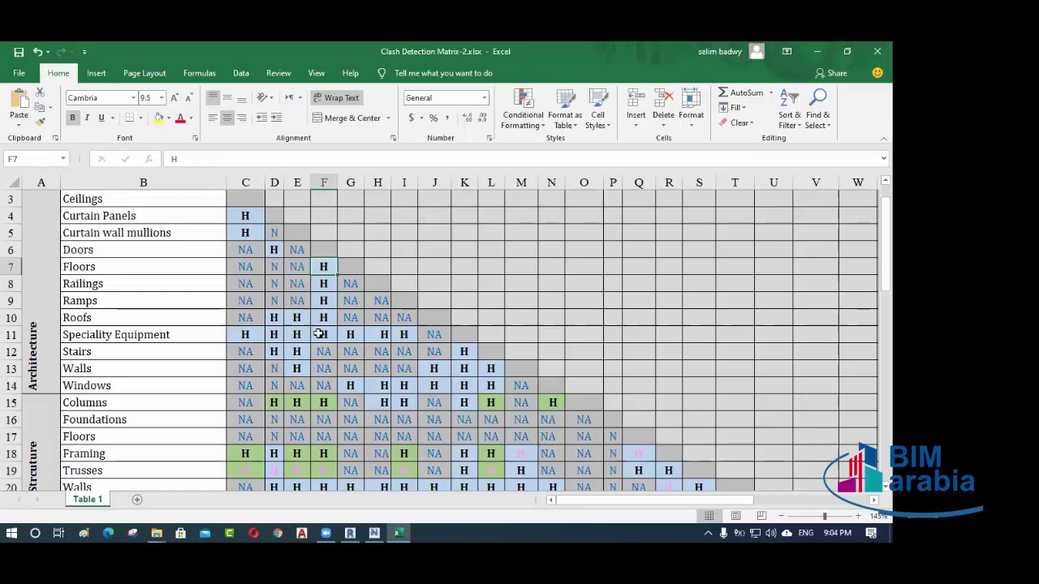
pyautogui.scroll(-2, 321, 335)
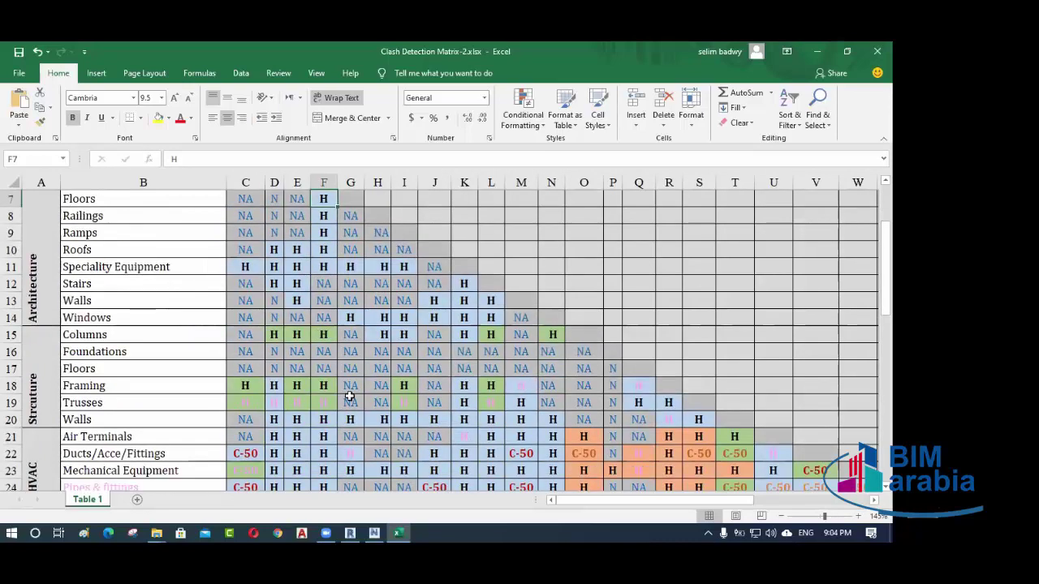
pyautogui.scroll(-2, 349, 396)
pyautogui.scroll(-2, 268, 372)
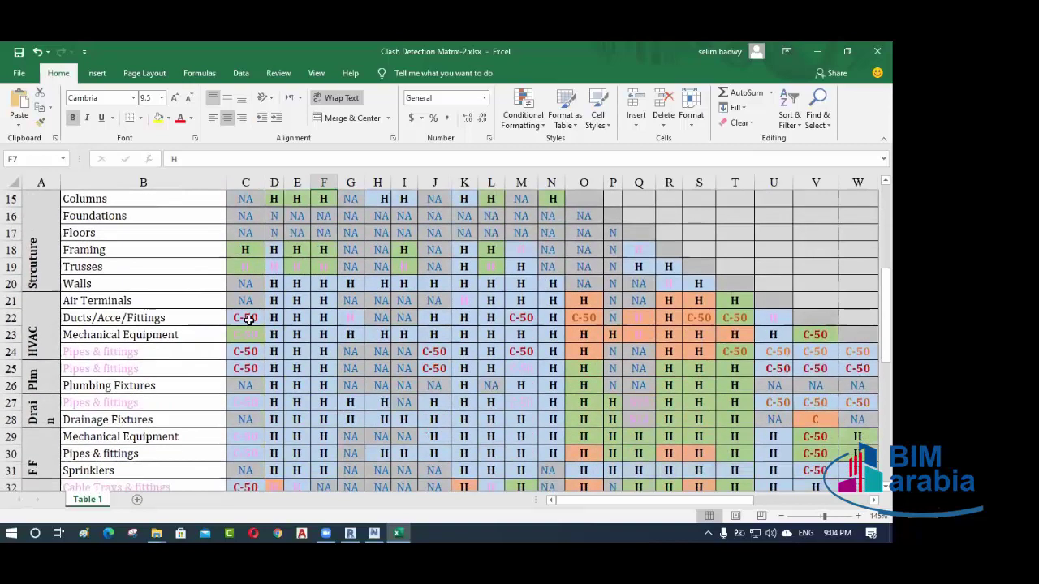
pyautogui.click(247, 319)
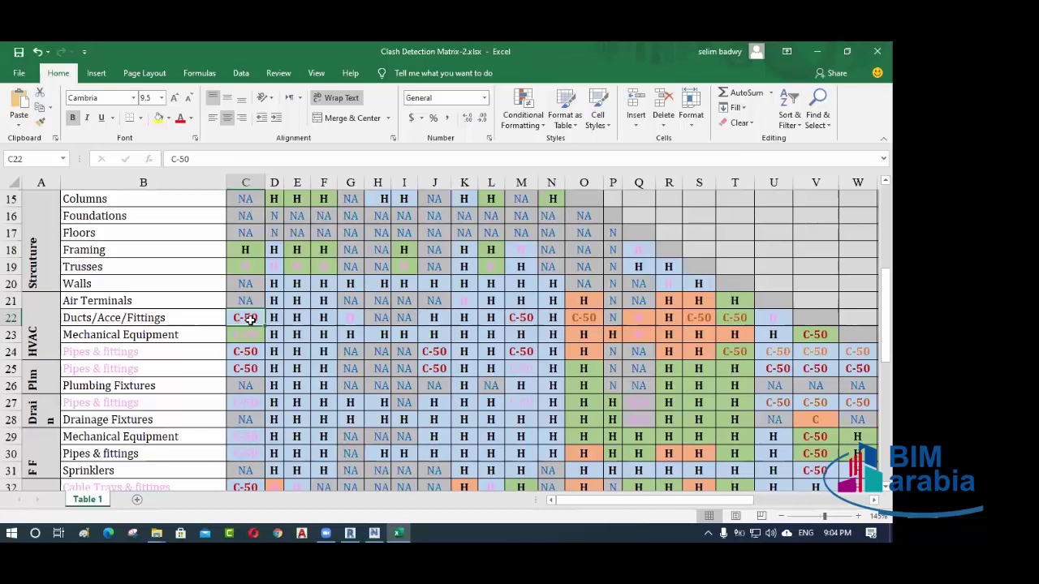
pyautogui.scroll(5, 248, 318)
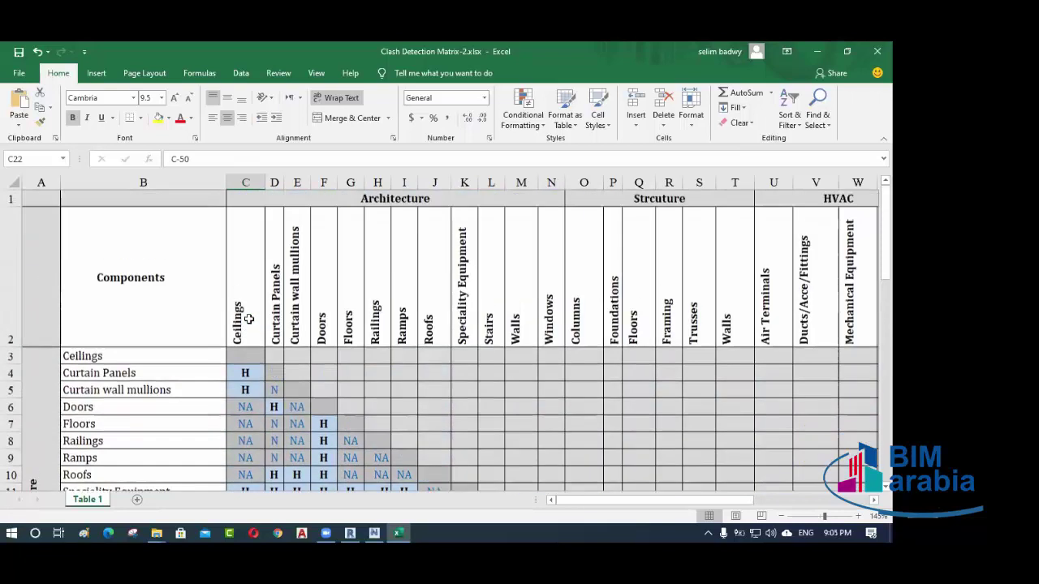
pyautogui.scroll(-2, 248, 318)
pyautogui.scroll(-3, 247, 319)
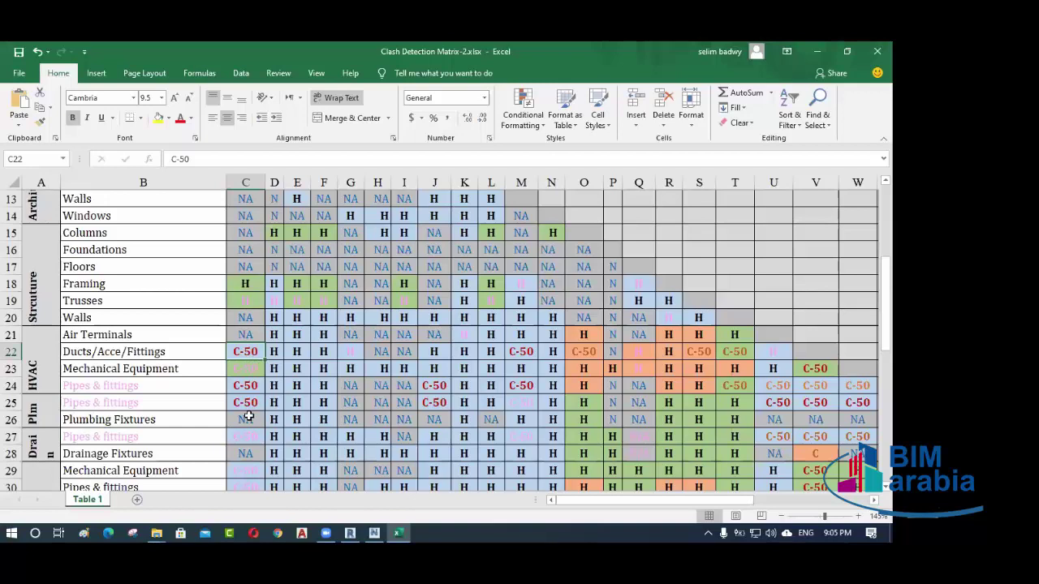
pyautogui.click(246, 388)
pyautogui.click(246, 406)
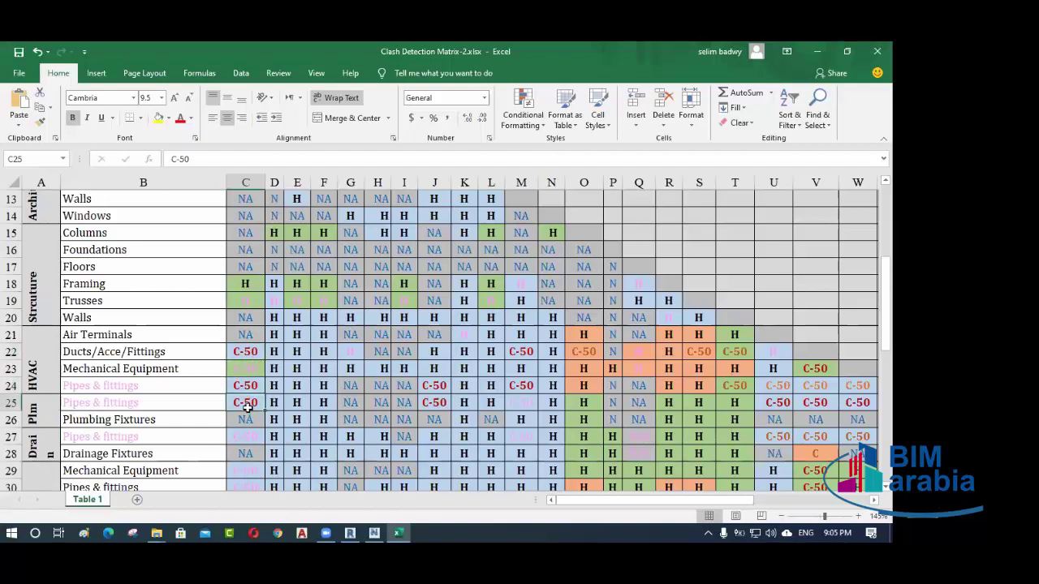
pyautogui.scroll(-3, 403, 401)
pyautogui.scroll(-3, 403, 401)
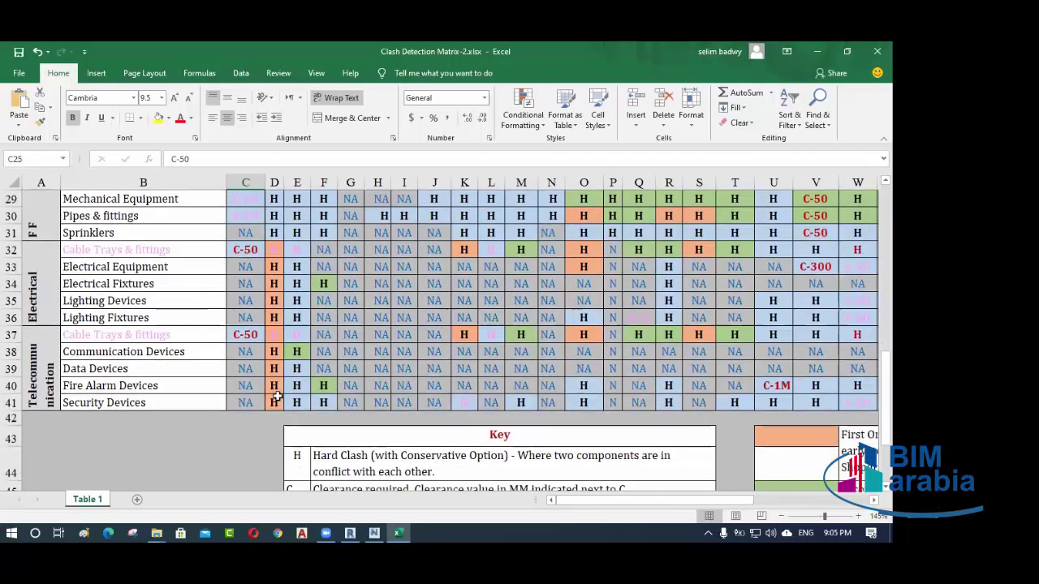
pyautogui.click(276, 271)
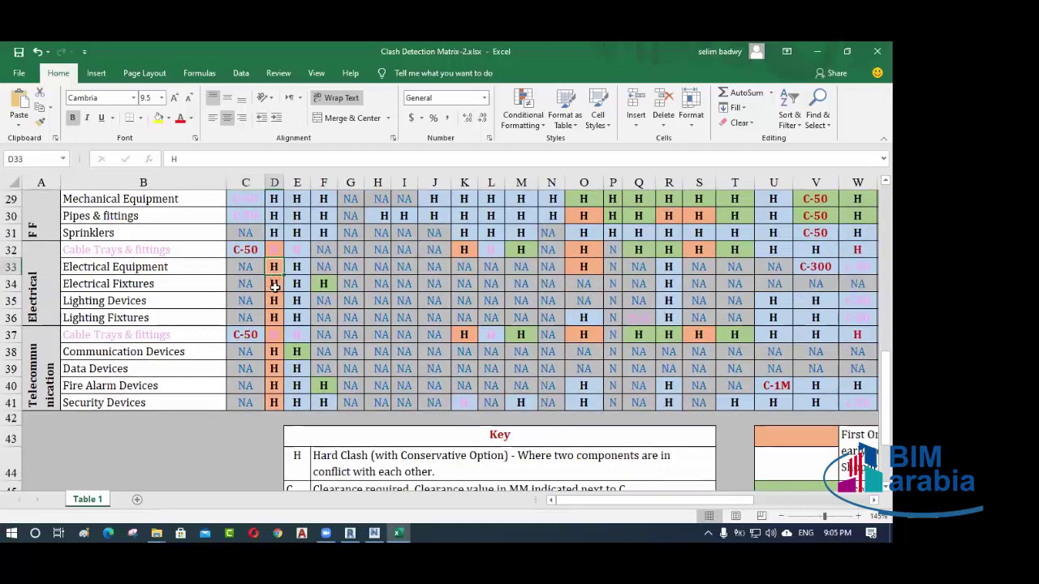
pyautogui.click(274, 284)
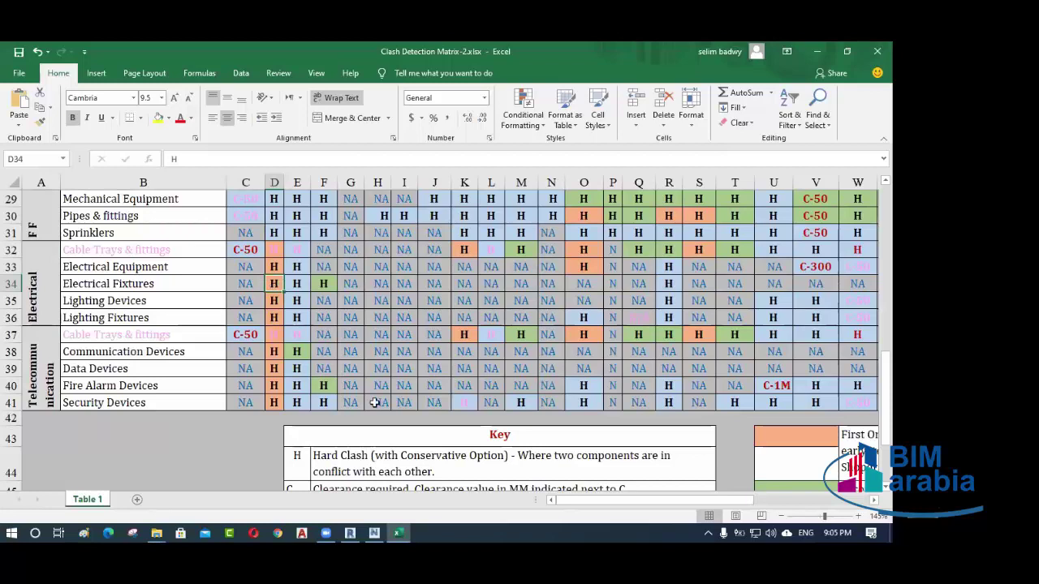
# - Zoom the sheet out to about 85% to show the lower matrix rows and the key
pyautogui.hscroll(2, 484, 387)
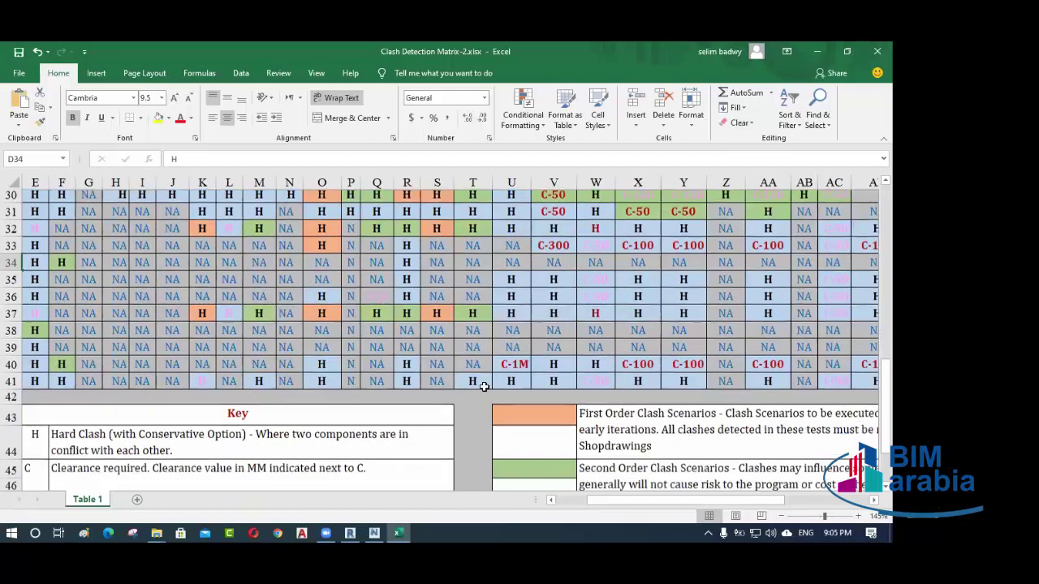
pyautogui.scroll(-2, 484, 386)
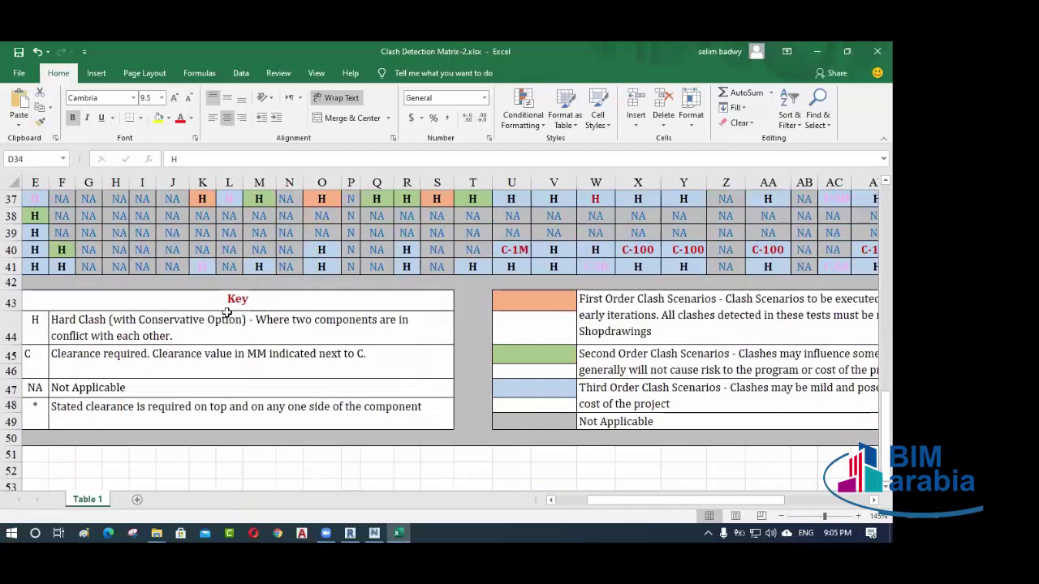
pyautogui.moveTo(589, 505); pyautogui.dragTo(567, 503)
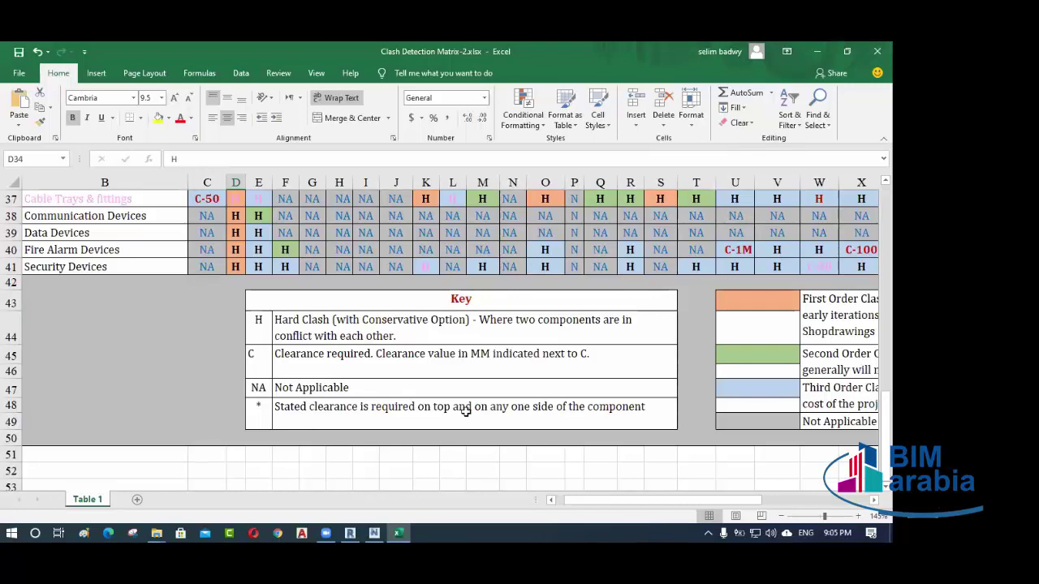
pyautogui.moveTo(621, 505); pyautogui.dragTo(683, 503)
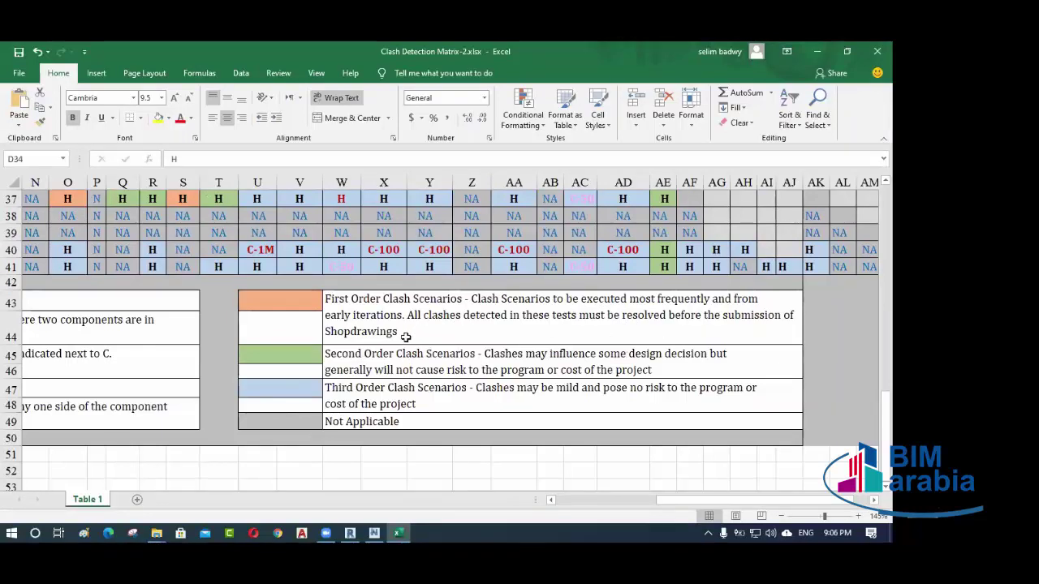
# - Read the Second Order, Third Order and Not Applicable key entries and the Fire Alarm Devices vs Walls cell
pyautogui.click(359, 365)
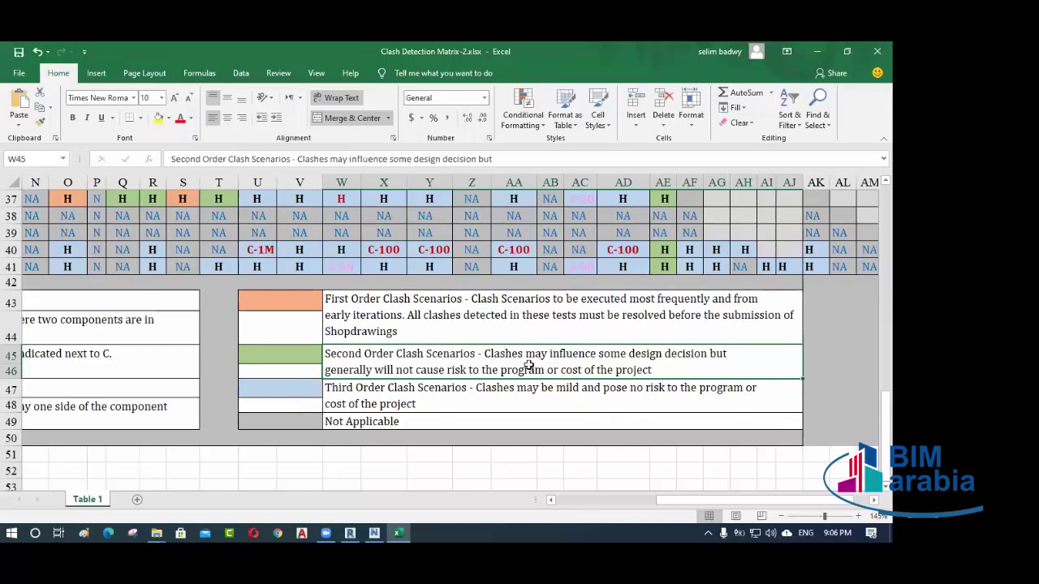
pyautogui.click(444, 400)
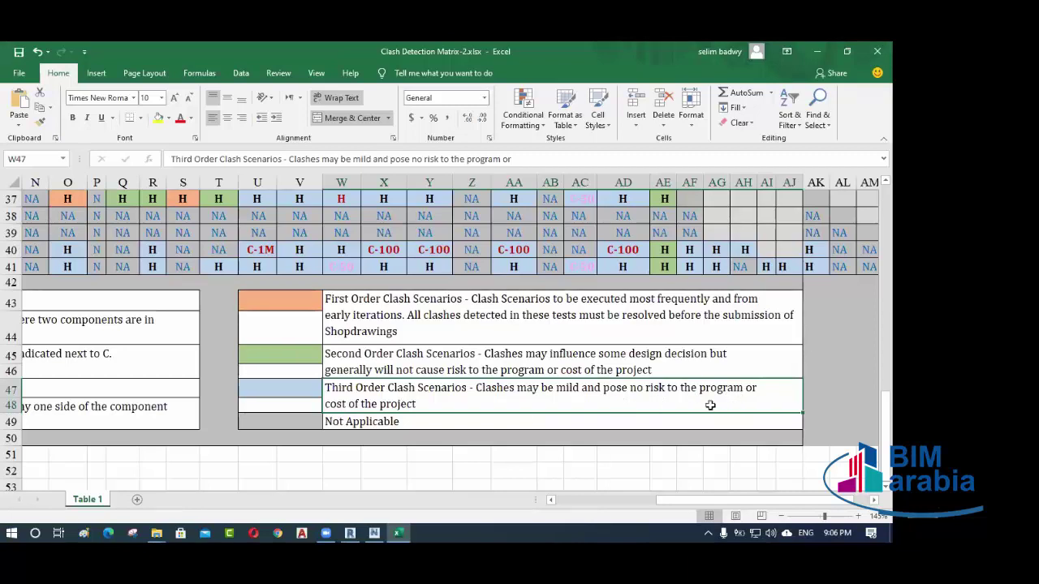
pyautogui.click(379, 426)
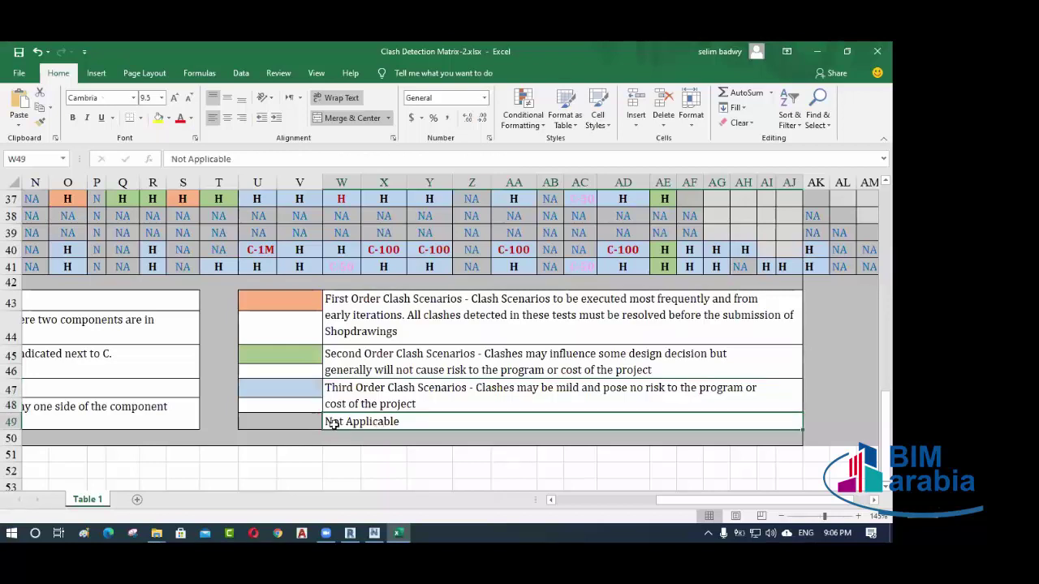
pyautogui.click(230, 252)
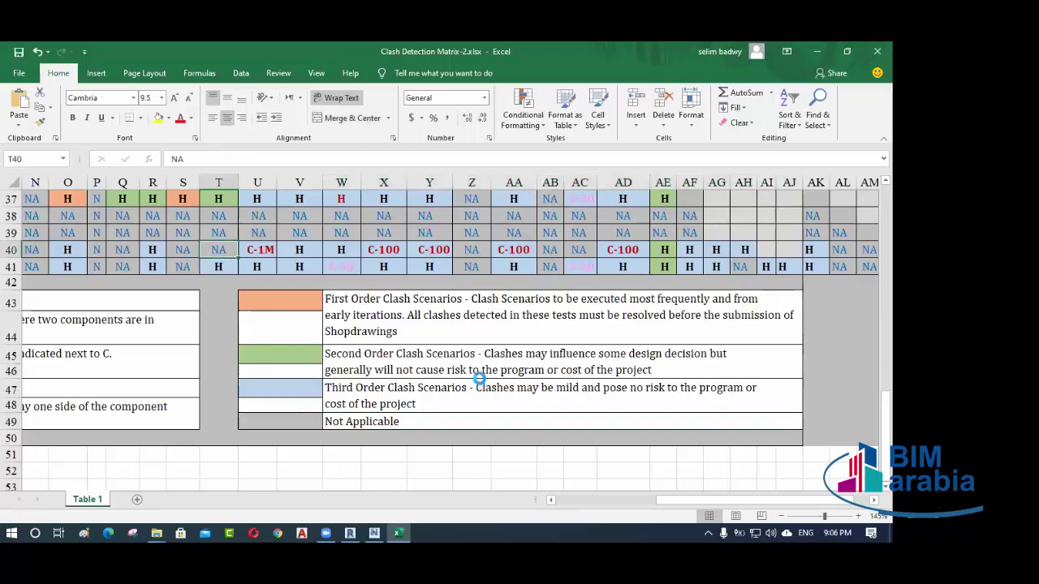
pyautogui.keyDown('ctrl'); pyautogui.scroll(-4, 479, 378); pyautogui.keyUp('ctrl')
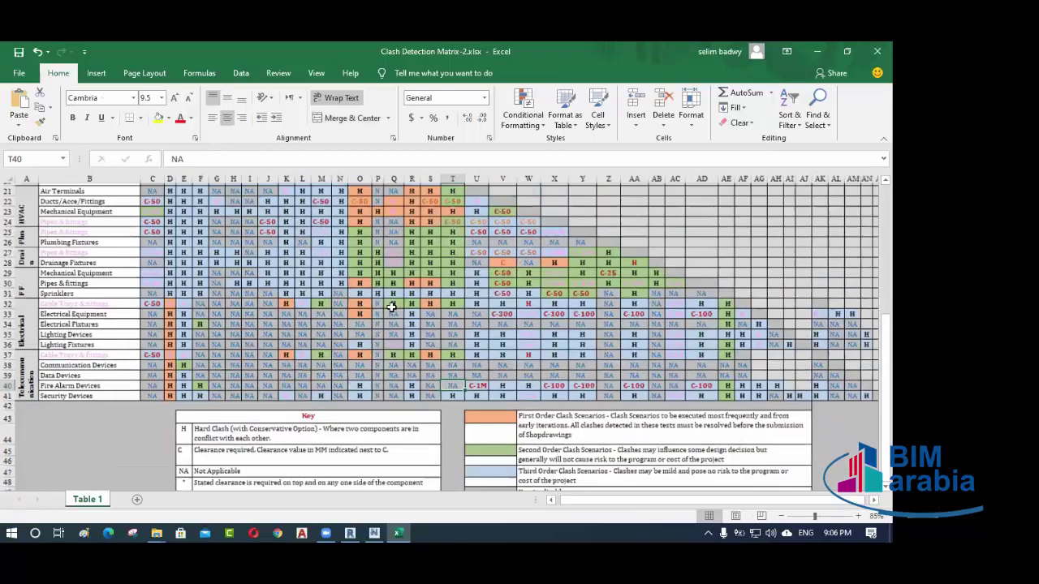
# - Scroll to the top discipline headers, select Components cell B2, then switch to Navisworks
pyautogui.keyDown('ctrl'); pyautogui.scroll(-1, 391, 306); pyautogui.keyUp('ctrl')
pyautogui.scroll(7, 392, 306)
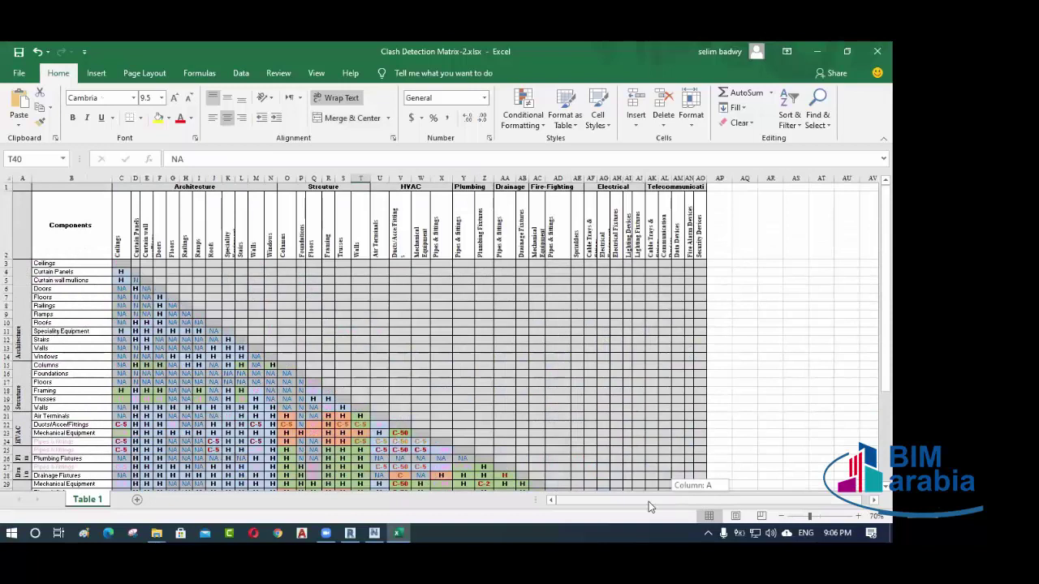
pyautogui.click(76, 252)
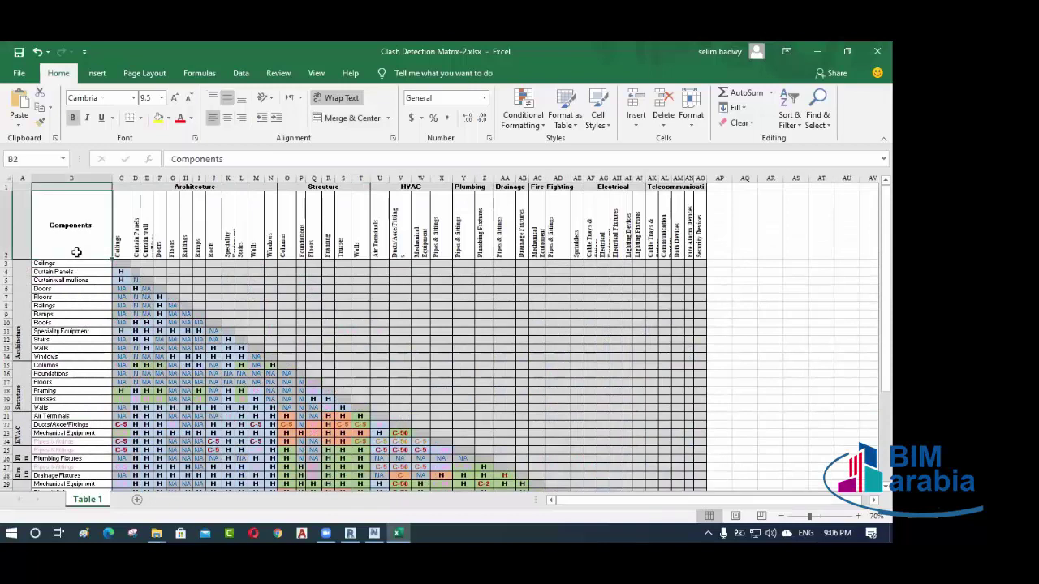
pyautogui.keyDown('ctrl'); pyautogui.scroll(2, 76, 254); pyautogui.keyUp('ctrl')
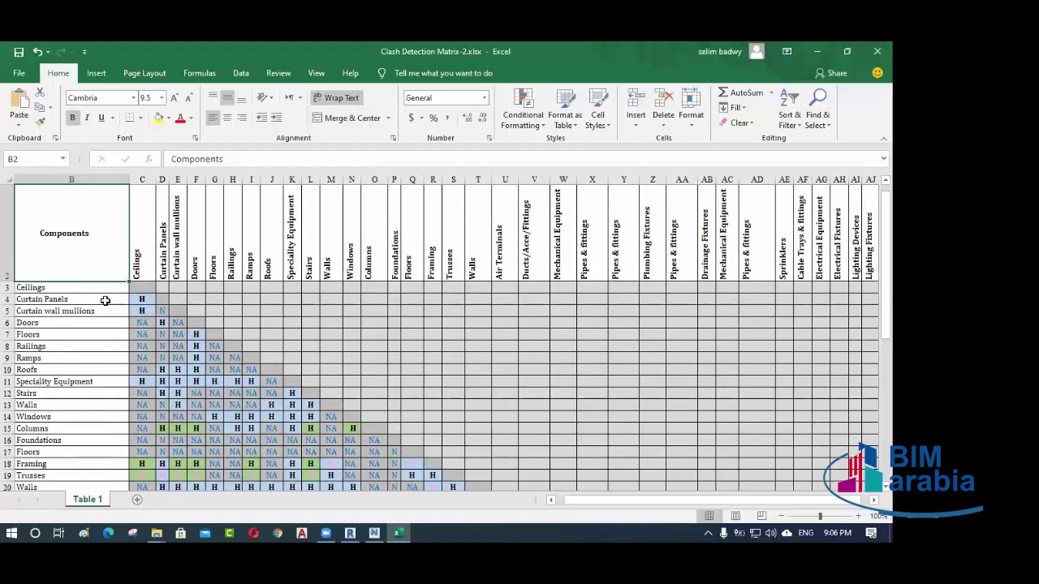
pyautogui.scroll(1, 144, 237)
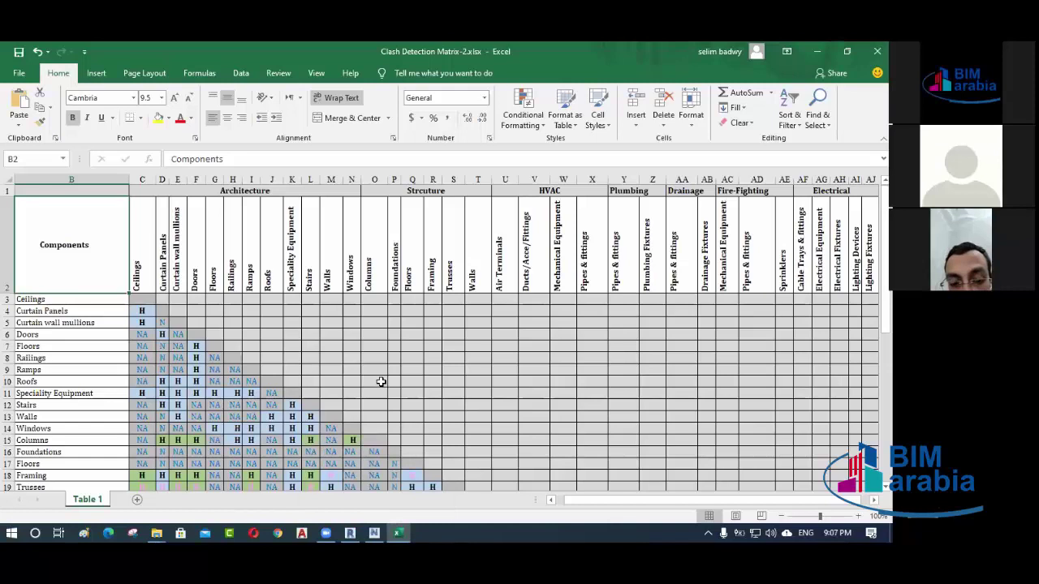
pyautogui.click(374, 532)
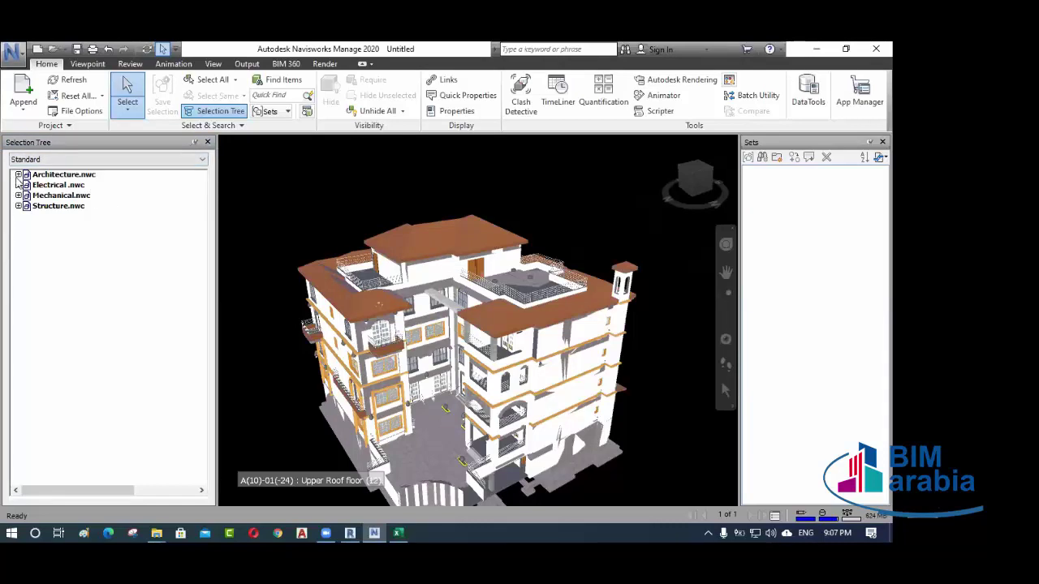
# - Expand Architecture.nwc into its levels and select the <No level> elements
pyautogui.click(58, 176)
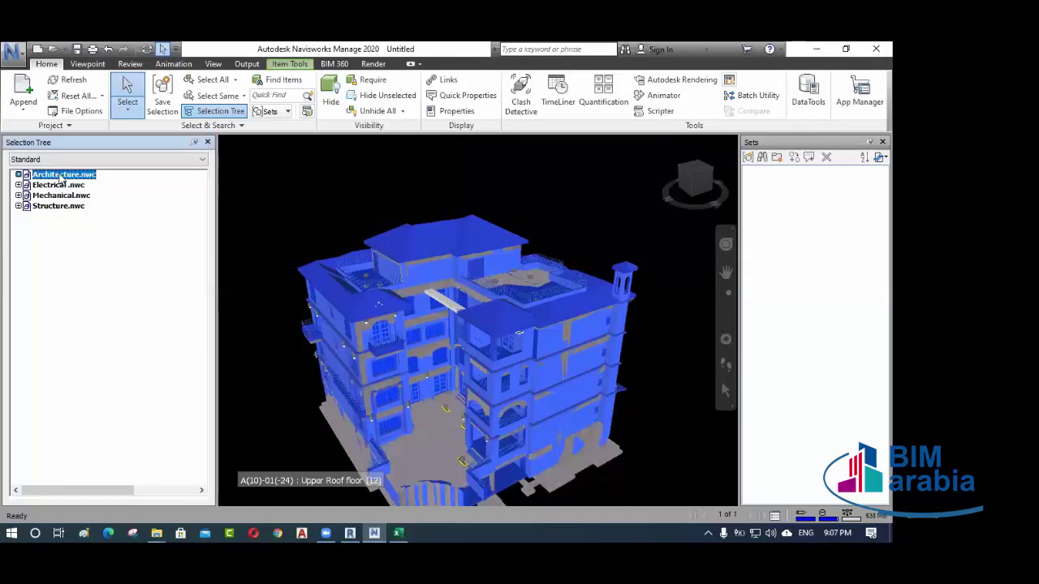
pyautogui.click(18, 175)
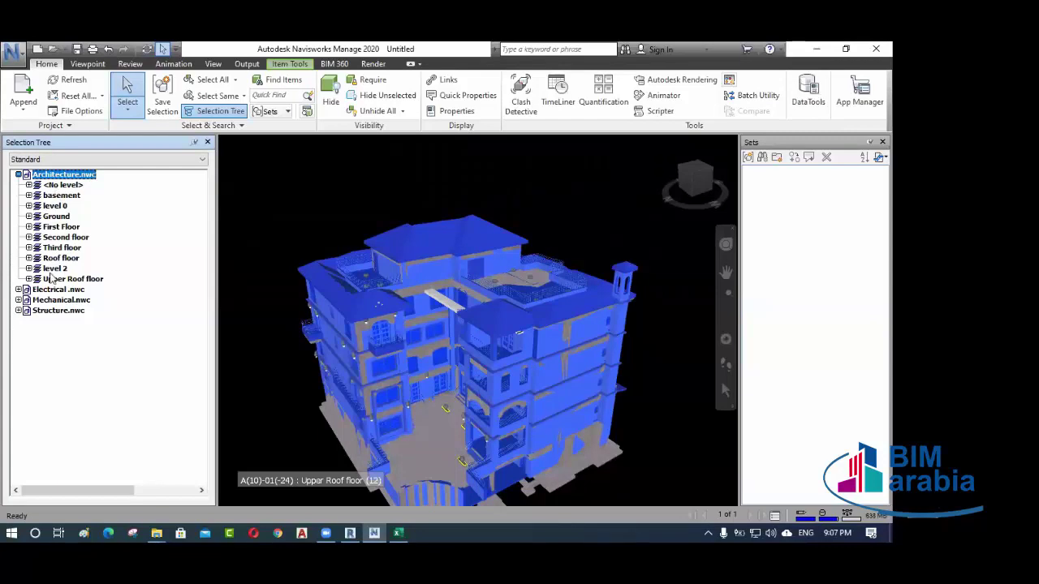
pyautogui.click(59, 186)
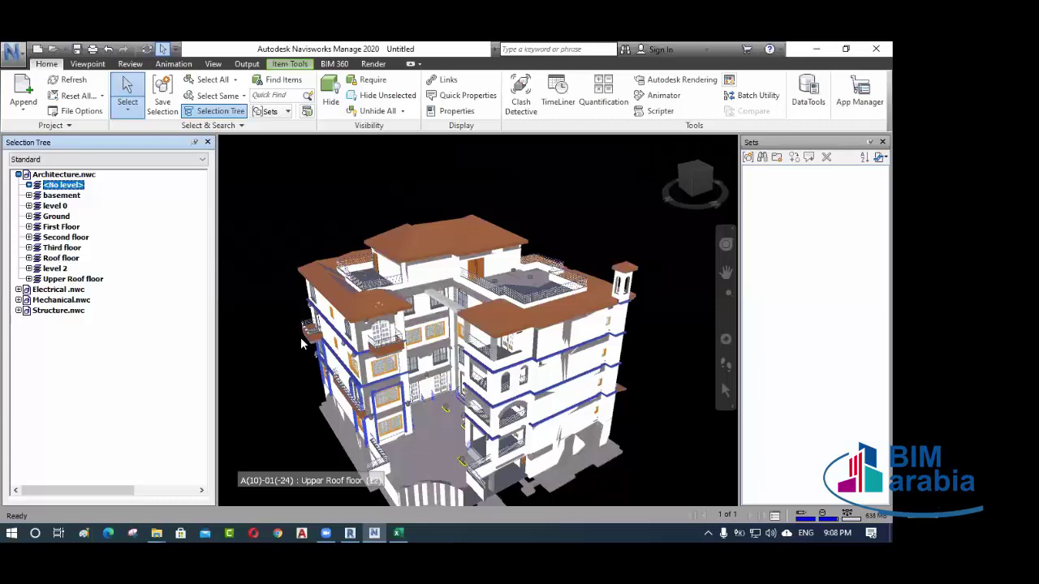
# - Pan and orbit to the orange-balcony corner and select a short facade beam segment
pyautogui.moveTo(491, 414); pyautogui.dragTo(479, 350, button='middle')
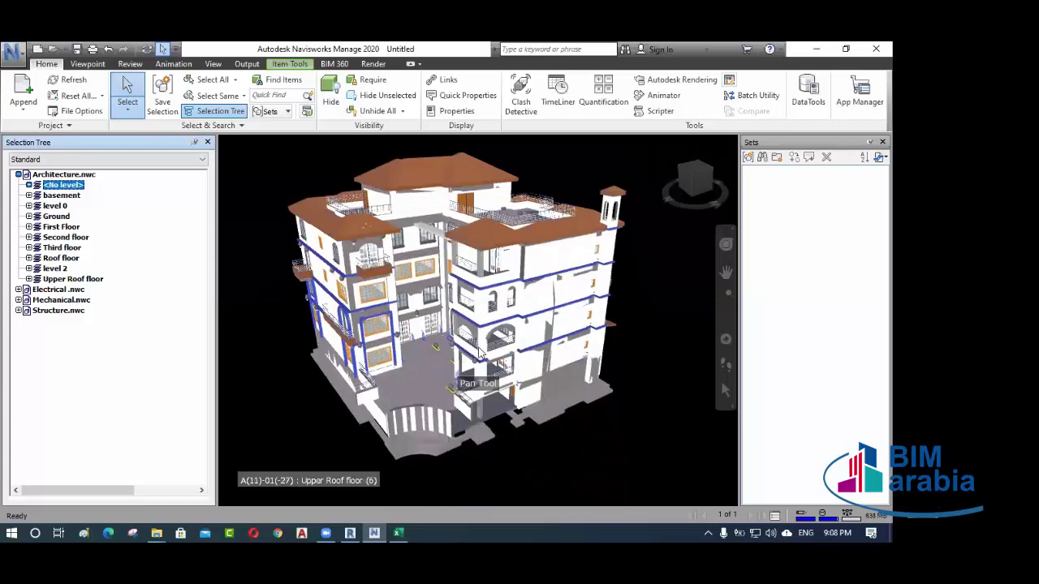
pyautogui.scroll(5, 516, 344)
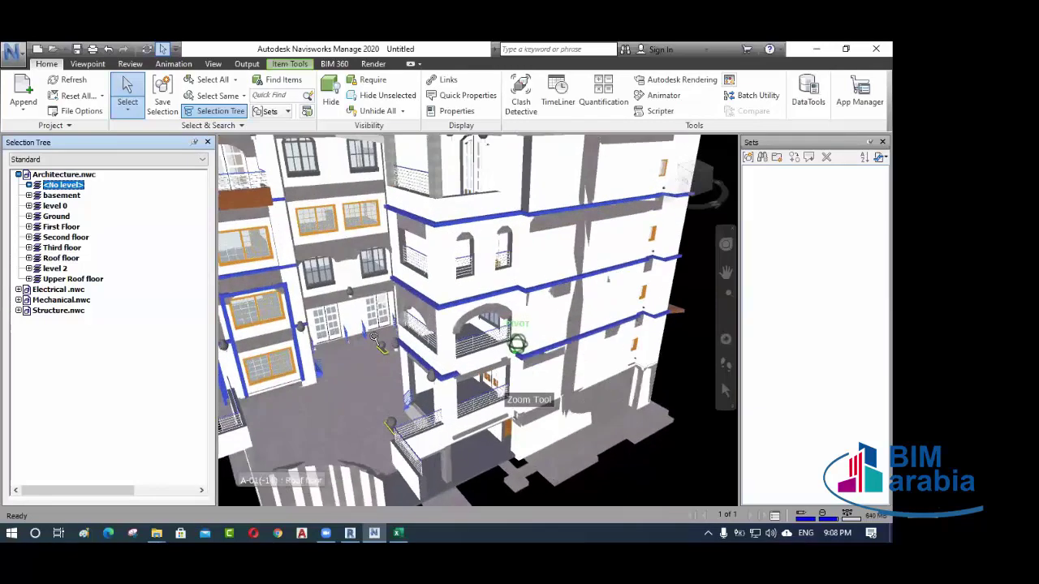
pyautogui.scroll(2, 516, 344)
pyautogui.keyDown('shift'); pyautogui.moveTo(520, 345); pyautogui.dragTo(532, 353, button='middle'); pyautogui.keyUp('shift')
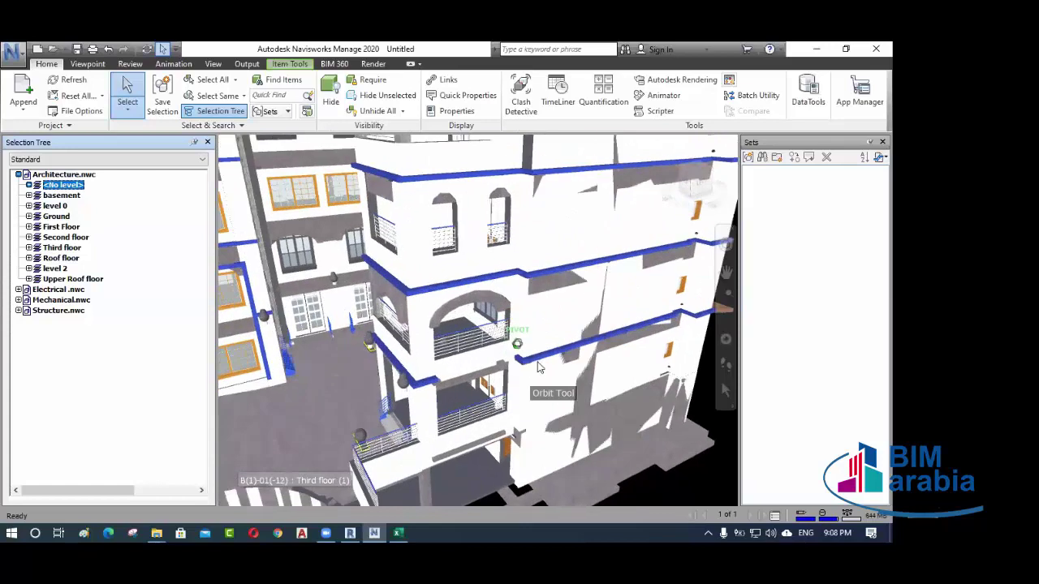
pyautogui.scroll(6, 538, 367)
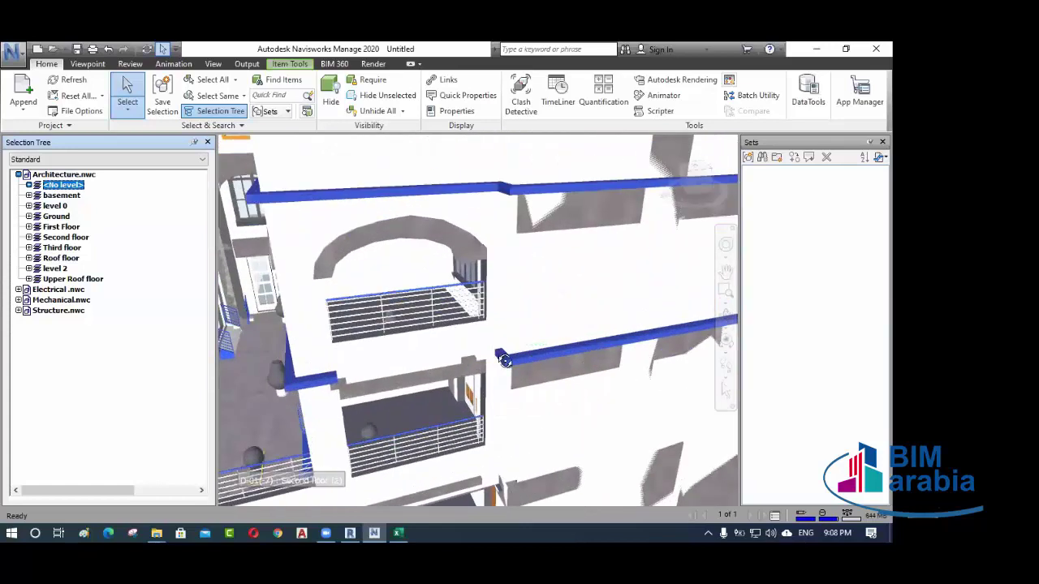
pyautogui.scroll(-5, 504, 360)
pyautogui.scroll(4, 580, 358)
pyautogui.scroll(-2, 573, 354)
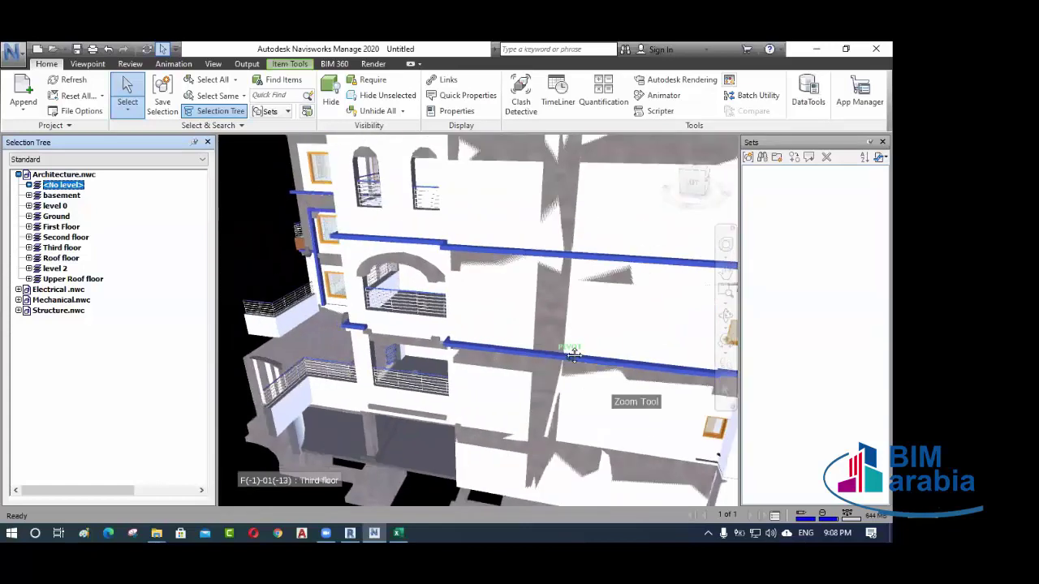
pyautogui.keyDown('shift'); pyautogui.moveTo(573, 355); pyautogui.dragTo(479, 352, button='middle'); pyautogui.keyUp('shift')
pyautogui.click(480, 350)
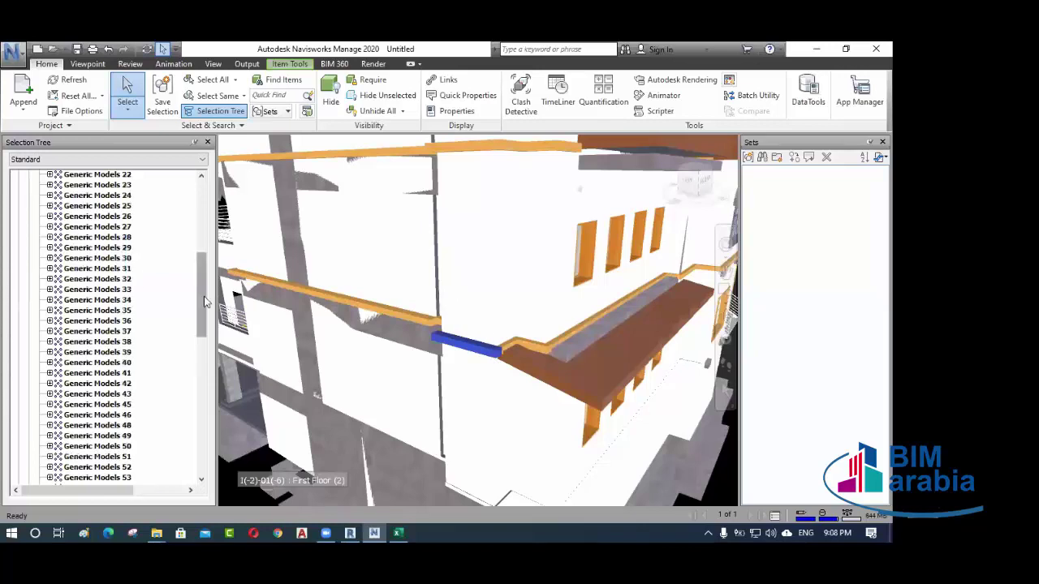
# - Collapse the Generic Models group and reselect all the <No level> elements
pyautogui.moveTo(201, 313); pyautogui.dragTo(199, 203)
pyautogui.click(38, 206)
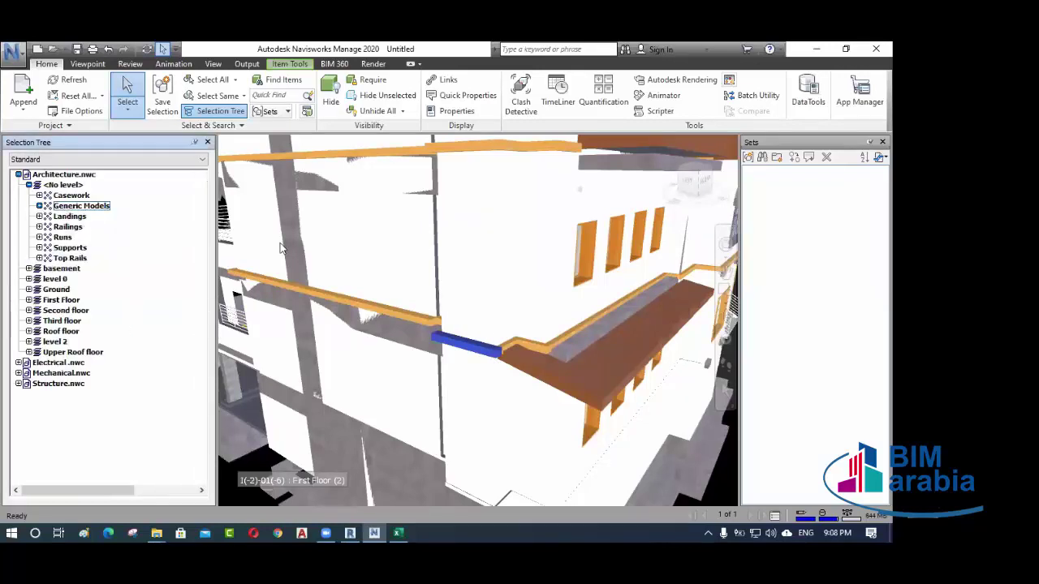
pyautogui.scroll(-2, 514, 315)
pyautogui.scroll(-2, 515, 314)
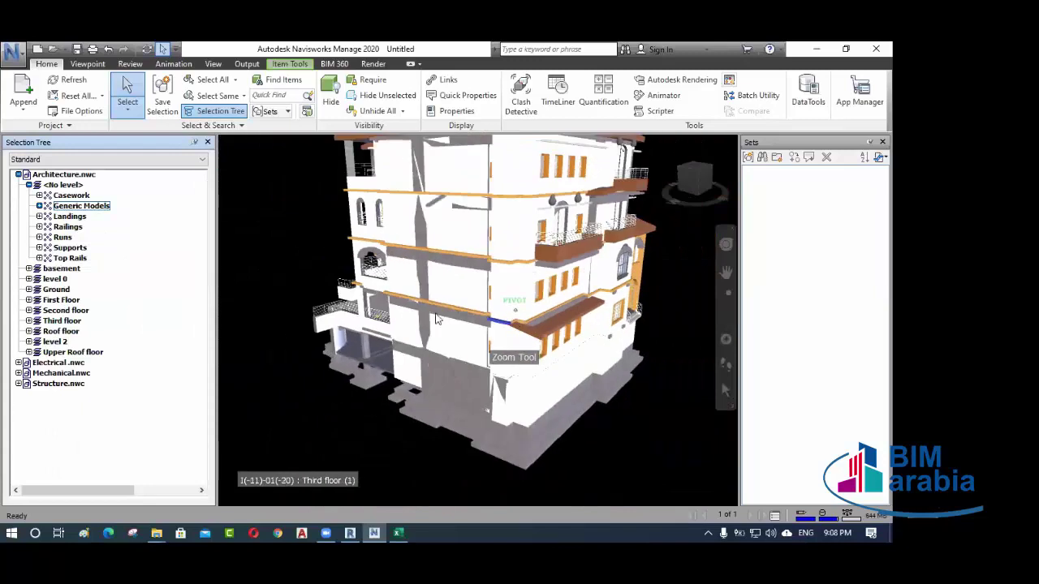
pyautogui.scroll(3, 437, 318)
pyautogui.scroll(5, 406, 340)
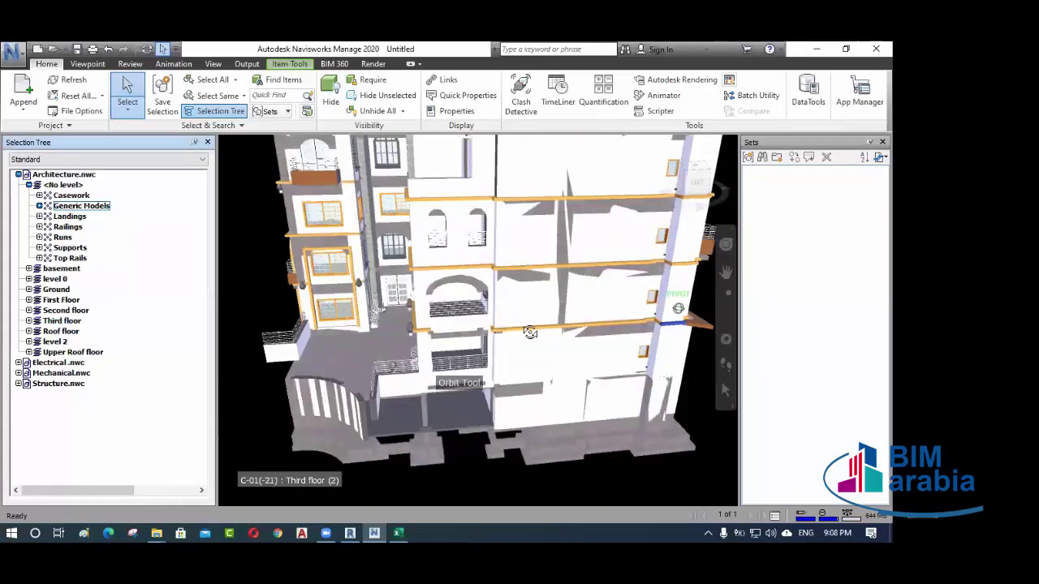
pyautogui.scroll(-3, 419, 336)
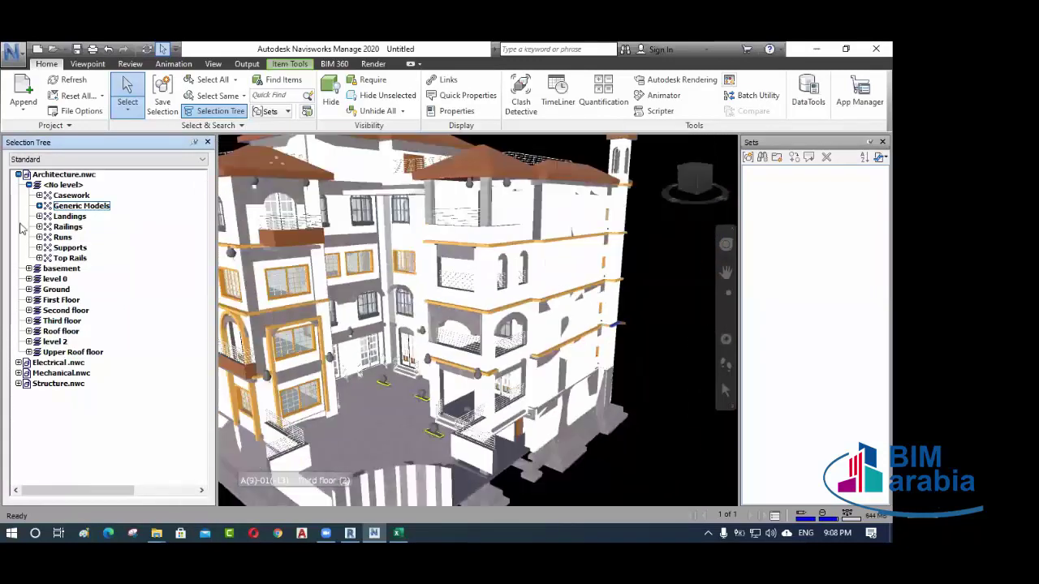
pyautogui.click(70, 186)
# - Orbit to the blue corner tower and select it, revealing Casework 10 in the tree
pyautogui.keyDown('shift'); pyautogui.moveTo(324, 357); pyautogui.dragTo(556, 291, button='middle'); pyautogui.keyUp('shift')
pyautogui.scroll(3, 406, 320)
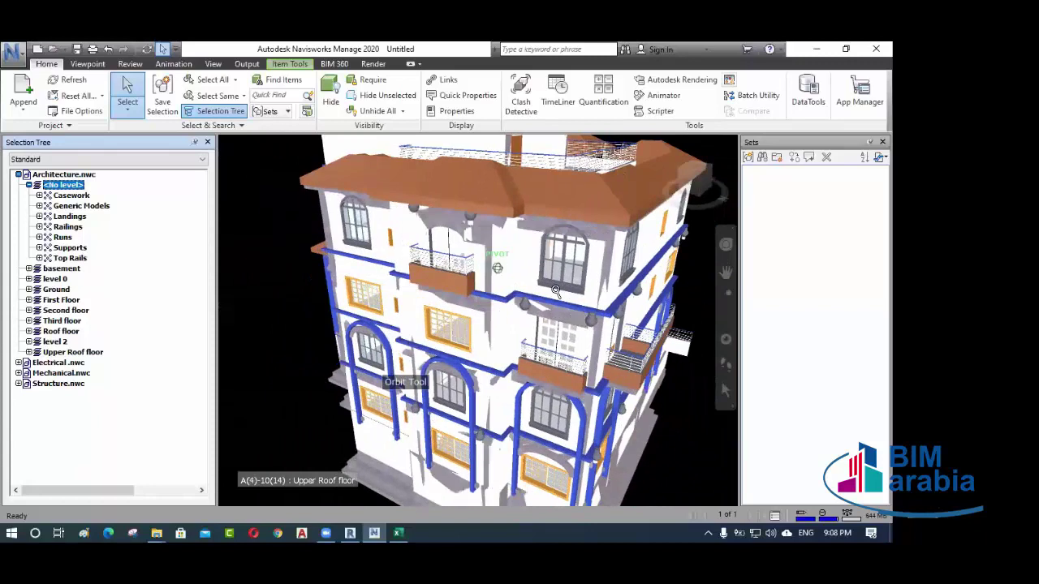
pyautogui.scroll(3, 406, 320)
pyautogui.scroll(4, 355, 299)
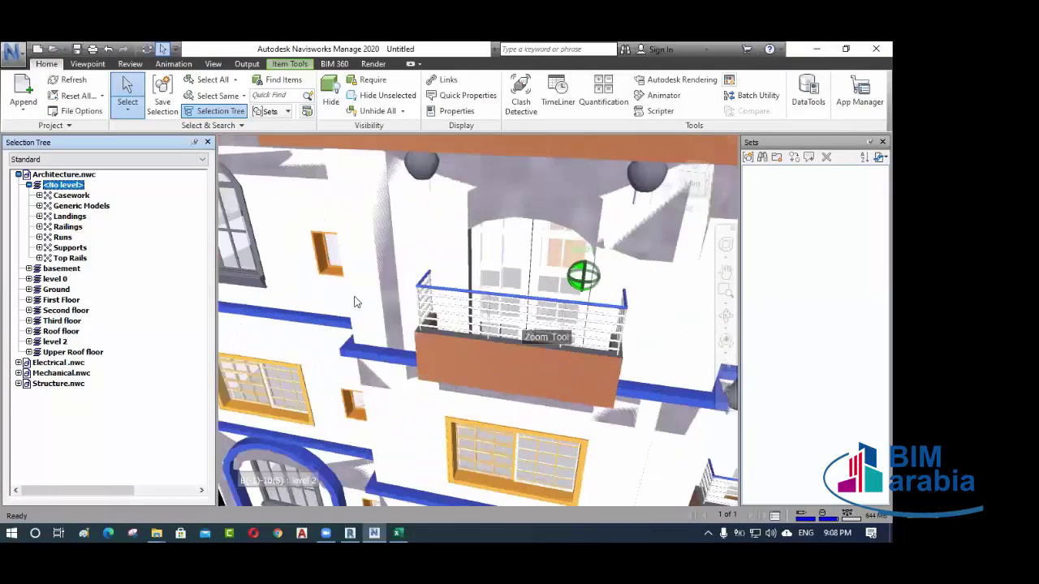
pyautogui.scroll(2, 347, 286)
pyautogui.scroll(-2, 348, 285)
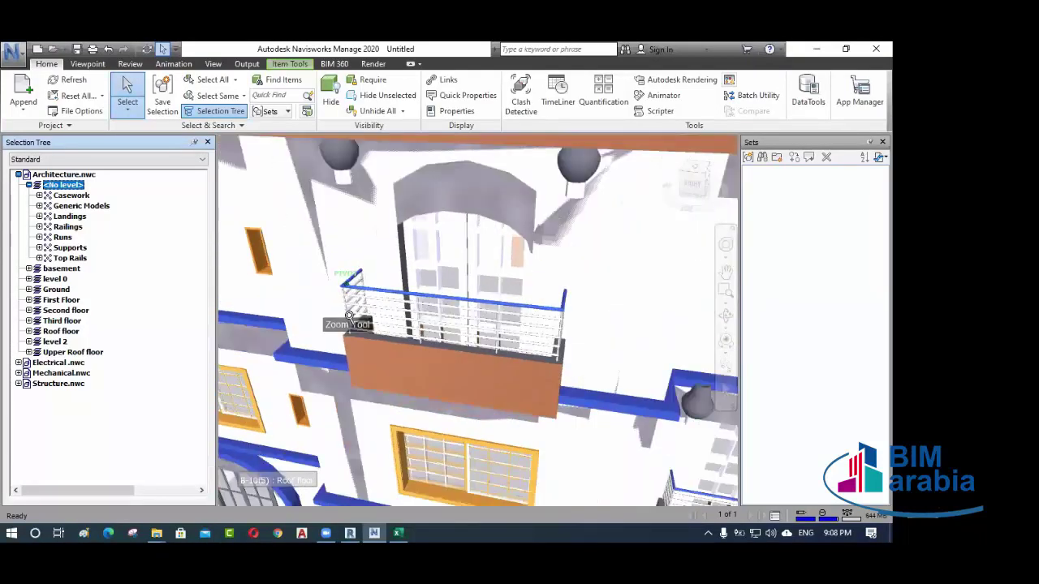
pyautogui.keyDown('shift'); pyautogui.moveTo(348, 285); pyautogui.dragTo(174, 263, button='middle'); pyautogui.keyUp('shift')
pyautogui.keyDown('shift'); pyautogui.moveTo(279, 327); pyautogui.dragTo(429, 312, button='middle'); pyautogui.keyUp('shift')
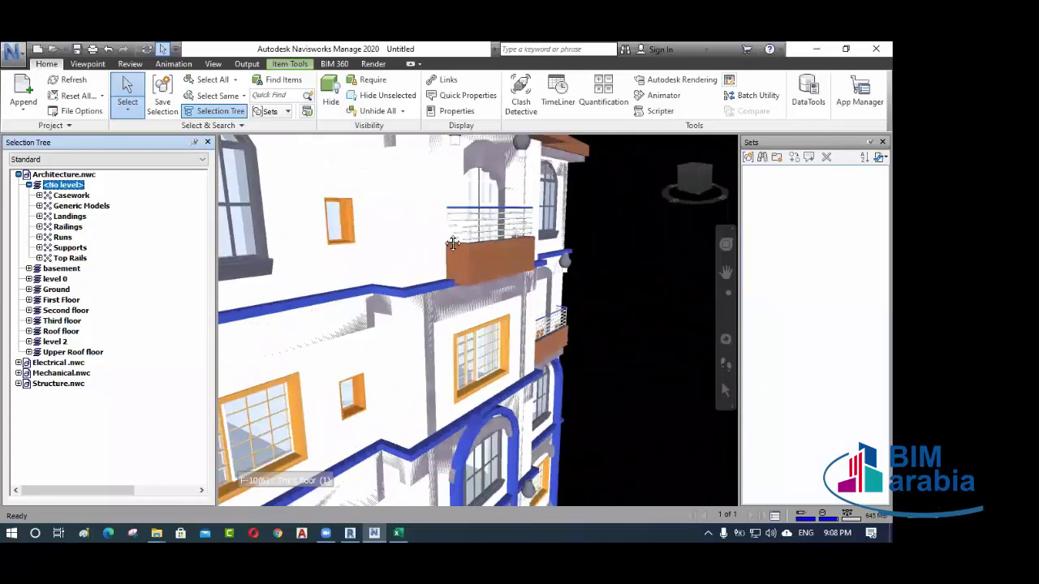
pyautogui.scroll(-5, 431, 307)
pyautogui.scroll(-3, 423, 302)
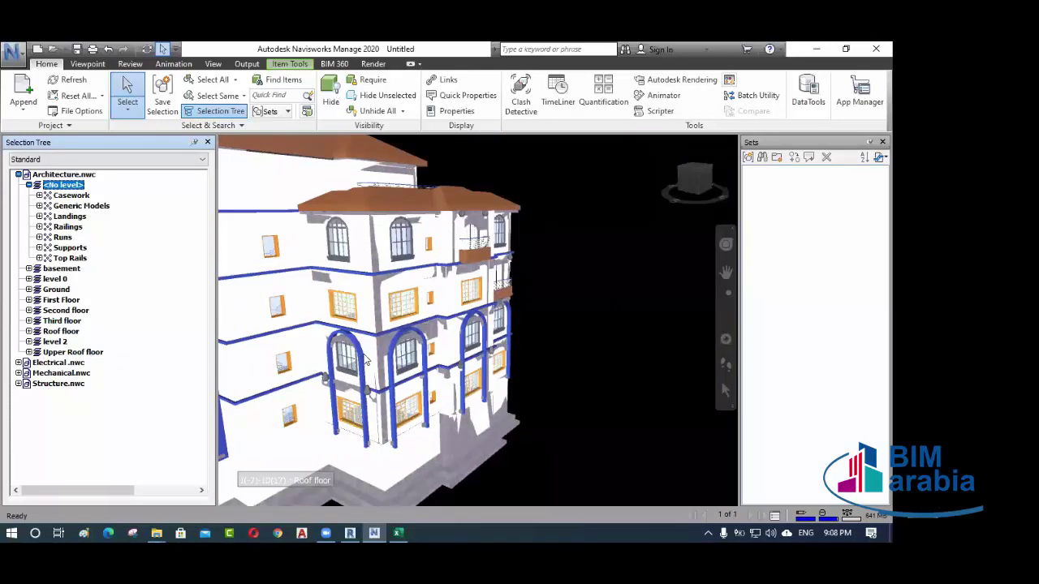
pyautogui.keyDown('shift'); pyautogui.moveTo(376, 368); pyautogui.dragTo(445, 347, button='middle'); pyautogui.keyUp('shift')
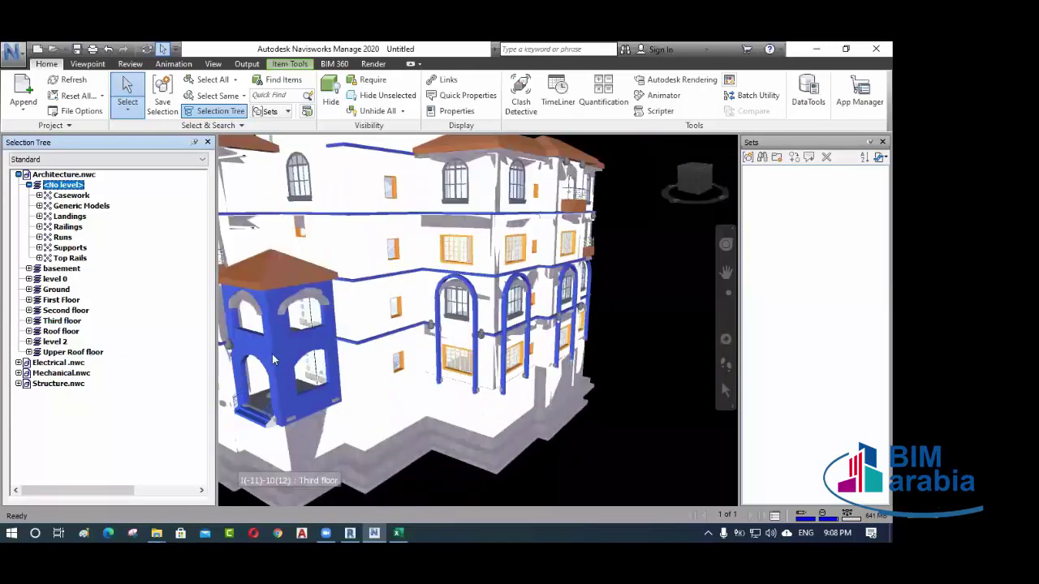
pyautogui.keyDown('shift'); pyautogui.moveTo(276, 360); pyautogui.dragTo(386, 345, button='middle'); pyautogui.keyUp('shift')
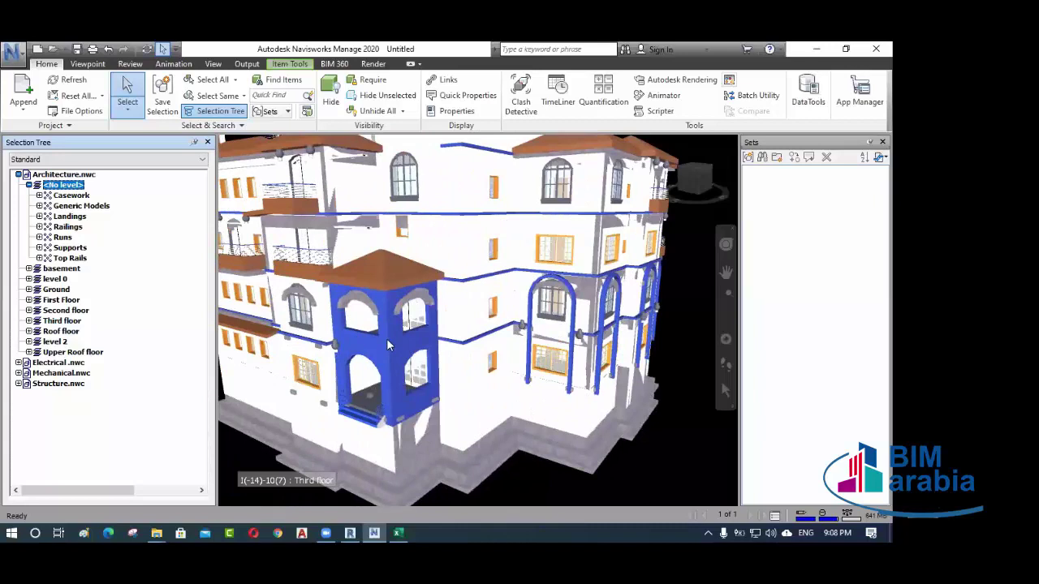
pyautogui.click(387, 339)
pyautogui.scroll(5, 386, 338)
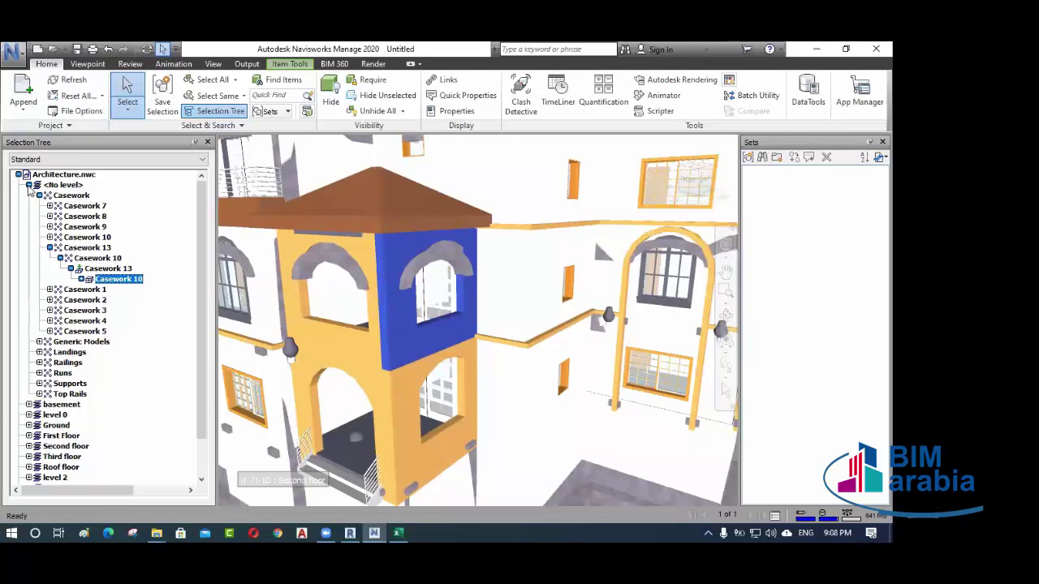
# - Select and expand Second floor to list its categories, briefly expanding Third floor for comparison
pyautogui.click(28, 185)
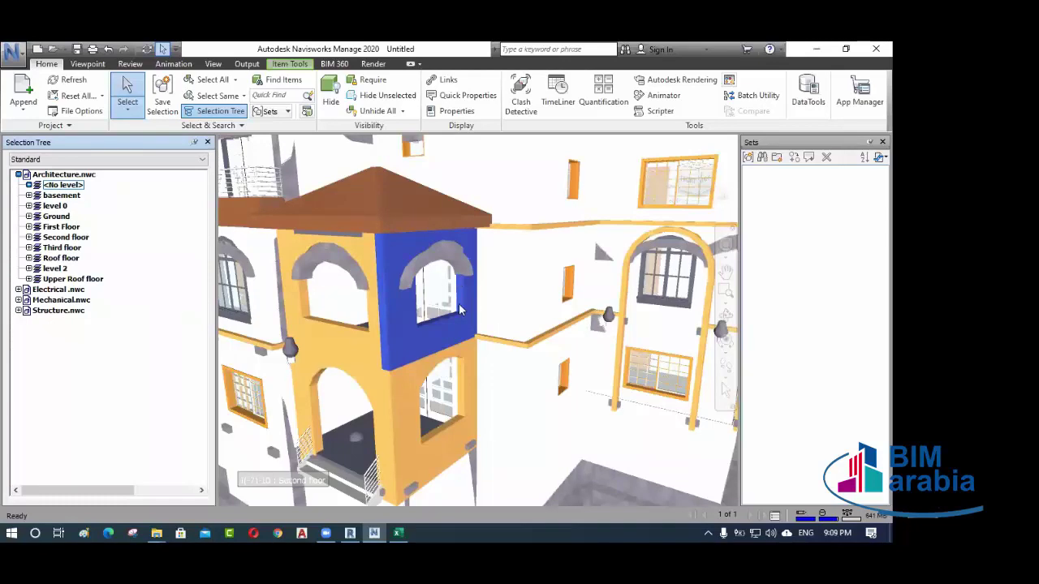
pyautogui.scroll(-3, 465, 312)
pyautogui.scroll(-5, 465, 313)
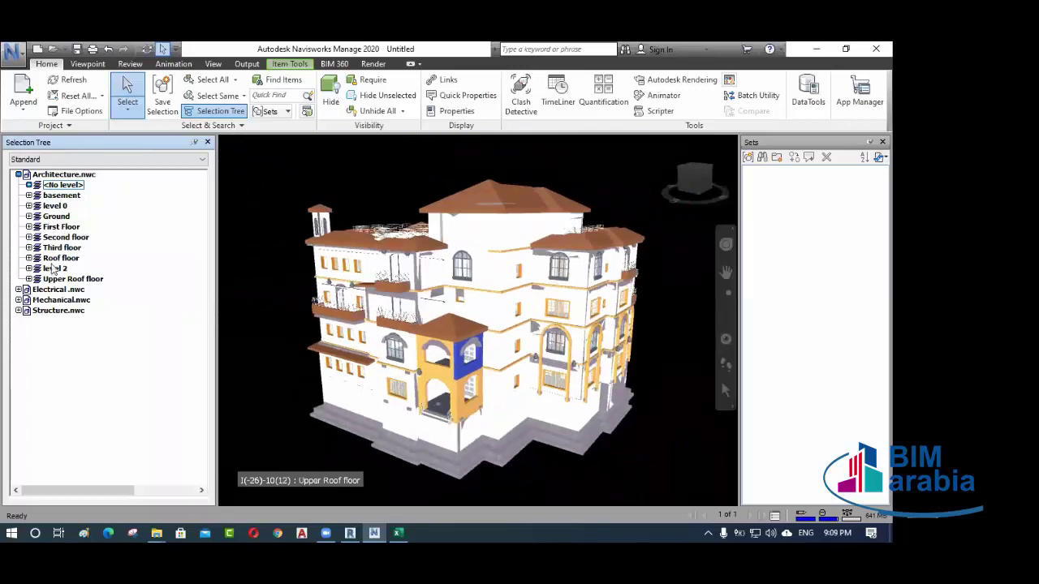
pyautogui.click(56, 237)
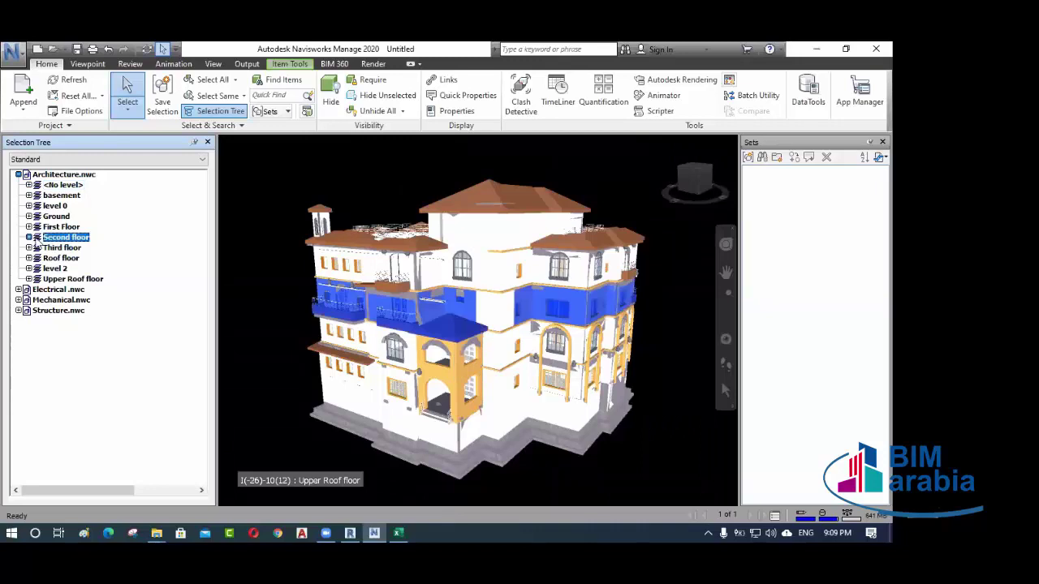
pyautogui.click(29, 237)
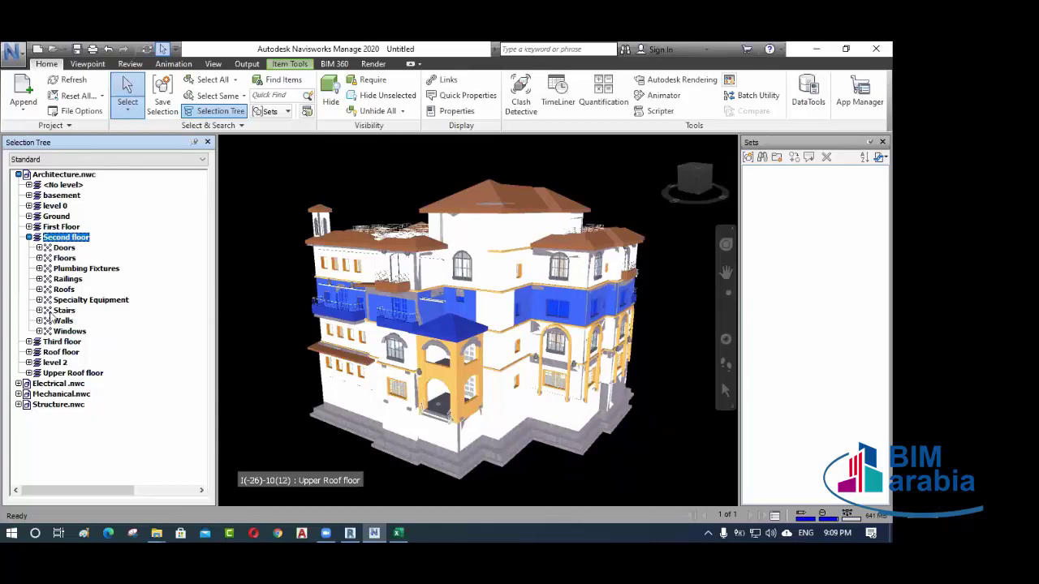
pyautogui.click(29, 341)
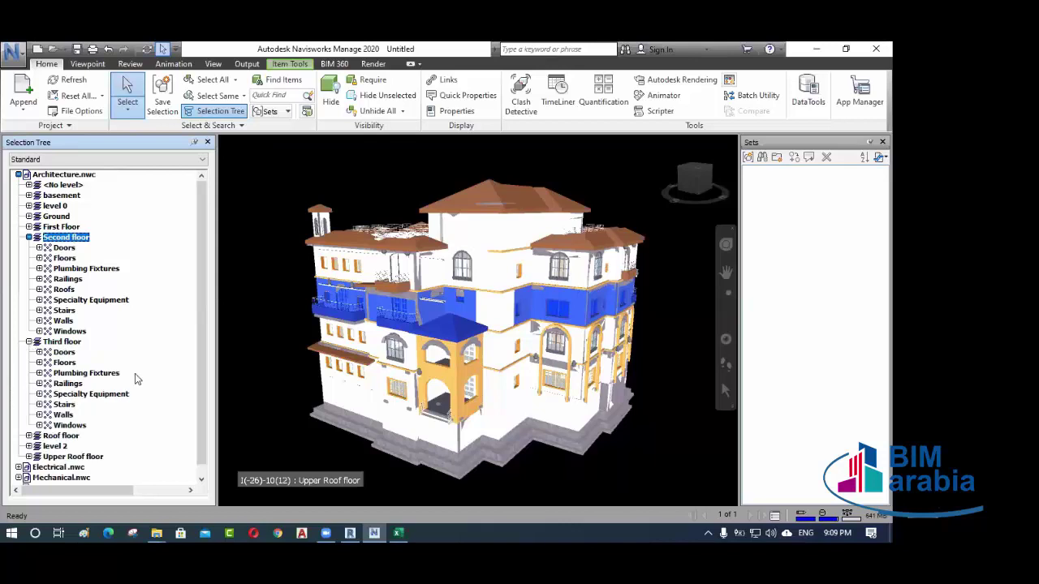
pyautogui.click(29, 342)
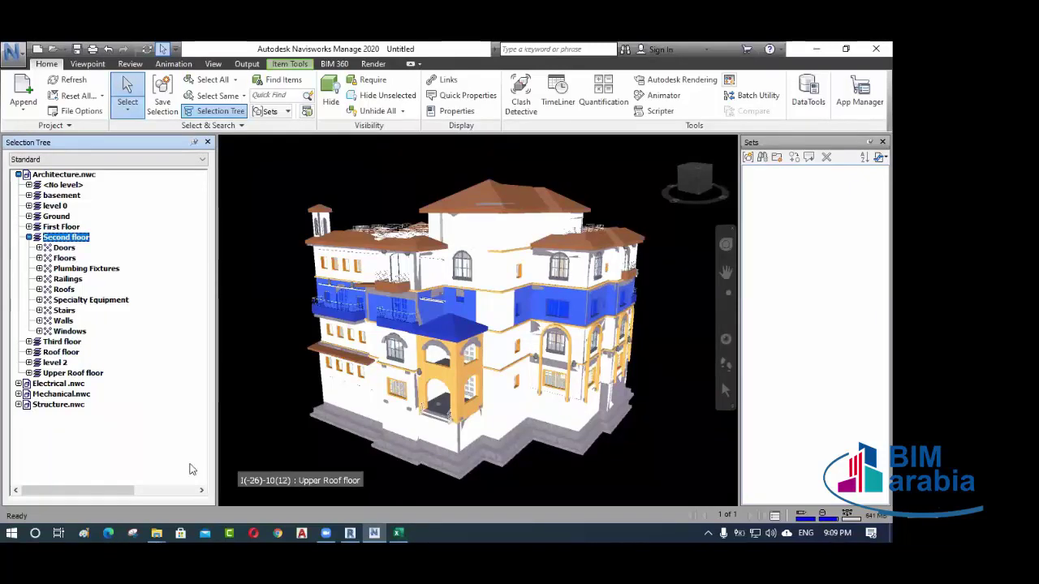
# - Place the Clash Detection Matrix workbook on the right, with Navisworks narrowed to the left
pyautogui.click(403, 529)
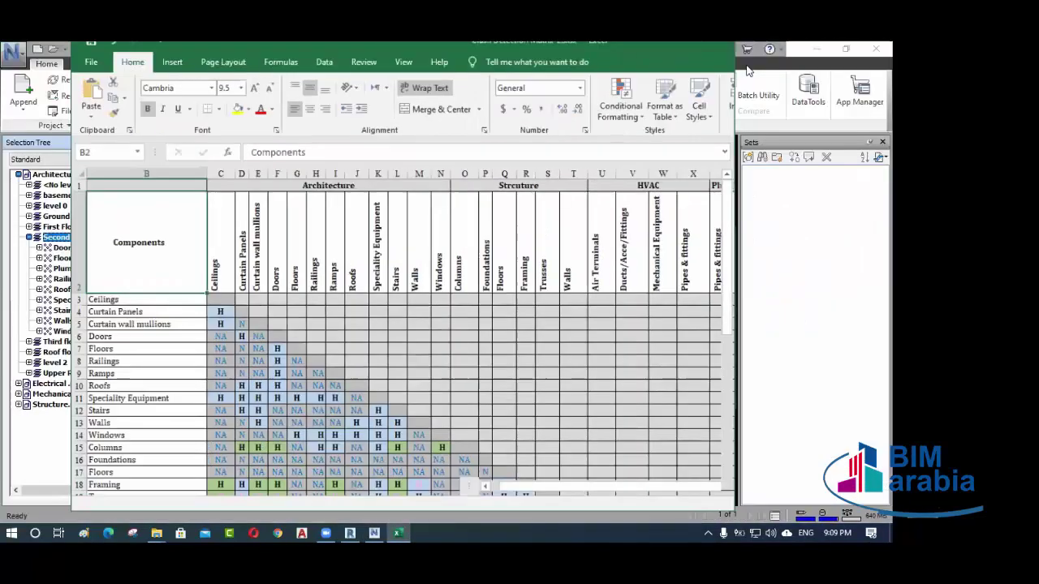
pyautogui.moveTo(324, 65); pyautogui.dragTo(551, 128)
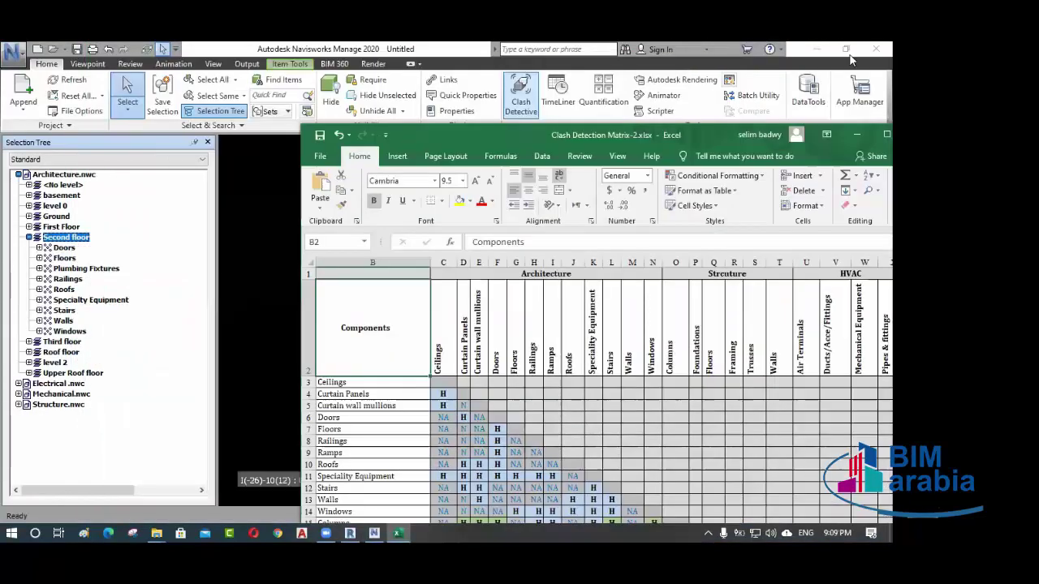
pyautogui.click(846, 49)
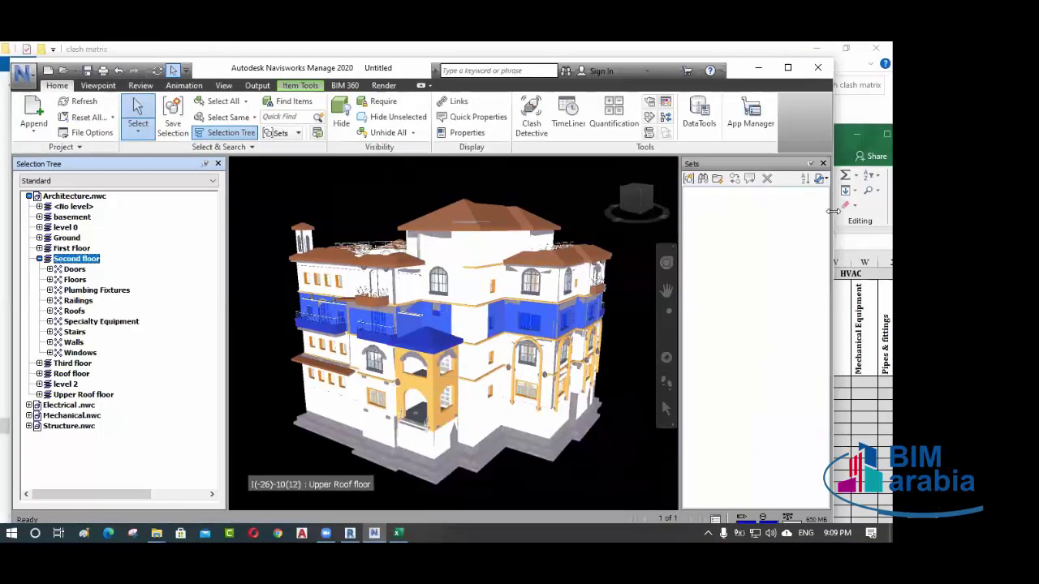
pyautogui.moveTo(834, 211); pyautogui.dragTo(500, 211)
pyautogui.click(536, 131)
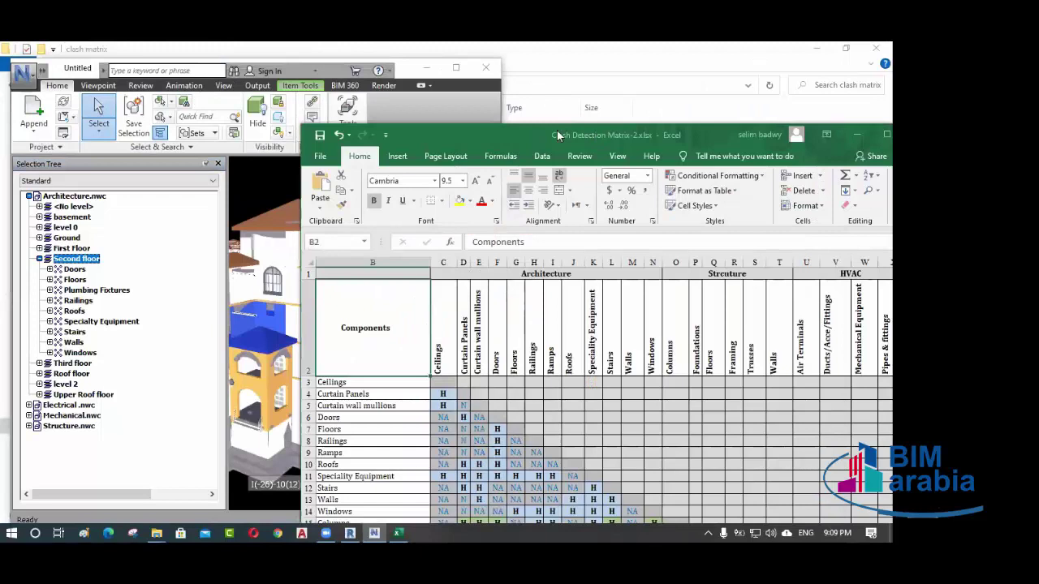
pyautogui.moveTo(557, 130); pyautogui.dragTo(557, 80)
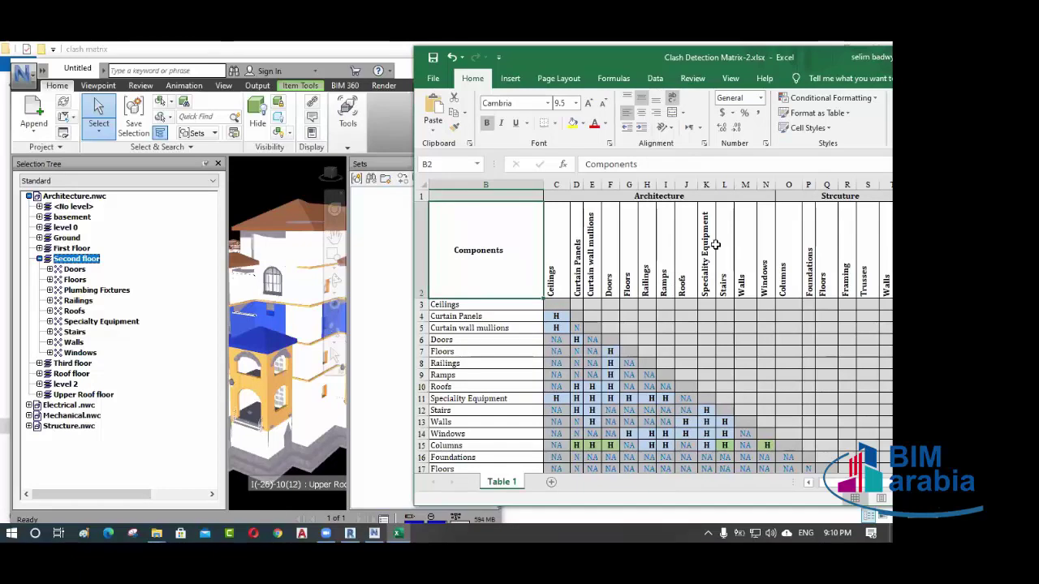
# - Fill the Ceilings header C2 yellow and check headers through Floors against Second floor
pyautogui.click(556, 280)
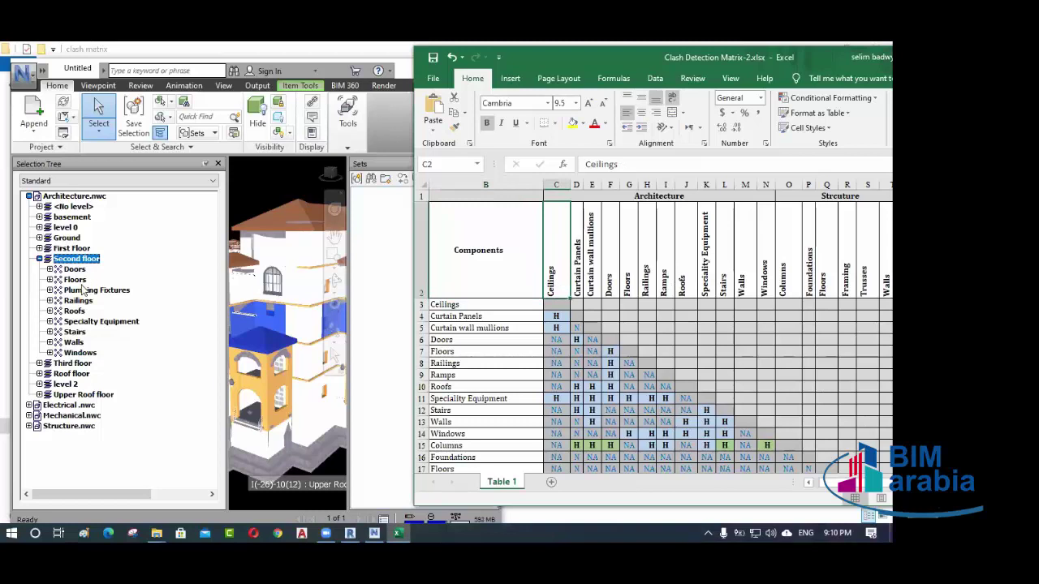
pyautogui.click(572, 122)
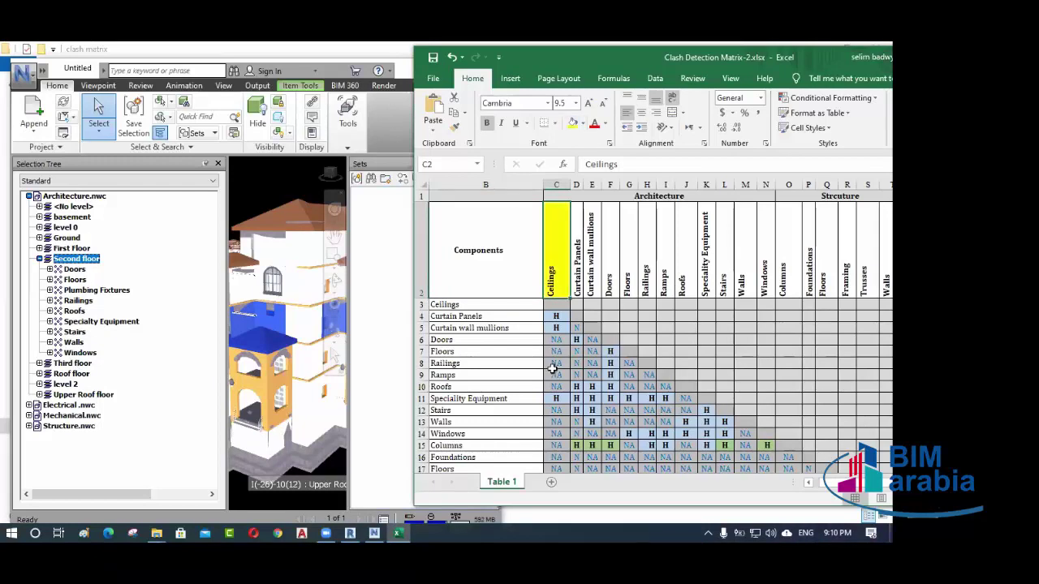
pyautogui.click(578, 262)
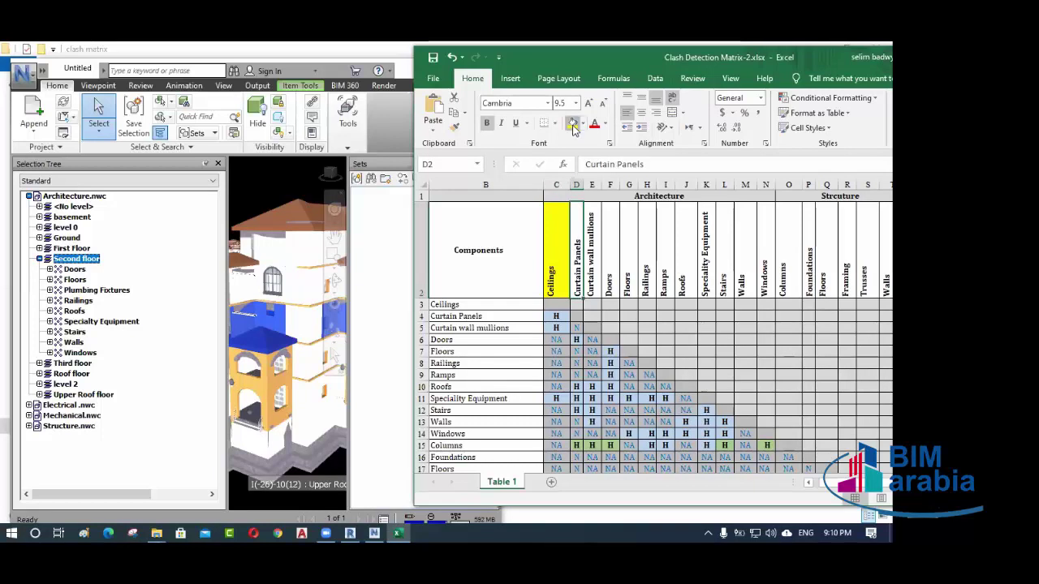
pyautogui.click(595, 263)
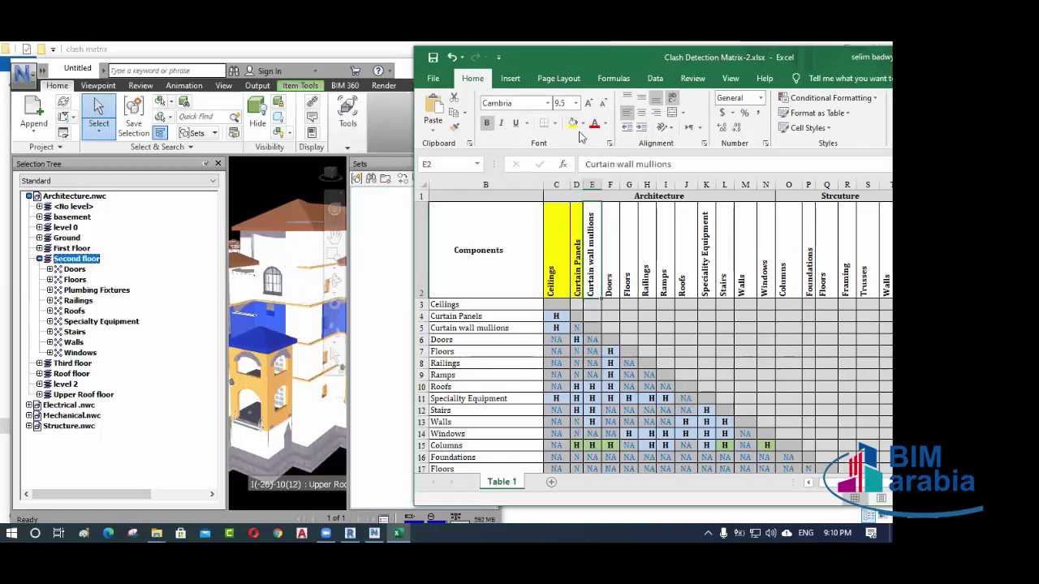
pyautogui.click(613, 276)
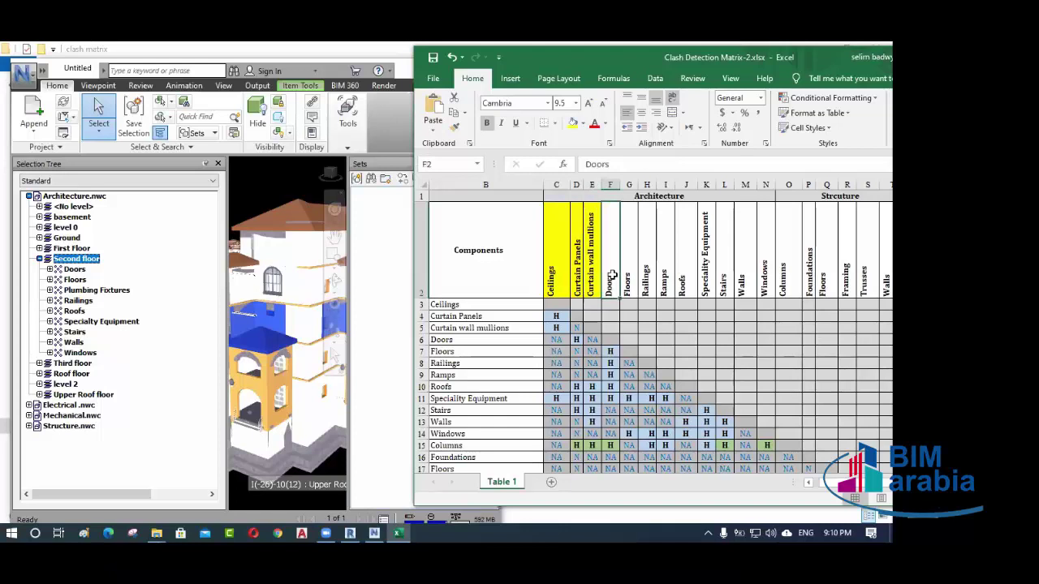
pyautogui.click(627, 281)
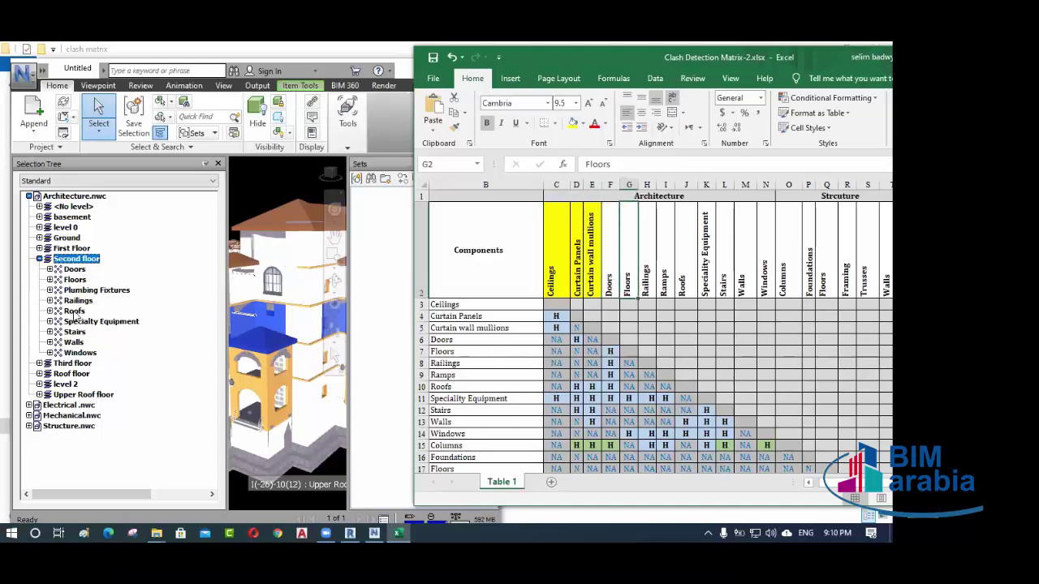
pyautogui.click(75, 279)
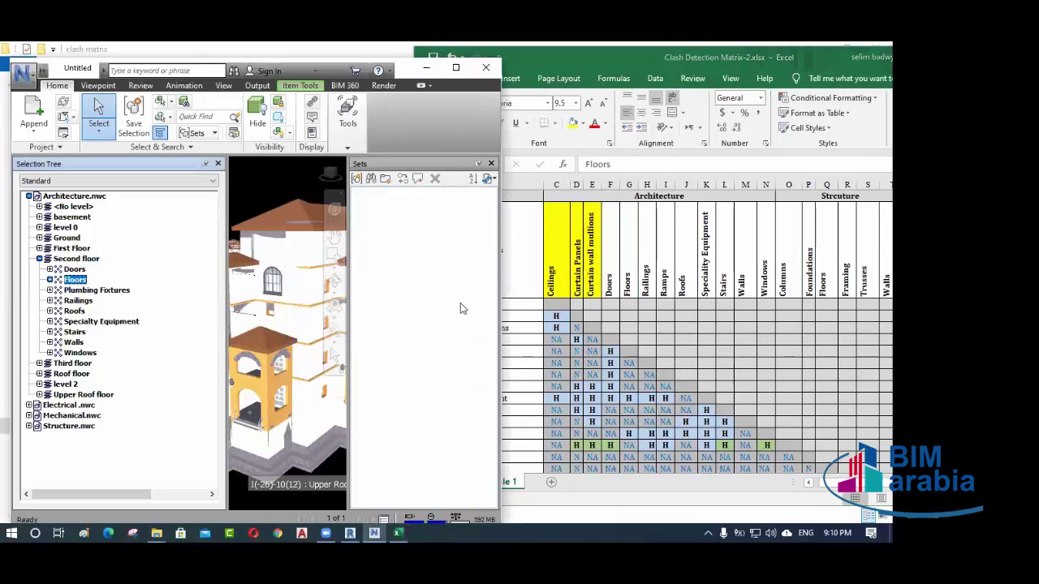
pyautogui.hotkey('alt', 'Tab')
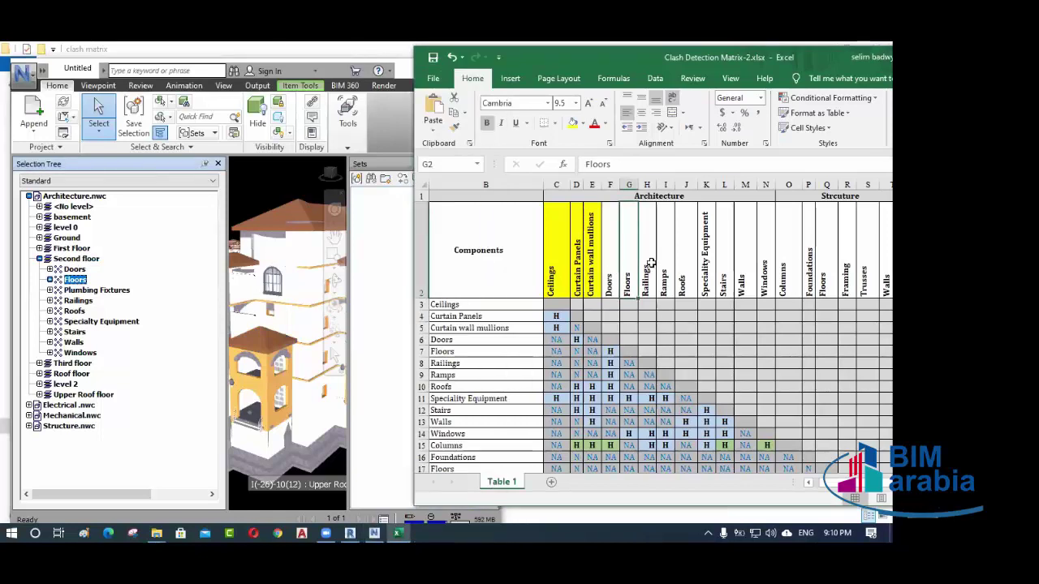
# - Fill the Ramps header I2 yellow and review the Roofs through Columns headers
pyautogui.click(650, 264)
pyautogui.click(665, 265)
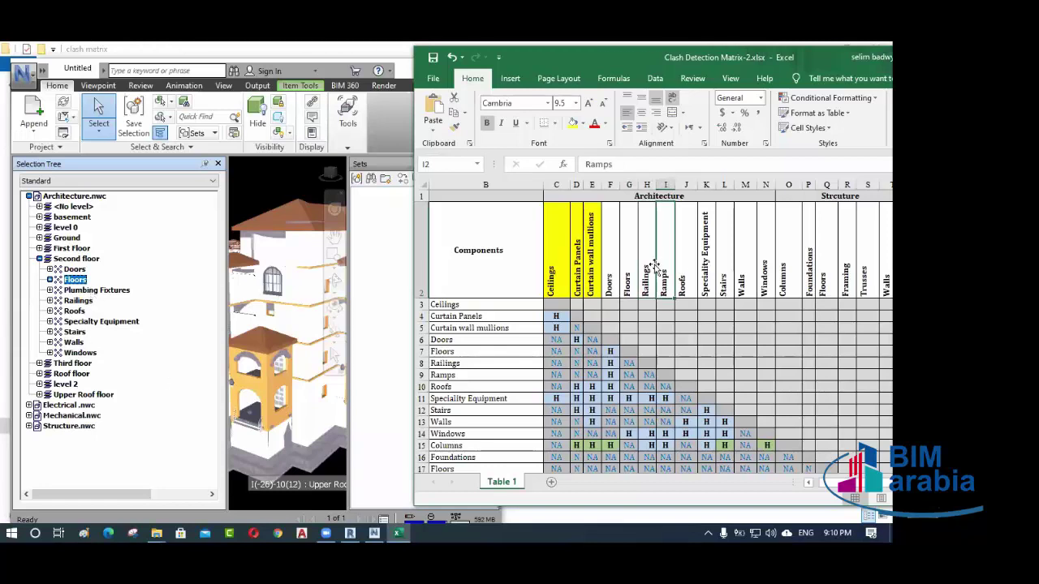
pyautogui.click(573, 122)
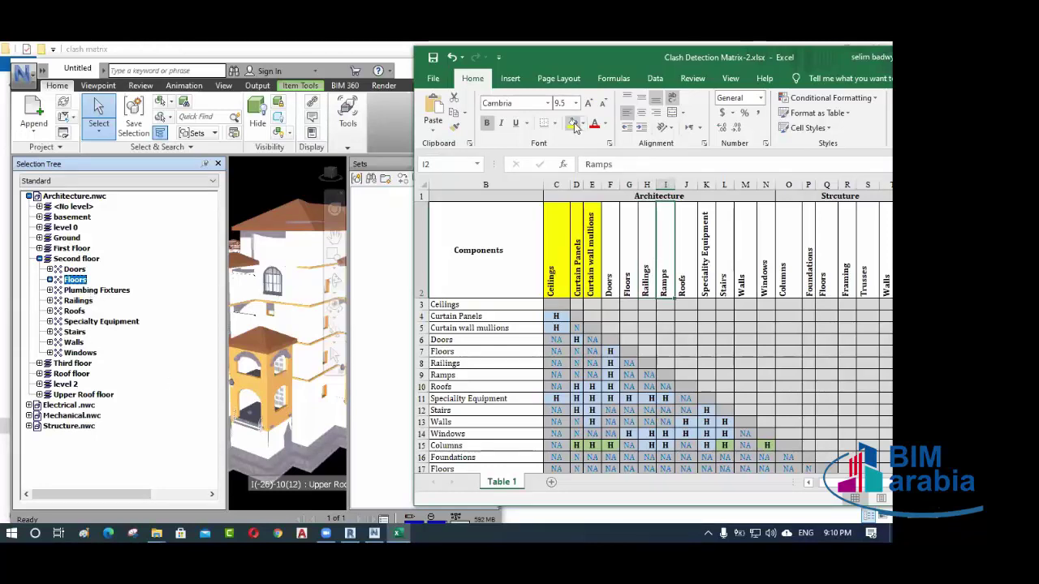
pyautogui.click(686, 268)
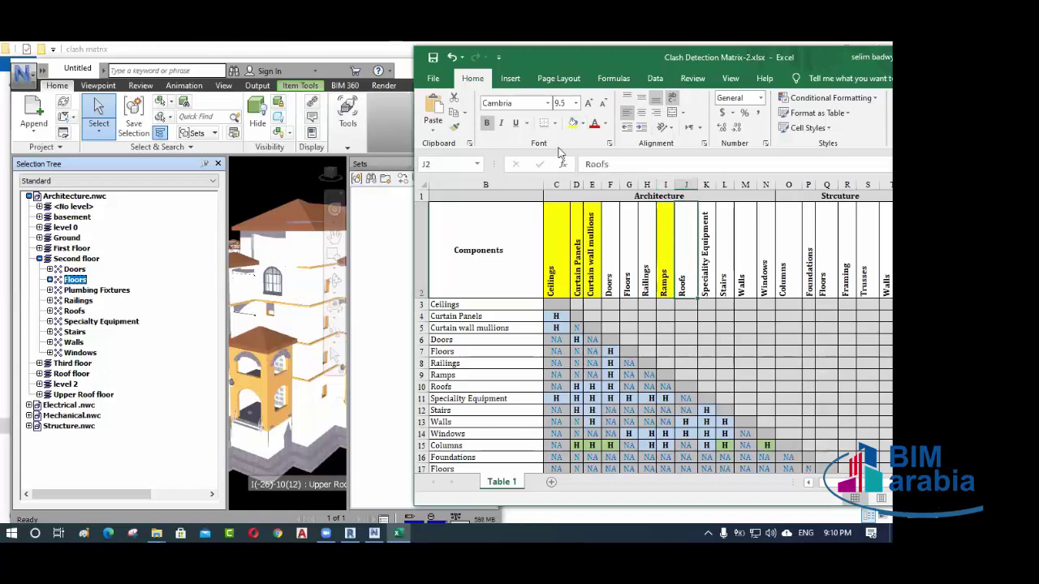
pyautogui.click(709, 254)
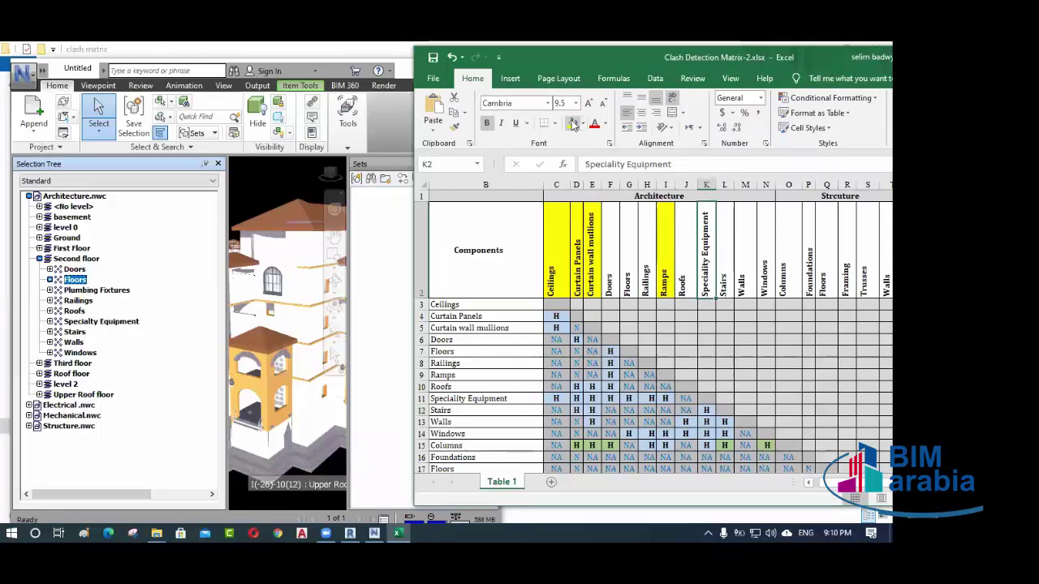
pyautogui.click(725, 272)
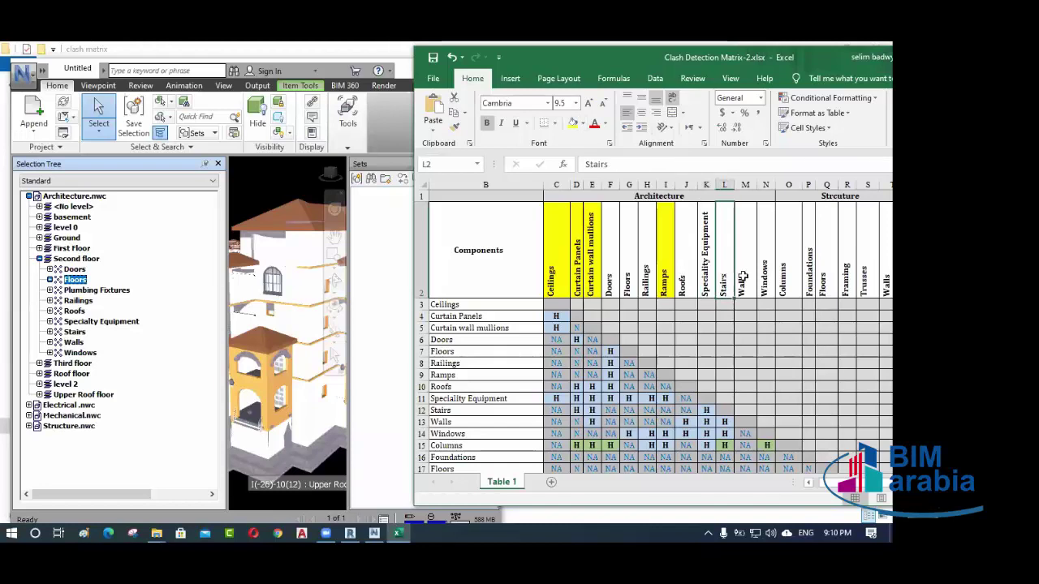
pyautogui.click(747, 280)
pyautogui.click(763, 276)
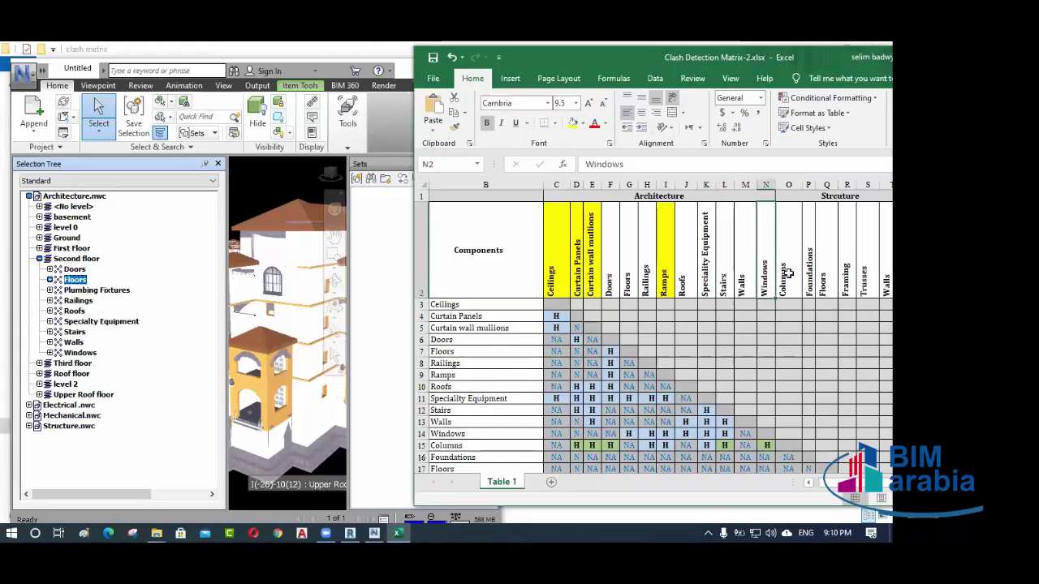
pyautogui.click(787, 274)
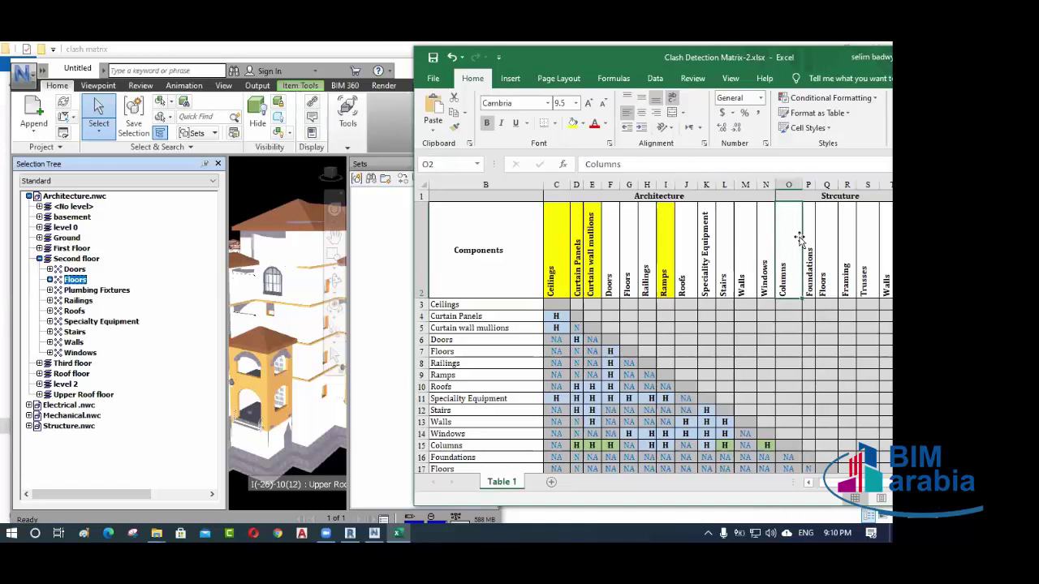
pyautogui.click(767, 243)
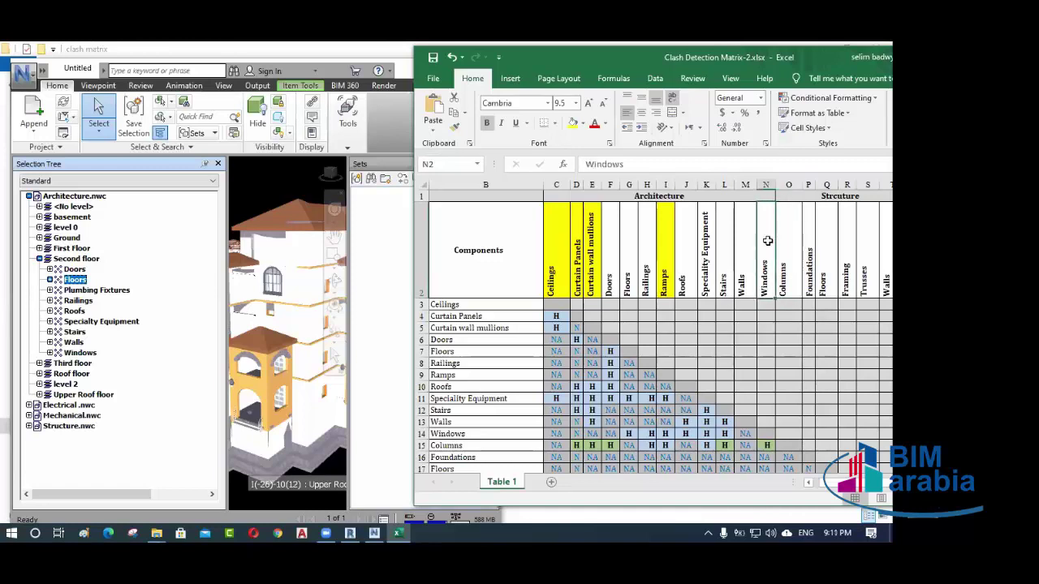
# - Zoom out and scroll to columns A–B and row 1 to show Components labels and discipline headers
pyautogui.keyDown('ctrl'); pyautogui.scroll(3, 696, 323); pyautogui.keyUp('ctrl')
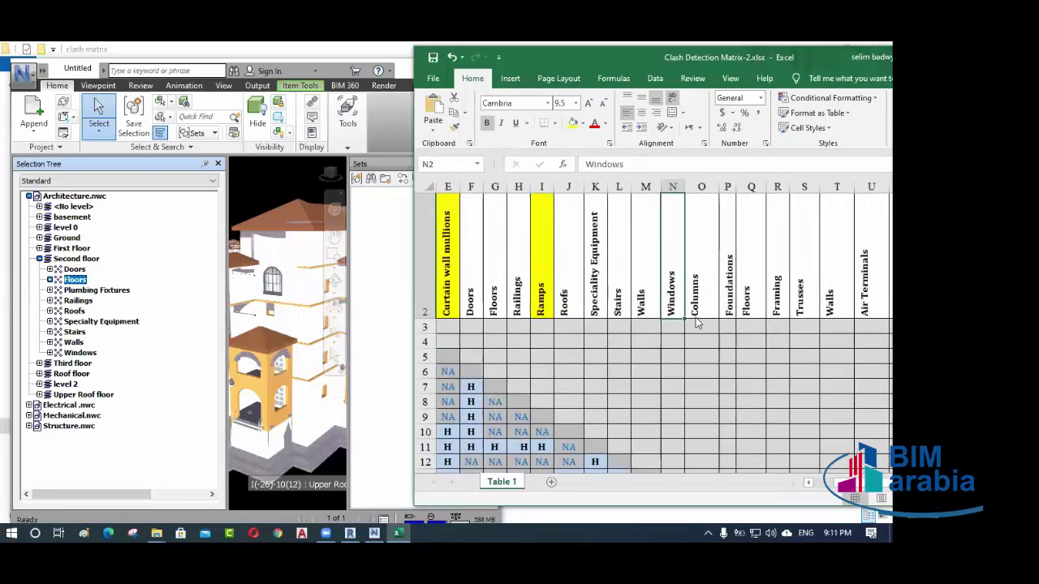
pyautogui.hscroll(-3, 800, 425)
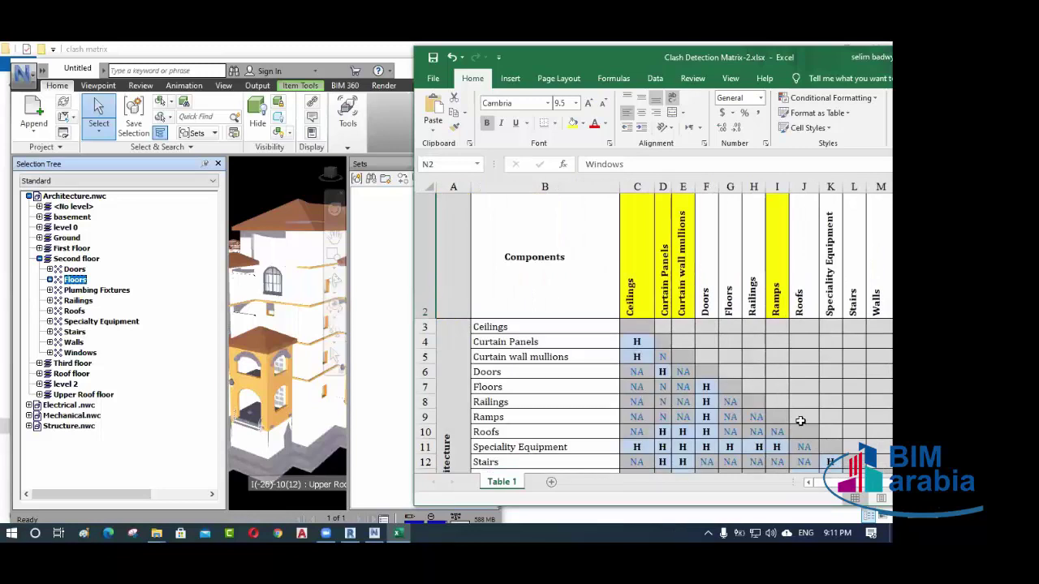
pyautogui.scroll(1, 759, 415)
pyautogui.keyDown('ctrl'); pyautogui.scroll(-5, 760, 415); pyautogui.keyUp('ctrl')
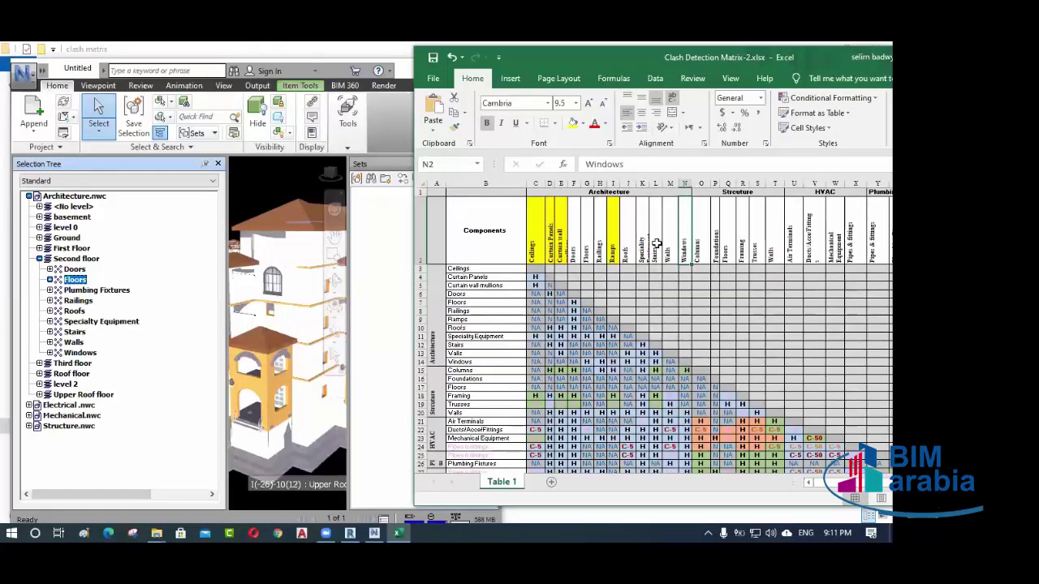
pyautogui.keyDown('ctrl'); pyautogui.scroll(3, 655, 243); pyautogui.keyUp('ctrl')
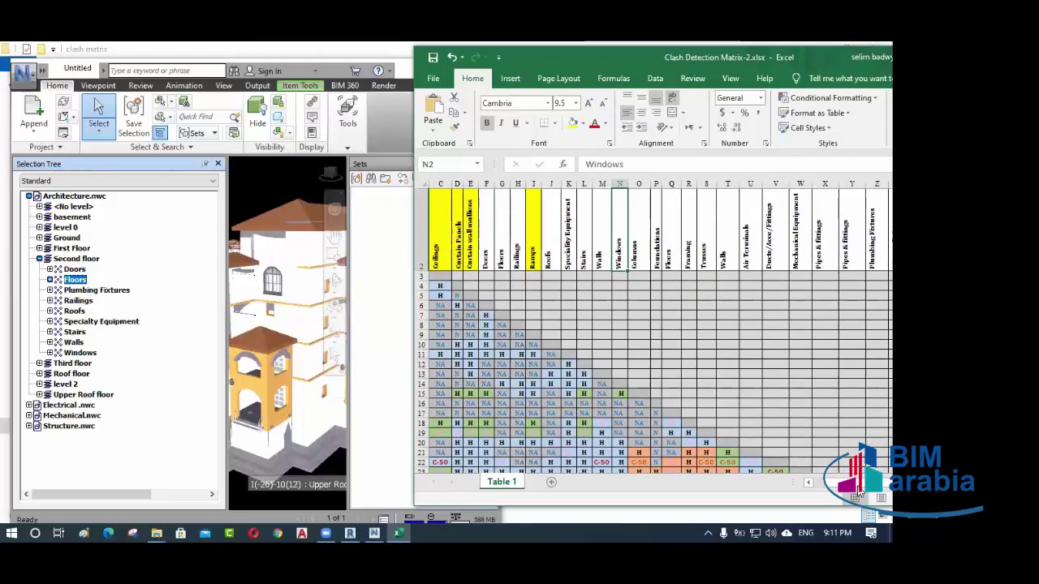
pyautogui.keyDown('ctrl'); pyautogui.scroll(-2, 859, 494); pyautogui.keyUp('ctrl')
pyautogui.keyDown('ctrl'); pyautogui.scroll(3, 865, 497); pyautogui.keyUp('ctrl')
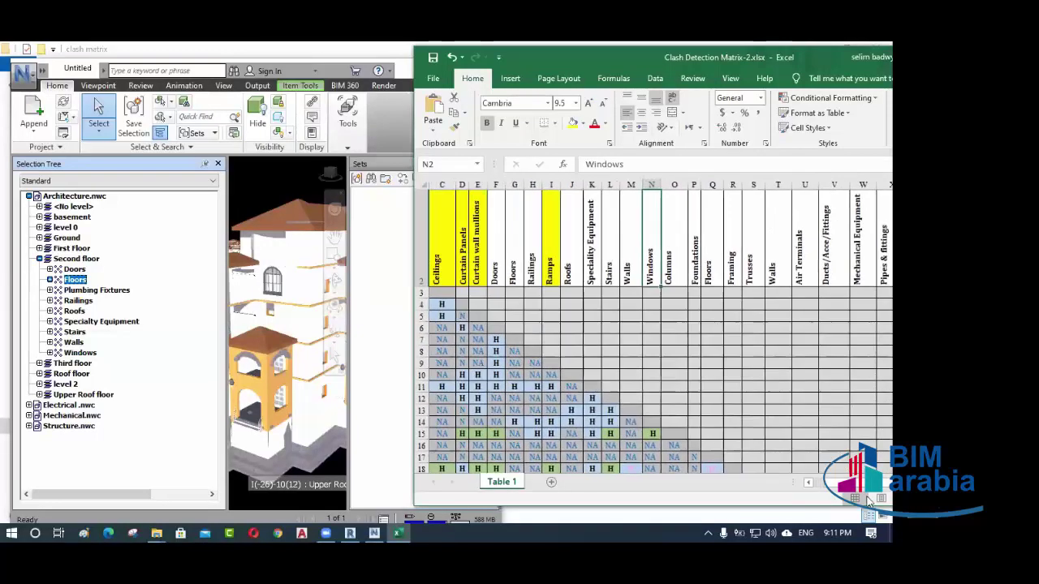
pyautogui.hscroll(-4, 860, 491)
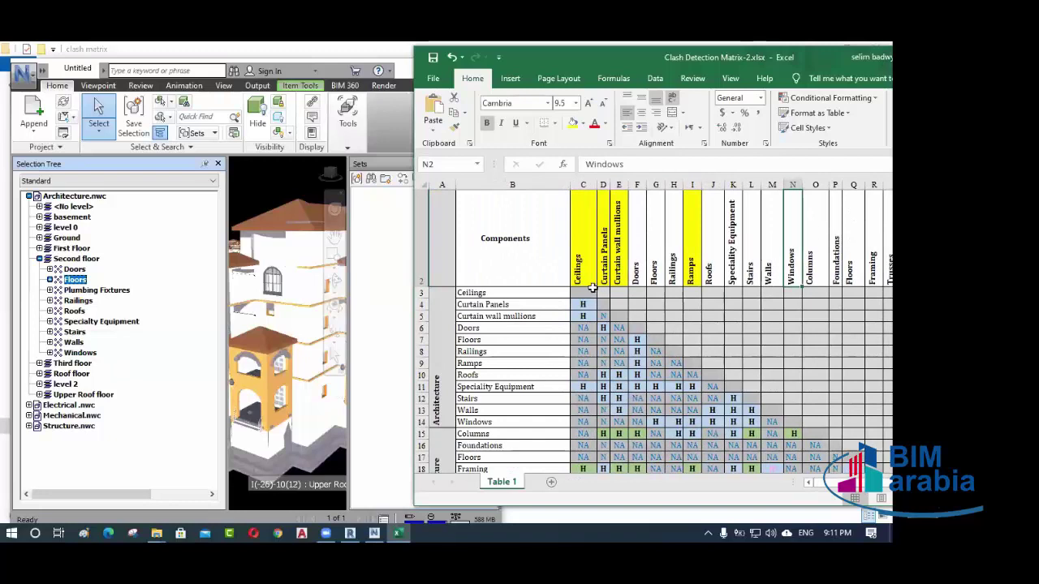
pyautogui.scroll(1, 591, 276)
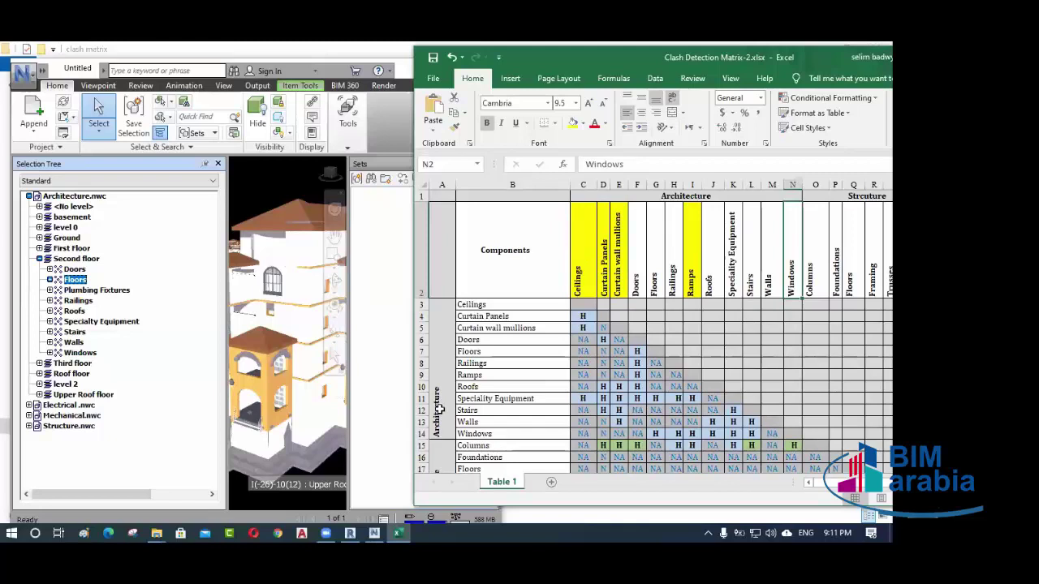
# - Fill the Ceilings, Curtain Panels, Curtain wall mullions and Ramps labels (B3, B4:B5, B9) yellow, then select columns C–E
pyautogui.click(520, 305)
pyautogui.click(573, 122)
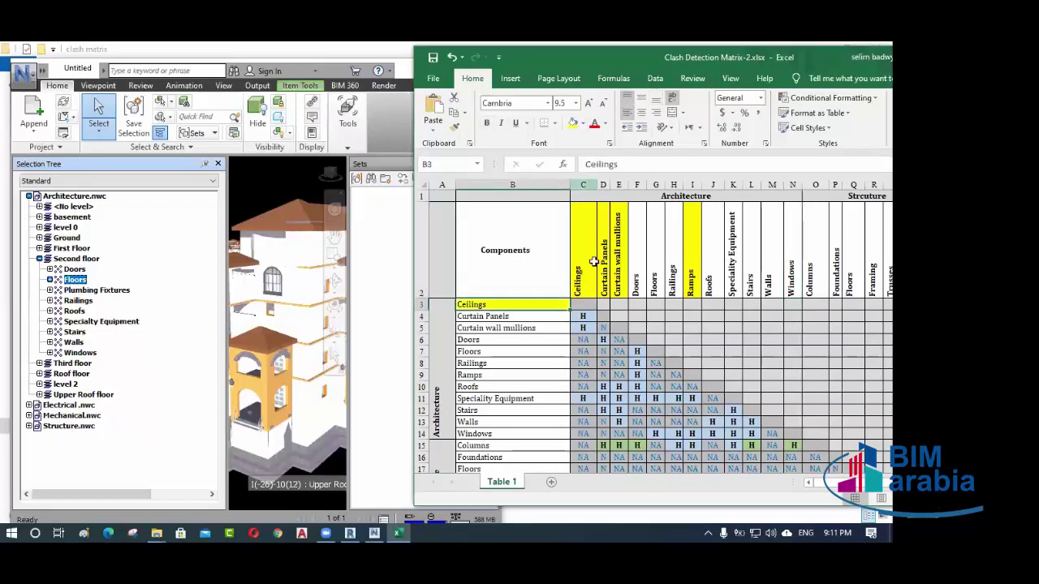
pyautogui.click(513, 317)
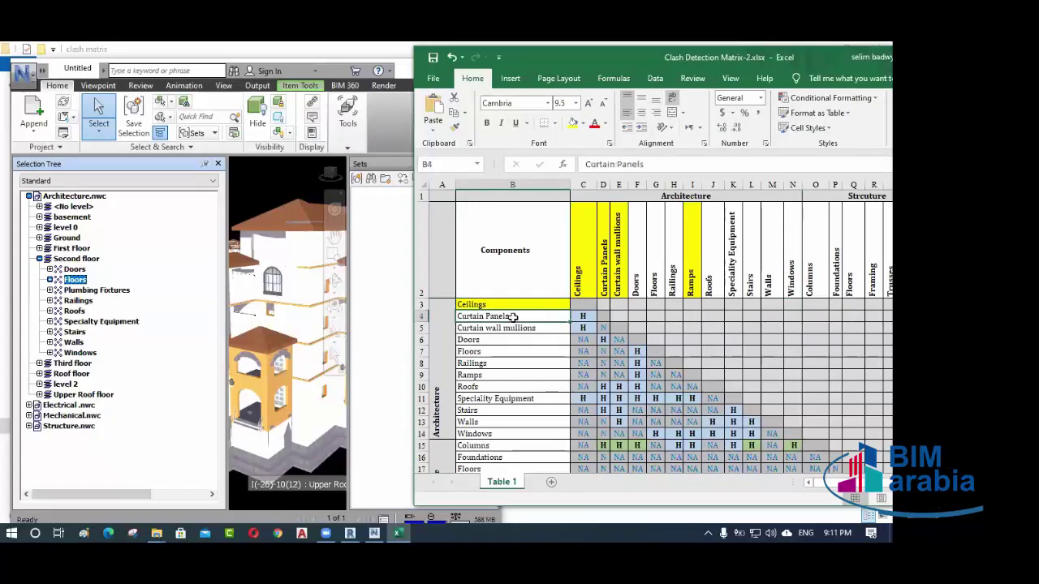
pyautogui.keyDown('ctrl'); pyautogui.click(516, 329); pyautogui.keyUp('ctrl')
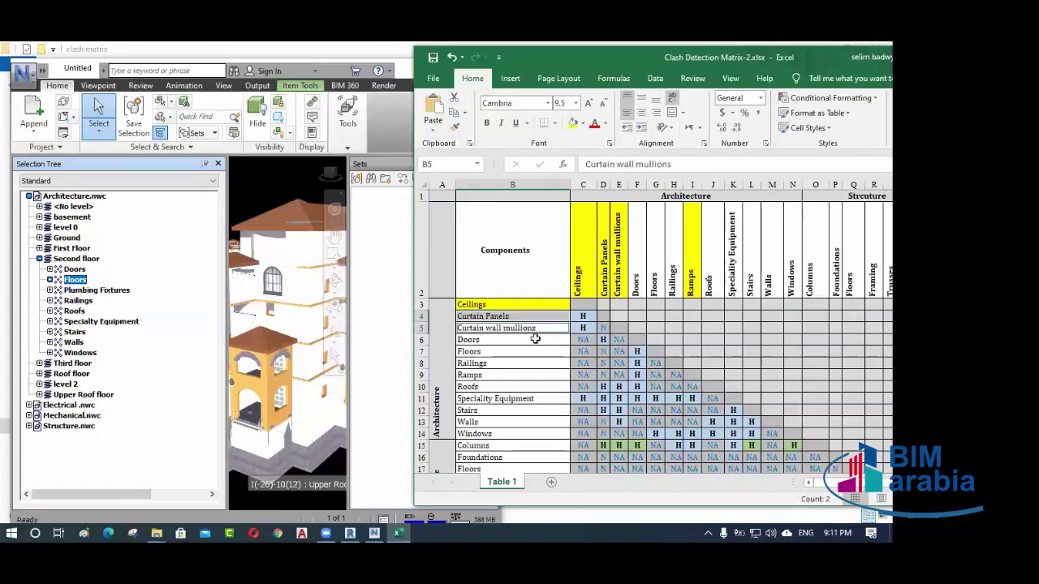
pyautogui.click(573, 123)
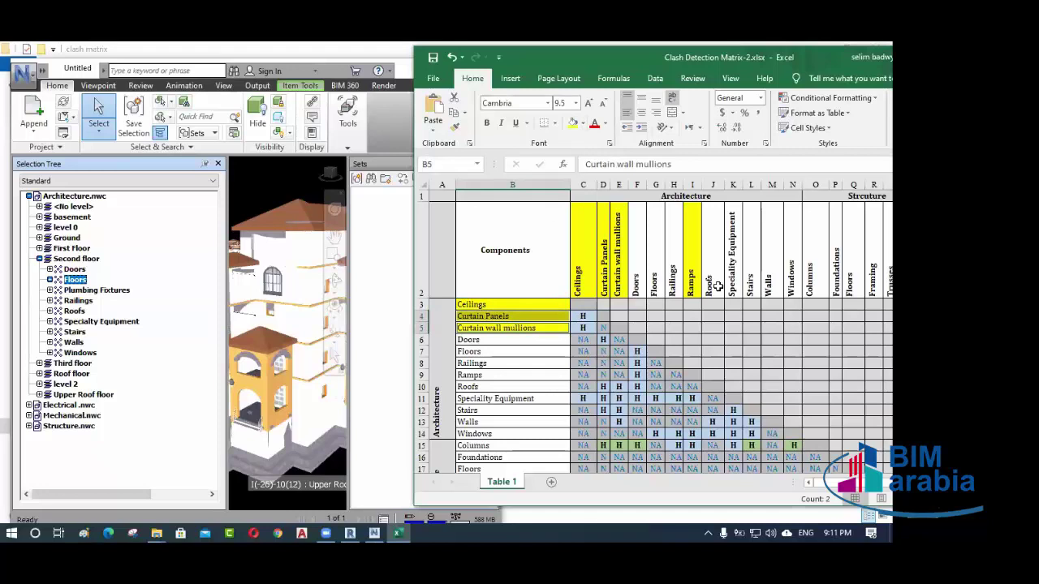
pyautogui.click(503, 375)
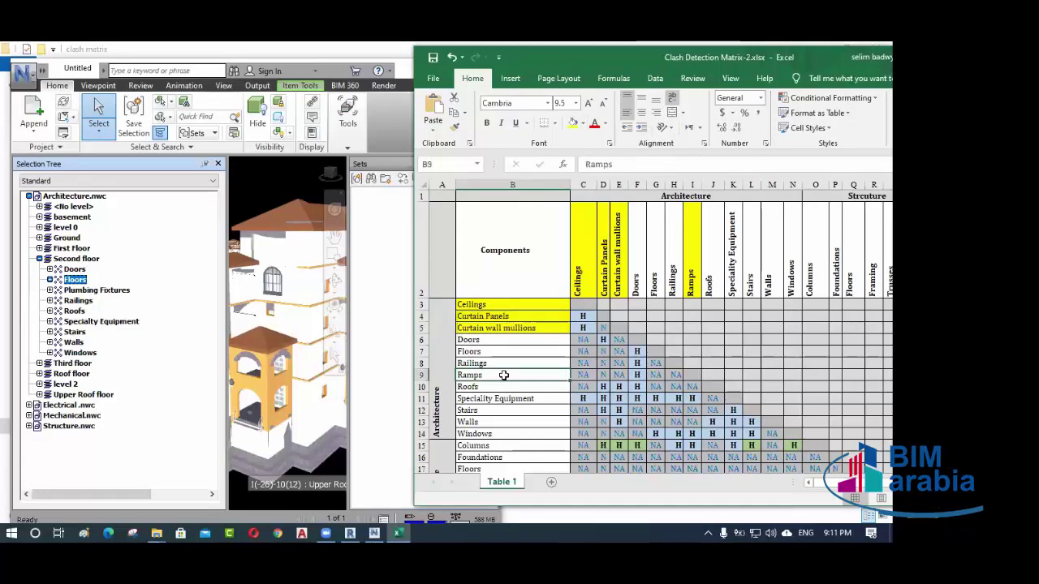
pyautogui.click(573, 122)
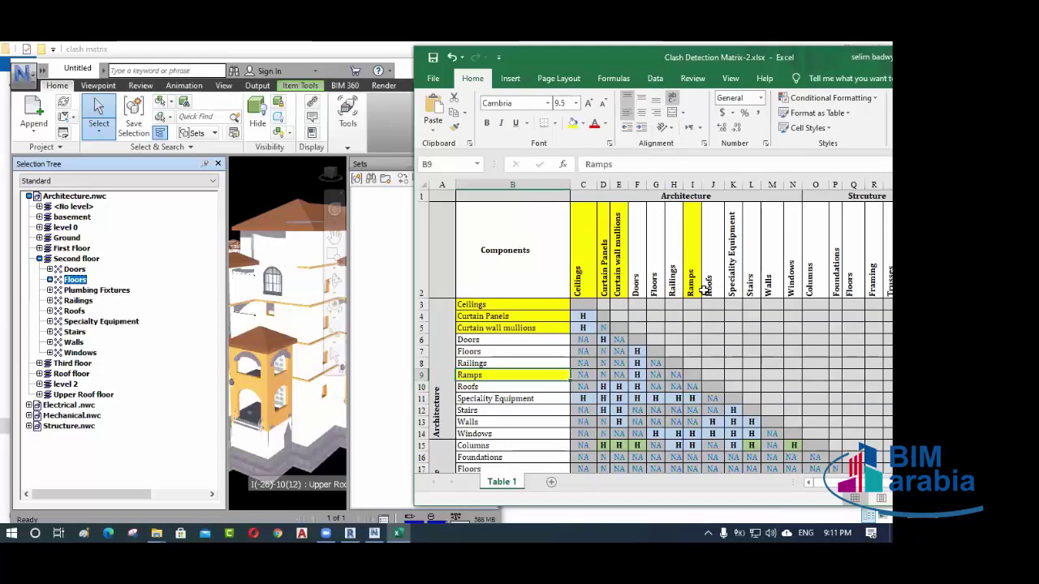
pyautogui.click(590, 185)
pyautogui.moveTo(590, 185); pyautogui.dragTo(622, 185)
# - Delete columns C:E (Ceilings through Curtain wall mullions) and the Ramps column
pyautogui.rightClick(624, 186)
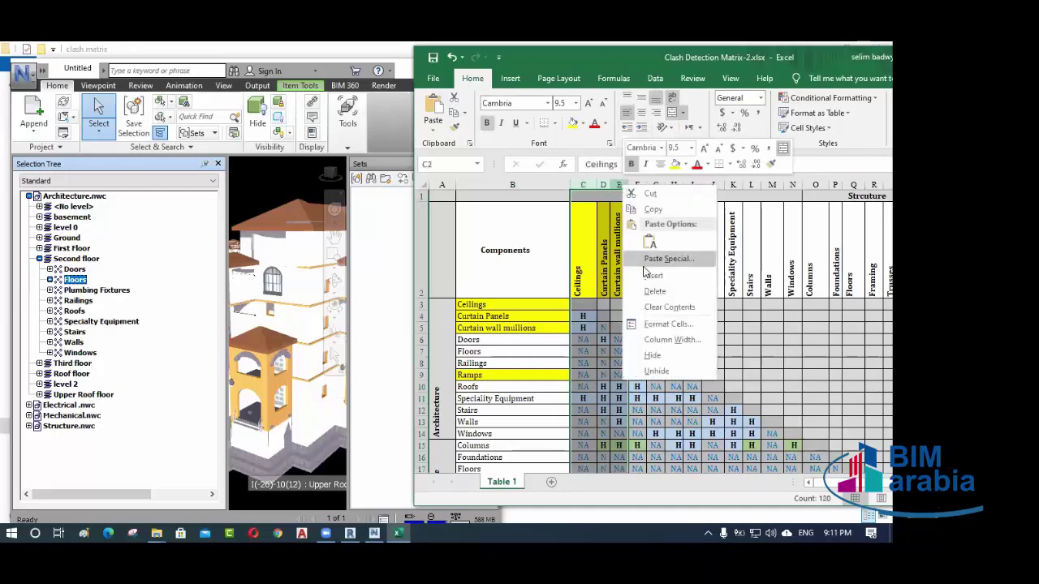
pyautogui.click(660, 292)
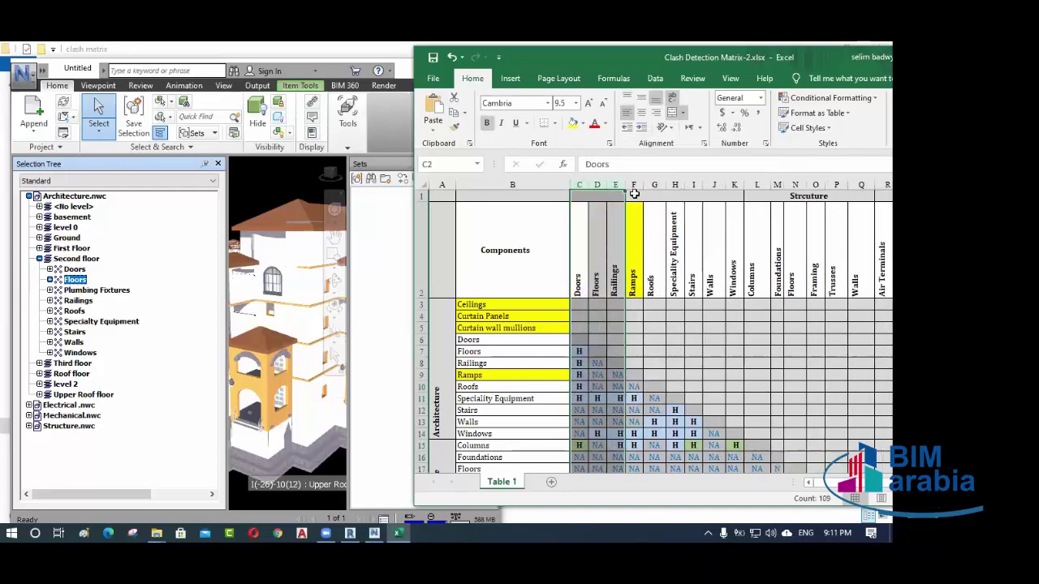
pyautogui.click(635, 184)
pyautogui.rightClick(635, 185)
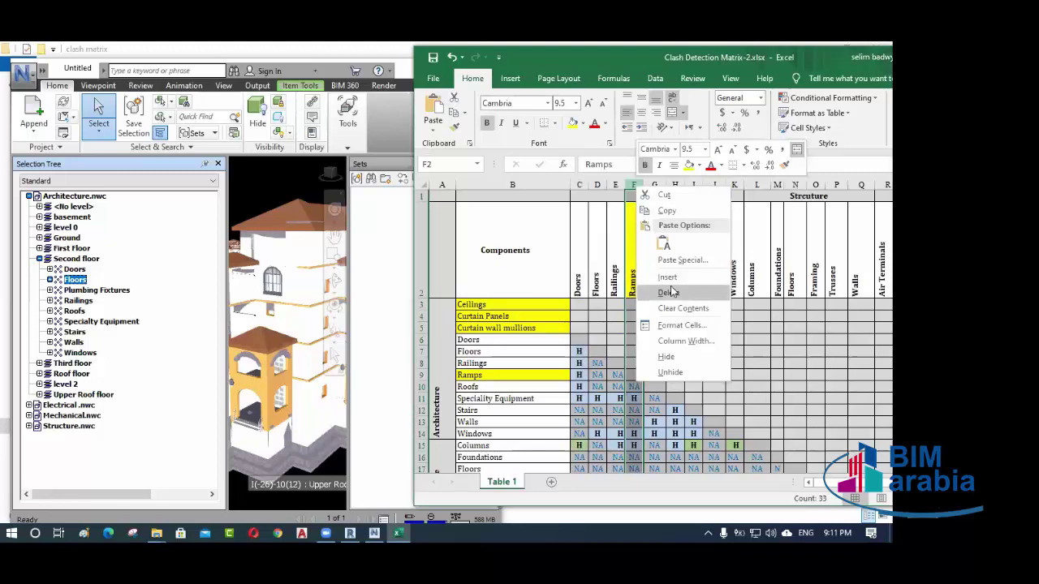
pyautogui.click(664, 289)
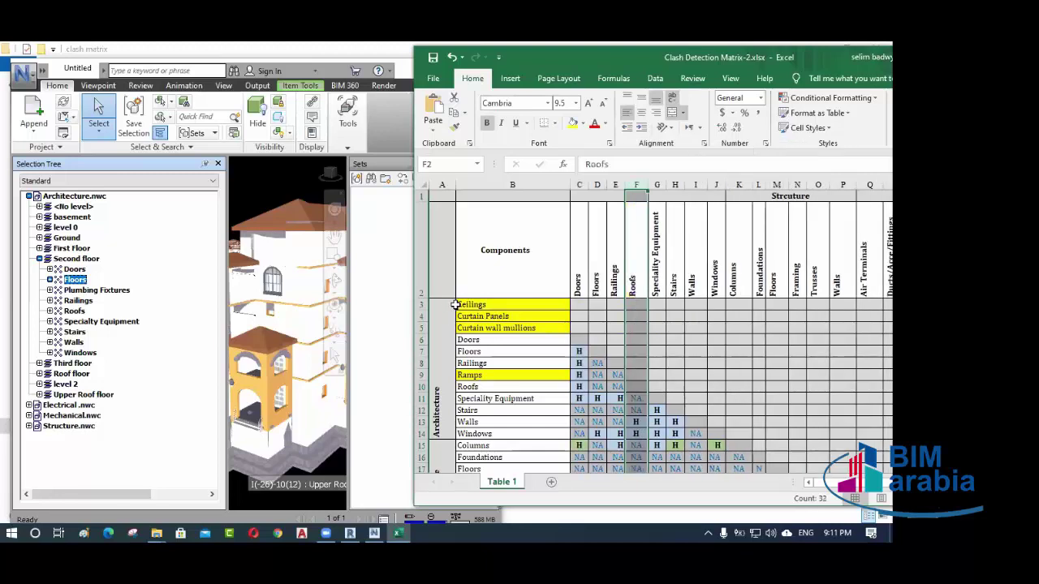
# - Delete rows 3–5 (Ceilings through Curtain wall mullions) and the Ramps row
pyautogui.moveTo(422, 304); pyautogui.dragTo(422, 329)
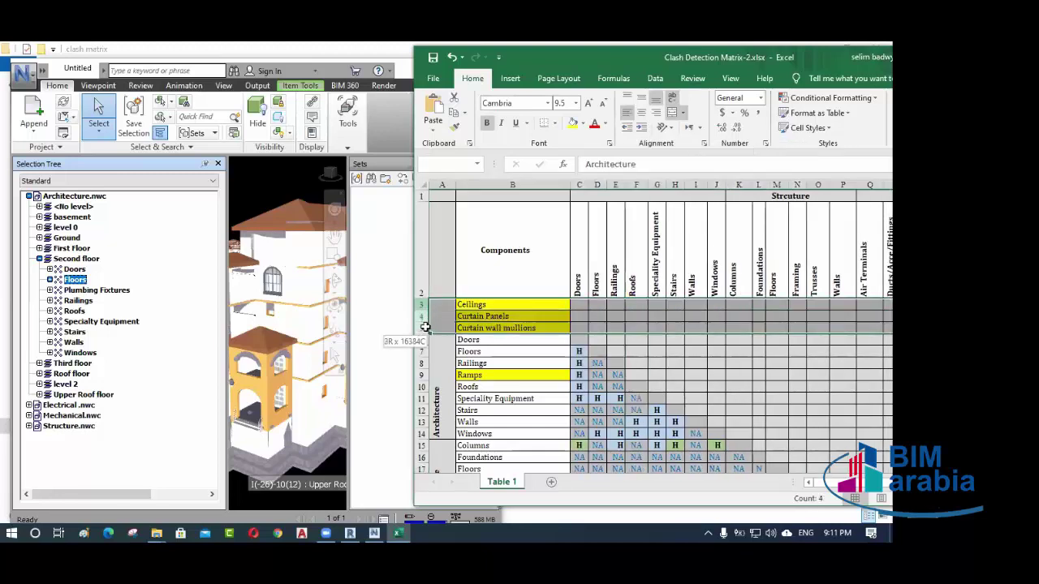
pyautogui.rightClick(421, 307)
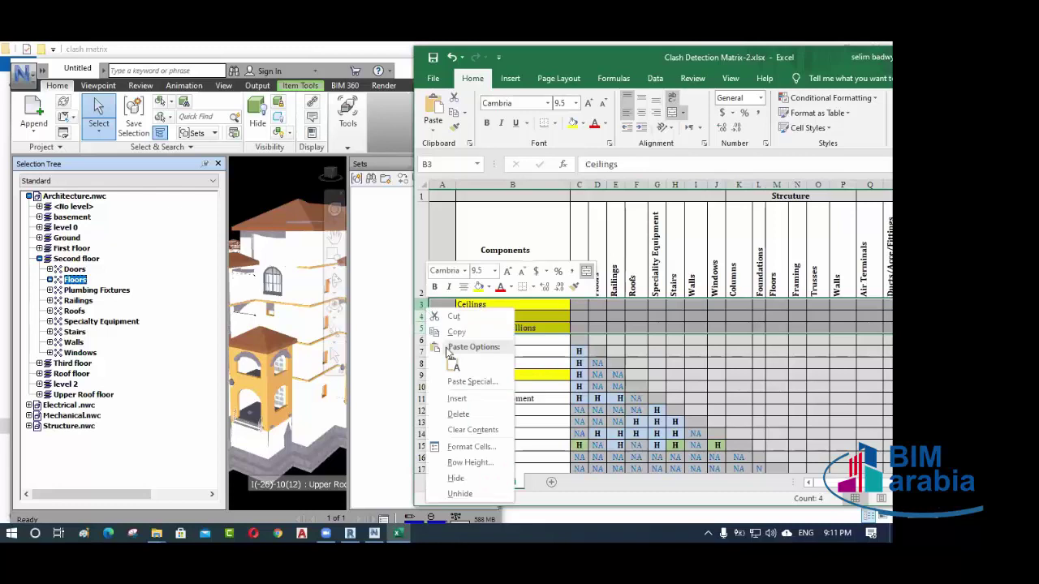
pyautogui.click(468, 413)
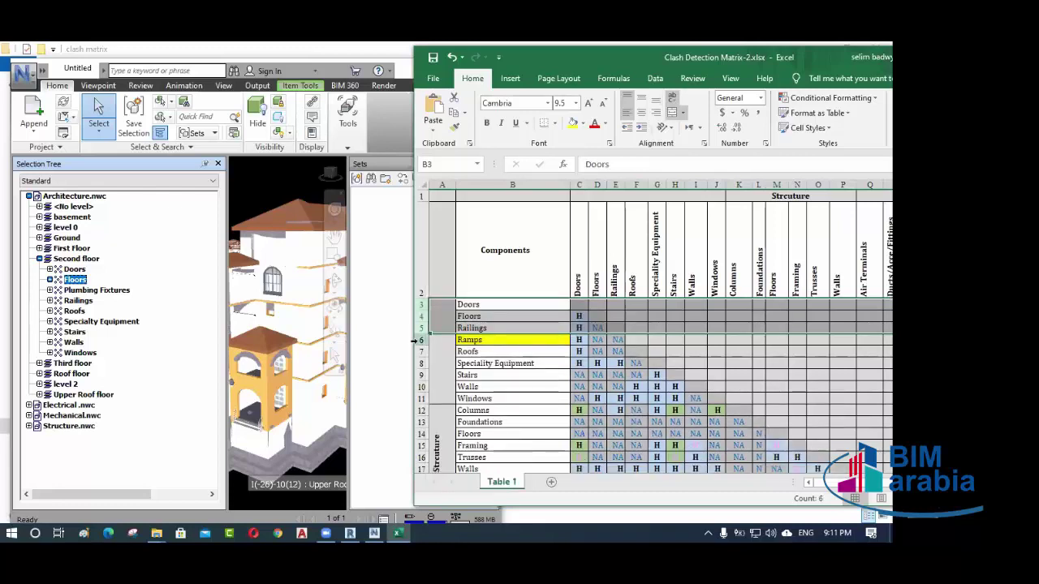
pyautogui.click(421, 340)
pyautogui.rightClick(422, 343)
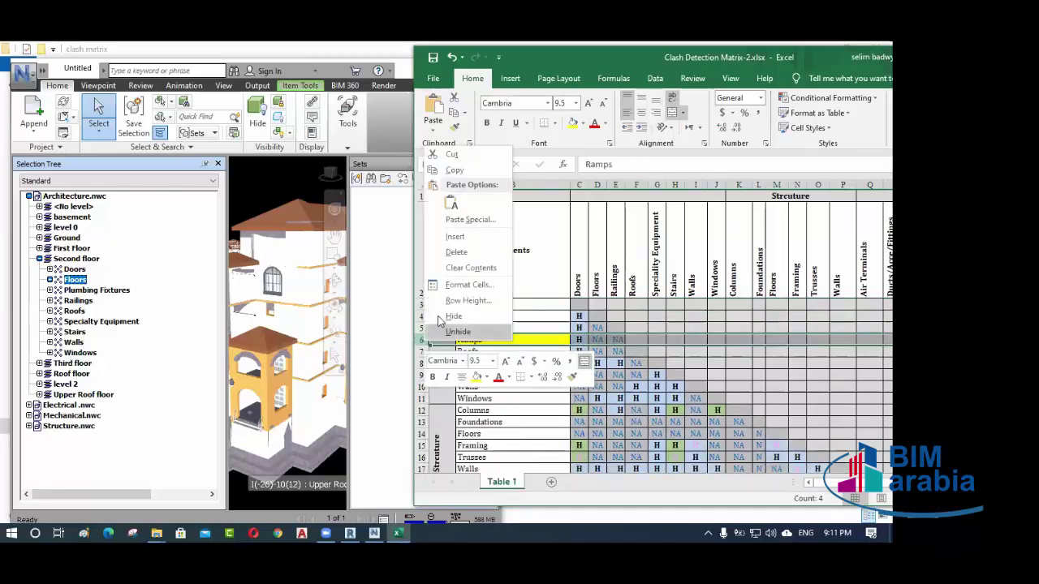
pyautogui.click(457, 253)
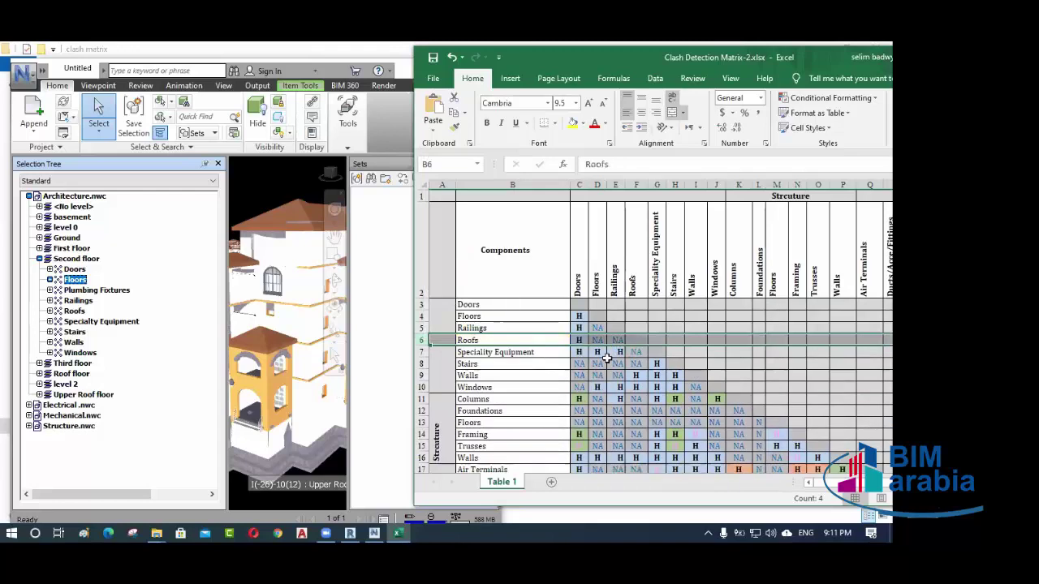
pyautogui.click(545, 363)
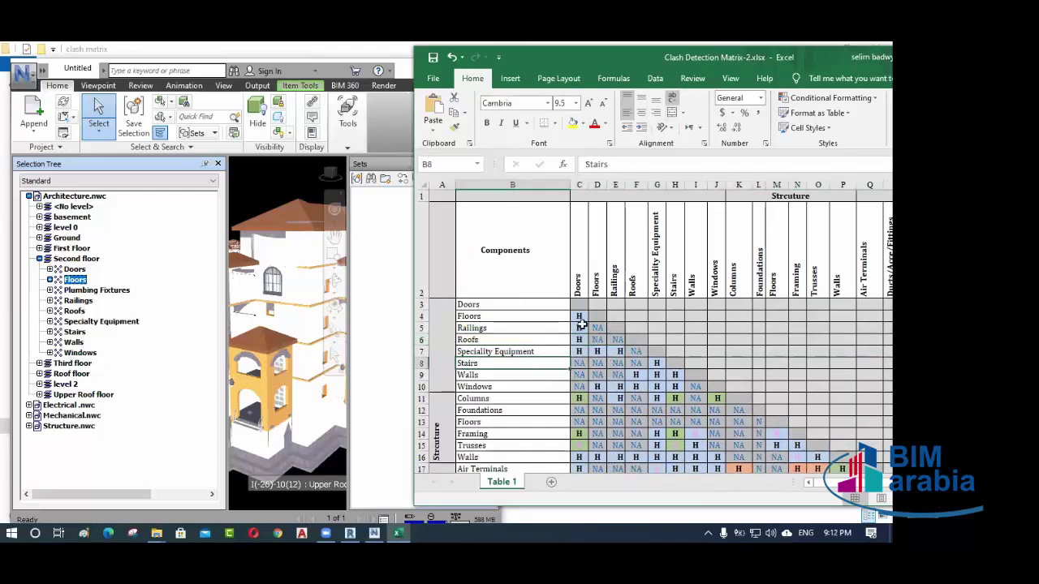
pyautogui.keyDown('ctrl'); pyautogui.scroll(-2, 581, 324); pyautogui.keyUp('ctrl')
pyautogui.click(731, 237)
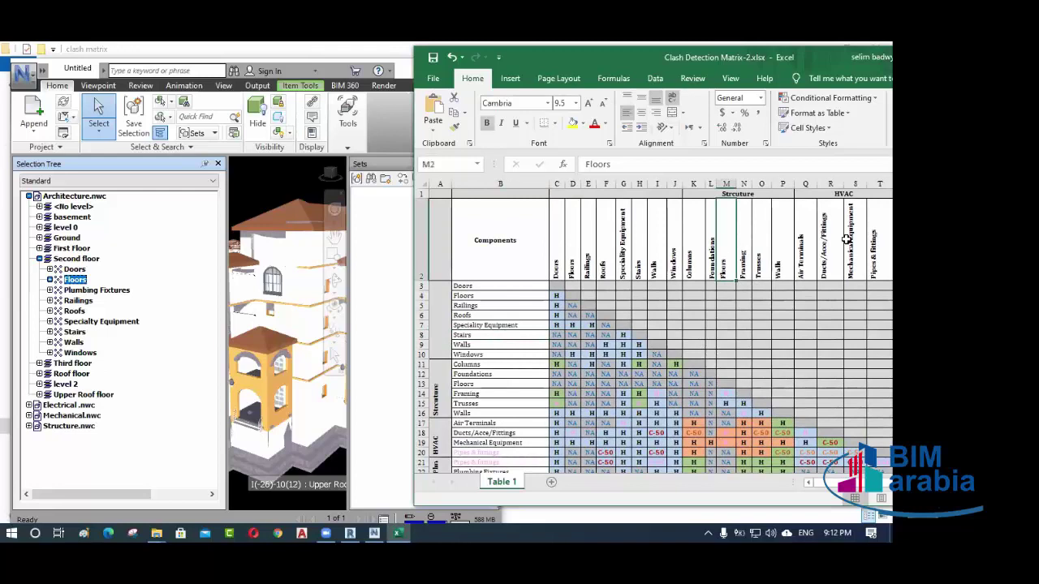
# - Scroll right to the HVAC through Telecommunication headers, selecting the HVAC Pipes & fittings cell
pyautogui.moveTo(834, 485); pyautogui.dragTo(849, 485)
pyautogui.click(670, 258)
pyautogui.keyDown('ctrl'); pyautogui.scroll(2, 670, 258); pyautogui.keyUp('ctrl')
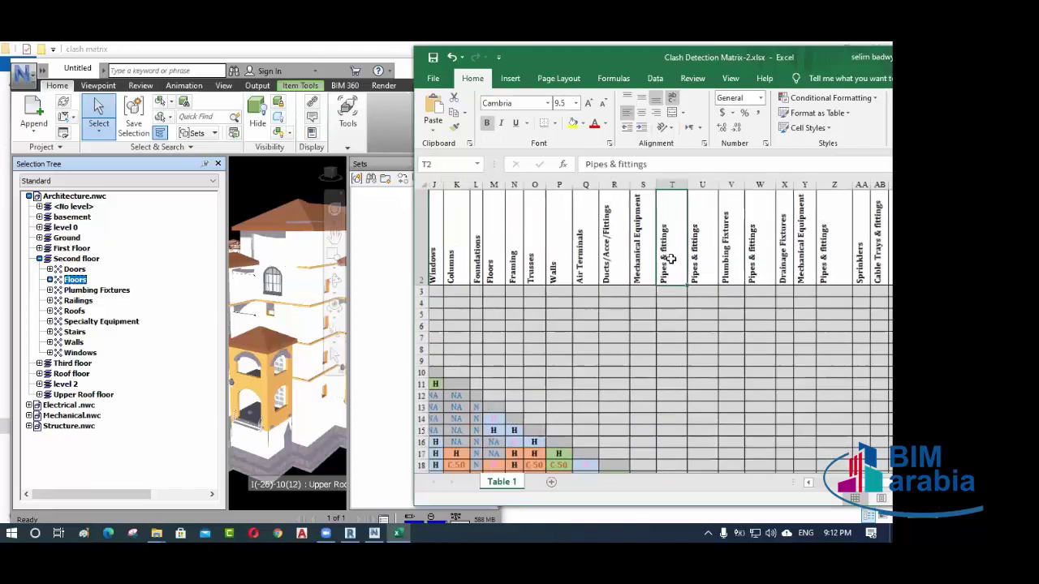
pyautogui.scroll(1, 619, 267)
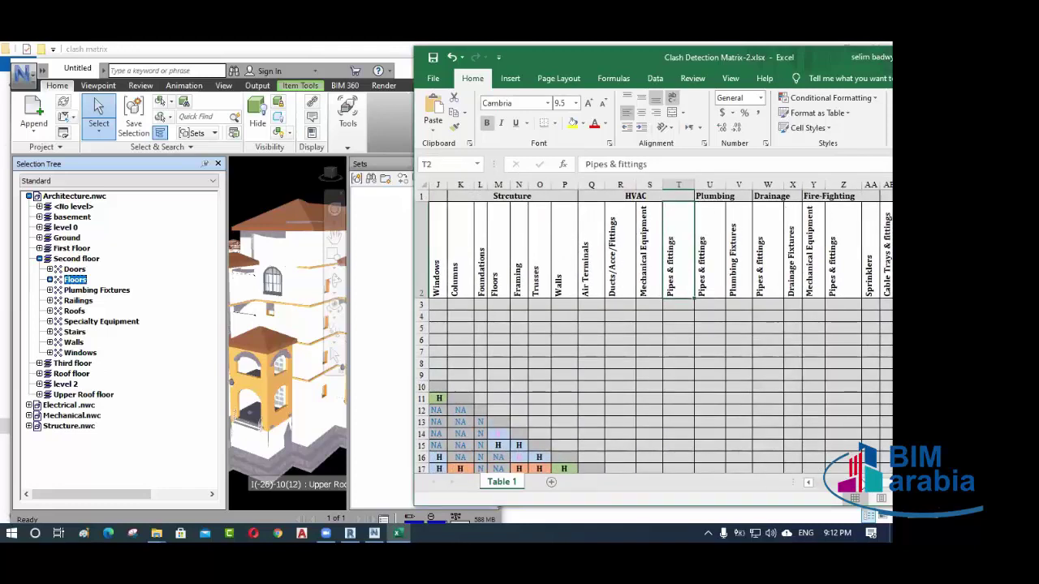
pyautogui.hscroll(4, 767, 267)
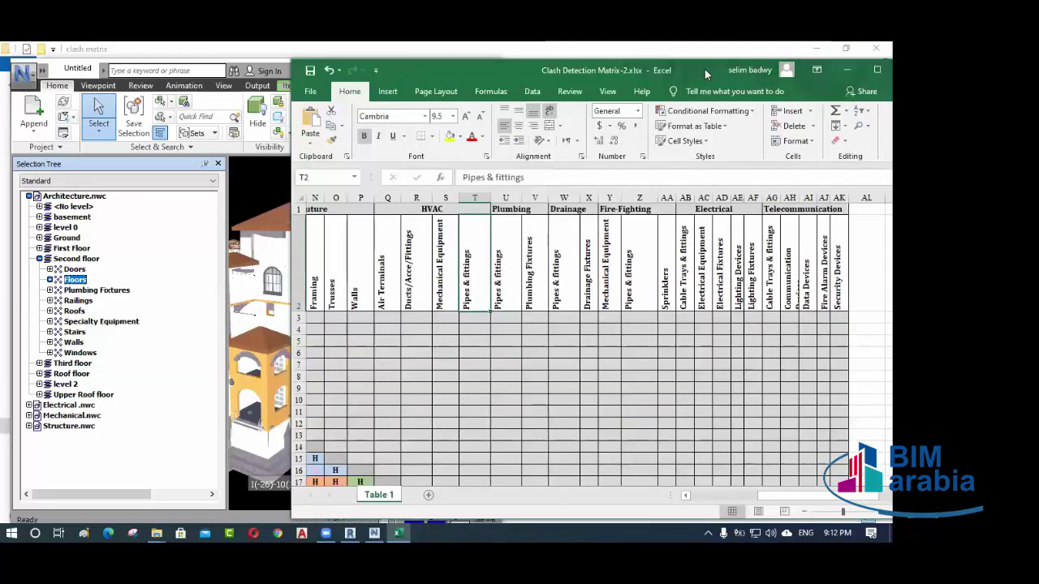
# - Close the clash matrix workbook without saving its changes
pyautogui.moveTo(704, 69); pyautogui.dragTo(666, 75)
pyautogui.click(867, 78)
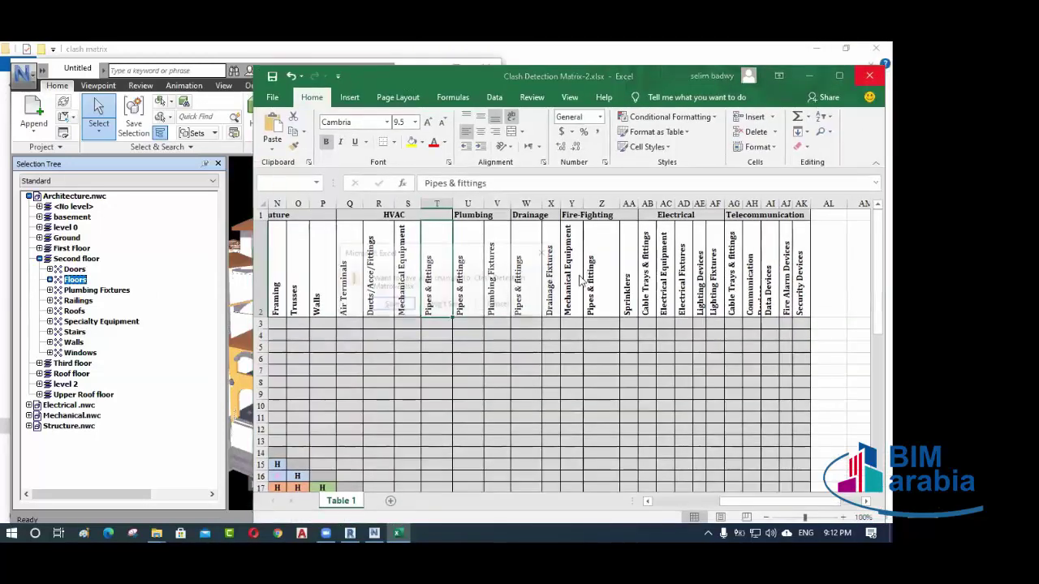
pyautogui.click(445, 305)
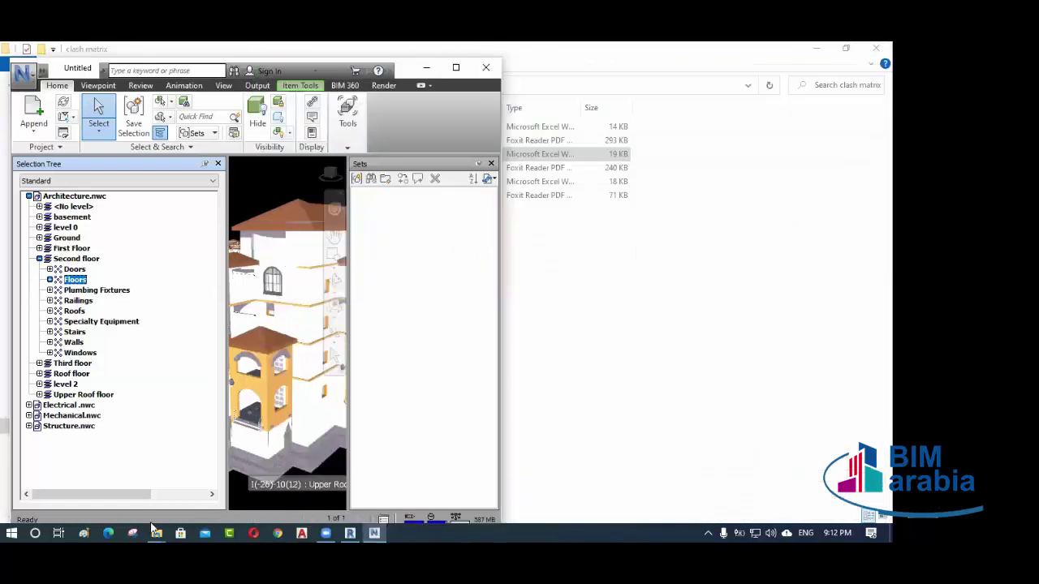
# - Open Clash Detection Matrix selim.xlsx from its folder and review it maximized
pyautogui.moveTo(157, 532)
pyautogui.click(206, 497)
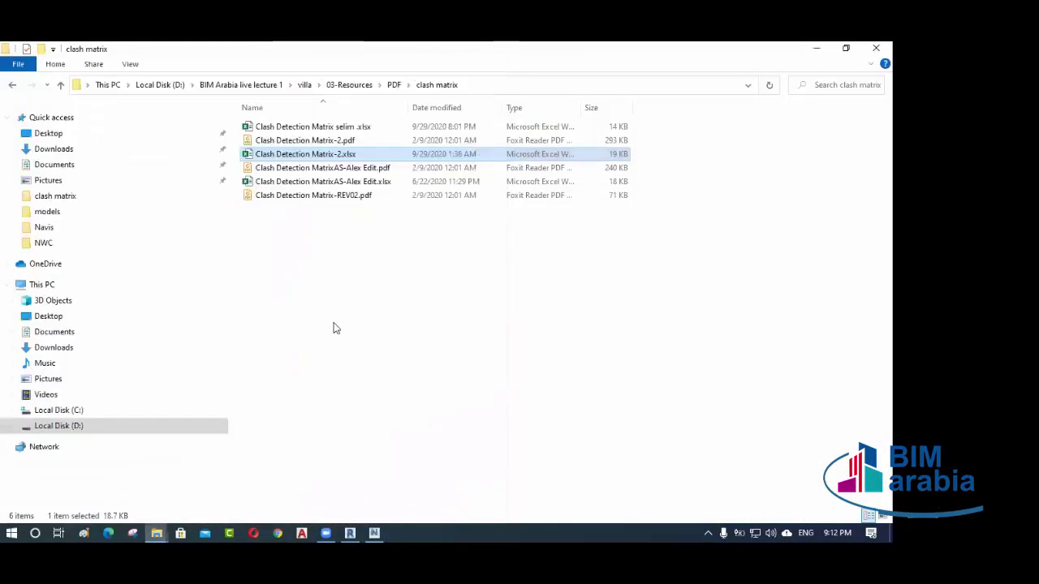
pyautogui.click(352, 130)
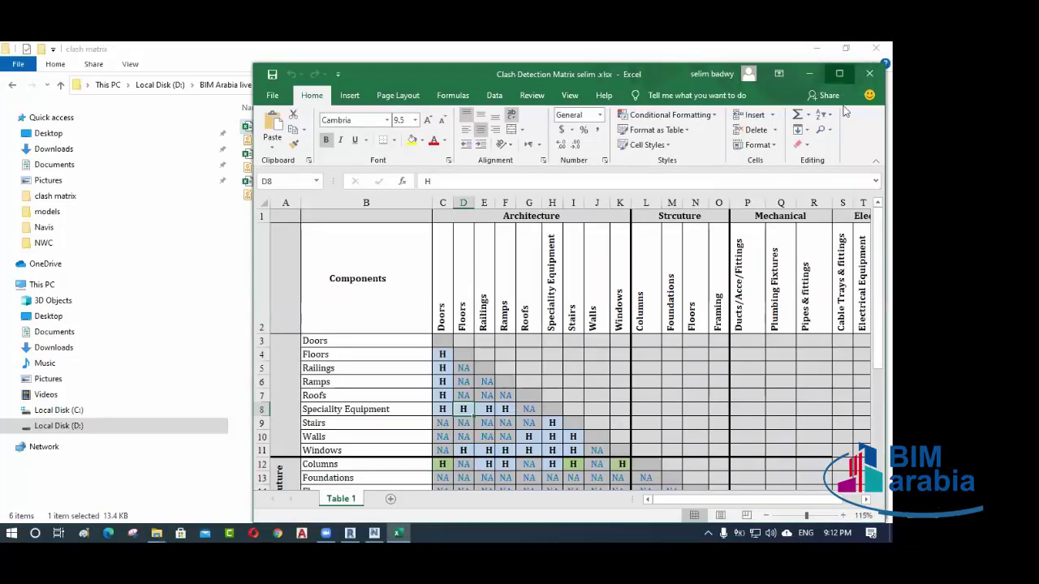
pyautogui.click(840, 74)
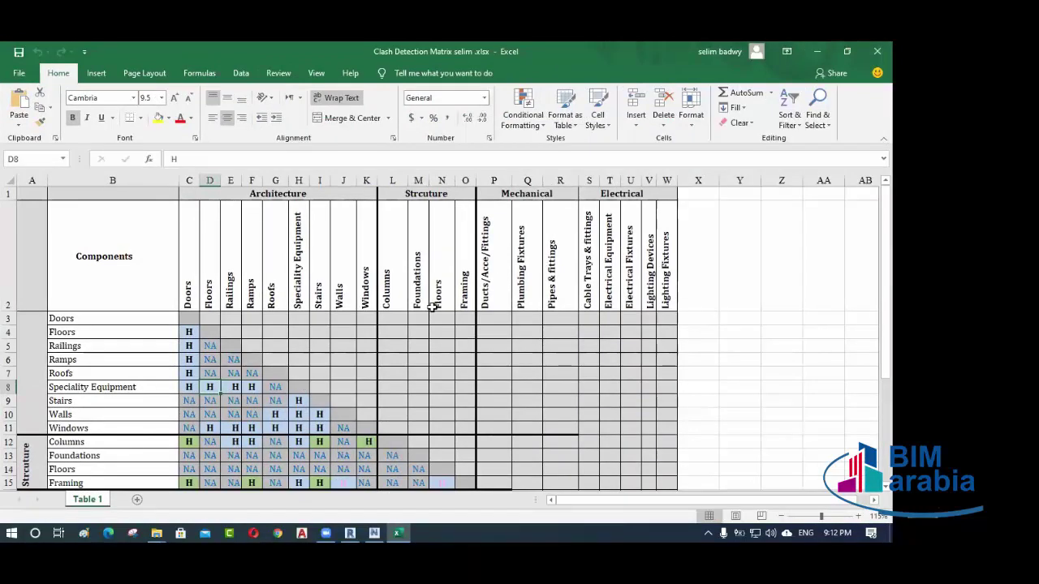
pyautogui.scroll(-3, 432, 307)
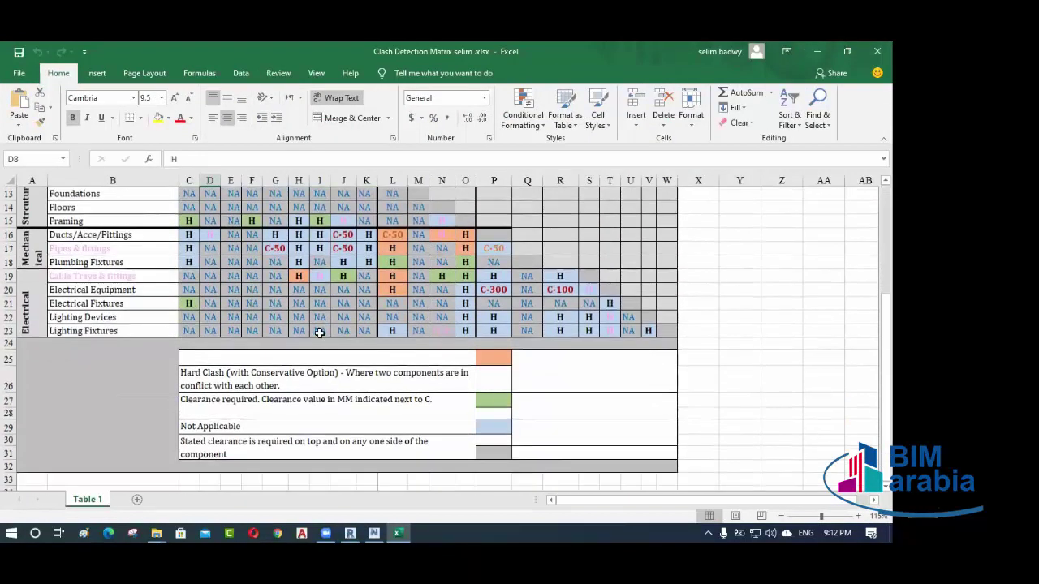
pyautogui.scroll(4, 317, 330)
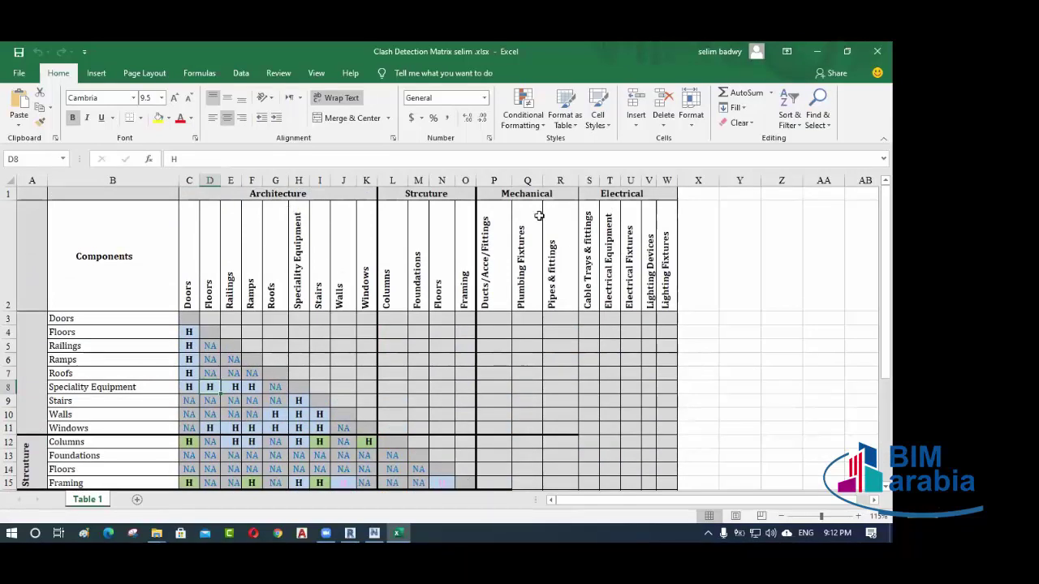
pyautogui.scroll(-2, 200, 384)
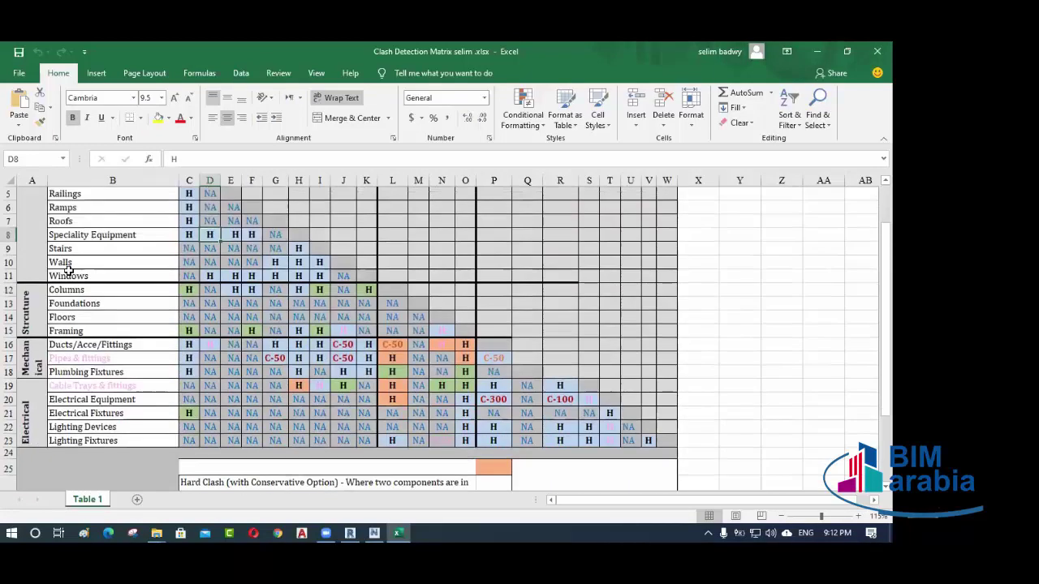
pyautogui.scroll(2, 264, 340)
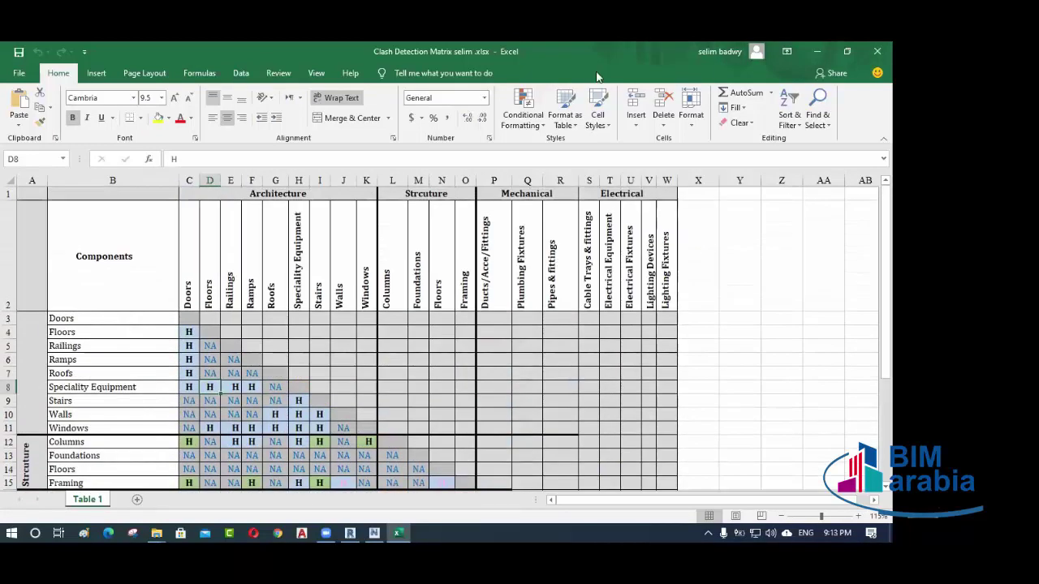
# - Restore Excel down, move it to the lower right and bring Navisworks beside it
pyautogui.click(850, 52)
pyautogui.moveTo(418, 32); pyautogui.dragTo(455, 85)
pyautogui.click(374, 533)
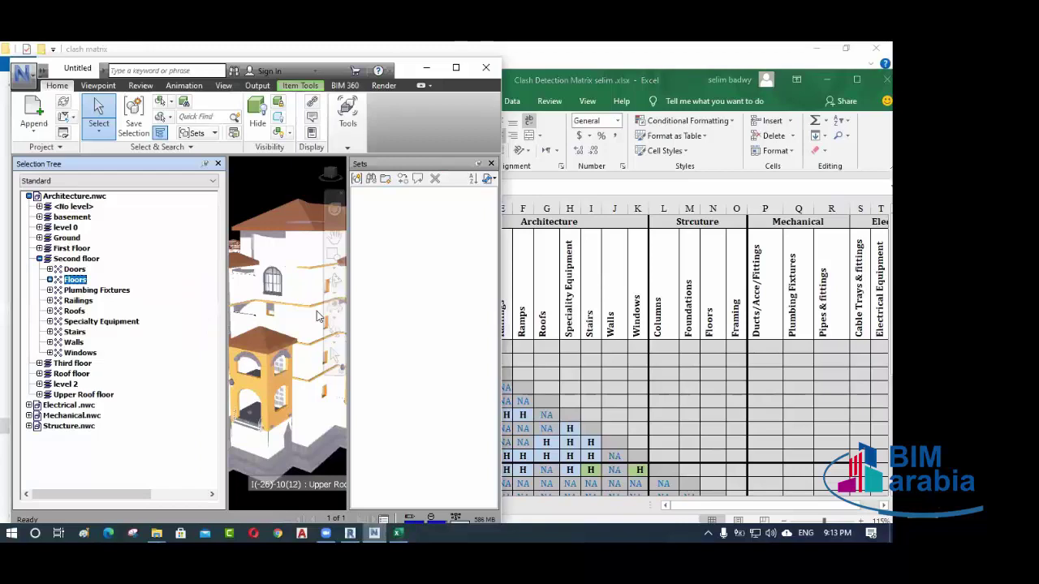
# - Maximize Navisworks, clear the Floors selection and collapse the Architecture model's levels
pyautogui.click(456, 68)
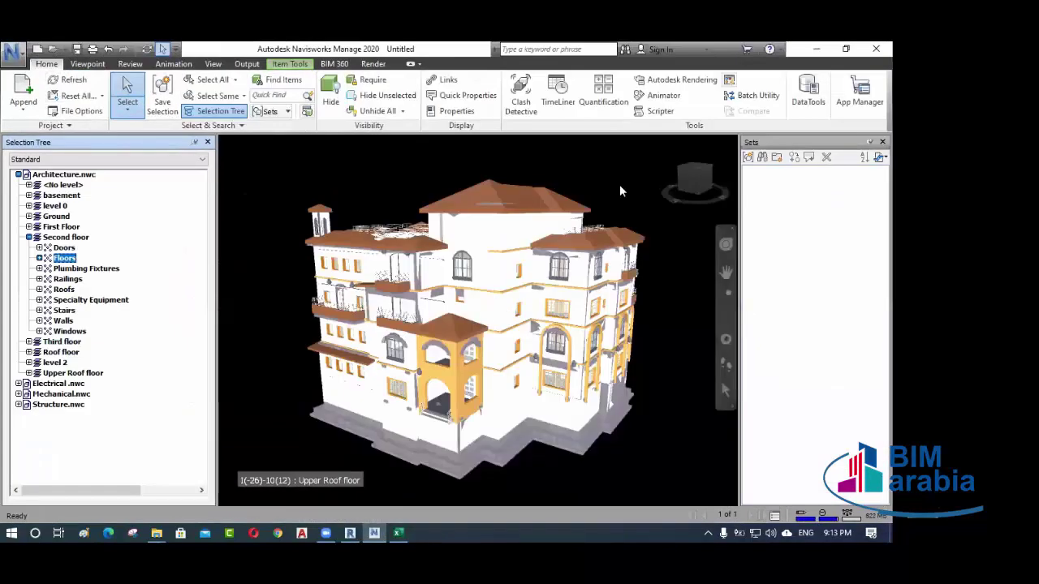
pyautogui.click(619, 190)
pyautogui.moveTo(536, 280); pyautogui.dragTo(467, 282, button='middle')
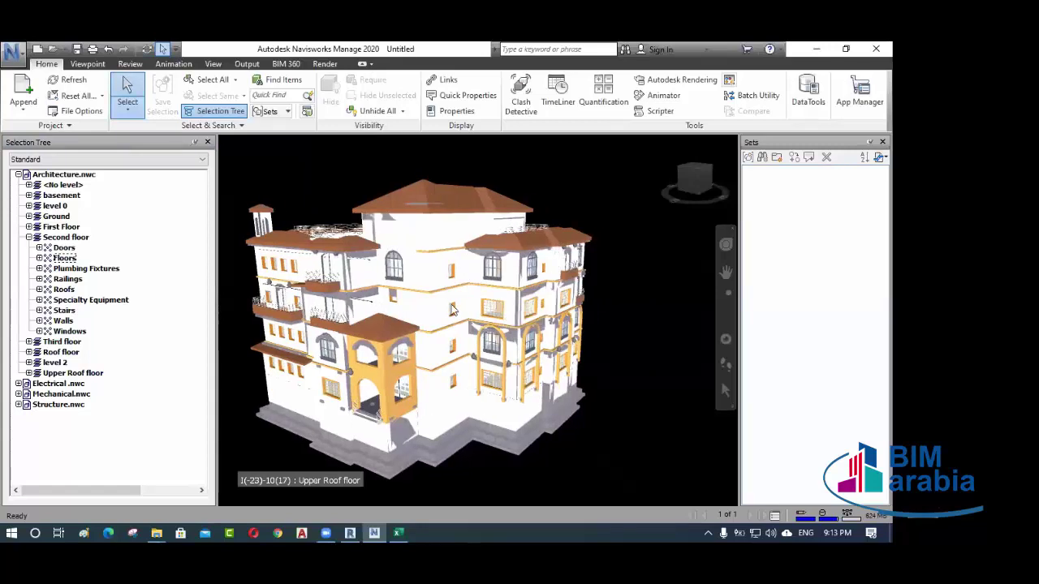
pyautogui.click(28, 237)
pyautogui.click(19, 174)
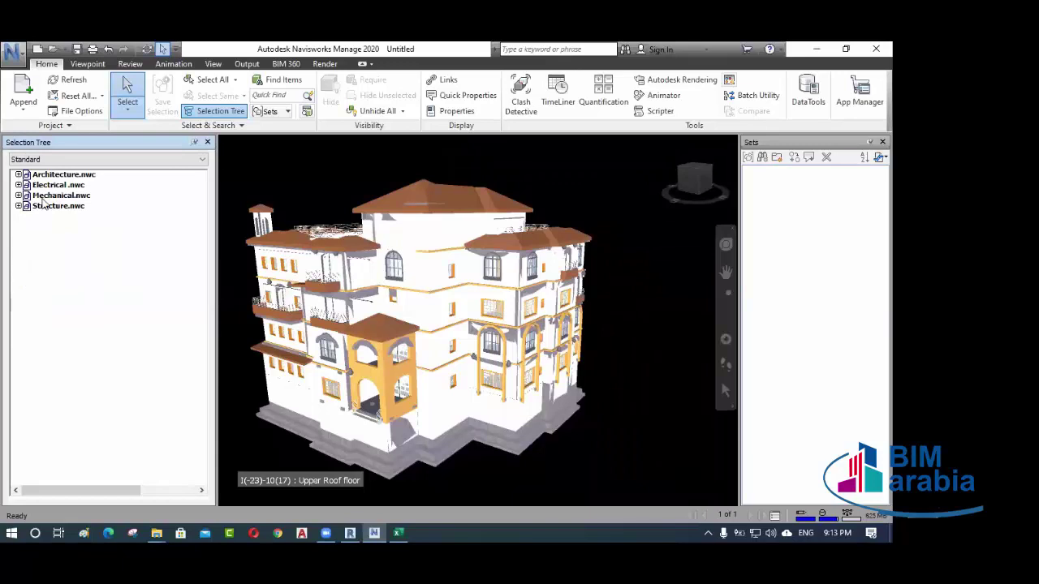
# - Expand Mechanical.nwc's Level 2 and 04 - Second Floor categories, keeping the Standard tree display
pyautogui.click(19, 196)
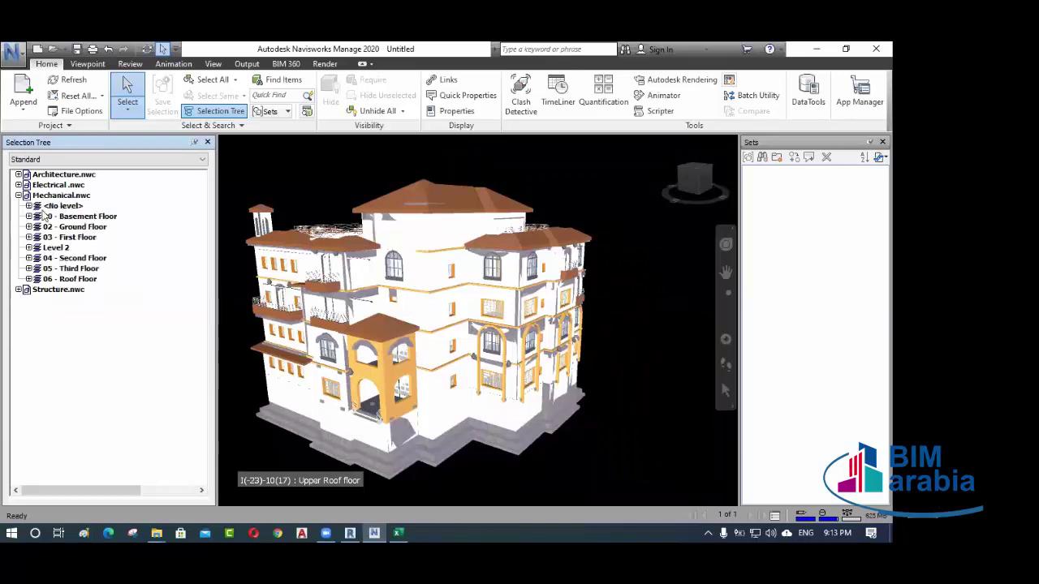
pyautogui.click(56, 248)
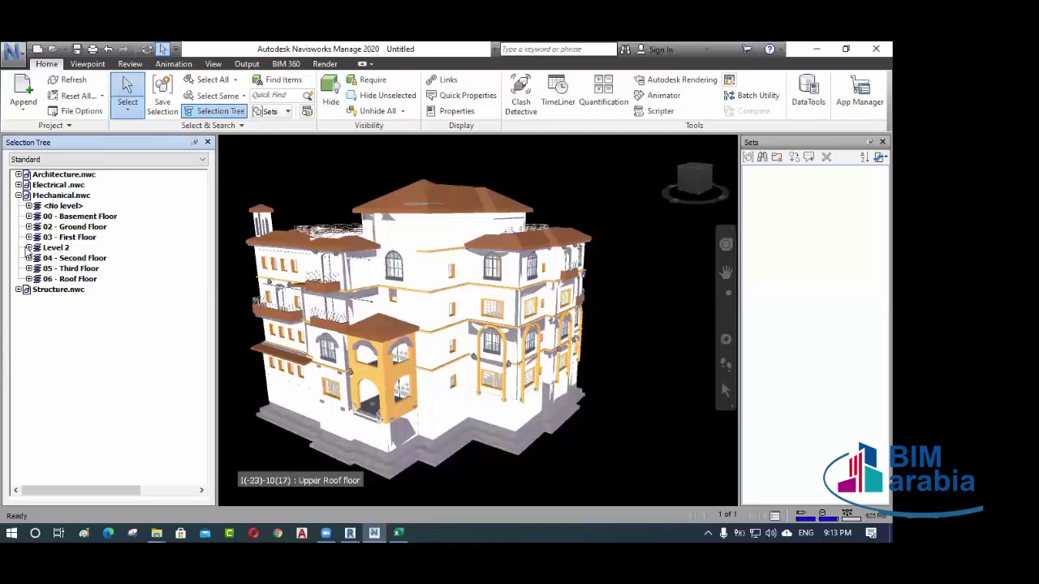
pyautogui.click(29, 247)
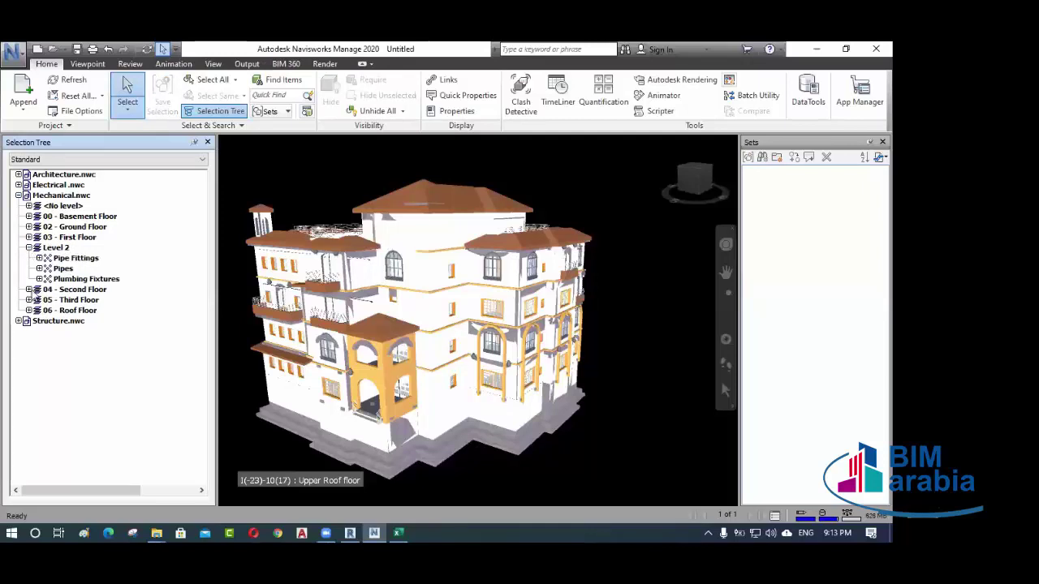
pyautogui.click(29, 290)
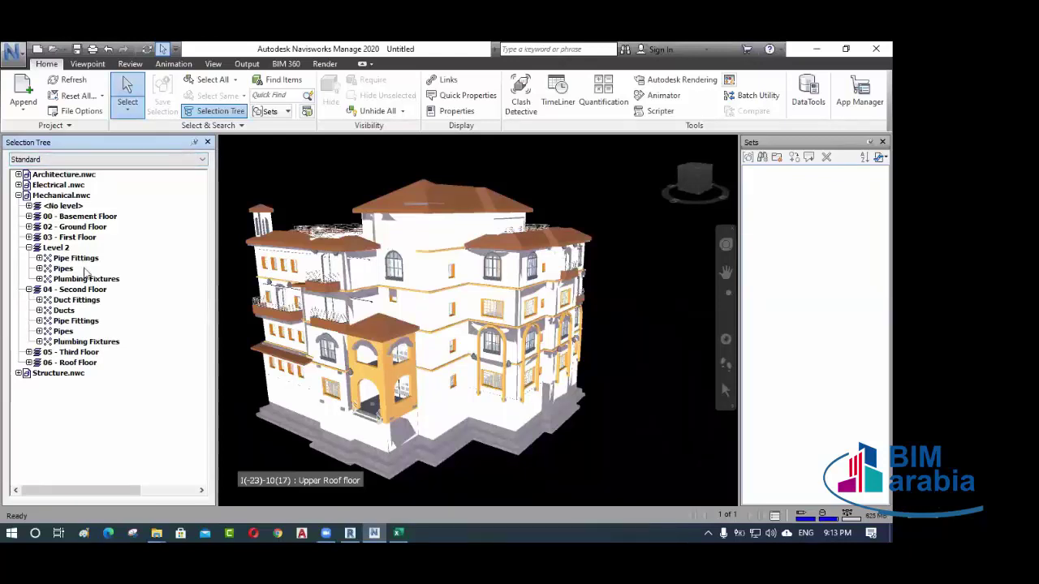
pyautogui.click(87, 162)
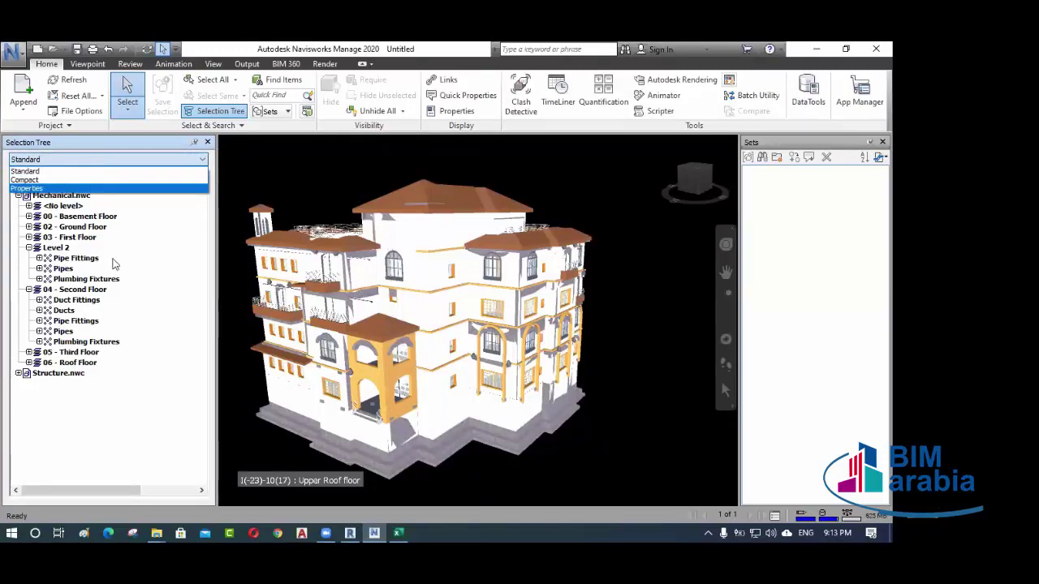
pyautogui.click(159, 300)
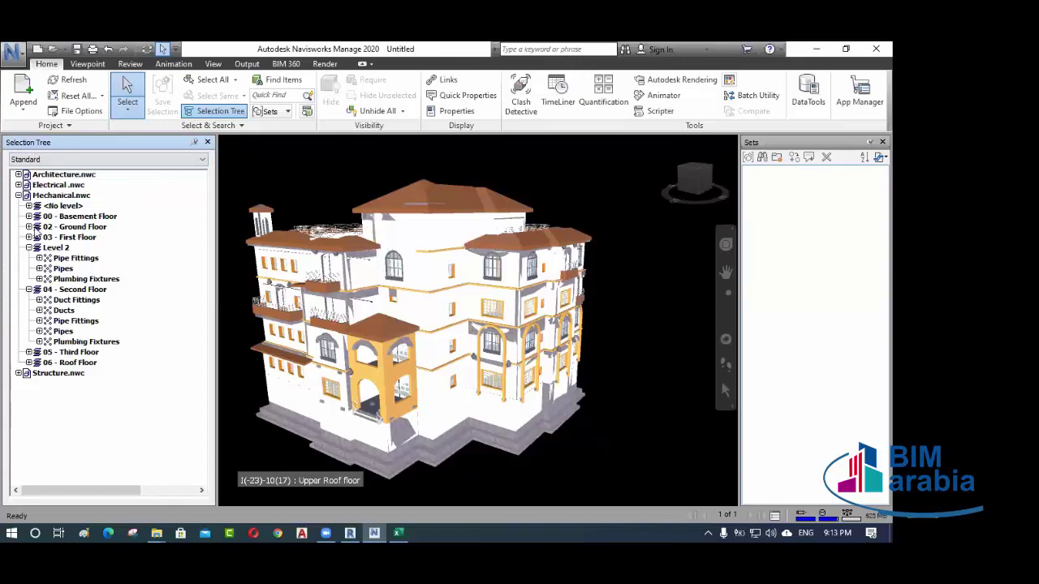
# - Expand 03 - First Floor, then collapse Mechanical.nwc and close the Sets window
pyautogui.click(64, 237)
pyautogui.click(28, 237)
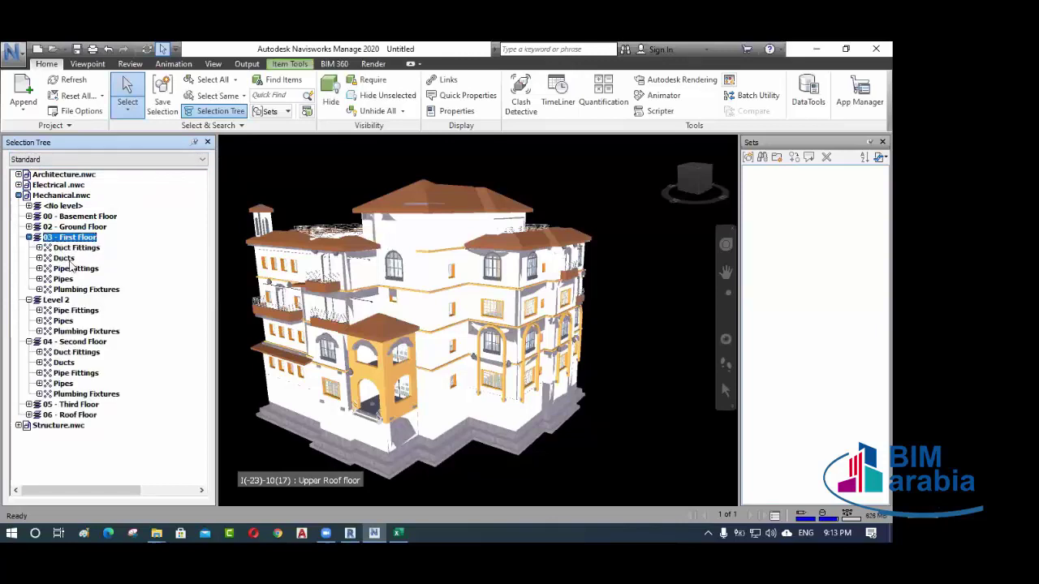
pyautogui.click(19, 195)
pyautogui.click(66, 276)
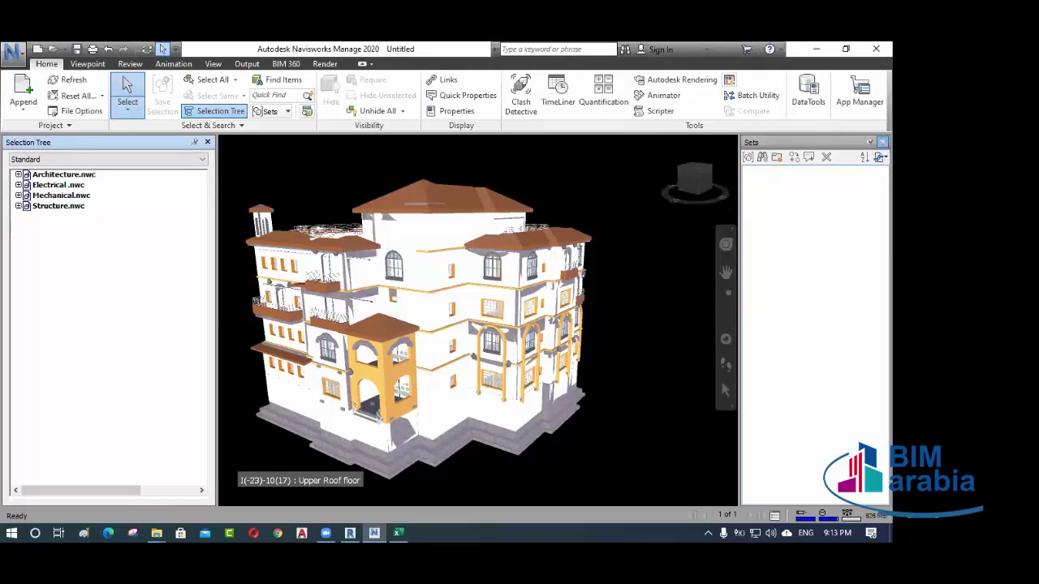
pyautogui.click(882, 142)
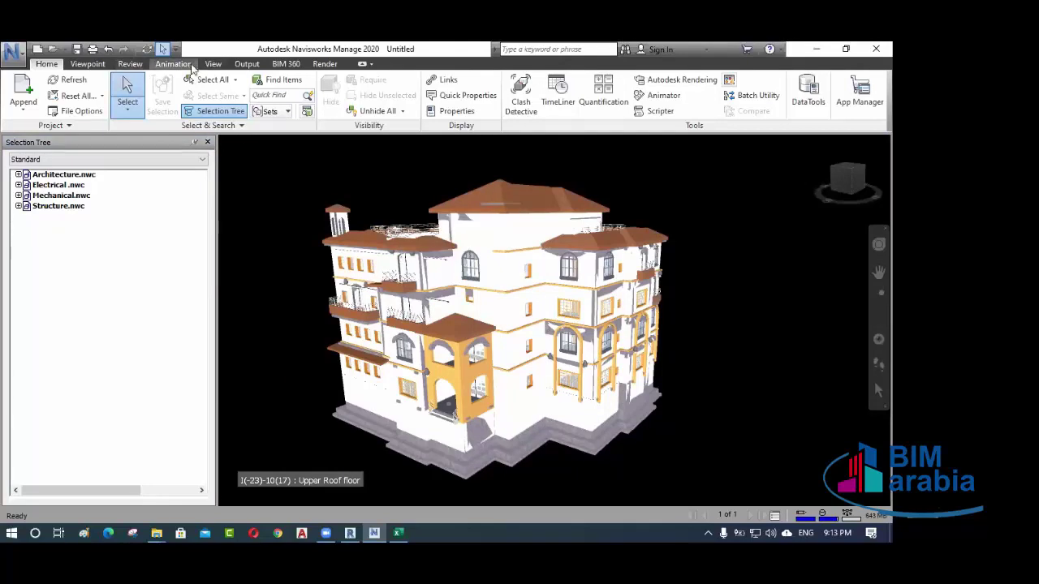
pyautogui.click(213, 63)
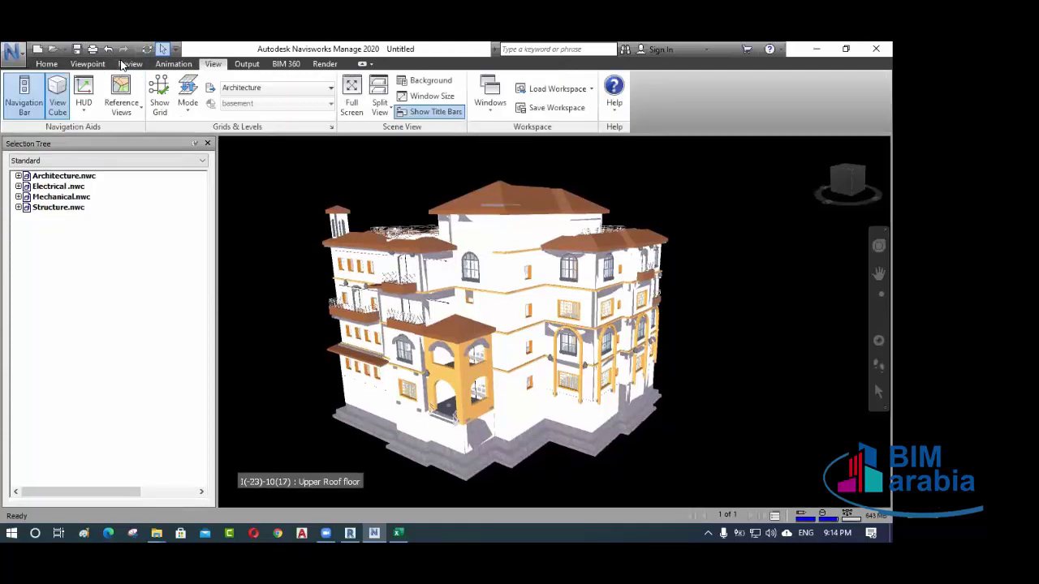
# - Reopen the Sets window from View > Windows and pan the model
pyautogui.click(490, 116)
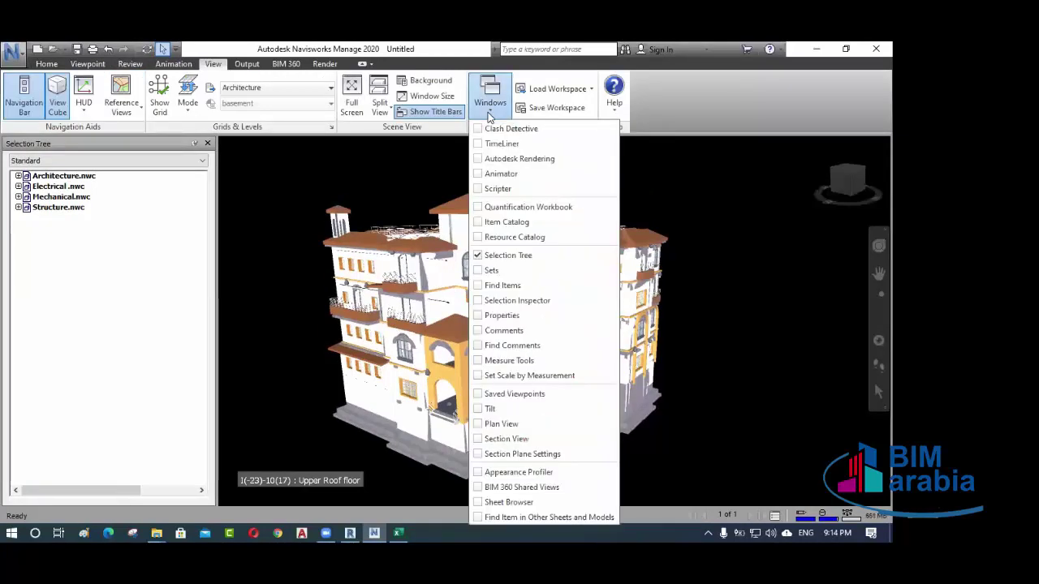
pyautogui.click(491, 270)
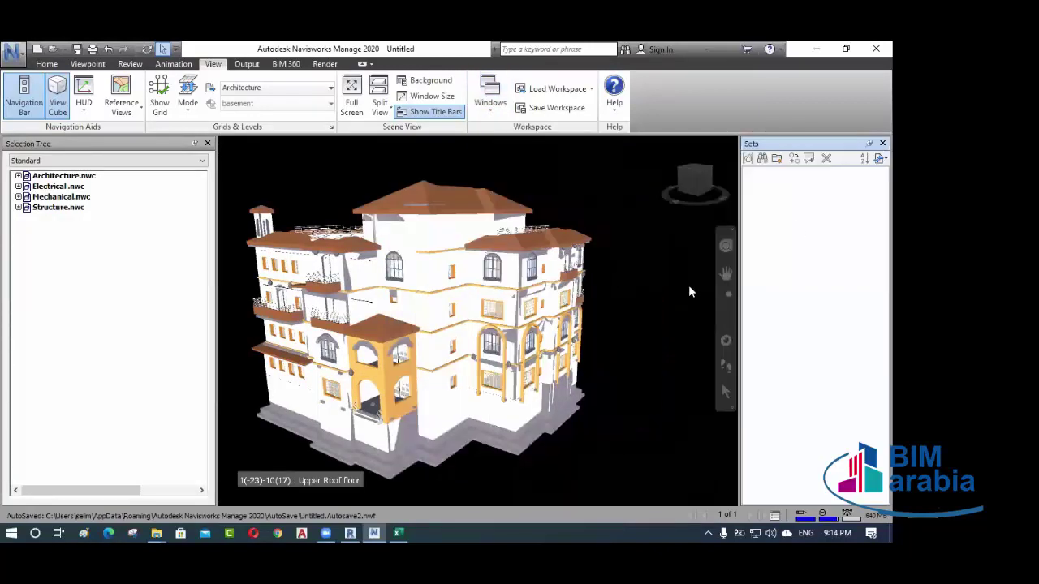
pyautogui.moveTo(609, 268); pyautogui.dragTo(638, 292, button='middle')
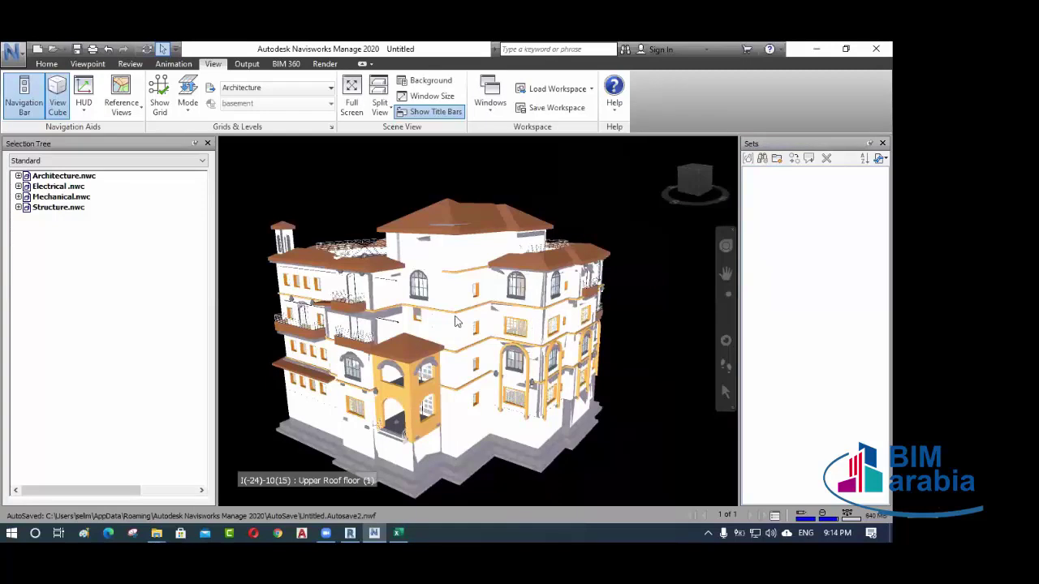
# - Expand Electrical.nwc's 02 - Ground Floor and select its Electrical Fixtures category
pyautogui.click(18, 186)
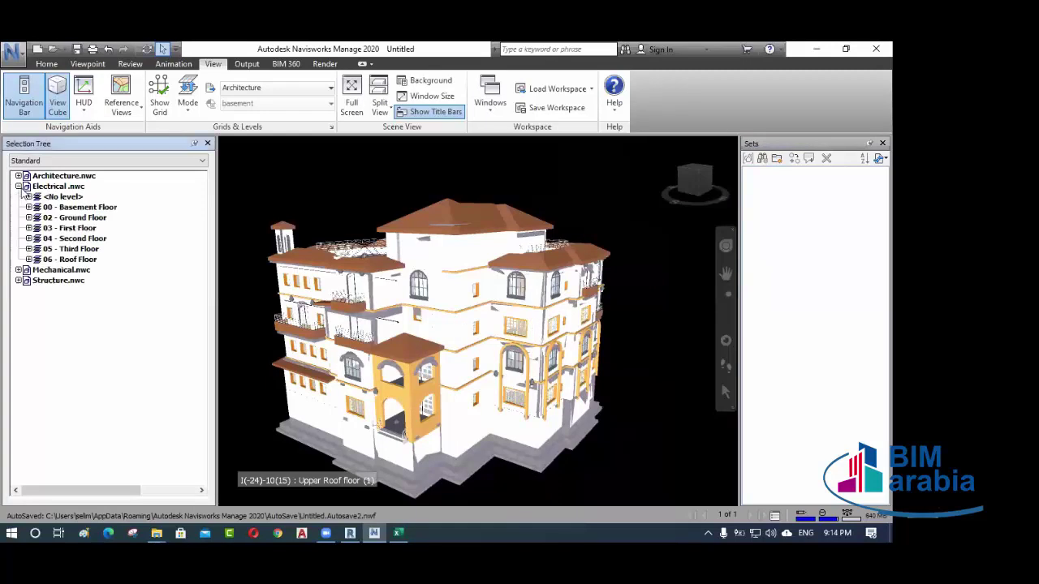
pyautogui.click(74, 220)
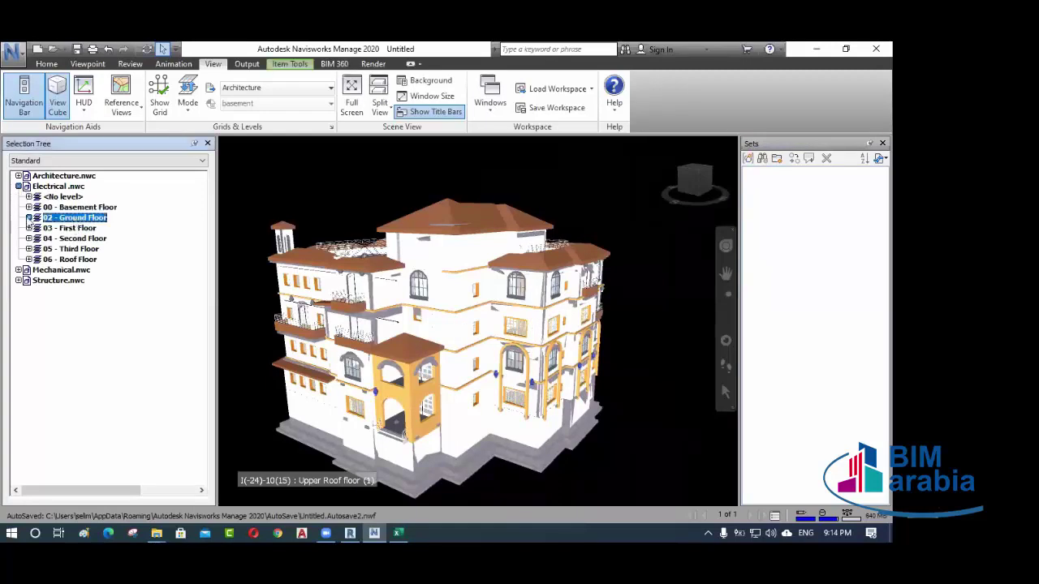
pyautogui.click(29, 217)
pyautogui.click(79, 250)
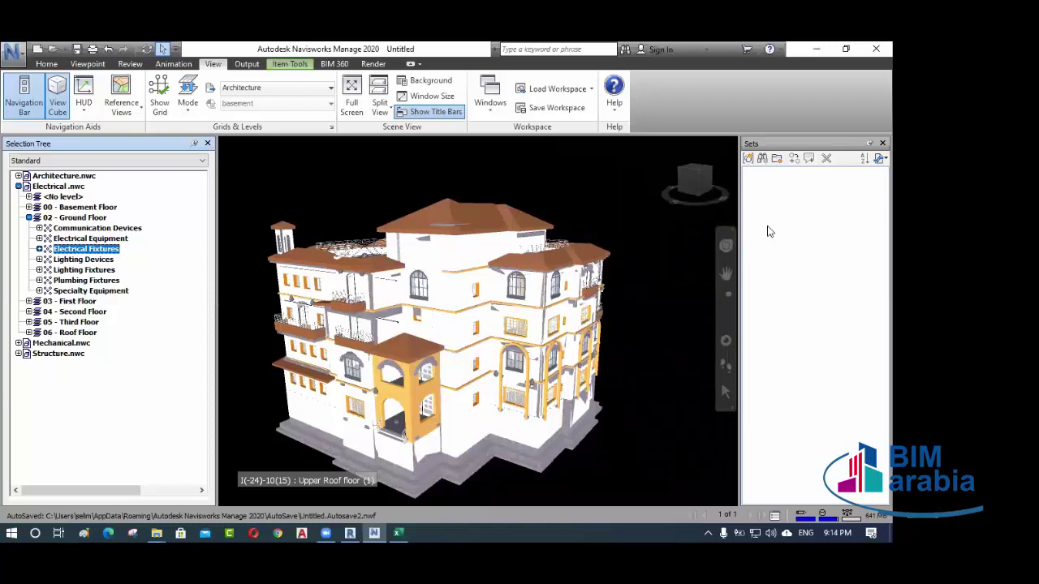
# - Clear the selection and float Find Items with wider Category and Property columns
pyautogui.click(635, 222)
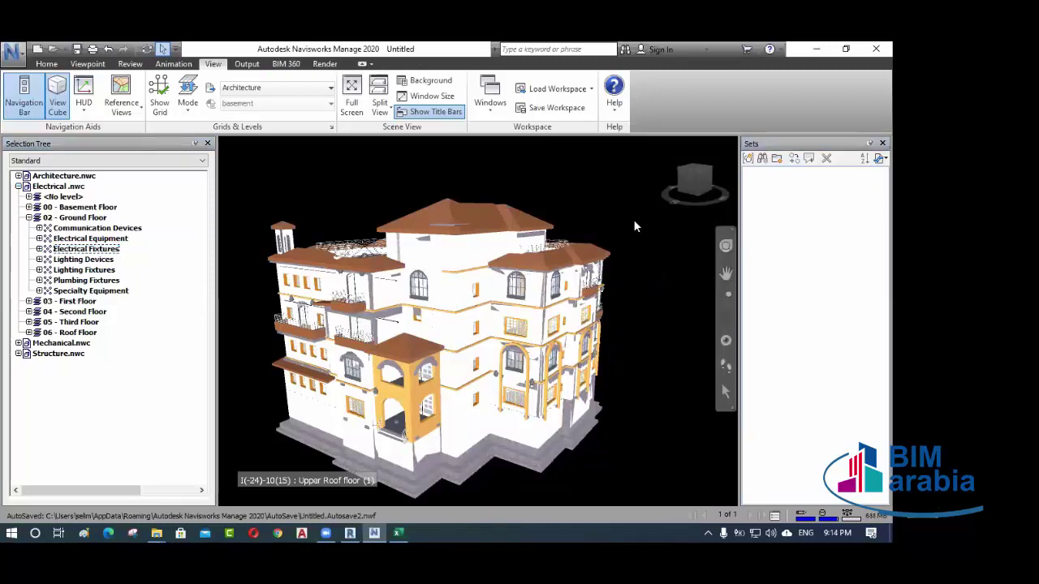
pyautogui.click(47, 64)
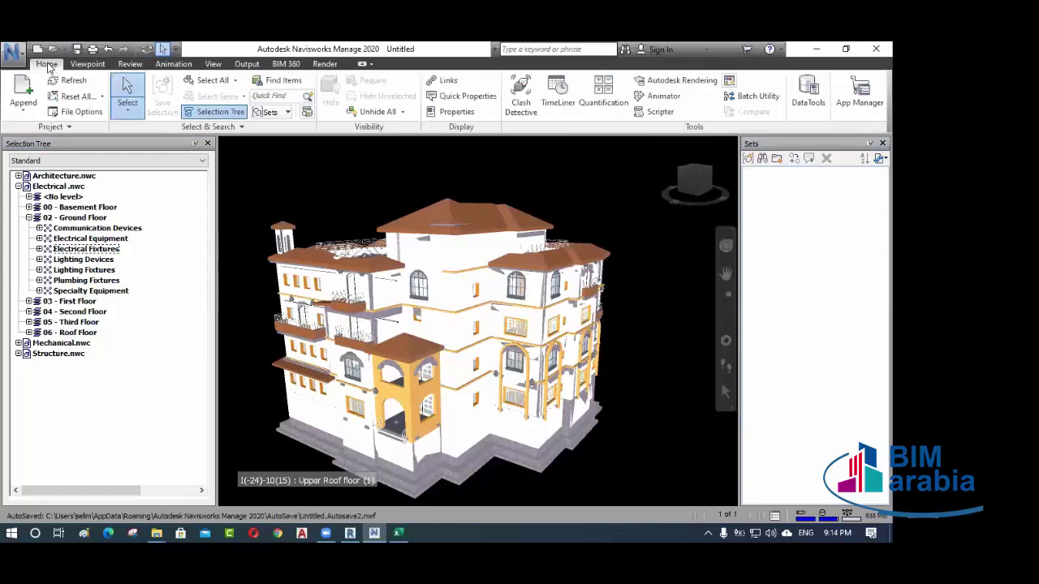
pyautogui.click(273, 81)
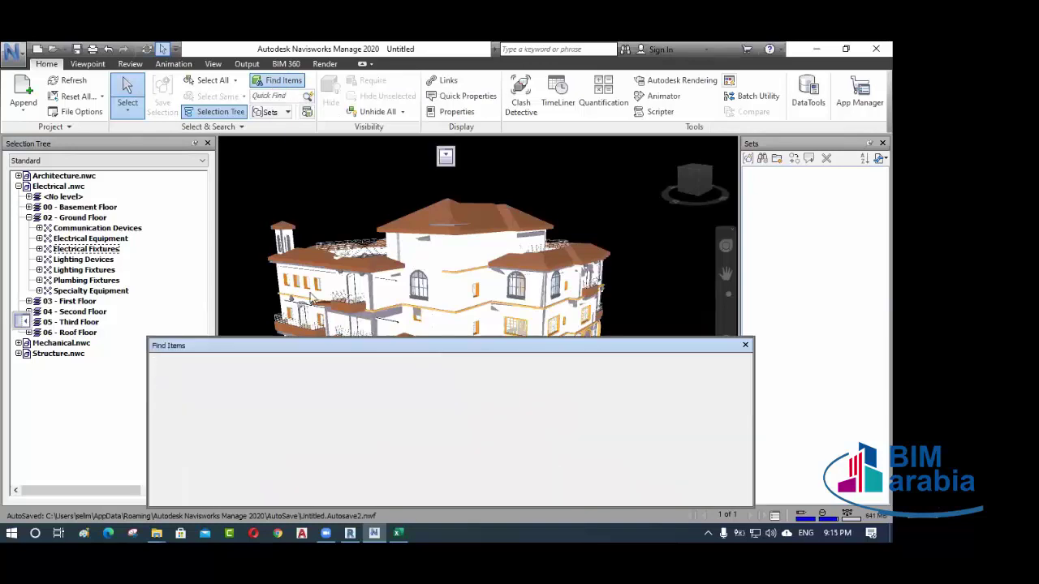
pyautogui.moveTo(341, 345); pyautogui.dragTo(360, 259)
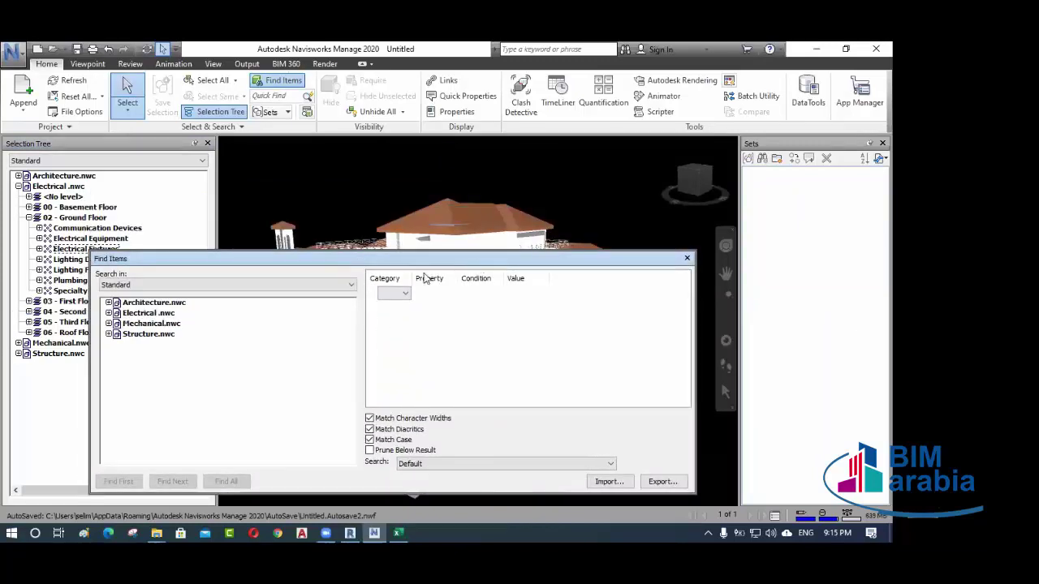
pyautogui.moveTo(411, 280); pyautogui.dragTo(559, 279)
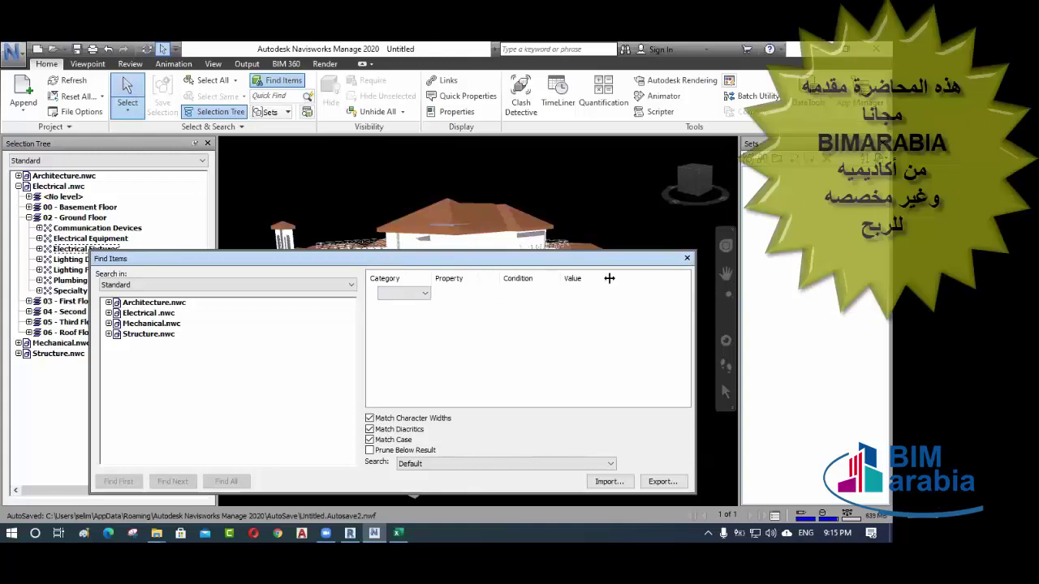
# - Dismiss the empty condition row and briefly check the clash matrix spreadsheet
pyautogui.click(315, 256)
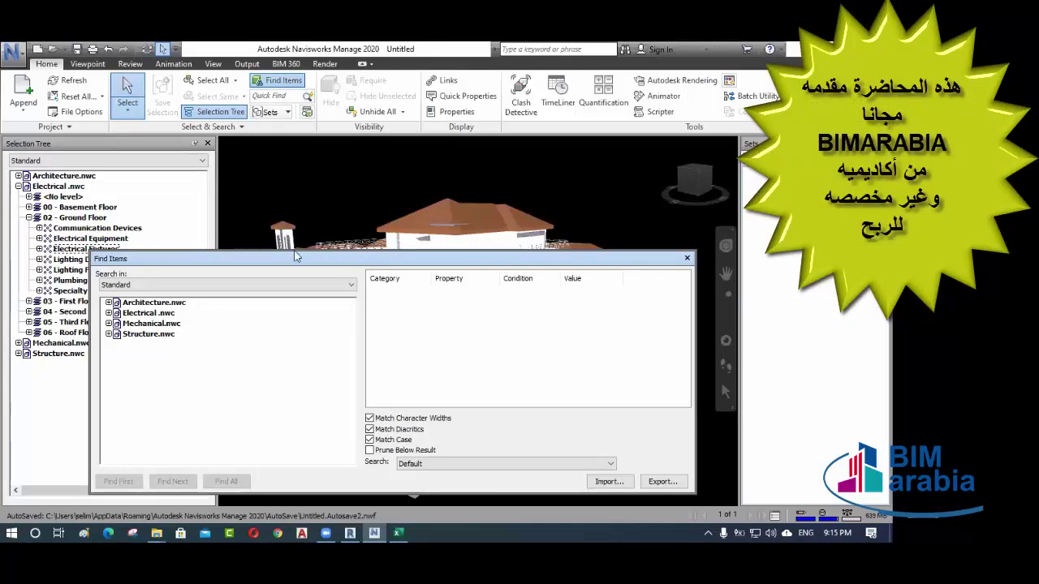
pyautogui.click(398, 531)
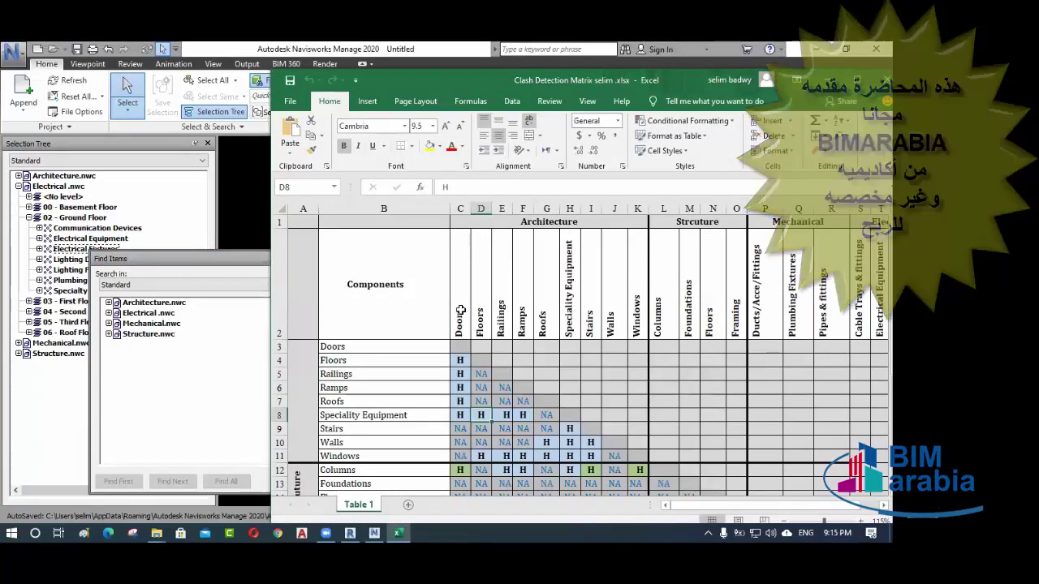
pyautogui.click(824, 79)
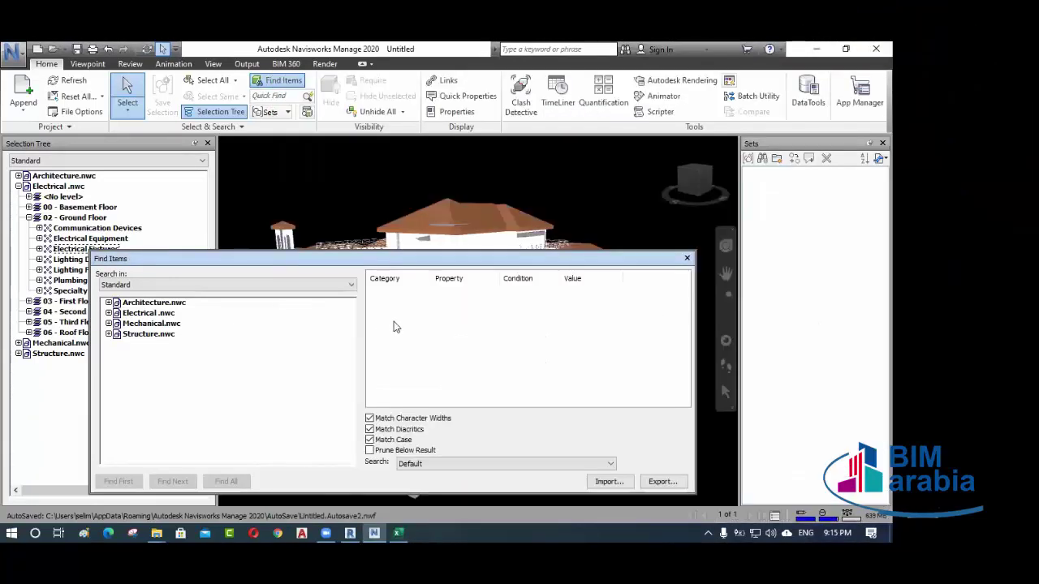
# - Limit the search to Architecture.nwc and add a condition row with category Element, property Category
pyautogui.click(146, 303)
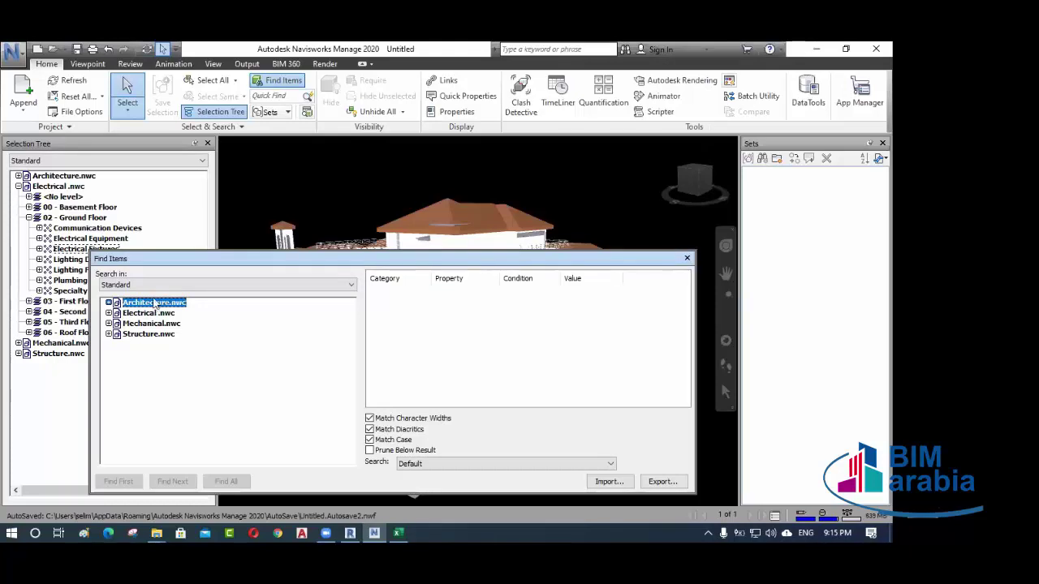
pyautogui.moveTo(411, 263); pyautogui.dragTo(432, 238)
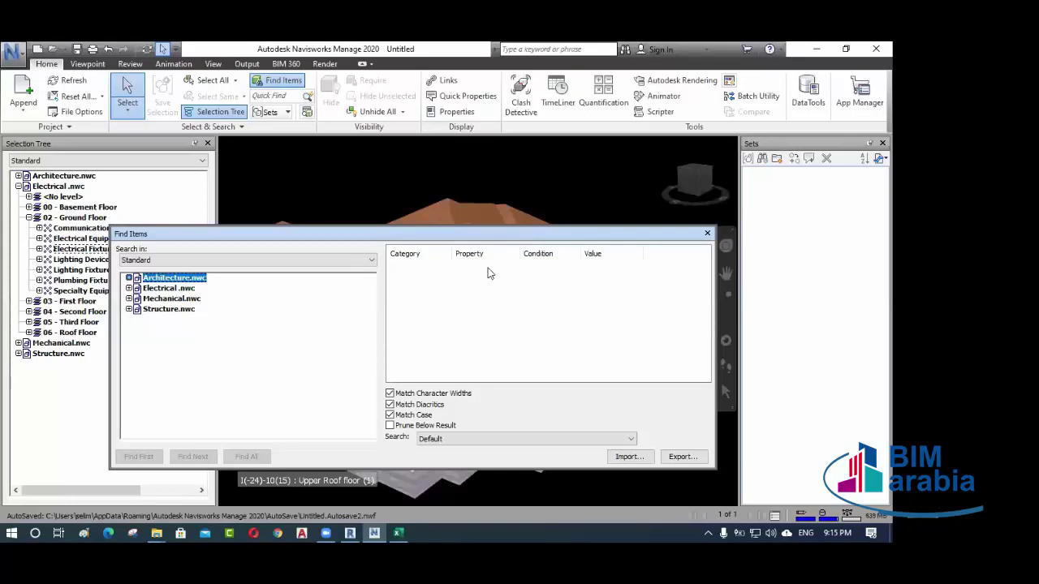
pyautogui.click(416, 268)
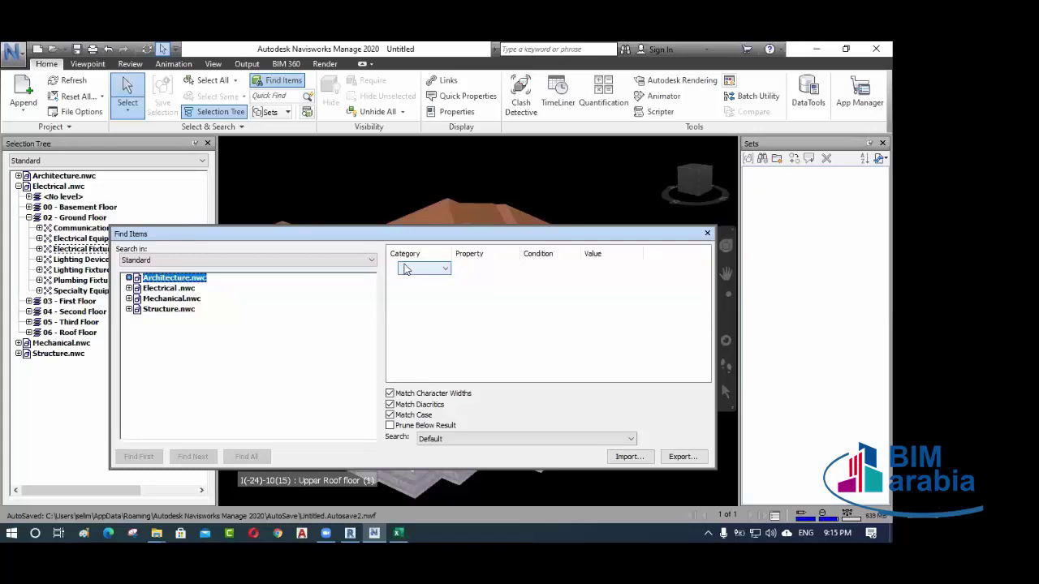
pyautogui.click(409, 268)
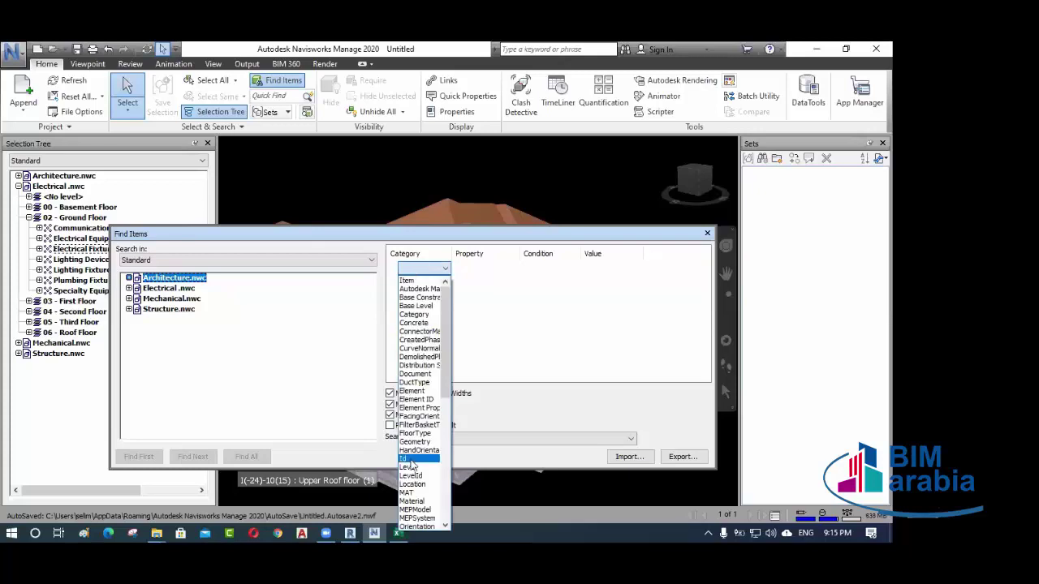
pyautogui.press('e')
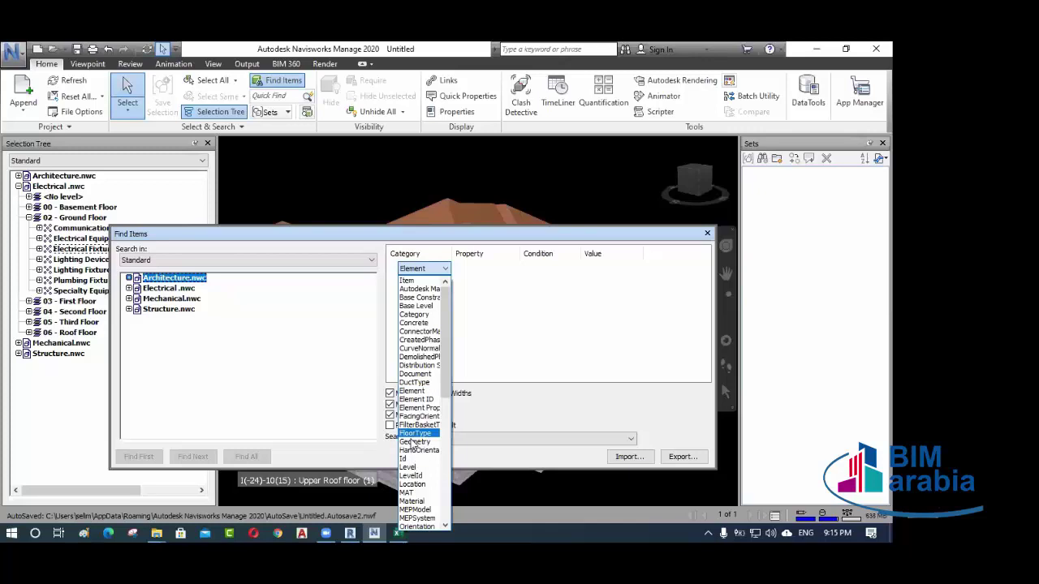
pyautogui.click(412, 391)
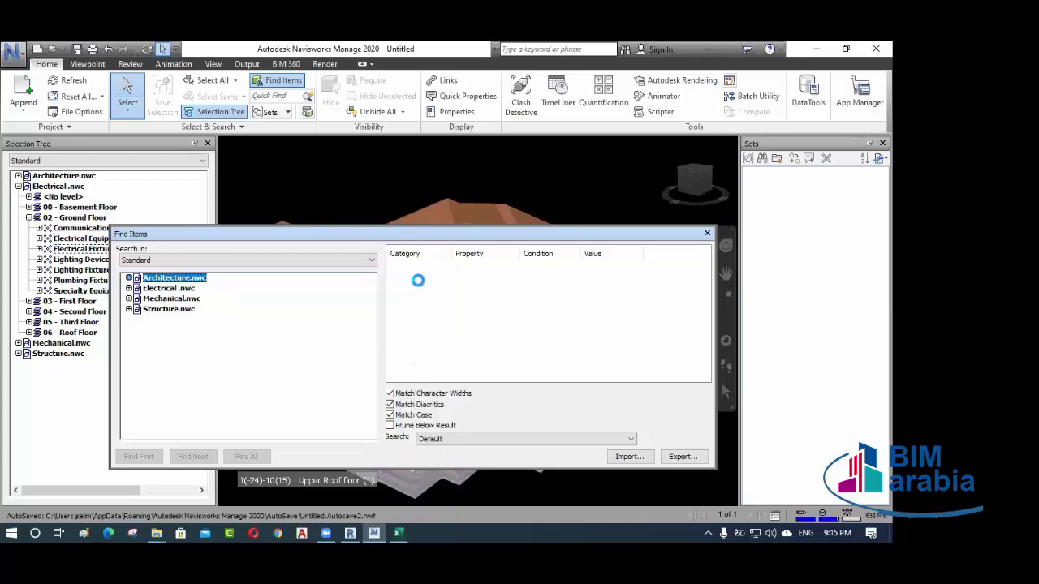
pyautogui.click(497, 271)
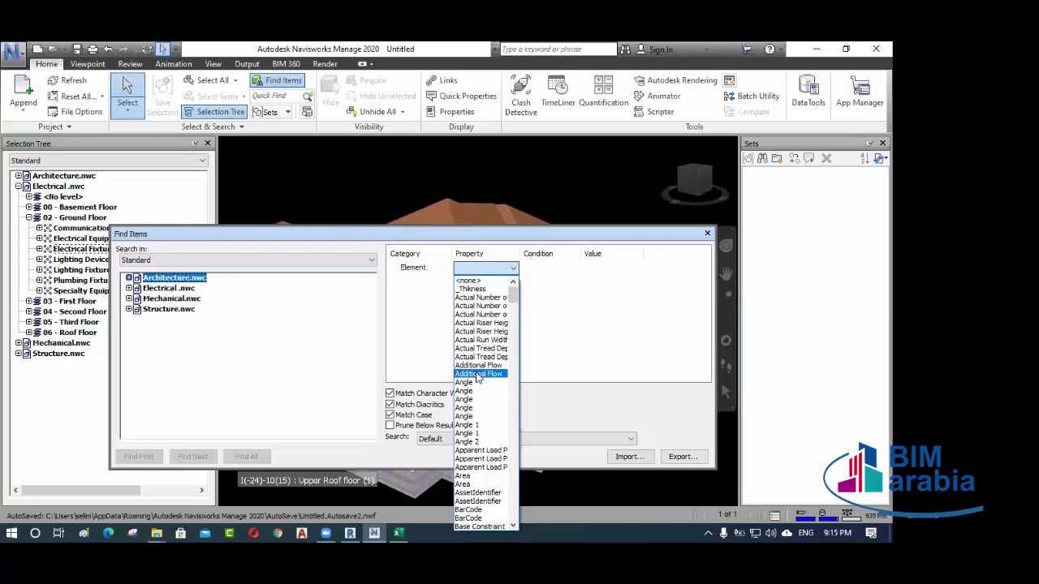
pyautogui.write('cat')
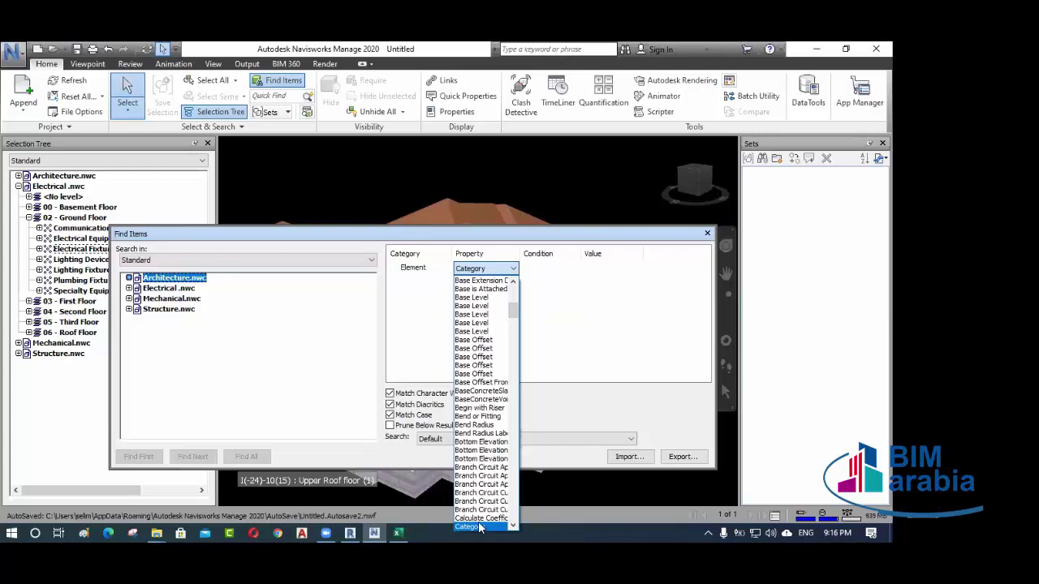
pyautogui.click(479, 526)
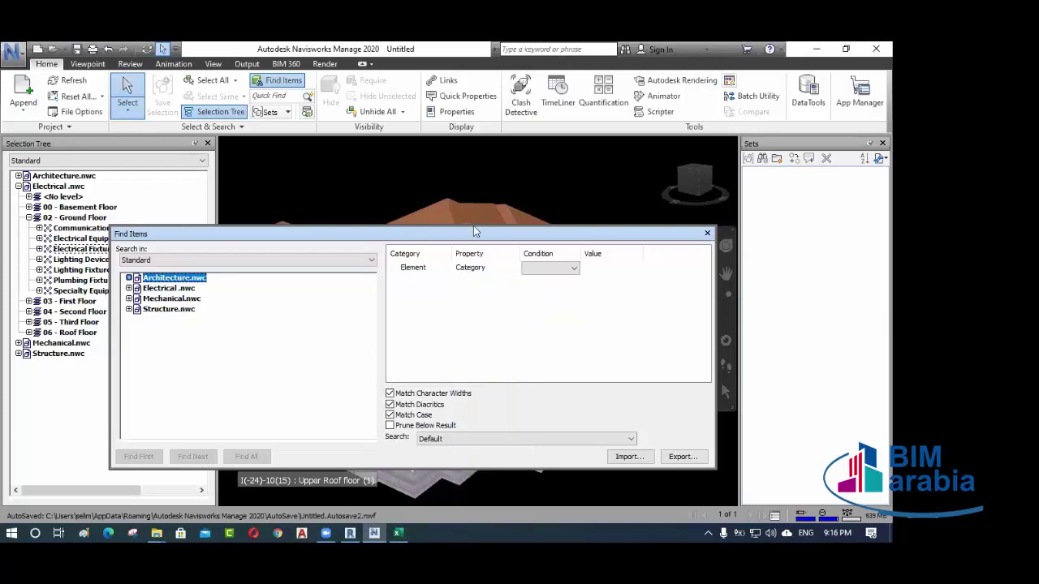
pyautogui.moveTo(476, 239); pyautogui.dragTo(526, 227)
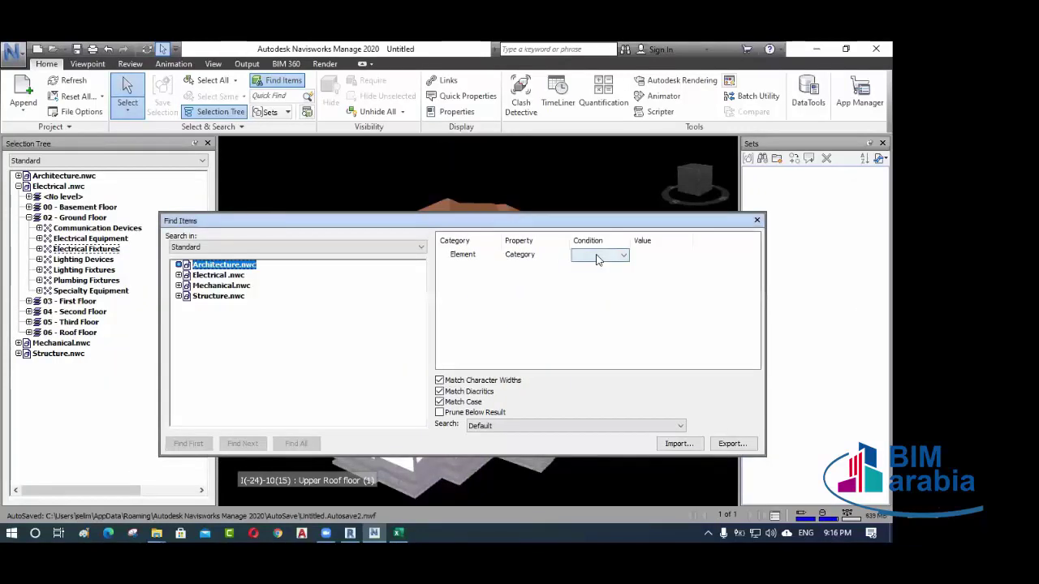
# - Set the condition to = and the value to Doors, giving Element Category = Doors
pyautogui.click(598, 256)
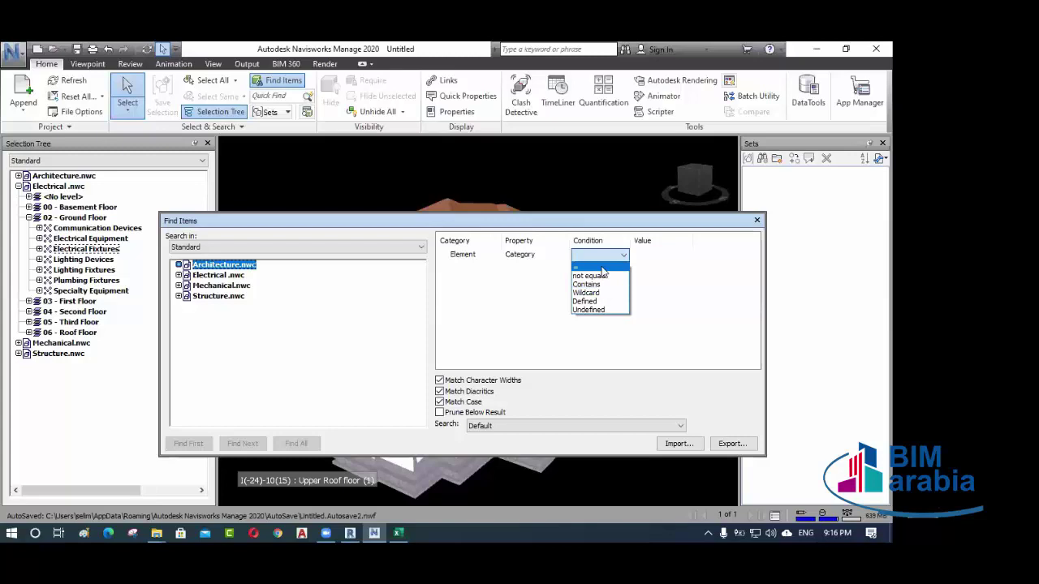
pyautogui.click(595, 267)
pyautogui.click(656, 257)
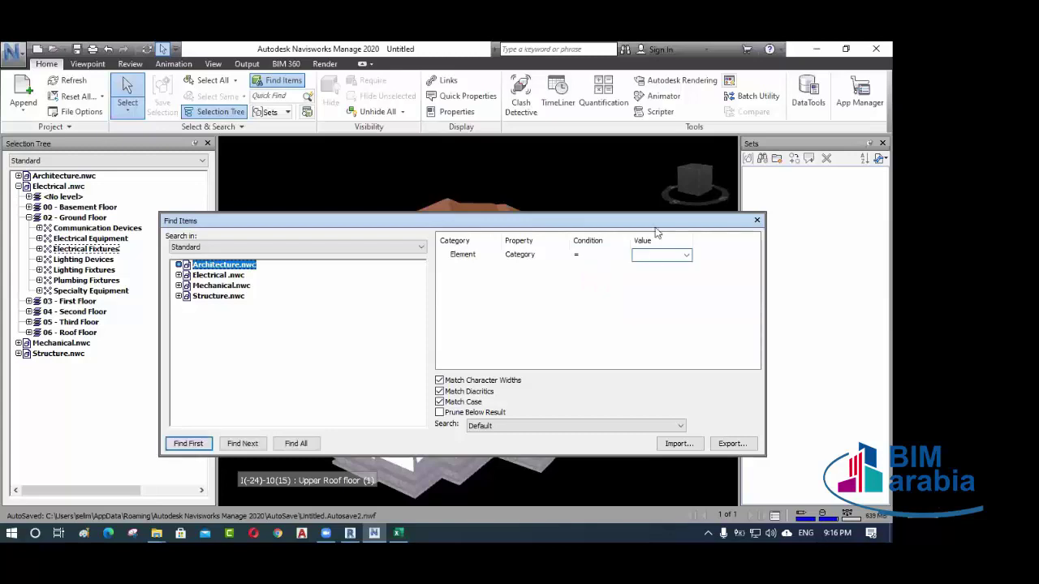
pyautogui.click(686, 256)
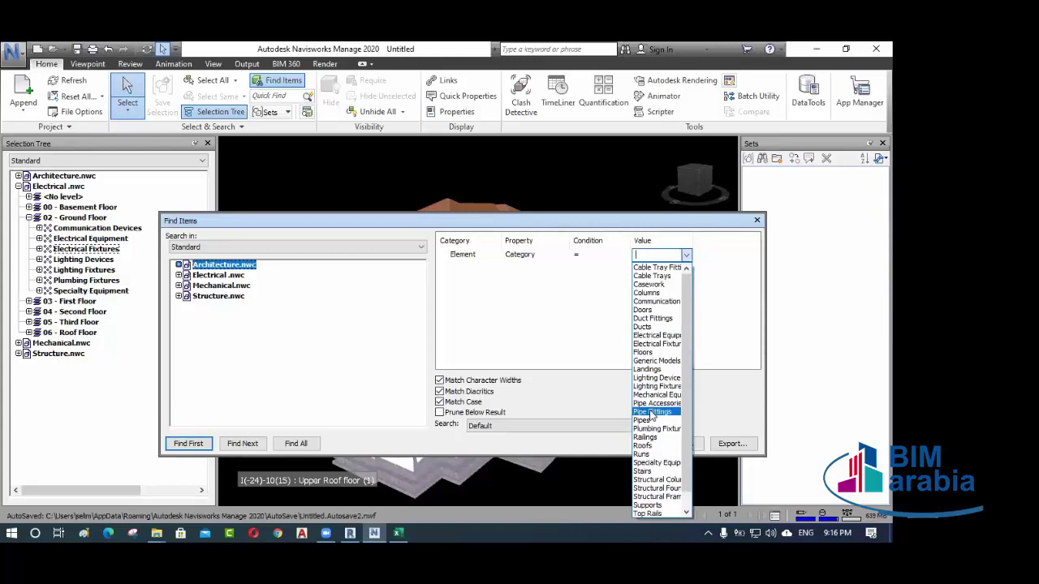
pyautogui.scroll(-1, 652, 416)
pyautogui.write('c')
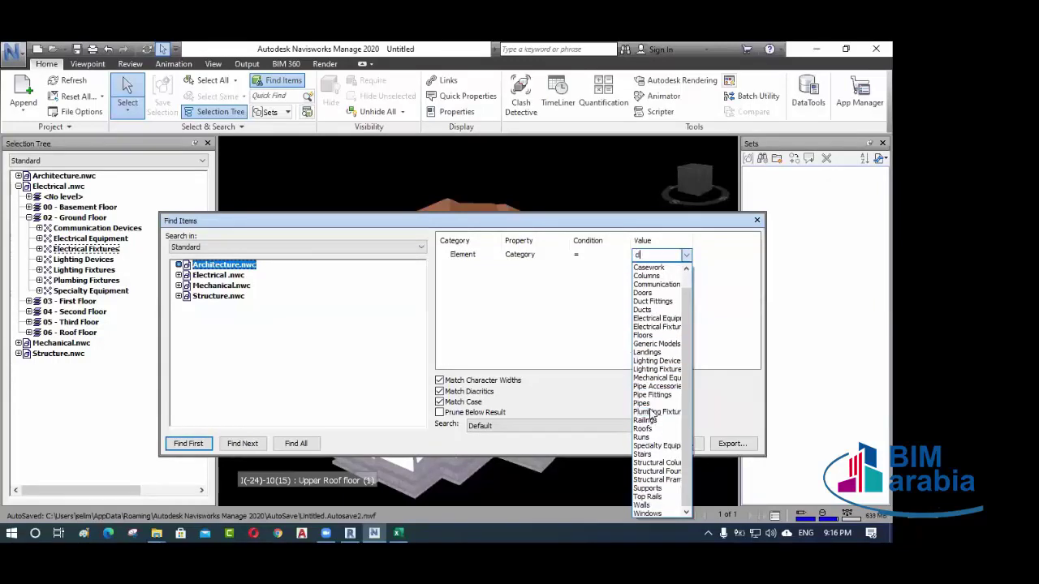
pyautogui.scroll(1, 652, 380)
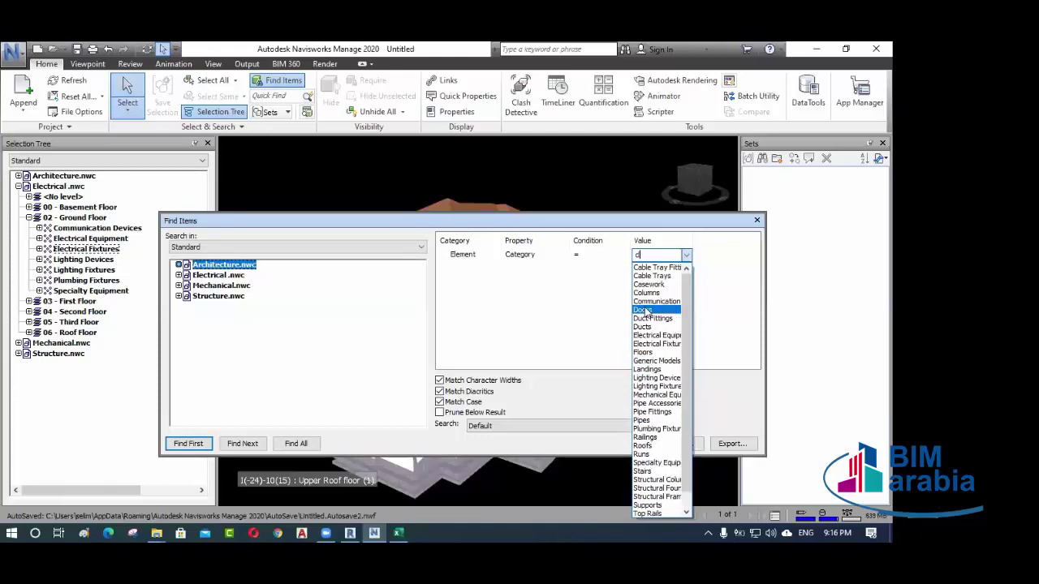
pyautogui.click(652, 310)
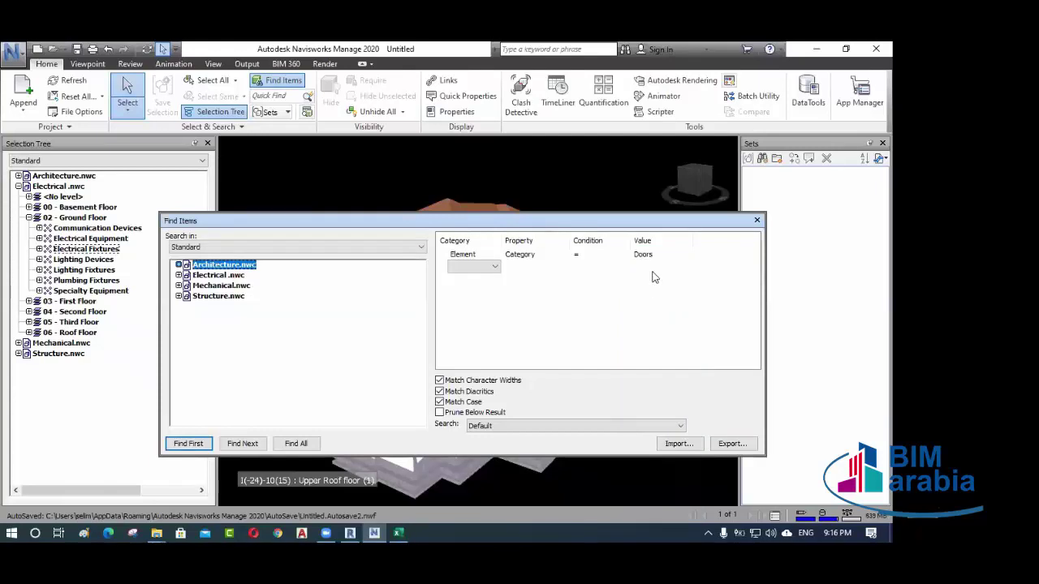
pyautogui.moveTo(573, 216); pyautogui.dragTo(584, 194)
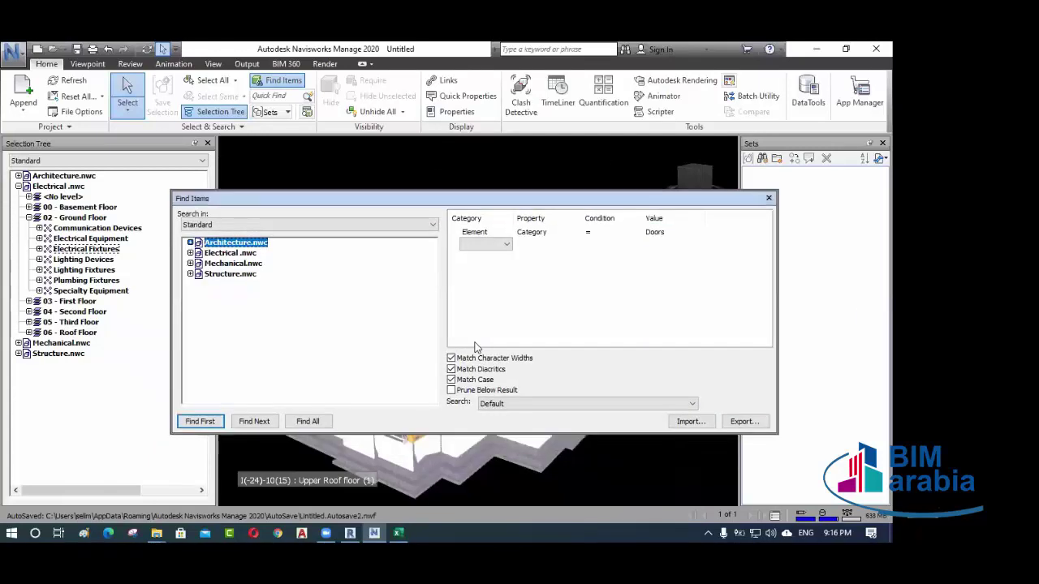
# - Find all doors, hide everything unselected, and orbit around the isolated doors
pyautogui.click(307, 421)
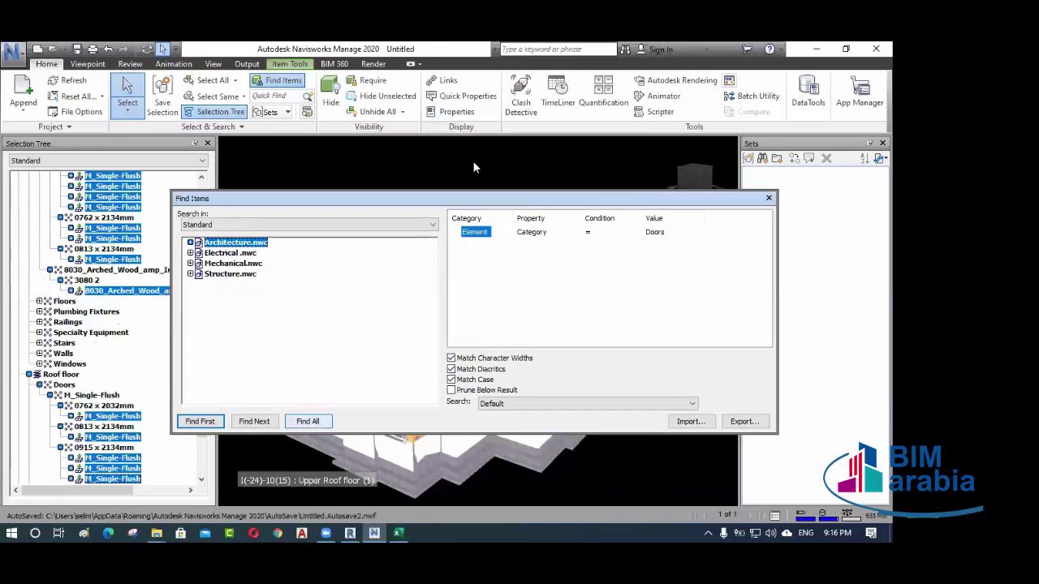
pyautogui.moveTo(408, 204); pyautogui.dragTo(380, 383)
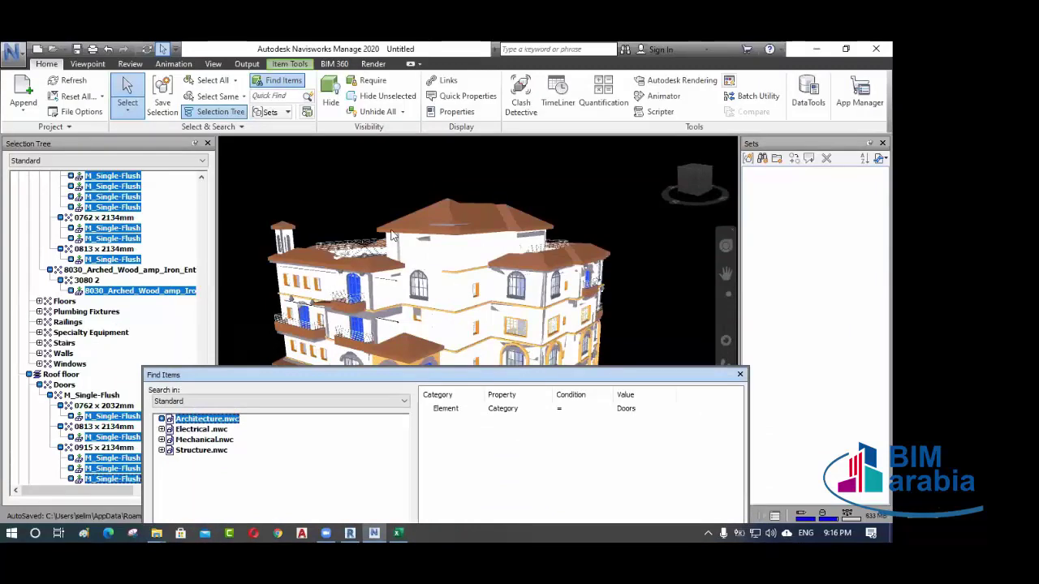
pyautogui.scroll(-2, 385, 188)
pyautogui.moveTo(384, 188)
pyautogui.keyDown('shift'); pyautogui.mouseDown(button='middle')
pyautogui.moveTo(422, 212)
pyautogui.moveTo(442, 211)
pyautogui.moveTo(403, 242)
pyautogui.moveTo(471, 190)
pyautogui.mouseUp(button='middle'); pyautogui.keyUp('shift')
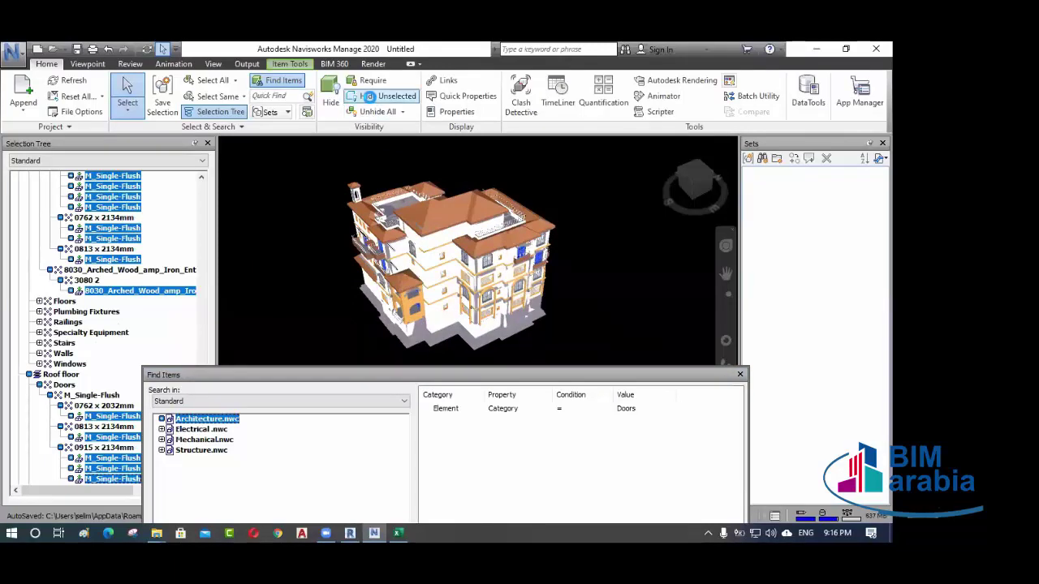
pyautogui.click(369, 96)
pyautogui.scroll(5, 490, 286)
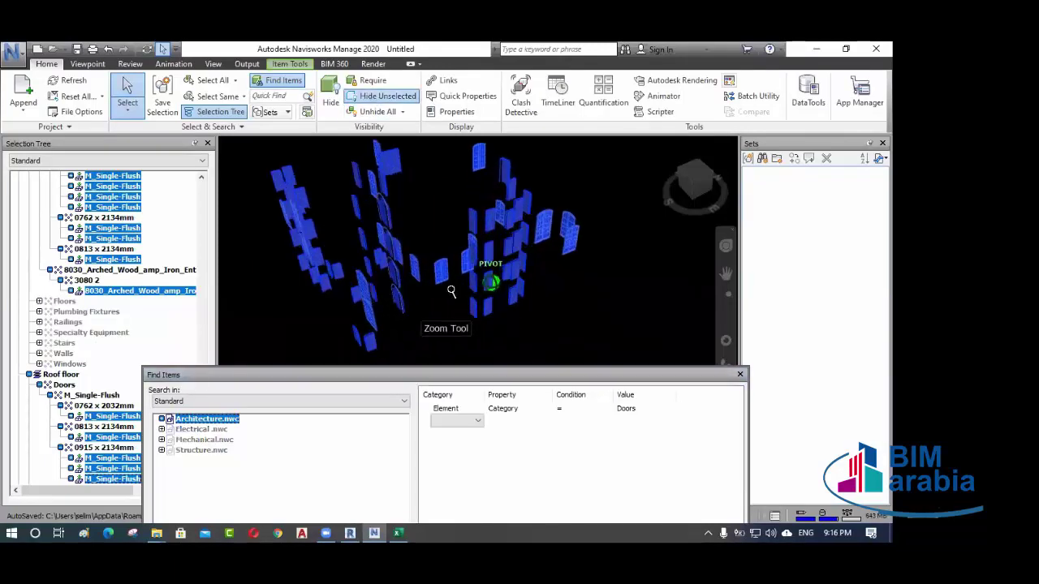
pyautogui.moveTo(452, 291)
pyautogui.keyDown('shift'); pyautogui.mouseDown(button='middle')
pyautogui.moveTo(486, 262)
pyautogui.moveTo(456, 283)
pyautogui.moveTo(471, 289)
pyautogui.mouseUp(button='middle'); pyautogui.keyUp('shift')
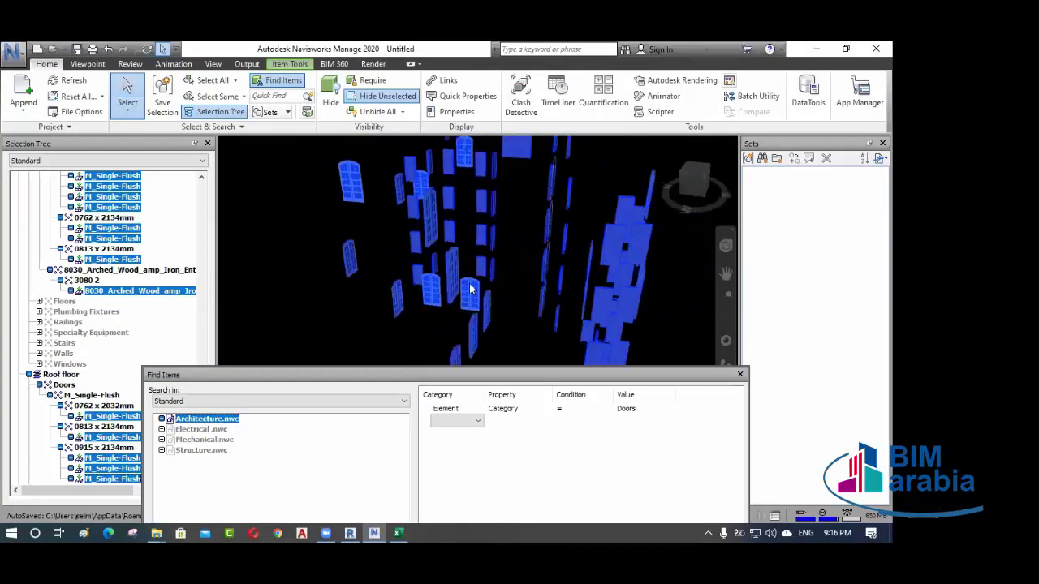
pyautogui.scroll(-5, 471, 288)
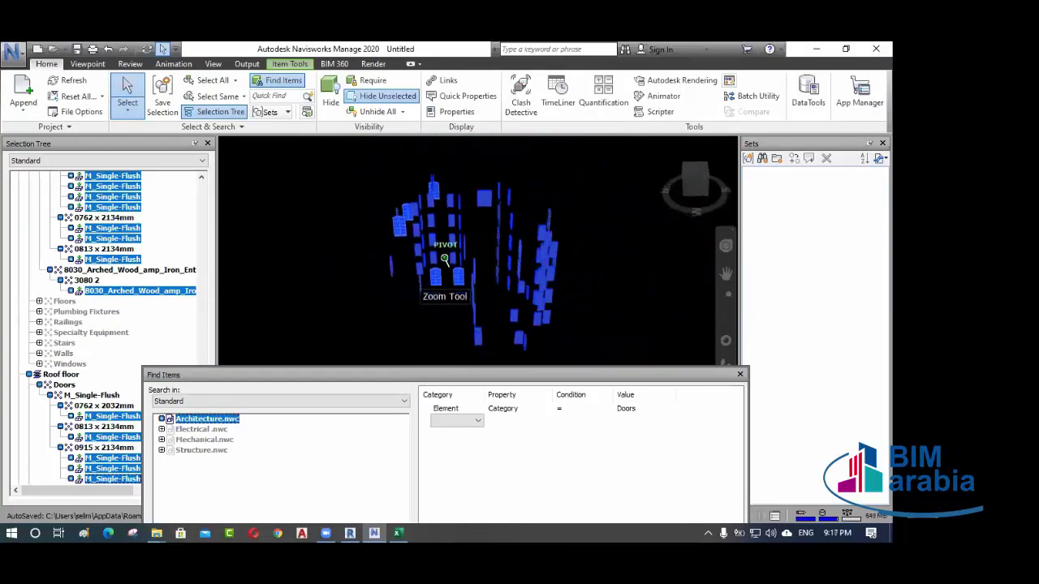
pyautogui.moveTo(454, 379); pyautogui.dragTo(424, 309)
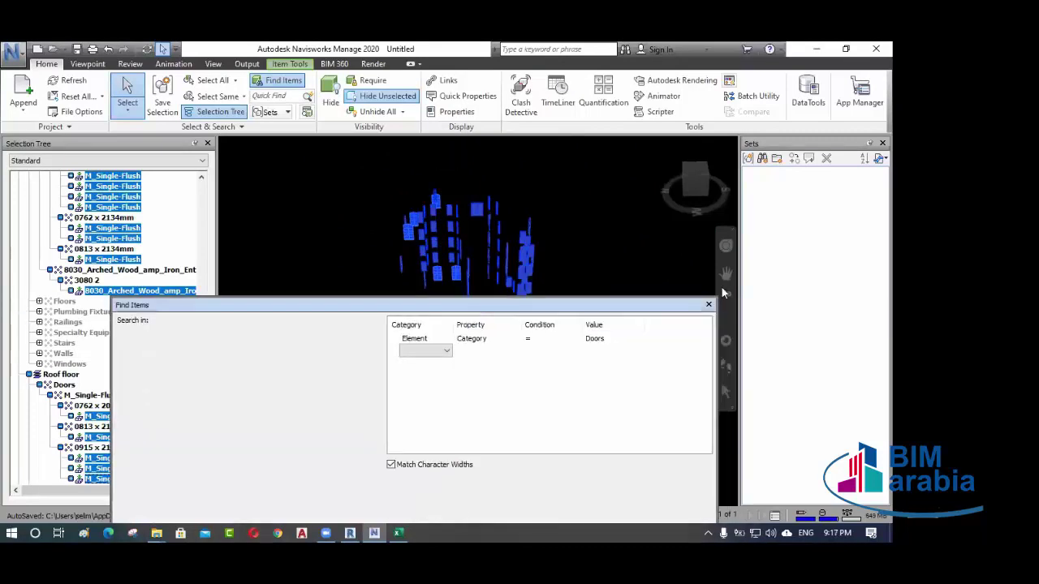
# - Save the door search as a set named Doors
pyautogui.click(764, 159)
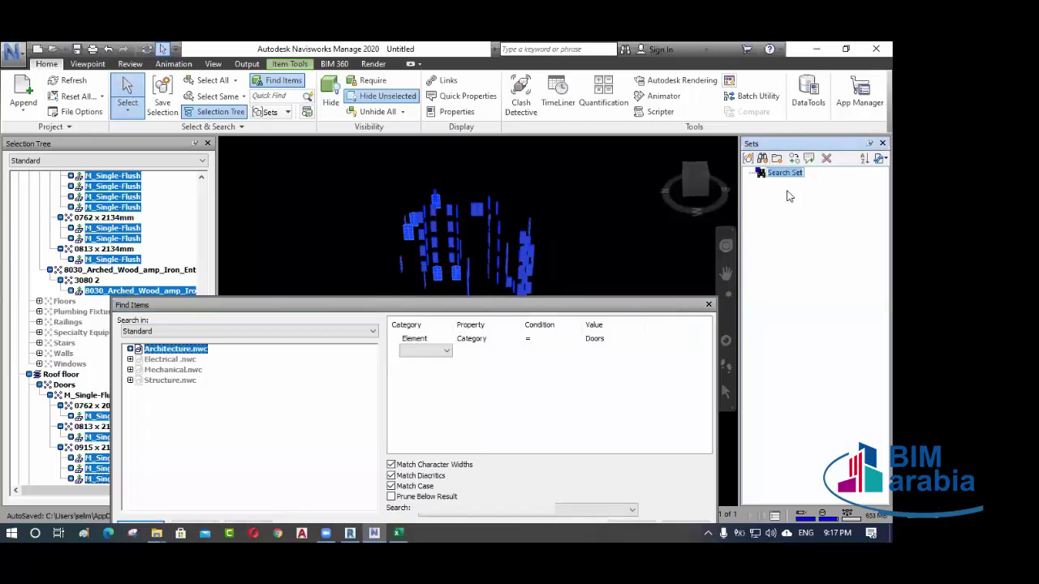
pyautogui.write('Doors')
pyautogui.press('Return')
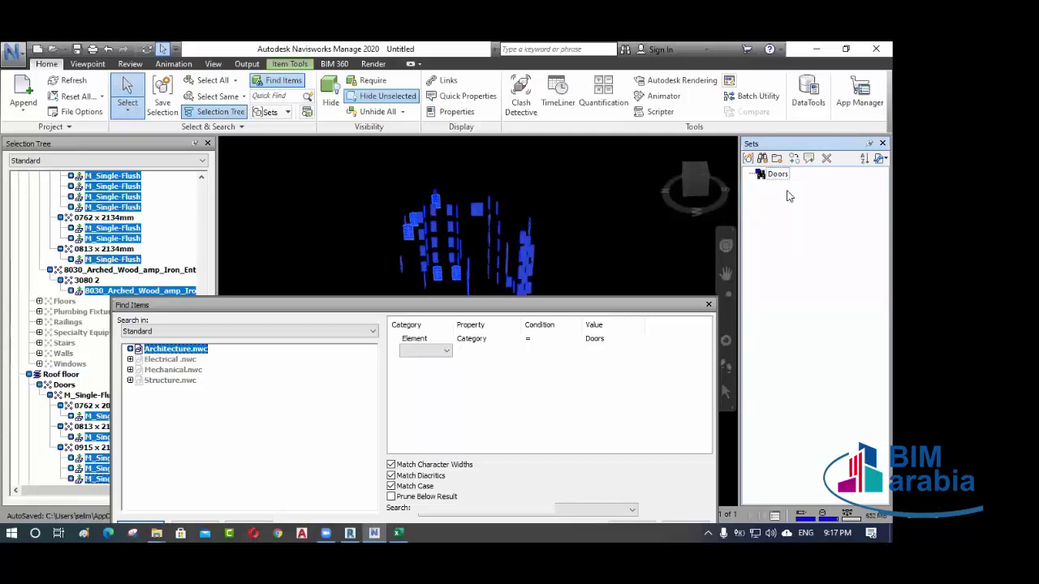
pyautogui.moveTo(590, 306); pyautogui.dragTo(592, 282)
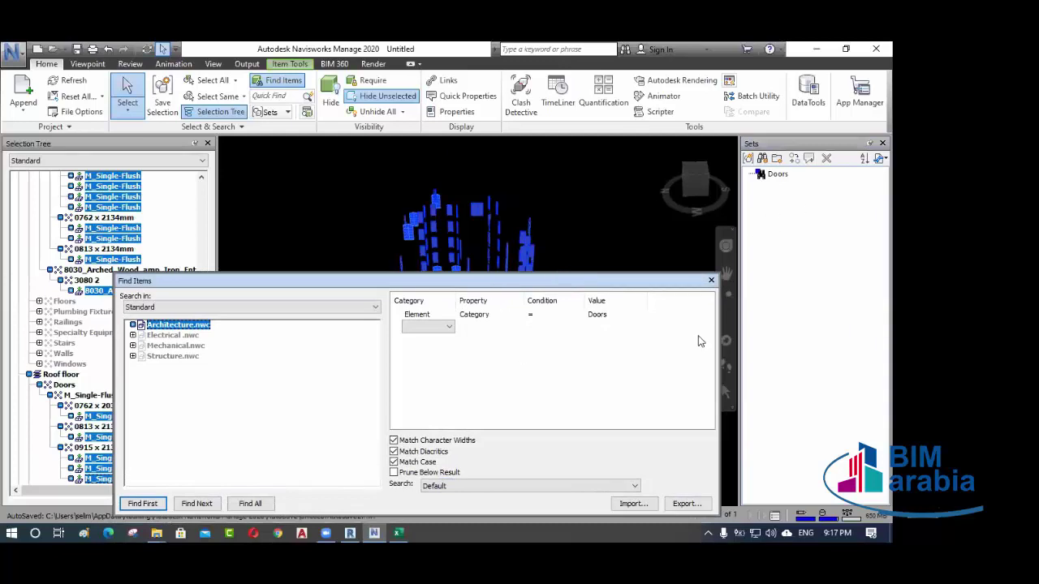
# - Check the Architecture group in the clash matrix spreadsheet, then return to Navisworks
pyautogui.click(398, 533)
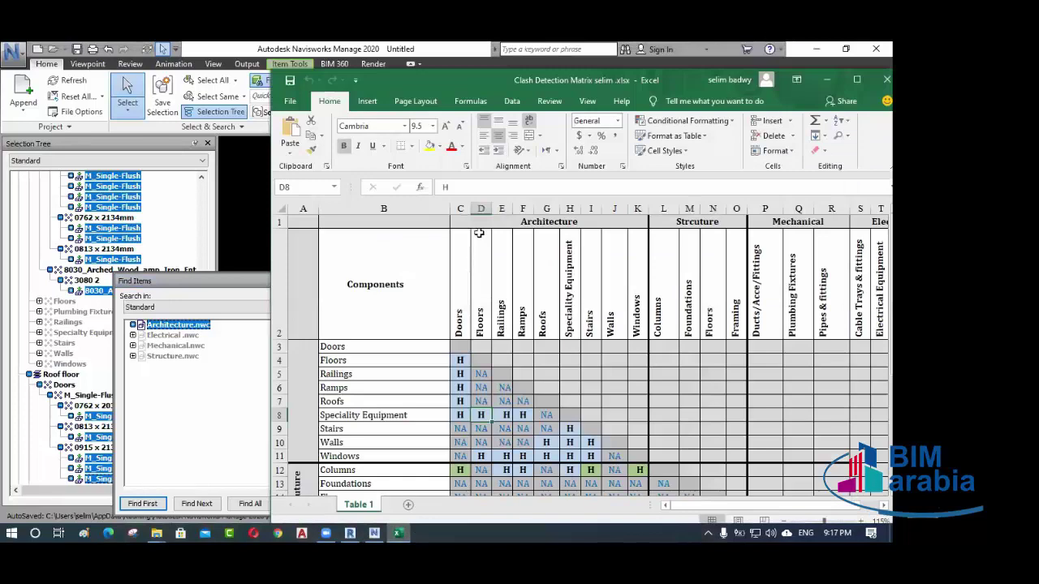
pyautogui.click(541, 221)
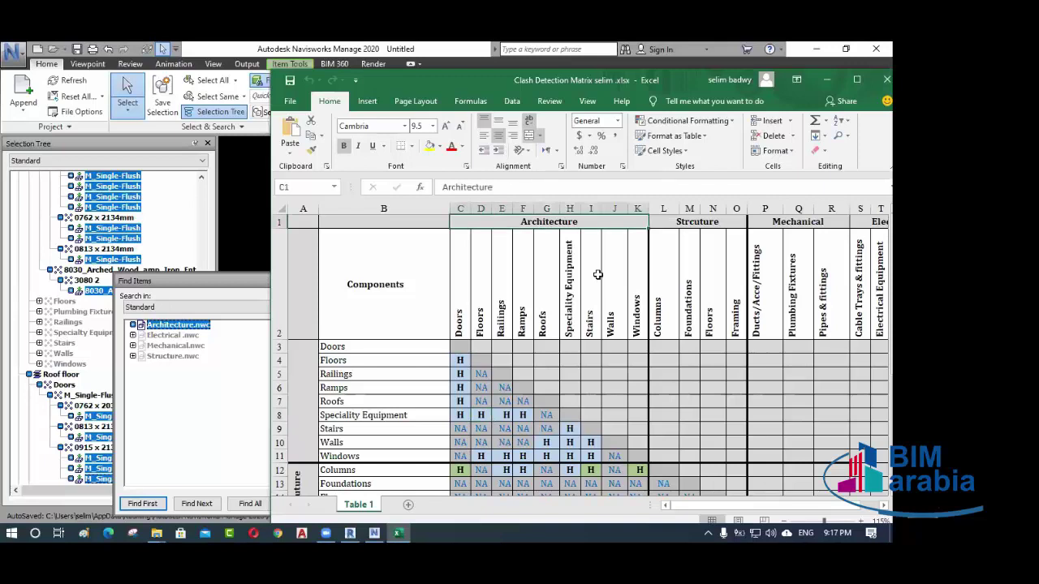
pyautogui.click(824, 79)
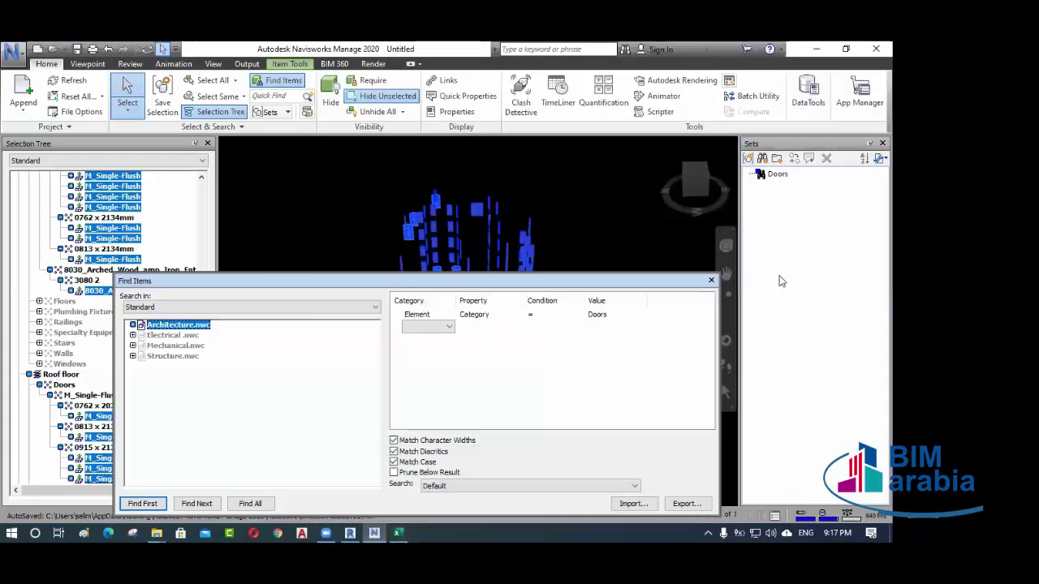
# - Create a folder named Arch and move the Doors set into it
pyautogui.click(777, 160)
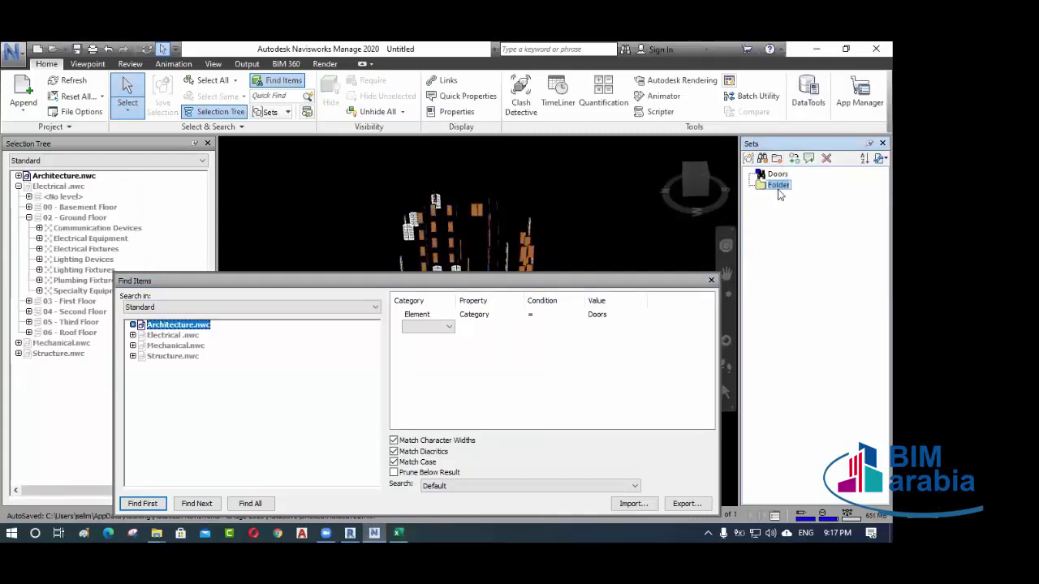
pyautogui.write('Arch')
pyautogui.press('Return')
pyautogui.click(776, 174)
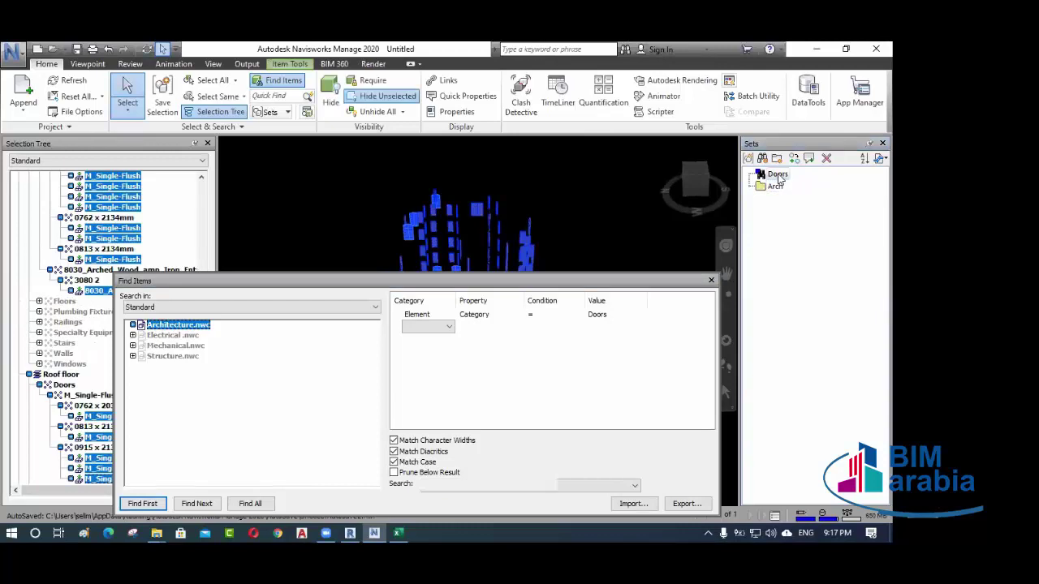
pyautogui.moveTo(776, 175); pyautogui.dragTo(775, 187)
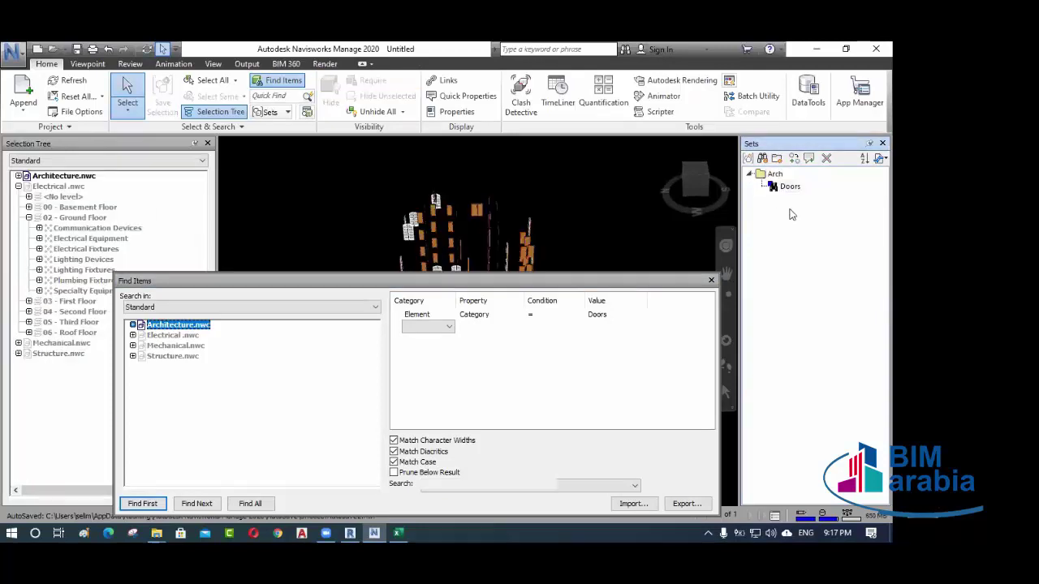
pyautogui.click(753, 174)
# - Reposition the search dialog and briefly check the clash matrix spreadsheet
pyautogui.moveTo(585, 281); pyautogui.dragTo(580, 247)
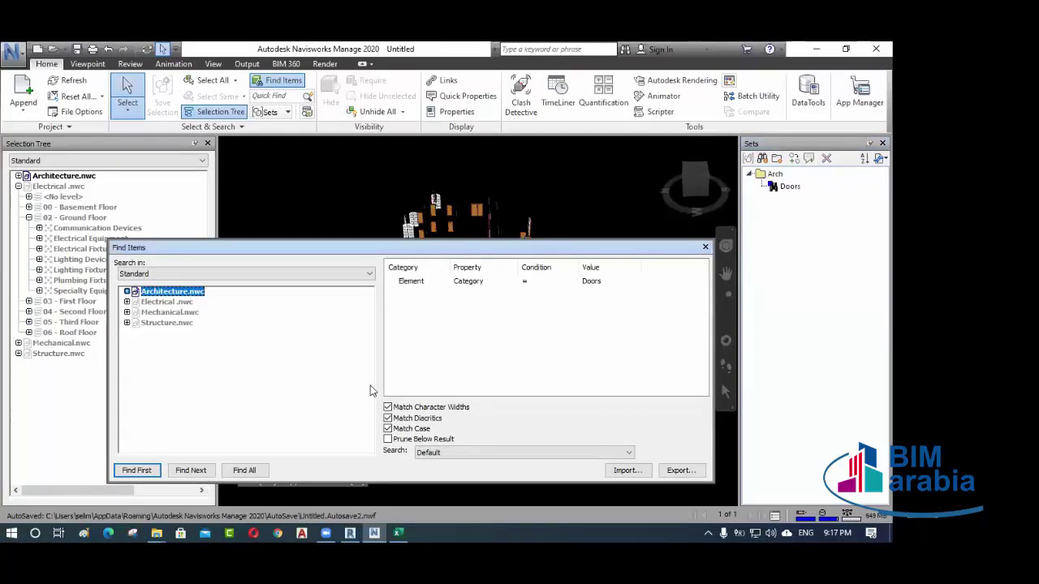
pyautogui.click(399, 531)
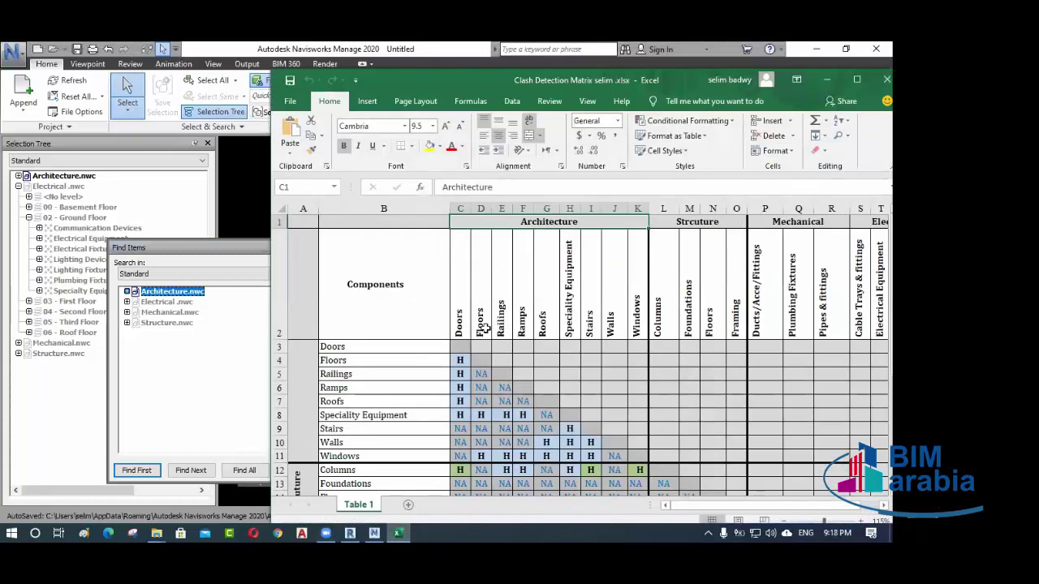
pyautogui.click(828, 78)
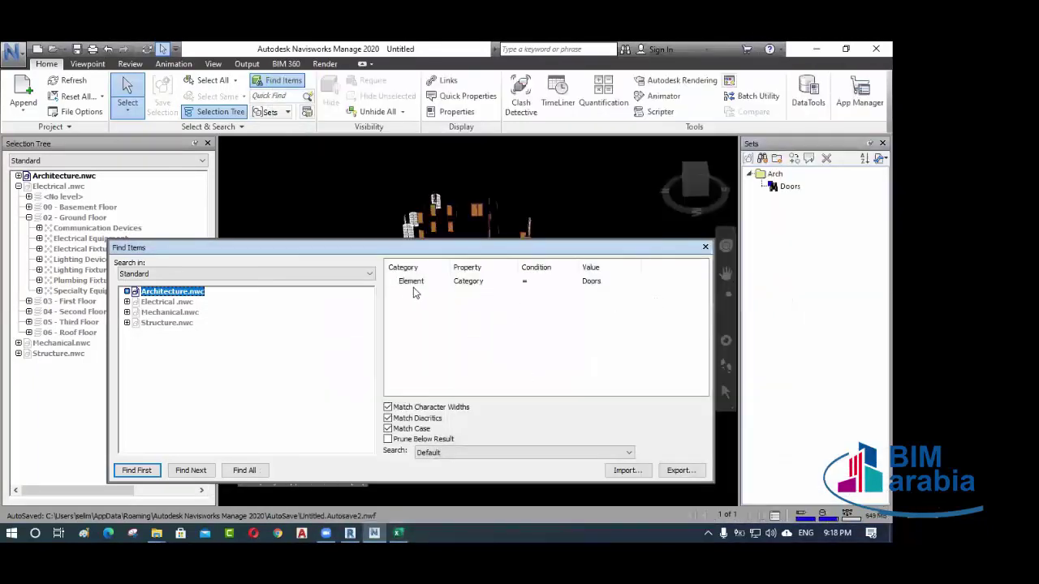
# - Change the search value to Floors and find all floors
pyautogui.click(604, 281)
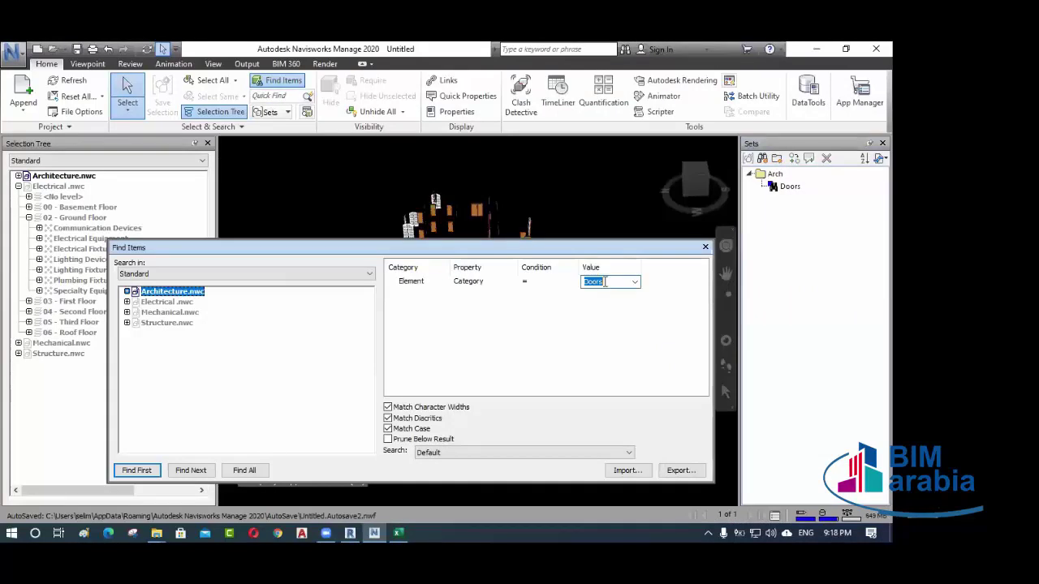
pyautogui.click(634, 282)
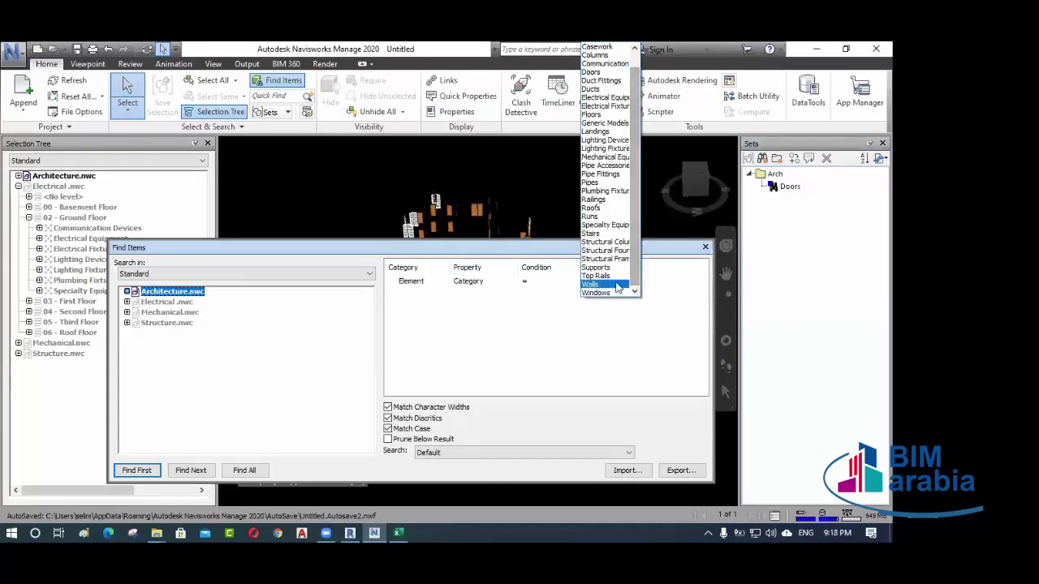
pyautogui.click(614, 118)
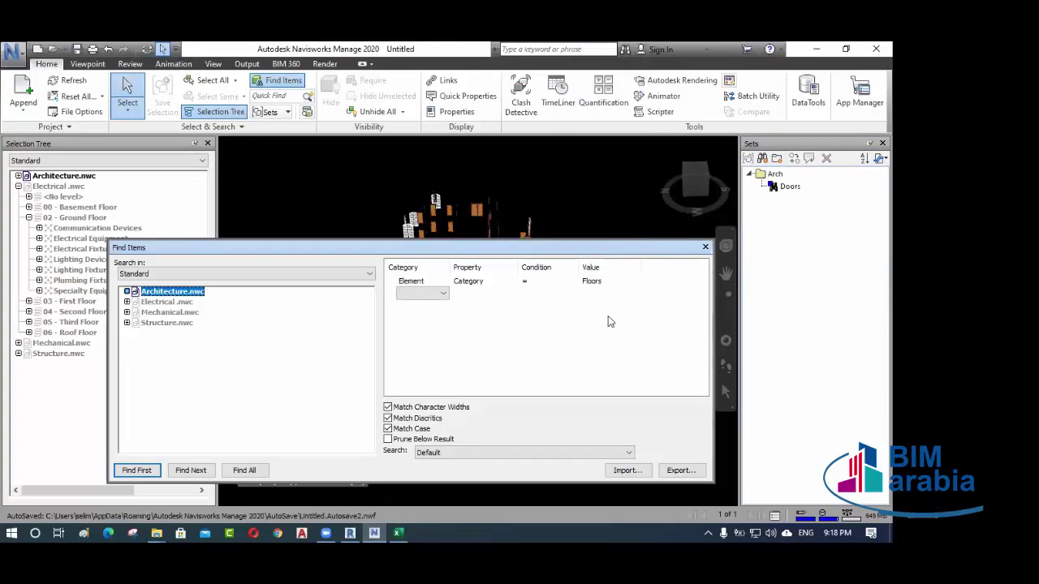
pyautogui.click(244, 471)
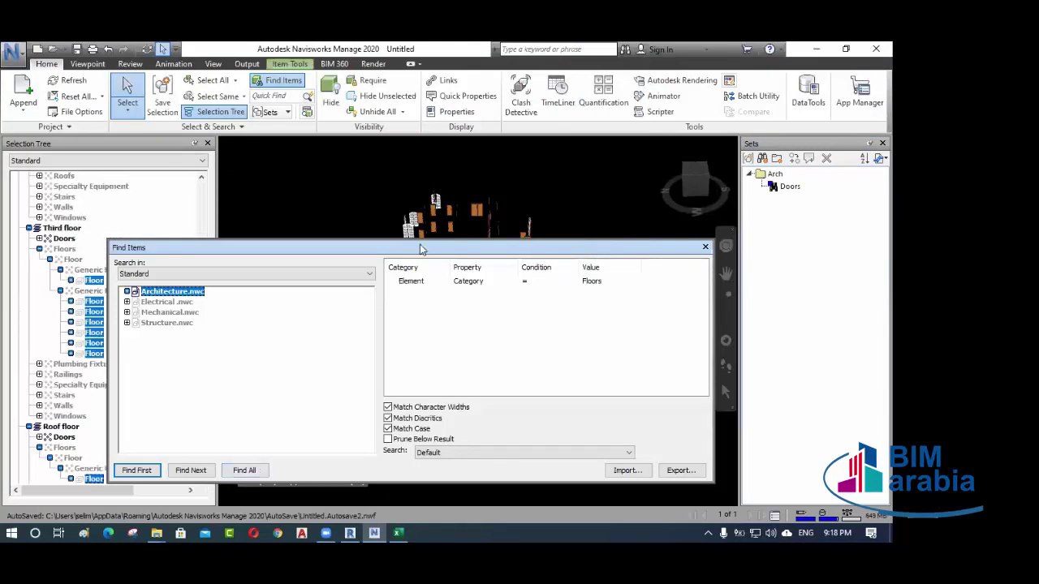
pyautogui.moveTo(421, 249); pyautogui.dragTo(262, 401)
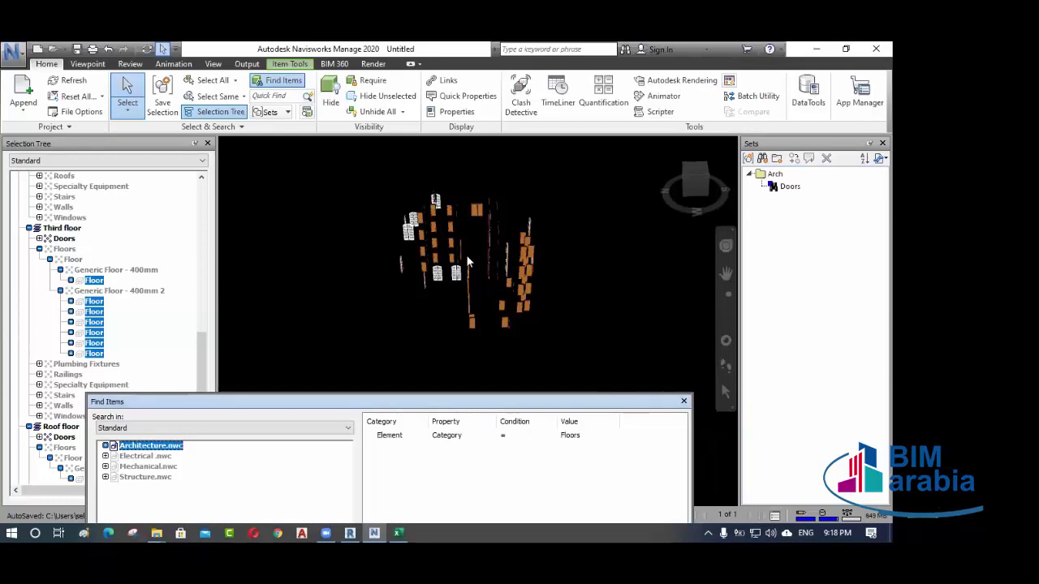
# - Unhide the model, isolate the found floors, and orbit to view the floor plates
pyautogui.click(377, 111)
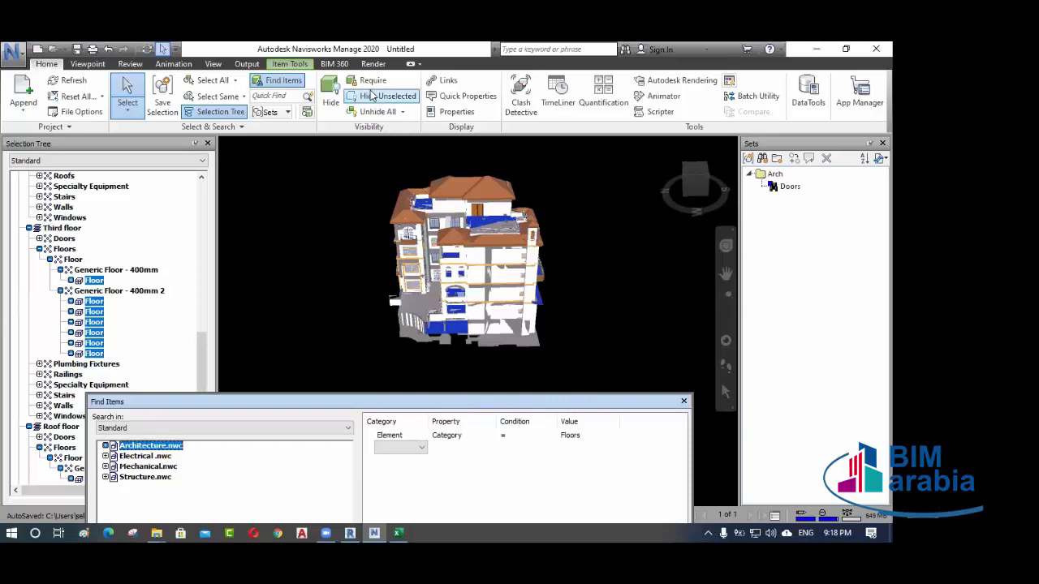
pyautogui.click(375, 100)
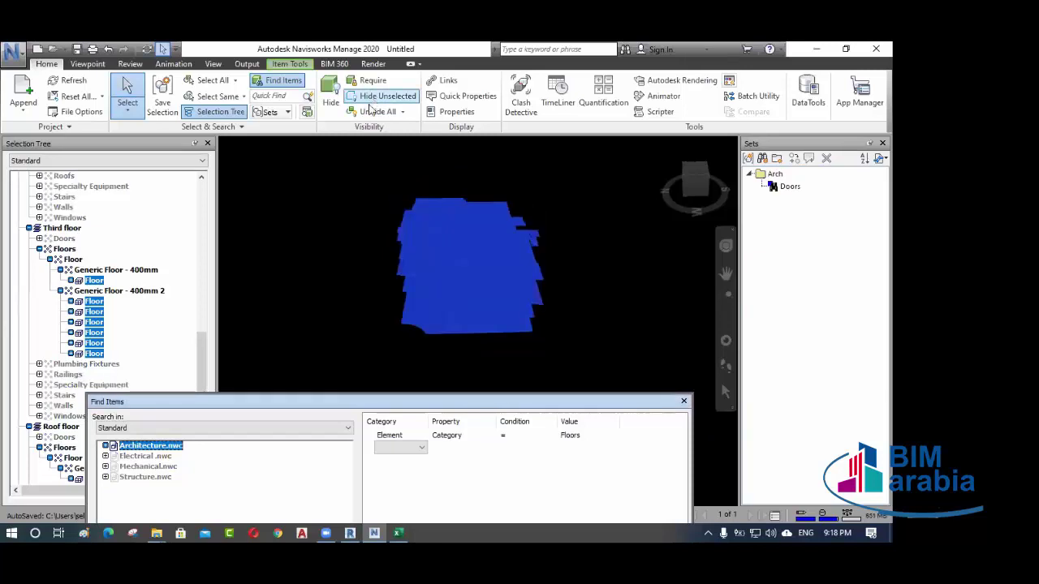
pyautogui.click(556, 262)
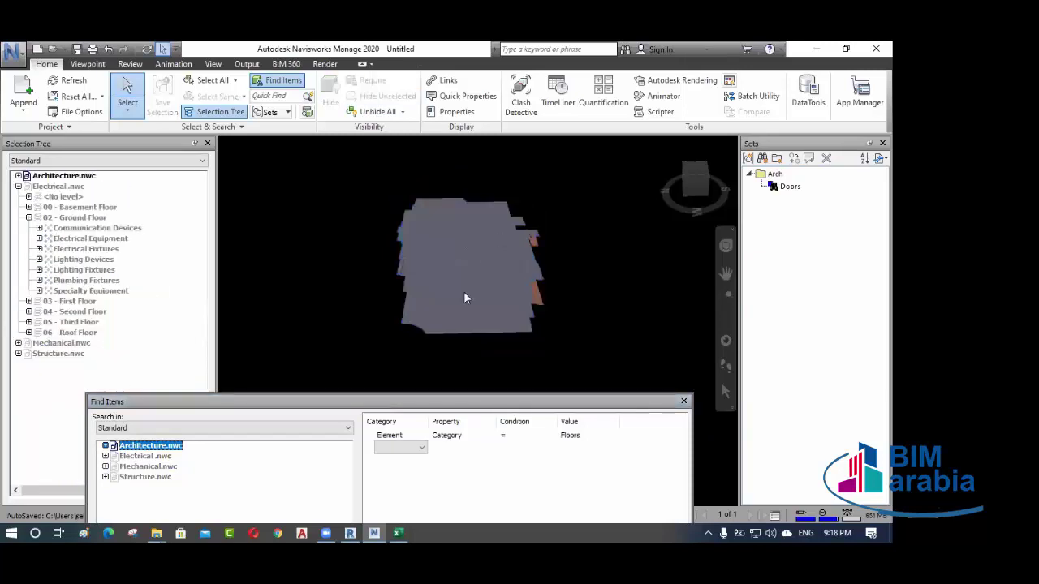
pyautogui.moveTo(460, 258)
pyautogui.keyDown('shift'); pyautogui.mouseDown(button='middle')
pyautogui.moveTo(511, 223)
pyautogui.moveTo(504, 265)
pyautogui.moveTo(392, 274)
pyautogui.moveTo(456, 254)
pyautogui.moveTo(536, 248)
pyautogui.mouseUp(button='middle'); pyautogui.keyUp('shift')
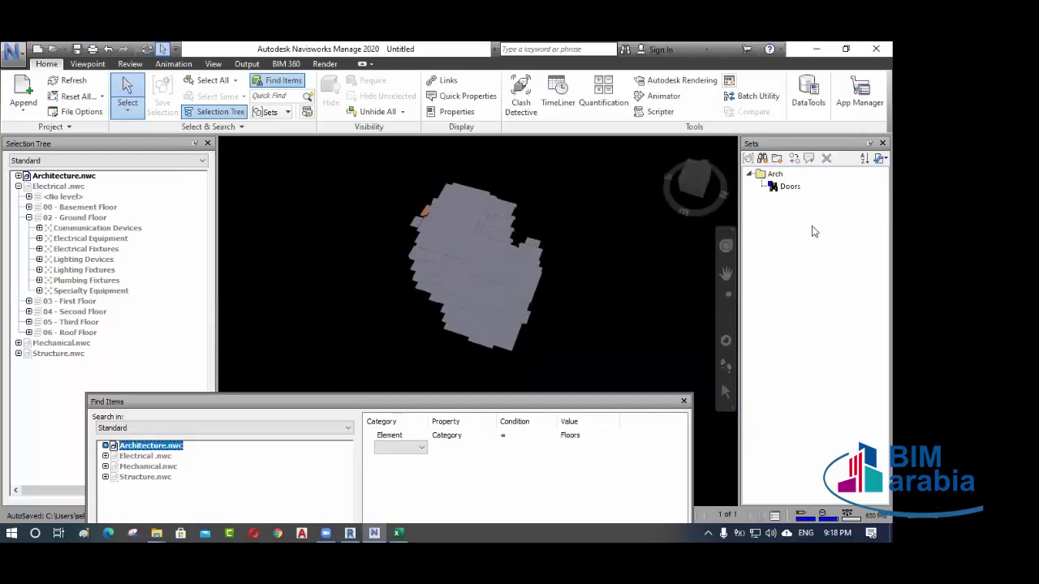
# - Save the floors search as a Floors set inside the Arch folder
pyautogui.click(762, 159)
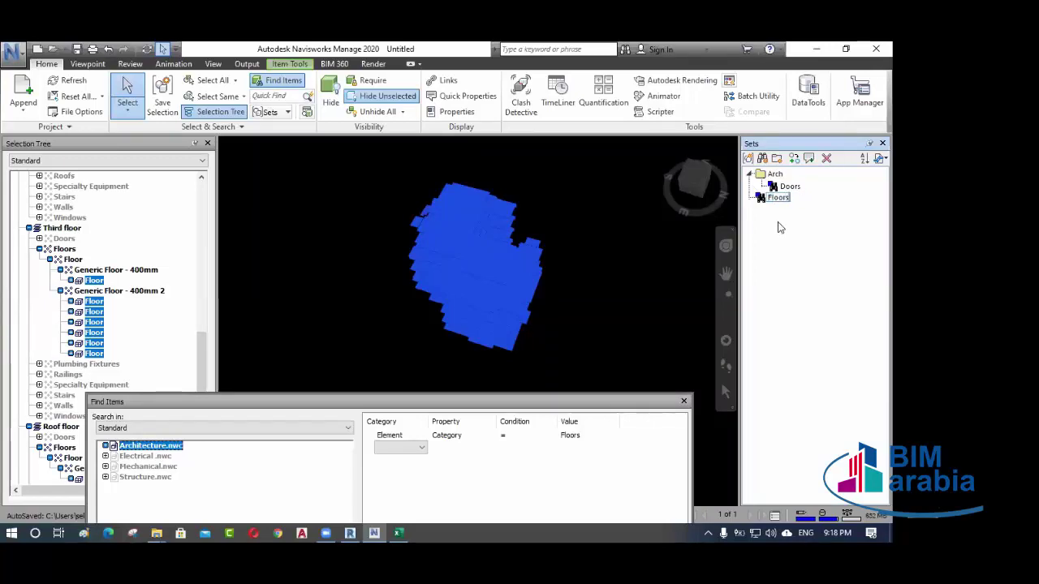
pyautogui.press('Return')
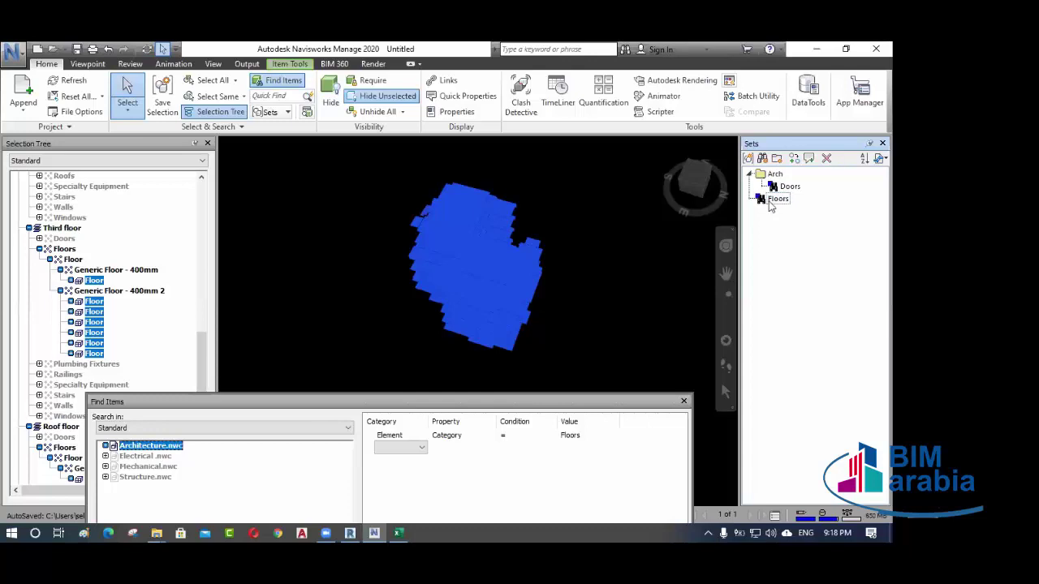
pyautogui.click(764, 202)
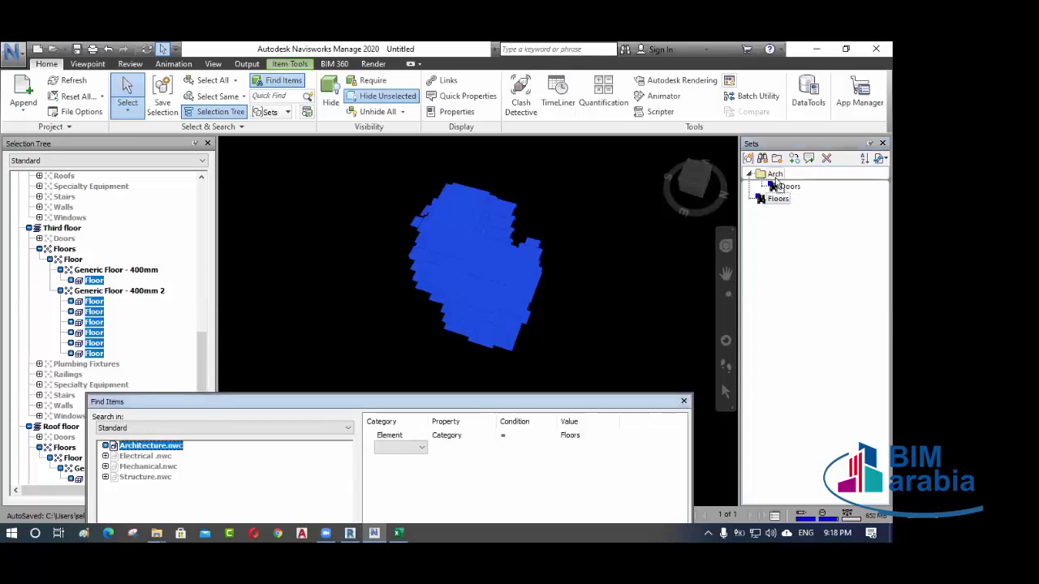
pyautogui.moveTo(775, 182); pyautogui.dragTo(777, 185)
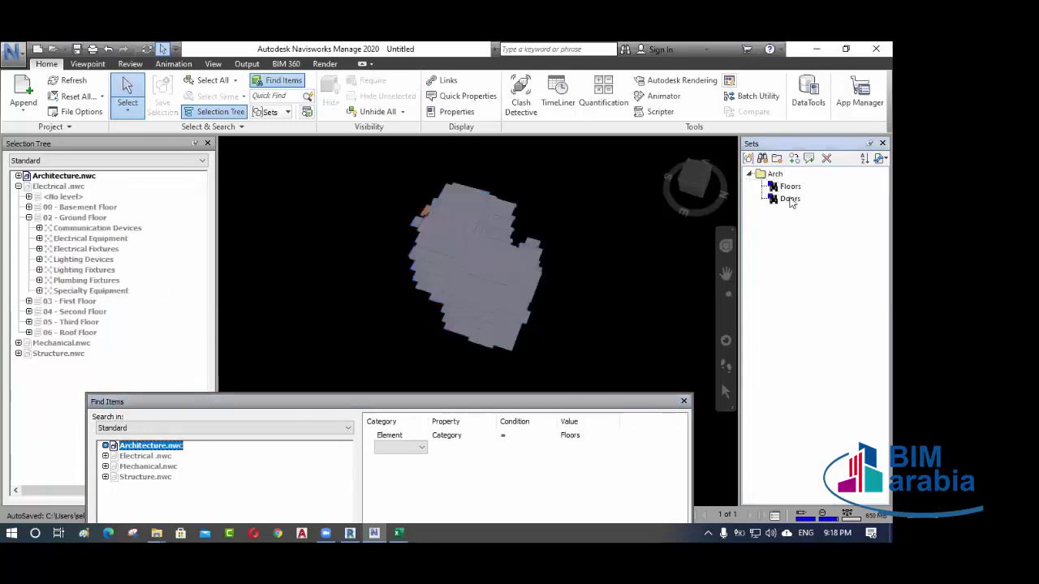
pyautogui.moveTo(487, 398); pyautogui.dragTo(501, 459)
pyautogui.hotkey('alt', 'Tab')
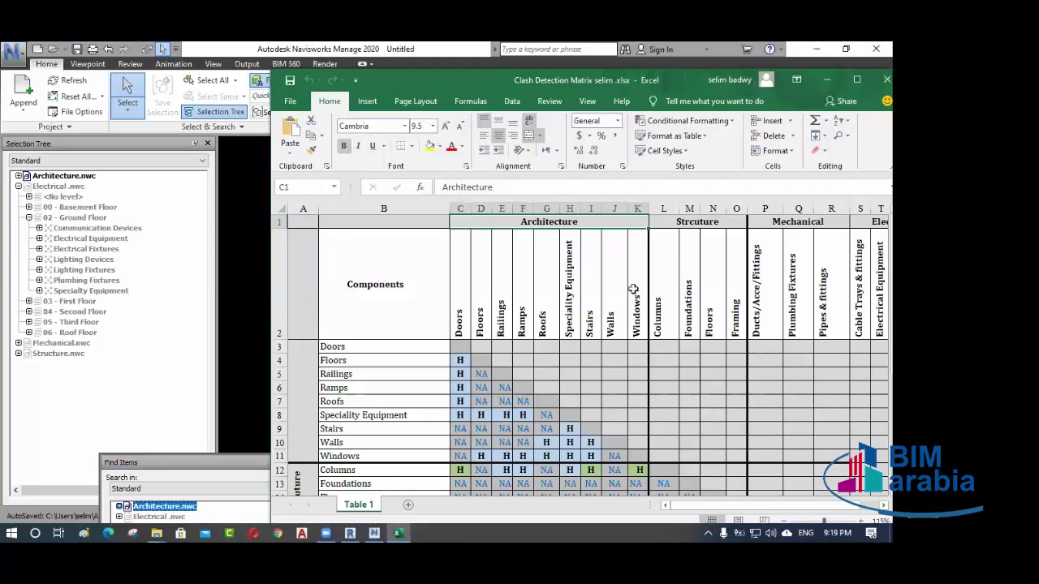
# - Select the Strcuture group header and its Floors column in the clash matrix
pyautogui.click(698, 223)
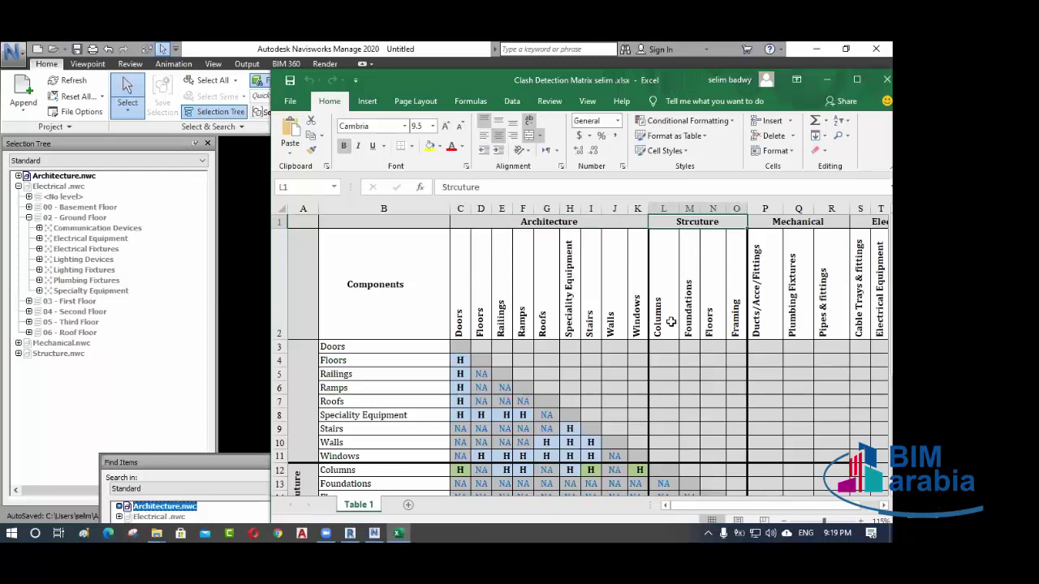
pyautogui.click(713, 323)
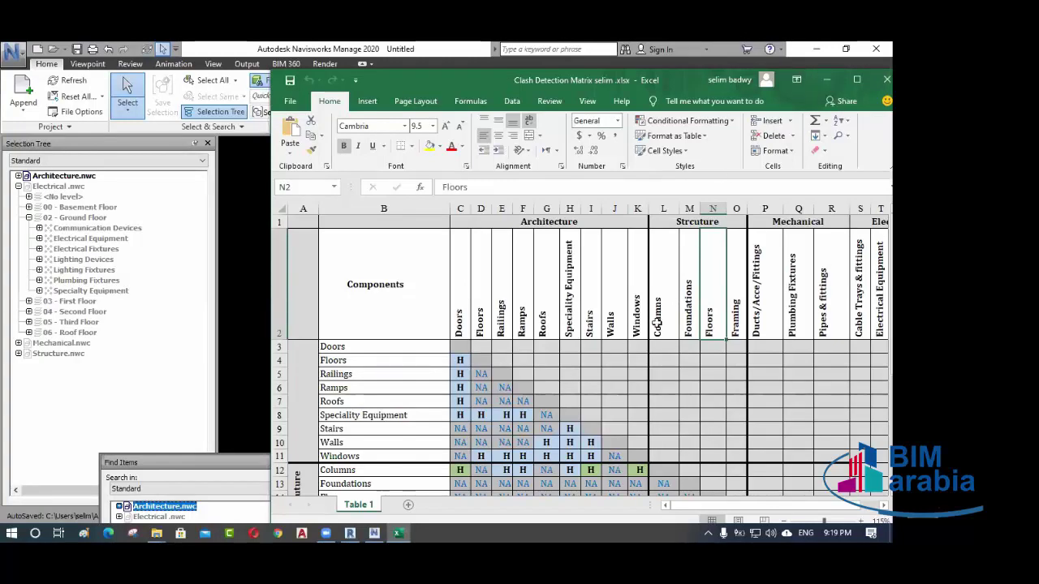
# - Back in Navisworks, unhide all objects and cancel the empty condition row
pyautogui.click(827, 79)
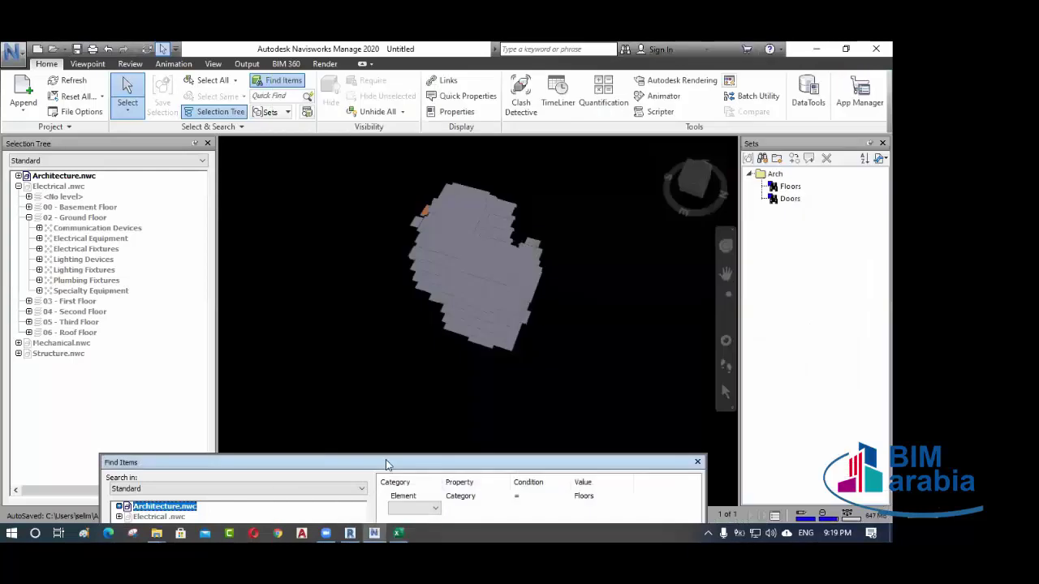
pyautogui.moveTo(386, 460); pyautogui.dragTo(436, 225)
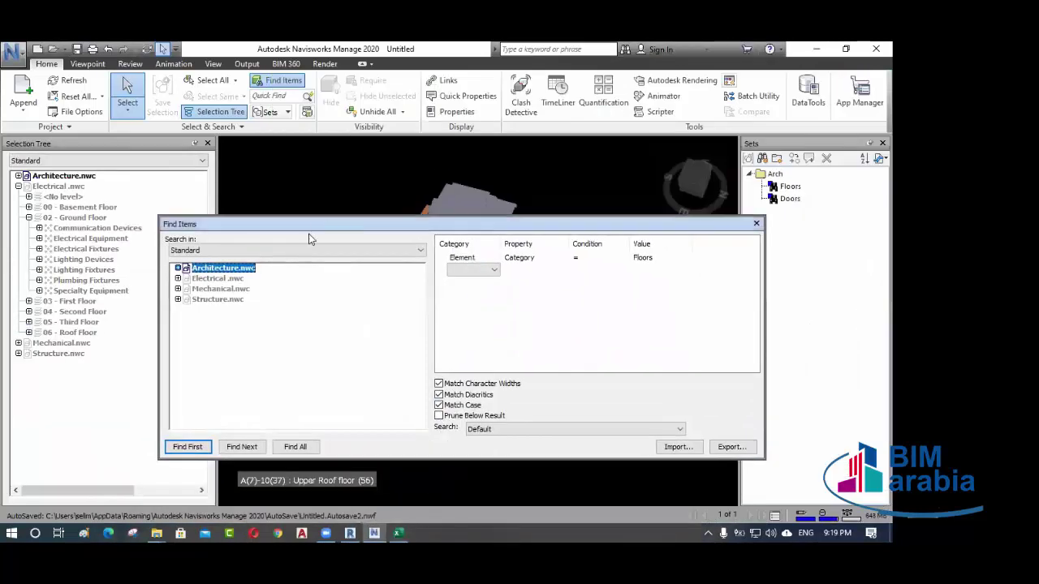
pyautogui.click(388, 111)
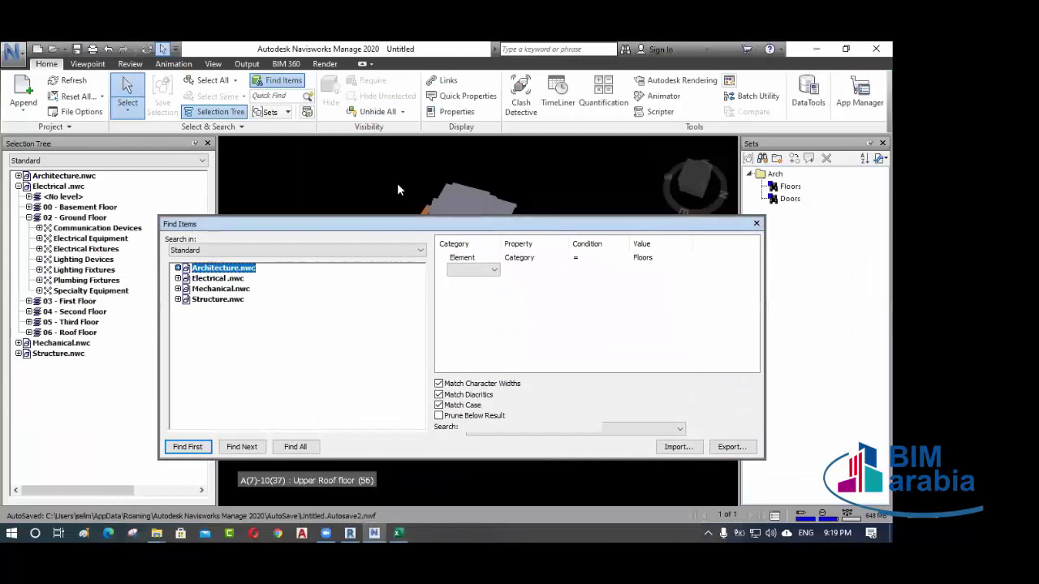
pyautogui.moveTo(407, 226); pyautogui.dragTo(382, 293)
pyautogui.click(487, 361)
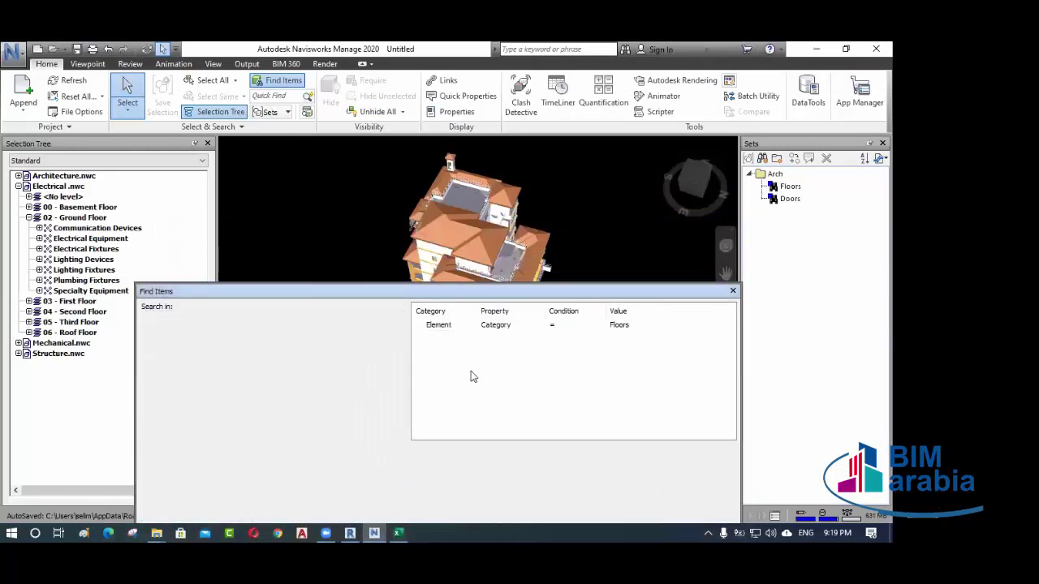
# - Search Structure.nwc for Element Category = Columns; no objects are found
pyautogui.click(185, 367)
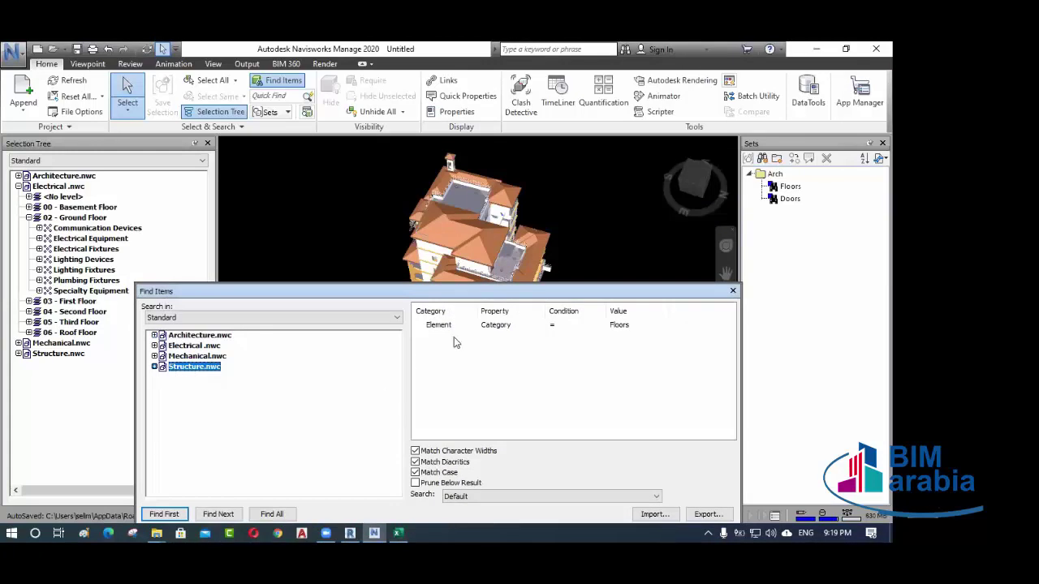
pyautogui.click(650, 326)
pyautogui.click(662, 325)
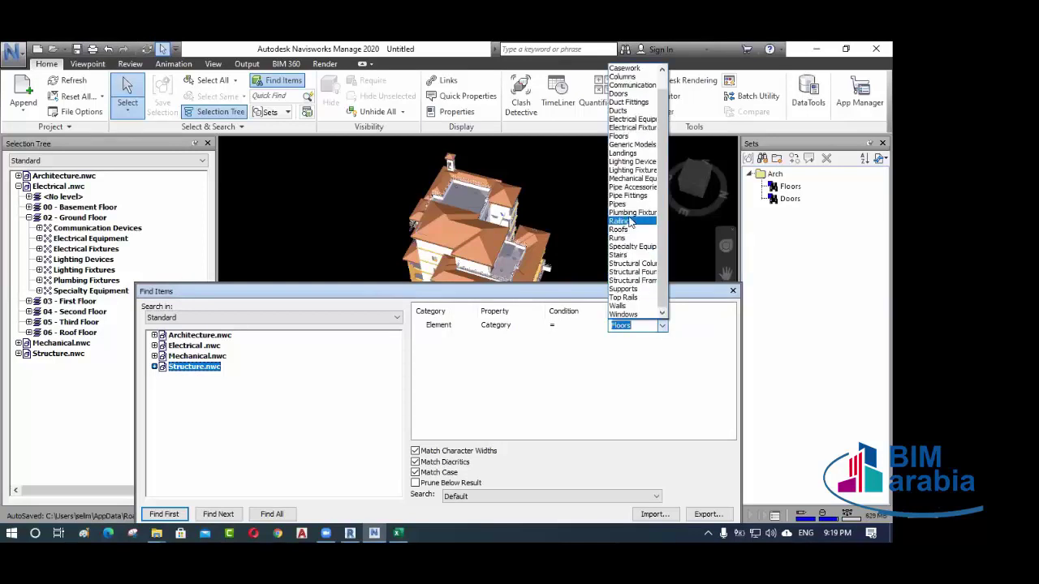
pyautogui.click(623, 77)
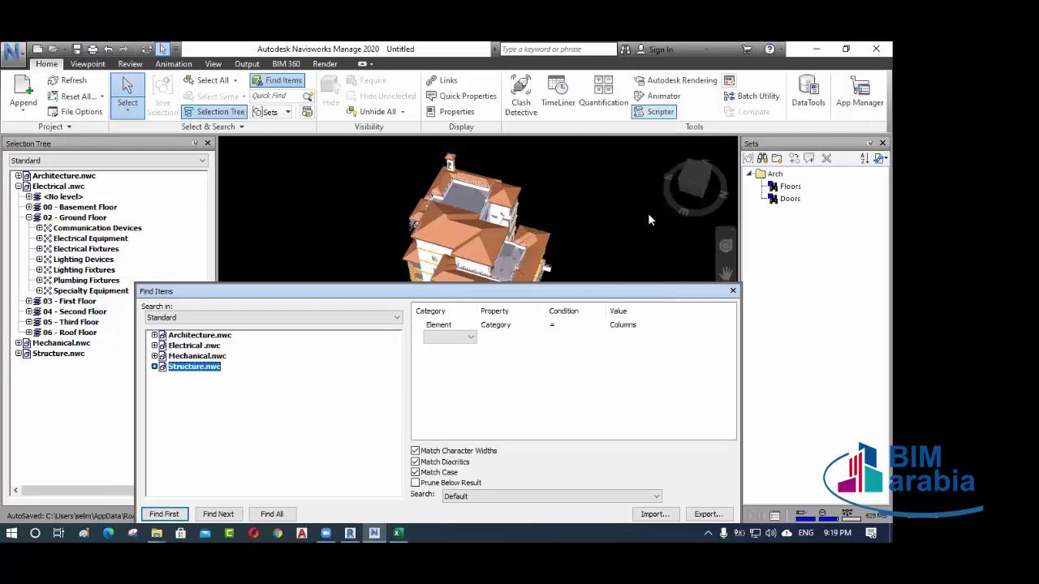
pyautogui.moveTo(602, 290); pyautogui.dragTo(553, 225)
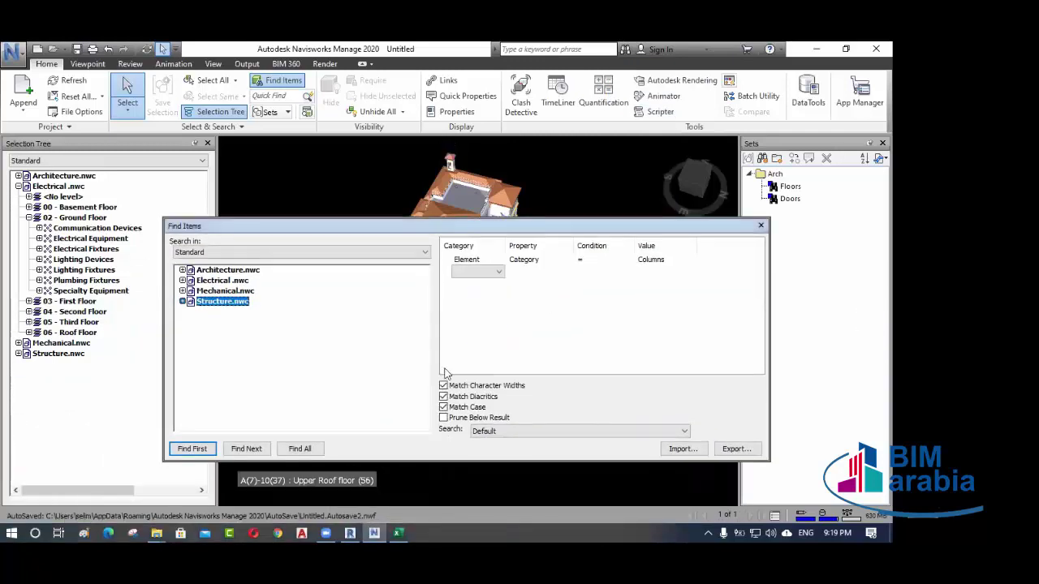
pyautogui.click(302, 449)
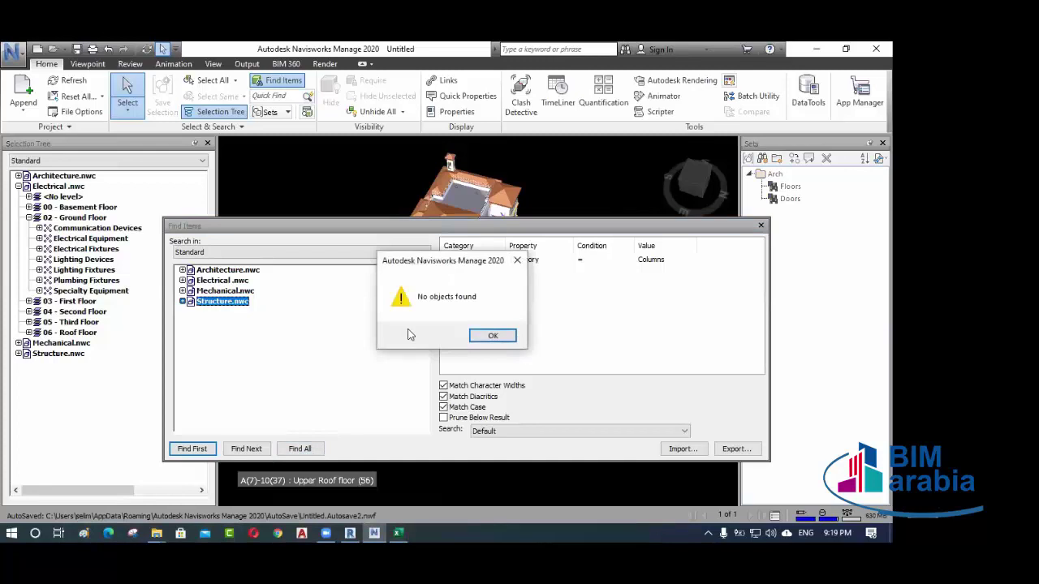
pyautogui.click(493, 336)
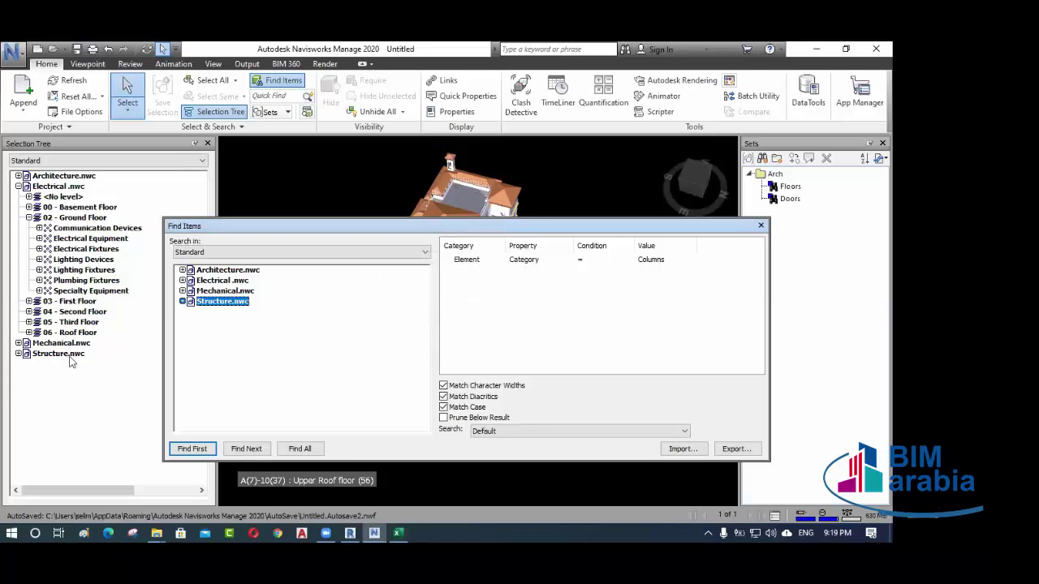
# - Expand Structure.nwc > 06-2ND FLOOR to confirm the category is named Structural Columns
pyautogui.click(18, 354)
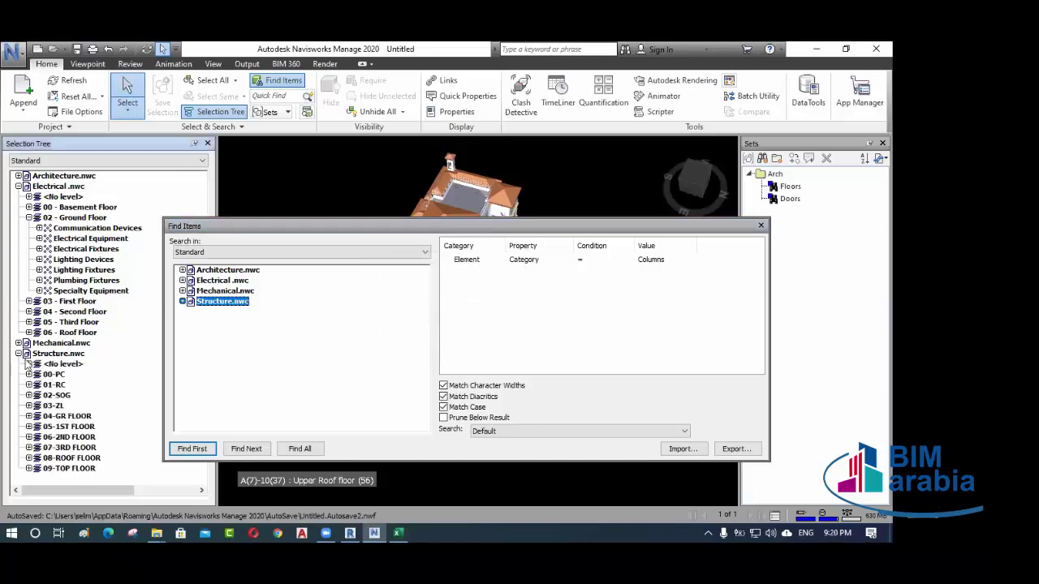
pyautogui.click(63, 437)
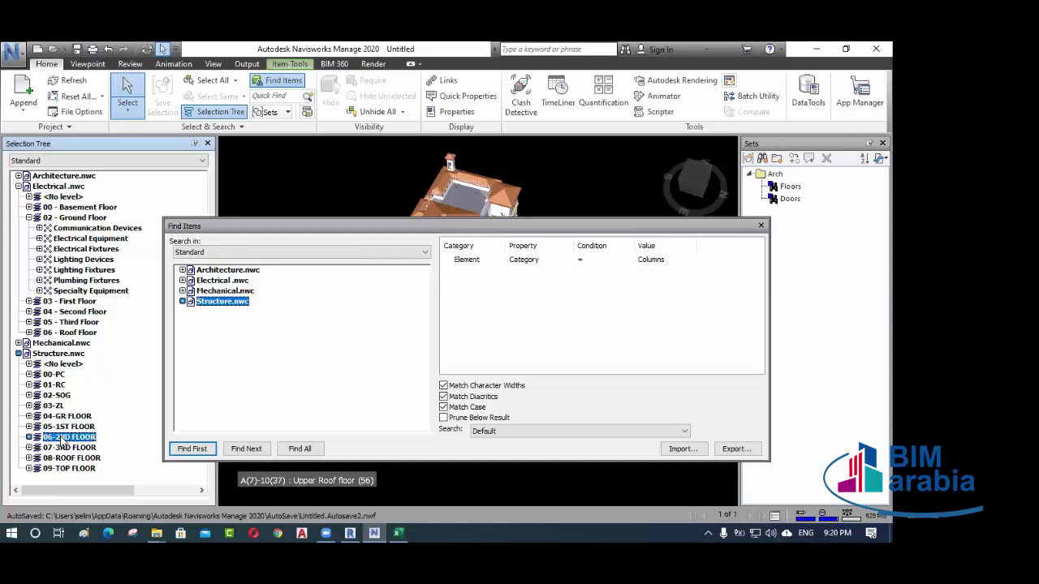
pyautogui.click(28, 436)
pyautogui.scroll(-1, 73, 438)
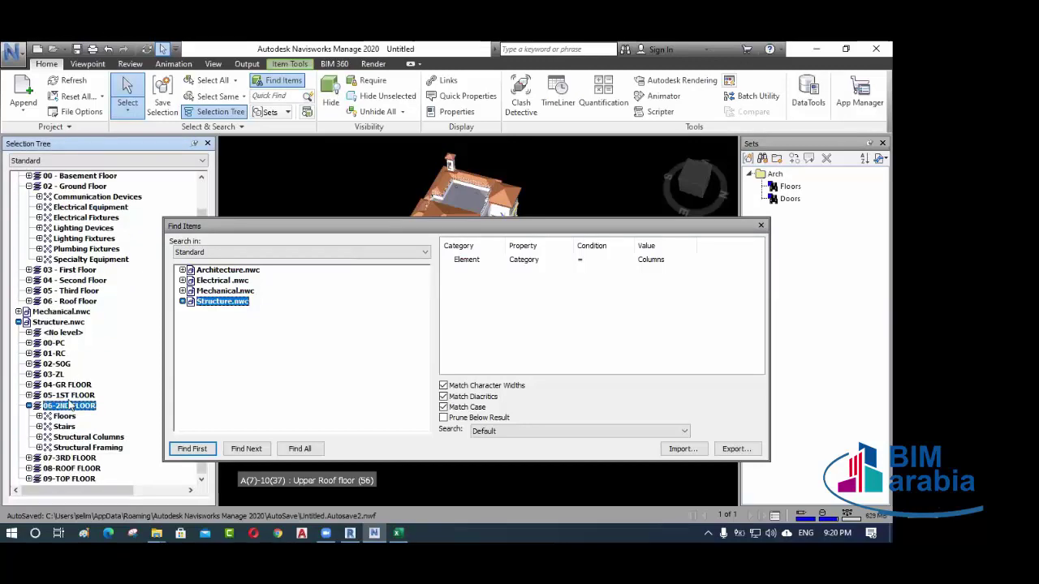
pyautogui.click(89, 437)
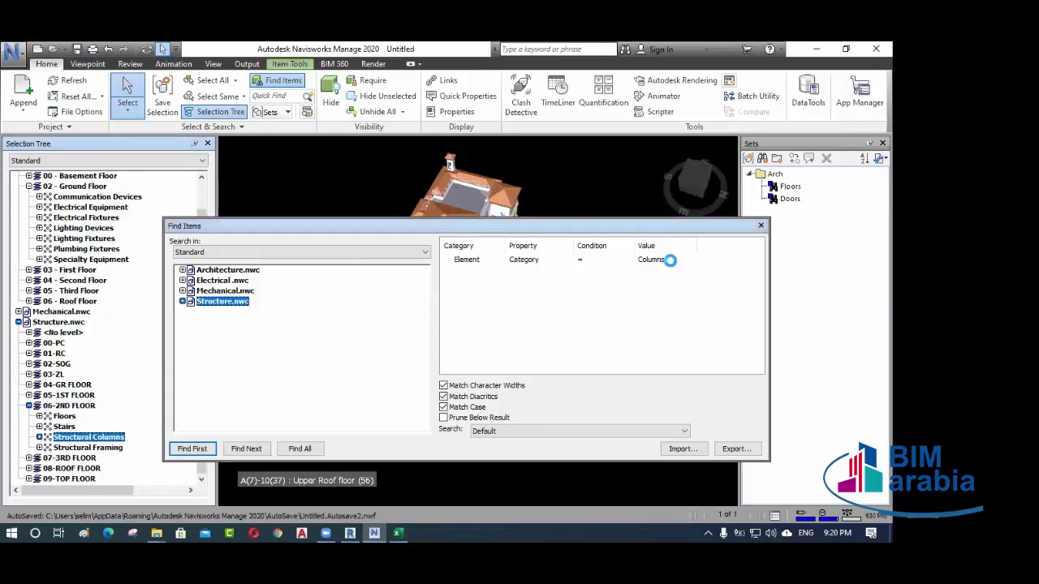
# - Change the Find Items search value from Columns to Structural Columns
pyautogui.click(668, 261)
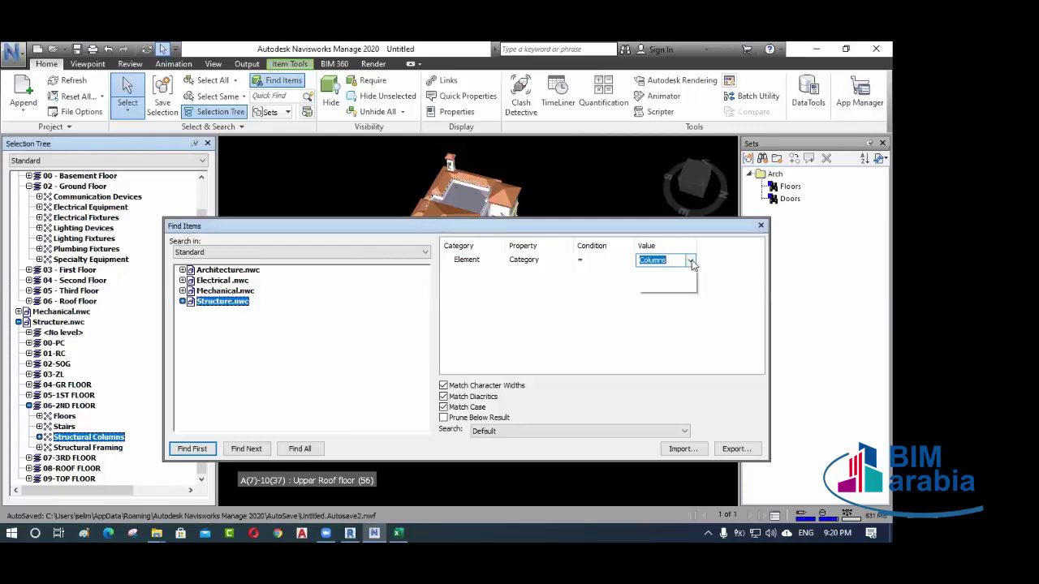
pyautogui.click(690, 261)
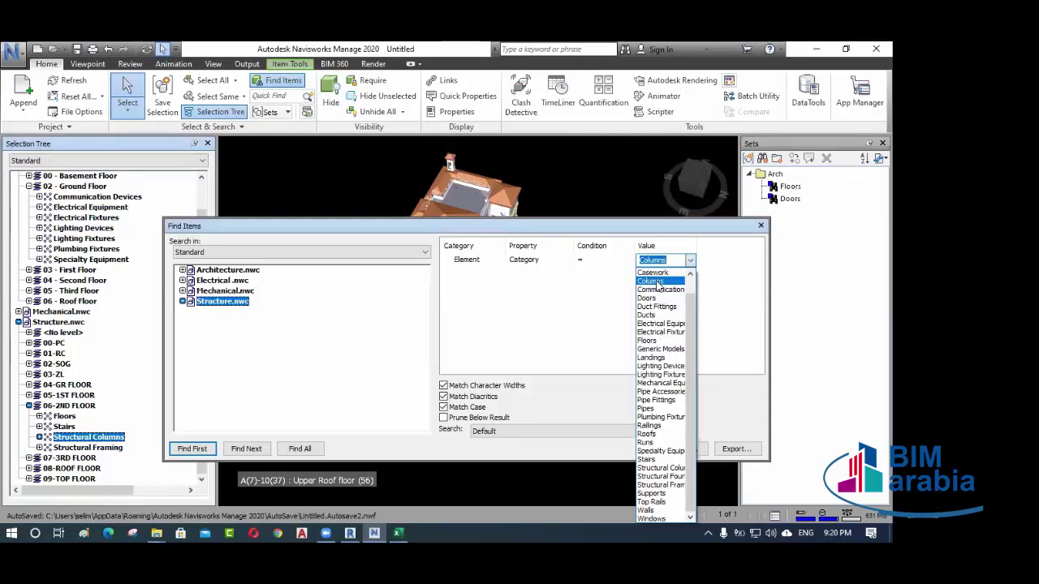
pyautogui.click(755, 329)
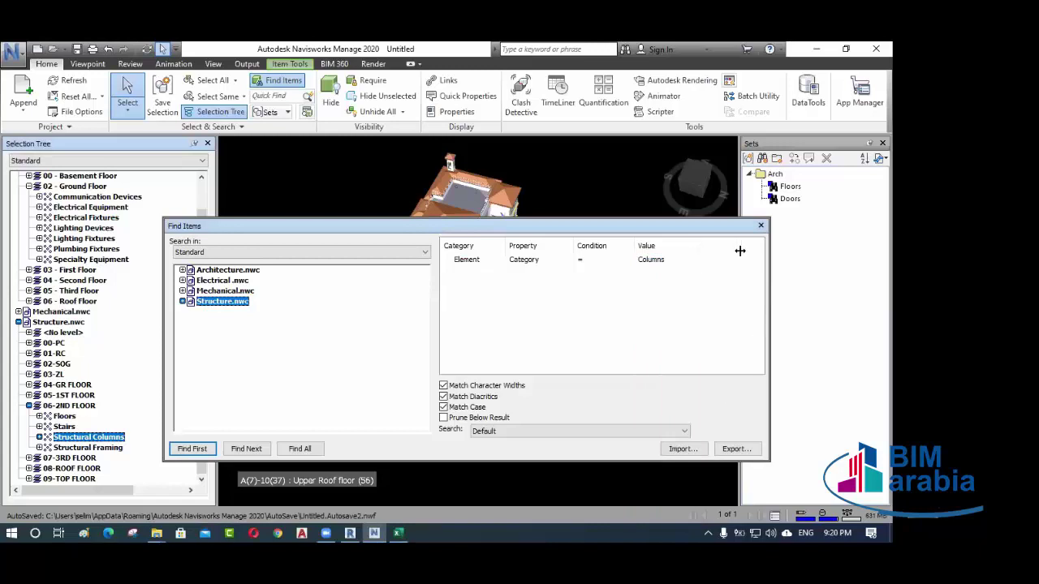
pyautogui.click(663, 261)
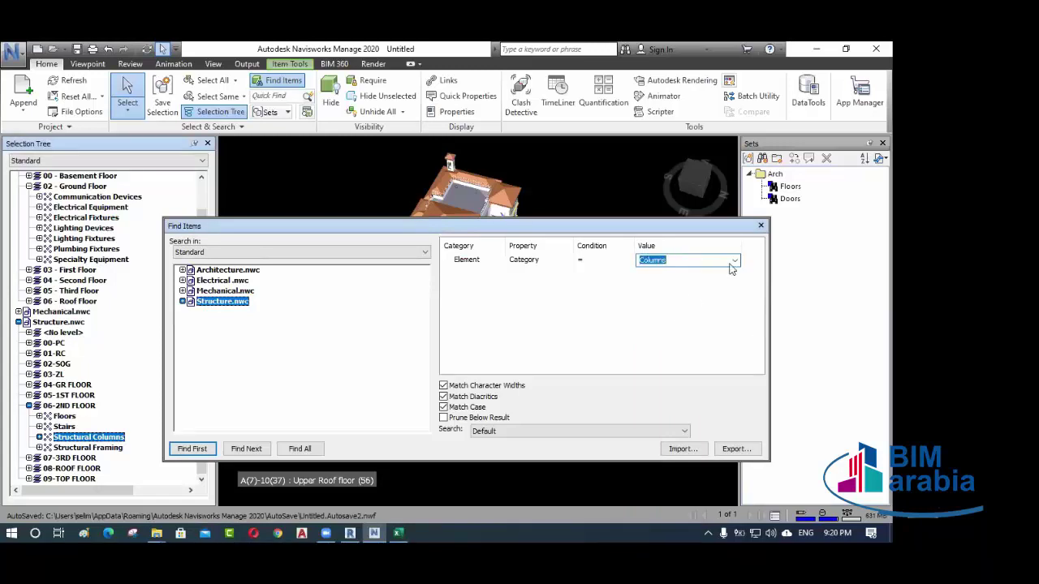
pyautogui.click(732, 261)
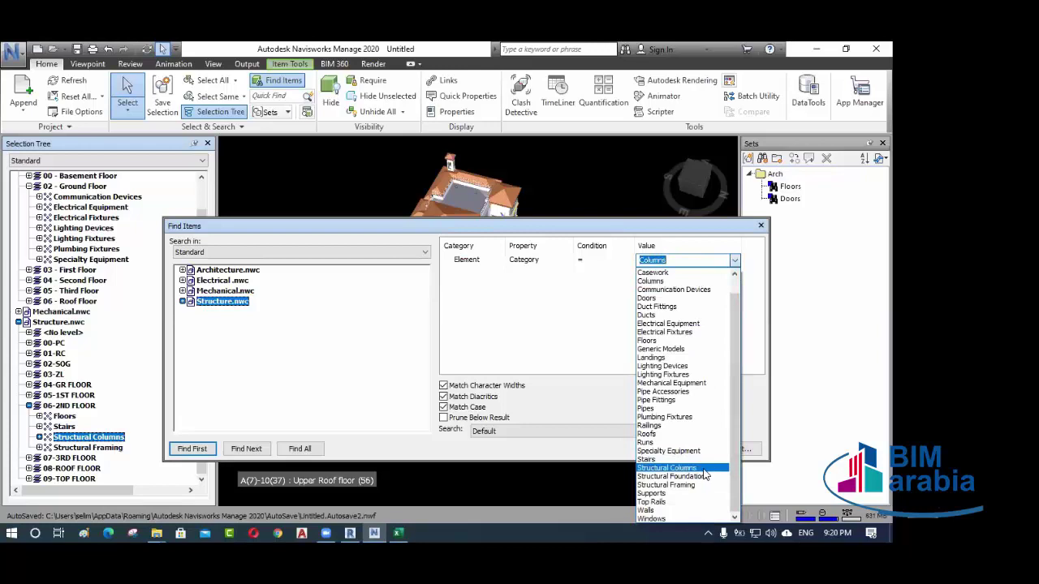
pyautogui.click(674, 468)
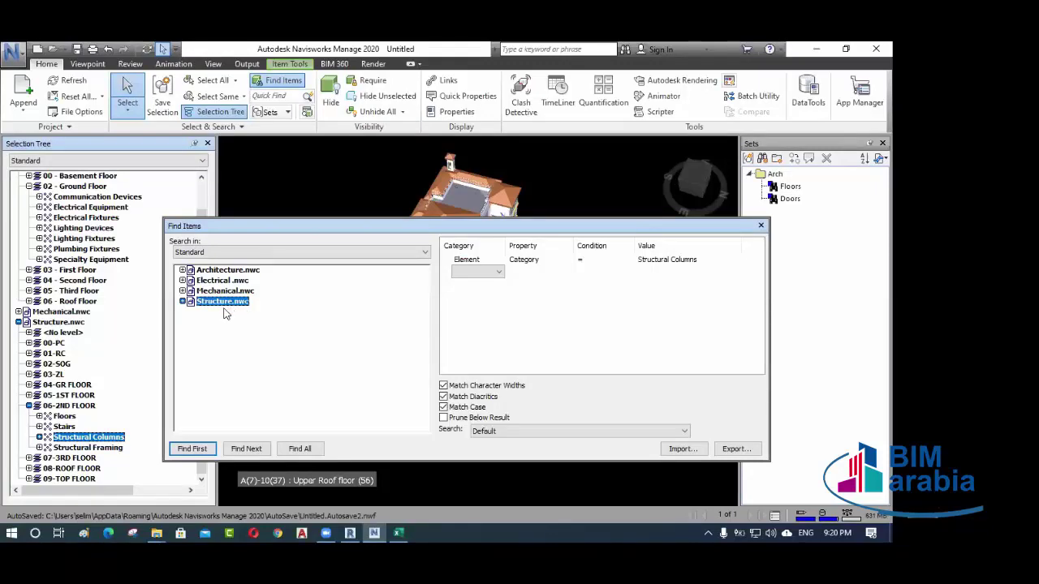
# - Review the condition's category value list, keeping Structural Columns as the value
pyautogui.moveTo(520, 228); pyautogui.dragTo(508, 218)
pyautogui.click(487, 261)
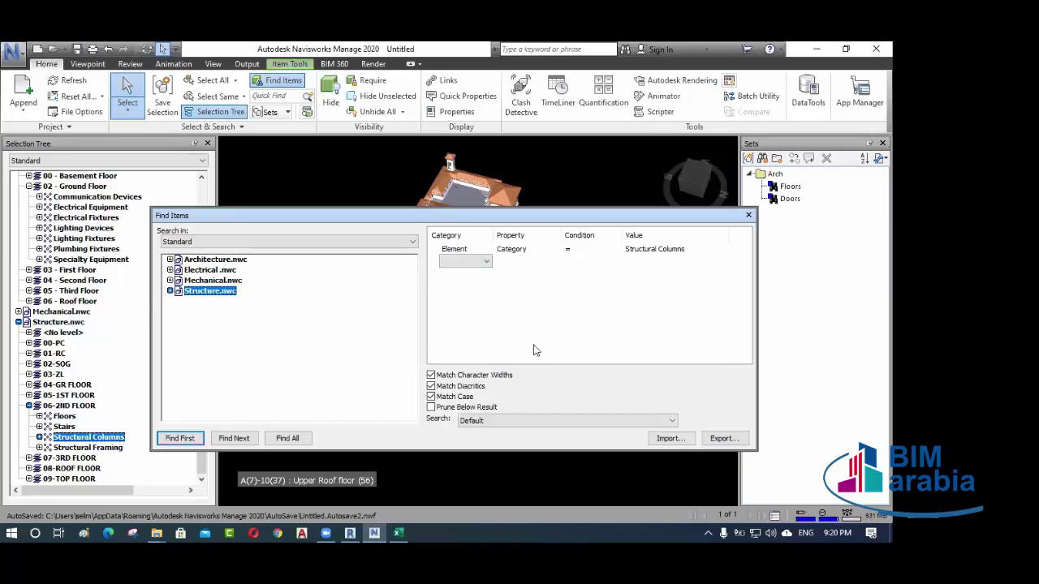
pyautogui.click(671, 251)
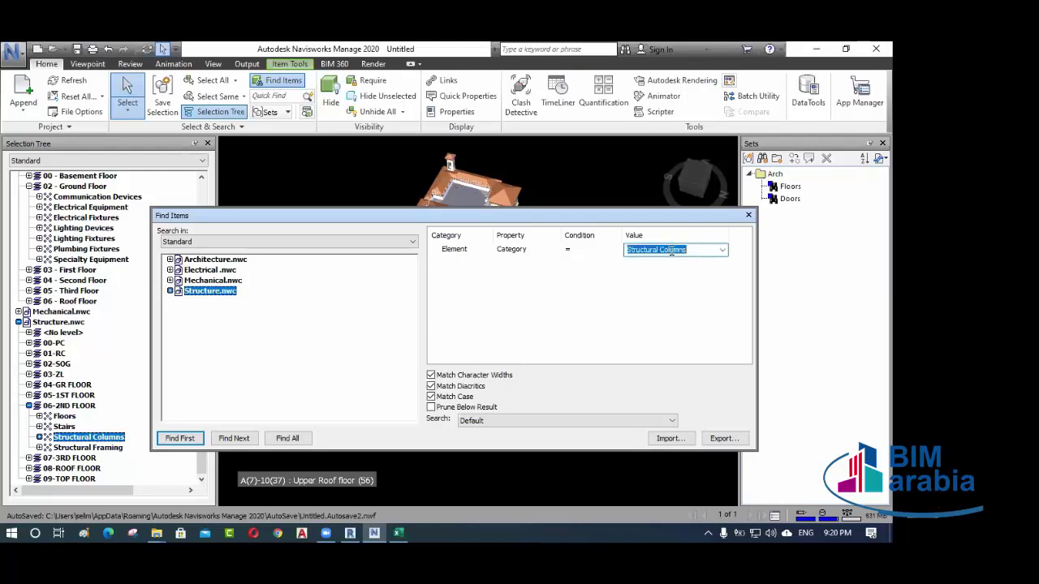
pyautogui.click(723, 251)
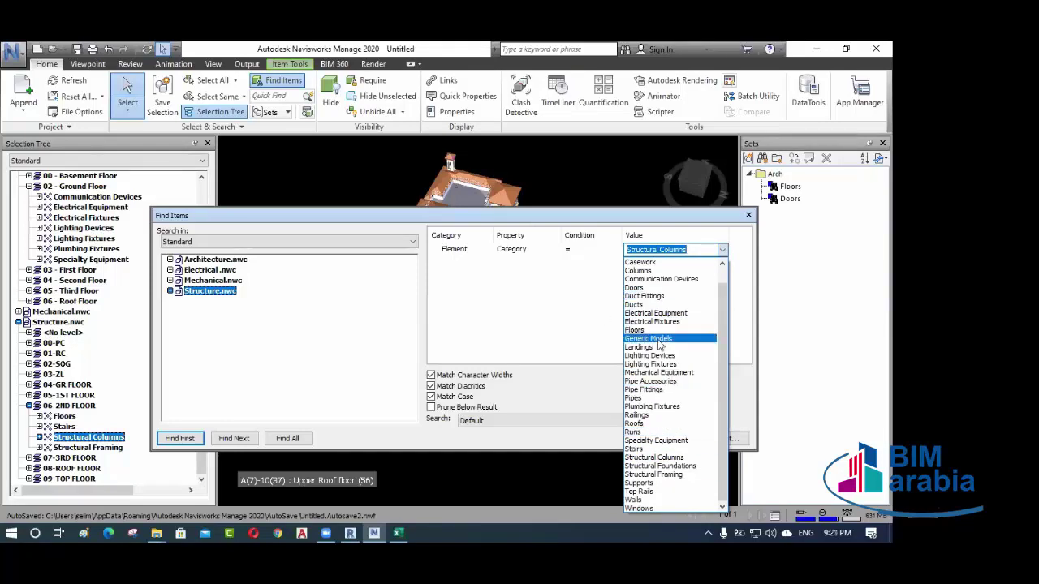
pyautogui.click(591, 313)
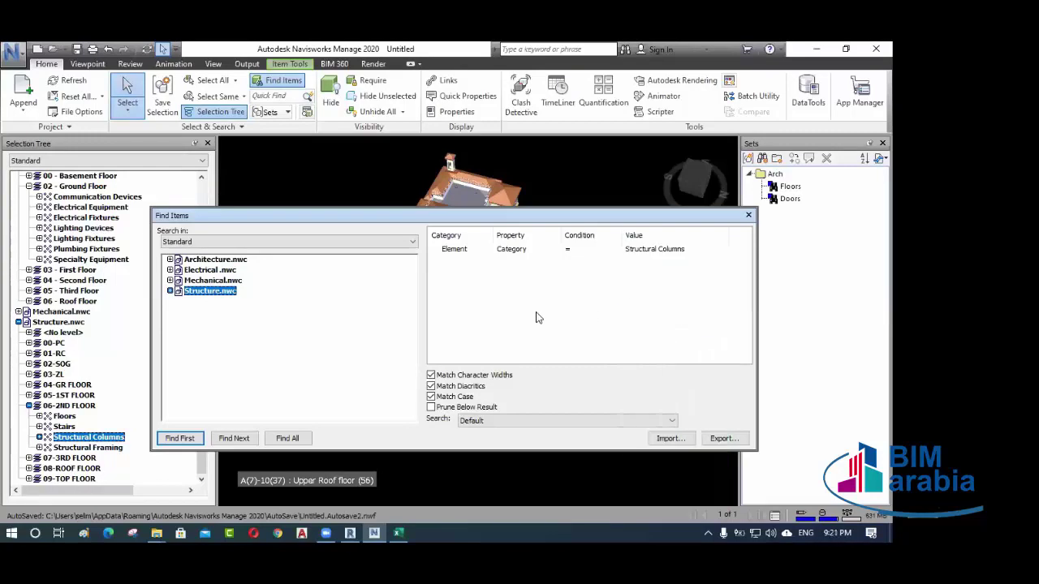
pyautogui.moveTo(261, 214); pyautogui.dragTo(310, 202)
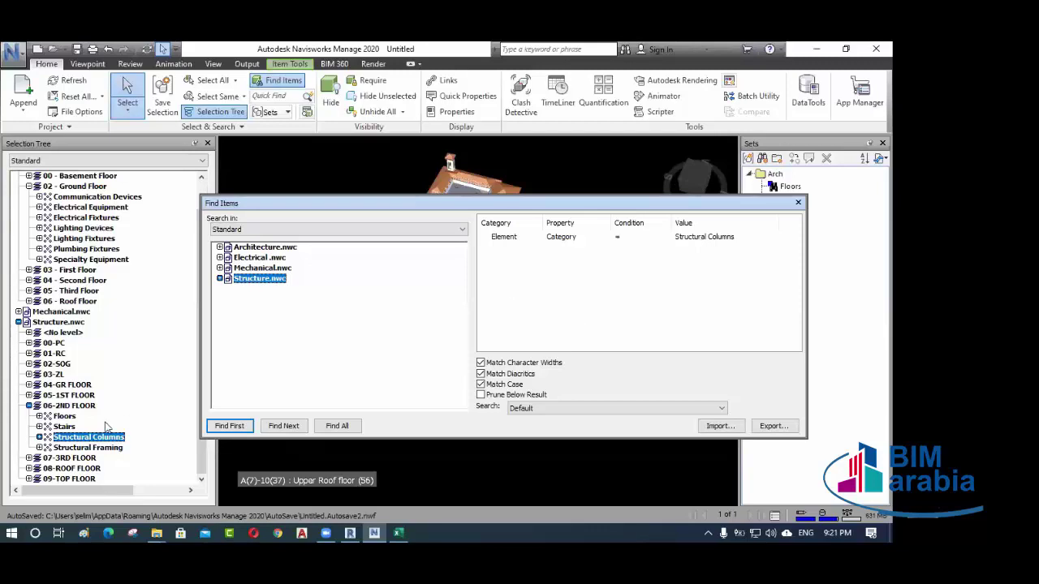
# - Copy the Structural Columns name from 05-1ST FLOOR and paste it into the condition Value
pyautogui.click(29, 406)
pyautogui.click(61, 386)
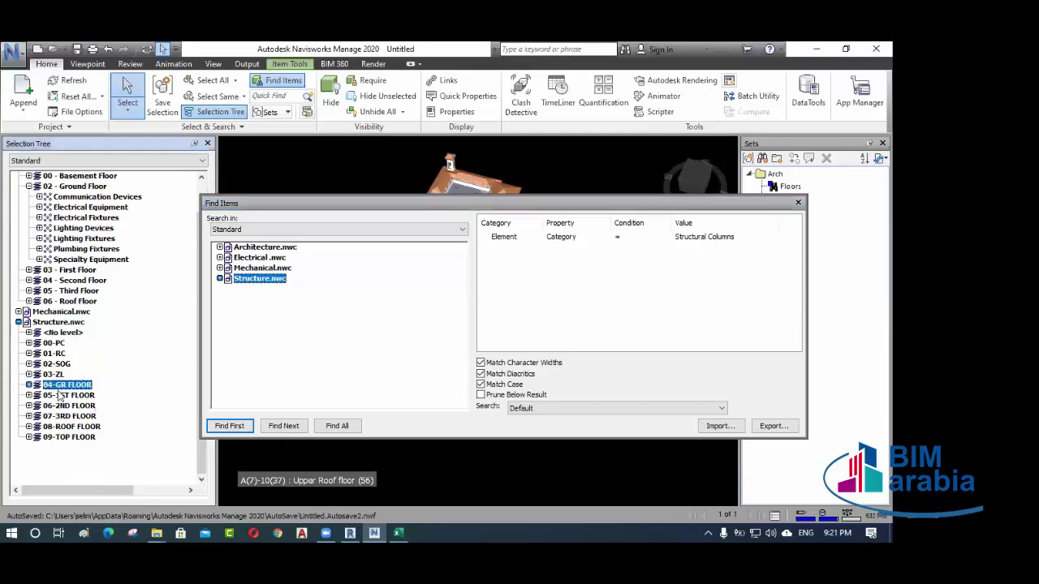
pyautogui.click(29, 396)
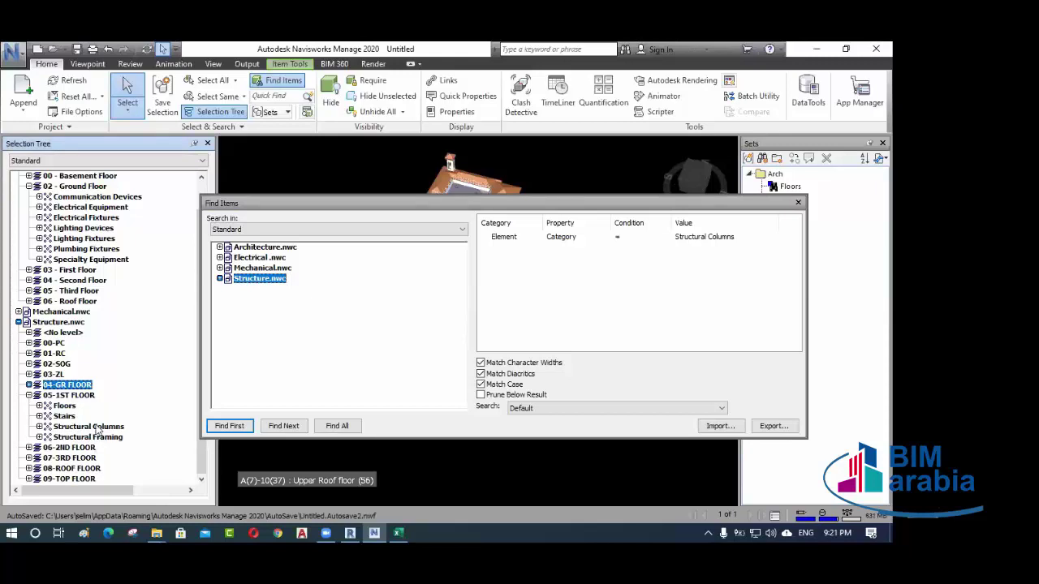
pyautogui.click(97, 429)
pyautogui.rightClick(98, 430)
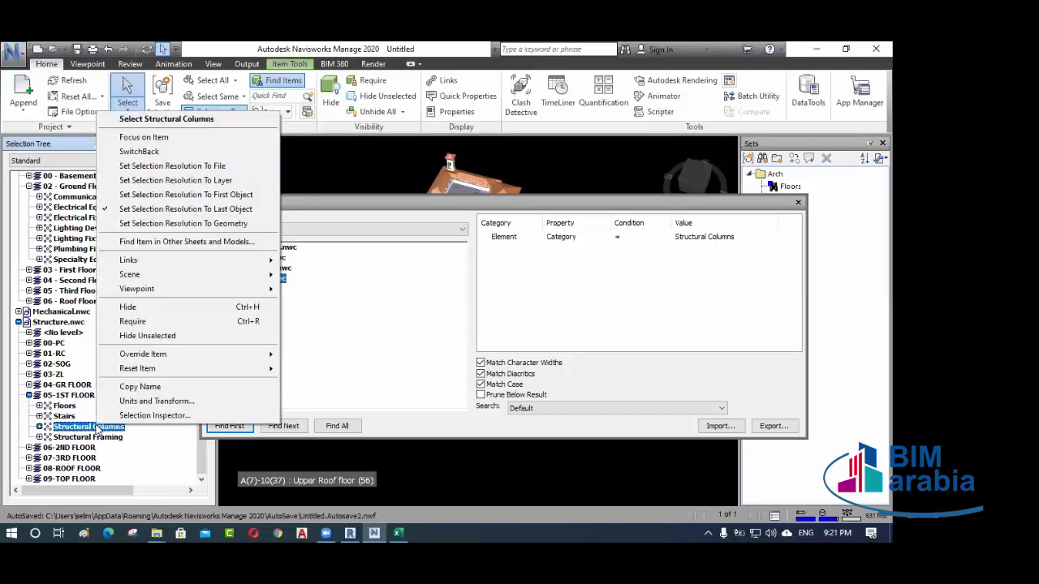
pyautogui.click(120, 391)
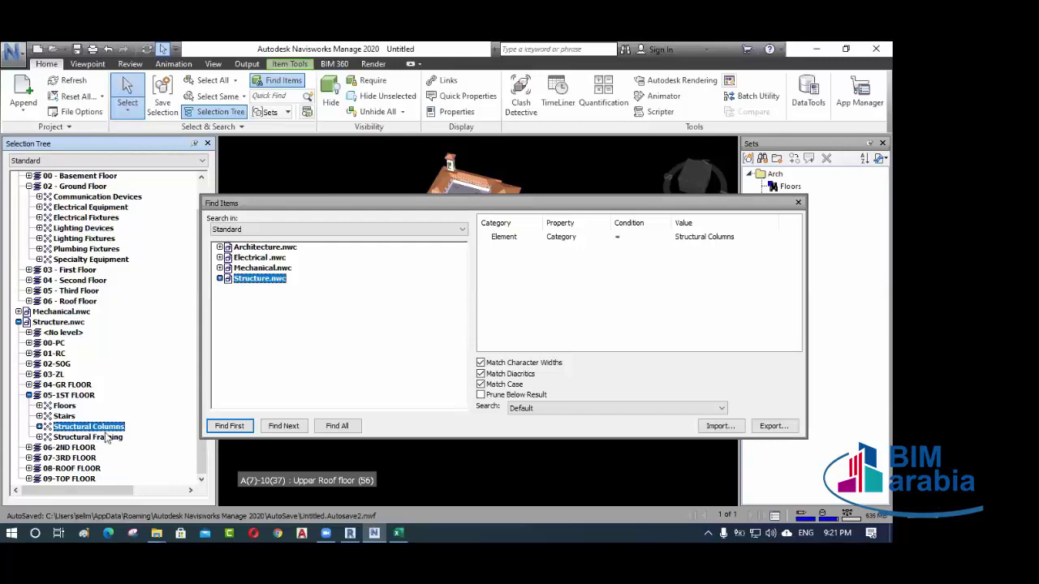
pyautogui.click(705, 237)
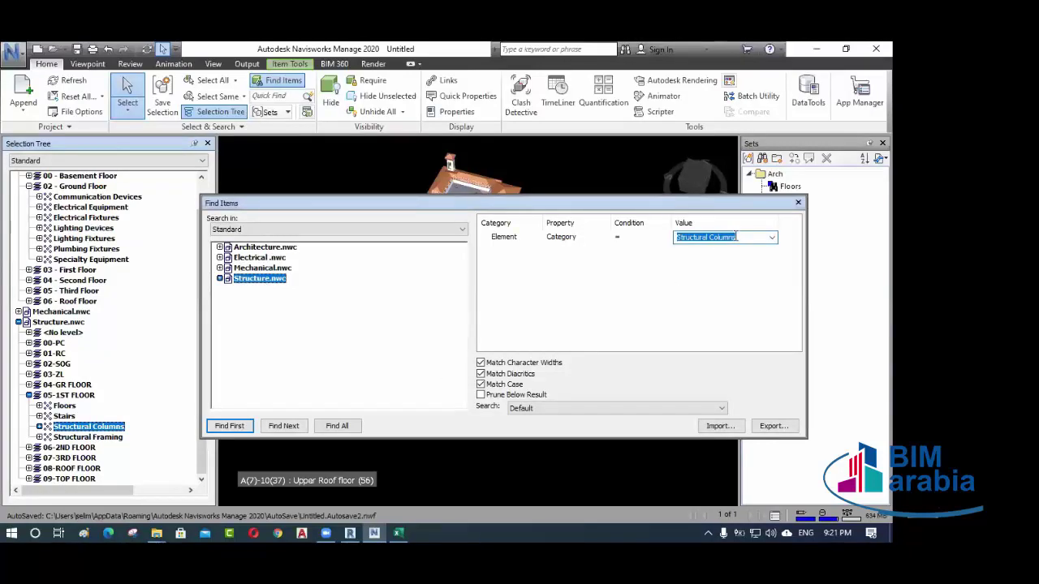
pyautogui.press('BackSpace')
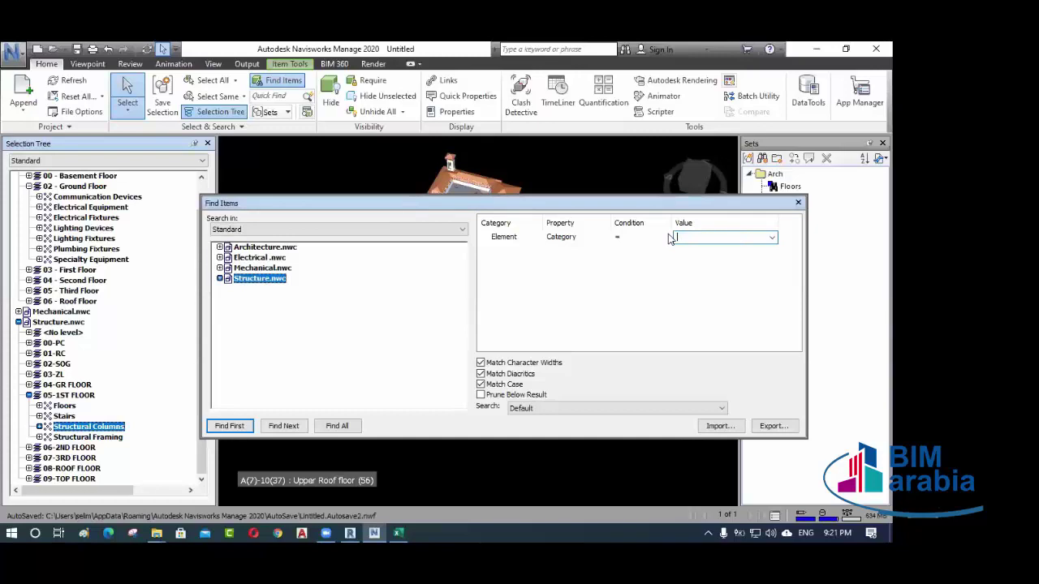
pyautogui.hotkey('ctrl', 'z')
pyautogui.click(678, 305)
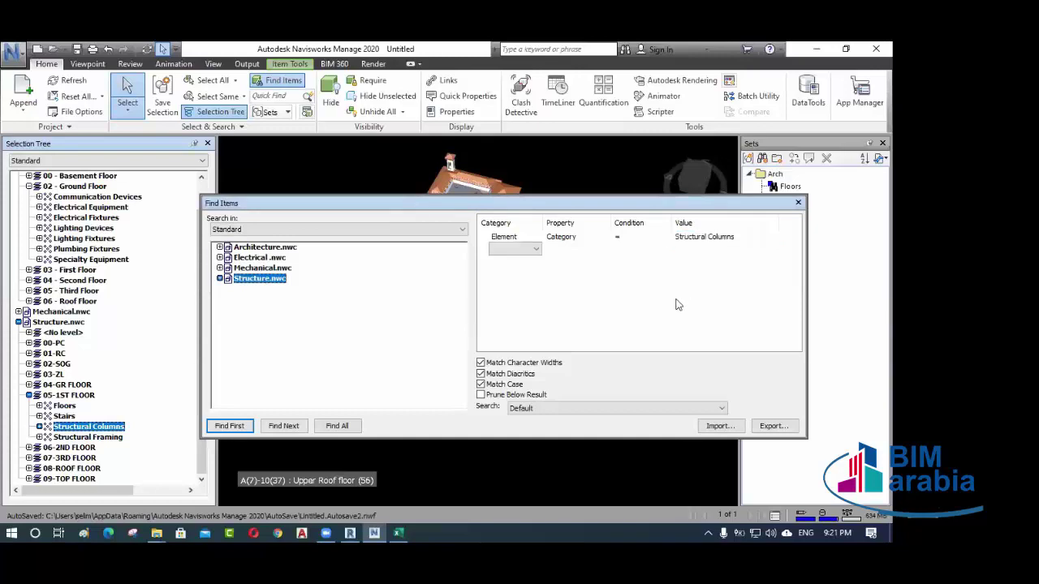
# - Find all Structural Columns matches, orbiting to a side elevation and rerunning the search
pyautogui.click(337, 425)
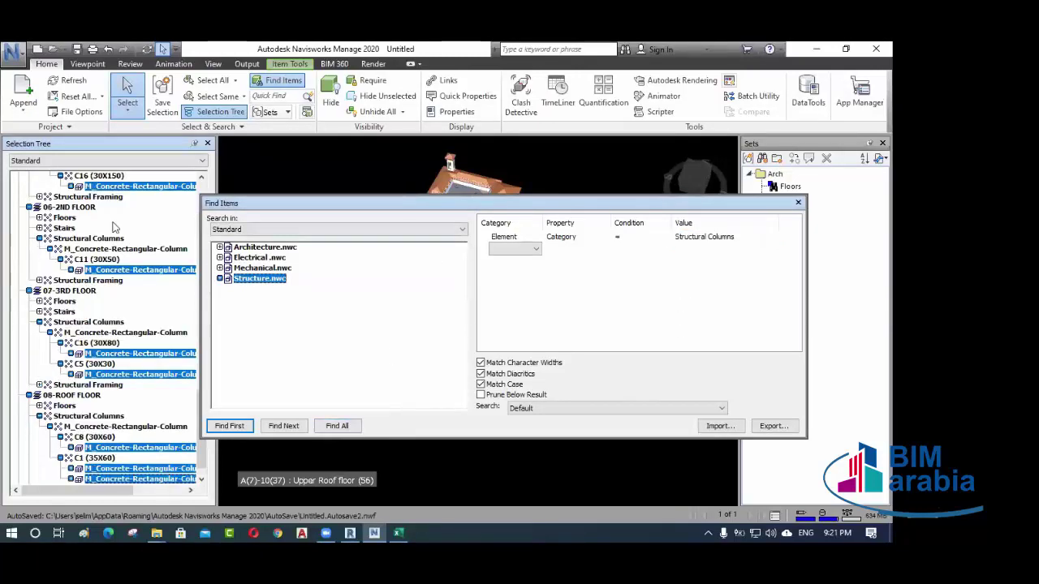
pyautogui.moveTo(315, 202); pyautogui.dragTo(286, 381)
pyautogui.click(305, 334)
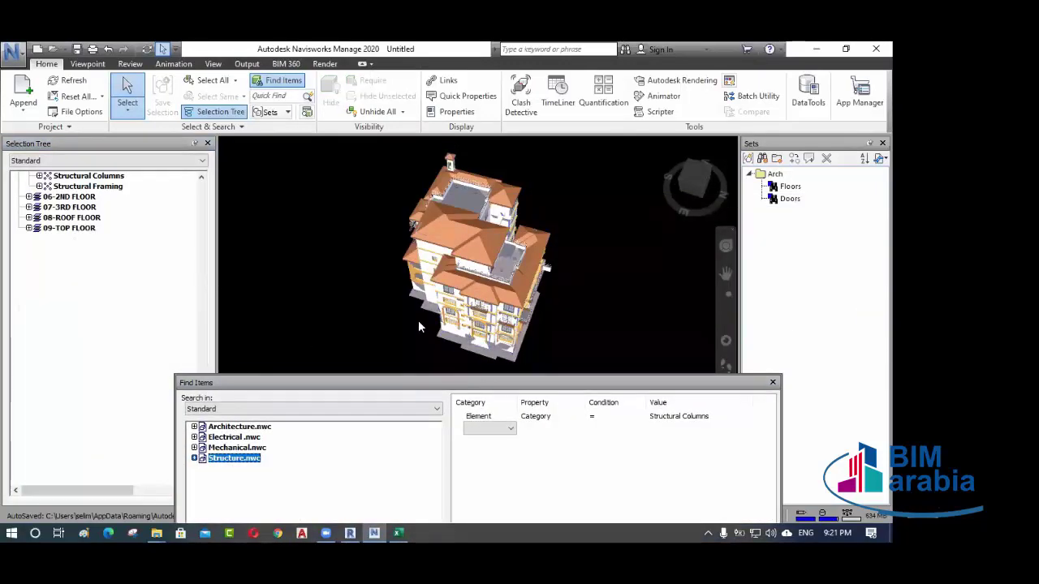
pyautogui.keyDown('shift'); pyautogui.moveTo(424, 324); pyautogui.dragTo(378, 357, button='middle'); pyautogui.keyUp('shift')
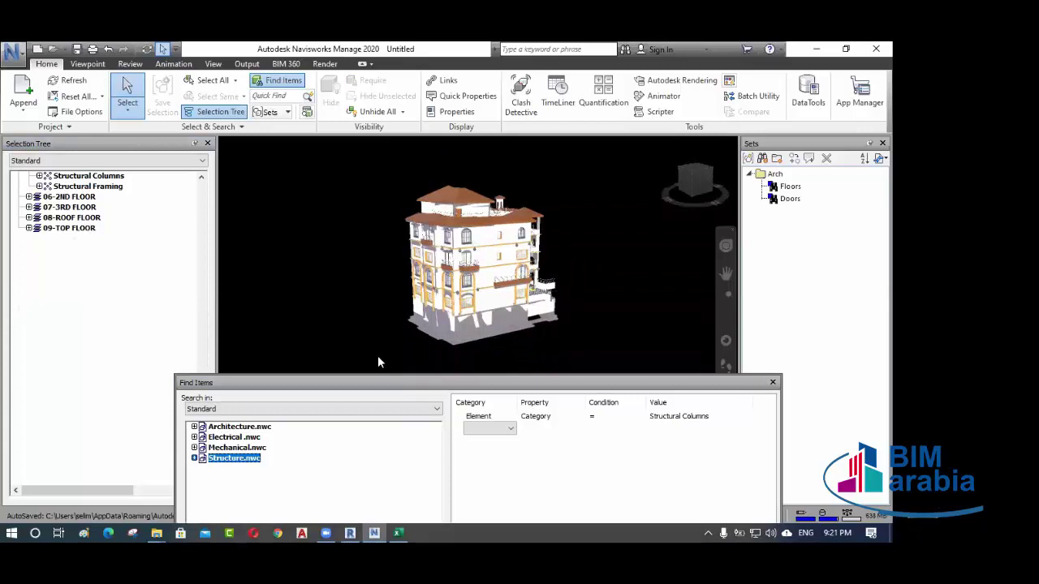
pyautogui.moveTo(389, 382); pyautogui.dragTo(345, 275)
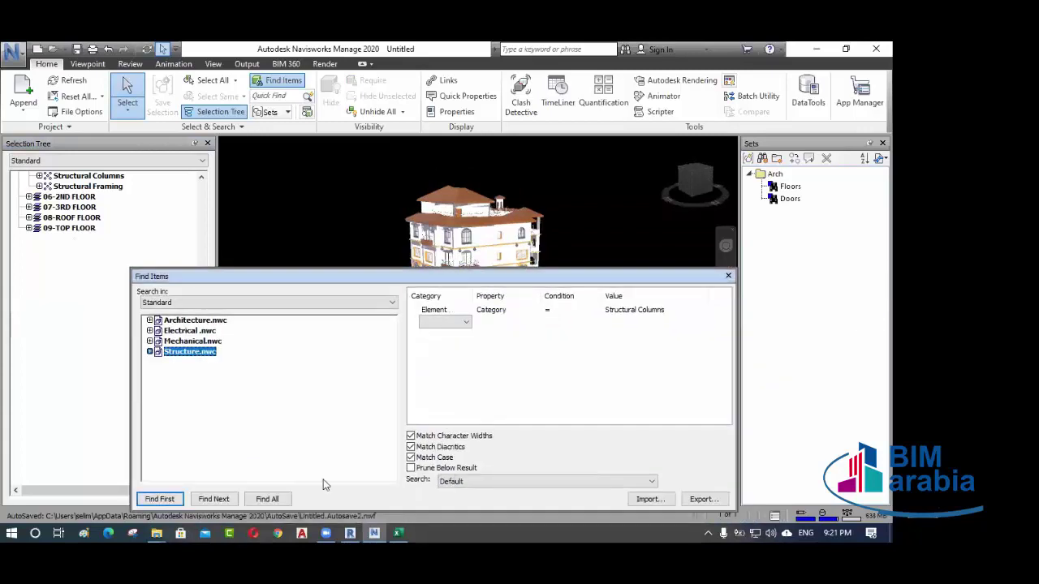
pyautogui.click(267, 499)
# - Hide all unselected items so only the structural columns remain, and orbit around them
pyautogui.click(380, 97)
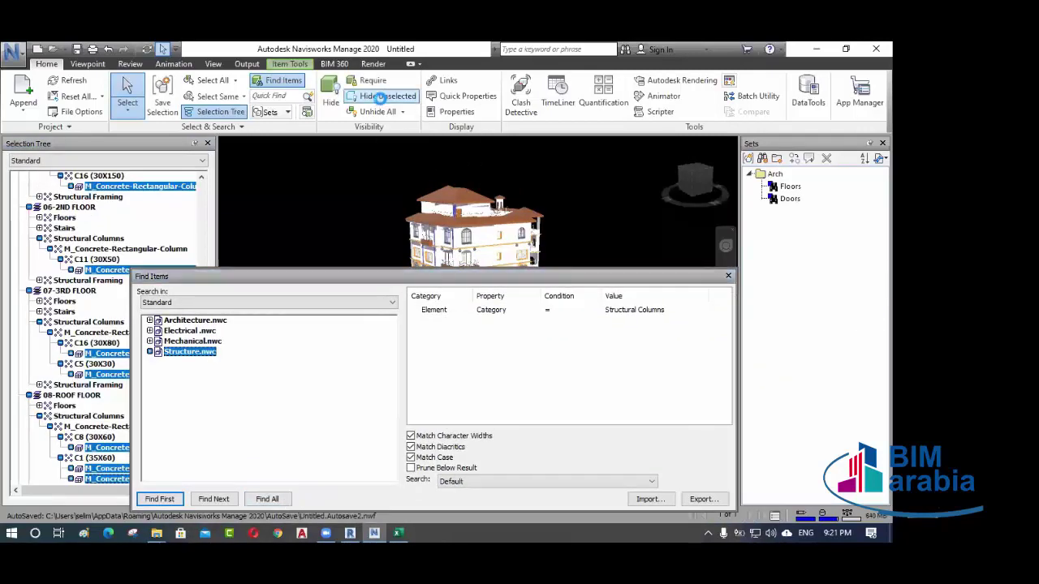
pyautogui.moveTo(440, 277); pyautogui.dragTo(523, 269)
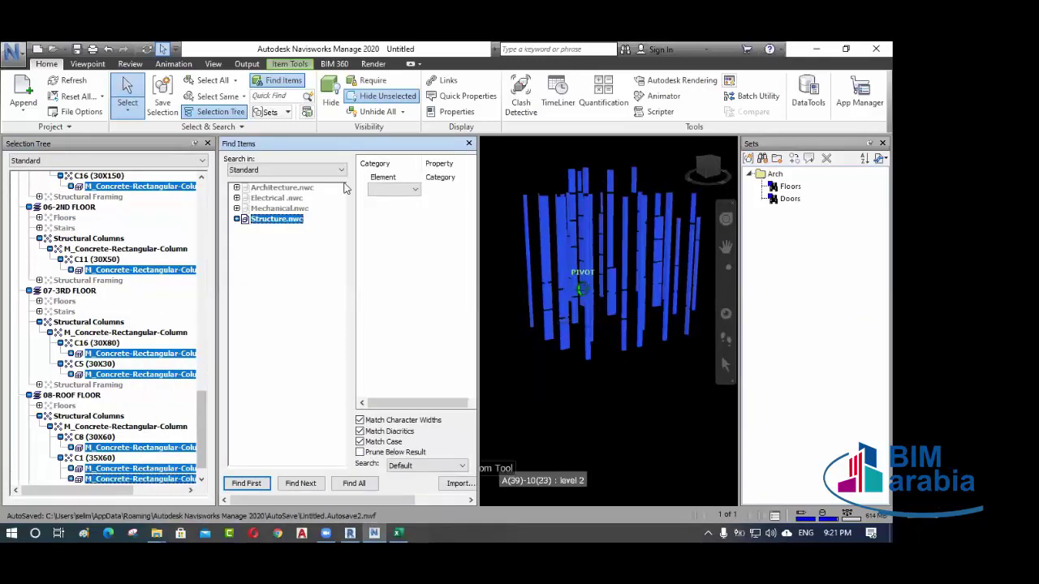
pyautogui.moveTo(357, 146); pyautogui.dragTo(437, 372)
pyautogui.click(373, 276)
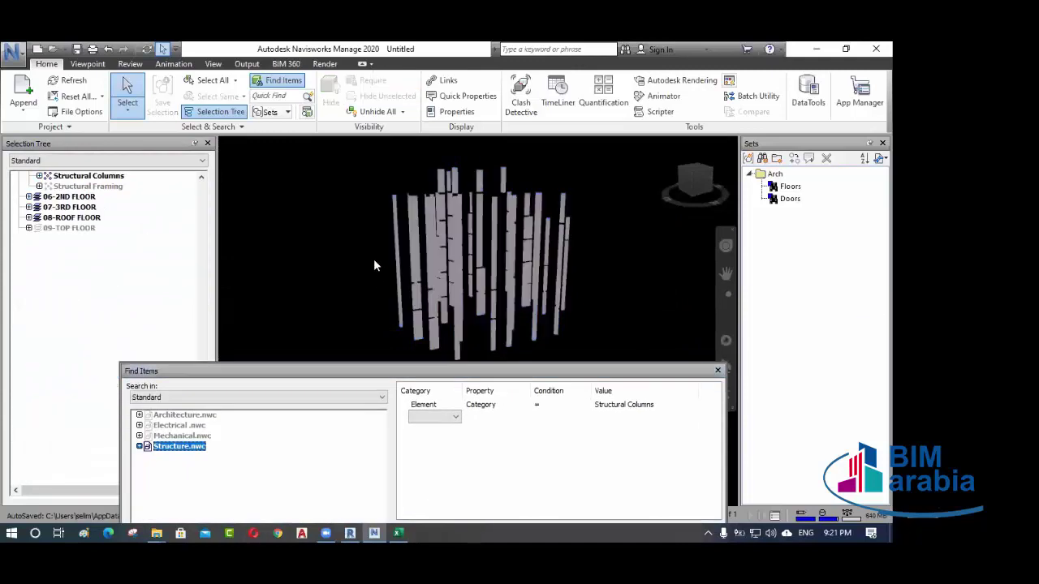
pyautogui.keyDown('shift'); pyautogui.moveTo(499, 260); pyautogui.dragTo(416, 268, button='middle'); pyautogui.keyUp('shift')
# - Reposition the floating Find Items dialog so its bottom buttons are visible
pyautogui.moveTo(409, 374); pyautogui.dragTo(412, 349)
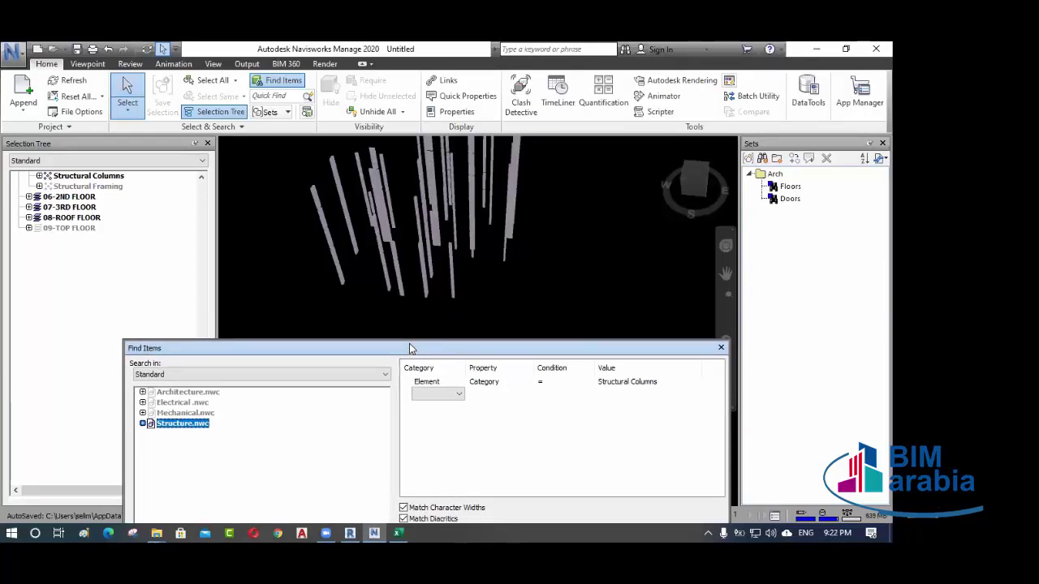
pyautogui.moveTo(410, 348); pyautogui.dragTo(422, 331)
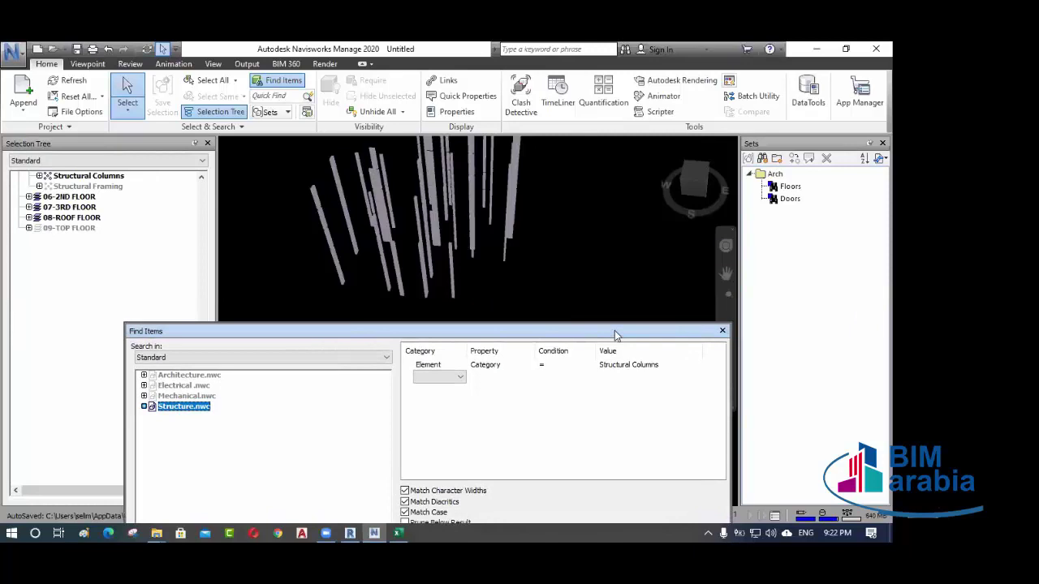
pyautogui.moveTo(615, 331); pyautogui.dragTo(609, 312)
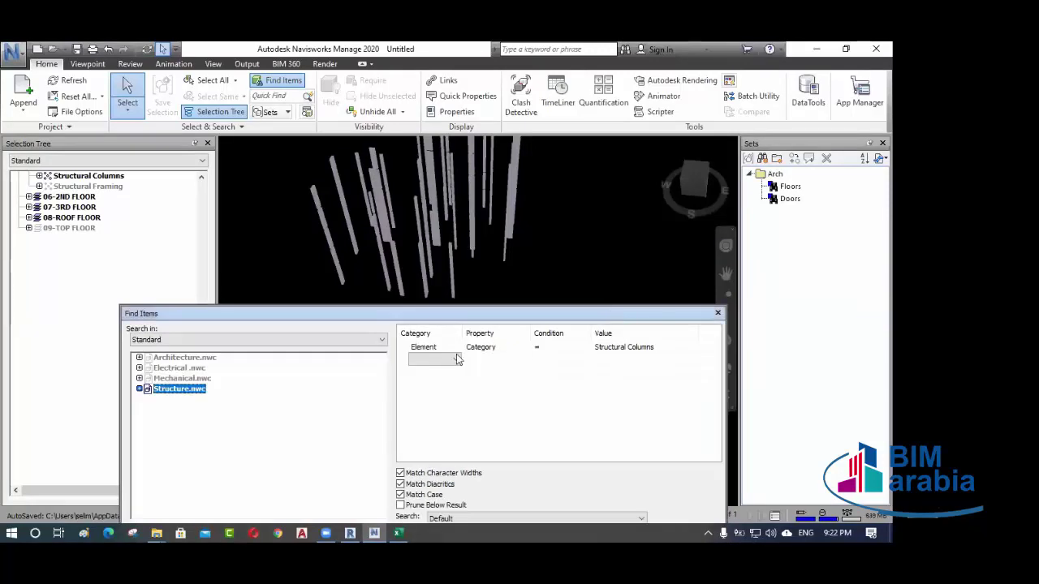
pyautogui.moveTo(465, 315); pyautogui.dragTo(465, 284)
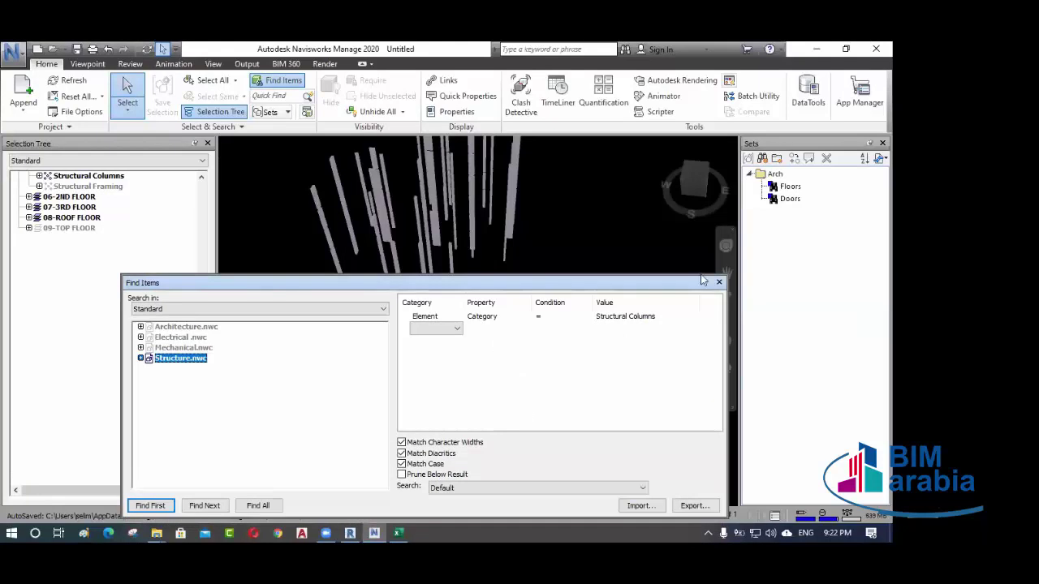
# - Save the search as a set named st-column, correcting the st-colmn typo
pyautogui.click(769, 160)
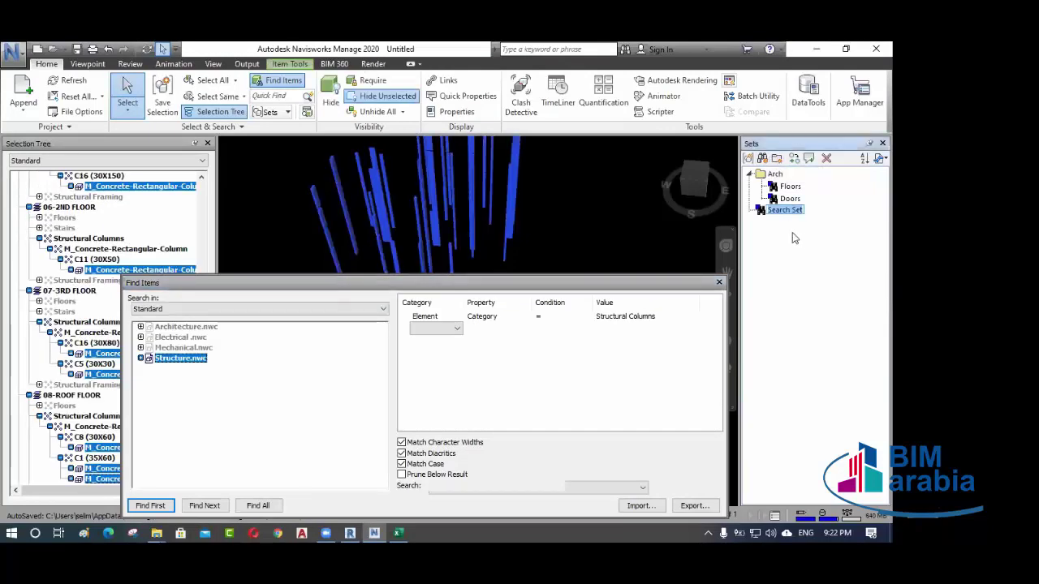
pyautogui.write('S')
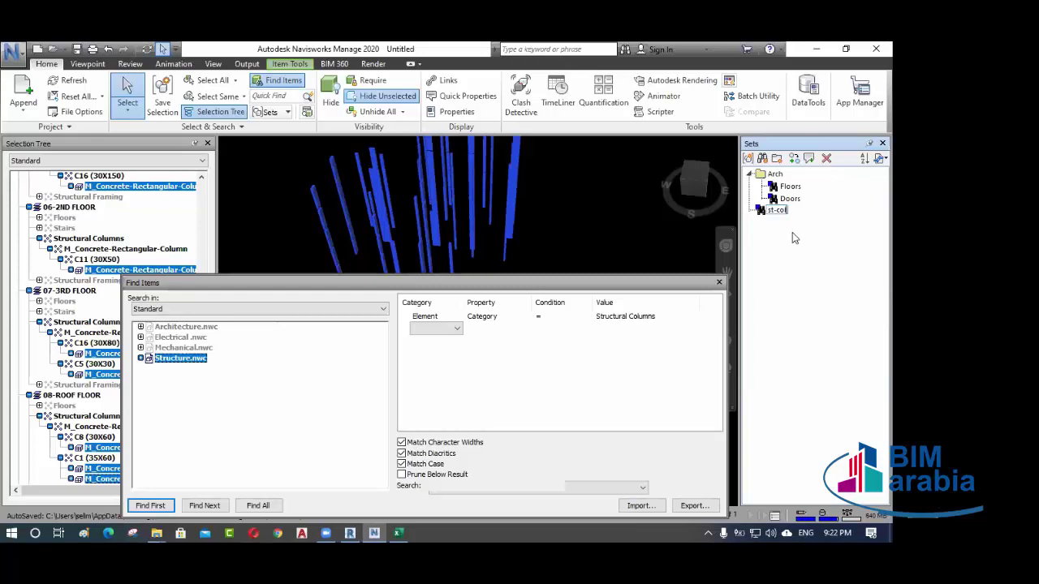
pyautogui.press('BackSpace')
pyautogui.press('BackSpace')
pyautogui.press('BackSpace')
pyautogui.write('lmn')
pyautogui.press('Return')
pyautogui.click(784, 214)
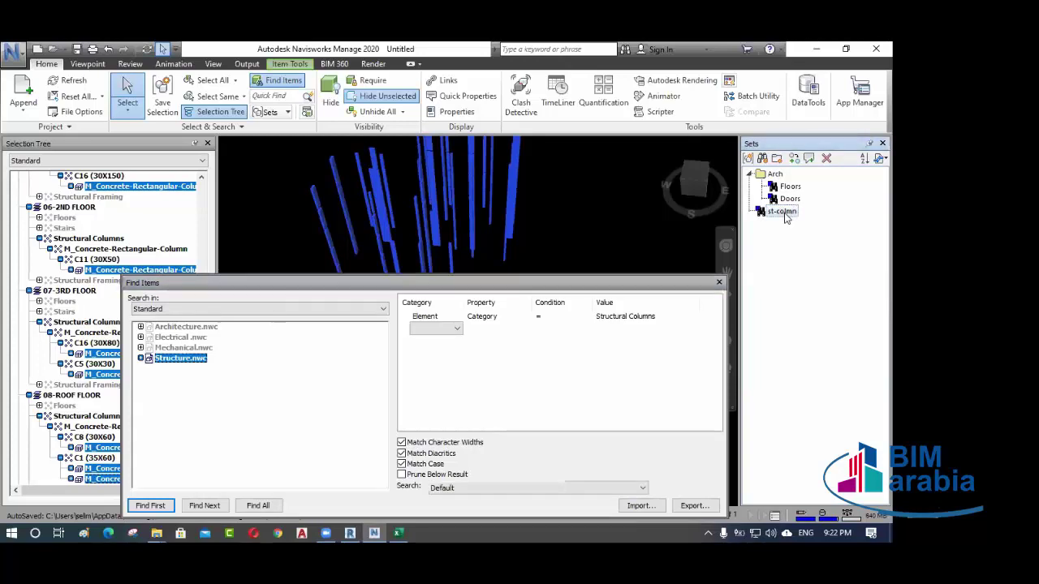
pyautogui.click(784, 212)
pyautogui.write('u')
pyautogui.press('Return')
# - Create a sets folder named str and move st-column into it
pyautogui.click(777, 159)
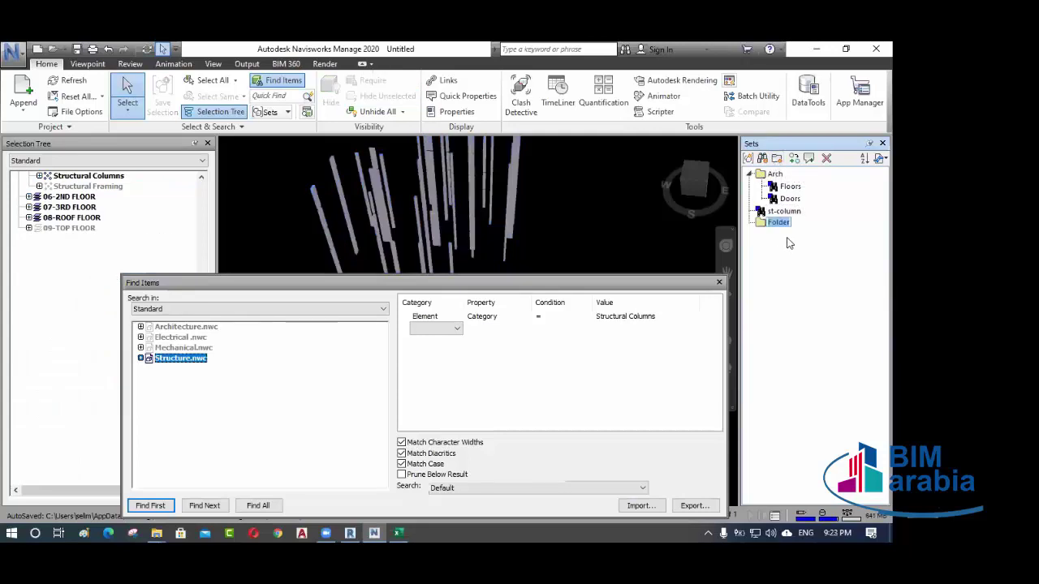
pyautogui.write('str')
pyautogui.press('Return')
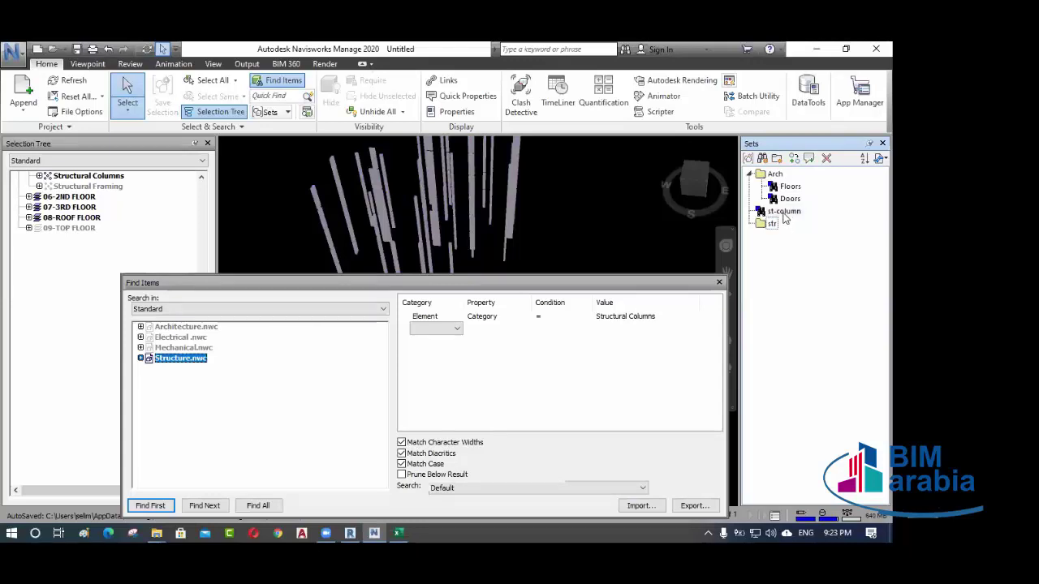
pyautogui.click(784, 212)
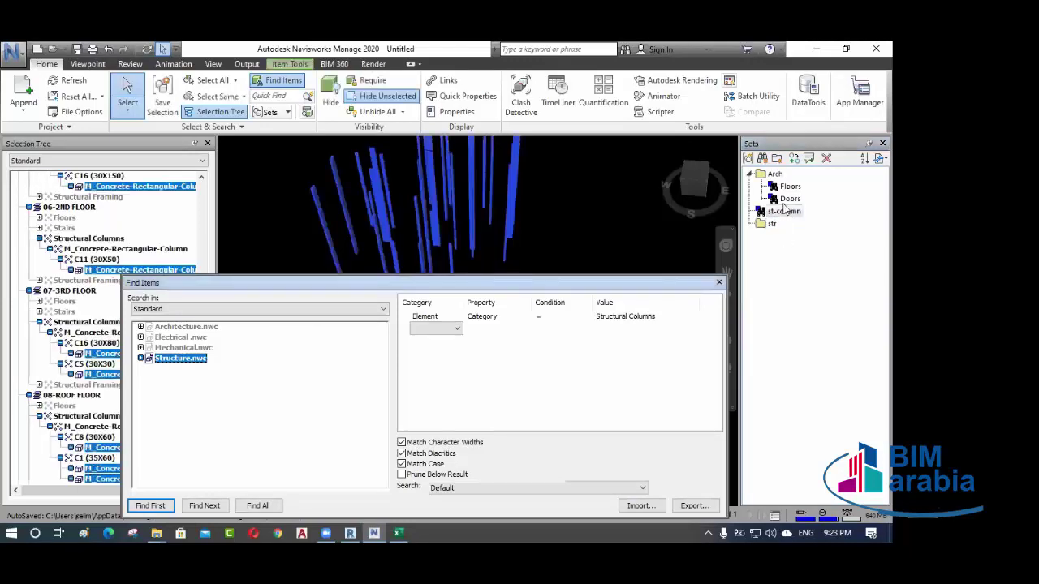
pyautogui.moveTo(784, 212)
pyautogui.mouseDown()
pyautogui.moveTo(769, 234)
pyautogui.moveTo(769, 226)
pyautogui.mouseUp()
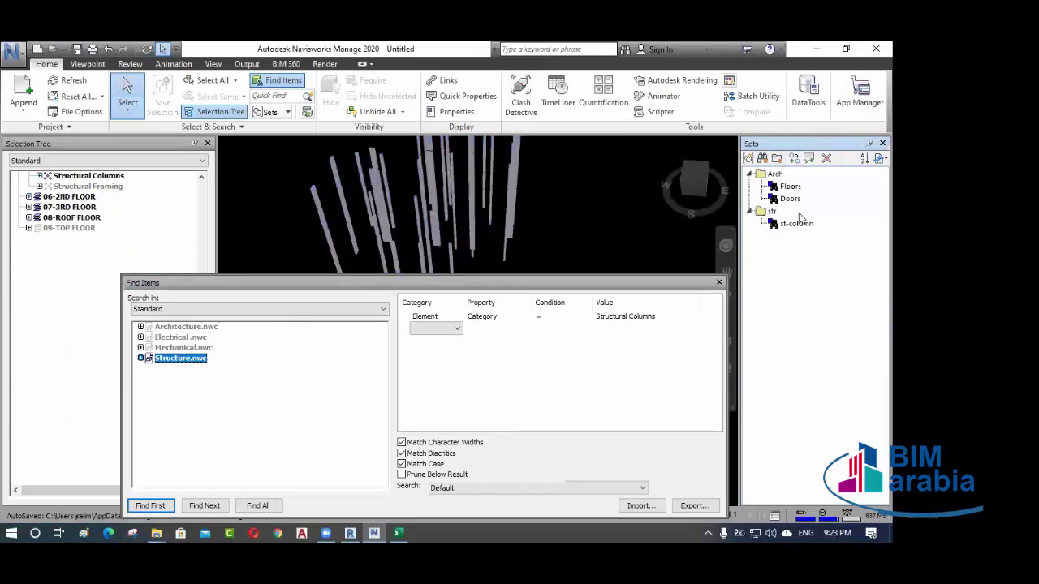
# - Glance at the clash detection matrix workbook in Excel, then minimize it
pyautogui.moveTo(550, 283); pyautogui.dragTo(559, 258)
pyautogui.click(400, 529)
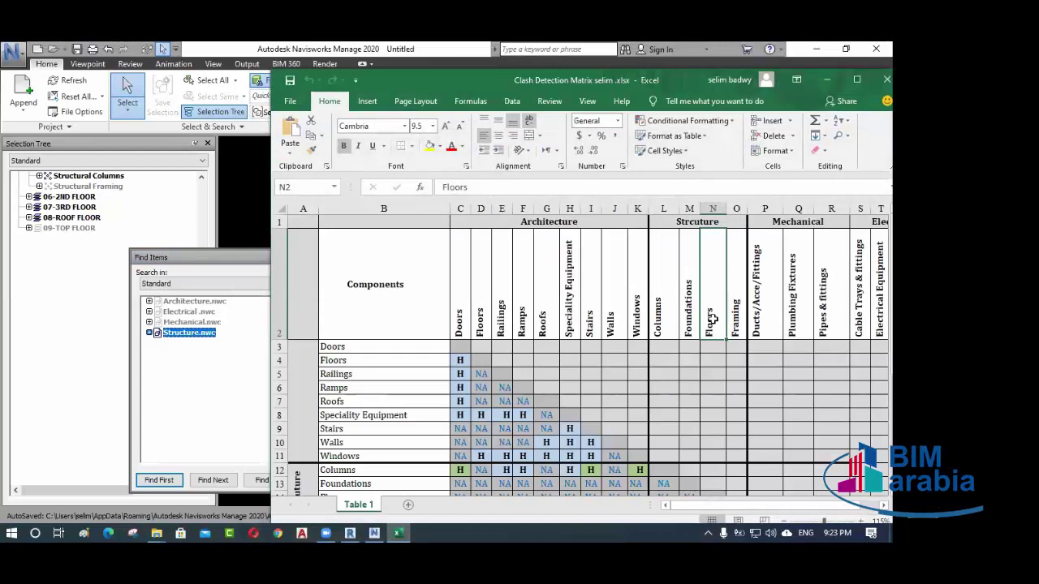
pyautogui.click(825, 80)
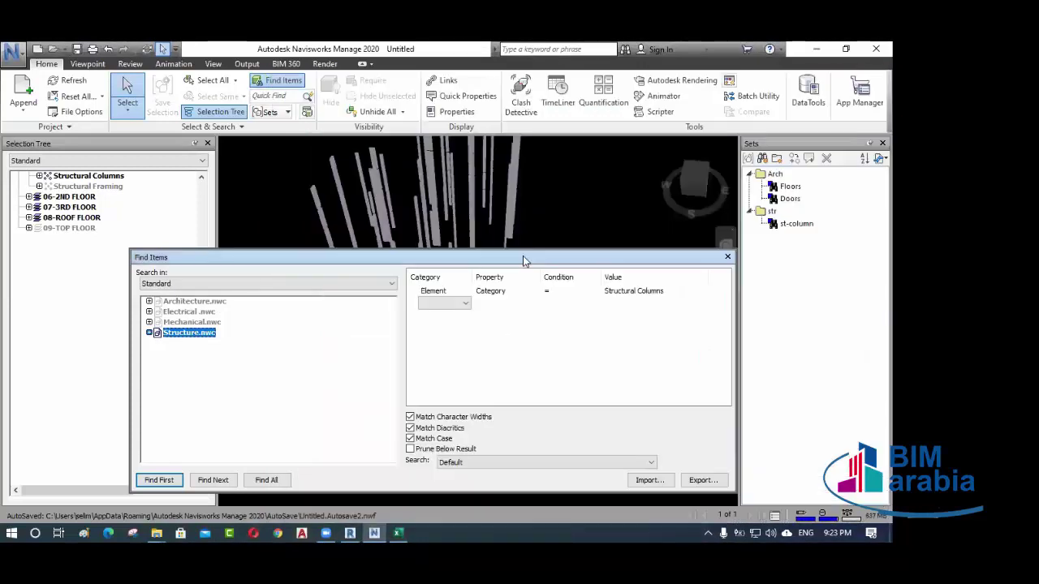
# - Set the condition value to Floors and run Find All
pyautogui.moveTo(523, 255); pyautogui.dragTo(501, 245)
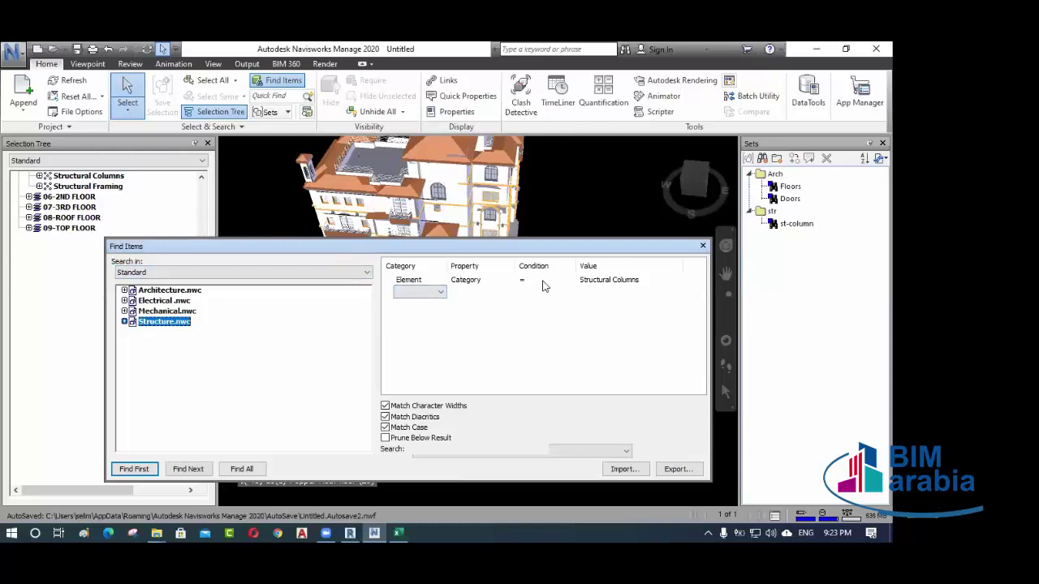
pyautogui.click(611, 284)
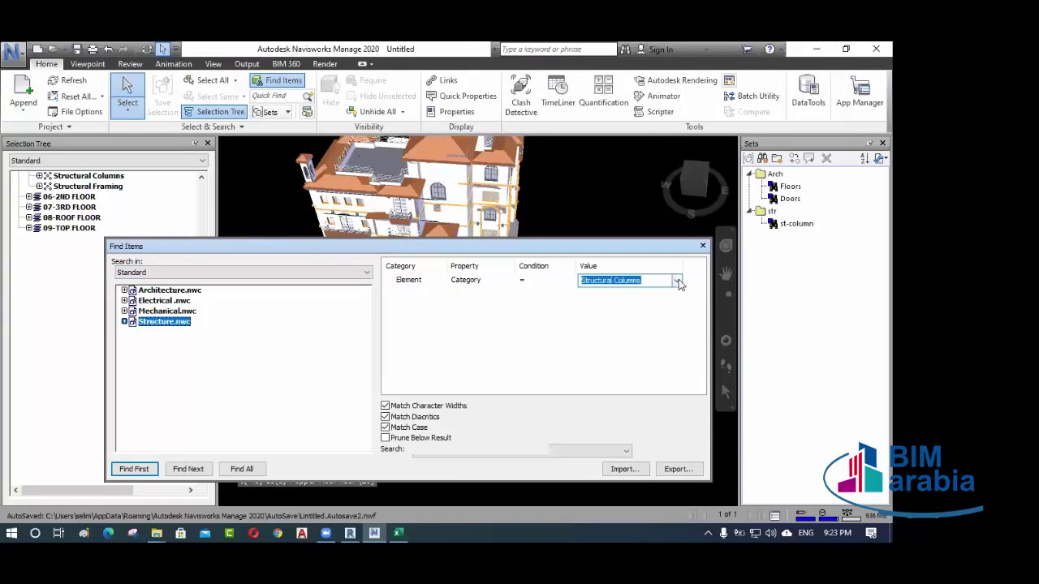
pyautogui.click(678, 282)
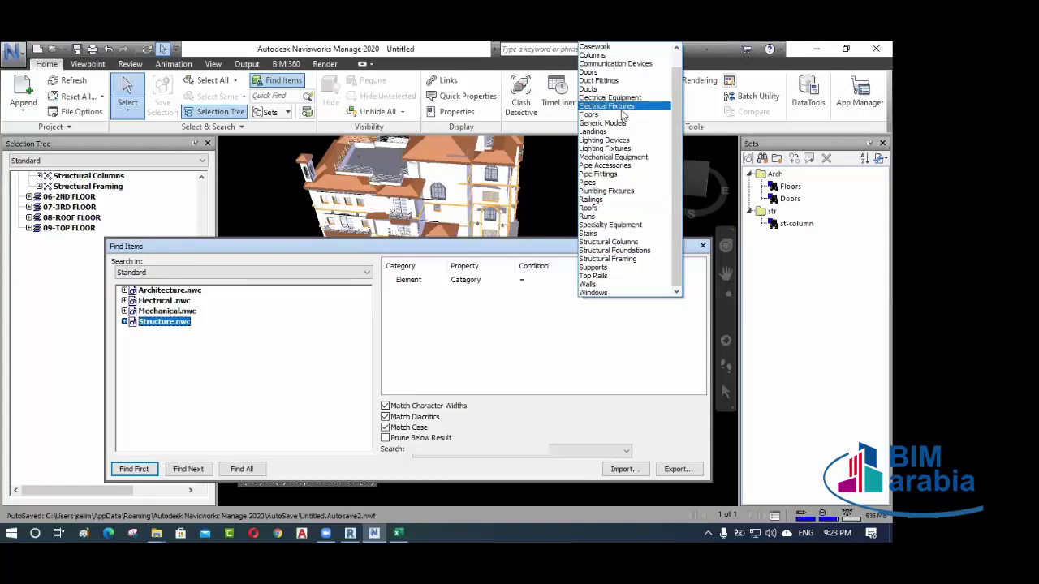
pyautogui.click(593, 115)
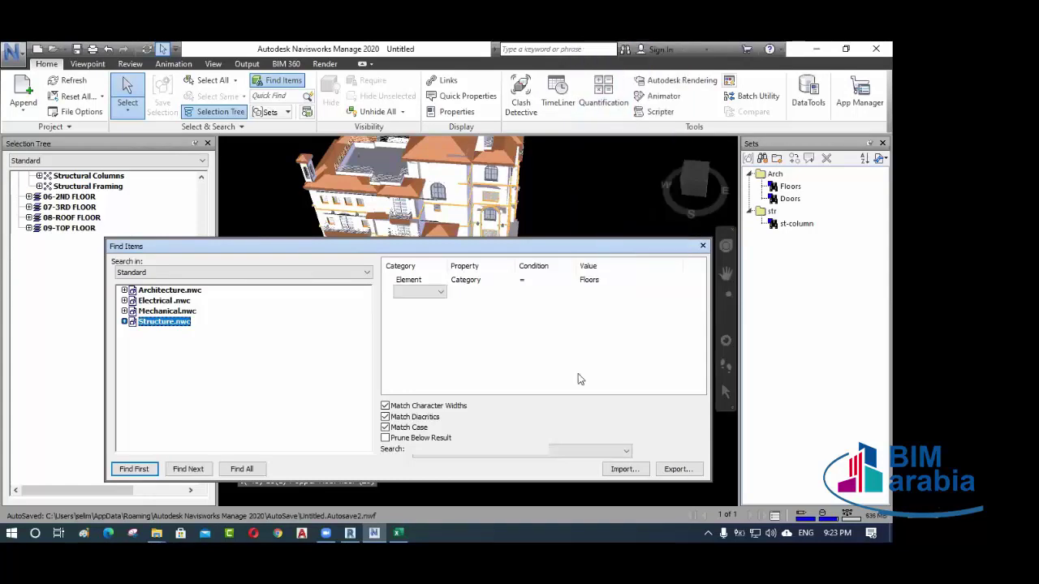
pyautogui.click(241, 468)
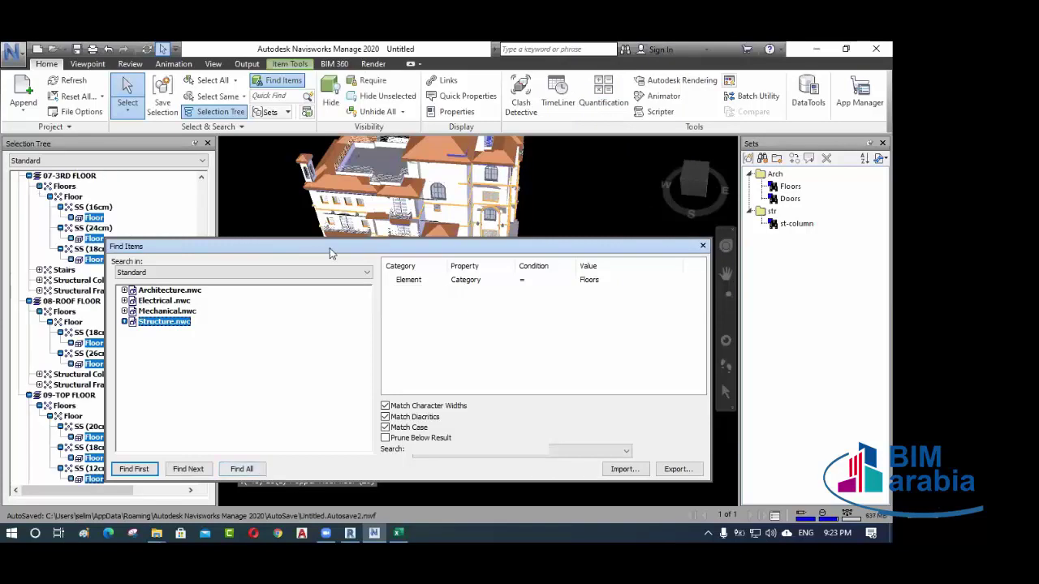
# - Add Architecture.nwc to the search scope and find all floors in both models
pyautogui.moveTo(246, 246); pyautogui.dragTo(375, 278)
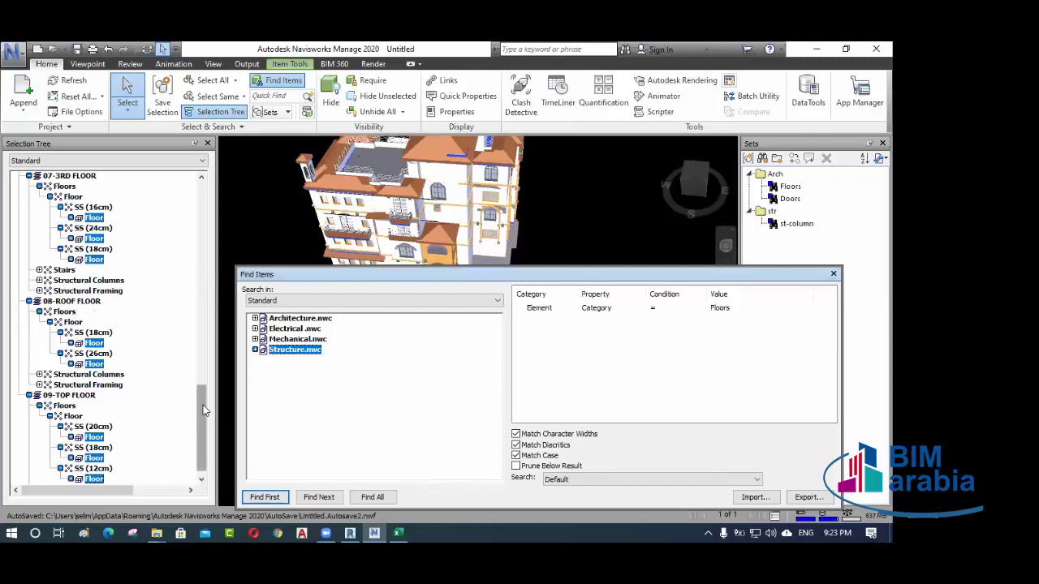
pyautogui.moveTo(201, 406); pyautogui.dragTo(198, 220)
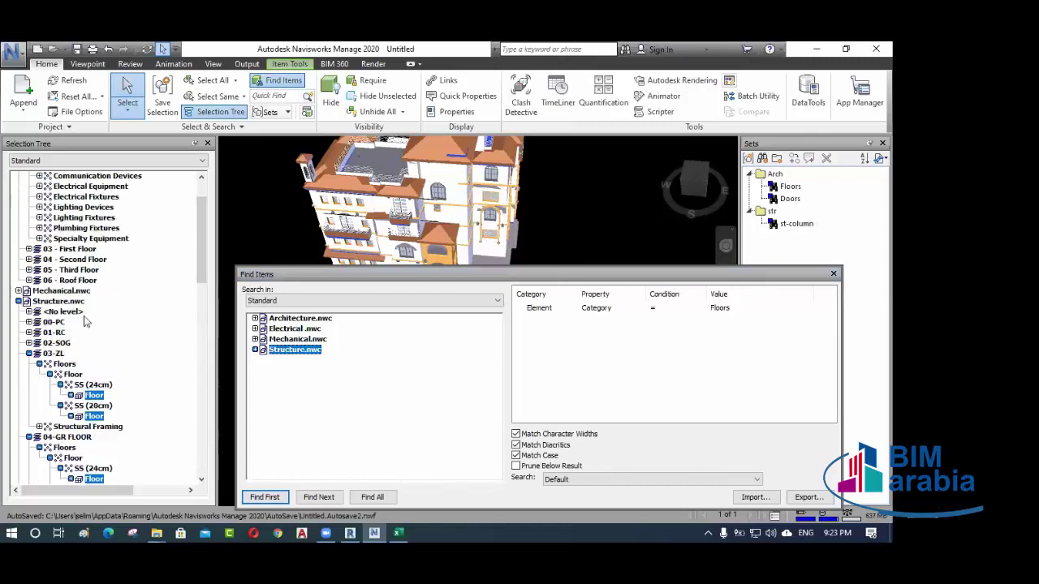
pyautogui.click(18, 301)
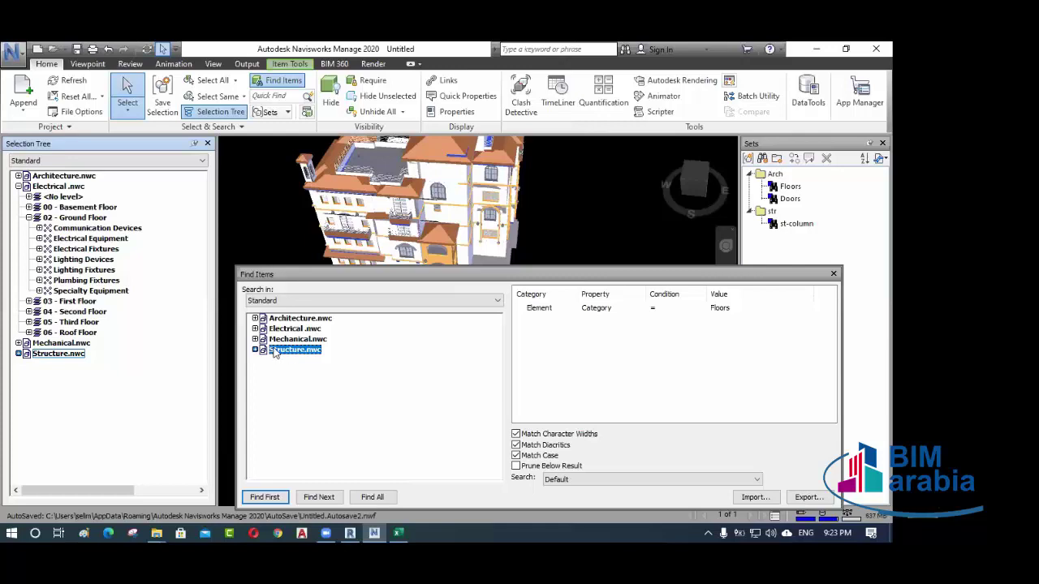
pyautogui.moveTo(504, 274); pyautogui.dragTo(474, 260)
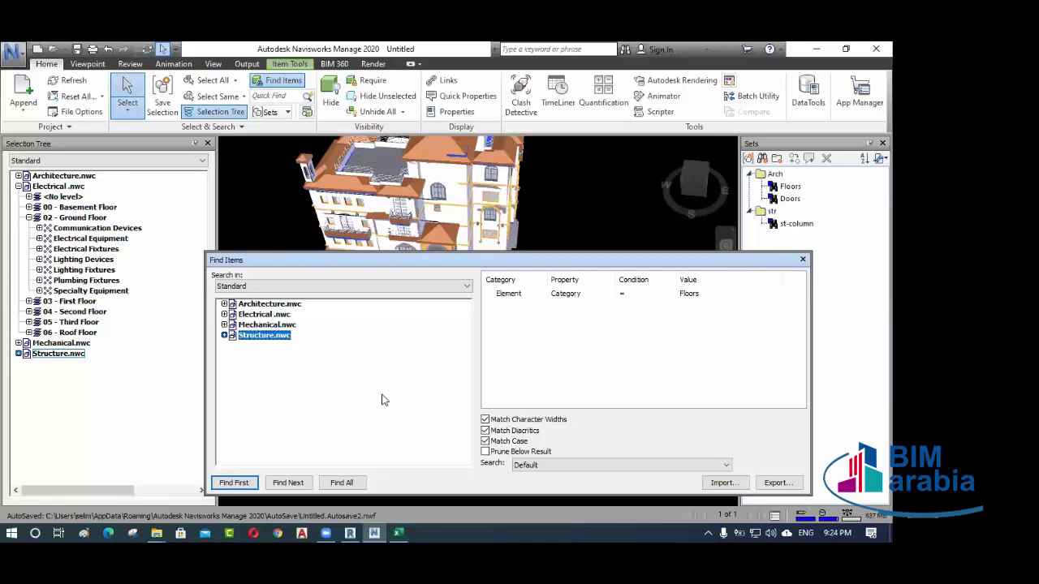
pyautogui.keyDown('ctrl'); pyautogui.click(264, 304); pyautogui.keyUp('ctrl')
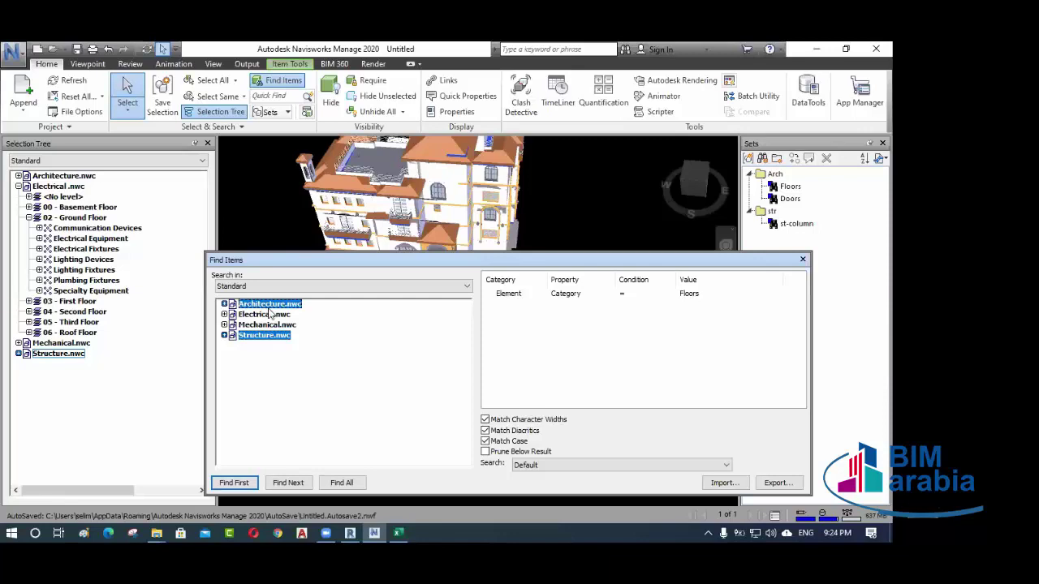
pyautogui.click(347, 486)
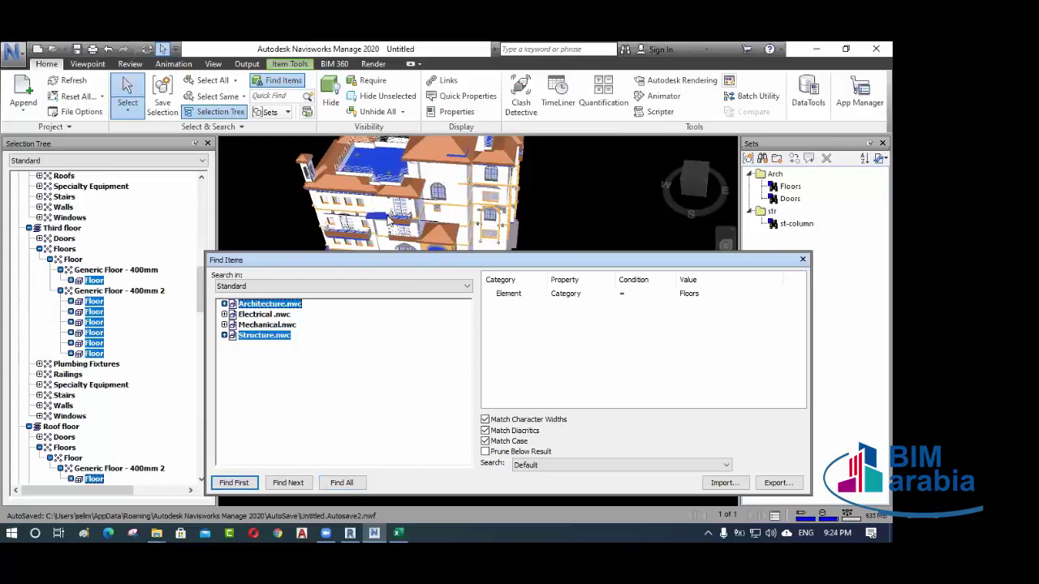
# - Restrict the search to Structure.nwc only and find all its floors
pyautogui.scroll(2, 374, 170)
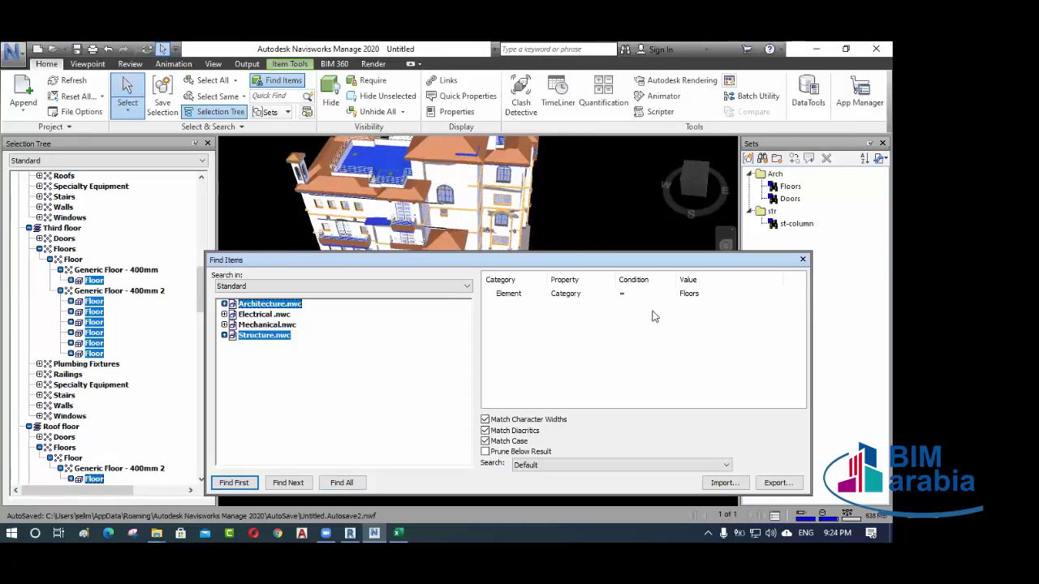
pyautogui.click(258, 305)
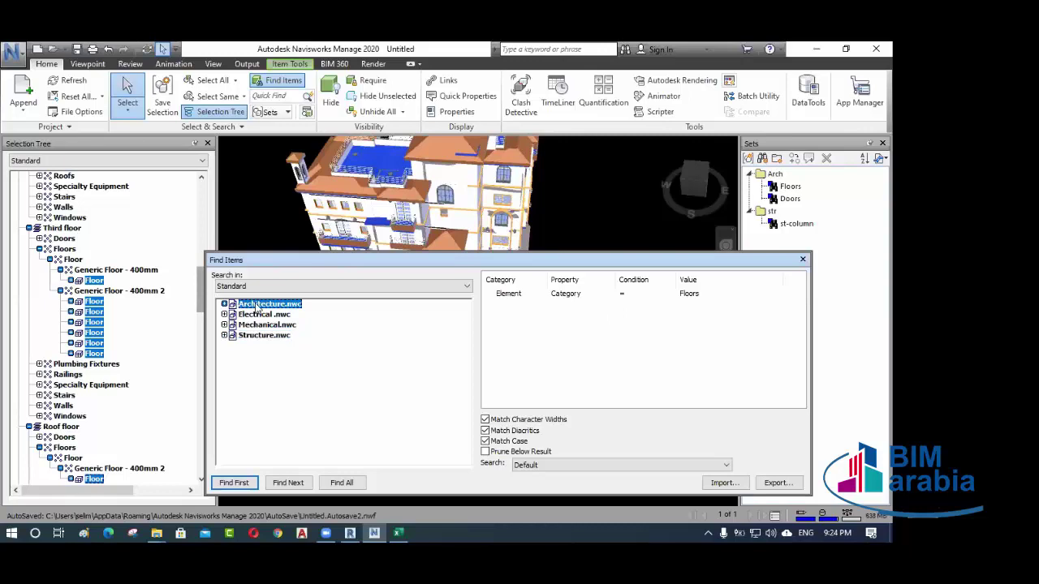
pyautogui.click(264, 336)
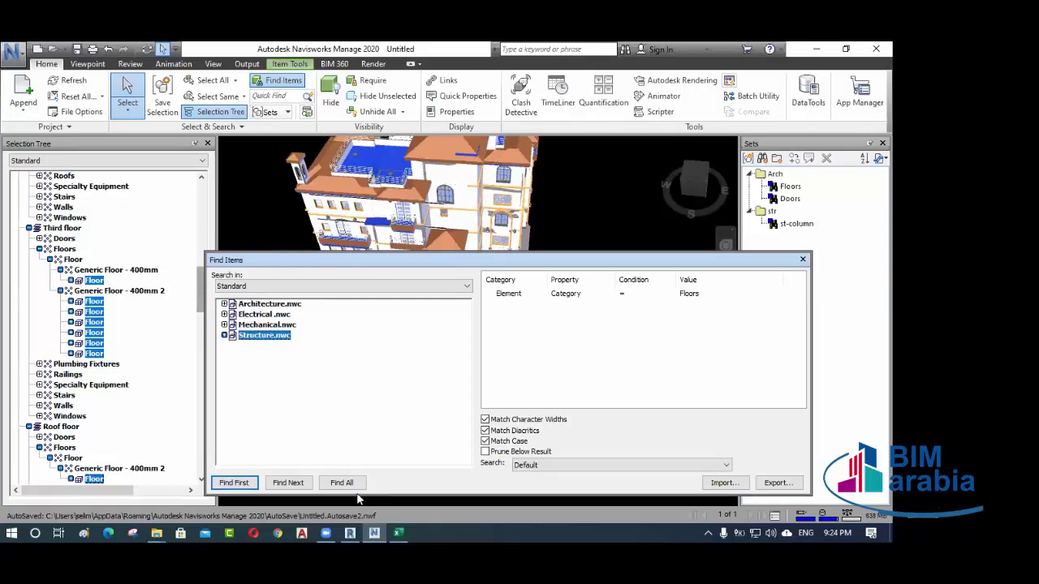
pyautogui.click(345, 485)
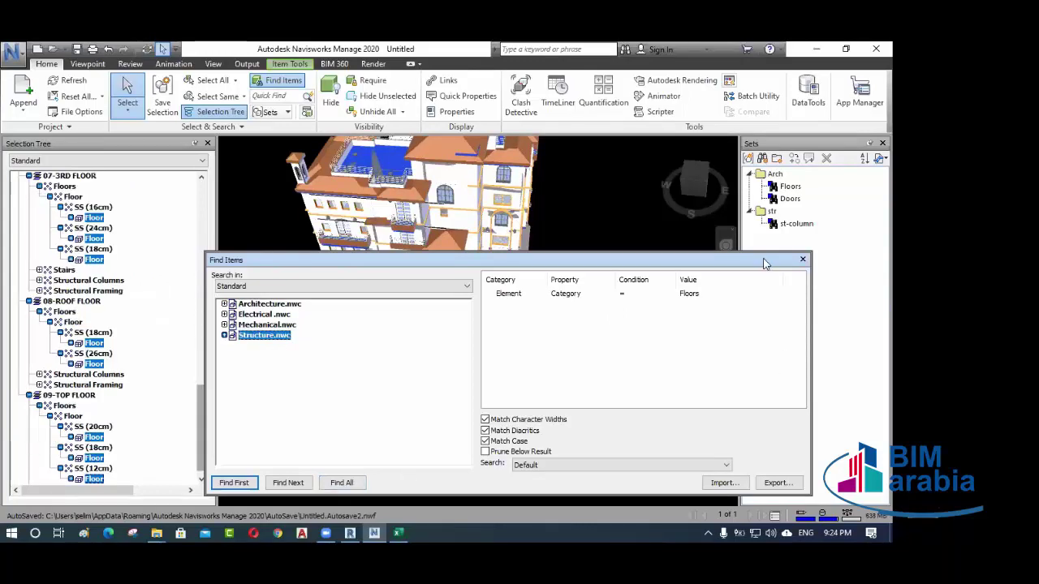
pyautogui.moveTo(765, 263); pyautogui.dragTo(687, 315)
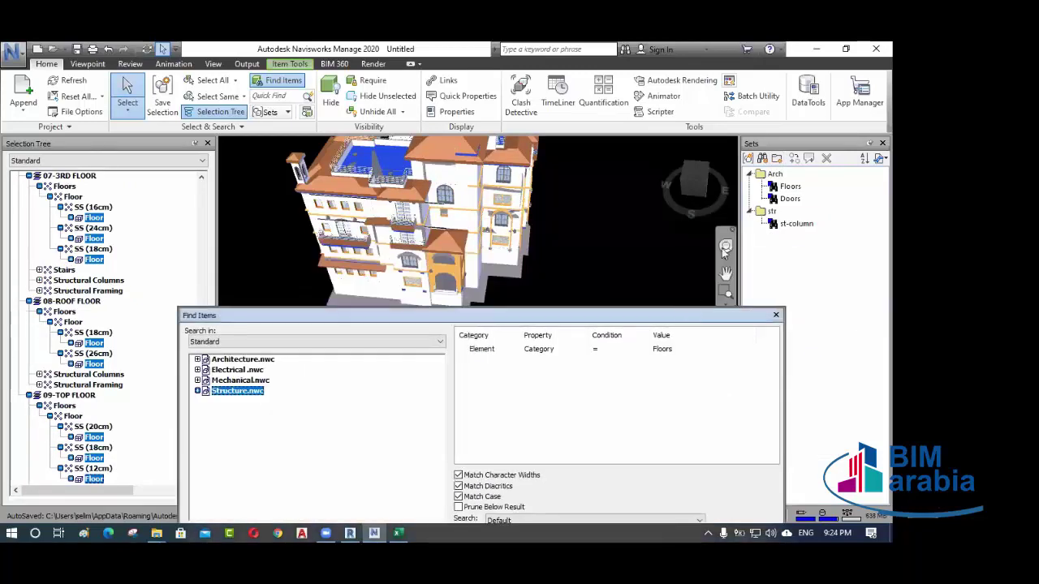
# - Save the floor search as set str-floors and move it into the str folder
pyautogui.click(763, 159)
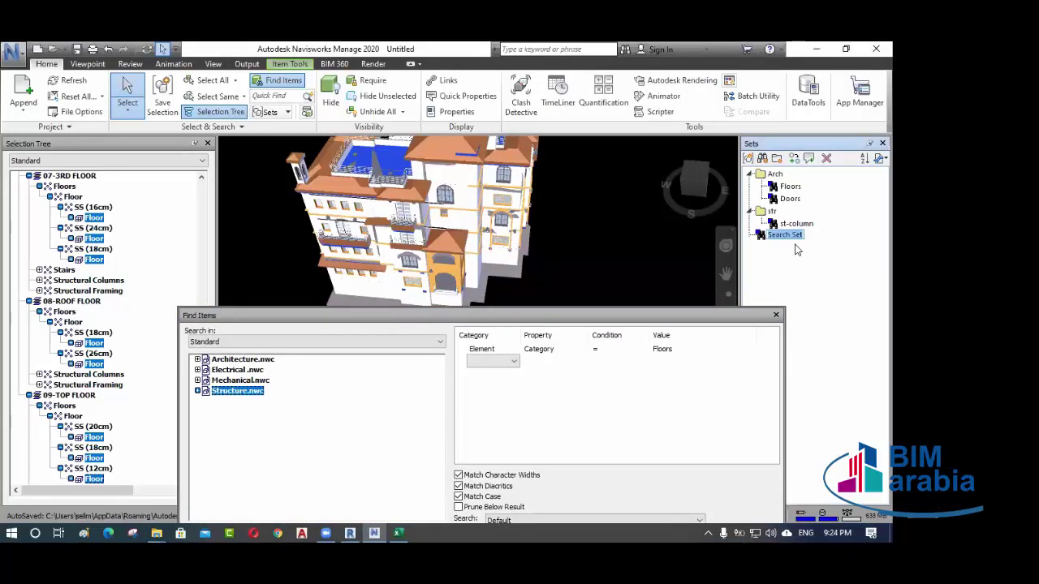
pyautogui.write('str-floors')
pyautogui.click(783, 235)
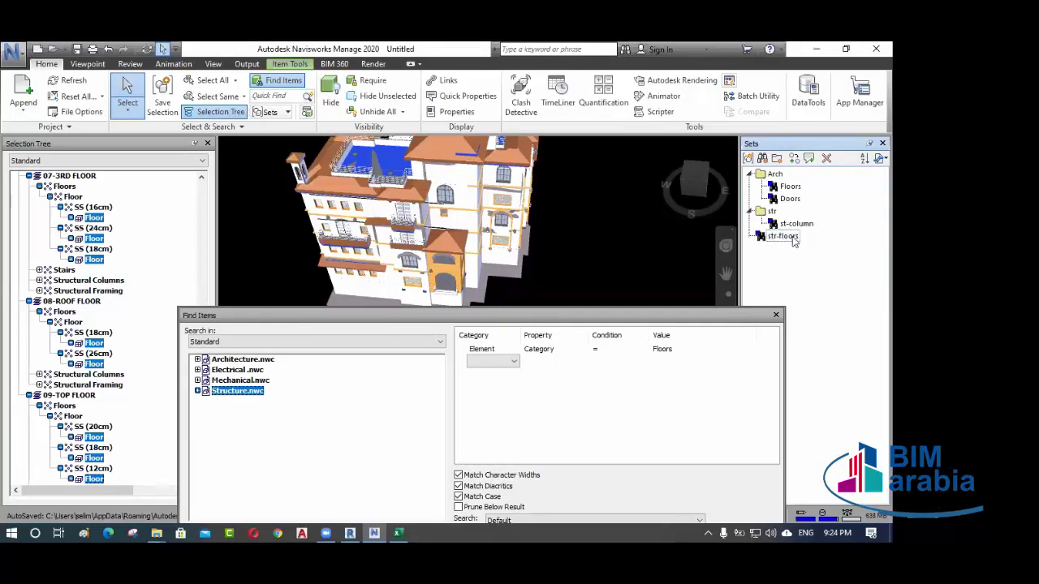
pyautogui.moveTo(793, 235); pyautogui.dragTo(776, 224)
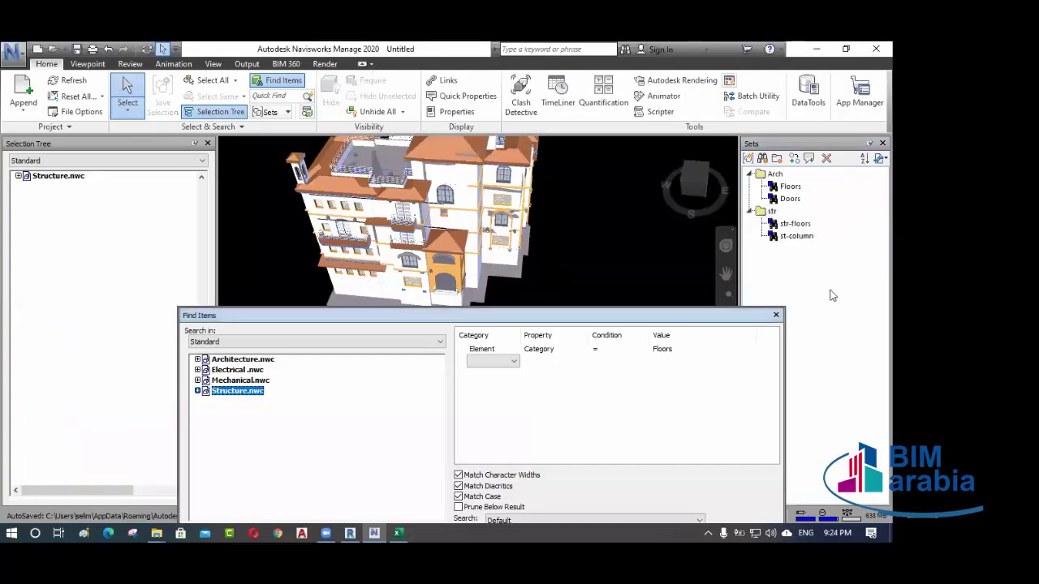
pyautogui.moveTo(699, 315); pyautogui.dragTo(694, 304)
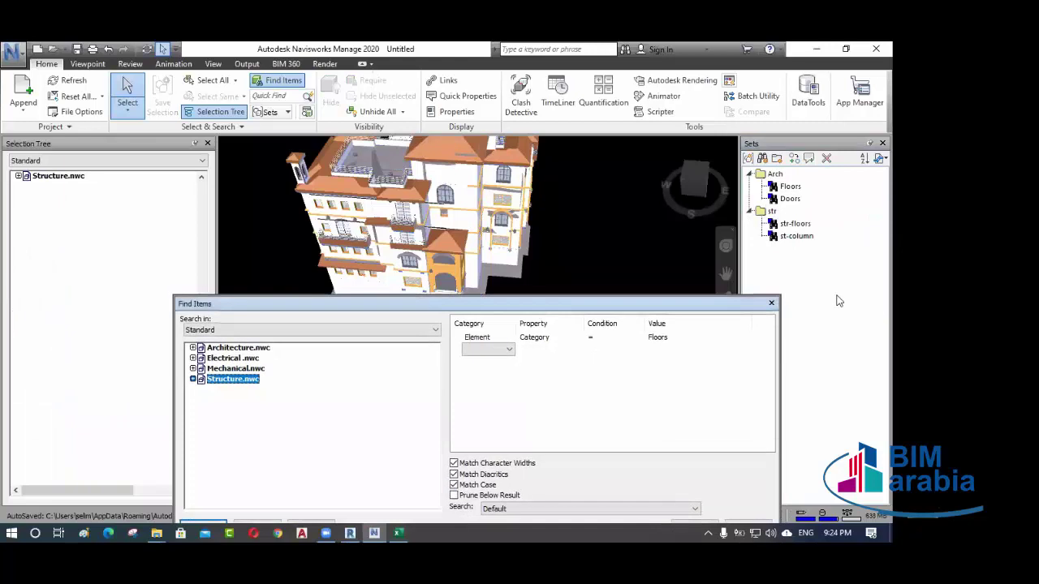
pyautogui.click(784, 247)
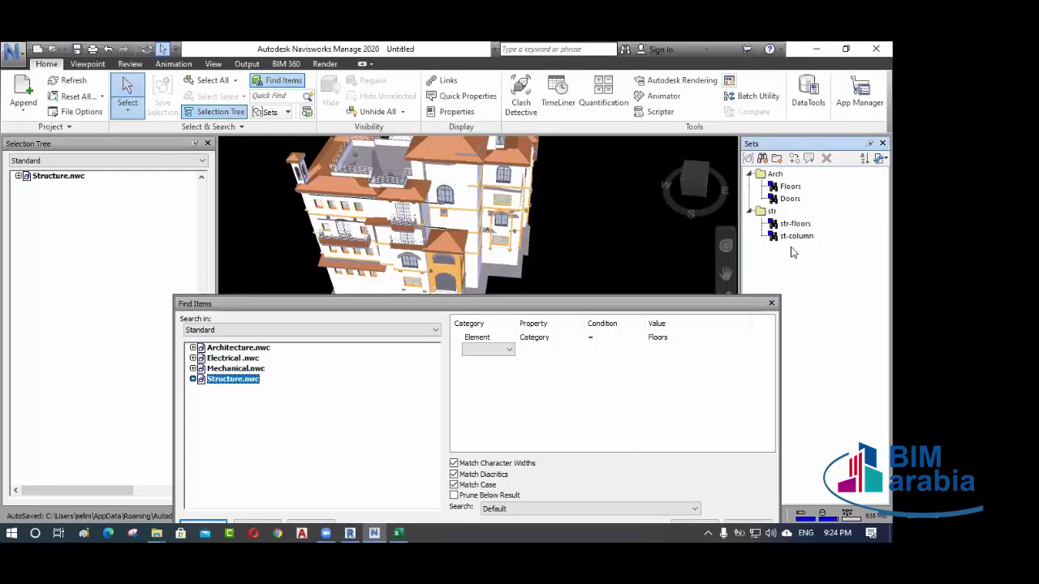
pyautogui.click(397, 533)
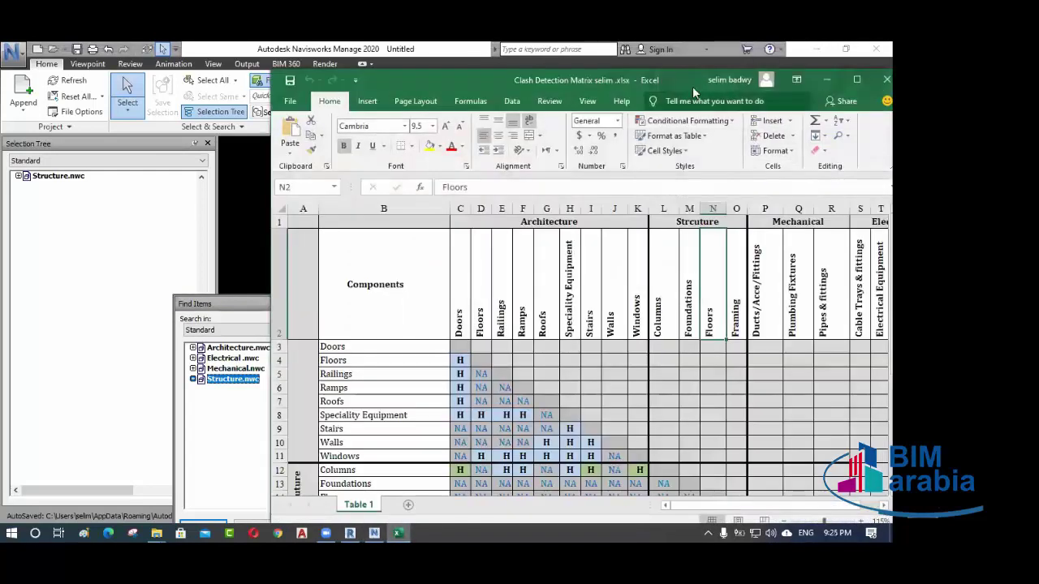
pyautogui.moveTo(680, 77); pyautogui.dragTo(560, 77)
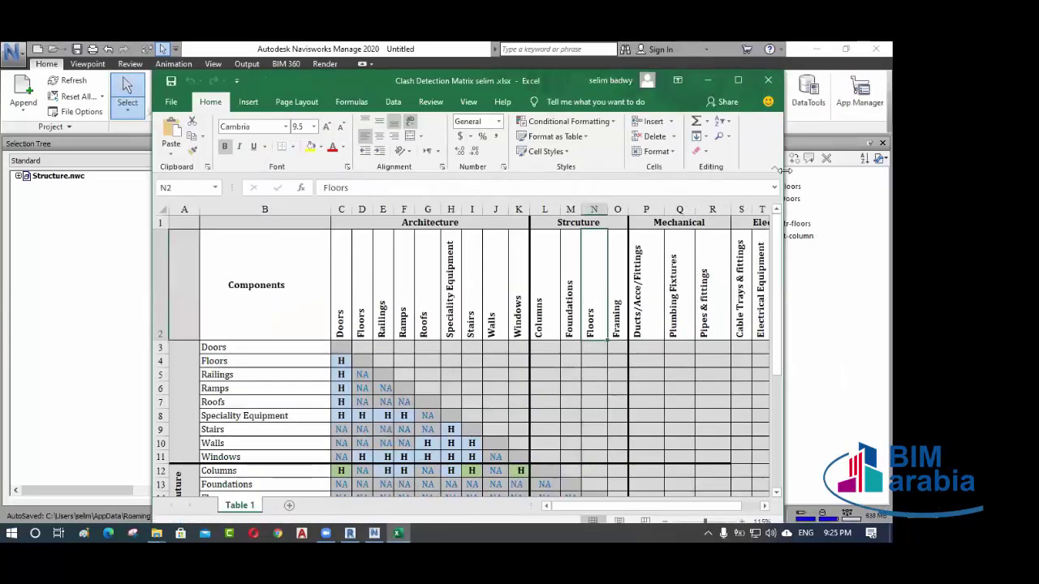
pyautogui.moveTo(784, 171); pyautogui.dragTo(862, 178)
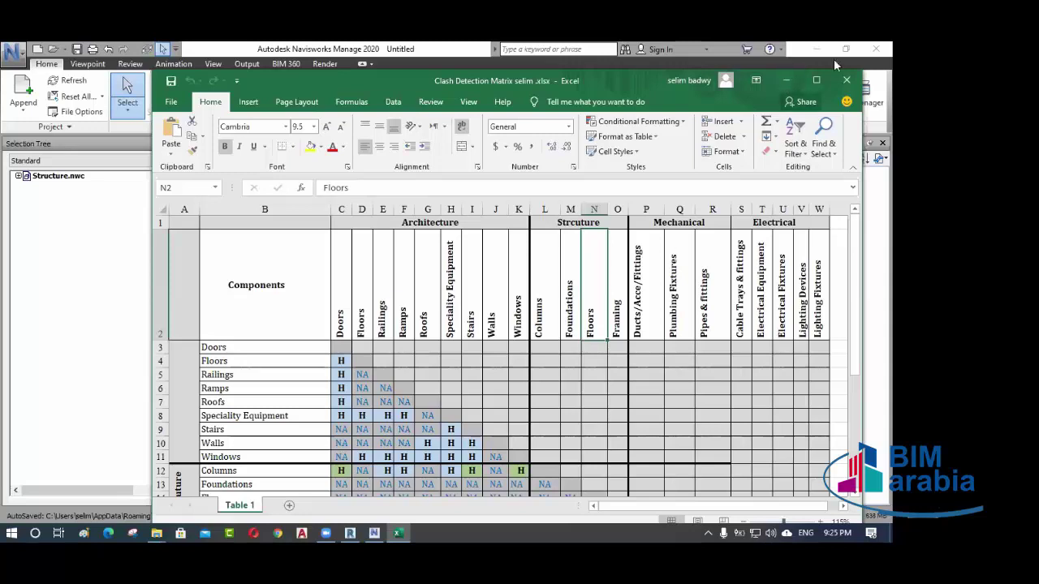
pyautogui.hotkey('alt', 'Tab')
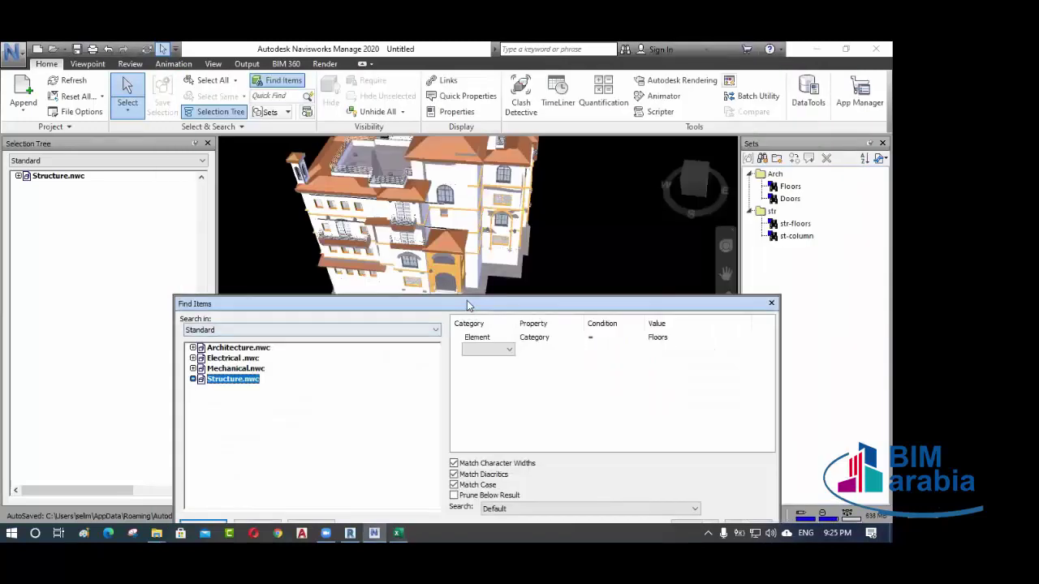
pyautogui.click(56, 220)
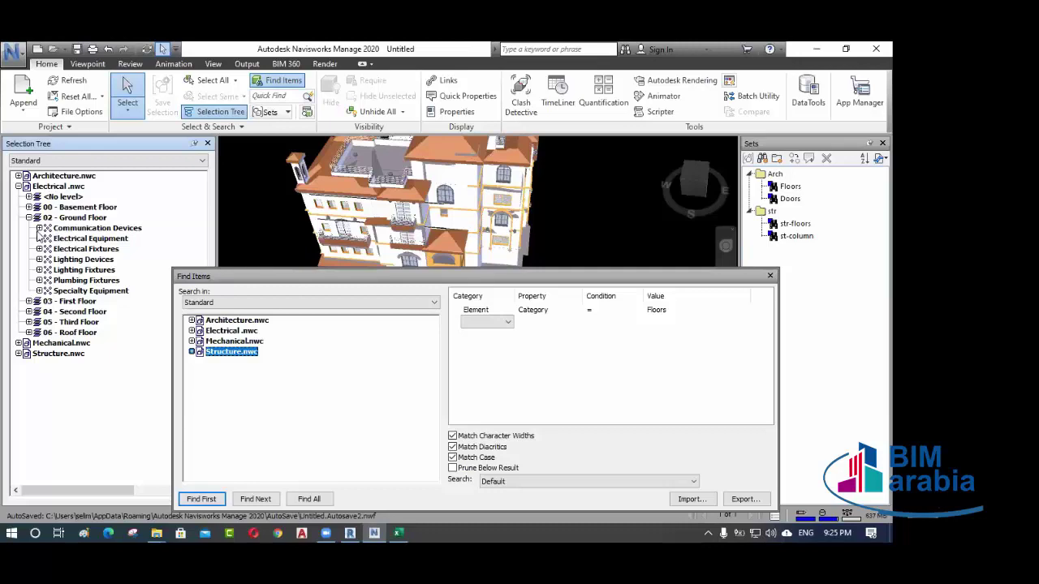
# - Collapse Electrical.nwc and expand Mechanical.nwc down to the 03 - First Floor categories
pyautogui.click(17, 187)
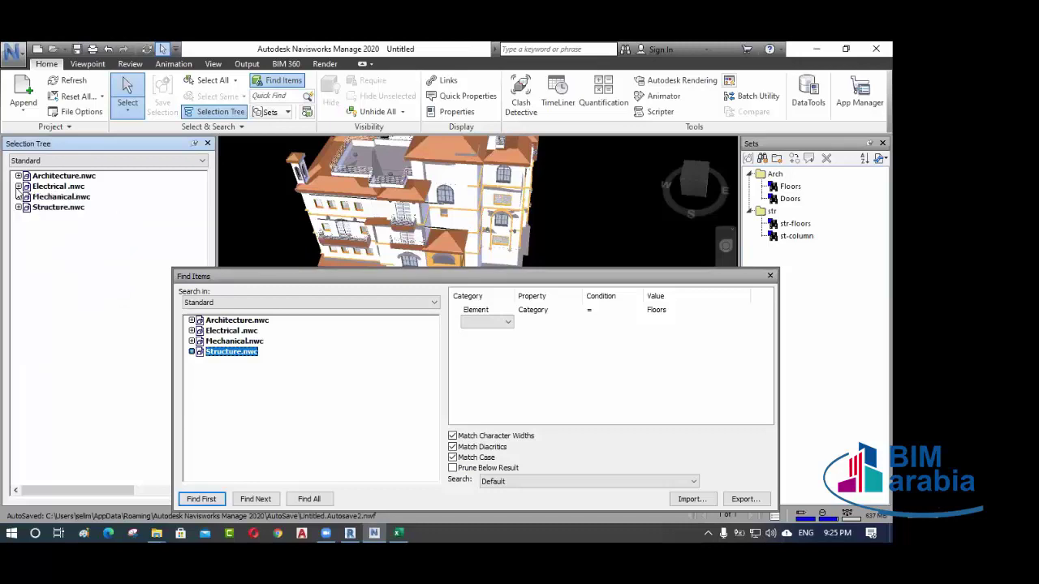
pyautogui.click(57, 197)
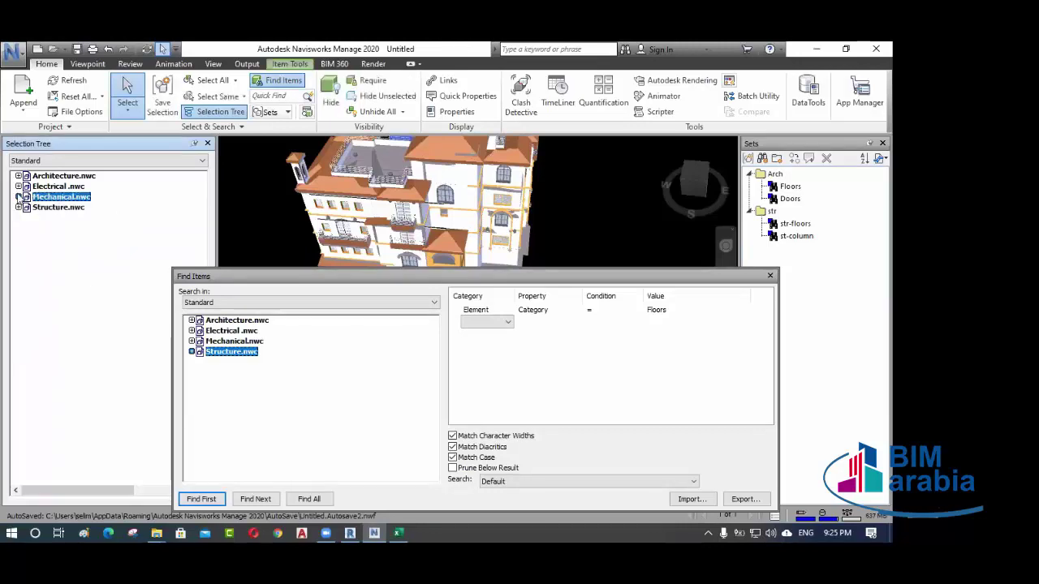
pyautogui.click(17, 197)
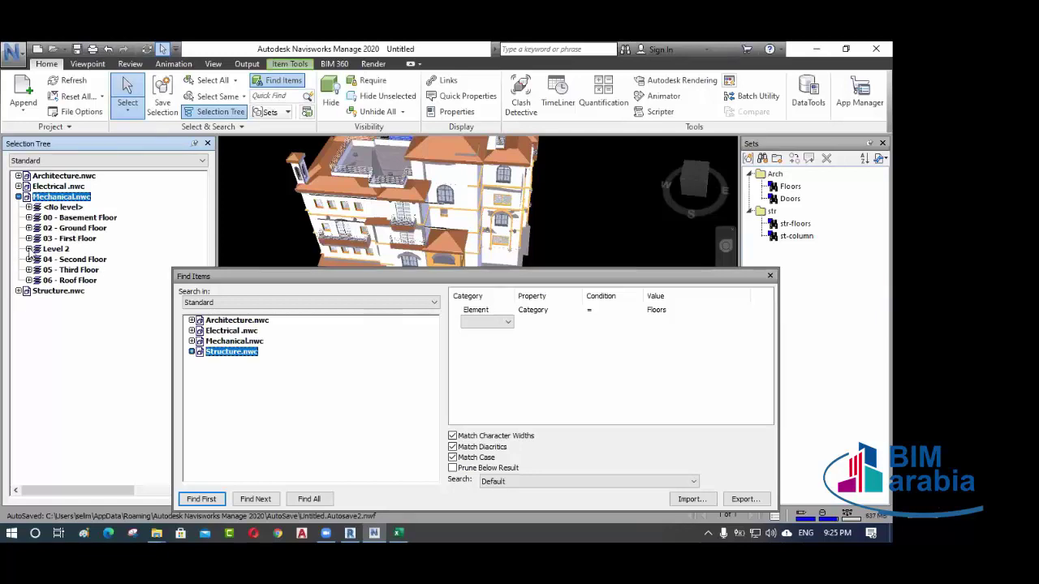
pyautogui.click(28, 249)
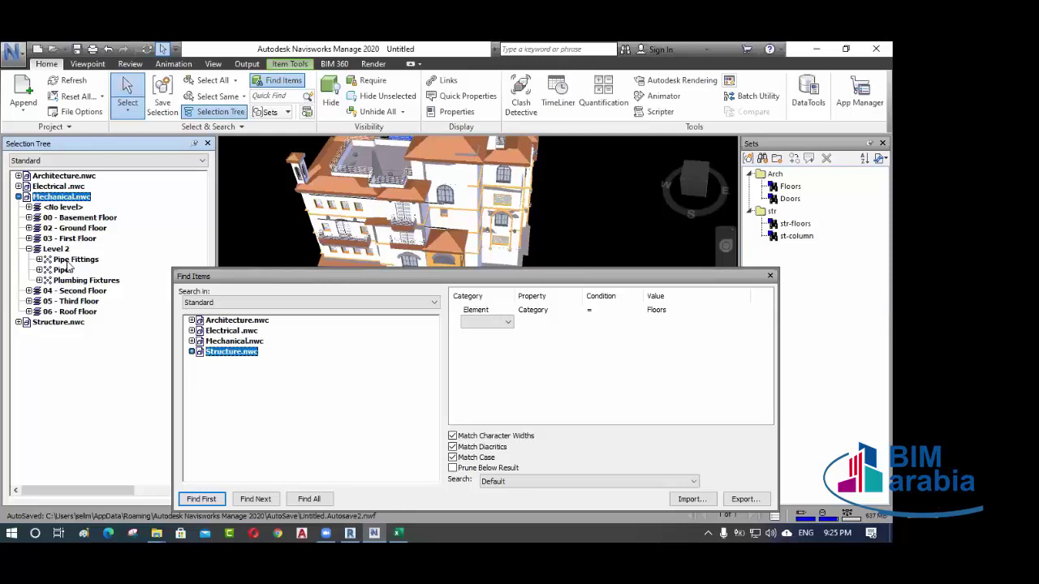
pyautogui.click(37, 238)
pyautogui.click(29, 238)
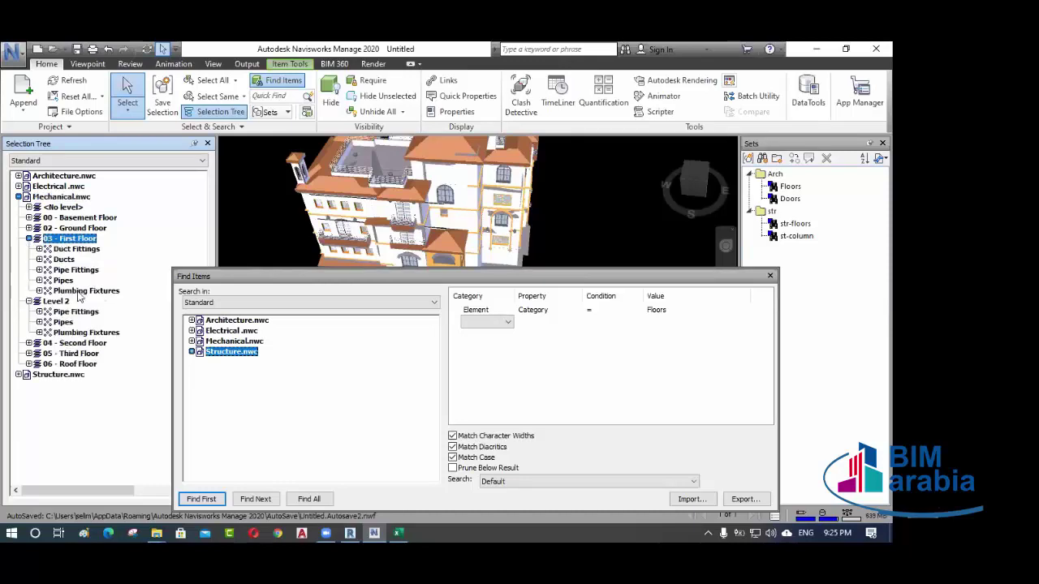
# - Select the first floor's Duct Fittings and Ducts categories, checking the clash matrix spreadsheet
pyautogui.click(85, 251)
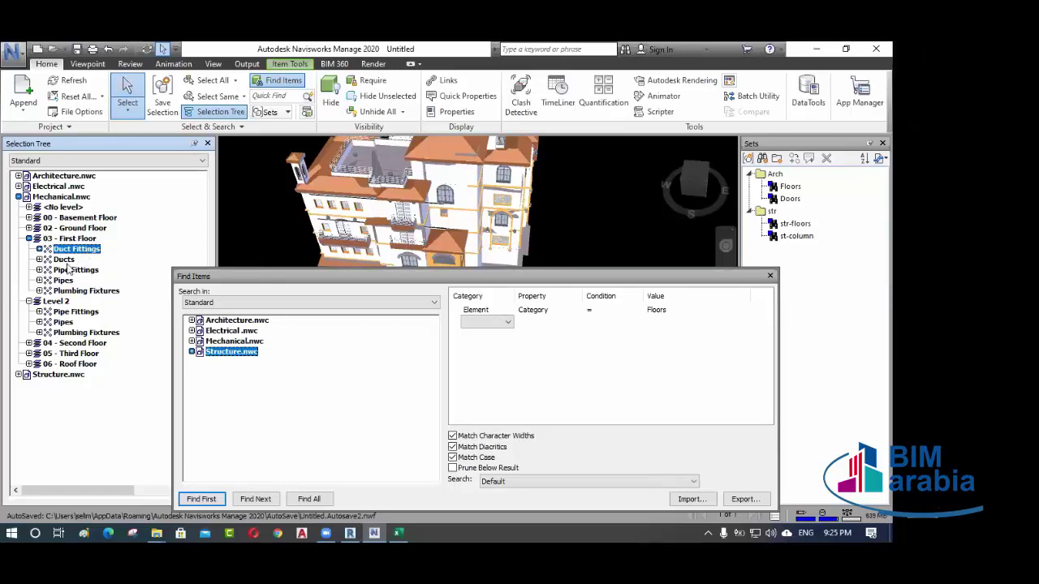
pyautogui.click(65, 260)
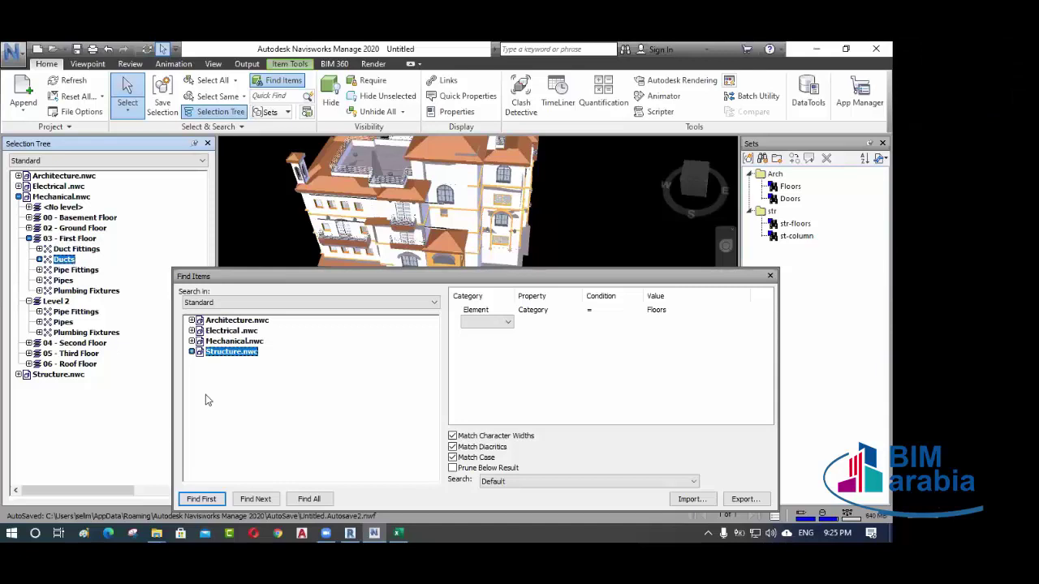
pyautogui.click(400, 530)
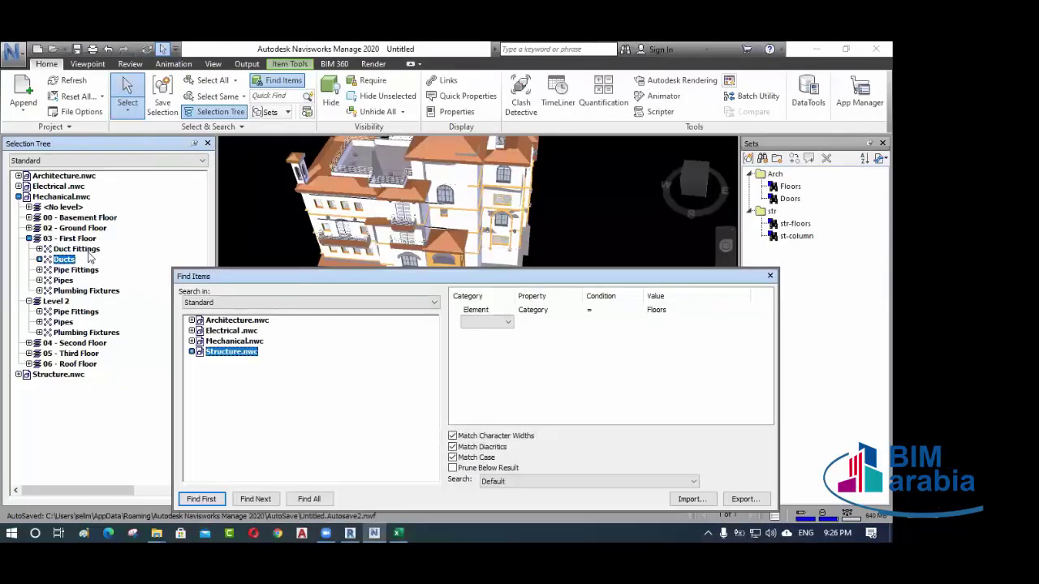
pyautogui.click(89, 251)
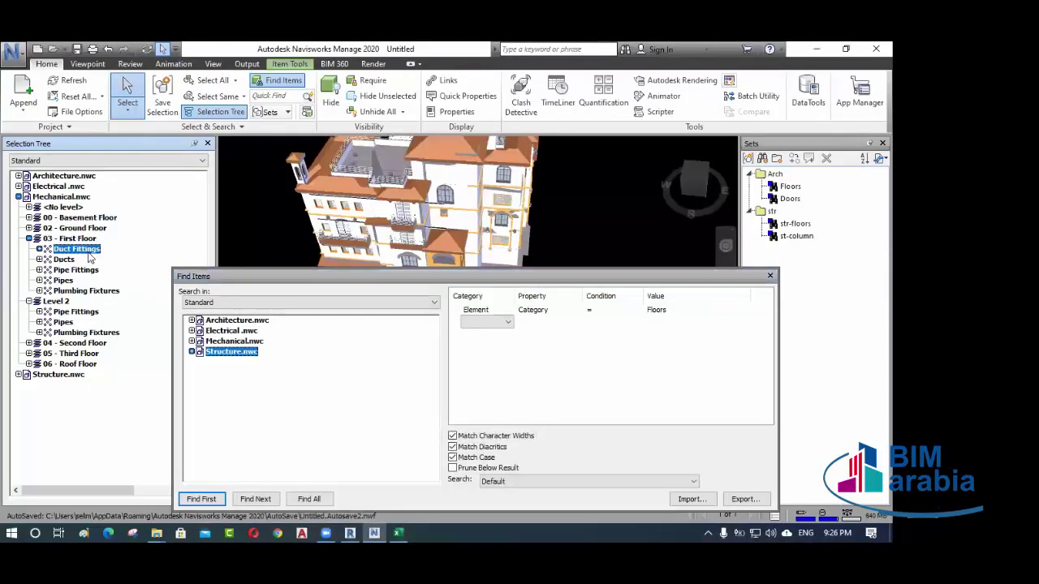
pyautogui.click(63, 260)
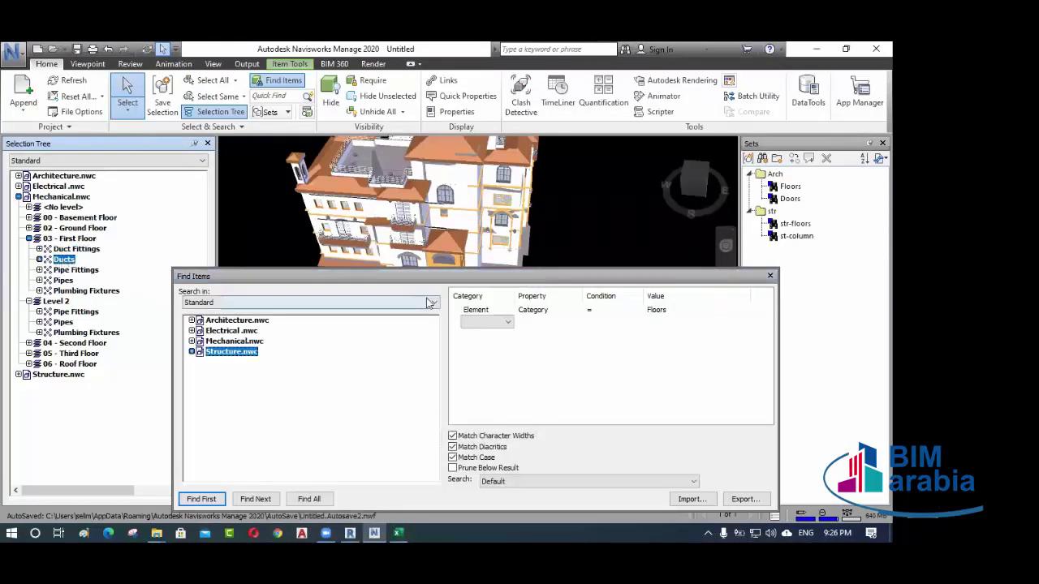
pyautogui.moveTo(475, 276); pyautogui.dragTo(387, 249)
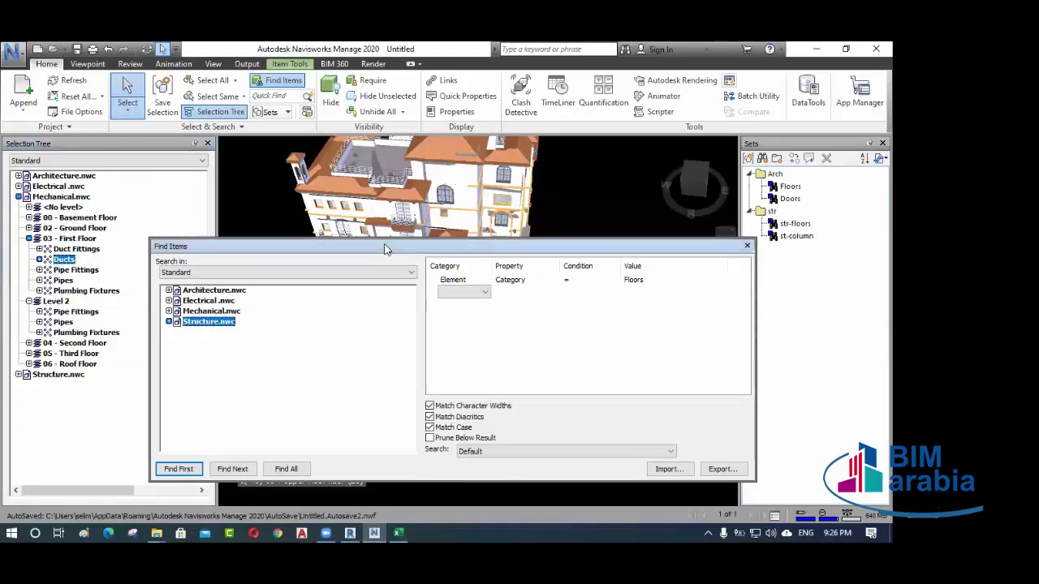
# - Search Mechanical.nwc for Category = Ducts, find all, and collapse the floors' Ducts branches
pyautogui.click(210, 311)
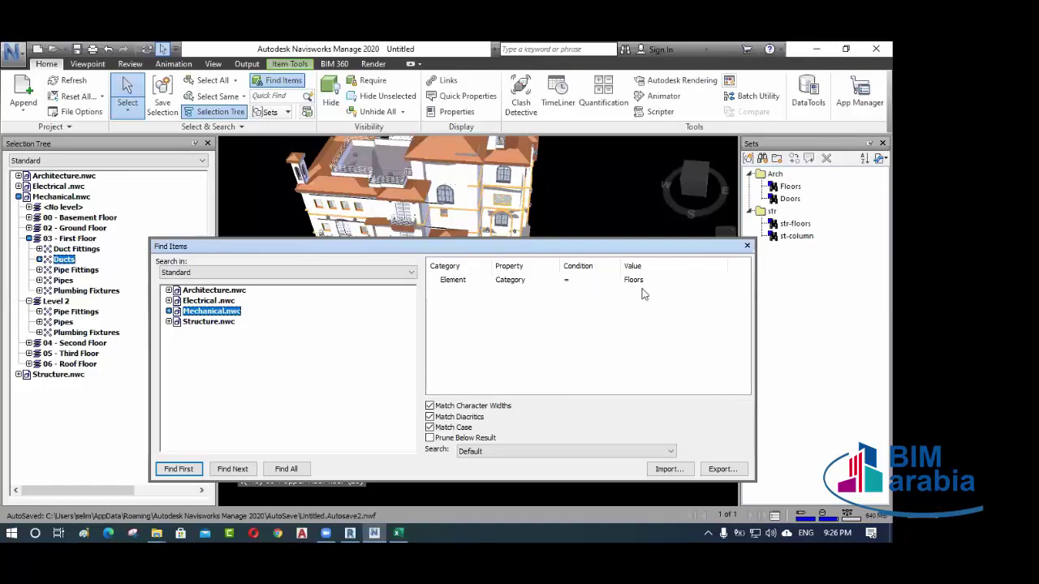
pyautogui.click(655, 279)
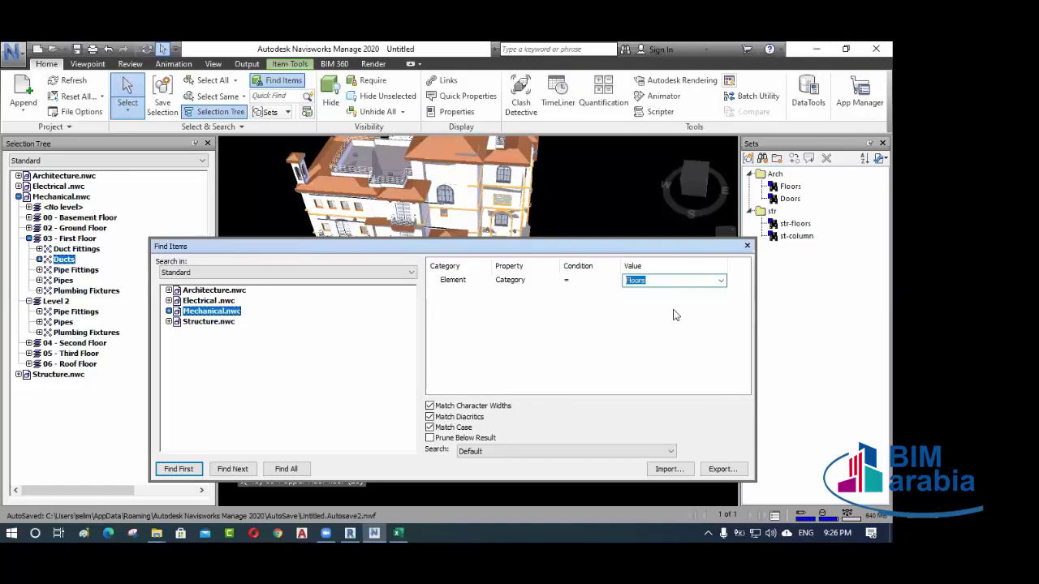
pyautogui.click(721, 280)
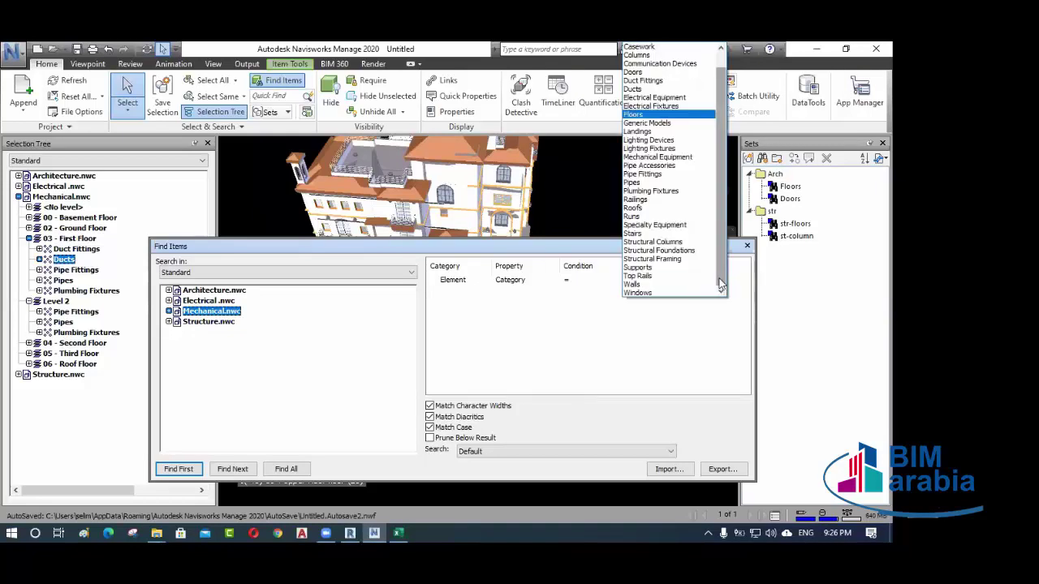
pyautogui.scroll(1, 655, 138)
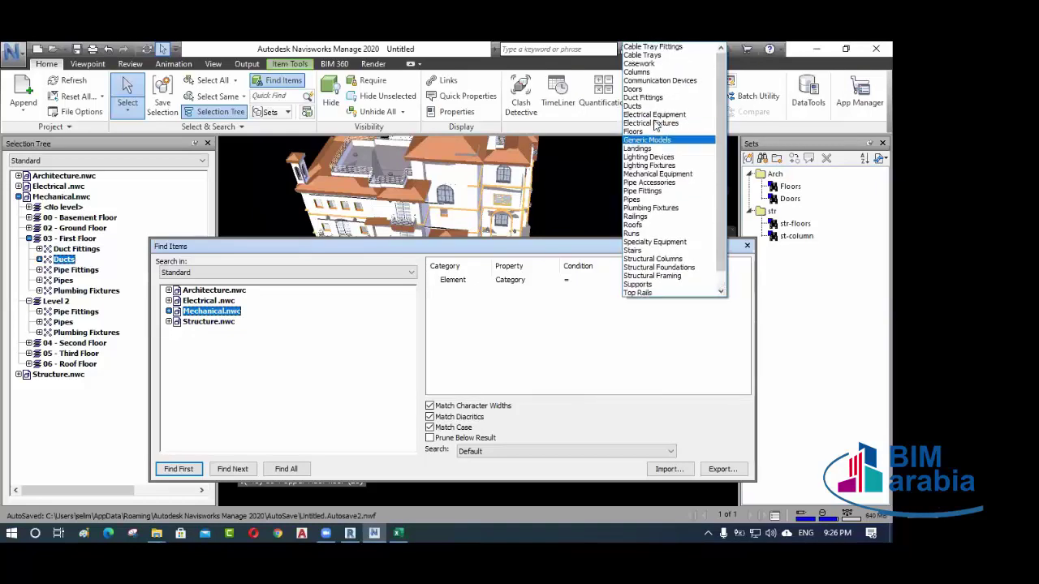
pyautogui.click(654, 107)
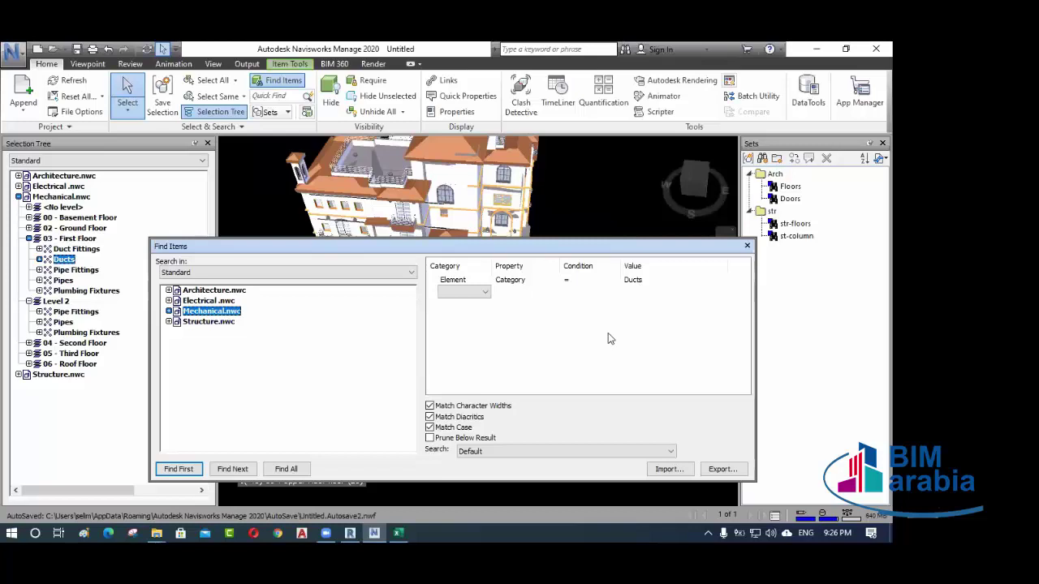
pyautogui.click(286, 469)
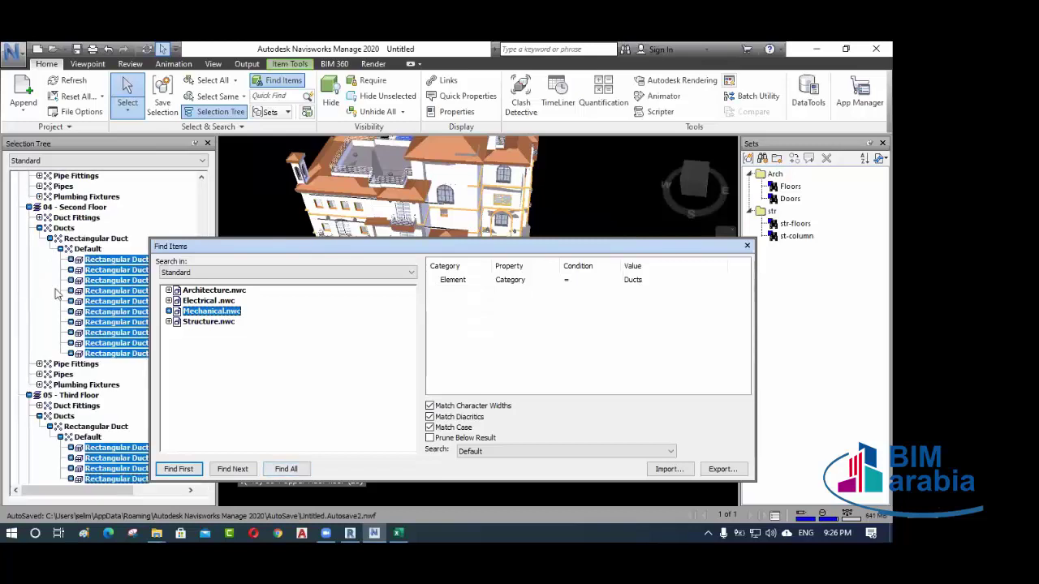
pyautogui.click(38, 228)
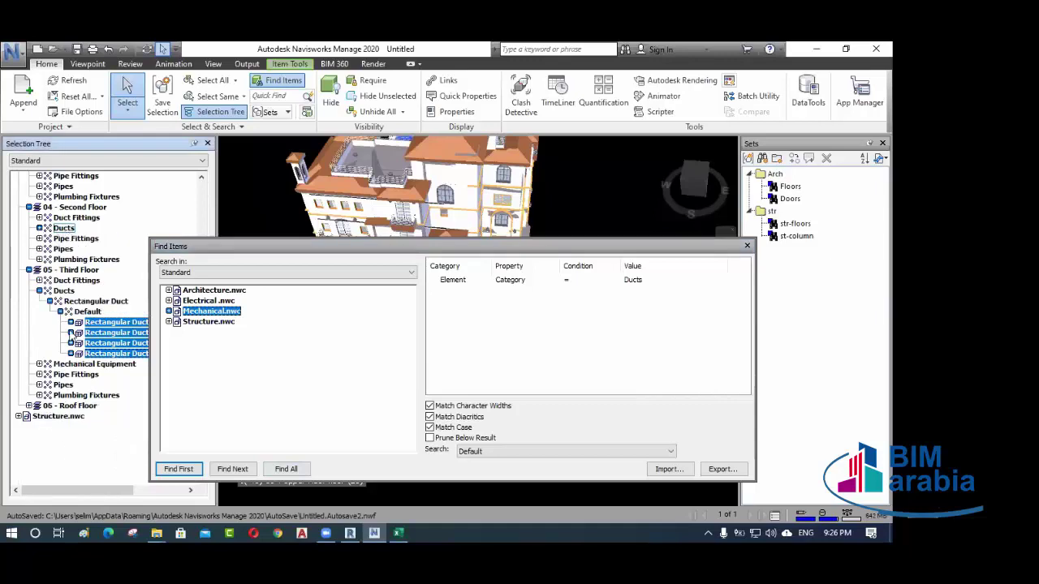
pyautogui.click(39, 291)
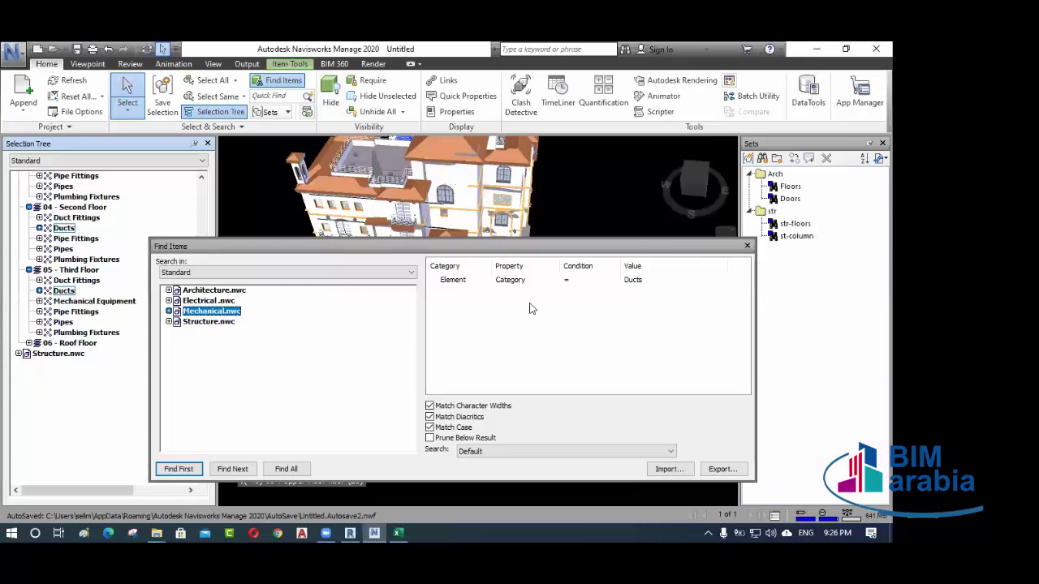
# - Change the rule to Category Contains Ducts and find all matches
pyautogui.click(608, 283)
pyautogui.click(577, 309)
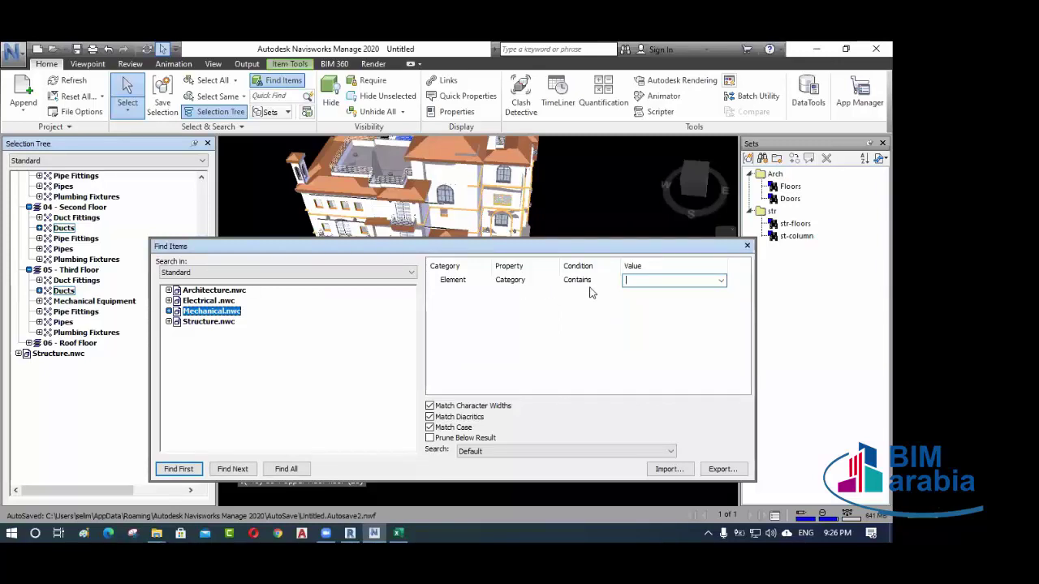
pyautogui.click(721, 282)
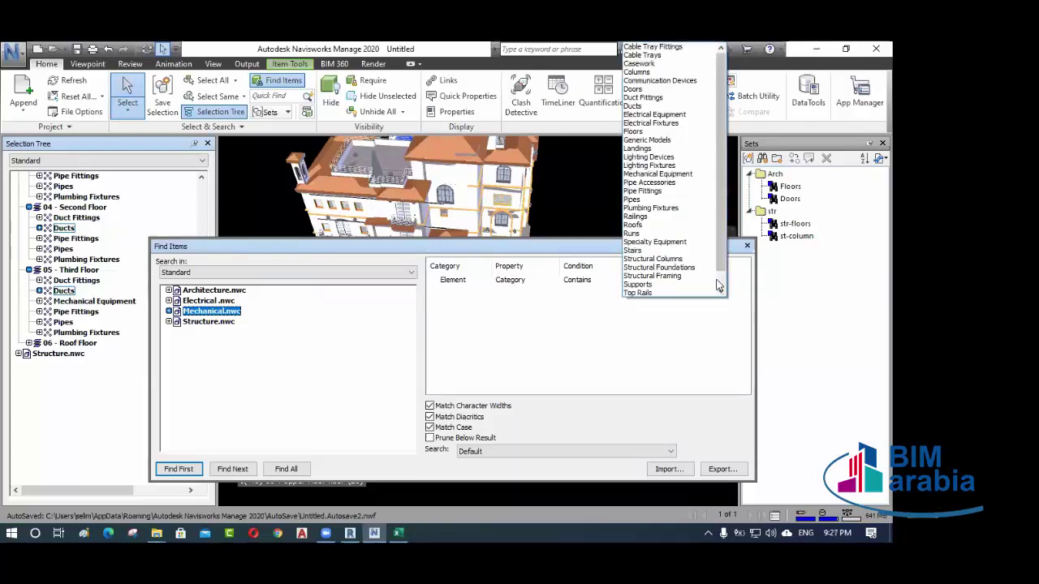
pyautogui.click(649, 107)
pyautogui.click(301, 470)
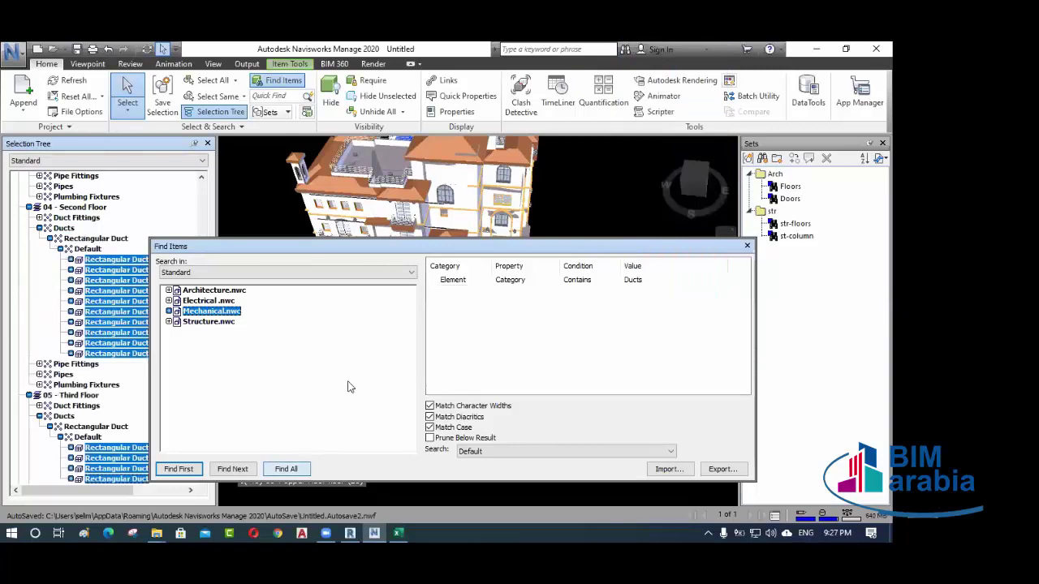
pyautogui.moveTo(371, 264); pyautogui.dragTo(392, 288)
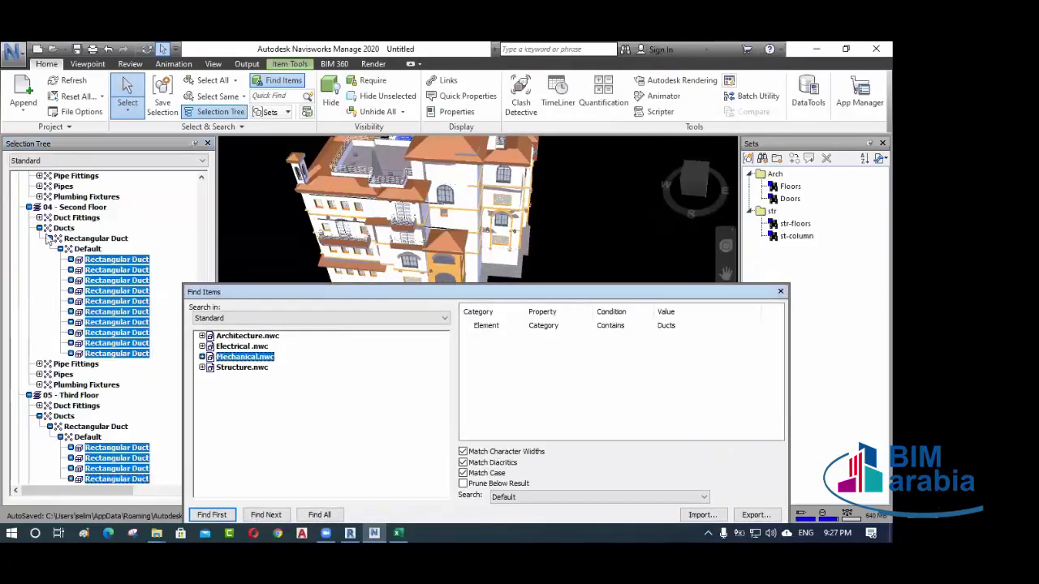
# - Expand the second floor's Duct Fittings to inspect the rectangular mitered elbow
pyautogui.click(39, 228)
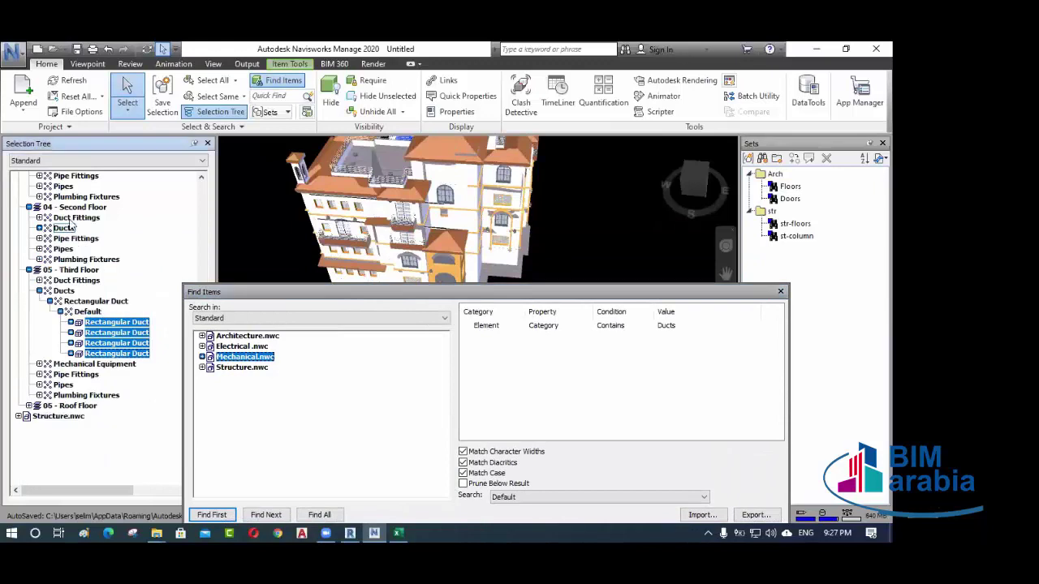
pyautogui.click(73, 219)
pyautogui.click(39, 217)
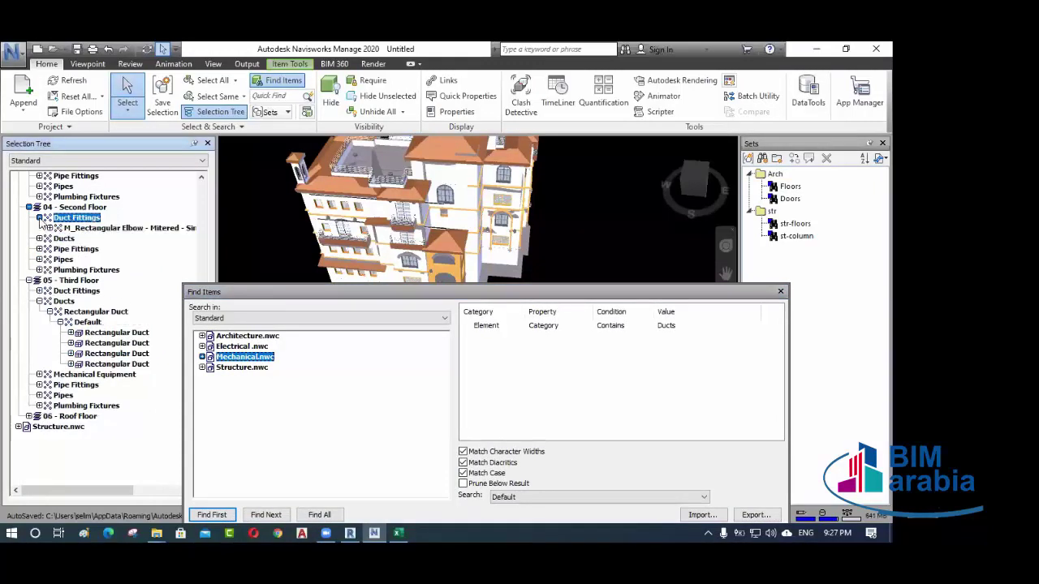
pyautogui.click(78, 228)
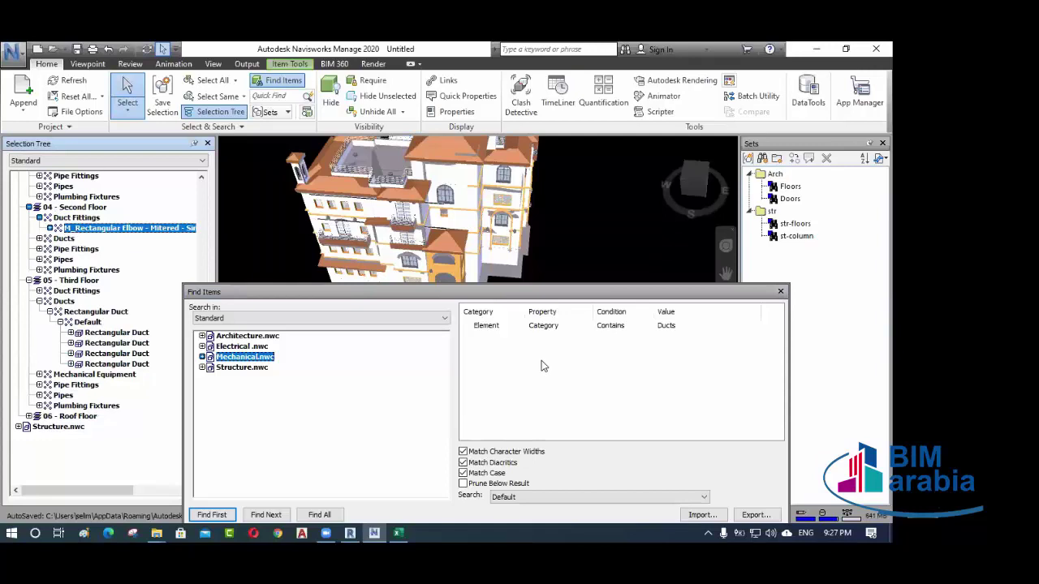
pyautogui.moveTo(531, 291); pyautogui.dragTo(492, 321)
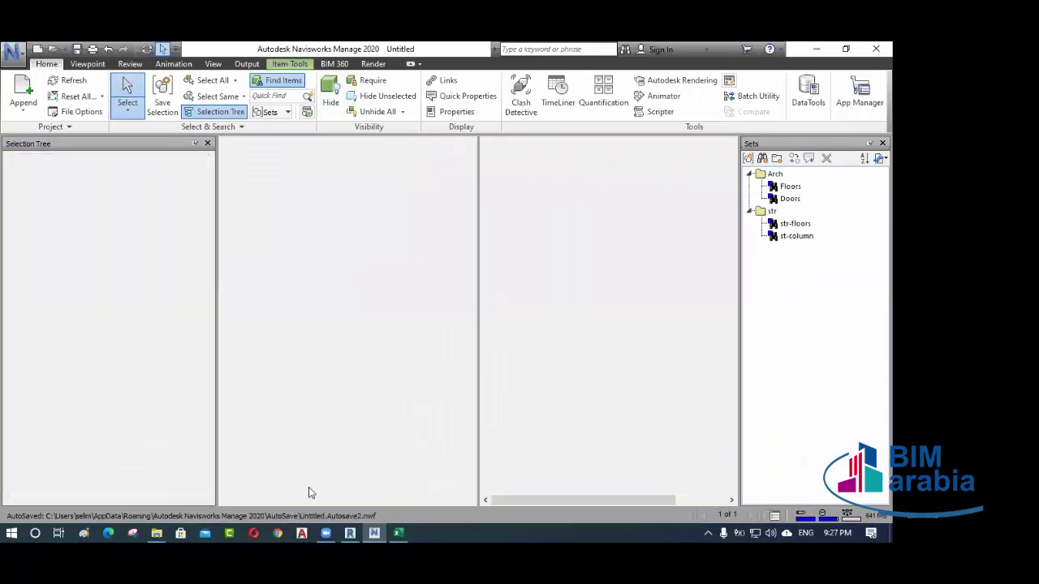
pyautogui.moveTo(622, 146); pyautogui.dragTo(433, 294)
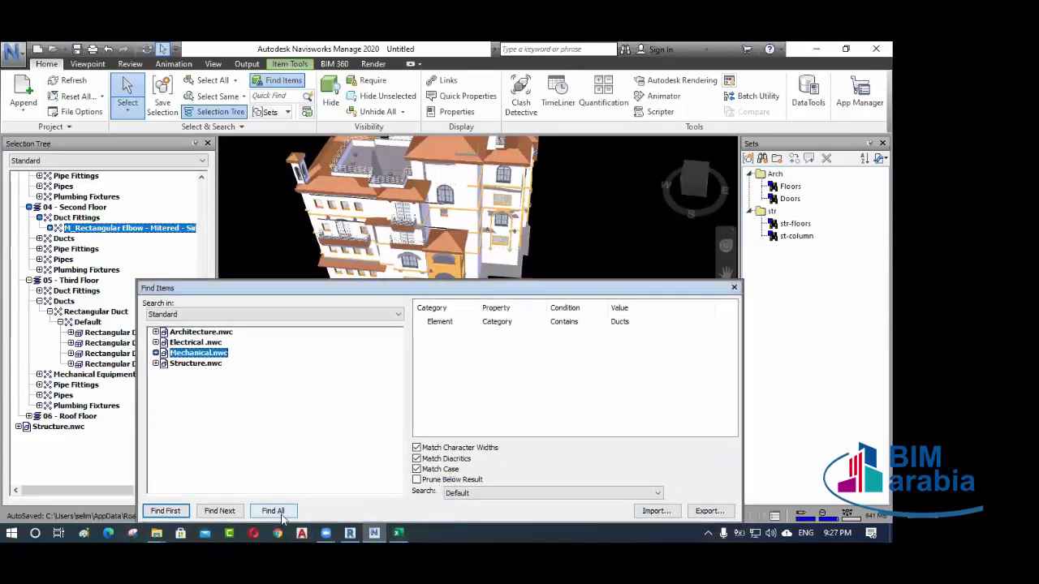
# - Find all Contains Ducts matches again and browse the second floor's Ducts and Pipe Fittings
pyautogui.click(274, 510)
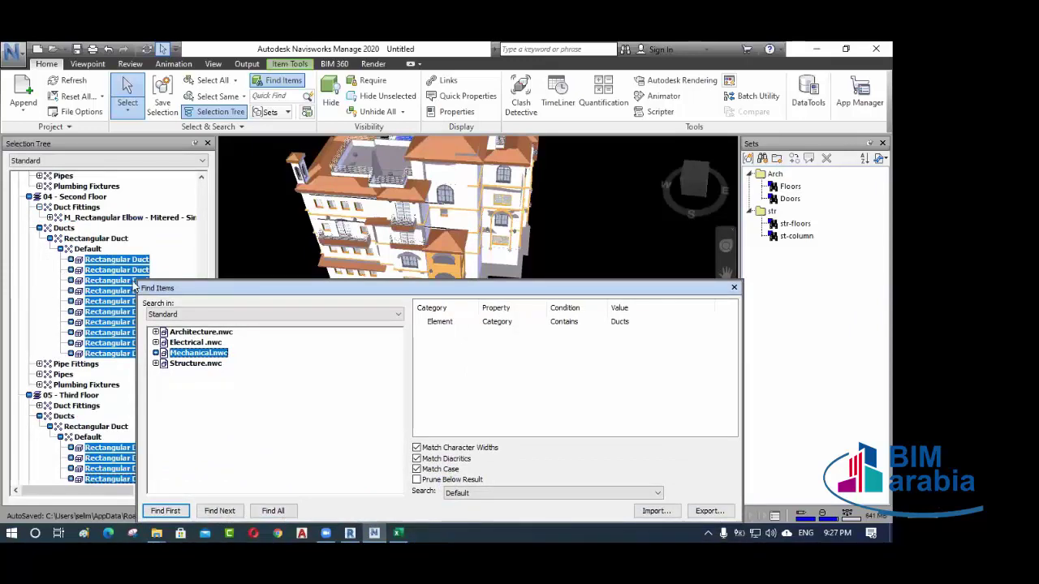
pyautogui.moveTo(188, 289); pyautogui.dragTo(228, 293)
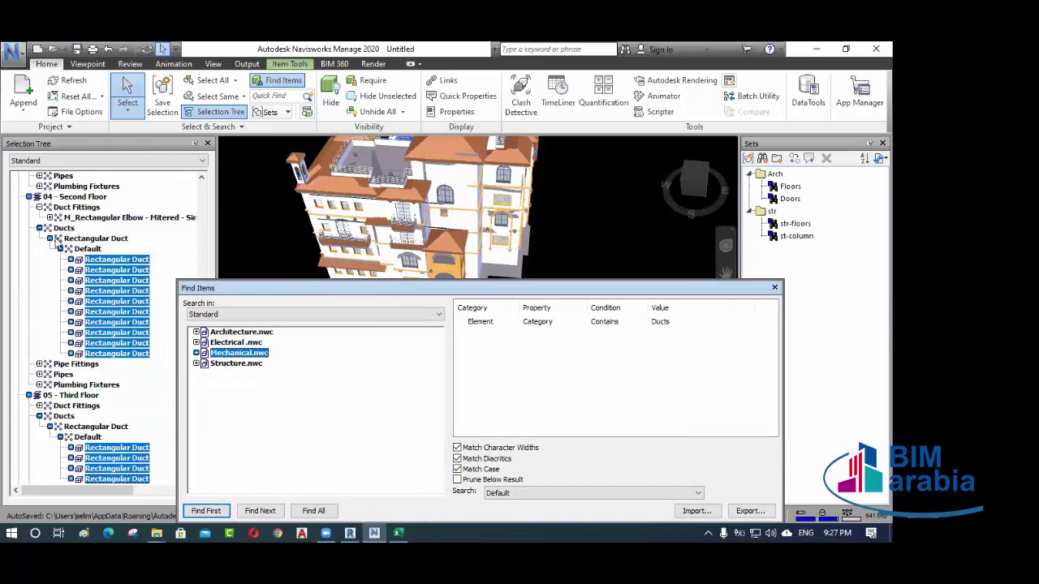
pyautogui.click(39, 228)
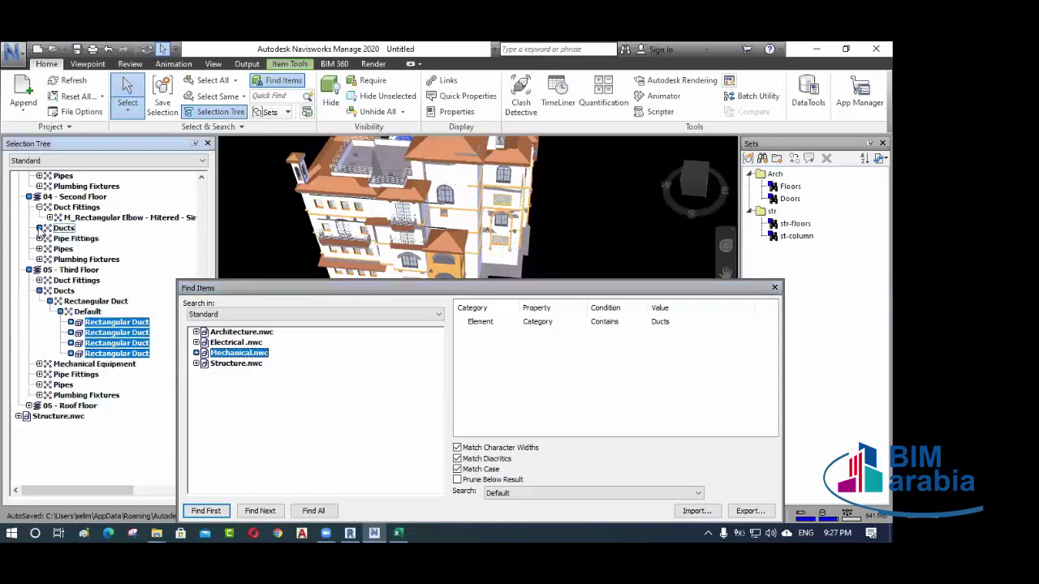
pyautogui.click(39, 238)
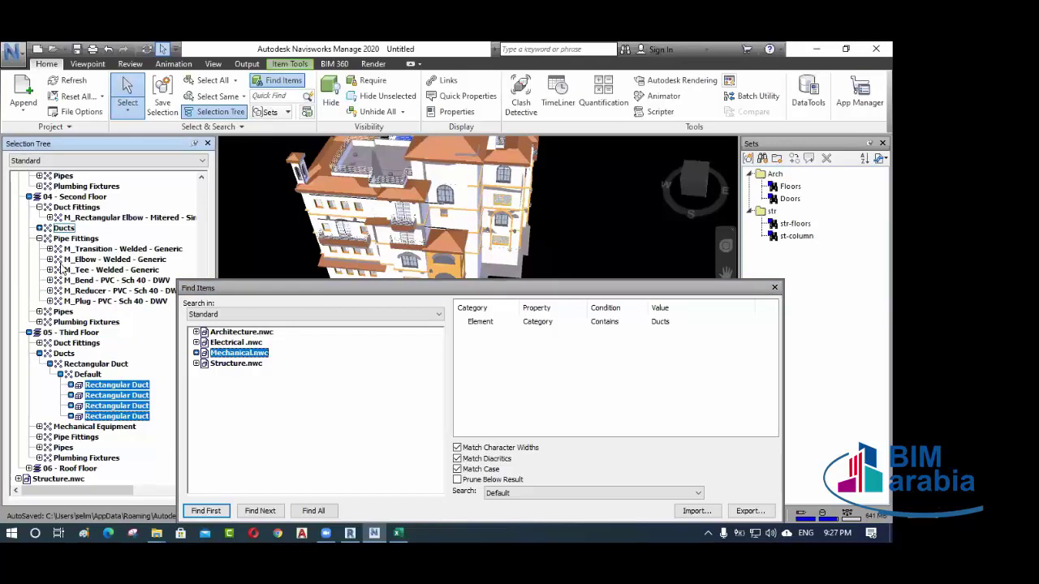
pyautogui.click(39, 239)
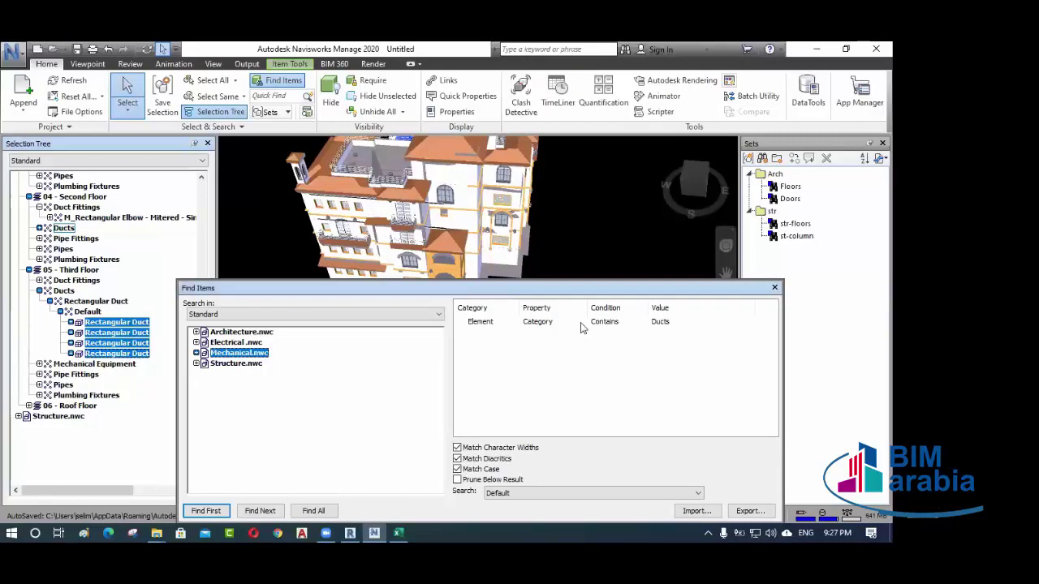
# - Add a second search rule: Element Category = Duct Fittings
pyautogui.click(482, 335)
pyautogui.click(484, 339)
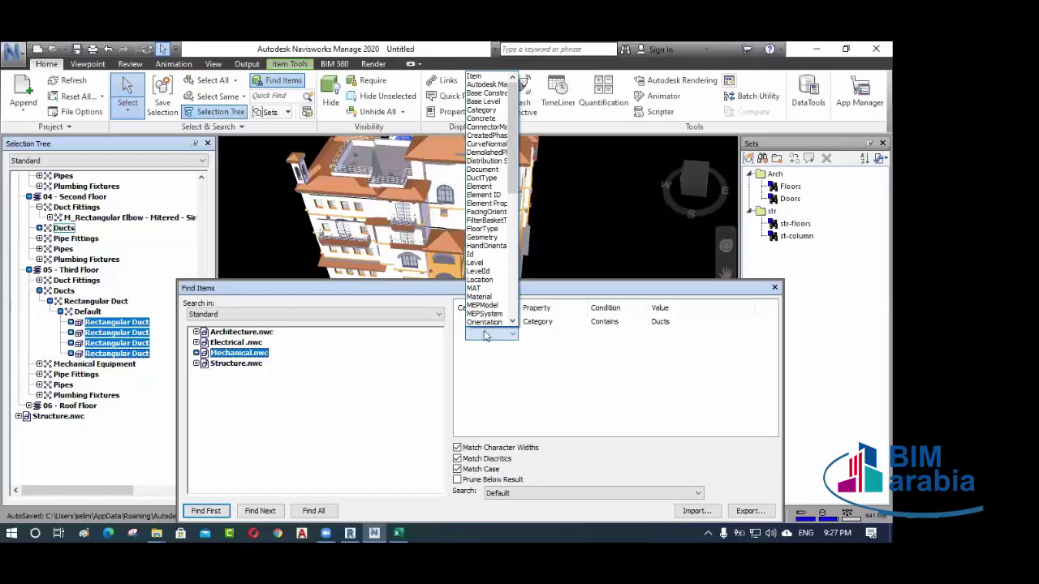
pyautogui.press('e')
pyautogui.click(481, 187)
pyautogui.click(552, 334)
pyautogui.click(552, 334)
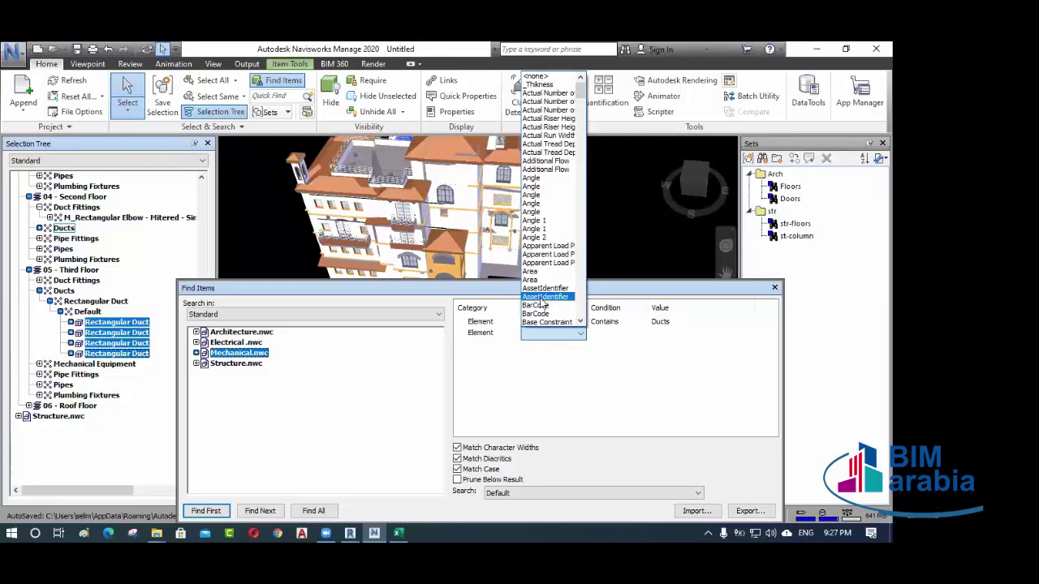
pyautogui.press('c')
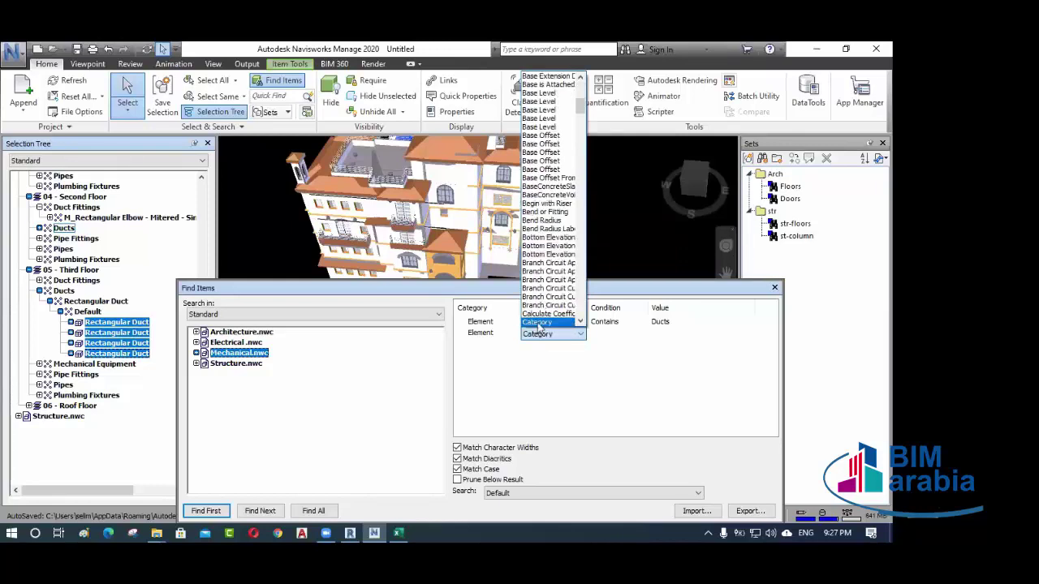
pyautogui.click(542, 323)
pyautogui.click(617, 333)
pyautogui.click(617, 338)
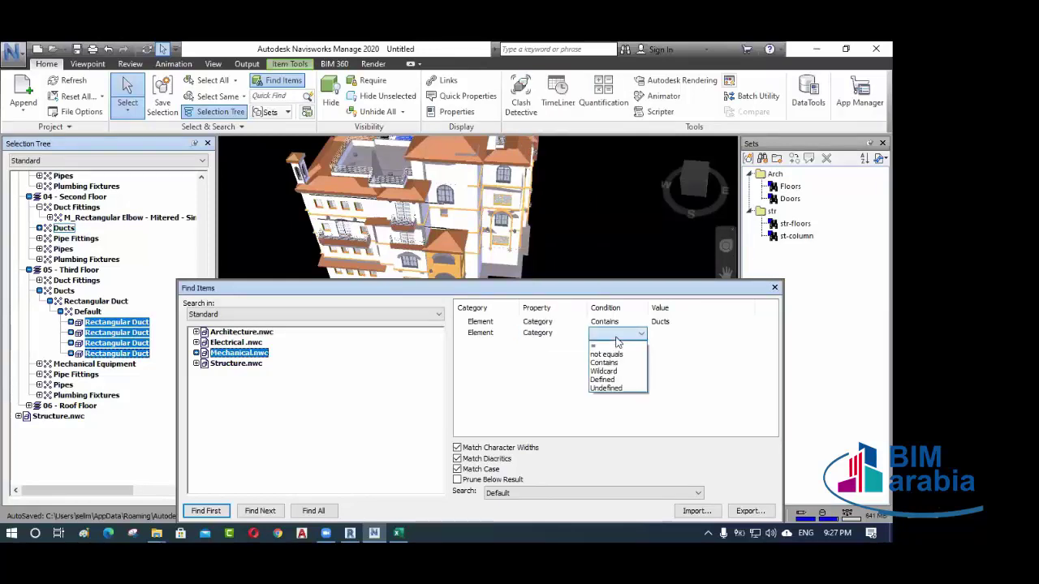
pyautogui.click(616, 344)
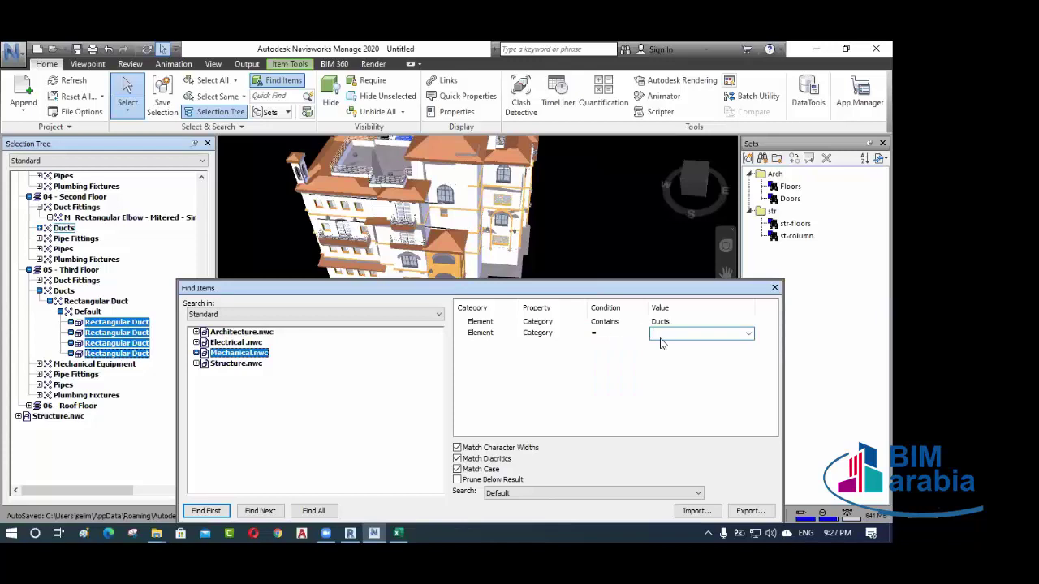
pyautogui.click(748, 334)
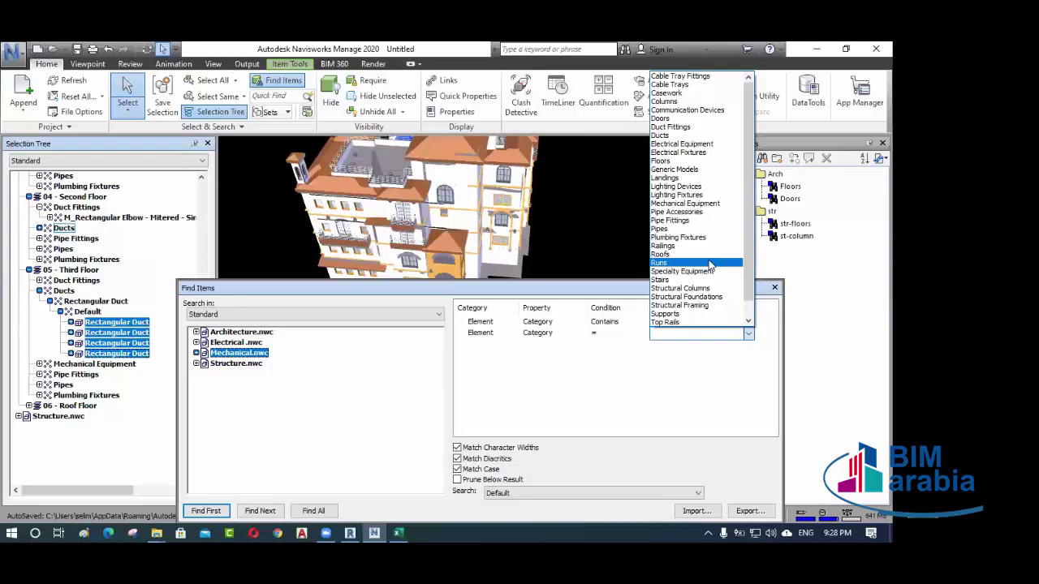
pyautogui.click(677, 127)
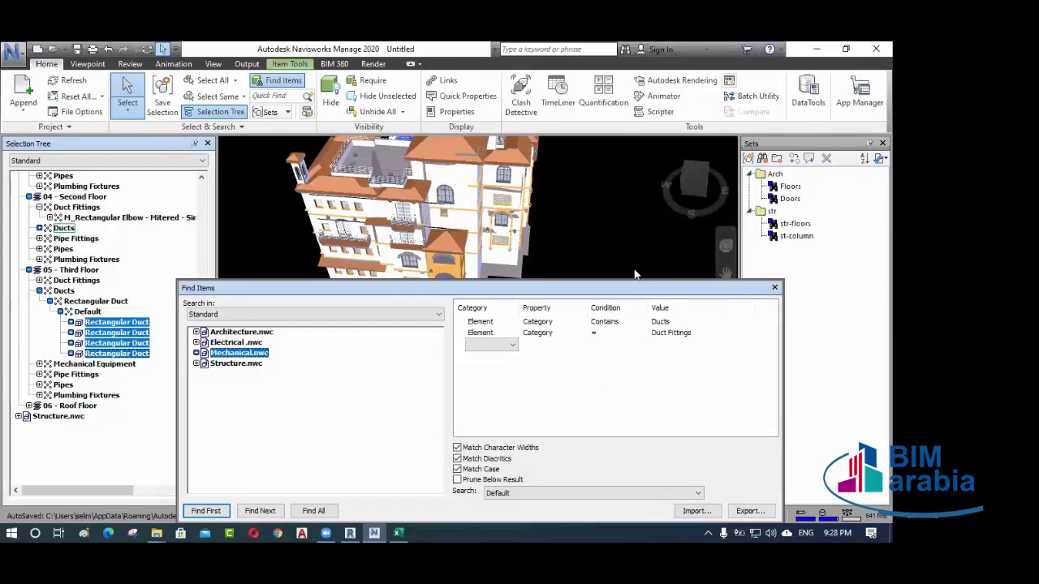
# - Run Find All and dismiss the 'no objects found' message
pyautogui.moveTo(632, 287); pyautogui.dragTo(652, 221)
pyautogui.click(346, 448)
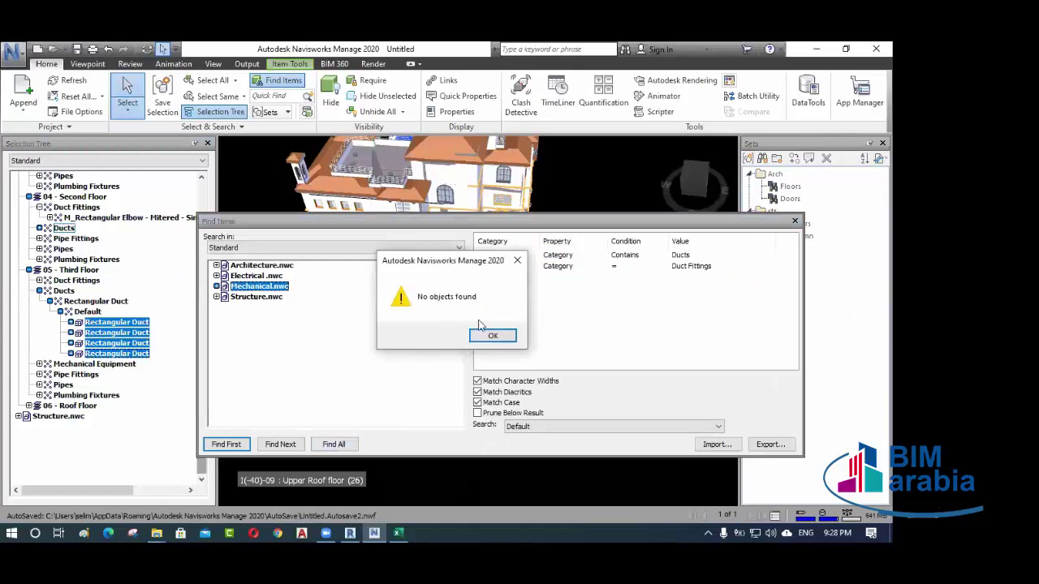
pyautogui.click(492, 335)
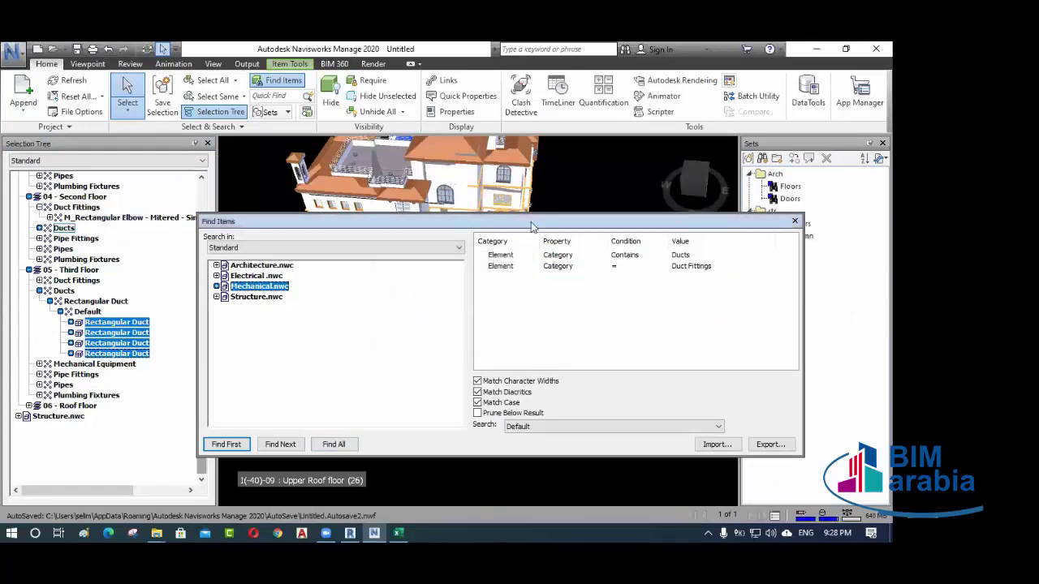
pyautogui.moveTo(533, 226); pyautogui.dragTo(540, 284)
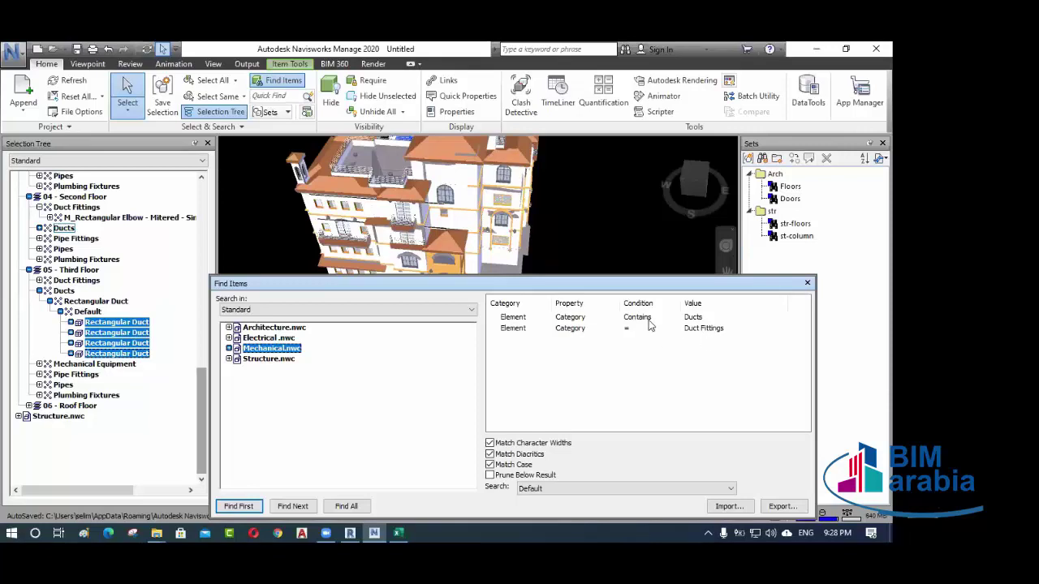
# - Make the second rule an OR condition and find all ducts and duct fittings
pyautogui.rightClick(500, 328)
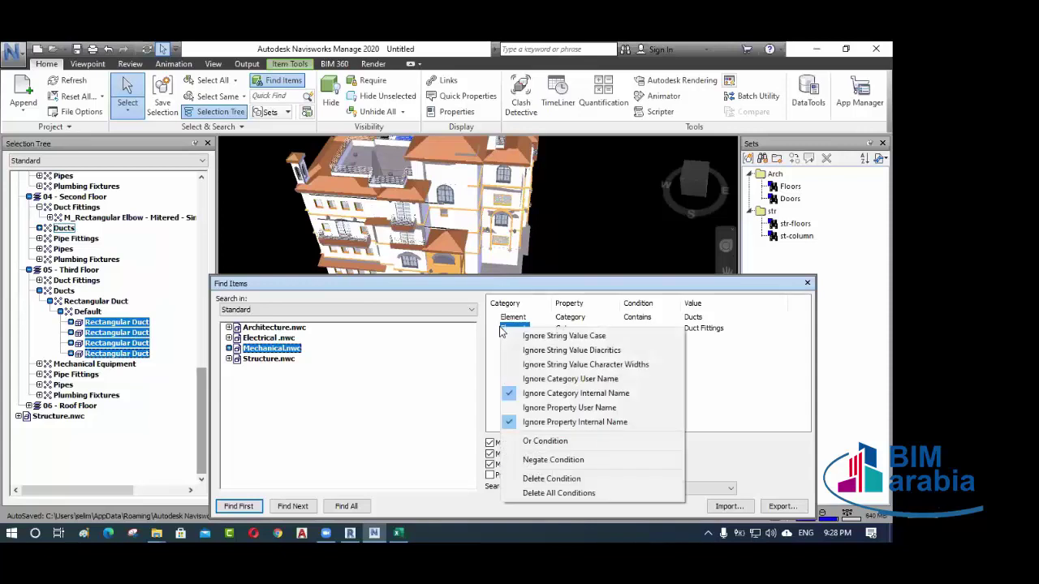
pyautogui.click(543, 440)
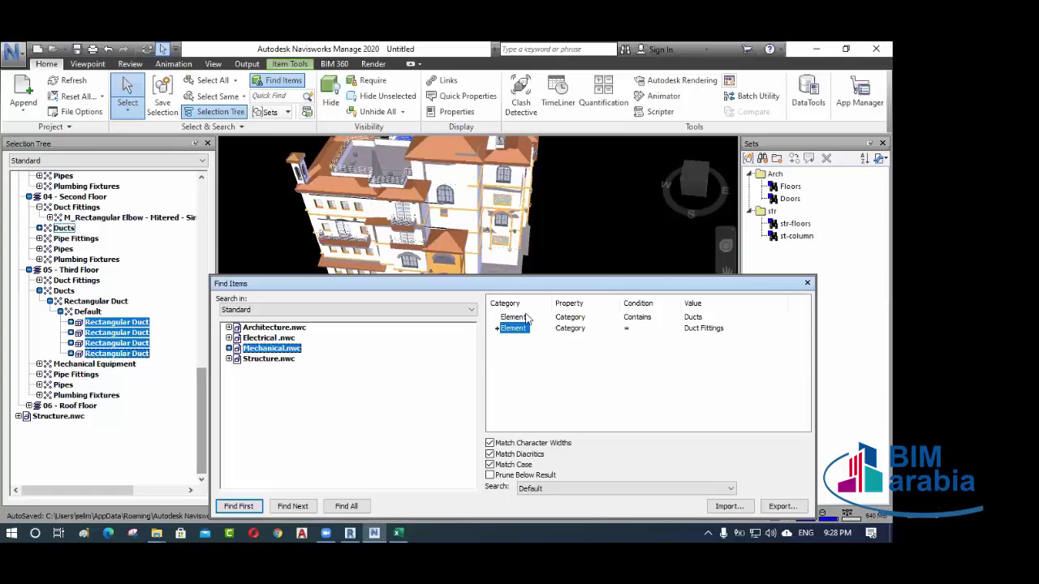
pyautogui.click(347, 506)
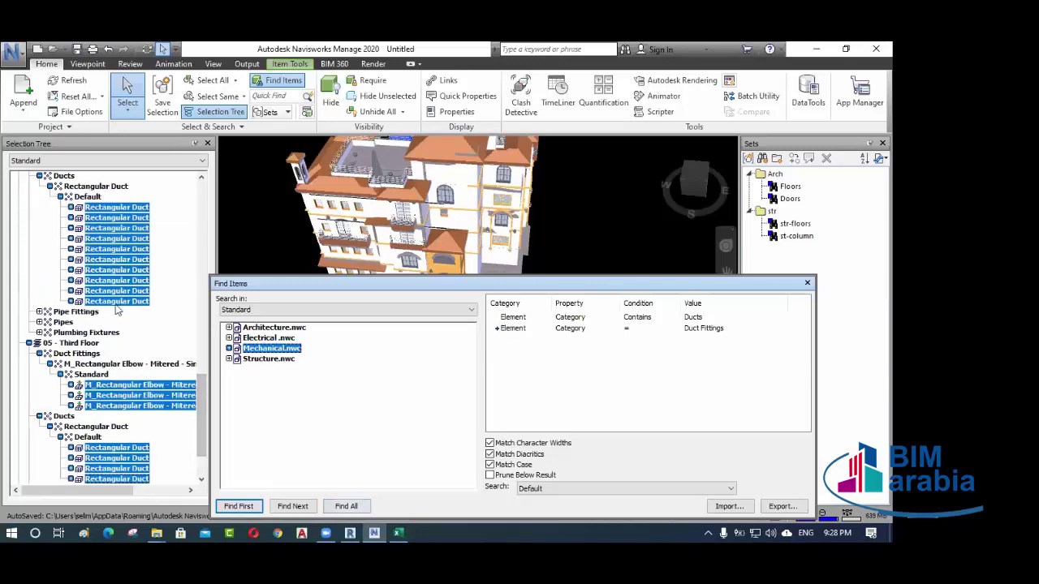
pyautogui.scroll(2, 113, 300)
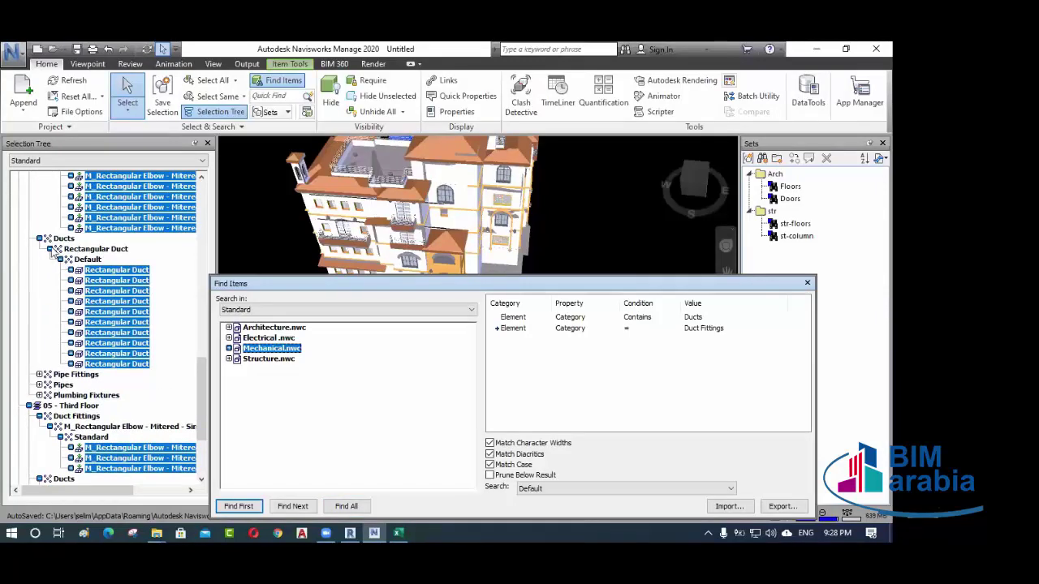
pyautogui.click(39, 239)
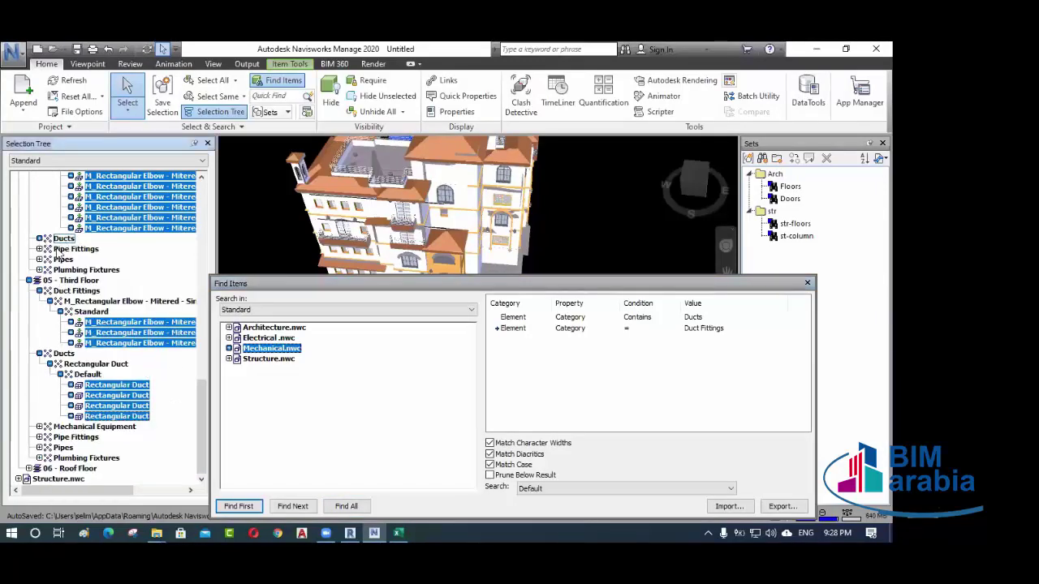
pyautogui.scroll(2, 98, 271)
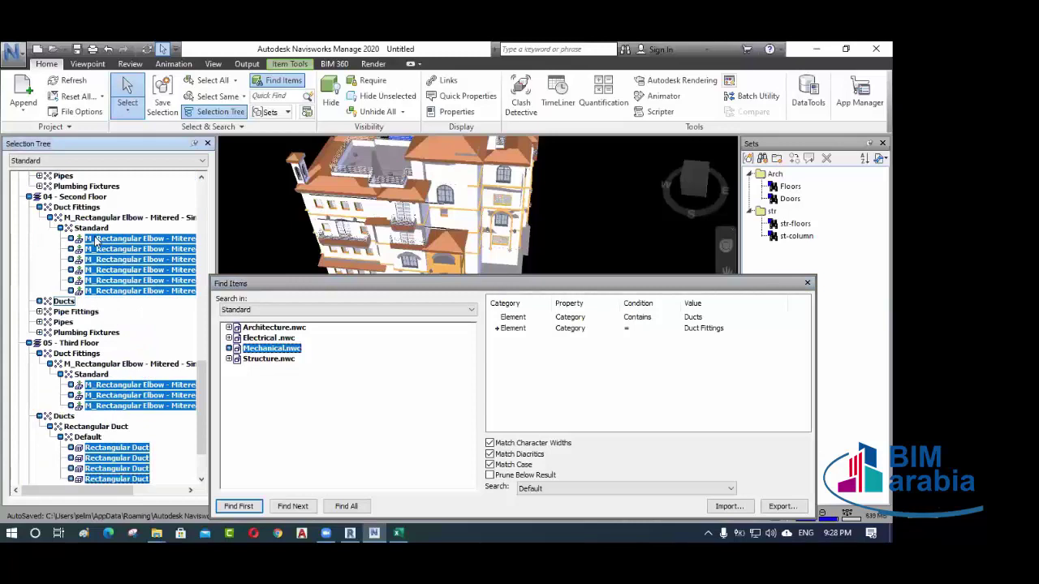
pyautogui.click(39, 208)
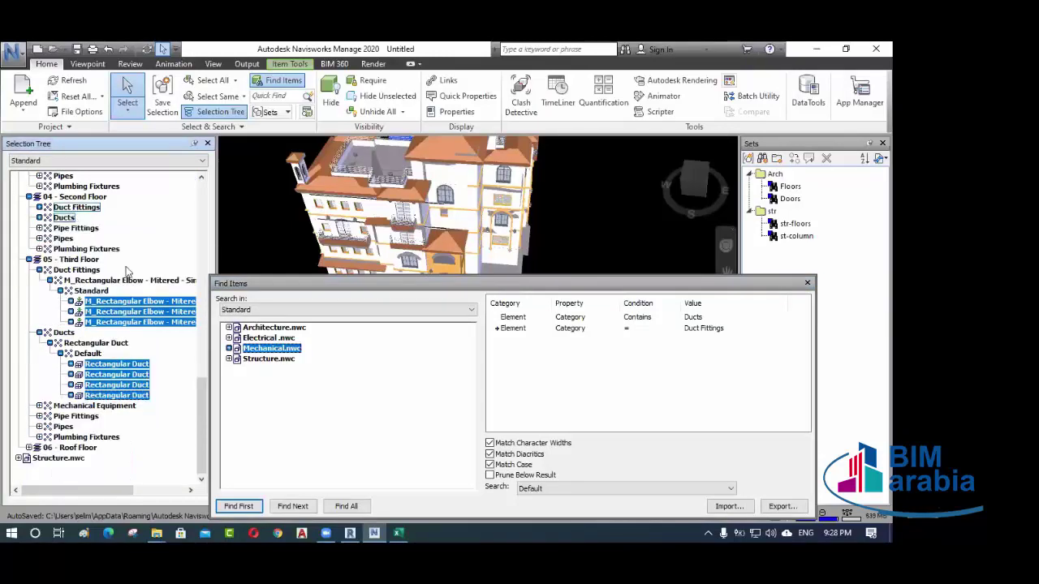
pyautogui.moveTo(486, 281); pyautogui.dragTo(414, 277)
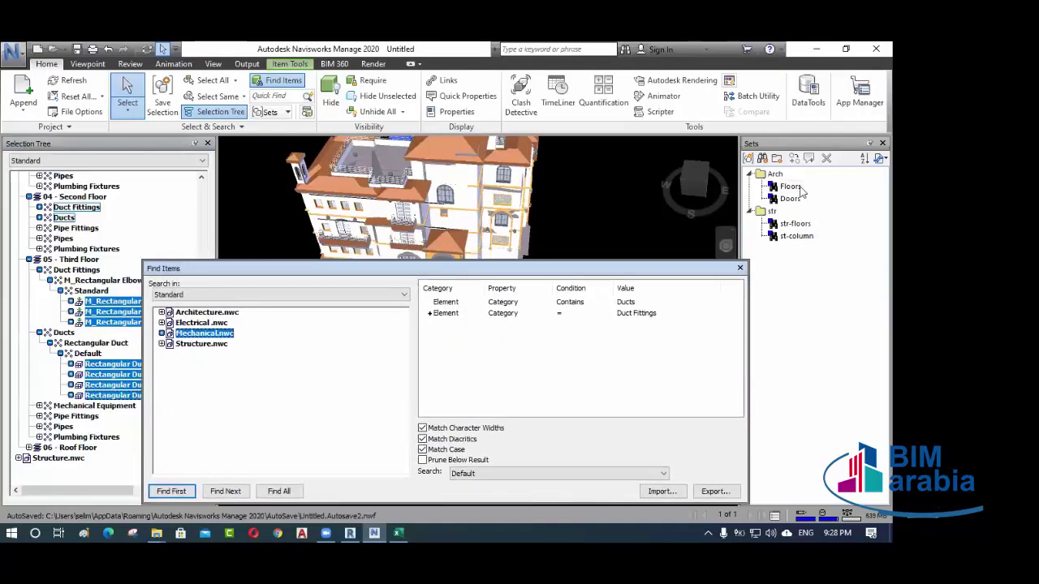
# - Create a 'mech' folder and save the search as a set named 'ducts & duct fitting'
pyautogui.click(778, 159)
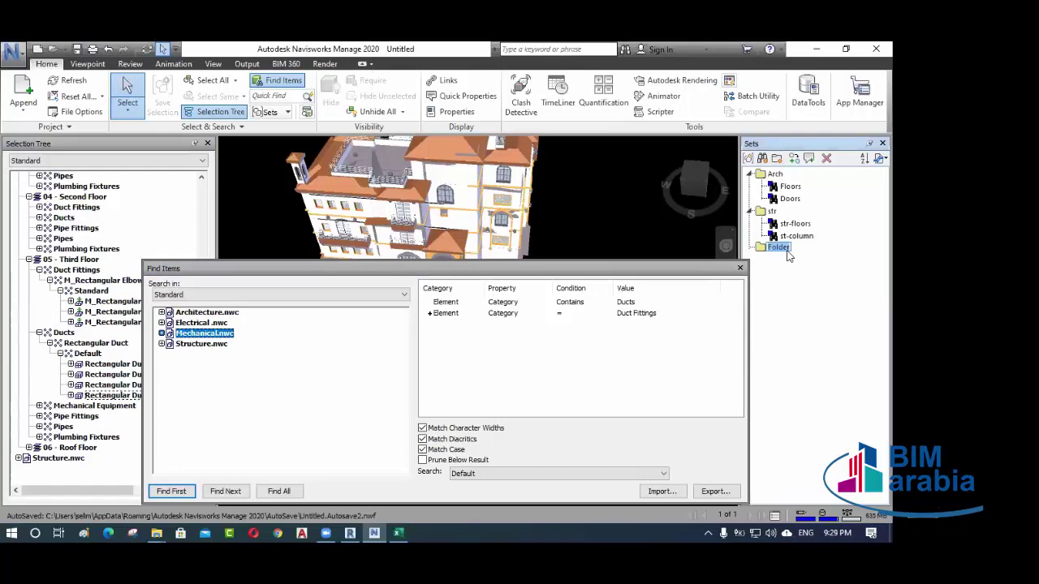
pyautogui.write('mech')
pyautogui.press('Return')
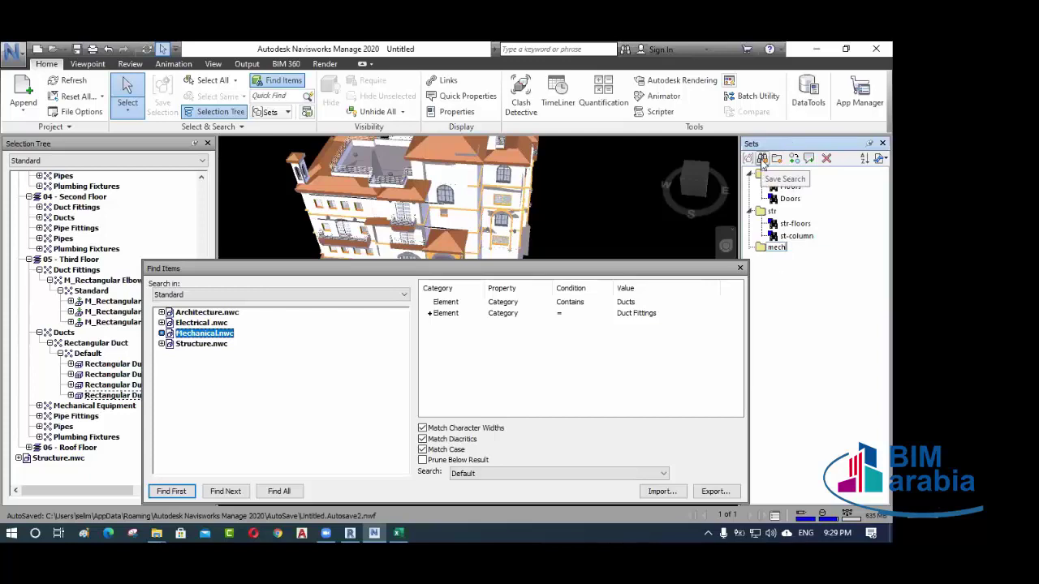
pyautogui.click(762, 160)
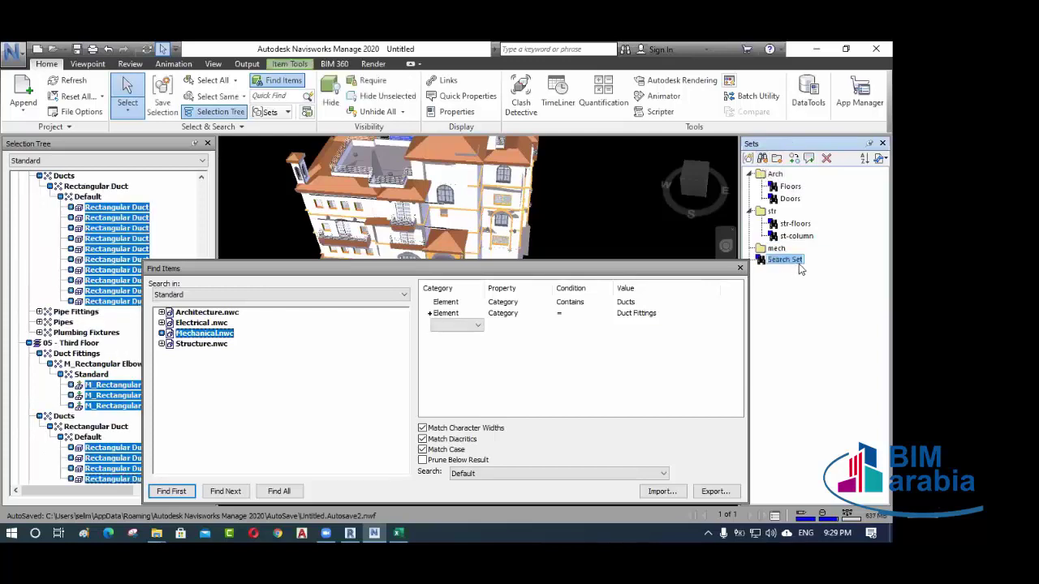
pyautogui.write('ducts & duct fi')
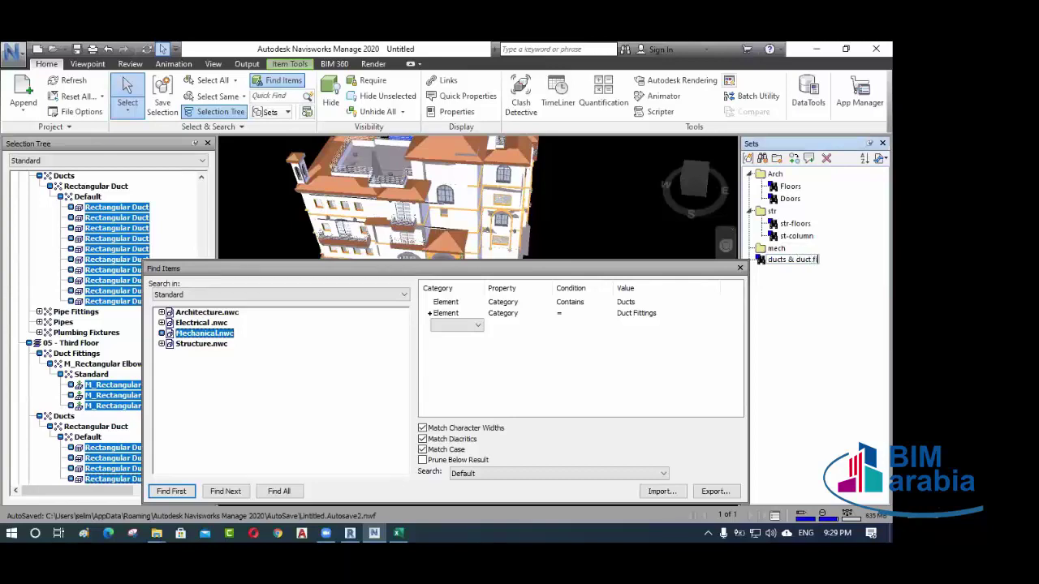
pyautogui.write('tting')
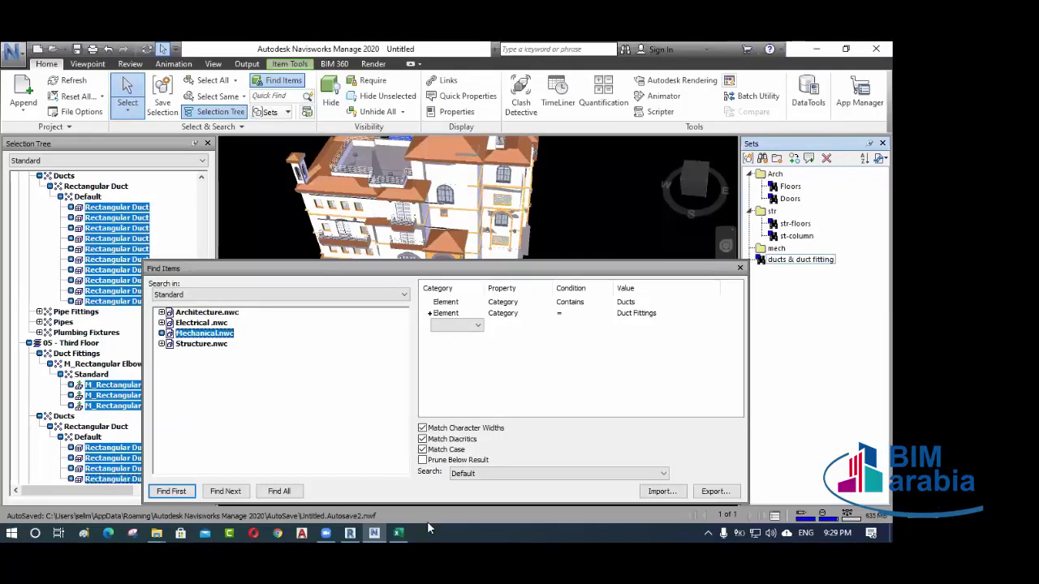
pyautogui.click(398, 533)
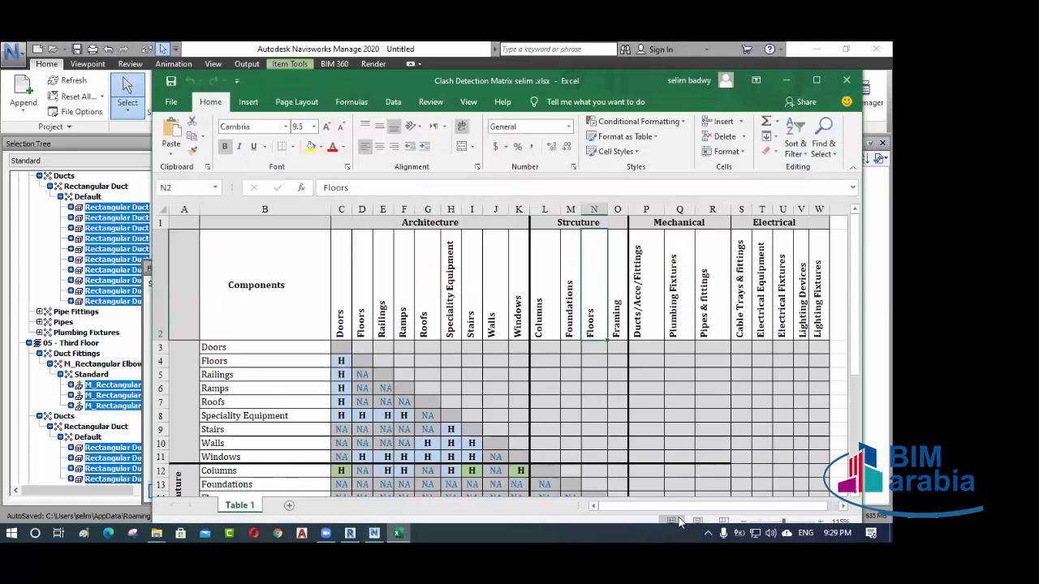
pyautogui.hscroll(1, 666, 514)
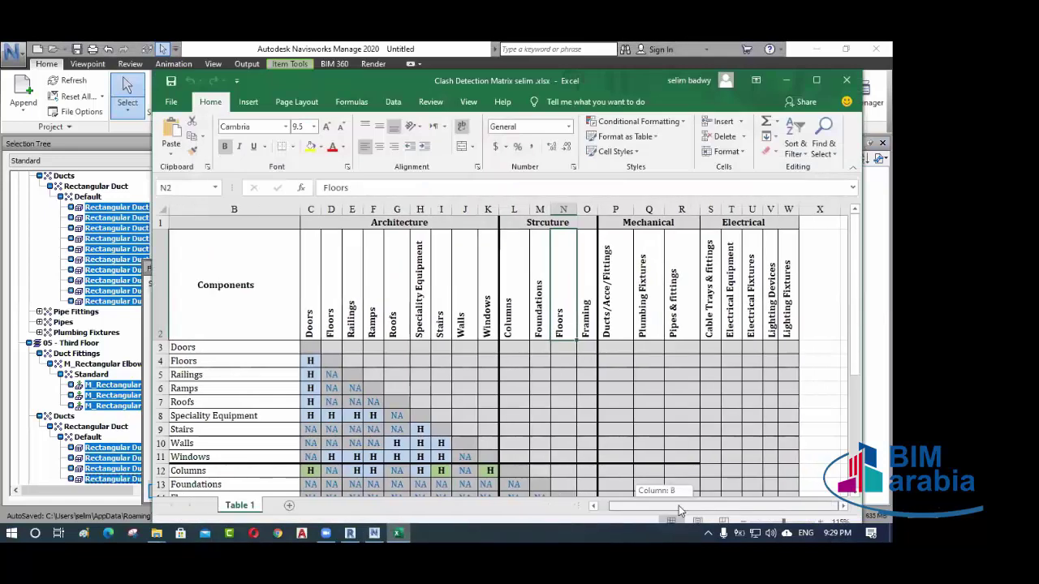
pyautogui.click(713, 325)
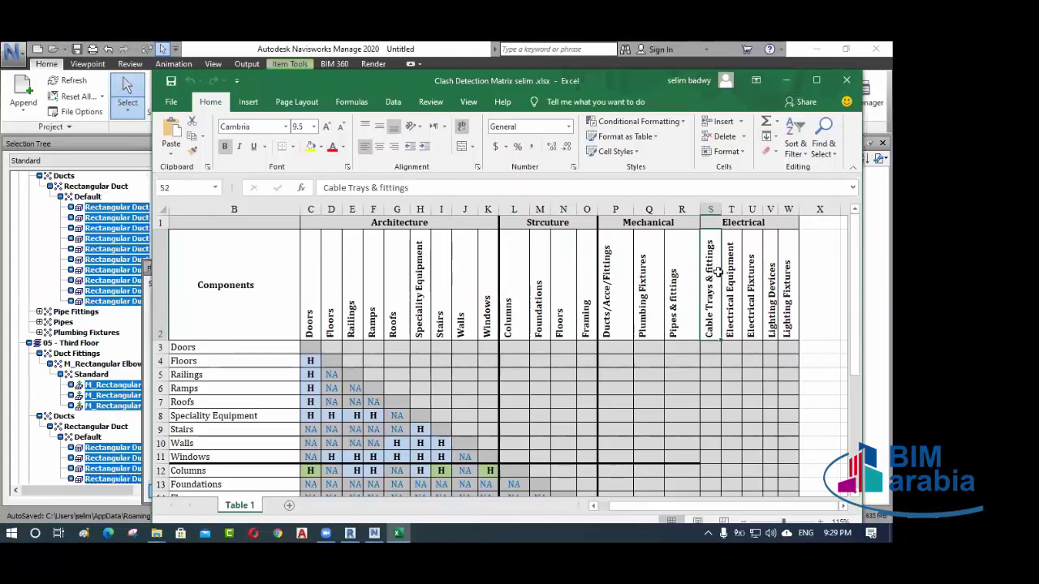
pyautogui.click(788, 81)
pyautogui.moveTo(562, 268); pyautogui.dragTo(566, 292)
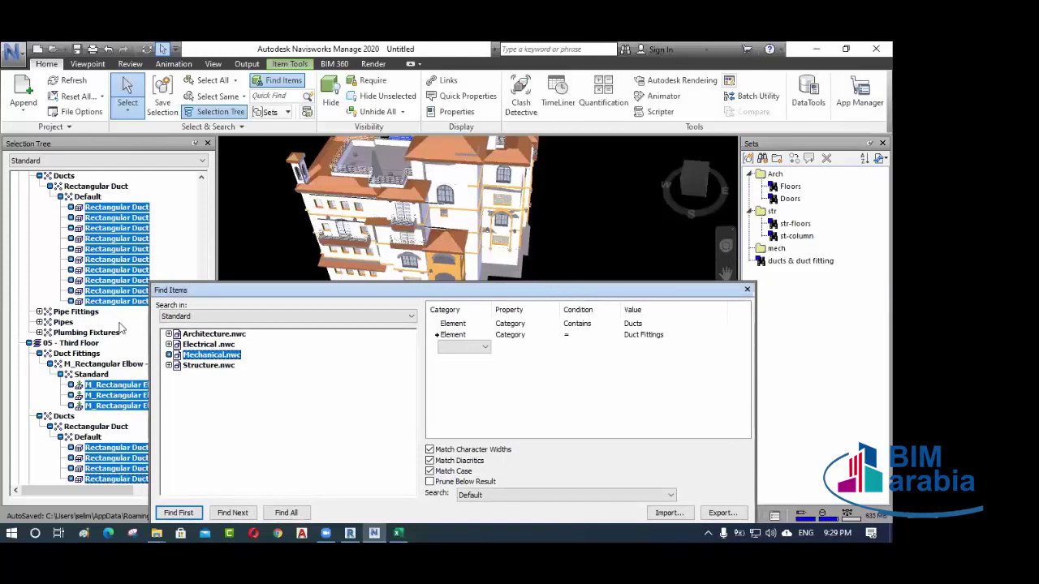
# - Collapse Mechanical.nwc and expand Electrical.nwc down to its 04 - Second Floor level
pyautogui.moveTo(155, 288); pyautogui.dragTo(179, 295)
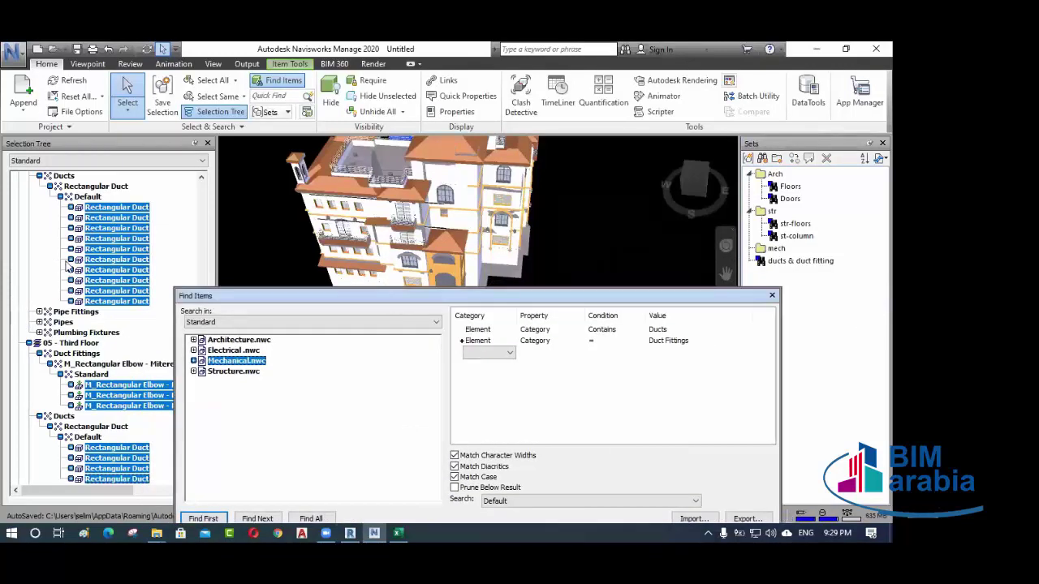
pyautogui.scroll(4, 68, 266)
pyautogui.scroll(12, 47, 197)
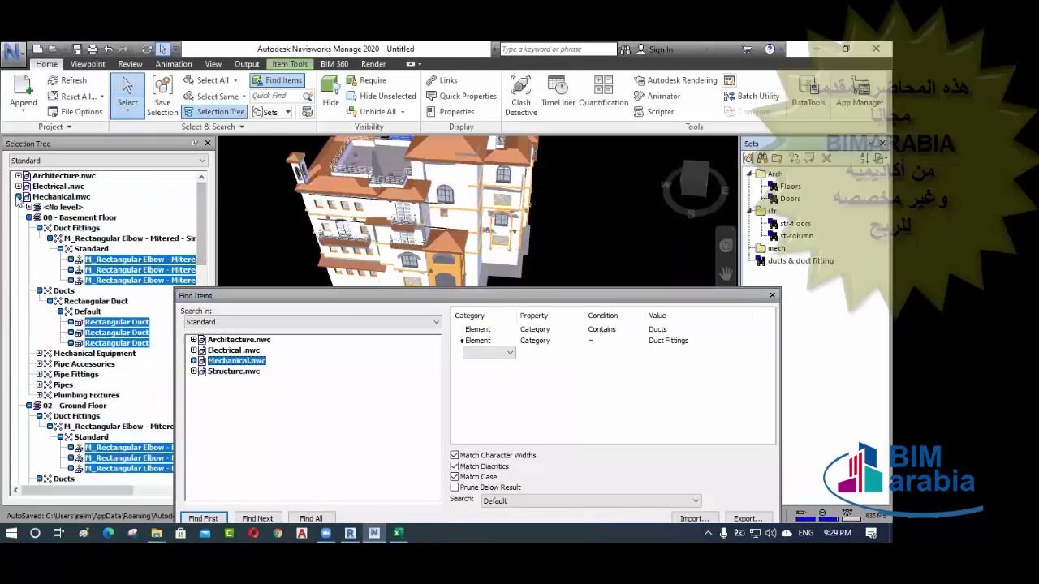
pyautogui.click(18, 196)
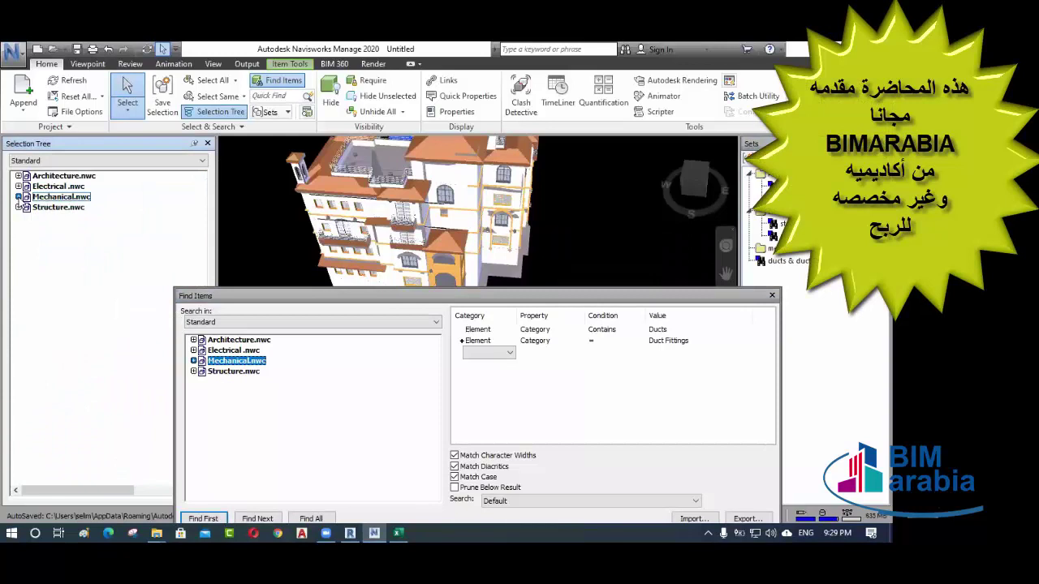
pyautogui.click(42, 187)
pyautogui.click(18, 186)
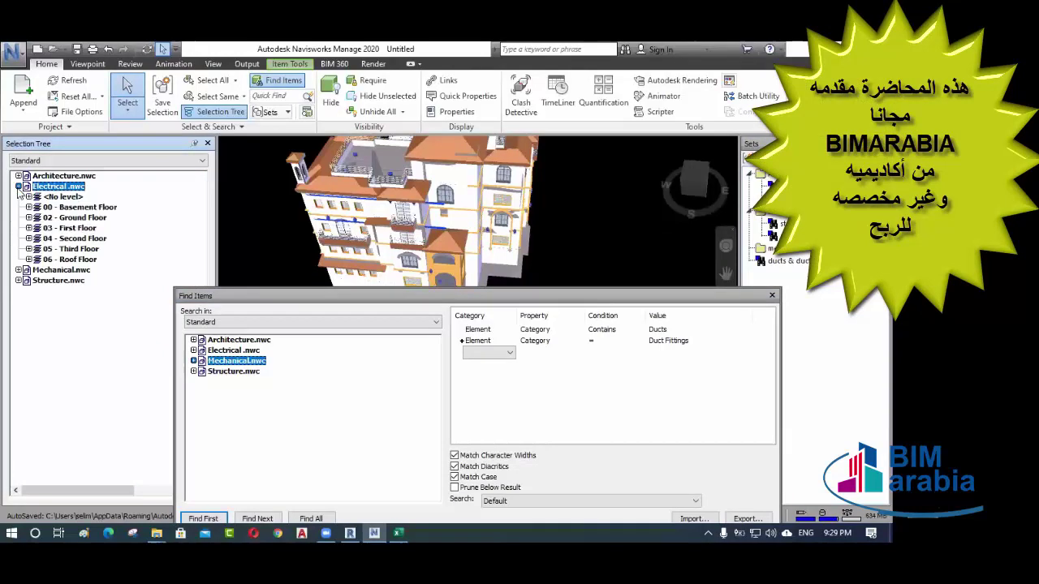
pyautogui.click(65, 242)
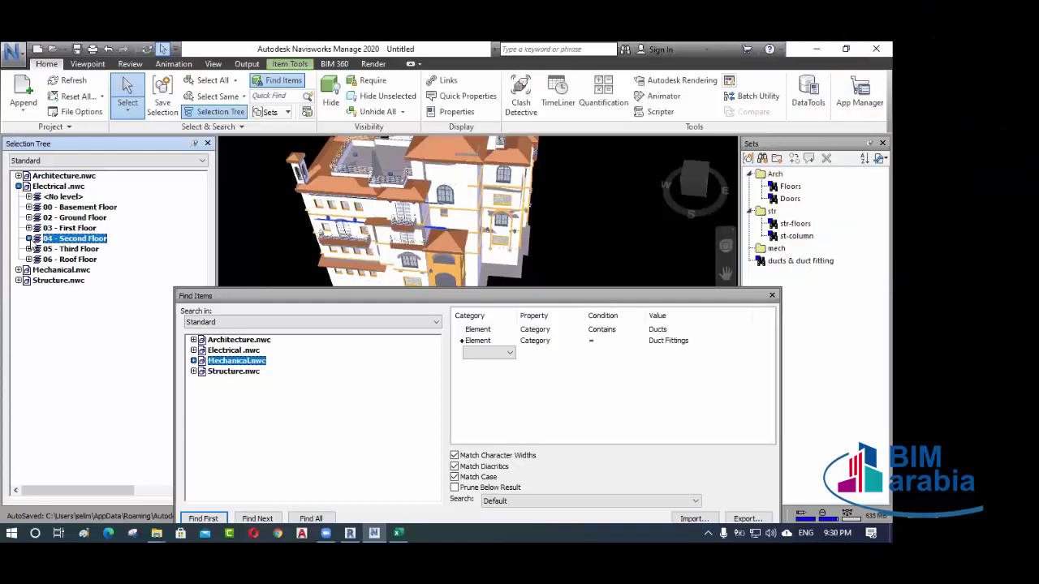
pyautogui.click(30, 239)
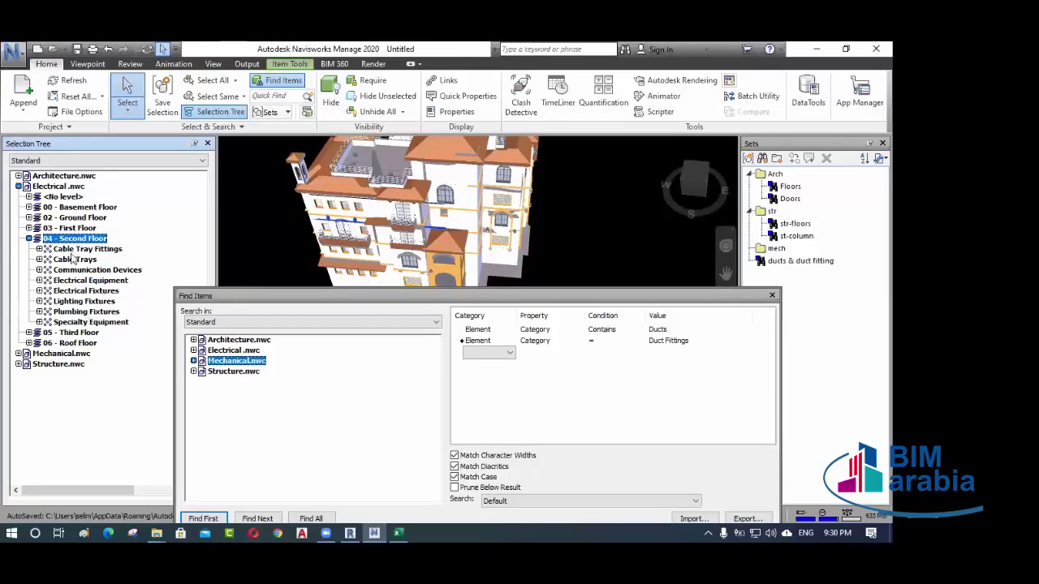
# - Check the floor's categories, including Cable Tray Fittings and Cable Trays, then search within Electrical.nwc
pyautogui.click(82, 312)
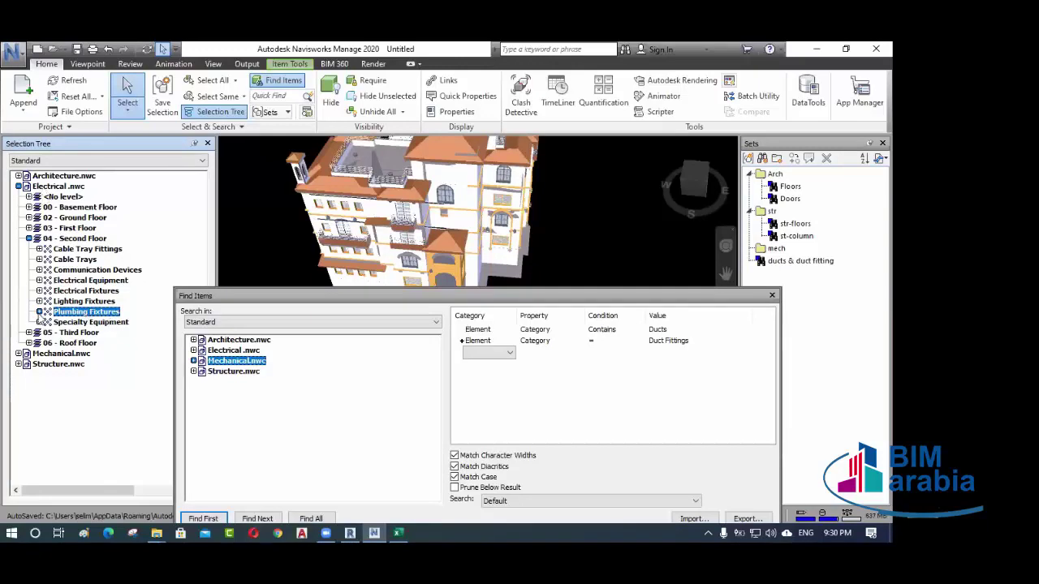
pyautogui.click(39, 311)
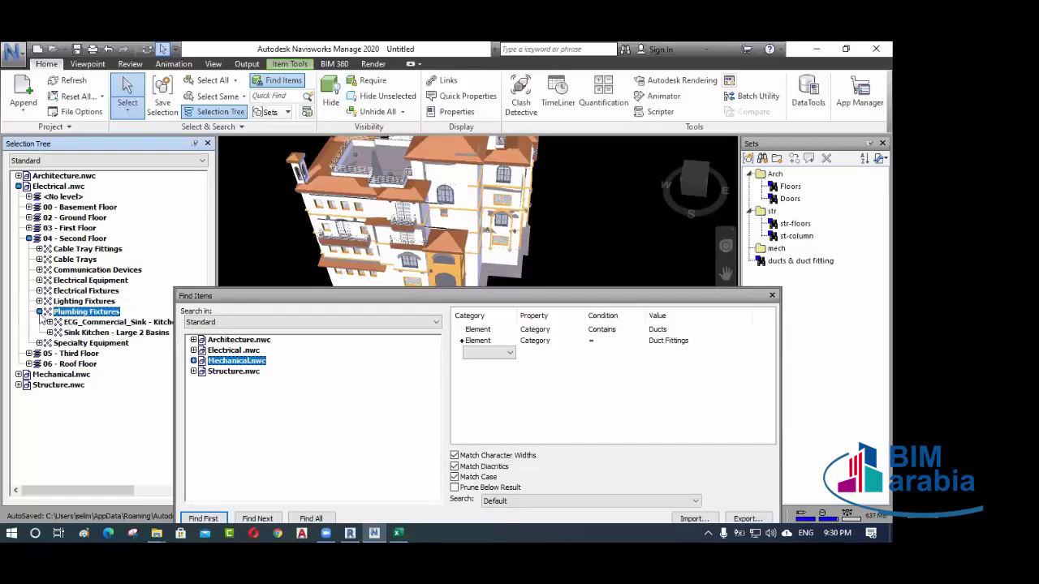
pyautogui.click(39, 312)
pyautogui.click(91, 323)
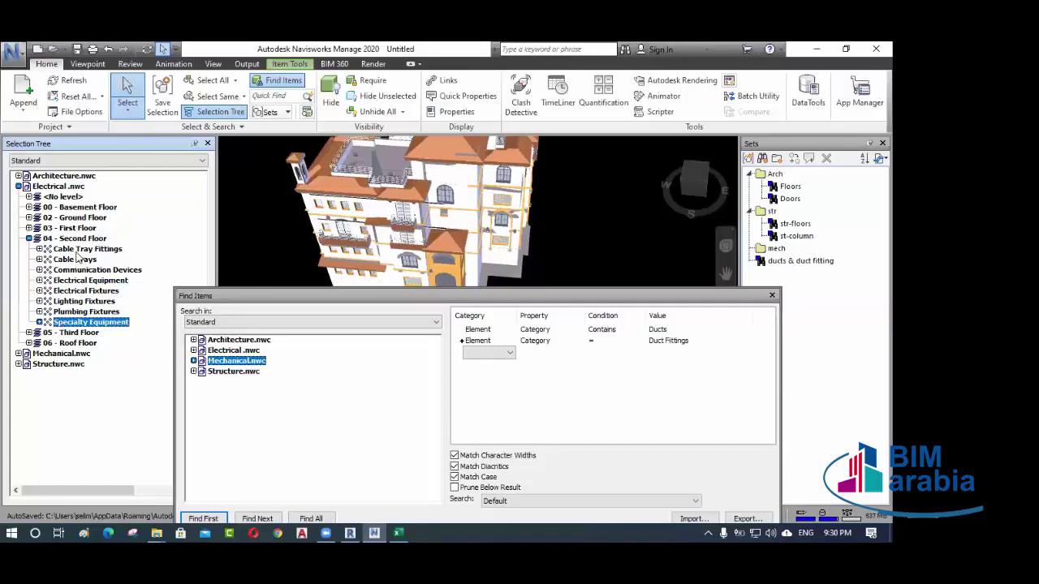
pyautogui.click(77, 251)
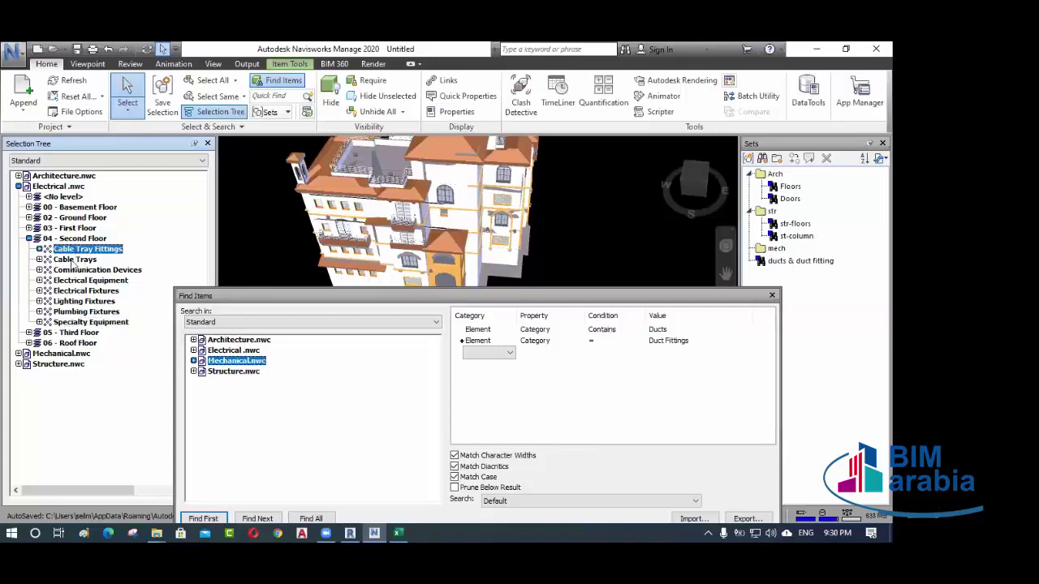
pyautogui.click(79, 261)
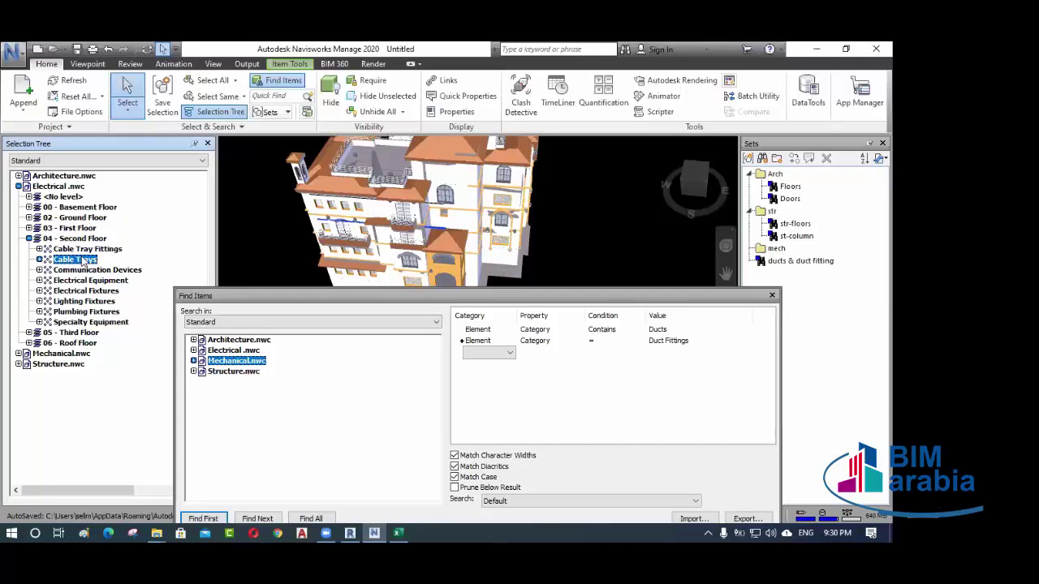
pyautogui.moveTo(395, 302); pyautogui.dragTo(363, 292)
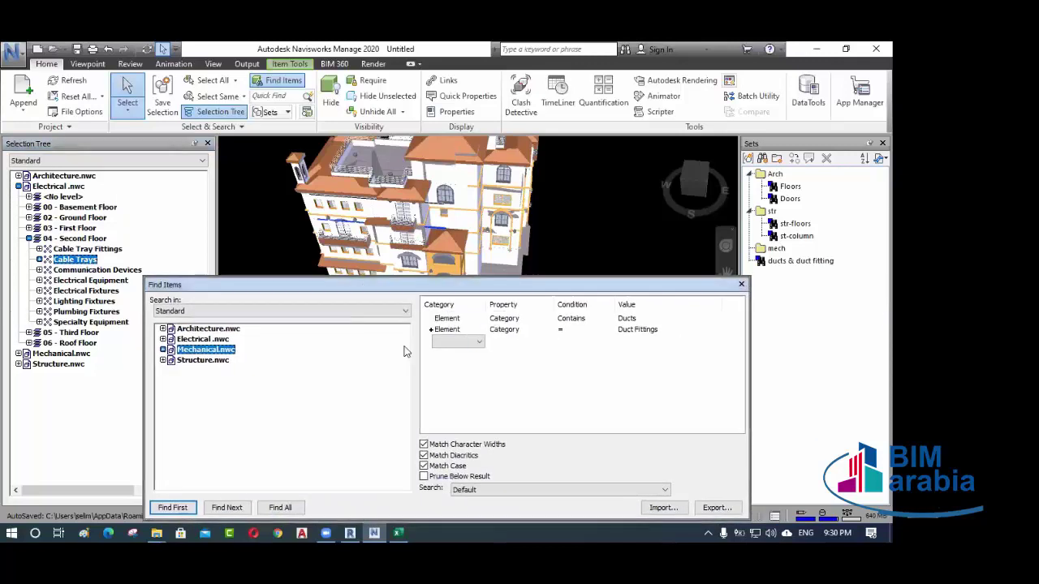
pyautogui.click(203, 339)
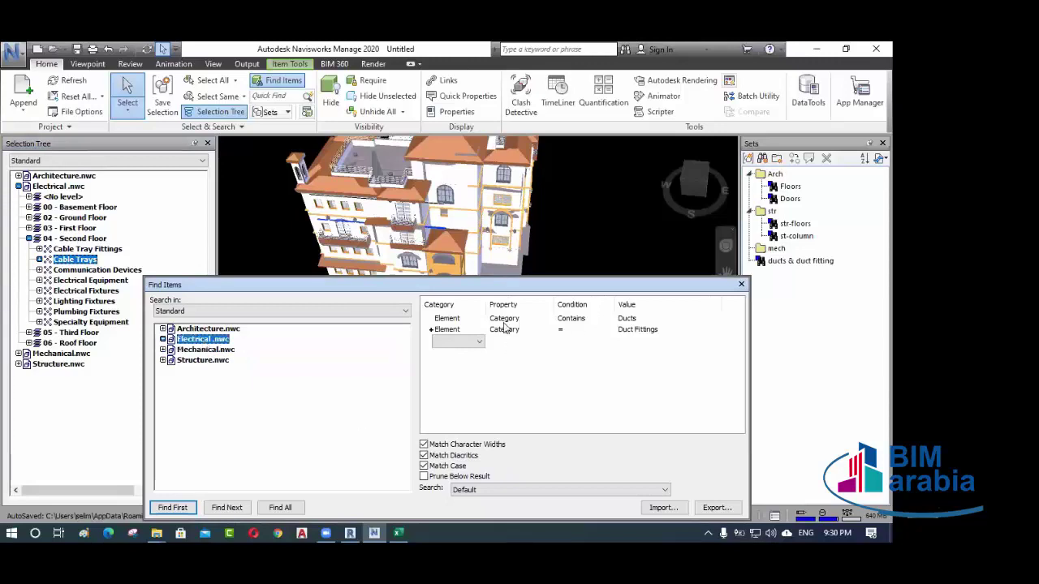
# - Set rule 1 to Category = Cable Tray Fittings and rule 2's value to Cable Trays
pyautogui.click(649, 318)
pyautogui.click(579, 321)
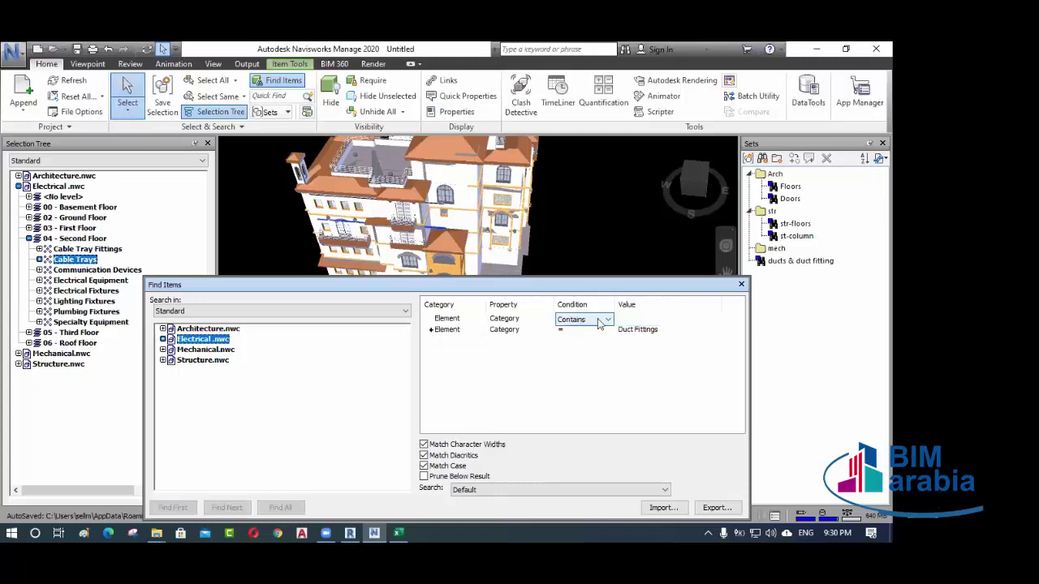
pyautogui.click(607, 319)
pyautogui.click(573, 332)
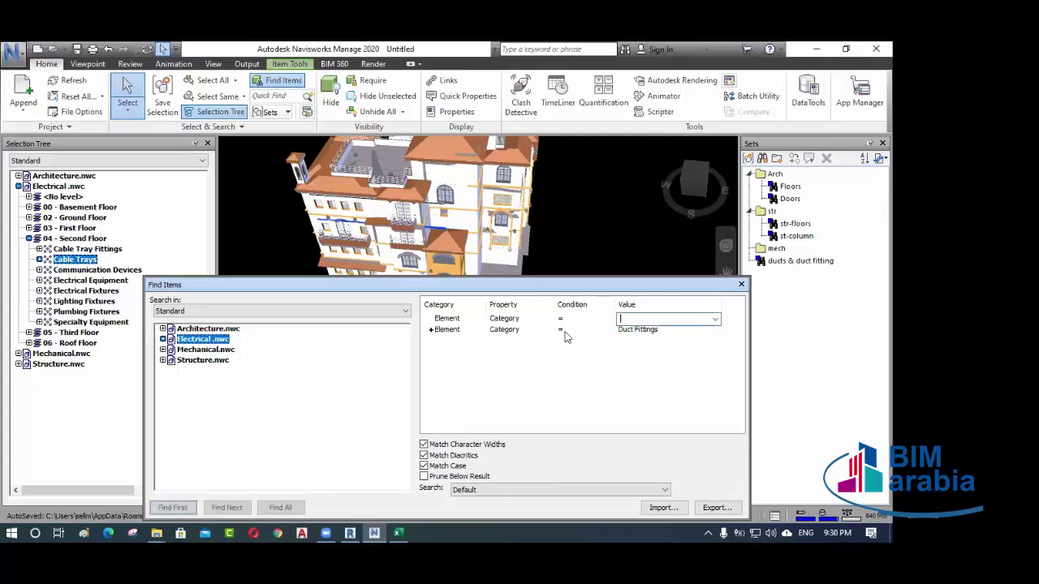
pyautogui.click(715, 319)
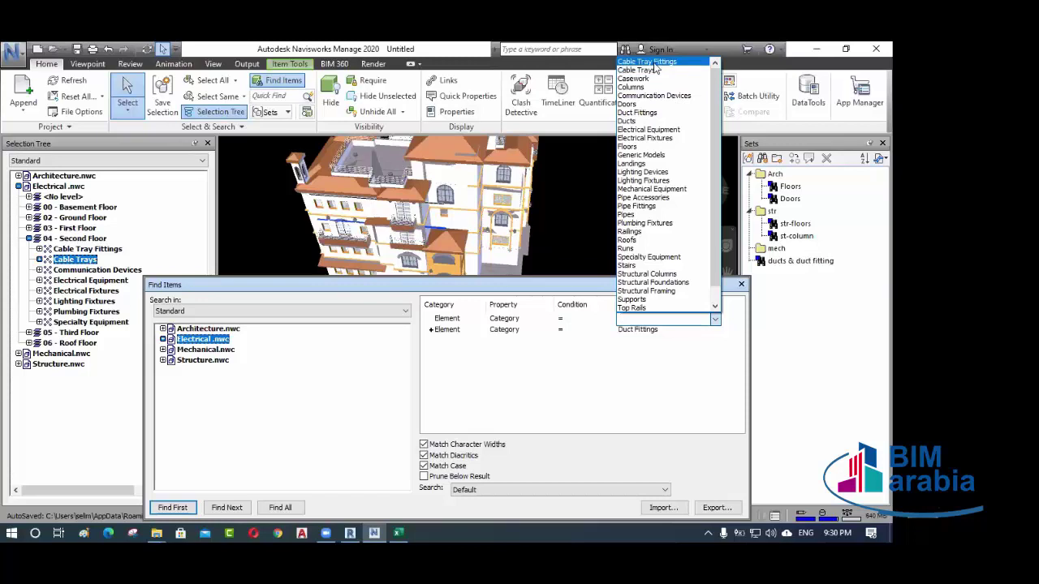
pyautogui.click(715, 330)
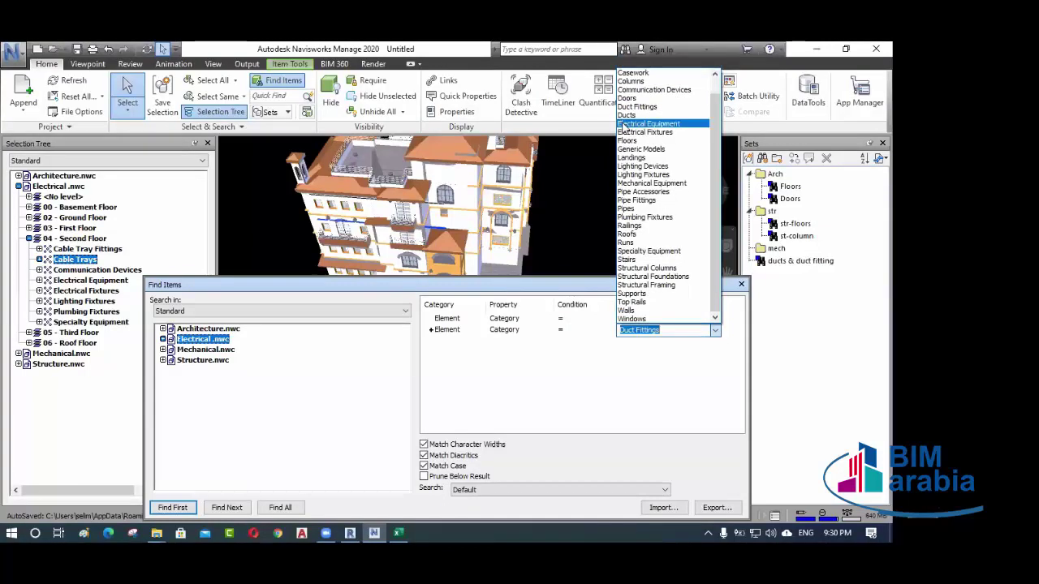
pyautogui.scroll(1, 653, 119)
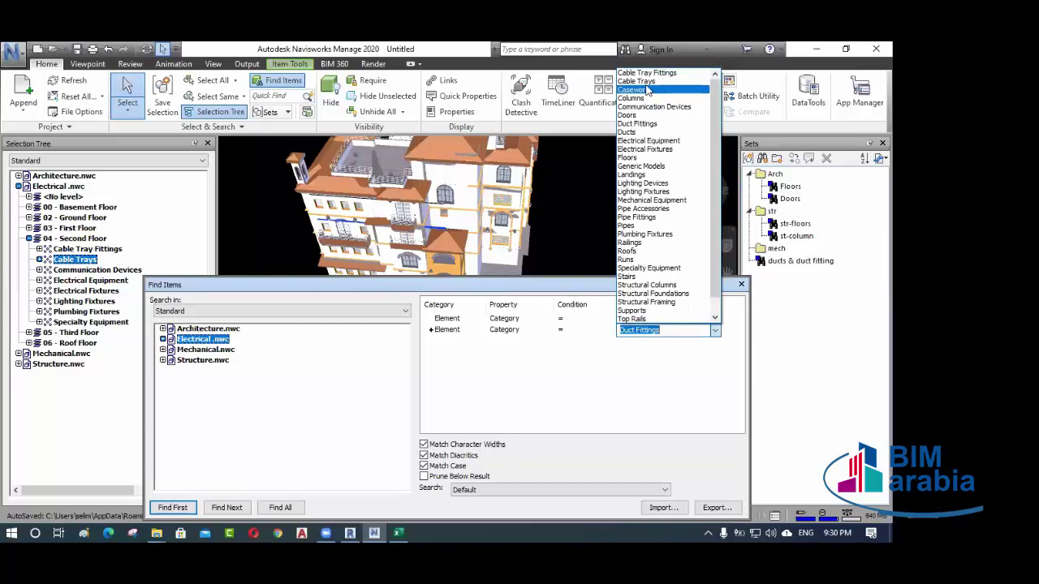
pyautogui.click(647, 82)
pyautogui.click(445, 342)
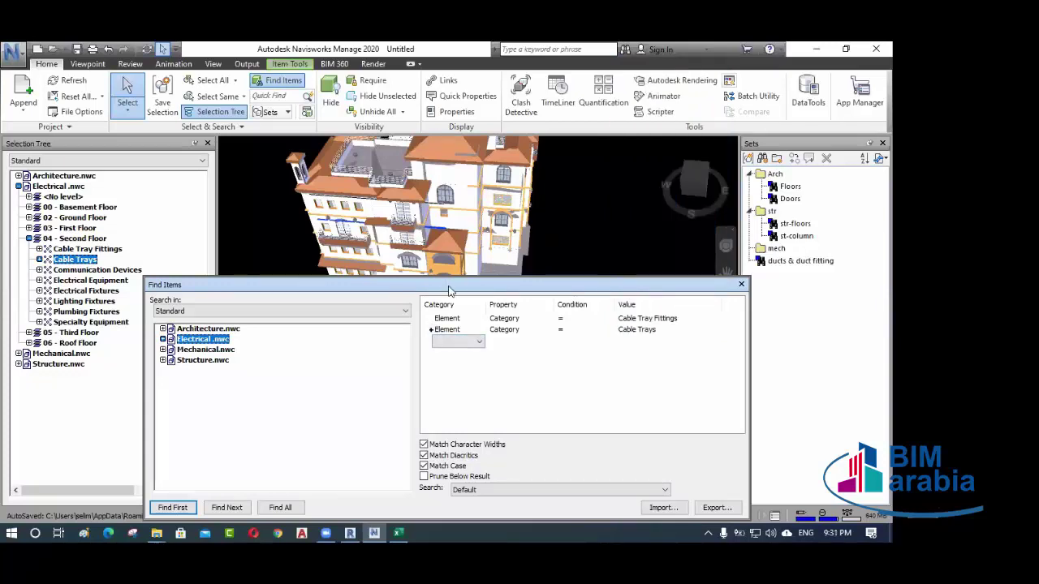
pyautogui.moveTo(449, 286); pyautogui.dragTo(455, 269)
# - Find All to select every cable tray and cable tray fitting, then collapse their tree branches
pyautogui.click(294, 491)
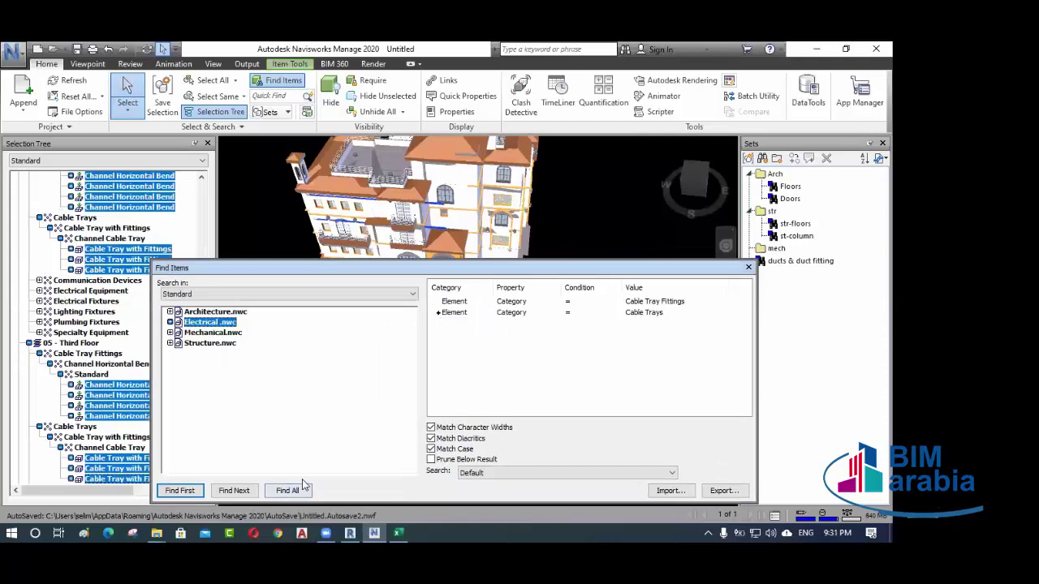
pyautogui.scroll(4, 93, 243)
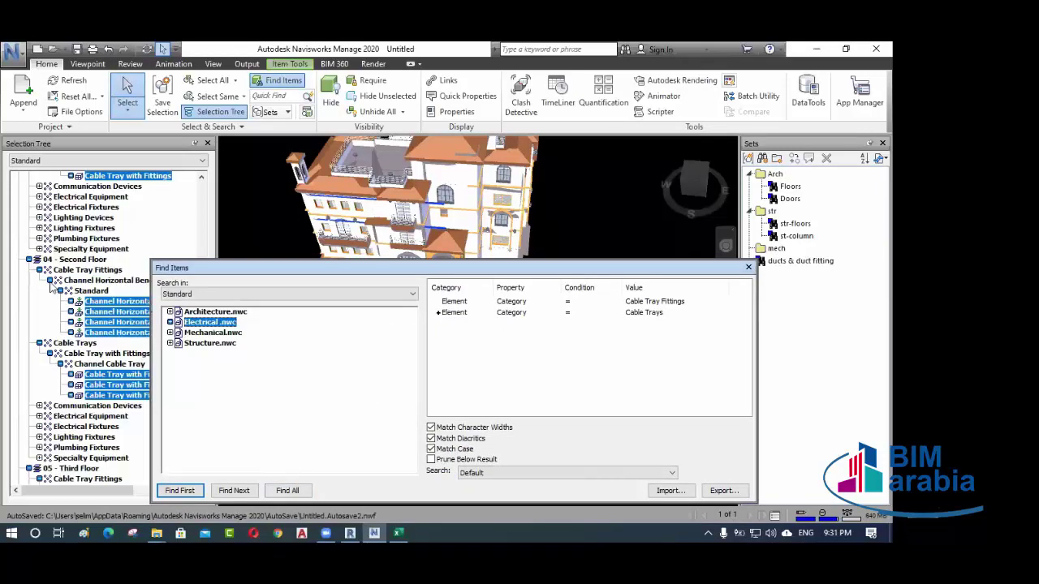
pyautogui.scroll(4, 92, 235)
pyautogui.scroll(1, 92, 235)
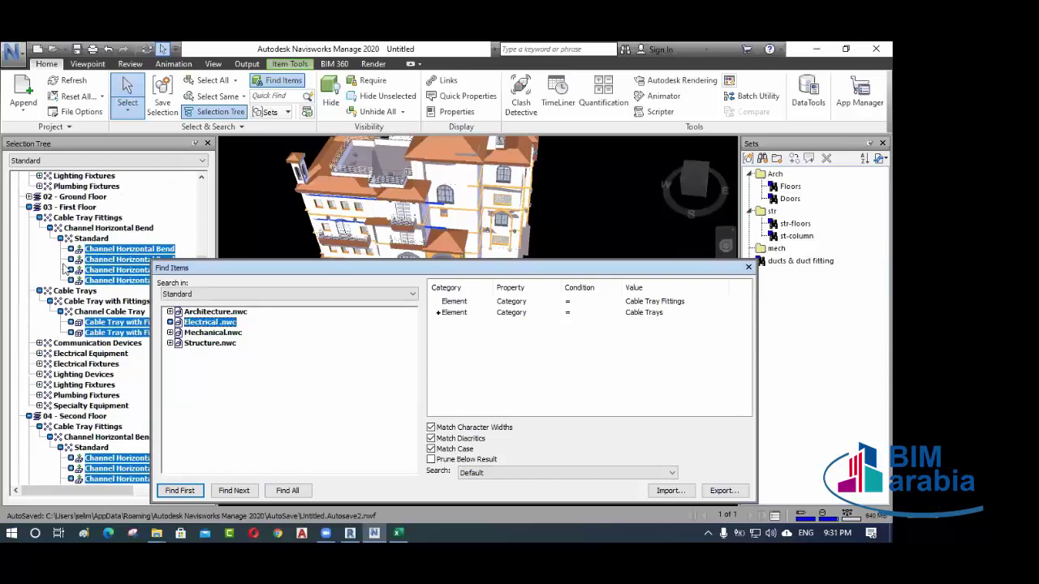
pyautogui.click(39, 218)
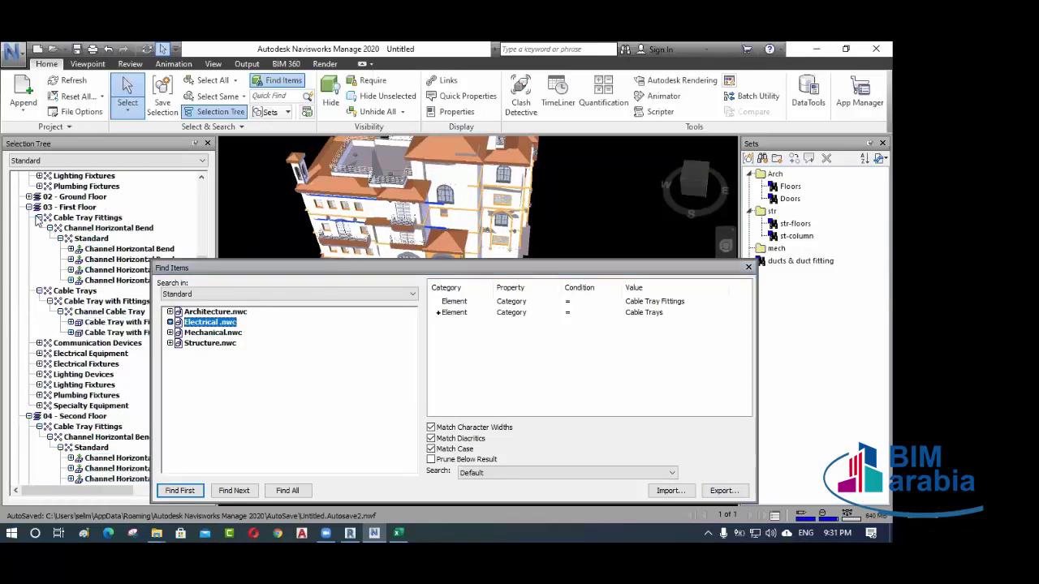
pyautogui.click(39, 218)
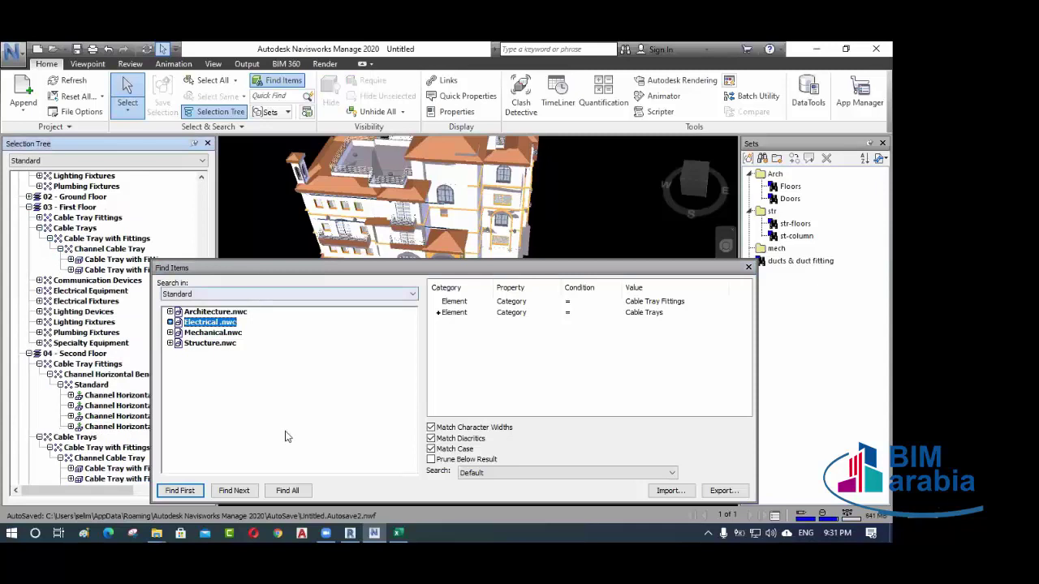
pyautogui.click(287, 490)
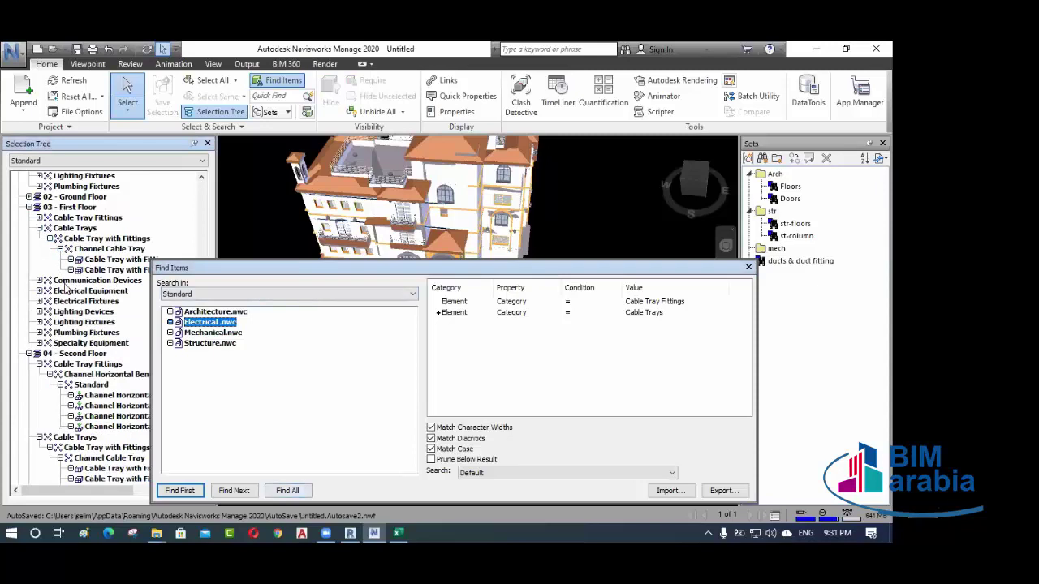
pyautogui.click(287, 490)
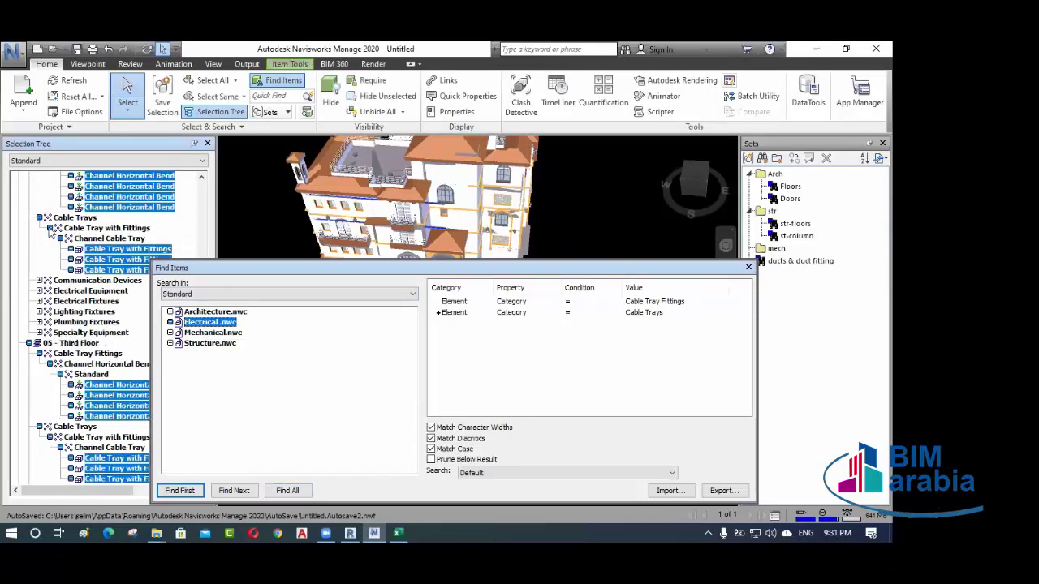
pyautogui.click(38, 218)
pyautogui.scroll(2, 59, 226)
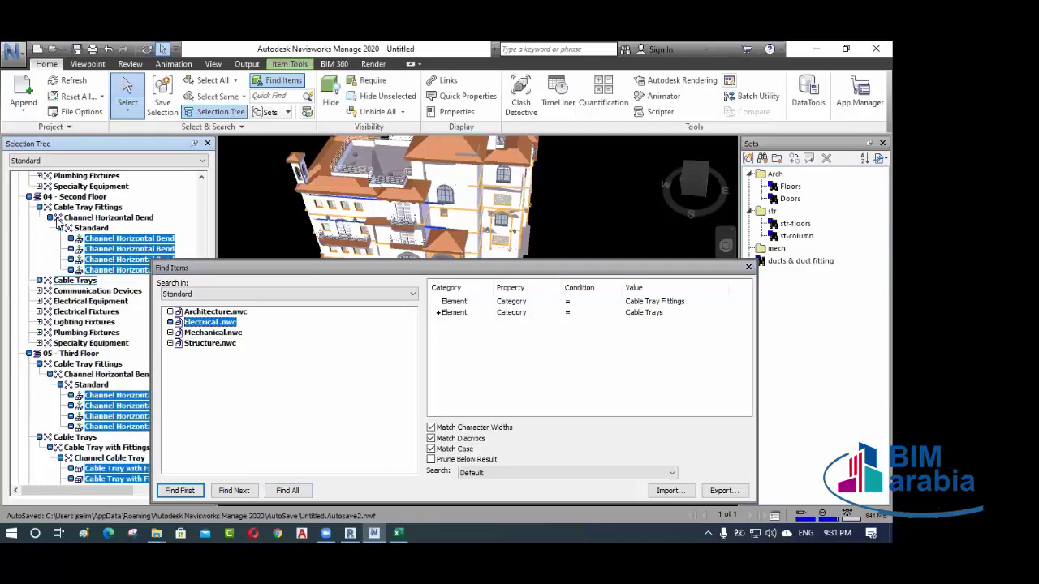
pyautogui.click(39, 207)
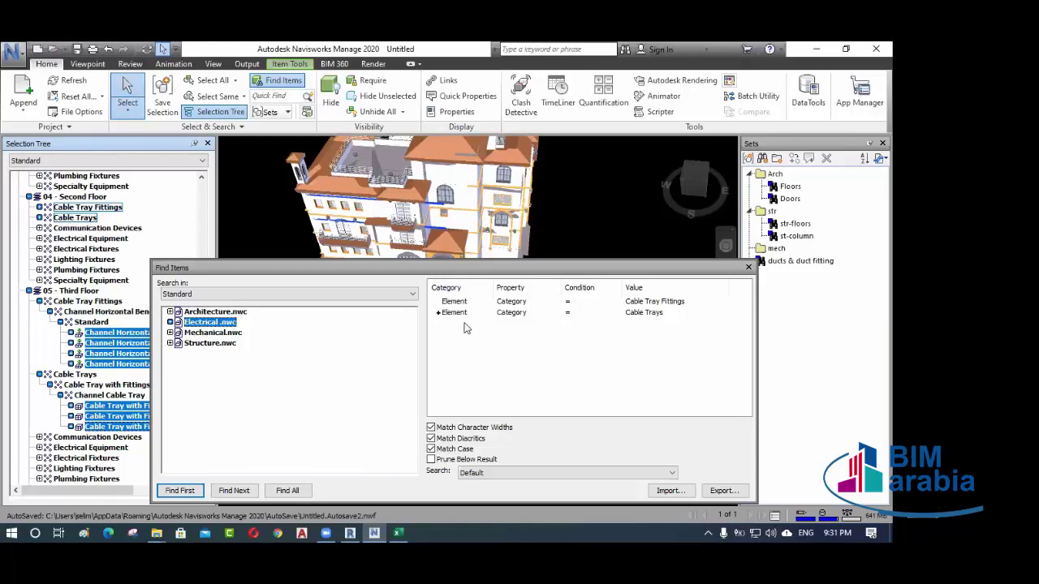
# - Add a third search condition: Element › Level = Third floor
pyautogui.click(467, 325)
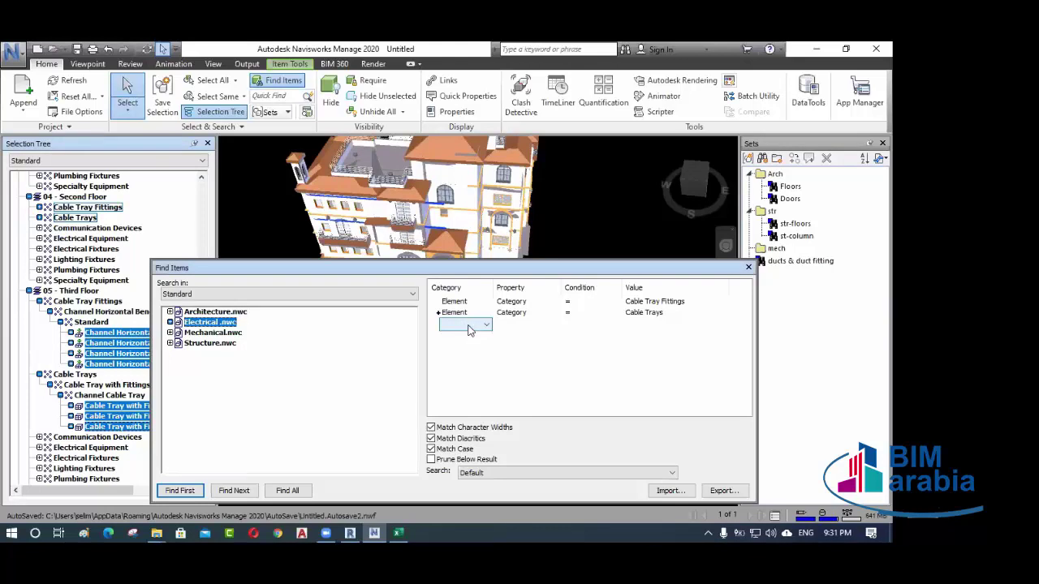
pyautogui.click(468, 327)
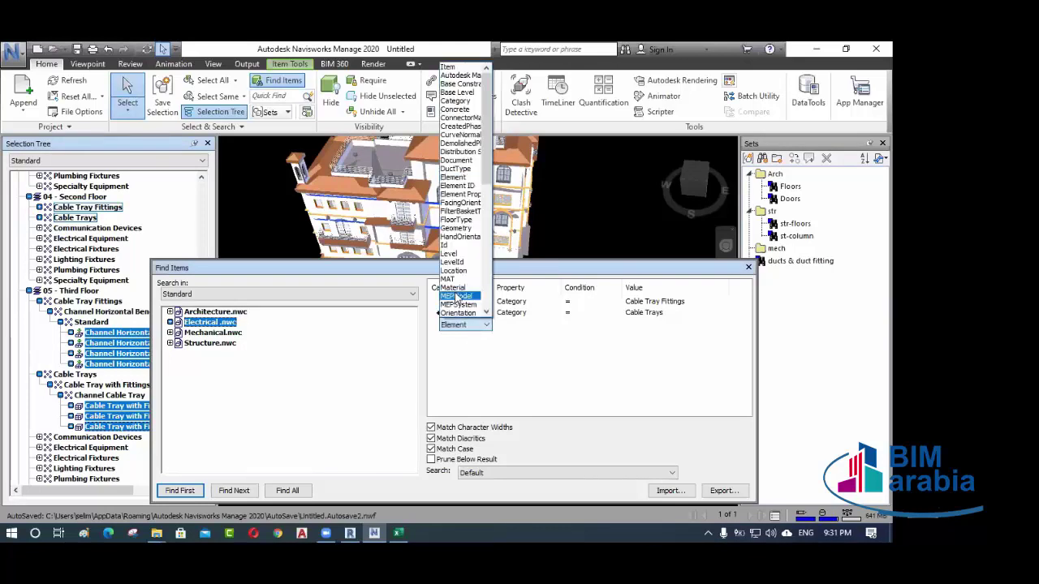
pyautogui.click(459, 179)
pyautogui.click(512, 329)
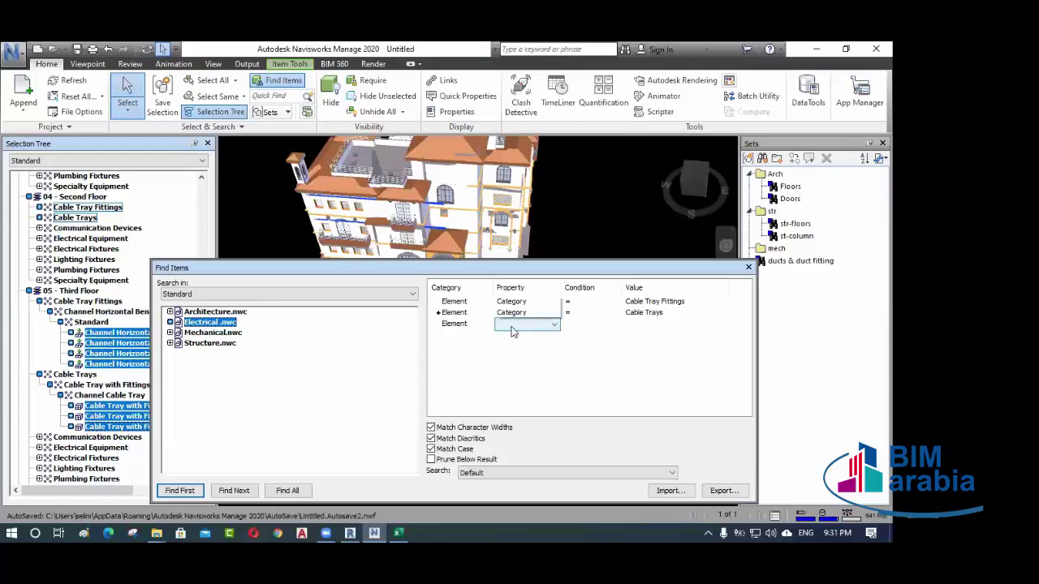
pyautogui.click(511, 326)
pyautogui.scroll(-15, 515, 277)
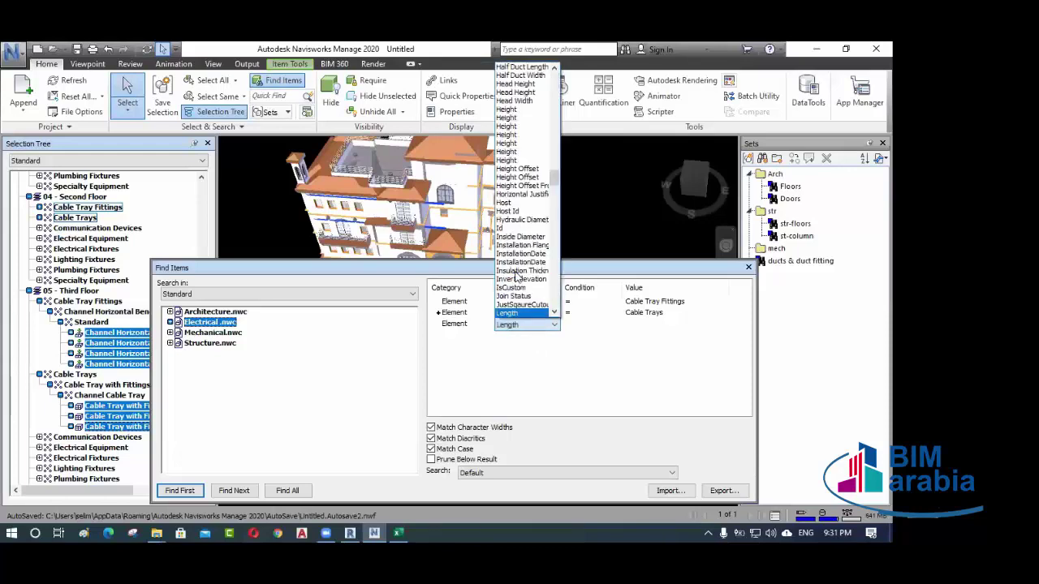
pyautogui.scroll(-3, 516, 278)
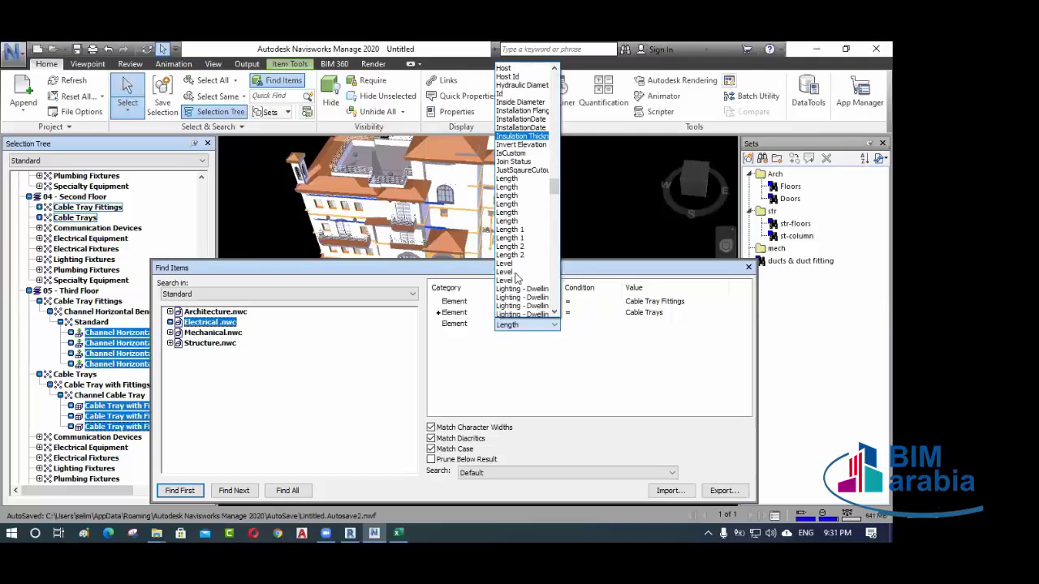
pyautogui.click(505, 262)
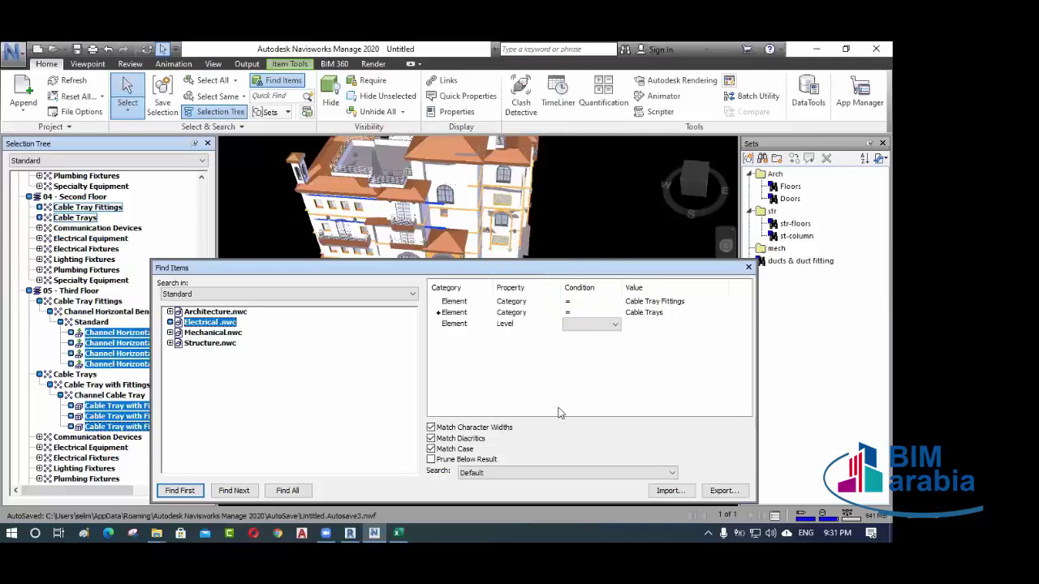
pyautogui.click(591, 326)
pyautogui.click(580, 333)
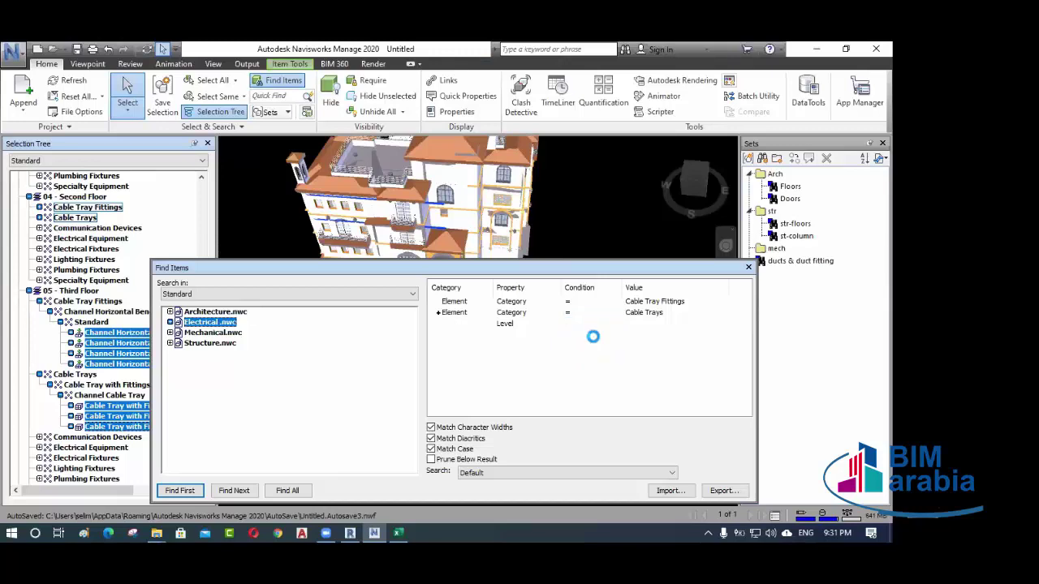
pyautogui.click(700, 329)
pyautogui.click(722, 324)
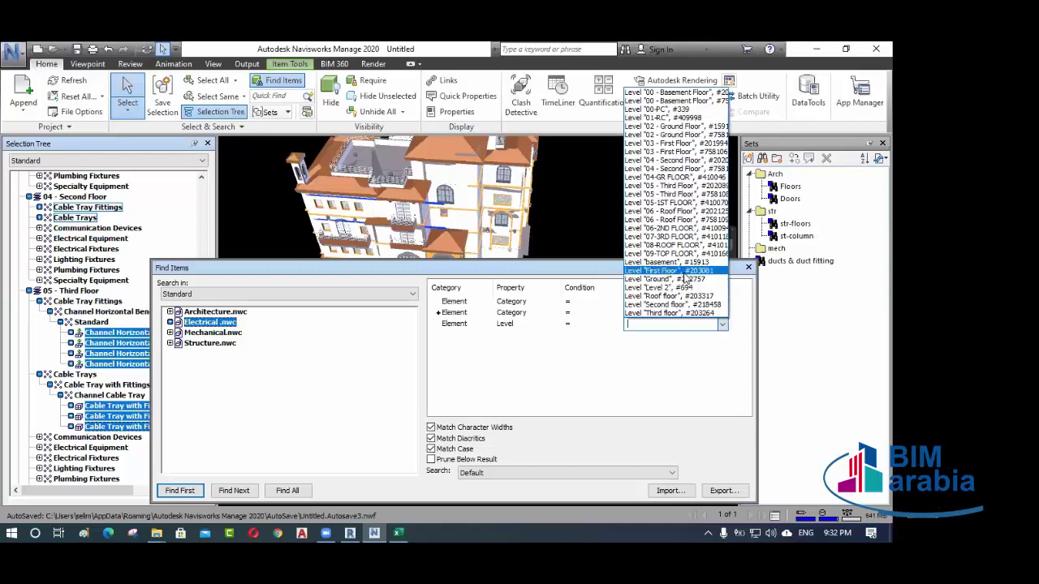
pyautogui.click(676, 314)
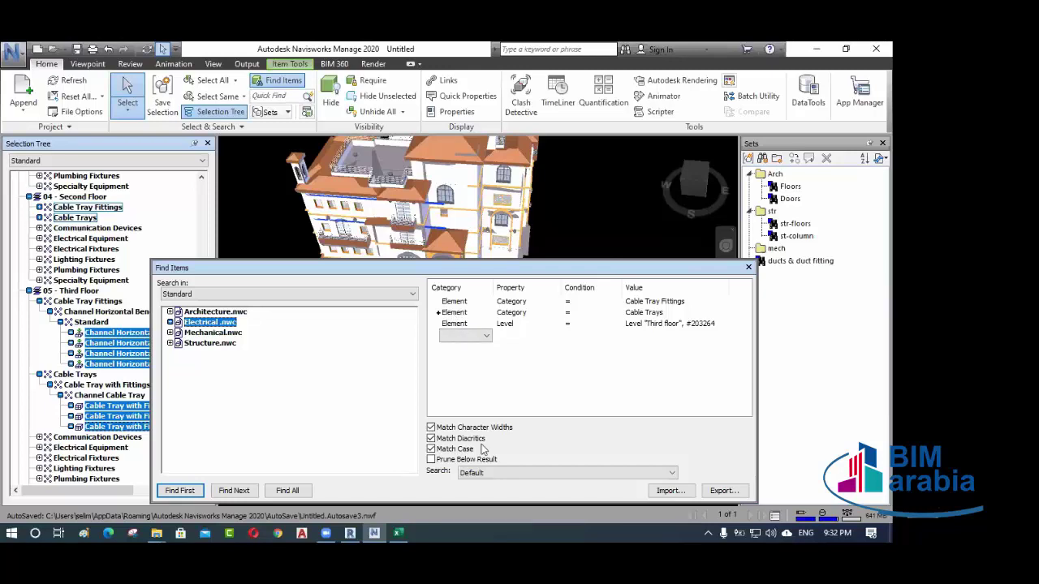
# - Select all cable trays and fittings on the Third floor matched by the search
pyautogui.click(288, 490)
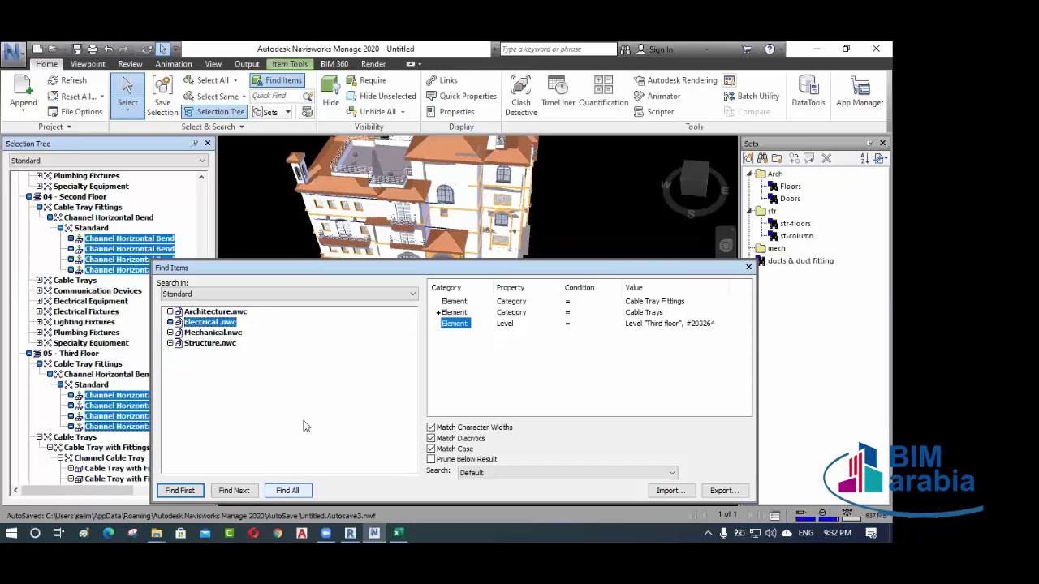
pyautogui.moveTo(321, 276); pyautogui.dragTo(333, 343)
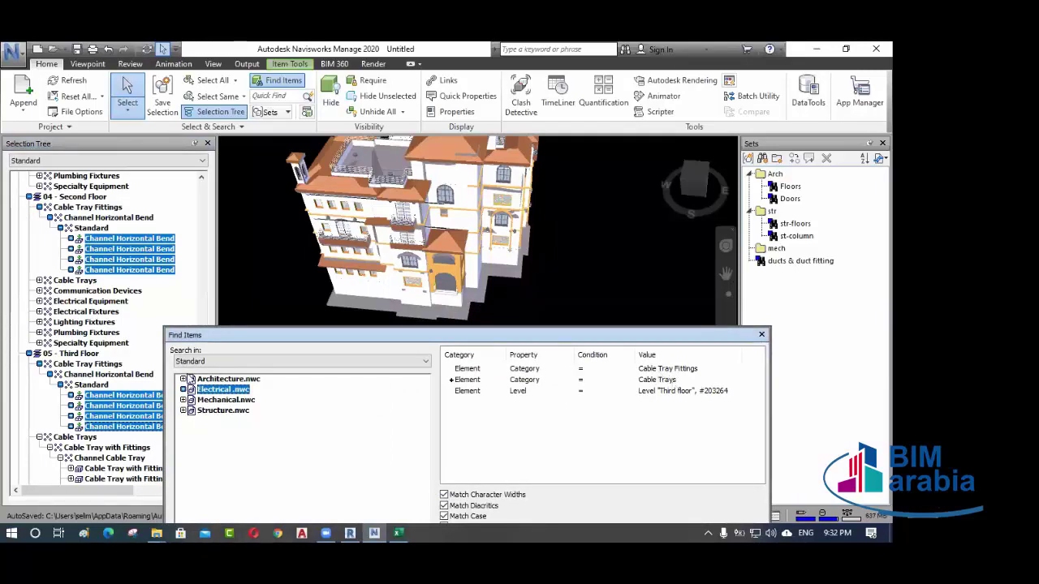
pyautogui.scroll(-3, 83, 318)
pyautogui.scroll(5, 82, 322)
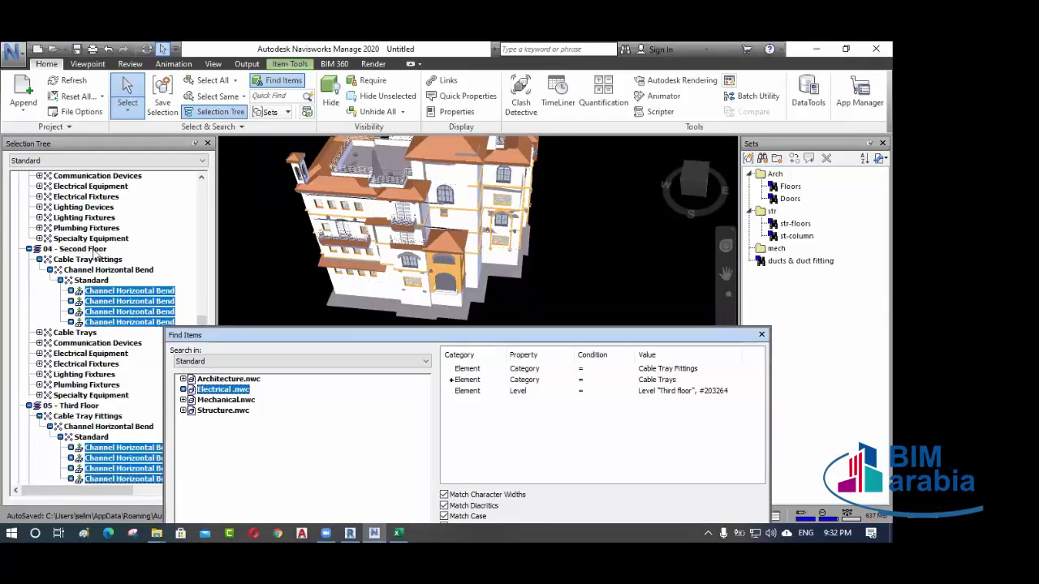
pyautogui.scroll(-5, 89, 409)
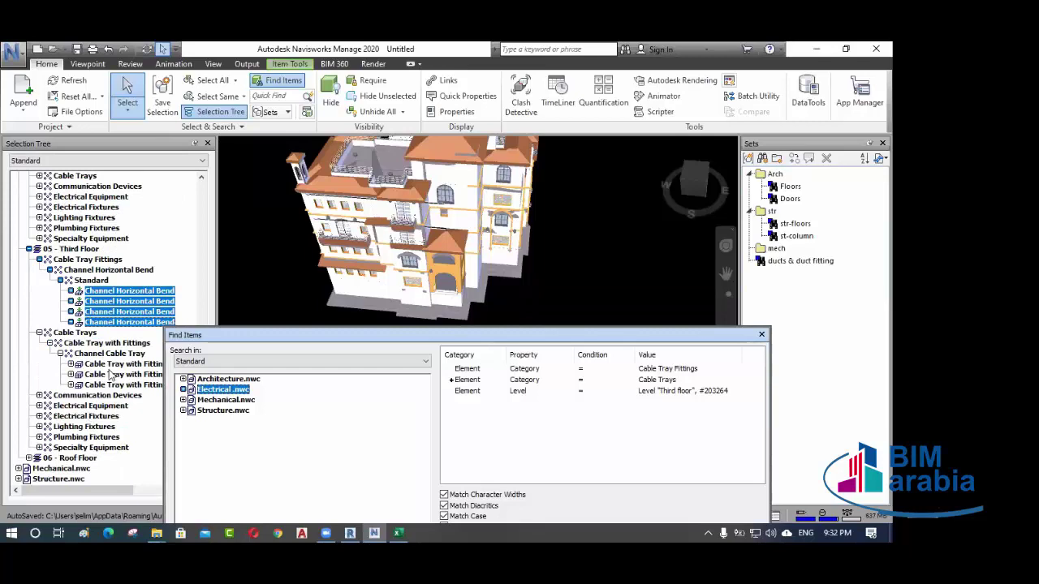
pyautogui.scroll(3, 91, 325)
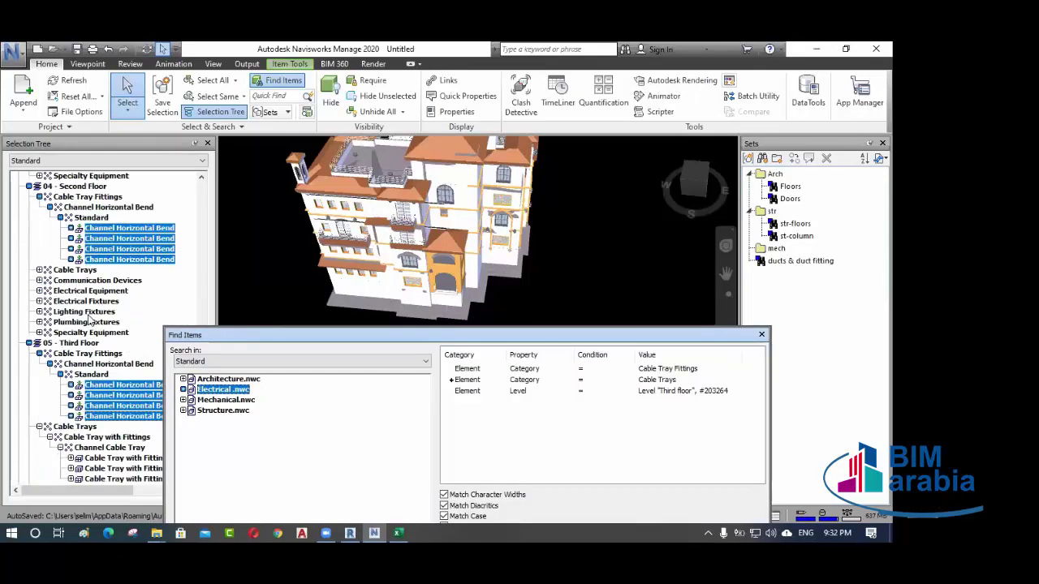
# - Hide unselected items, orbit around the isolated cable trays, then unhide everything
pyautogui.click(360, 96)
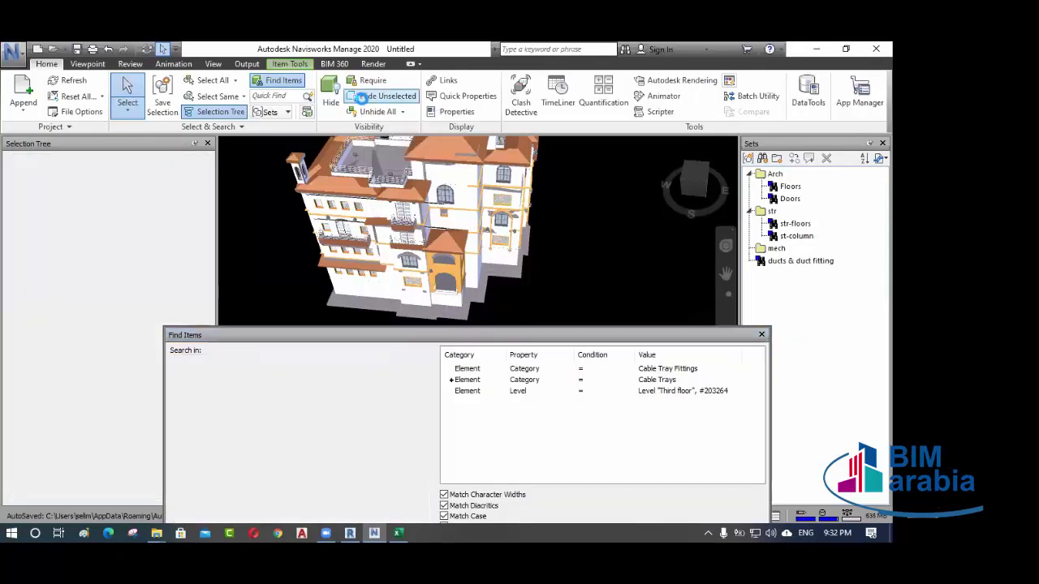
pyautogui.keyDown('shift'); pyautogui.moveTo(415, 274); pyautogui.dragTo(385, 238, button='middle'); pyautogui.keyUp('shift')
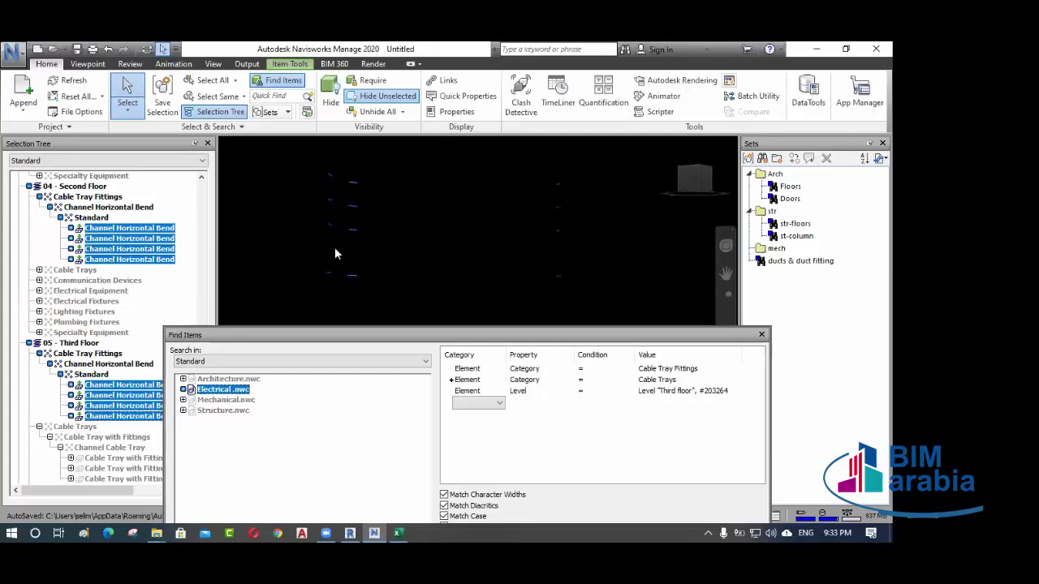
pyautogui.click(375, 111)
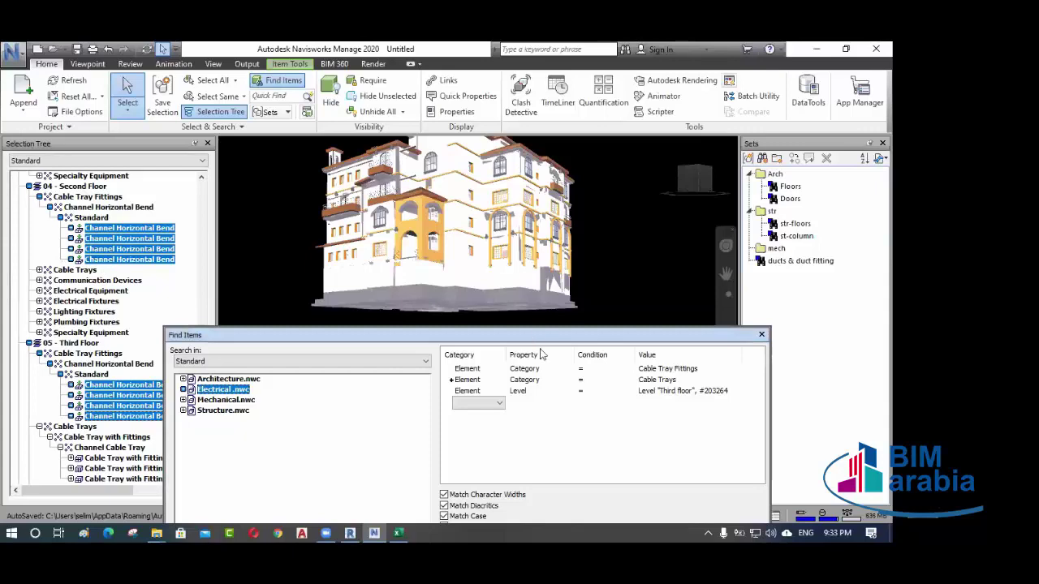
# - Delete the Third floor level condition row and deselect Electrical in the search scope
pyautogui.moveTo(537, 335); pyautogui.dragTo(605, 316)
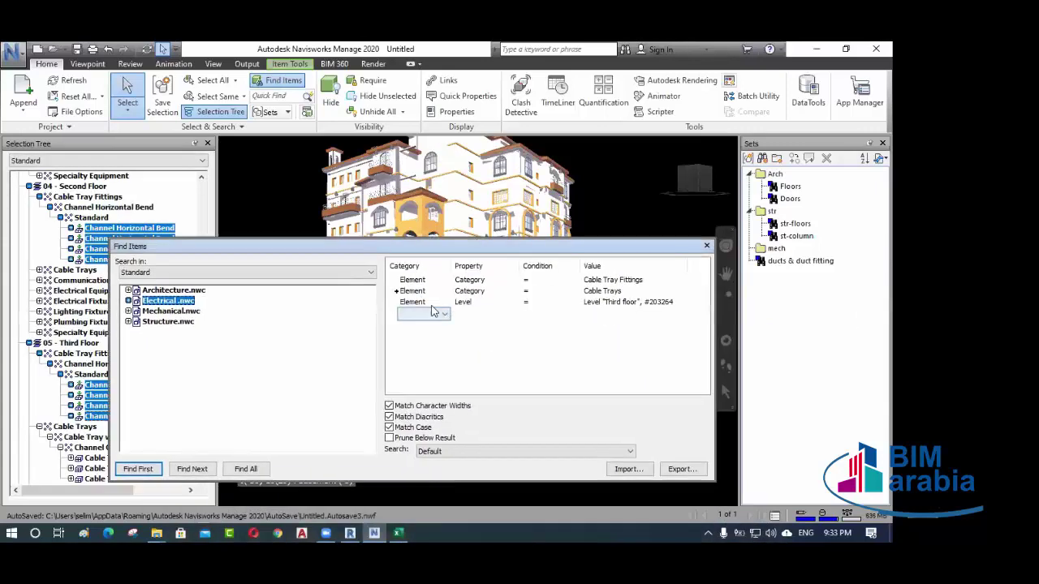
pyautogui.click(426, 303)
pyautogui.click(430, 306)
pyautogui.click(430, 309)
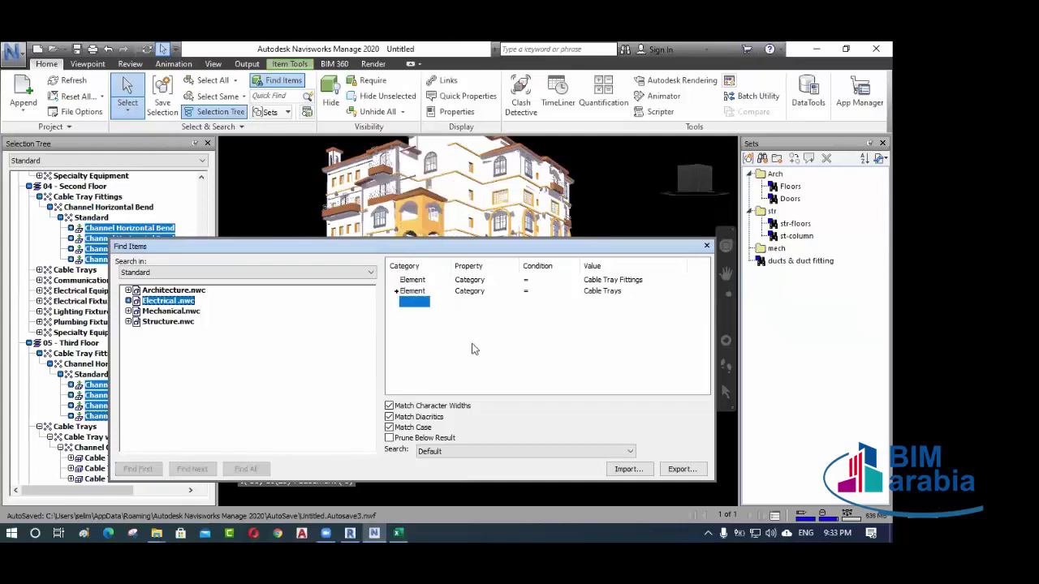
pyautogui.click(475, 349)
pyautogui.click(316, 317)
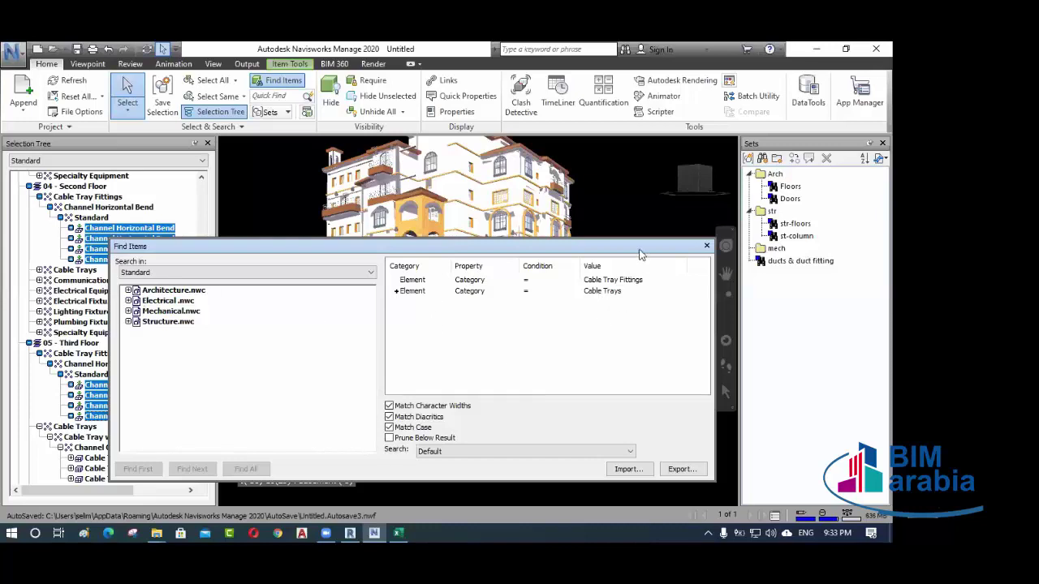
# - Create a new set folder named electrical
pyautogui.click(777, 159)
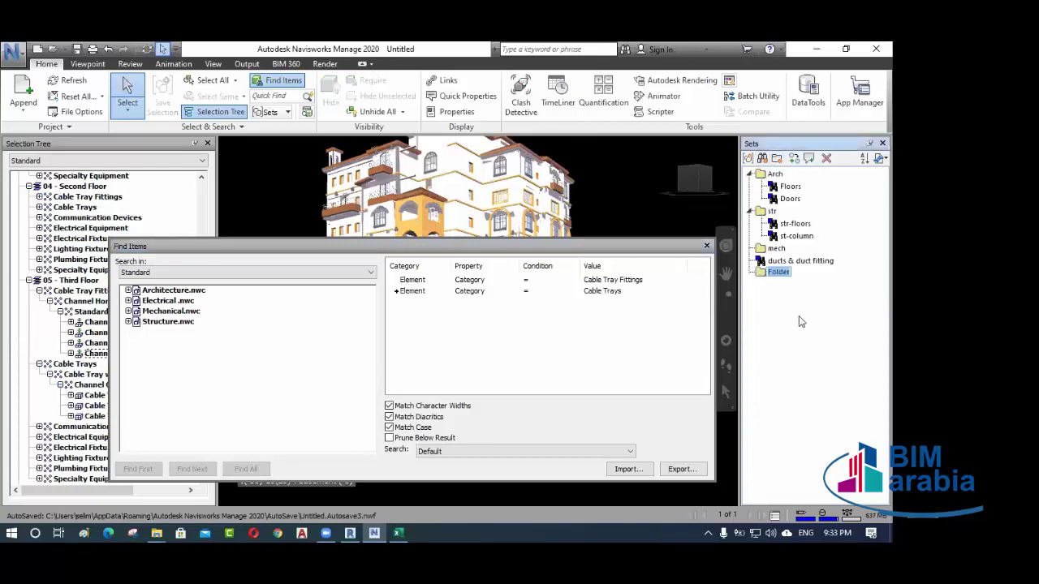
pyautogui.write('f')
pyautogui.write('lectri')
pyautogui.write('cal')
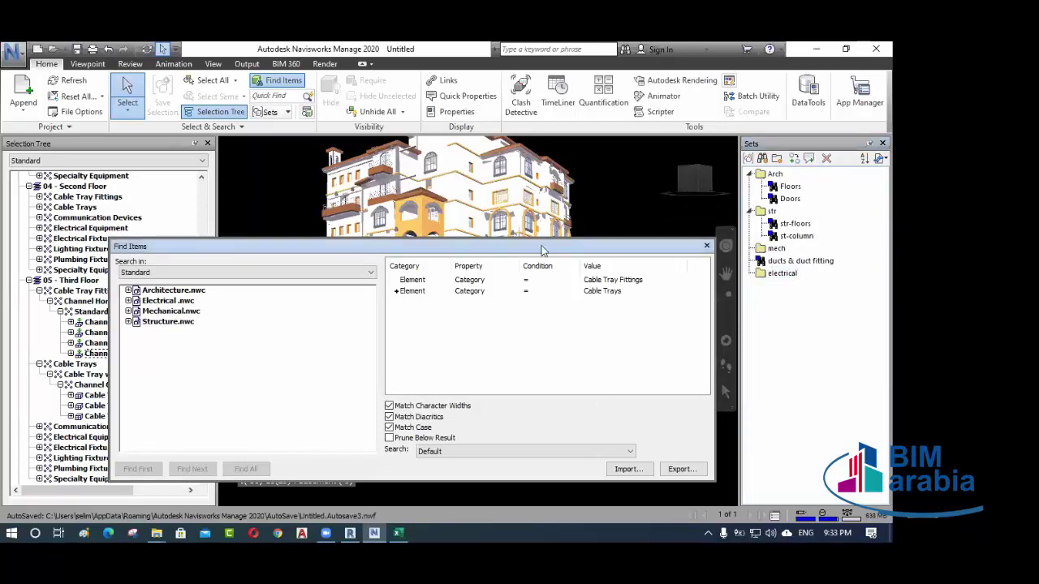
pyautogui.moveTo(545, 248); pyautogui.dragTo(566, 270)
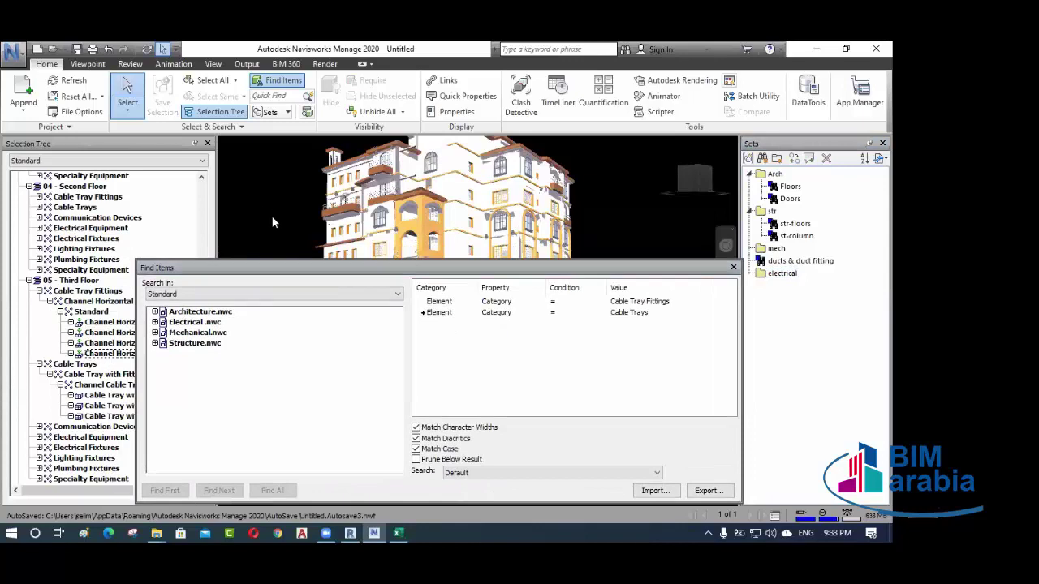
# - Keep Cable Trays as the second condition's category value
pyautogui.click(661, 314)
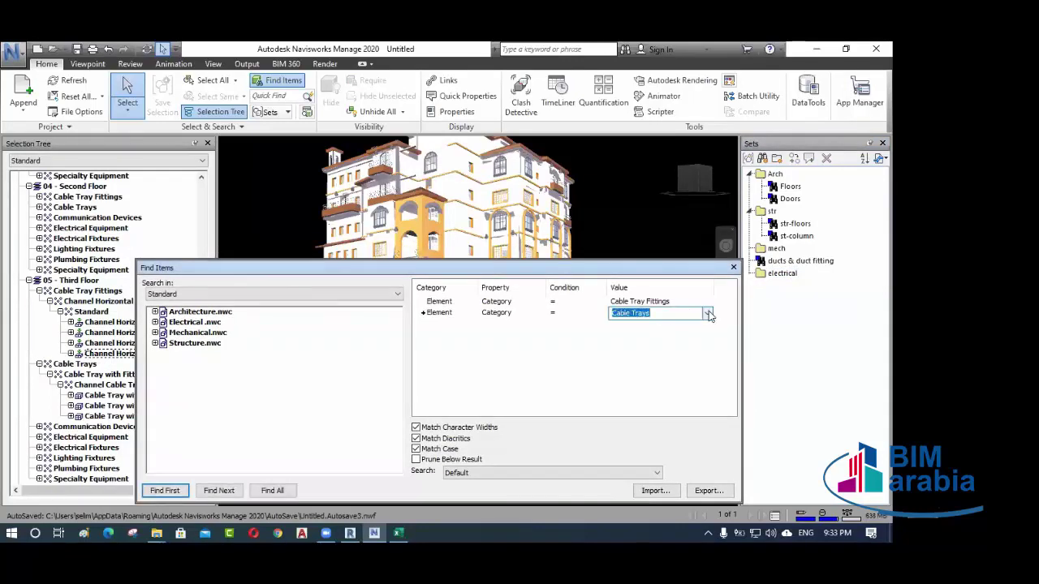
pyautogui.click(616, 371)
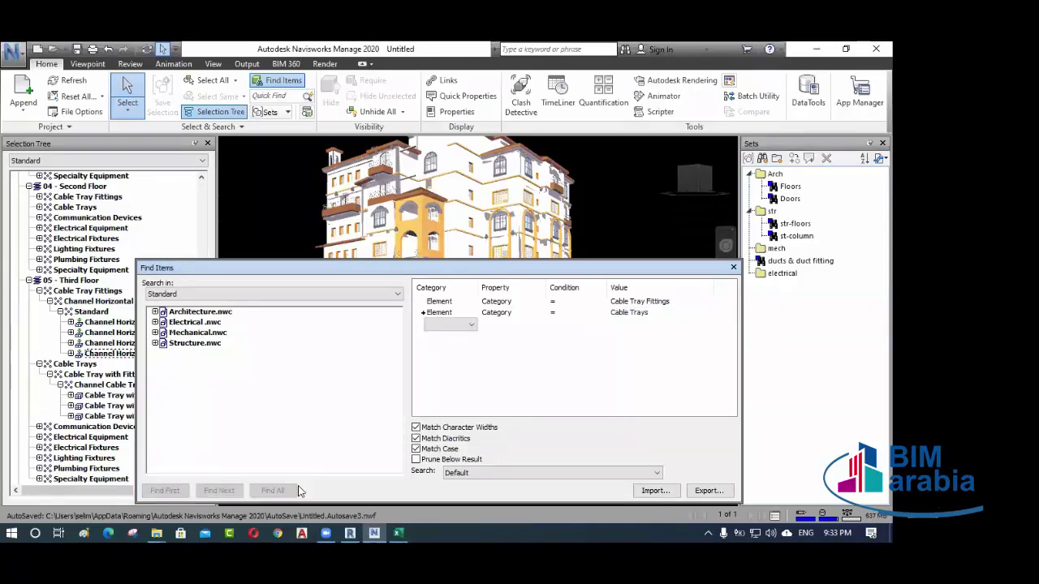
pyautogui.click(654, 315)
pyautogui.click(707, 313)
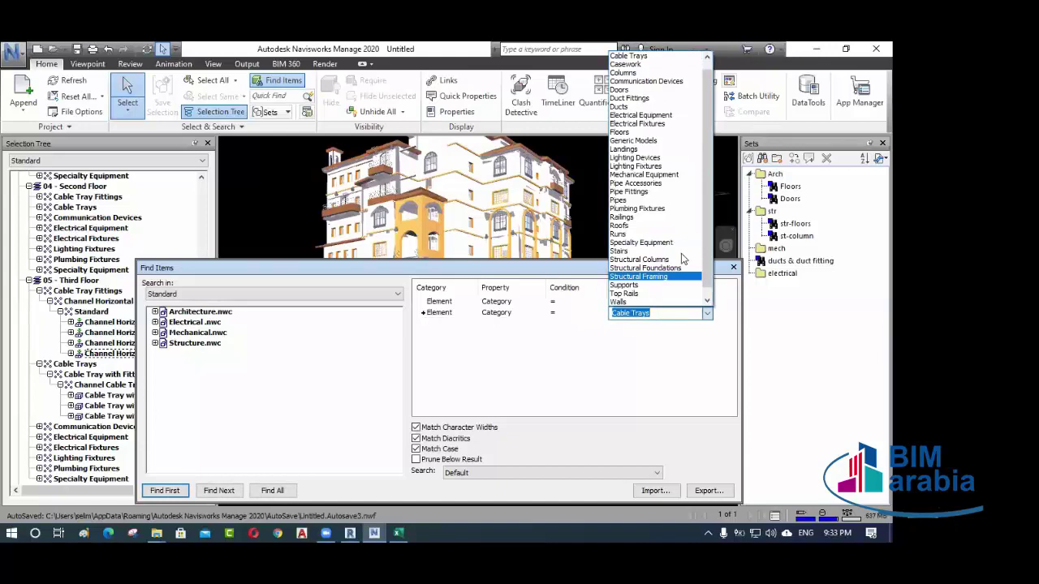
pyautogui.scroll(1, 640, 81)
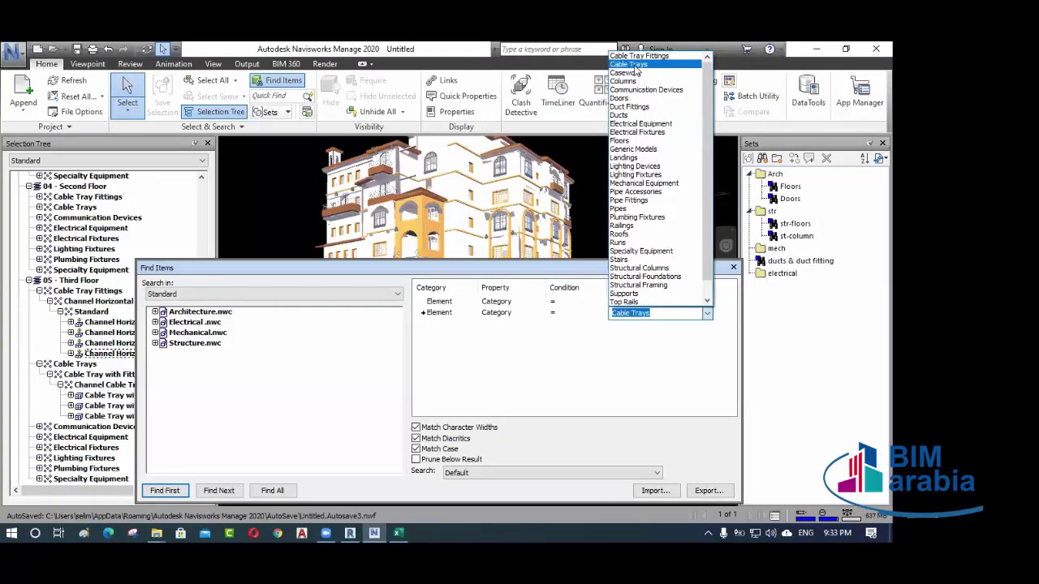
pyautogui.click(634, 65)
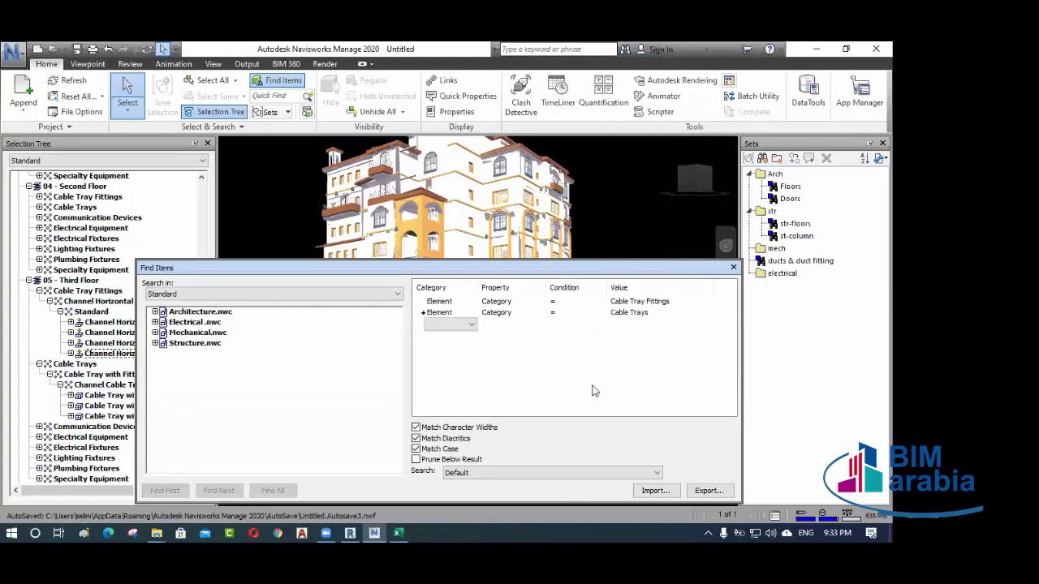
# - Scope the search to Electrical.nwc, find all cable trays and fittings, and save as a set
pyautogui.moveTo(218, 274)
pyautogui.mouseDown()
pyautogui.moveTo(224, 243)
pyautogui.moveTo(224, 281)
pyautogui.mouseUp()
pyautogui.click(213, 340)
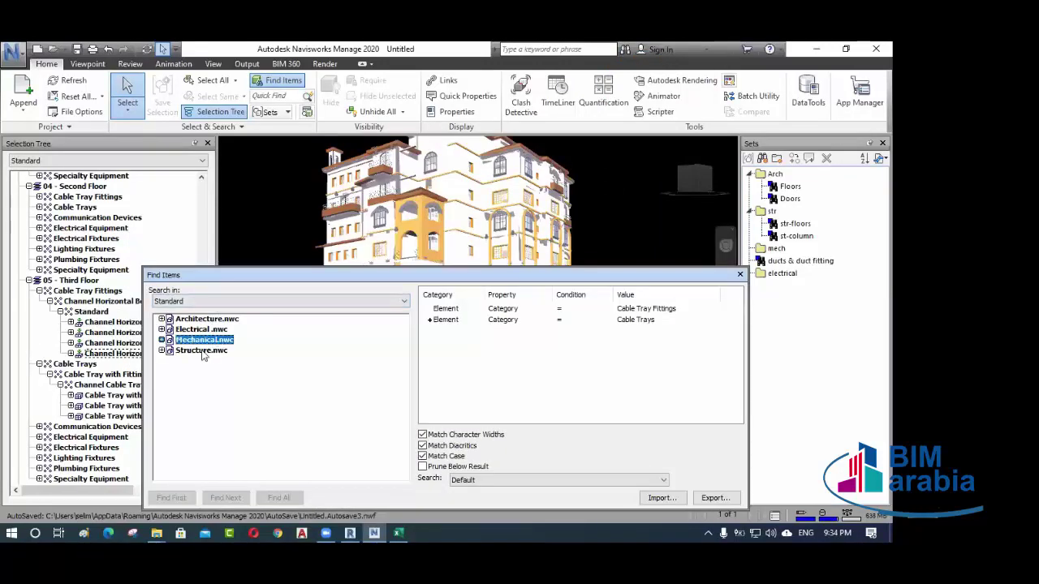
pyautogui.click(204, 329)
pyautogui.click(211, 321)
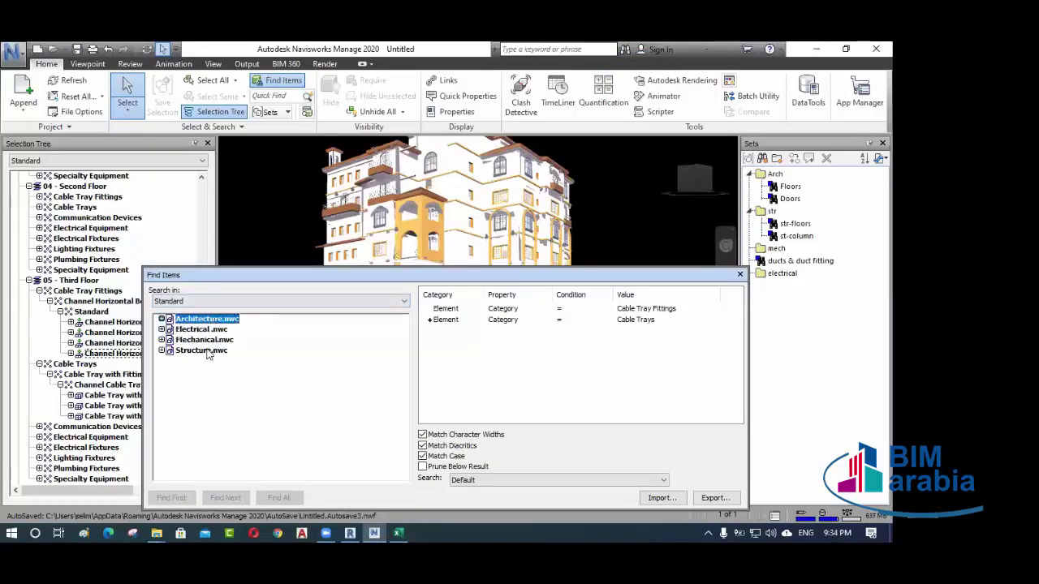
pyautogui.click(203, 330)
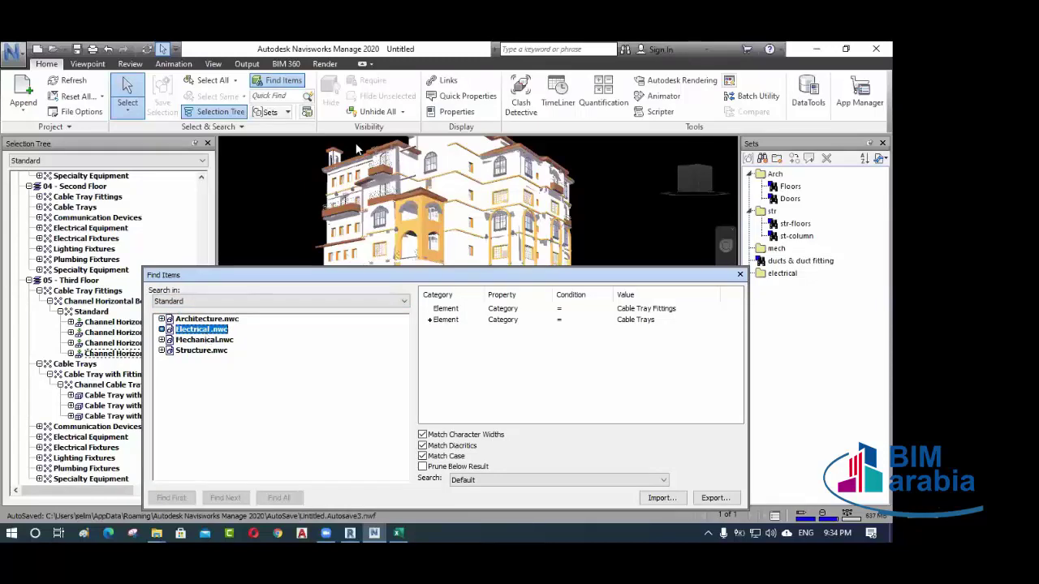
pyautogui.click(455, 332)
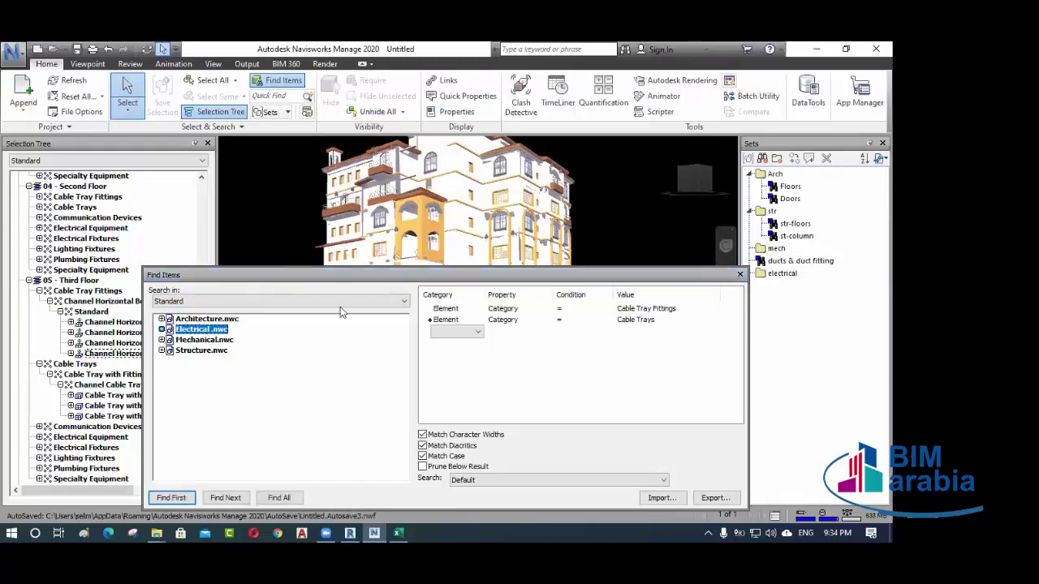
pyautogui.click(279, 497)
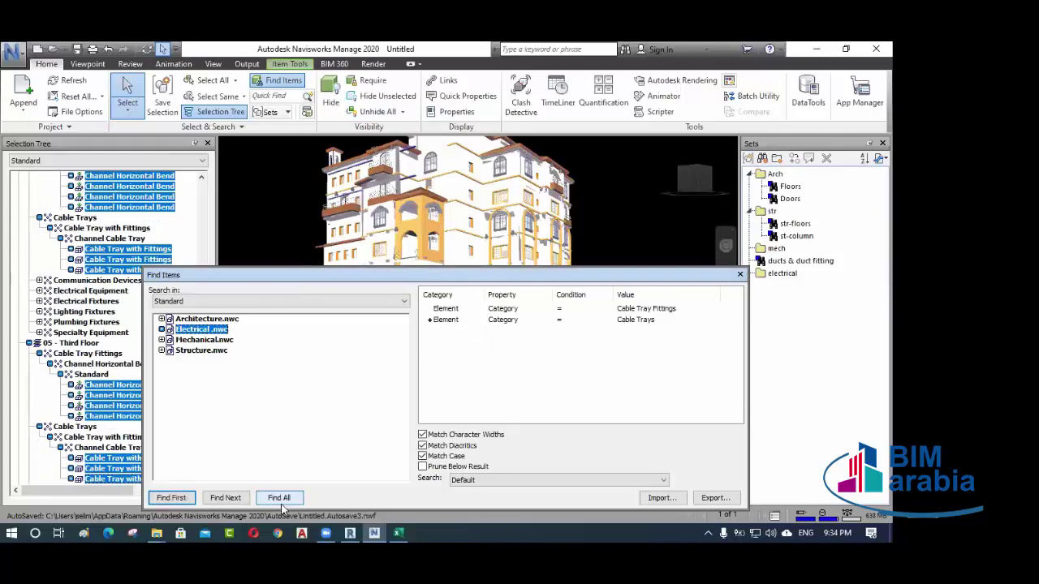
pyautogui.click(761, 158)
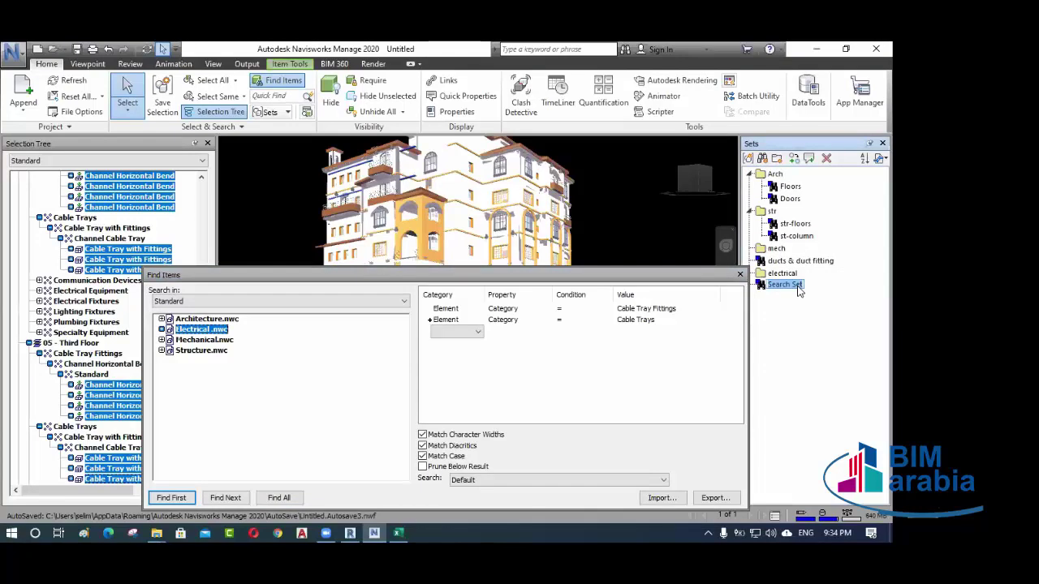
# - Rename the new search set to 'cable & fitting' and reposition the Find Items window
pyautogui.write('da')
pyautogui.write('bl')
pyautogui.press('BackSpace')
pyautogui.press('BackSpace')
pyautogui.write('& fitting')
pyautogui.moveTo(696, 277); pyautogui.dragTo(664, 293)
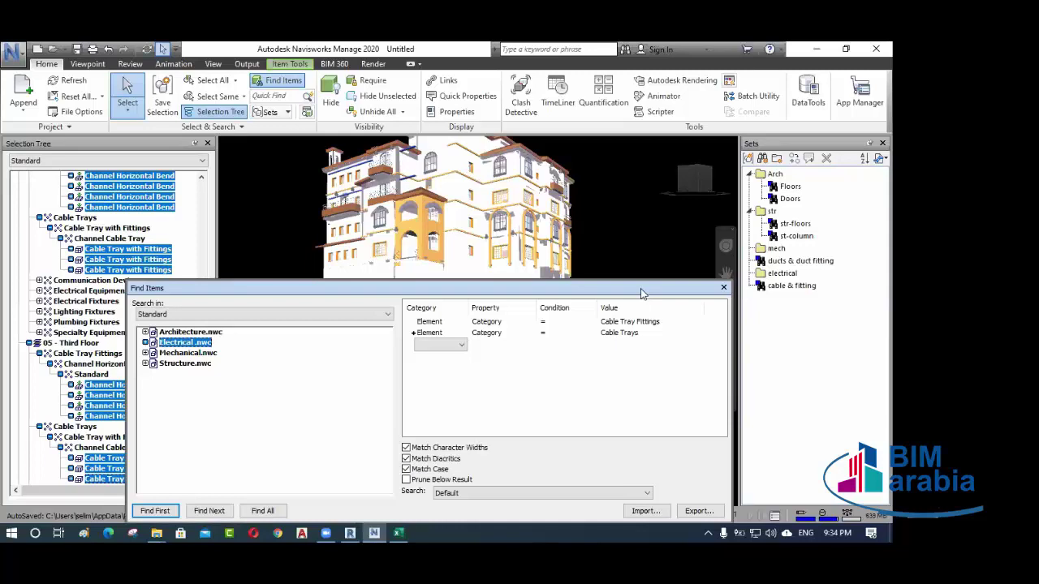
pyautogui.moveTo(641, 292); pyautogui.dragTo(608, 259)
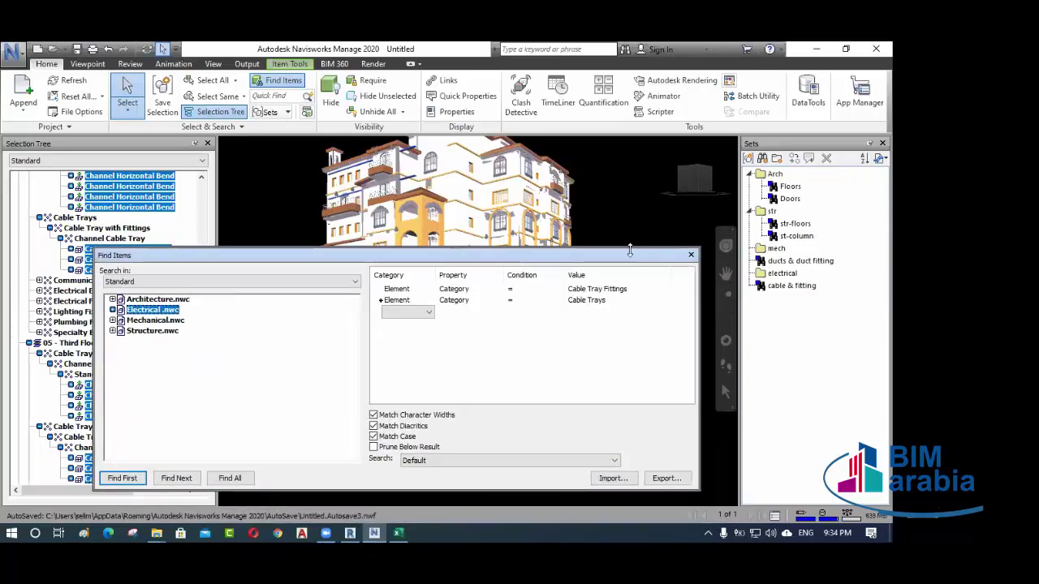
pyautogui.moveTo(627, 251); pyautogui.dragTo(617, 241)
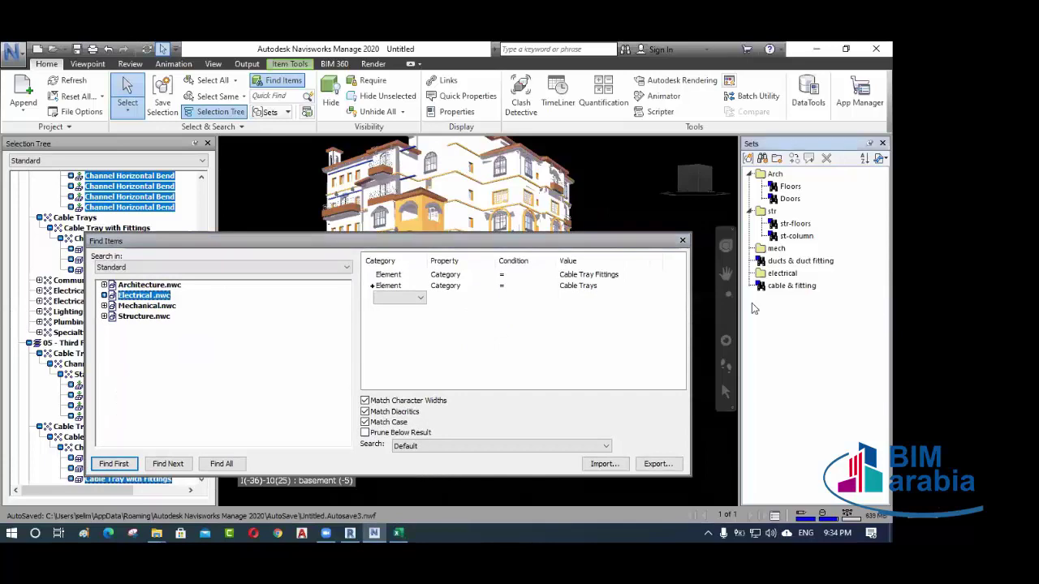
# - Move the cable & fitting set into the electrical folder and clear the selection
pyautogui.moveTo(775, 286); pyautogui.dragTo(783, 274)
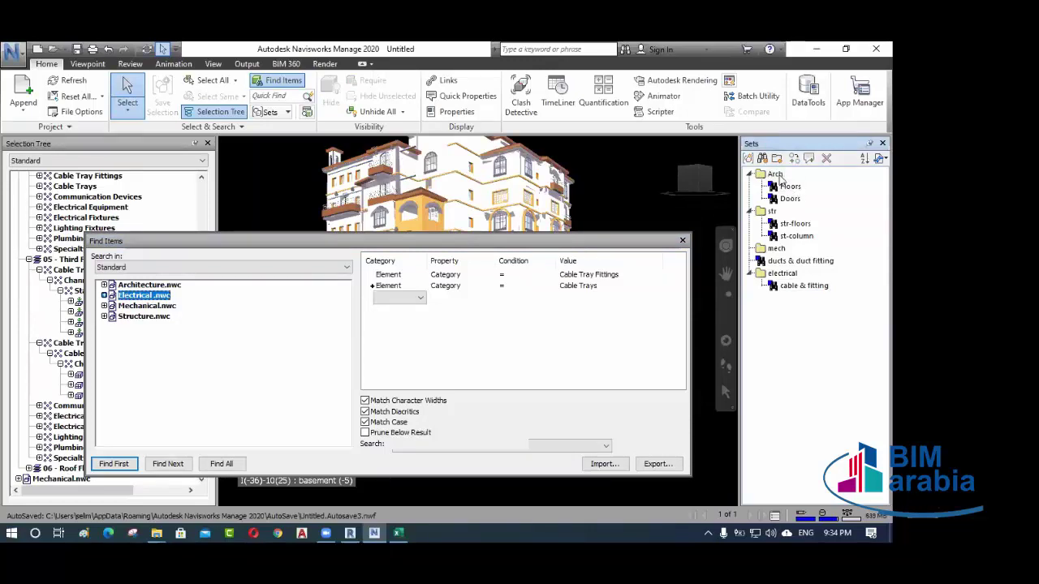
pyautogui.click(771, 262)
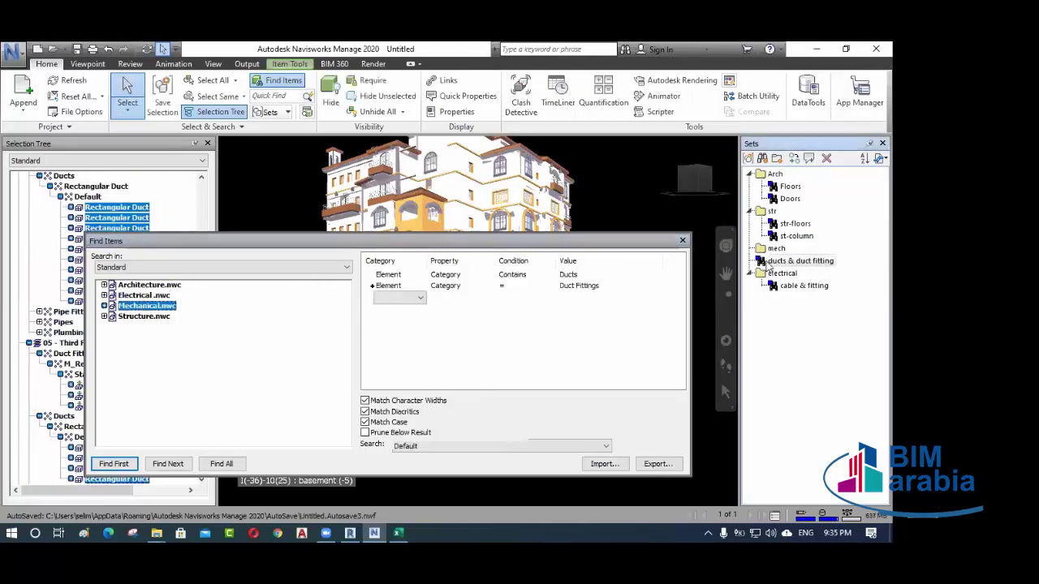
pyautogui.press('Escape')
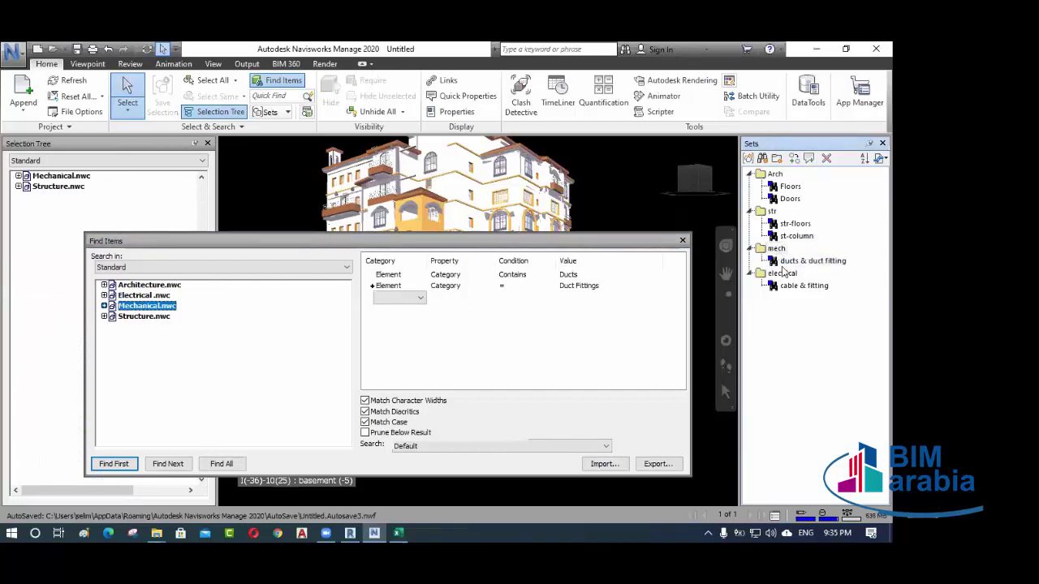
# - Collapse the Arch, str, mech and electrical folders and bring up the Excel clash matrix
pyautogui.click(748, 173)
pyautogui.click(748, 186)
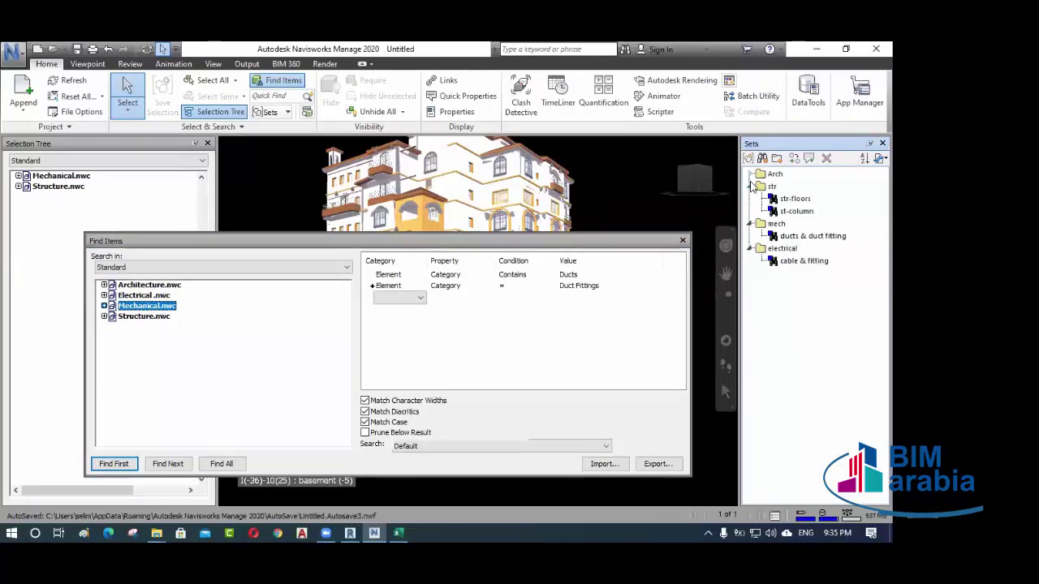
pyautogui.click(748, 198)
pyautogui.click(749, 211)
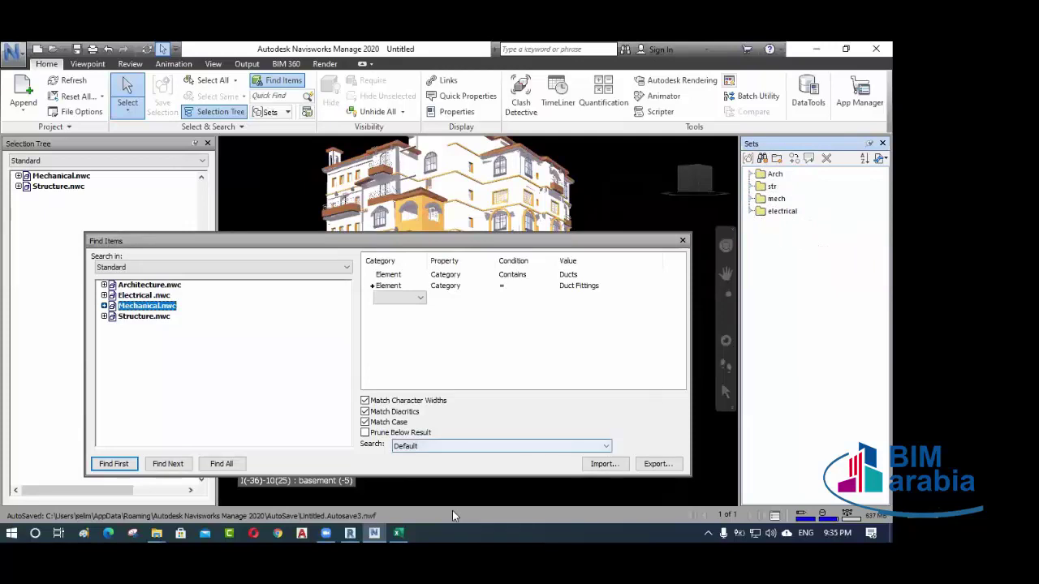
pyautogui.click(405, 525)
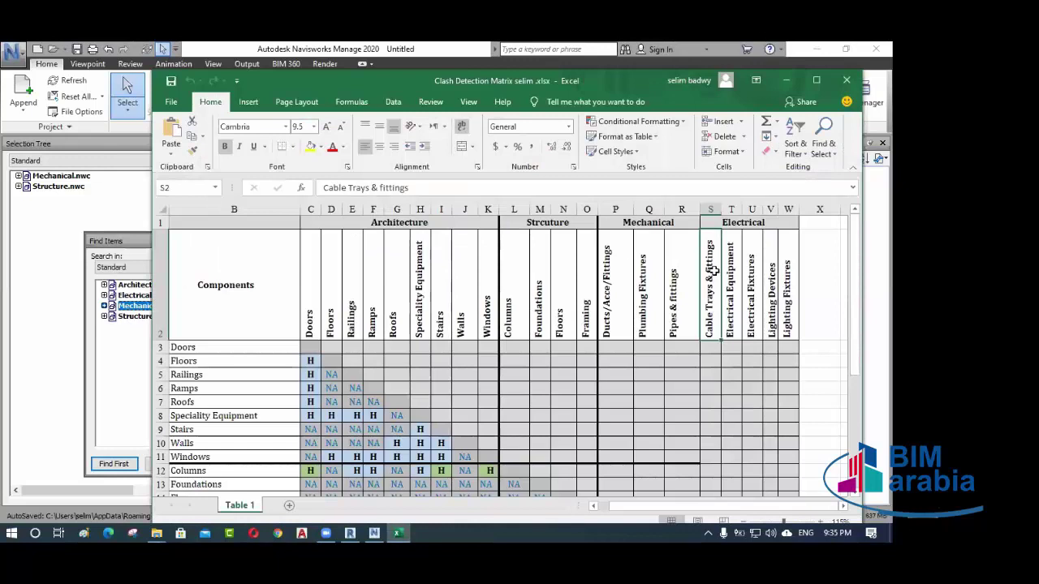
# - Minimize Excel, expand the Arch and str folders, and load the Doors set
pyautogui.click(786, 79)
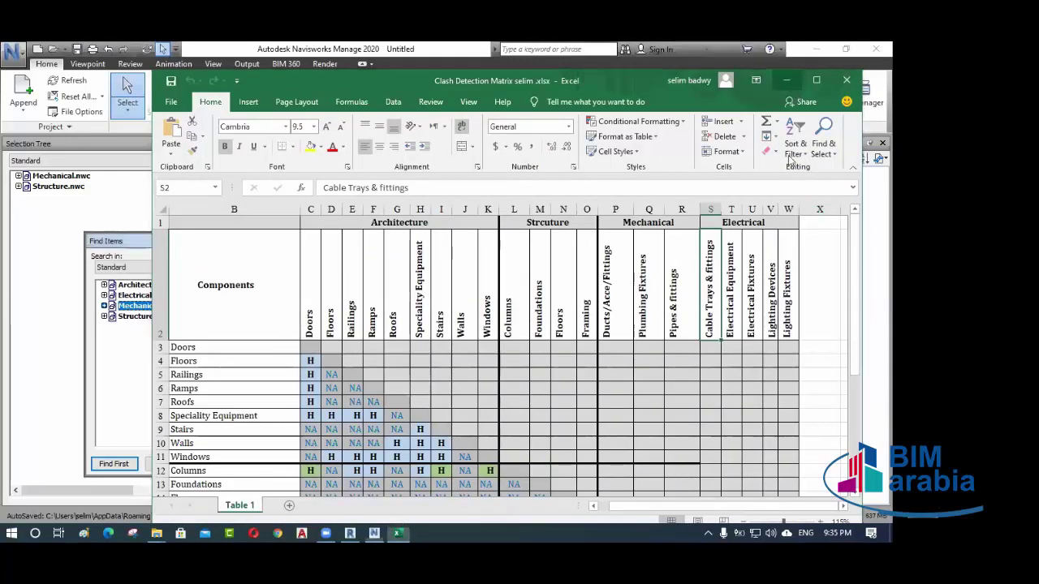
pyautogui.click(751, 174)
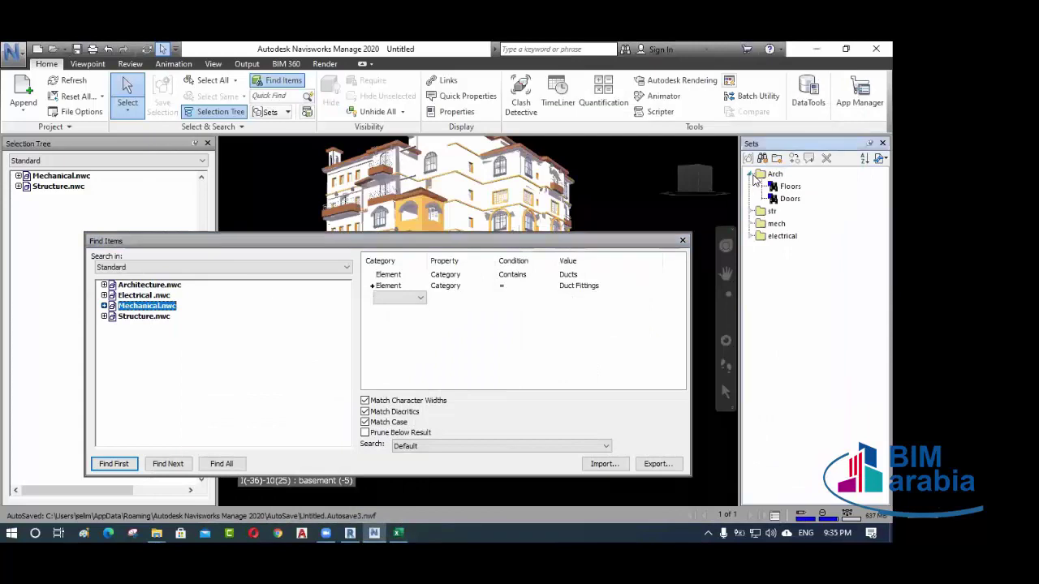
pyautogui.click(750, 211)
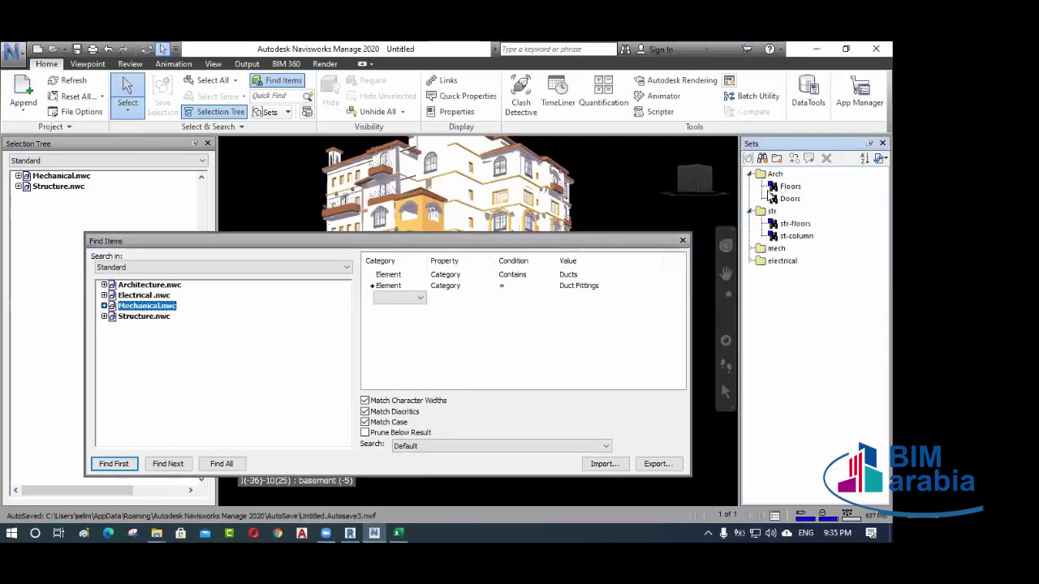
pyautogui.click(776, 199)
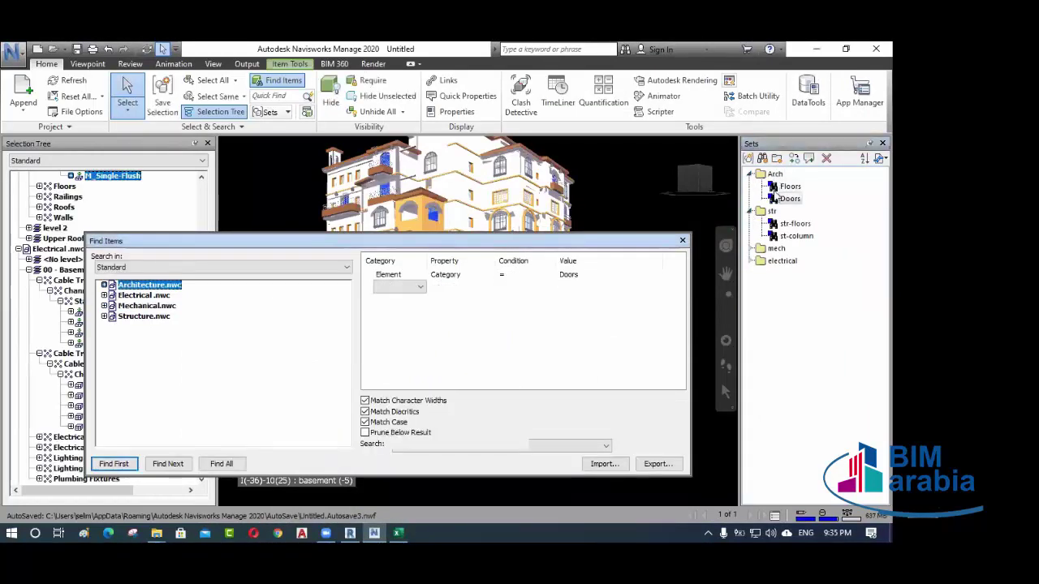
# - Move the Doors set above Floors, collapse Arch, and close Find Items
pyautogui.moveTo(776, 200); pyautogui.dragTo(783, 186)
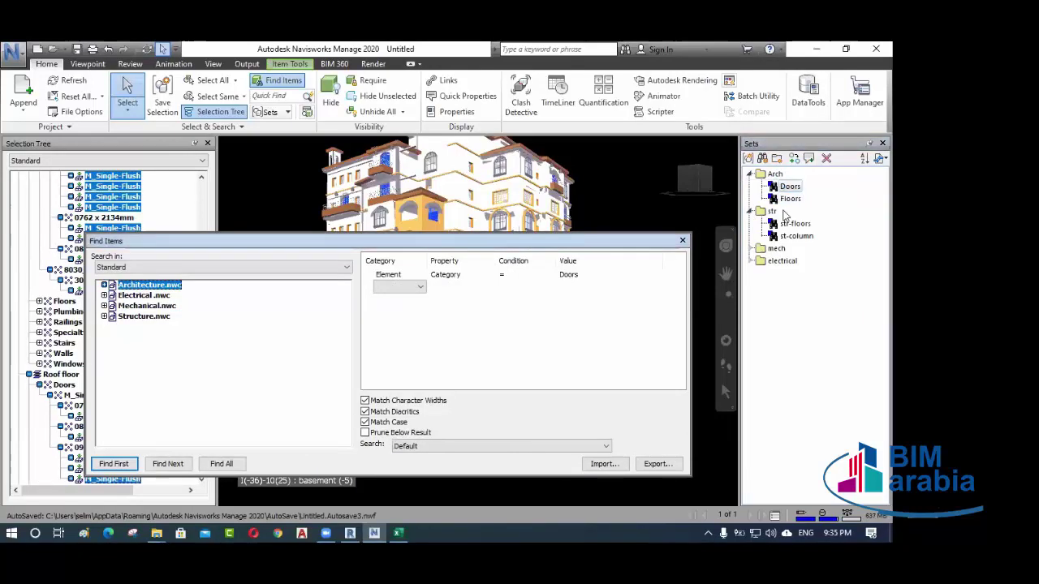
pyautogui.click(749, 174)
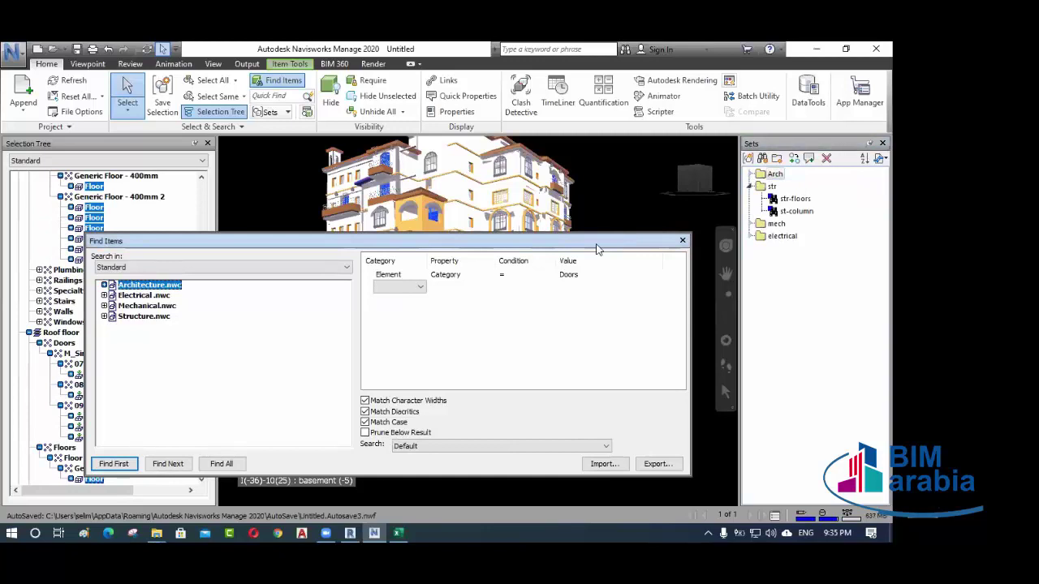
pyautogui.click(682, 241)
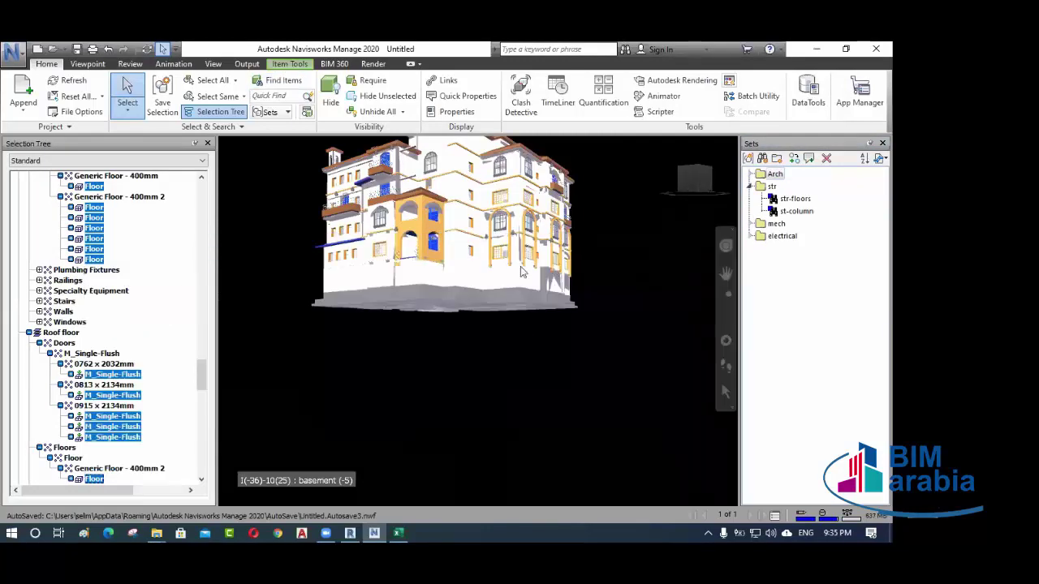
# - Orbit to a top view of the building and clear the selection in Select mode
pyautogui.keyDown('shift'); pyautogui.moveTo(505, 235); pyautogui.dragTo(577, 283, button='middle'); pyautogui.keyUp('shift')
pyautogui.click(600, 308)
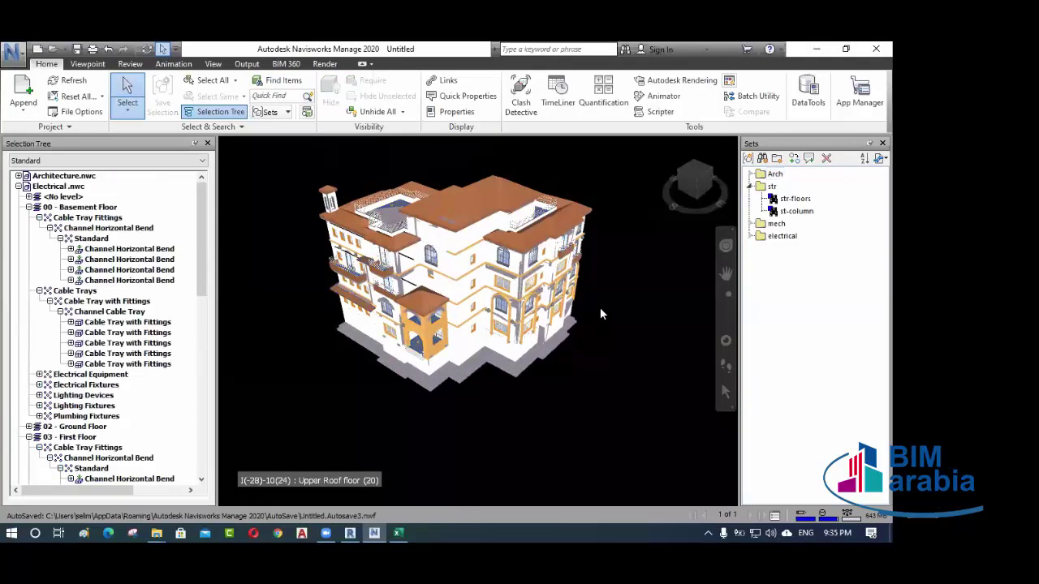
pyautogui.click(126, 103)
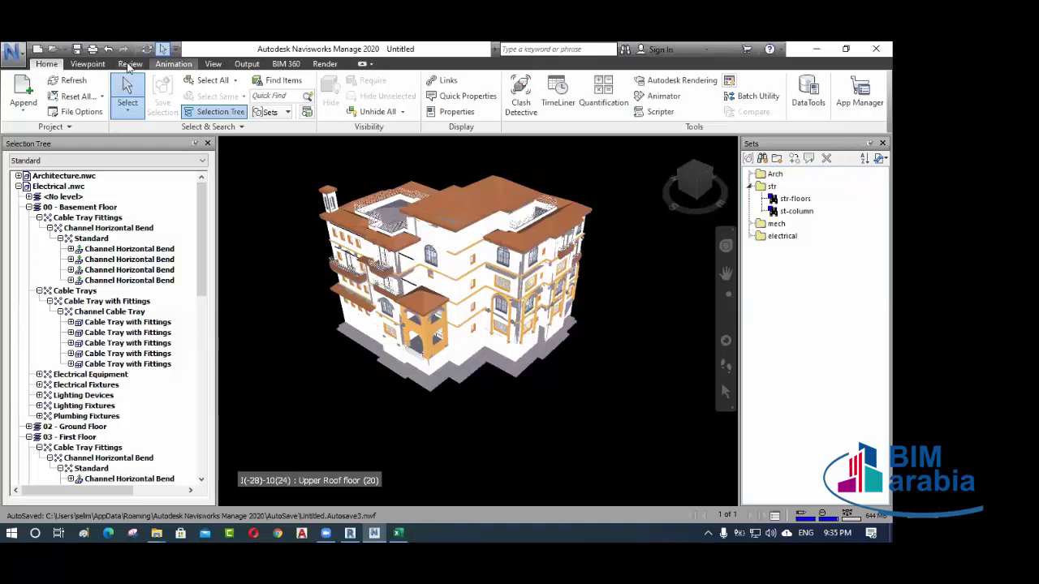
pyautogui.click(213, 63)
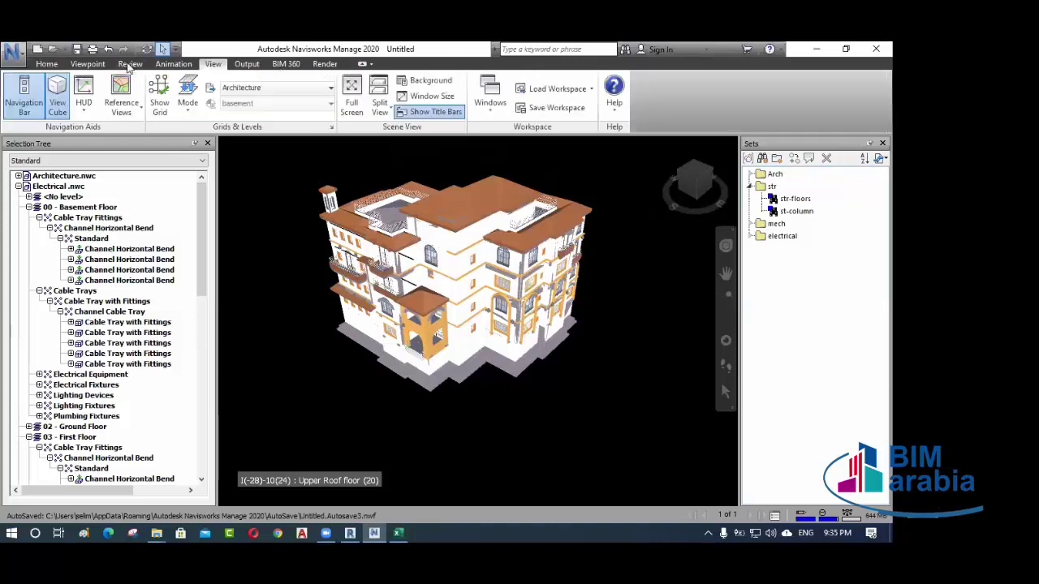
# - Open the Clash Detective window from the Windows list
pyautogui.click(491, 103)
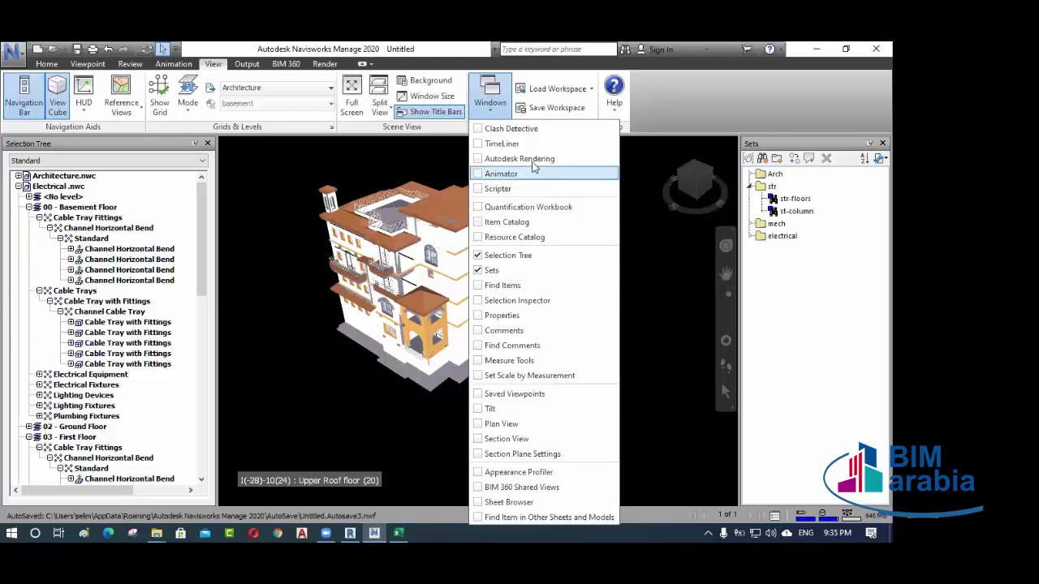
pyautogui.click(479, 132)
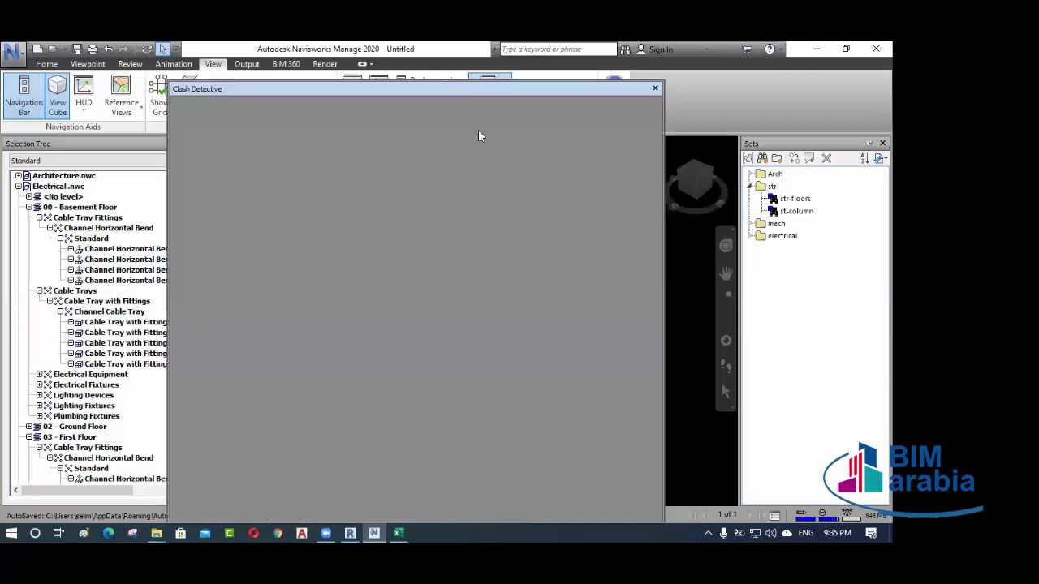
pyautogui.moveTo(533, 91); pyautogui.dragTo(596, 236)
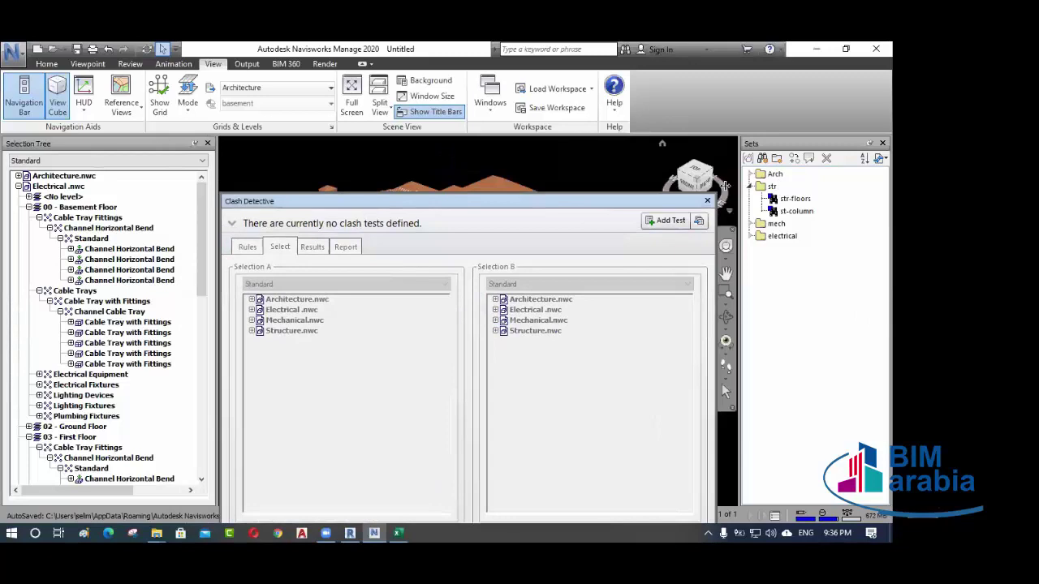
# - Drag the Clash Detective panel down and left, below the 3D model
pyautogui.click(489, 94)
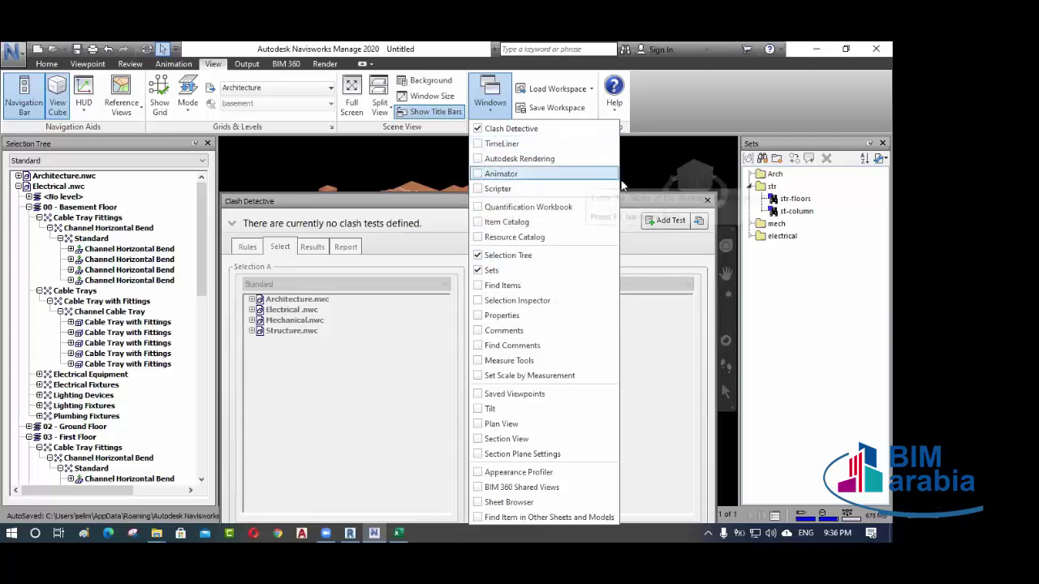
pyautogui.click(648, 160)
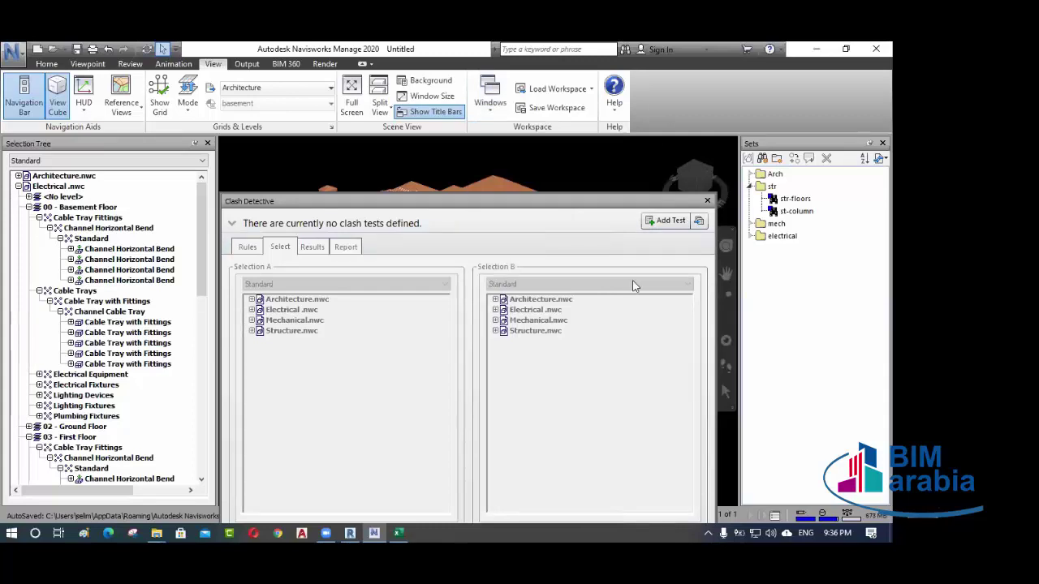
pyautogui.moveTo(603, 198); pyautogui.dragTo(609, 193)
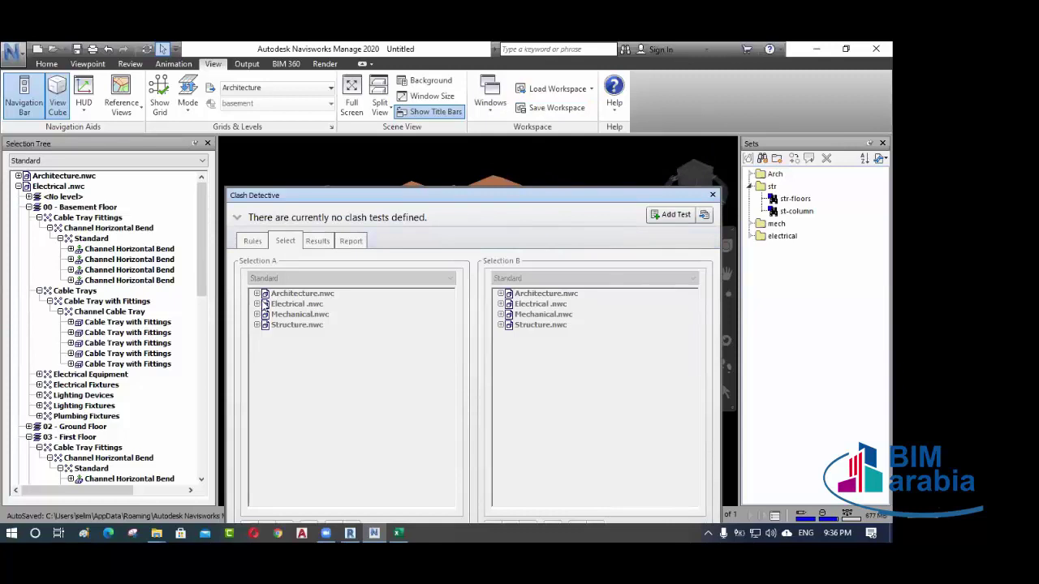
pyautogui.moveTo(378, 199); pyautogui.dragTo(362, 350)
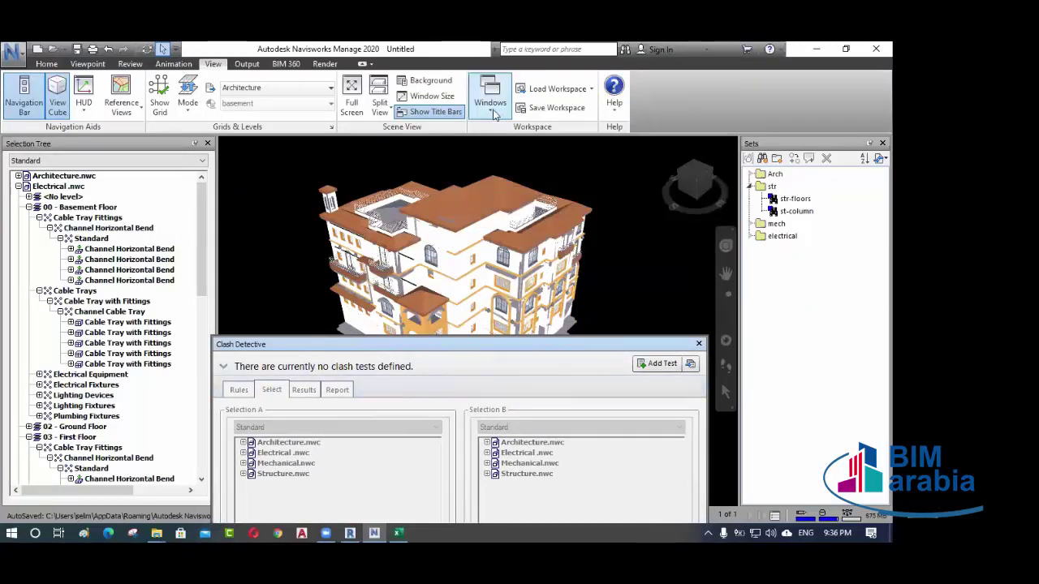
# - Cancel Save Workspace, reposition Clash Detective, and expand it to show the empty test list
pyautogui.click(557, 110)
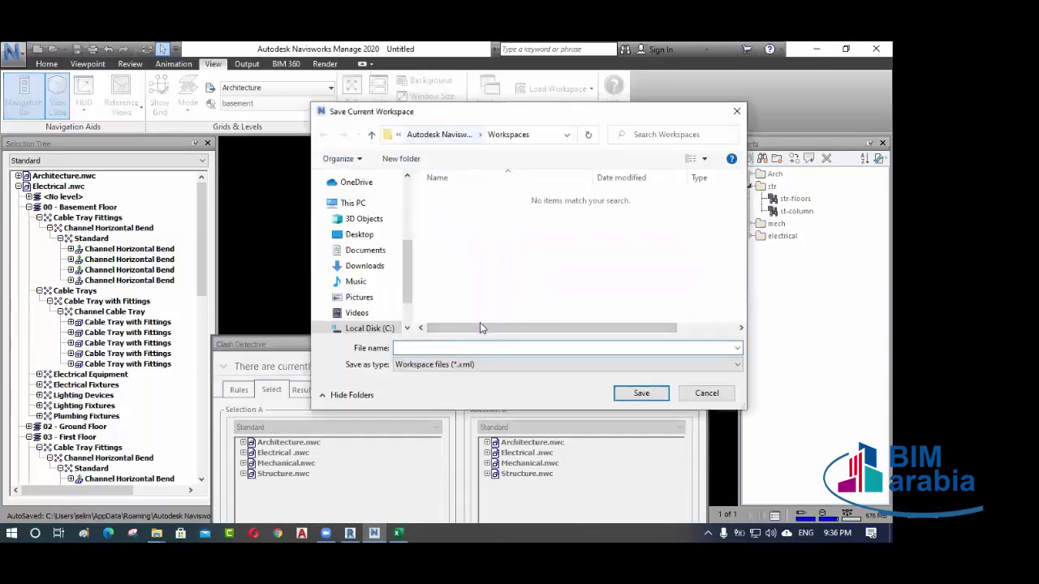
pyautogui.press('Tab')
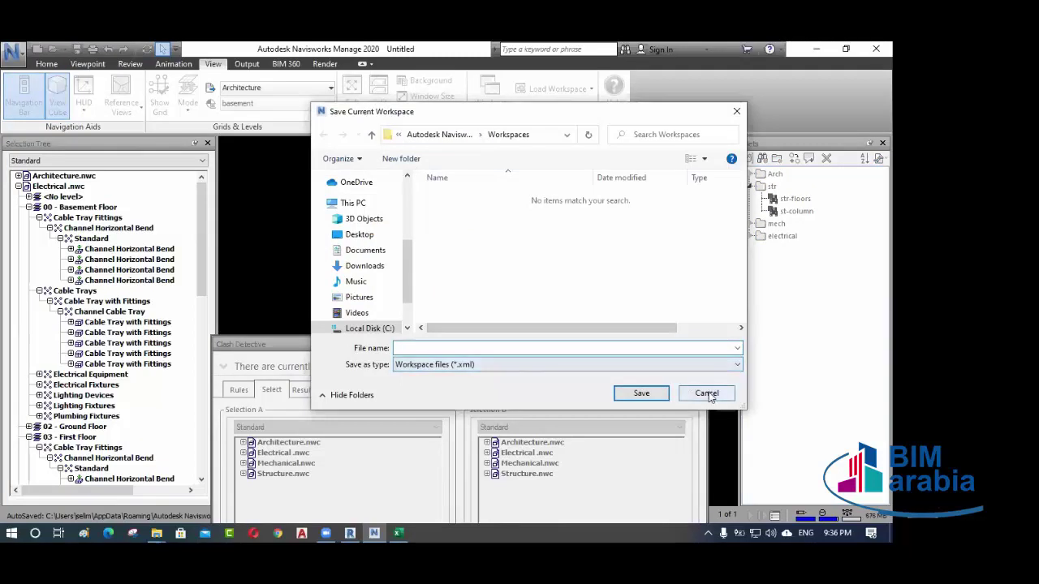
pyautogui.click(707, 394)
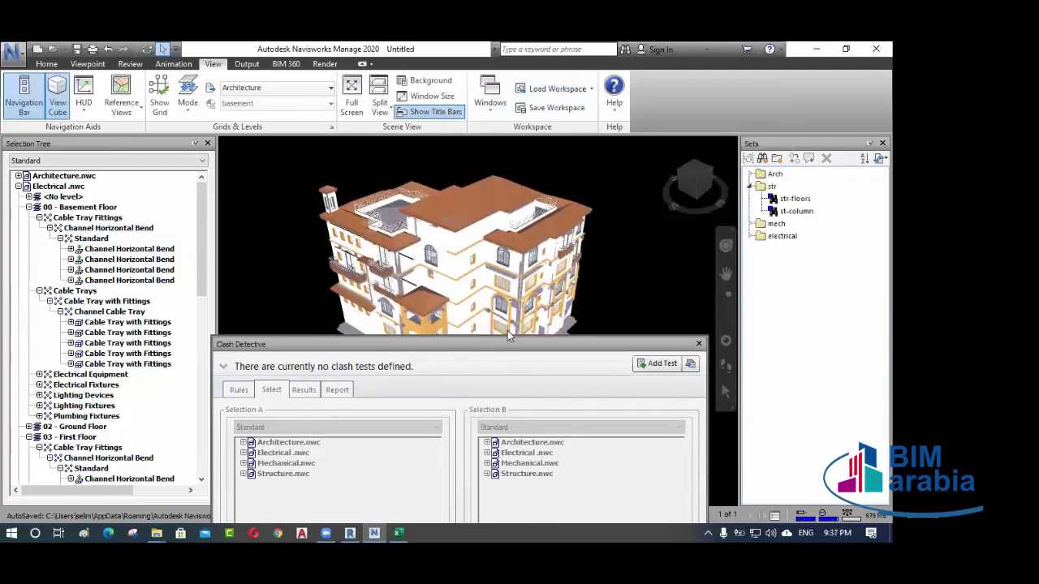
pyautogui.moveTo(504, 345); pyautogui.dragTo(506, 339)
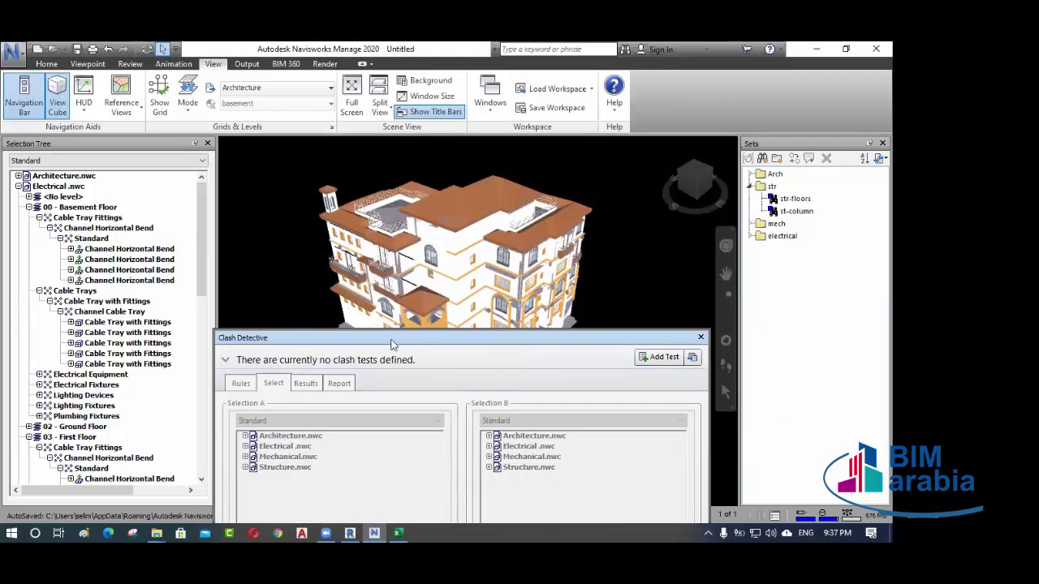
pyautogui.moveTo(390, 341); pyautogui.dragTo(407, 298)
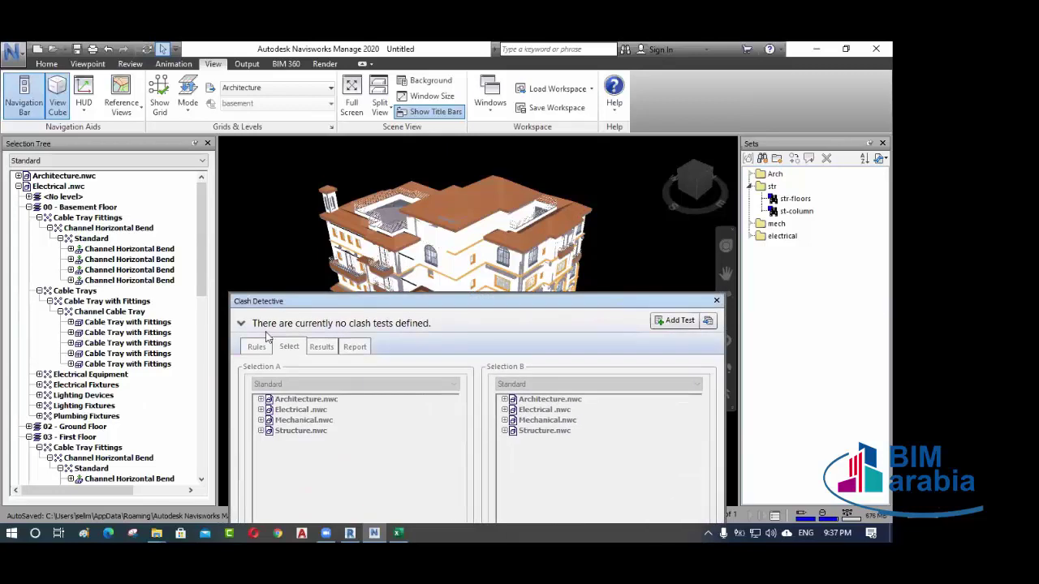
pyautogui.click(244, 325)
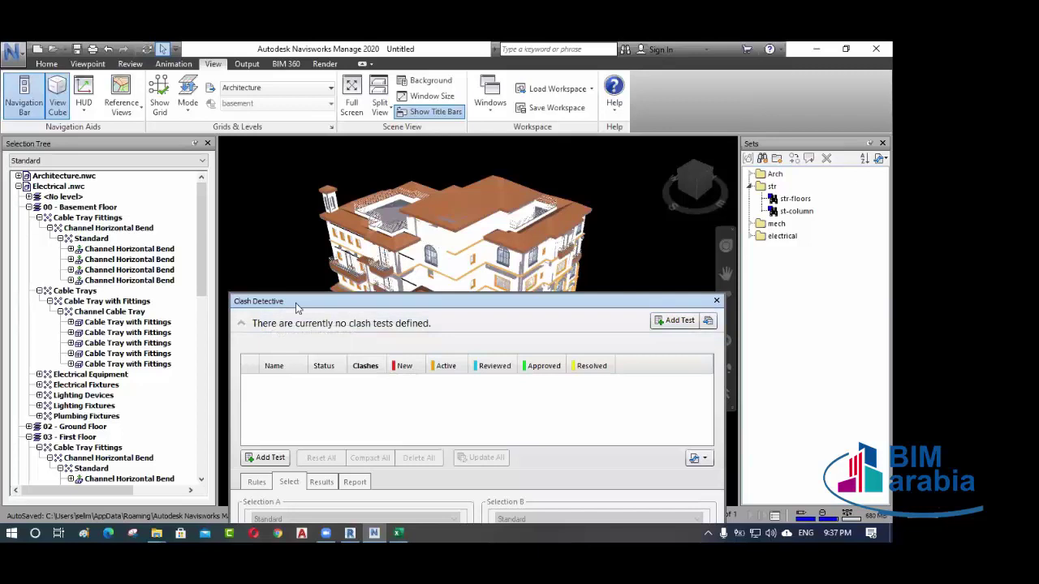
# - Add a new clash test, Test 1, and widen the Name column of the test list
pyautogui.moveTo(295, 302); pyautogui.dragTo(293, 275)
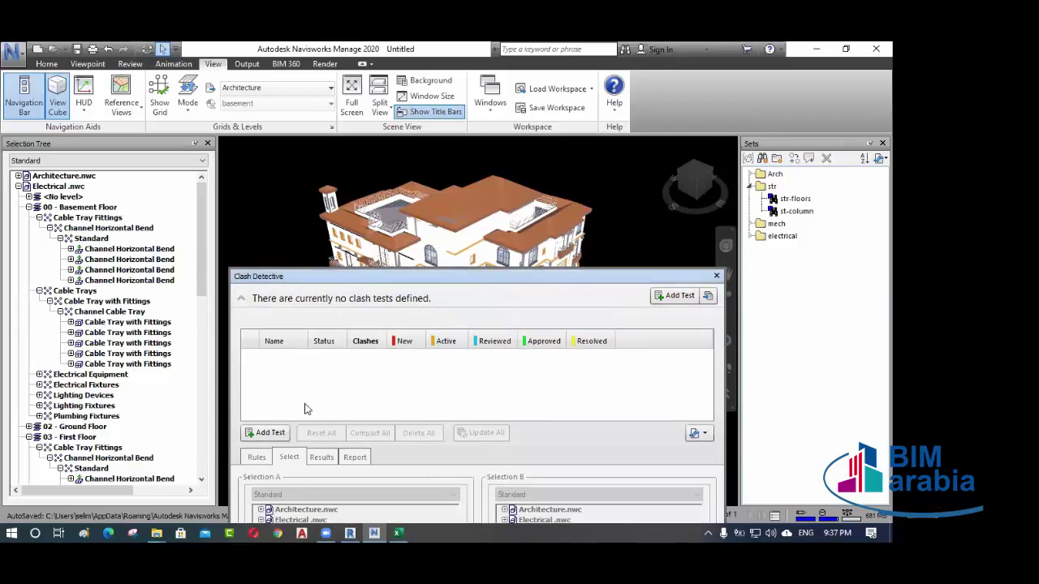
pyautogui.click(266, 433)
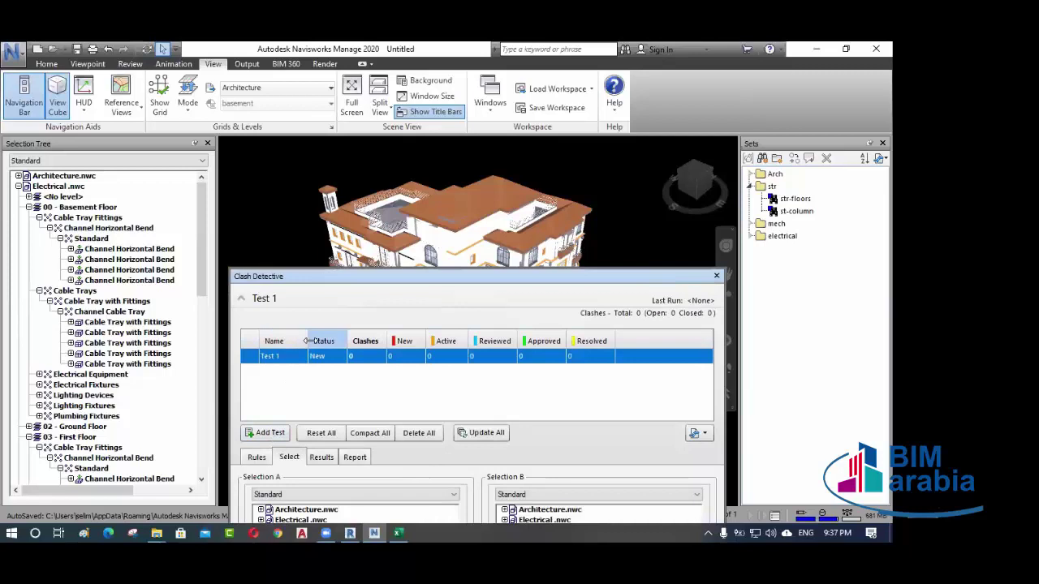
pyautogui.moveTo(306, 341); pyautogui.dragTo(419, 340)
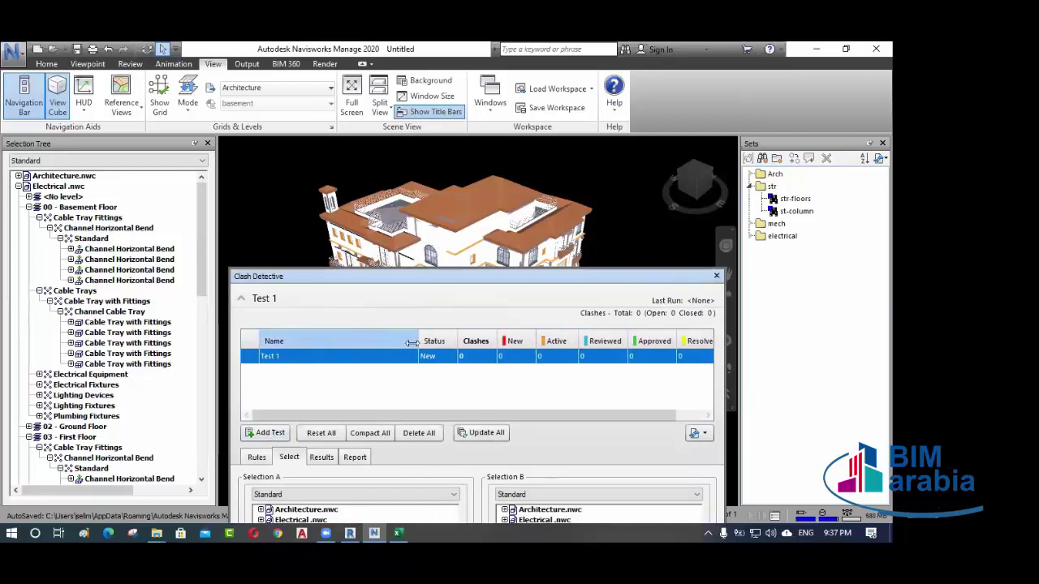
pyautogui.click(284, 366)
# - Check the Ramps column in the Excel clash matrix, then return to Clash Detective
pyautogui.click(400, 532)
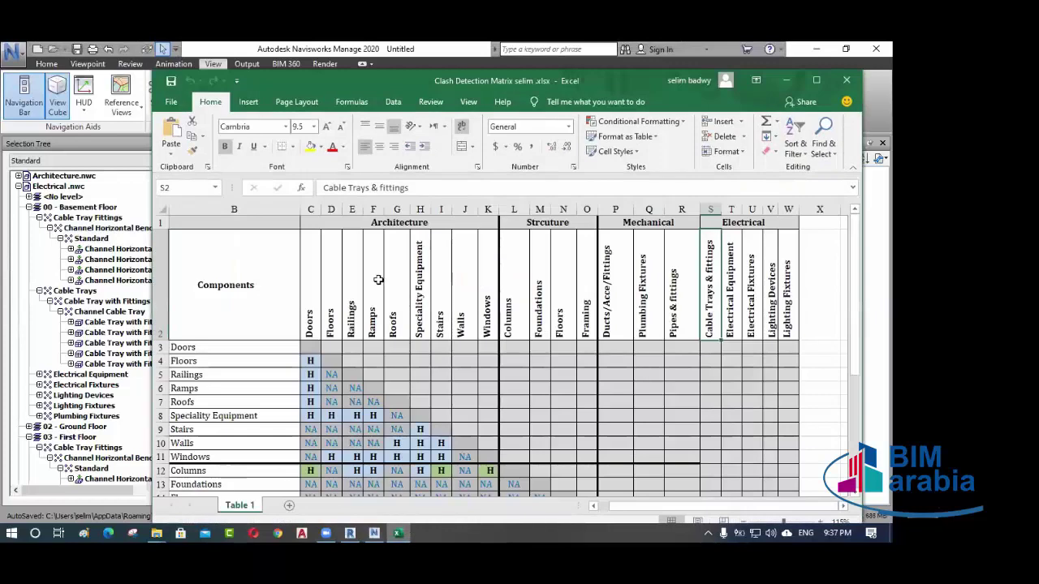
pyautogui.click(378, 280)
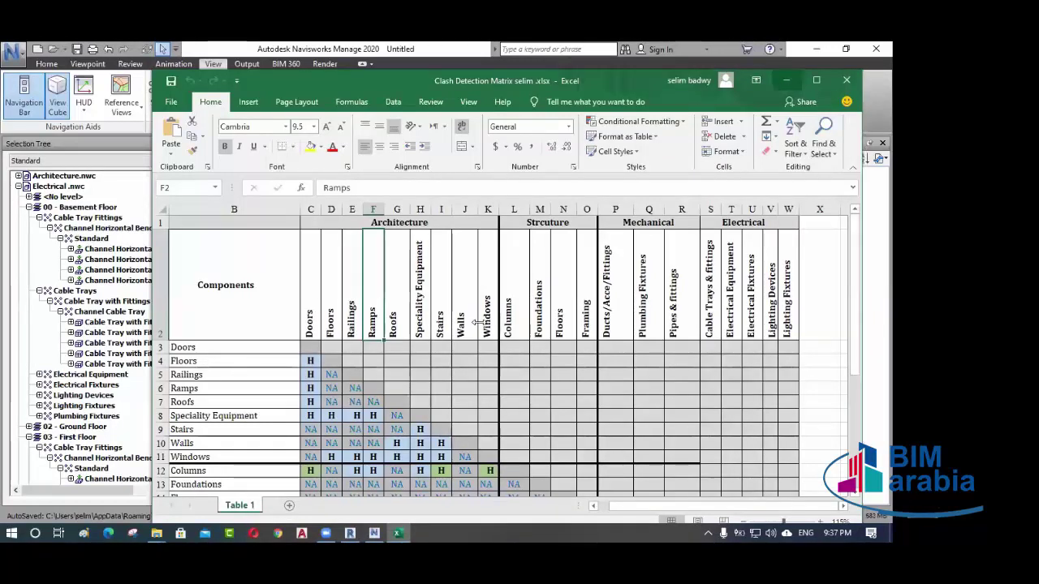
pyautogui.click(784, 82)
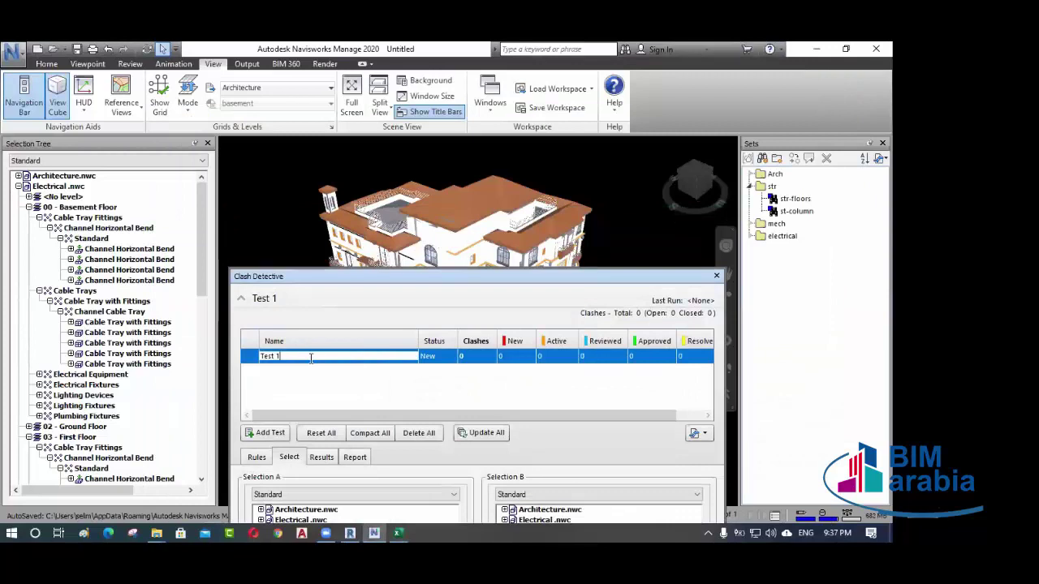
# - Replace the test name with 'Doors vs floors' and commit it
pyautogui.press('BackSpace')
pyautogui.press('BackSpace')
pyautogui.press('BackSpace')
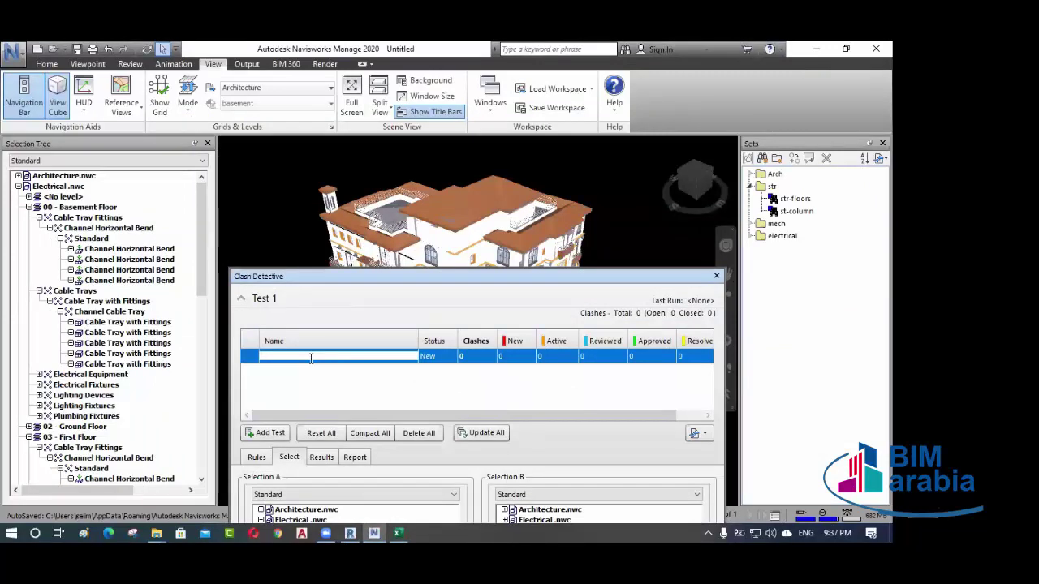
pyautogui.write('Doors vs floors')
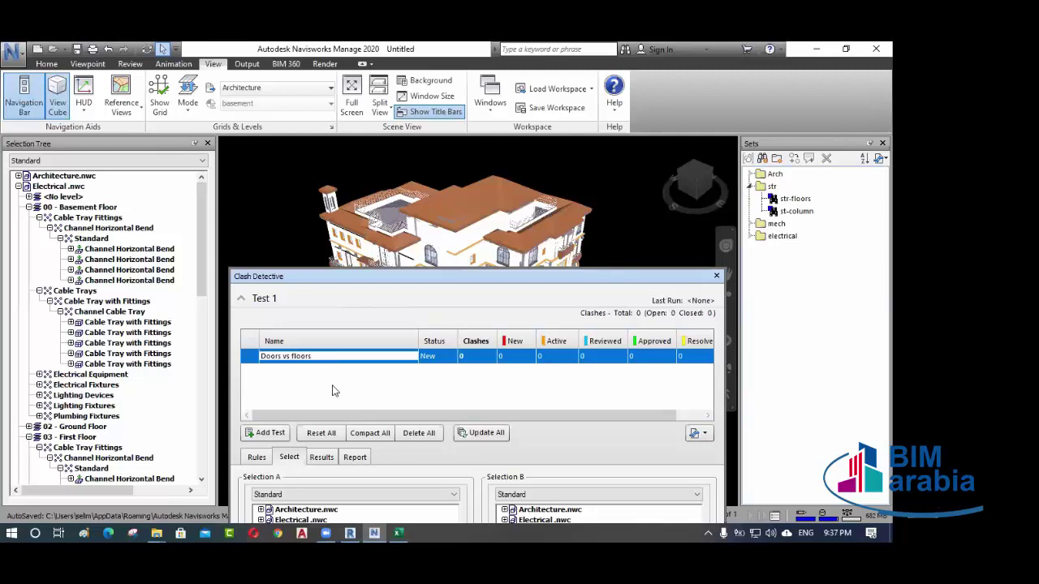
pyautogui.moveTo(346, 276); pyautogui.dragTo(349, 265)
pyautogui.click(301, 357)
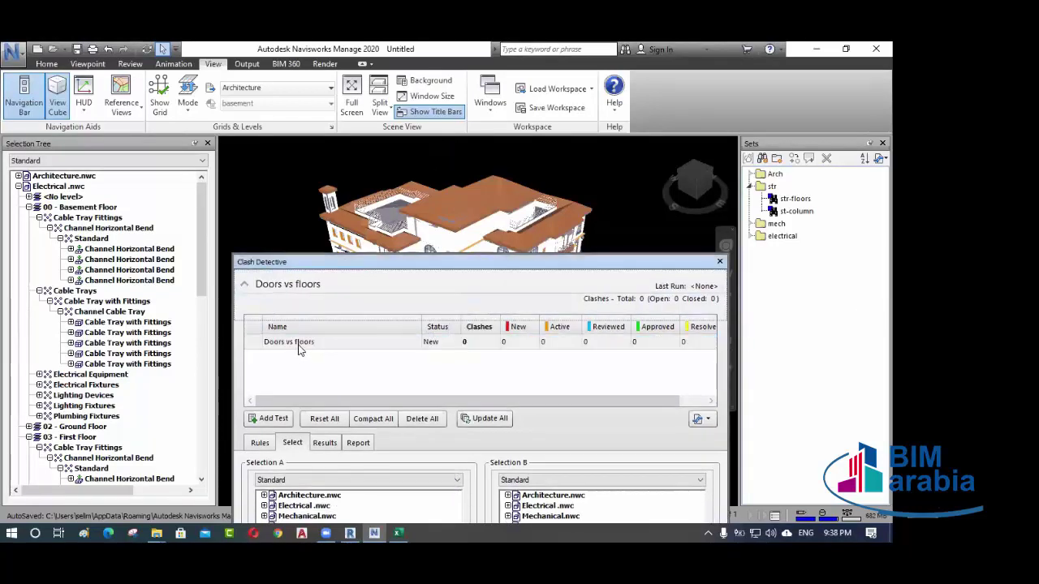
# - Review the clash matrix spreadsheet in Excel, then return to Navisworks
pyautogui.click(398, 534)
pyautogui.scroll(-3, 457, 344)
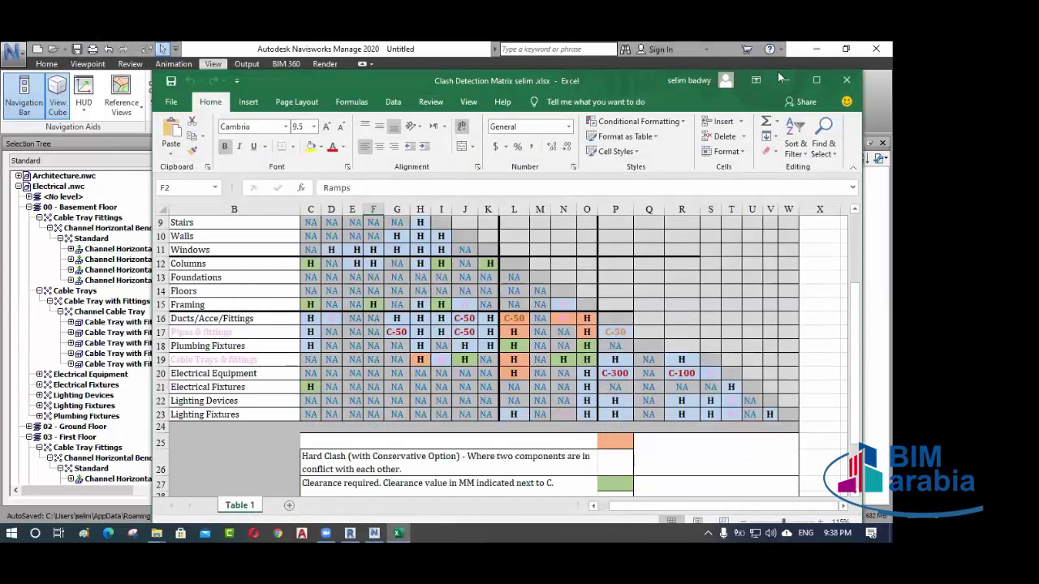
pyautogui.hotkey('alt', 'Tab')
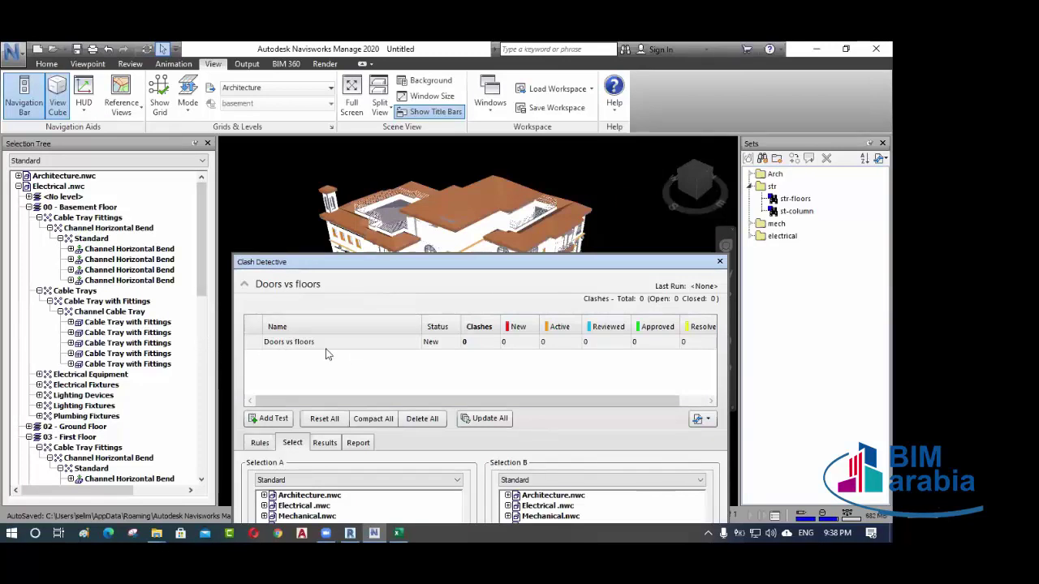
# - Prefix the test name with 'AA-' and review the Excel clash matrix
pyautogui.click(283, 348)
pyautogui.click(283, 345)
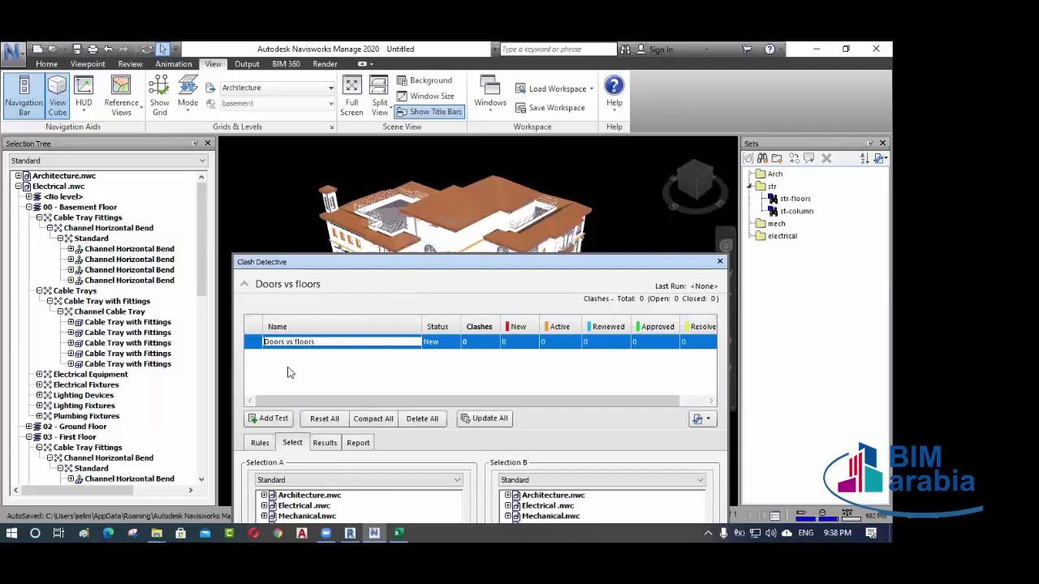
pyautogui.write('011-')
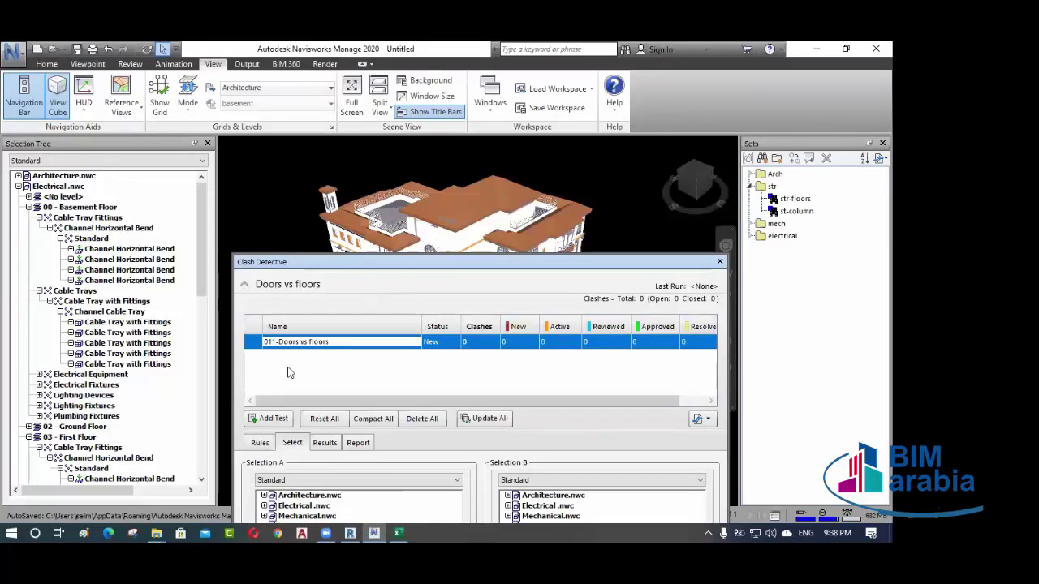
pyautogui.press('BackSpace')
pyautogui.press('BackSpace')
pyautogui.press('BackSpace')
pyautogui.press('BackSpace')
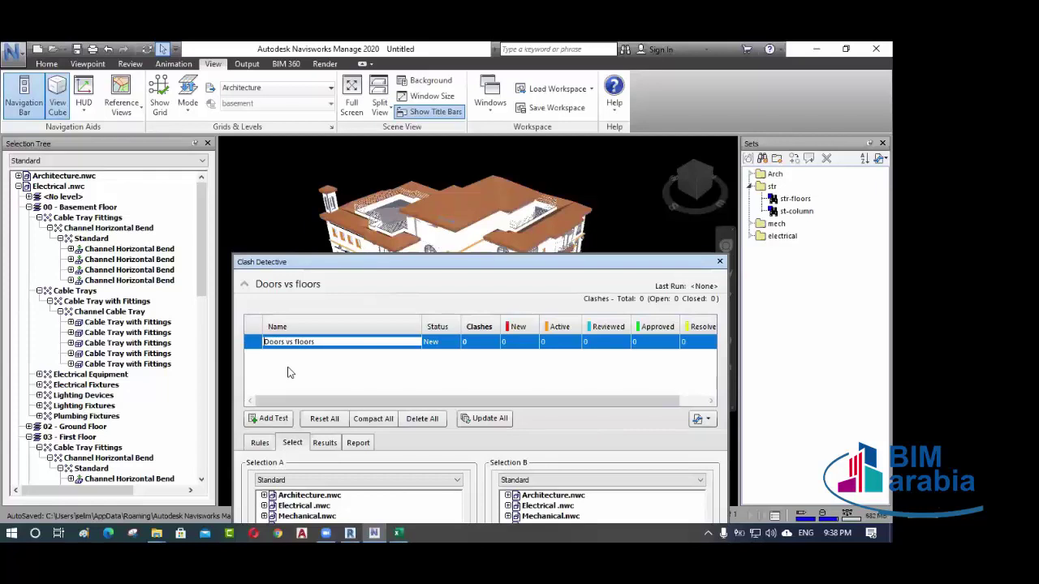
pyautogui.write('AA')
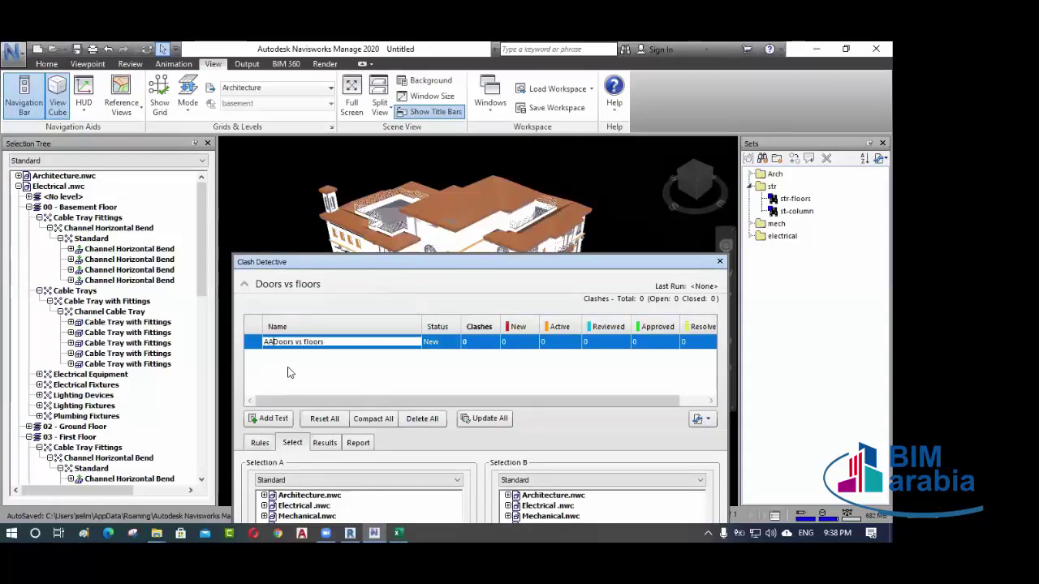
pyautogui.write('-')
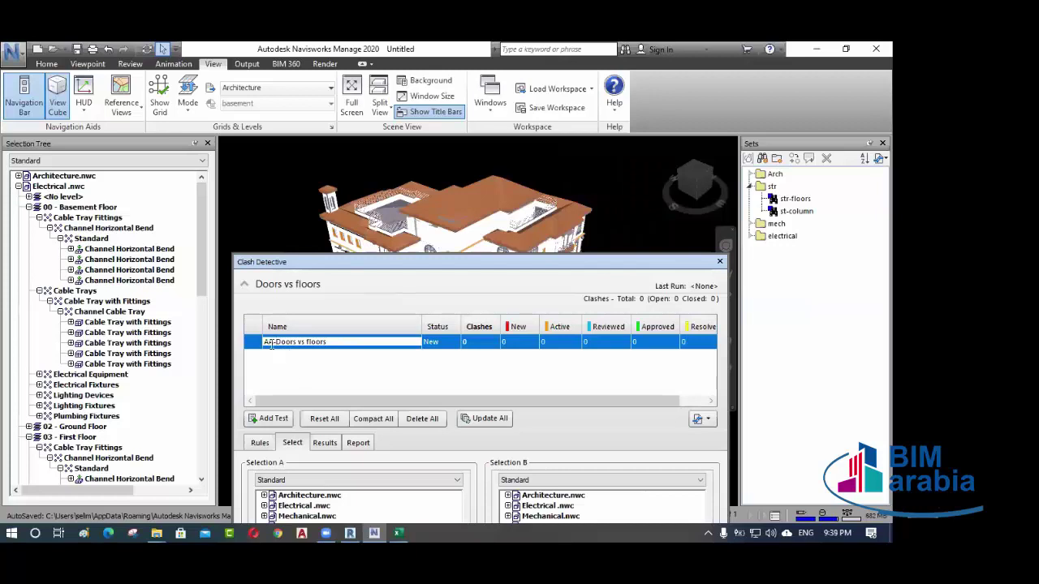
pyautogui.click(398, 532)
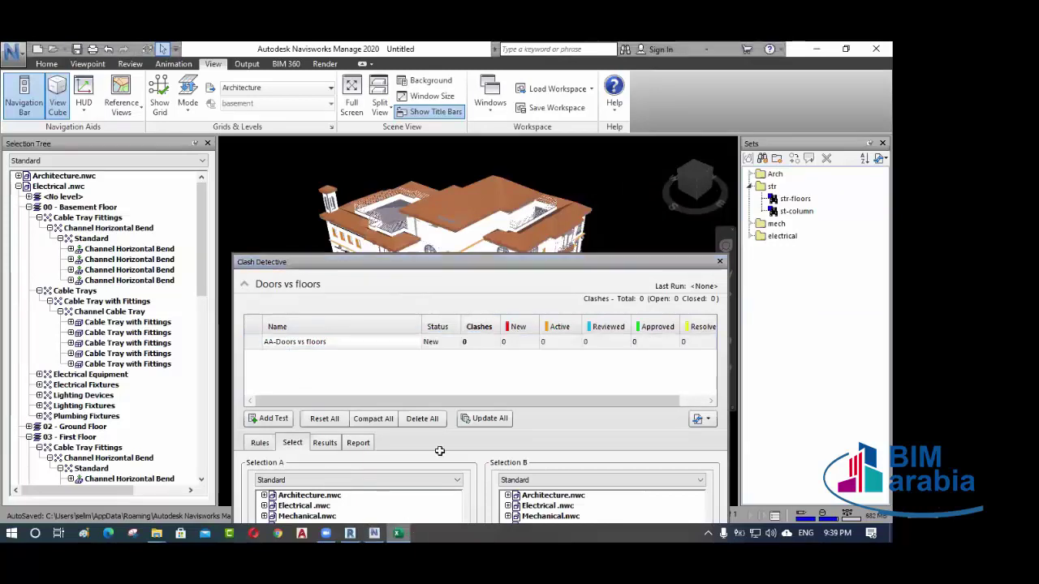
pyautogui.scroll(3, 378, 281)
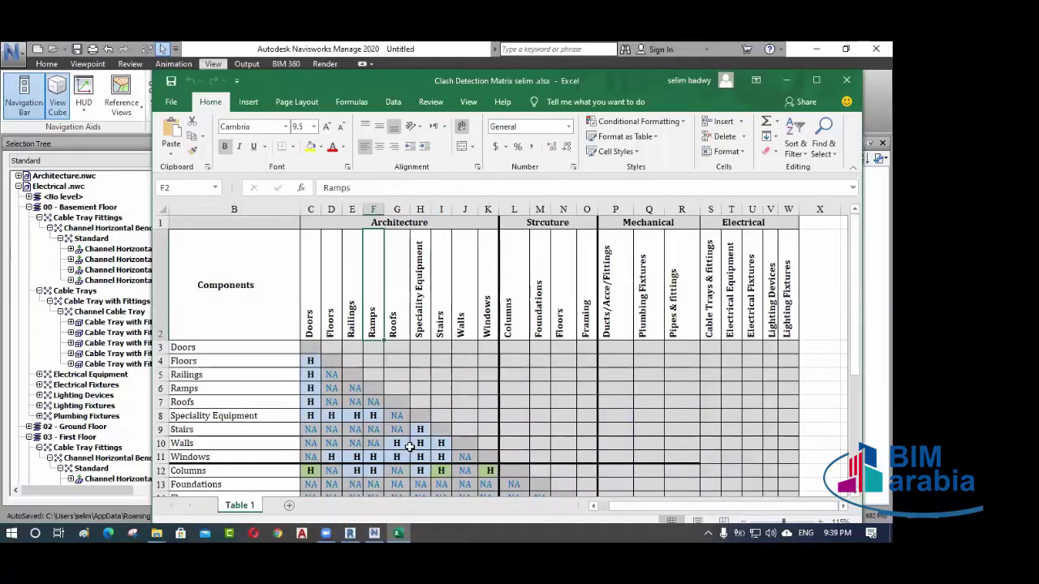
pyautogui.scroll(-2, 442, 339)
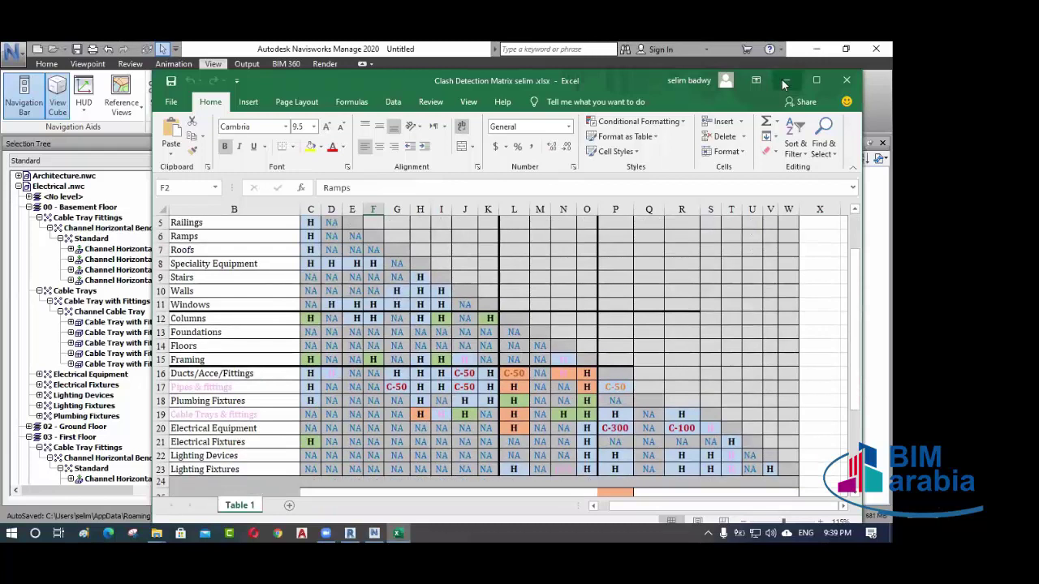
pyautogui.click(783, 80)
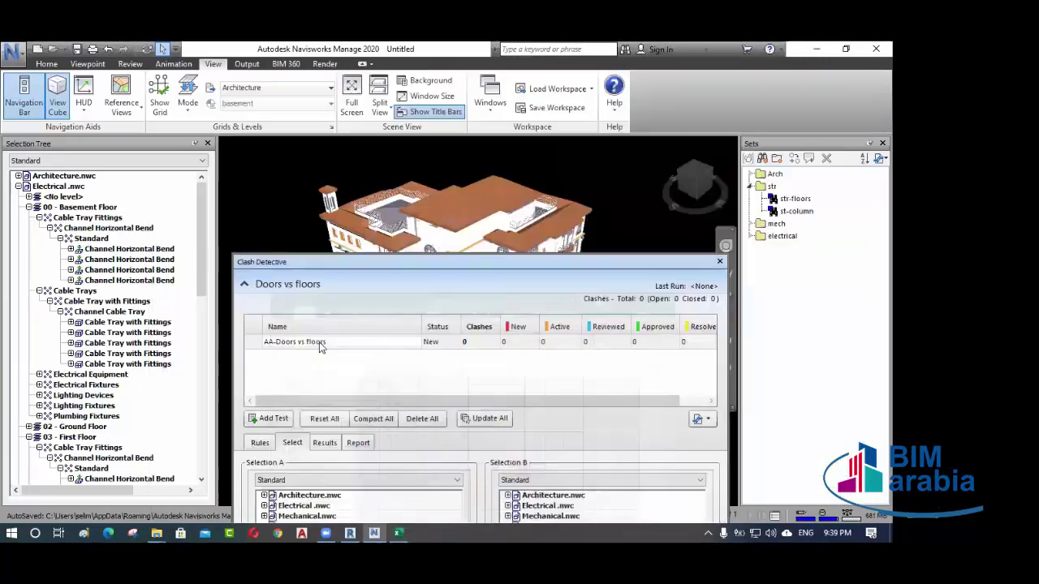
# - Insert '001-' so the test reads 'AA-001-Doors vs floors'
pyautogui.doubleClick(277, 343)
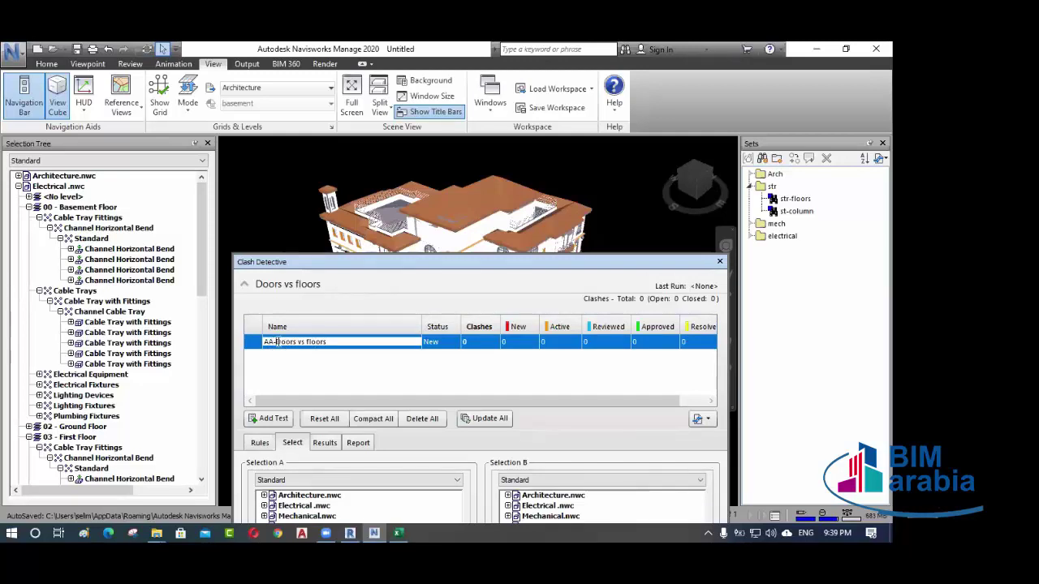
pyautogui.write('001-')
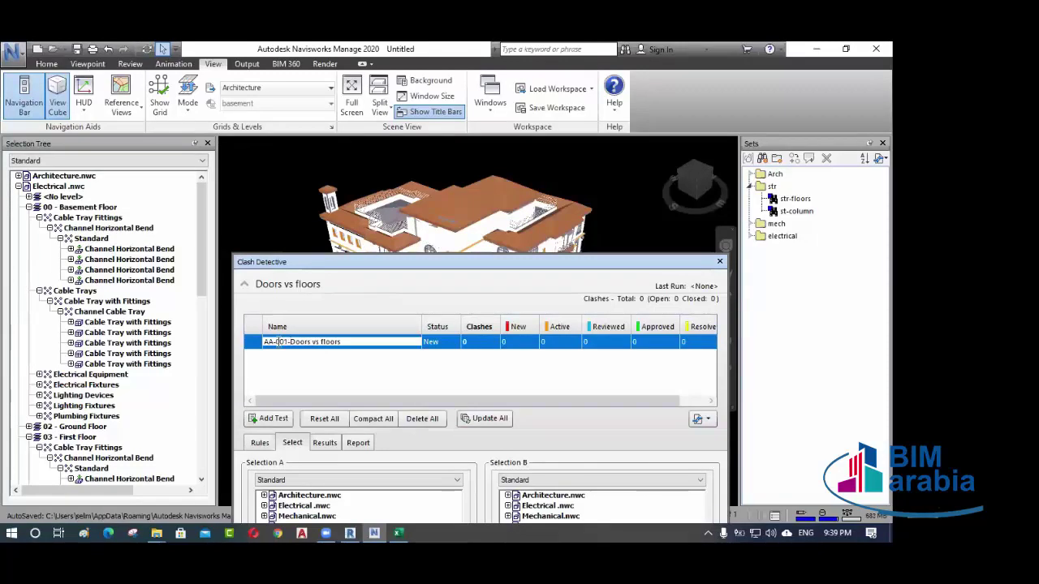
pyautogui.moveTo(289, 342); pyautogui.dragTo(262, 342)
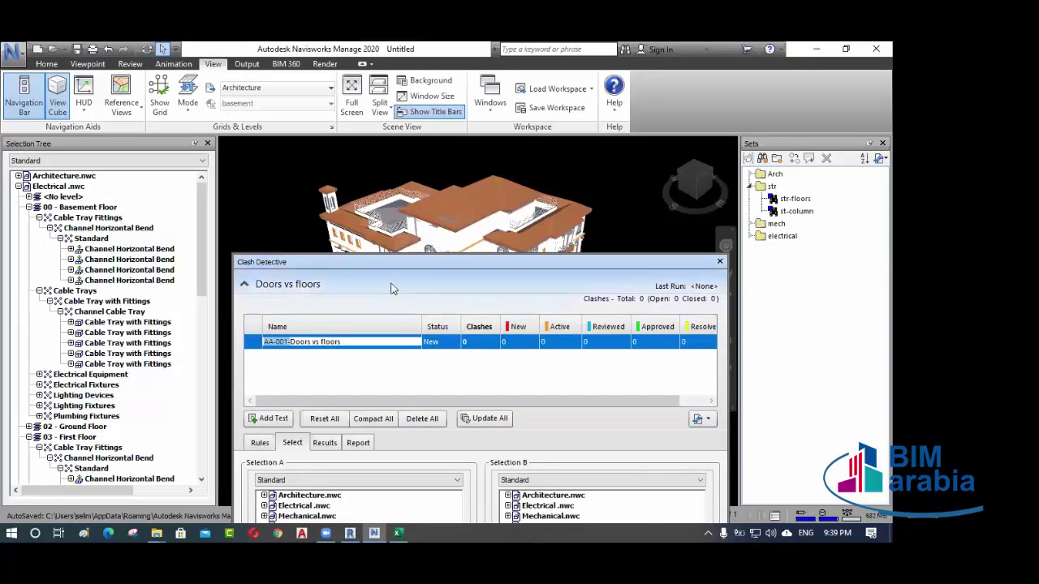
pyautogui.moveTo(393, 260); pyautogui.dragTo(388, 188)
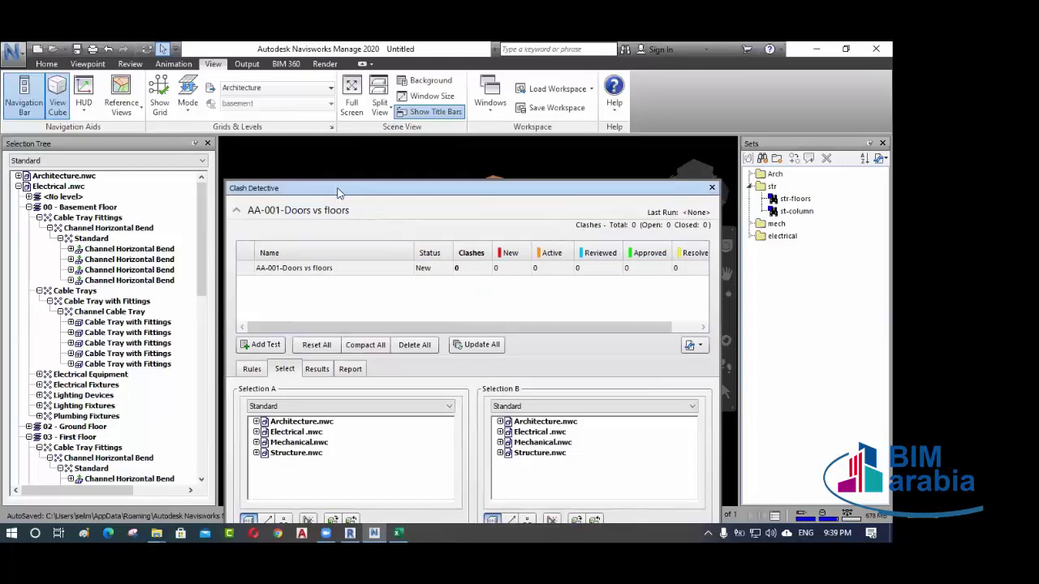
# - Set Selection A to Sets and choose Arch > Doors
pyautogui.moveTo(340, 196); pyautogui.dragTo(347, 176)
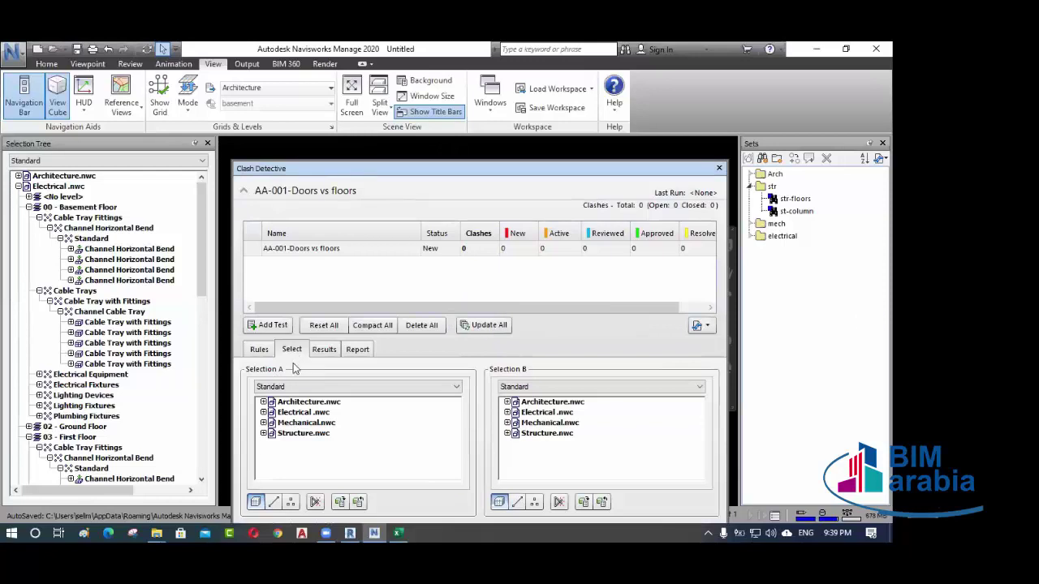
pyautogui.click(280, 387)
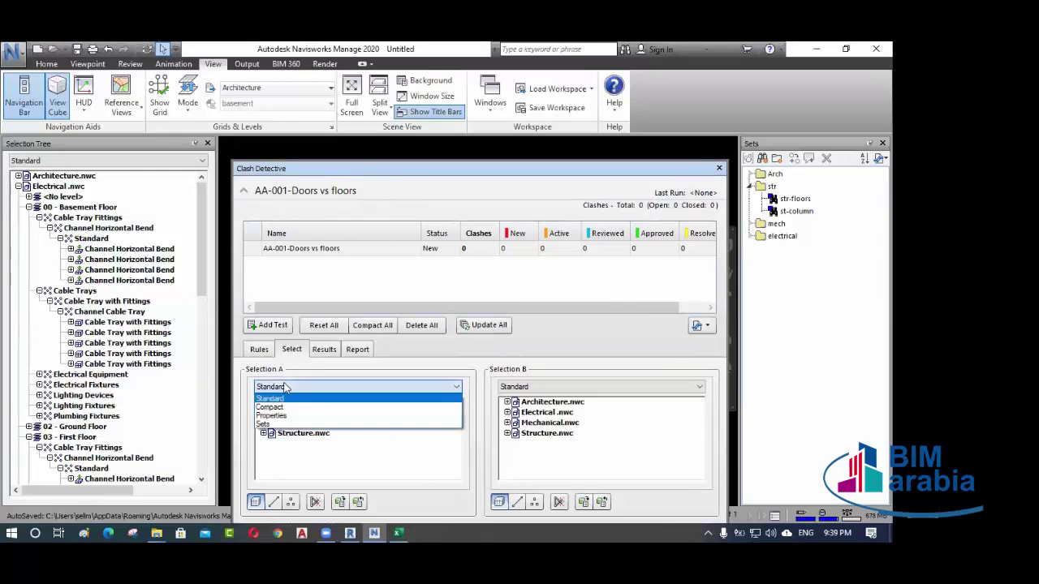
pyautogui.click(280, 424)
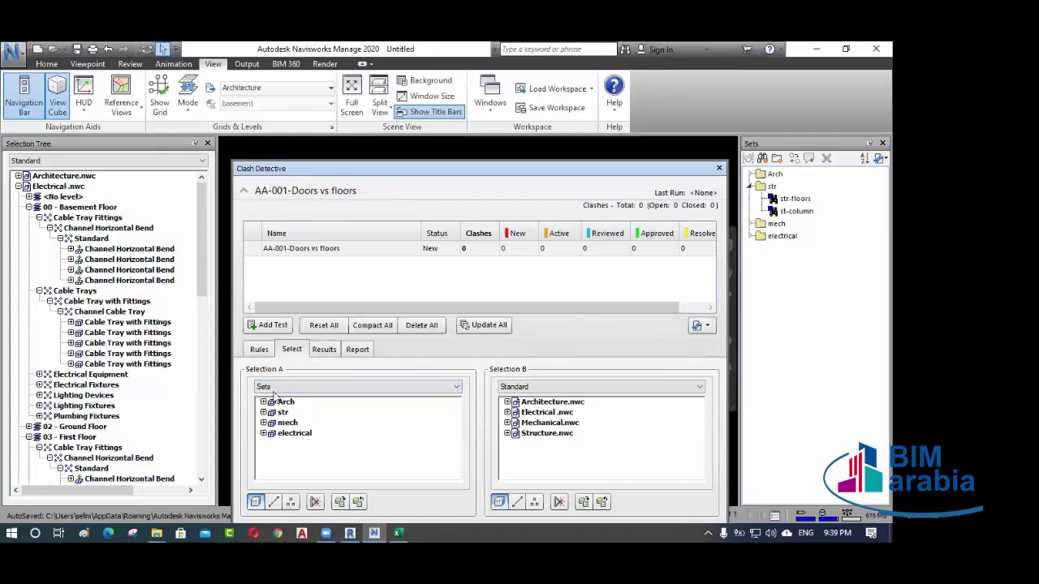
pyautogui.click(263, 404)
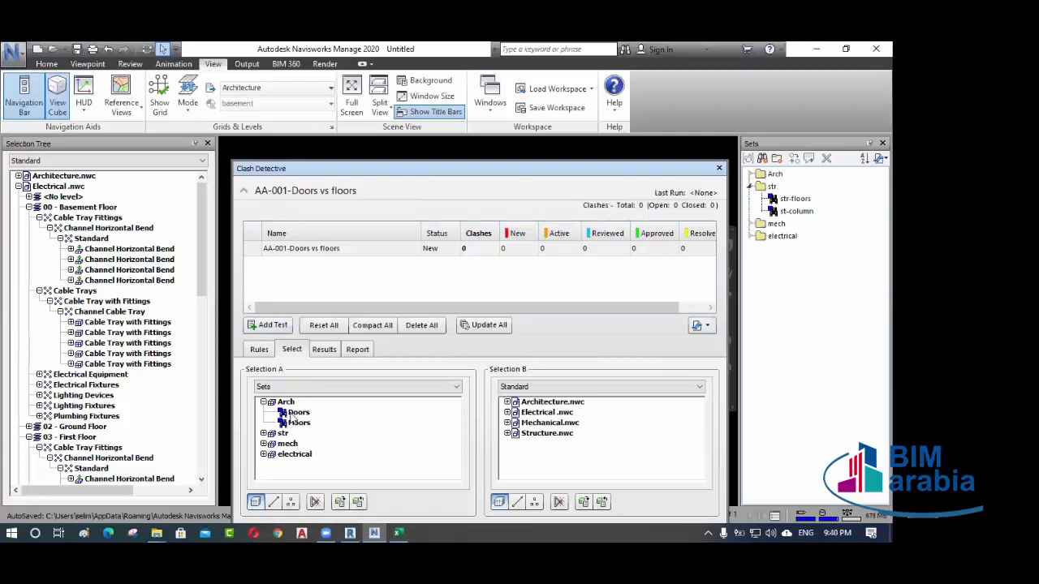
pyautogui.click(295, 413)
# - Set Selection B to Sets and choose Arch > Floors
pyautogui.click(524, 389)
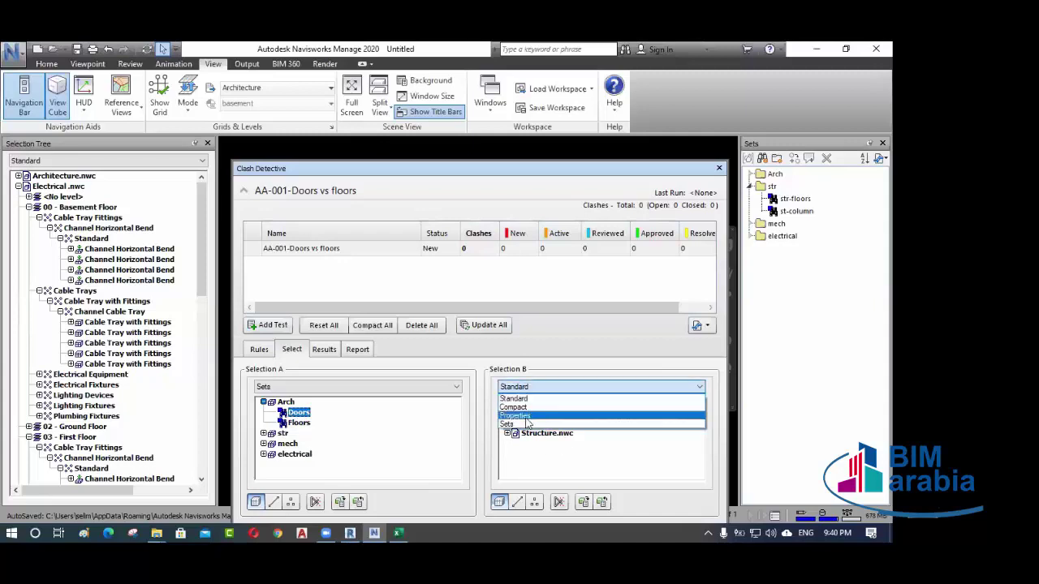
pyautogui.click(525, 423)
pyautogui.click(508, 402)
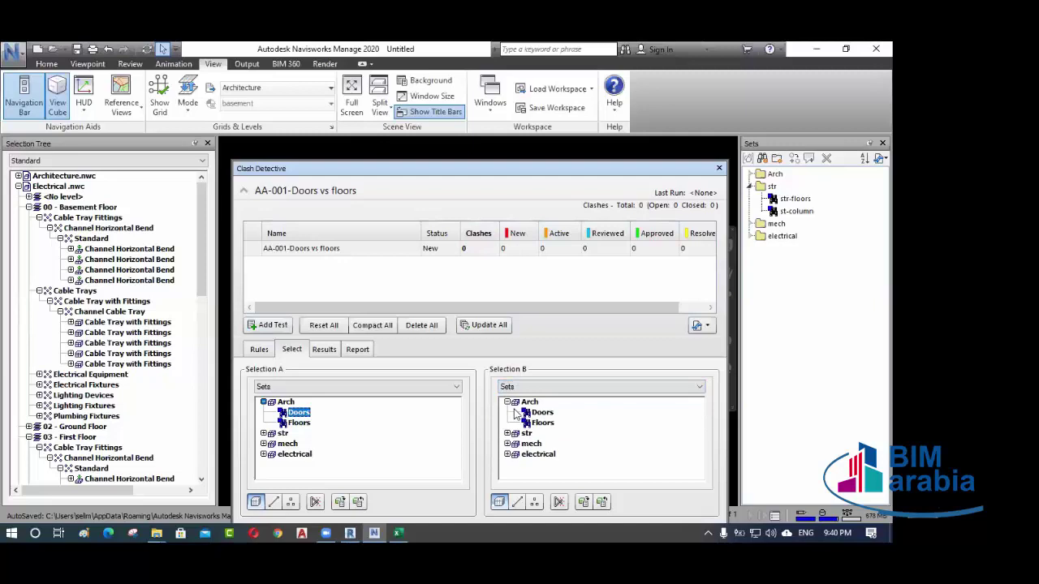
pyautogui.click(541, 423)
pyautogui.moveTo(424, 170); pyautogui.dragTo(436, 79)
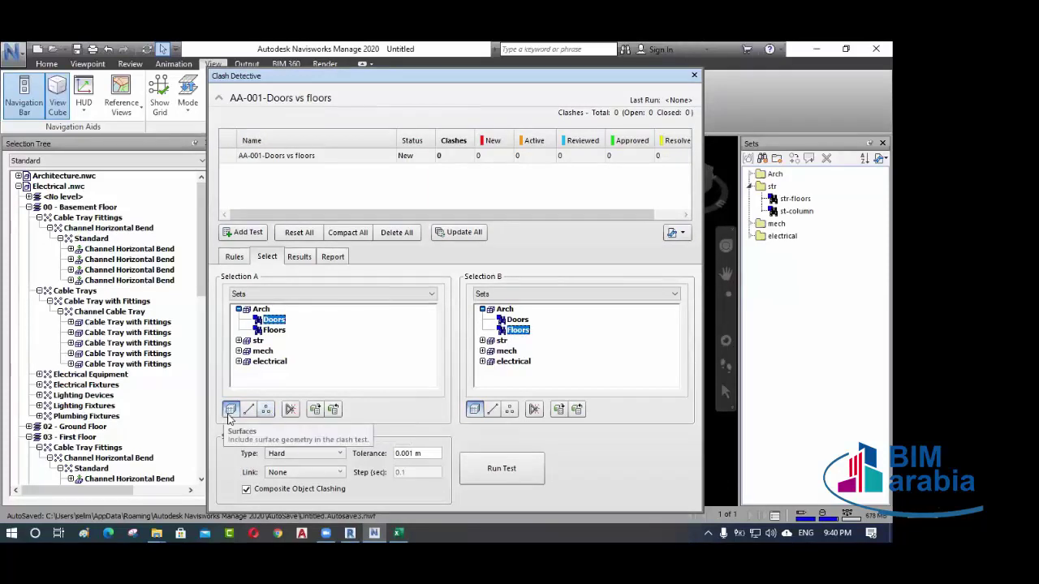
pyautogui.click(289, 410)
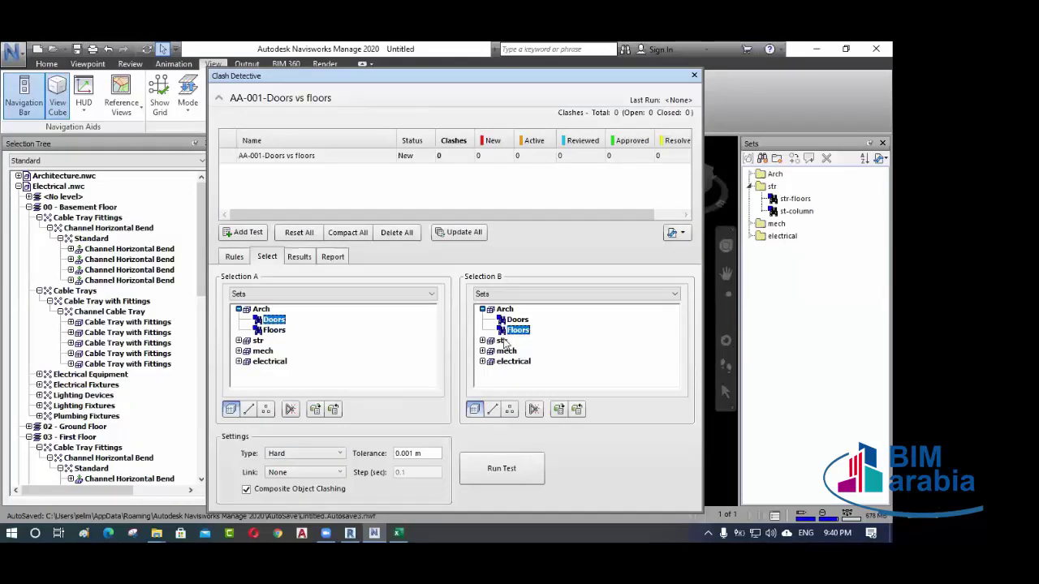
pyautogui.click(399, 529)
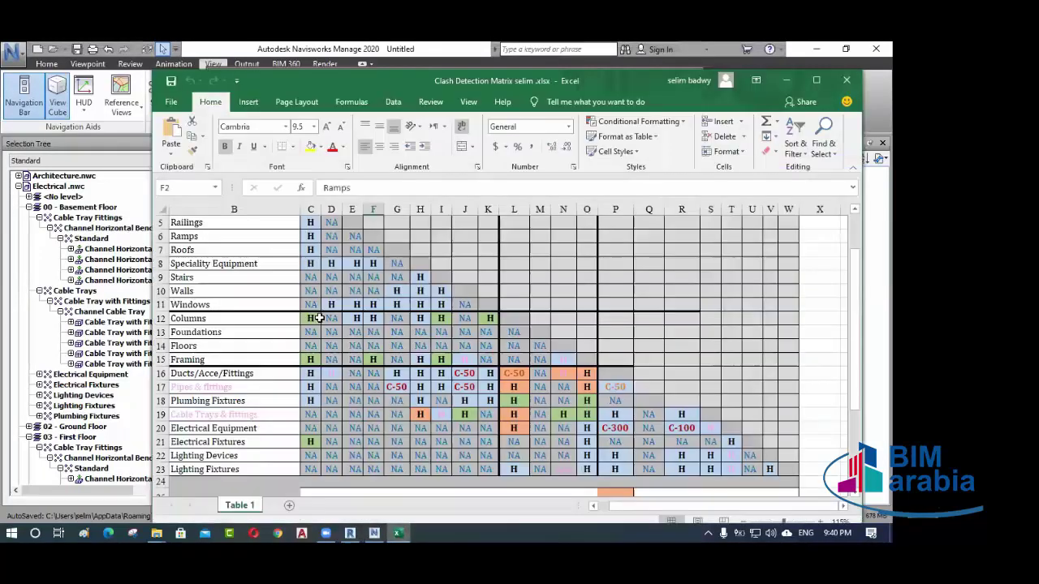
pyautogui.click(313, 362)
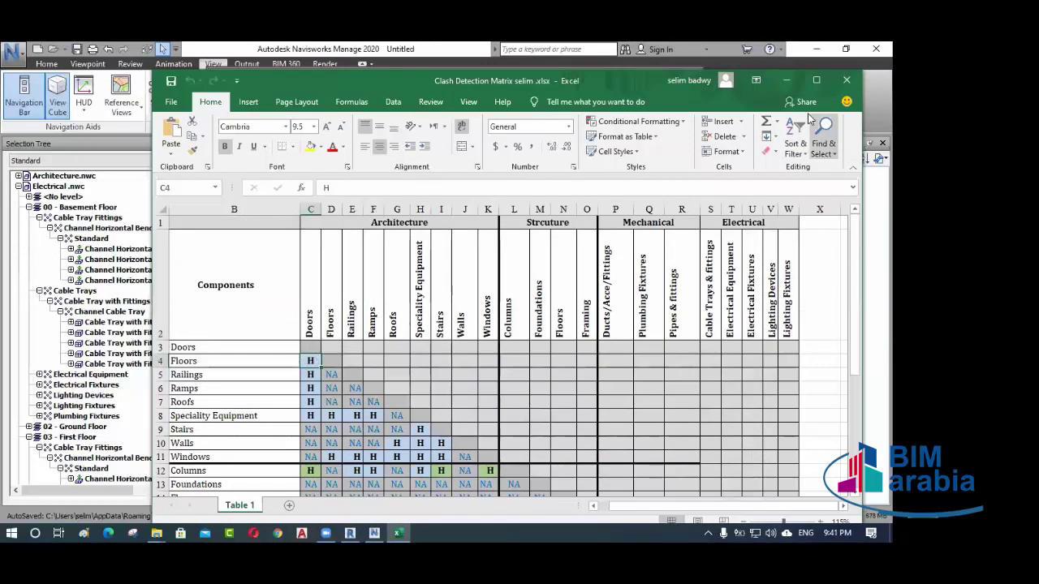
pyautogui.hotkey('alt', 'Tab')
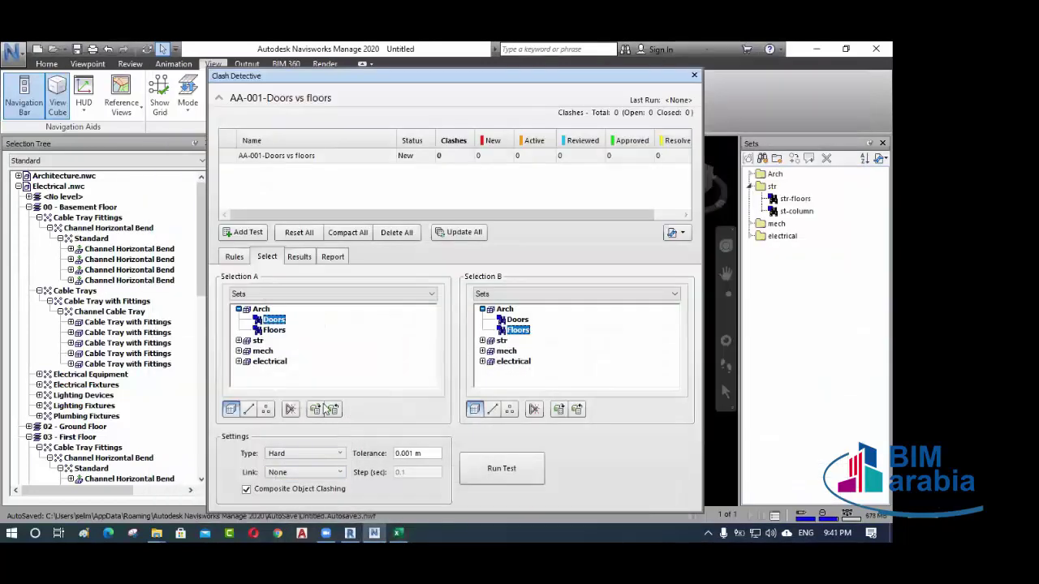
pyautogui.click(299, 454)
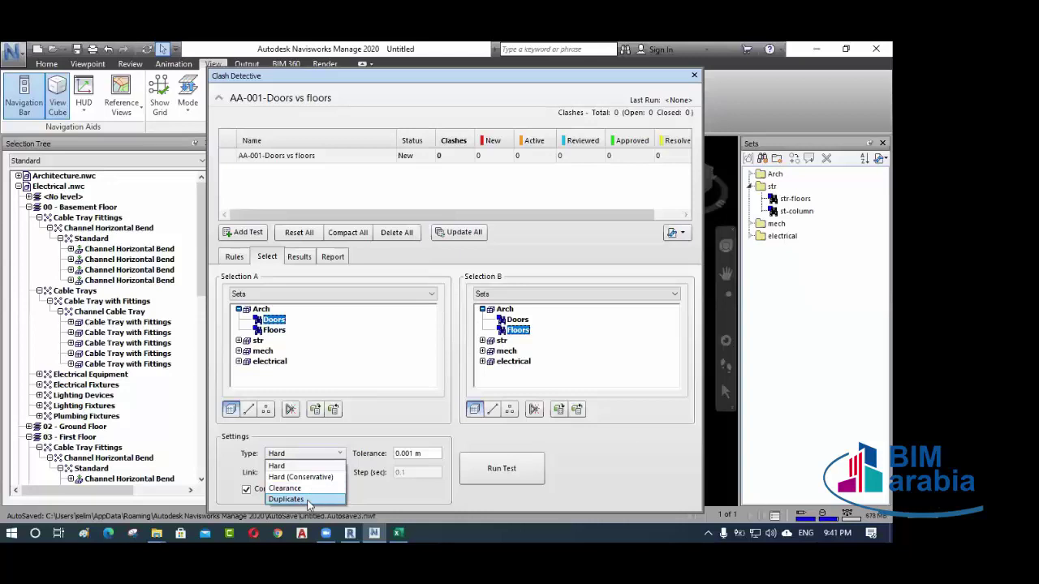
pyautogui.click(285, 467)
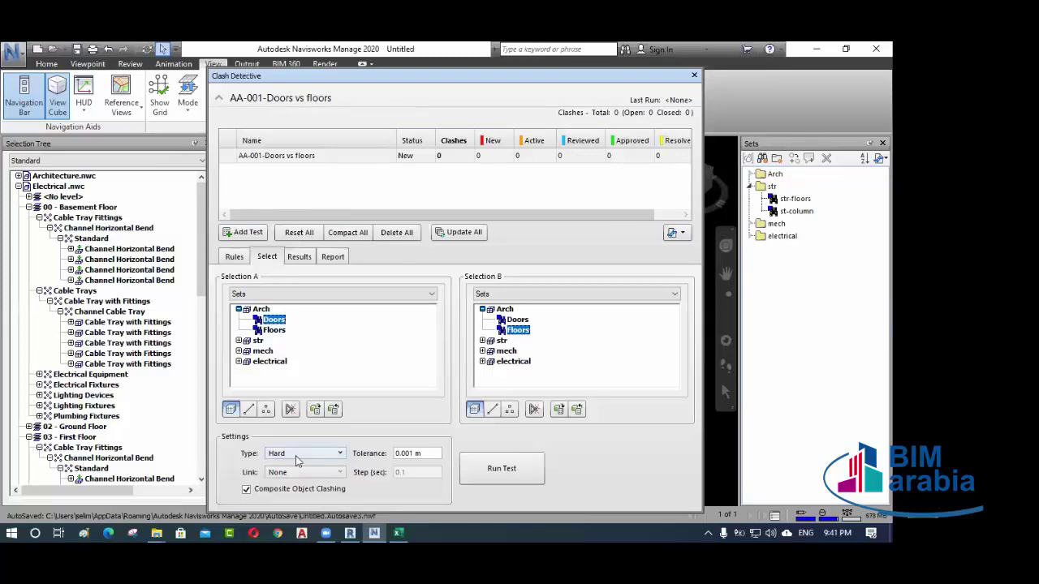
pyautogui.click(300, 455)
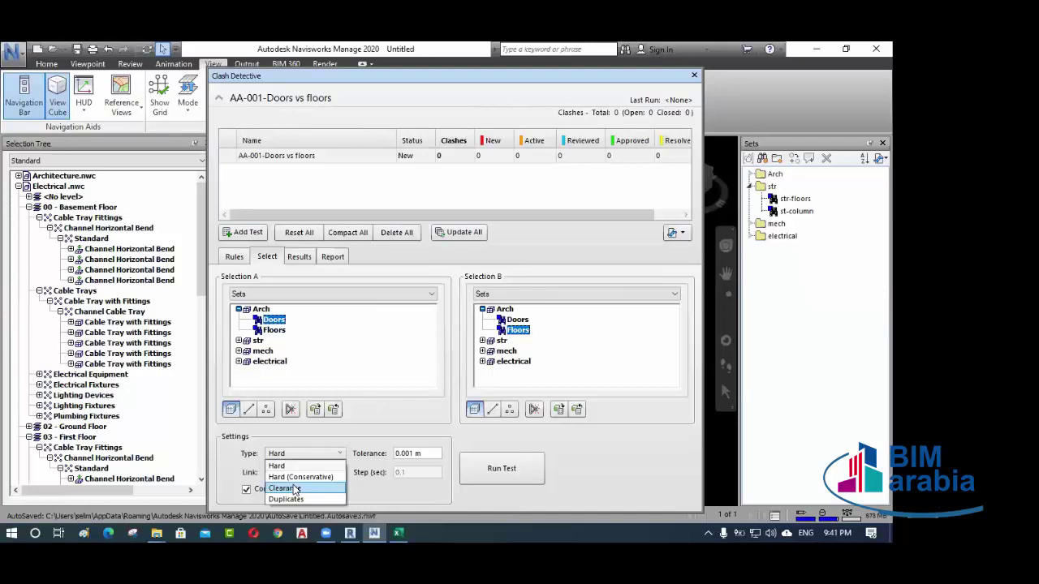
pyautogui.click(322, 441)
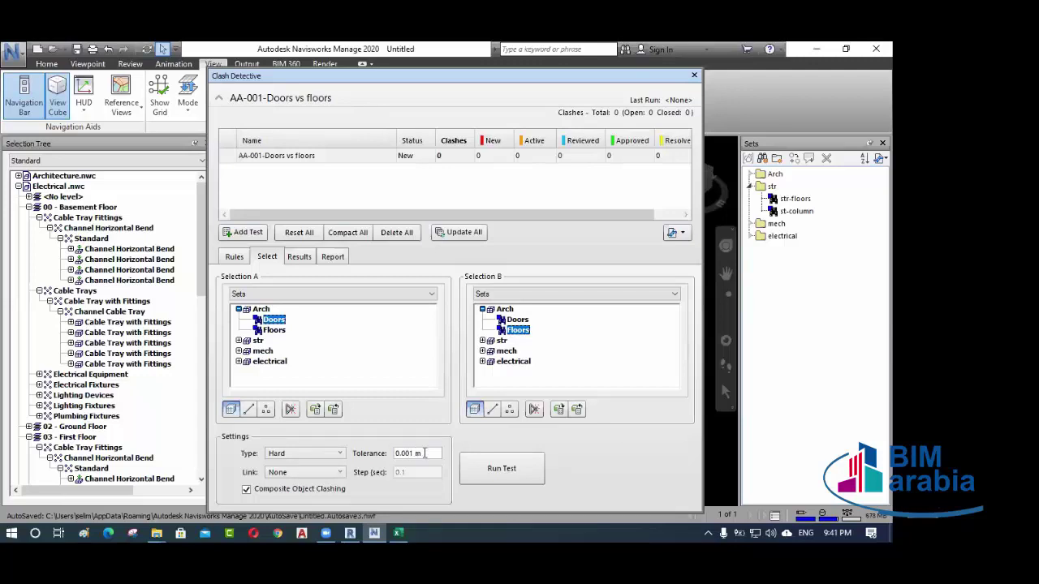
pyautogui.moveTo(426, 453); pyautogui.dragTo(395, 453)
pyautogui.click(424, 454)
pyautogui.moveTo(414, 452); pyautogui.dragTo(395, 454)
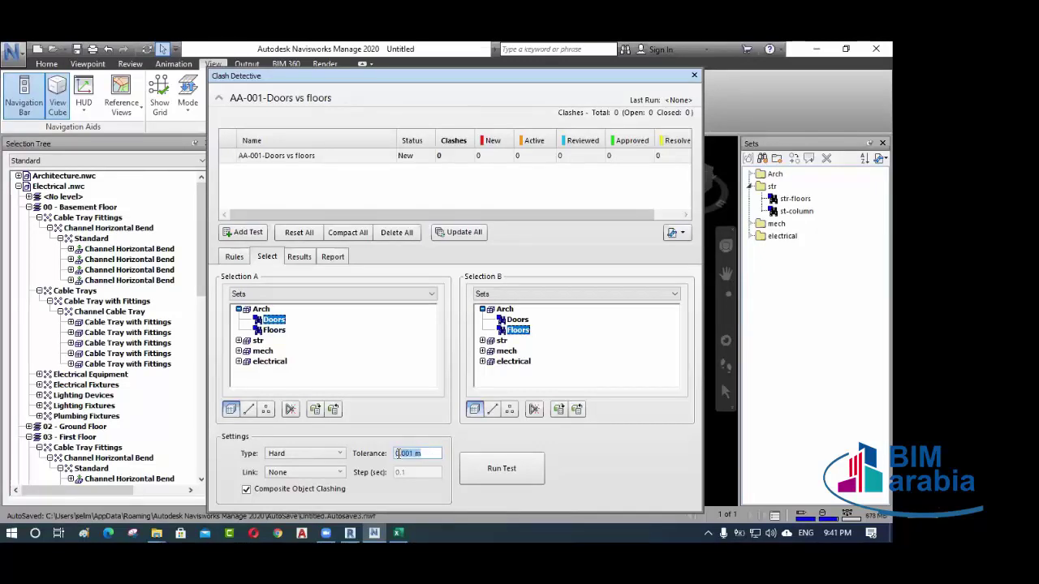
pyautogui.click(416, 453)
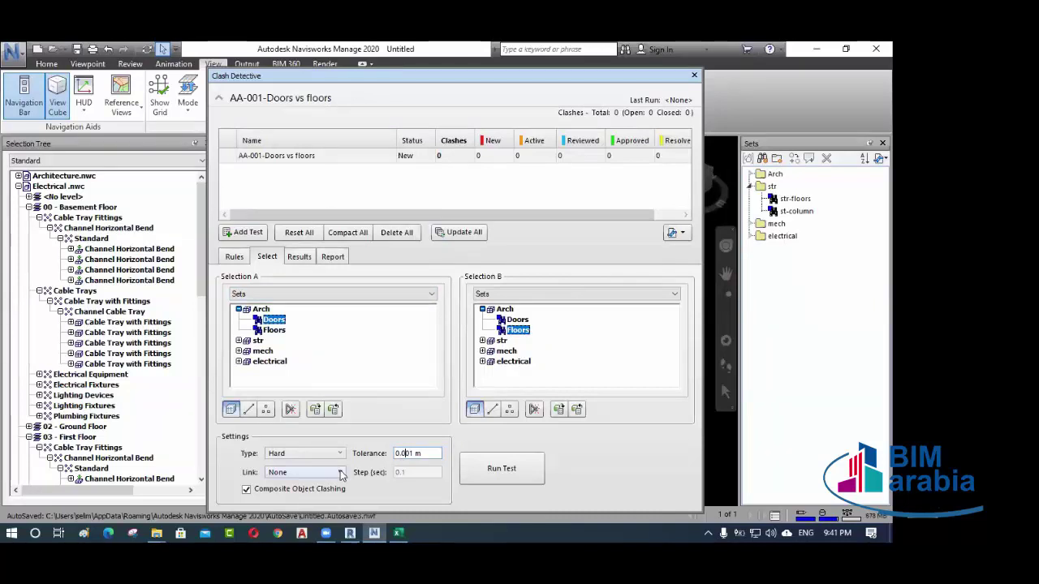
pyautogui.click(289, 472)
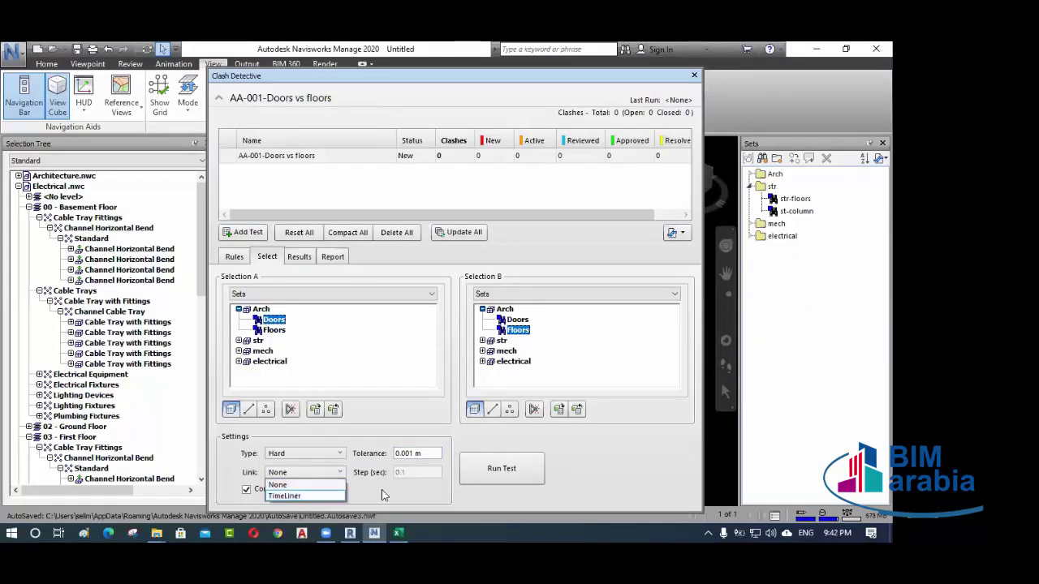
pyautogui.click(311, 485)
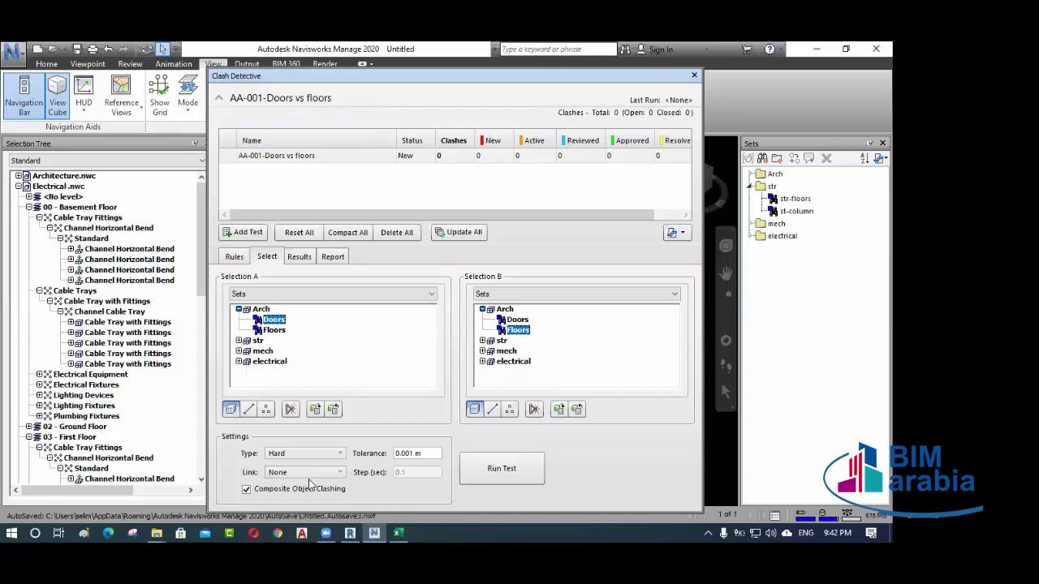
pyautogui.click(308, 474)
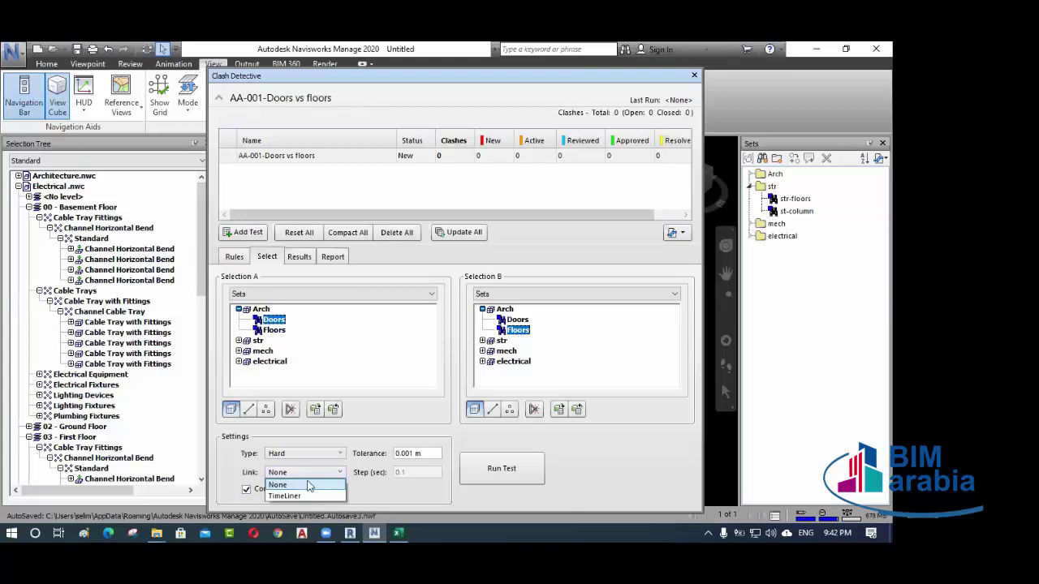
pyautogui.click(362, 496)
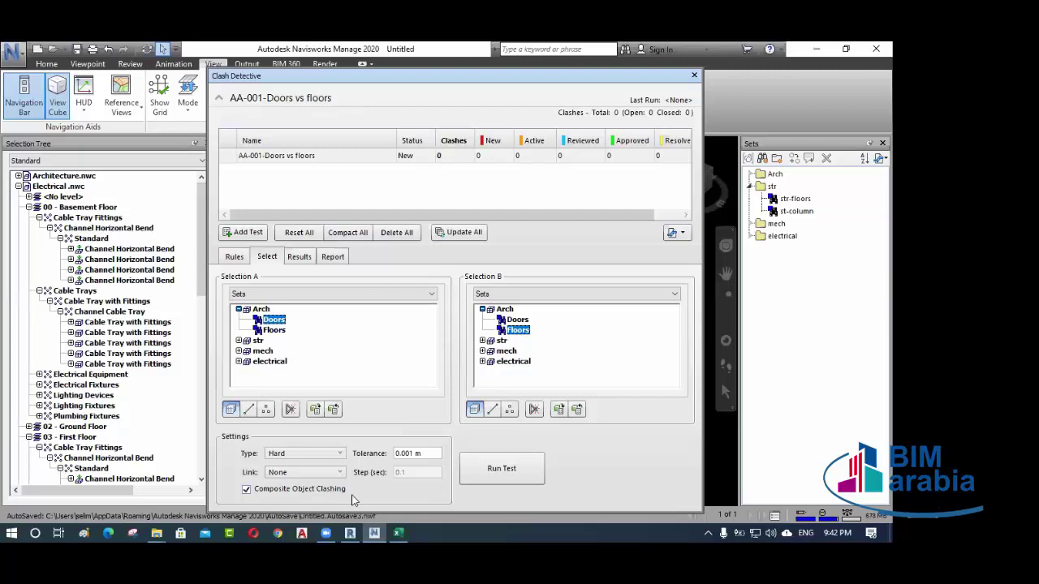
# - Run the Doors vs floors test and view the green floor slab and red door
pyautogui.click(501, 471)
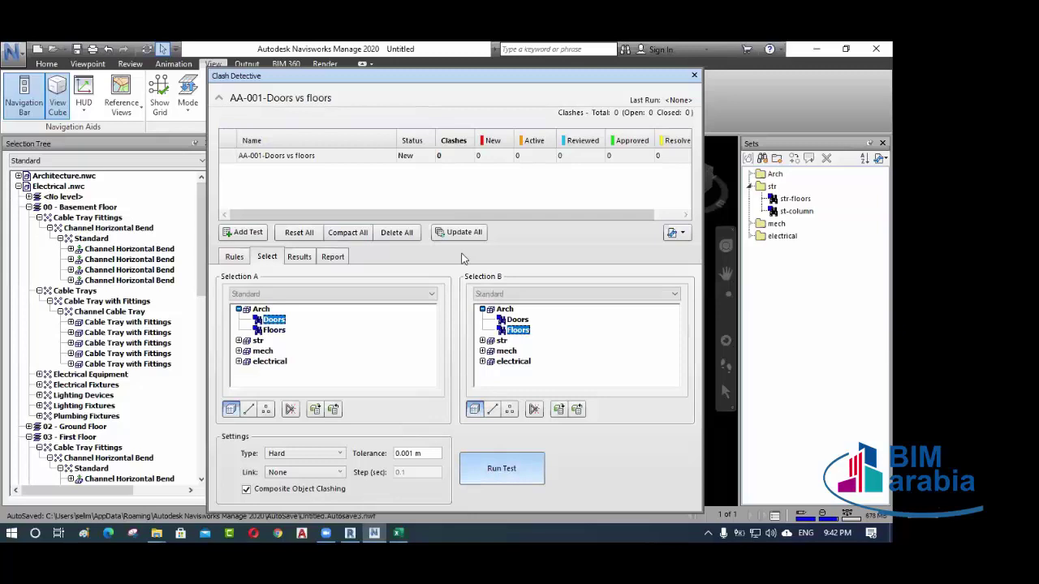
pyautogui.moveTo(578, 78); pyautogui.dragTo(591, 435)
pyautogui.scroll(-5, 416, 276)
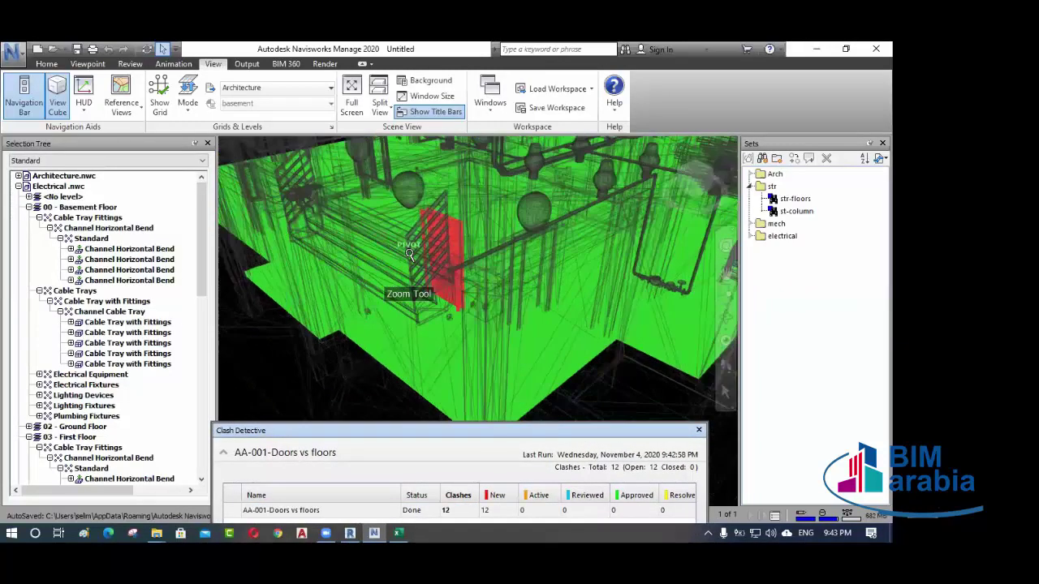
pyautogui.scroll(-3, 387, 275)
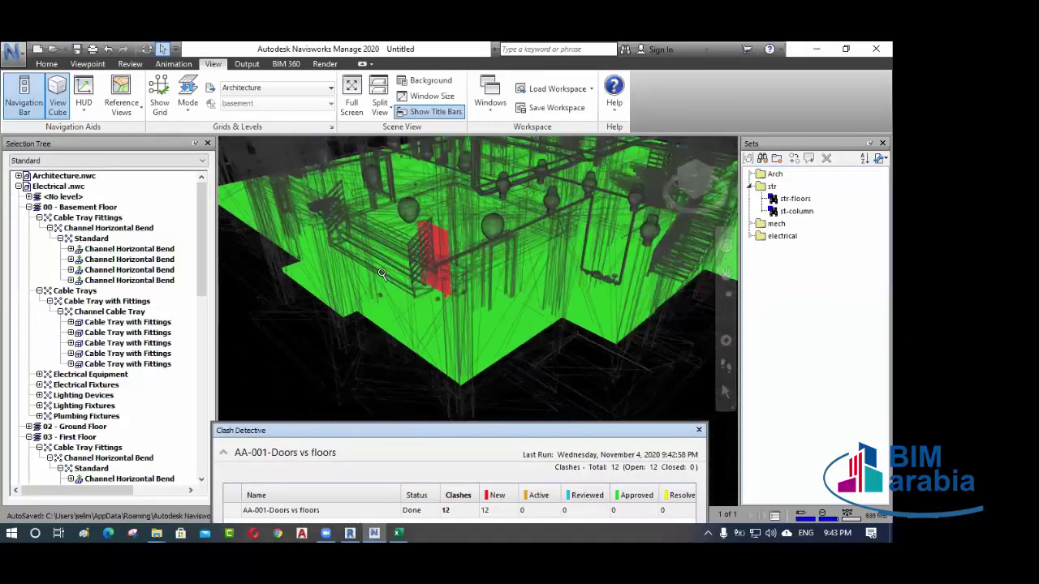
pyautogui.scroll(-4, 388, 294)
pyautogui.moveTo(419, 361); pyautogui.dragTo(414, 326, button='middle')
pyautogui.scroll(5, 414, 329)
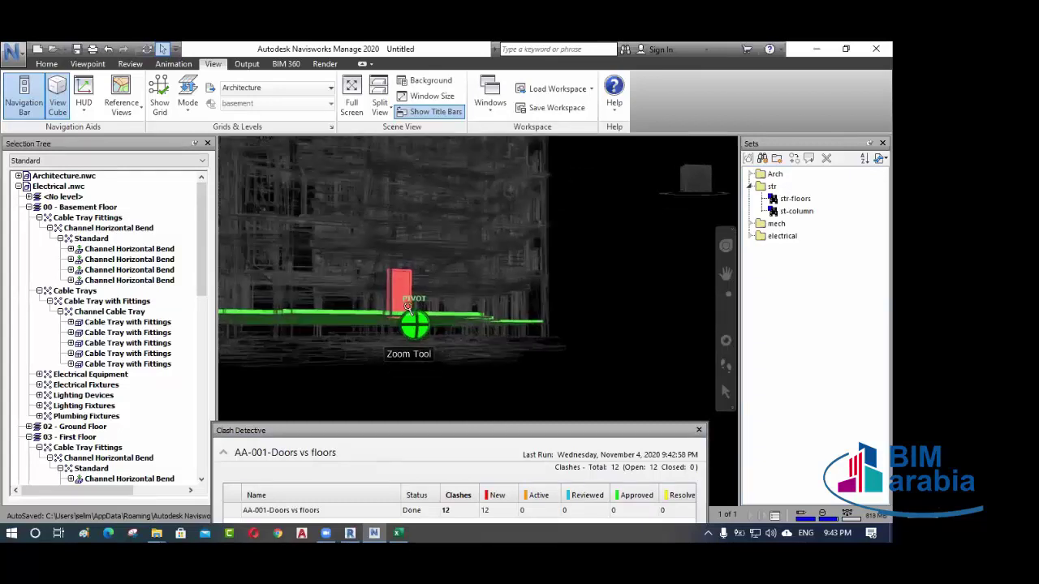
pyautogui.moveTo(475, 260); pyautogui.dragTo(492, 213, button='middle')
# - Select and deselect a wall, then enlarge the clash panel to show the results
pyautogui.click(510, 203)
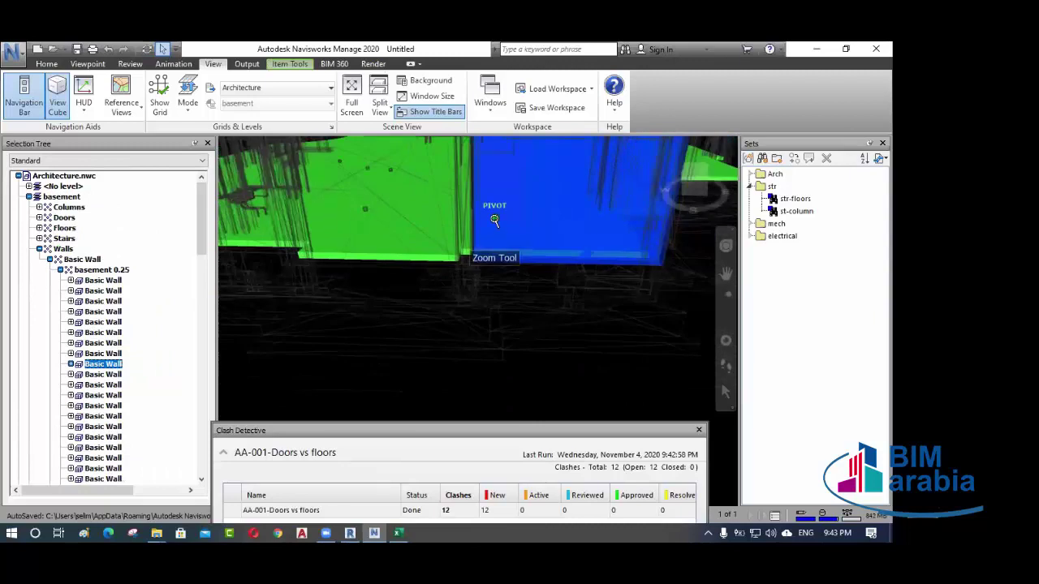
pyautogui.press('Escape')
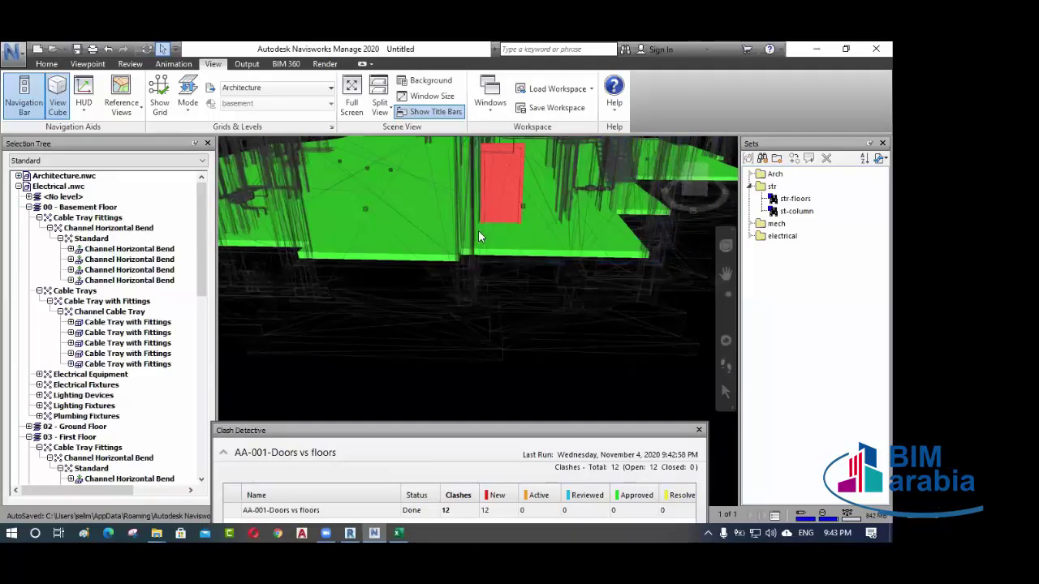
pyautogui.moveTo(434, 423); pyautogui.dragTo(557, 254)
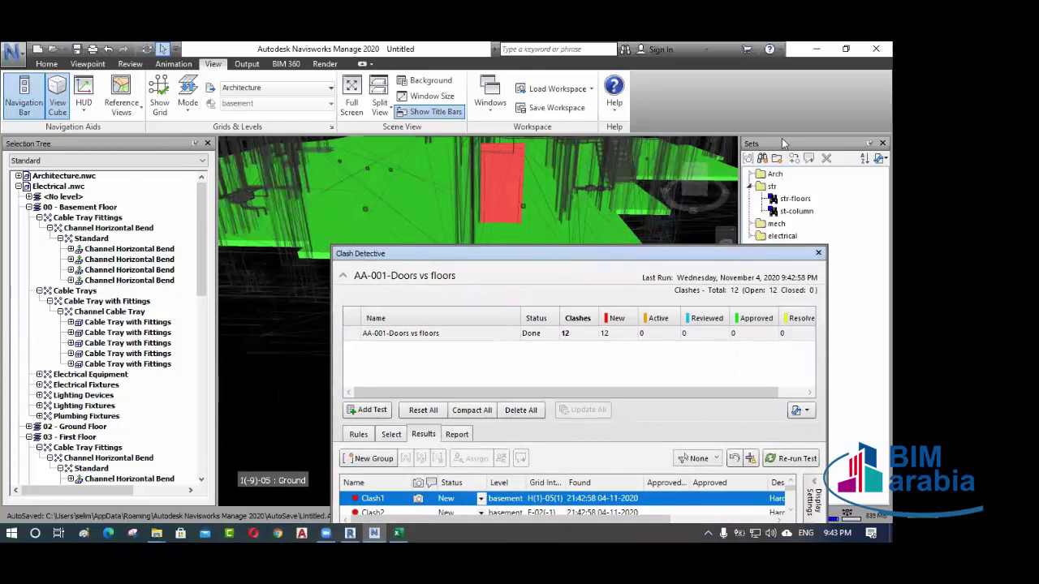
# - Close the Sets list and dock Clash Detective on the right half
pyautogui.click(882, 143)
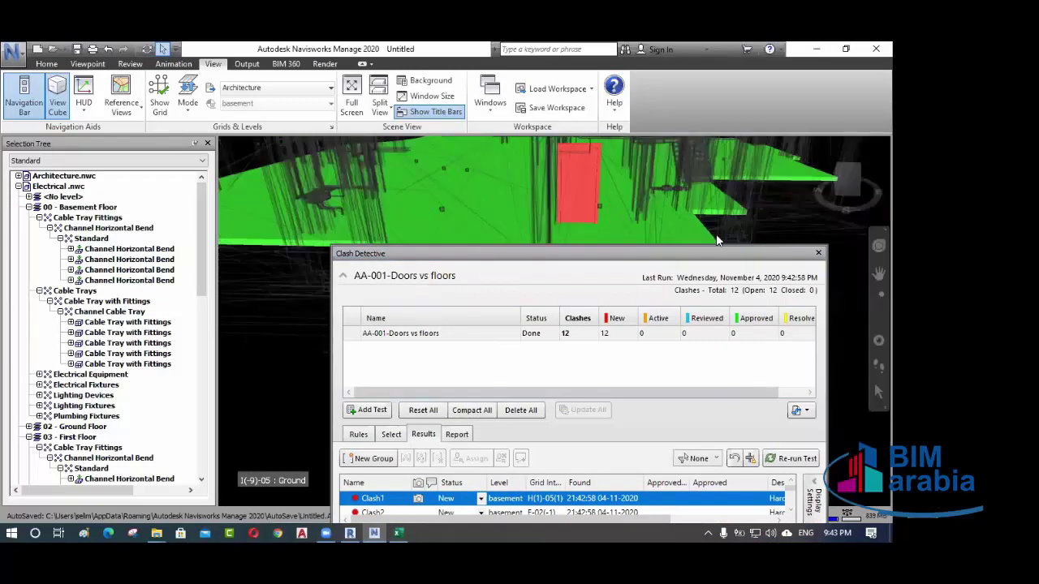
pyautogui.moveTo(685, 257); pyautogui.dragTo(740, 182)
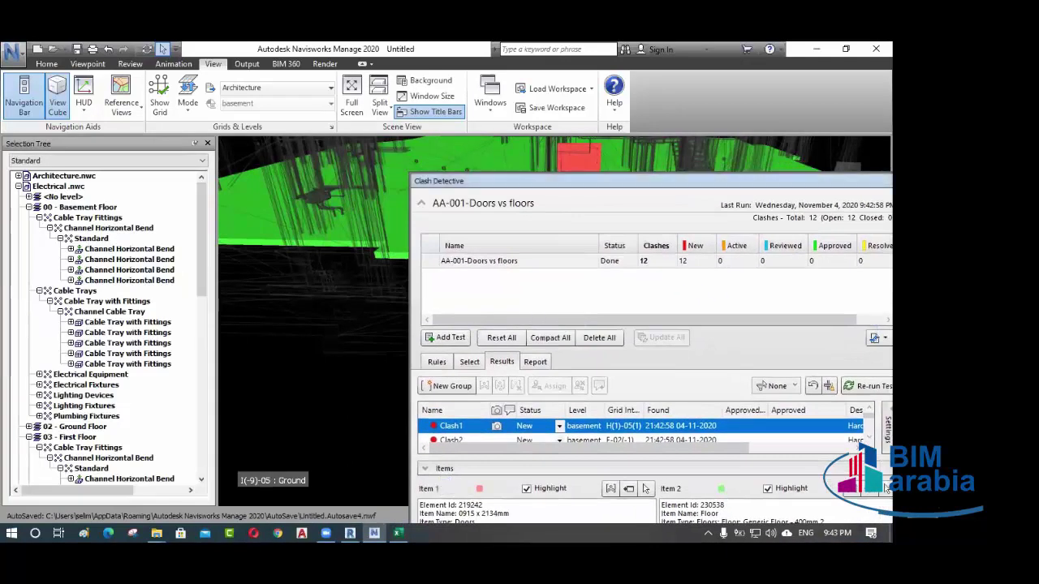
pyautogui.moveTo(654, 186); pyautogui.dragTo(607, 328)
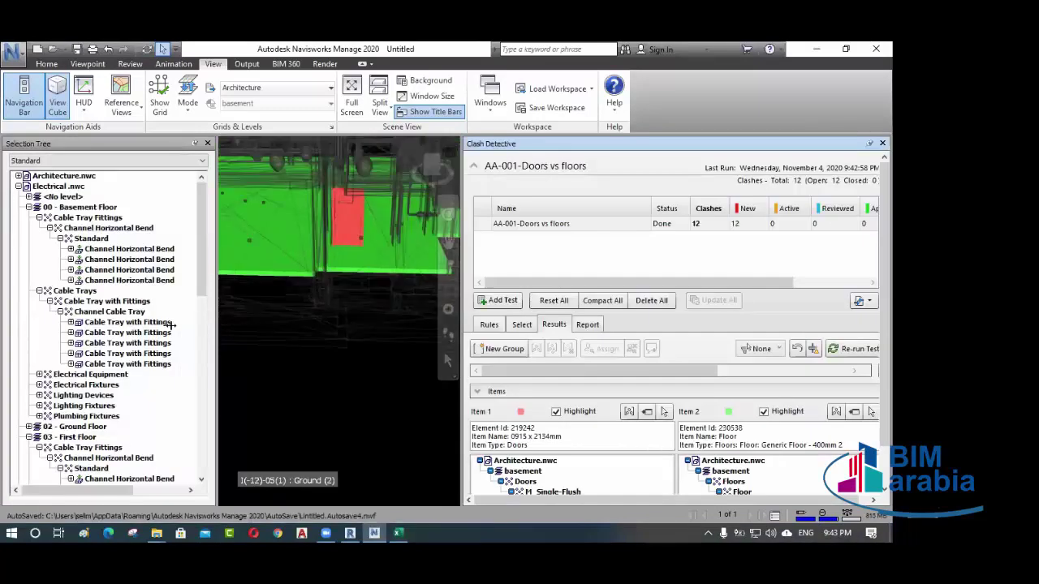
# - Narrow the Selection Tree, zoom out to the building, and undock Clash Detective larger
pyautogui.moveTo(172, 325); pyautogui.dragTo(162, 325)
pyautogui.scroll(-5, 234, 341)
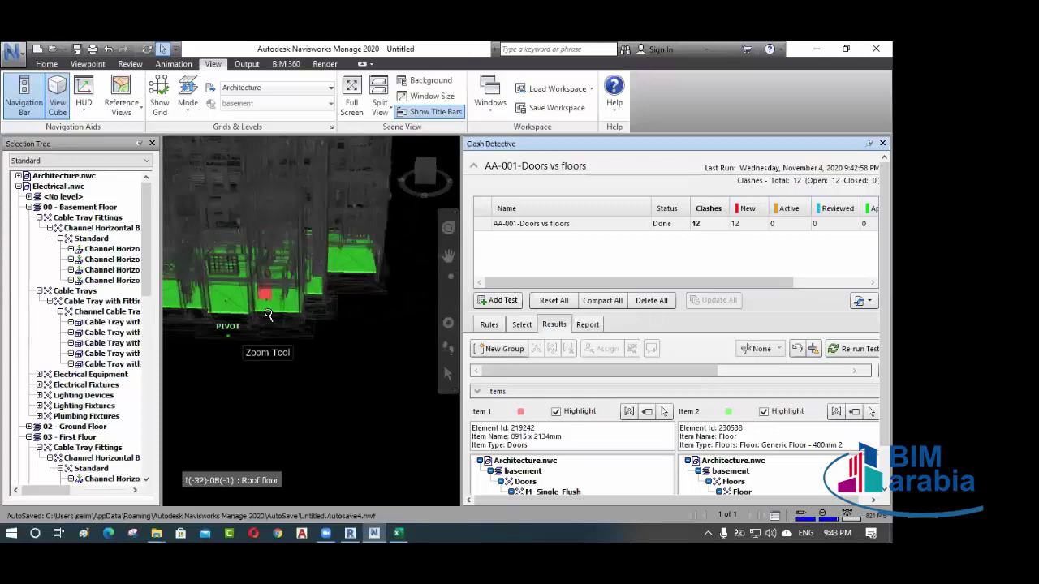
pyautogui.moveTo(235, 337); pyautogui.dragTo(260, 357, button='middle')
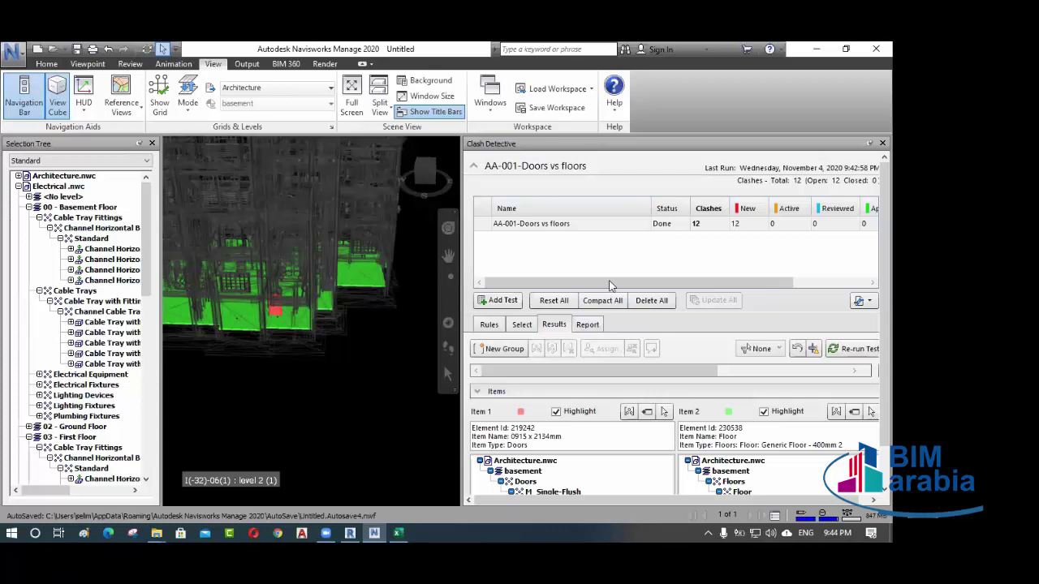
pyautogui.scroll(-1, 610, 286)
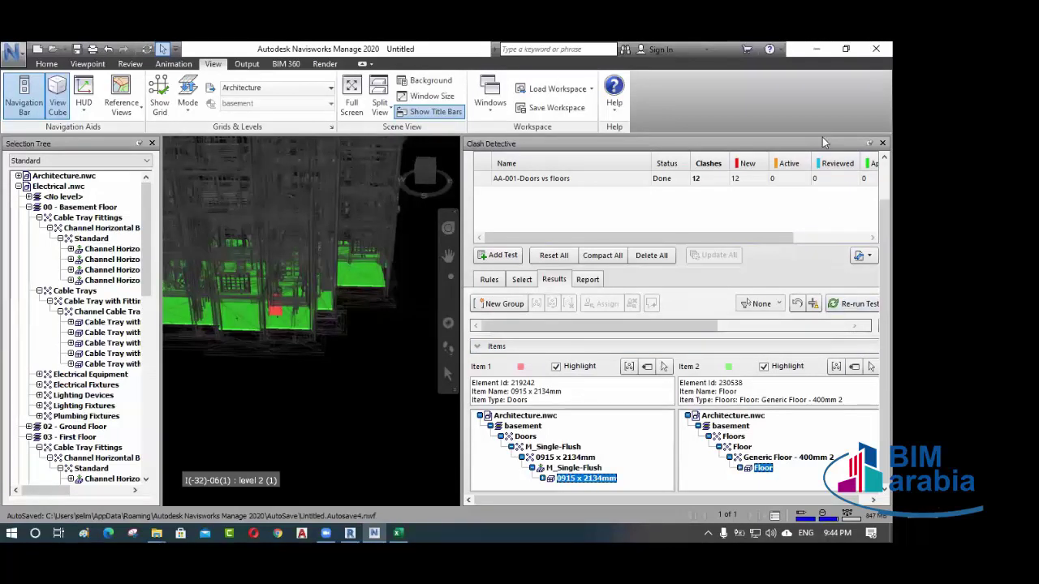
pyautogui.moveTo(799, 148); pyautogui.dragTo(782, 154)
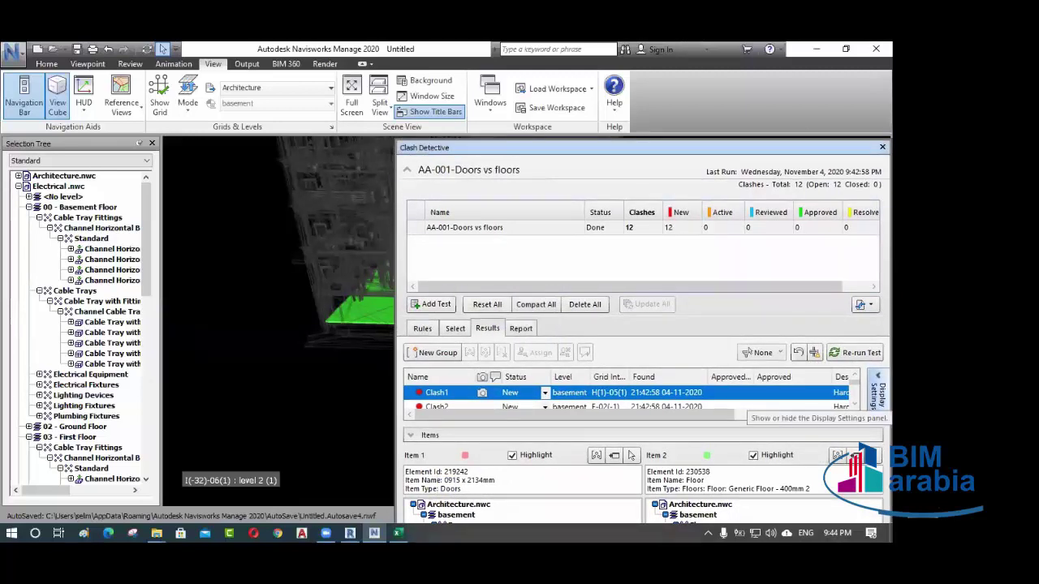
# - Show Display Settings, enlarge the results list, and review Clash1's door and floor
pyautogui.click(877, 397)
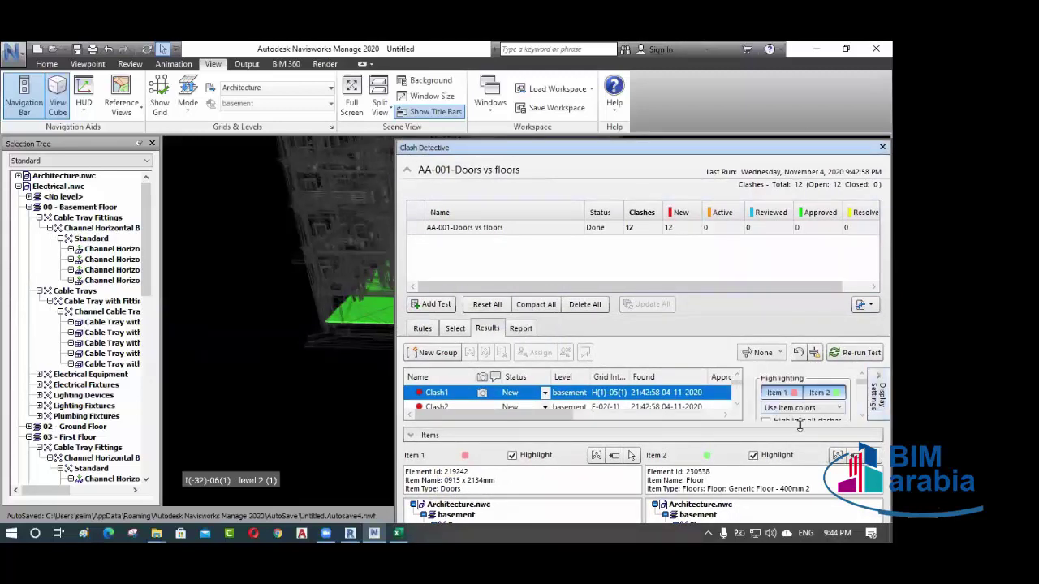
pyautogui.moveTo(749, 150); pyautogui.dragTo(758, 61)
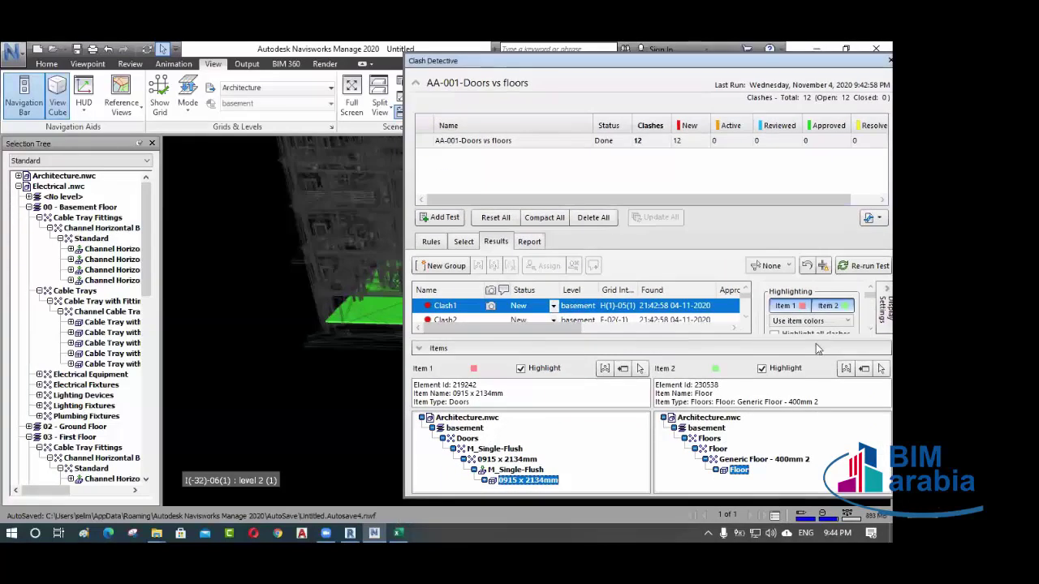
pyautogui.moveTo(702, 339); pyautogui.dragTo(698, 386)
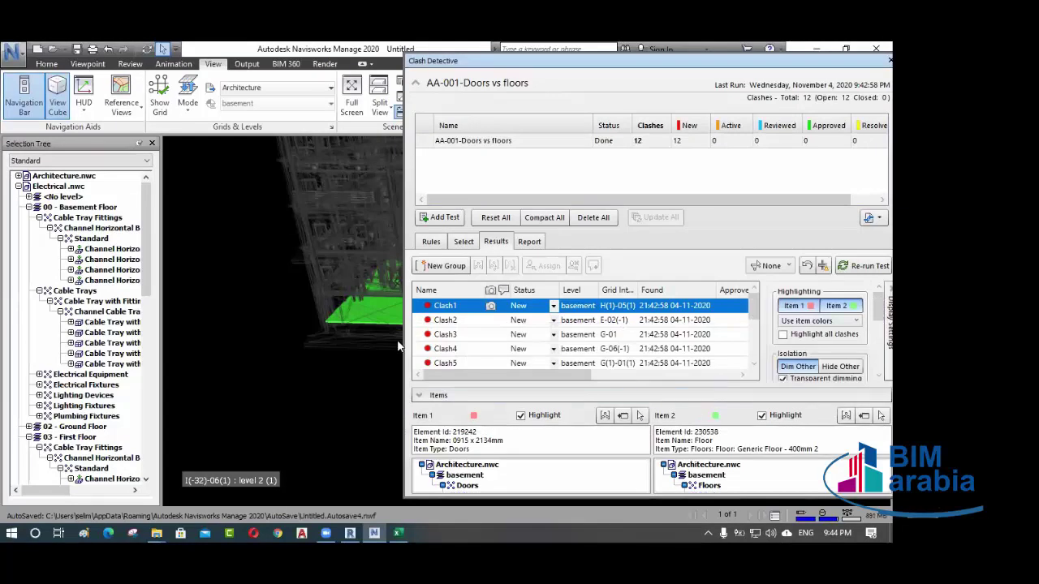
pyautogui.moveTo(285, 347); pyautogui.dragTo(166, 345, button='middle')
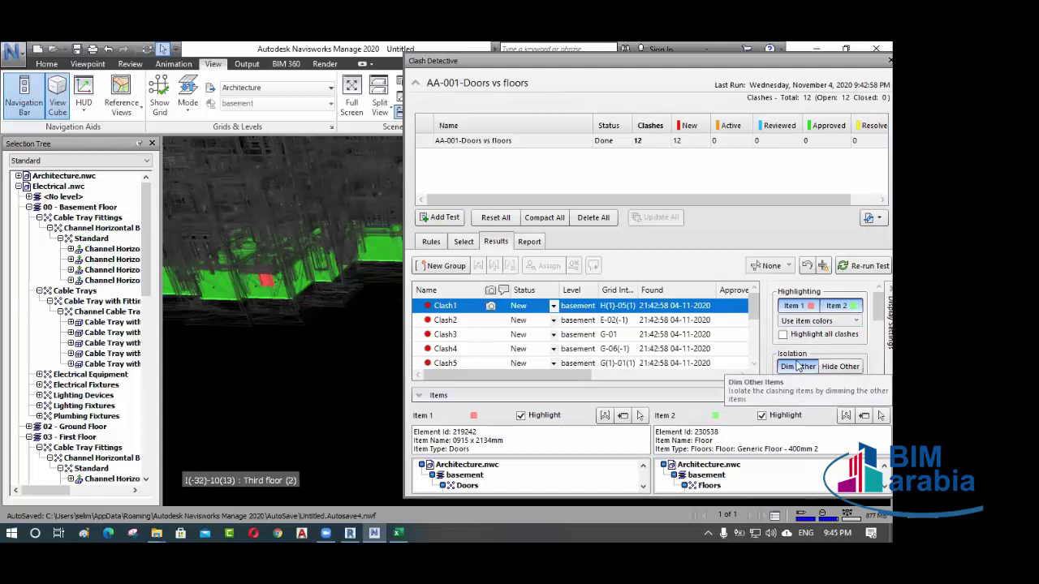
pyautogui.scroll(-2, 879, 316)
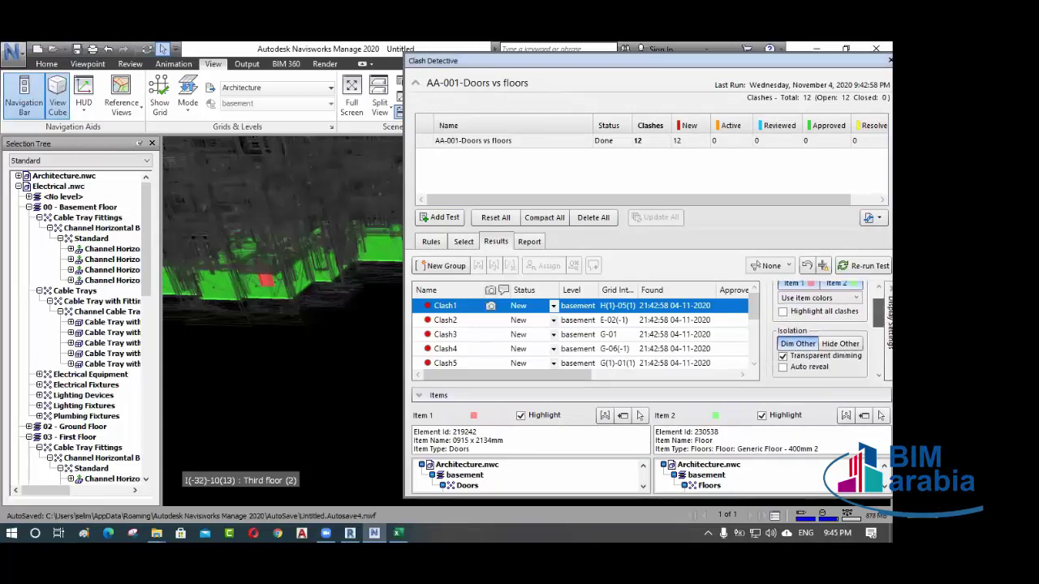
pyautogui.scroll(-1, 844, 328)
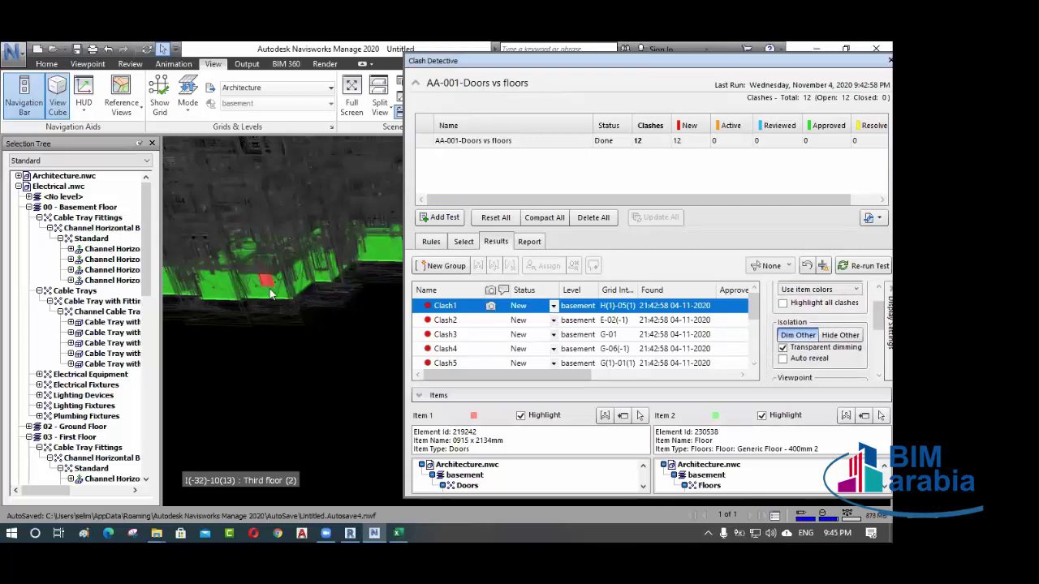
pyautogui.scroll(3, 259, 280)
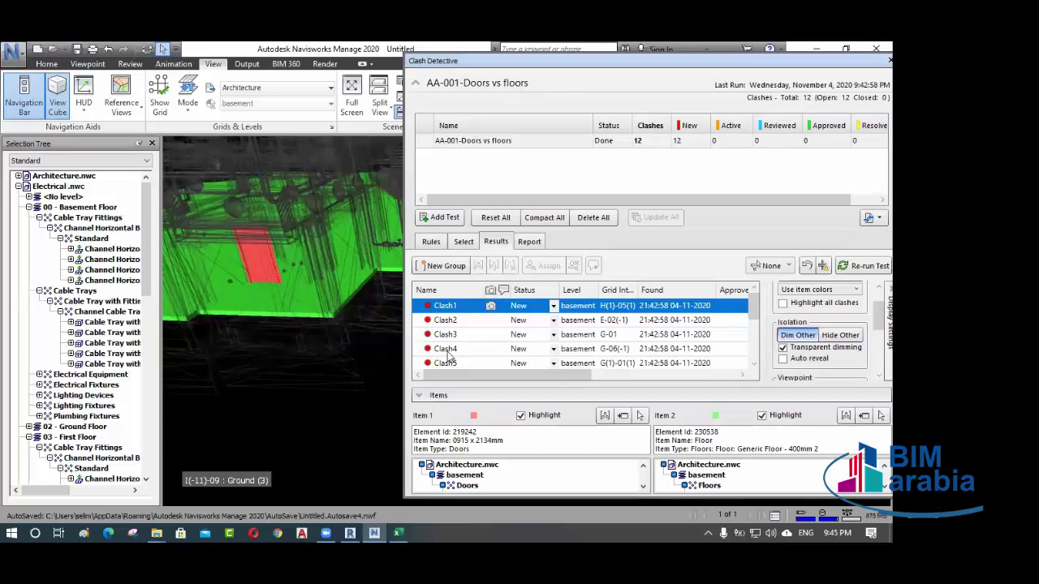
# - Isolate Clash1's clashing items and orbit around the red door and floor slab
pyautogui.click(254, 272)
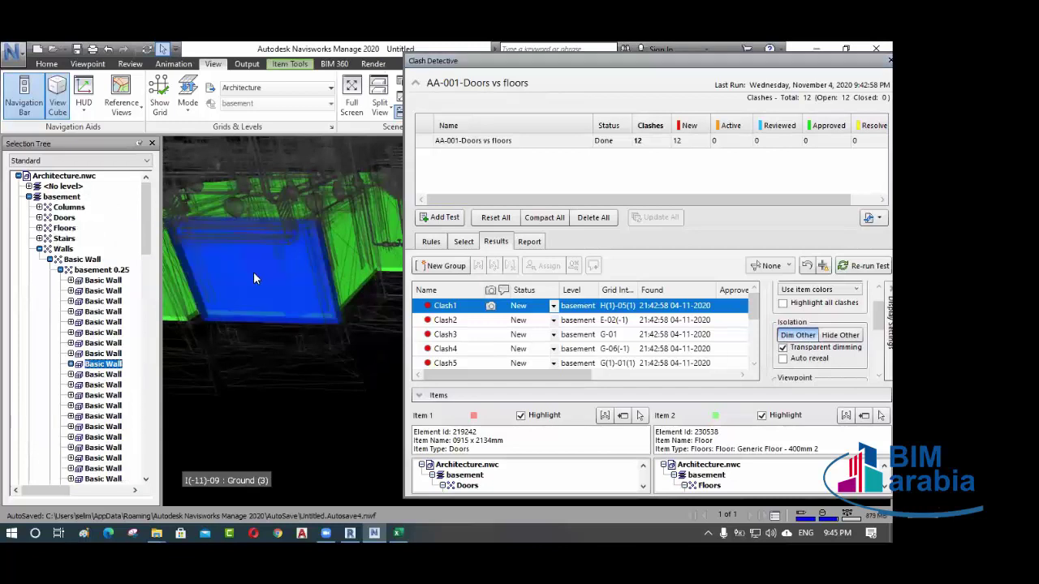
pyautogui.click(721, 302)
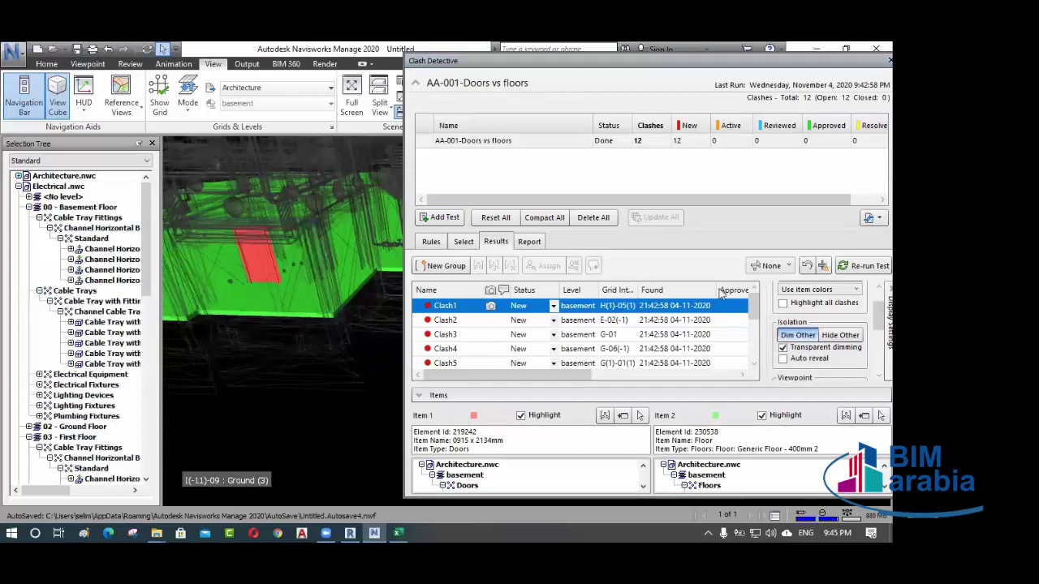
pyautogui.click(840, 335)
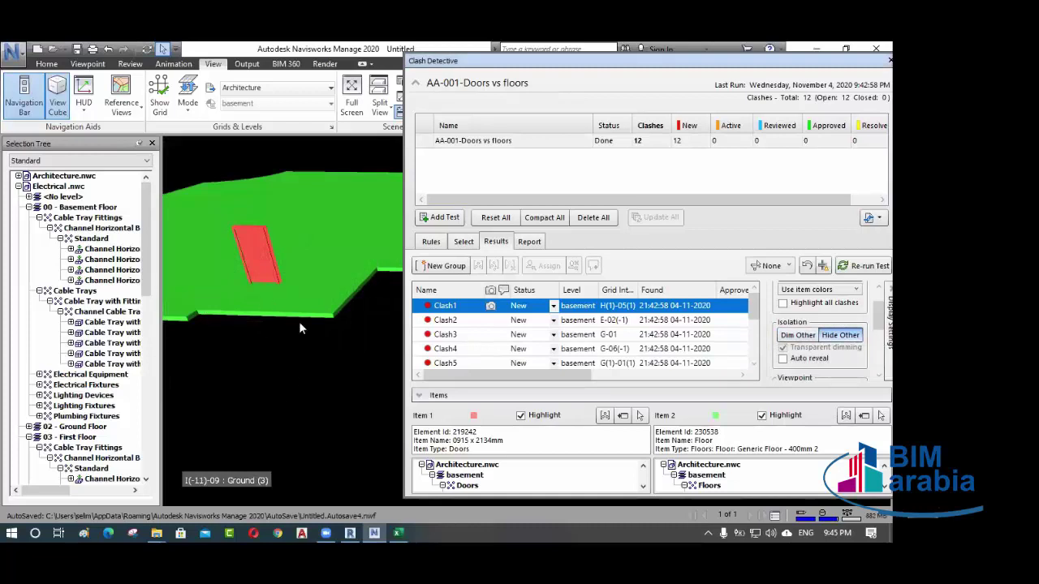
pyautogui.click(260, 269)
pyautogui.scroll(5, 262, 281)
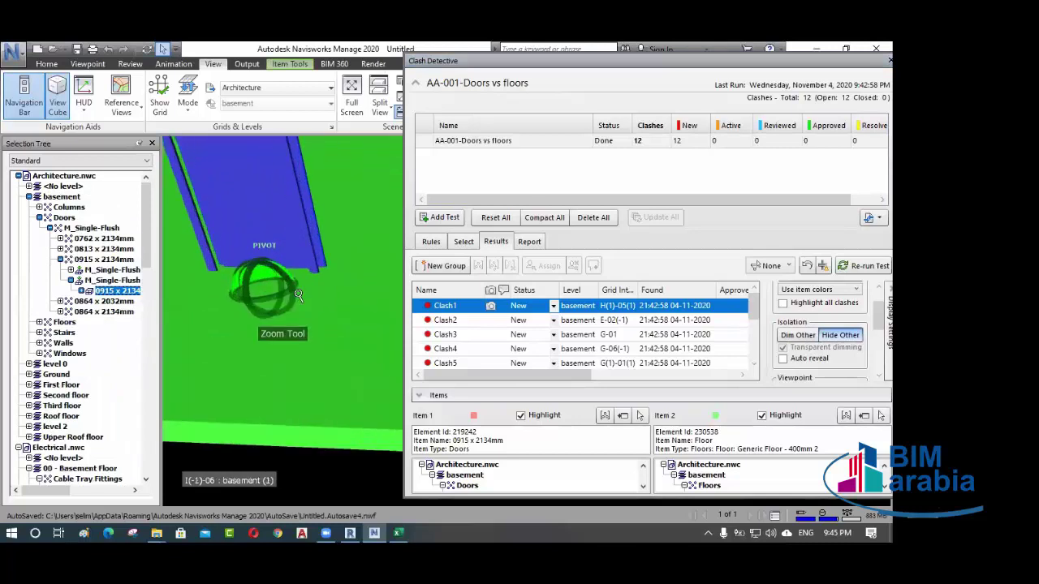
pyautogui.keyDown('shift'); pyautogui.moveTo(298, 295); pyautogui.dragTo(288, 347, button='middle'); pyautogui.keyUp('shift')
pyautogui.scroll(5, 316, 315)
pyautogui.scroll(-3, 285, 329)
pyautogui.scroll(-5, 282, 331)
pyautogui.moveTo(282, 347)
pyautogui.mouseDown(button='middle')
pyautogui.moveTo(269, 332)
pyautogui.moveTo(288, 354)
pyautogui.moveTo(279, 364)
pyautogui.mouseUp(button='middle')
pyautogui.click(297, 410)
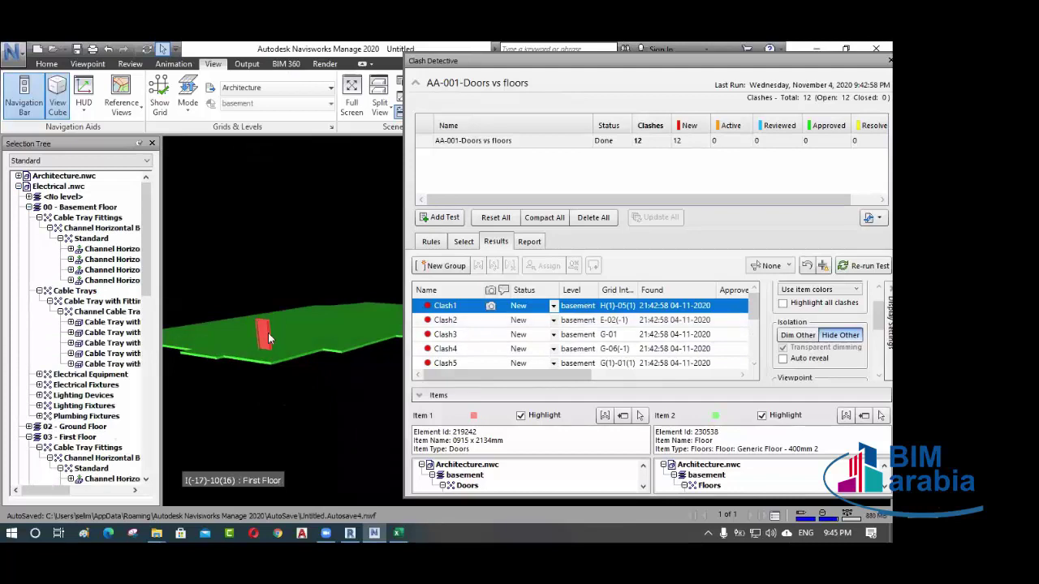
# - Go to Clash2 and select its clashing floor and door
pyautogui.click(445, 319)
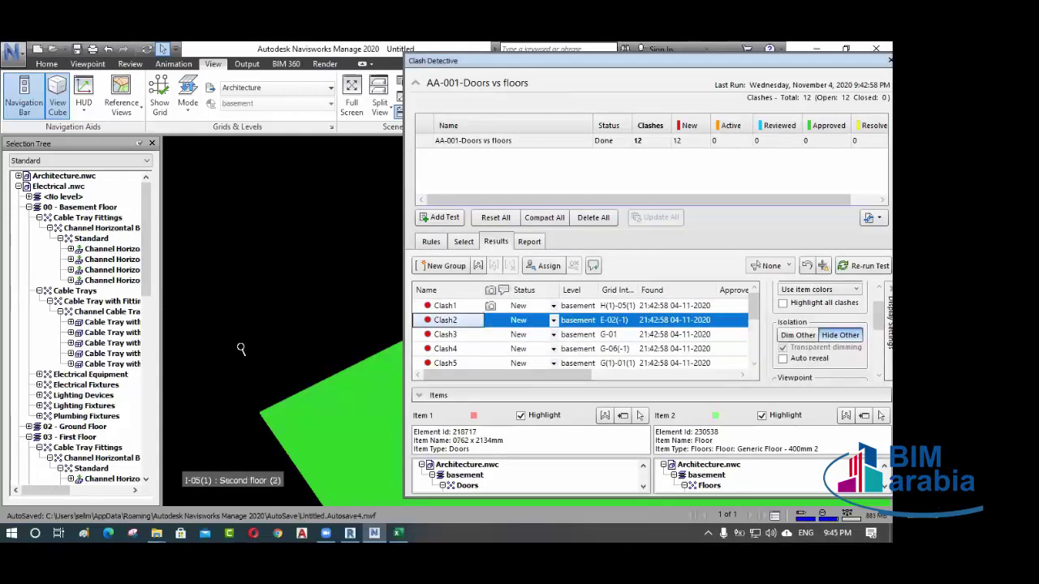
pyautogui.scroll(3, 235, 345)
pyautogui.scroll(5, 297, 365)
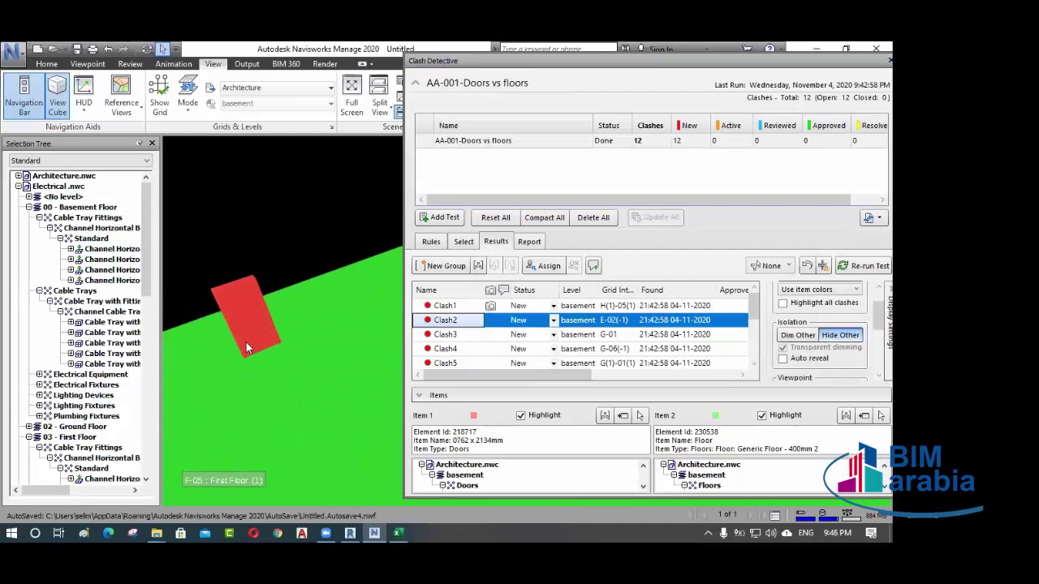
pyautogui.click(288, 396)
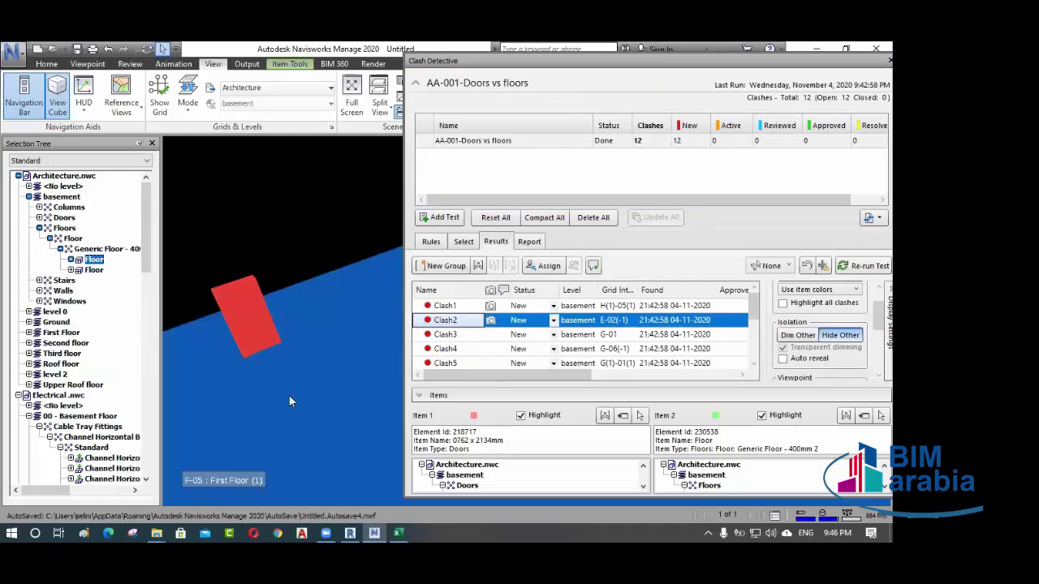
pyautogui.click(248, 301)
pyautogui.click(272, 355)
# - Inspect Clash3 and Clash10's door, then add a new clash test
pyautogui.click(445, 334)
pyautogui.scroll(-3, 451, 342)
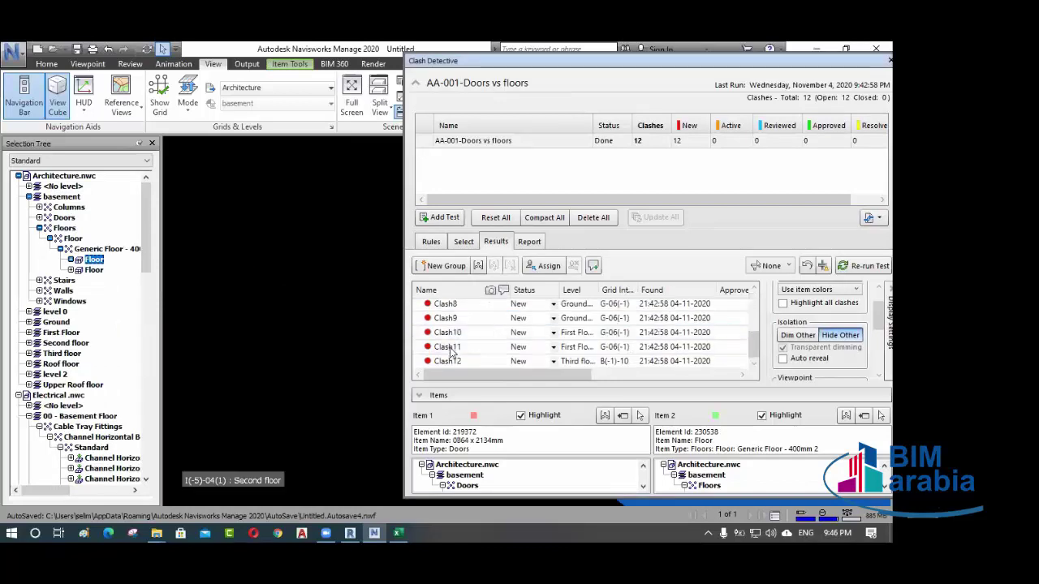
pyautogui.click(451, 335)
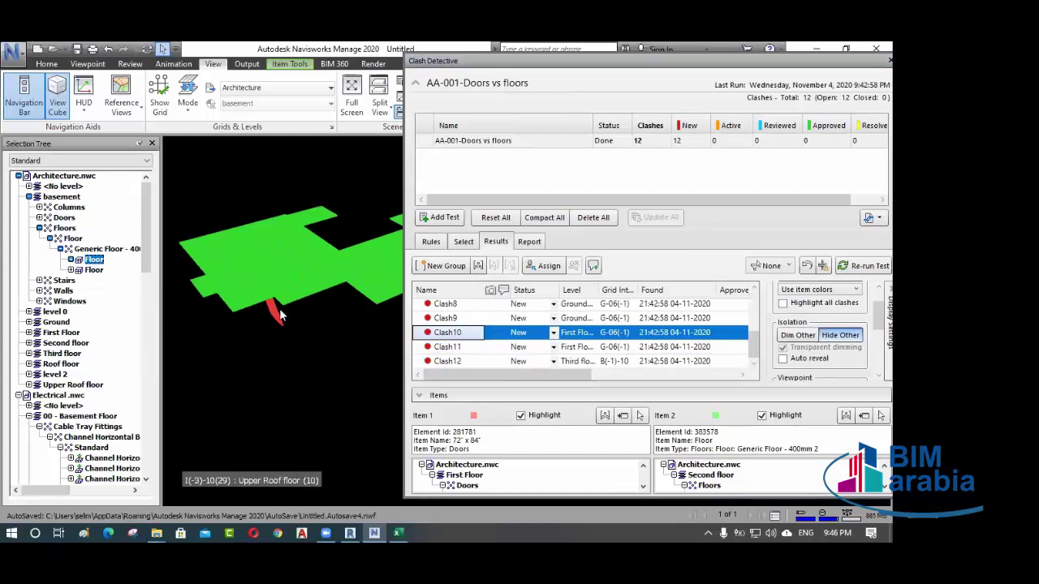
pyautogui.click(257, 296)
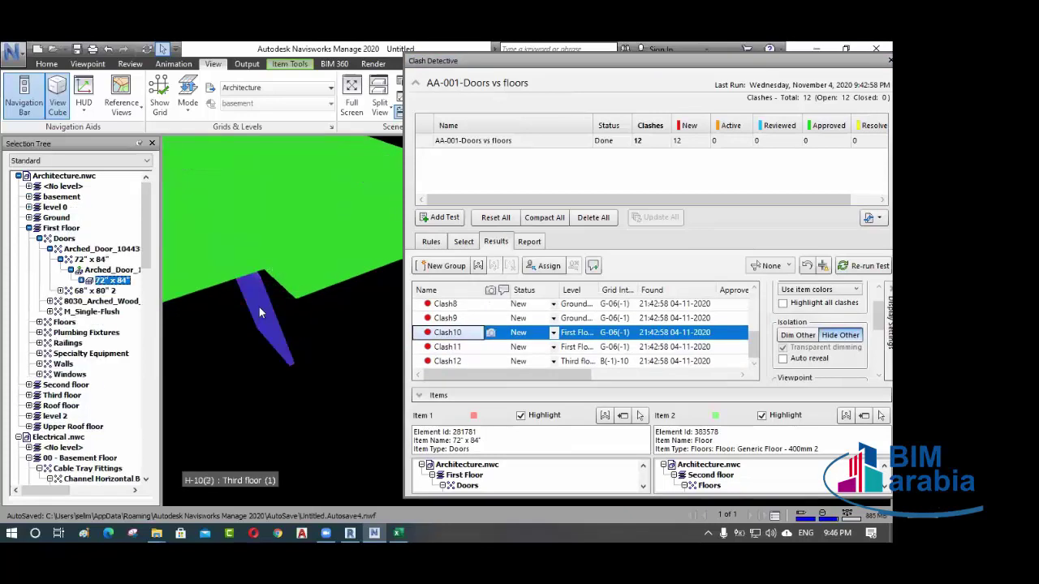
pyautogui.moveTo(255, 373)
pyautogui.keyDown('shift'); pyautogui.mouseDown(button='middle')
pyautogui.moveTo(281, 309)
pyautogui.moveTo(297, 316)
pyautogui.moveTo(284, 292)
pyautogui.moveTo(297, 255)
pyautogui.moveTo(267, 234)
pyautogui.moveTo(235, 260)
pyautogui.moveTo(272, 243)
pyautogui.moveTo(338, 281)
pyautogui.moveTo(345, 243)
pyautogui.moveTo(235, 258)
pyautogui.mouseUp(button='middle'); pyautogui.keyUp('shift')
pyautogui.scroll(5, 273, 255)
pyautogui.scroll(-2, 231, 259)
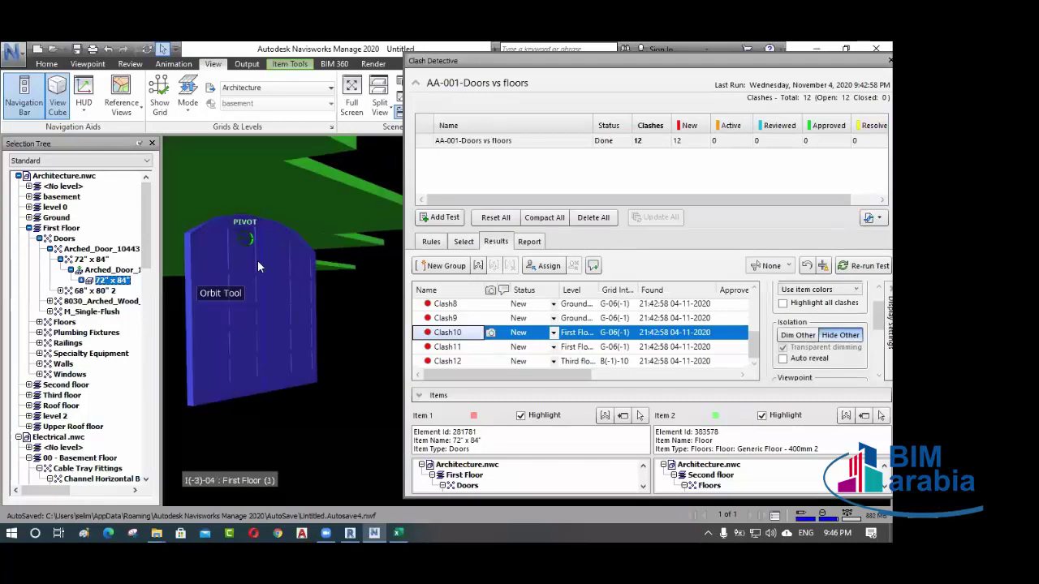
pyautogui.scroll(-1, 258, 262)
pyautogui.scroll(-3, 258, 262)
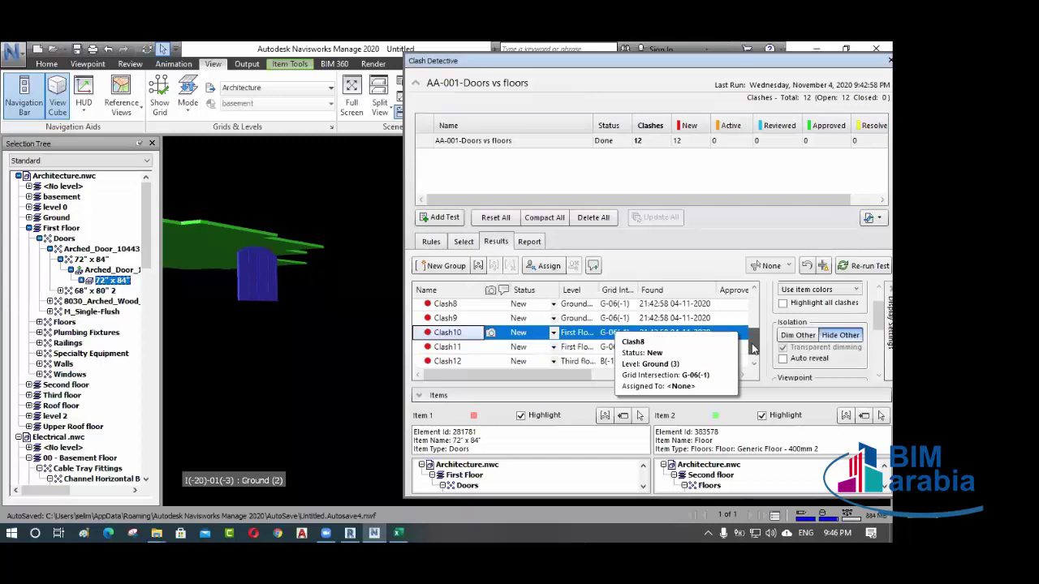
pyautogui.scroll(1, 749, 348)
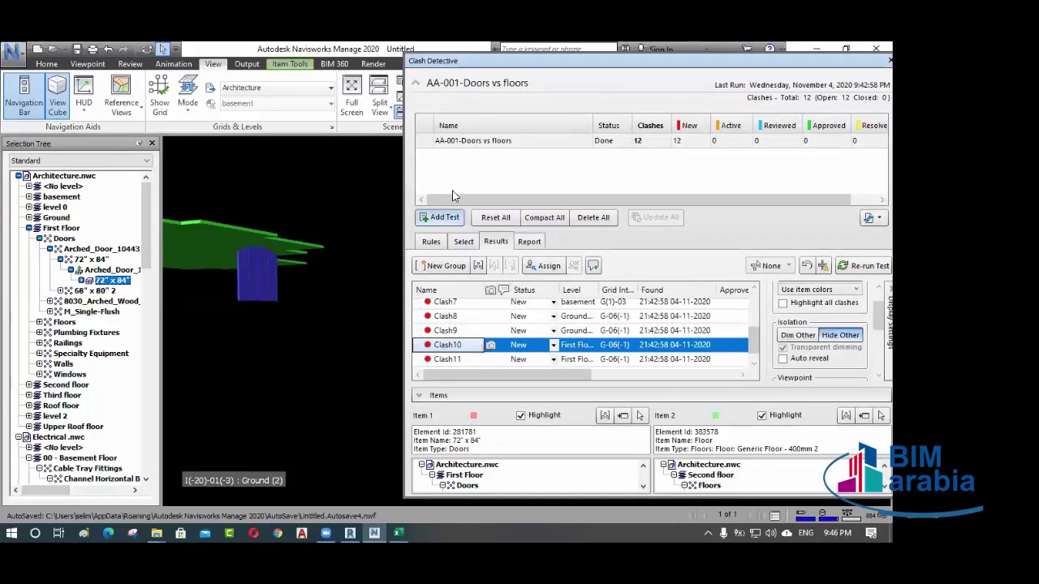
pyautogui.click(442, 218)
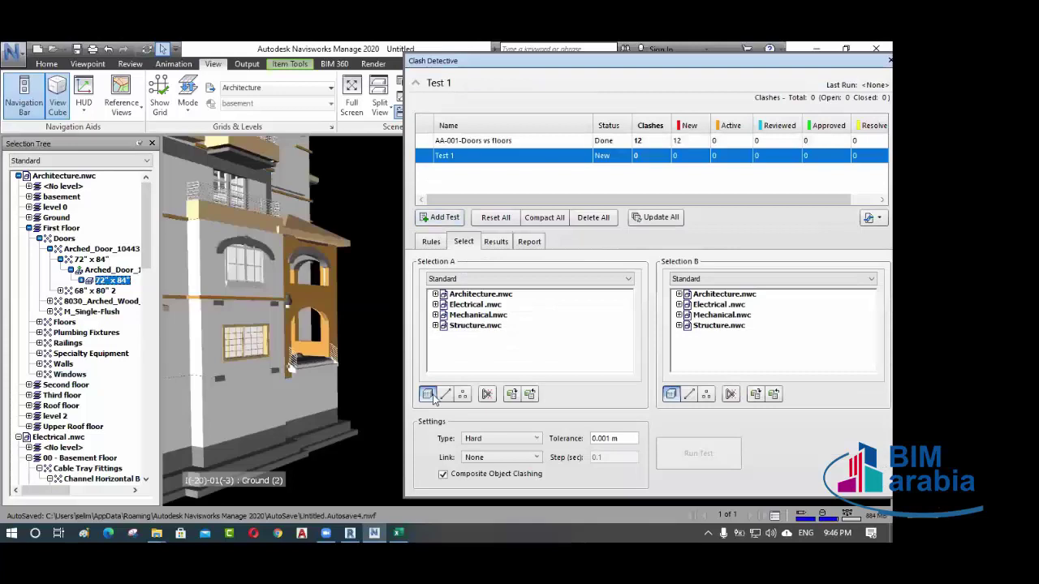
pyautogui.click(398, 533)
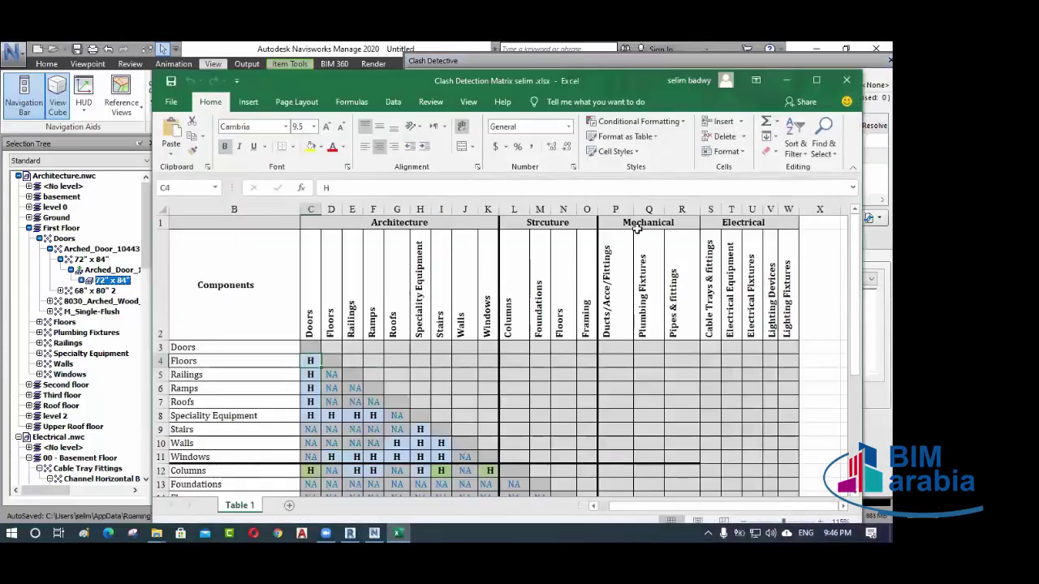
pyautogui.click(638, 225)
pyautogui.click(607, 260)
pyautogui.scroll(-3, 607, 280)
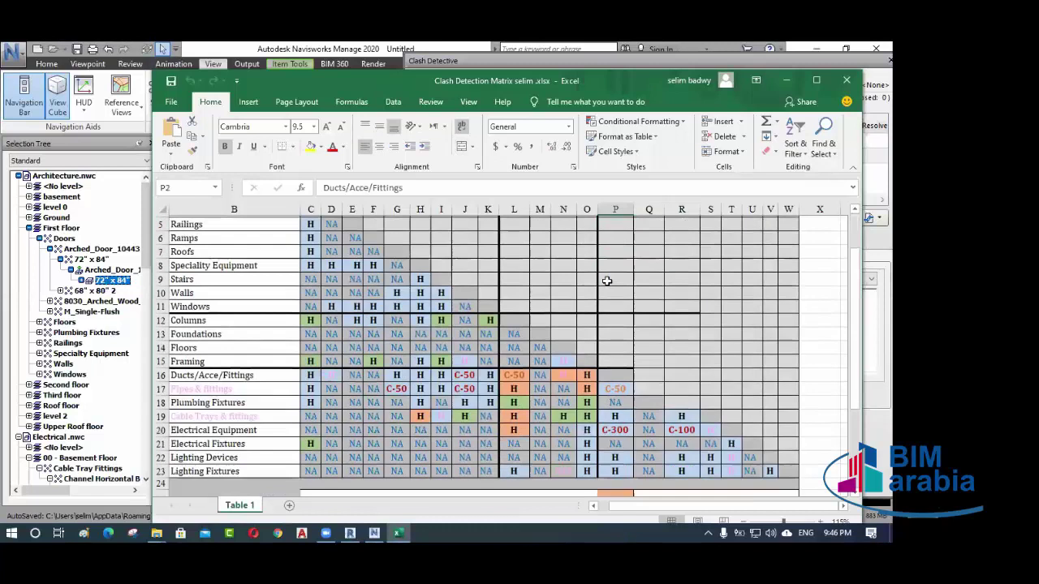
pyautogui.click(610, 332)
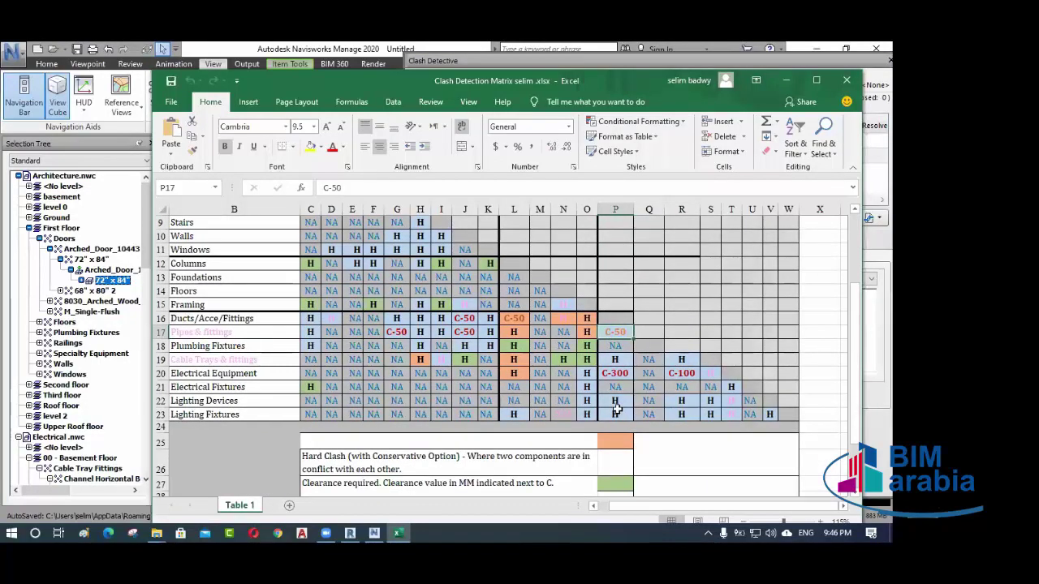
pyautogui.scroll(3, 611, 350)
pyautogui.scroll(-1, 609, 345)
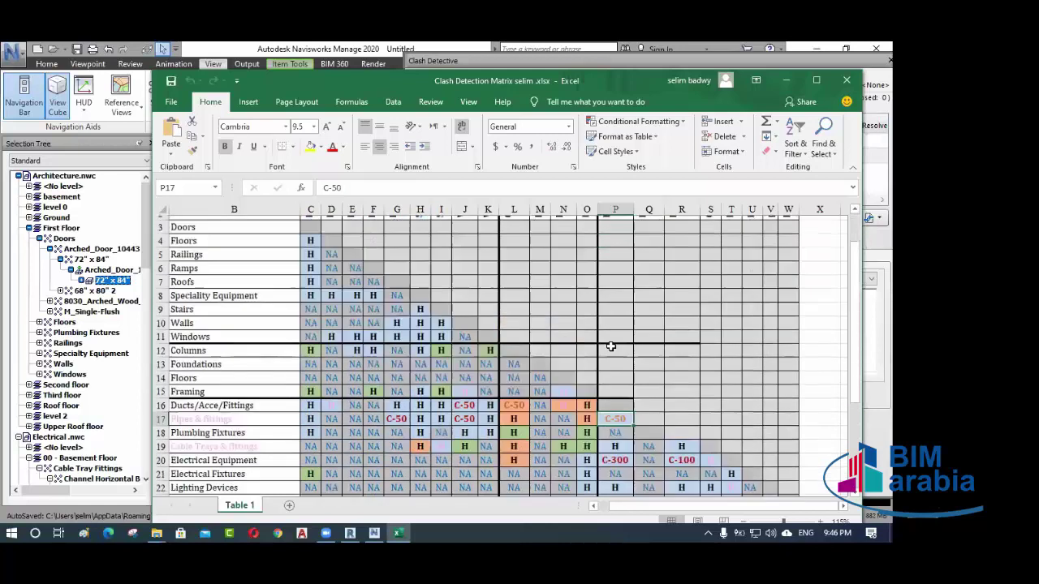
pyautogui.scroll(1, 532, 336)
pyautogui.scroll(-3, 548, 292)
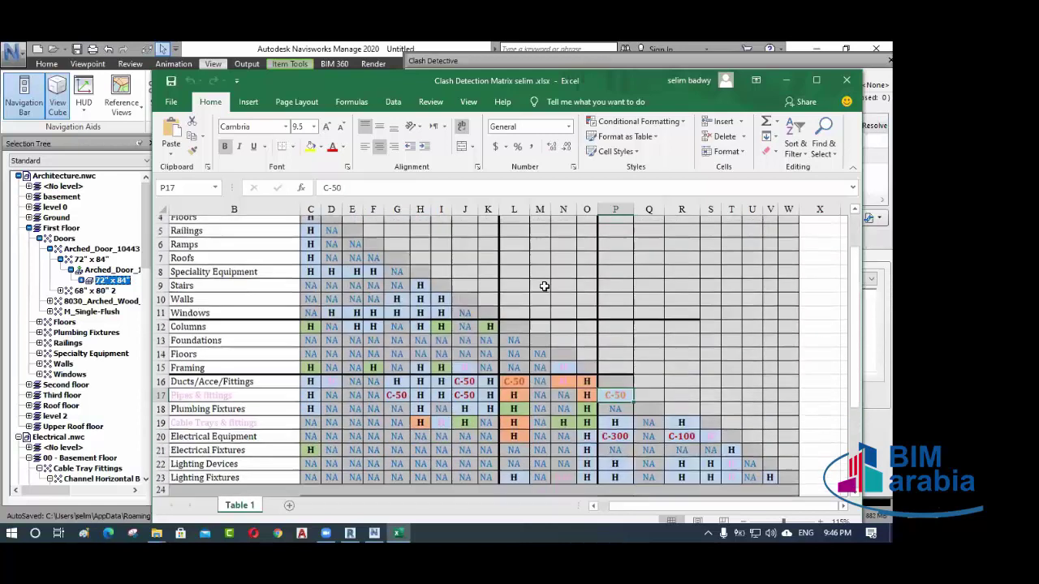
pyautogui.scroll(3, 542, 288)
pyautogui.scroll(-3, 512, 381)
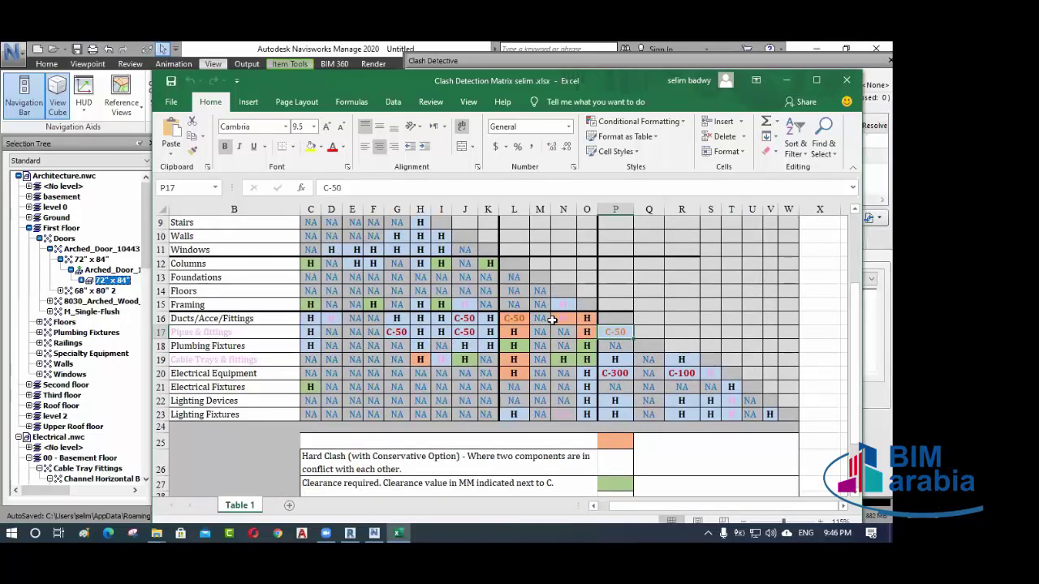
pyautogui.click(514, 319)
pyautogui.scroll(1, 516, 319)
pyautogui.scroll(3, 516, 319)
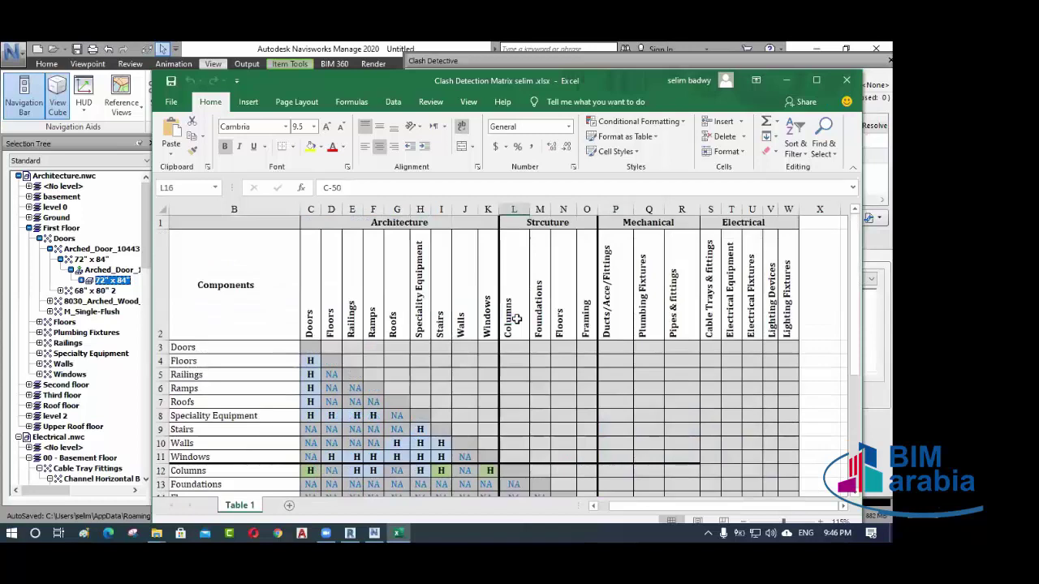
pyautogui.scroll(-3, 516, 319)
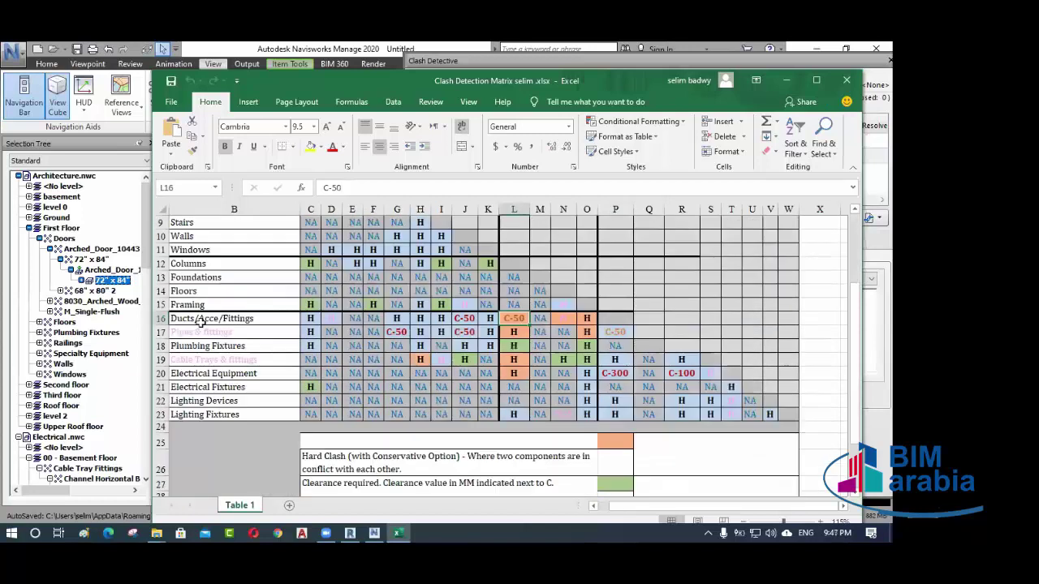
pyautogui.click(786, 82)
# - Rename Test 1 to 'SM-020-St column vs Ducts'
pyautogui.click(467, 159)
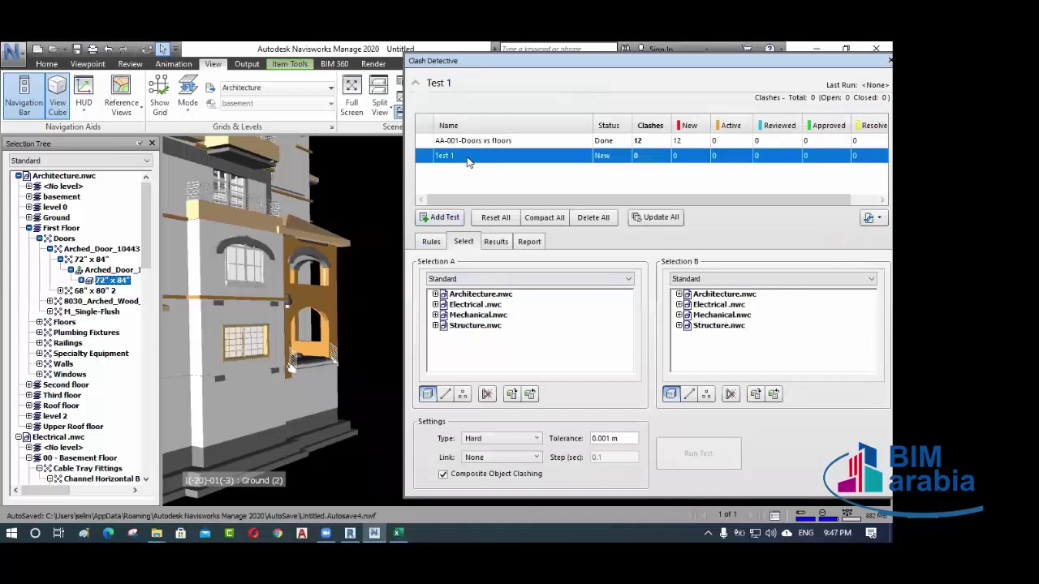
pyautogui.click(467, 158)
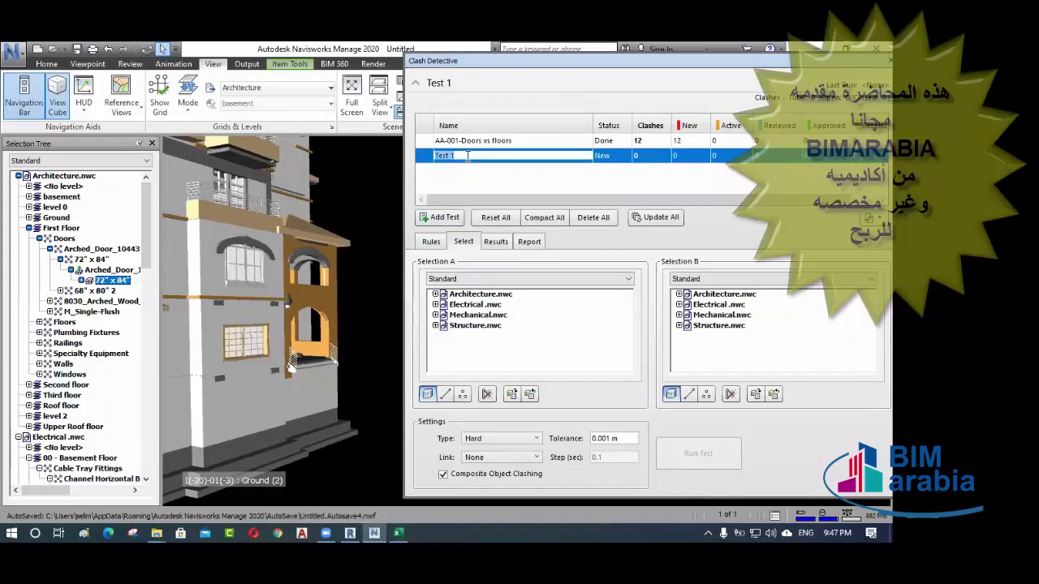
pyautogui.write('S')
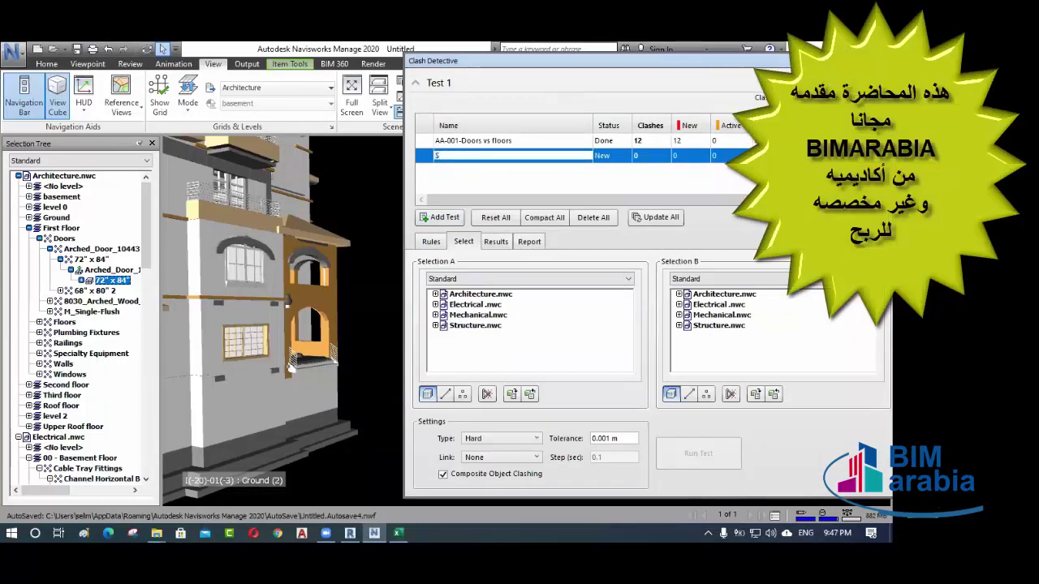
pyautogui.write('M-')
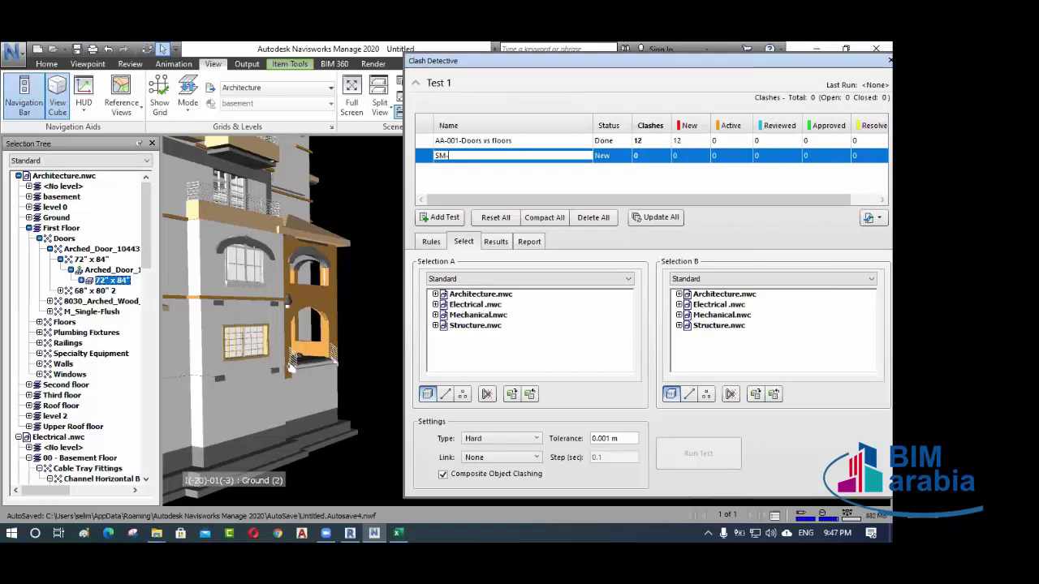
pyautogui.write('020-St column vs Ducts')
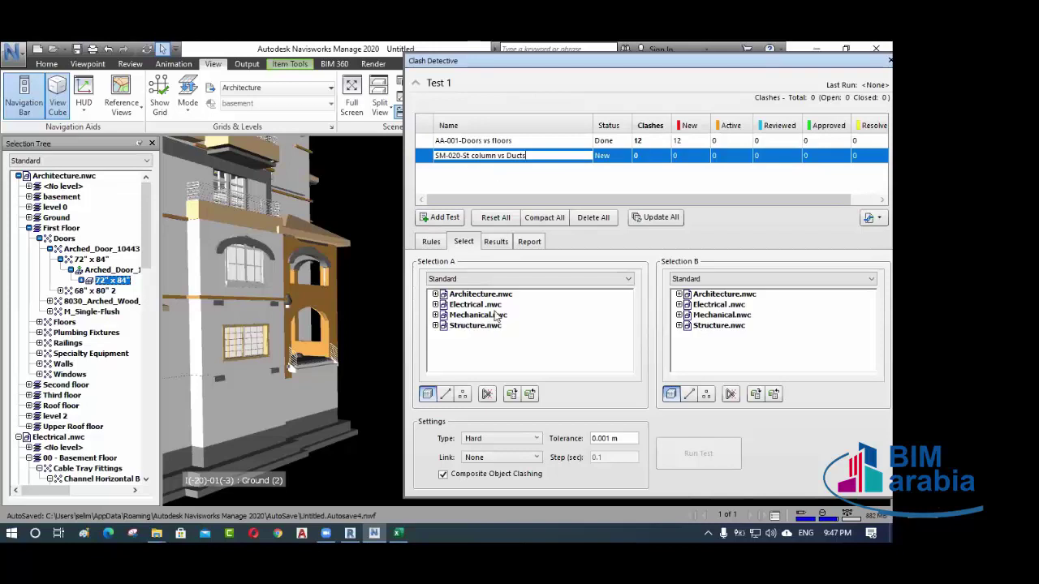
# - Set Selection A to Sets and choose str > st-column
pyautogui.click(469, 280)
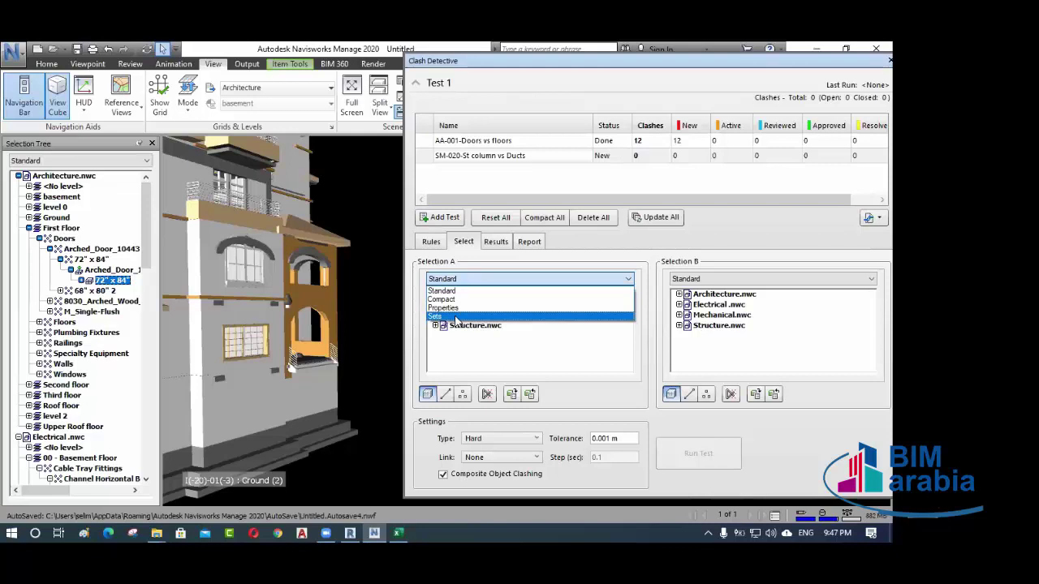
pyautogui.click(456, 317)
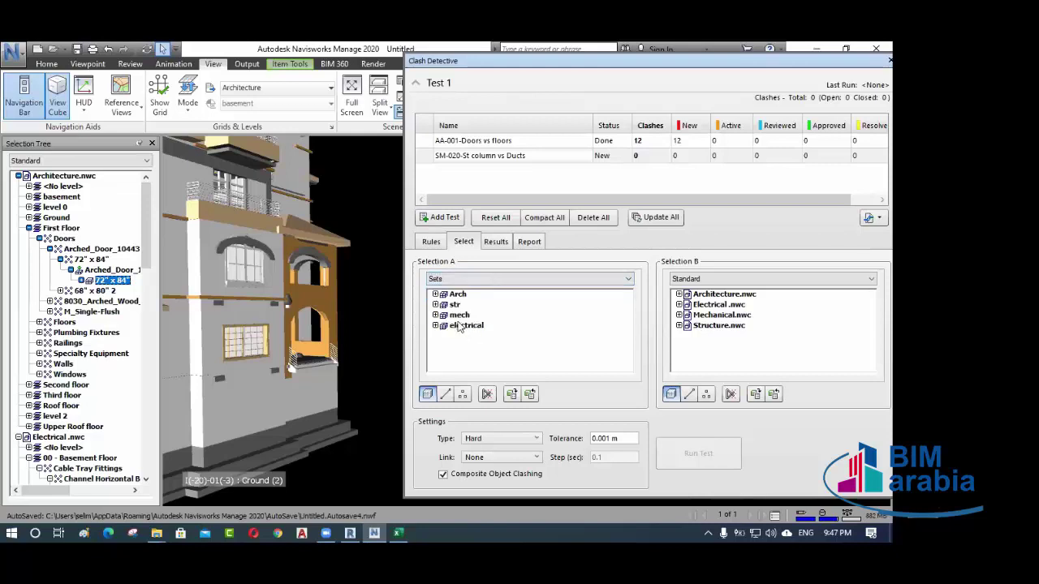
pyautogui.click(435, 304)
pyautogui.click(477, 325)
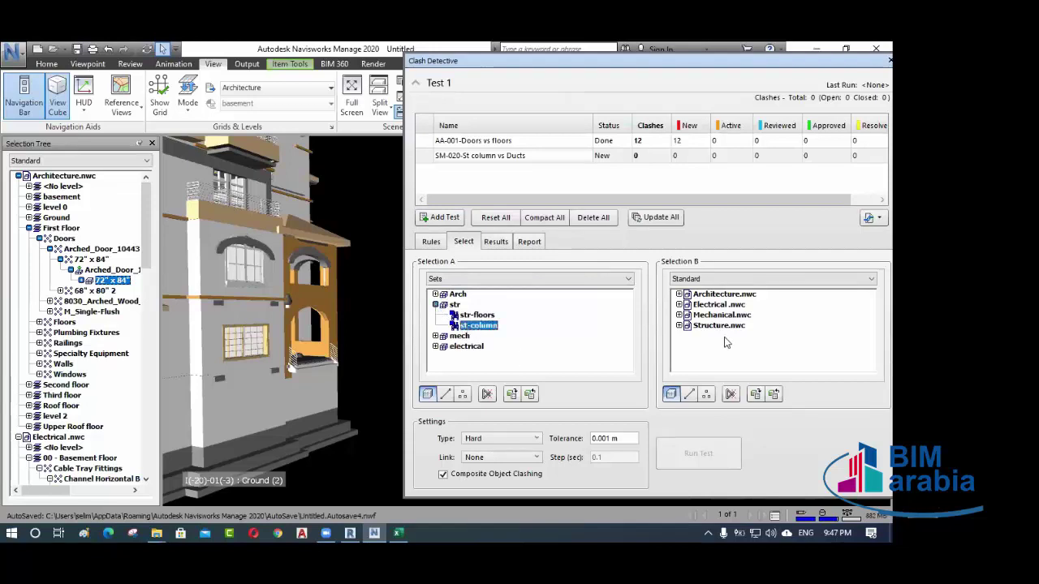
# - Set Selection B to Sets and choose mech > ducts & duct fitting
pyautogui.click(731, 279)
pyautogui.click(699, 318)
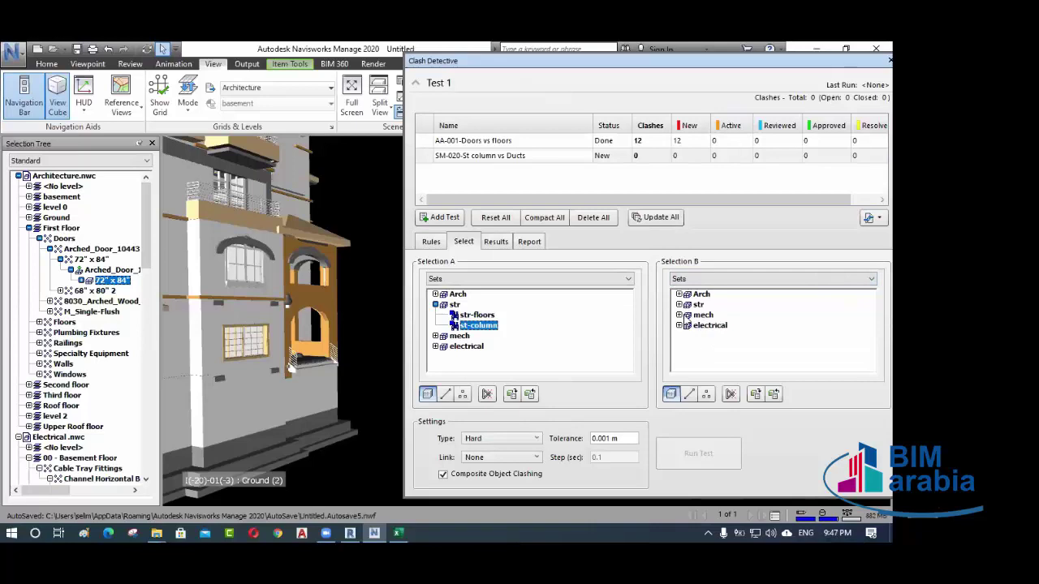
pyautogui.click(680, 316)
pyautogui.click(737, 325)
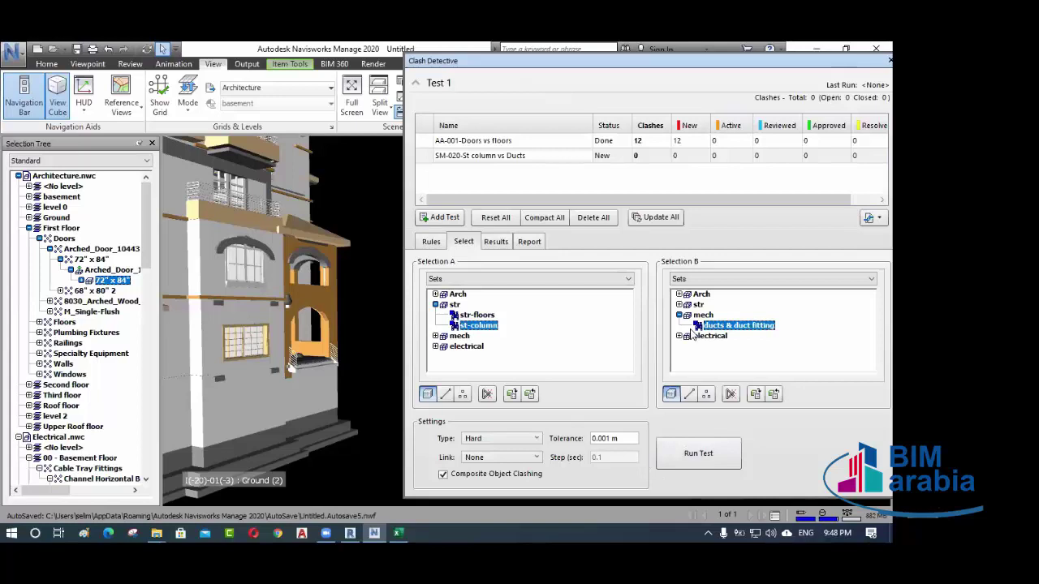
pyautogui.click(503, 439)
# - Switch the test type to Clearance with a 0.05 m tolerance, matching the Excel clash matrix
pyautogui.click(482, 472)
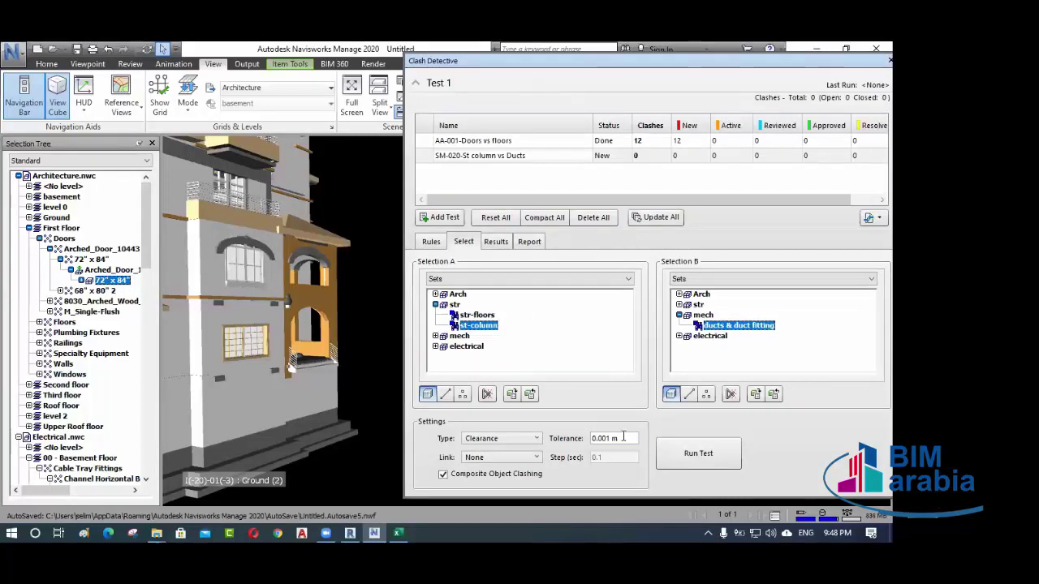
pyautogui.moveTo(626, 437); pyautogui.dragTo(599, 438)
pyautogui.write('0')
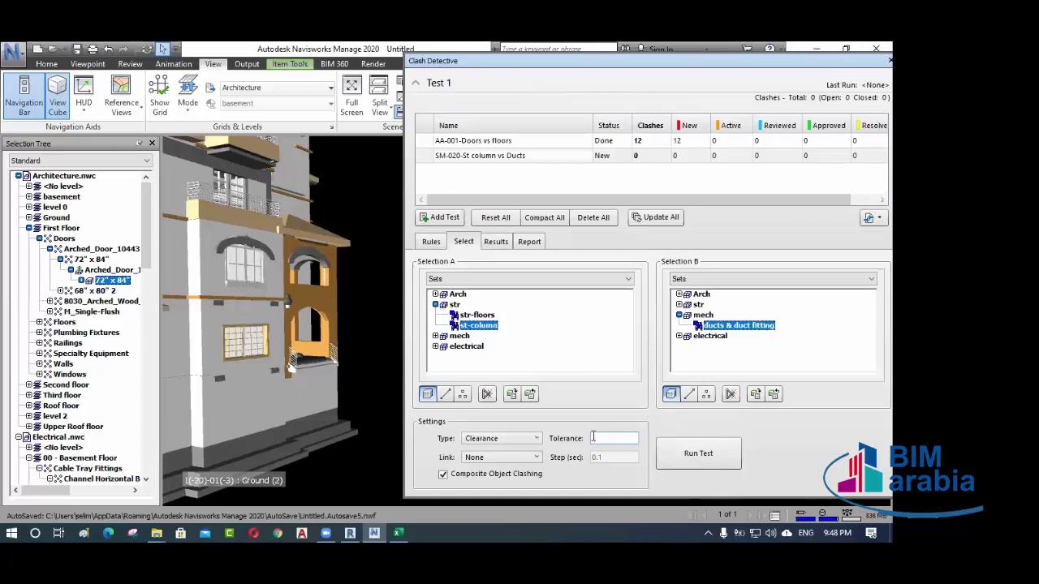
pyautogui.write('.05')
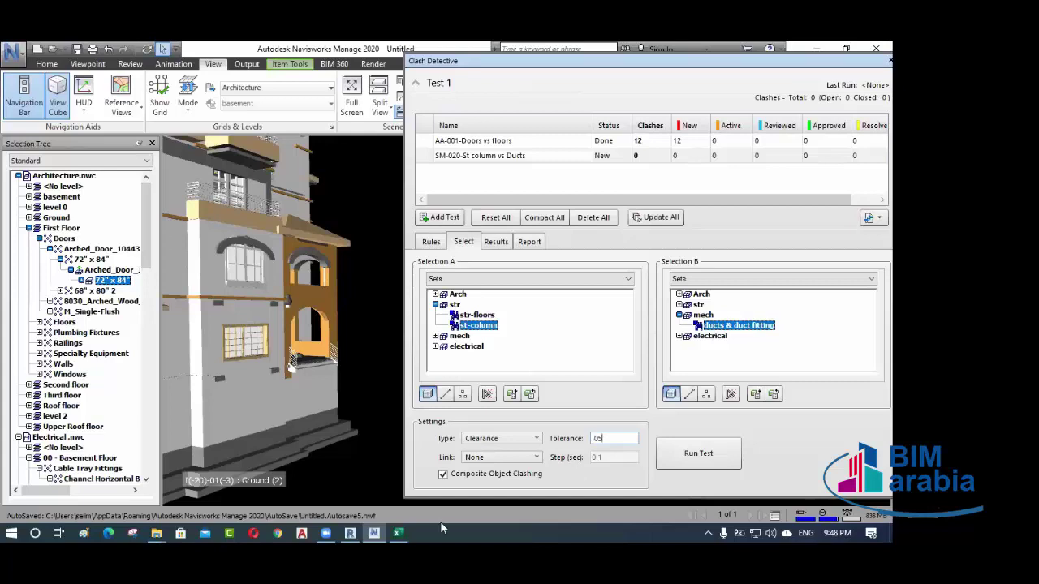
pyautogui.click(399, 525)
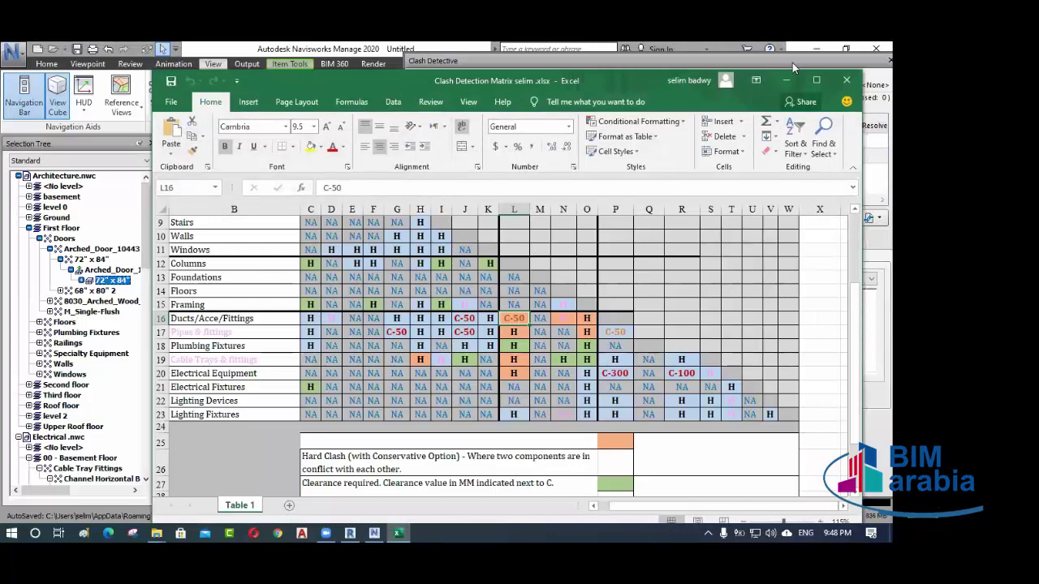
pyautogui.click(783, 84)
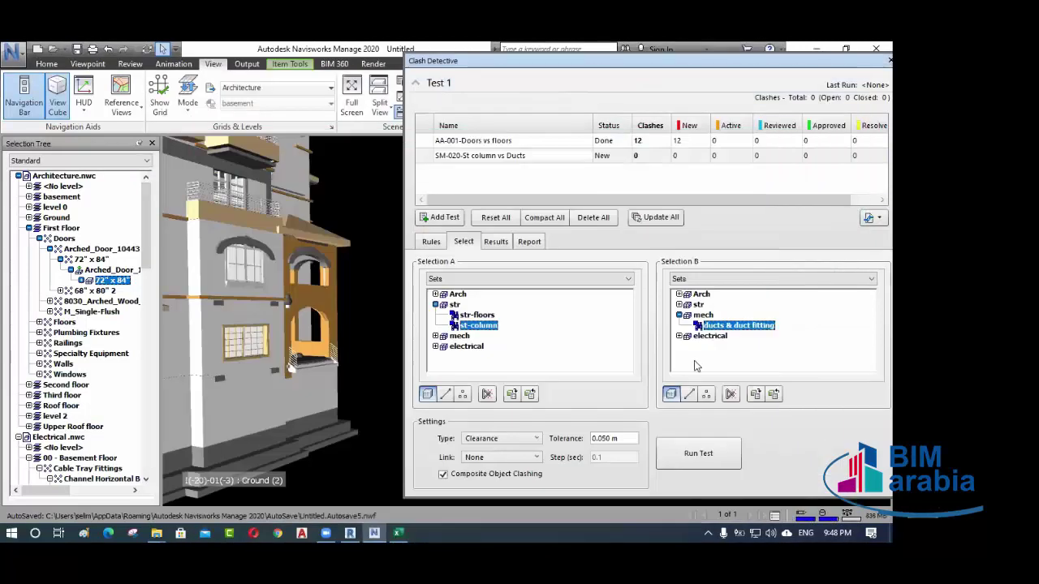
# - Run the column vs ducts test and zoom in on the first clash's duct and concrete column
pyautogui.click(687, 459)
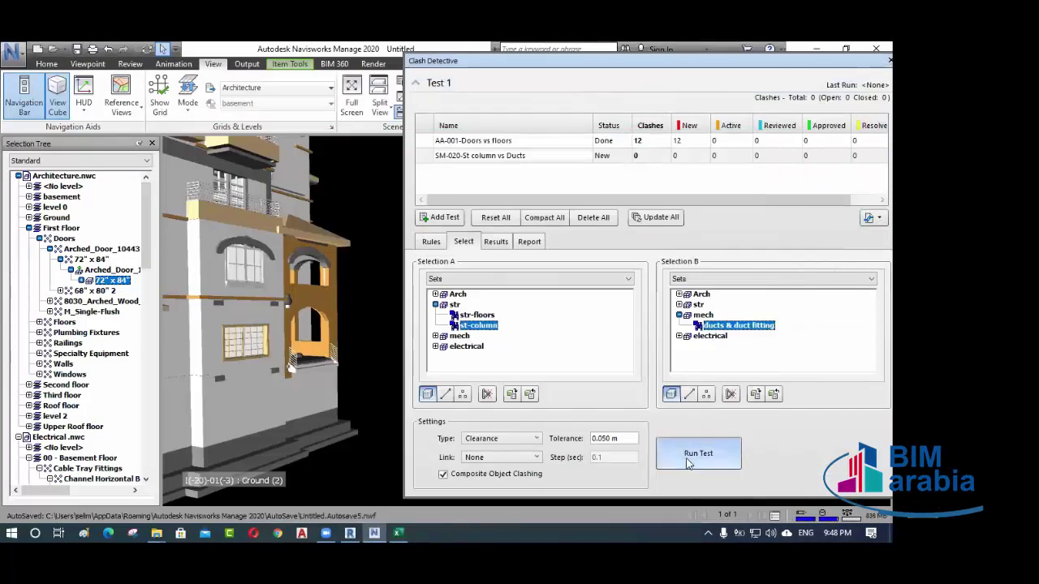
pyautogui.scroll(5, 311, 301)
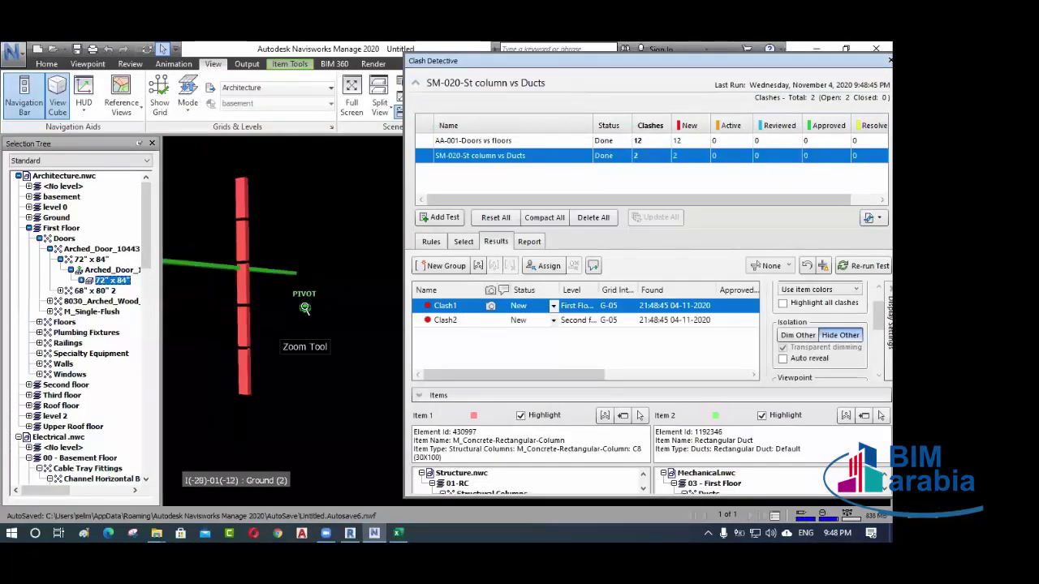
pyautogui.scroll(5, 276, 289)
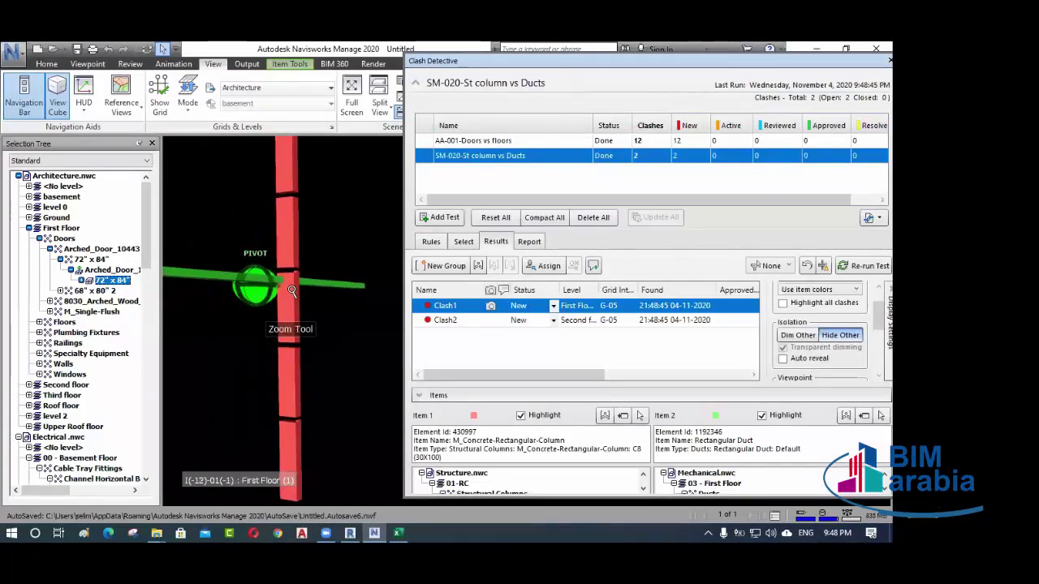
pyautogui.click(238, 282)
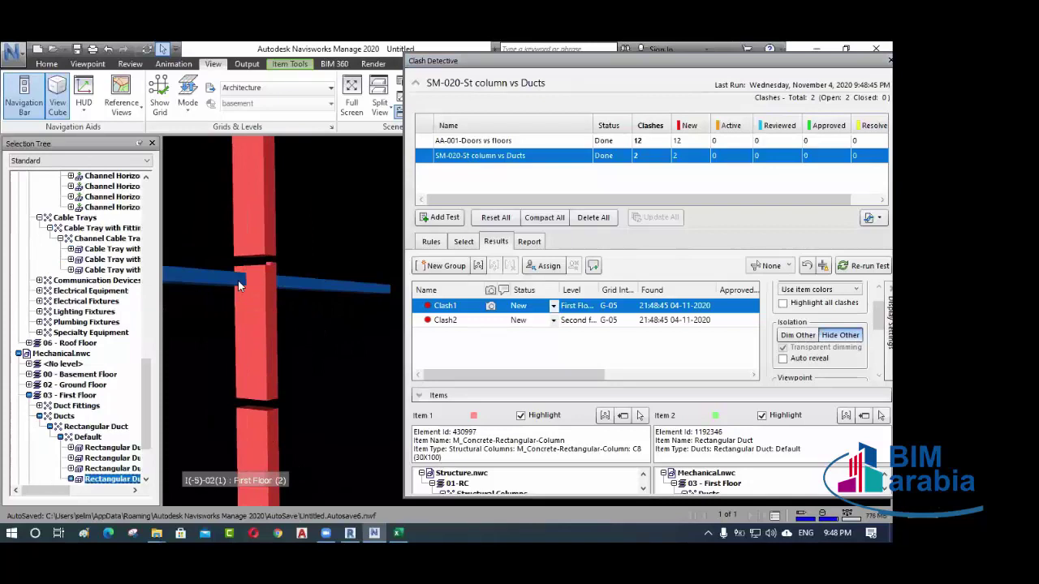
pyautogui.moveTo(232, 283); pyautogui.dragTo(297, 314, button='middle')
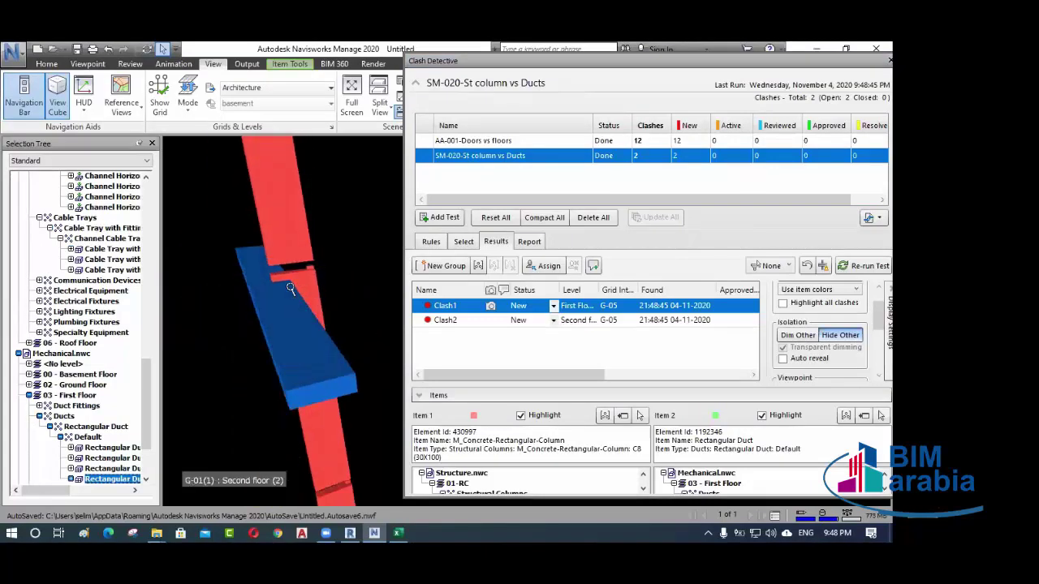
pyautogui.scroll(4, 297, 268)
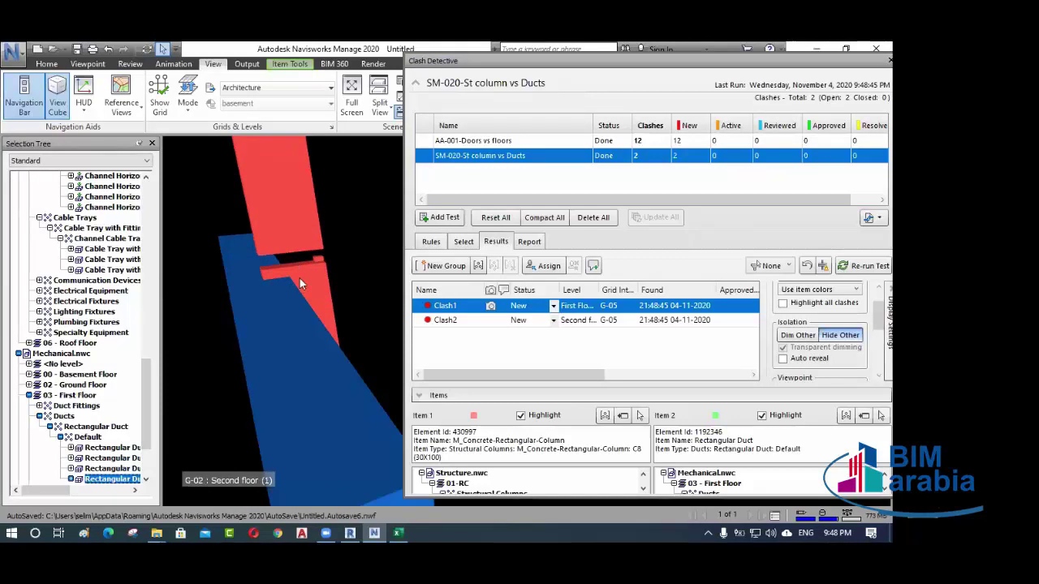
pyautogui.click(300, 279)
pyautogui.scroll(-3, 247, 274)
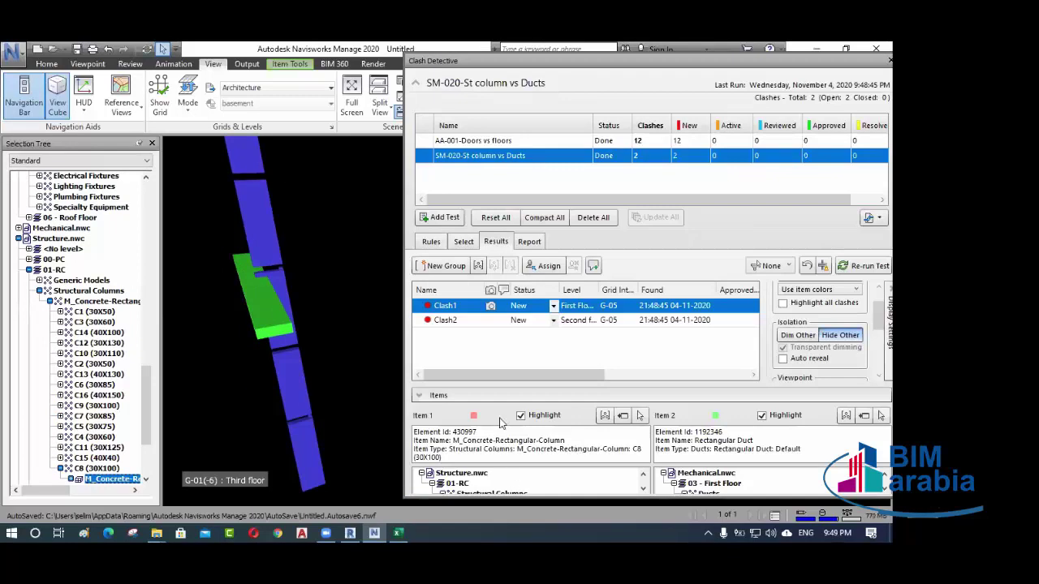
# - Inspect Clash2's second-floor column and duct, then move the Clash Detective window off the model
pyautogui.click(460, 320)
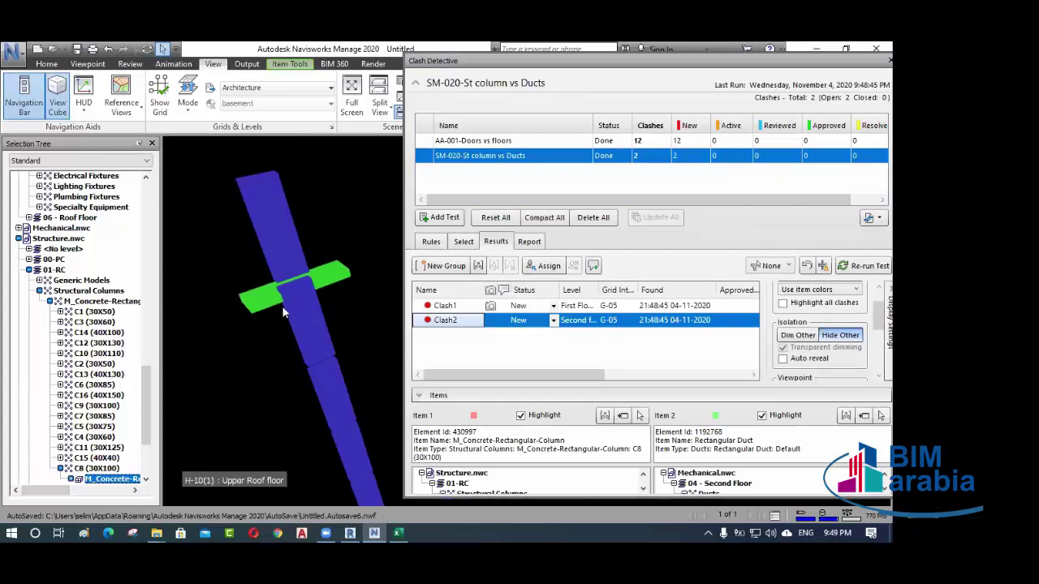
pyautogui.keyDown('shift'); pyautogui.moveTo(276, 309); pyautogui.dragTo(363, 296, button='middle'); pyautogui.keyUp('shift')
pyautogui.scroll(-2, 270, 291)
pyautogui.scroll(2, 270, 291)
pyautogui.moveTo(271, 291)
pyautogui.keyDown('shift'); pyautogui.mouseDown(button='middle')
pyautogui.moveTo(336, 287)
pyautogui.moveTo(284, 280)
pyautogui.moveTo(270, 296)
pyautogui.mouseUp(button='middle'); pyautogui.keyUp('shift')
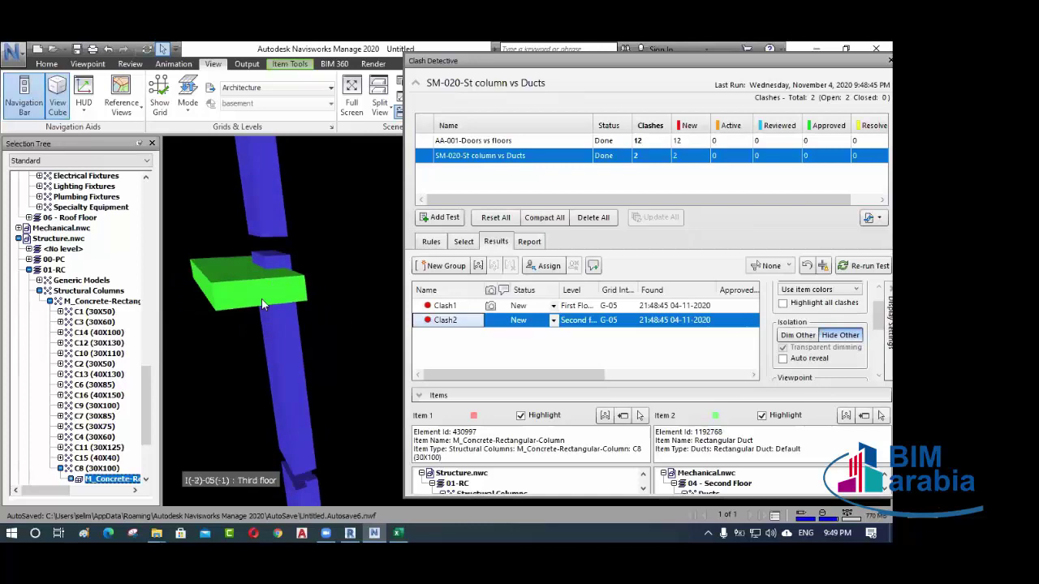
pyautogui.scroll(-5, 253, 312)
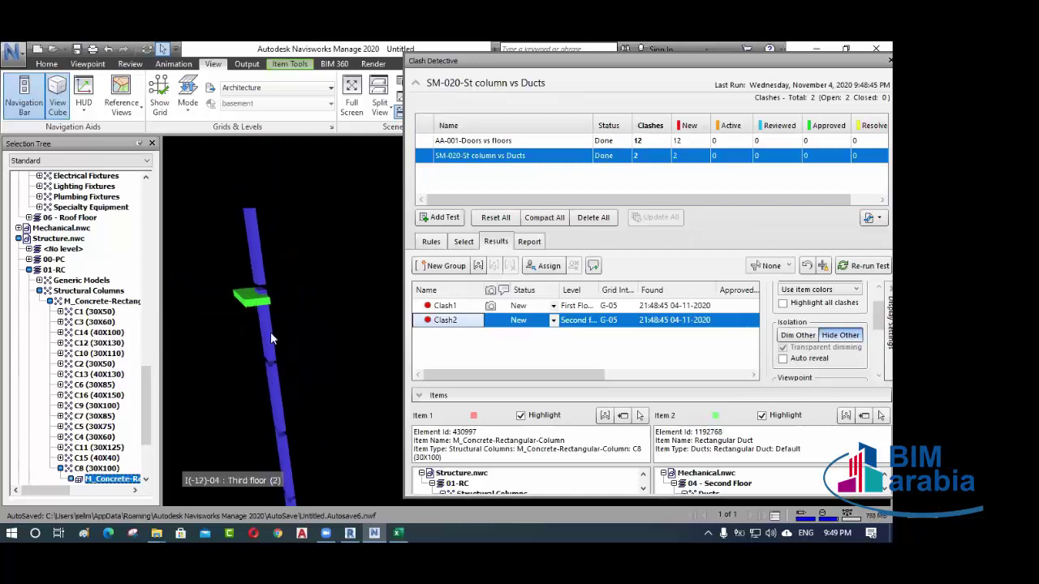
pyautogui.moveTo(271, 331)
pyautogui.mouseDown(button='middle')
pyautogui.moveTo(315, 308)
pyautogui.moveTo(276, 284)
pyautogui.moveTo(280, 337)
pyautogui.mouseUp(button='middle')
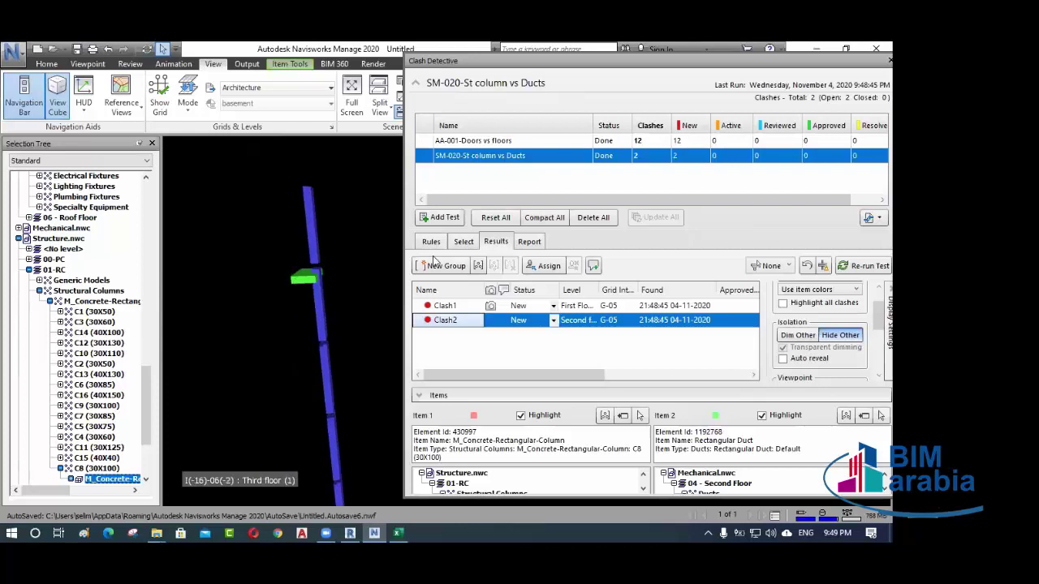
pyautogui.moveTo(623, 69); pyautogui.dragTo(569, 393)
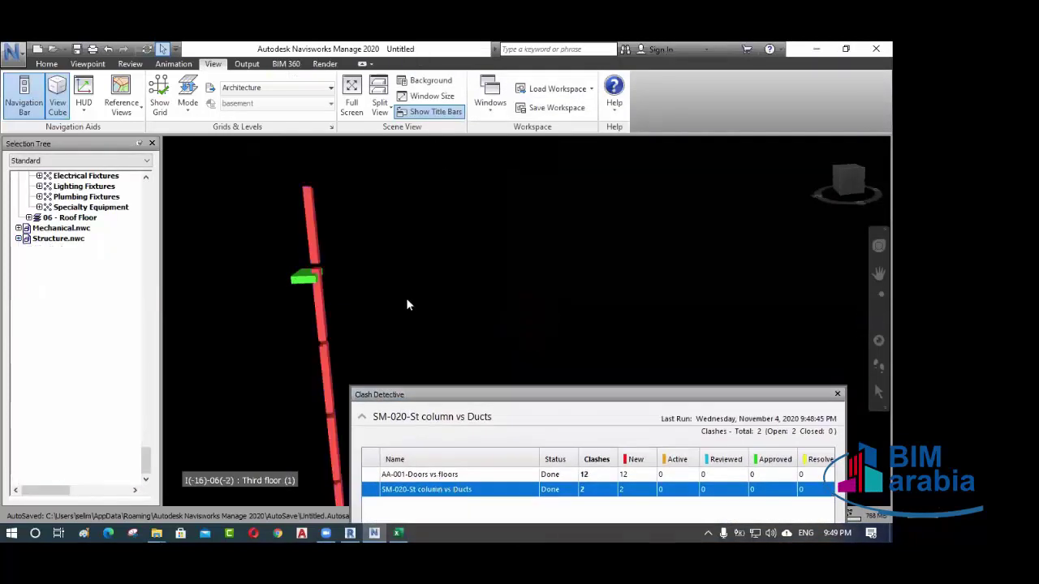
# - Select the duct clashing with the column and show the Properties panel
pyautogui.scroll(3, 305, 283)
pyautogui.click(311, 291)
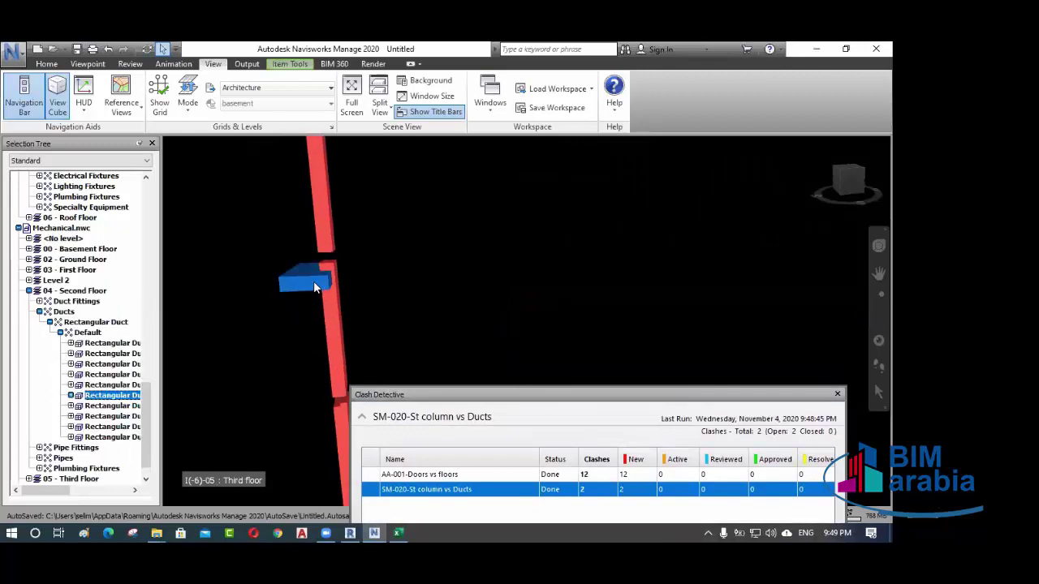
pyautogui.moveTo(311, 290)
pyautogui.mouseDown(button='middle')
pyautogui.moveTo(292, 260)
pyautogui.moveTo(351, 268)
pyautogui.mouseUp(button='middle')
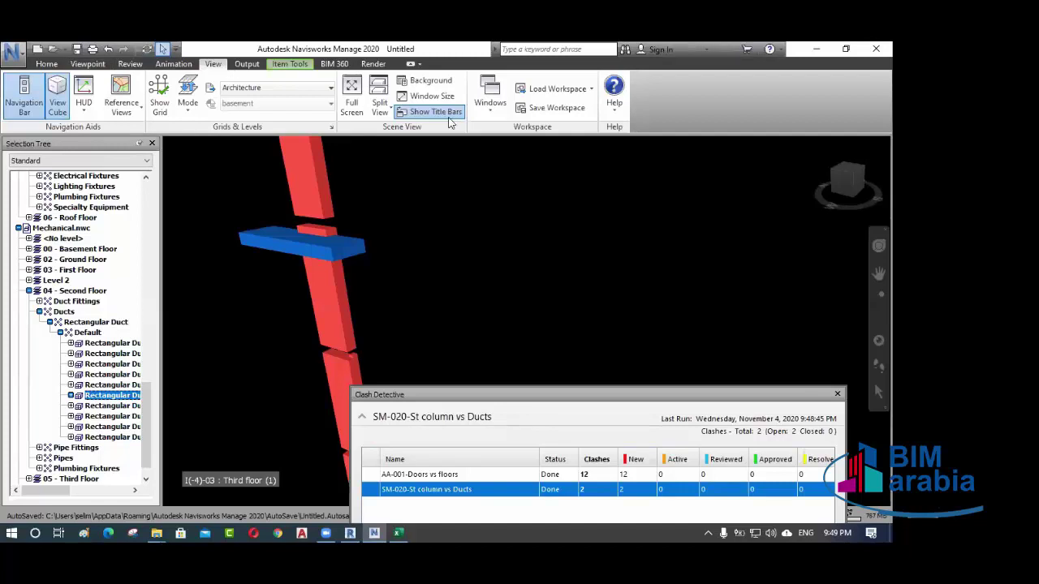
pyautogui.click(489, 93)
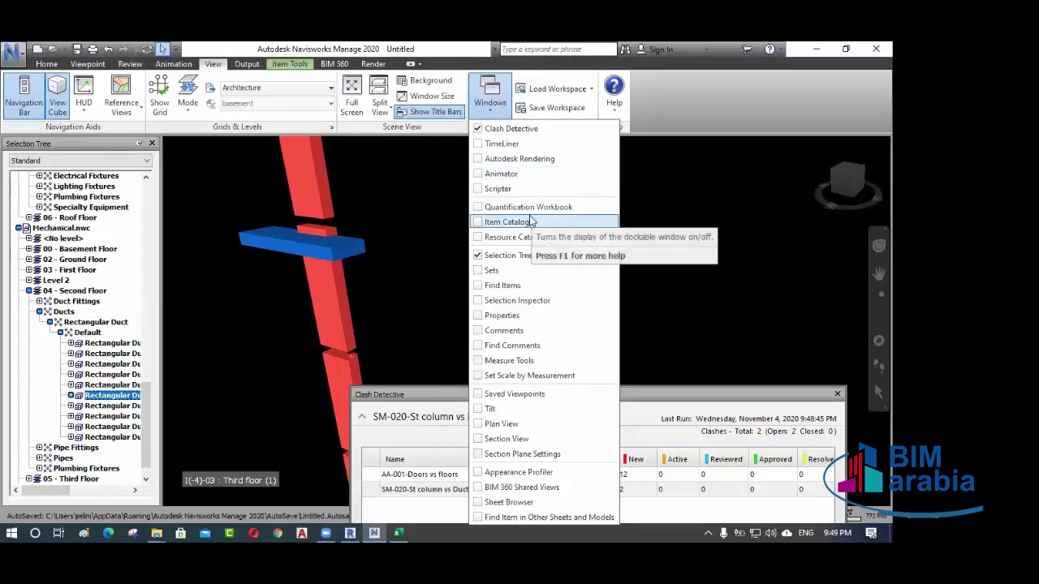
pyautogui.click(495, 316)
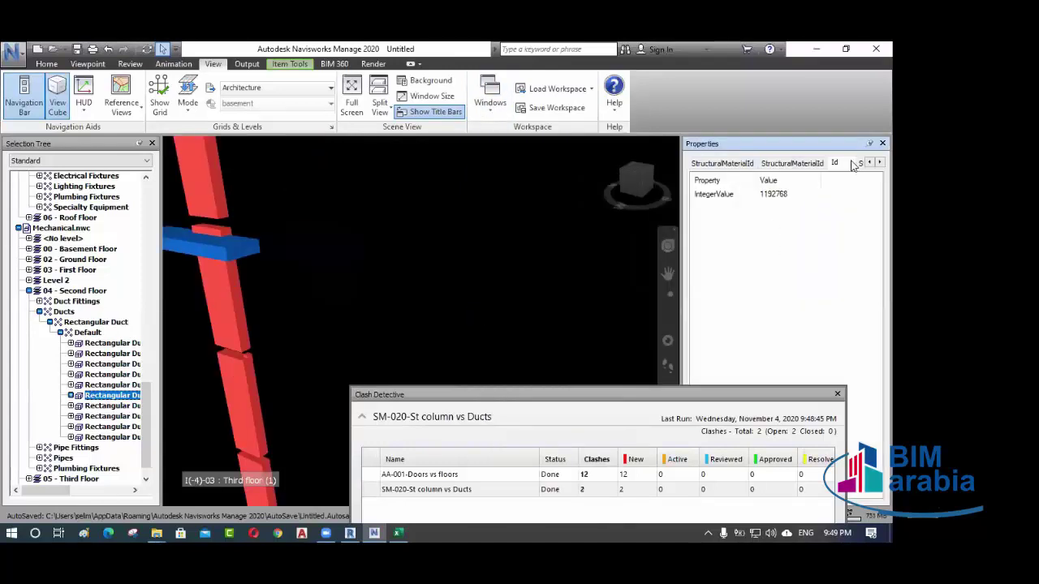
pyautogui.scroll(10, 852, 165)
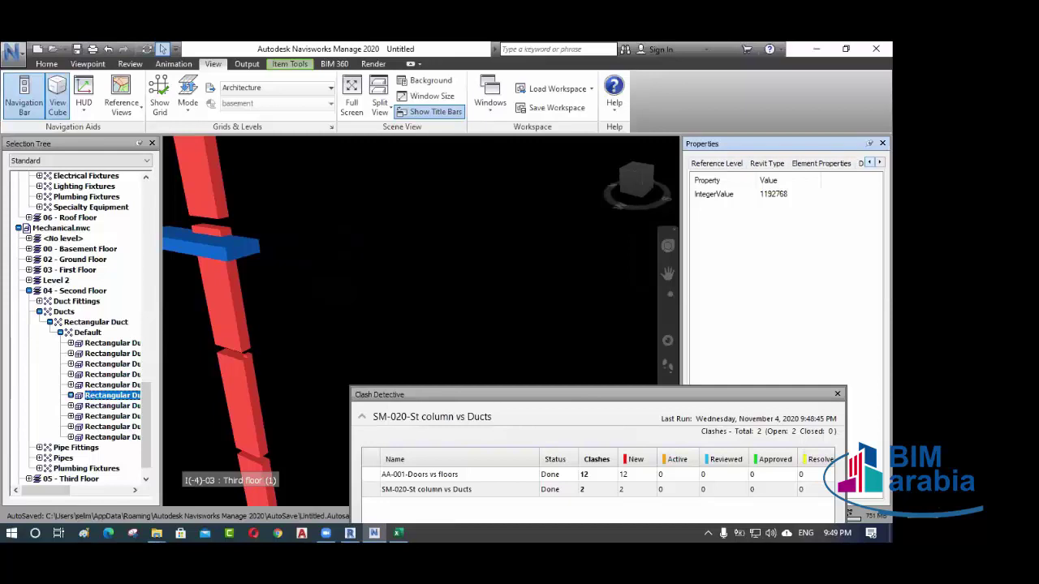
pyautogui.scroll(5, 852, 165)
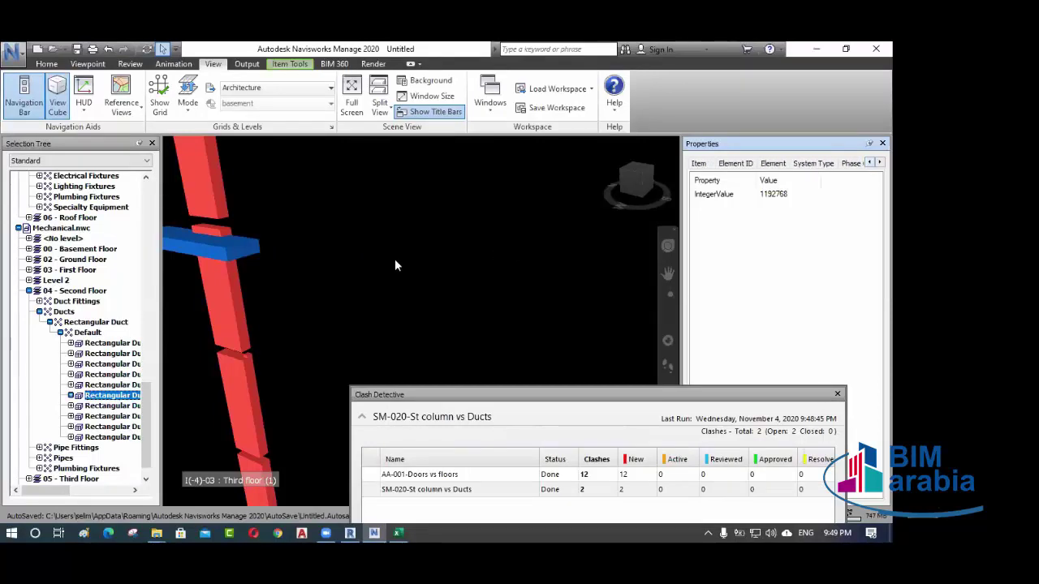
pyautogui.moveTo(204, 297); pyautogui.dragTo(281, 278, button='middle')
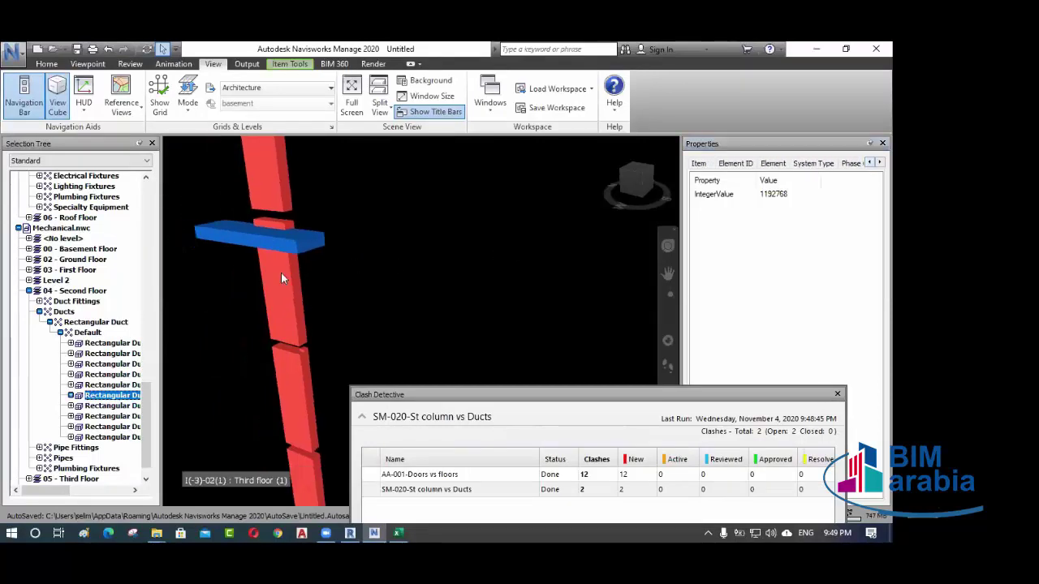
pyautogui.click(246, 242)
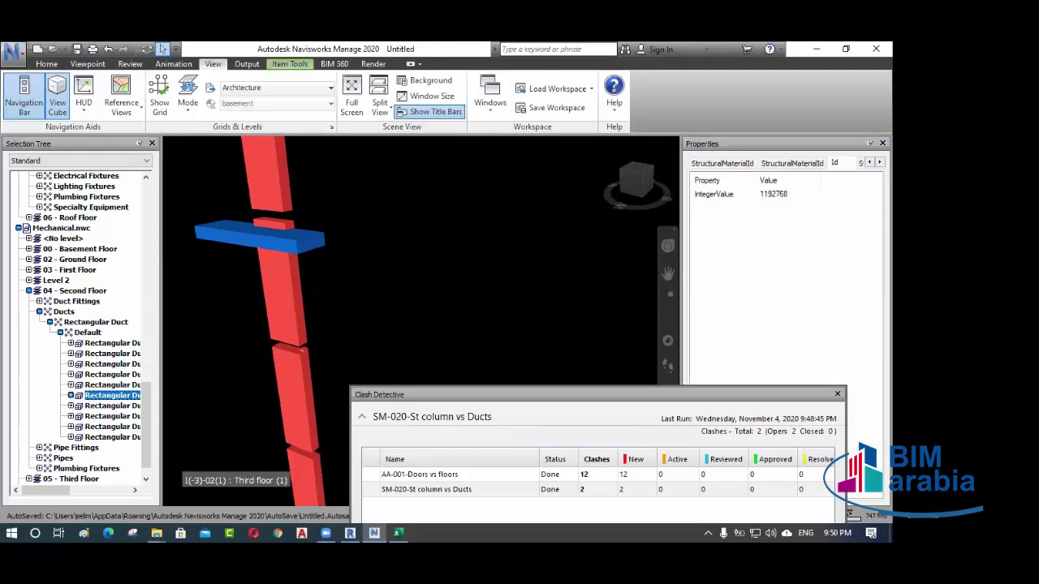
# - Find the duct's Element ID property and copy its value, 1192768
pyautogui.click(722, 167)
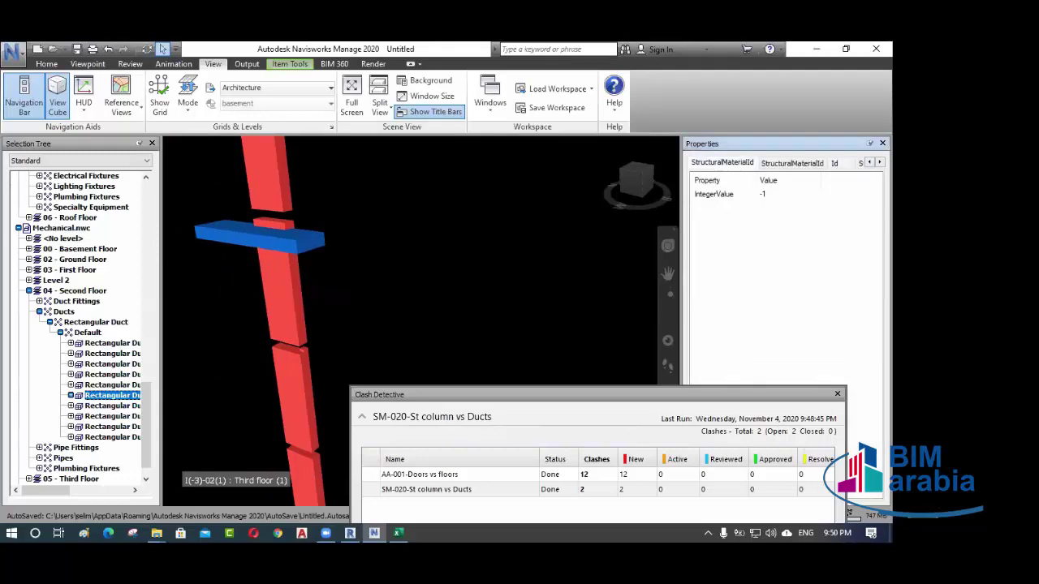
pyautogui.click(868, 162)
pyautogui.click(868, 162)
pyautogui.click(867, 163)
pyautogui.click(868, 163)
pyautogui.click(867, 163)
pyautogui.click(868, 163)
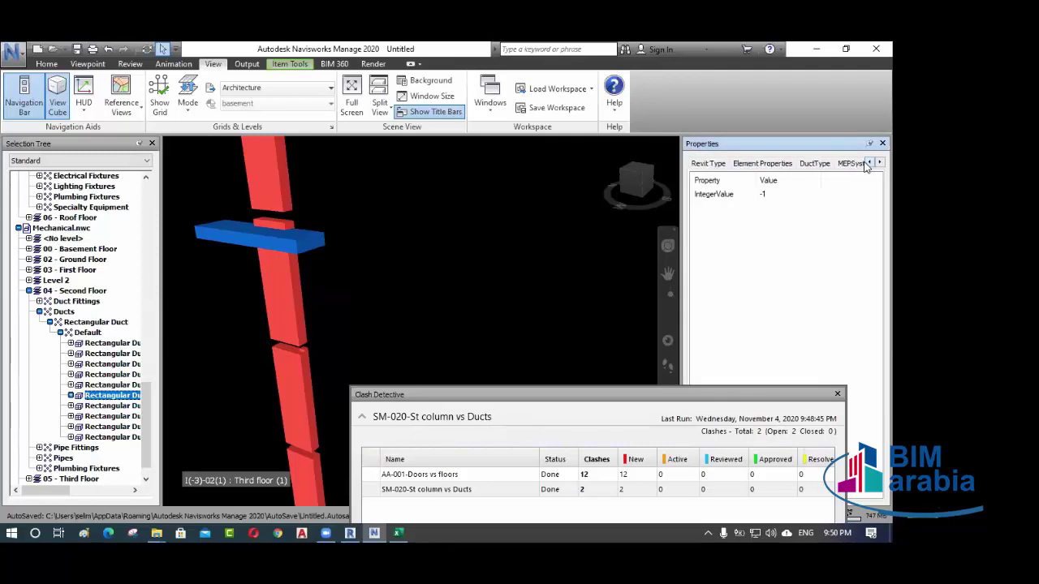
pyautogui.click(868, 163)
pyautogui.click(868, 164)
pyautogui.click(868, 163)
pyautogui.click(867, 163)
pyautogui.click(867, 163)
pyautogui.click(868, 163)
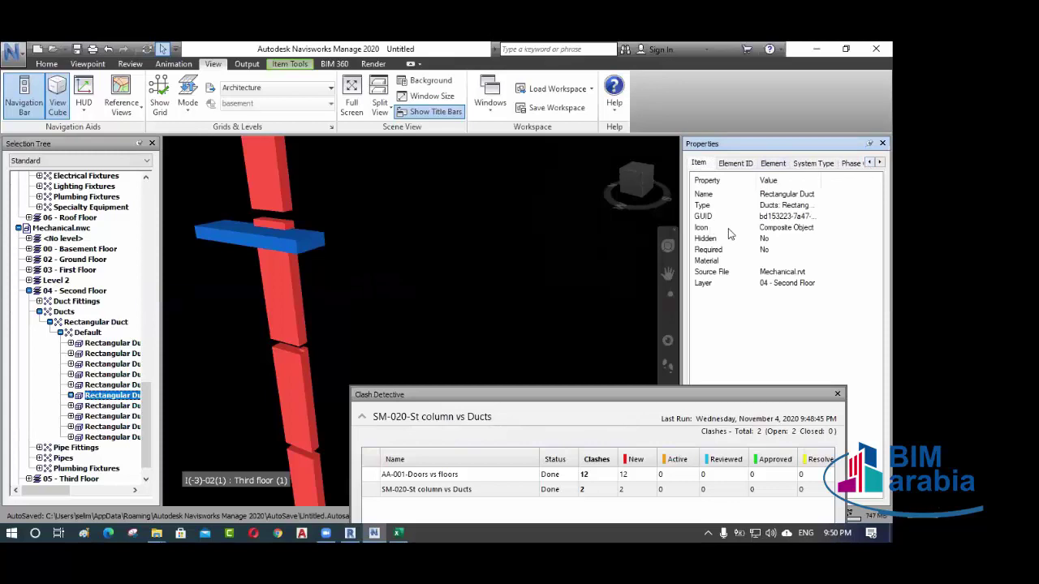
pyautogui.click(735, 163)
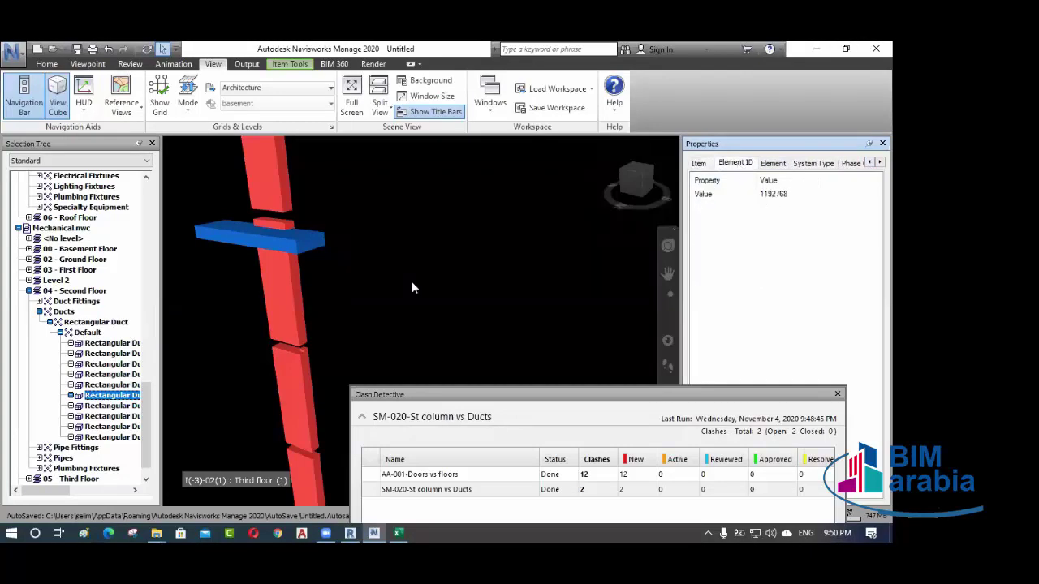
pyautogui.rightClick(774, 201)
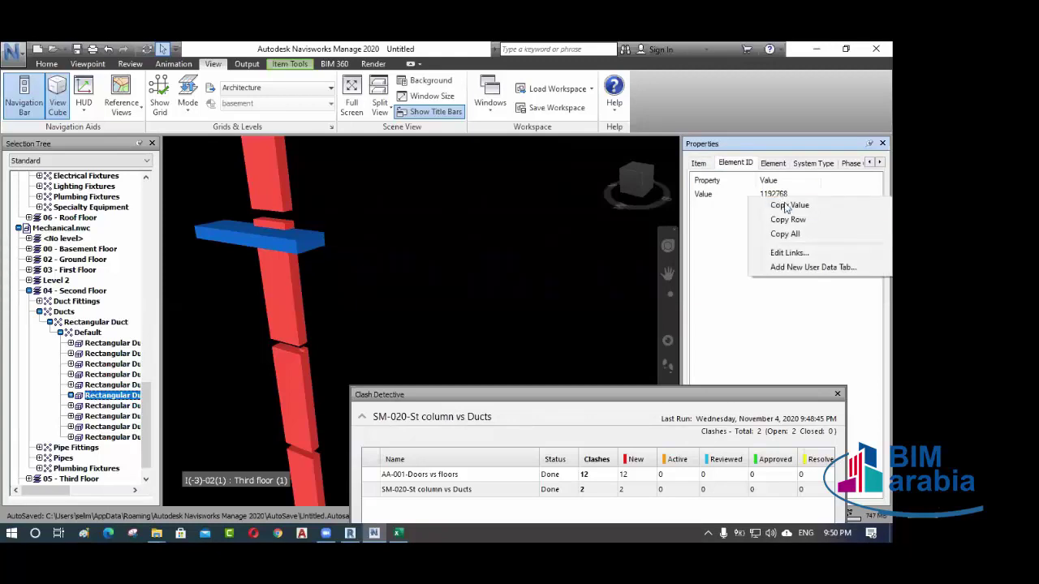
pyautogui.click(788, 206)
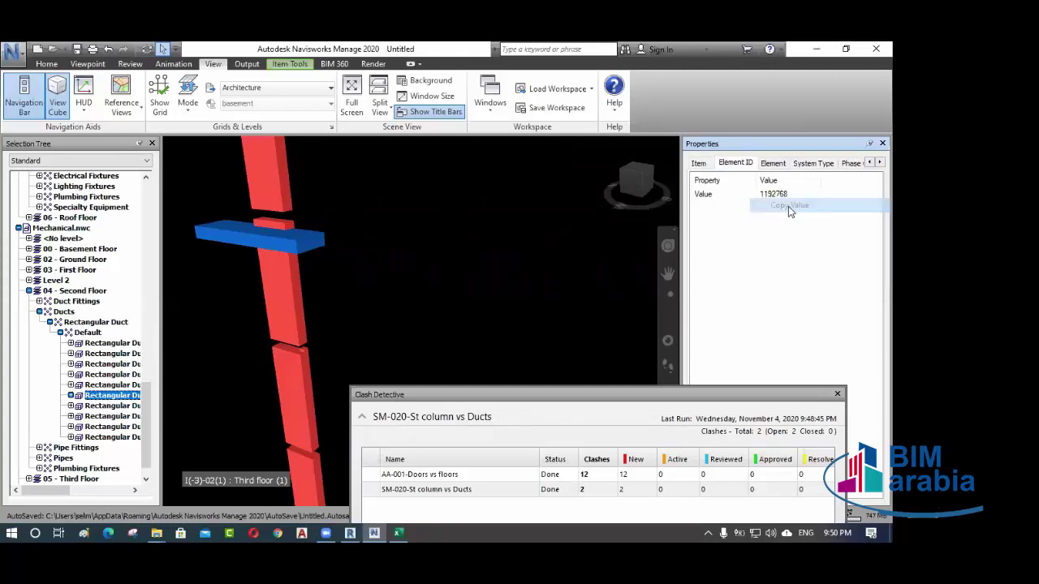
pyautogui.rightClick(777, 196)
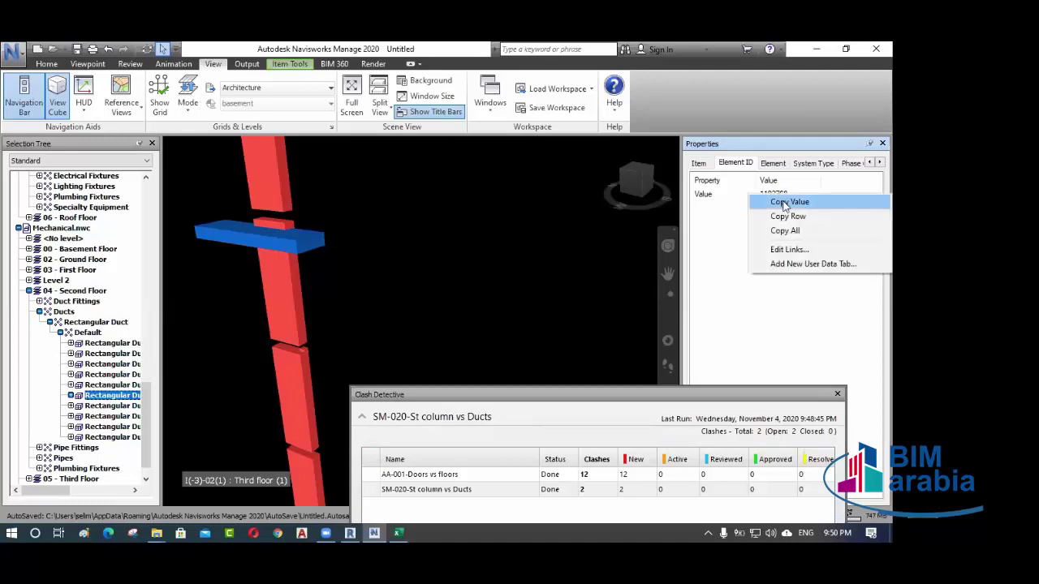
pyautogui.click(784, 202)
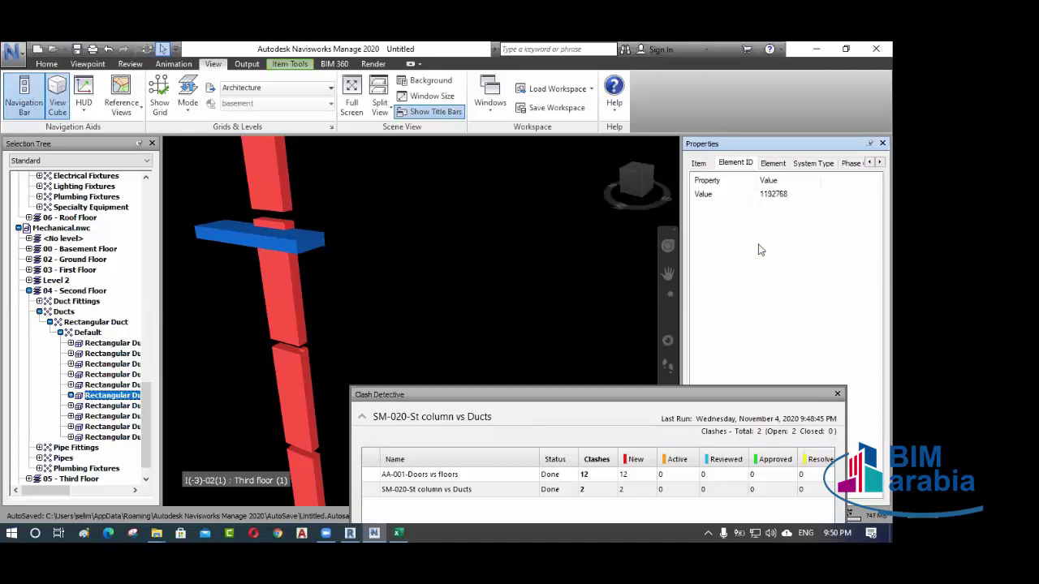
# - In Revit, select duct element 1192768 and wrap it in a section box with BX
pyautogui.click(351, 530)
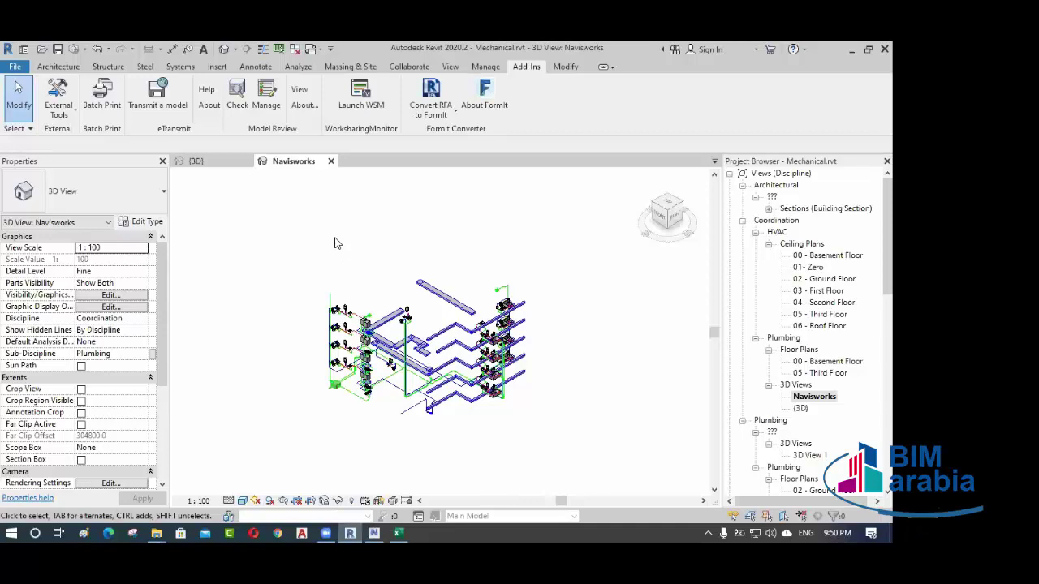
pyautogui.click(487, 67)
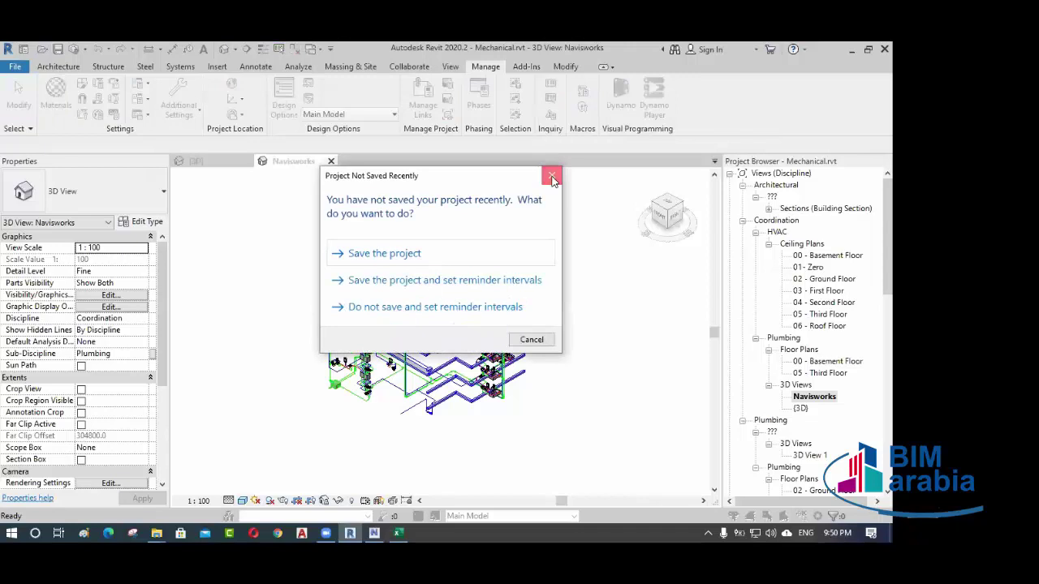
pyautogui.click(551, 177)
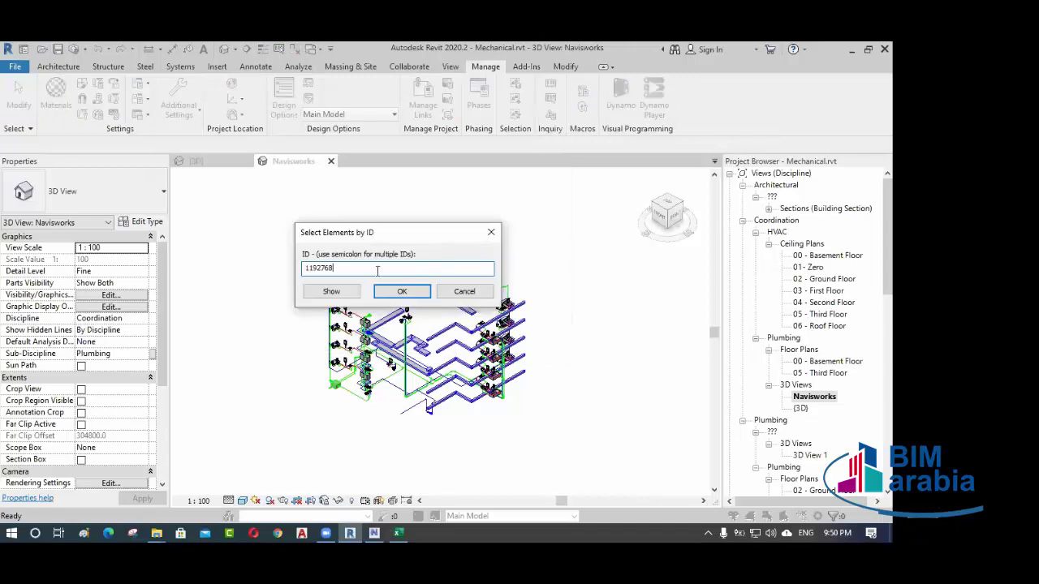
pyautogui.click(406, 293)
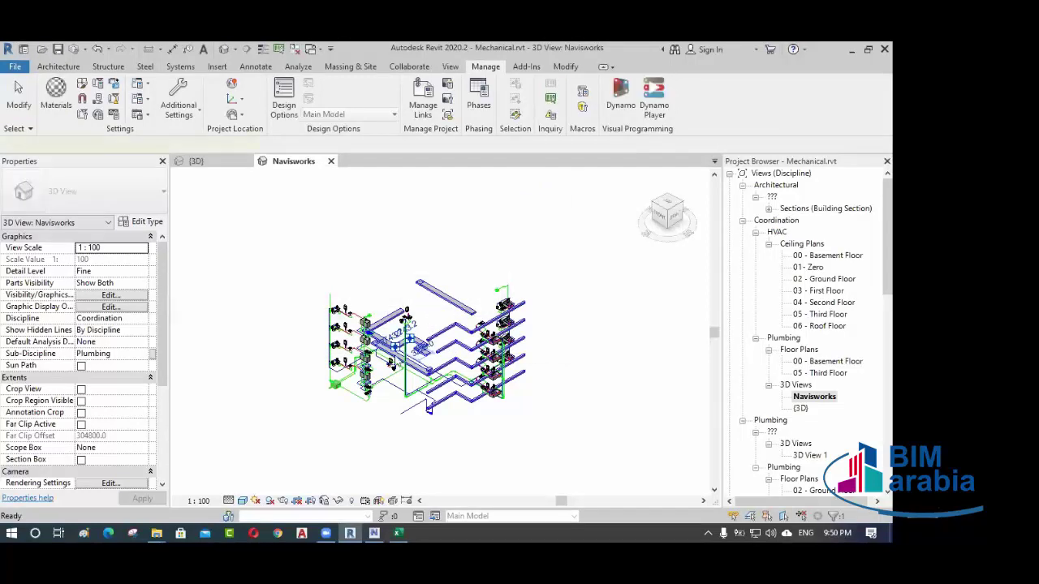
pyautogui.scroll(5, 396, 348)
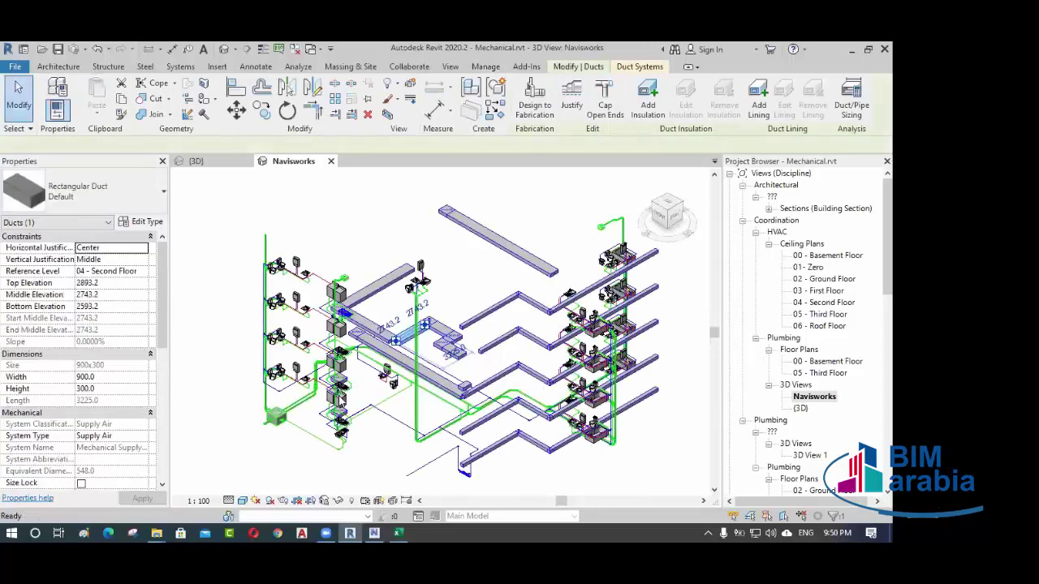
pyautogui.press('b')
pyautogui.press('x')
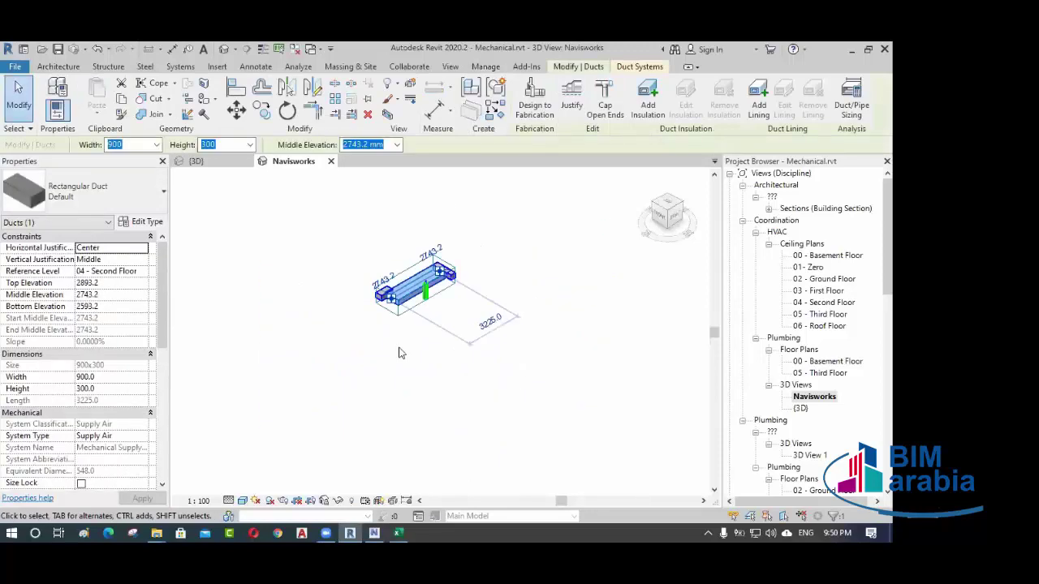
pyautogui.keyDown('shift'); pyautogui.moveTo(367, 337); pyautogui.dragTo(385, 338, button='middle'); pyautogui.keyUp('shift')
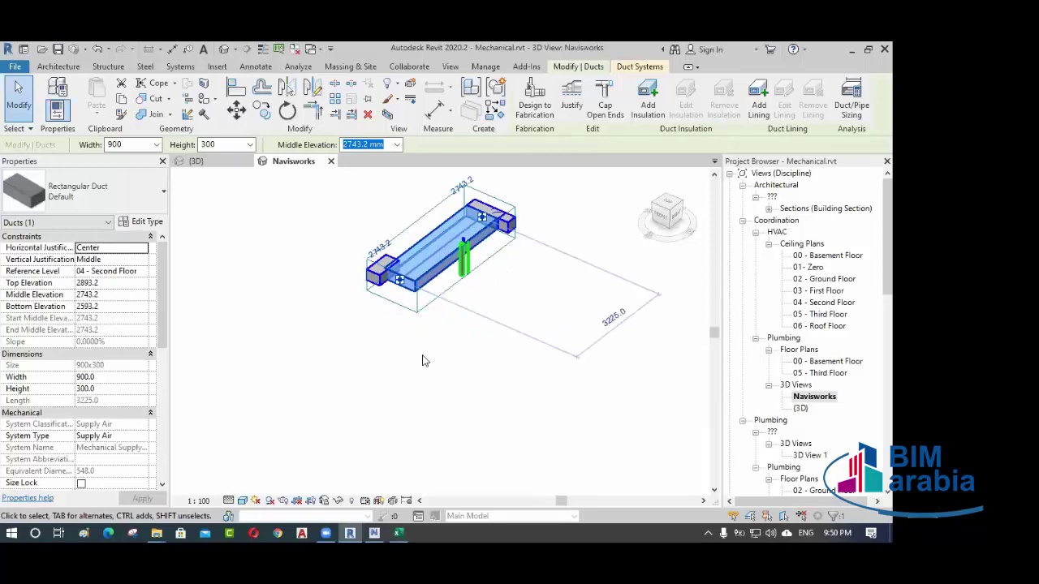
# - Enlarge the section box to reveal the whole L-shaped duct run, then clear the selection
pyautogui.click(417, 314)
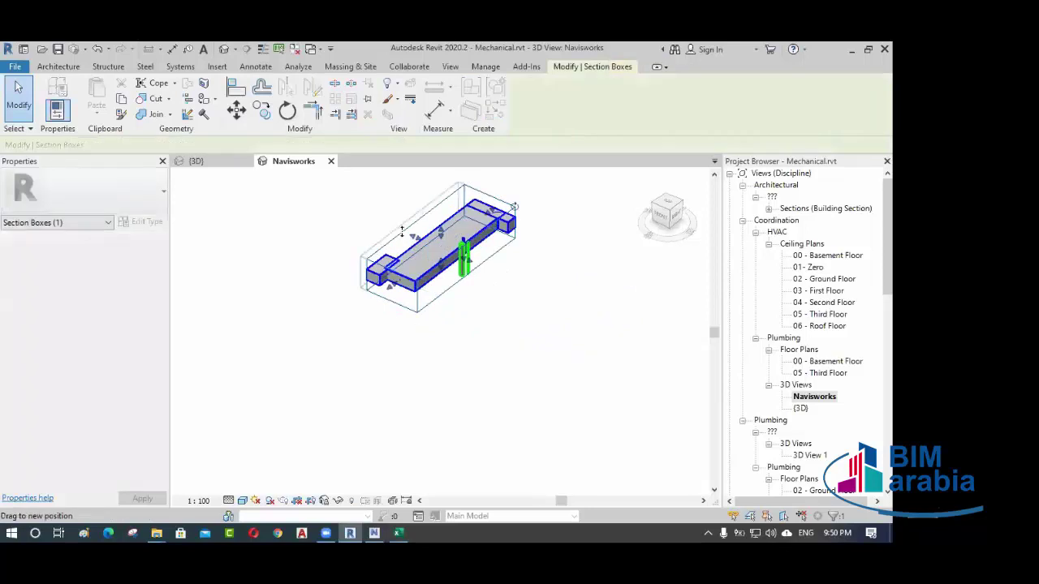
pyautogui.moveTo(410, 197); pyautogui.dragTo(373, 219)
pyautogui.keyDown('shift'); pyautogui.moveTo(486, 308); pyautogui.dragTo(504, 341, button='middle'); pyautogui.keyUp('shift')
pyautogui.press('Escape')
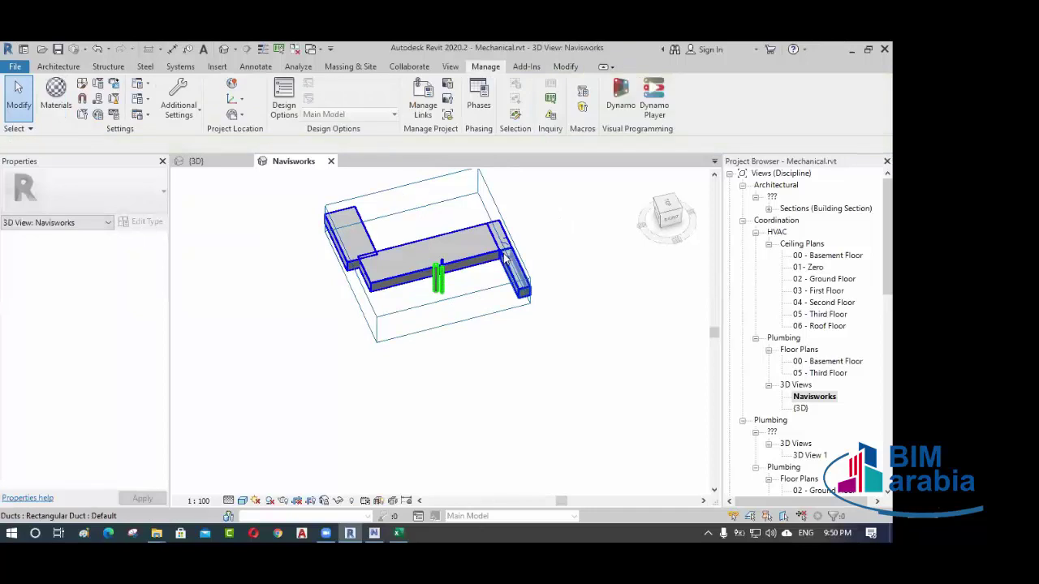
pyautogui.keyDown('shift'); pyautogui.moveTo(535, 294); pyautogui.dragTo(422, 349, button='middle'); pyautogui.keyUp('shift')
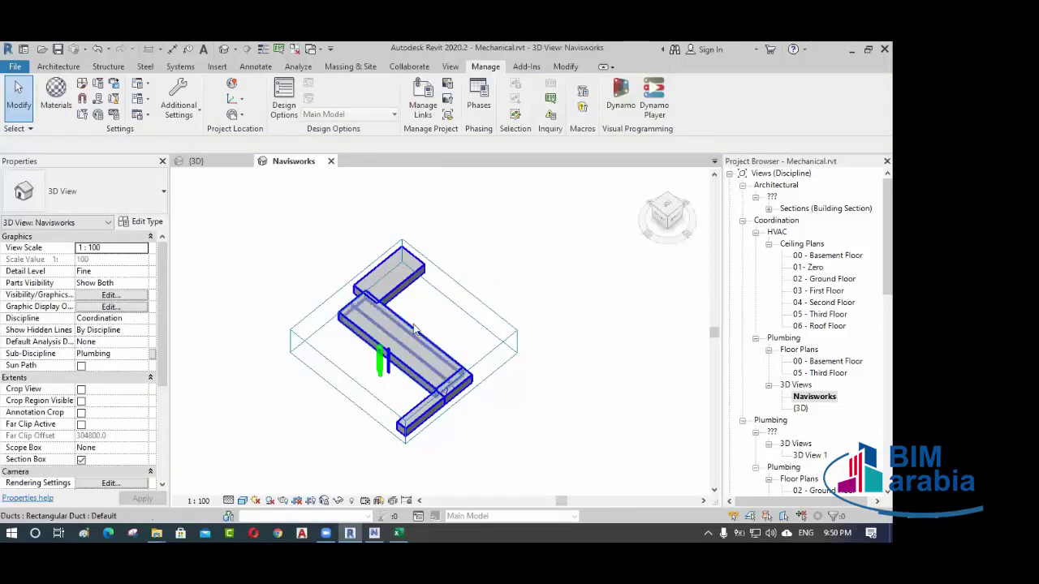
pyautogui.press('Tab')
pyautogui.click(361, 323)
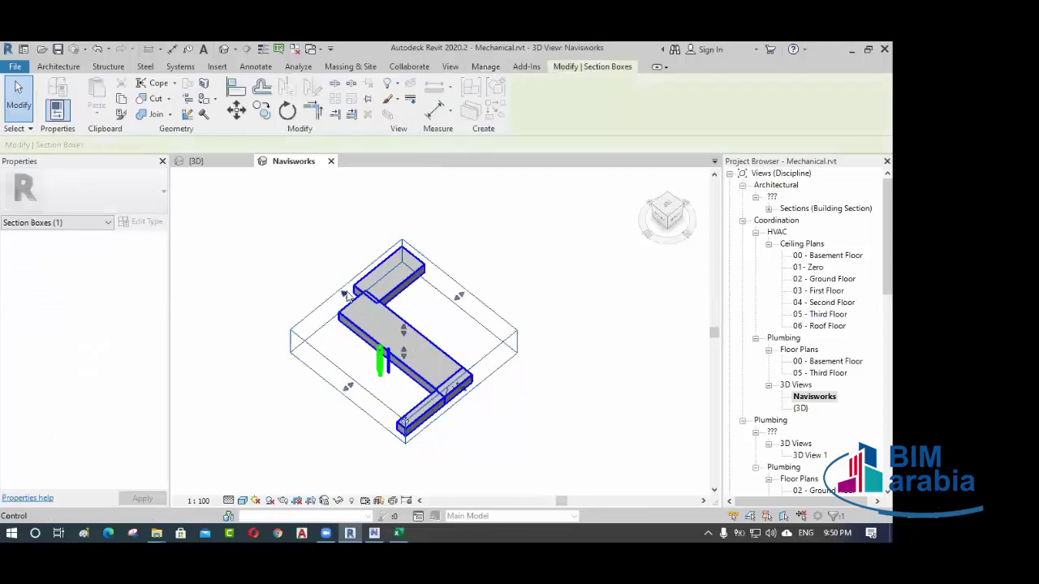
pyautogui.moveTo(308, 262); pyautogui.dragTo(298, 255)
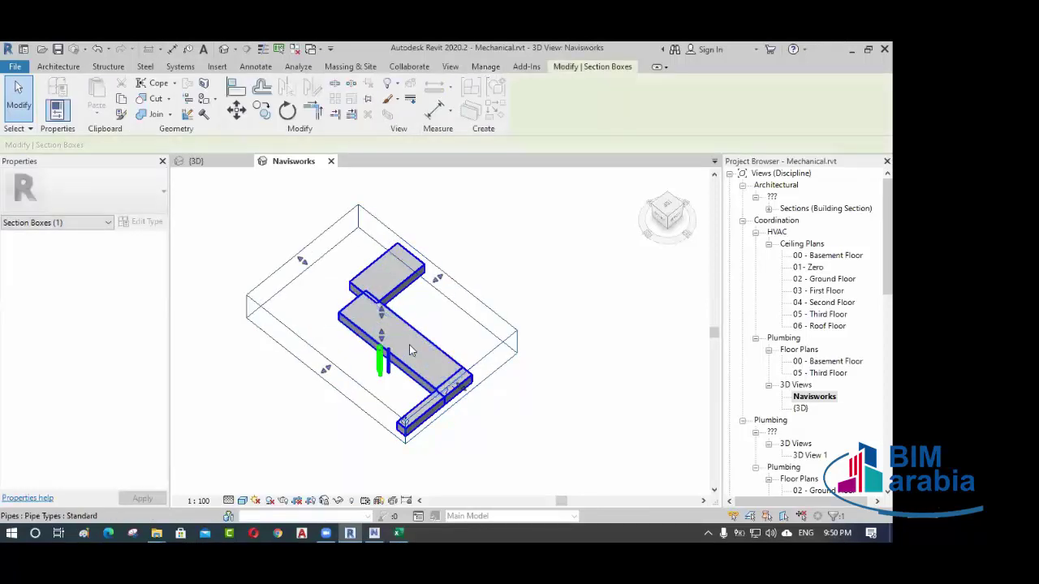
pyautogui.click(380, 357)
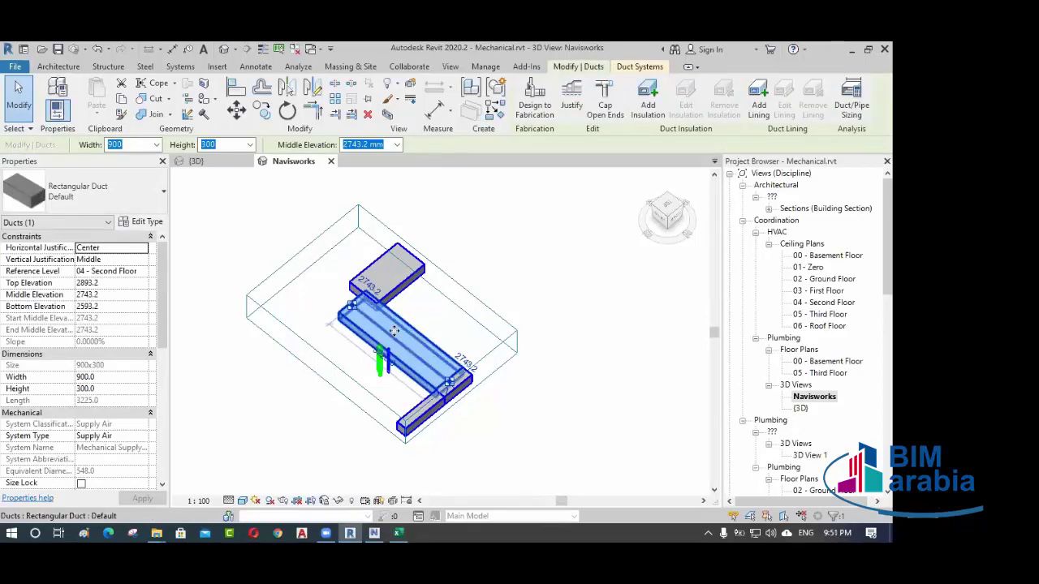
pyautogui.press('Escape')
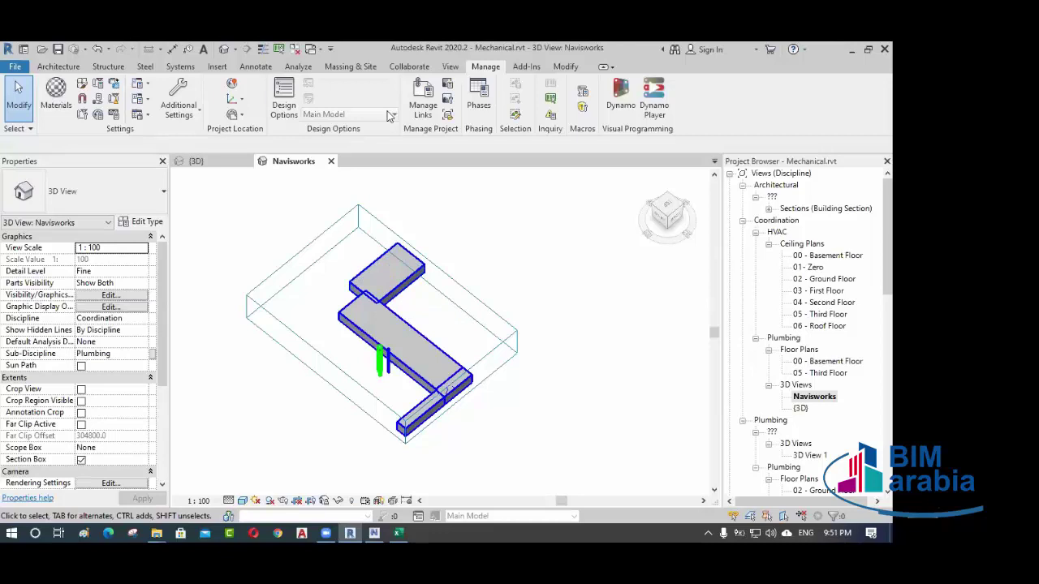
pyautogui.moveTo(396, 527)
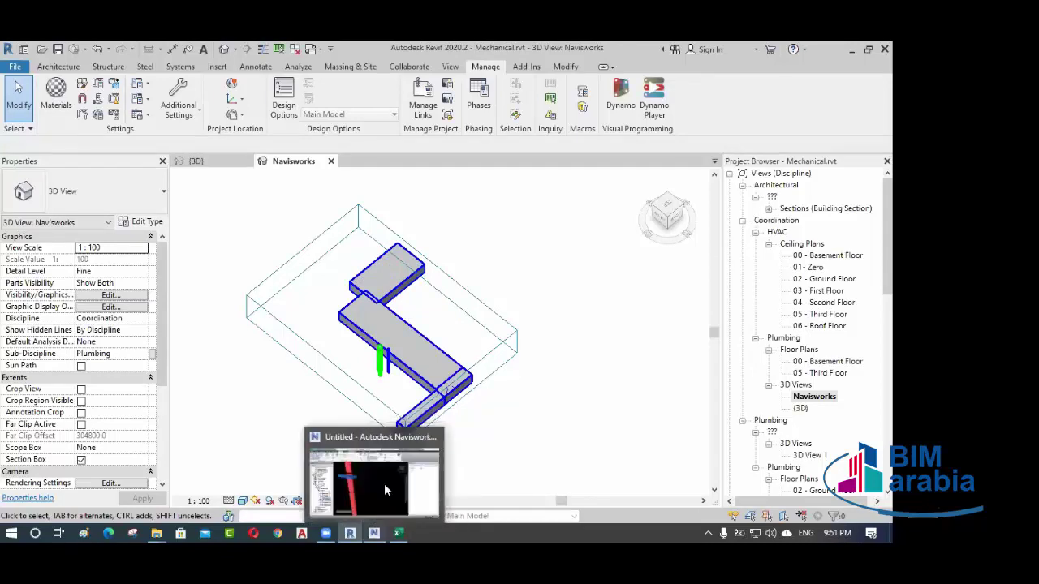
# - Back in Navisworks, select concrete column C8 (30X100) and read its Element ID, 430997
pyautogui.click(384, 484)
pyautogui.moveTo(514, 394); pyautogui.dragTo(508, 358)
pyautogui.click(296, 283)
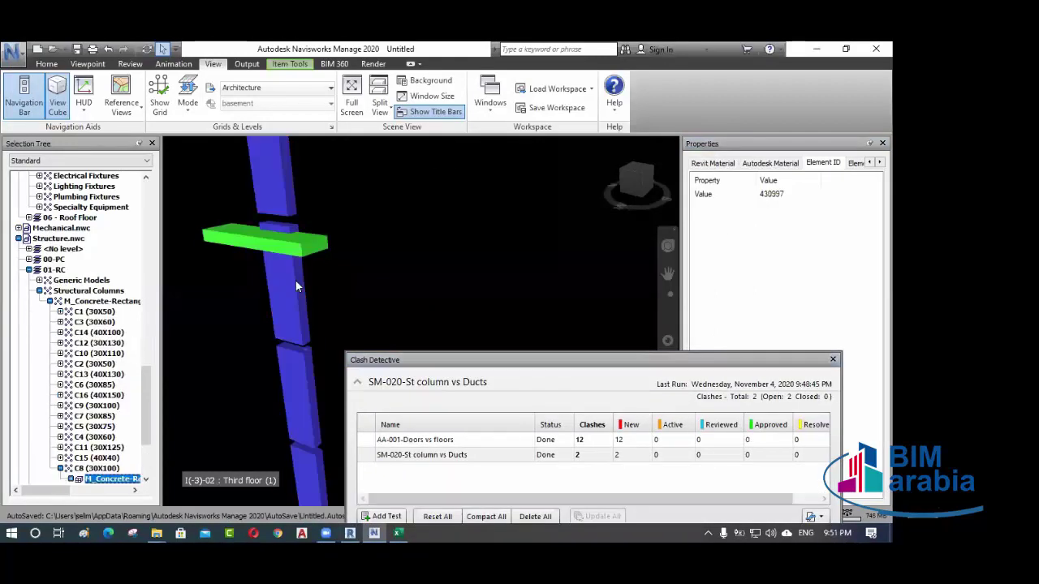
pyautogui.scroll(-5, 295, 281)
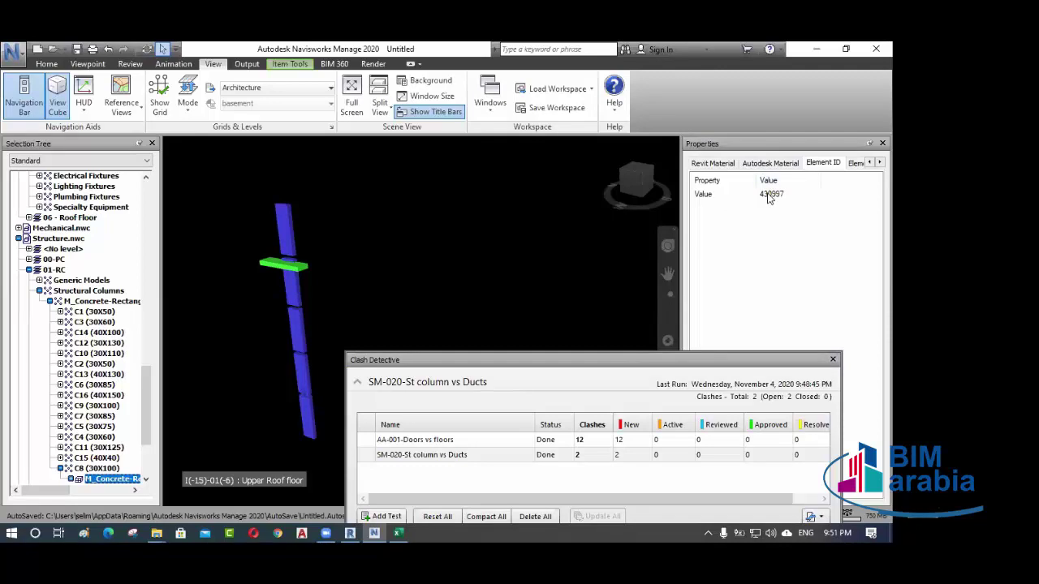
pyautogui.click(350, 533)
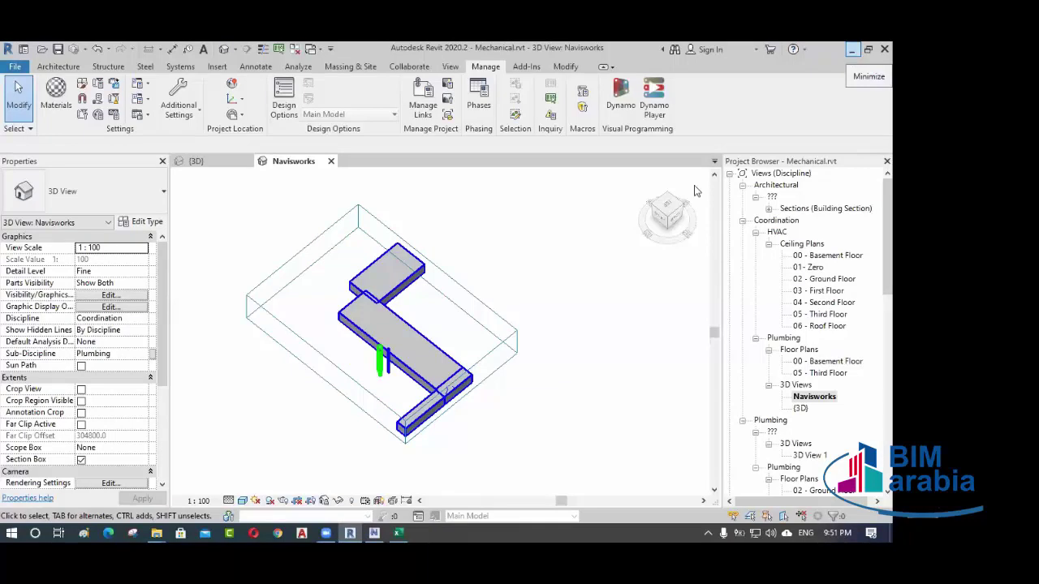
pyautogui.click(852, 49)
# - Open the Doors vs floors results and step through Clash8, Clash9 and Clash10
pyautogui.moveTo(534, 370); pyautogui.dragTo(567, 162)
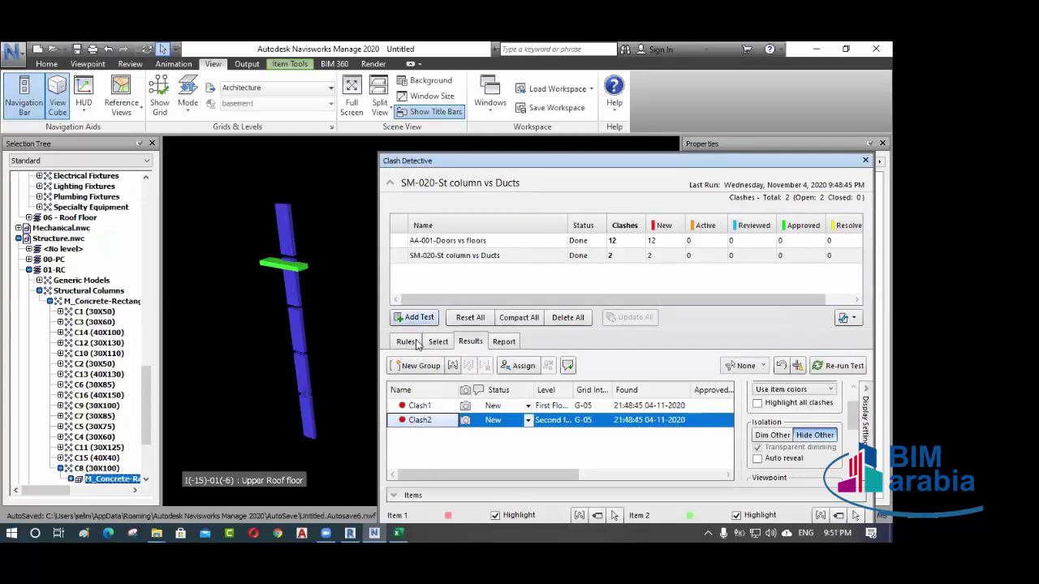
pyautogui.click(449, 241)
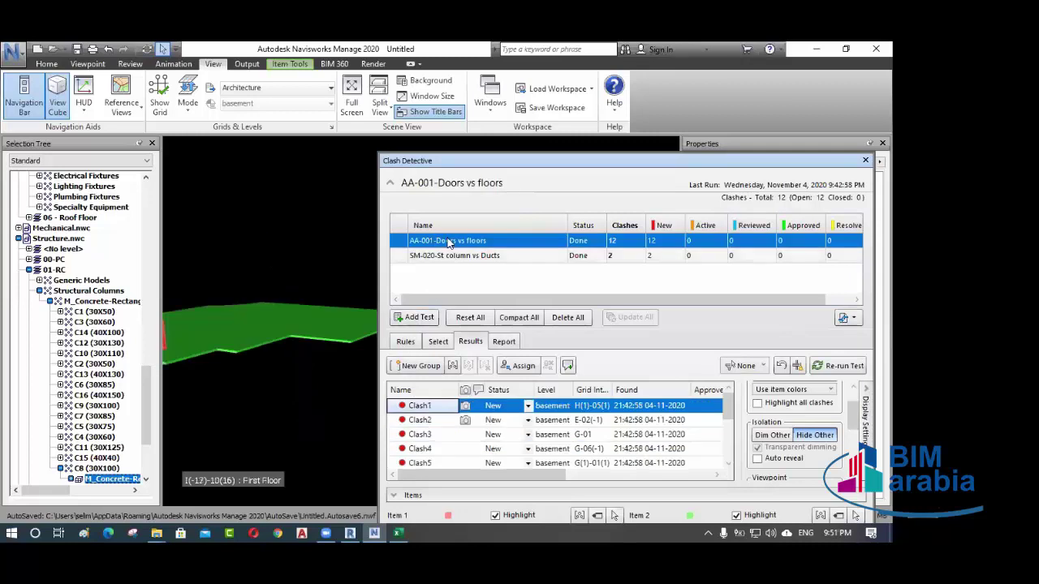
pyautogui.scroll(-3, 489, 439)
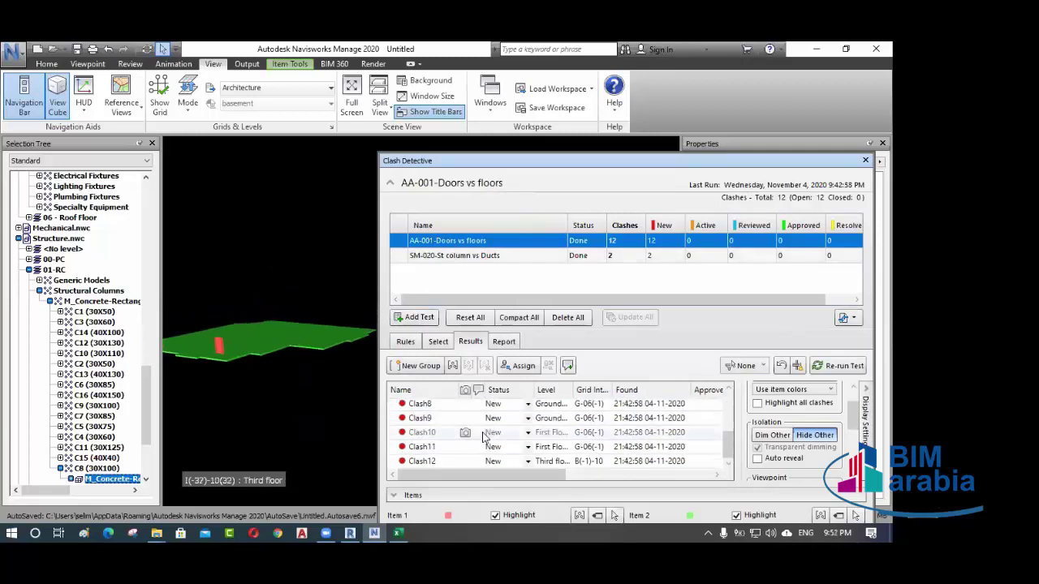
pyautogui.scroll(-2, 311, 380)
pyautogui.scroll(-1, 262, 399)
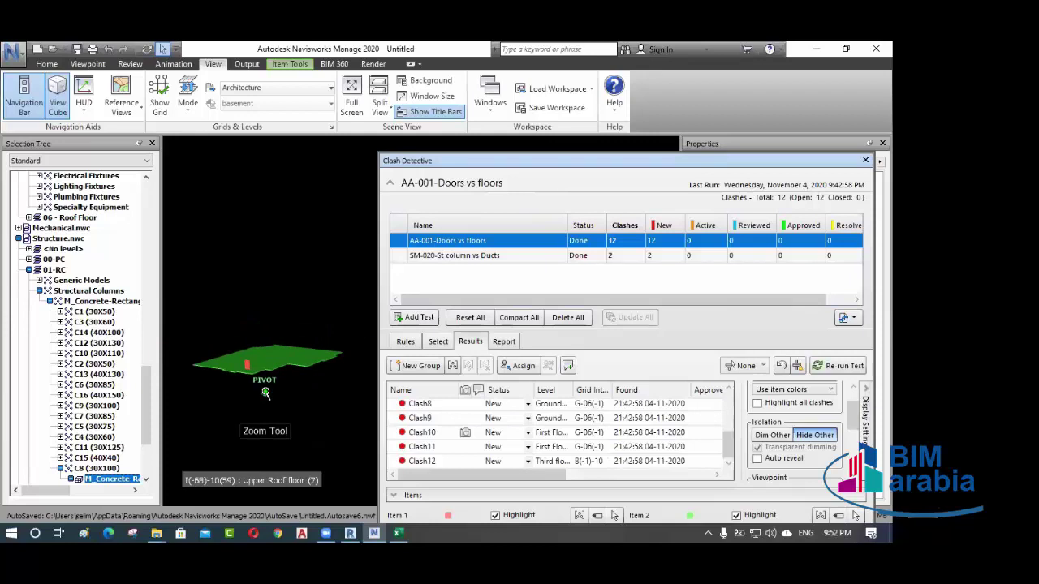
pyautogui.moveTo(255, 408)
pyautogui.keyDown('shift'); pyautogui.mouseDown(button='middle')
pyautogui.moveTo(255, 378)
pyautogui.moveTo(281, 403)
pyautogui.moveTo(263, 408)
pyautogui.moveTo(280, 410)
pyautogui.mouseUp(button='middle'); pyautogui.keyUp('shift')
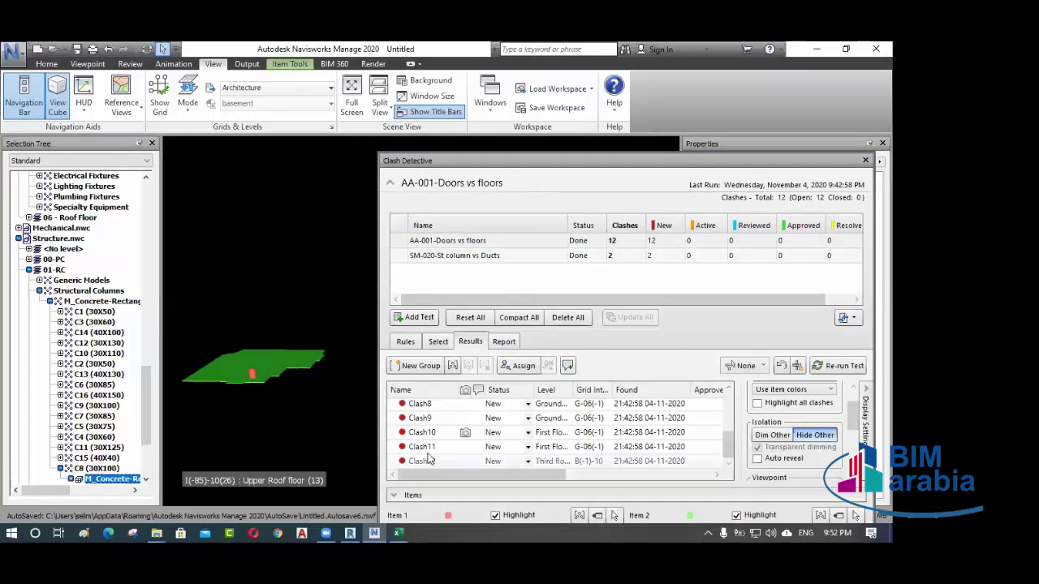
pyautogui.click(421, 404)
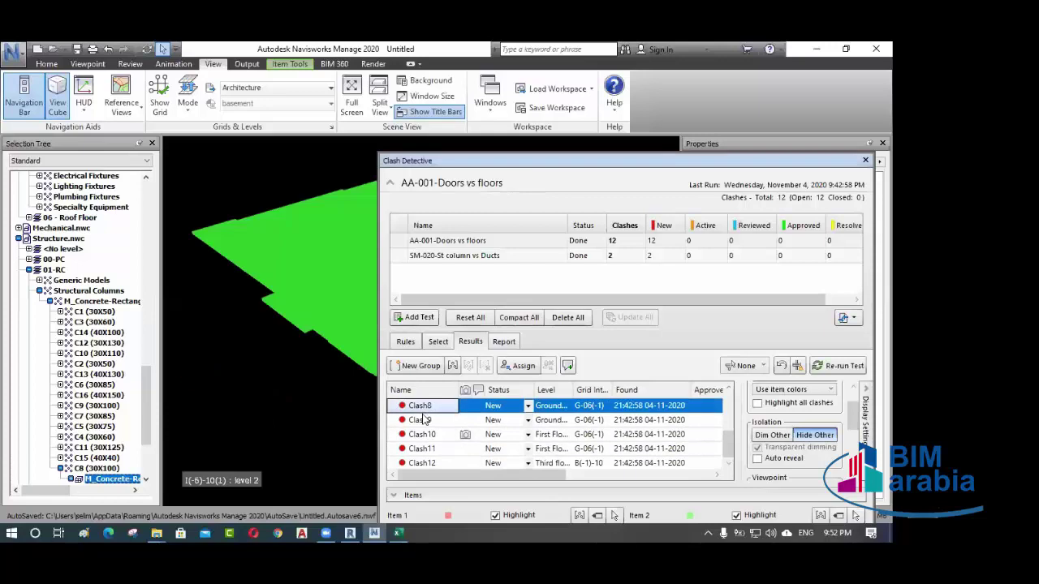
pyautogui.click(421, 418)
pyautogui.click(421, 433)
pyautogui.scroll(-1, 250, 369)
pyautogui.scroll(-2, 250, 369)
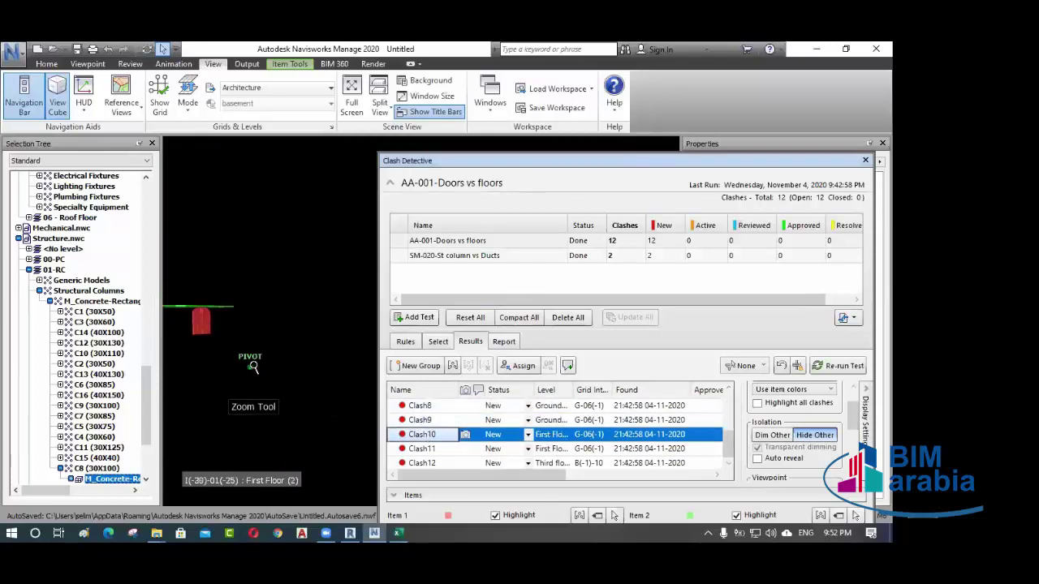
# - Check Clash11, return to Clash8 to inspect its door and slab, and widen the panel
pyautogui.moveTo(539, 165); pyautogui.dragTo(687, 165)
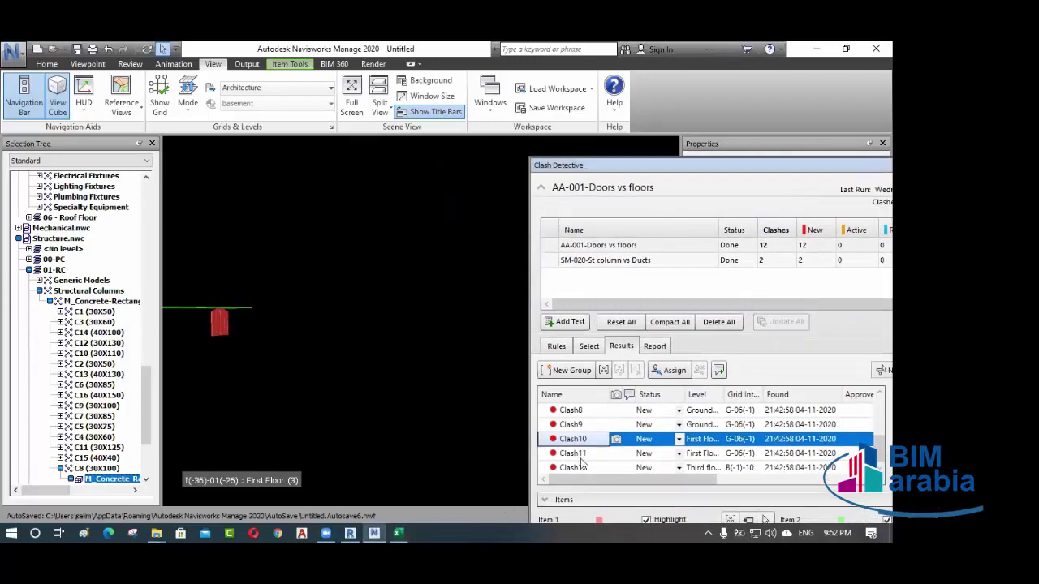
pyautogui.click(579, 452)
pyautogui.click(568, 424)
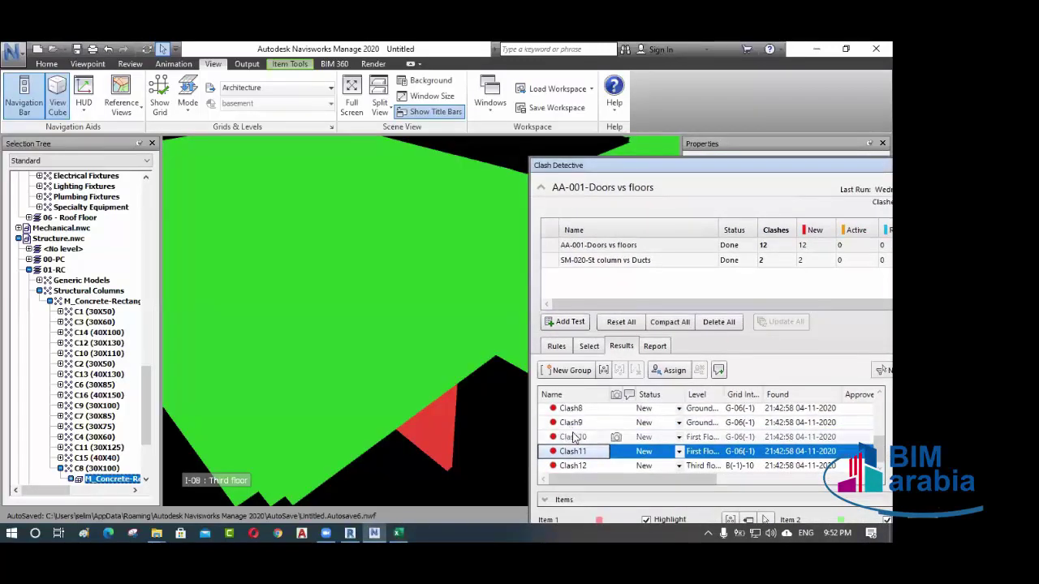
pyautogui.press('Up')
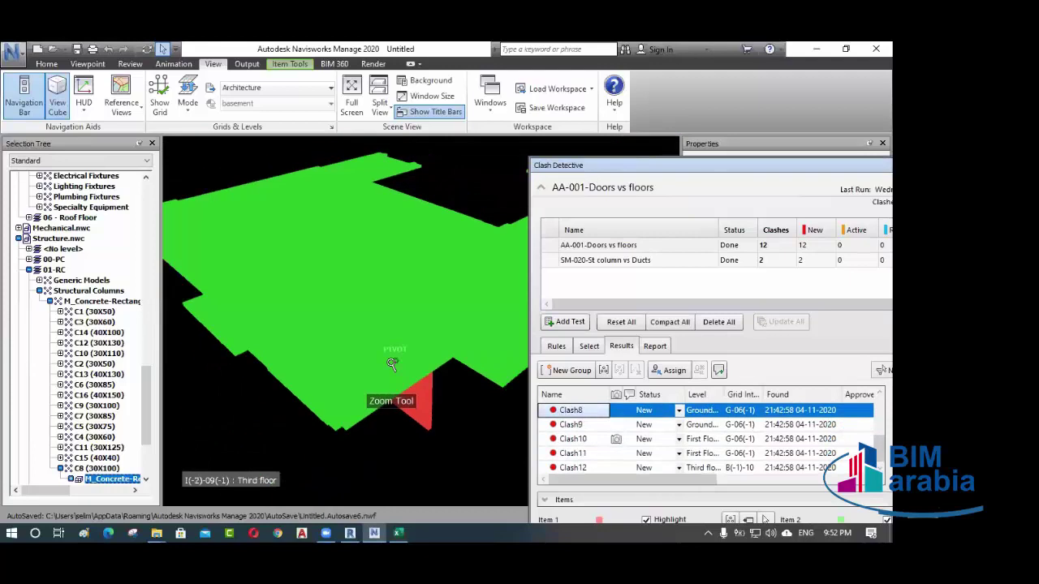
pyautogui.keyDown('shift'); pyautogui.moveTo(396, 366); pyautogui.dragTo(386, 427, button='middle'); pyautogui.keyUp('shift')
pyautogui.scroll(-2, 372, 386)
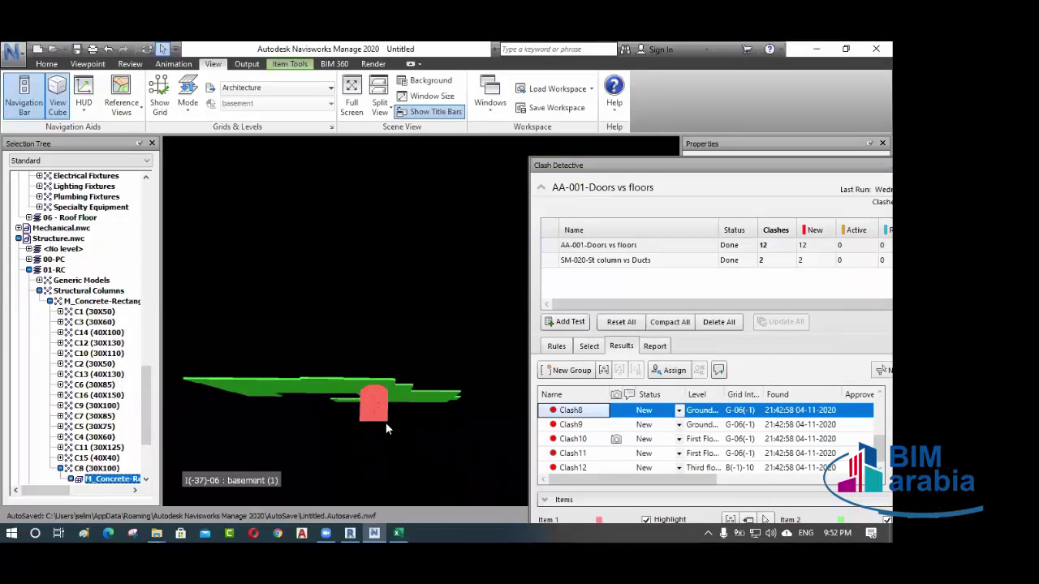
pyautogui.scroll(-2, 371, 403)
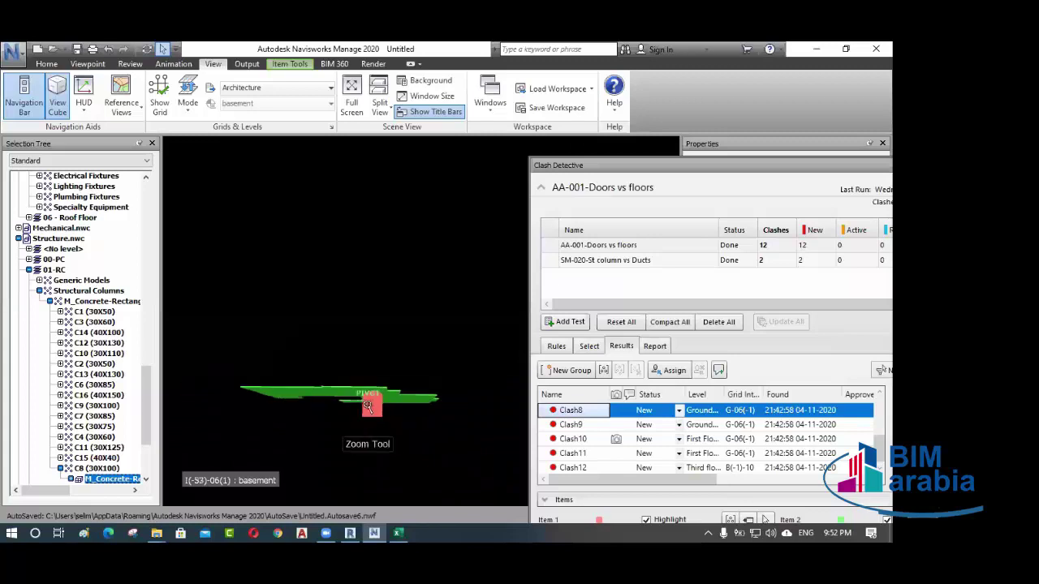
pyautogui.moveTo(371, 402); pyautogui.dragTo(392, 424, button='middle')
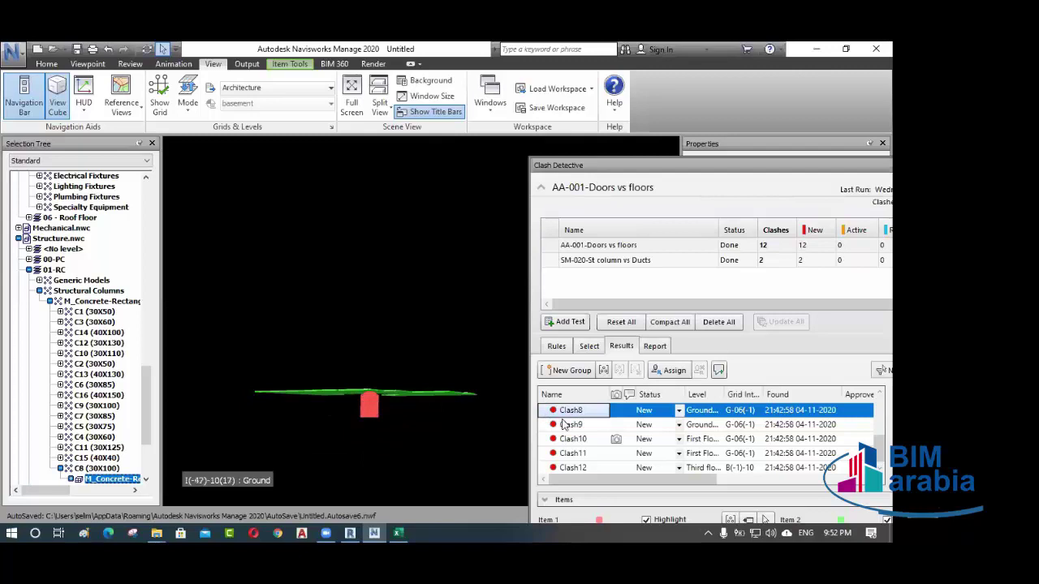
pyautogui.scroll(3, 582, 438)
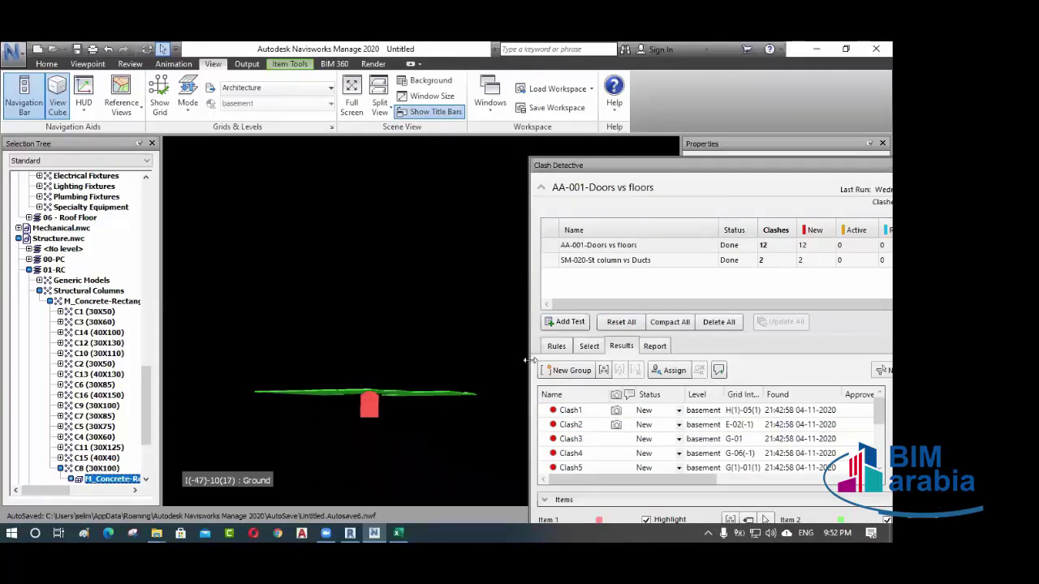
pyautogui.moveTo(529, 366); pyautogui.dragTo(387, 418)
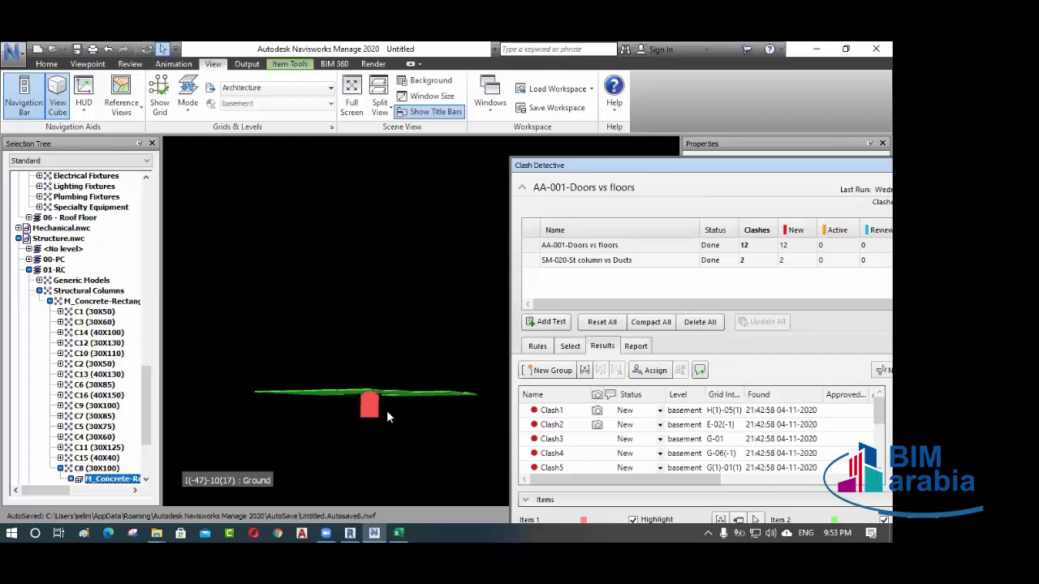
# - Select Clash1 through Clash12 of the Doors vs floors test and group them into one New Group
pyautogui.click(559, 411)
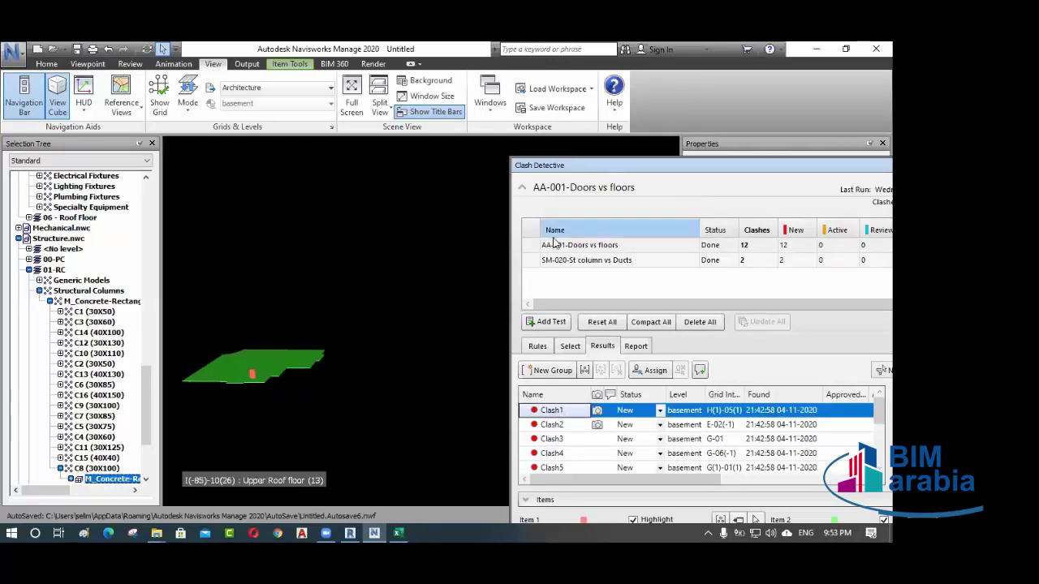
pyautogui.scroll(-3, 569, 424)
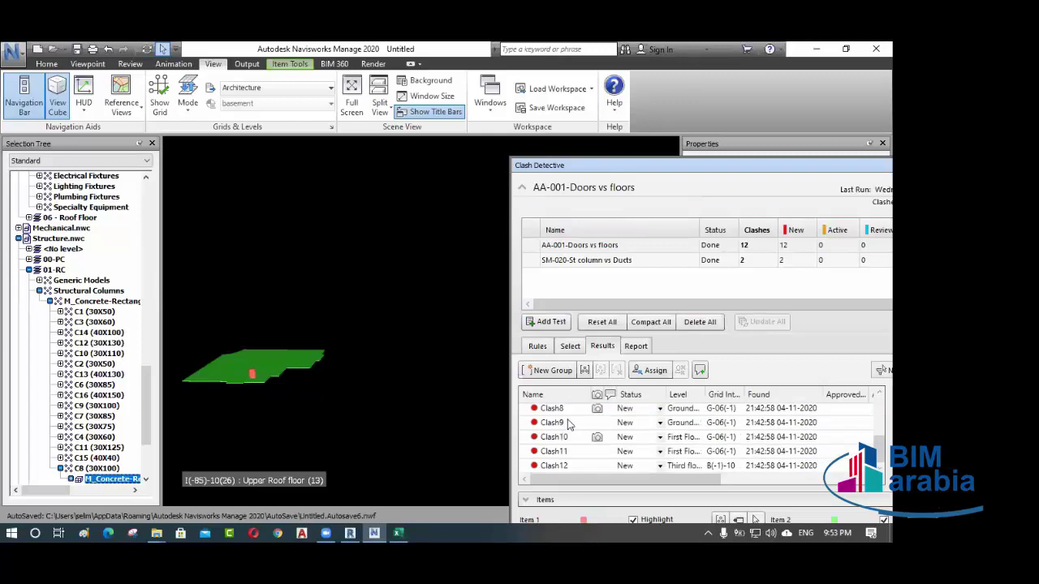
pyautogui.keyDown('shift'); pyautogui.click(564, 468); pyautogui.keyUp('shift')
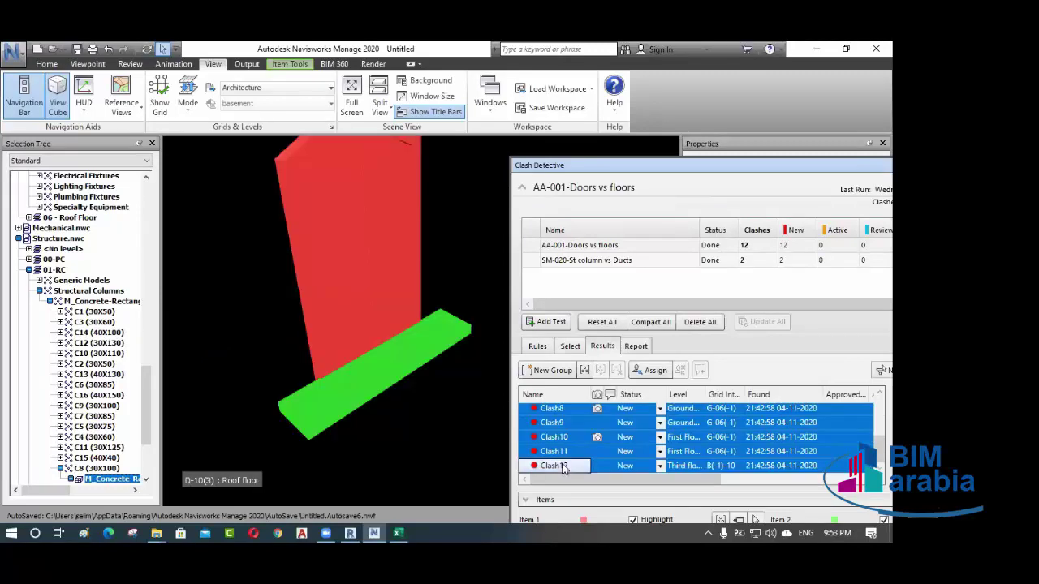
pyautogui.rightClick(555, 414)
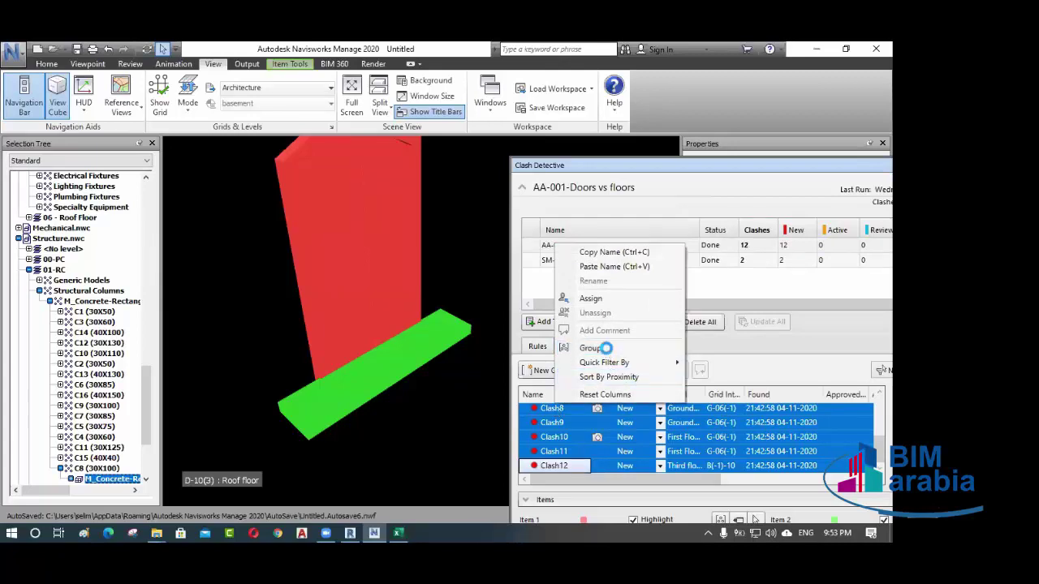
pyautogui.click(595, 347)
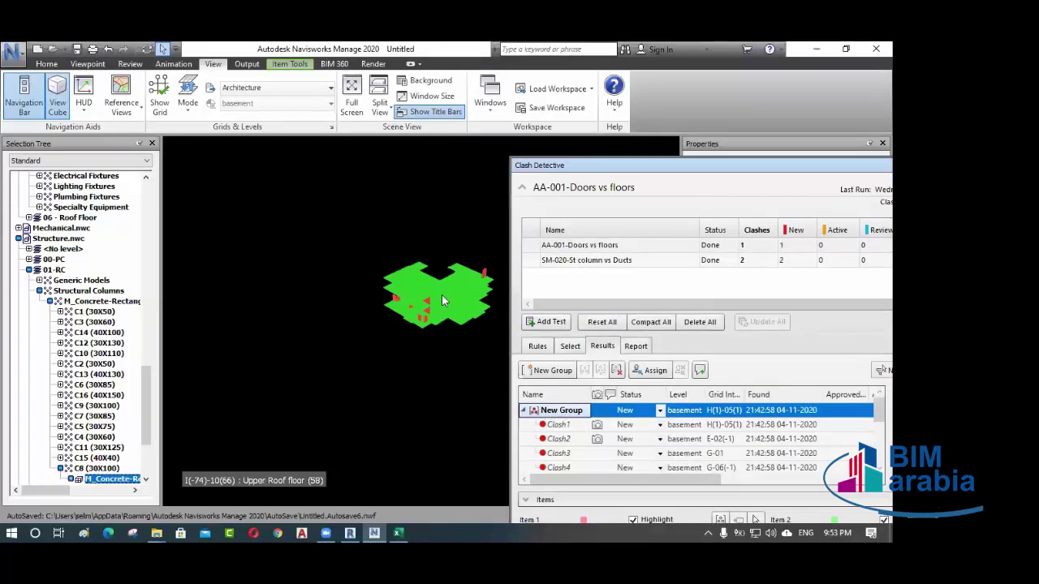
# - Orbit to a side view and inspect the lowest floor slab, then clear the selection
pyautogui.scroll(3, 438, 305)
pyautogui.scroll(2, 439, 304)
pyautogui.moveTo(441, 341)
pyautogui.keyDown('shift'); pyautogui.mouseDown(button='middle')
pyautogui.moveTo(338, 350)
pyautogui.moveTo(387, 320)
pyautogui.moveTo(300, 381)
pyautogui.moveTo(368, 341)
pyautogui.moveTo(284, 298)
pyautogui.moveTo(371, 344)
pyautogui.moveTo(294, 313)
pyautogui.moveTo(397, 342)
pyautogui.moveTo(303, 332)
pyautogui.moveTo(401, 379)
pyautogui.moveTo(382, 369)
pyautogui.moveTo(366, 379)
pyautogui.moveTo(357, 359)
pyautogui.moveTo(345, 369)
pyautogui.mouseUp(button='middle'); pyautogui.keyUp('shift')
pyautogui.scroll(3, 336, 371)
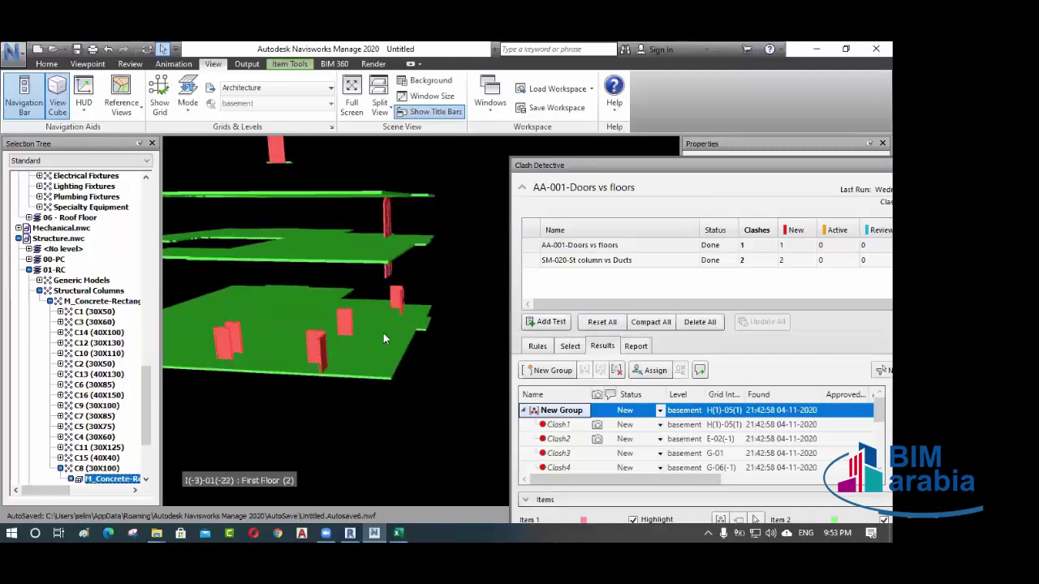
pyautogui.click(373, 362)
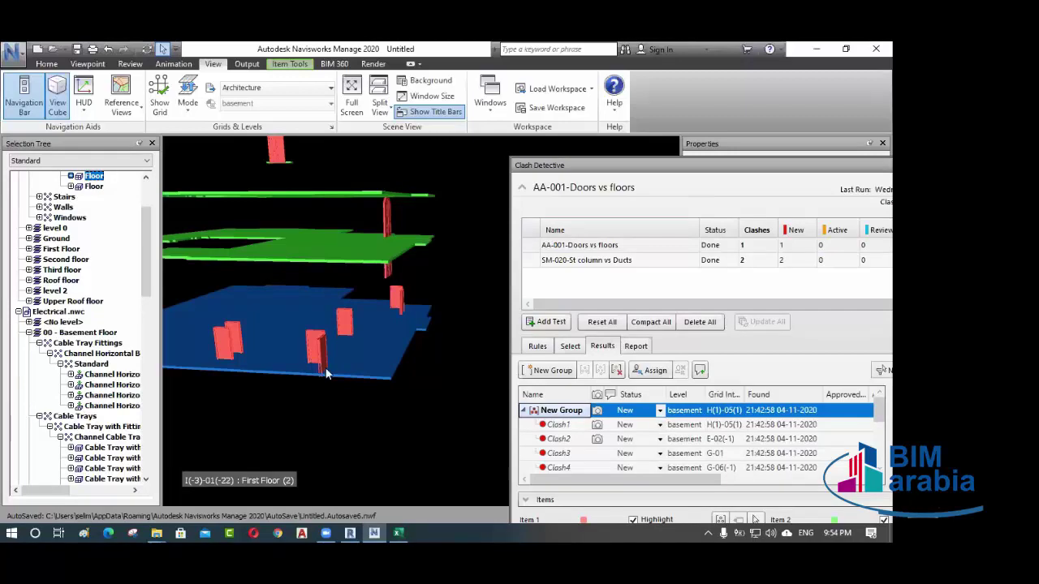
pyautogui.moveTo(276, 386); pyautogui.dragTo(353, 368, button='middle')
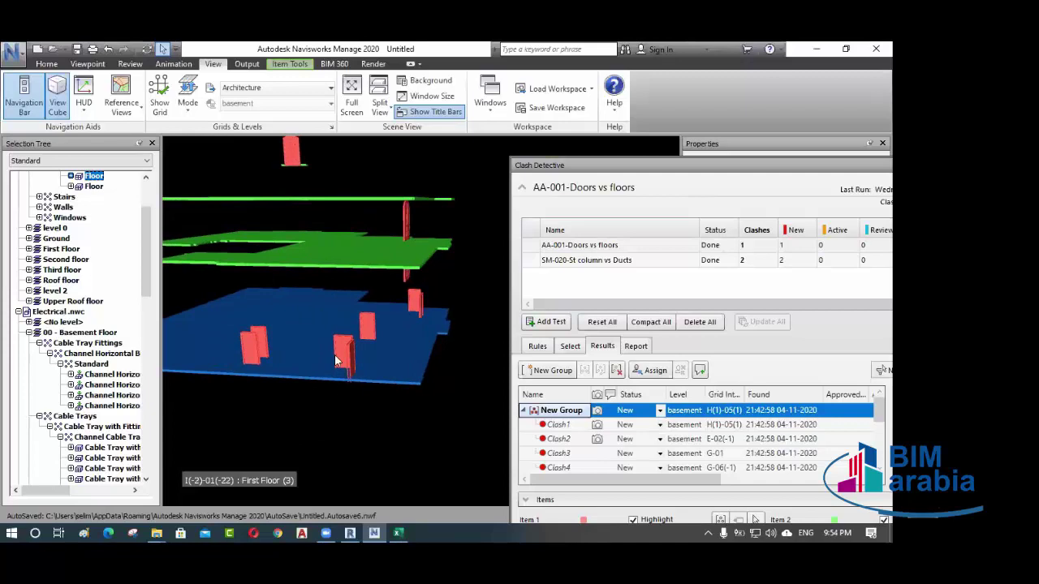
pyautogui.click(287, 392)
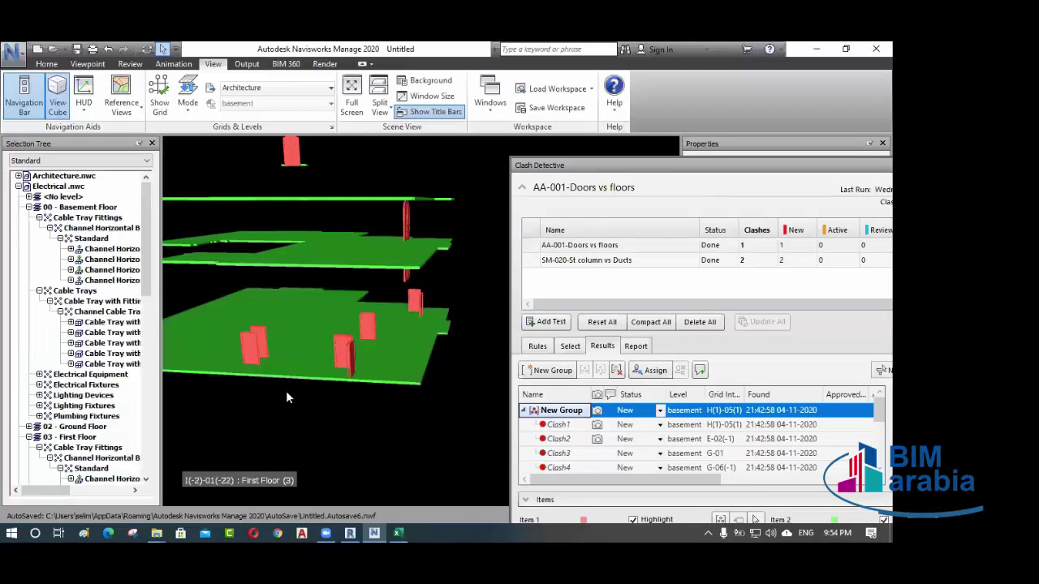
# - Ctrl-select the red clashing doors sitting on the basement floors
pyautogui.click(251, 347)
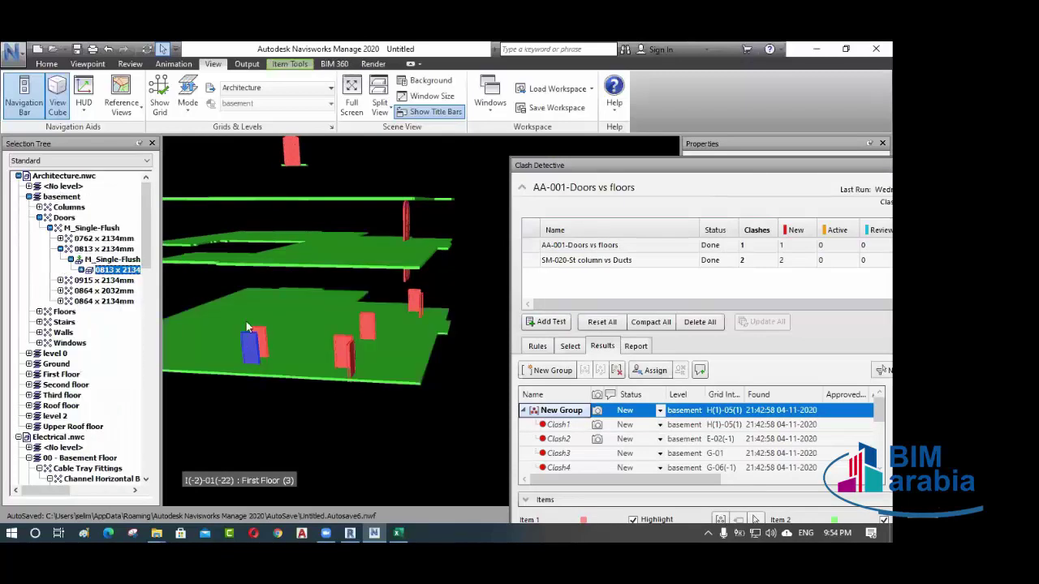
pyautogui.keyDown('ctrl'); pyautogui.click(261, 344); pyautogui.keyUp('ctrl')
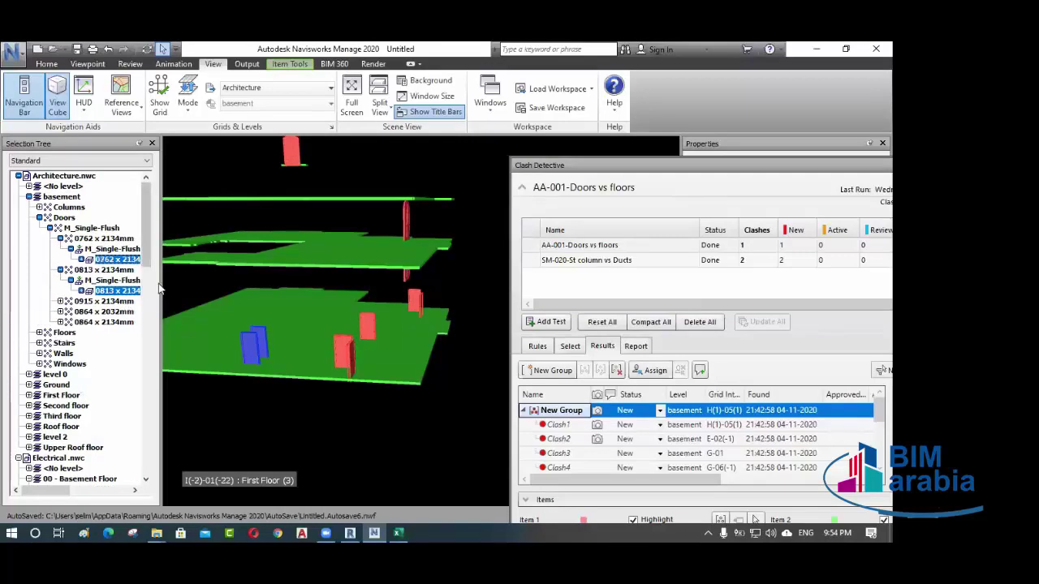
pyautogui.moveTo(160, 288); pyautogui.dragTo(172, 284)
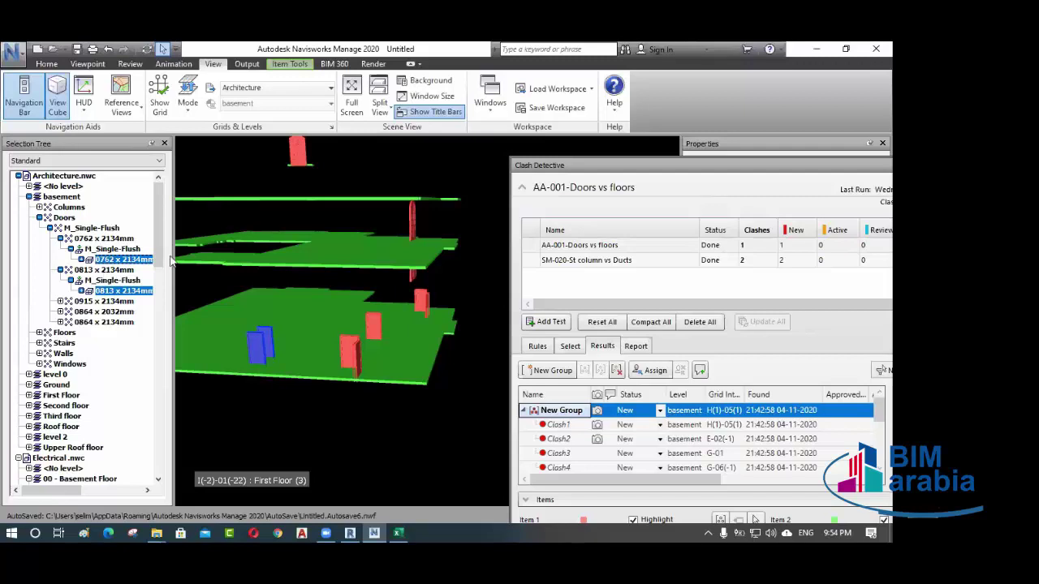
pyautogui.keyDown('ctrl'); pyautogui.click(346, 355); pyautogui.keyUp('ctrl')
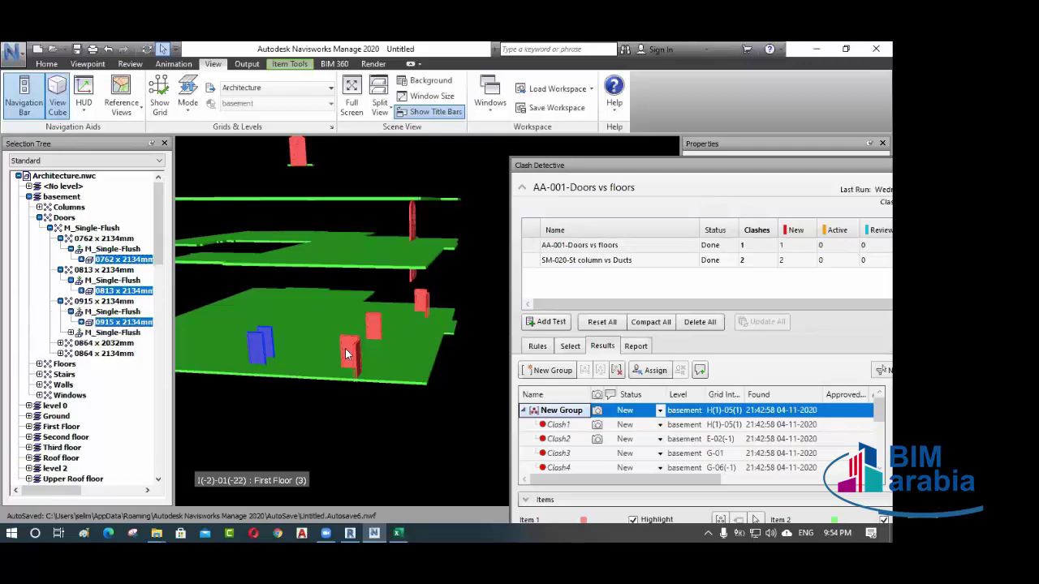
pyautogui.keyDown('ctrl'); pyautogui.click(353, 357); pyautogui.keyUp('ctrl')
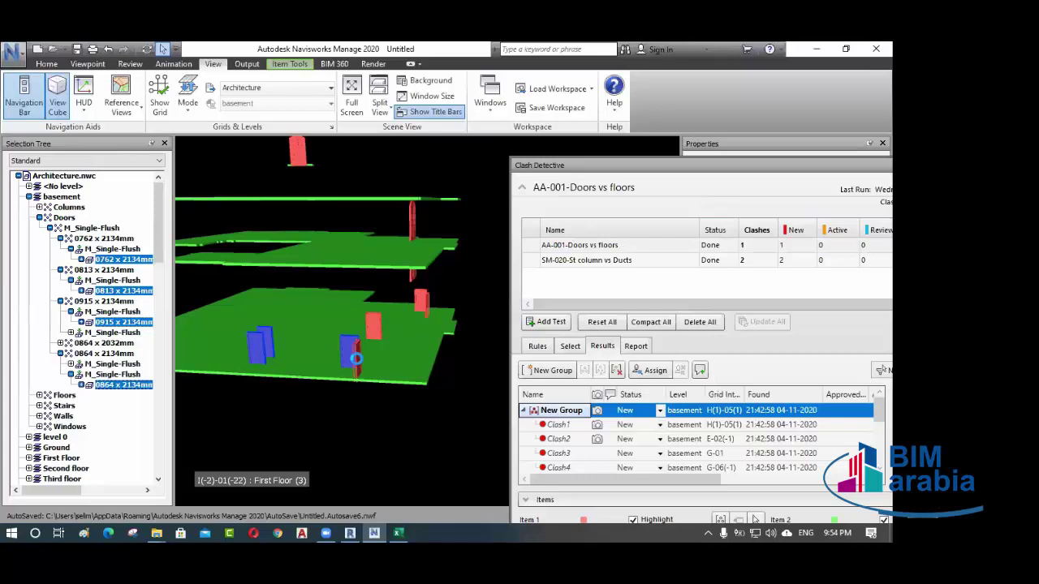
pyautogui.keyDown('ctrl'); pyautogui.click(373, 320); pyautogui.keyUp('ctrl')
pyautogui.keyDown('ctrl'); pyautogui.click(420, 302); pyautogui.keyUp('ctrl')
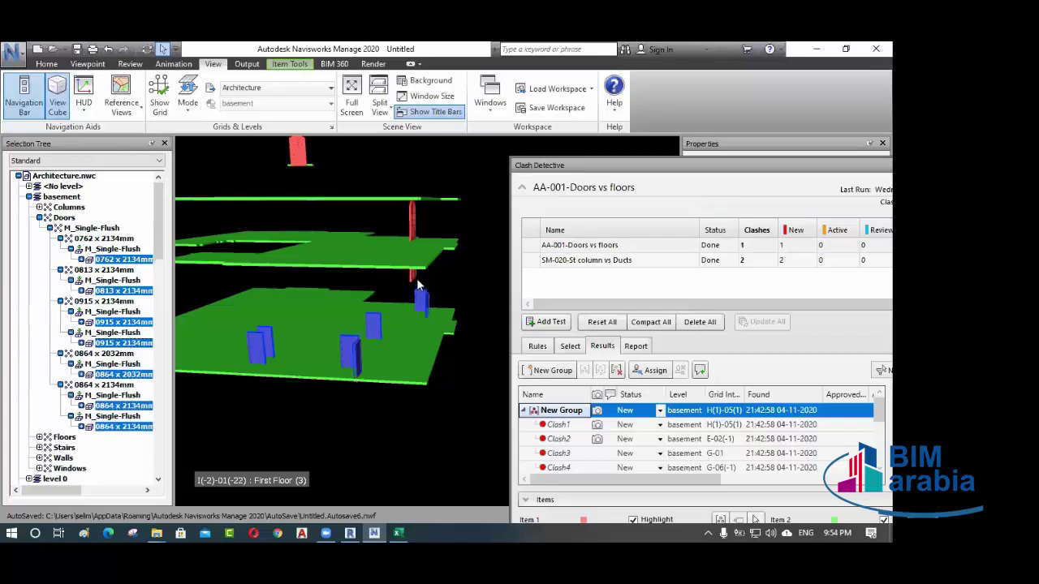
pyautogui.moveTo(424, 311)
pyautogui.keyDown('shift'); pyautogui.mouseDown(button='middle')
pyautogui.moveTo(396, 295)
pyautogui.moveTo(345, 306)
pyautogui.moveTo(395, 321)
pyautogui.moveTo(392, 333)
pyautogui.mouseUp(button='middle'); pyautogui.keyUp('shift')
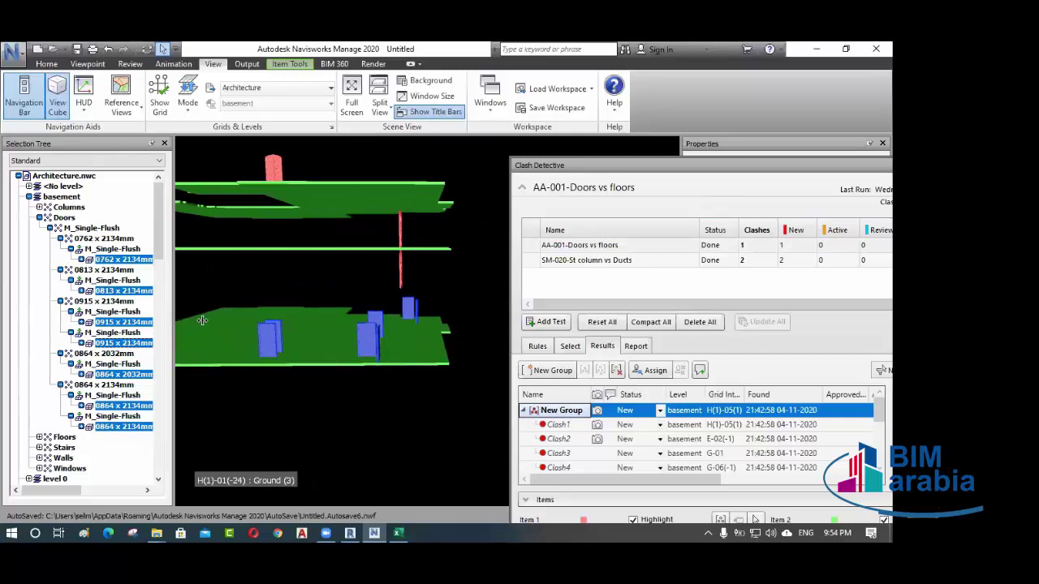
# - Widen the Selection Tree and select the whole M_Single-Flush door family under Doors
pyautogui.moveTo(172, 321); pyautogui.dragTo(202, 320)
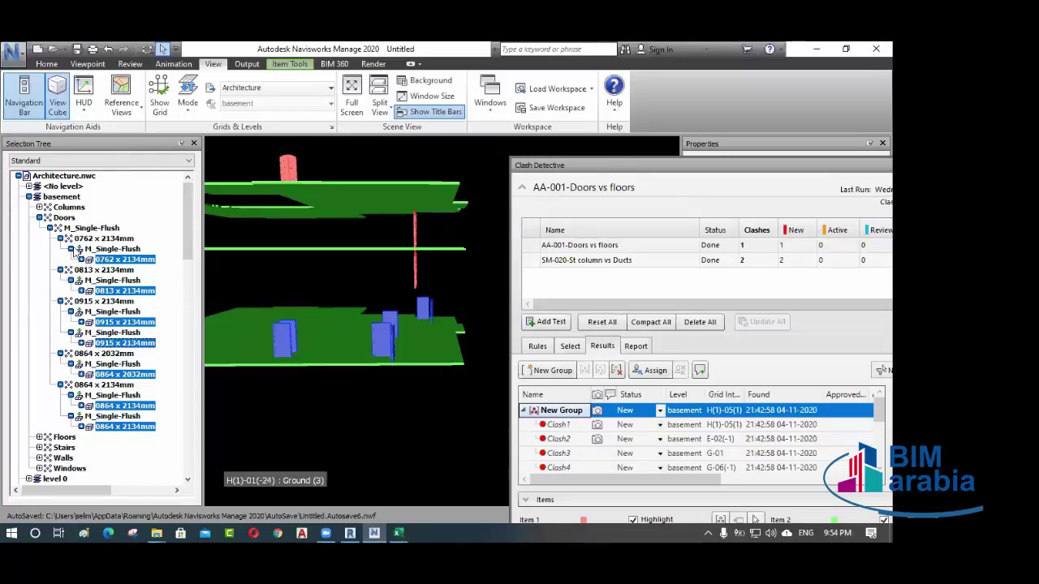
pyautogui.click(50, 228)
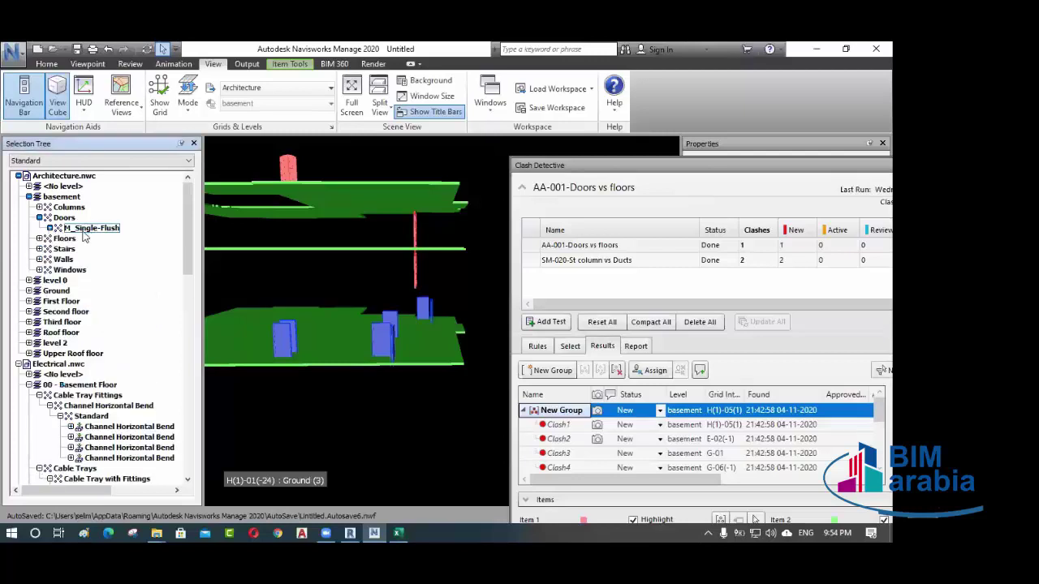
pyautogui.click(88, 229)
# - Select the lowest floor slab, raise the Clash Detective window, and check the test's Arch Doors vs Floors sets
pyautogui.click(414, 446)
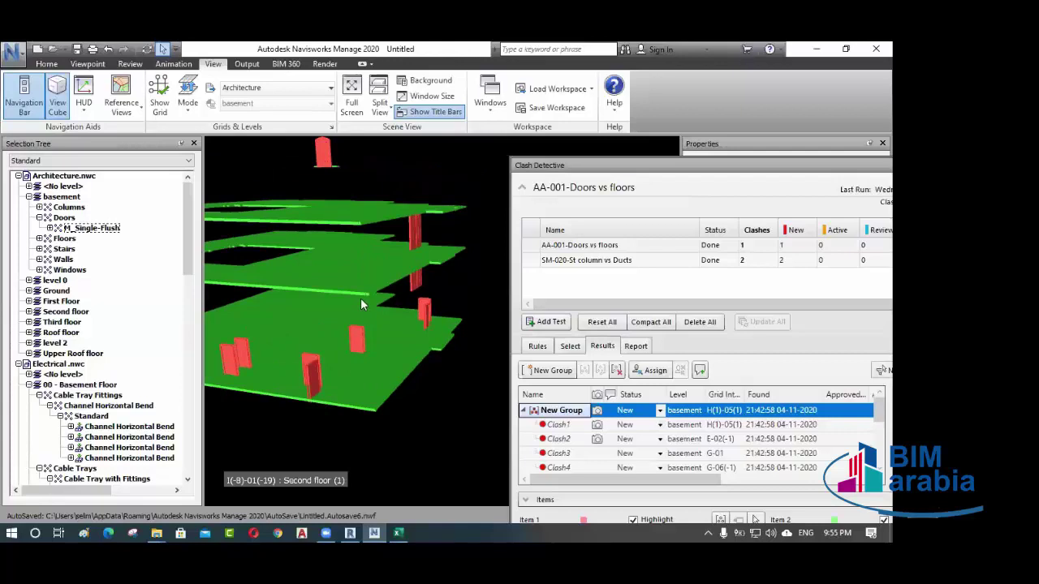
pyautogui.click(348, 357)
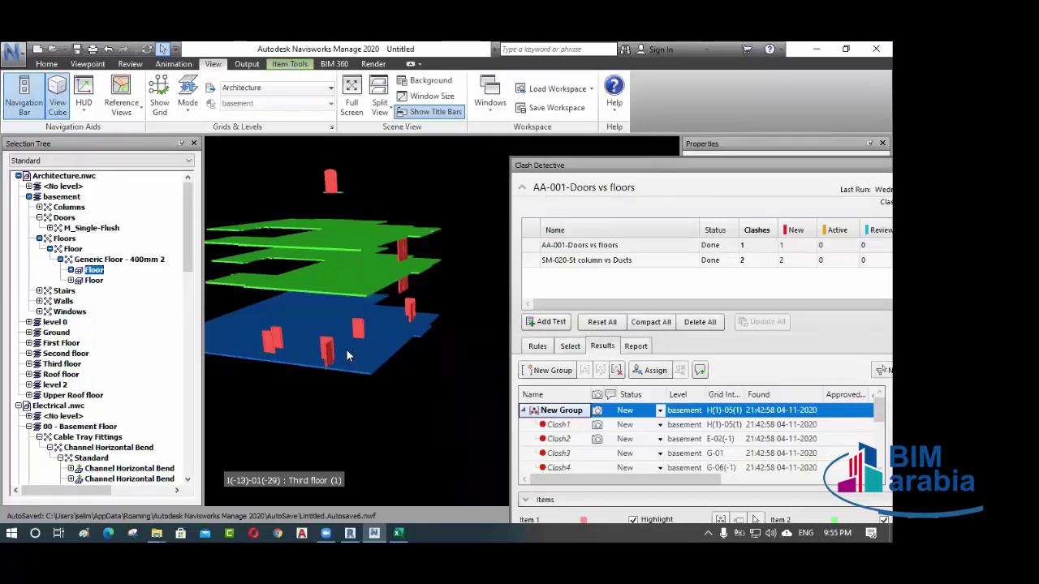
pyautogui.moveTo(588, 159); pyautogui.dragTo(591, 87)
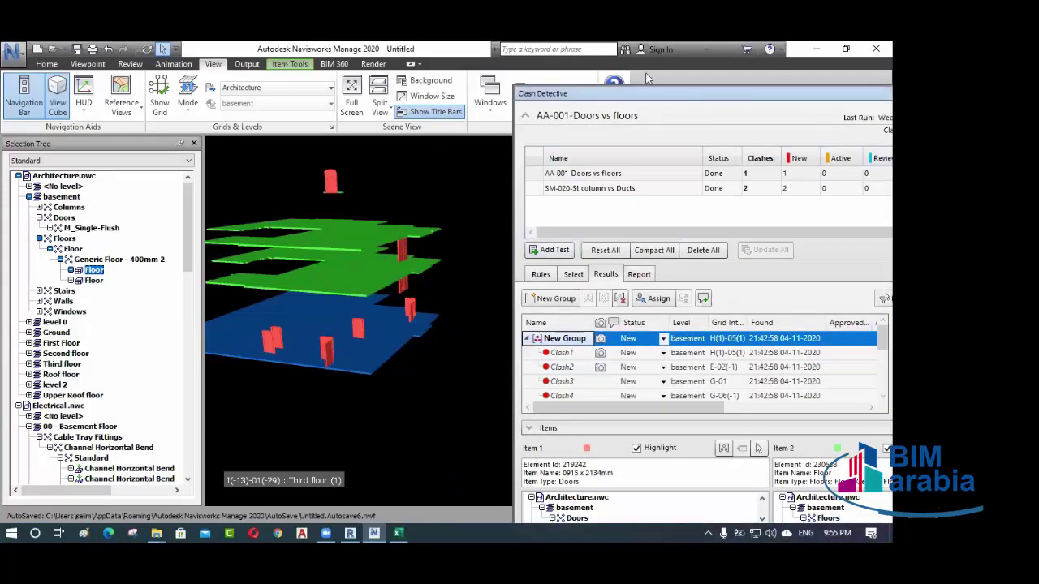
pyautogui.moveTo(635, 94); pyautogui.dragTo(618, 99)
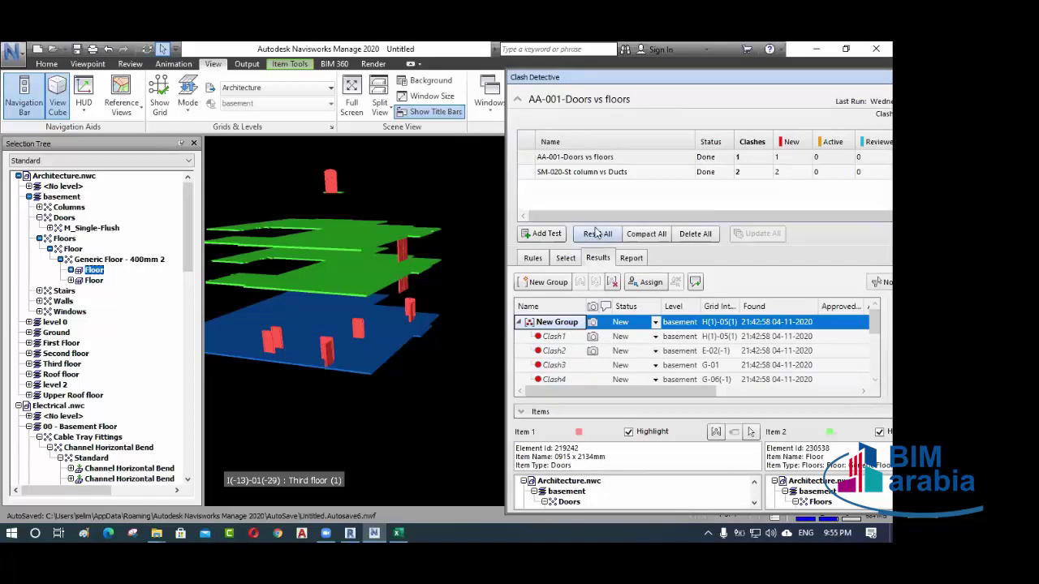
pyautogui.click(566, 259)
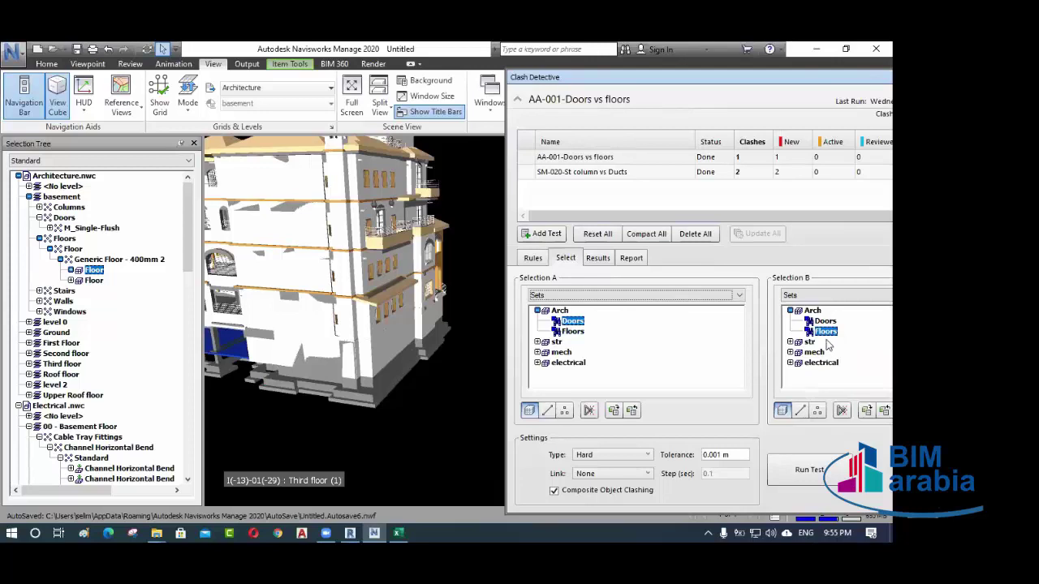
pyautogui.click(598, 259)
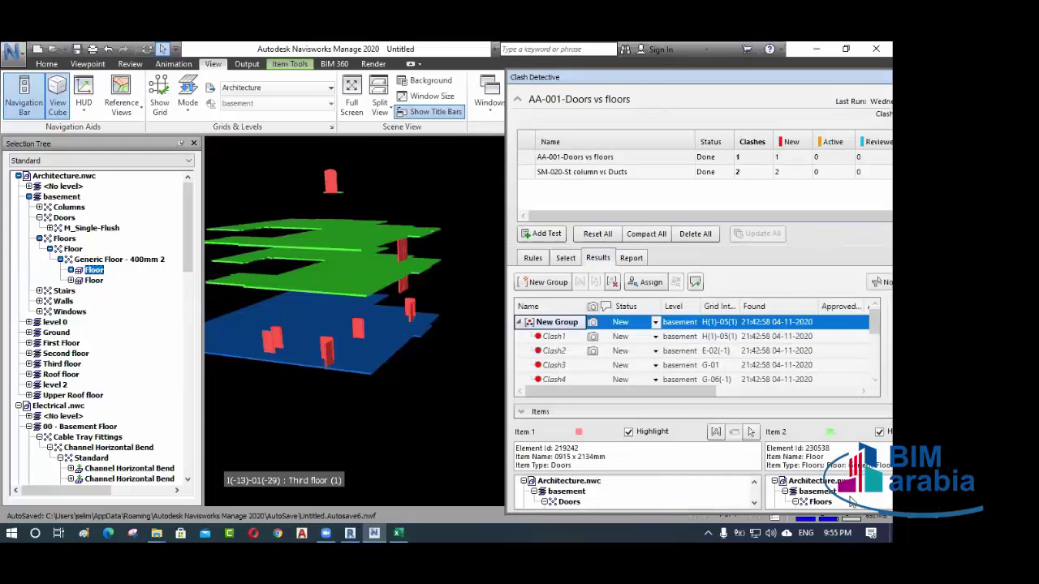
# - Group all clashes involving the Item 2 floor, confirming they move out of the existing group
pyautogui.rightClick(852, 501)
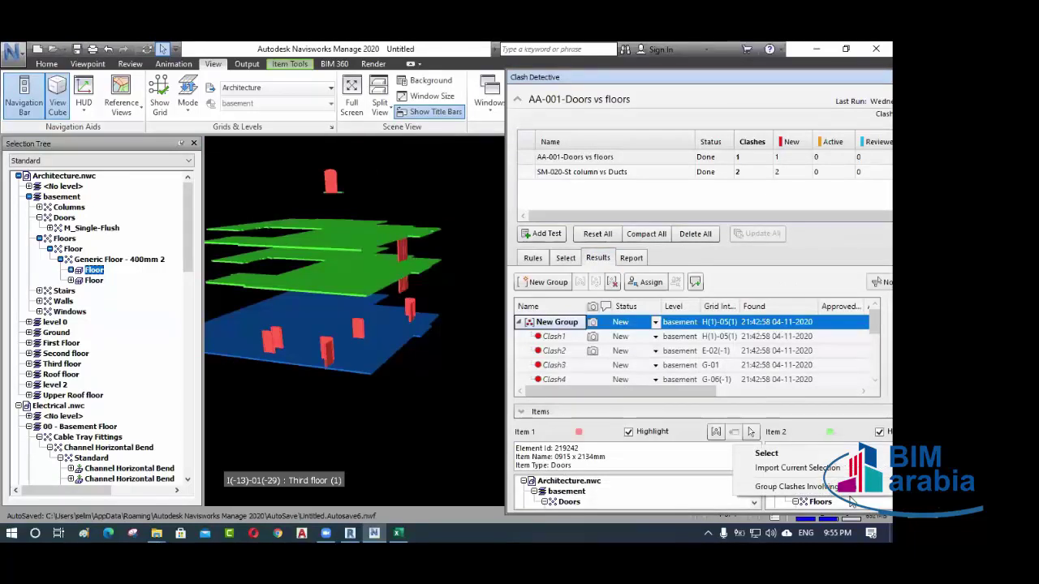
pyautogui.click(788, 487)
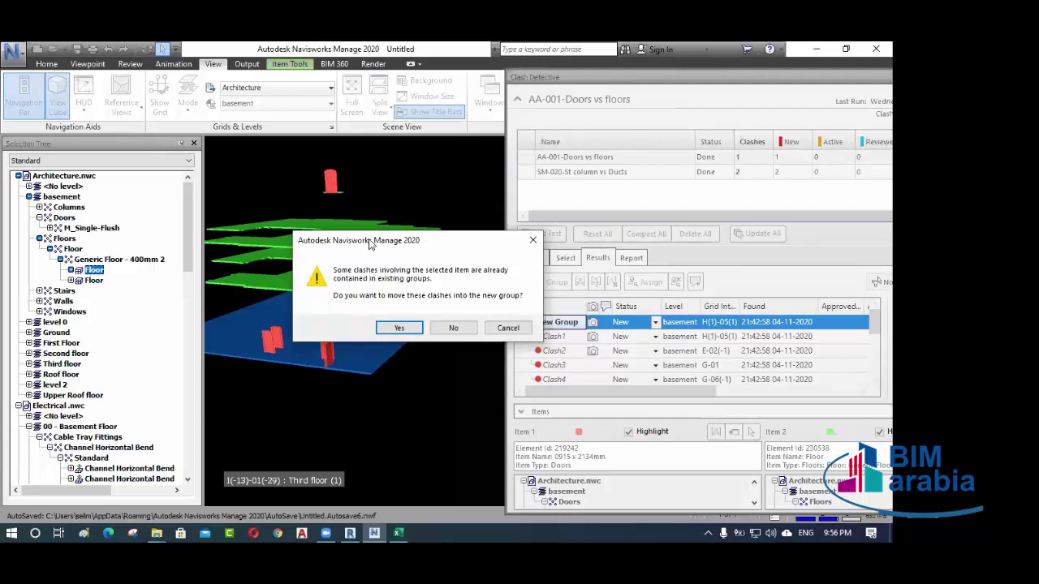
pyautogui.moveTo(369, 246); pyautogui.dragTo(379, 236)
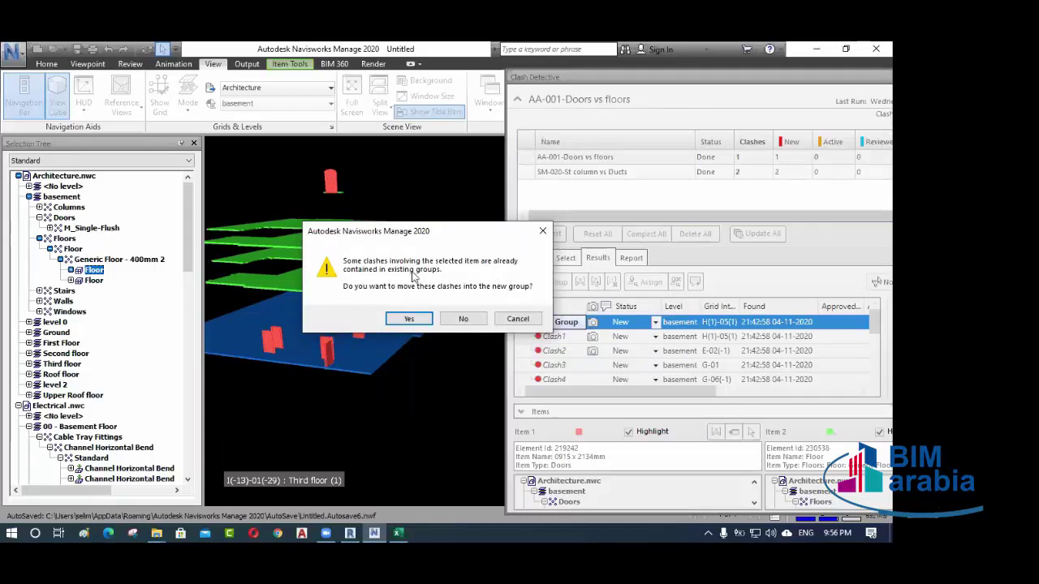
pyautogui.moveTo(458, 238); pyautogui.dragTo(536, 188)
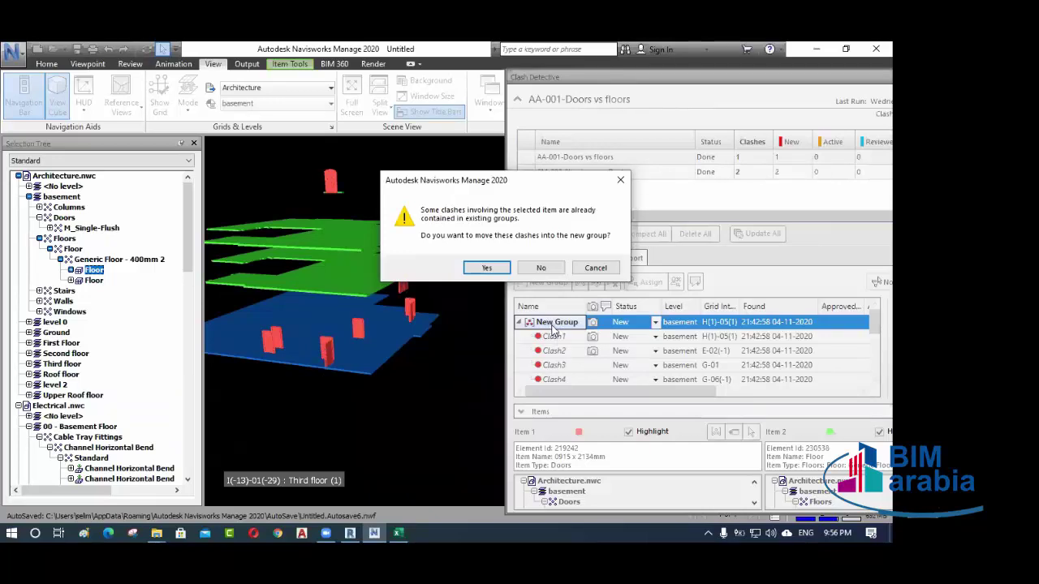
pyautogui.click(487, 269)
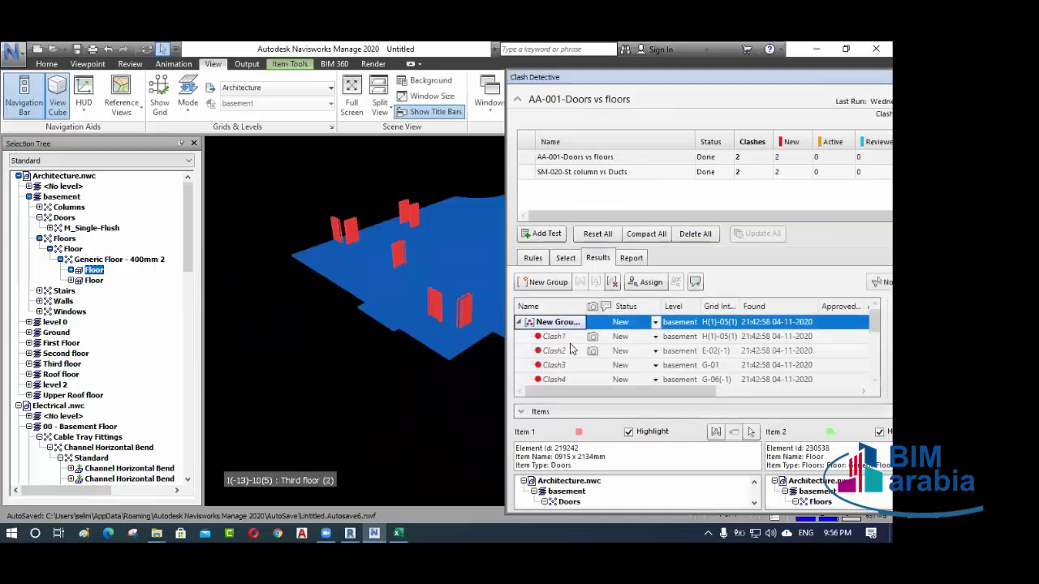
# - Collapse the basement New Group and view the second group's Clash8, Clash9 and Clash10 edge-on
pyautogui.click(519, 322)
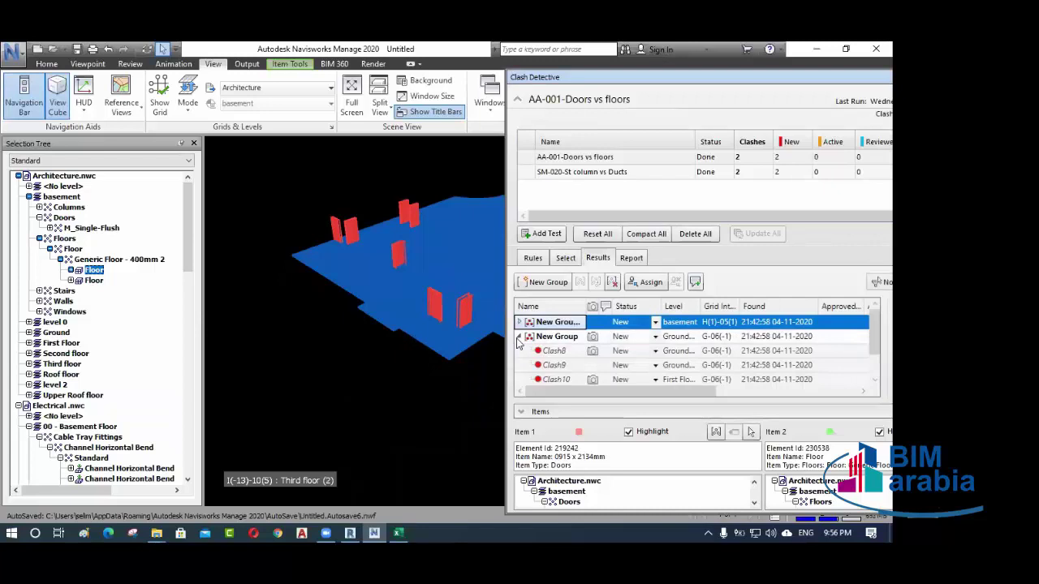
pyautogui.click(552, 337)
pyautogui.scroll(-2, 413, 345)
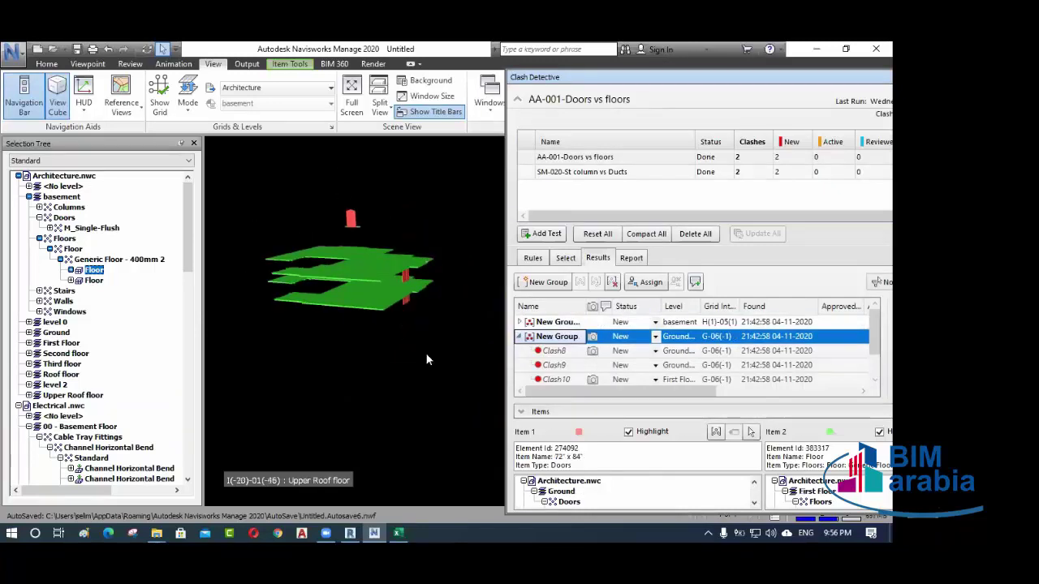
pyautogui.keyDown('shift'); pyautogui.moveTo(414, 344); pyautogui.dragTo(393, 271, button='middle'); pyautogui.keyUp('shift')
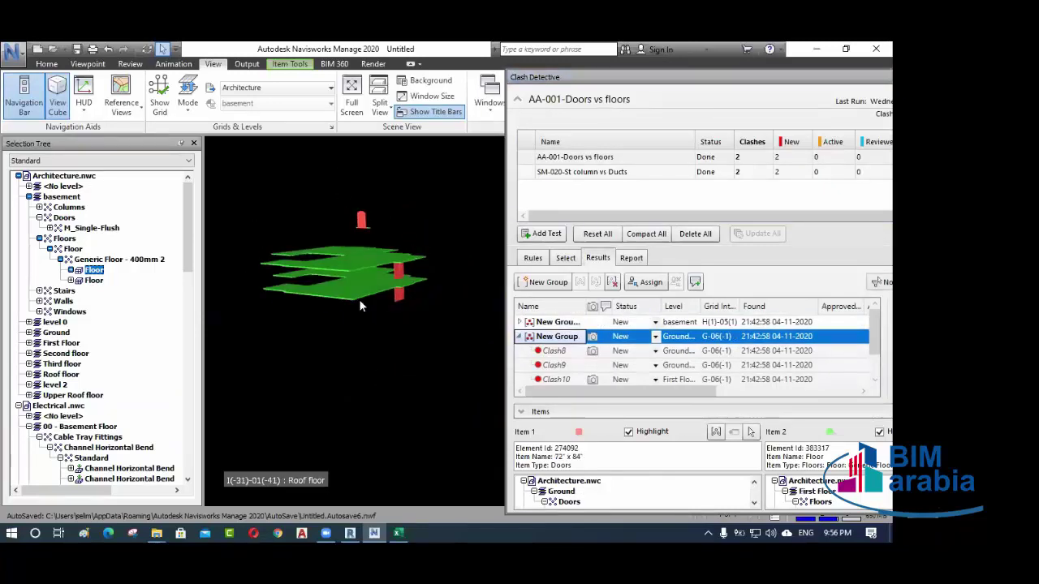
pyautogui.click(564, 322)
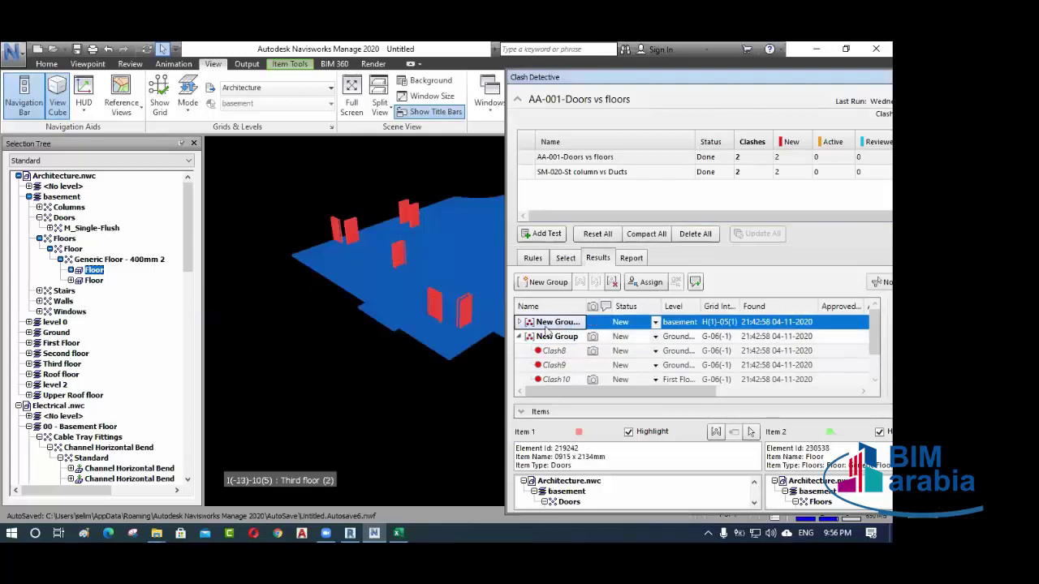
pyautogui.moveTo(392, 374); pyautogui.dragTo(320, 365, button='middle')
pyautogui.scroll(1, 325, 324)
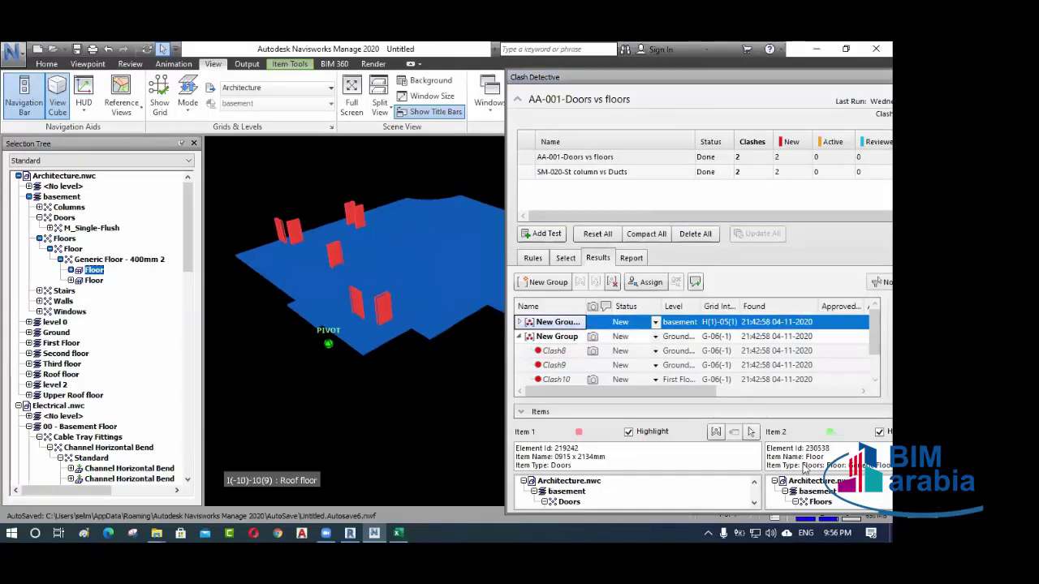
# - Begin renaming the basement group to 'Arch', then cancel to keep the original name
pyautogui.click(563, 324)
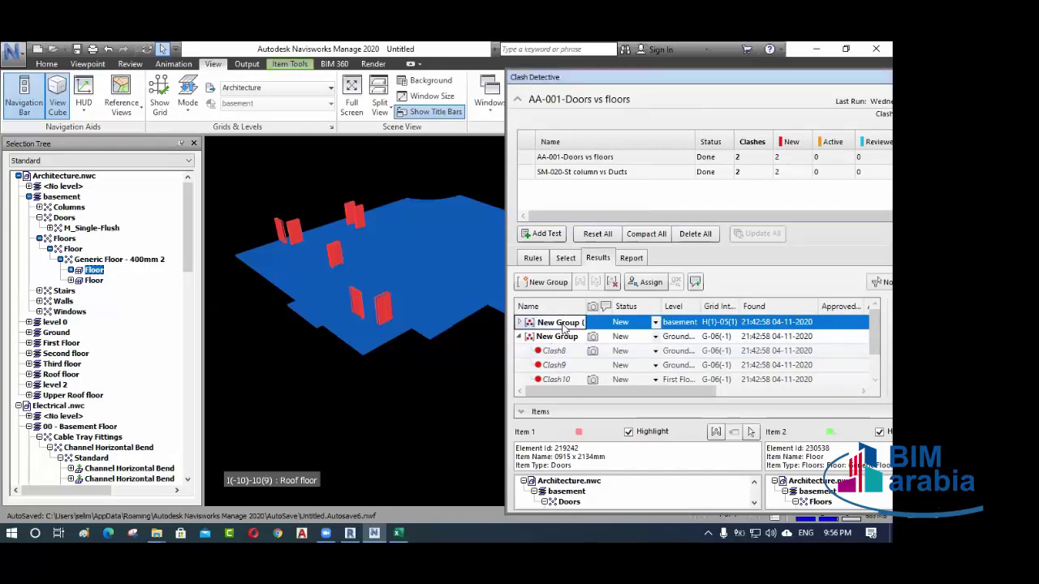
pyautogui.hotkey('ctrl', 'a')
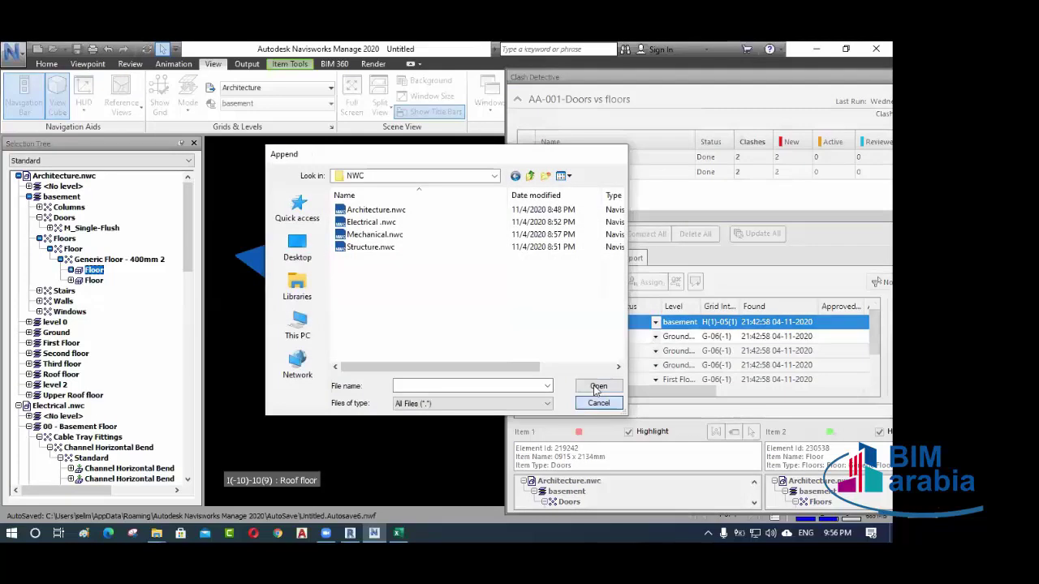
pyautogui.press('Escape')
pyautogui.doubleClick(572, 324)
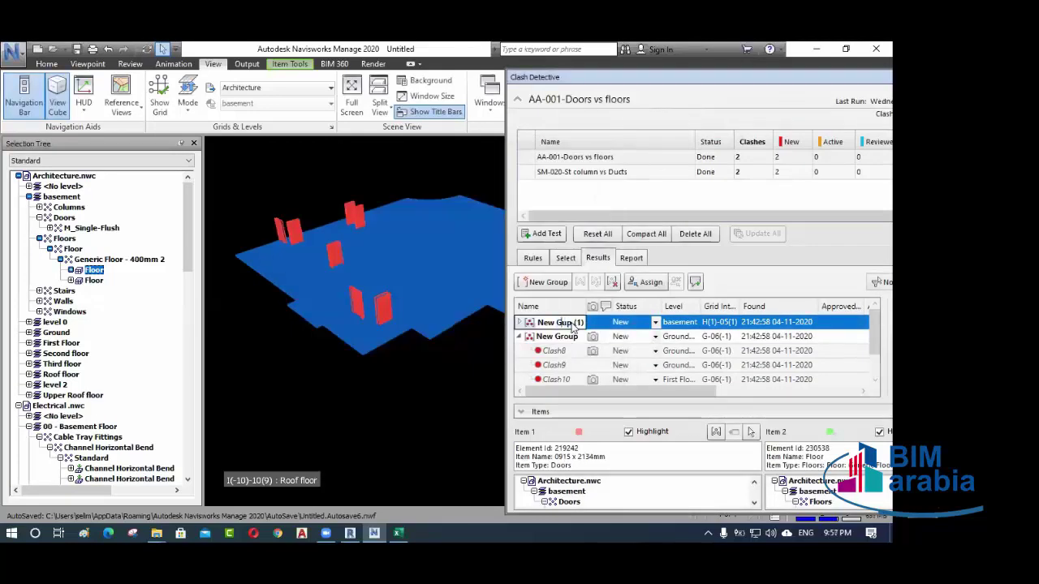
pyautogui.press('End')
pyautogui.hotkey('ctrl', 'a')
pyautogui.press('BackSpace')
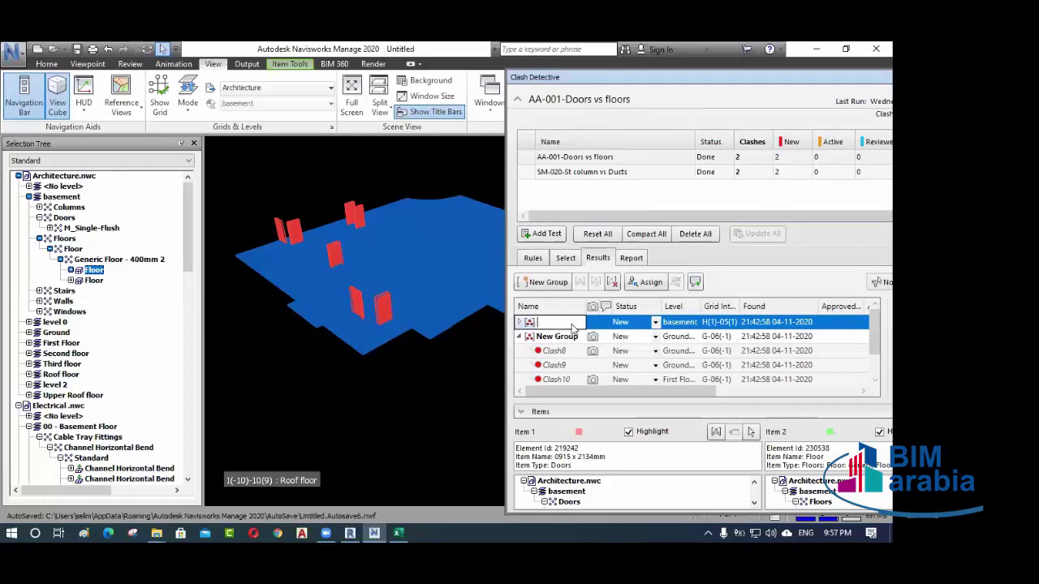
pyautogui.write('Arch')
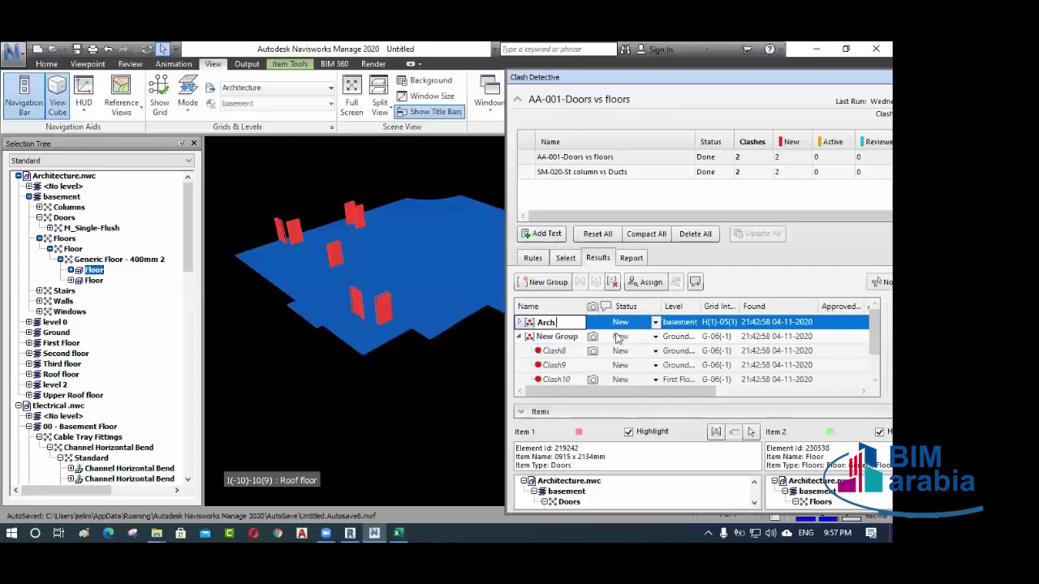
pyautogui.press('Escape')
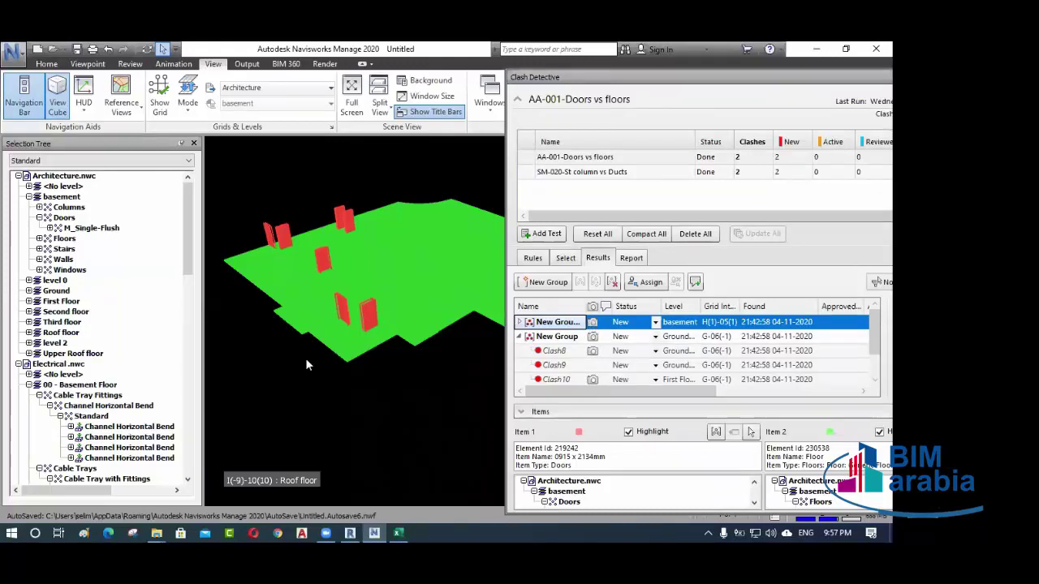
# - Frame the basement group's red doors on the green floor in 3D and bring up its Status choices
pyautogui.scroll(2, 323, 346)
pyautogui.scroll(-2, 323, 345)
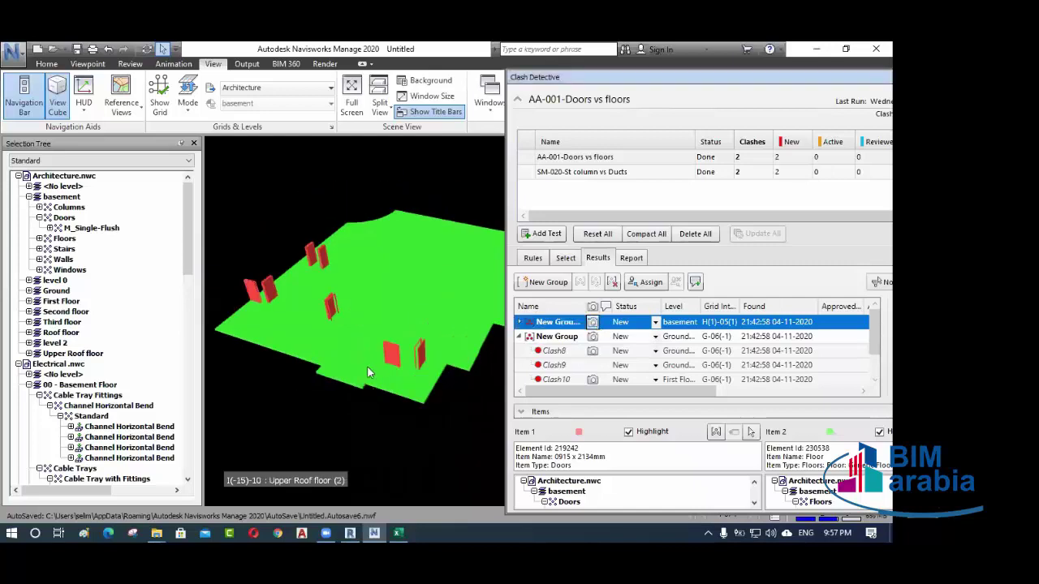
pyautogui.moveTo(366, 372)
pyautogui.keyDown('shift'); pyautogui.mouseDown(button='middle')
pyautogui.moveTo(340, 422)
pyautogui.moveTo(333, 371)
pyautogui.moveTo(361, 365)
pyautogui.mouseUp(button='middle'); pyautogui.keyUp('shift')
pyautogui.scroll(-3, 361, 365)
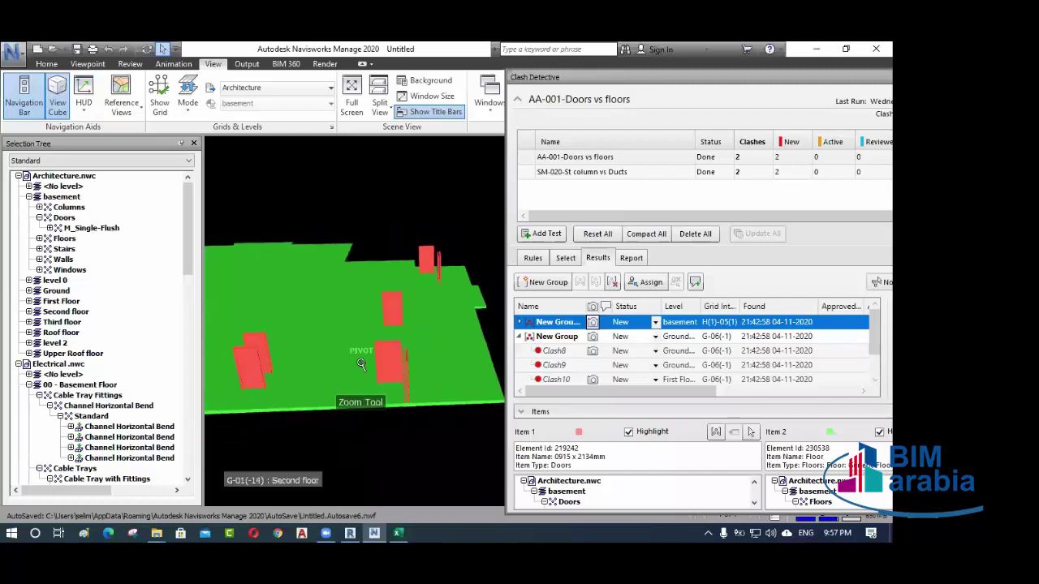
pyautogui.scroll(3, 361, 365)
pyautogui.moveTo(428, 377); pyautogui.dragTo(378, 365, button='middle')
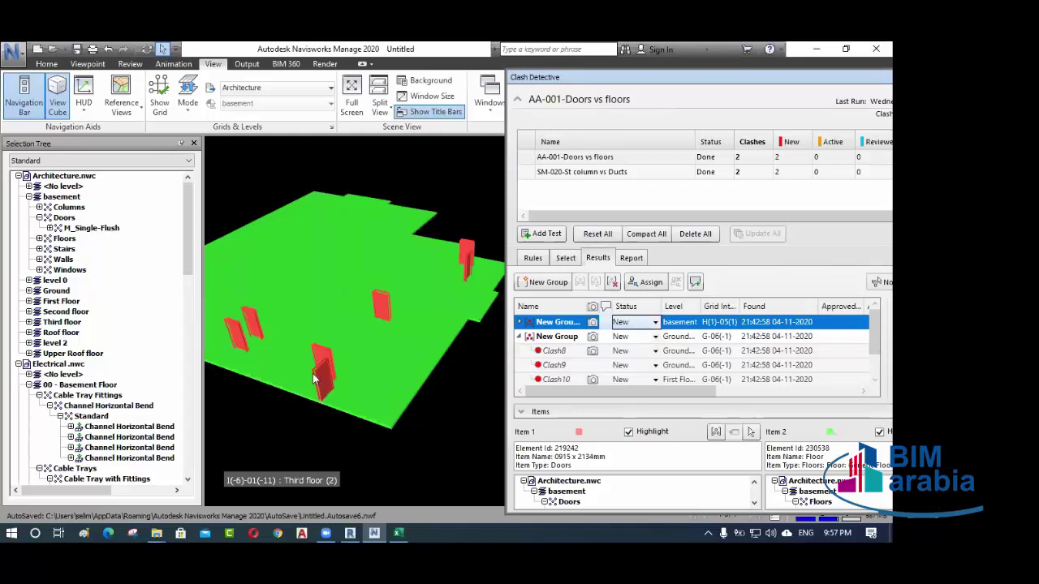
pyautogui.click(655, 322)
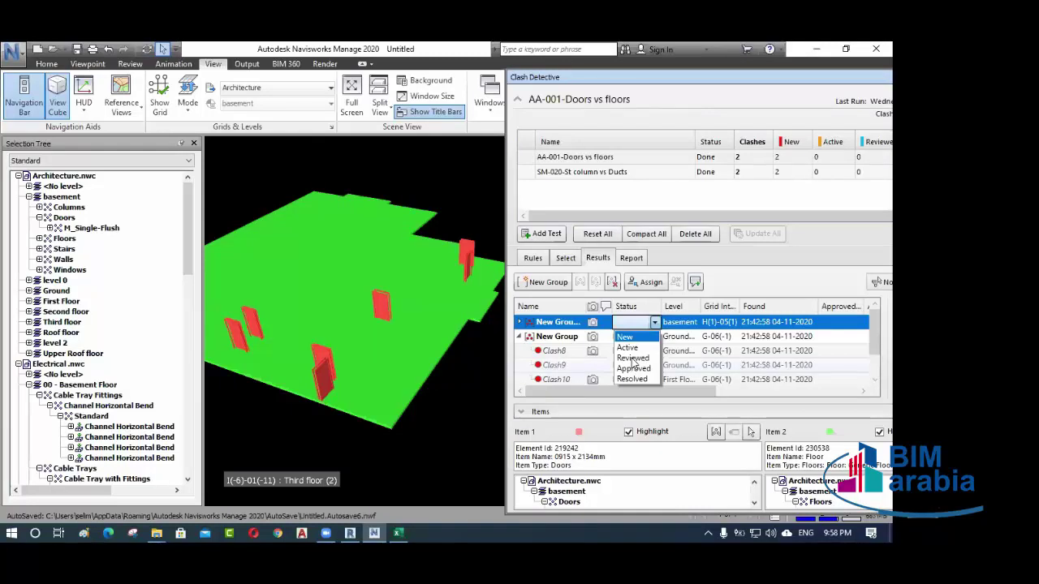
# - Mark the basement group Reviewed and widen the results panel and Level column
pyautogui.click(633, 358)
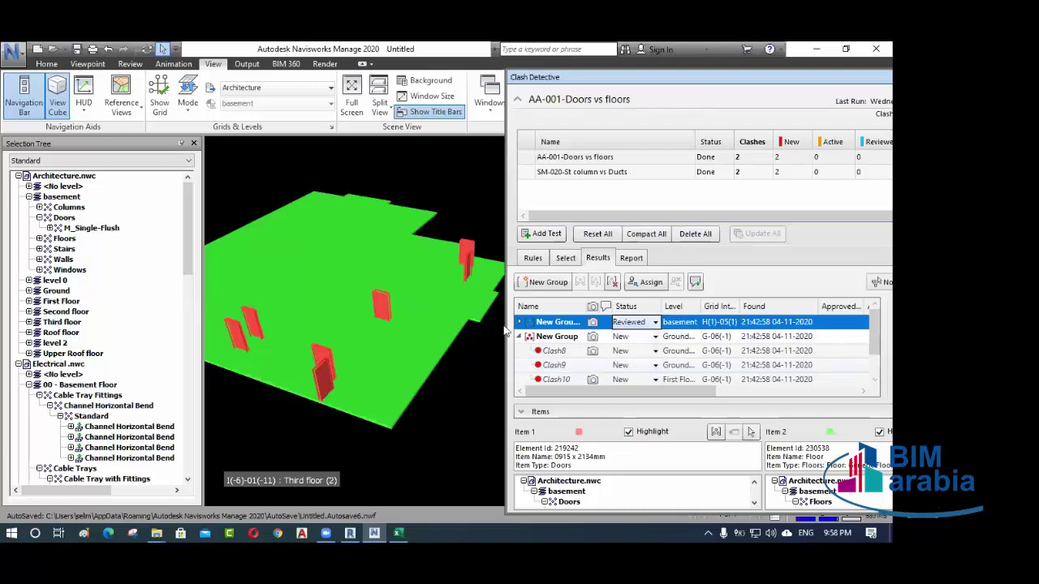
pyautogui.moveTo(505, 329); pyautogui.dragTo(402, 328)
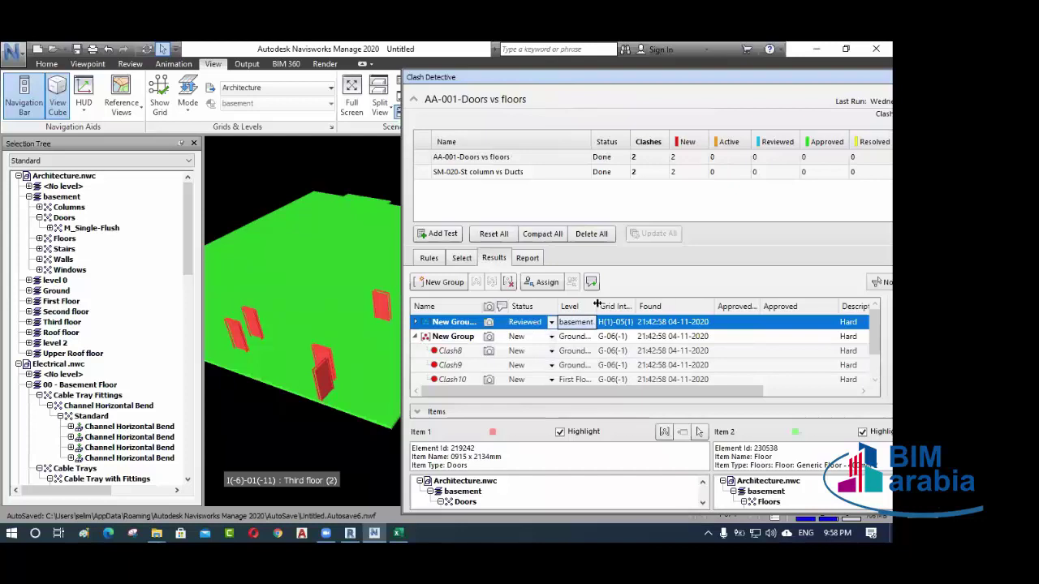
pyautogui.moveTo(597, 304); pyautogui.dragTo(723, 307)
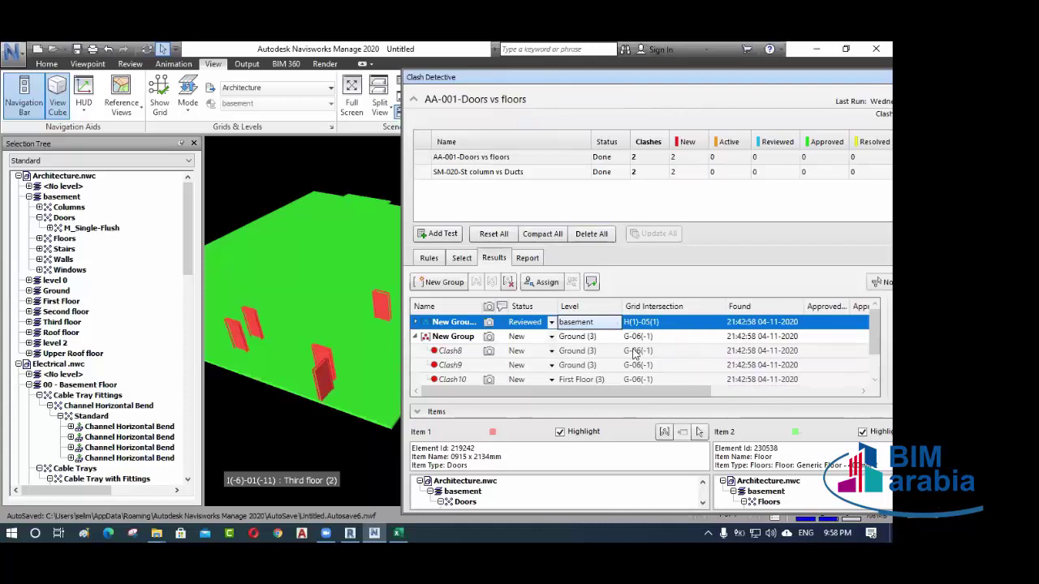
pyautogui.moveTo(723, 306); pyautogui.dragTo(708, 307)
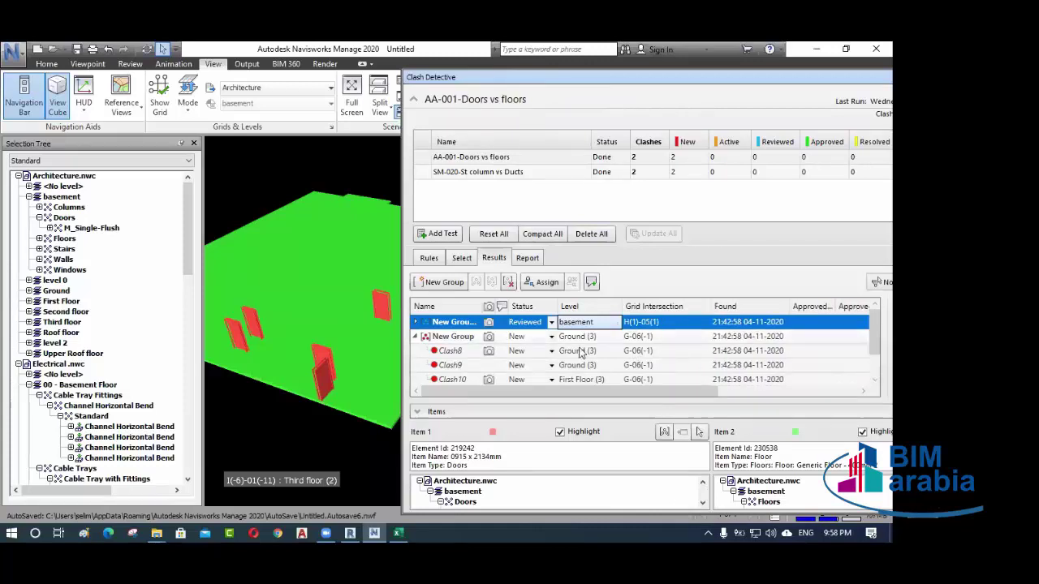
# - Expand the basement group and step through Clash1 to Clash4 in the model
pyautogui.click(417, 323)
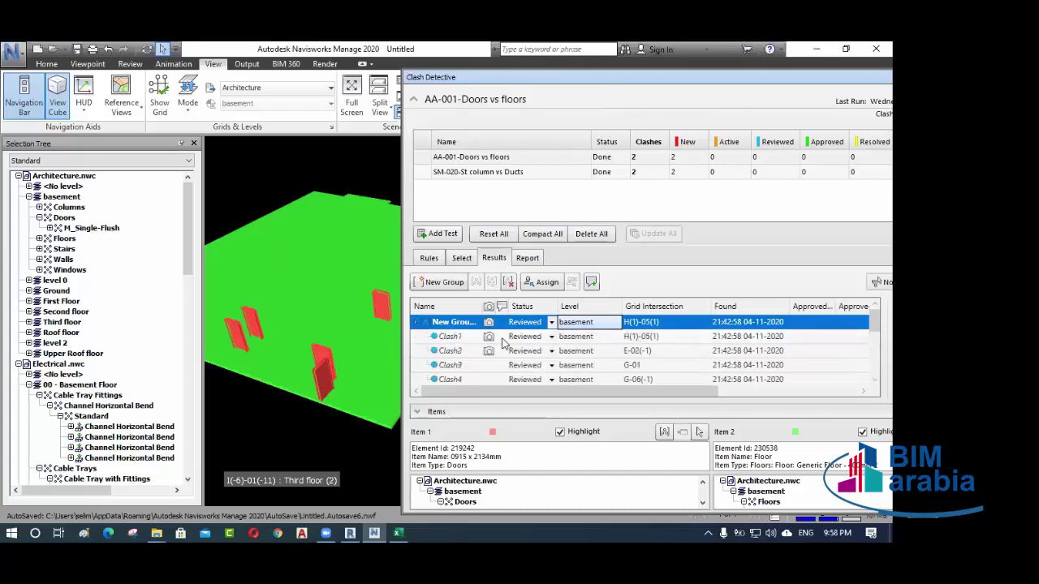
pyautogui.click(599, 339)
pyautogui.press('Down')
pyautogui.press('Down')
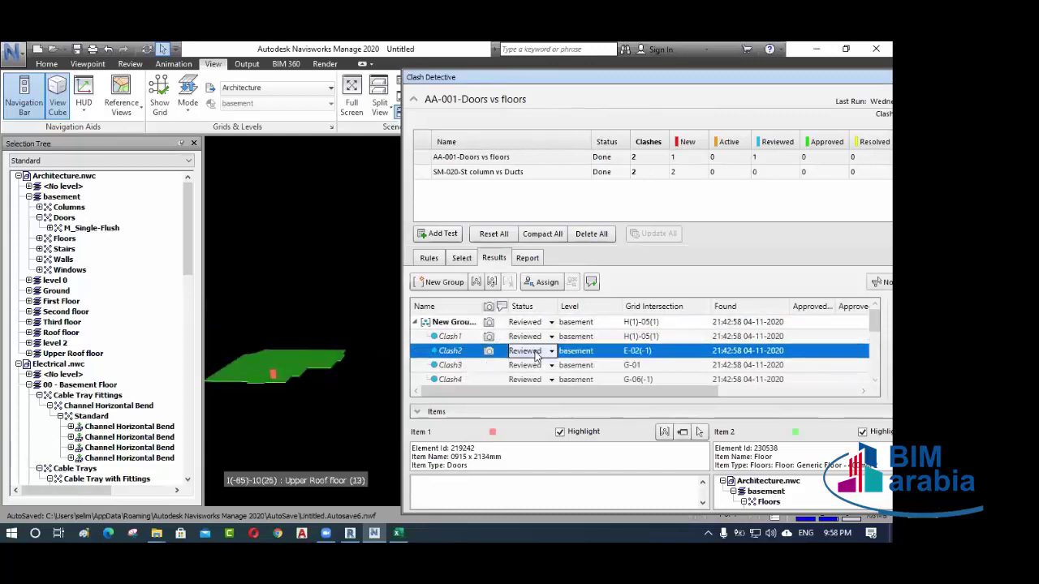
pyautogui.click(478, 378)
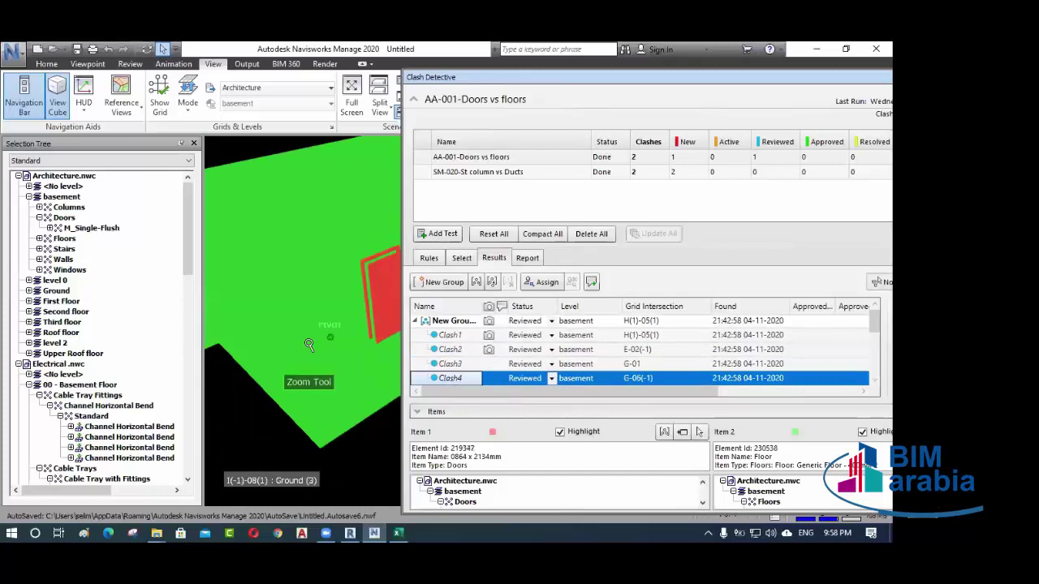
pyautogui.click(453, 322)
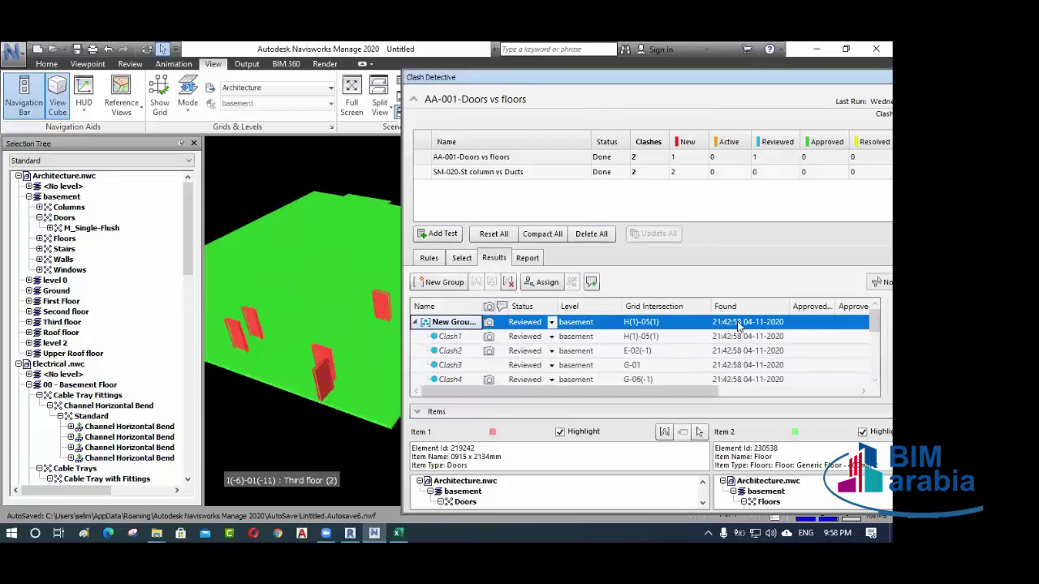
# - Check the group's Approved By, Approved and Description fields and widen the Approved column
pyautogui.moveTo(671, 391); pyautogui.dragTo(811, 400)
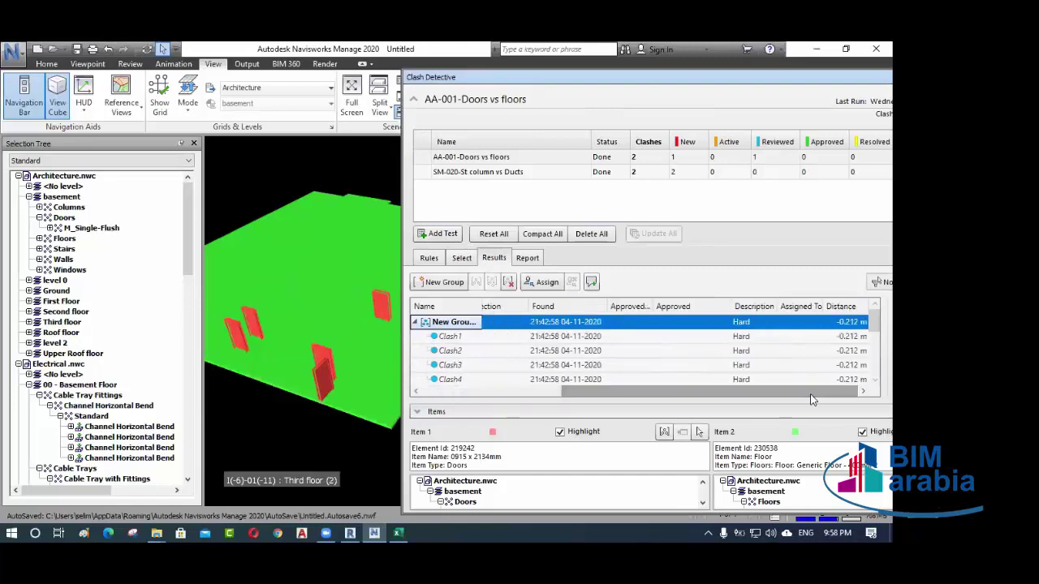
pyautogui.click(647, 325)
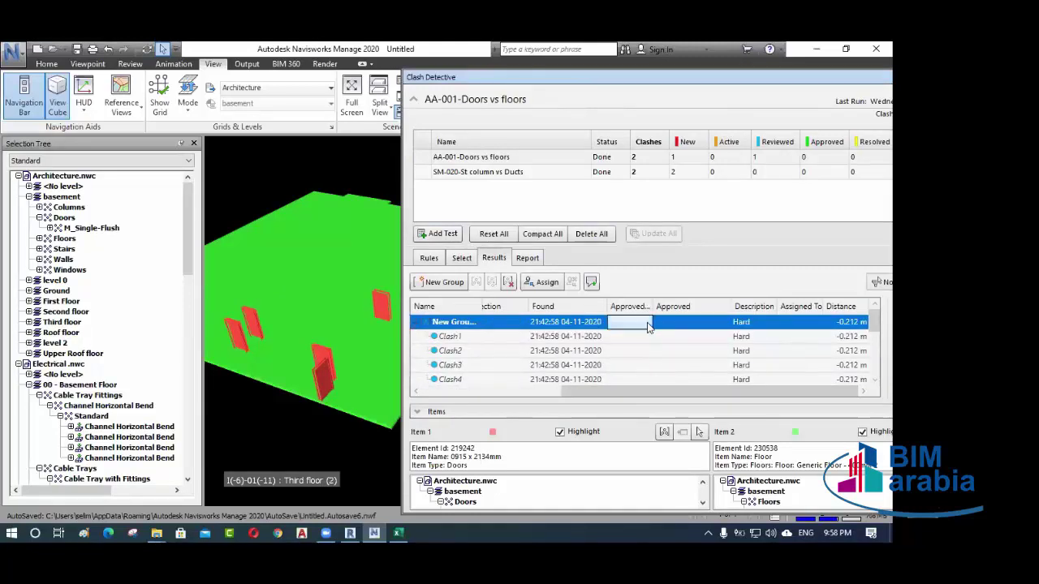
pyautogui.click(696, 324)
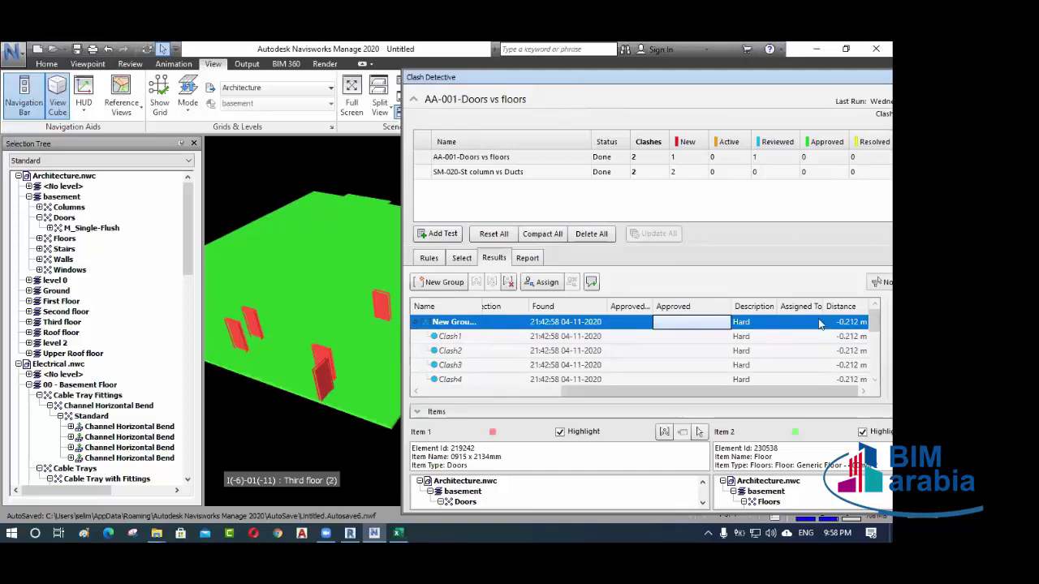
pyautogui.click(767, 324)
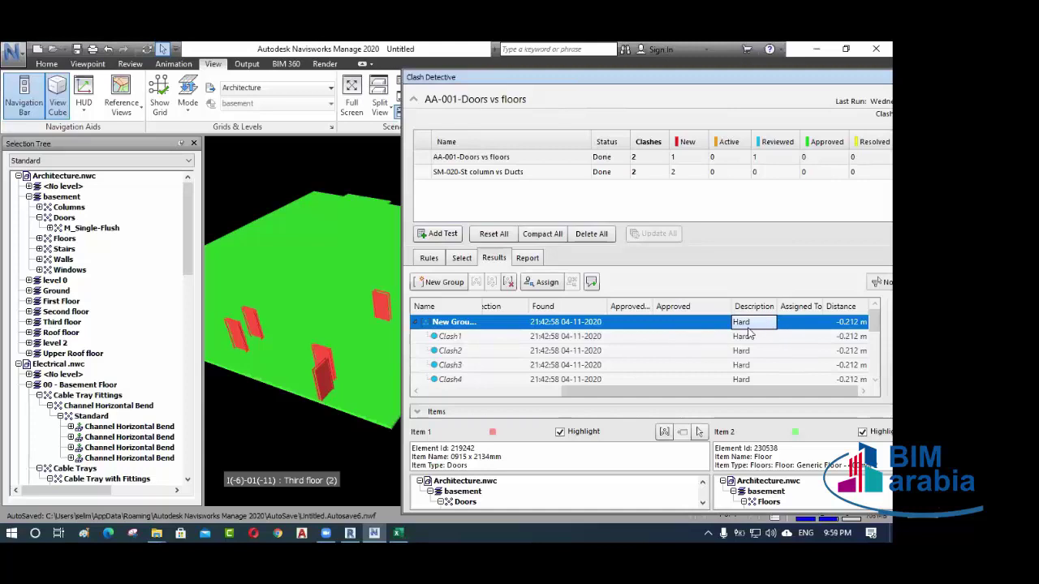
pyautogui.moveTo(709, 393); pyautogui.dragTo(698, 393)
pyautogui.moveTo(748, 307); pyautogui.dragTo(763, 307)
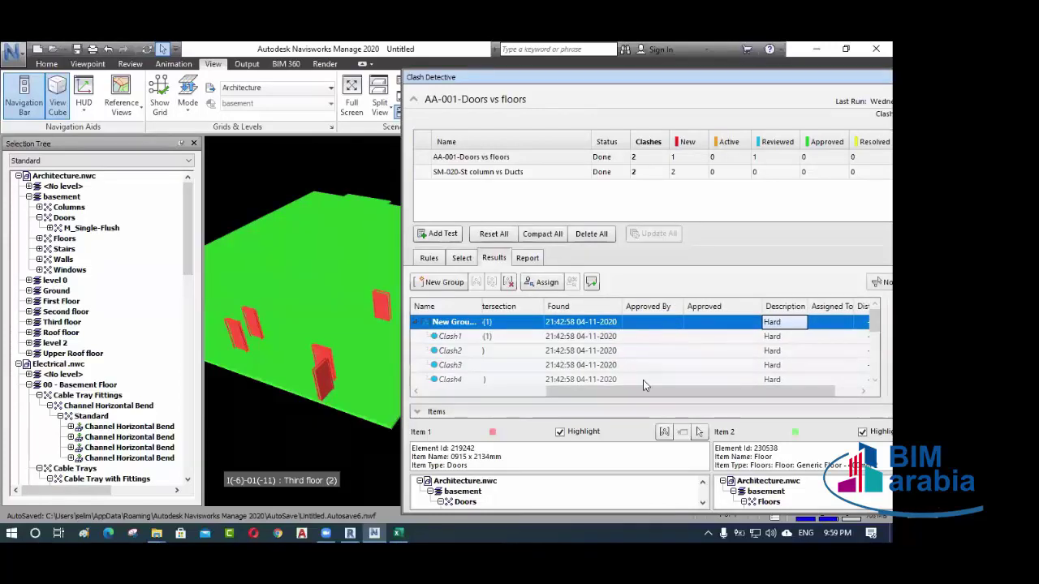
pyautogui.moveTo(625, 390); pyautogui.dragTo(525, 391)
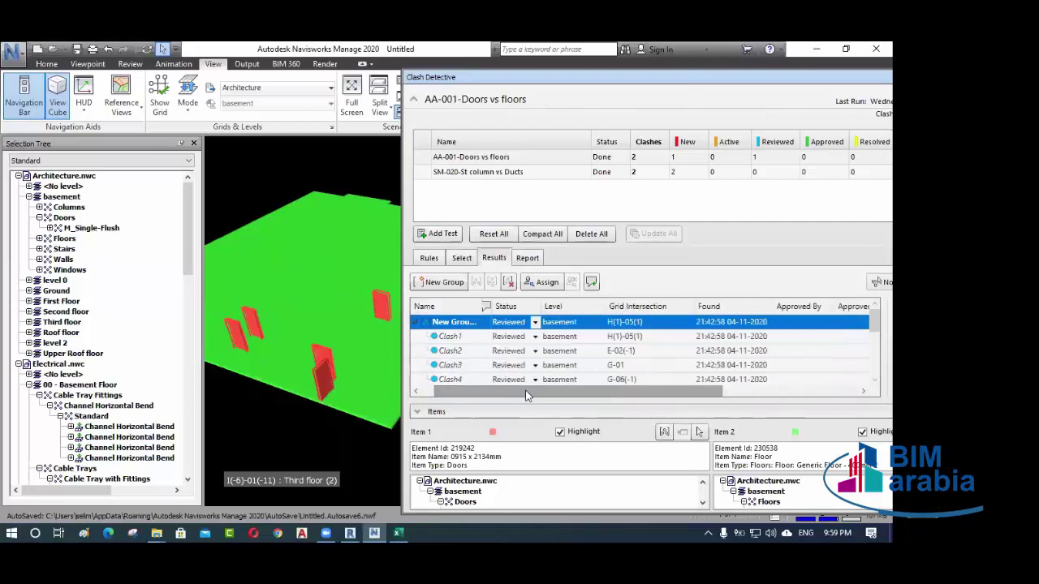
# - Mark the first clash group Approved and scroll the grid to check the result
pyautogui.click(534, 322)
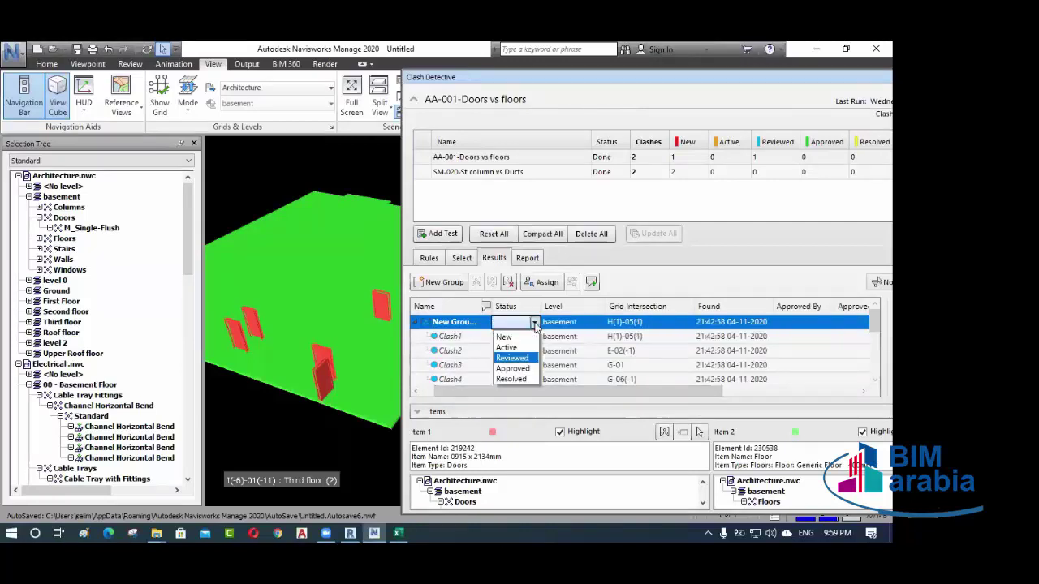
pyautogui.click(520, 369)
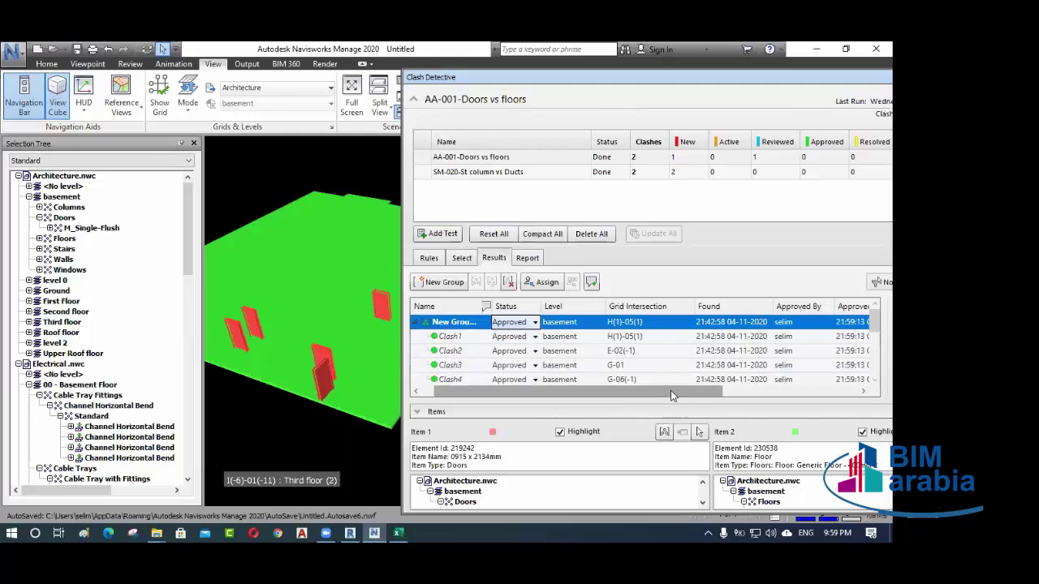
pyautogui.moveTo(670, 395); pyautogui.dragTo(764, 394)
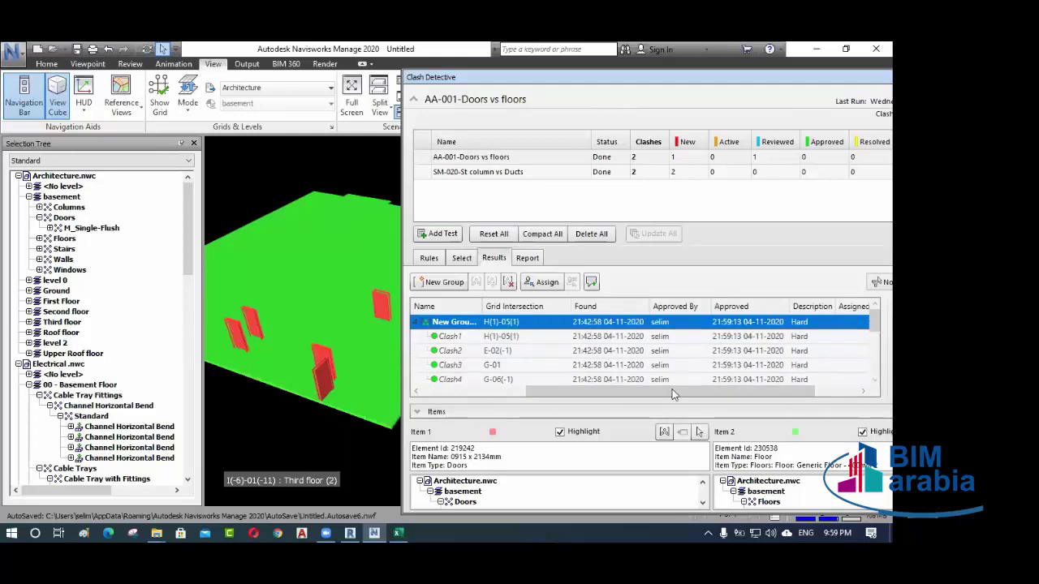
pyautogui.moveTo(672, 395); pyautogui.dragTo(571, 393)
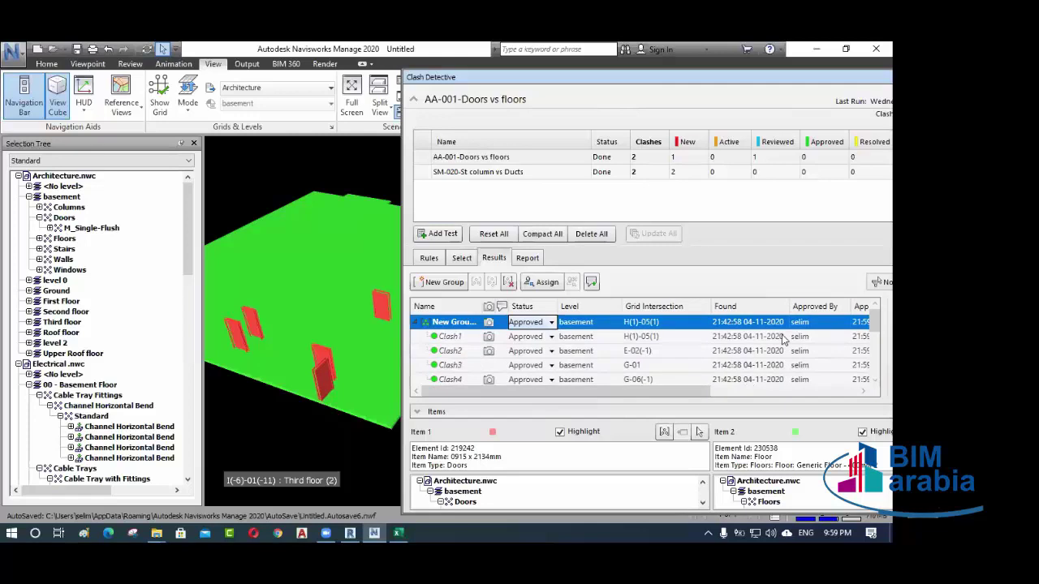
# - Switch the group's status to Reviewed, then reset its clashes to New
pyautogui.click(550, 323)
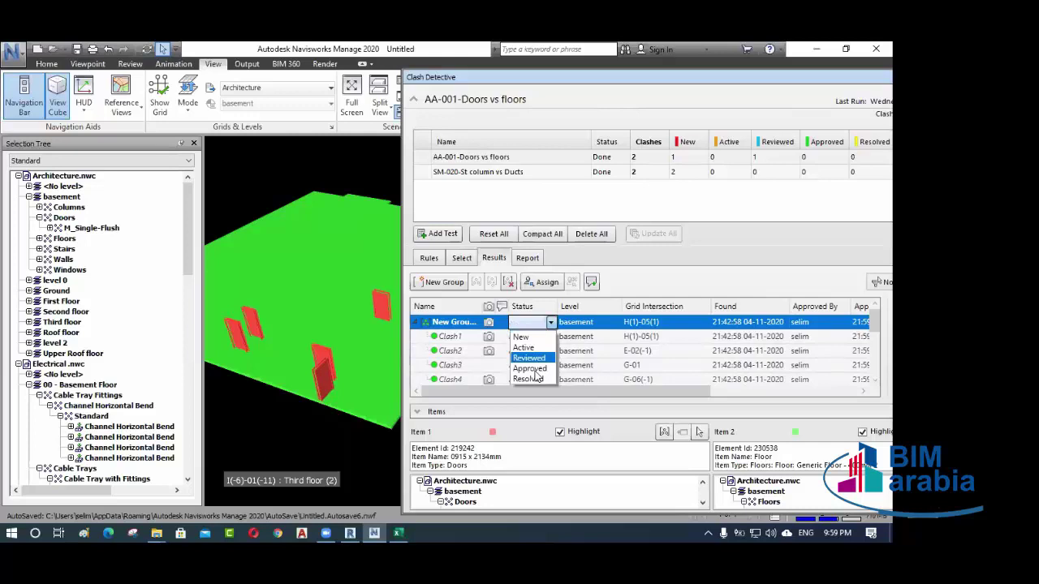
pyautogui.click(535, 359)
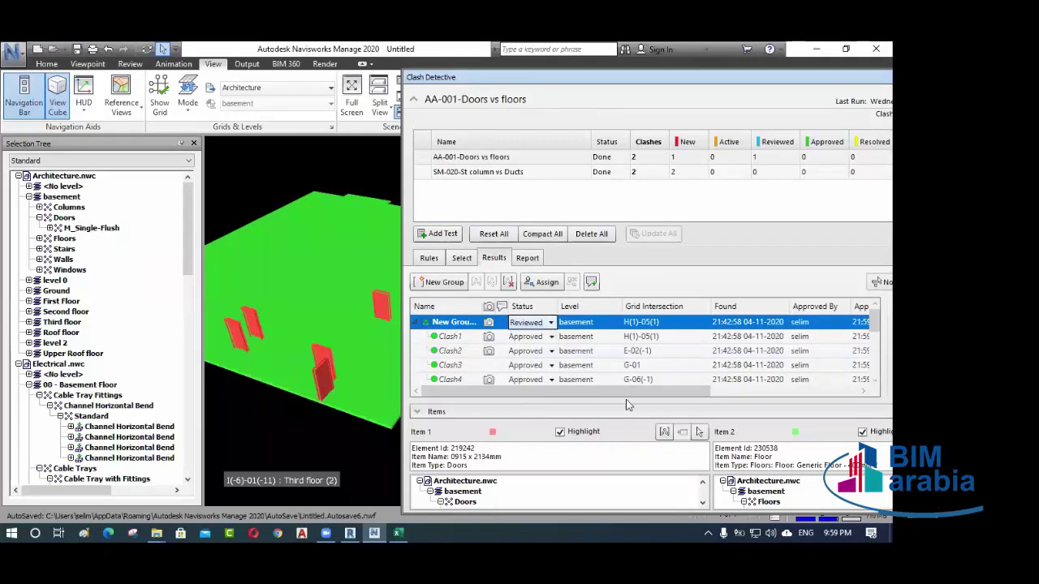
pyautogui.click(551, 323)
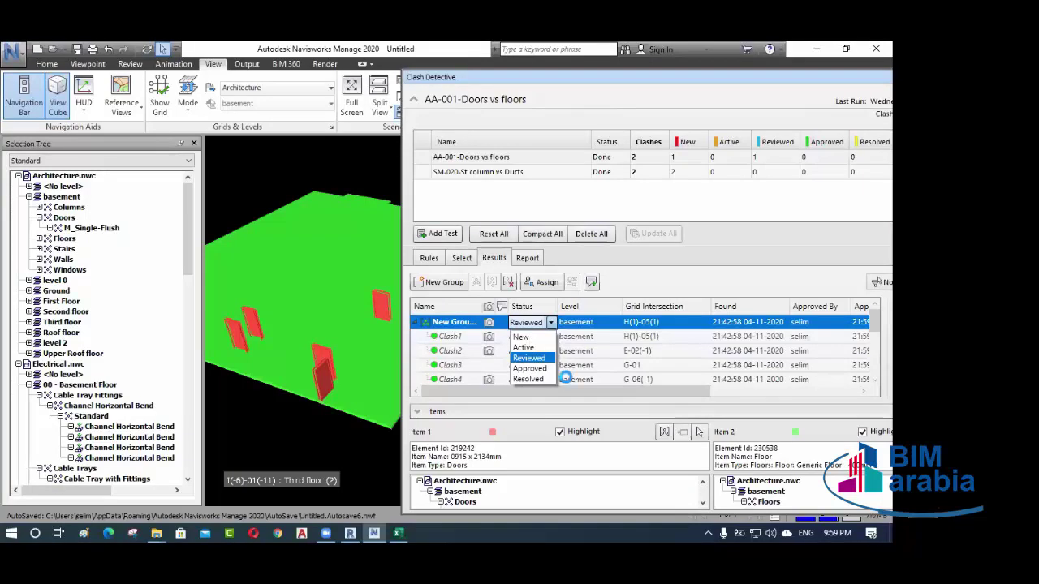
pyautogui.click(521, 337)
pyautogui.moveTo(555, 397); pyautogui.dragTo(714, 397)
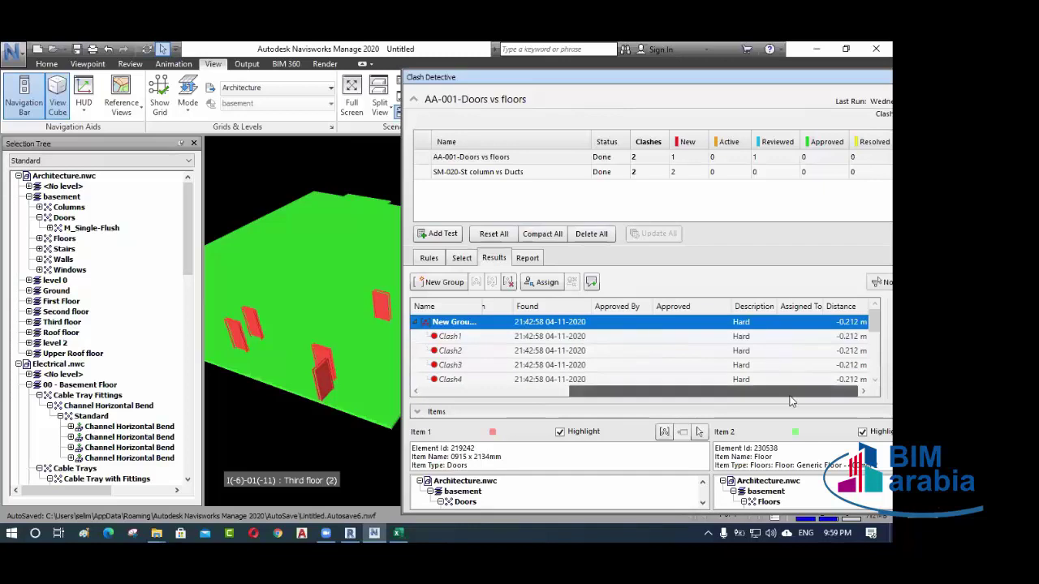
# - Select Clash1, shift the Clash Detective window left, and choose Assign for Clash1
pyautogui.click(804, 325)
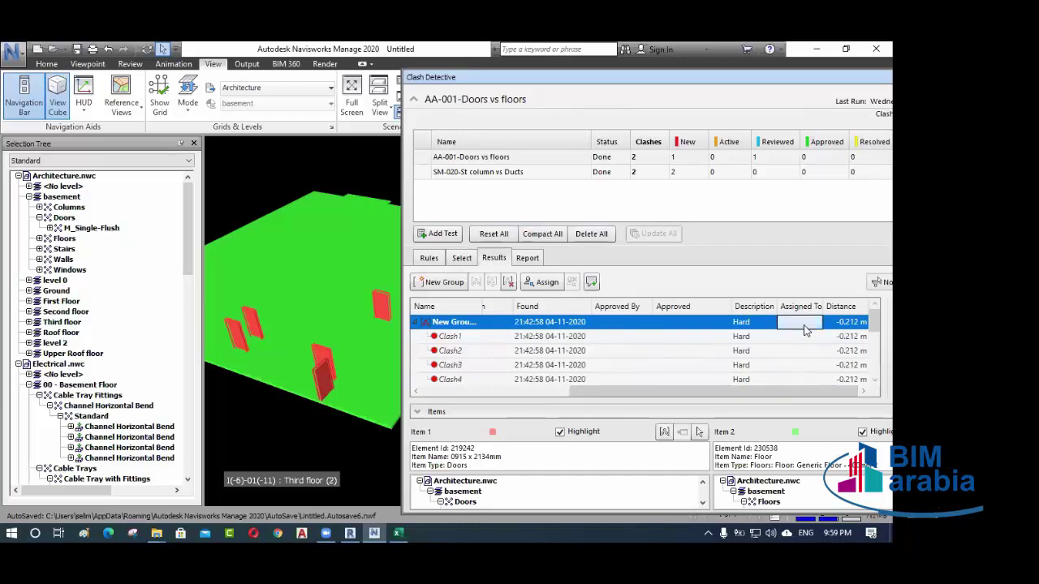
pyautogui.click(799, 338)
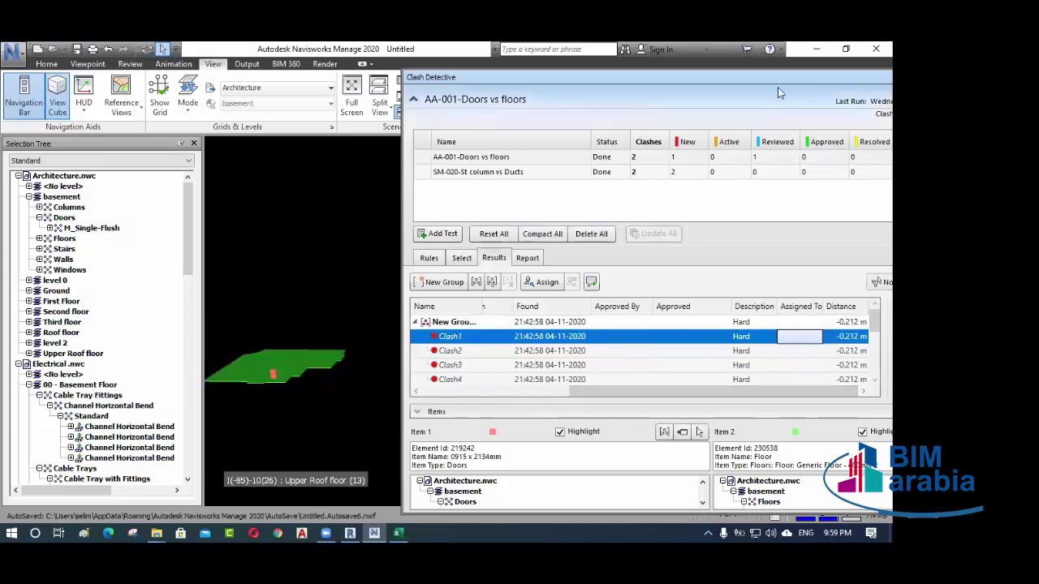
pyautogui.moveTo(717, 85); pyautogui.dragTo(626, 91)
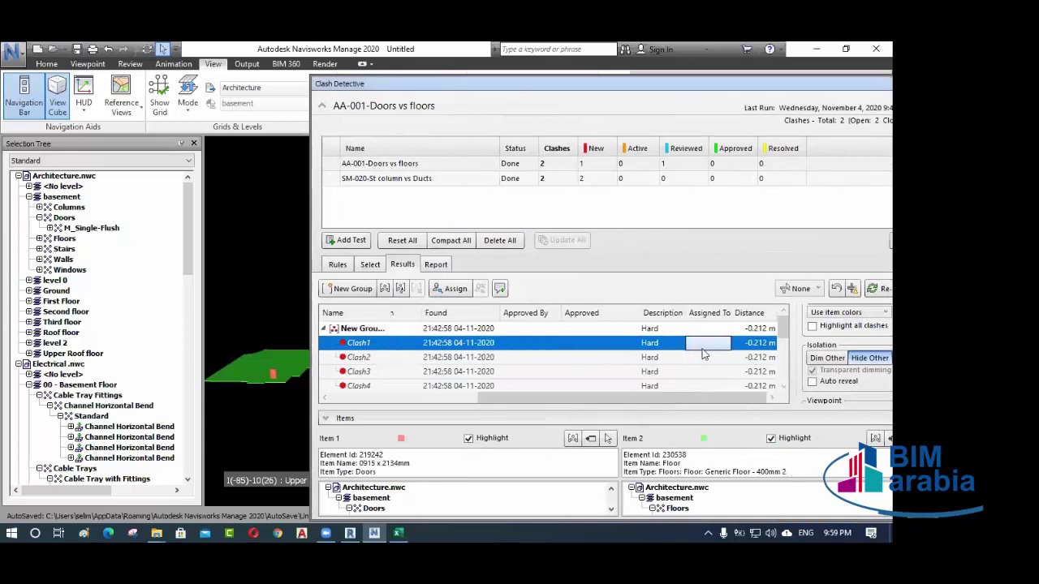
pyautogui.rightClick(704, 344)
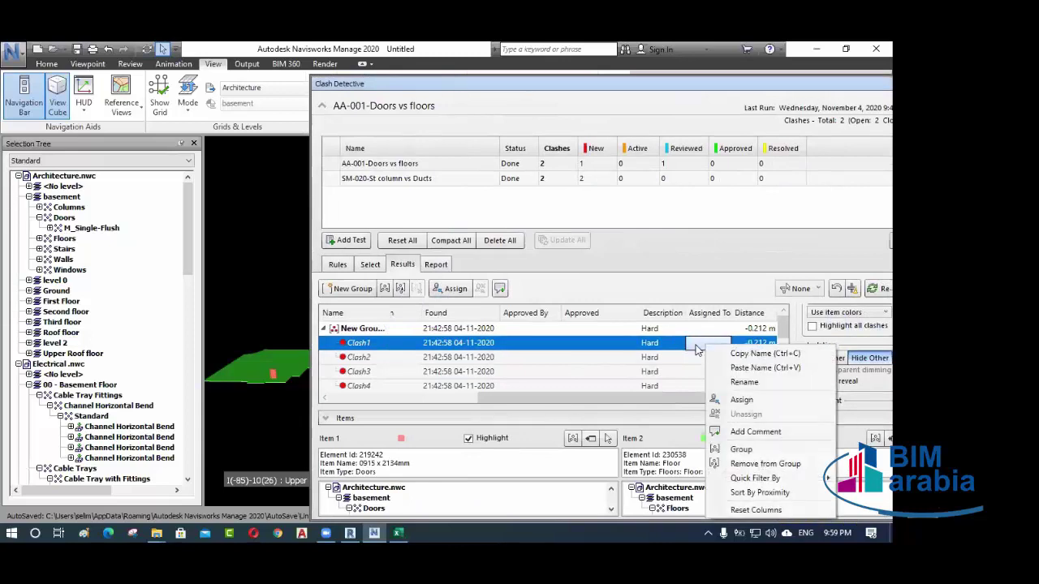
pyautogui.rightClick(697, 340)
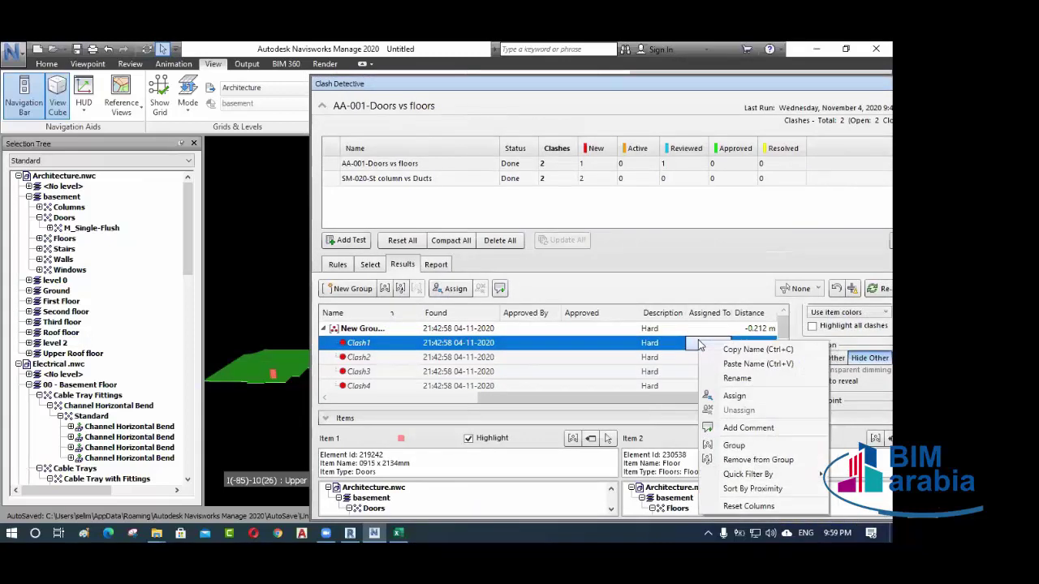
pyautogui.click(735, 397)
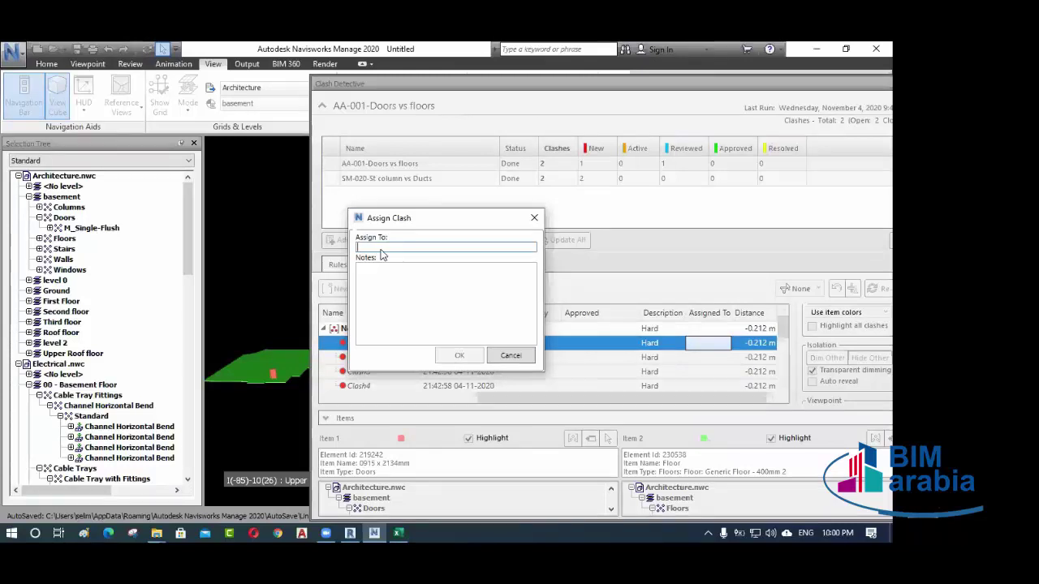
# - Assign Clash1 to the team member with no notes, so the group's Assigned To reads VARIES
pyautogui.write('ahmed')
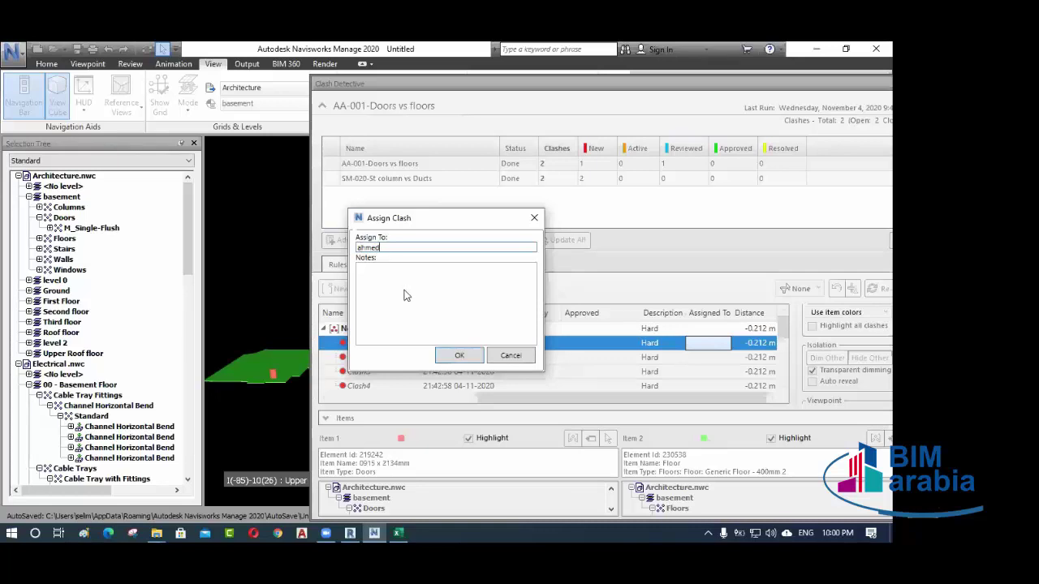
pyautogui.click(406, 294)
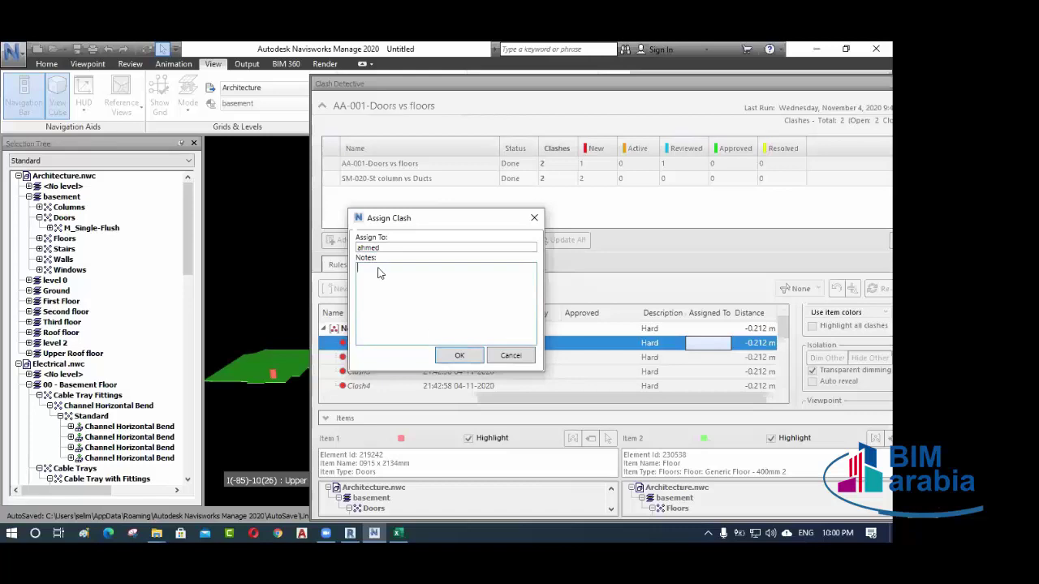
pyautogui.click(460, 356)
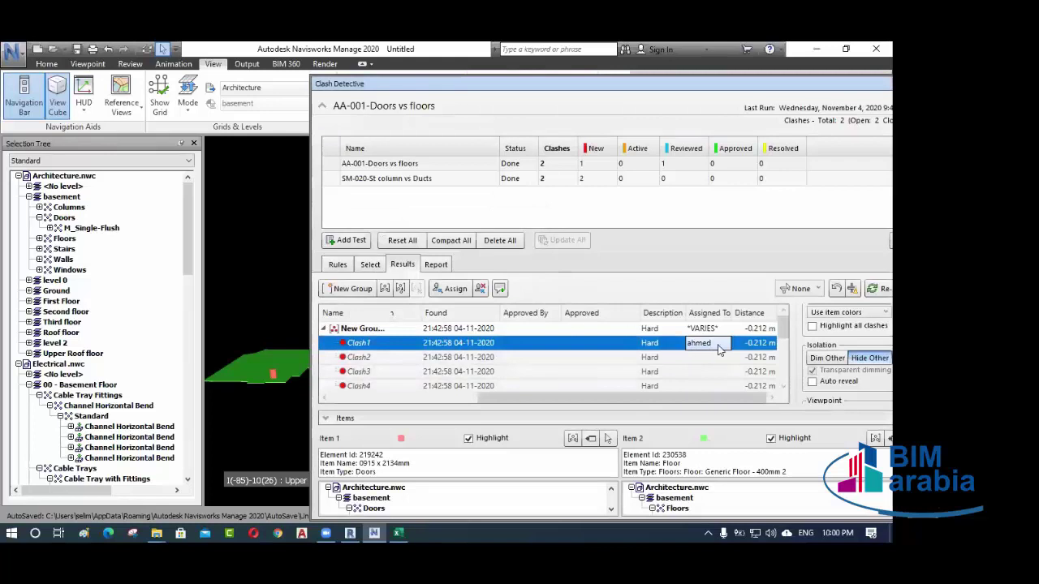
# - Zoom in on the model, select the first New Group and collapse it
pyautogui.click(758, 344)
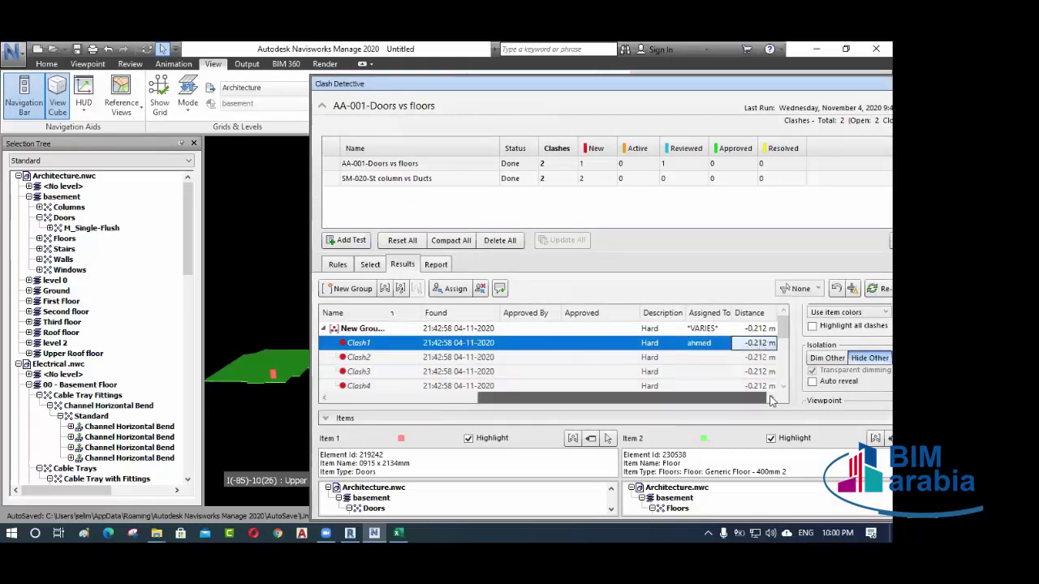
pyautogui.scroll(2, 273, 375)
pyautogui.scroll(5, 273, 375)
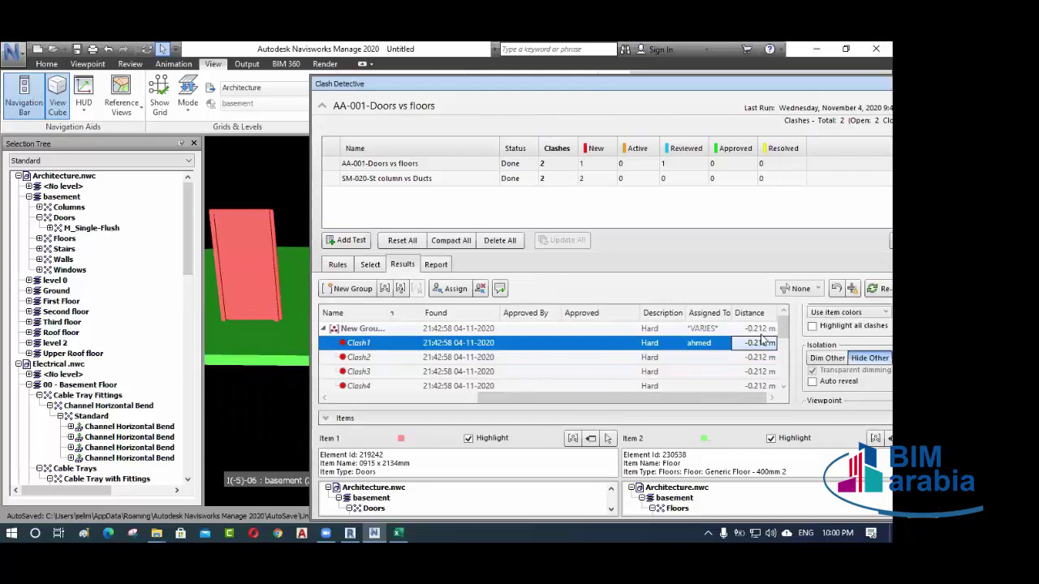
pyautogui.click(758, 329)
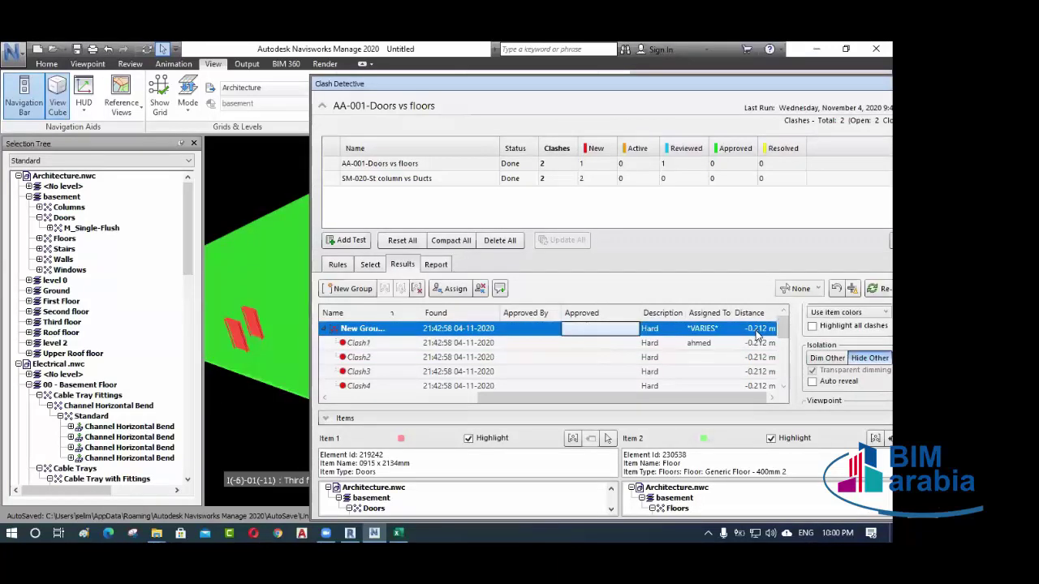
pyautogui.scroll(-2, 761, 365)
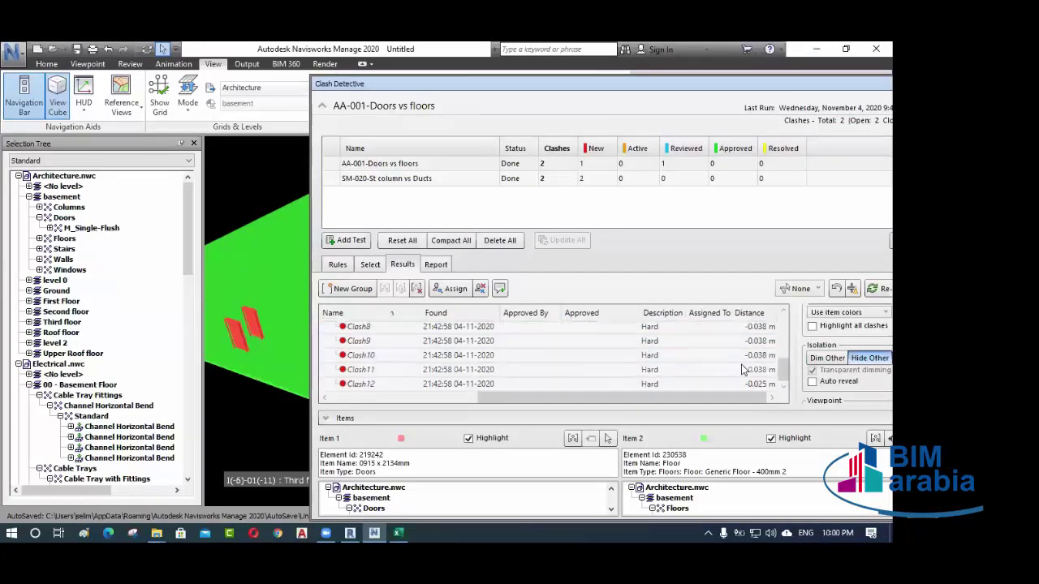
pyautogui.press('Left')
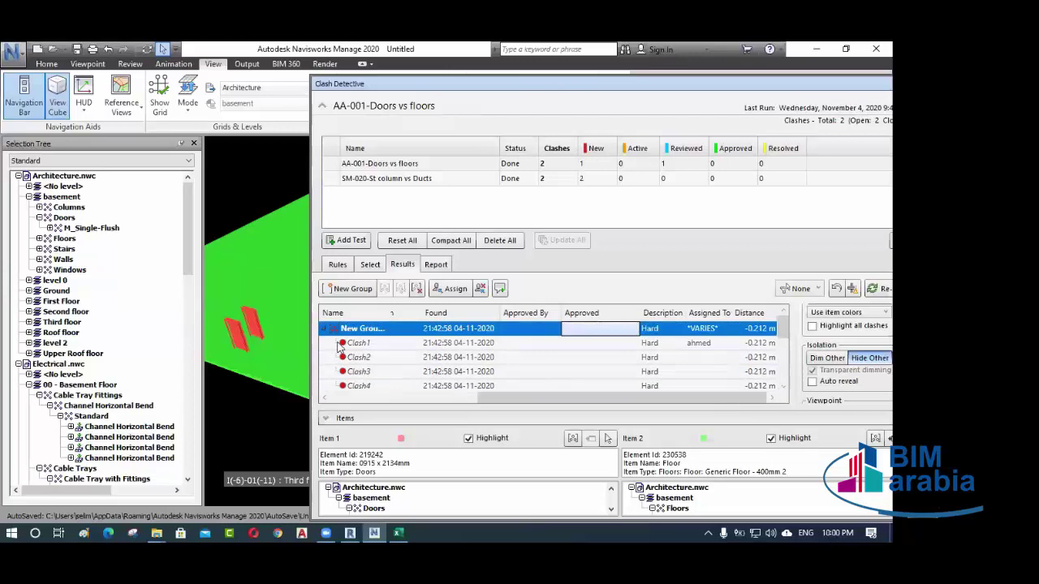
# - Collapse the second group, then view Clash1, Clash7 and finally Clash1's door clash again
pyautogui.click(324, 343)
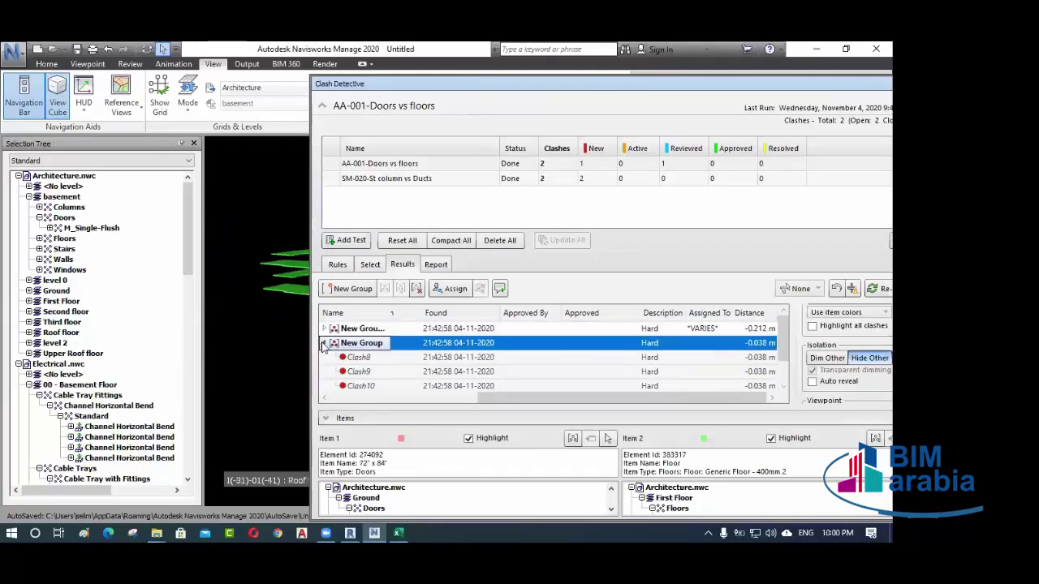
pyautogui.click(325, 343)
pyautogui.click(323, 328)
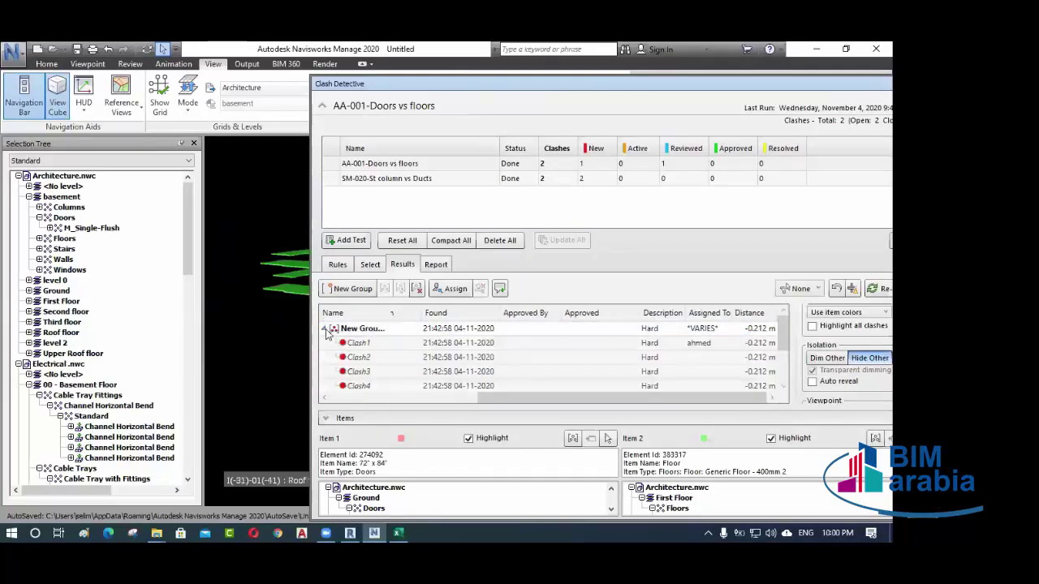
pyautogui.click(388, 345)
pyautogui.scroll(-2, 389, 374)
pyautogui.click(389, 370)
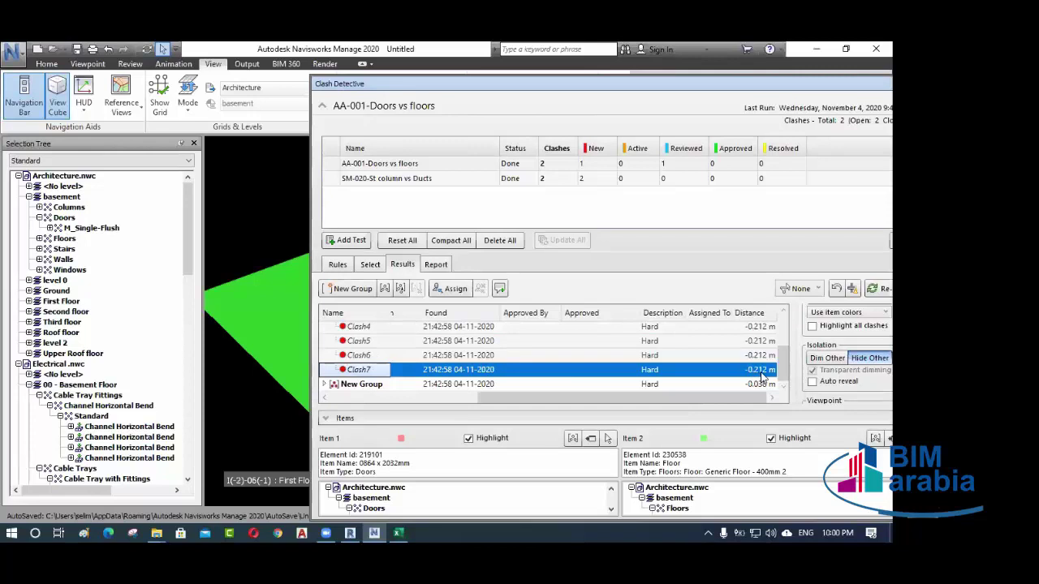
pyautogui.scroll(2, 750, 367)
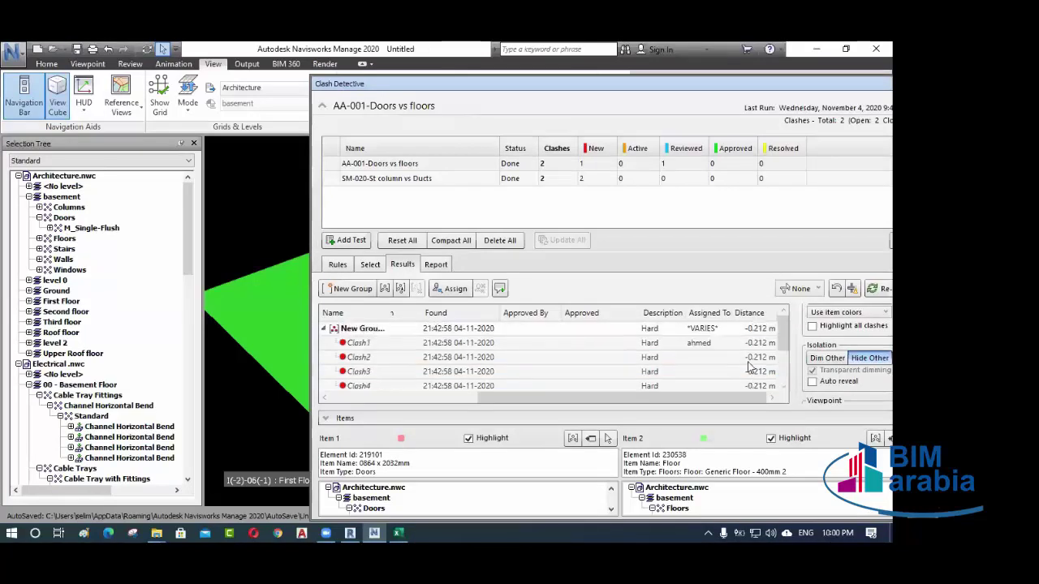
pyautogui.click(759, 328)
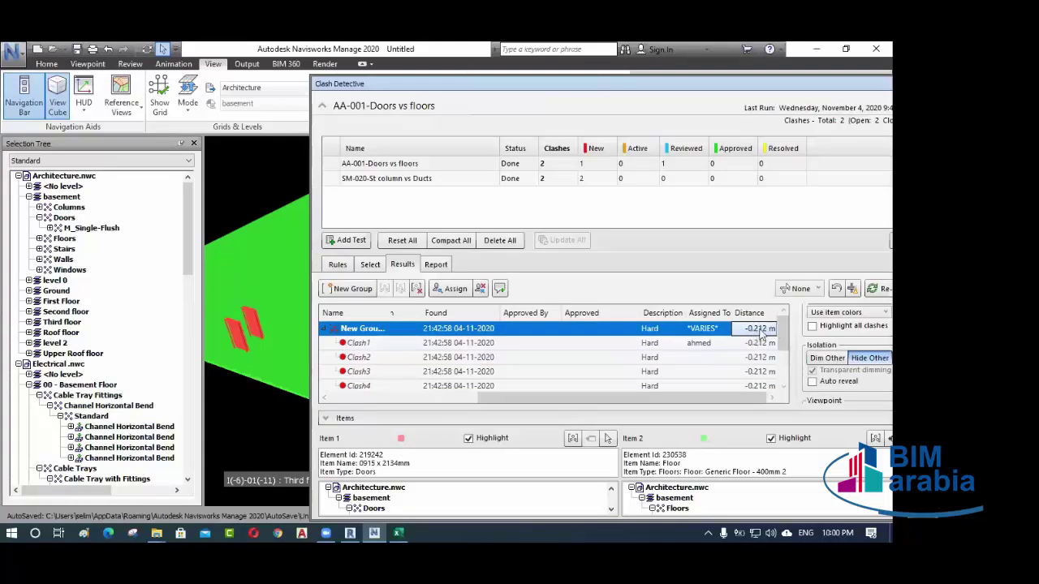
pyautogui.click(758, 343)
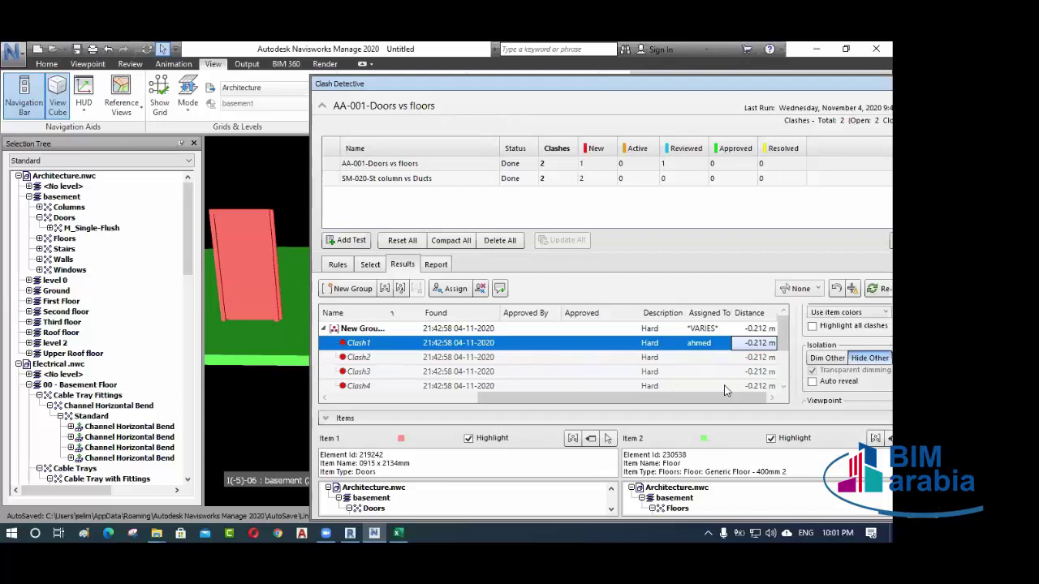
pyautogui.scroll(-1, 843, 354)
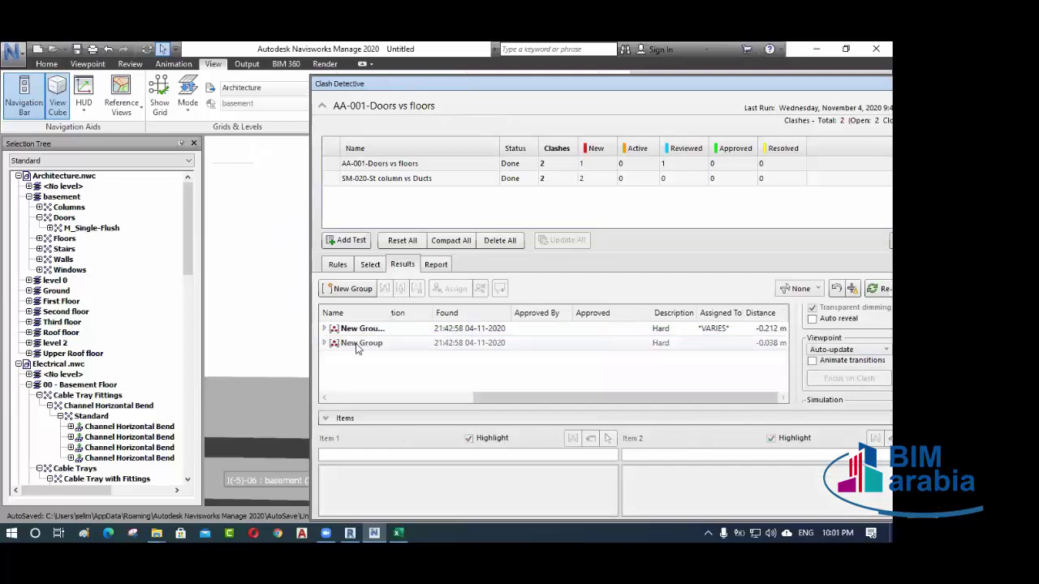
# - Show the second New Group clash in a widened 3D view, orbited and zoomed in
pyautogui.click(359, 344)
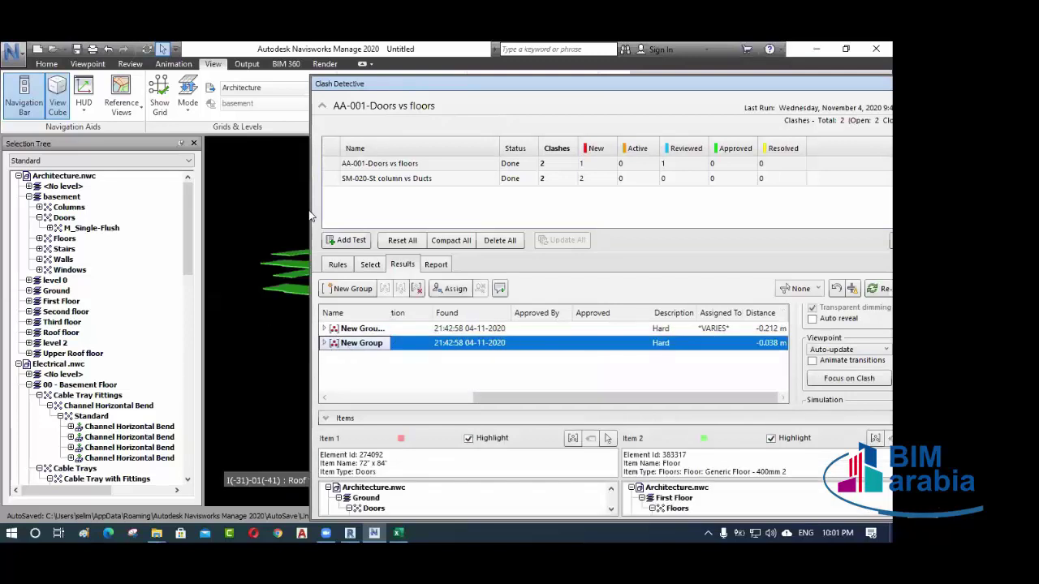
pyautogui.moveTo(309, 213); pyautogui.dragTo(464, 212)
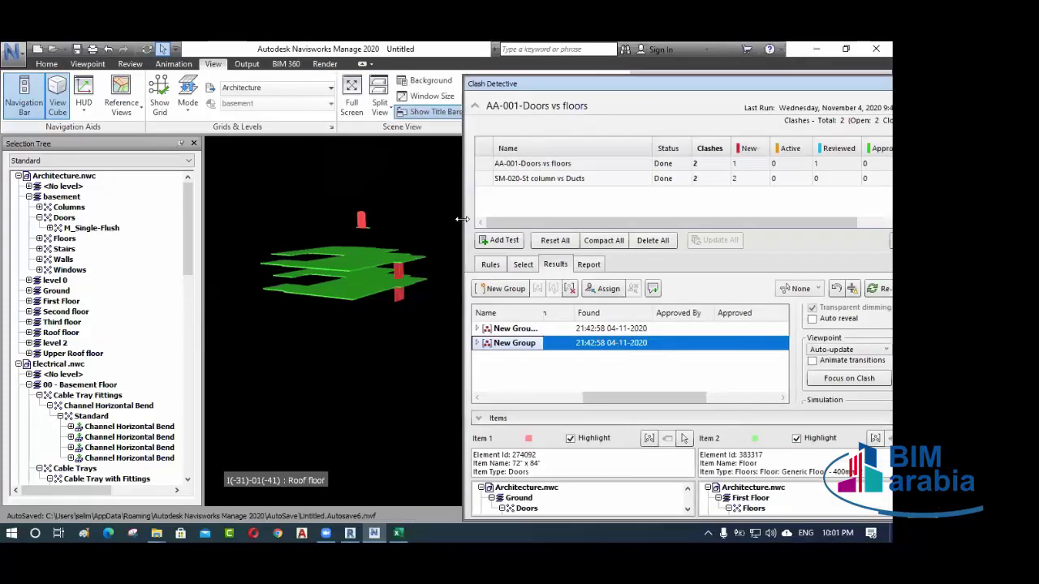
pyautogui.moveTo(403, 300)
pyautogui.keyDown('shift'); pyautogui.mouseDown(button='middle')
pyautogui.moveTo(432, 287)
pyautogui.moveTo(416, 293)
pyautogui.moveTo(346, 253)
pyautogui.moveTo(317, 301)
pyautogui.moveTo(365, 313)
pyautogui.moveTo(349, 251)
pyautogui.mouseUp(button='middle'); pyautogui.keyUp('shift')
pyautogui.scroll(5, 318, 317)
pyautogui.scroll(-5, 324, 308)
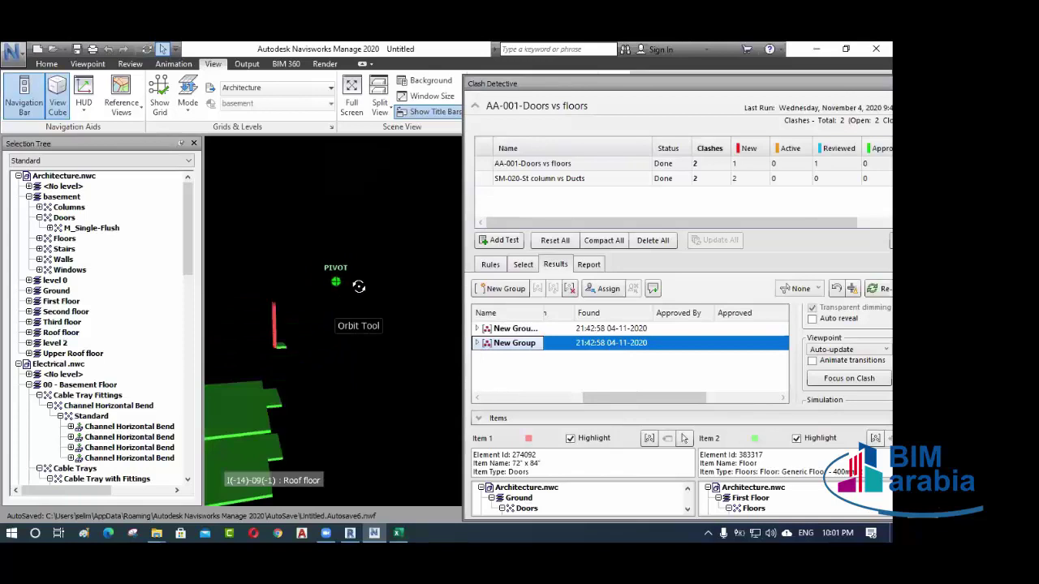
pyautogui.scroll(4, 315, 336)
pyautogui.scroll(4, 315, 336)
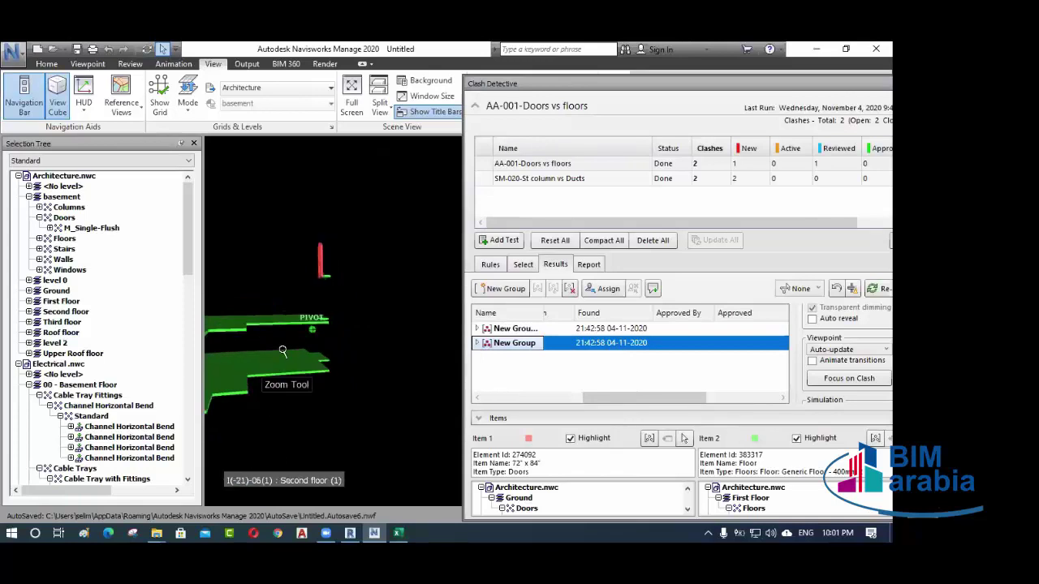
# - Frame the clash on the floors, then box-select the clashing arched door and floor
pyautogui.keyDown('shift'); pyautogui.moveTo(324, 300); pyautogui.dragTo(332, 260, button='middle'); pyautogui.keyUp('shift')
pyautogui.scroll(-4, 349, 290)
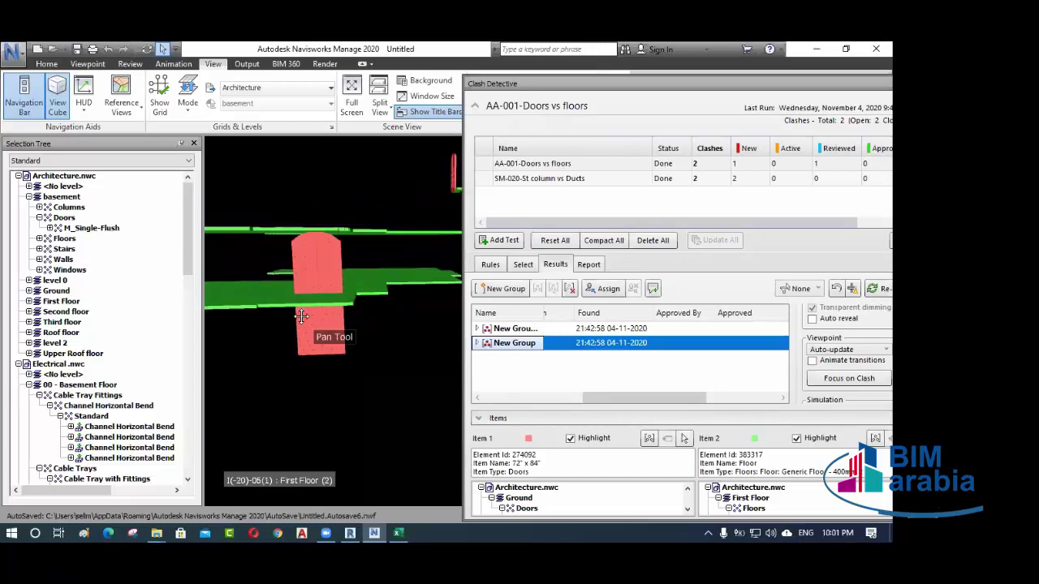
pyautogui.moveTo(420, 238); pyautogui.dragTo(380, 253, button='middle')
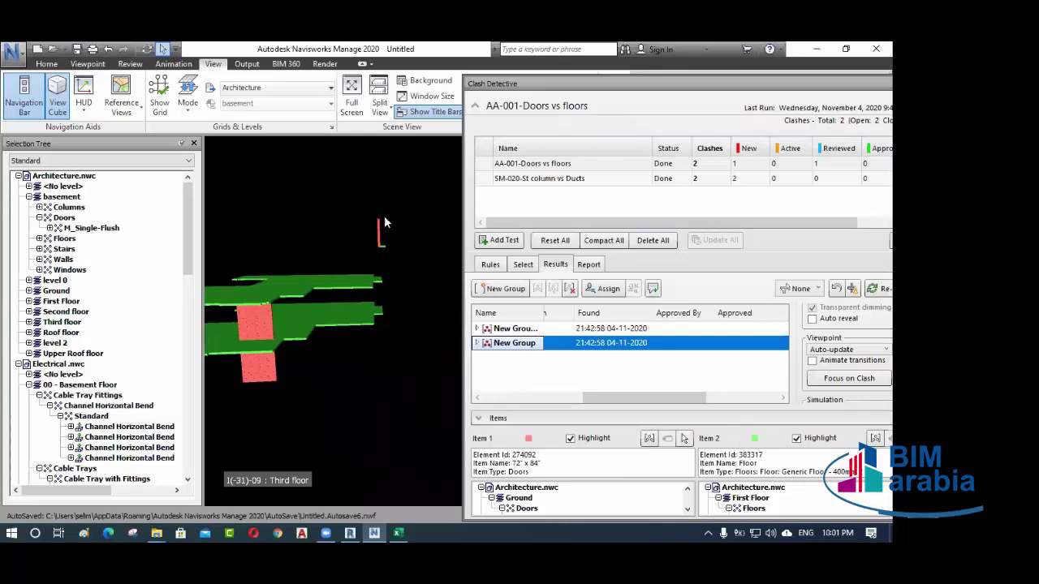
pyautogui.scroll(5, 383, 244)
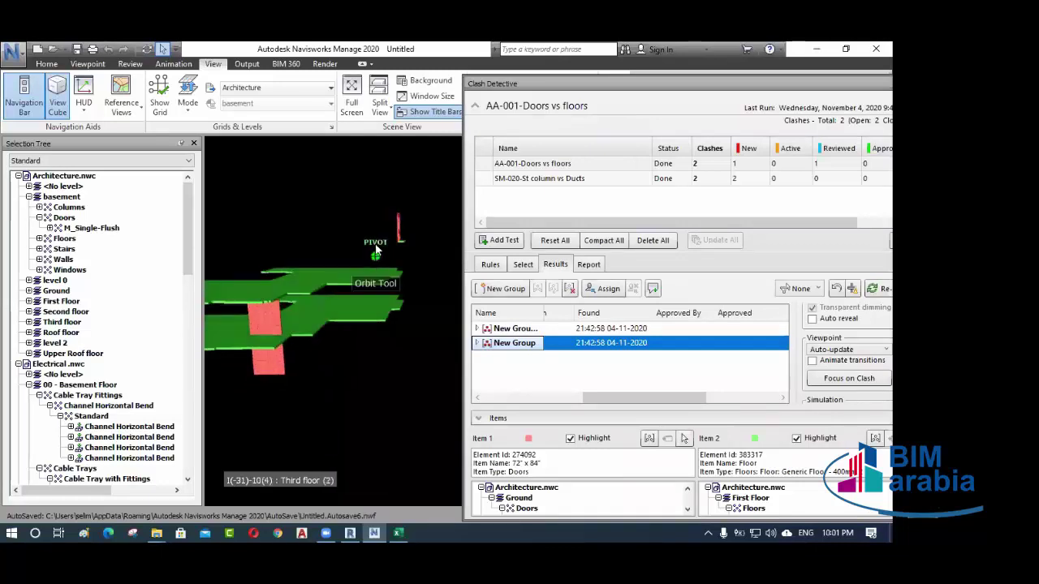
pyautogui.scroll(-2, 402, 229)
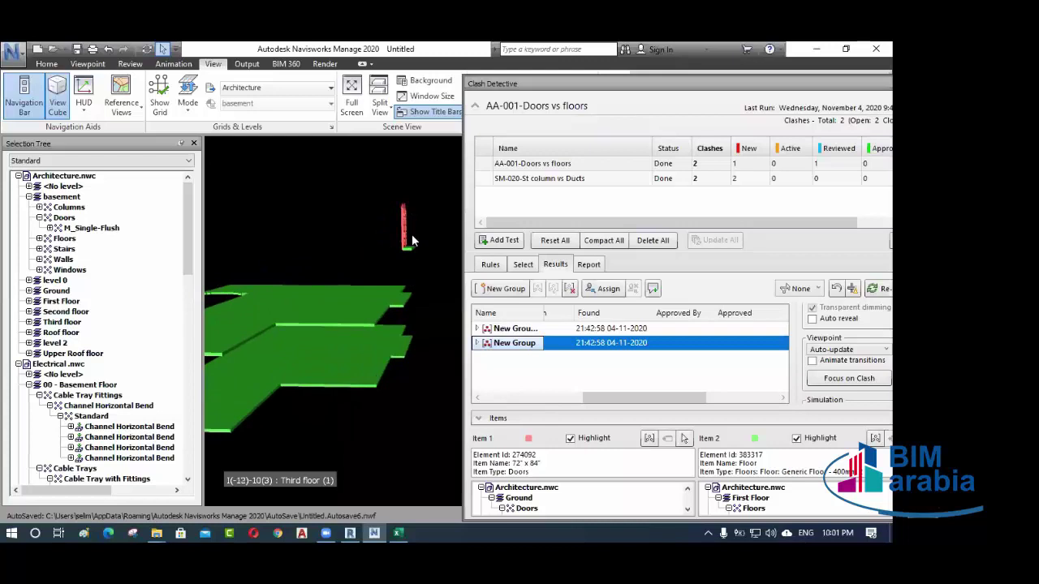
pyautogui.scroll(-2, 404, 230)
pyautogui.moveTo(403, 229); pyautogui.dragTo(344, 249, button='middle')
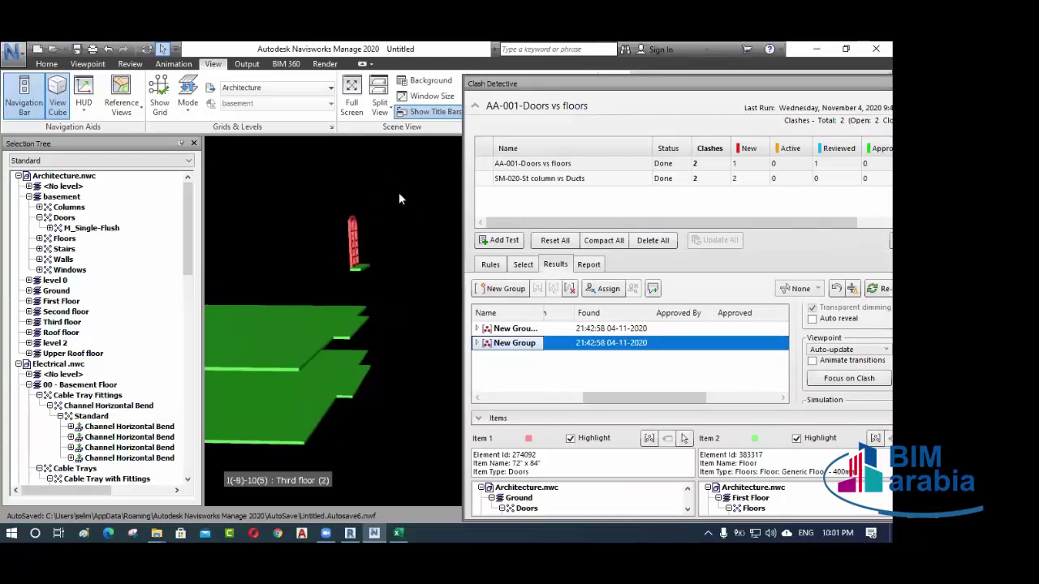
pyautogui.moveTo(399, 179); pyautogui.dragTo(335, 281)
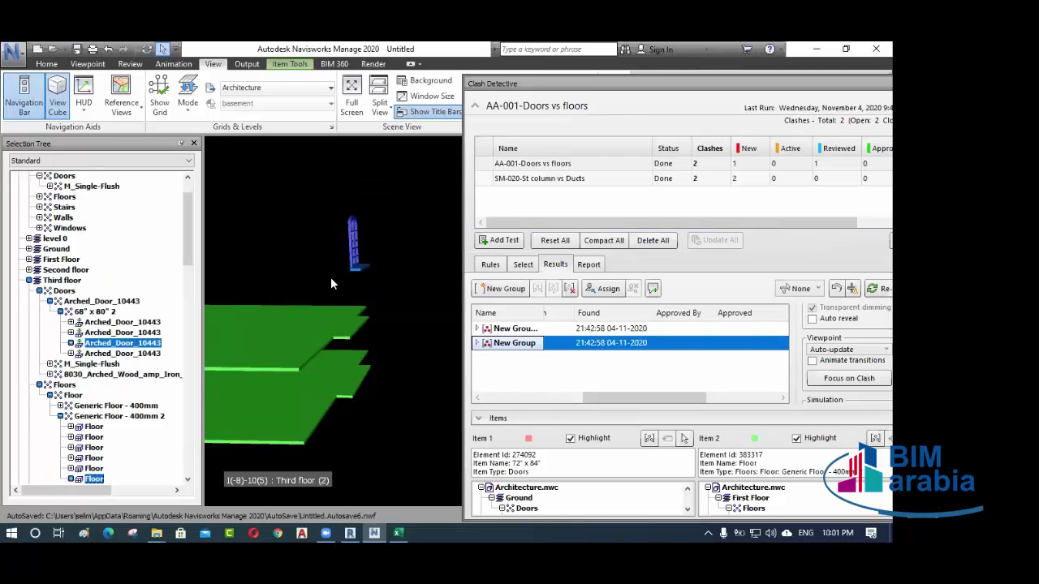
# - Clear the selection and box-select Arched_Door_10443 on the Third floor using Select Box
pyautogui.click(399, 243)
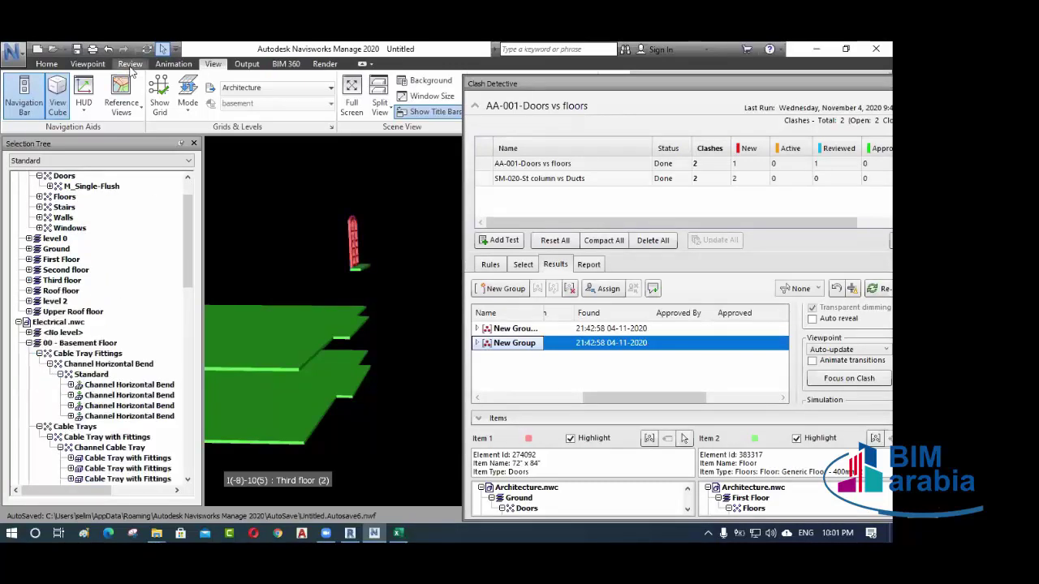
pyautogui.click(55, 65)
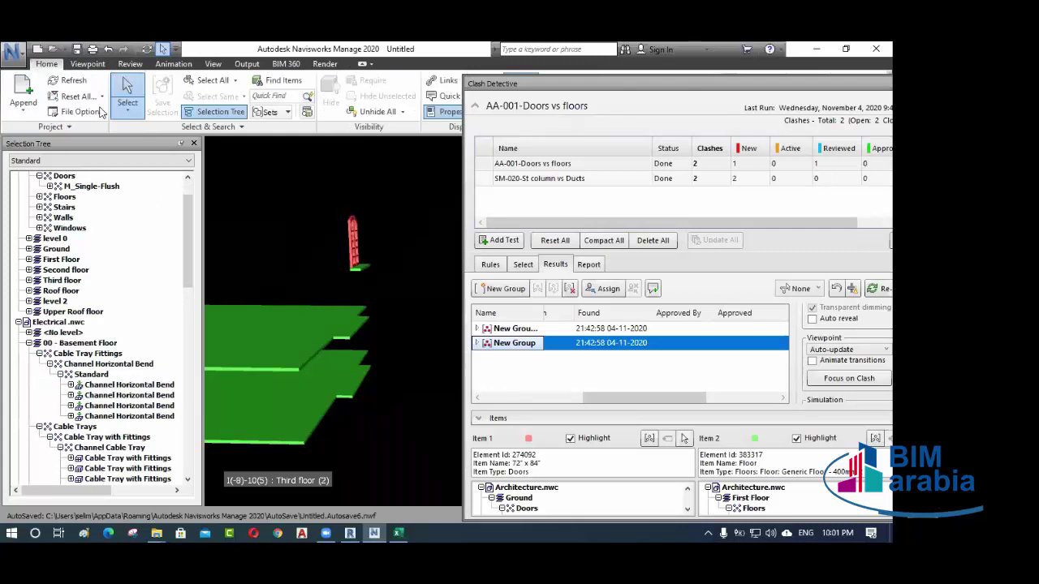
pyautogui.click(127, 109)
pyautogui.click(142, 160)
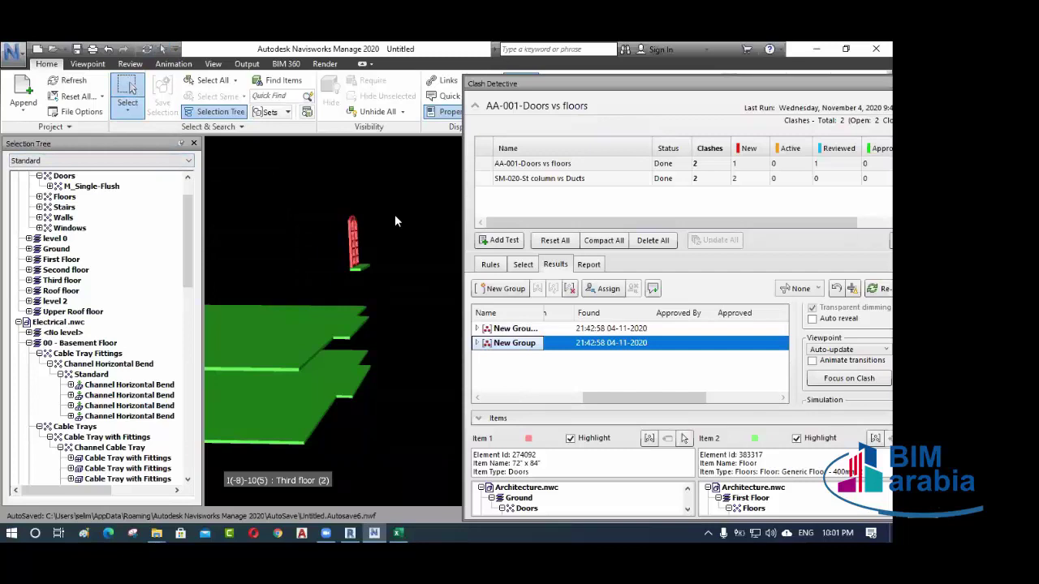
pyautogui.moveTo(394, 200); pyautogui.dragTo(349, 241)
pyautogui.click(127, 109)
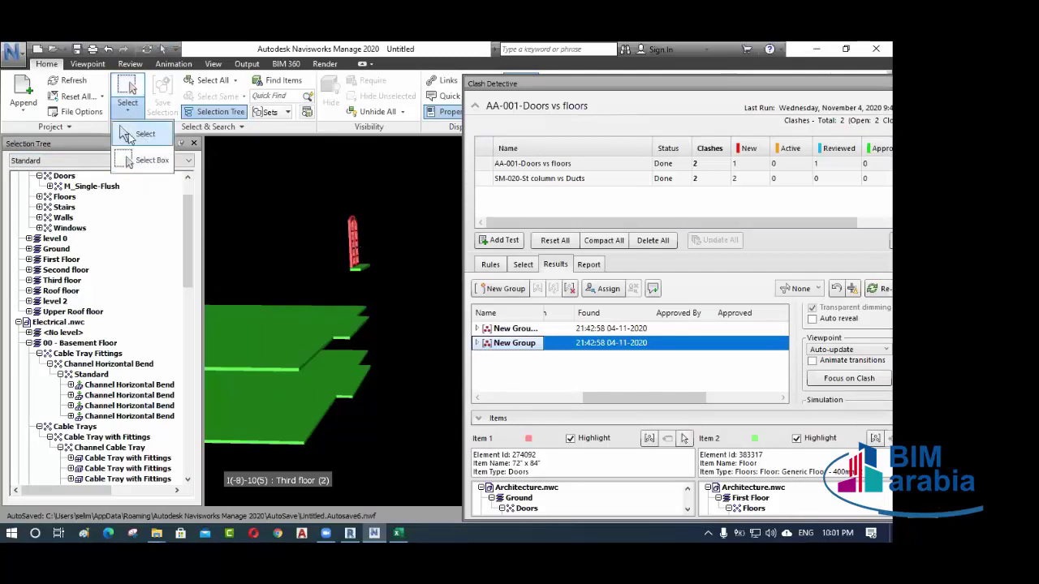
pyautogui.click(145, 136)
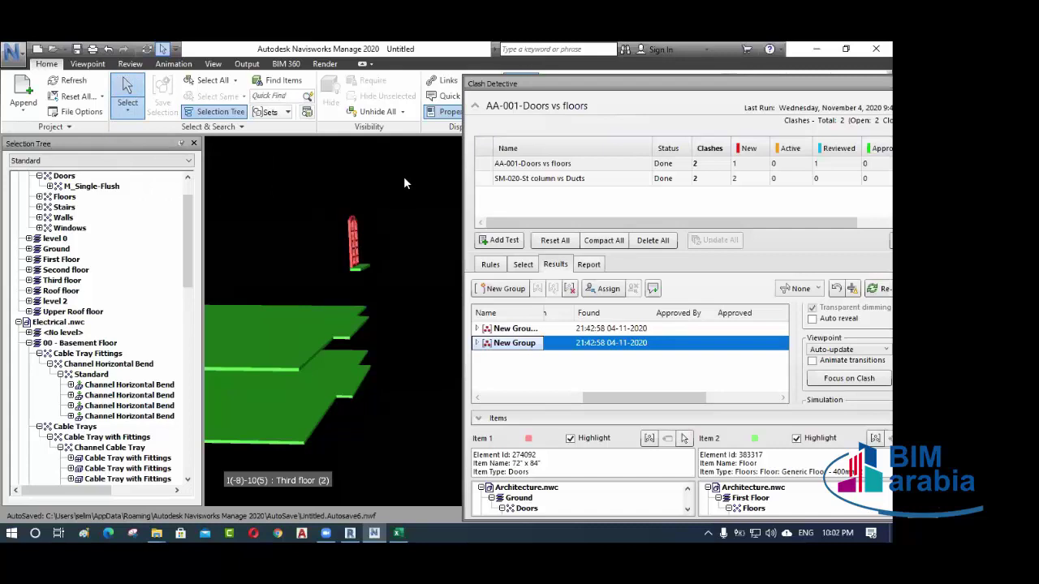
pyautogui.press('space')
pyautogui.moveTo(403, 176); pyautogui.dragTo(336, 290)
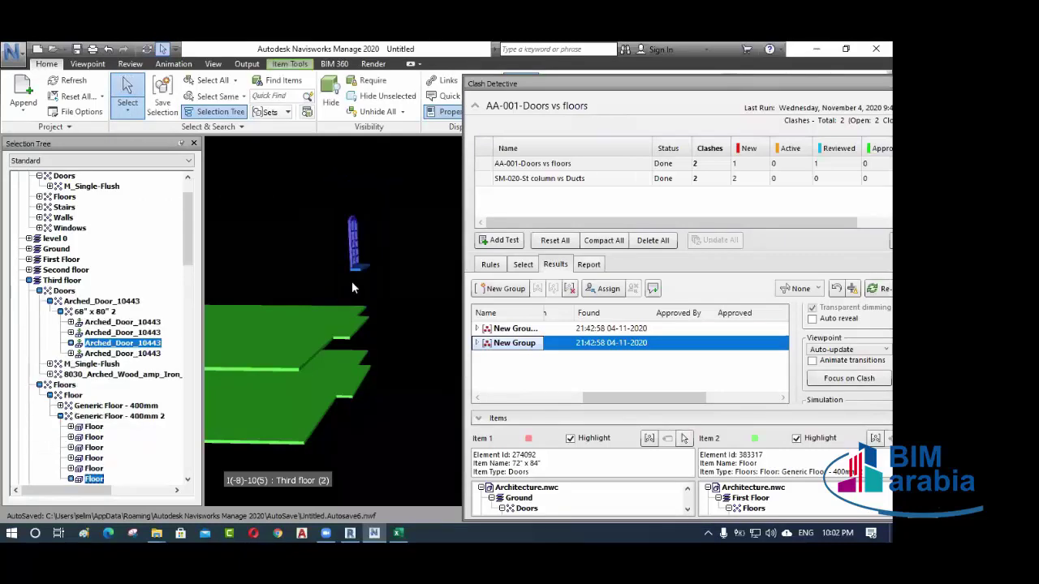
pyautogui.keyDown('shift'); pyautogui.moveTo(353, 264); pyautogui.dragTo(390, 259, button='middle'); pyautogui.keyUp('shift')
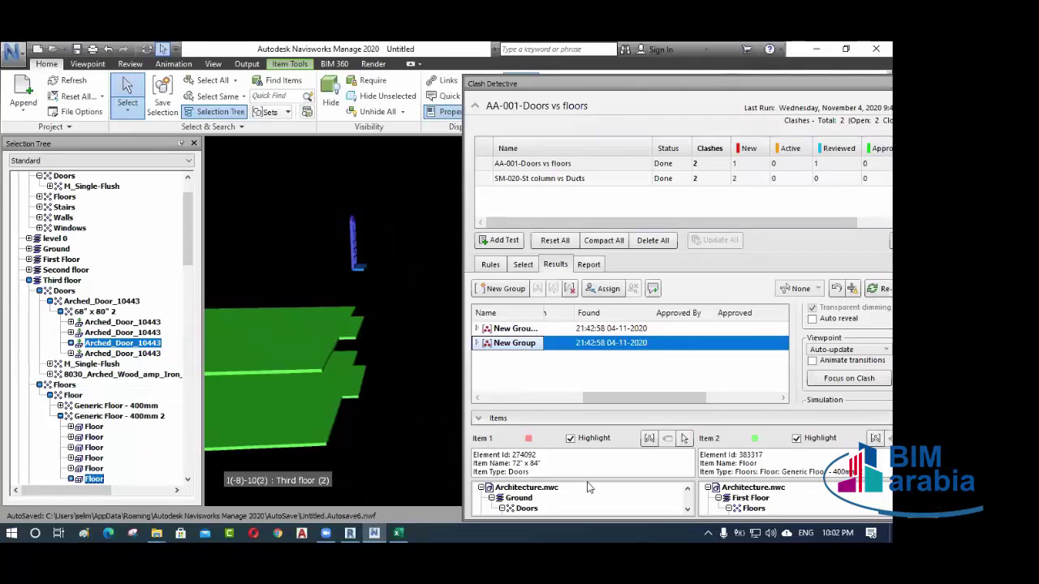
# - Group all clashes involving the door, Clash8 and Clash9, into a new clash group
pyautogui.rightClick(641, 505)
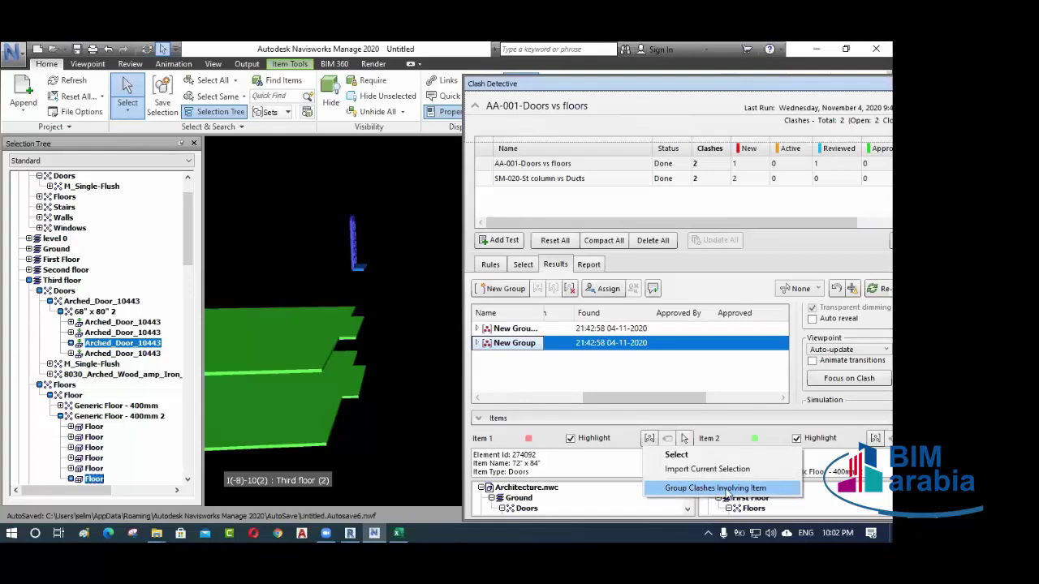
pyautogui.click(724, 489)
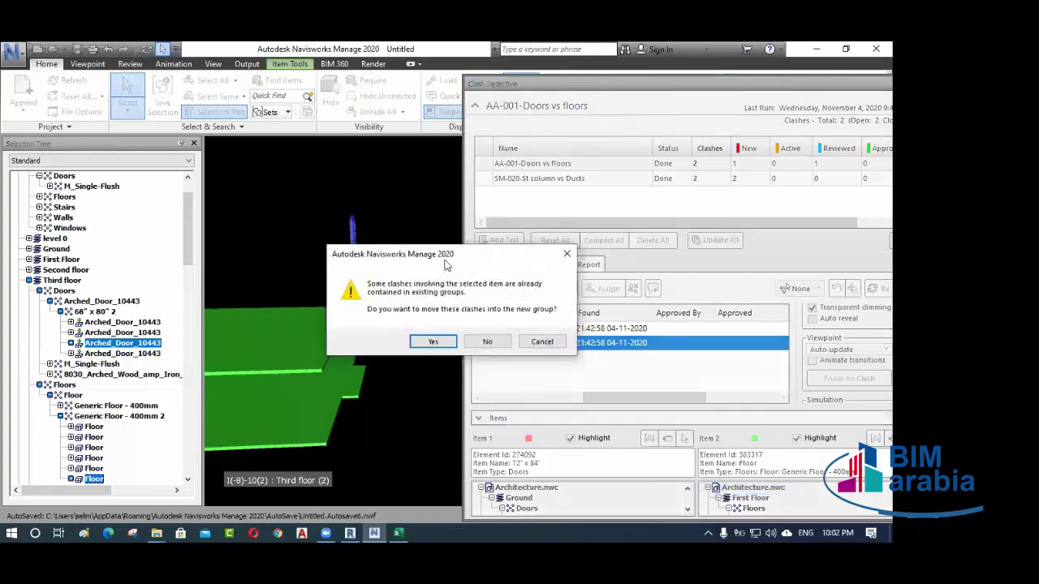
pyautogui.moveTo(445, 264); pyautogui.dragTo(414, 260)
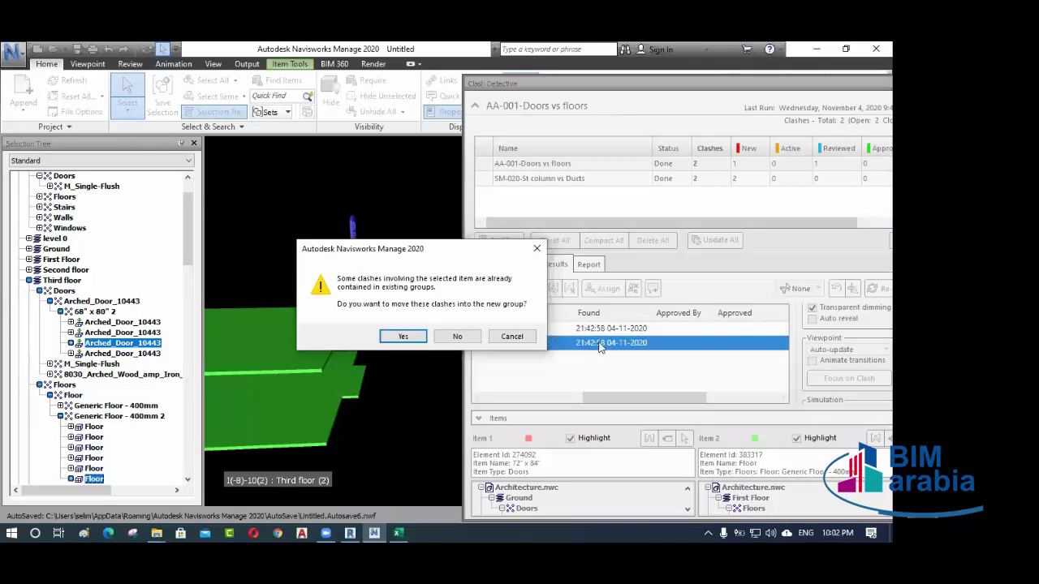
pyautogui.click(403, 336)
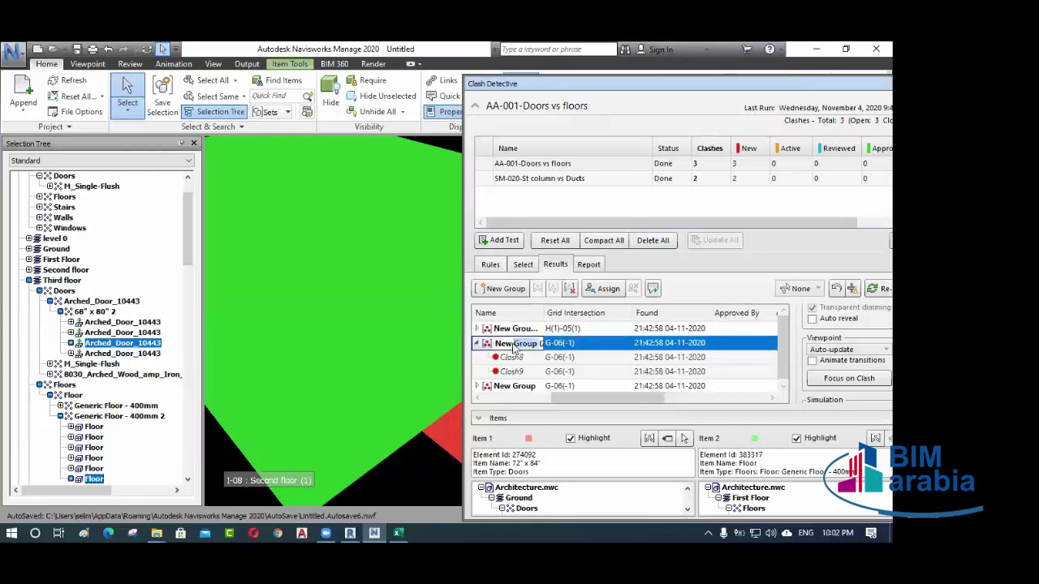
# - Rename the group holding Clash8 and Clash9 to 'doors type 2'
pyautogui.press('BackSpace')
pyautogui.press('BackSpace')
pyautogui.press('BackSpace')
pyautogui.press('BackSpace')
pyautogui.press('BackSpace')
pyautogui.press('BackSpace')
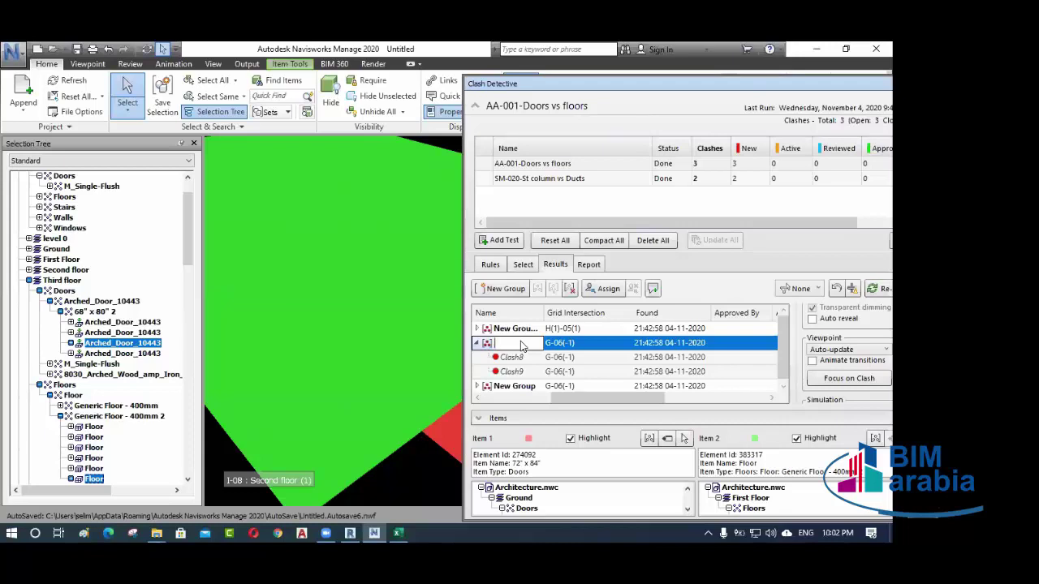
pyautogui.write('doors type...')
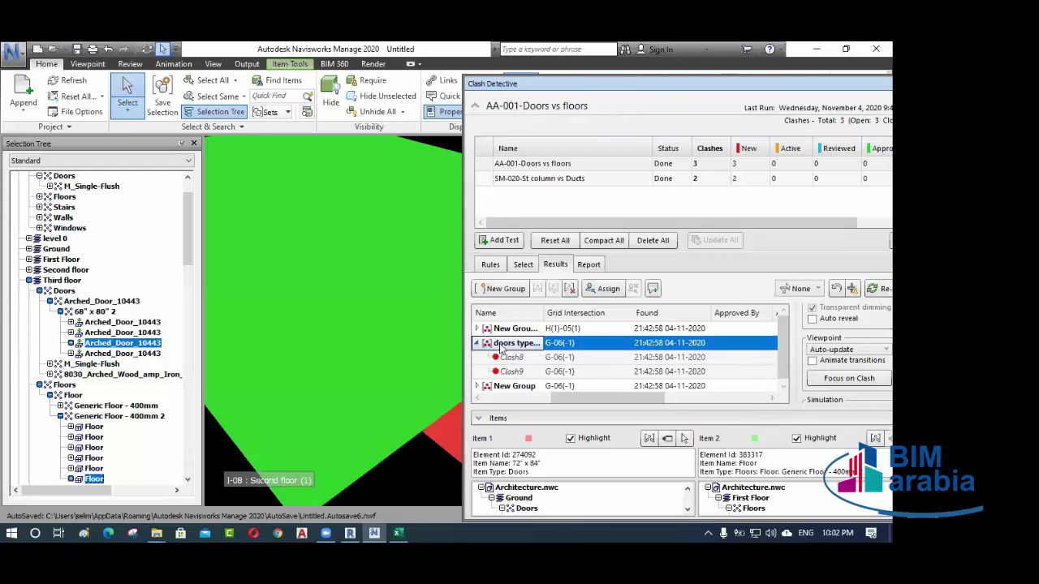
pyautogui.click(582, 345)
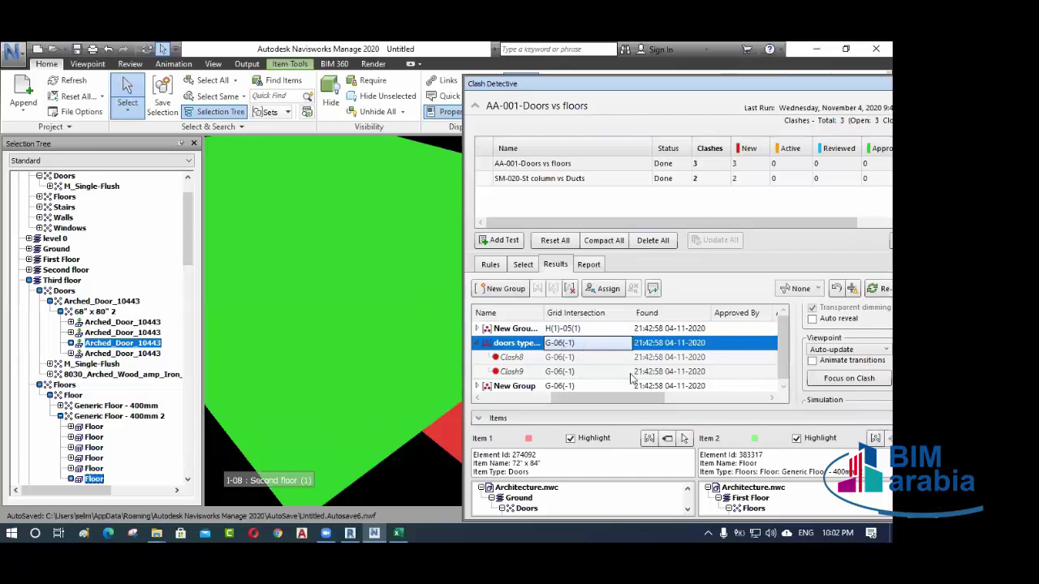
pyautogui.moveTo(648, 401); pyautogui.dragTo(533, 408)
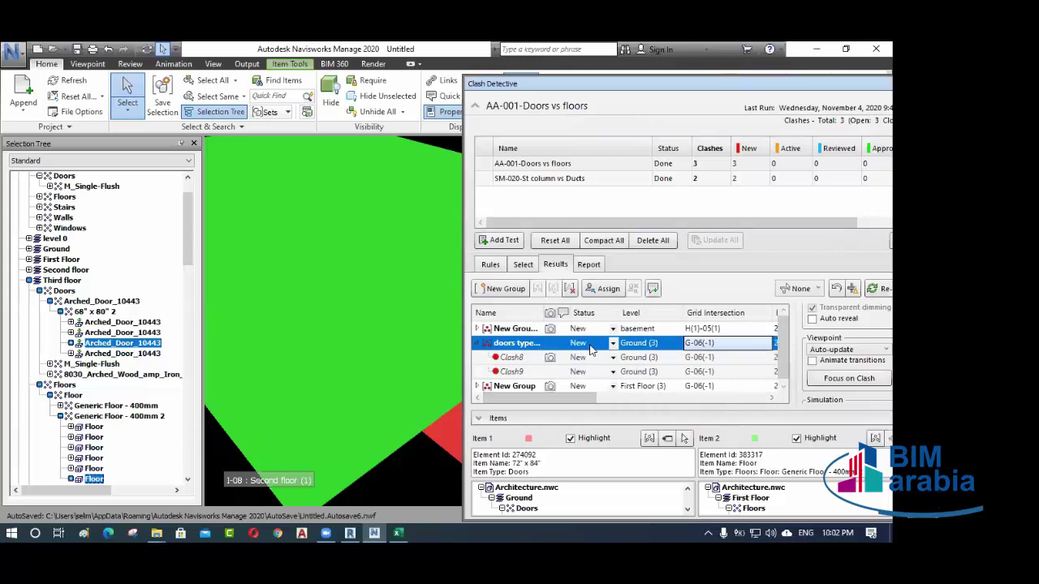
# - Set the 'doors type 2' group to Approved and reselect the AA-001-Doors vs floors test
pyautogui.click(612, 343)
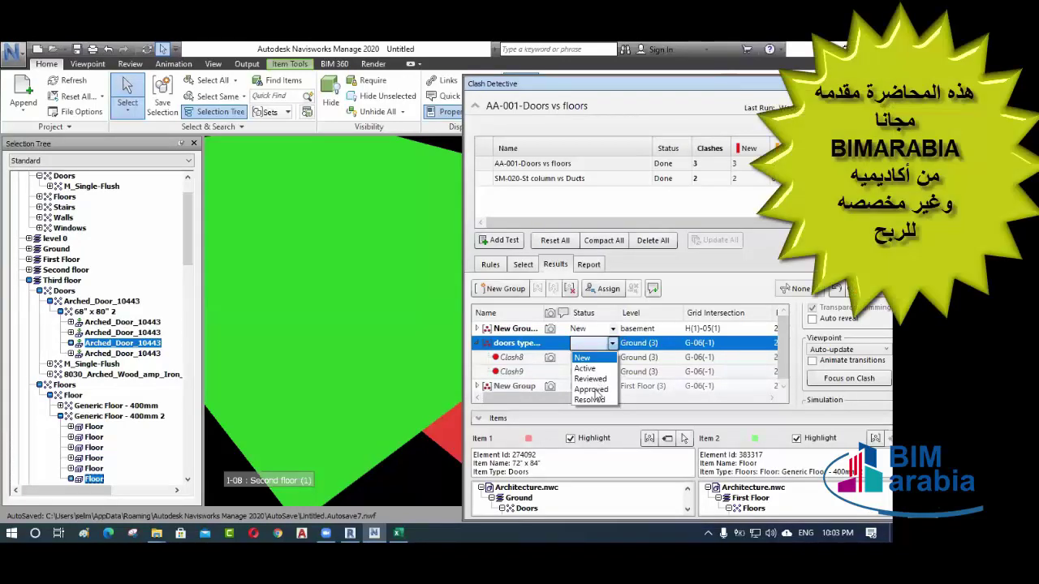
pyautogui.click(596, 391)
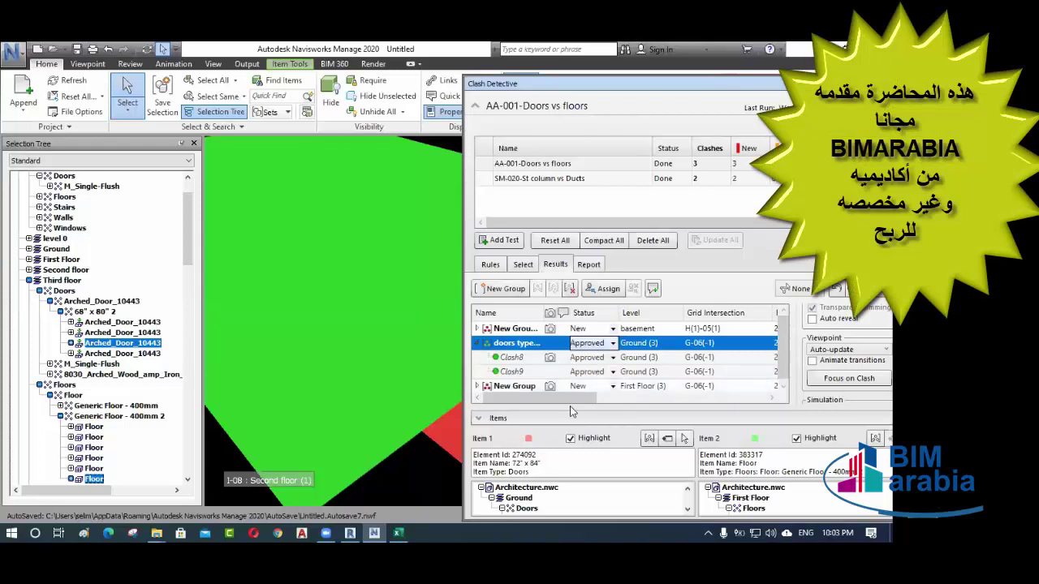
pyautogui.moveTo(573, 398); pyautogui.dragTo(640, 400)
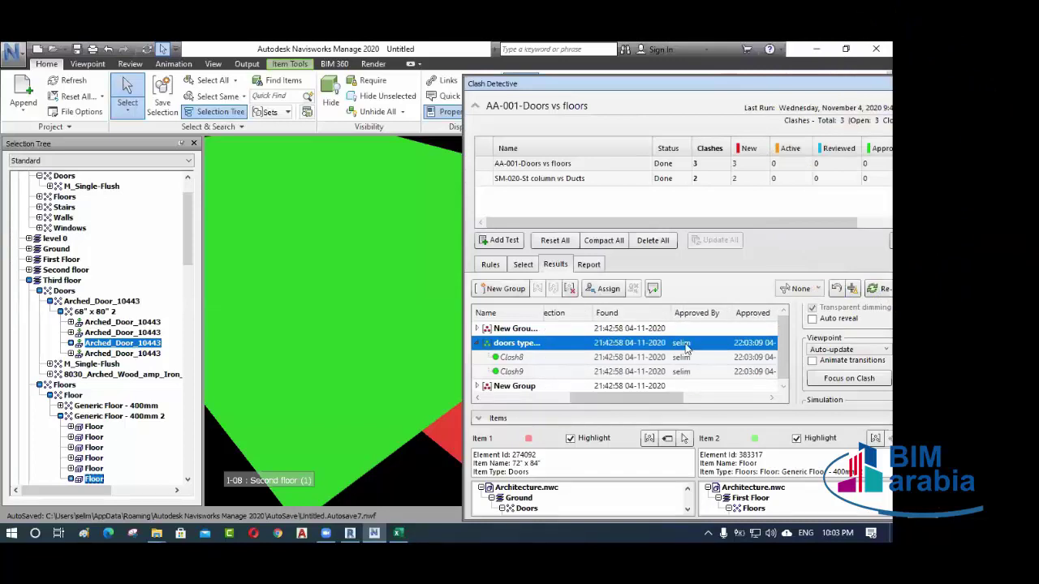
pyautogui.moveTo(622, 399); pyautogui.dragTo(482, 401)
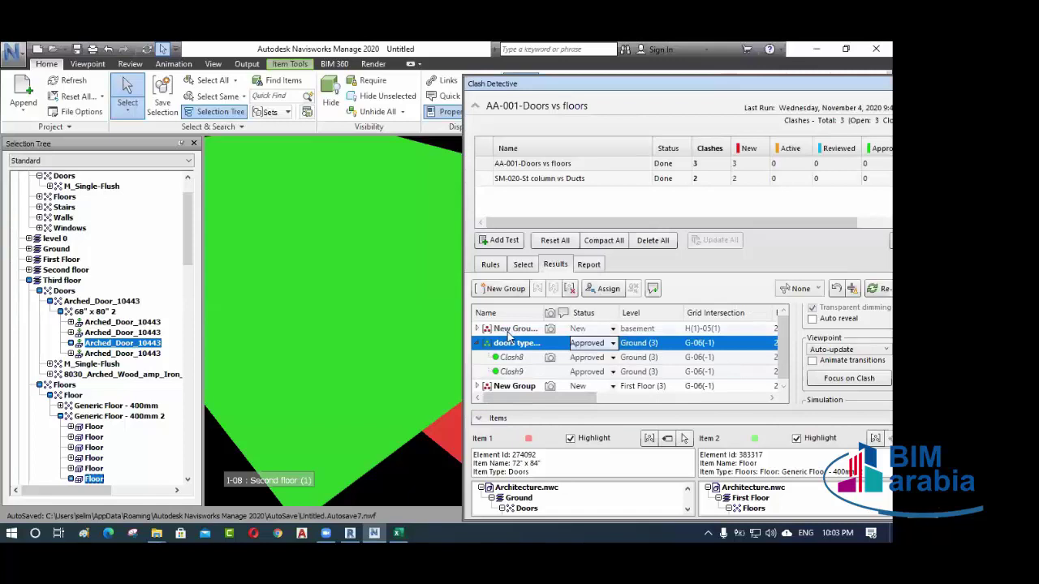
pyautogui.click(533, 165)
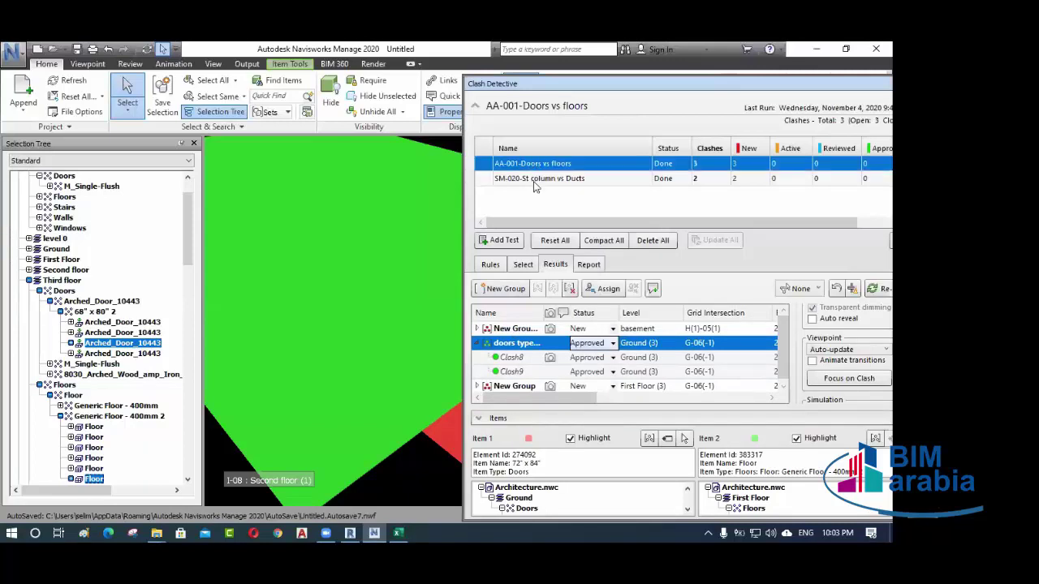
# - Show the SM-020-St column vs Ducts results and select both Clash1 and Clash2
pyautogui.click(538, 179)
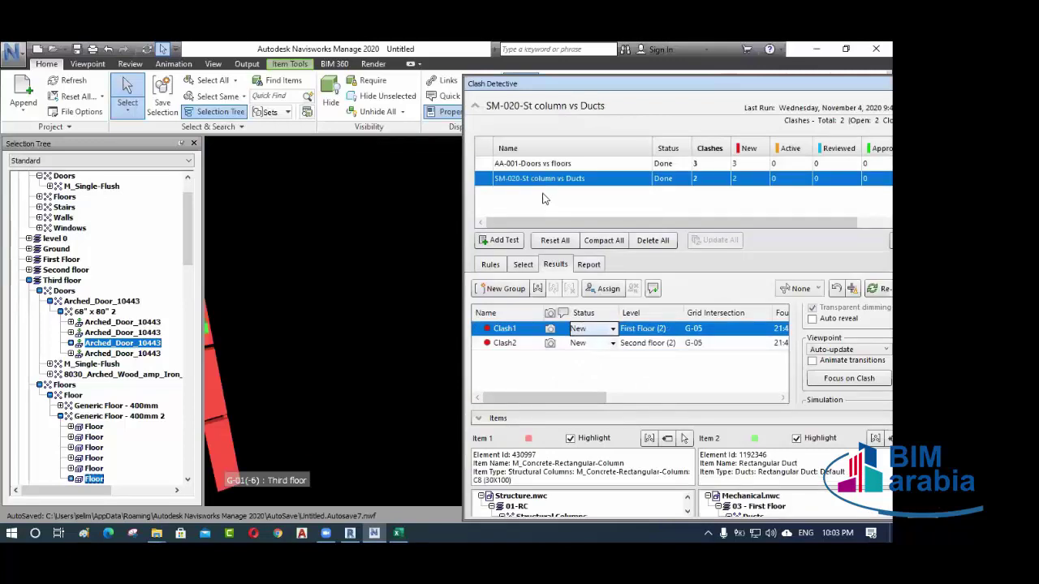
pyautogui.scroll(-3, 332, 286)
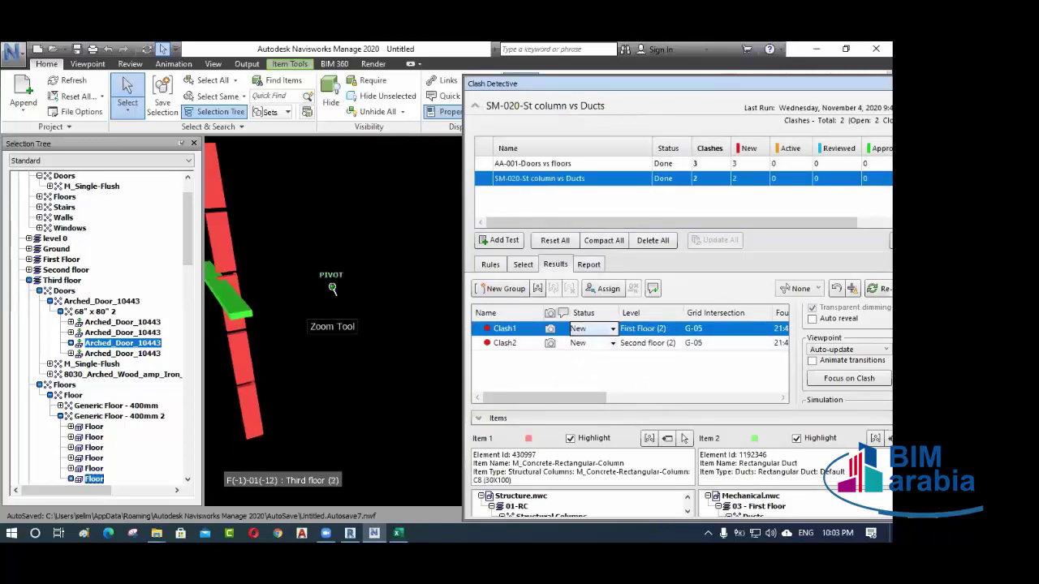
pyautogui.scroll(2, 334, 316)
pyautogui.scroll(5, 336, 324)
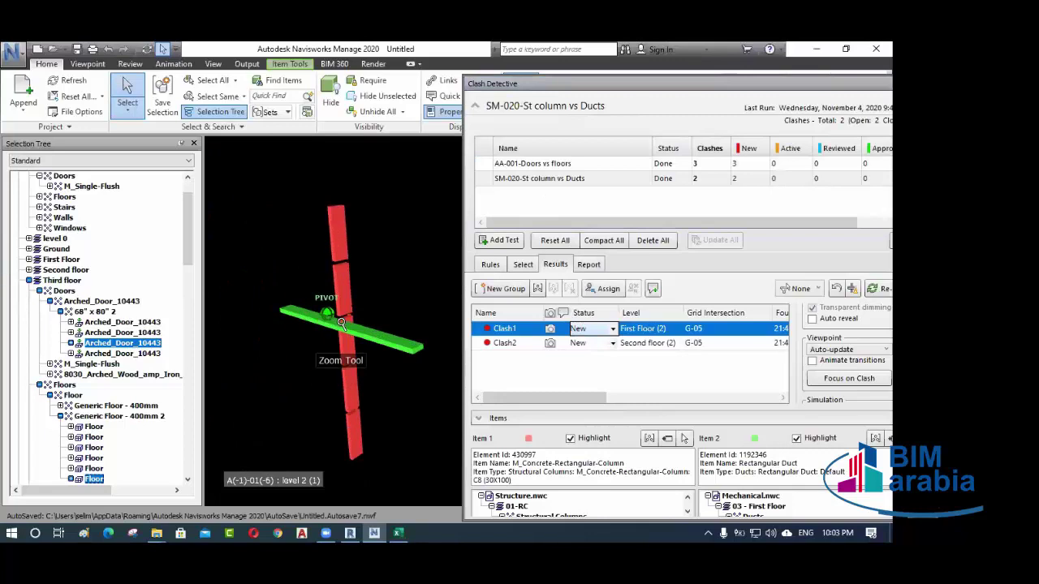
pyautogui.scroll(-3, 377, 343)
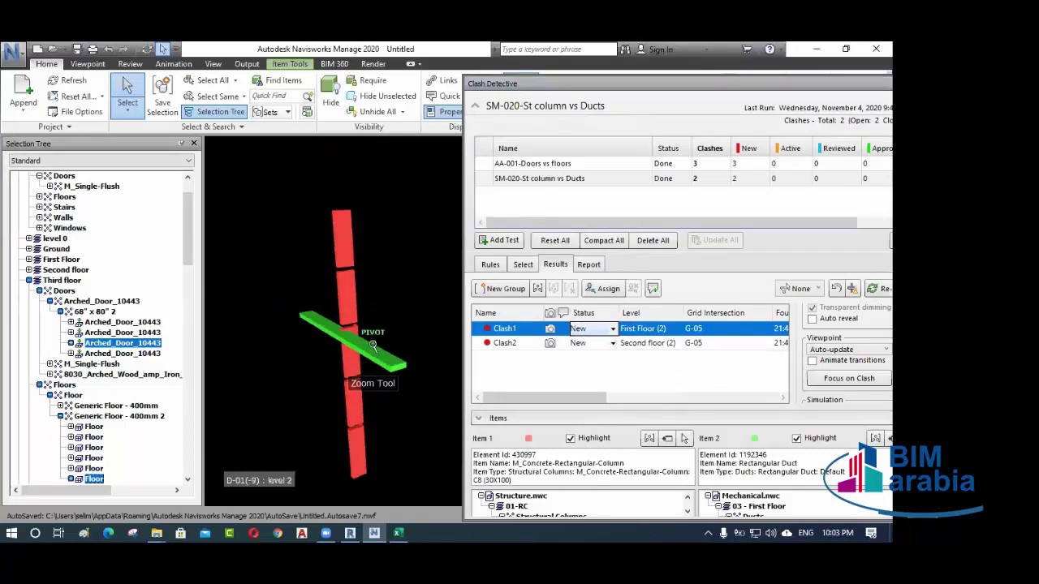
pyautogui.keyDown('shift'); pyautogui.click(507, 343); pyautogui.keyUp('shift')
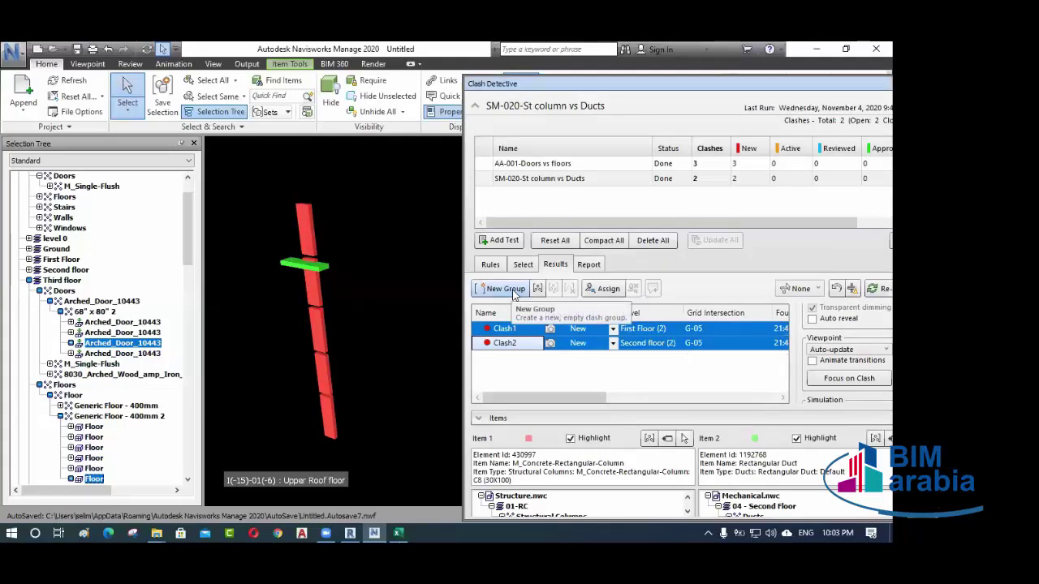
# - Put Clash1 and Clash2 into a New Group and focus the view on the clash
pyautogui.click(505, 289)
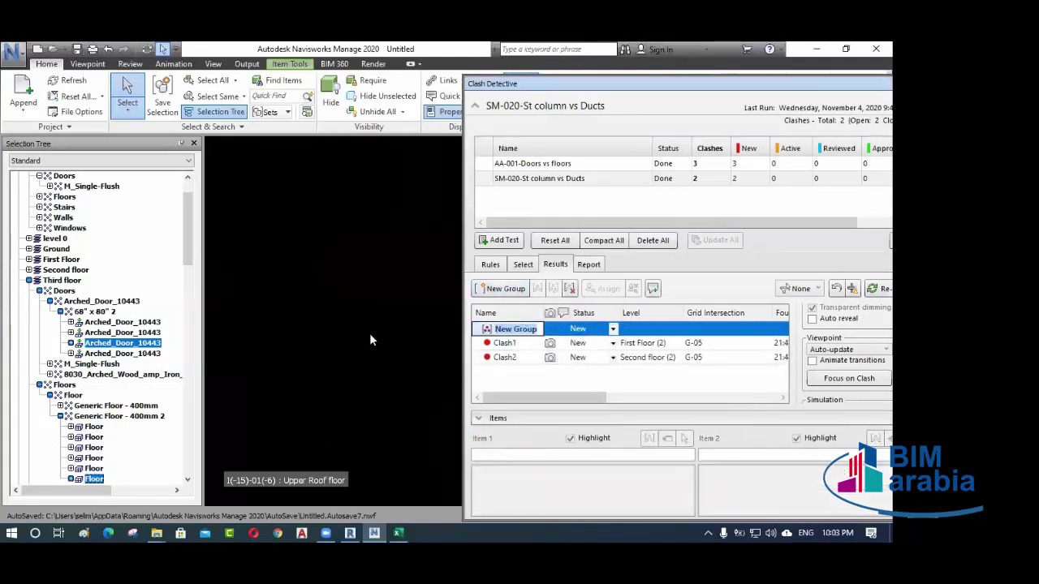
pyautogui.scroll(-2, 369, 333)
pyautogui.scroll(-2, 354, 326)
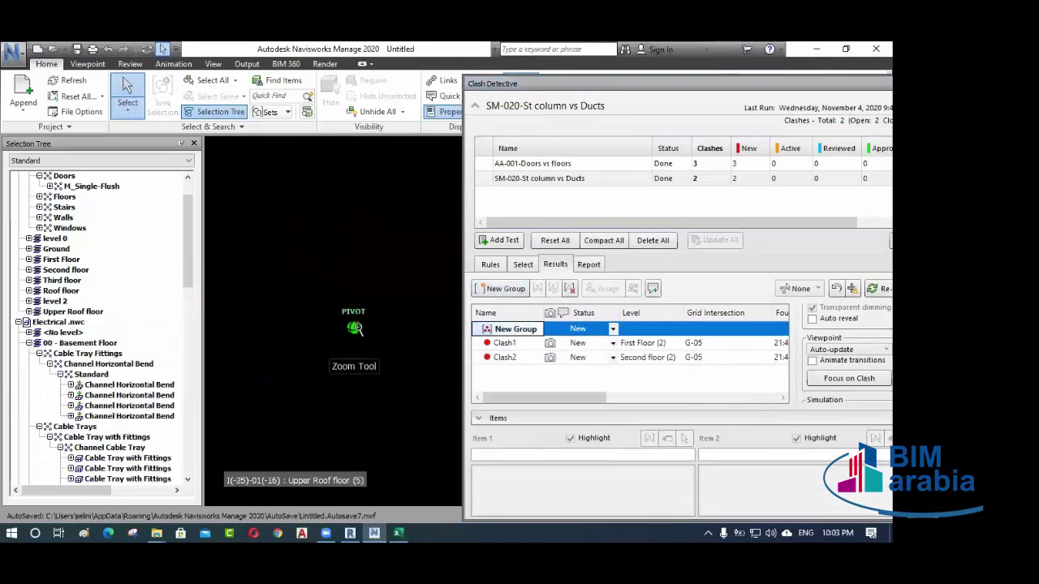
pyautogui.moveTo(354, 328)
pyautogui.keyDown('shift'); pyautogui.mouseDown(button='middle')
pyautogui.moveTo(378, 338)
pyautogui.moveTo(357, 340)
pyautogui.mouseUp(button='middle'); pyautogui.keyUp('shift')
pyautogui.scroll(-3, 317, 324)
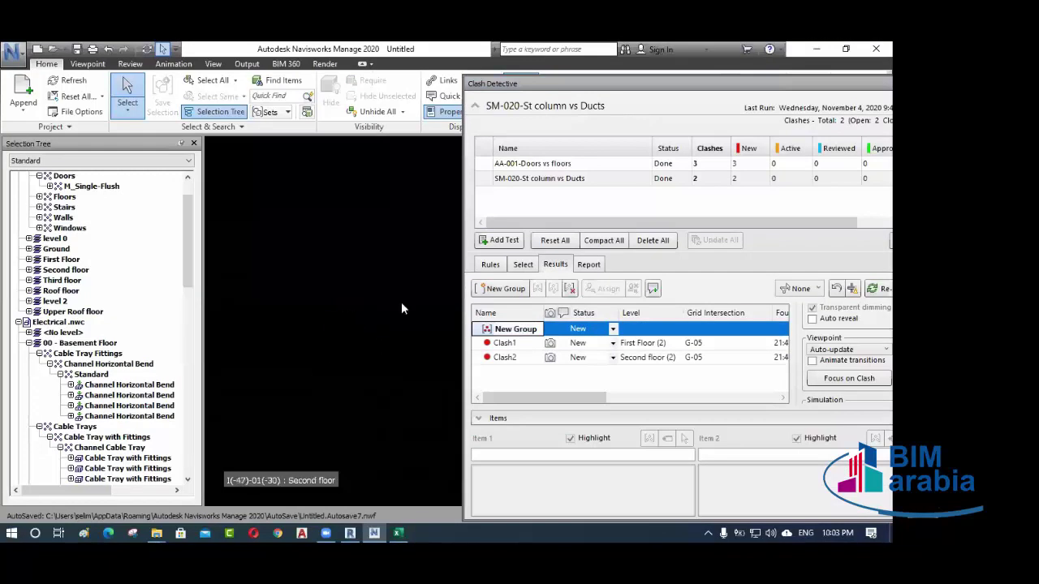
pyautogui.scroll(-2, 317, 324)
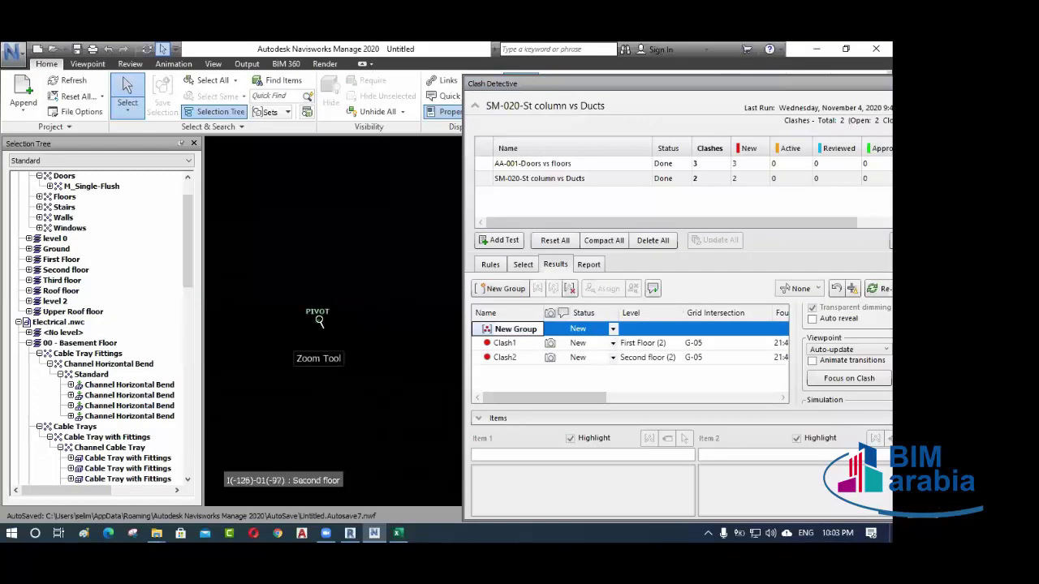
pyautogui.click(848, 379)
pyautogui.click(848, 379)
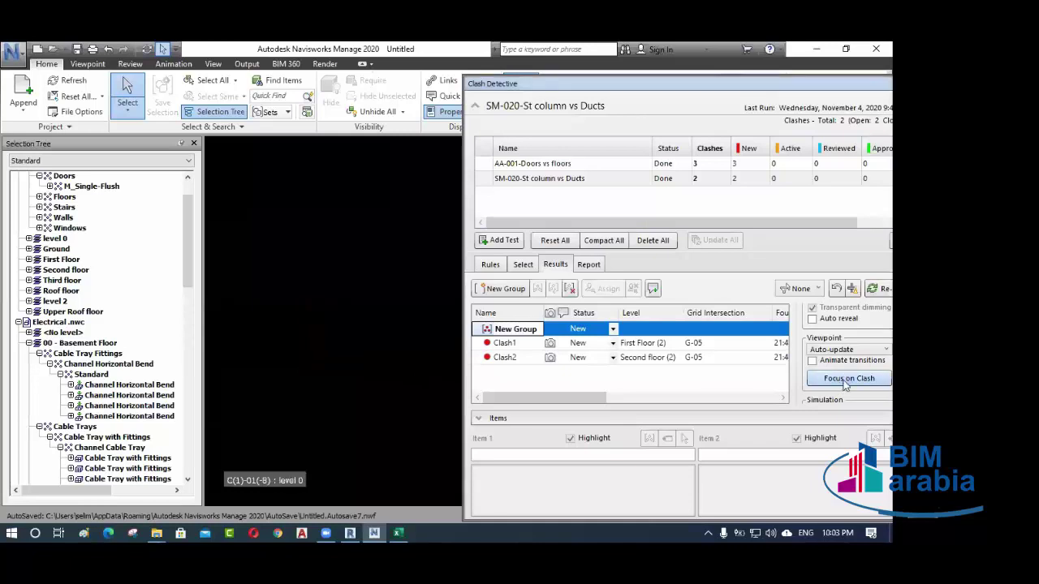
pyautogui.moveTo(605, 85); pyautogui.dragTo(680, 106)
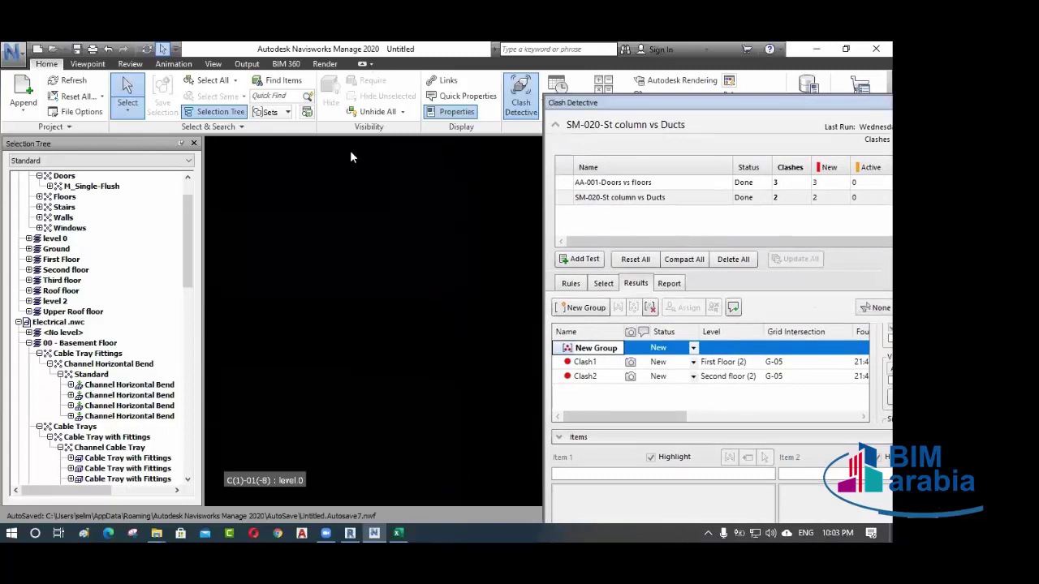
# - Unhide all items, refocus the model, and view Clash1 and Clash2 in 3D
pyautogui.click(369, 115)
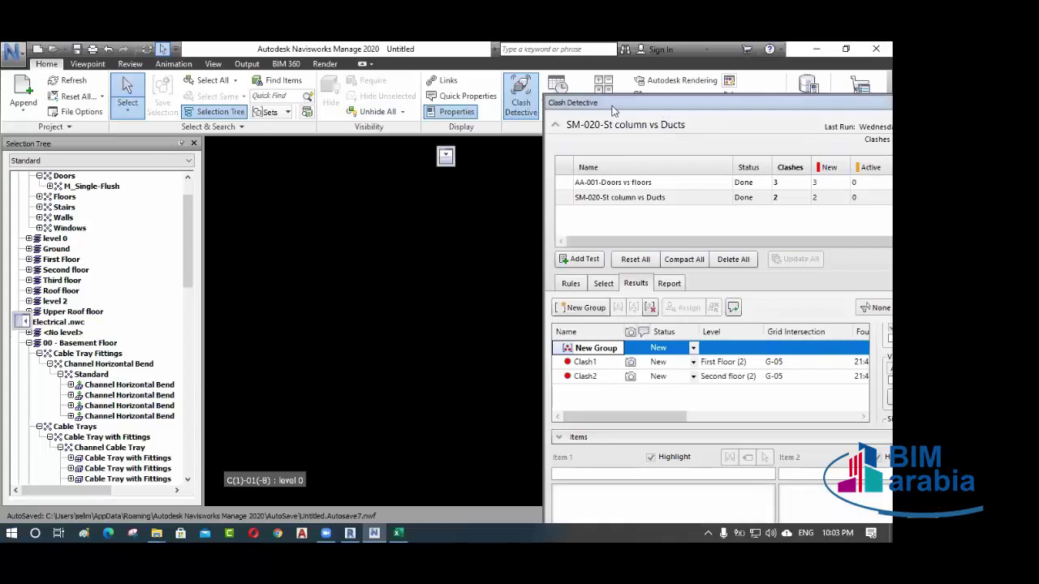
pyautogui.moveTo(664, 111); pyautogui.dragTo(596, 109)
pyautogui.click(855, 397)
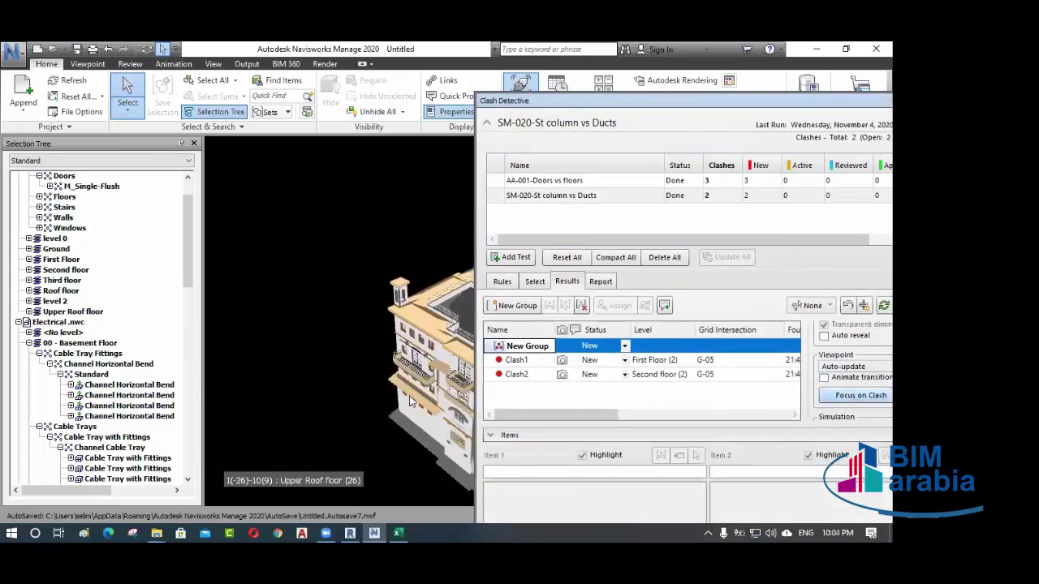
pyautogui.scroll(3, 362, 345)
pyautogui.scroll(-4, 364, 342)
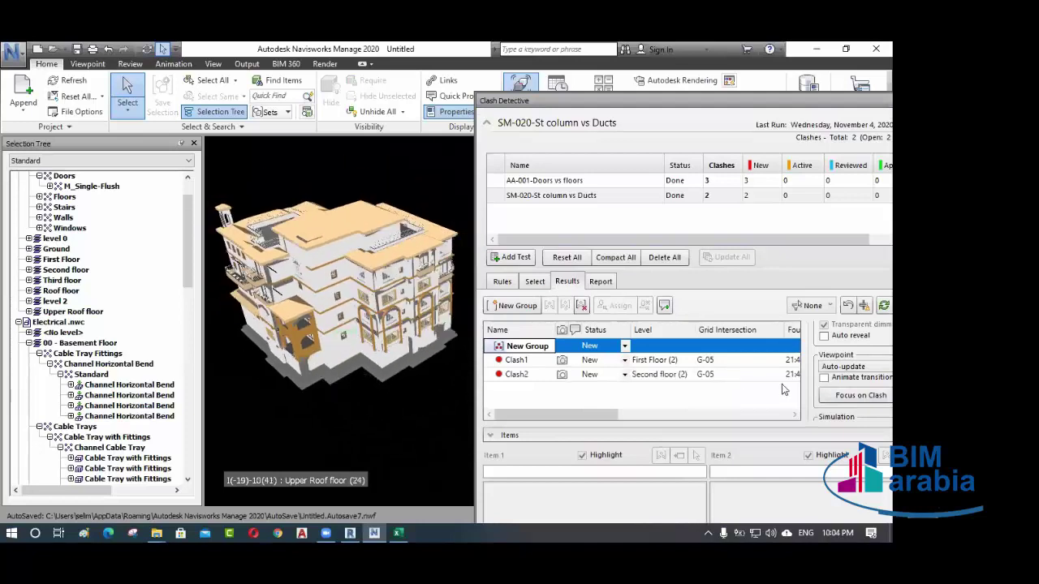
pyautogui.click(520, 365)
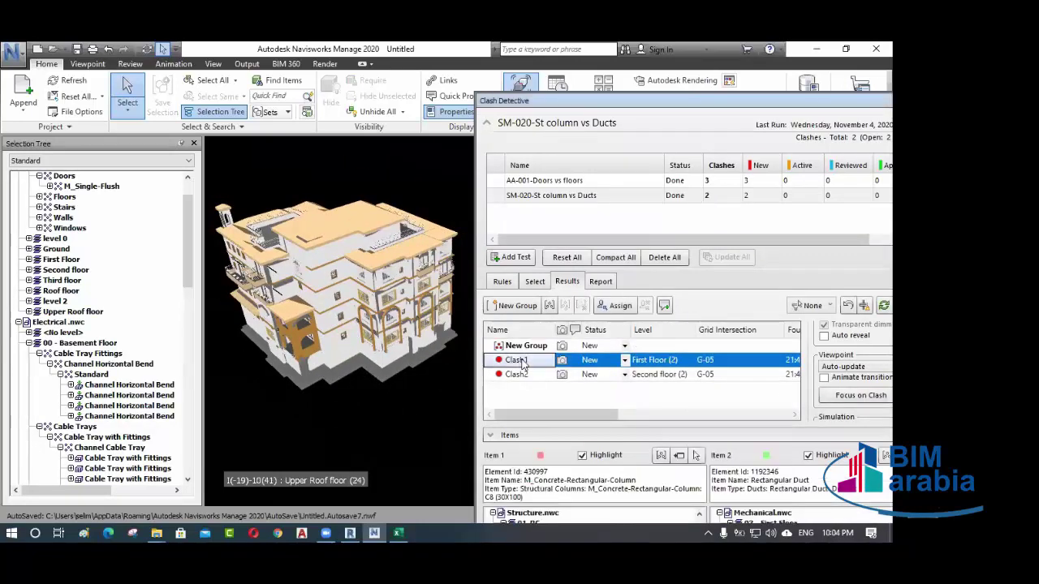
pyautogui.click(521, 374)
pyautogui.click(525, 347)
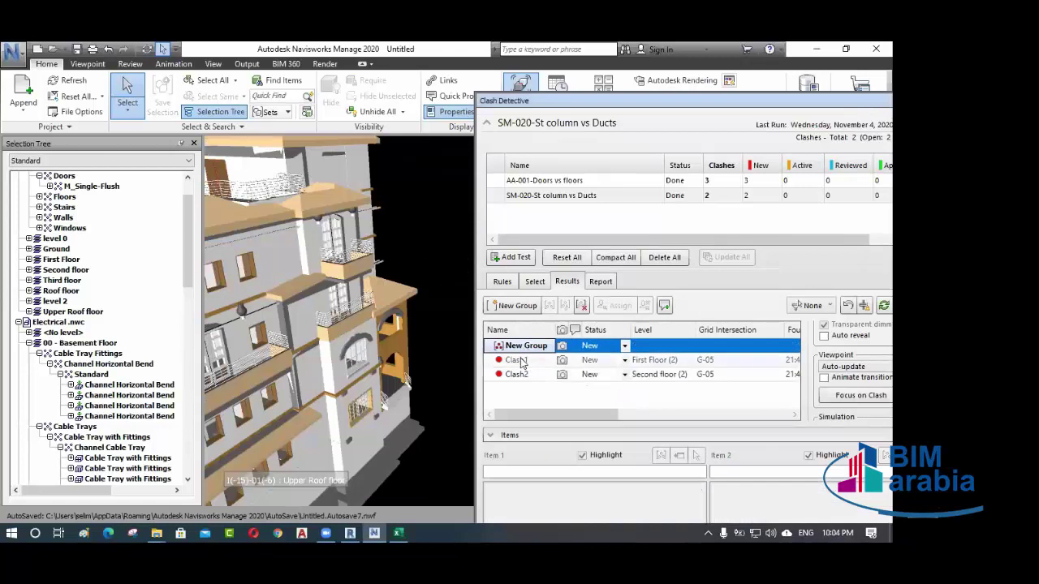
# - Inspect Clash1 and Clash2 column and duct details and the test's selection sets
pyautogui.click(518, 360)
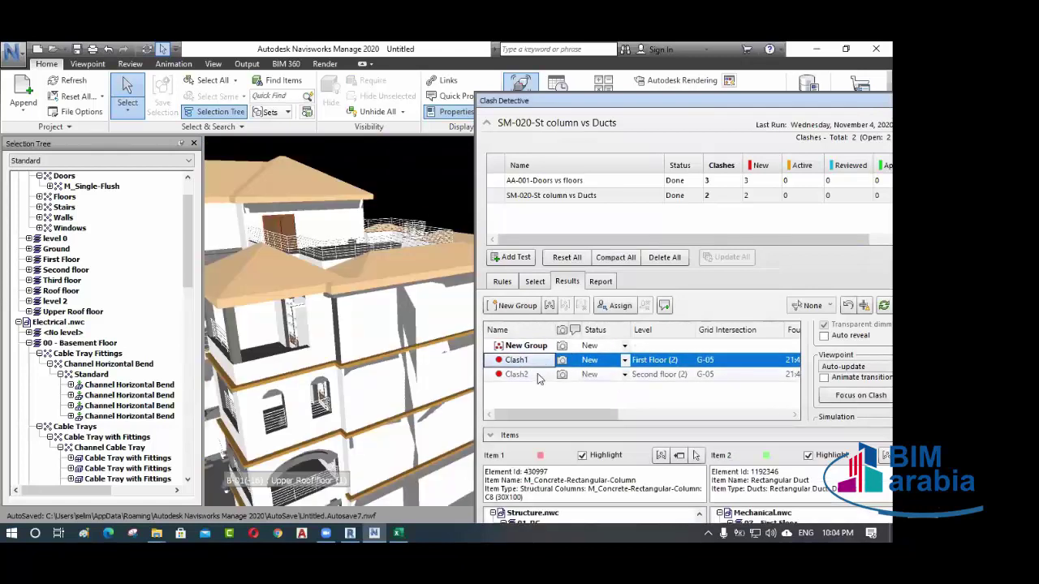
pyautogui.click(538, 374)
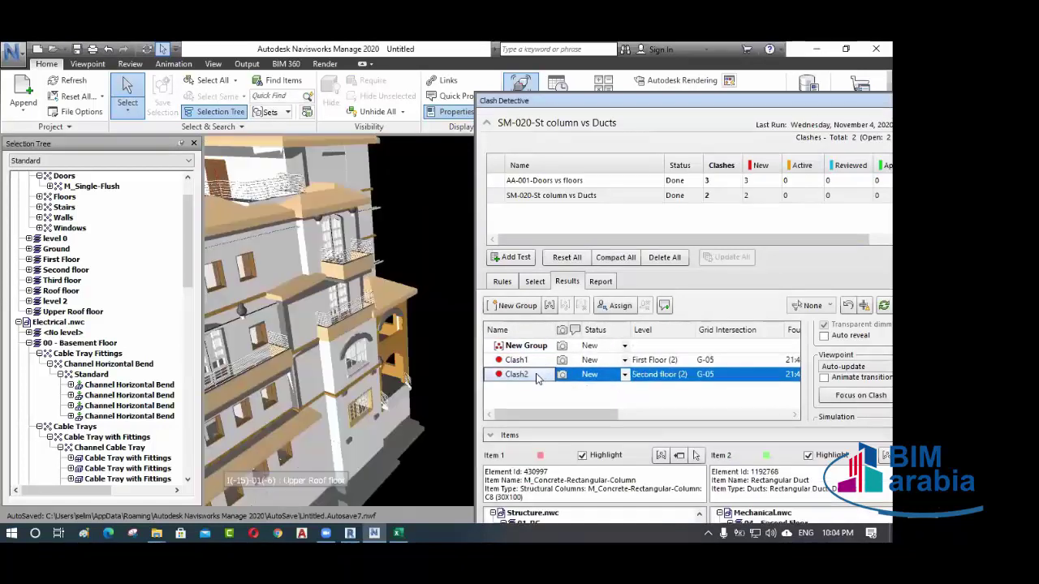
pyautogui.click(536, 281)
pyautogui.click(568, 281)
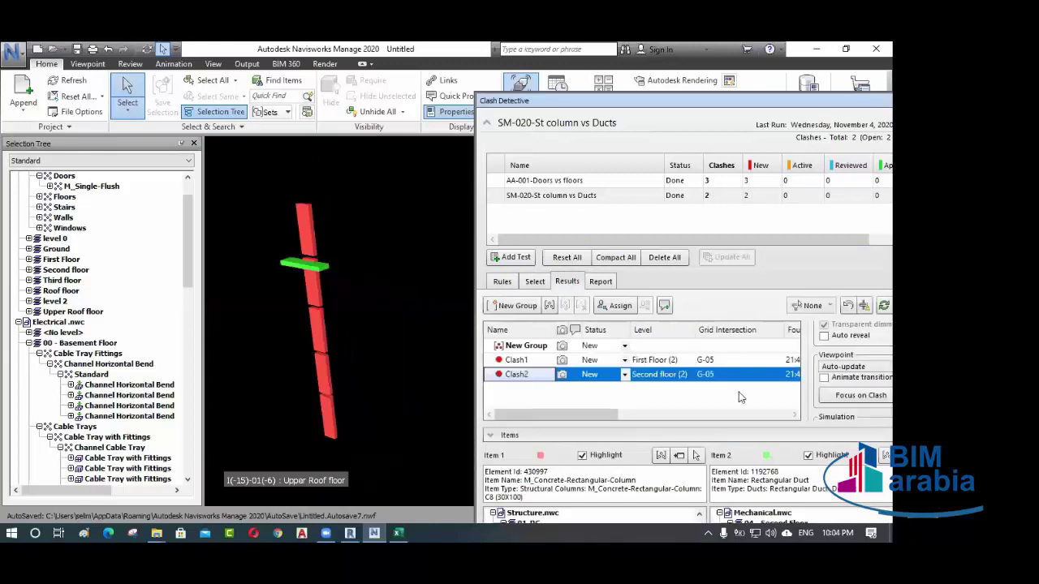
pyautogui.scroll(2, 849, 349)
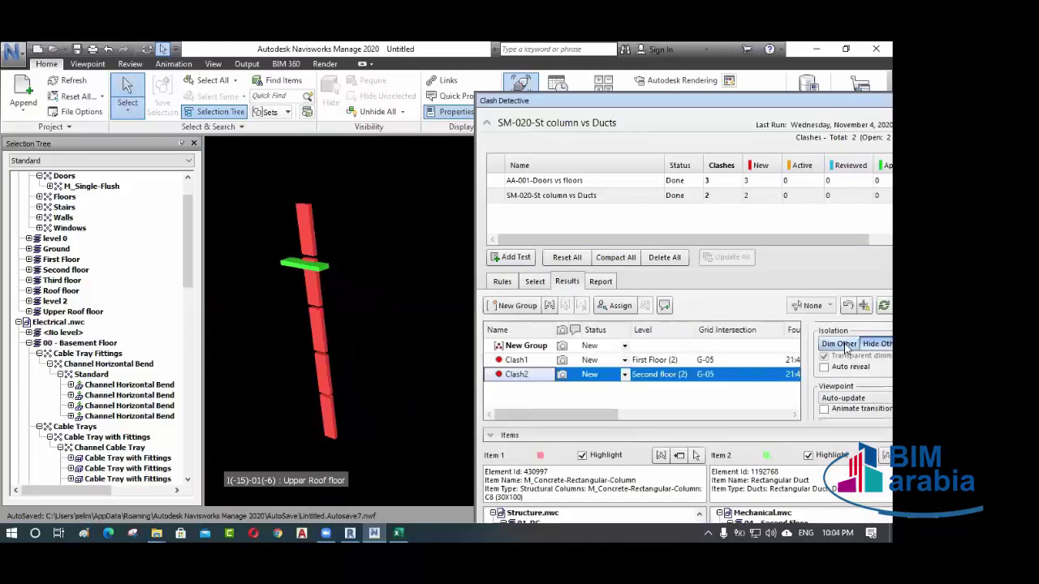
pyautogui.click(528, 362)
pyautogui.click(527, 374)
pyautogui.click(528, 362)
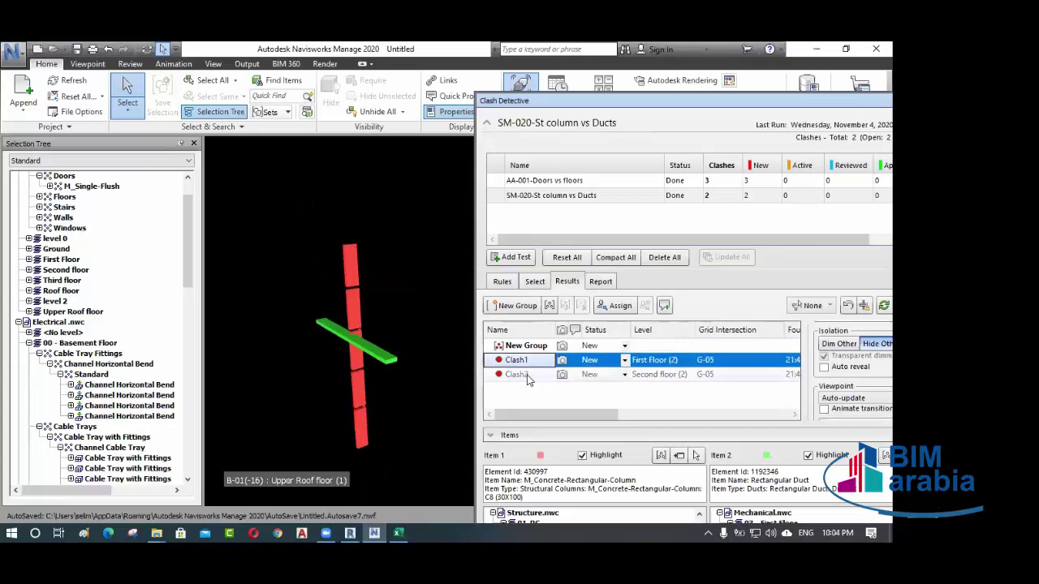
pyautogui.click(524, 348)
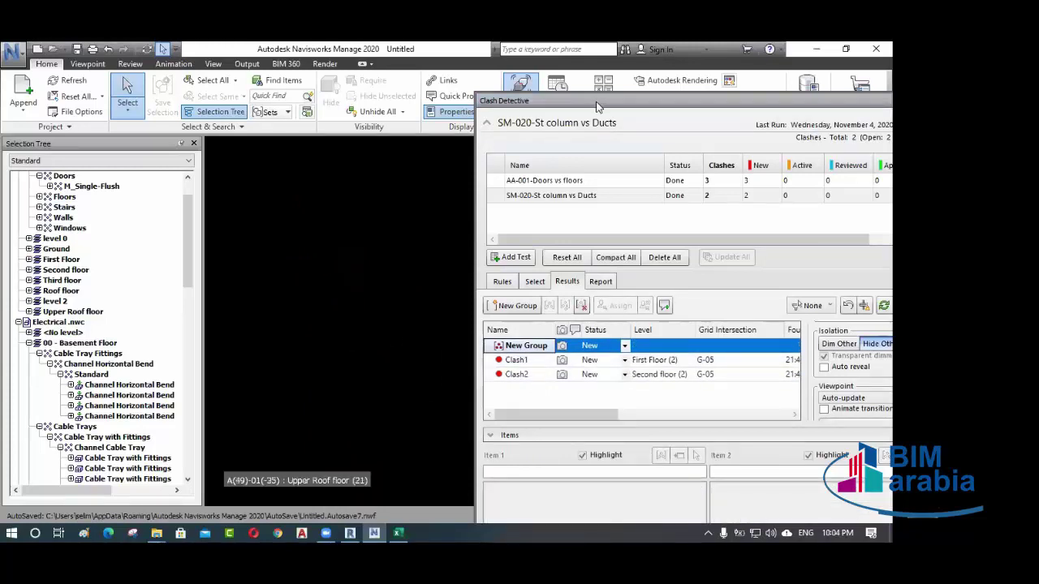
# - Undock the Clash Detective panel and re-dock it on the right
pyautogui.moveTo(596, 106); pyautogui.dragTo(546, 375)
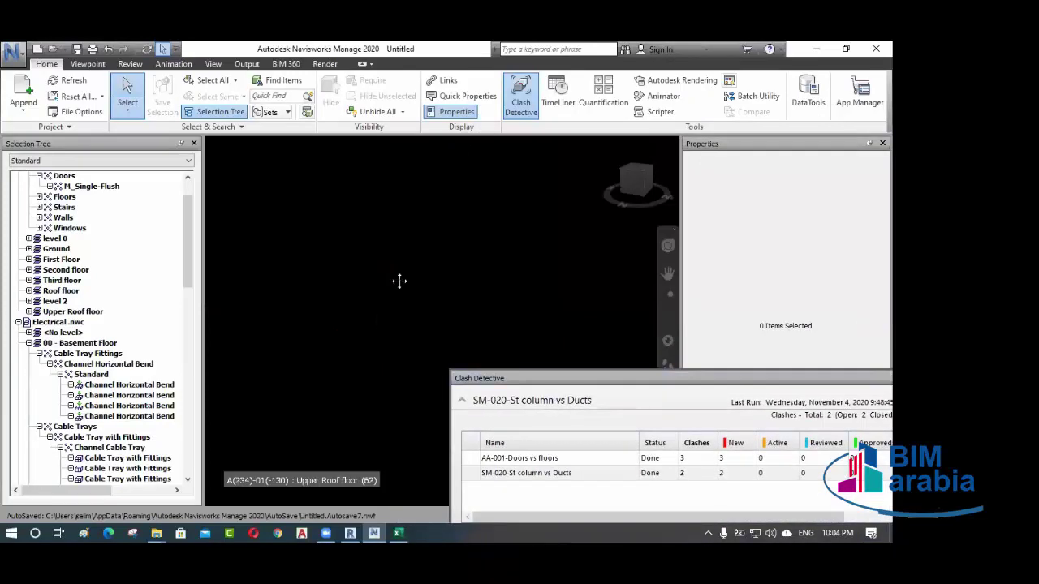
pyautogui.moveTo(572, 379); pyautogui.dragTo(580, 273)
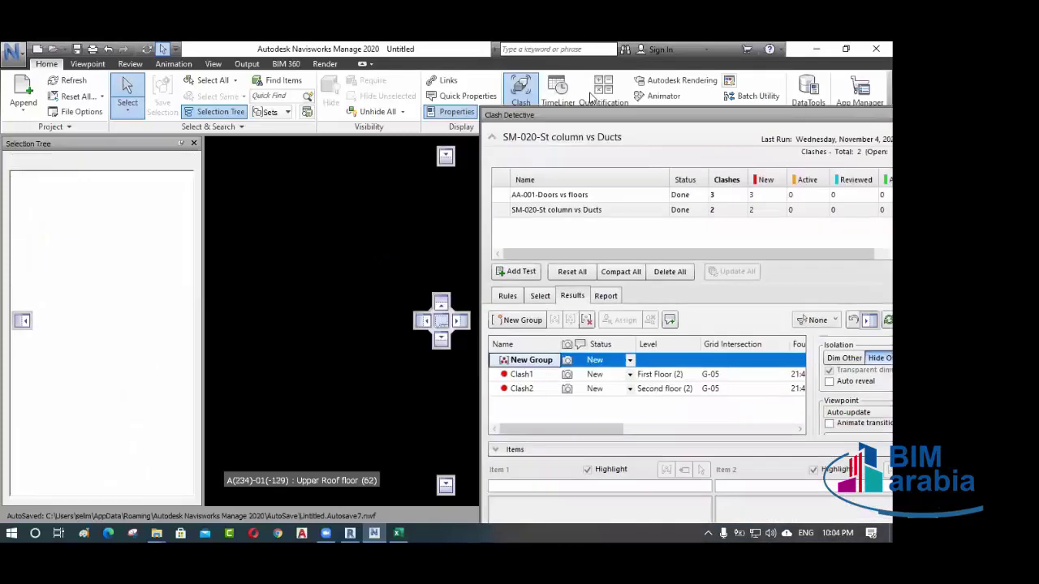
pyautogui.click(531, 354)
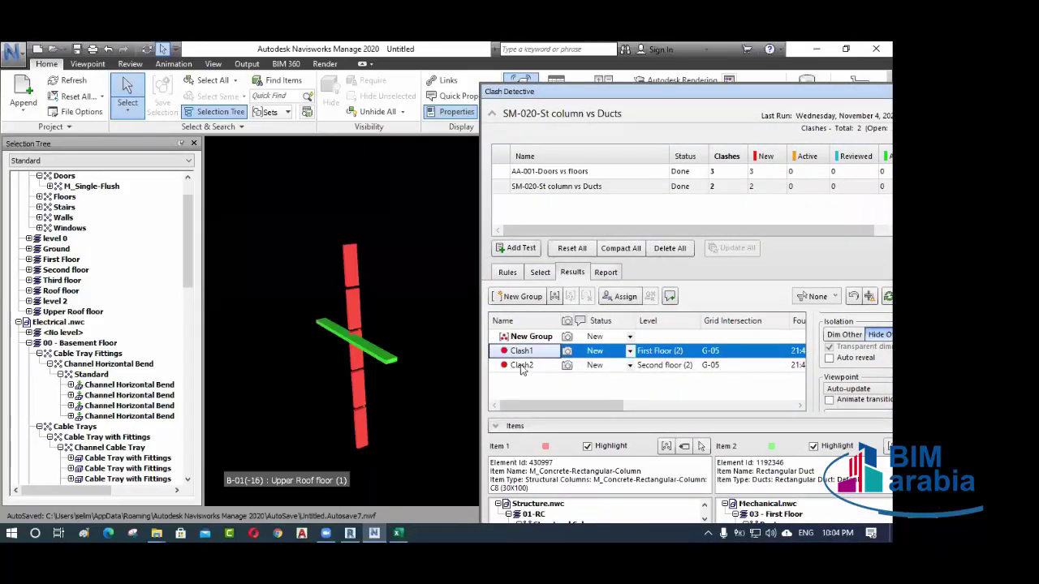
# - Compare Clash1 and Clash2 in the model, then explode New Group into separate clashes
pyautogui.press('Down')
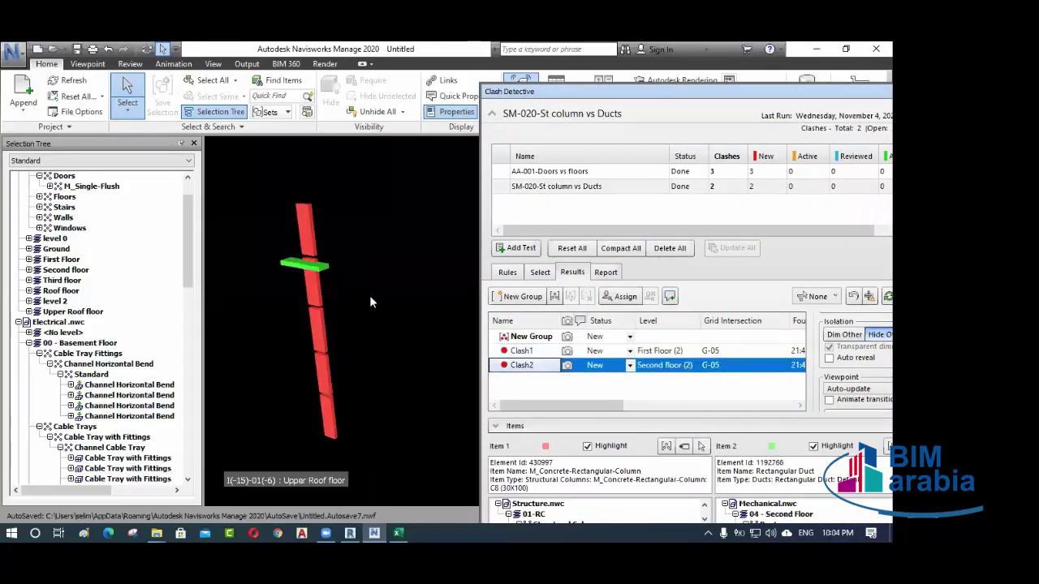
pyautogui.click(529, 354)
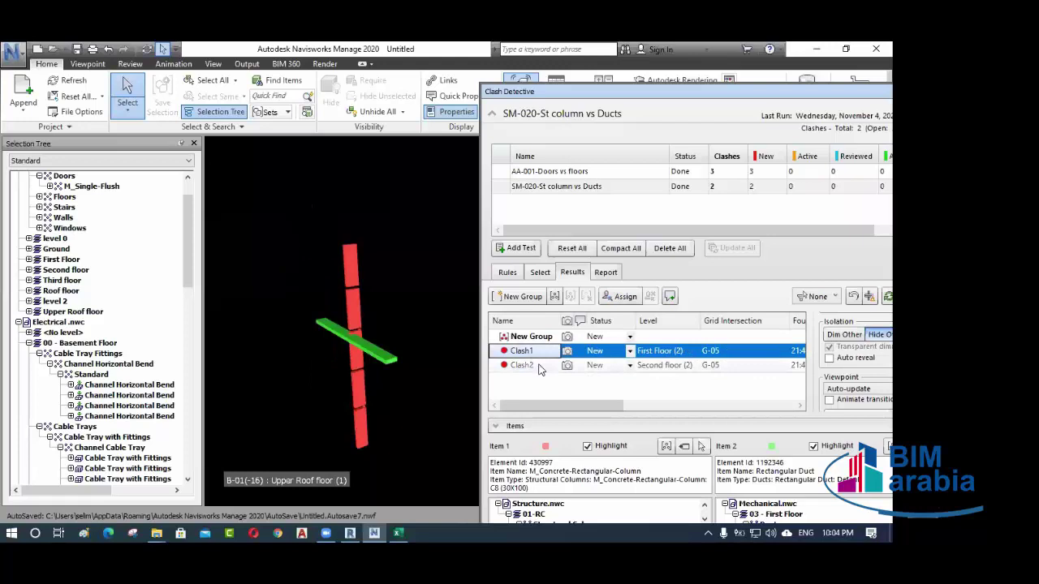
pyautogui.click(540, 367)
pyautogui.click(535, 354)
pyautogui.click(513, 366)
pyautogui.click(529, 338)
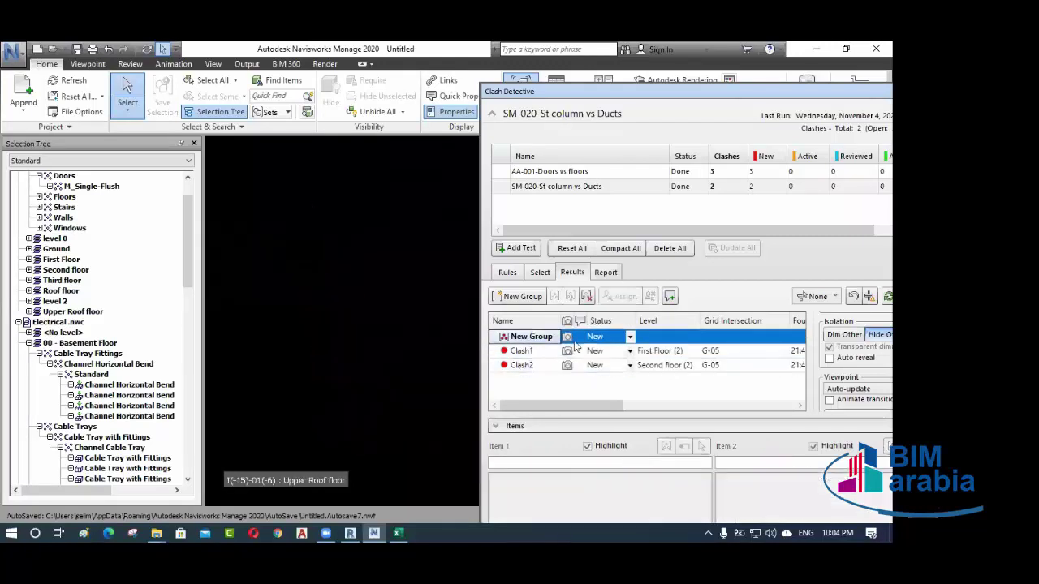
pyautogui.click(590, 298)
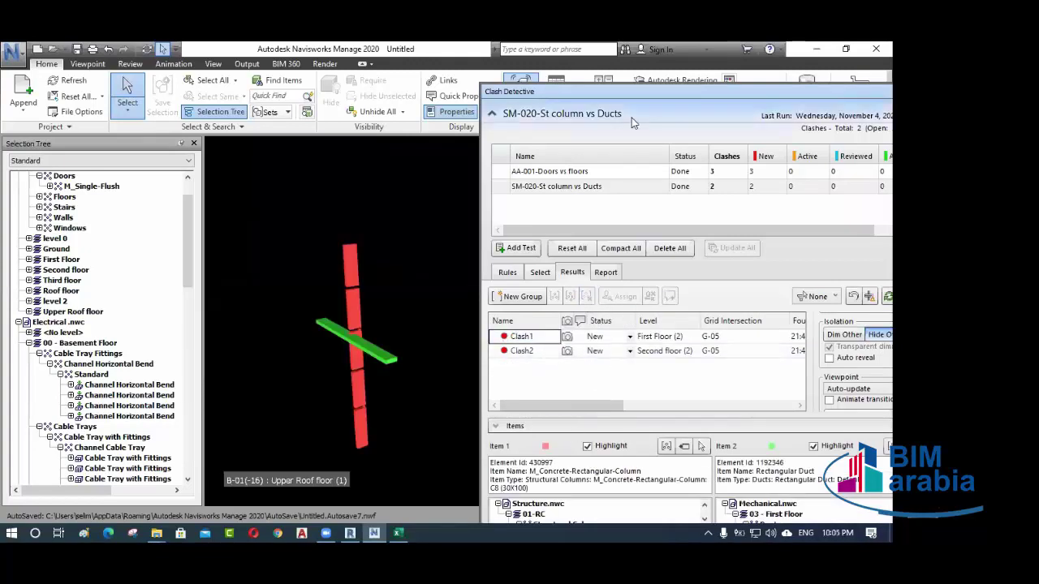
pyautogui.moveTo(657, 88); pyautogui.dragTo(637, 313)
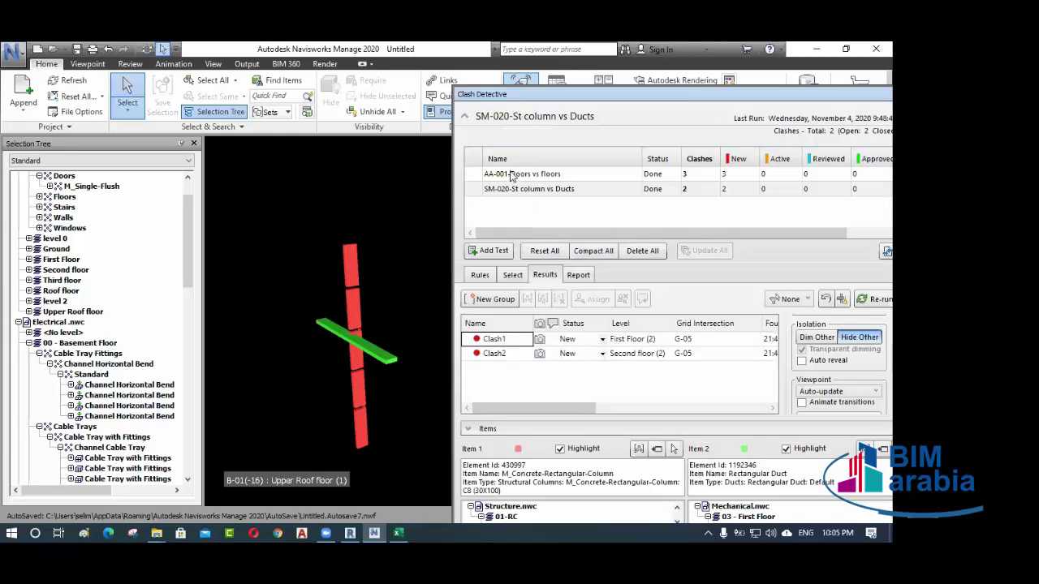
pyautogui.moveTo(410, 322); pyautogui.dragTo(343, 299, button='middle')
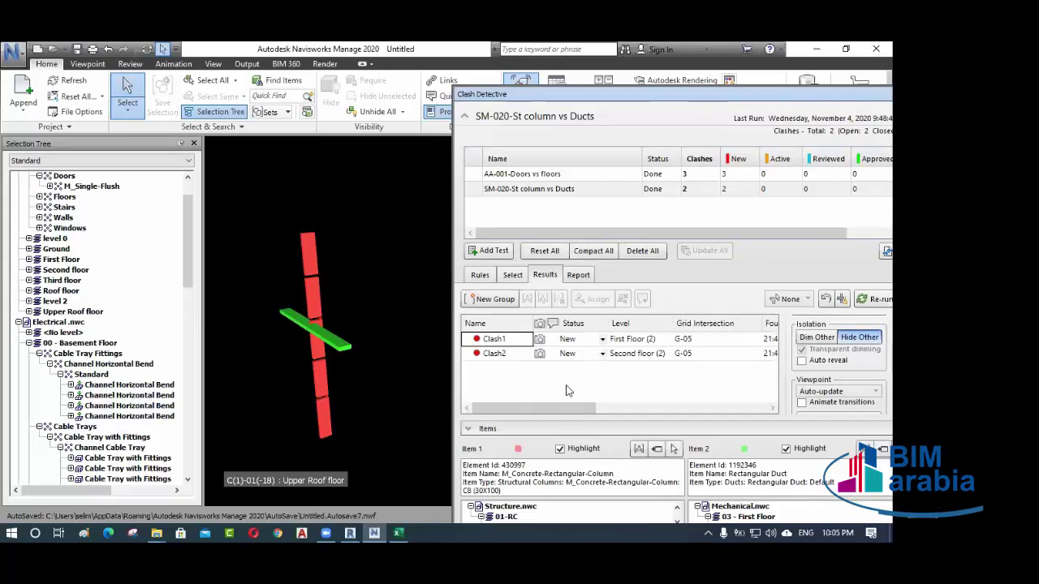
# - In the Report tab's Contents, untick Summary and Clash Point and tick Item Path
pyautogui.click(578, 275)
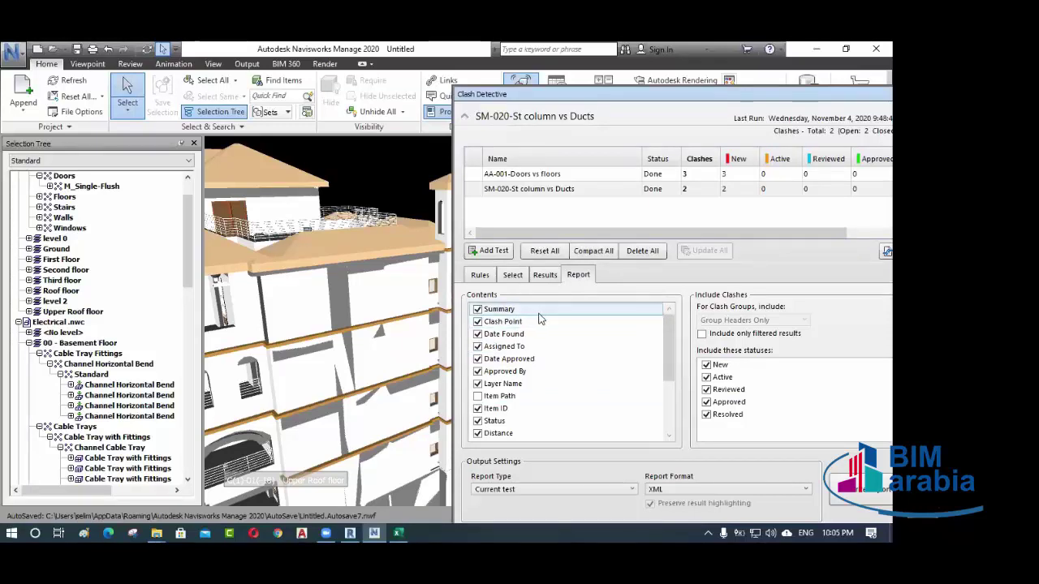
pyautogui.click(477, 310)
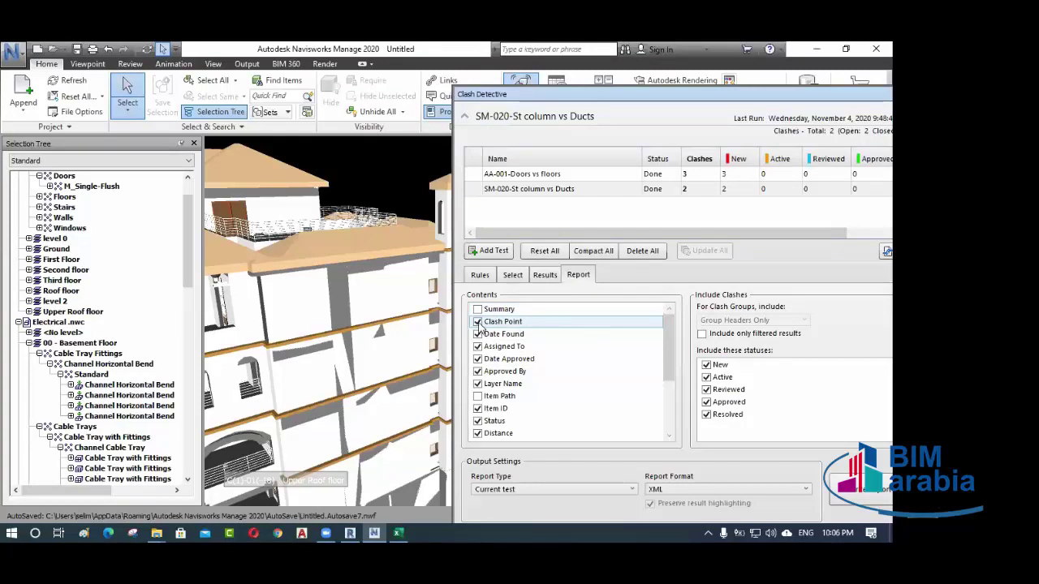
pyautogui.click(478, 323)
pyautogui.keyDown('shift'); pyautogui.moveTo(325, 309); pyautogui.dragTo(368, 308, button='middle'); pyautogui.keyUp('shift')
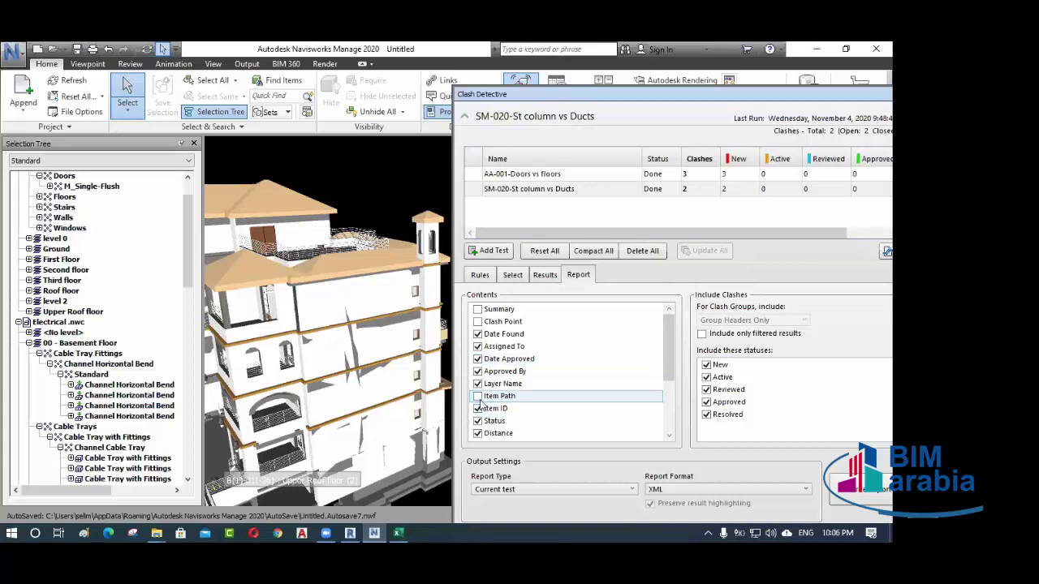
pyautogui.click(484, 397)
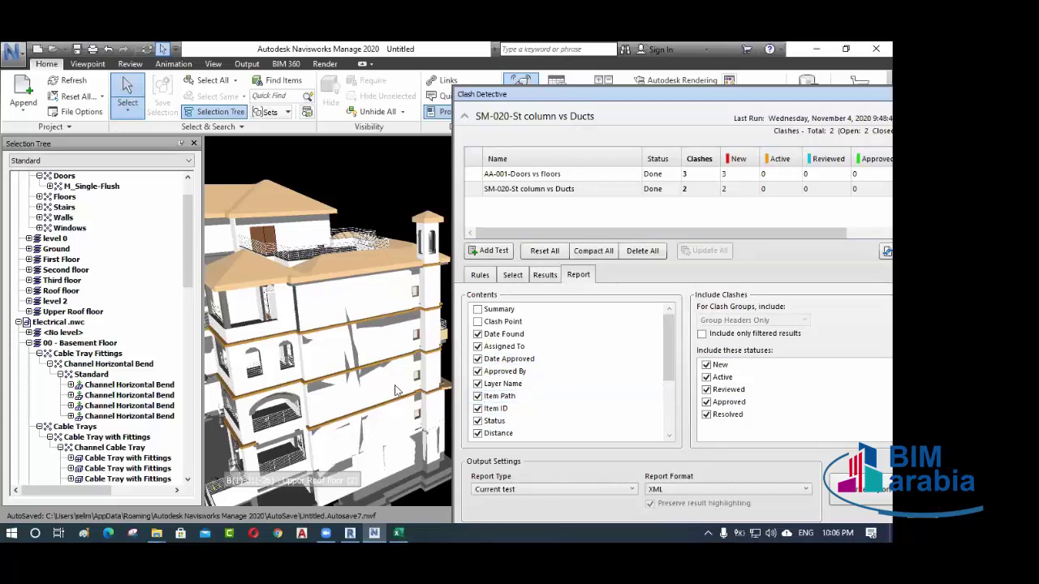
pyautogui.click(479, 409)
pyautogui.scroll(-2, 327, 345)
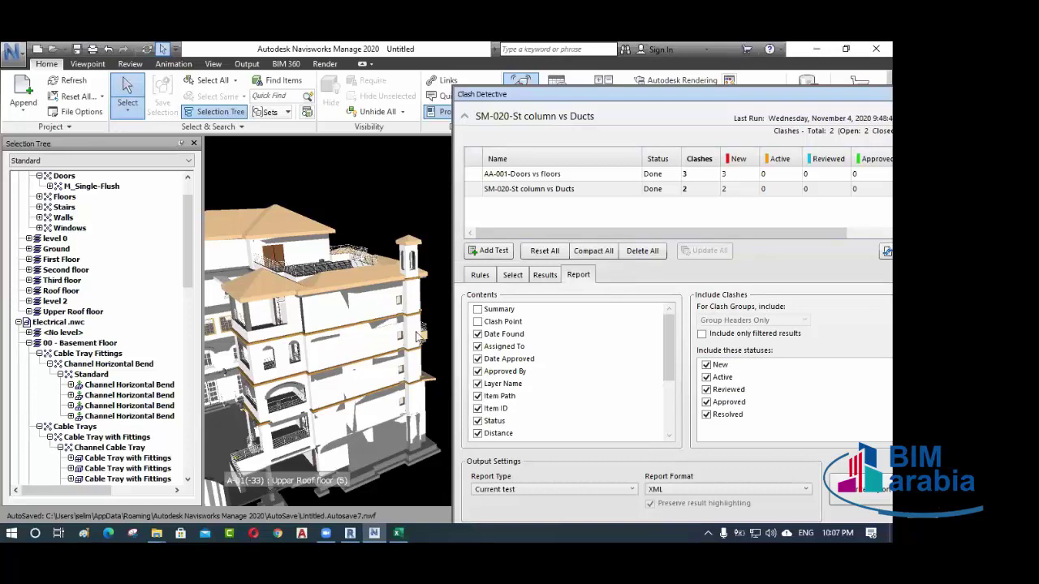
pyautogui.scroll(-3, 503, 365)
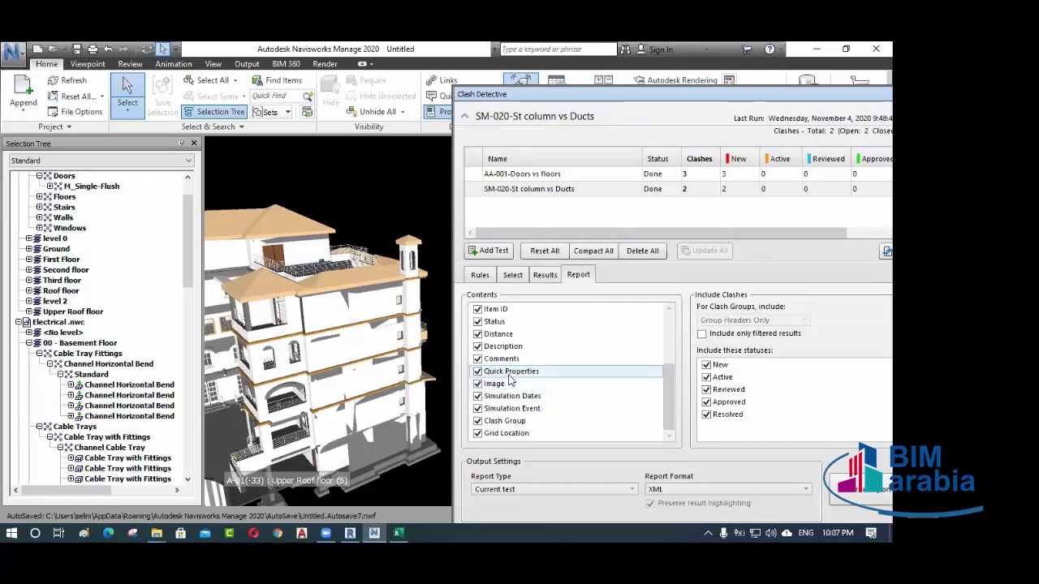
pyautogui.scroll(3, 513, 362)
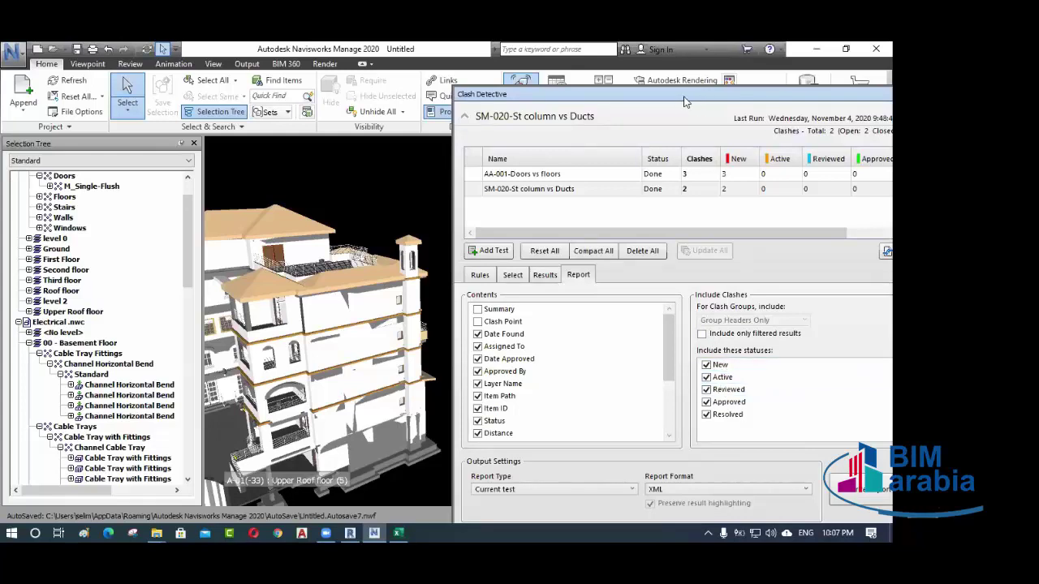
# - Move the Clash Detective panel into view, pick AA-001-Doors vs floors, and show its Report tab
pyautogui.moveTo(703, 102); pyautogui.dragTo(652, 103)
pyautogui.click(494, 275)
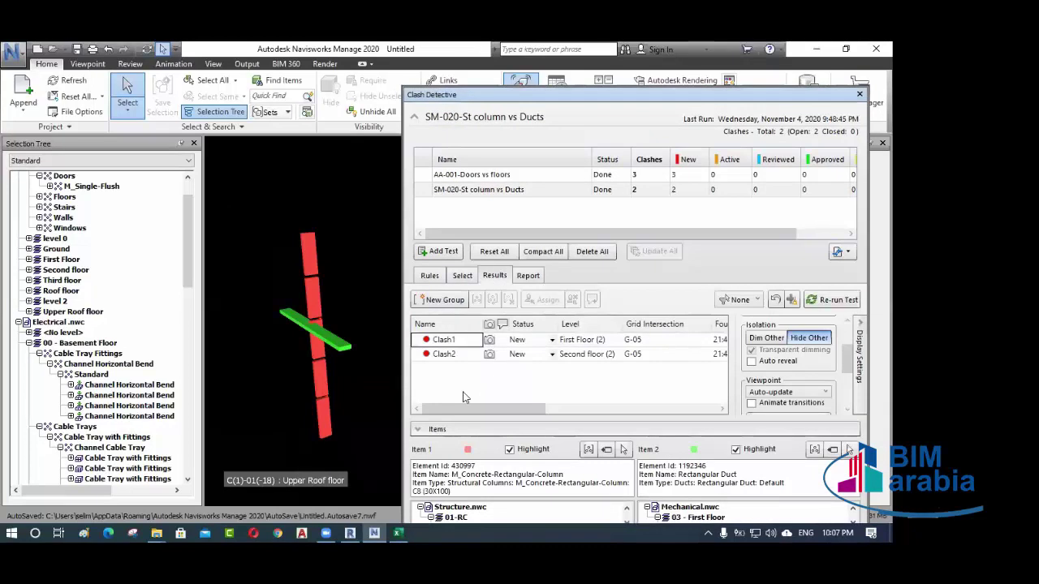
pyautogui.click(464, 176)
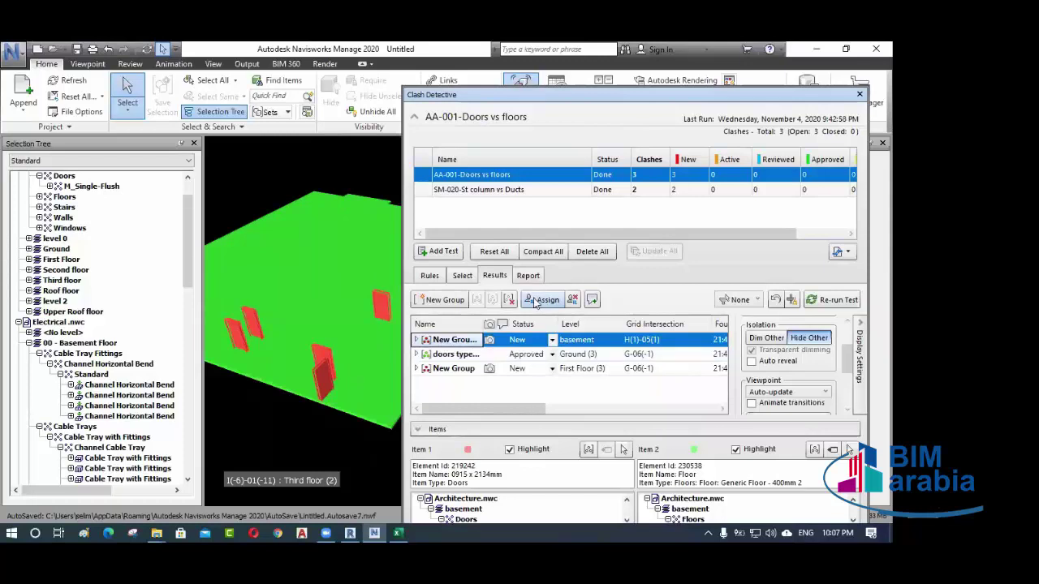
pyautogui.click(528, 275)
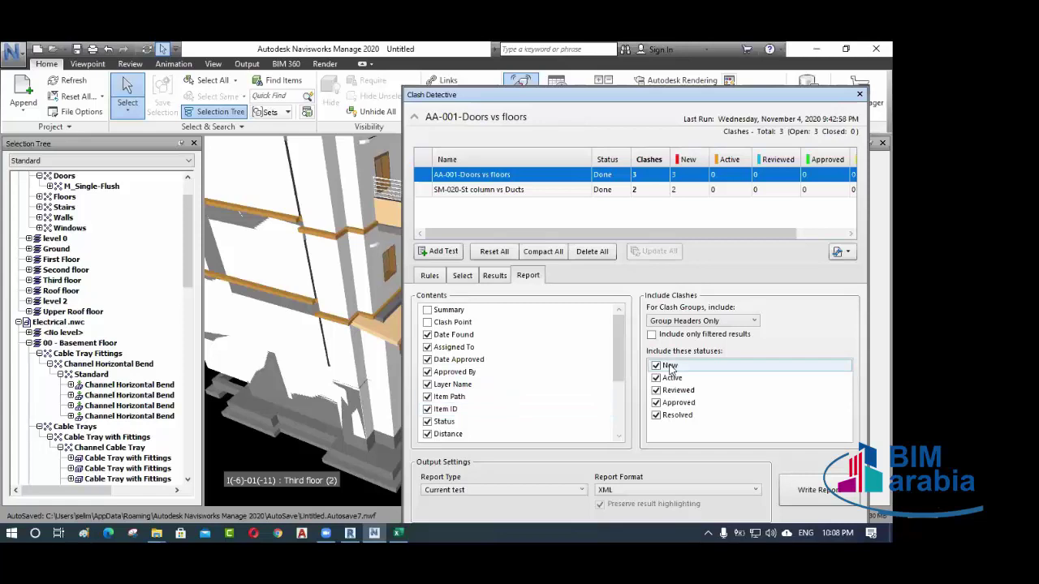
# - Toggle Approved off and back on, then select the SM-020-St column vs Ducts test
pyautogui.moveTo(718, 94); pyautogui.dragTo(707, 98)
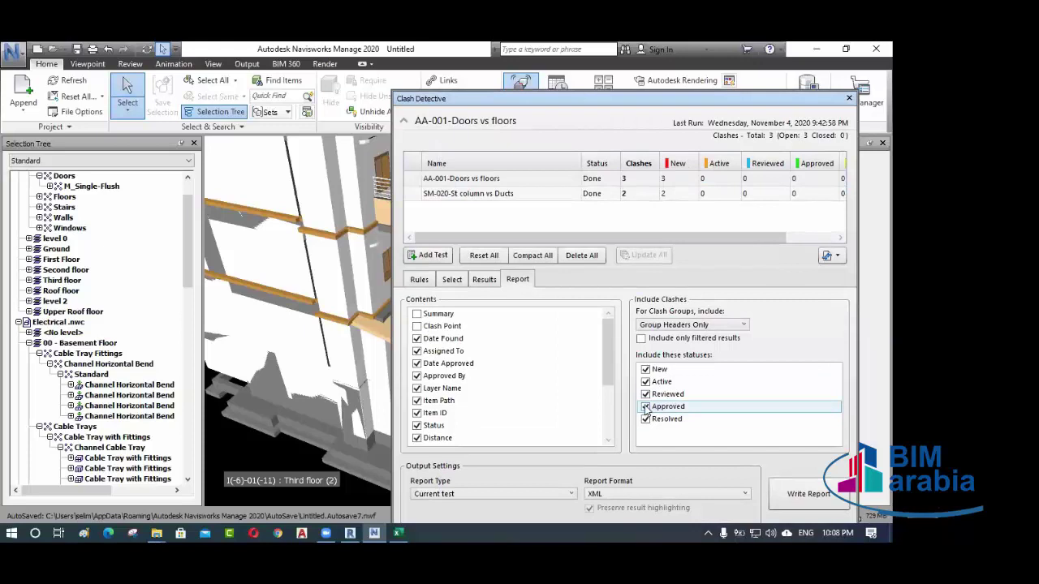
pyautogui.click(645, 407)
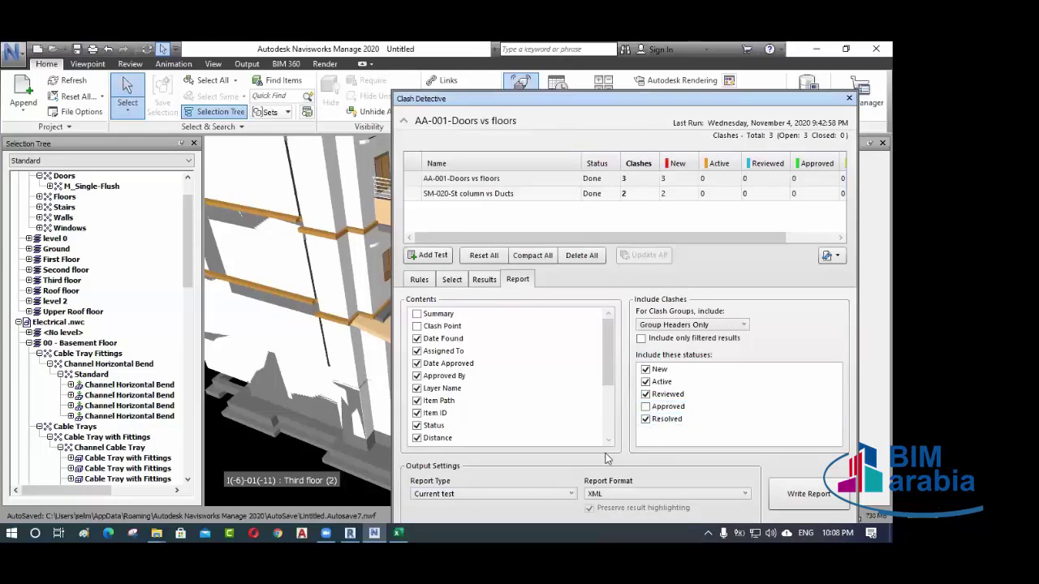
pyautogui.moveTo(604, 99); pyautogui.dragTo(605, 77)
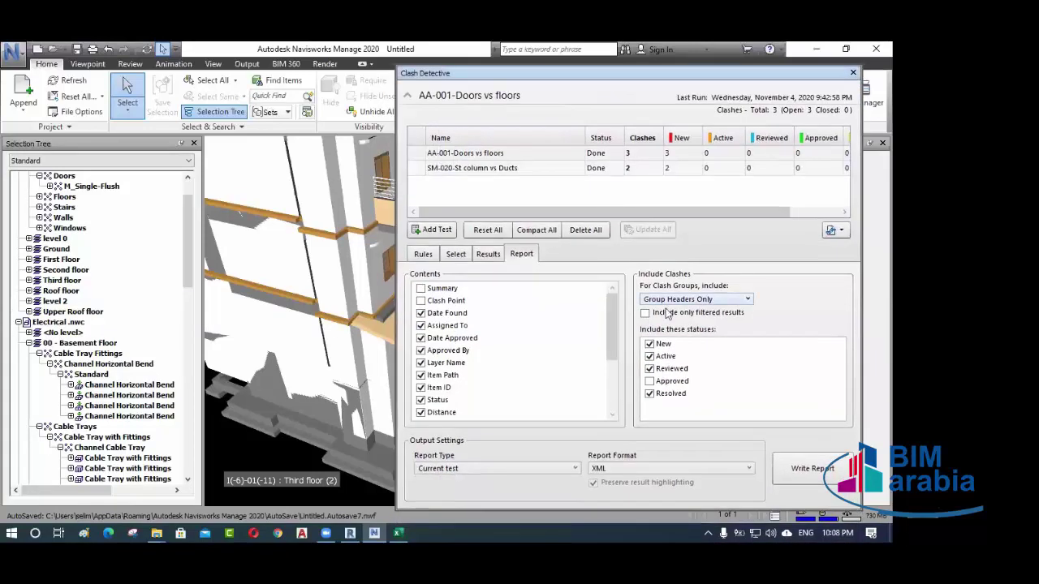
pyautogui.click(665, 300)
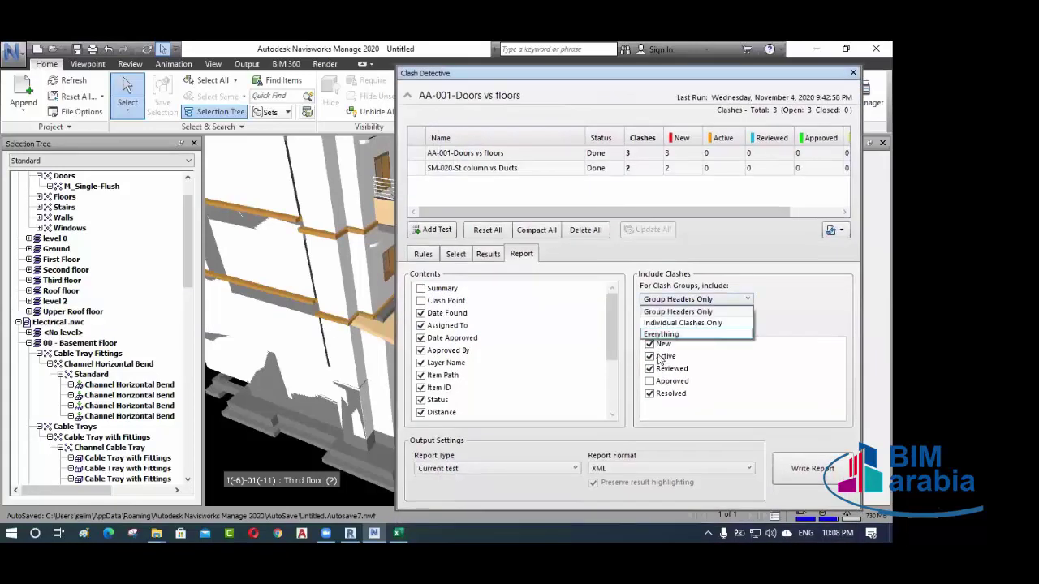
pyautogui.click(678, 312)
pyautogui.click(649, 380)
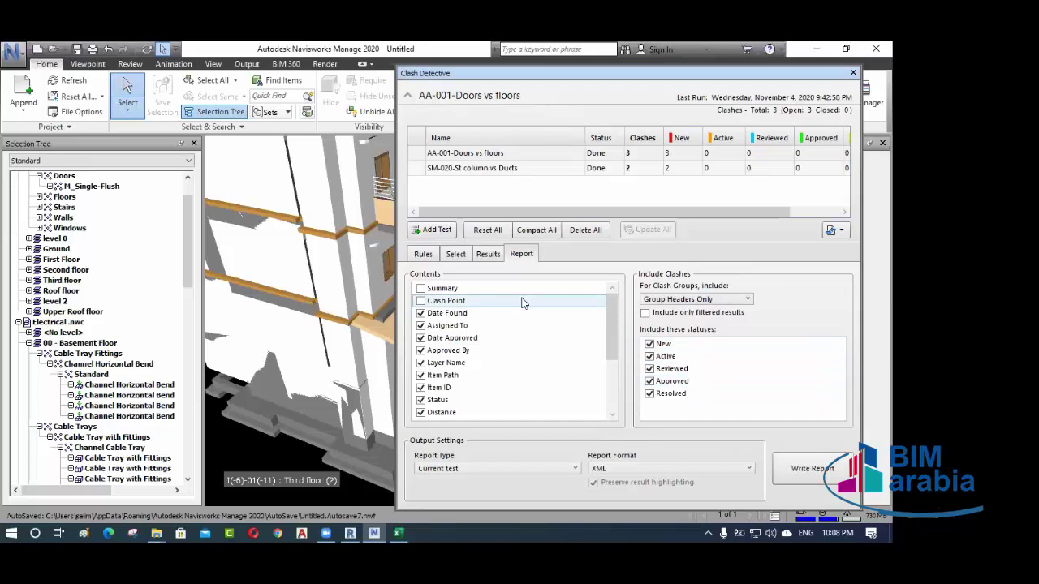
pyautogui.click(452, 154)
pyautogui.click(462, 168)
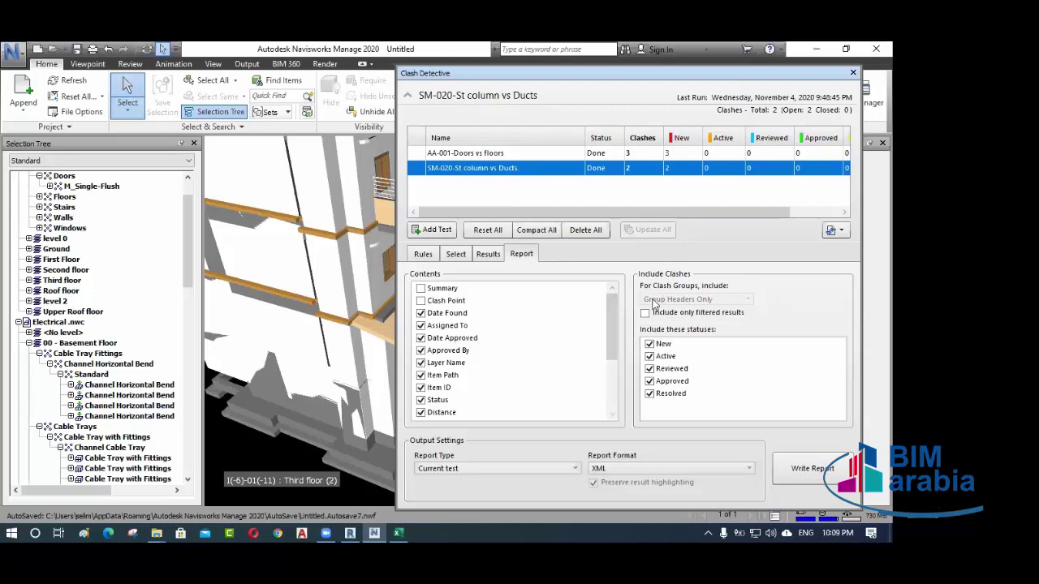
# - For AA-001-Doors vs floors, set For Clash Groups include to Everything and untick Approved
pyautogui.click(488, 254)
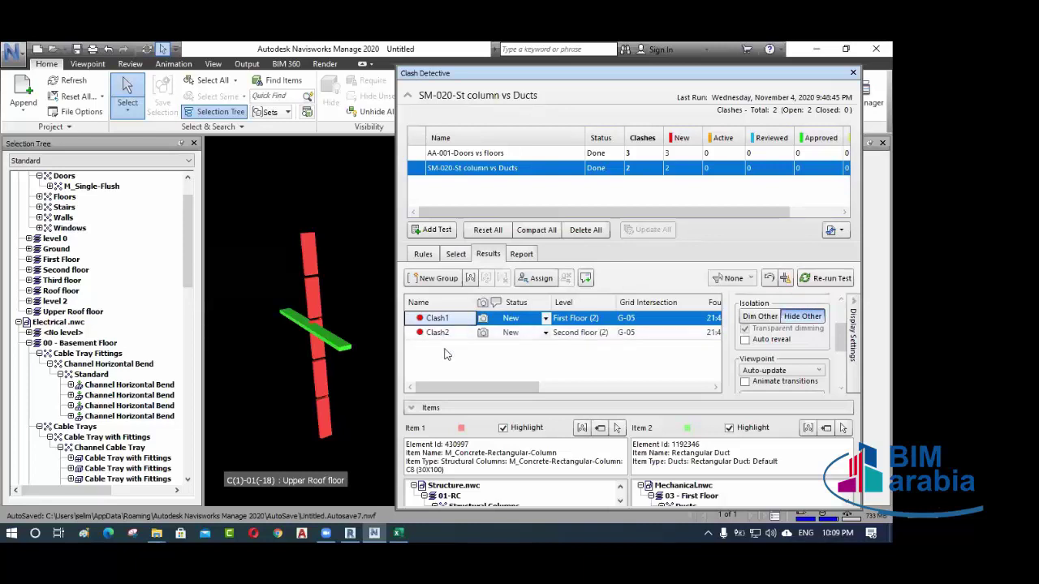
pyautogui.click(483, 159)
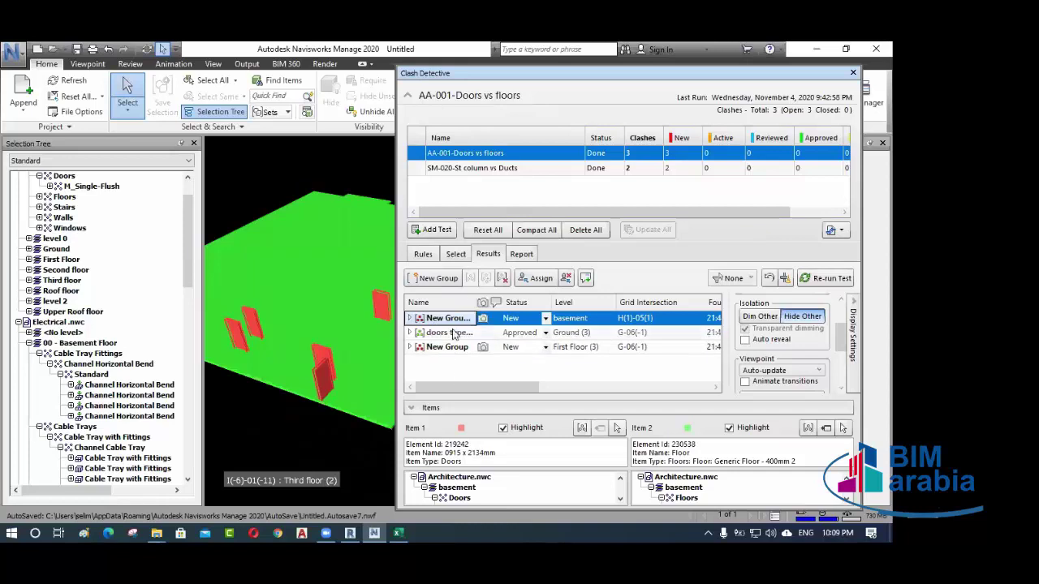
pyautogui.click(521, 254)
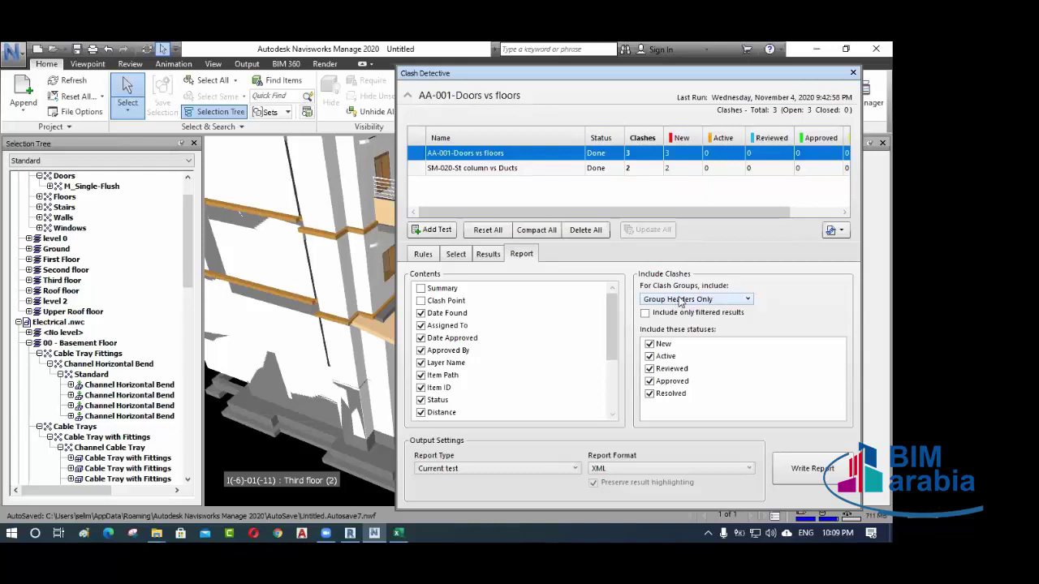
pyautogui.click(697, 300)
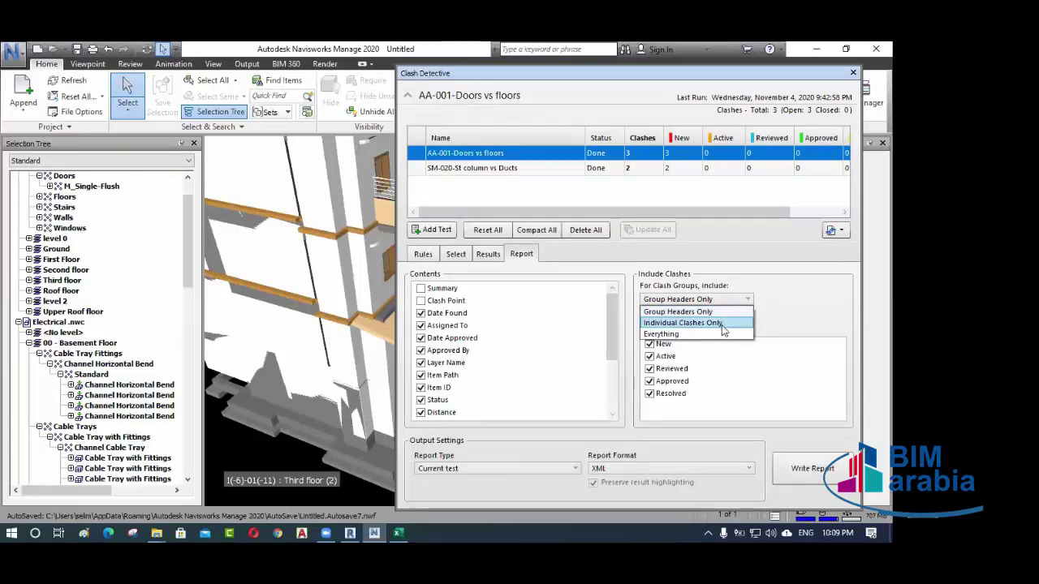
pyautogui.click(670, 334)
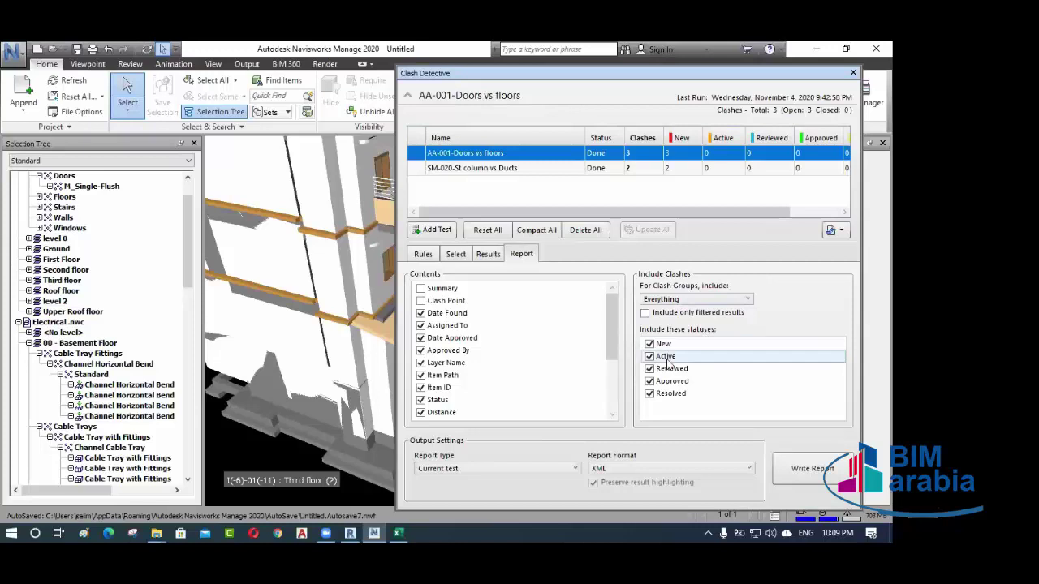
pyautogui.click(649, 382)
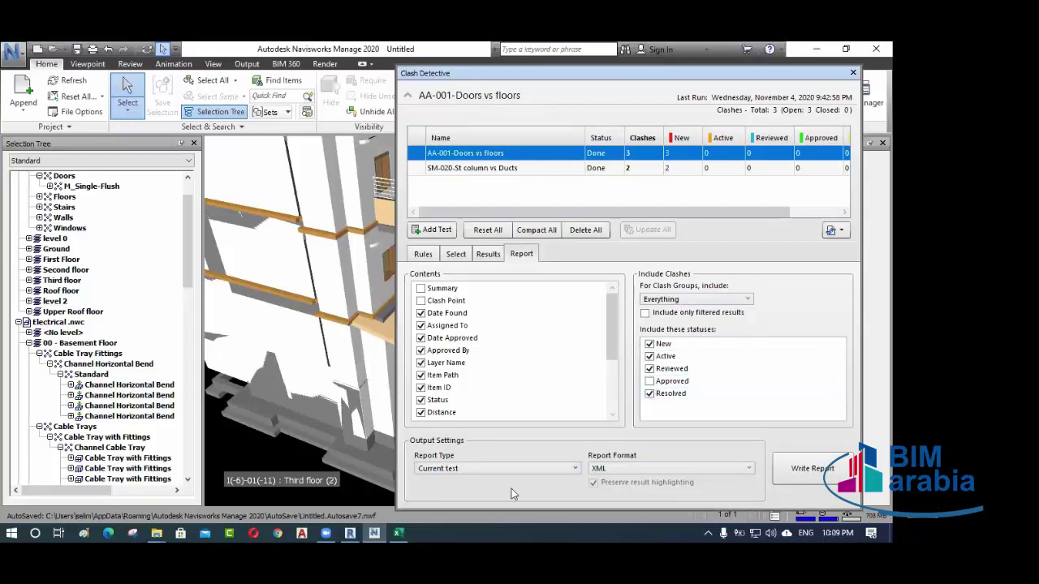
# - Set Report Type to All tests (separate) and Report Format to HTML (Tabular)
pyautogui.click(440, 471)
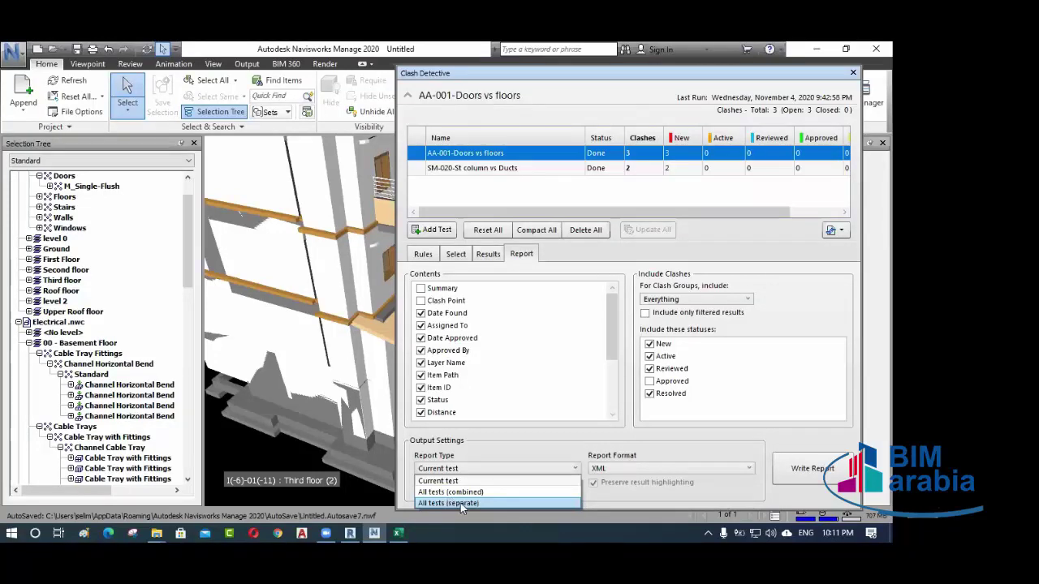
pyautogui.click(452, 504)
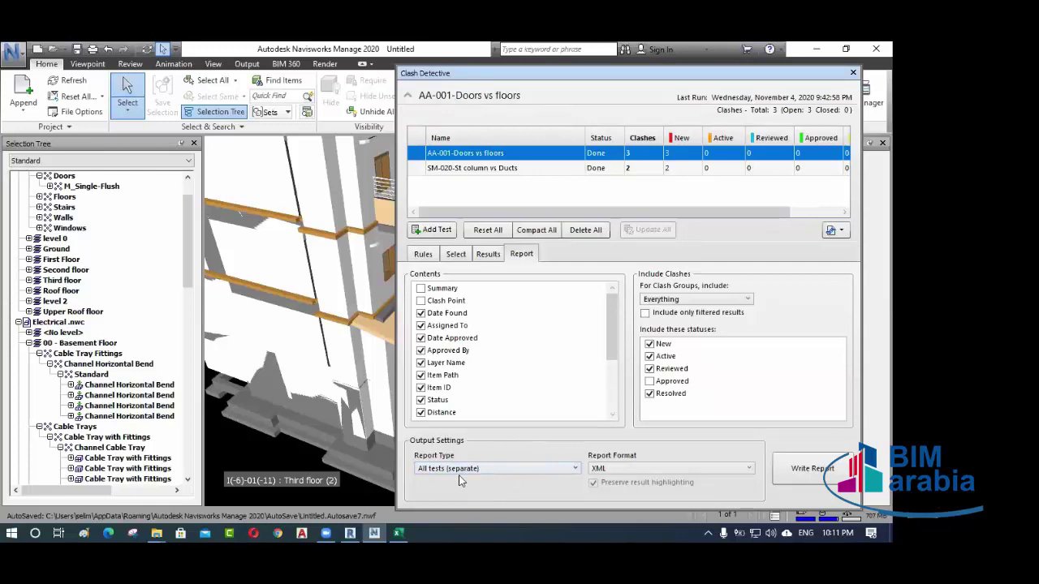
pyautogui.click(617, 473)
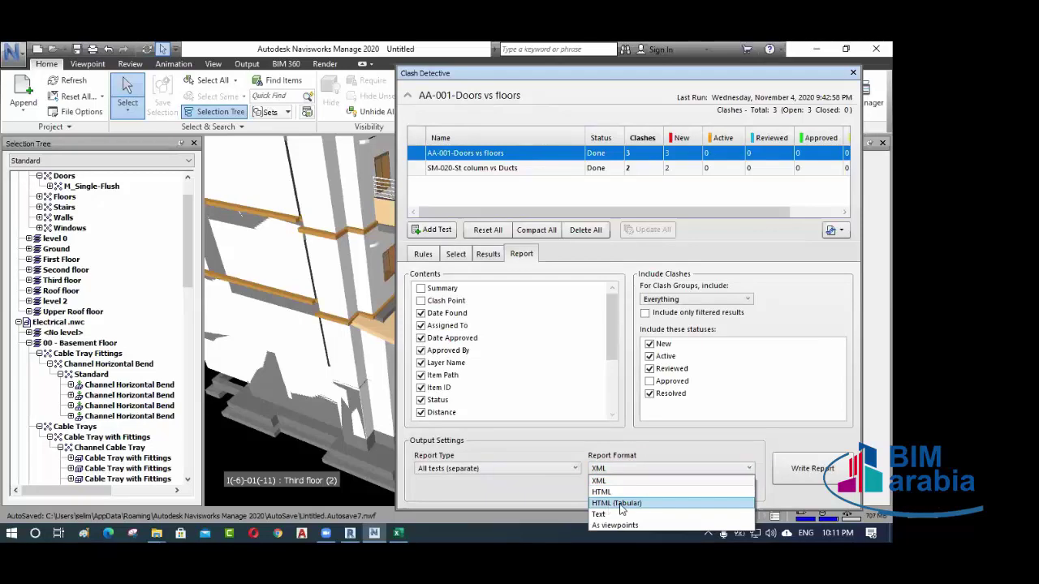
pyautogui.click(621, 505)
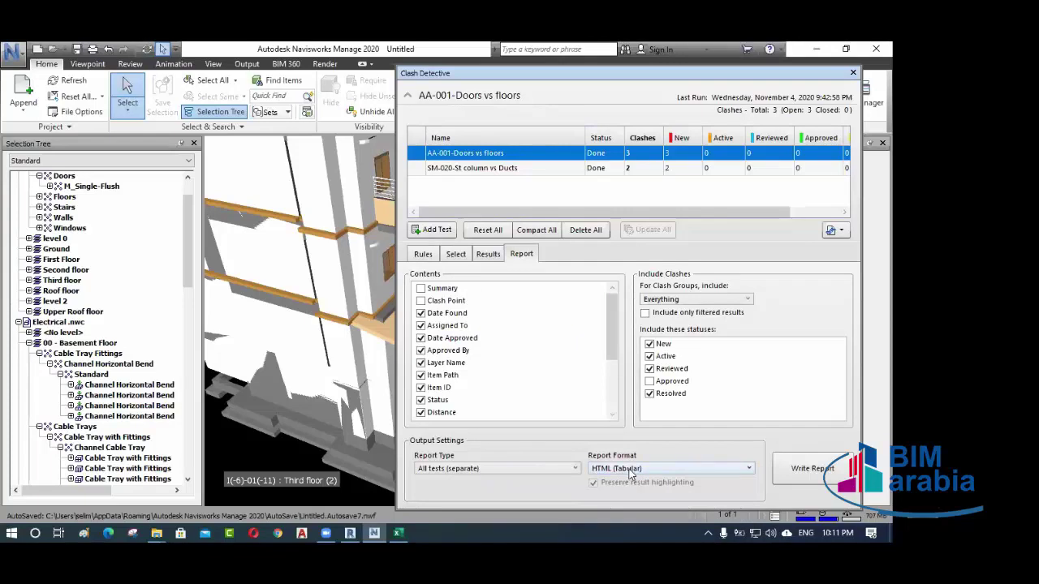
pyautogui.click(630, 470)
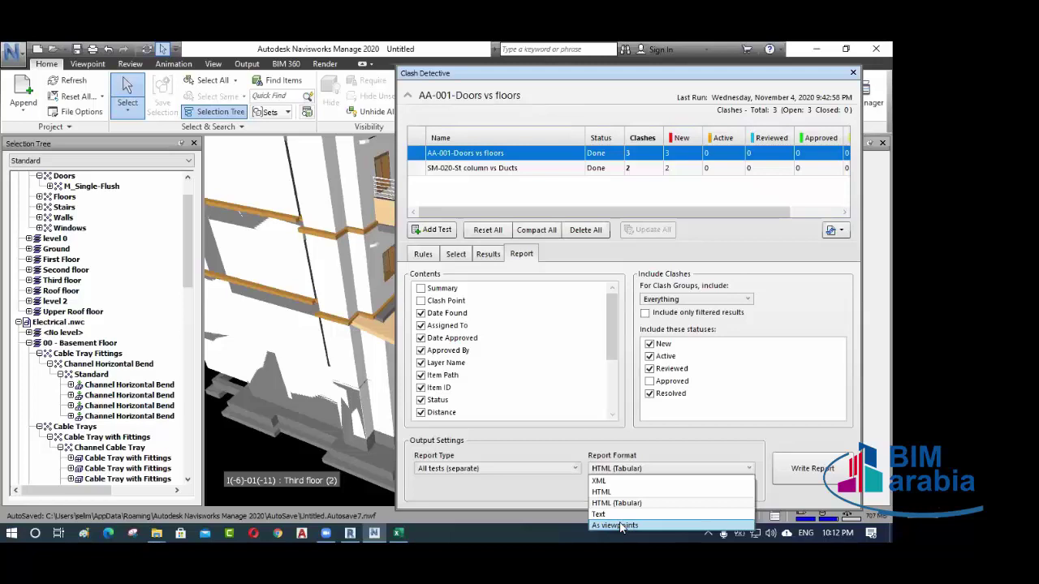
pyautogui.click(479, 257)
pyautogui.click(486, 254)
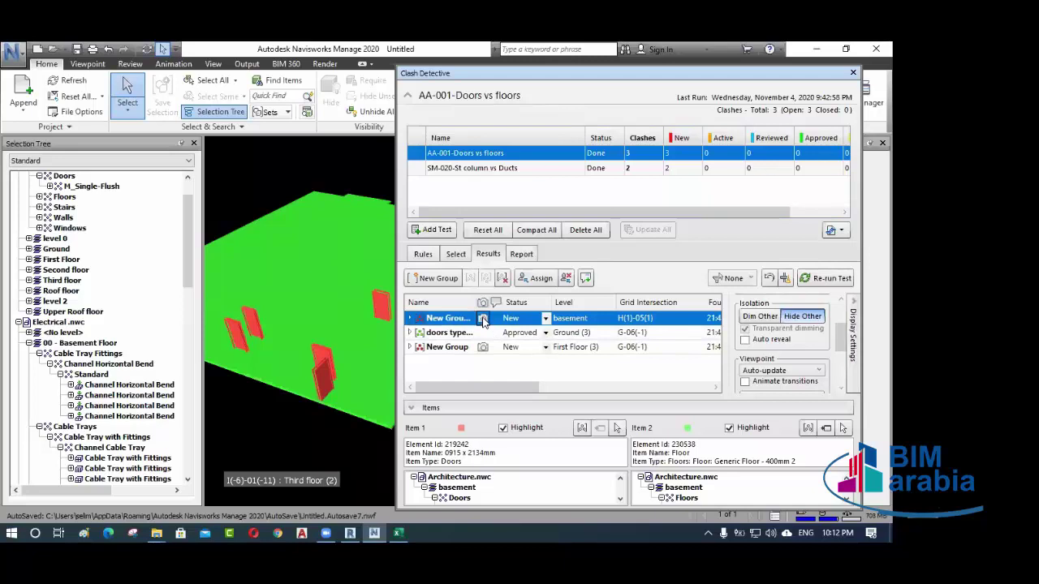
pyautogui.click(521, 254)
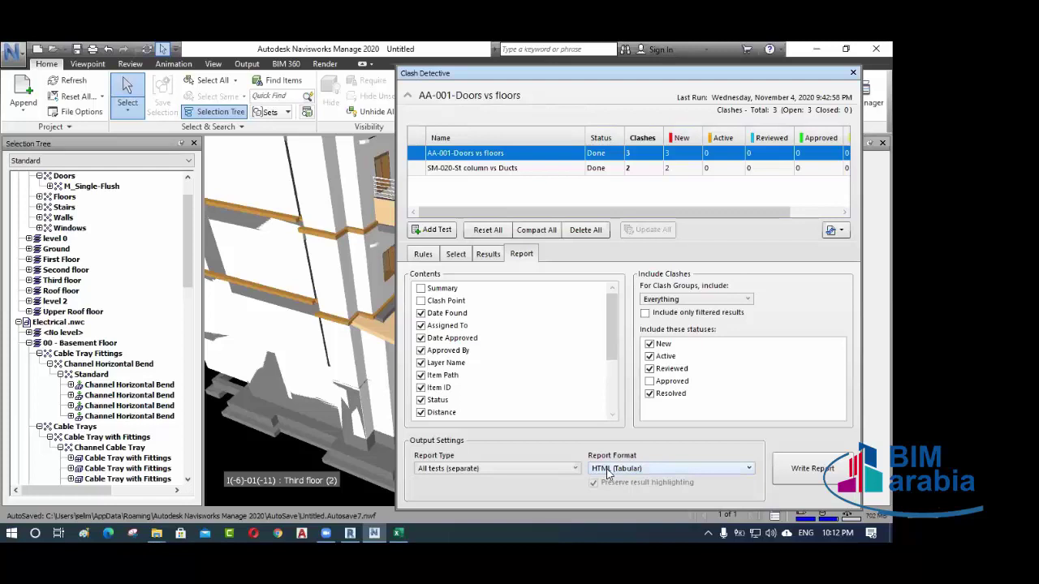
pyautogui.click(609, 471)
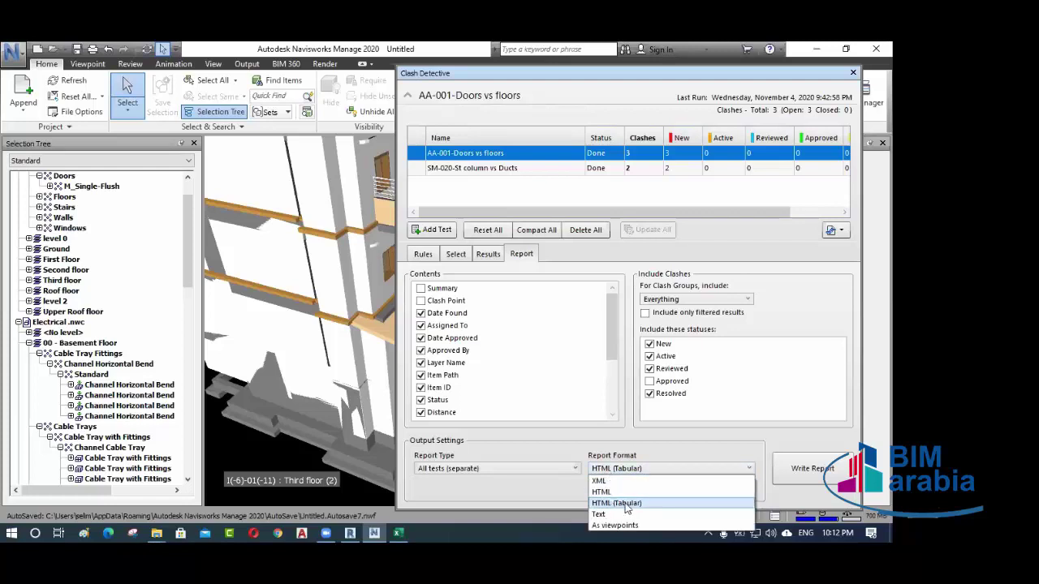
pyautogui.click(629, 504)
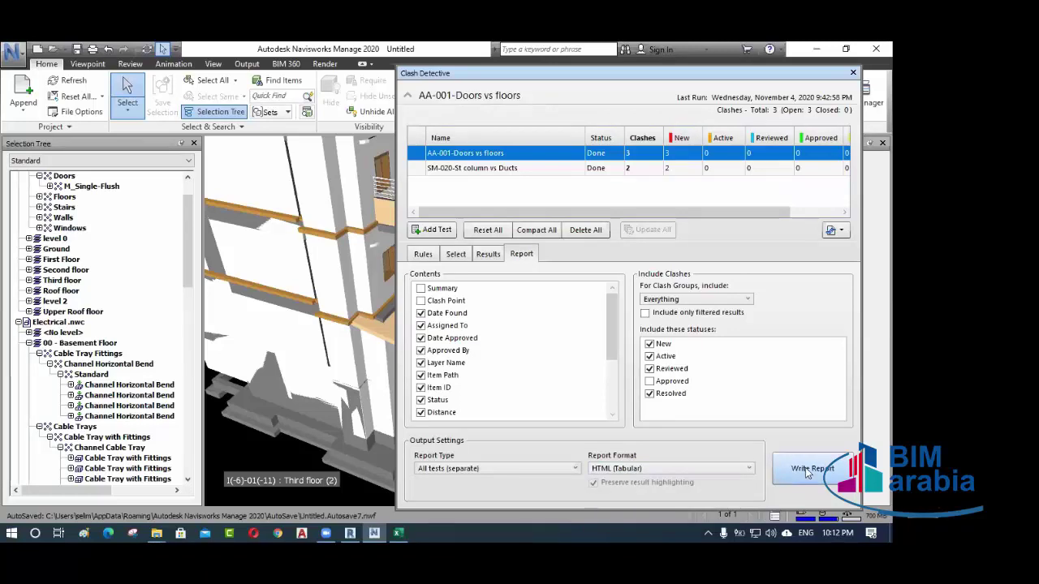
# - Start Write Report and create a 'shared clashes' folder under Navis
pyautogui.click(809, 470)
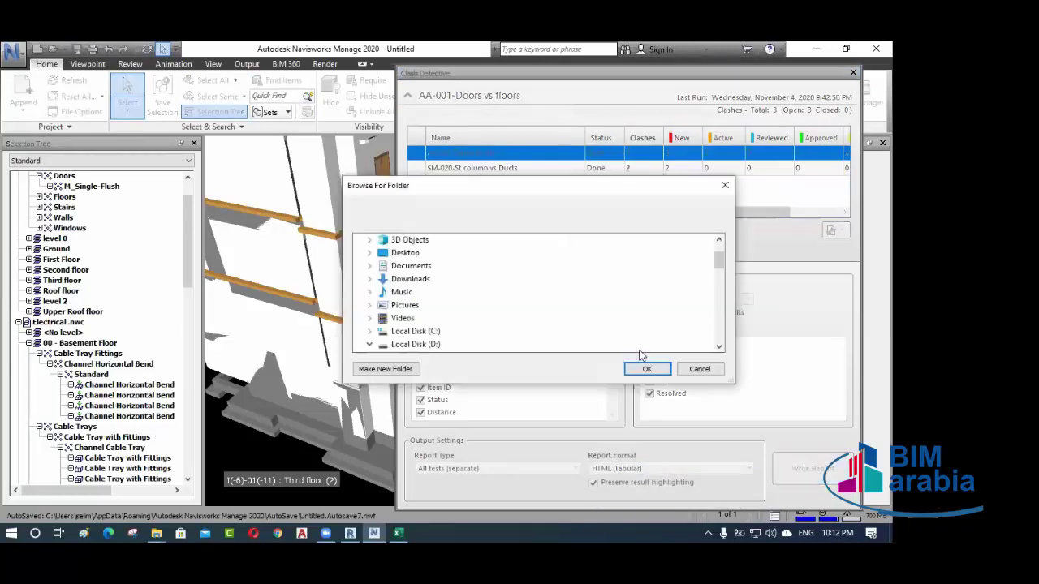
pyautogui.scroll(-8, 412, 318)
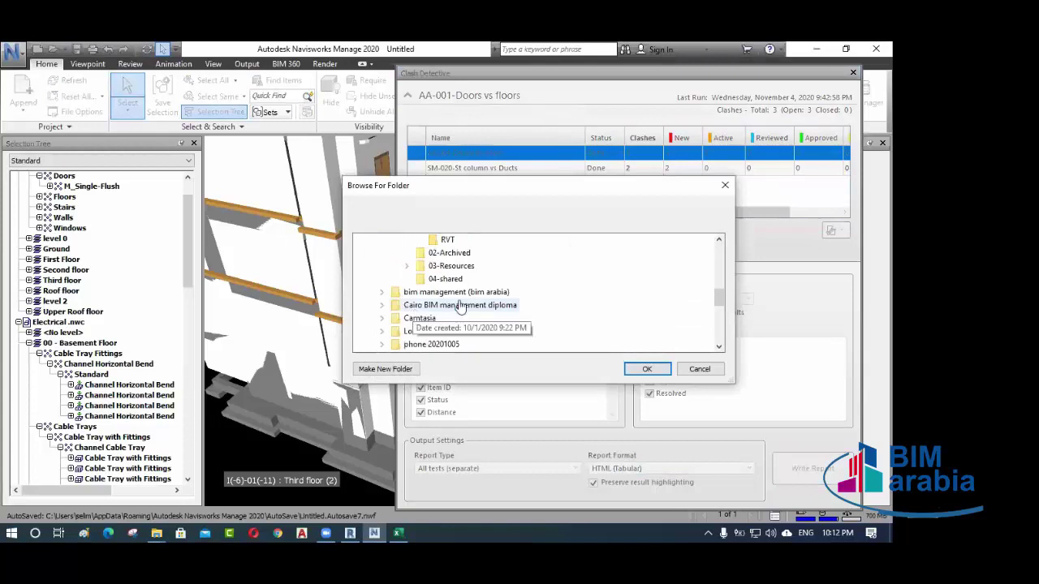
pyautogui.scroll(3, 460, 314)
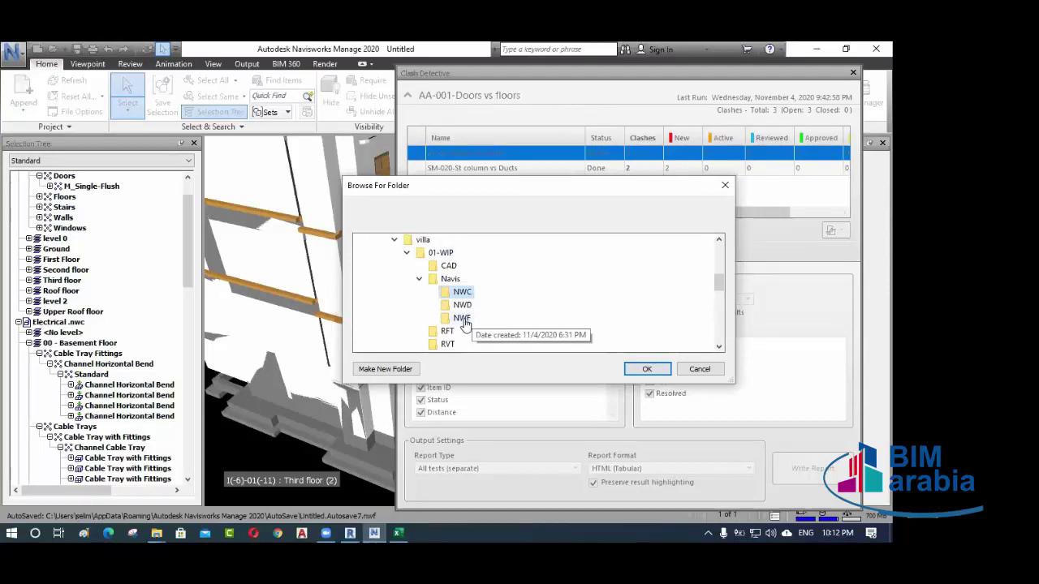
pyautogui.click(445, 280)
pyautogui.click(387, 368)
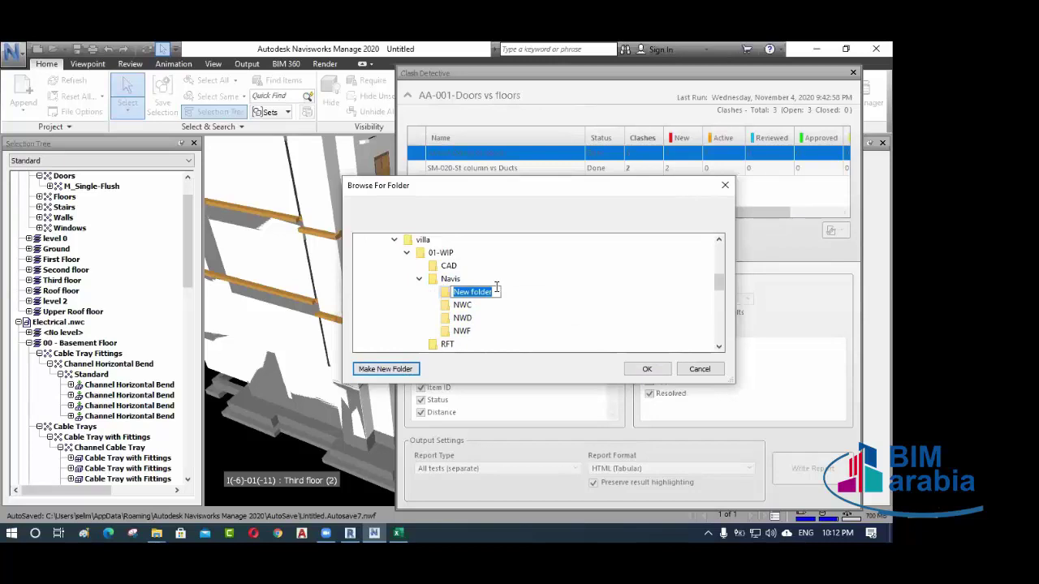
pyautogui.write('shar')
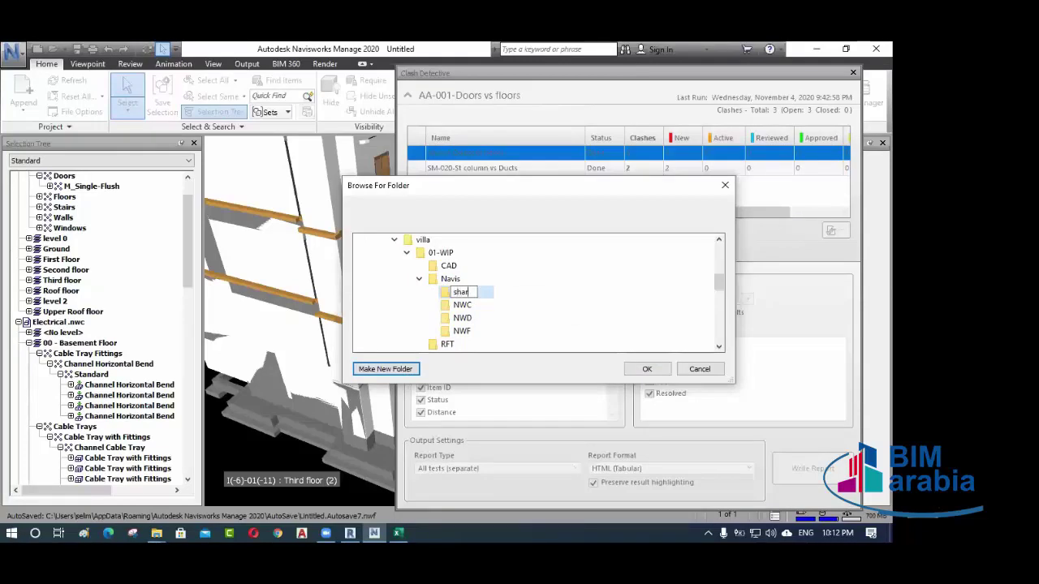
pyautogui.write('ed clashes')
pyautogui.press('Return')
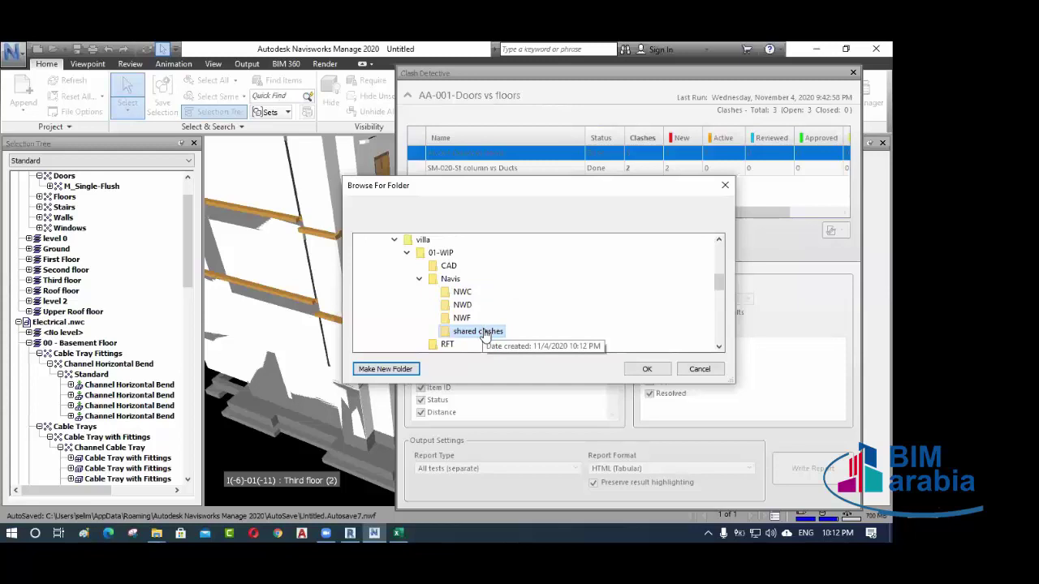
# - Create a named subfolder inside shared clashes and save the reports there
pyautogui.scroll(-2, 484, 334)
pyautogui.scroll(2, 475, 332)
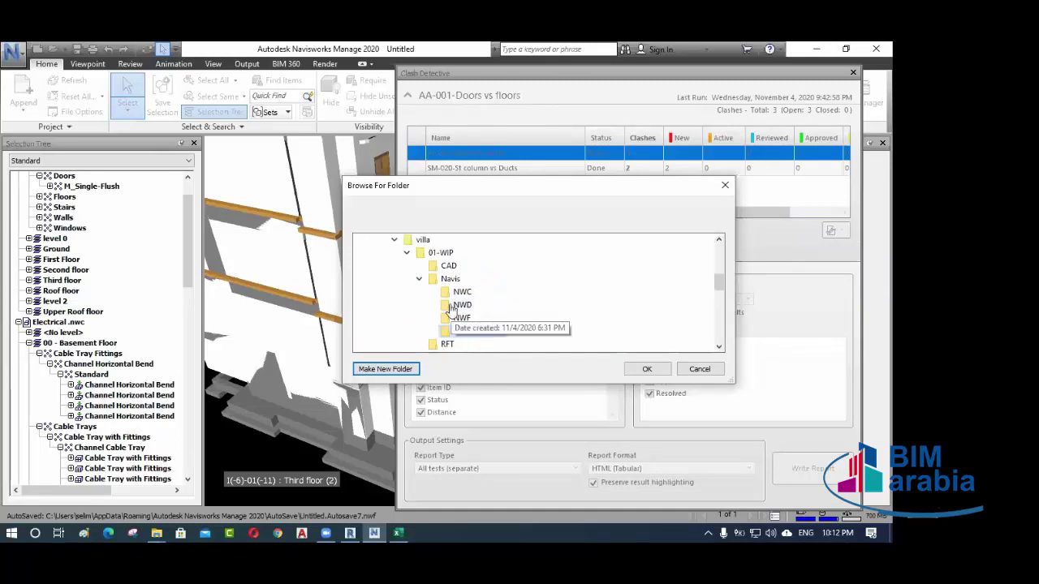
pyautogui.click(393, 375)
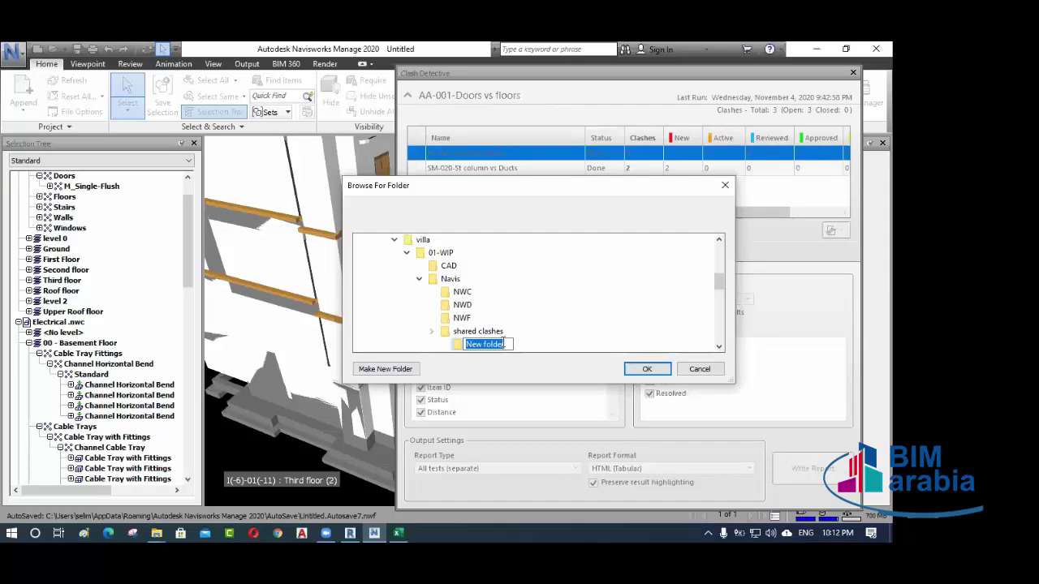
pyautogui.write('Ahmed')
pyautogui.press('Escape')
pyautogui.click(646, 370)
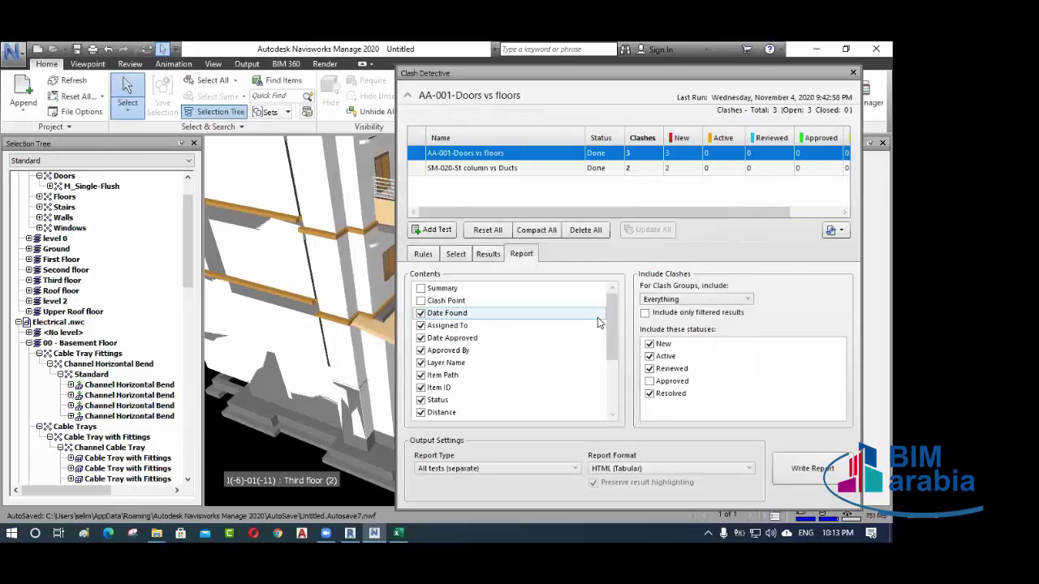
pyautogui.click(157, 533)
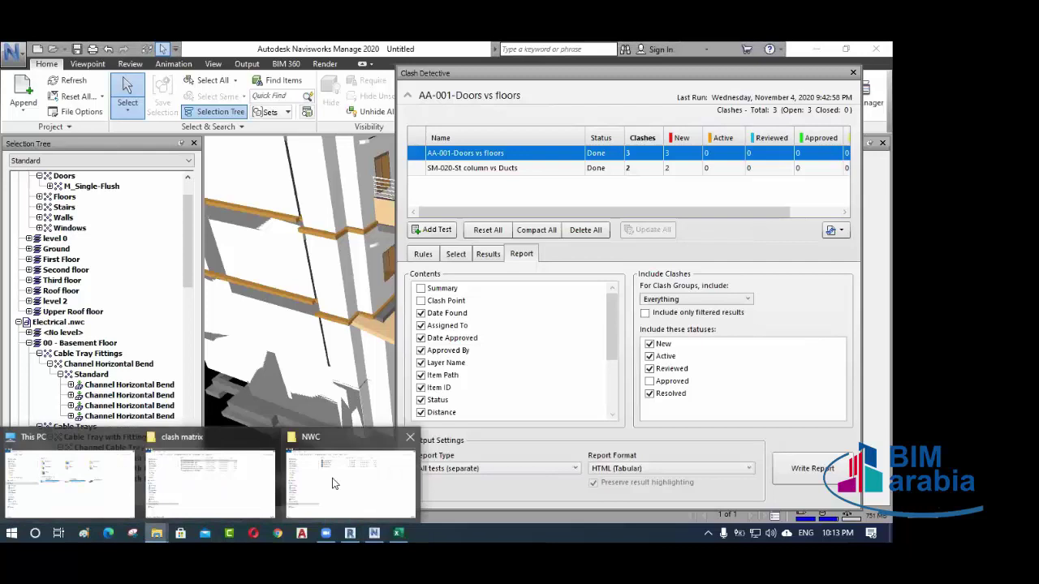
# - In File Explorer, go villa > 01-WIP > Navis > shared clashes > new subfolder and select AA-001-Doors vs floors
pyautogui.click(234, 479)
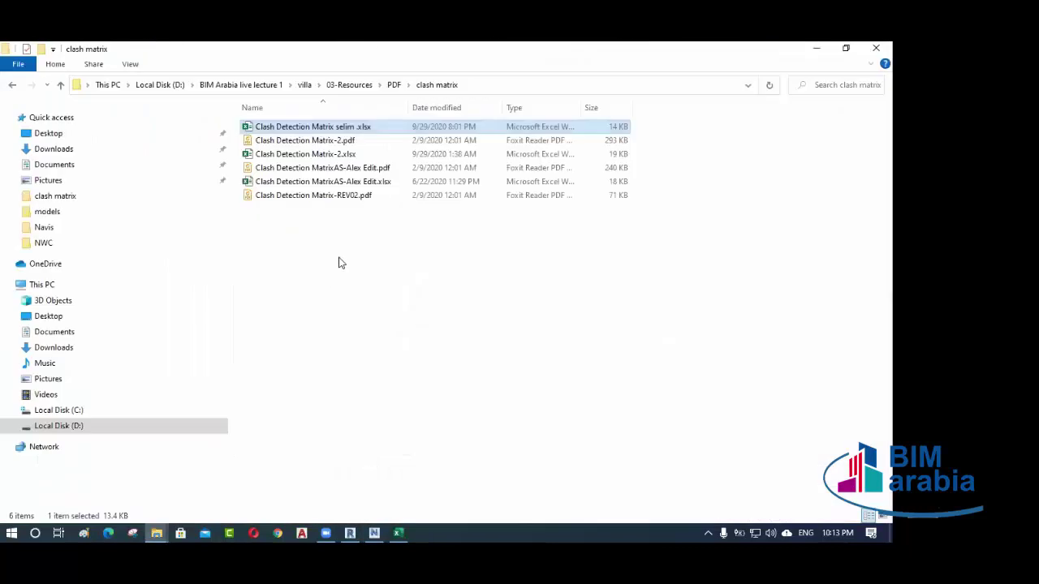
pyautogui.click(344, 85)
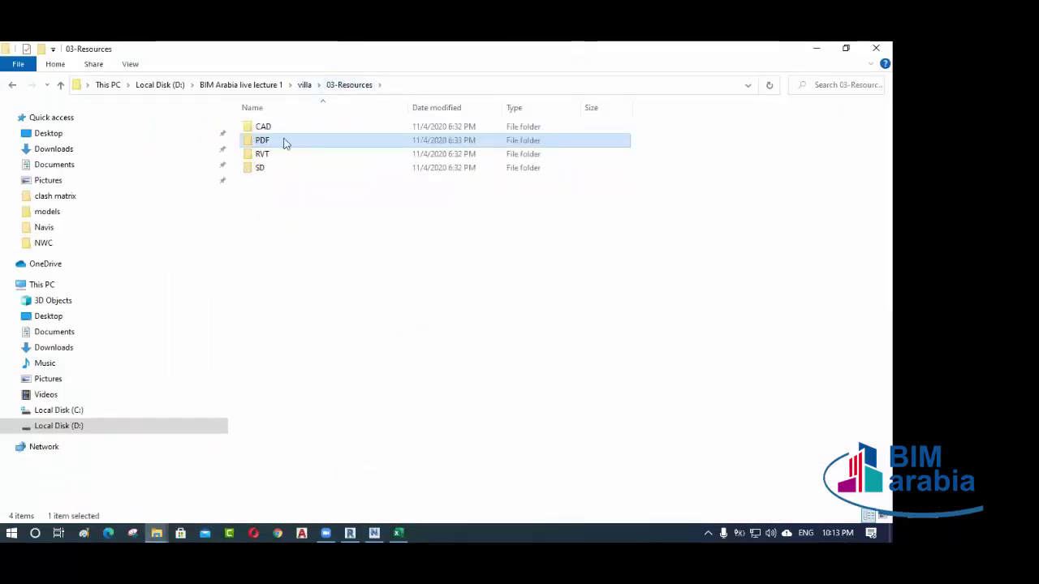
pyautogui.click(304, 85)
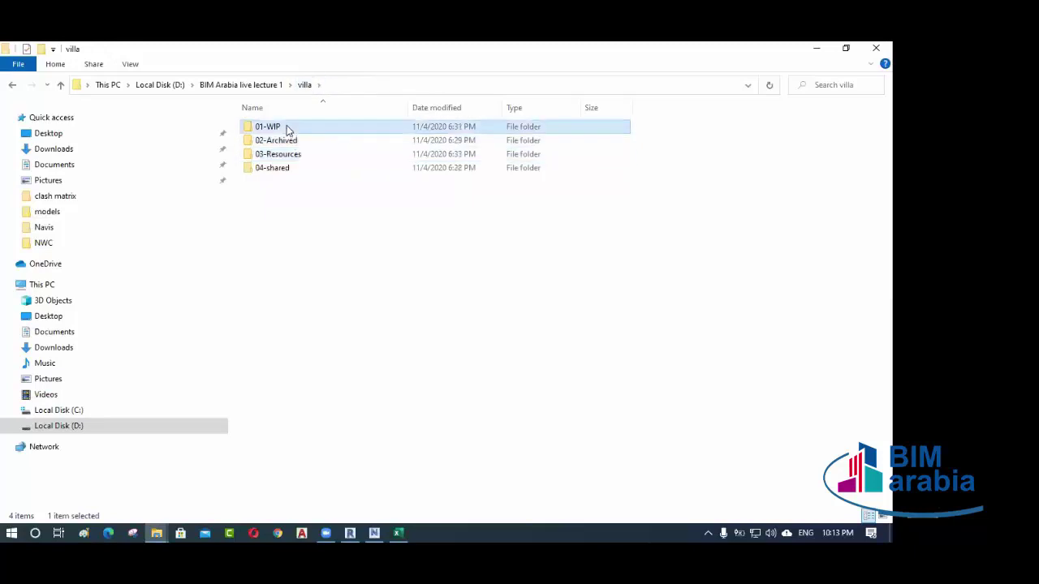
pyautogui.doubleClick(288, 128)
pyautogui.doubleClick(293, 141)
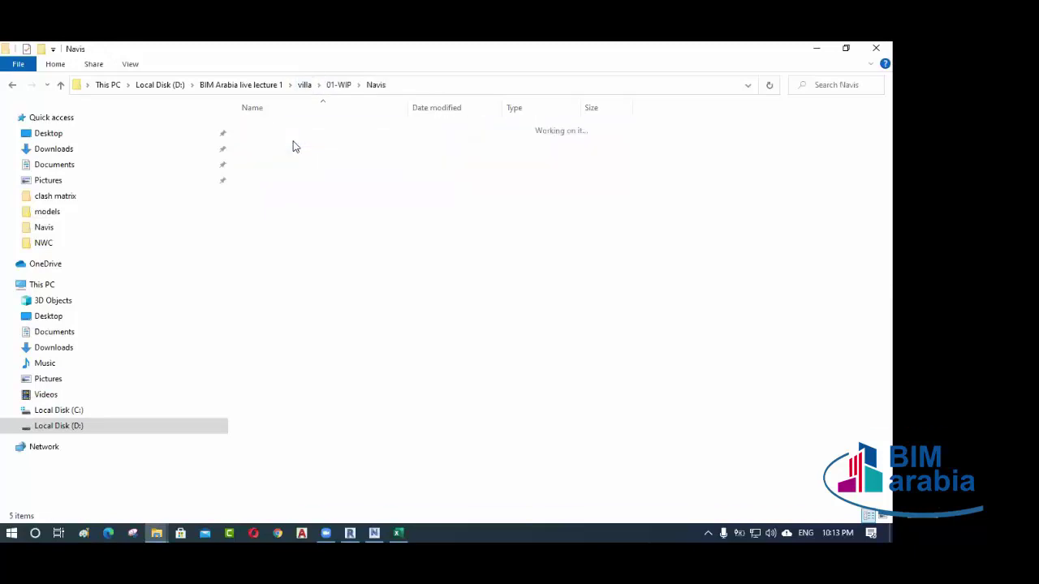
pyautogui.doubleClick(294, 169)
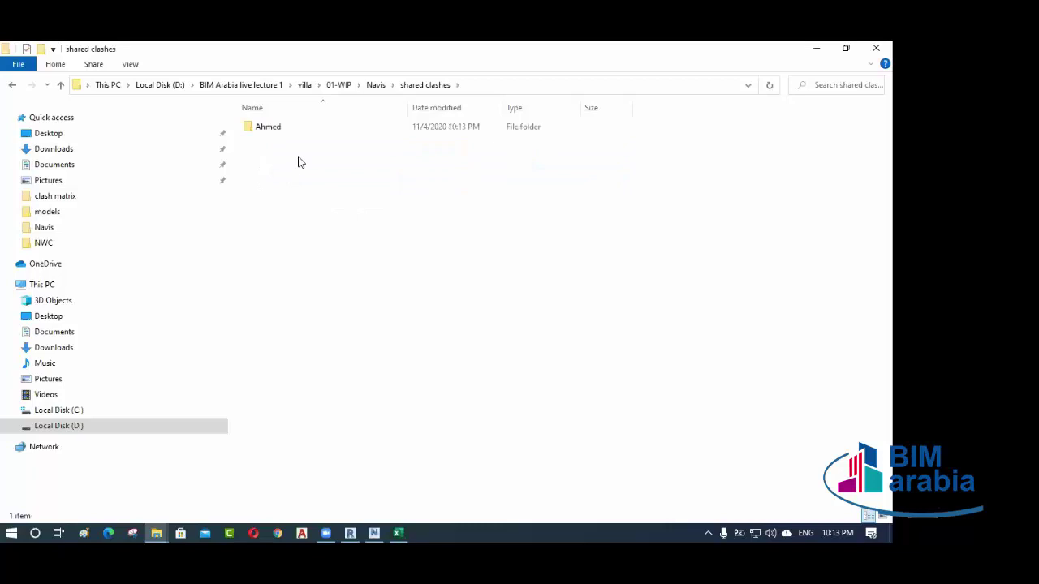
pyautogui.click(305, 132)
pyautogui.doubleClick(305, 130)
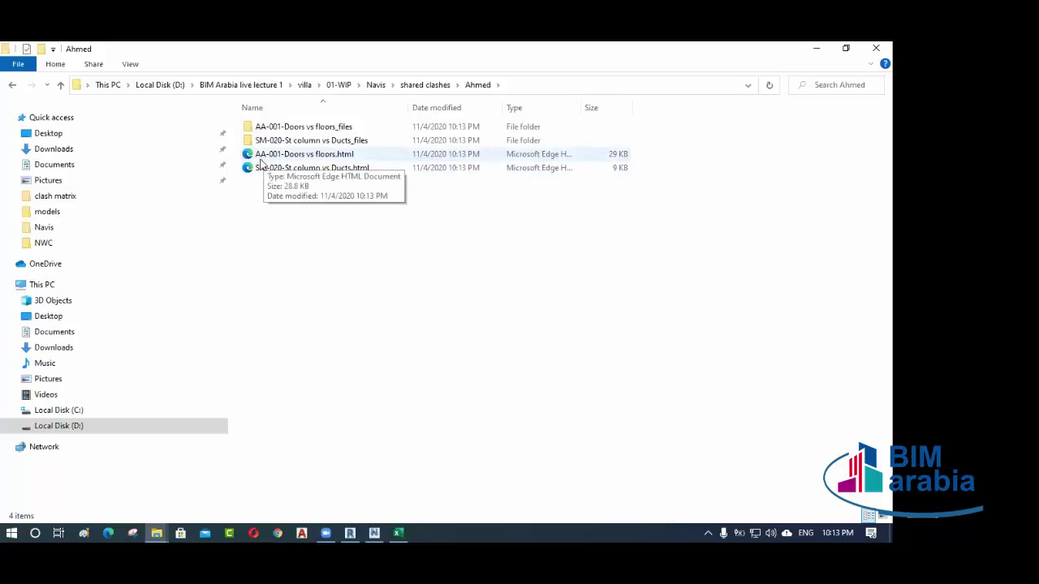
pyautogui.click(309, 159)
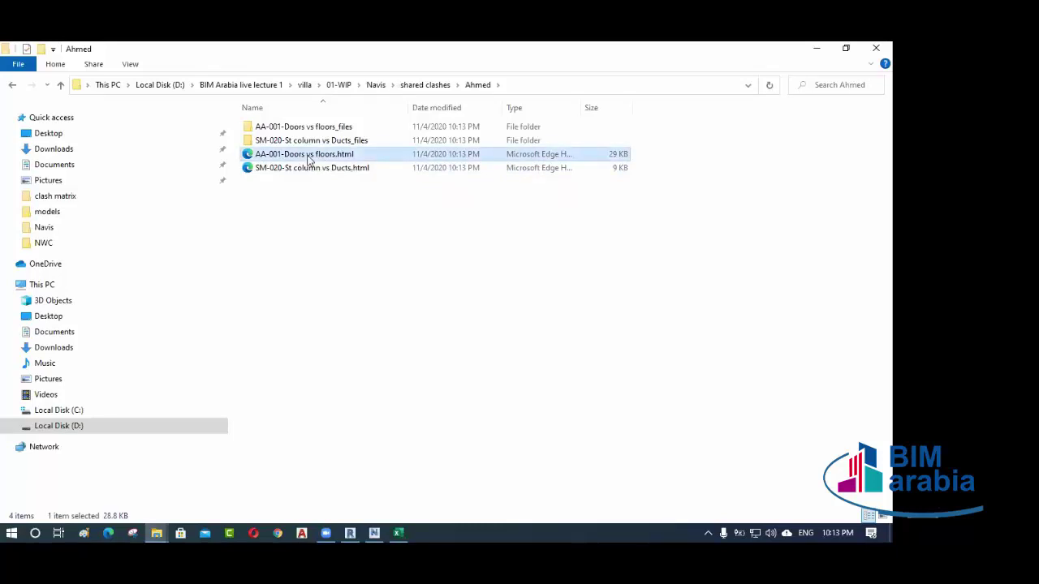
# - Open the AA-001-Doors vs floors report in Google Chrome, maximized
pyautogui.doubleClick(308, 159)
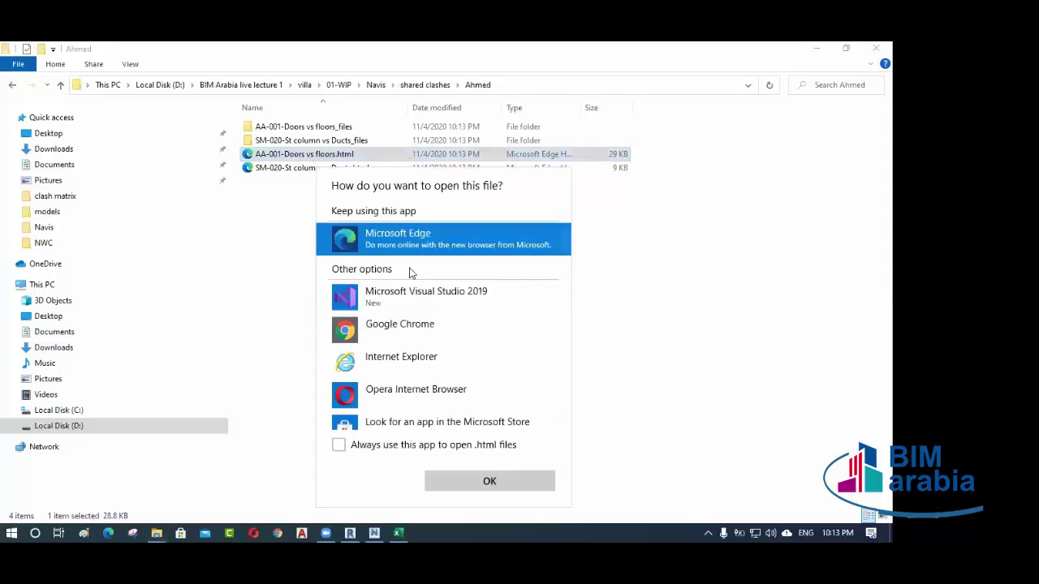
pyautogui.click(407, 335)
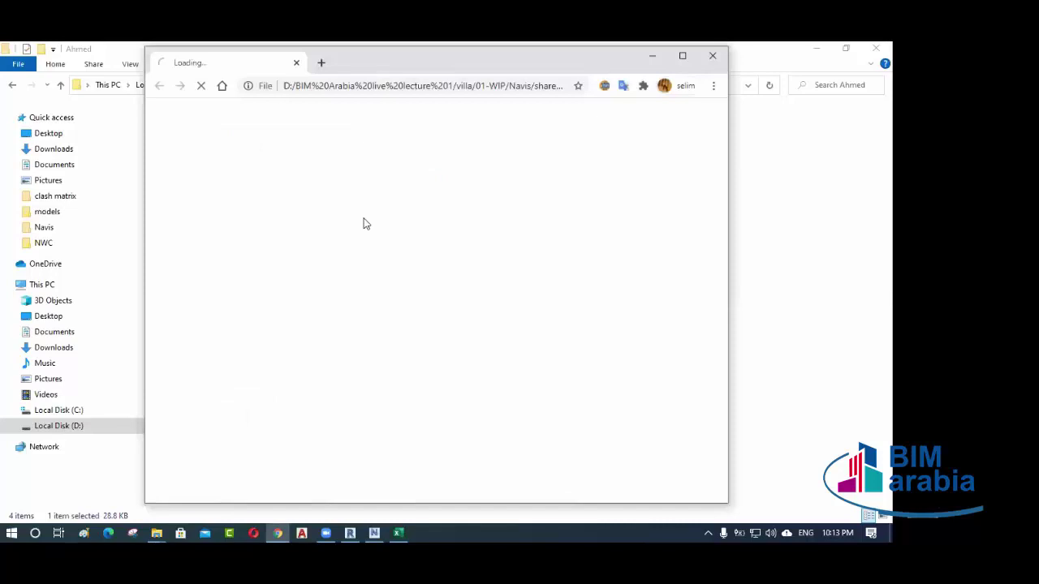
pyautogui.click(683, 57)
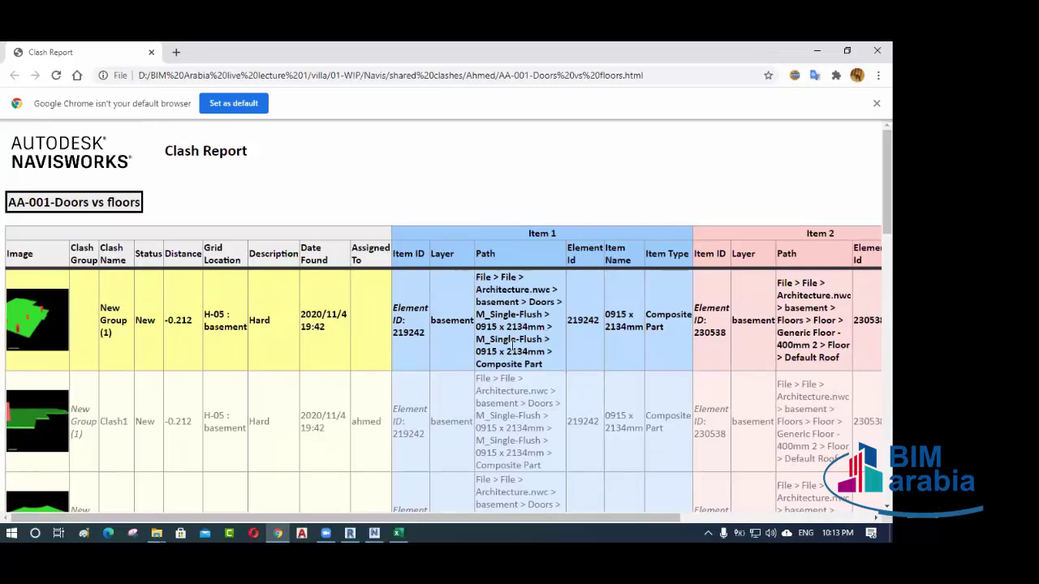
# - View clash images cd000001.jpg and cd000002.jpg in new tabs, returning to the Clash Report
pyautogui.click(35, 327)
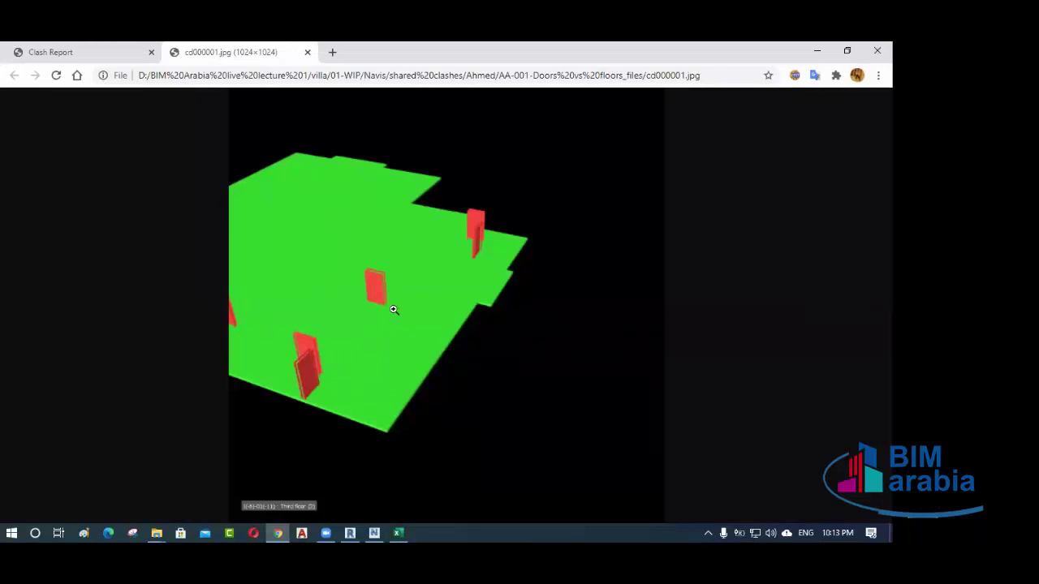
pyautogui.click(117, 52)
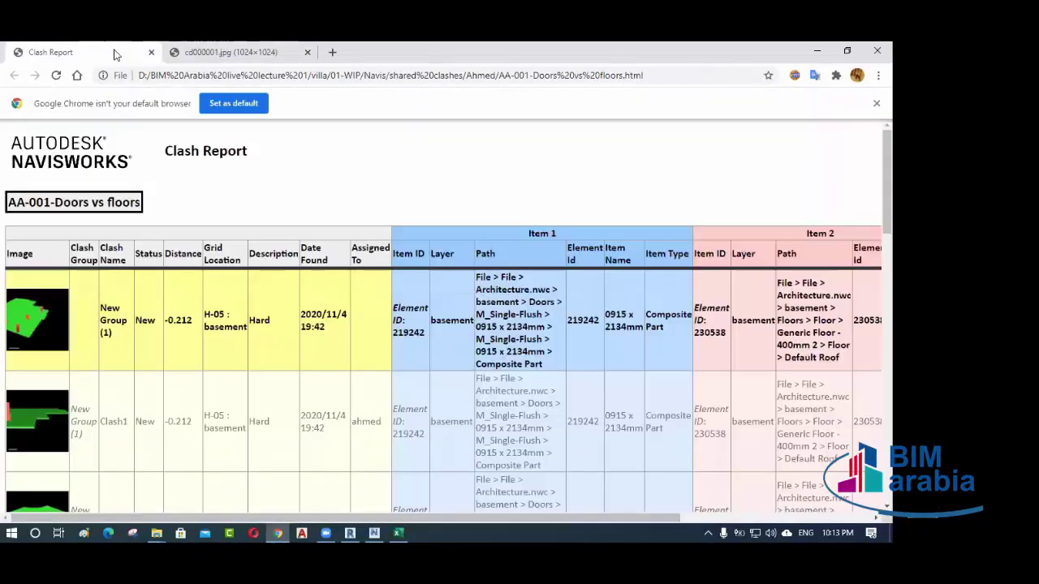
pyautogui.scroll(-2, 35, 395)
pyautogui.click(39, 337)
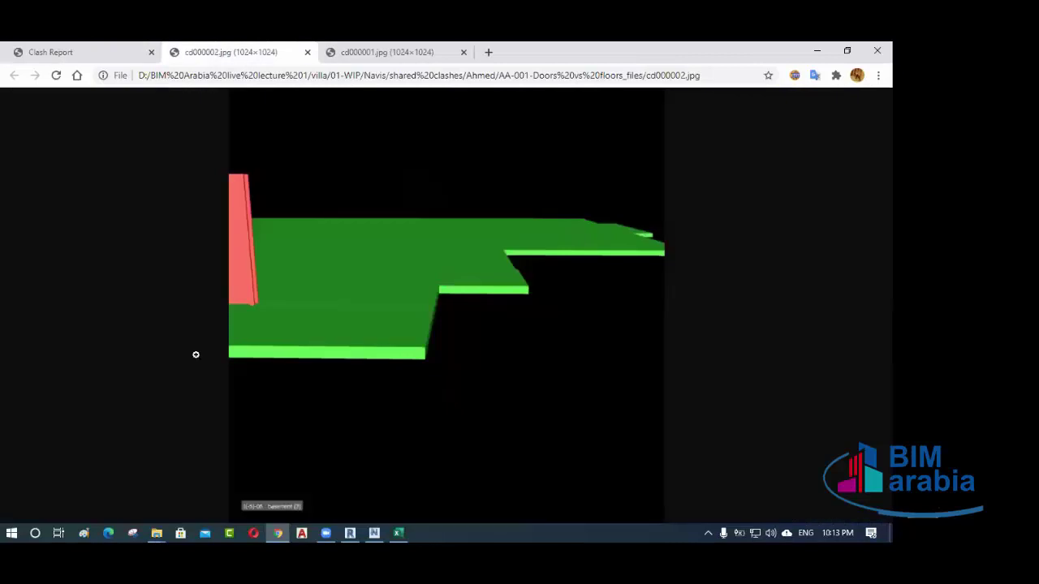
pyautogui.click(94, 50)
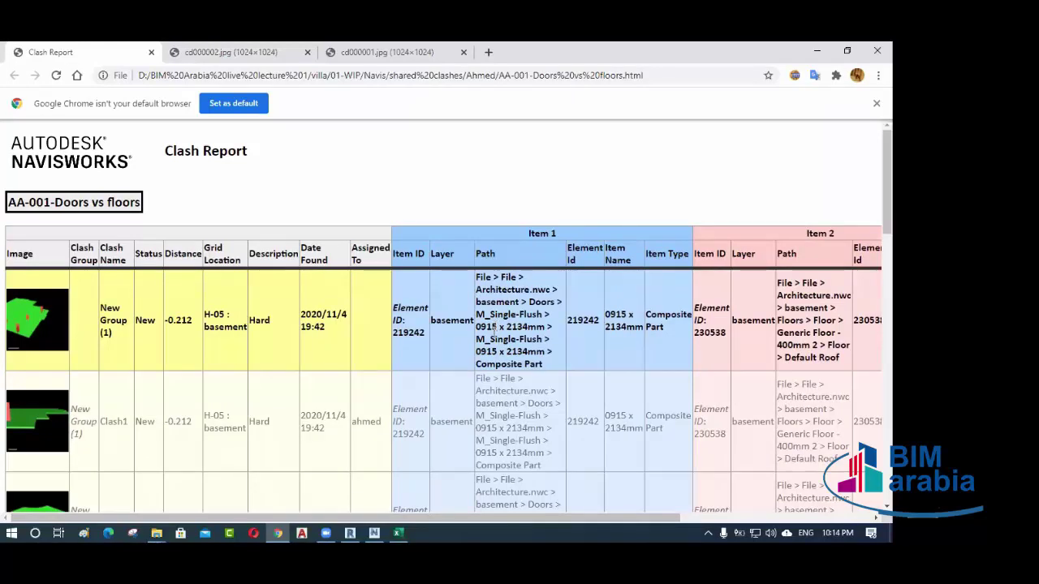
pyautogui.scroll(-4, 302, 341)
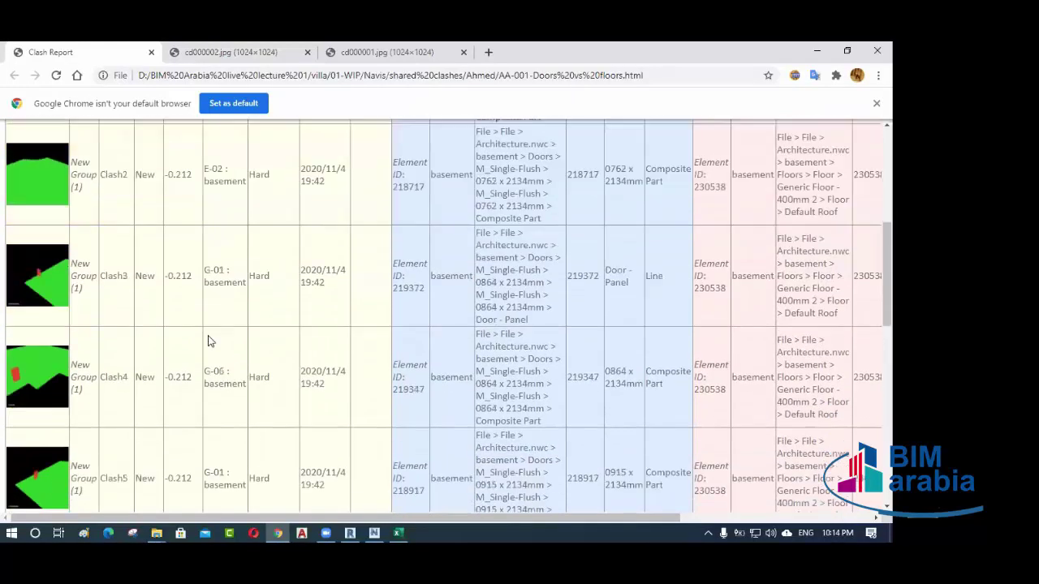
pyautogui.scroll(-4, 157, 315)
pyautogui.scroll(5, 158, 308)
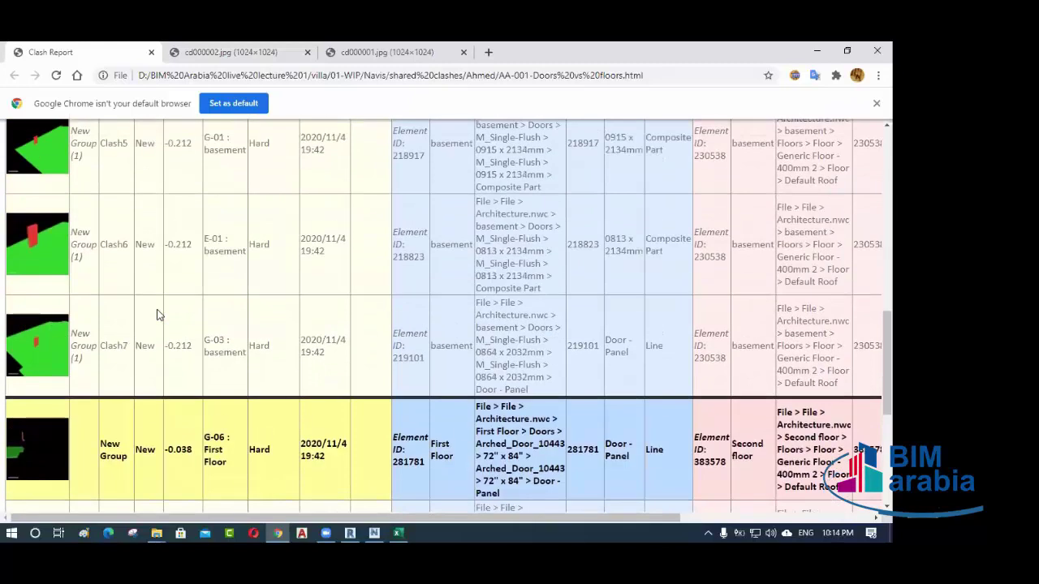
pyautogui.scroll(2, 167, 300)
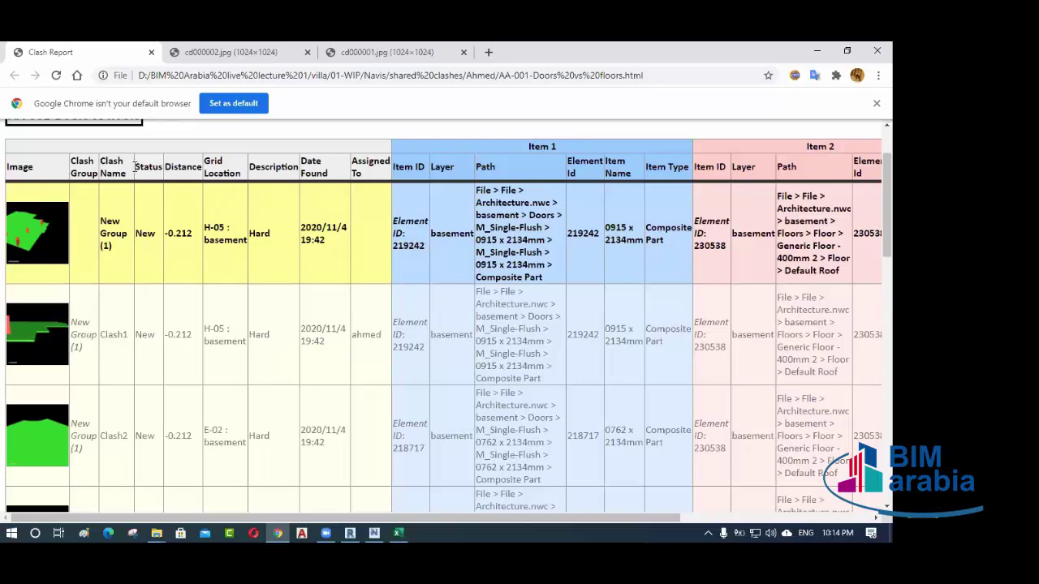
pyautogui.moveTo(141, 167); pyautogui.dragTo(235, 238)
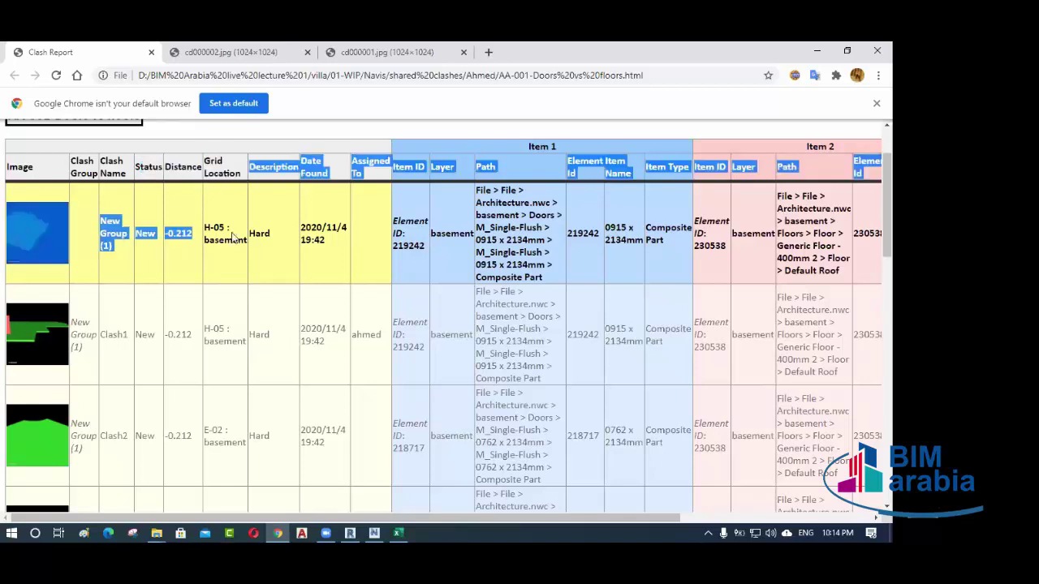
pyautogui.click(223, 234)
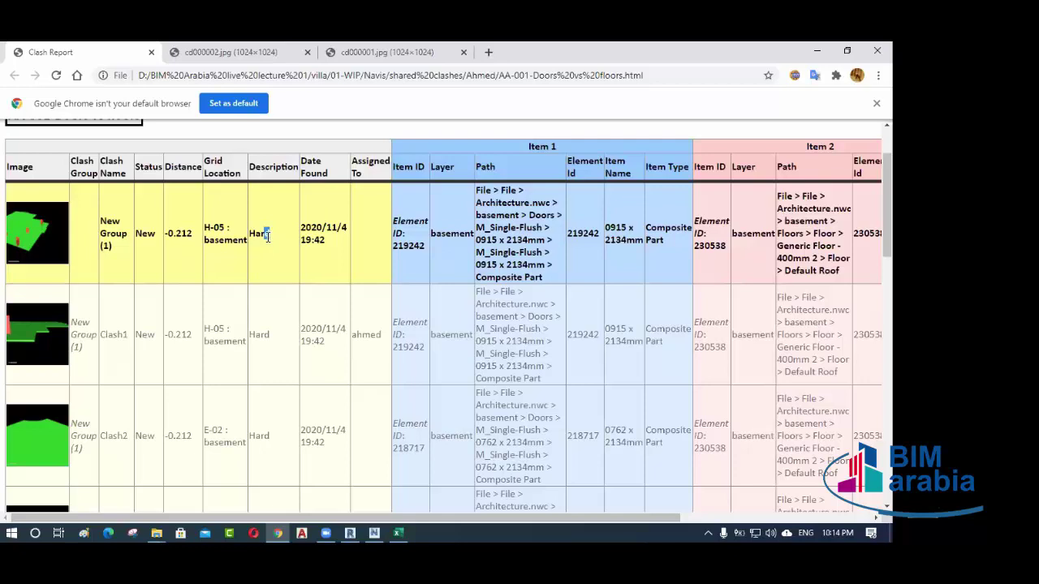
pyautogui.doubleClick(259, 233)
pyautogui.click(269, 240)
pyautogui.doubleClick(367, 333)
pyautogui.click(410, 170)
pyautogui.doubleClick(409, 169)
pyautogui.doubleClick(575, 161)
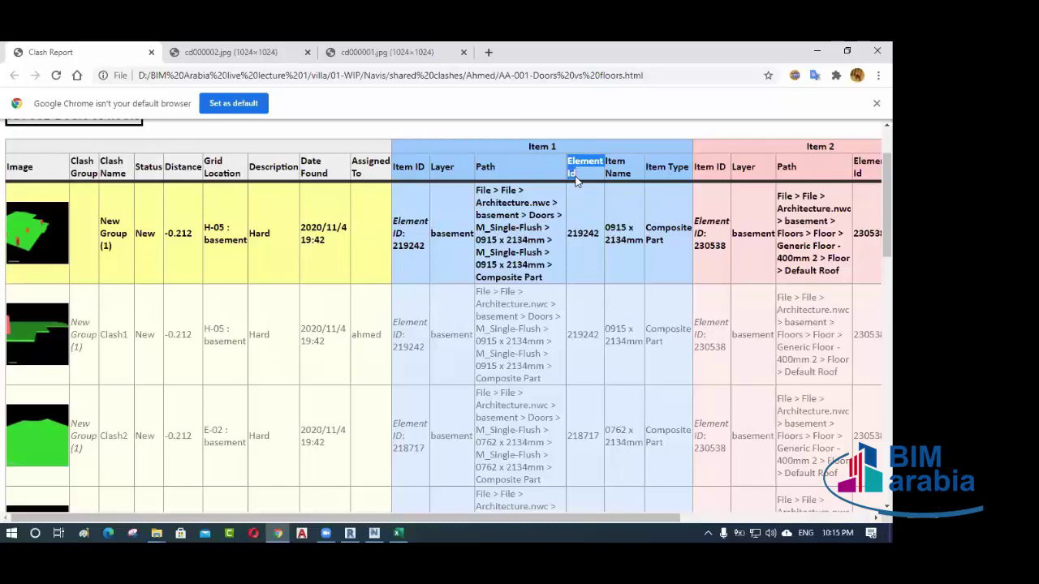
pyautogui.click(579, 161)
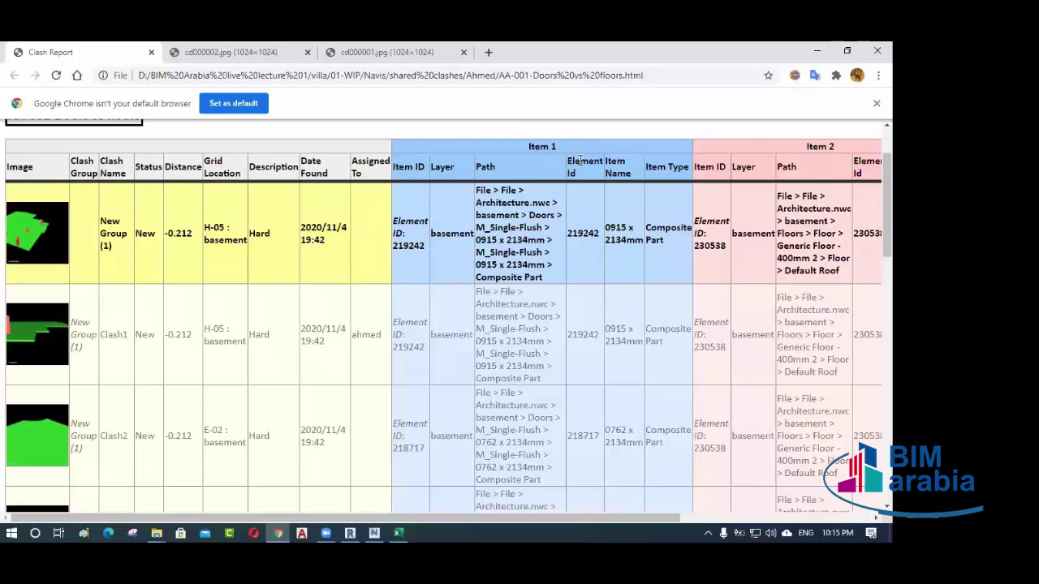
pyautogui.tripleClick(413, 167)
# - In Revit, launch the Navisworks 2020 export from External Tools and review its settings
pyautogui.click(350, 532)
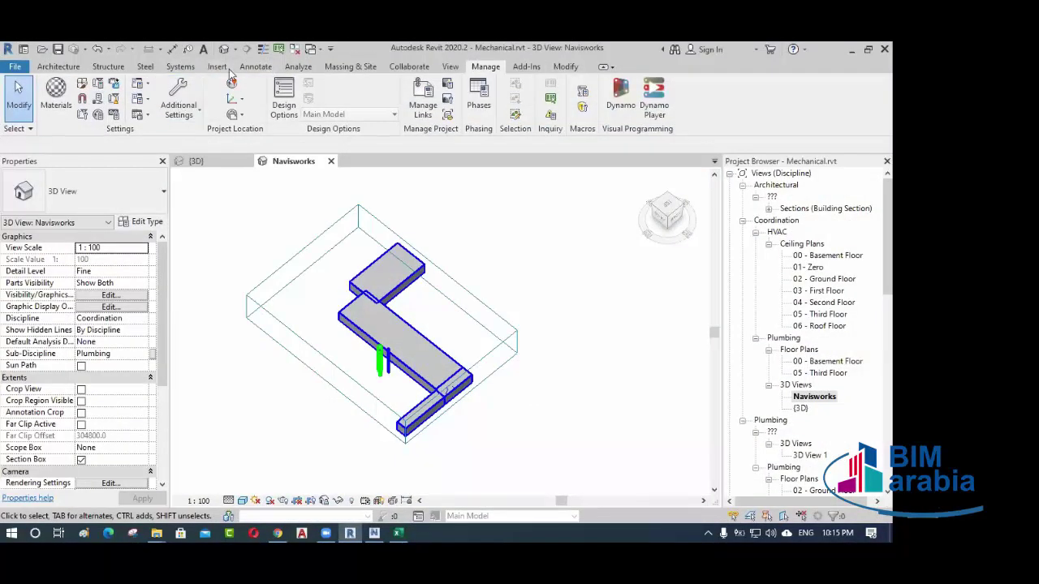
pyautogui.click(523, 66)
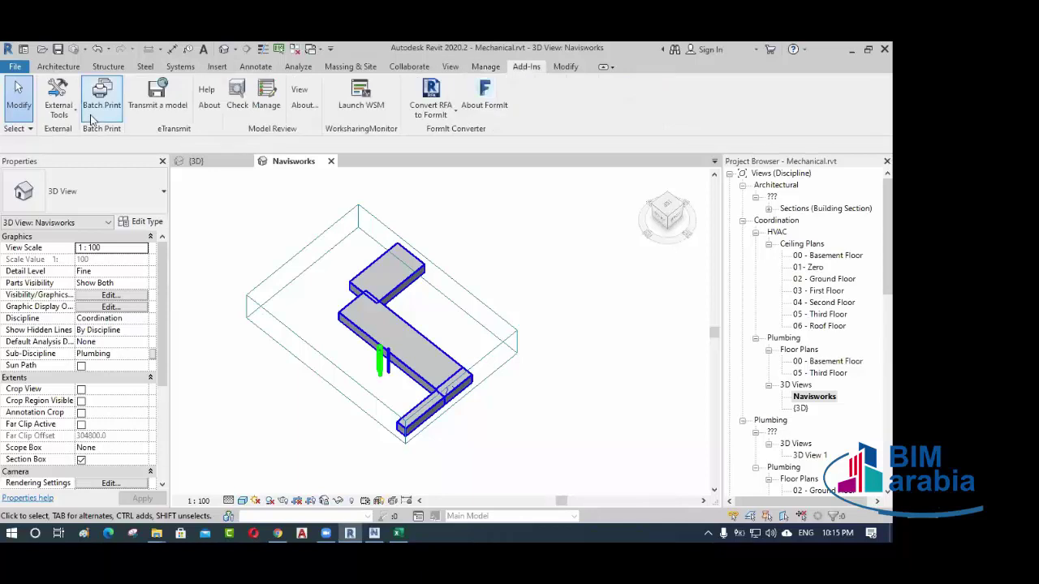
pyautogui.click(63, 108)
pyautogui.click(73, 131)
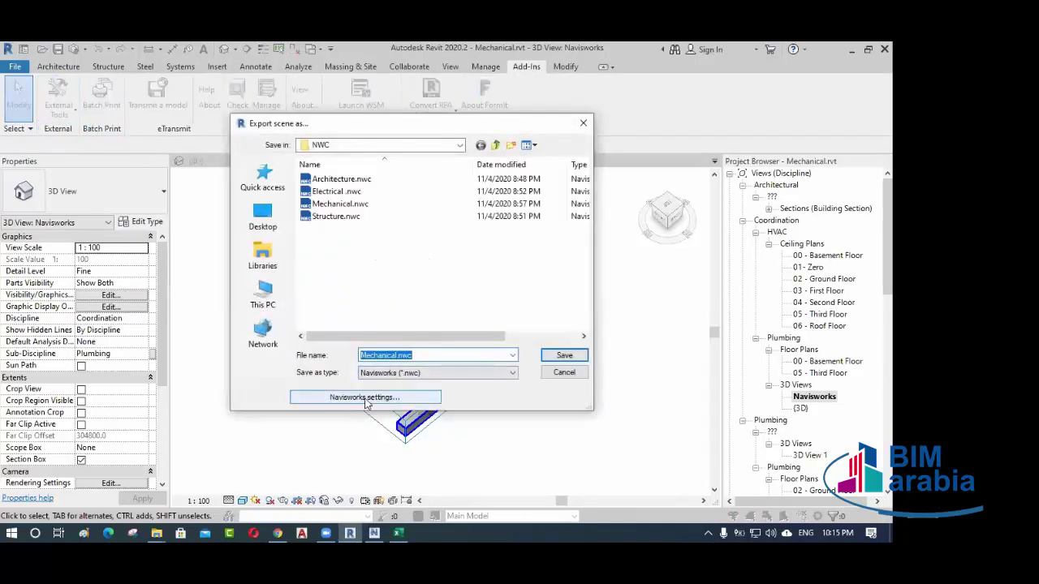
pyautogui.click(365, 398)
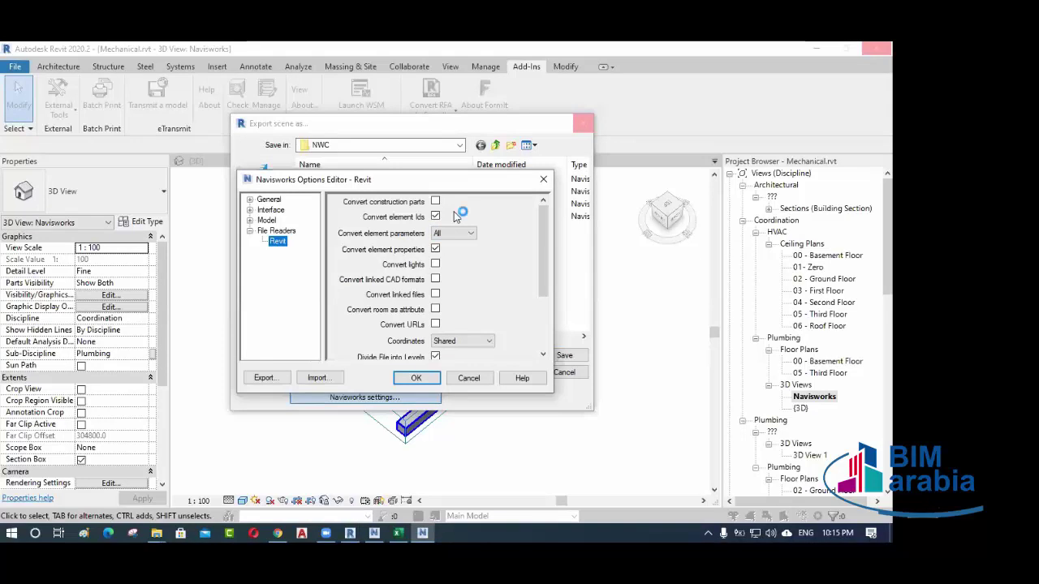
pyautogui.click(543, 179)
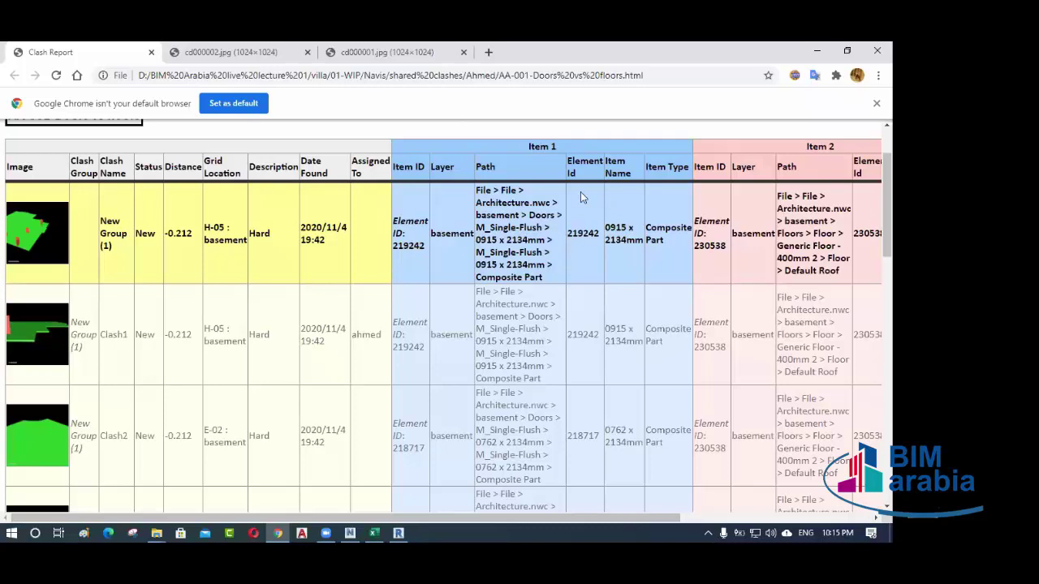
pyautogui.doubleClick(409, 245)
pyautogui.click(575, 235)
pyautogui.scroll(-1, 708, 382)
pyautogui.scroll(-5, 708, 373)
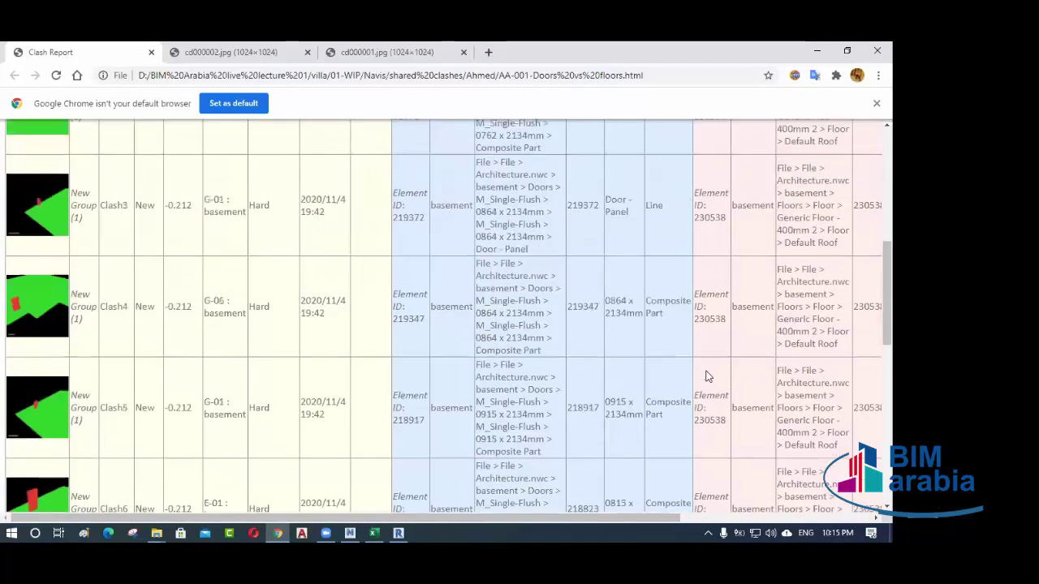
pyautogui.scroll(-4, 708, 373)
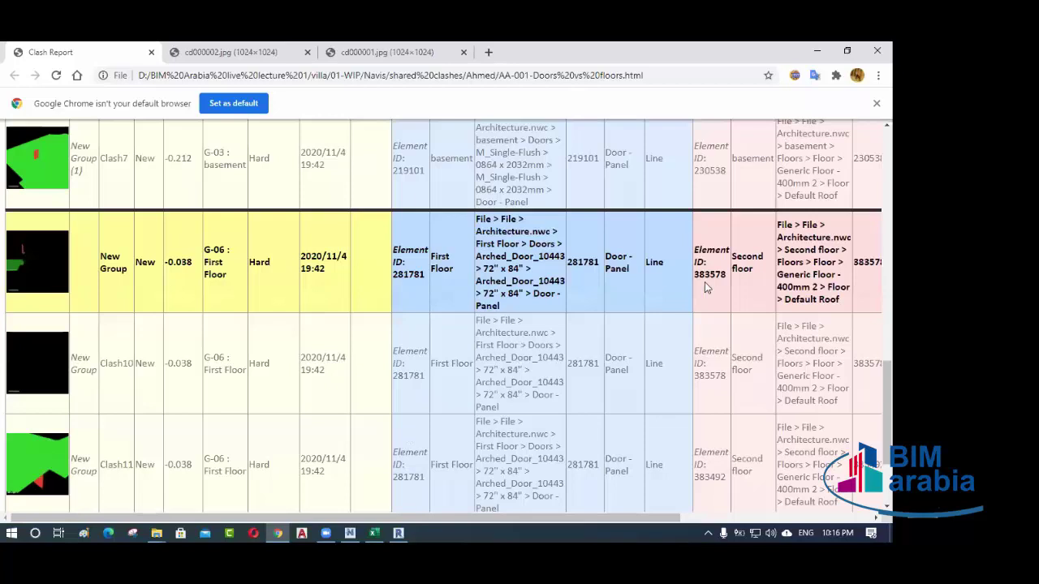
pyautogui.scroll(-1, 711, 290)
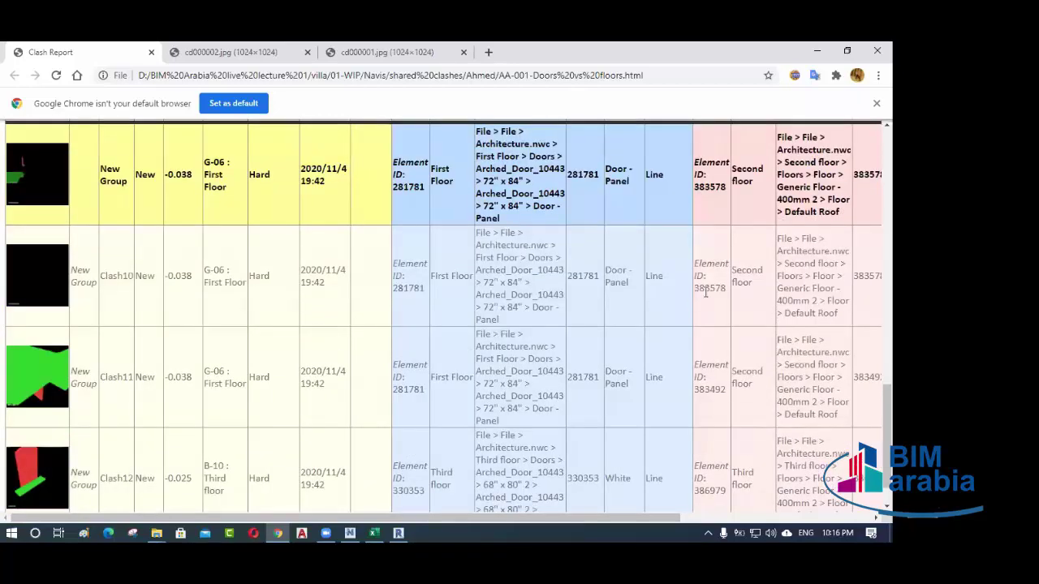
pyautogui.scroll(5, 693, 303)
pyautogui.scroll(5, 688, 304)
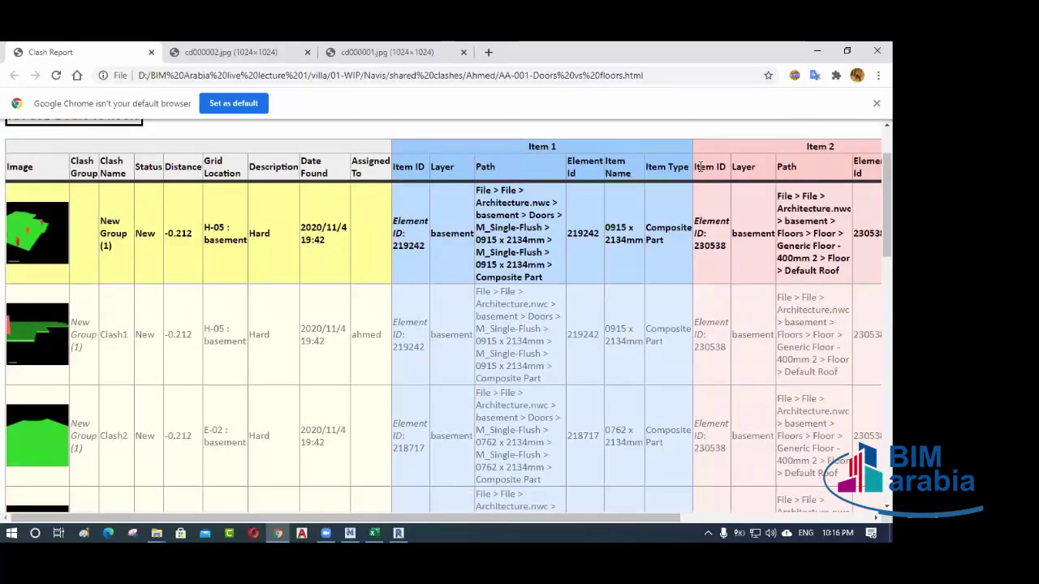
pyautogui.doubleClick(409, 221)
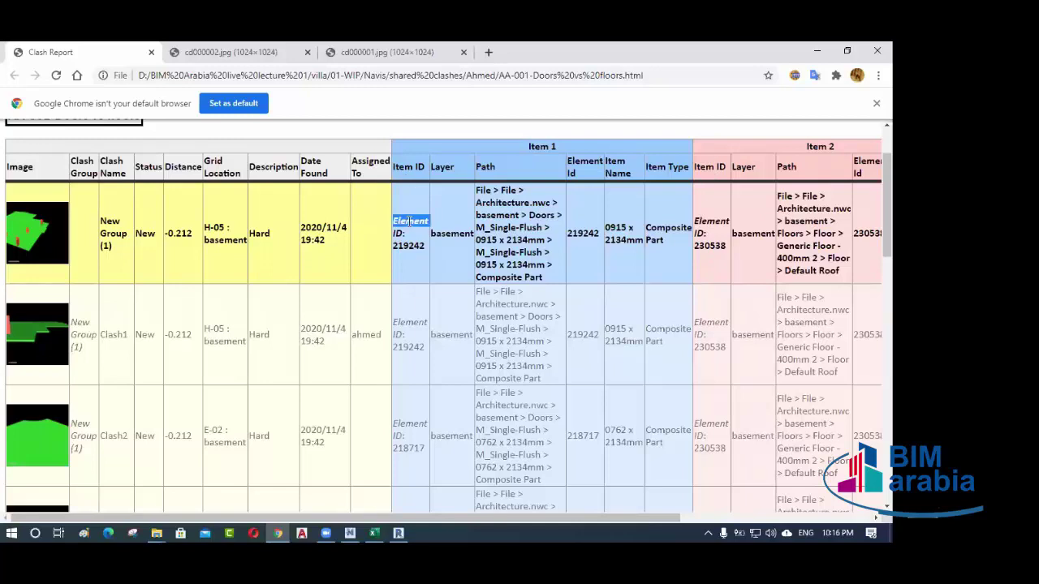
pyautogui.tripleClick(408, 165)
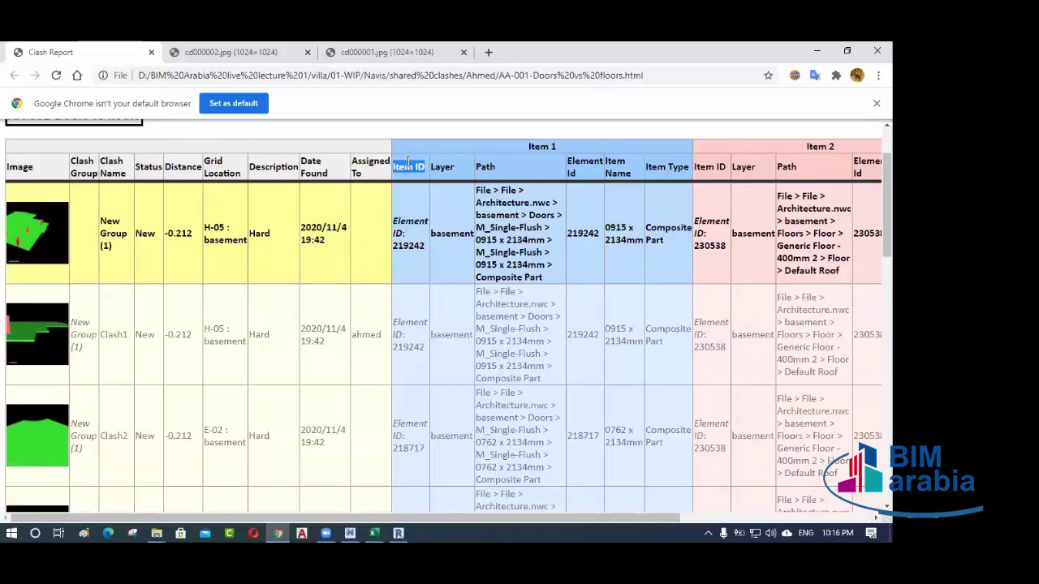
pyautogui.tripleClick(579, 166)
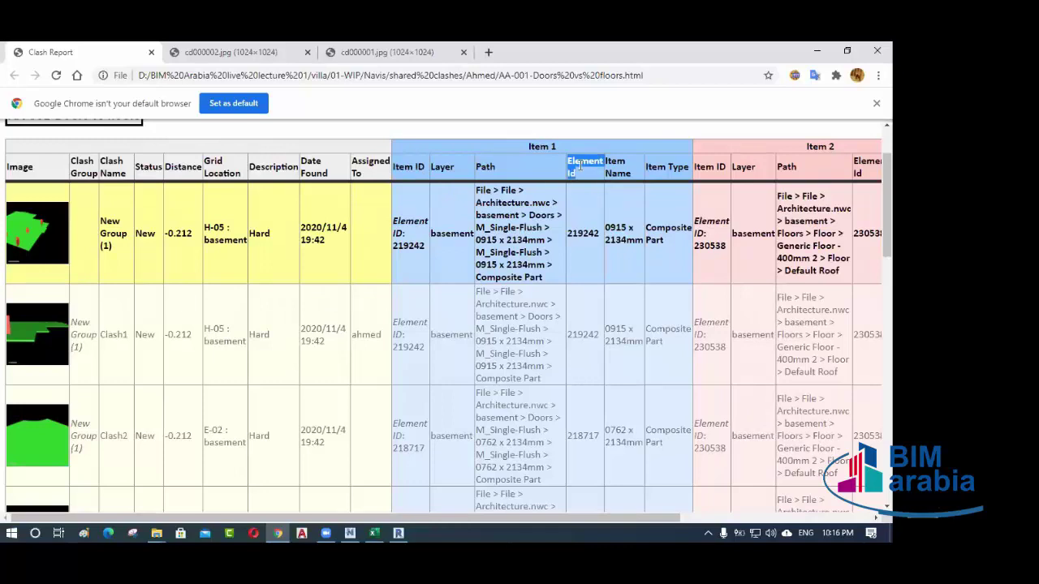
pyautogui.doubleClick(590, 234)
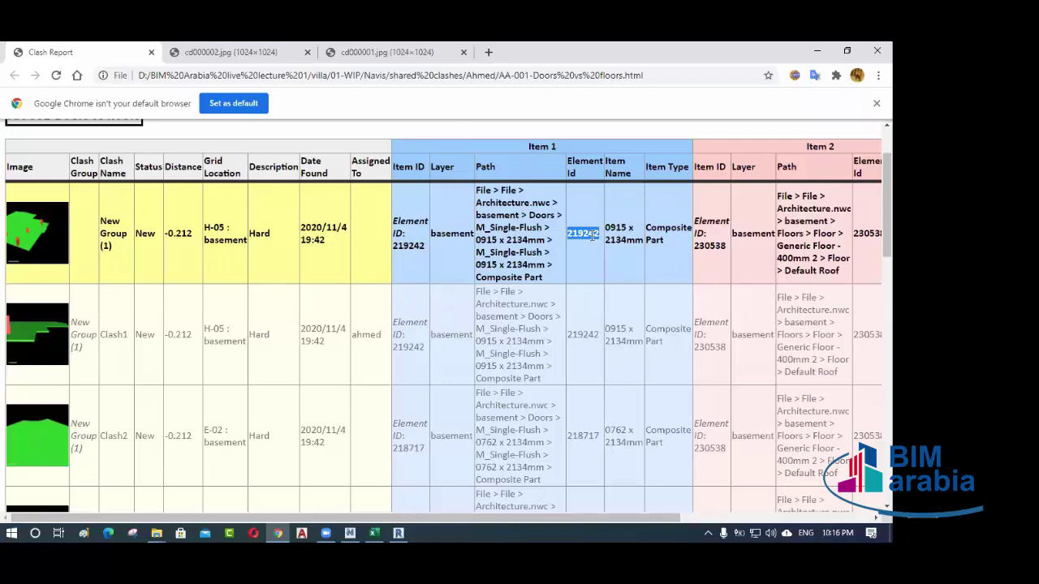
pyautogui.doubleClick(417, 246)
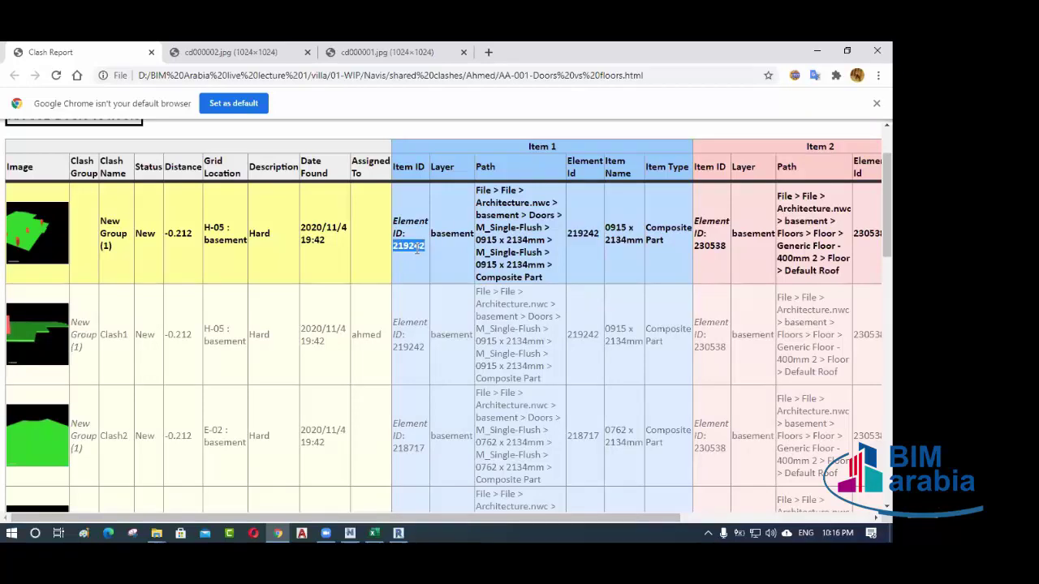
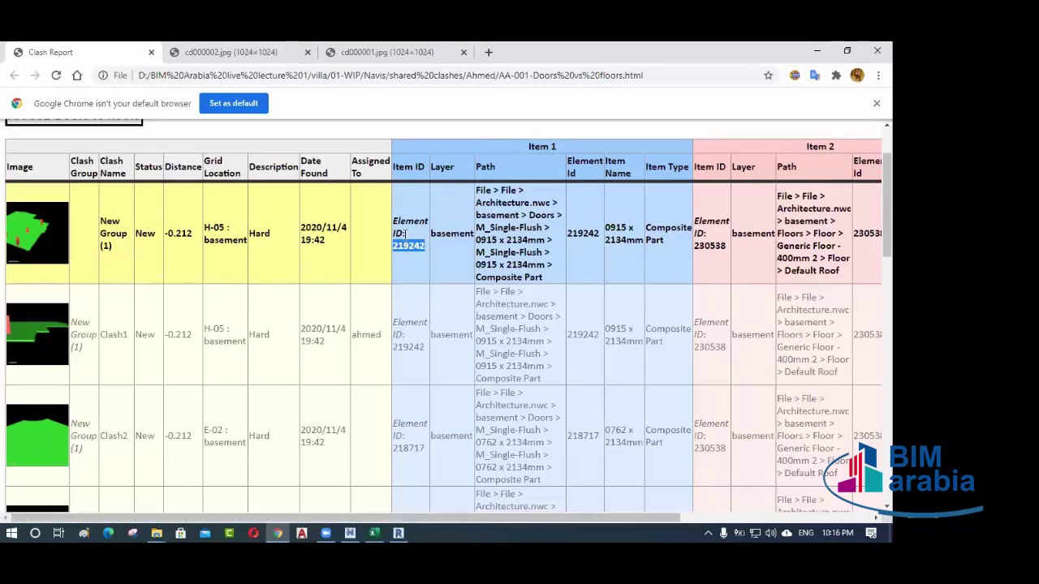
# - Highlight the Item ID and Element Id column headings in the Doors vs floors report
pyautogui.tripleClick(408, 166)
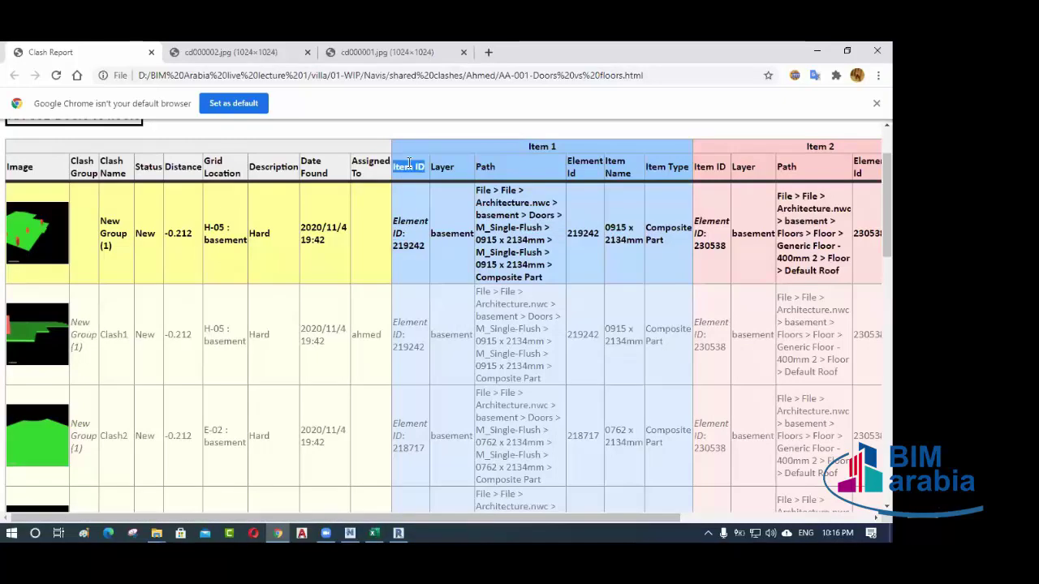
pyautogui.click(579, 167)
pyautogui.doubleClick(578, 163)
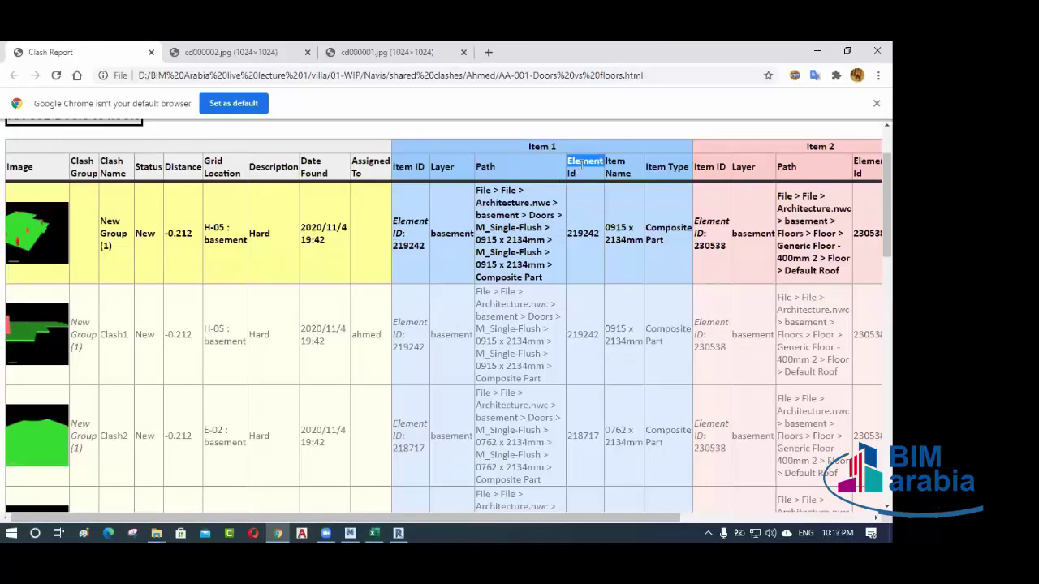
pyautogui.tripleClick(572, 173)
pyautogui.click(416, 168)
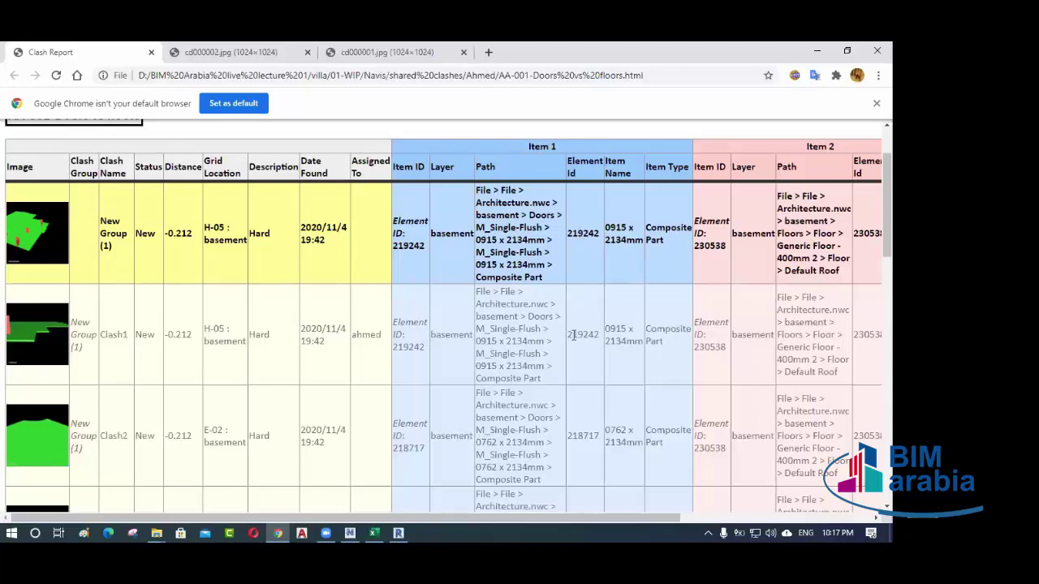
# - Select Element Id 219242 and scroll right to reveal the Item 2 and Comments columns
pyautogui.doubleClick(592, 234)
pyautogui.click(584, 236)
pyautogui.doubleClick(584, 234)
pyautogui.moveTo(537, 519); pyautogui.dragTo(731, 518)
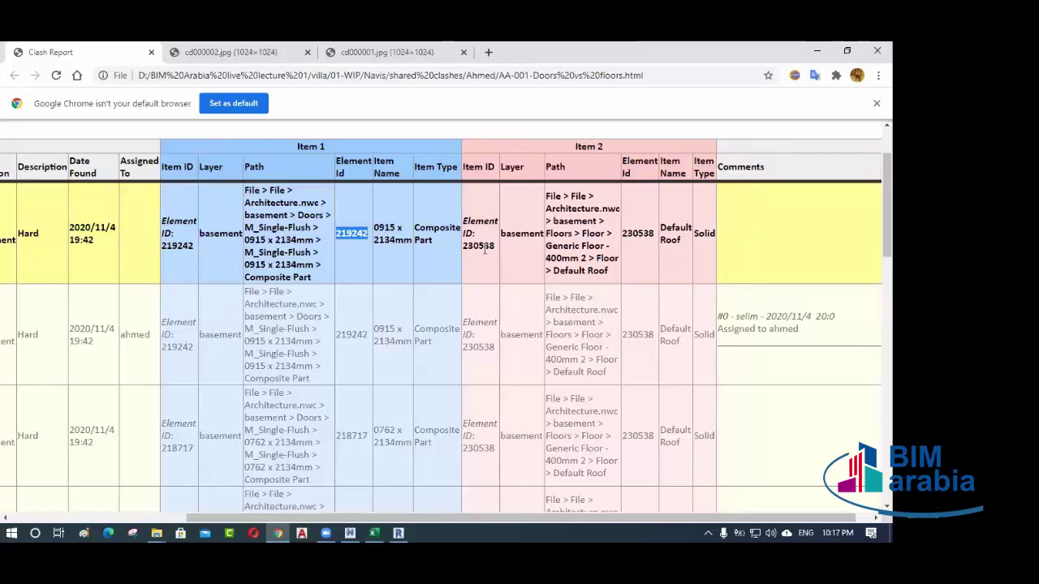
pyautogui.click(512, 245)
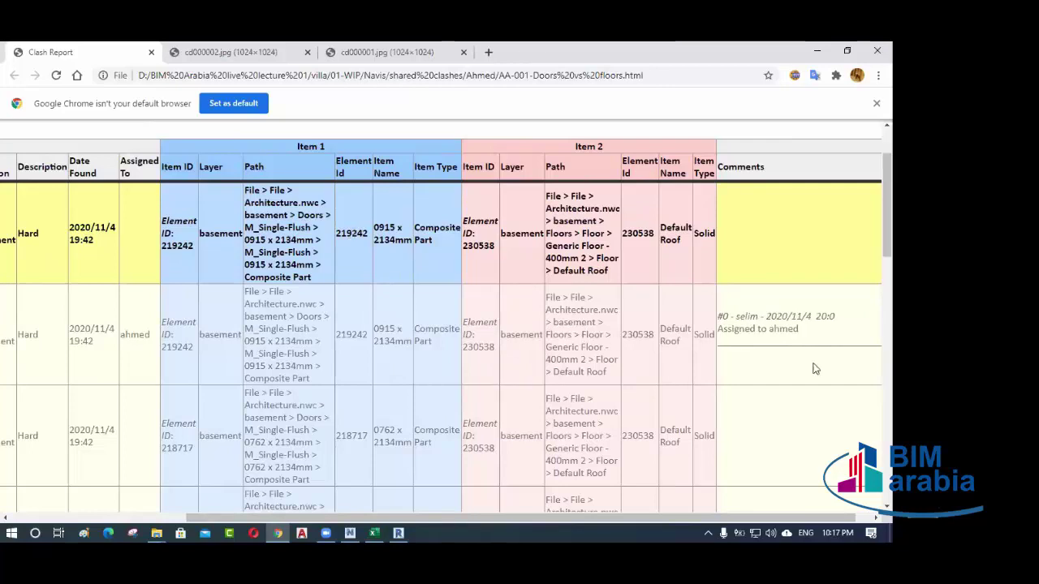
pyautogui.scroll(-1, 598, 367)
pyautogui.scroll(3, 597, 367)
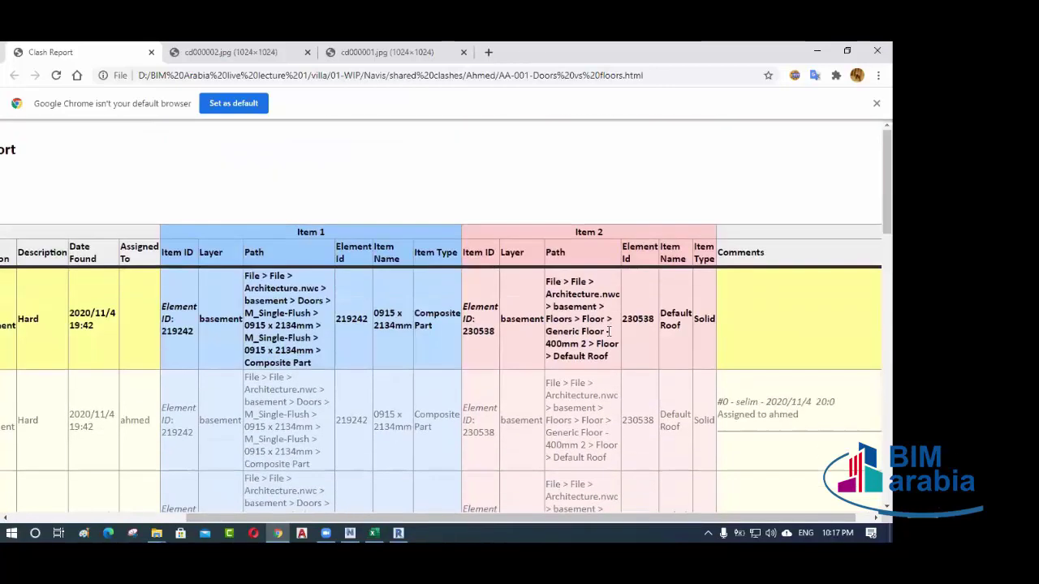
pyautogui.scroll(-10, 608, 333)
pyautogui.scroll(-2, 608, 332)
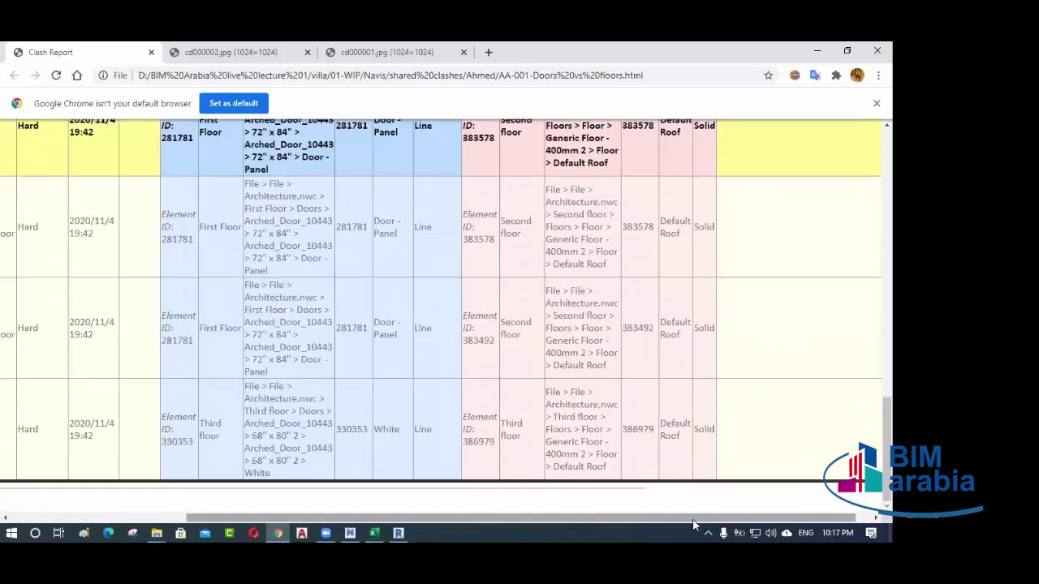
pyautogui.moveTo(692, 519); pyautogui.dragTo(516, 519)
pyautogui.scroll(1, 219, 369)
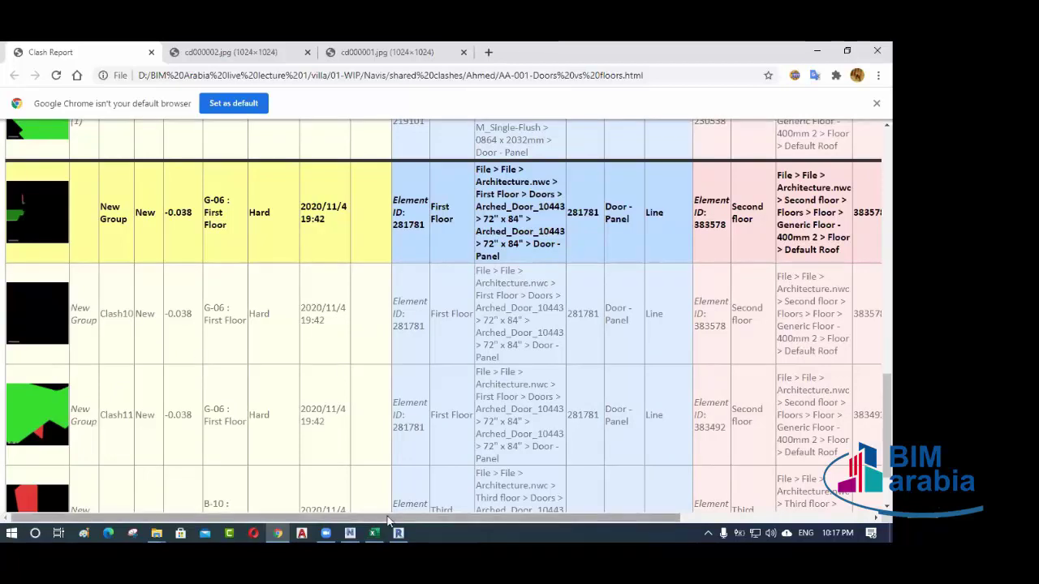
pyautogui.moveTo(388, 521); pyautogui.dragTo(626, 526)
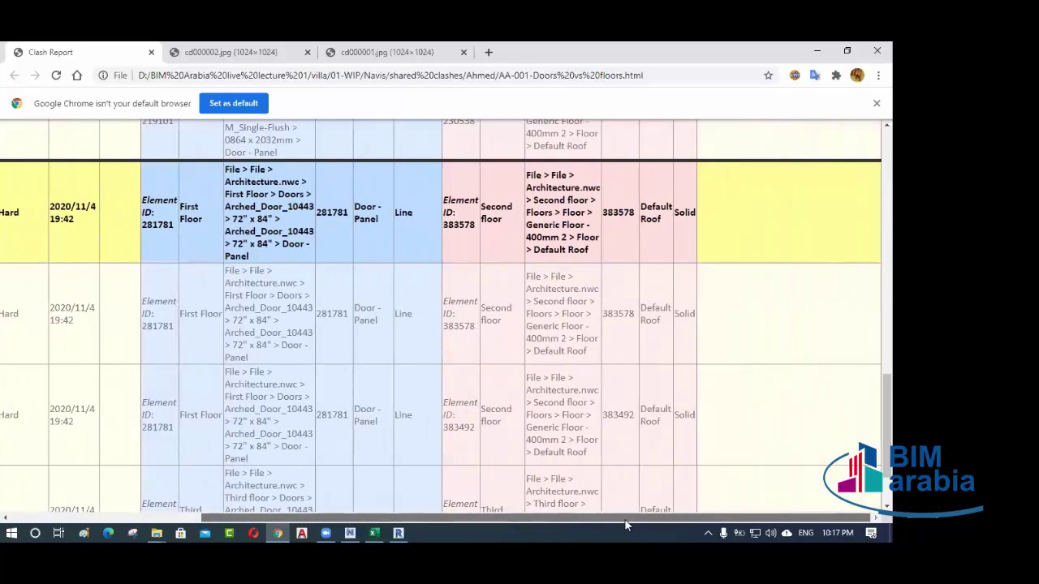
pyautogui.scroll(10, 733, 398)
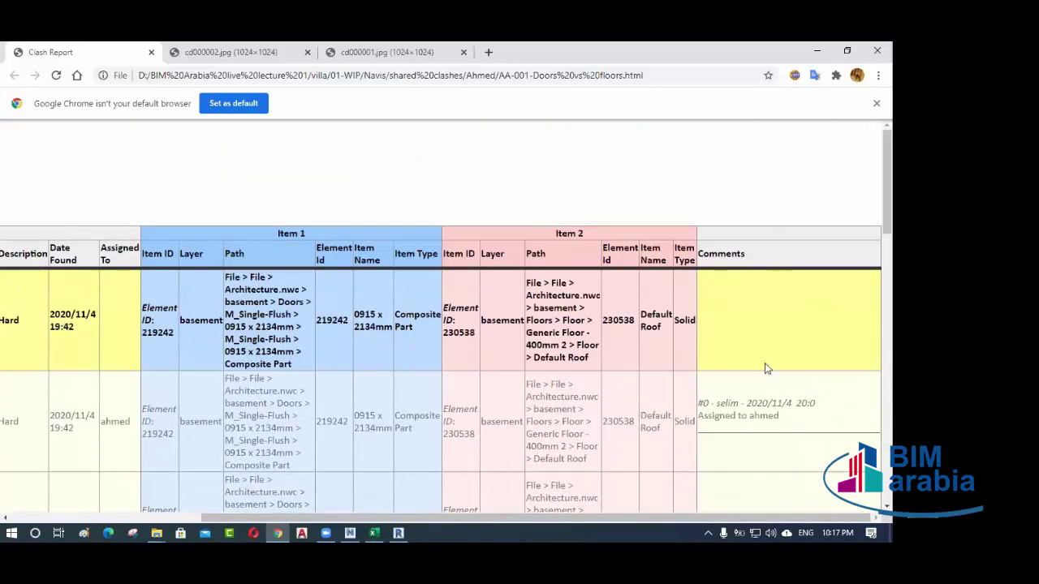
pyautogui.scroll(-1, 751, 352)
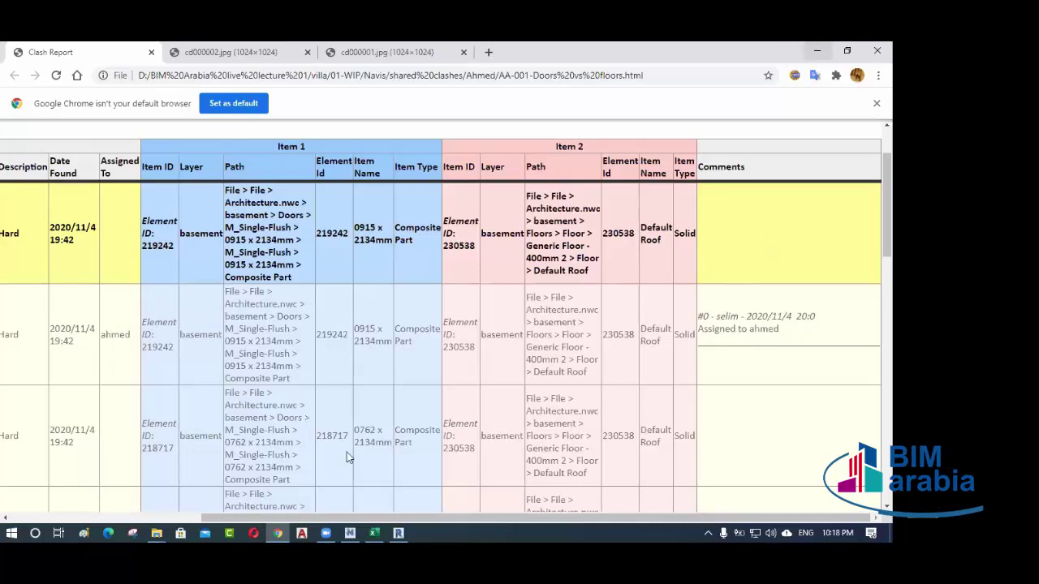
pyautogui.click(157, 533)
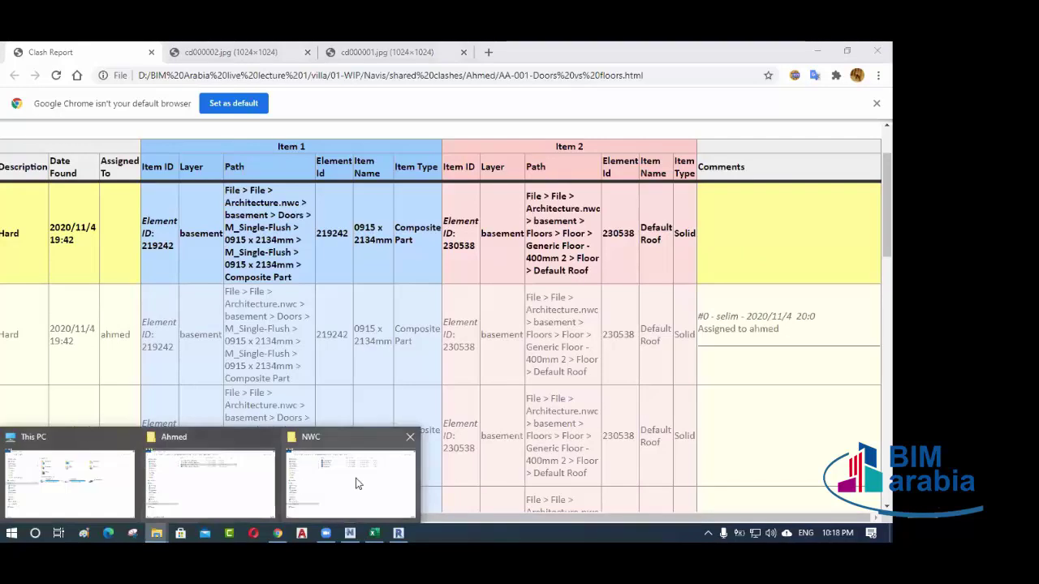
# - Open SM-020-St column vs Ducts.html from the Ahmed folder in a Chrome tab
pyautogui.click(186, 478)
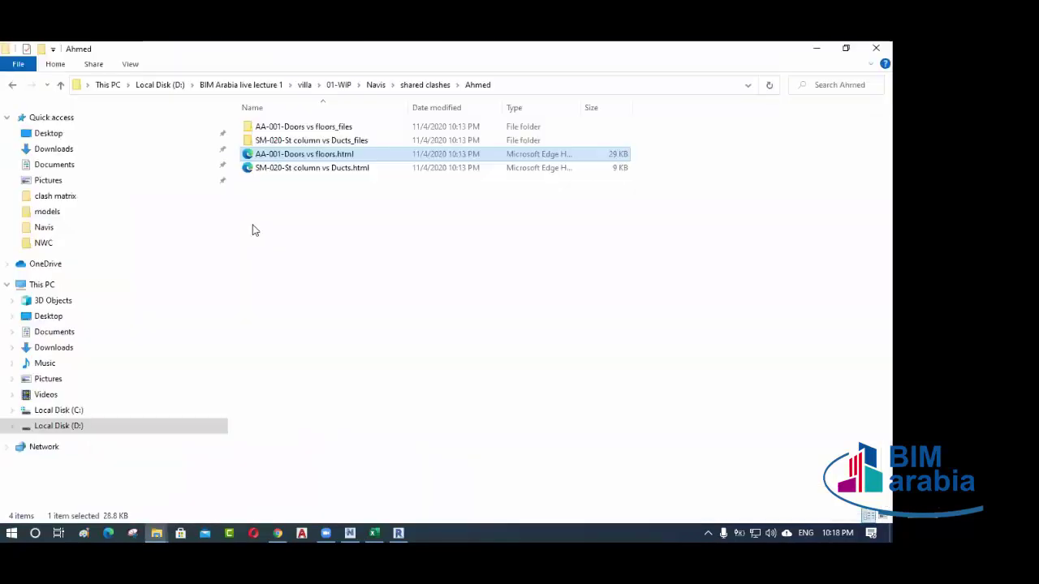
pyautogui.click(299, 168)
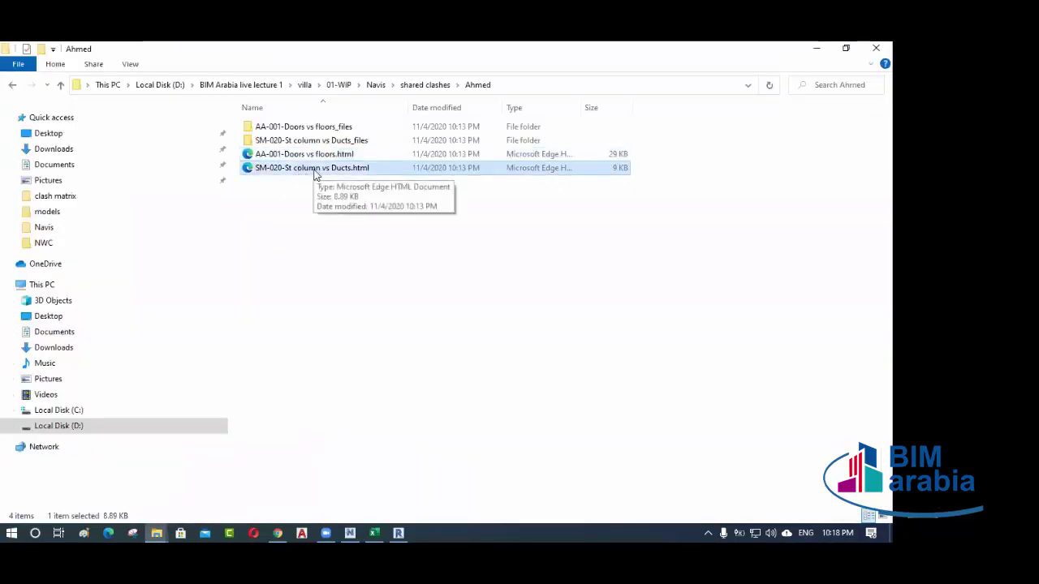
pyautogui.doubleClick(316, 173)
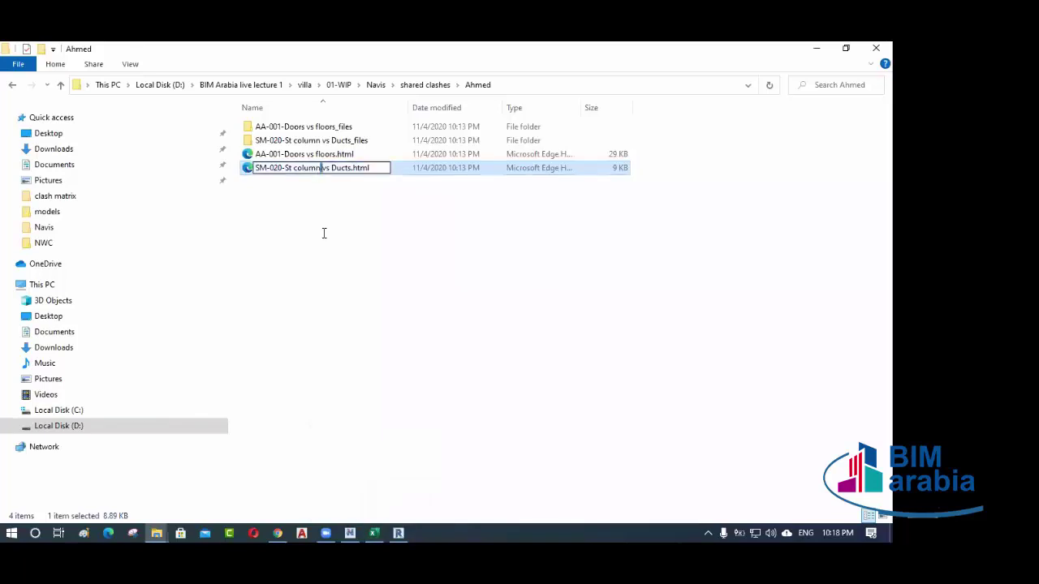
pyautogui.moveTo(366, 171); pyautogui.dragTo(231, 52)
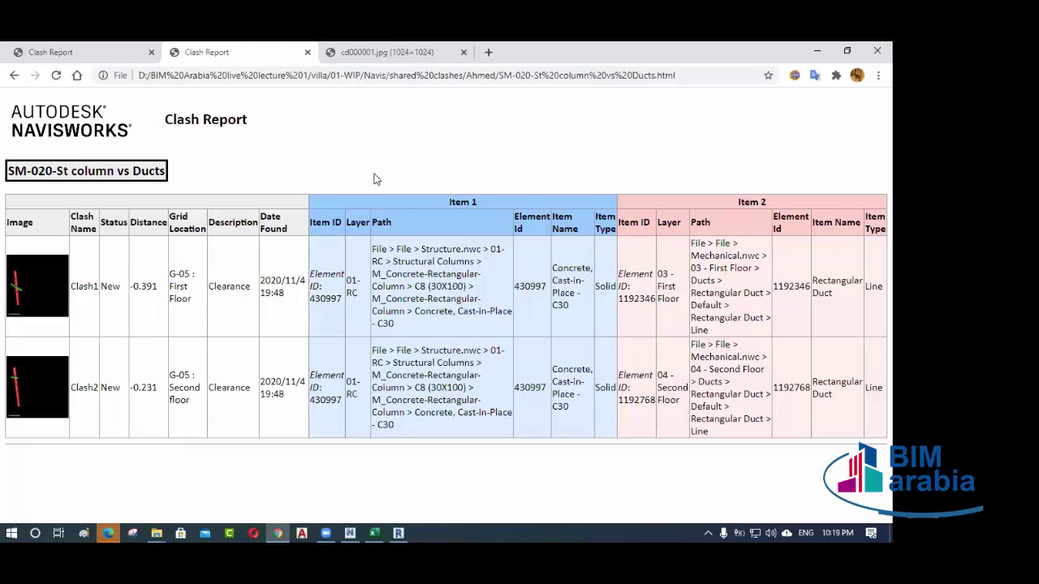
pyautogui.click(398, 533)
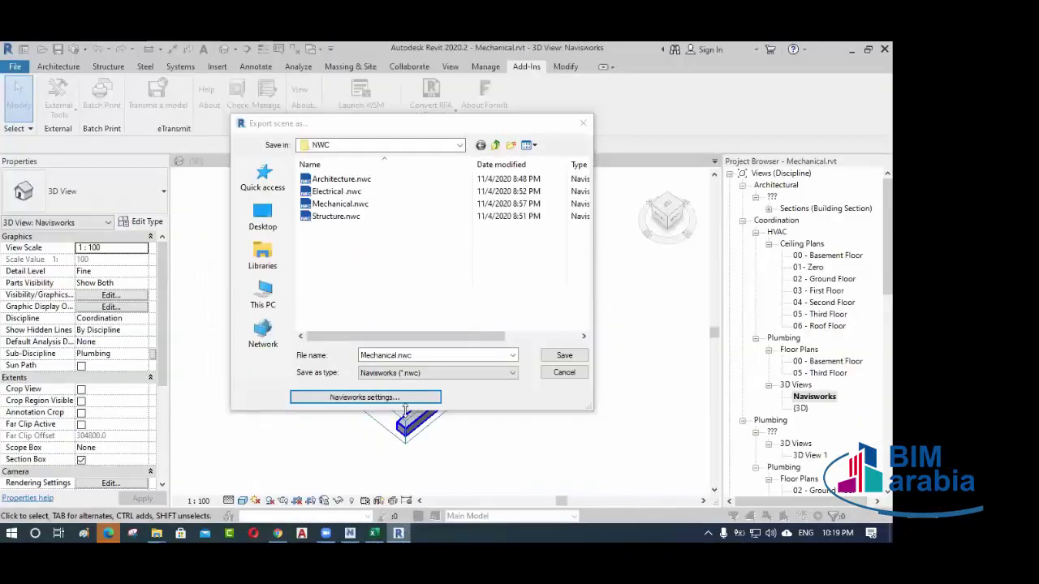
# - Cancel Revit's Export scene as dialog and shift the Navisworks Clash Detective panel aside
pyautogui.click(563, 373)
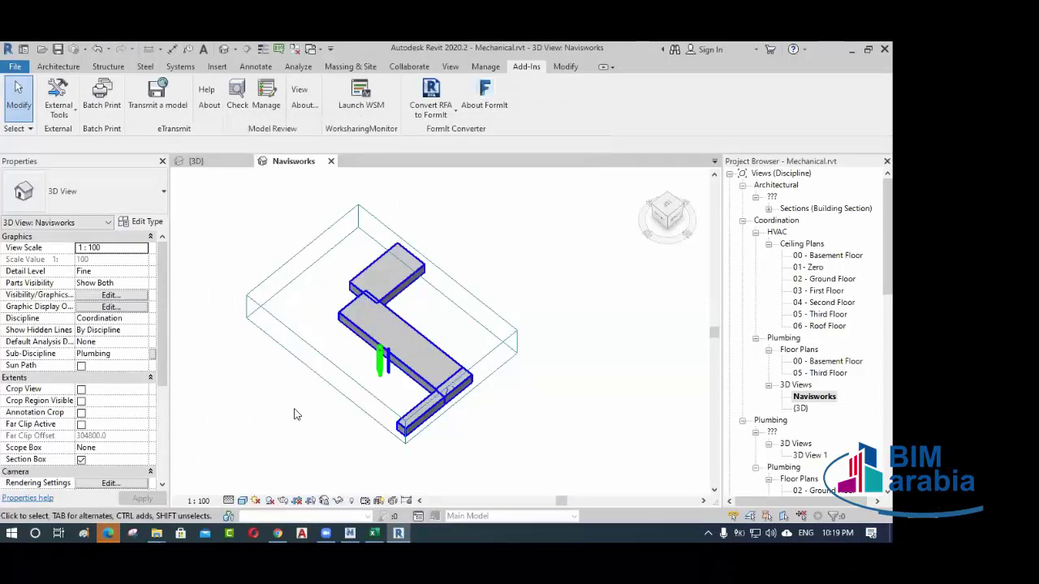
pyautogui.click(350, 532)
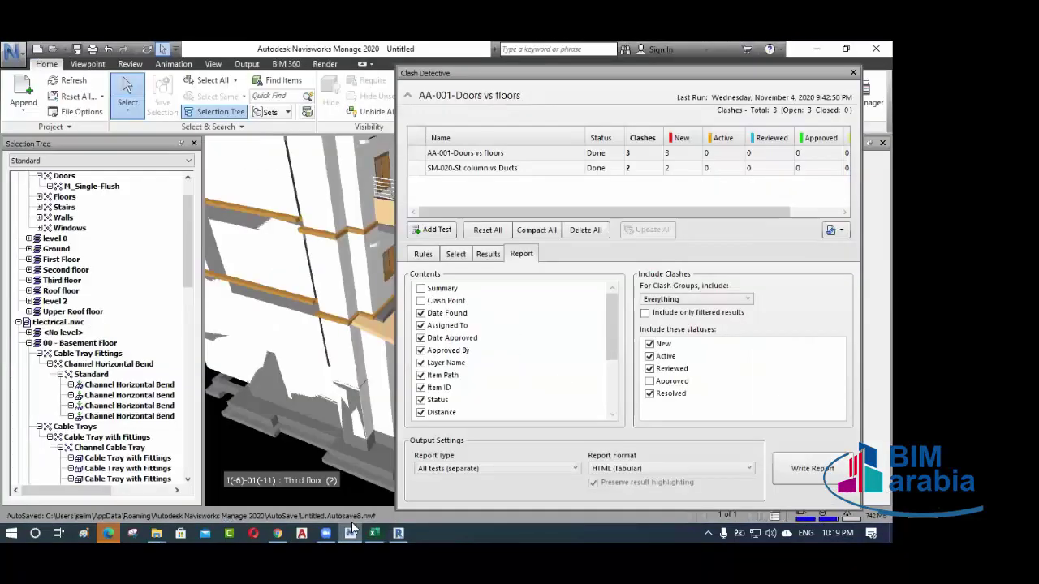
pyautogui.moveTo(557, 74); pyautogui.dragTo(546, 105)
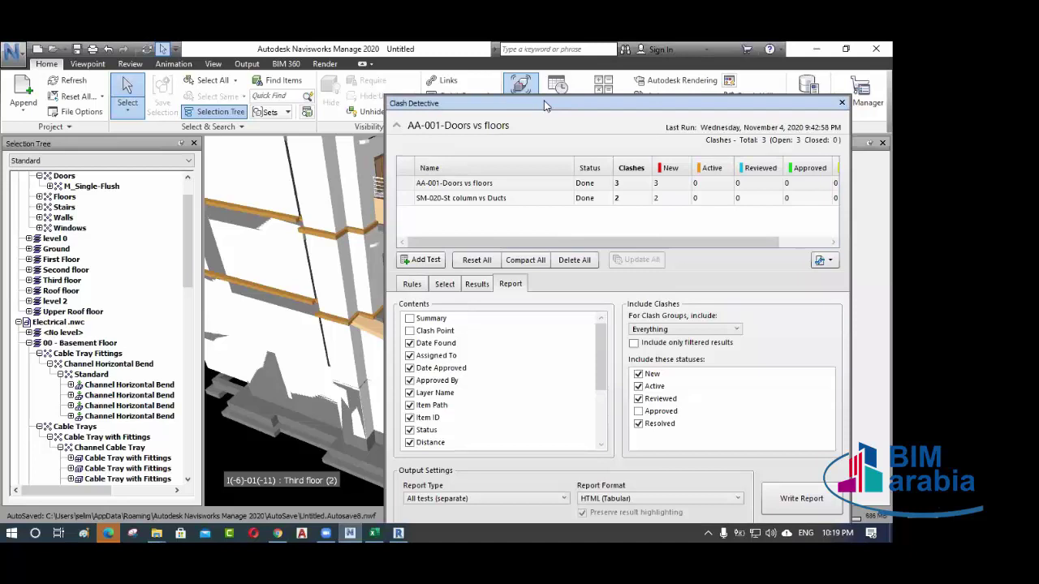
pyautogui.moveTo(549, 109); pyautogui.dragTo(628, 127)
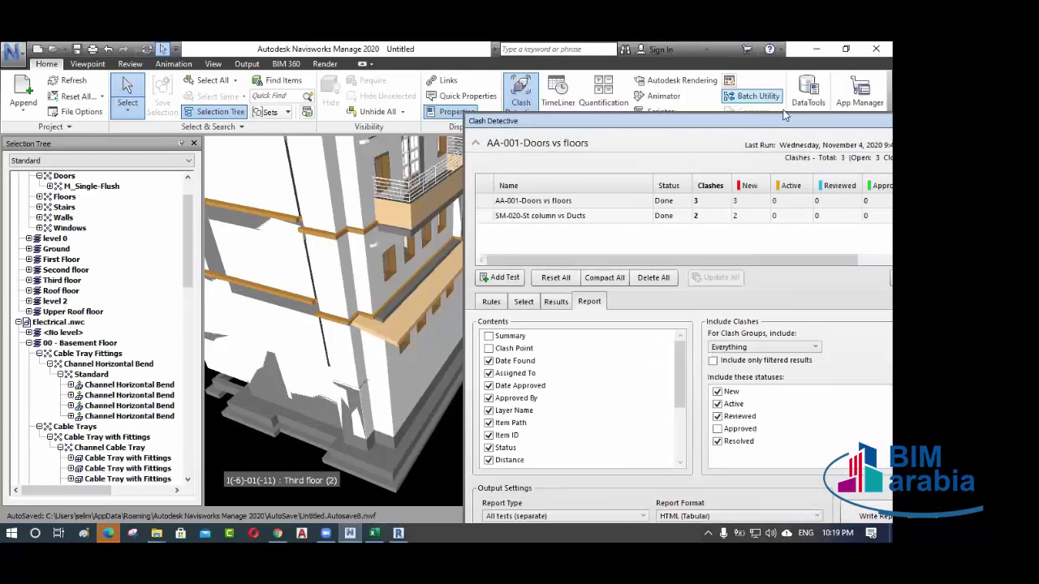
pyautogui.scroll(-5, 267, 330)
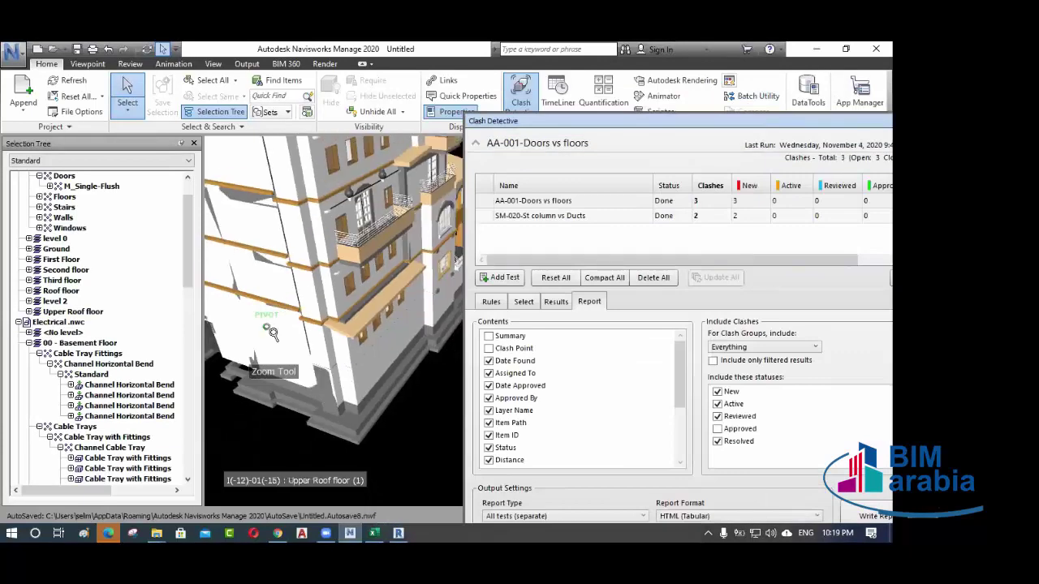
pyautogui.click(399, 532)
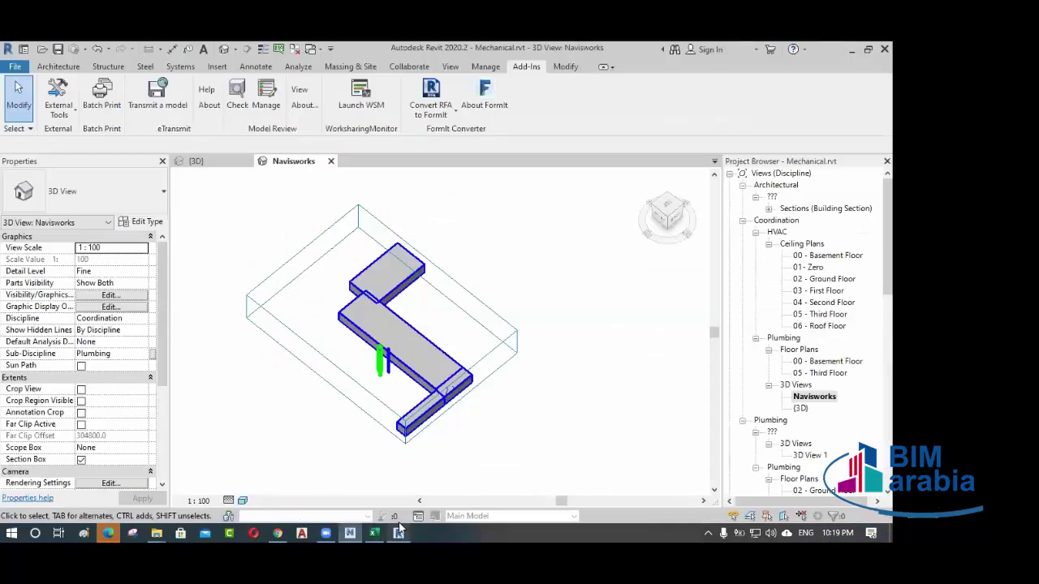
pyautogui.moveTo(354, 241); pyautogui.dragTo(370, 274, button='middle')
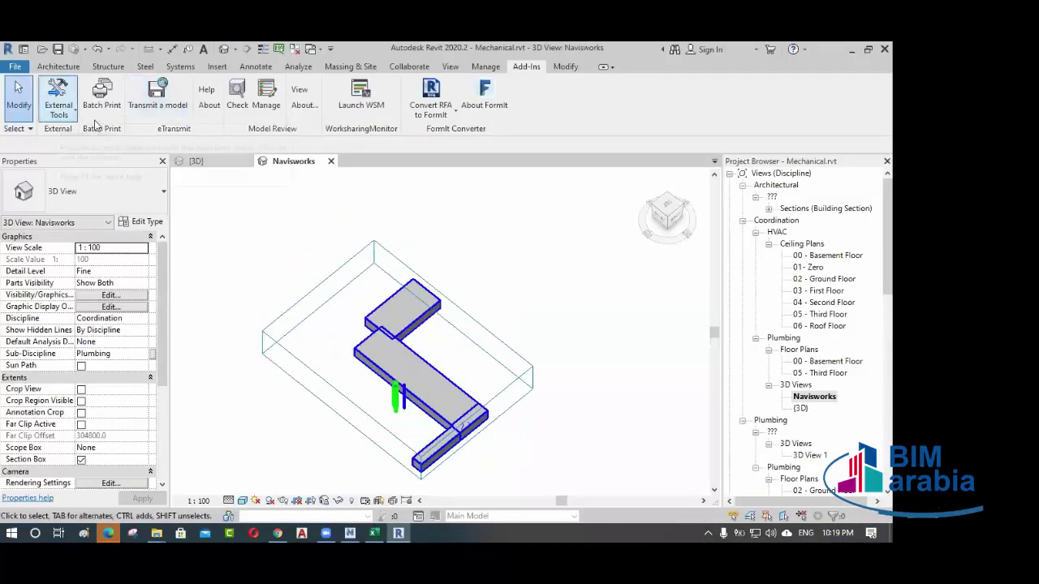
pyautogui.click(350, 532)
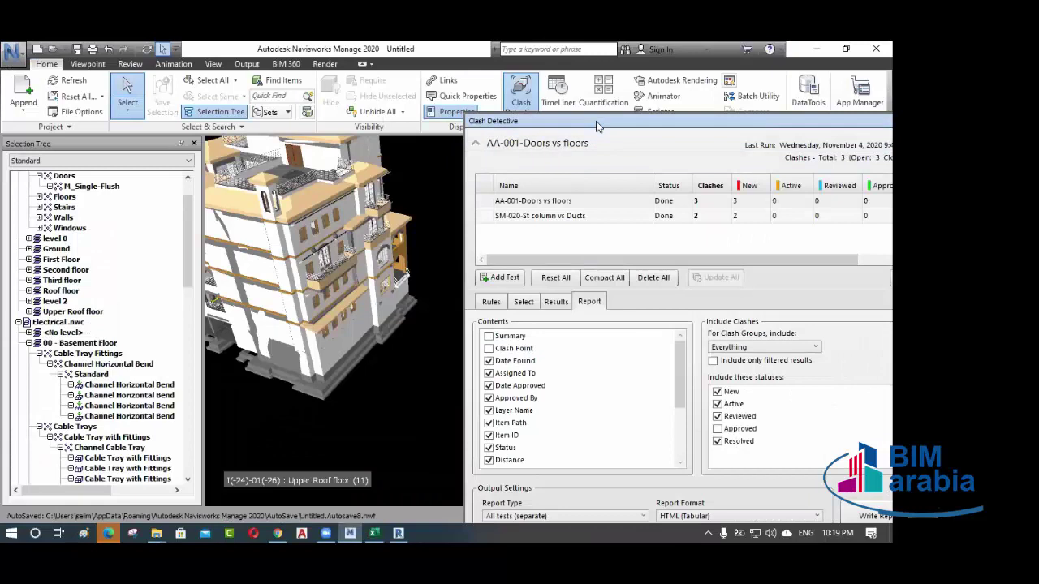
# - Close the Clash Detective window and centre the whole building in the view
pyautogui.moveTo(586, 119); pyautogui.dragTo(486, 100)
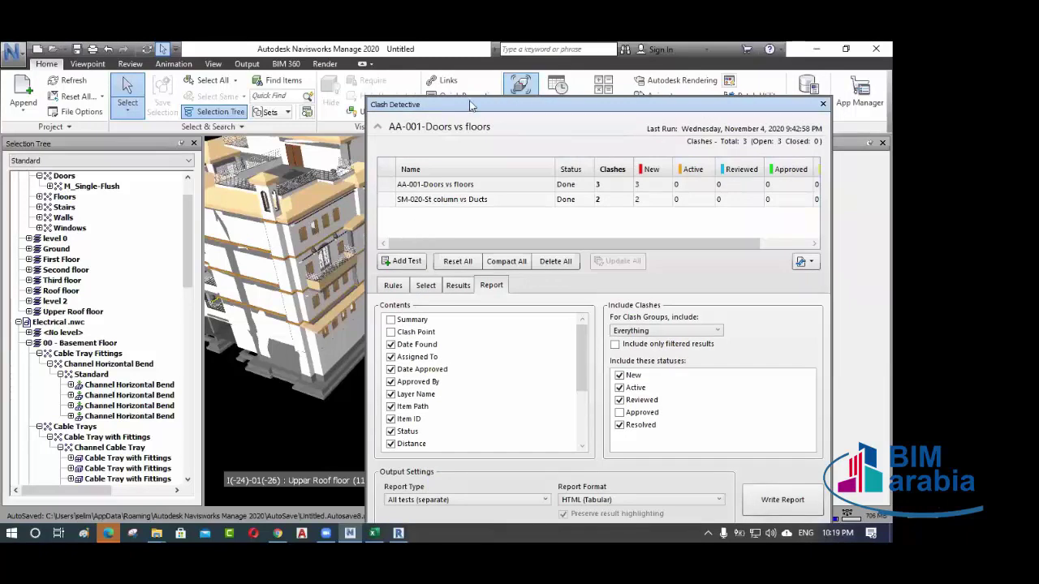
pyautogui.moveTo(472, 104); pyautogui.dragTo(466, 113)
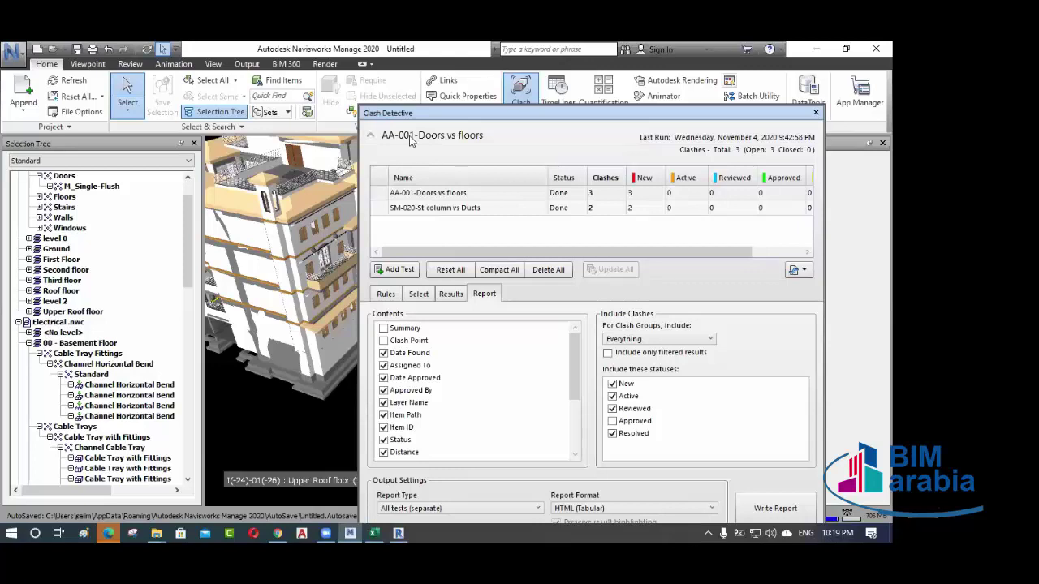
pyautogui.moveTo(414, 115); pyautogui.dragTo(336, 141)
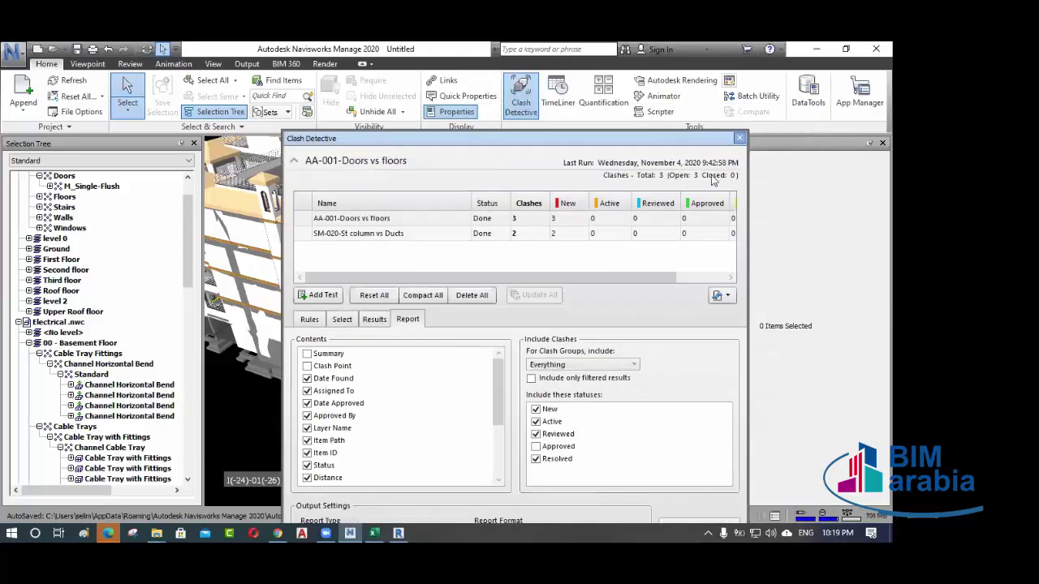
pyautogui.click(738, 138)
pyautogui.moveTo(401, 299); pyautogui.dragTo(456, 350, button='middle')
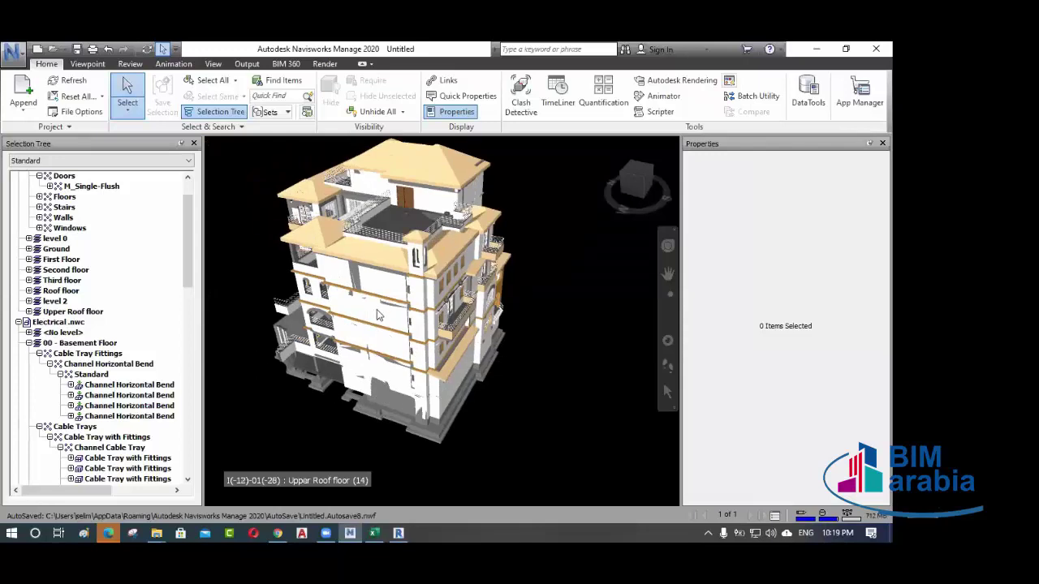
# - Start Save As and browse to the villa project's 01-WIP > Navis > NWF folder
pyautogui.click(14, 59)
pyautogui.click(40, 143)
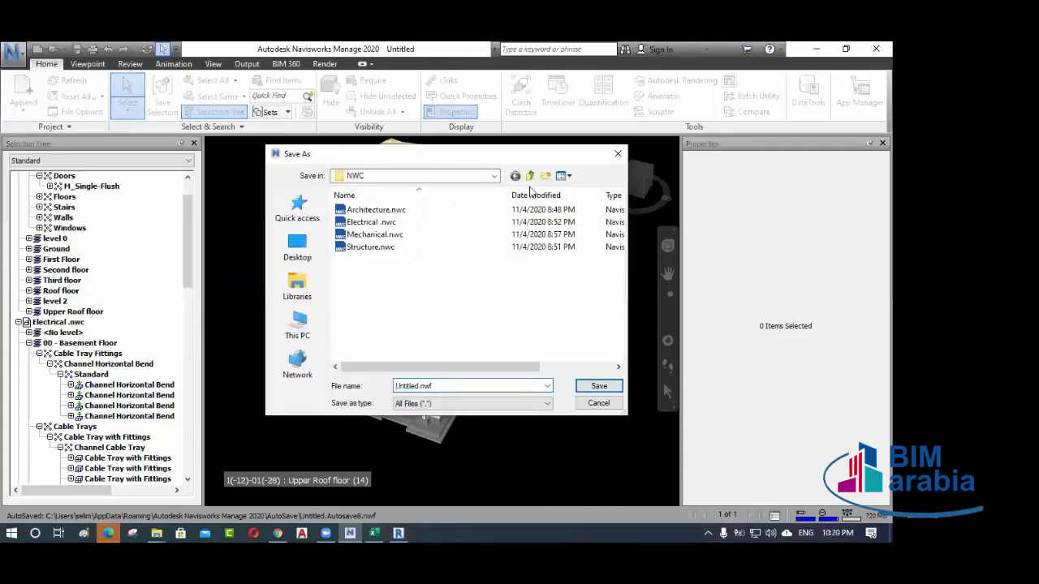
pyautogui.click(530, 178)
pyautogui.click(530, 177)
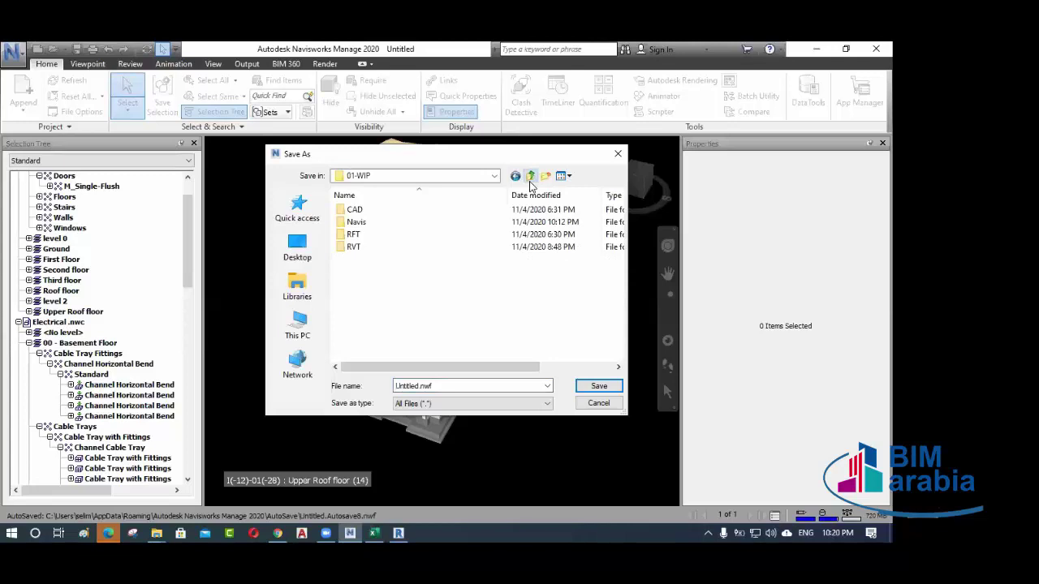
pyautogui.click(530, 177)
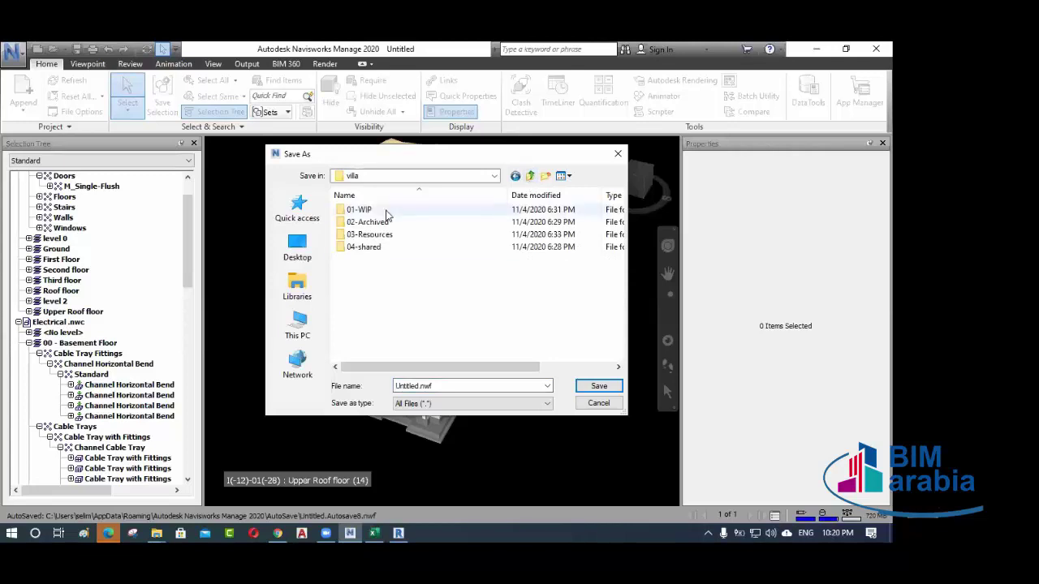
pyautogui.doubleClick(387, 210)
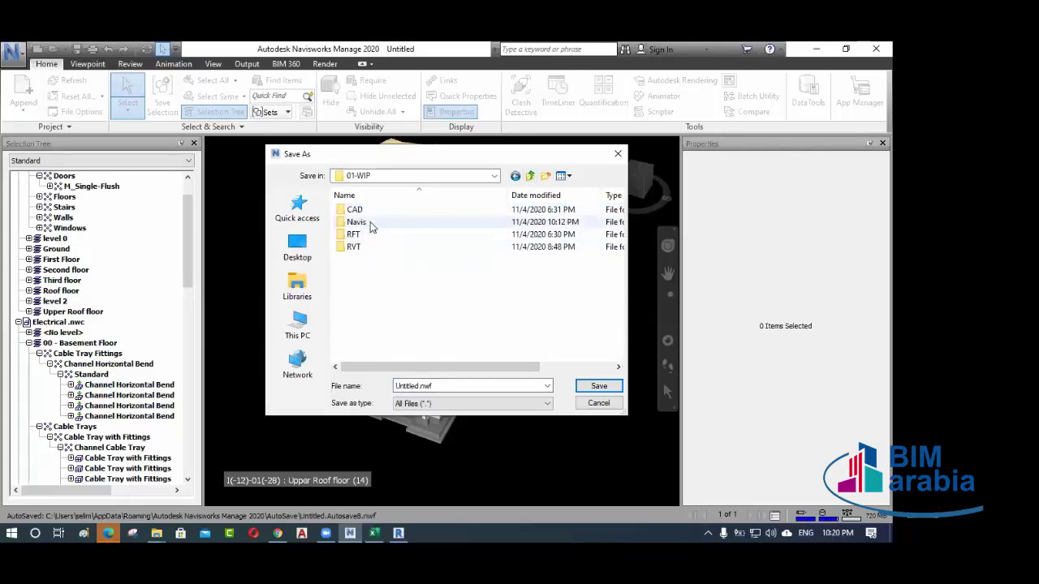
pyautogui.doubleClick(357, 223)
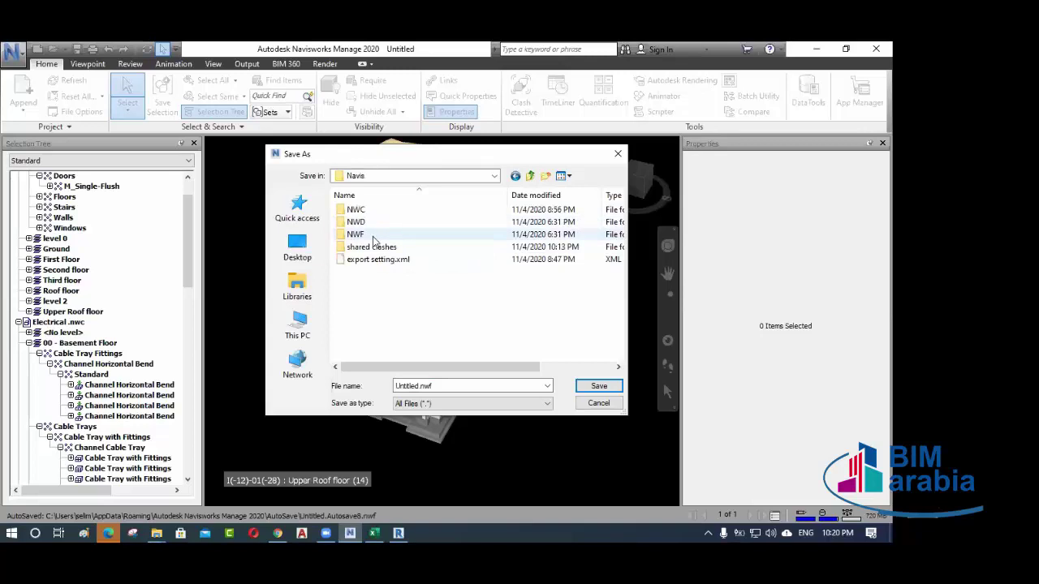
pyautogui.doubleClick(372, 236)
# - Replace 'Untitled' with 'villa' and save the model as villa.nwf
pyautogui.click(421, 386)
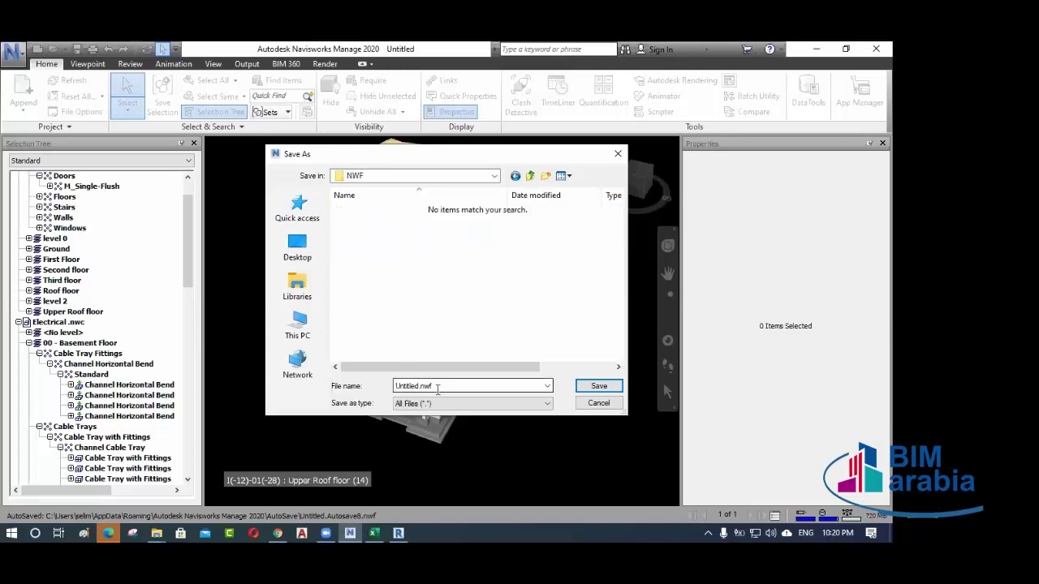
pyautogui.doubleClick(421, 386)
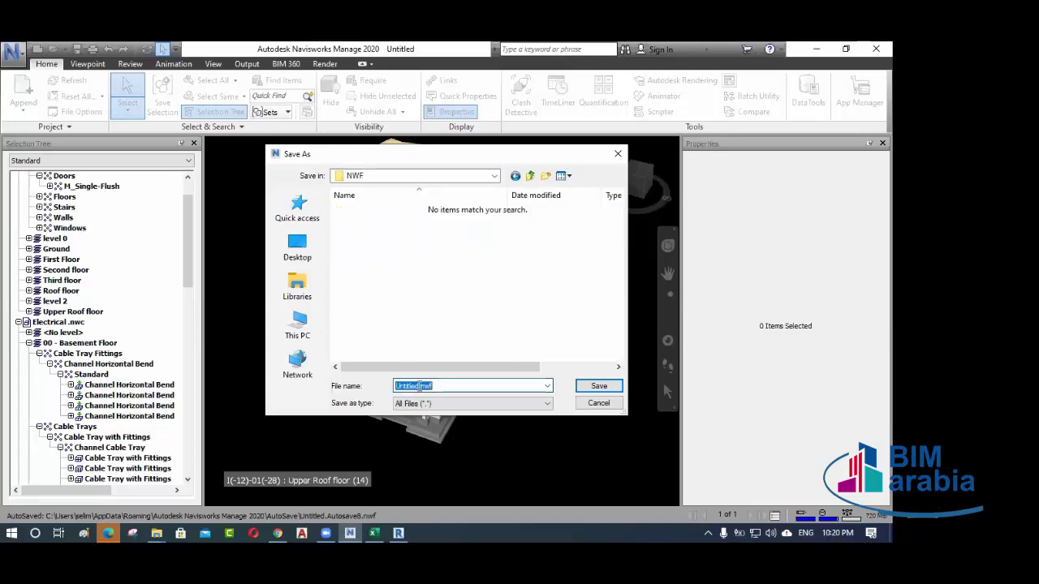
pyautogui.click(419, 386)
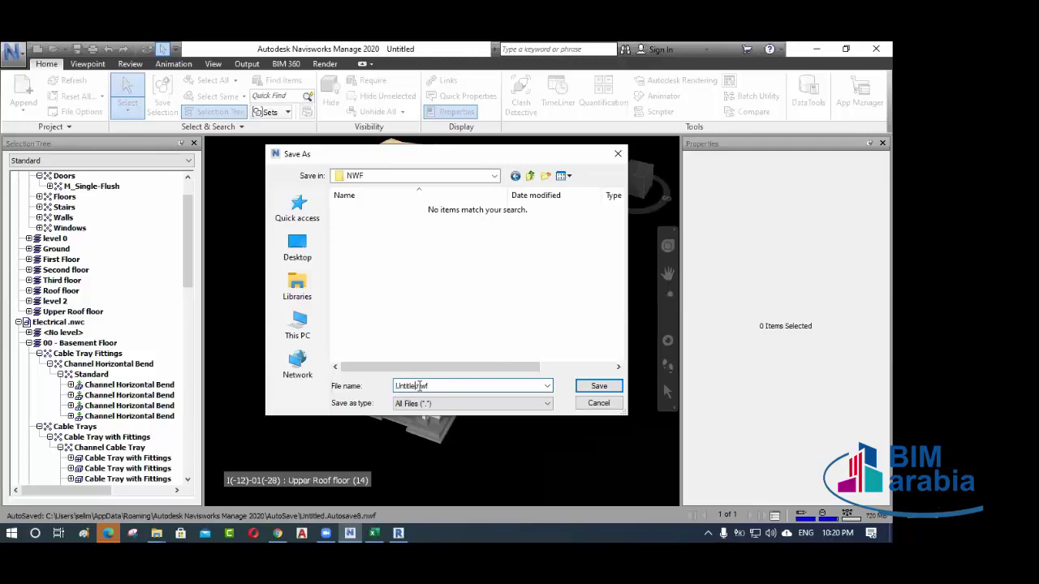
pyautogui.press('BackSpace')
pyautogui.press('BackSpace')
pyautogui.press('BackSpace')
pyautogui.press('BackSpace')
pyautogui.press('BackSpace')
pyautogui.press('BackSpace')
pyautogui.press('BackSpace')
pyautogui.press('BackSpace')
pyautogui.write('villa')
pyautogui.click(595, 387)
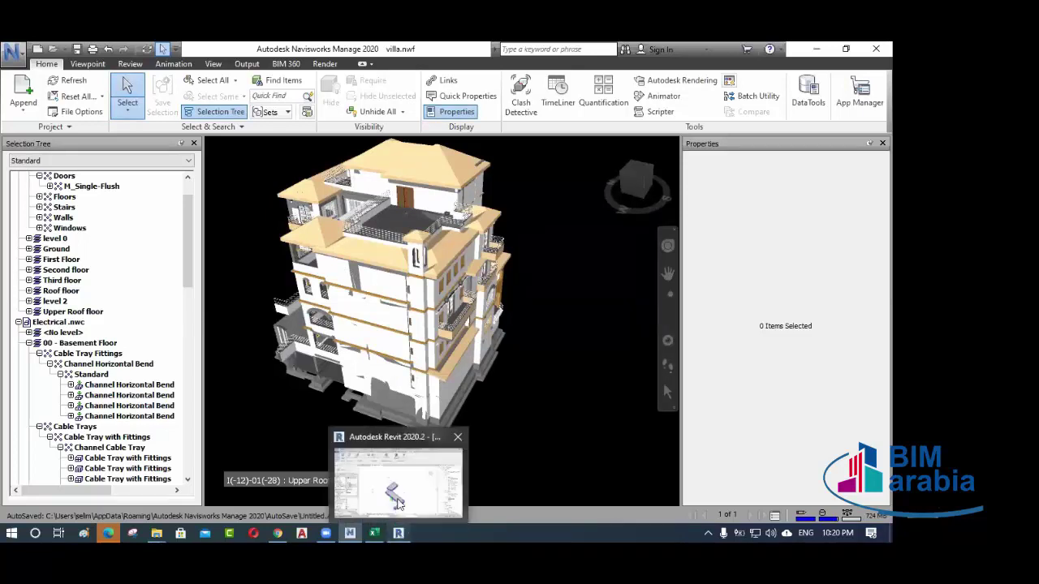
# - In Revit's Mechanical model, orbit the duct view and clear the selection
pyautogui.click(396, 481)
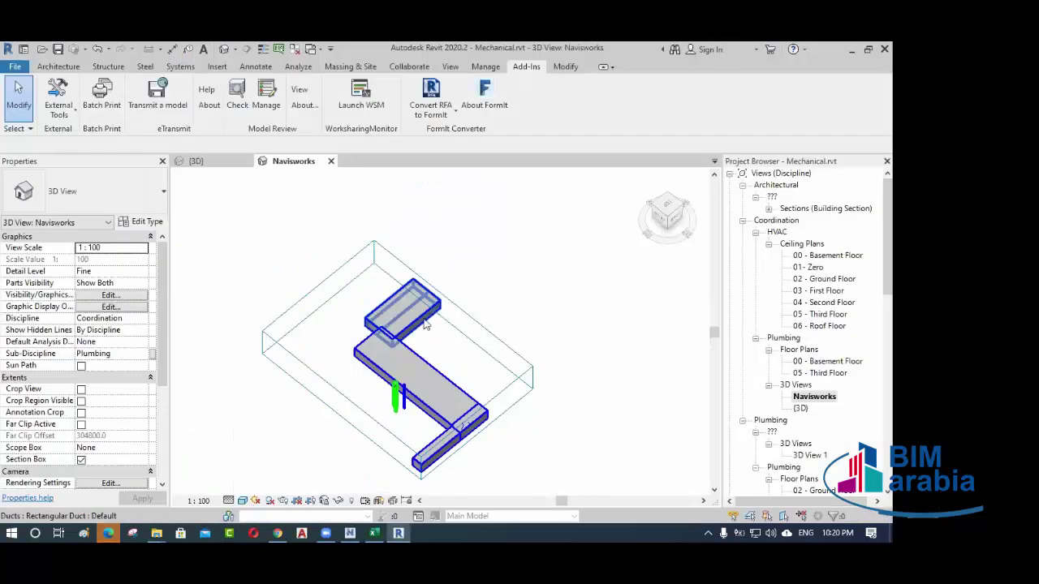
pyautogui.scroll(-3, 497, 382)
pyautogui.keyDown('shift'); pyautogui.moveTo(496, 382); pyautogui.dragTo(439, 364, button='middle'); pyautogui.keyUp('shift')
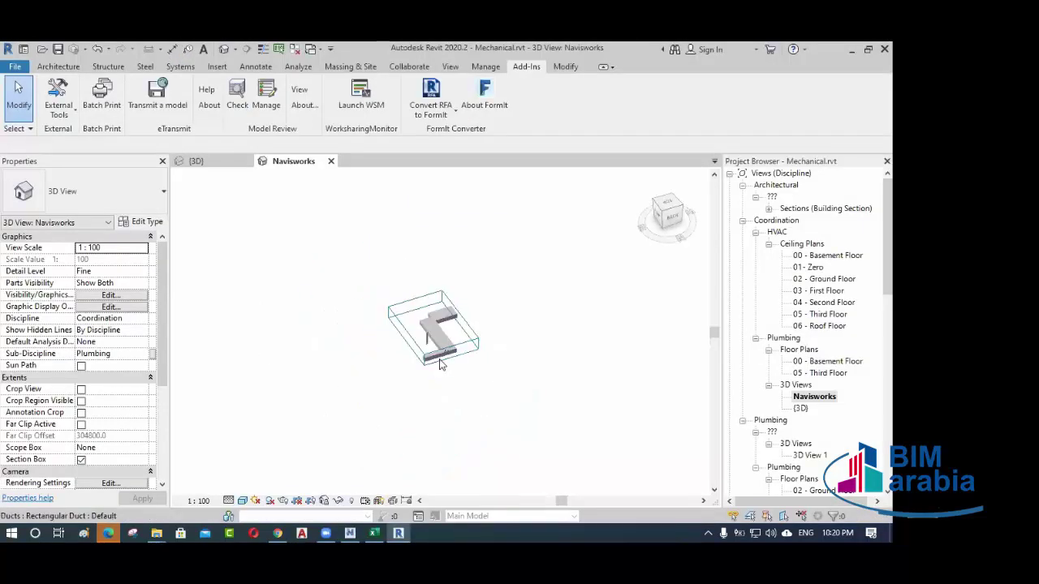
pyautogui.click(439, 364)
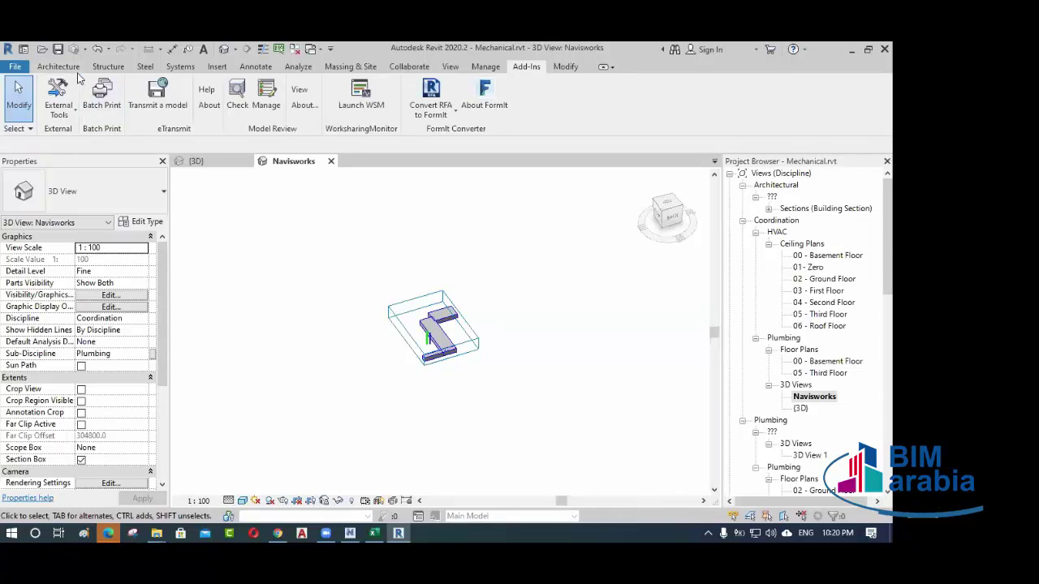
# - Launch the Navisworks 2020 external exporter and browse into the NWC folder
pyautogui.click(58, 107)
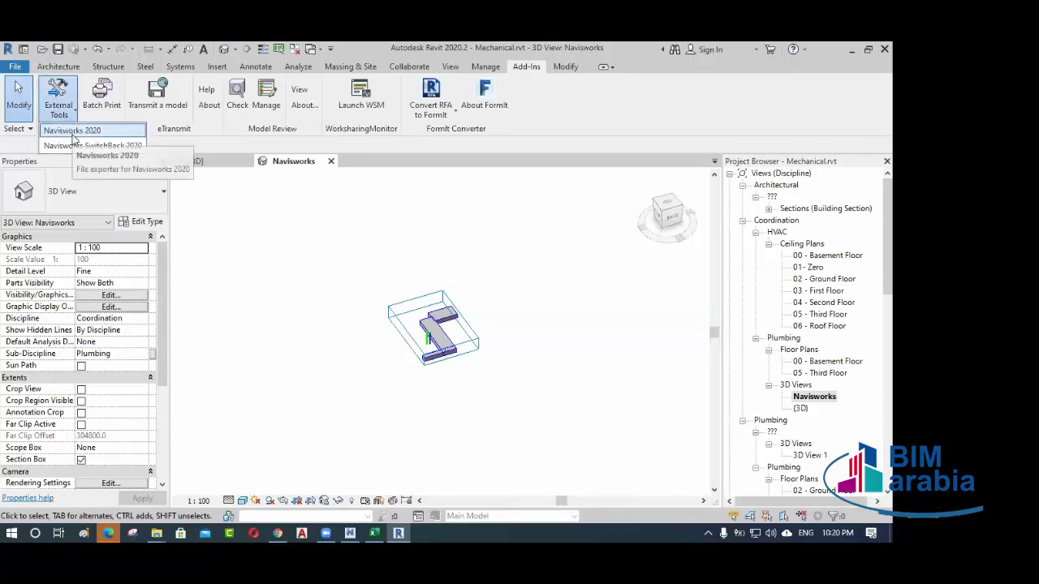
pyautogui.click(77, 131)
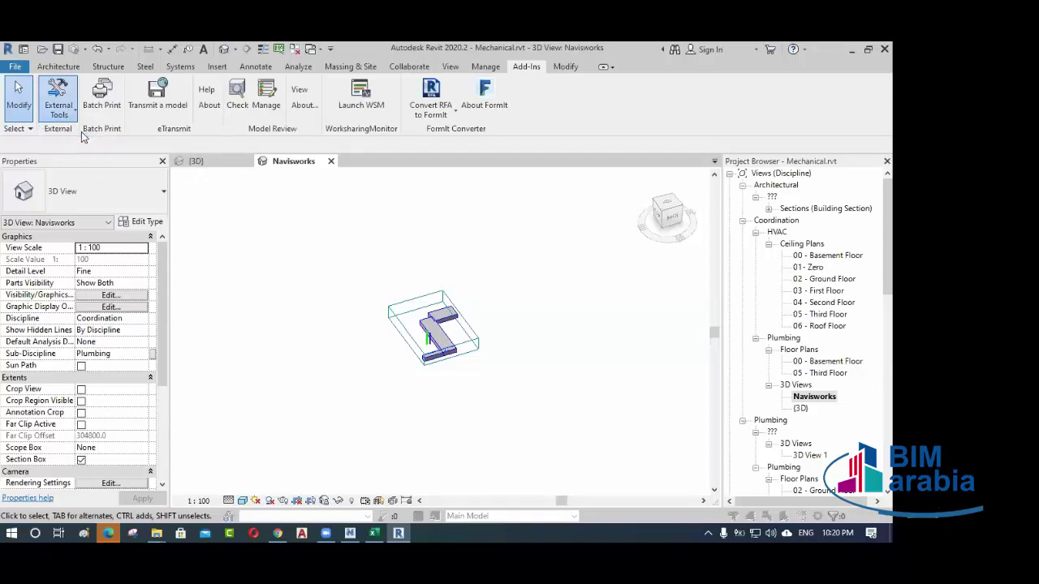
pyautogui.click(355, 260)
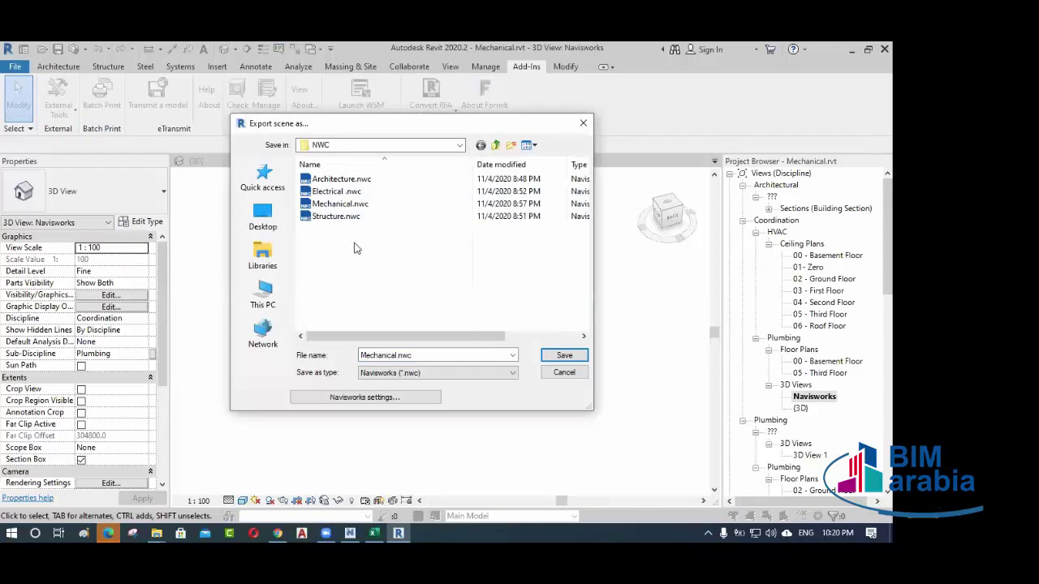
pyautogui.click(495, 146)
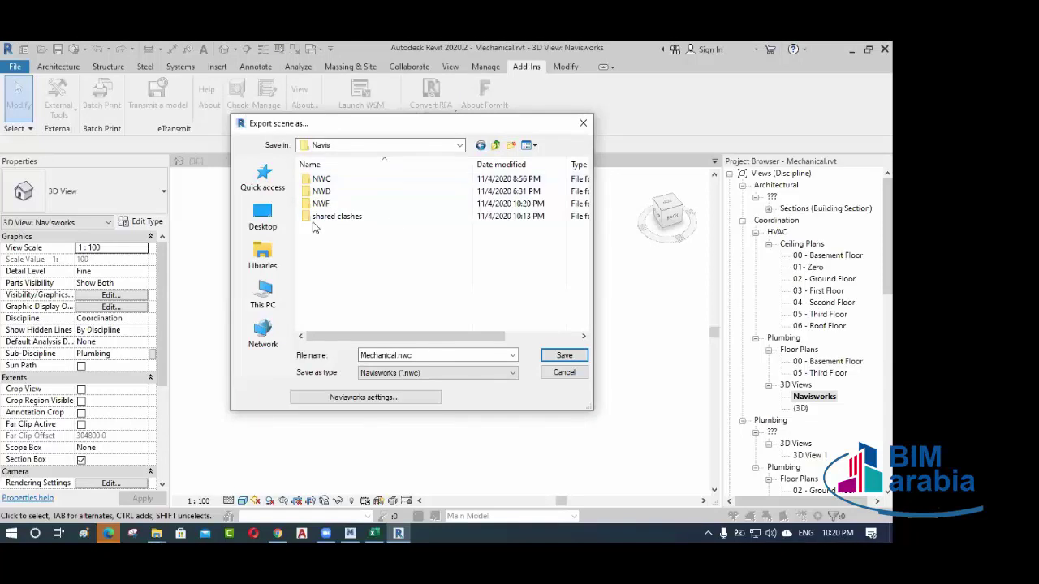
pyautogui.click(350, 532)
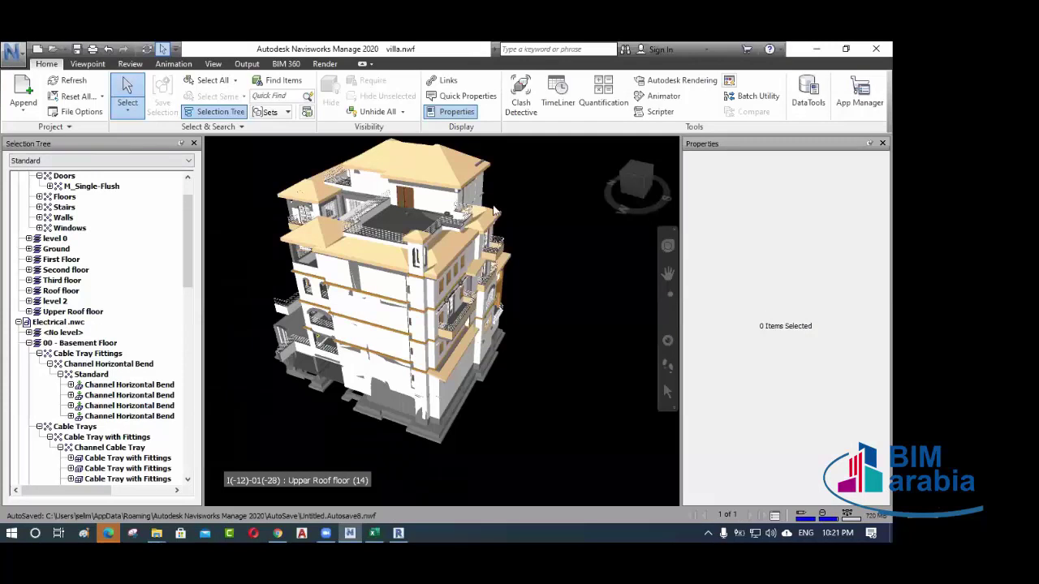
pyautogui.click(816, 48)
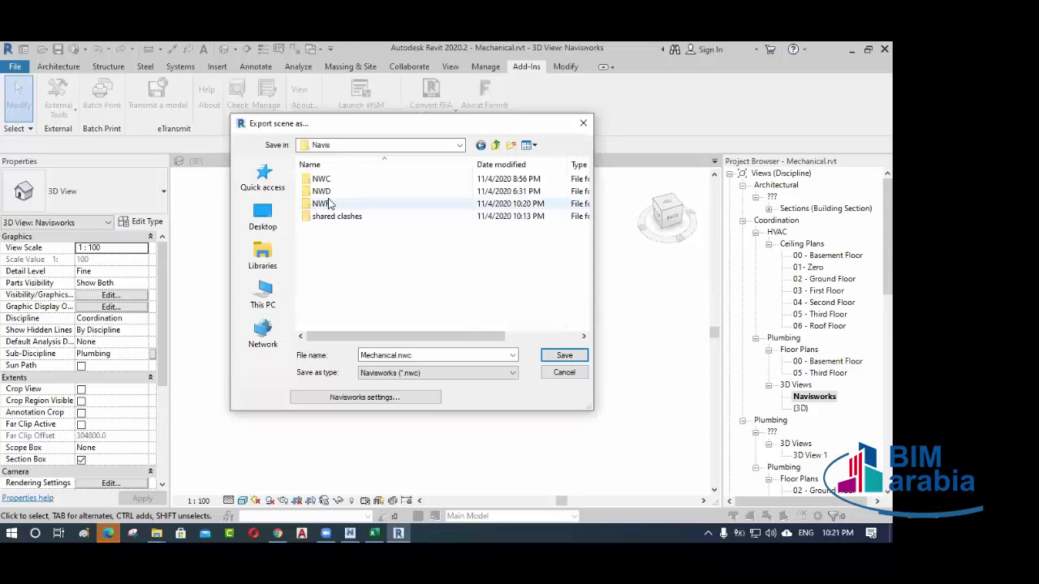
pyautogui.doubleClick(321, 178)
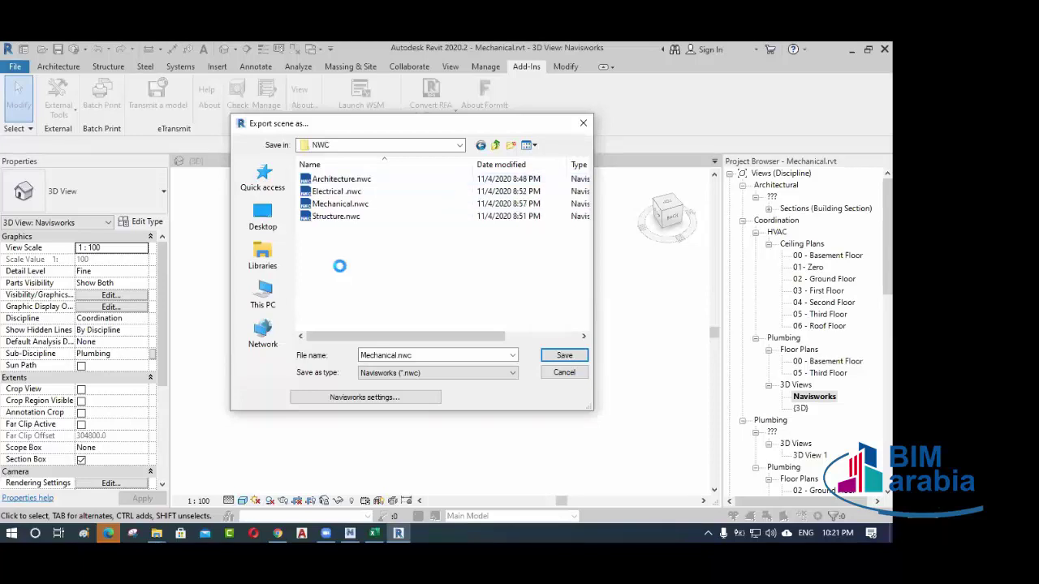
# - Create a folder in NWC, keeping the default name 'New folder'
pyautogui.rightClick(340, 266)
pyautogui.moveTo(484, 451)
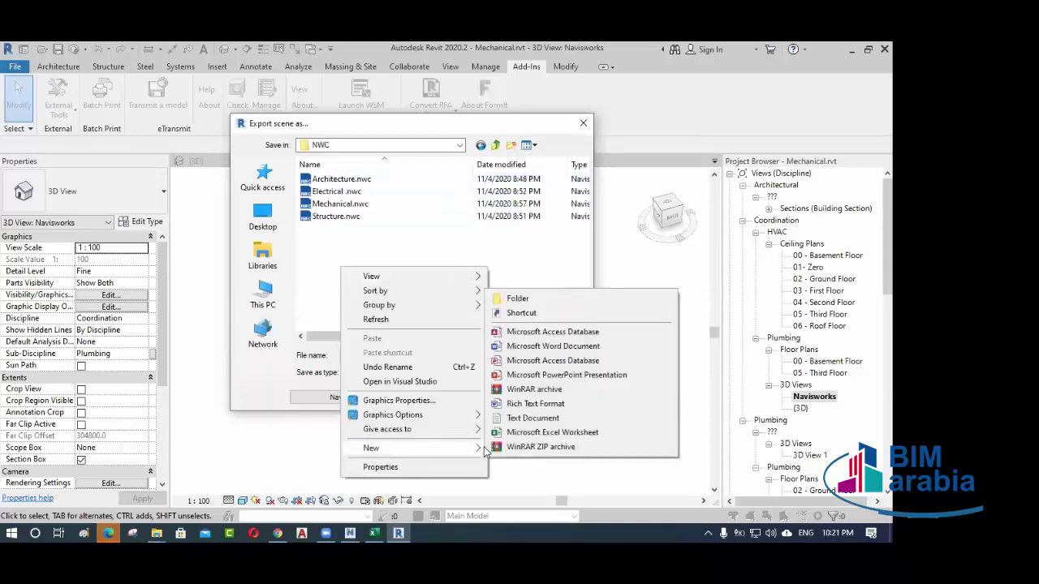
pyautogui.click(518, 298)
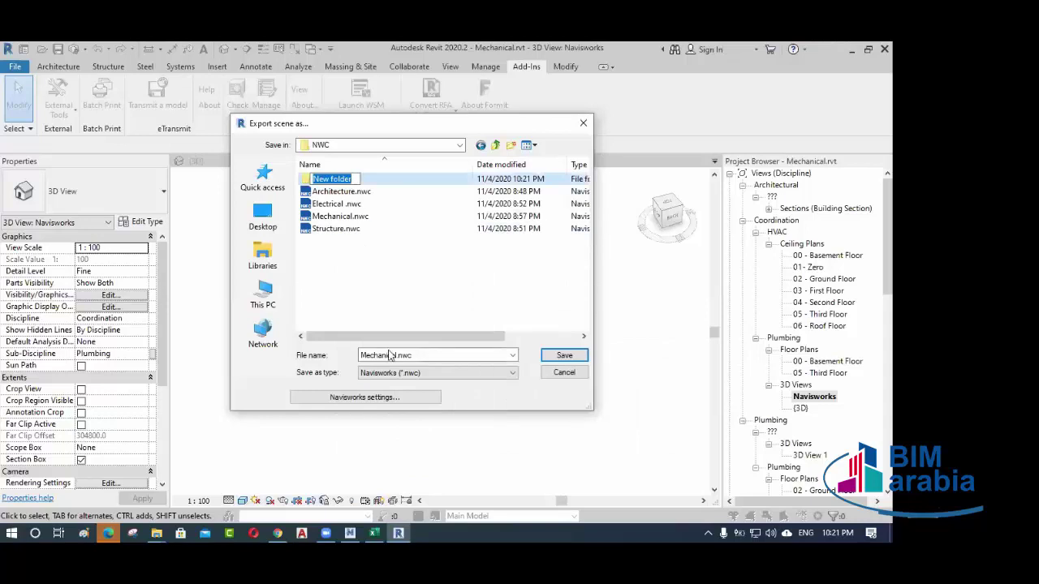
pyautogui.click(348, 260)
pyautogui.click(338, 181)
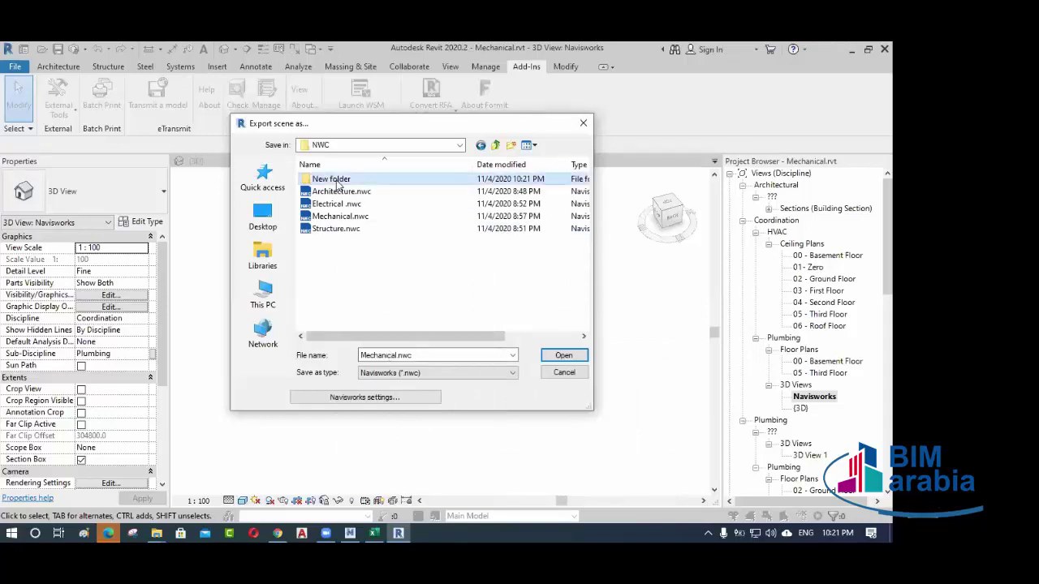
pyautogui.click(376, 303)
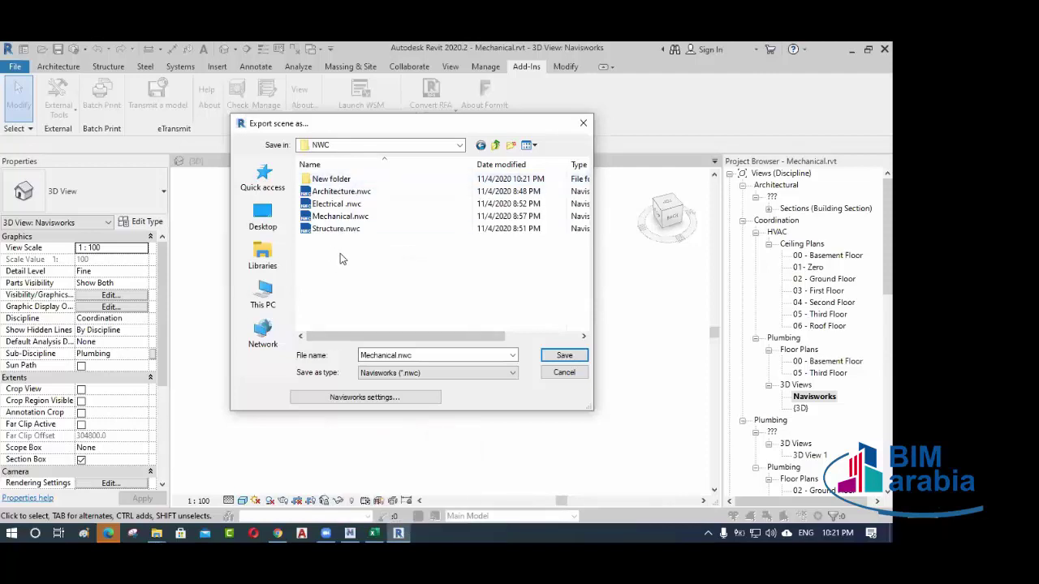
# - Review the Architecture, Electrical, Mechanical and Structure .nwc files, then cancel the export
pyautogui.click(329, 195)
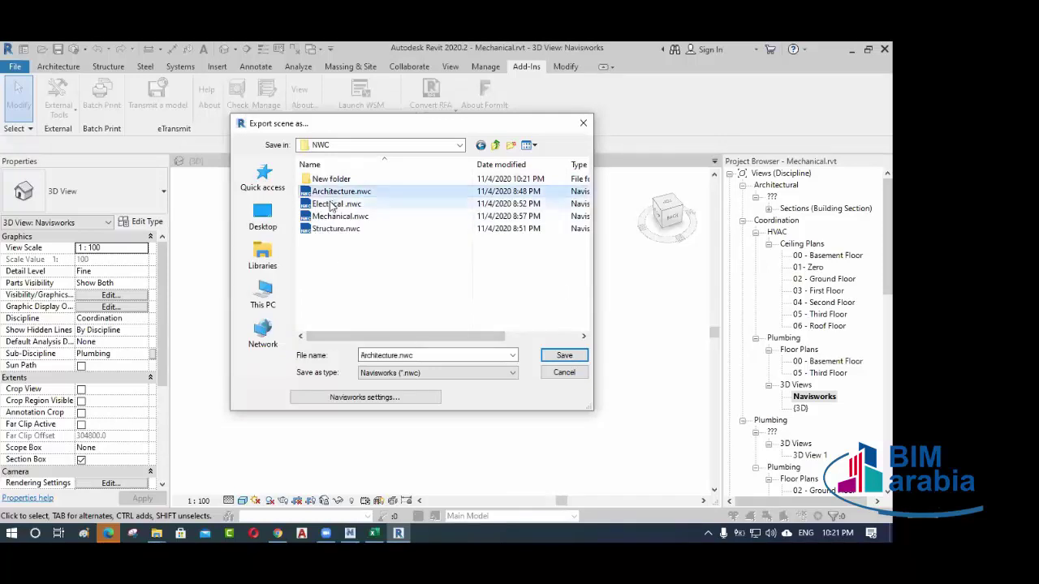
pyautogui.click(331, 204)
pyautogui.click(331, 216)
pyautogui.click(331, 229)
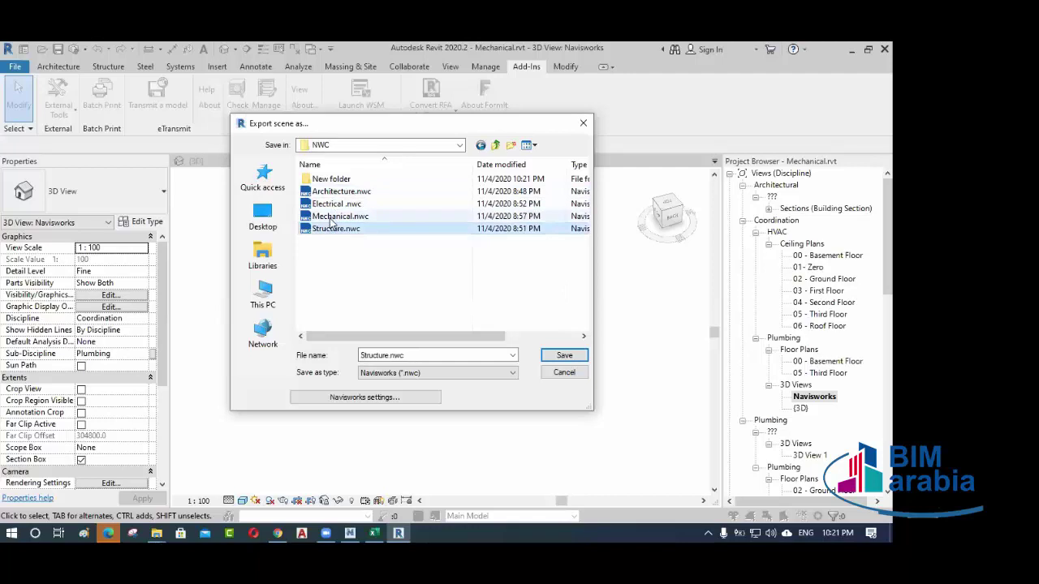
pyautogui.click(331, 216)
pyautogui.click(331, 204)
pyautogui.click(341, 246)
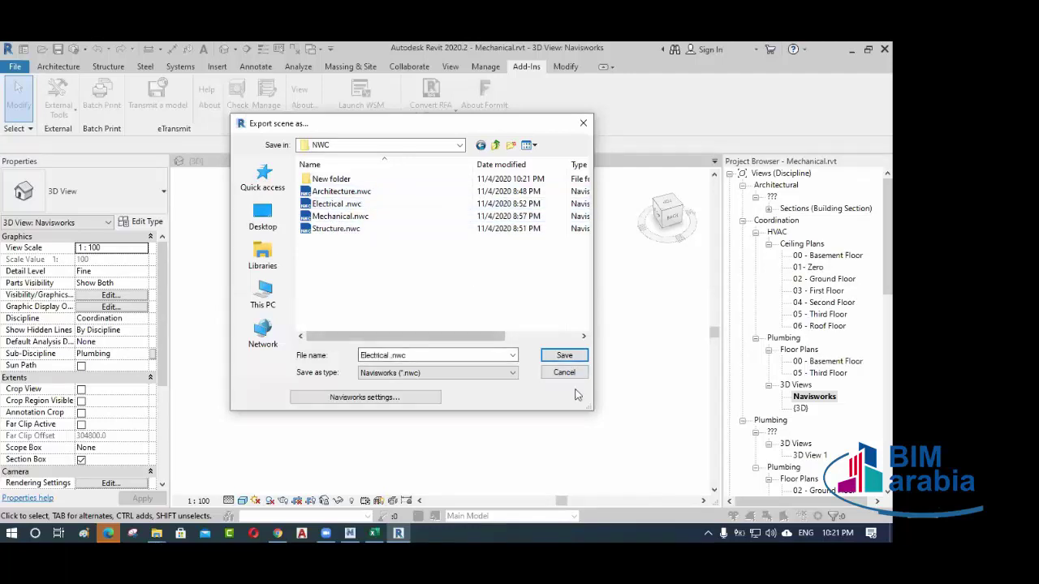
pyautogui.click(564, 372)
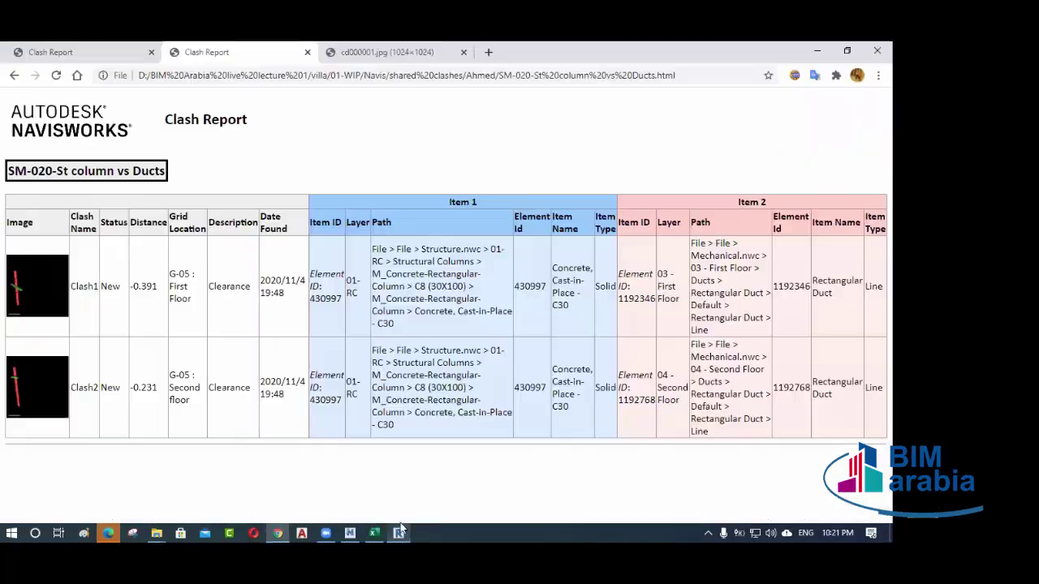
# - Reopen Clash Detective on the villa model and move it aside to expose the building
pyautogui.click(352, 532)
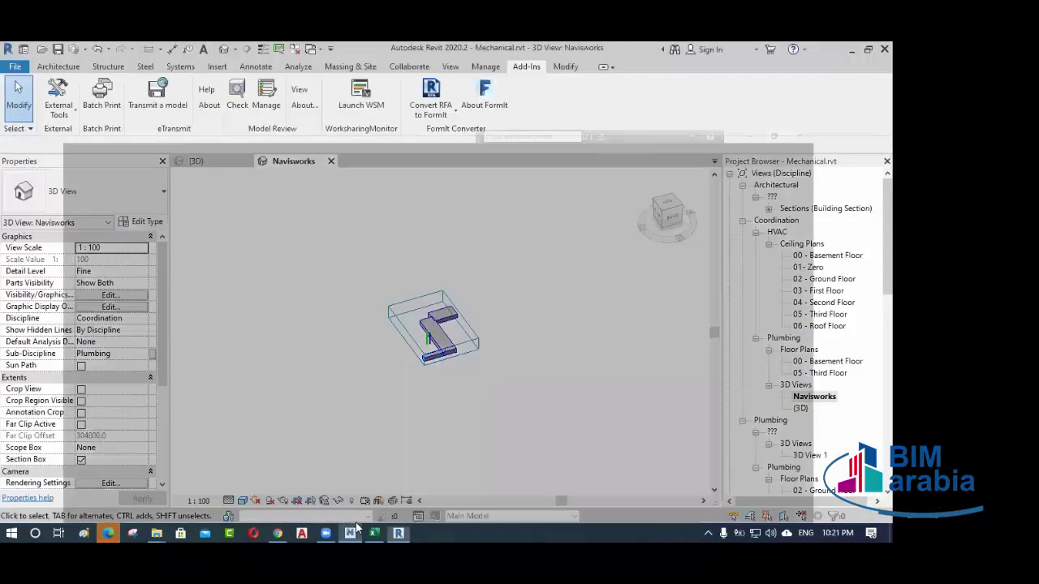
pyautogui.click(350, 532)
pyautogui.keyDown('shift'); pyautogui.moveTo(398, 241); pyautogui.dragTo(273, 239, button='middle'); pyautogui.keyUp('shift')
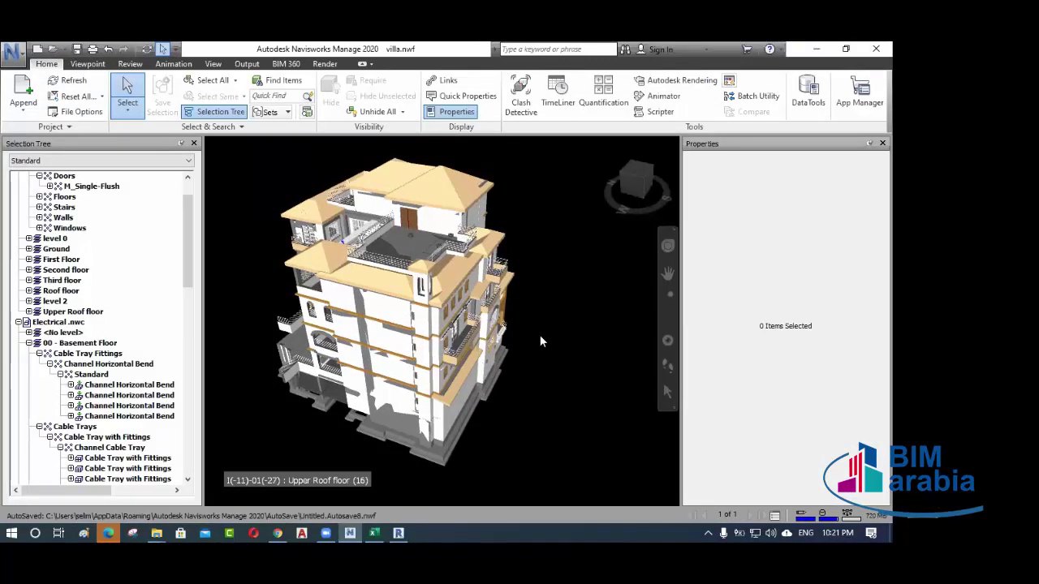
pyautogui.click(520, 96)
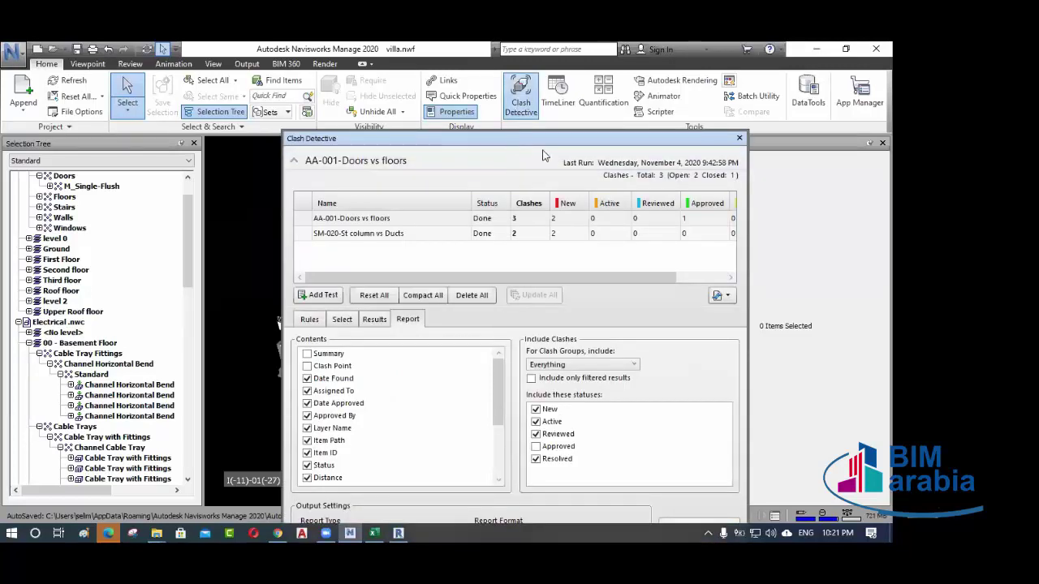
pyautogui.moveTo(542, 147); pyautogui.dragTo(388, 167)
pyautogui.moveTo(452, 177); pyautogui.dragTo(640, 207)
pyautogui.scroll(-4, 269, 224)
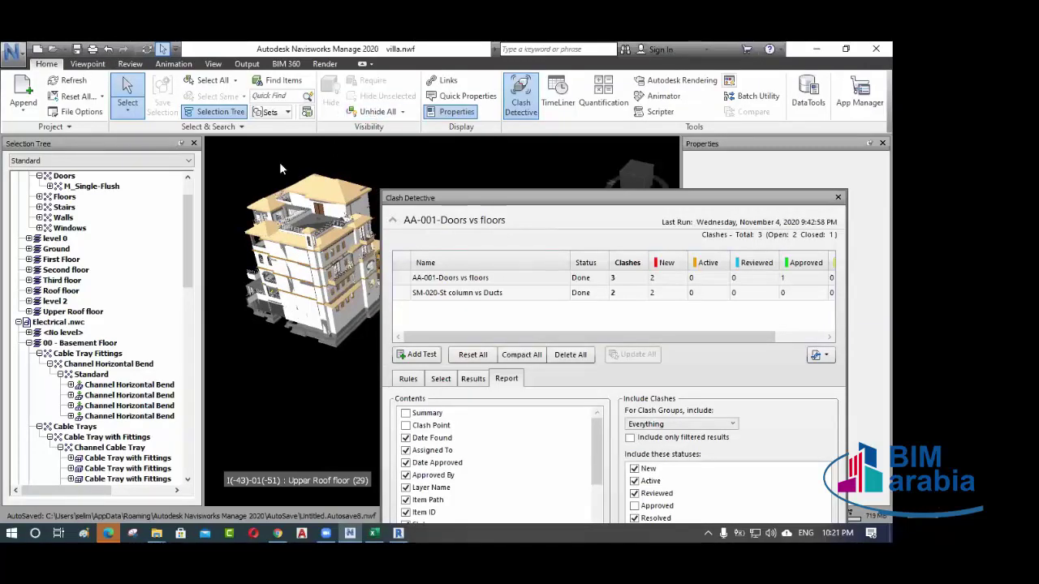
pyautogui.moveTo(279, 162); pyautogui.dragTo(268, 276, button='middle')
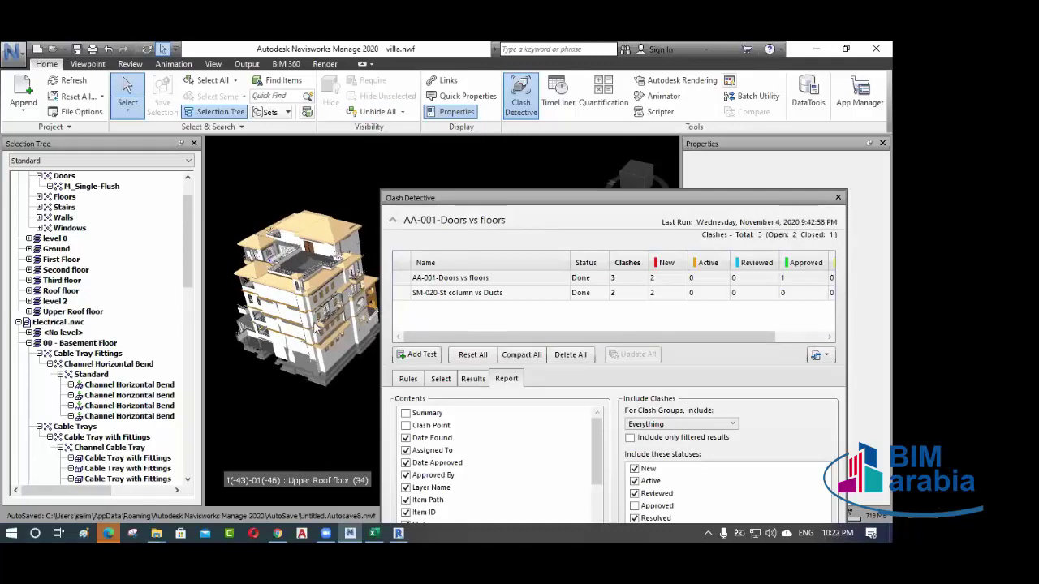
pyautogui.scroll(6, 308, 325)
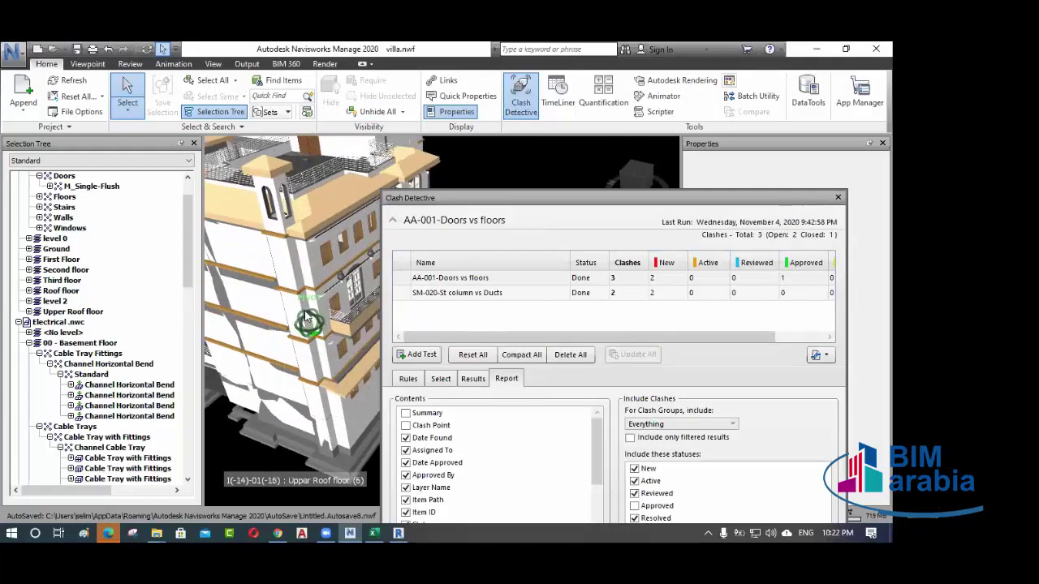
# - Hide a building wall, then restore it with Unhide All
pyautogui.click(305, 326)
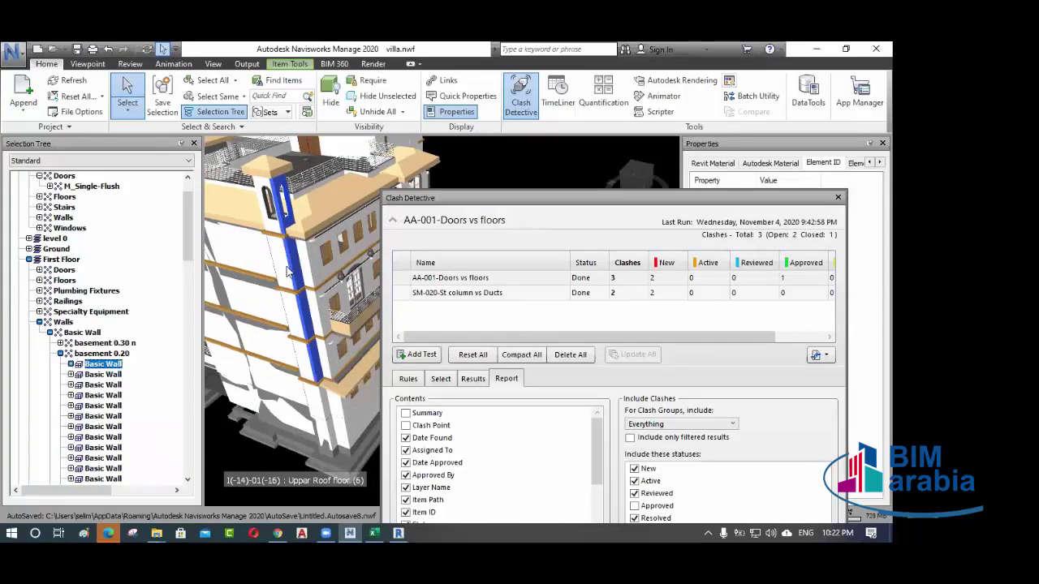
pyautogui.click(331, 95)
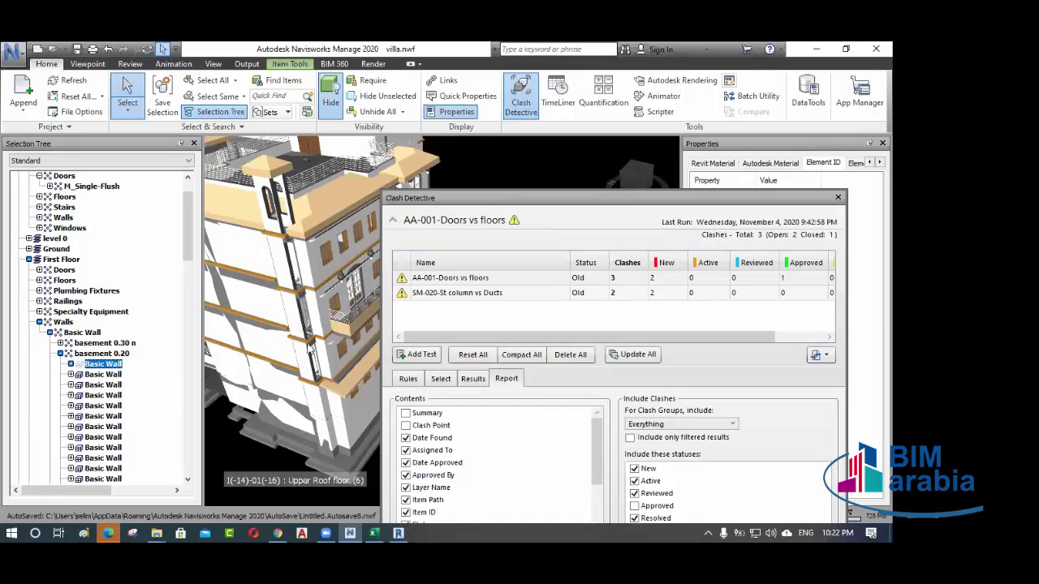
pyautogui.click(371, 111)
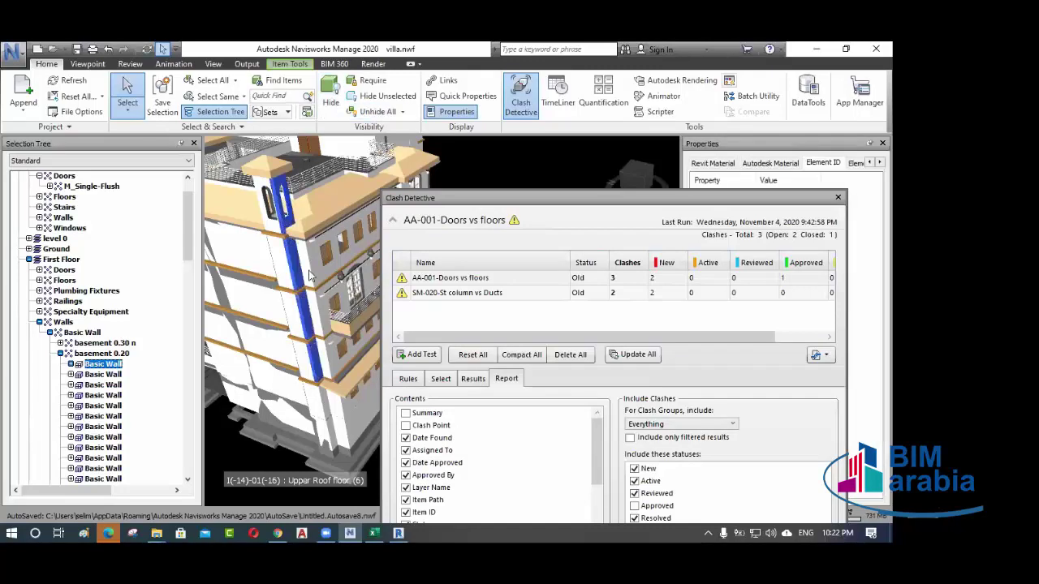
pyautogui.scroll(-3, 283, 286)
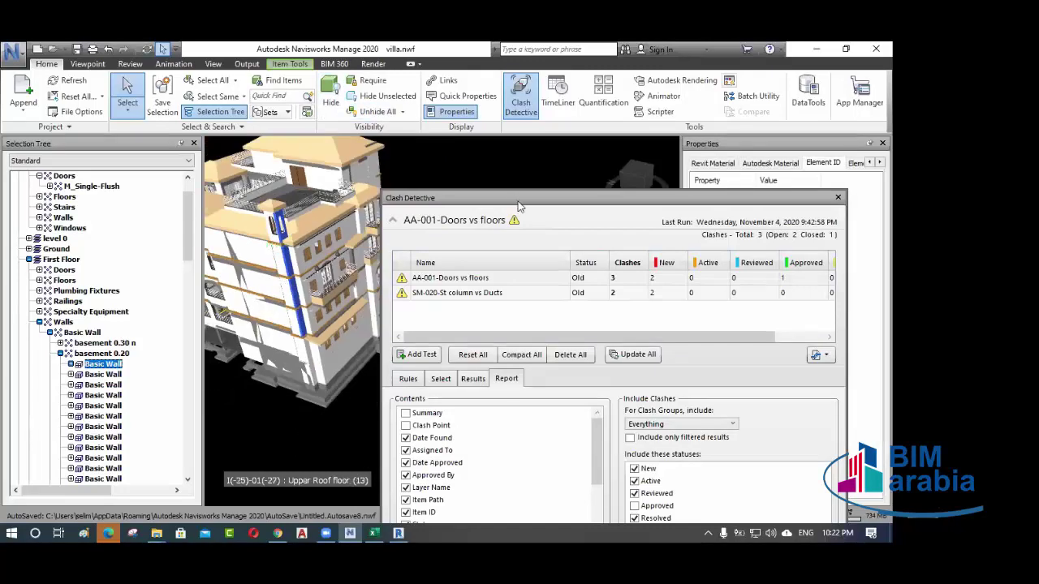
pyautogui.moveTo(520, 206); pyautogui.dragTo(503, 130)
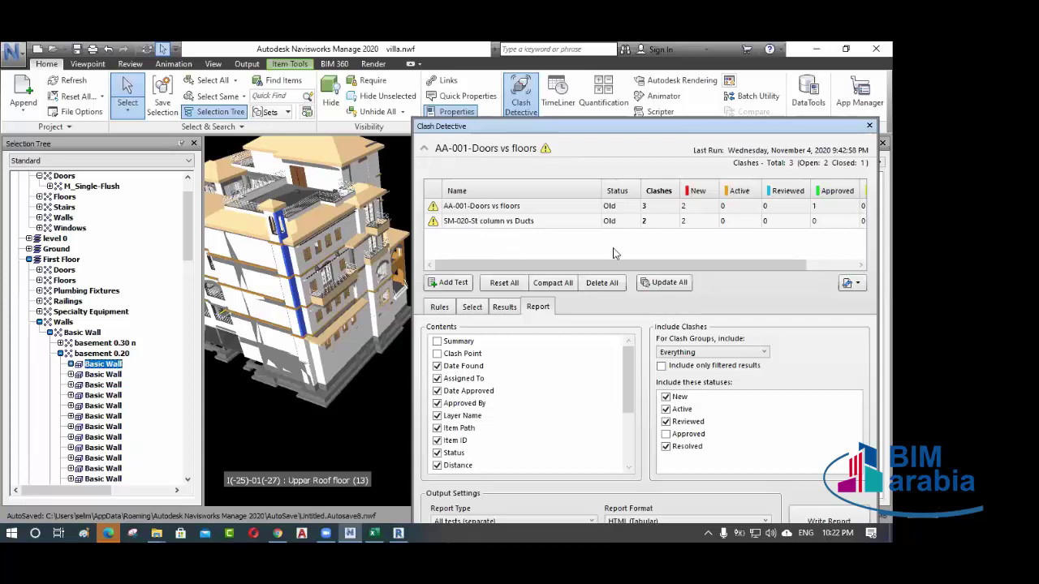
# - Rerun all clash tests and set the basement clash group's status to Resolved
pyautogui.click(666, 285)
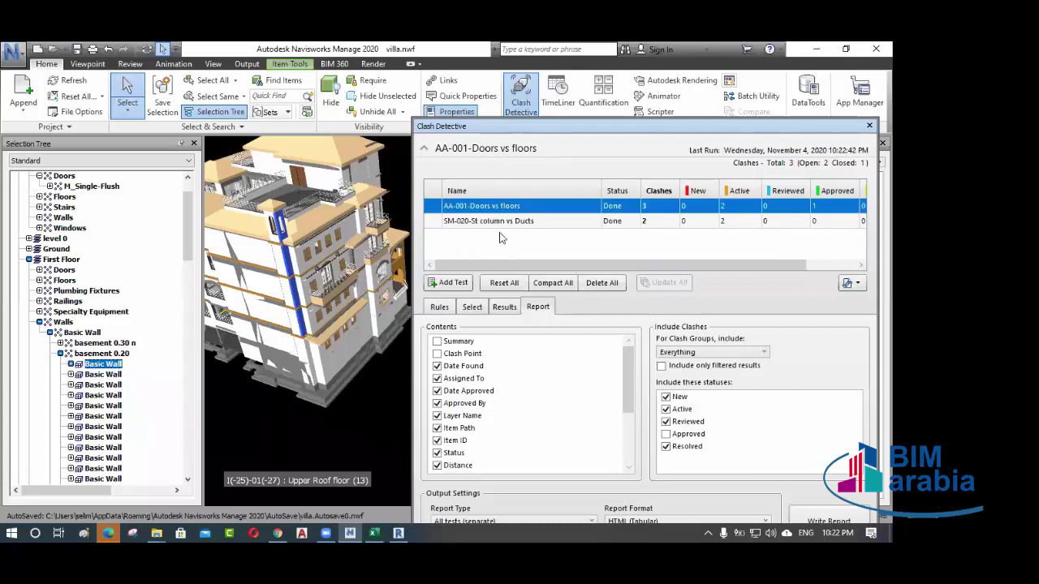
pyautogui.click(504, 307)
pyautogui.moveTo(412, 365); pyautogui.dragTo(355, 364)
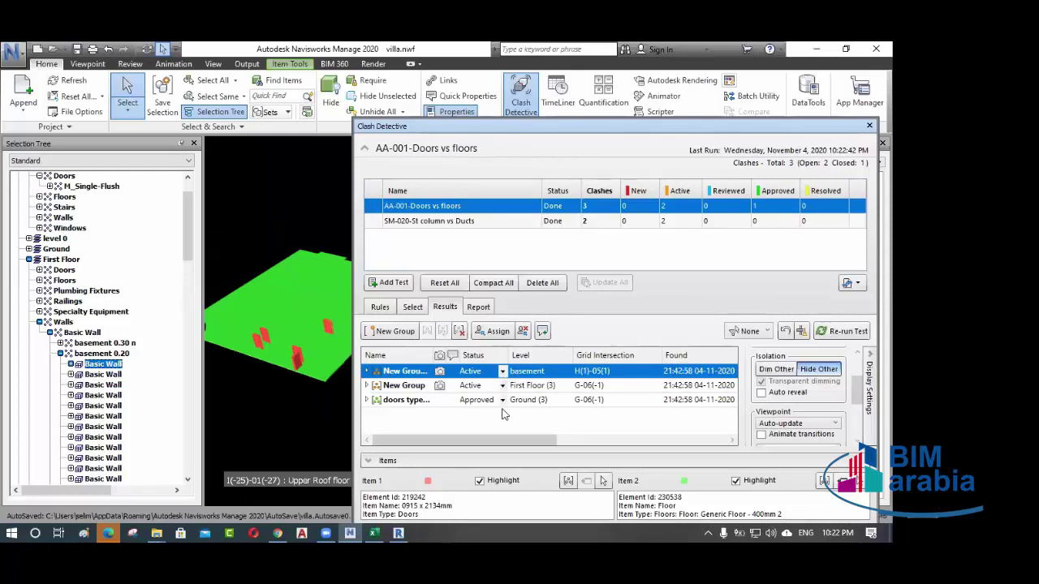
pyautogui.click(503, 372)
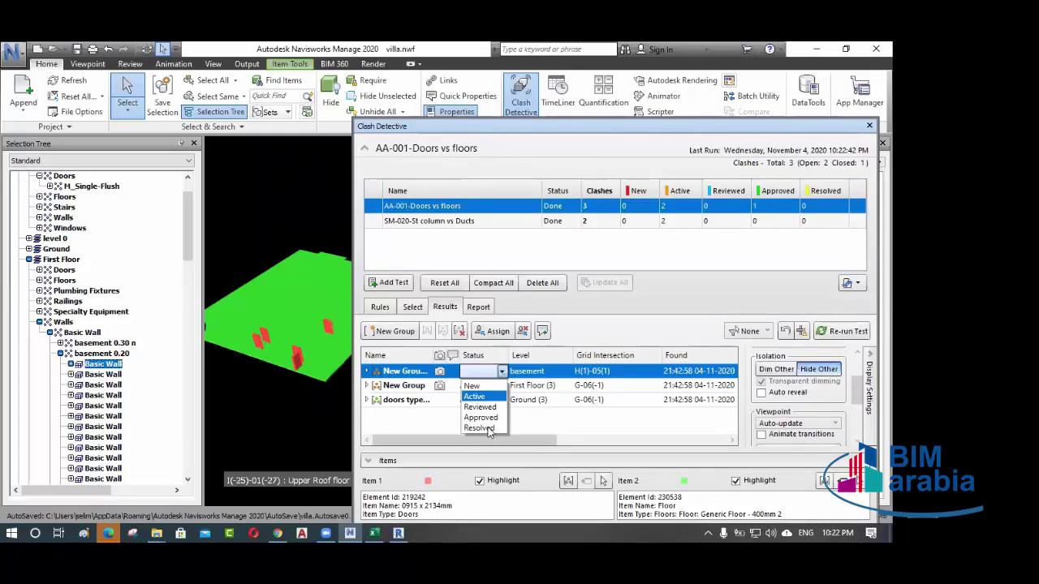
pyautogui.click(479, 427)
# - Inspect the basement group's clashes, then widen the clash window and Name column
pyautogui.click(368, 371)
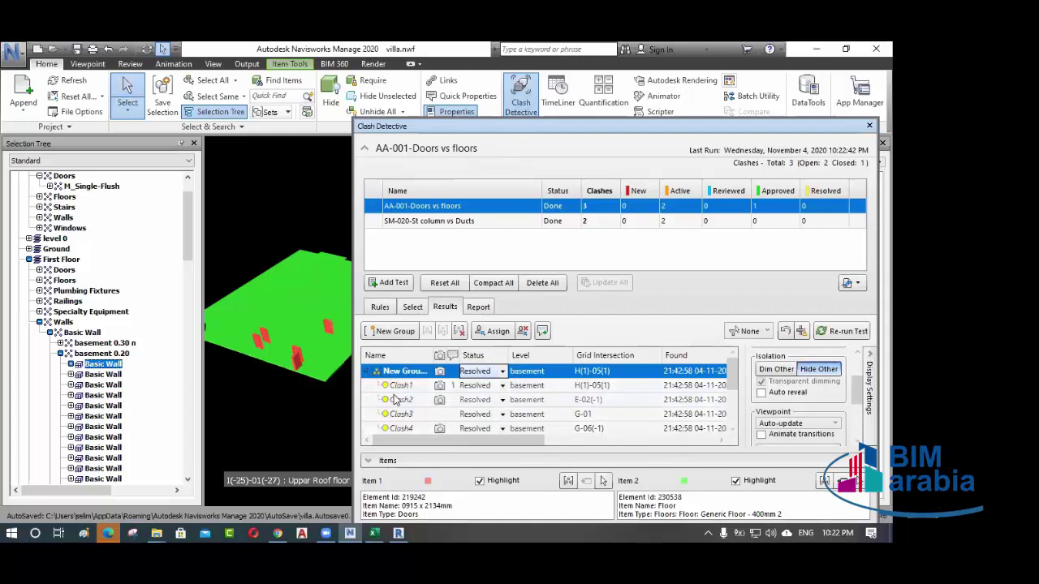
pyautogui.scroll(-2, 398, 398)
pyautogui.scroll(2, 405, 397)
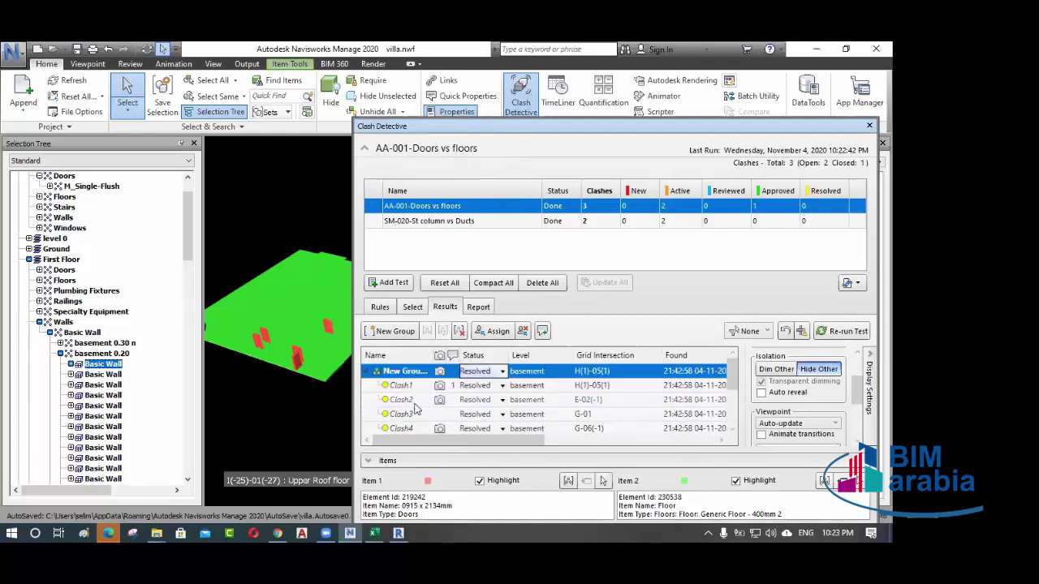
pyautogui.click(370, 374)
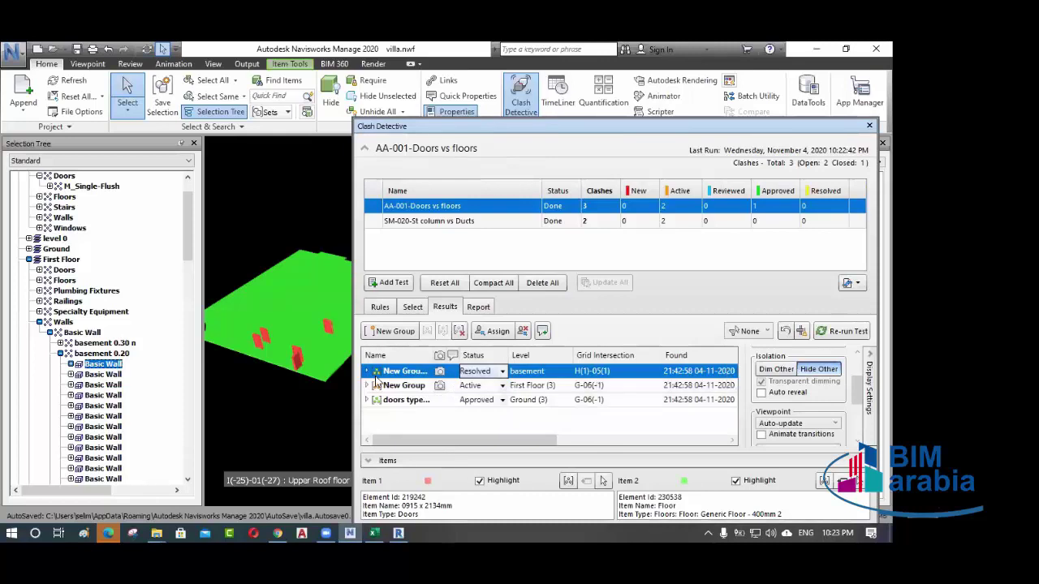
pyautogui.moveTo(353, 366); pyautogui.dragTo(314, 366)
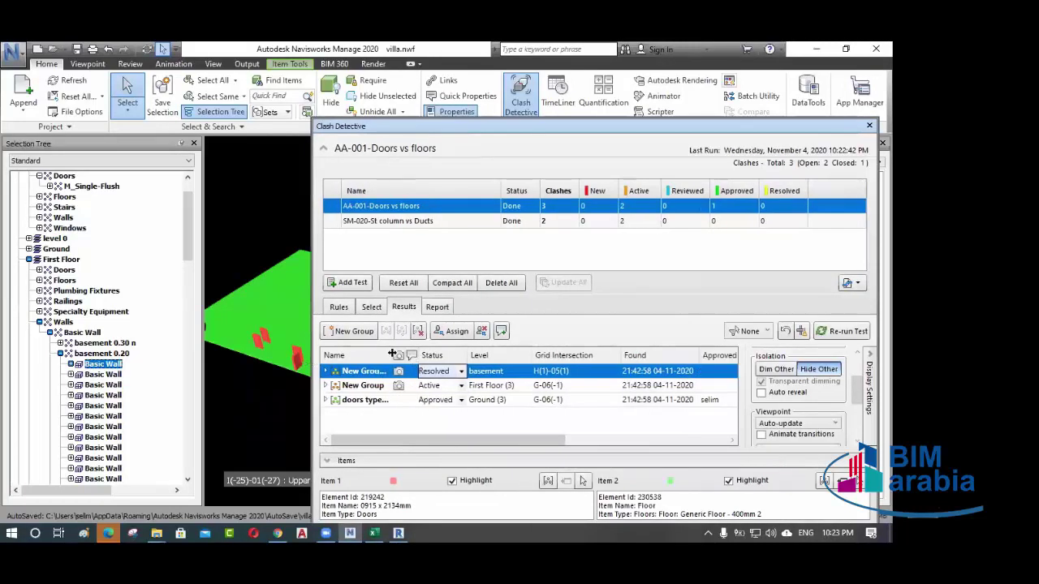
pyautogui.moveTo(396, 351); pyautogui.dragTo(418, 349)
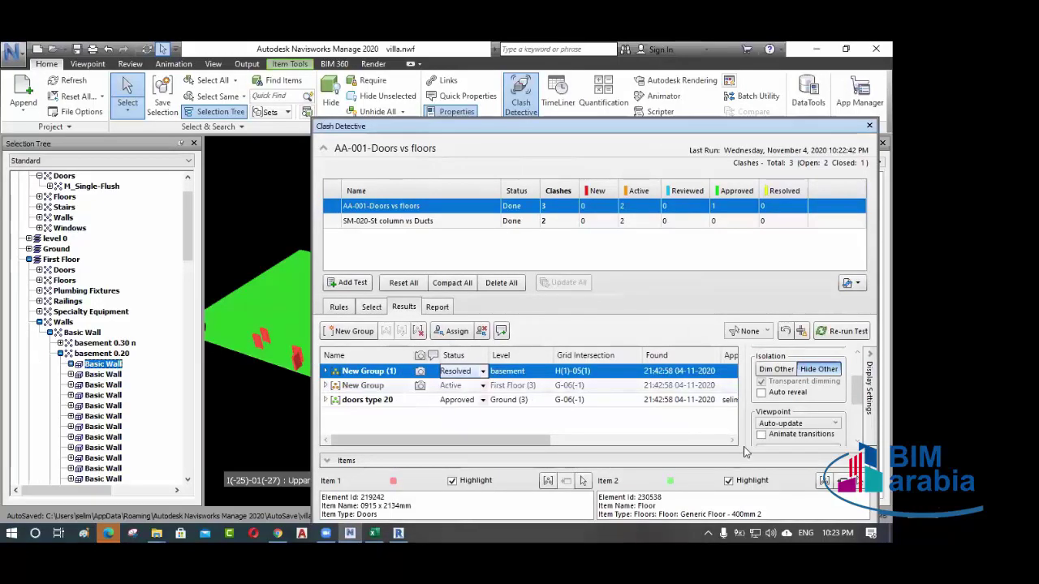
# - Compact away the resolved clash group and check the doors type 20 group's status options
pyautogui.click(800, 331)
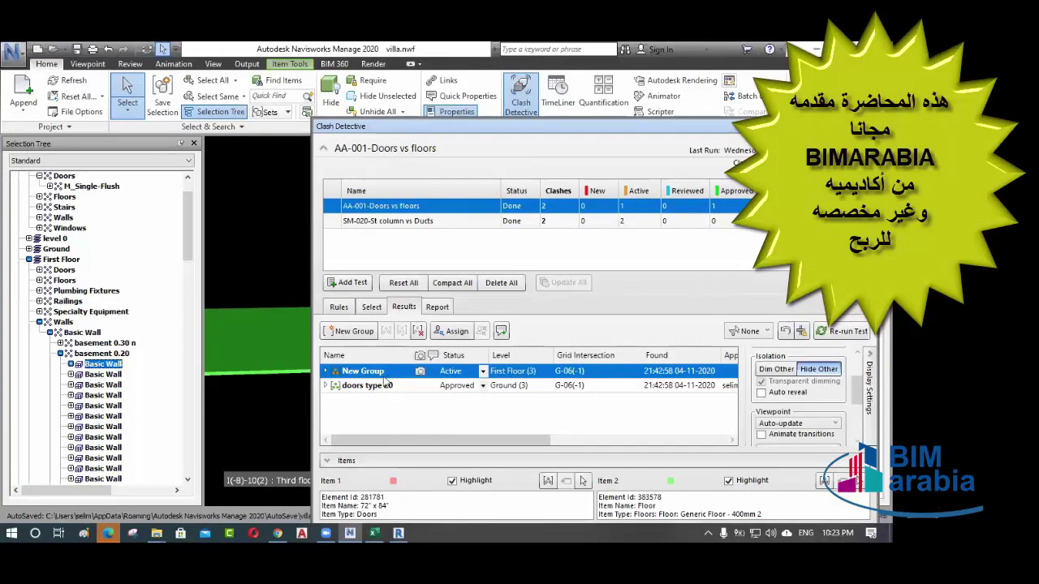
pyautogui.click(385, 388)
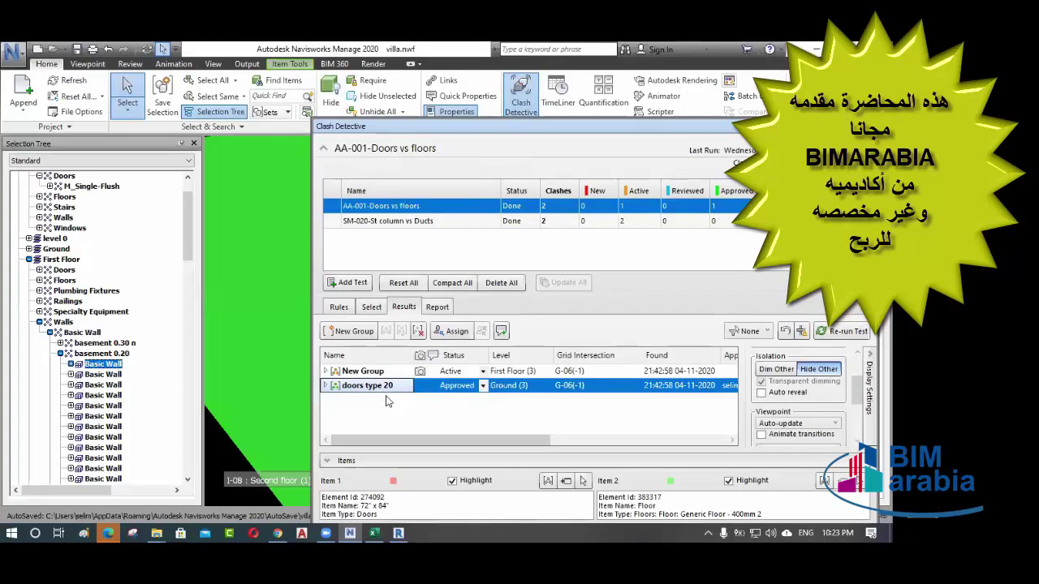
pyautogui.moveTo(339, 389); pyautogui.dragTo(357, 378)
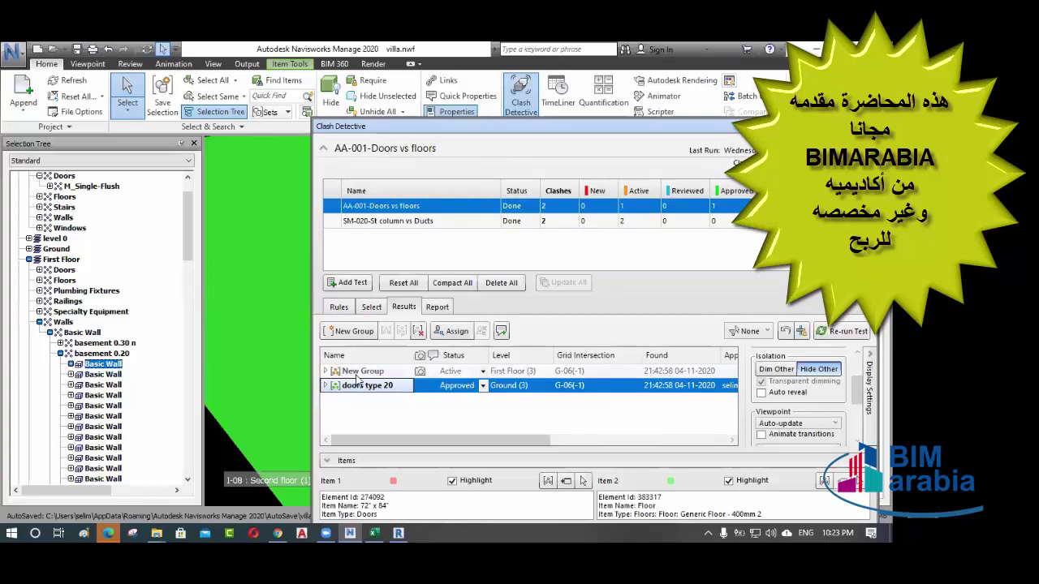
pyautogui.moveTo(357, 378); pyautogui.dragTo(456, 376)
pyautogui.click(457, 377)
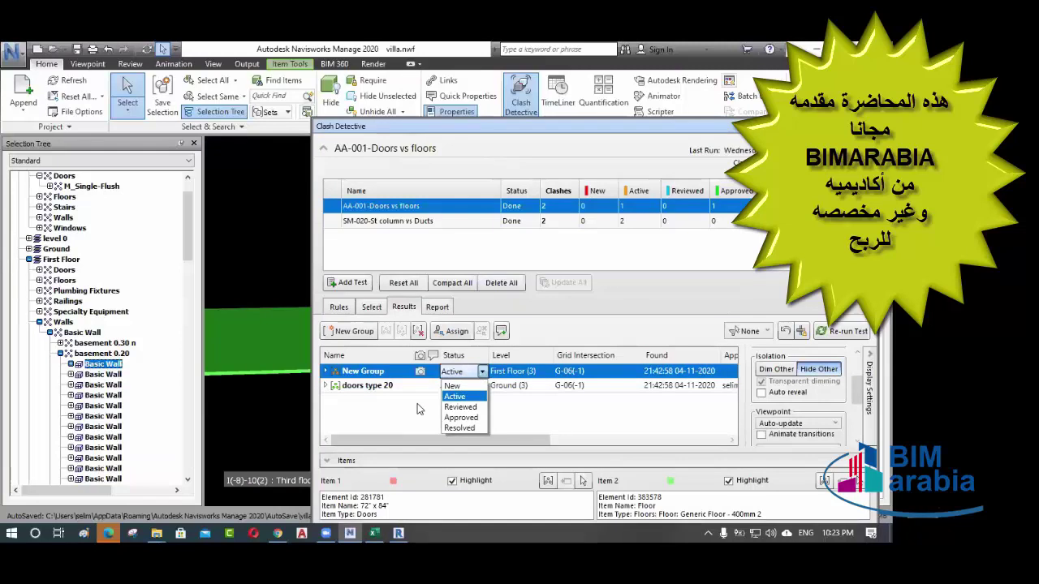
pyautogui.click(266, 283)
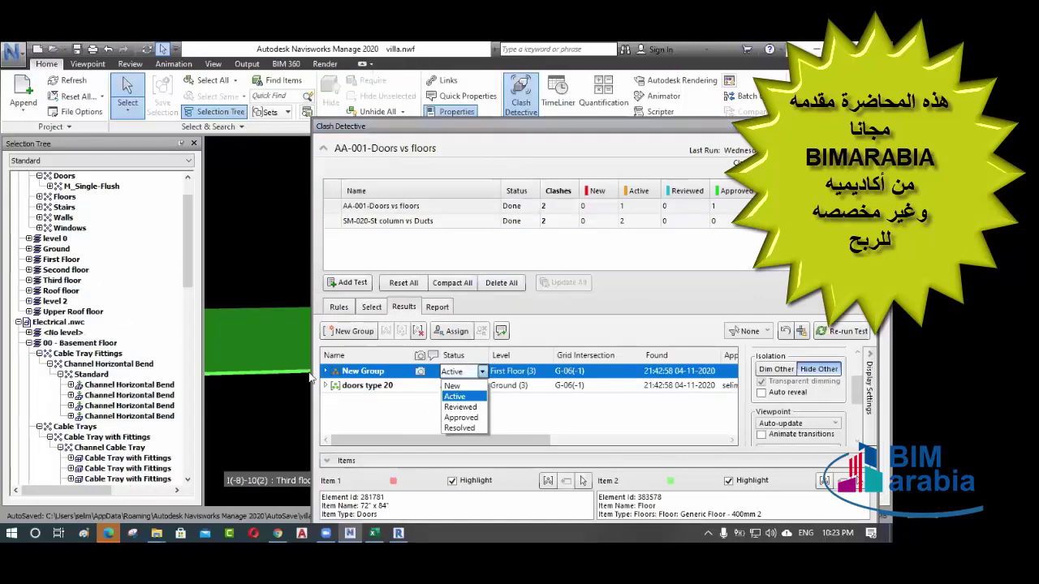
pyautogui.click(386, 414)
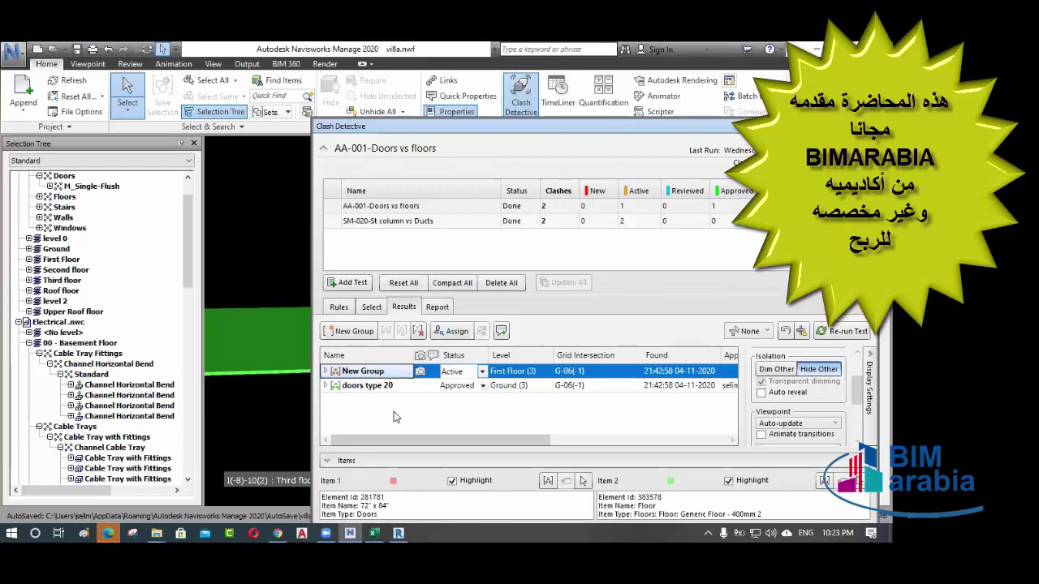
# - Leave New Group as Active, widen the window, and display the report settings
pyautogui.click(481, 372)
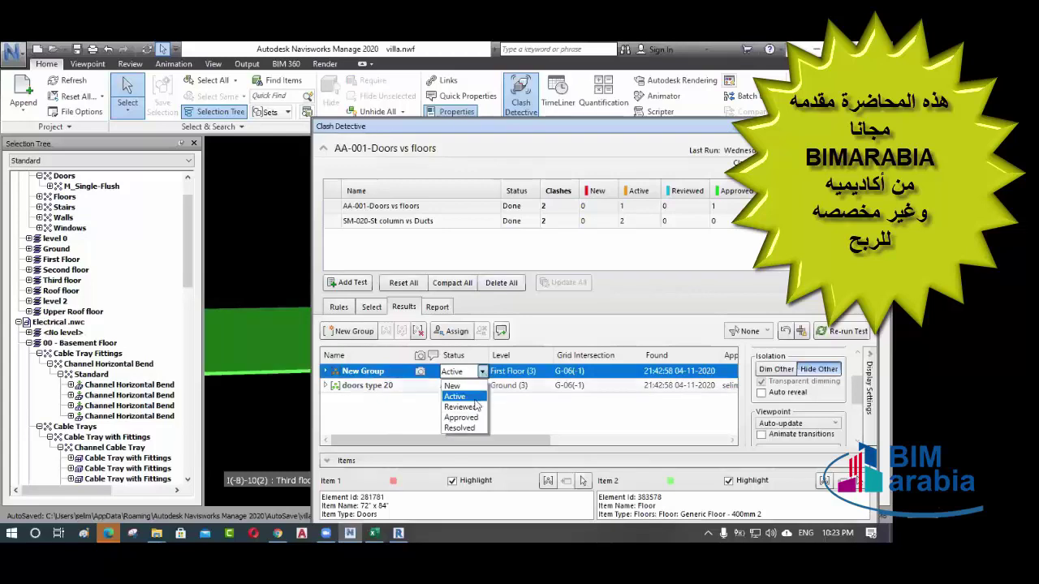
pyautogui.click(407, 415)
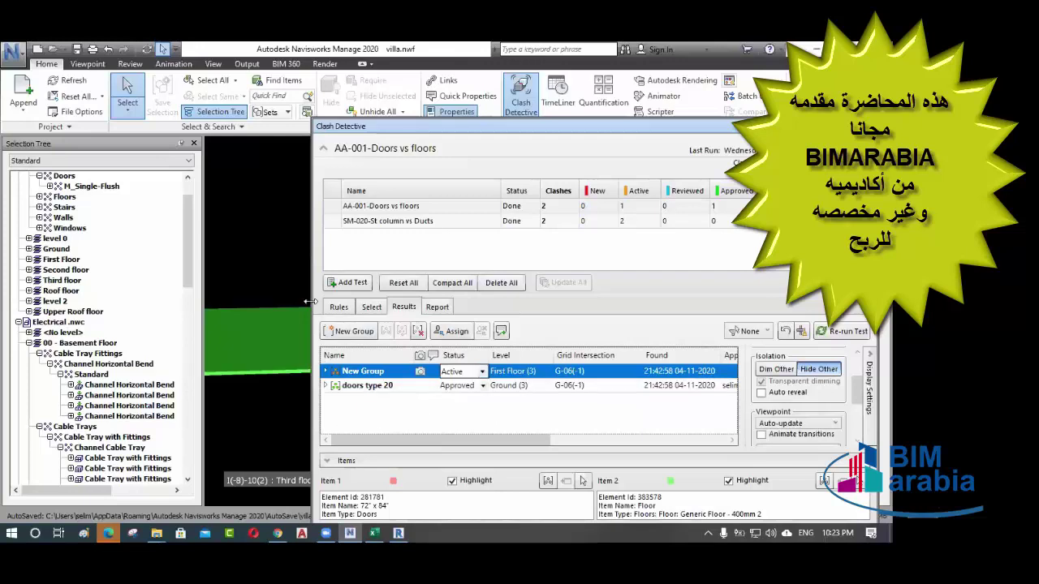
pyautogui.moveTo(313, 303); pyautogui.dragTo(293, 303)
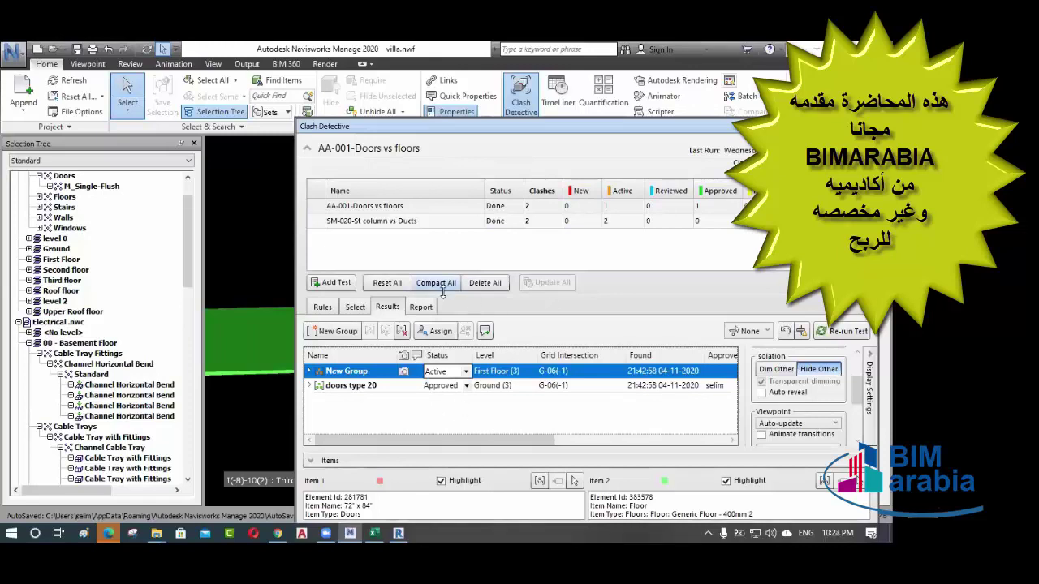
pyautogui.click(421, 308)
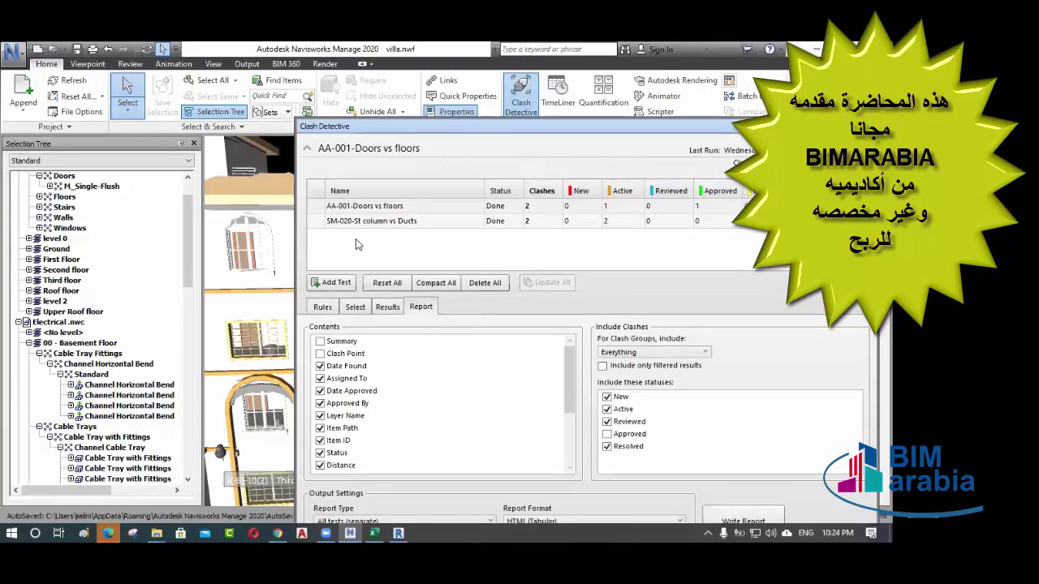
pyautogui.click(373, 534)
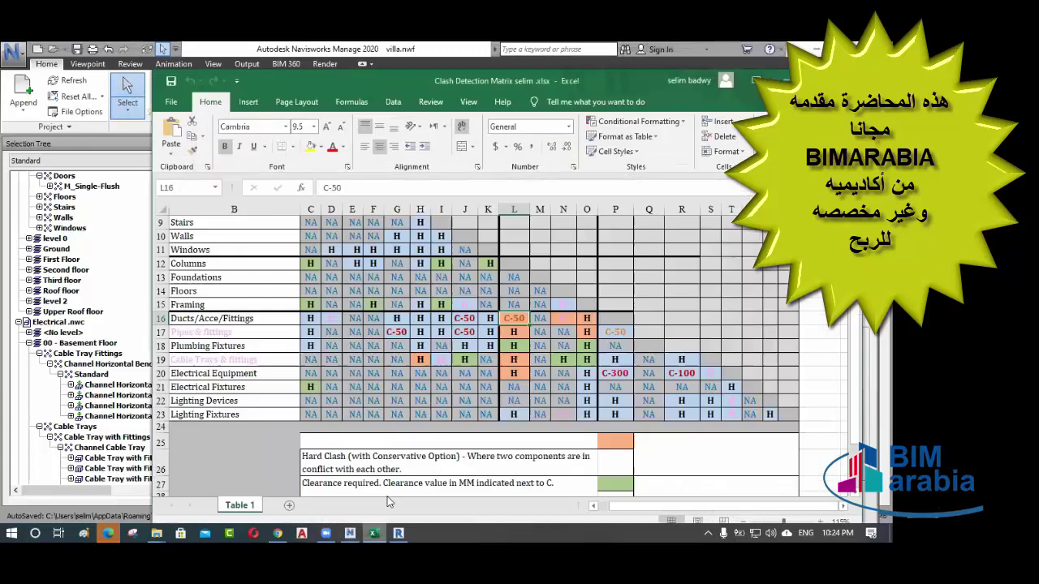
pyautogui.scroll(3, 414, 341)
pyautogui.scroll(-2, 414, 341)
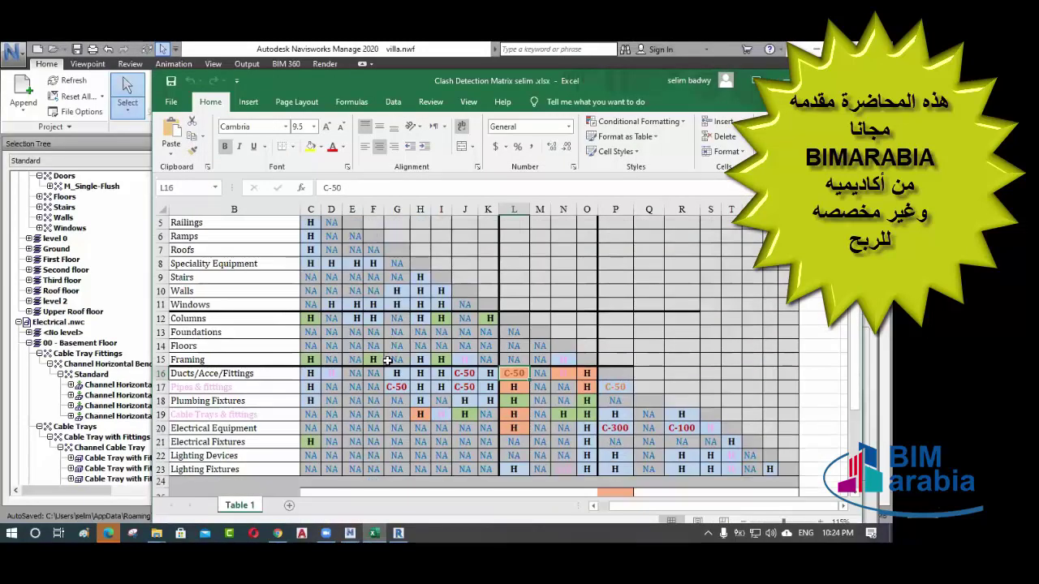
pyautogui.scroll(-5, 388, 360)
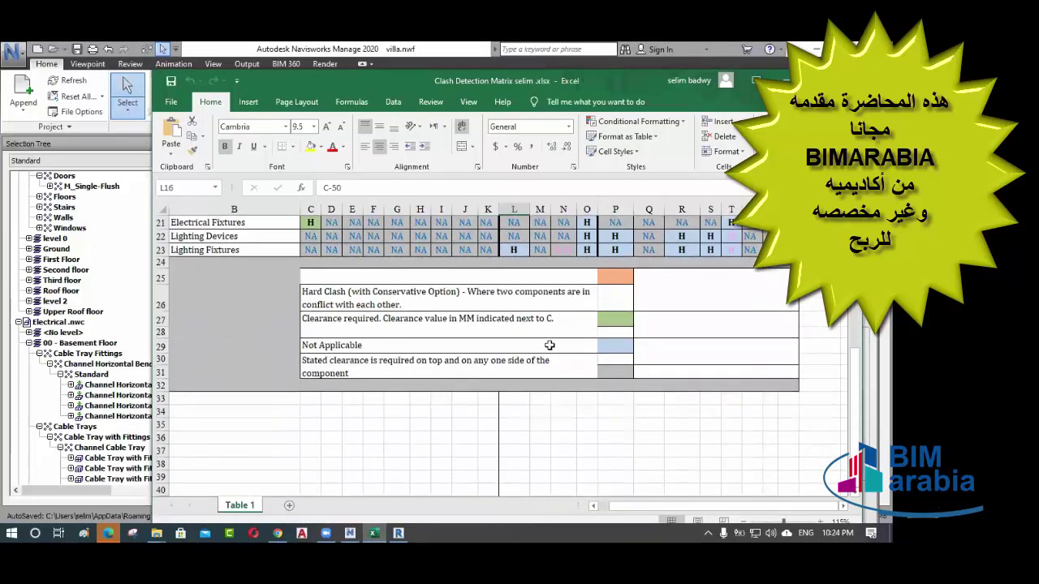
pyautogui.scroll(4, 503, 343)
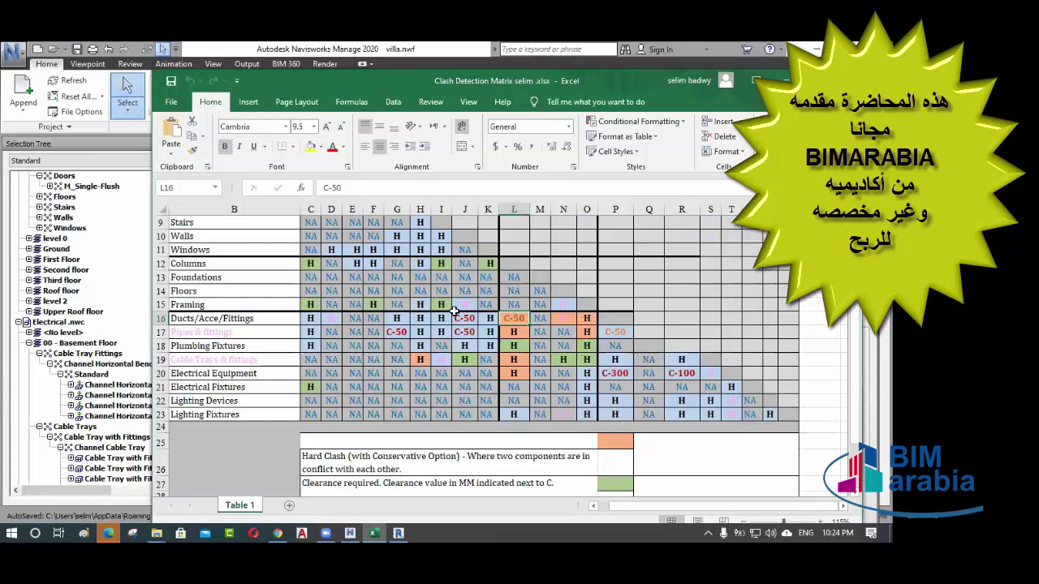
pyautogui.click(438, 278)
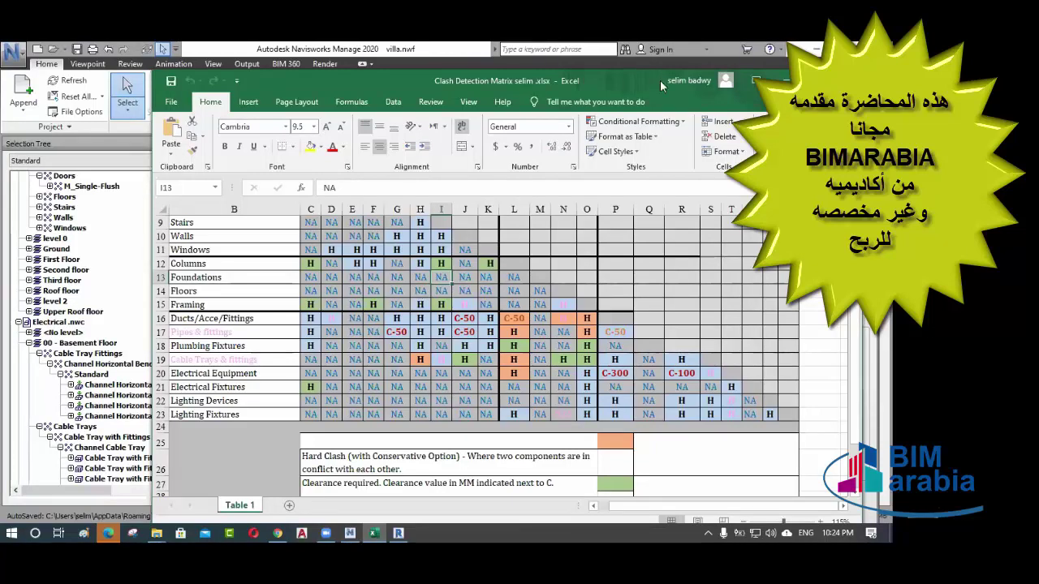
pyautogui.click(755, 80)
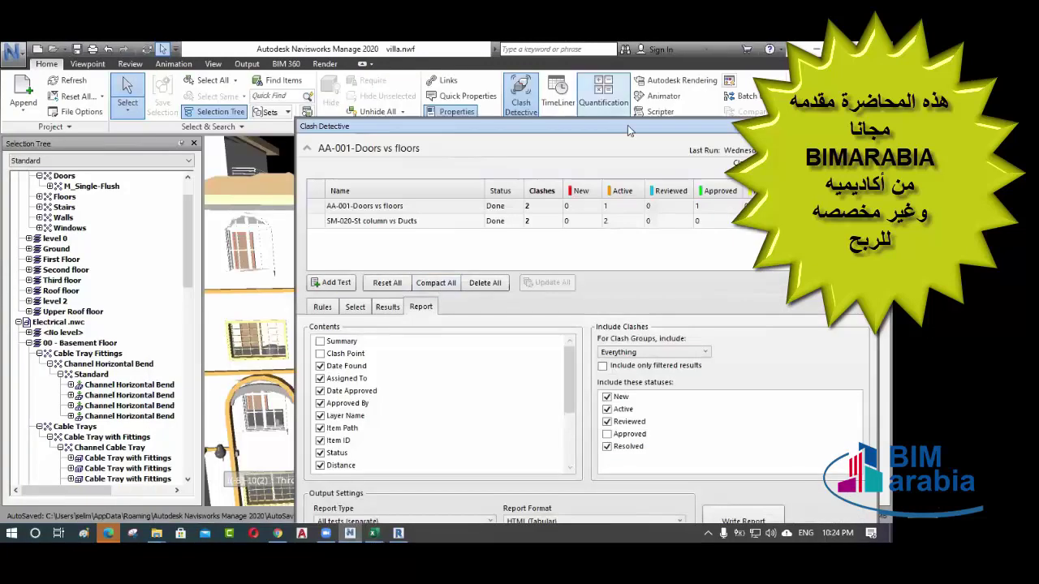
# - Dock Clash Detective at the right of the model view and pan the building sideways
pyautogui.moveTo(442, 318); pyautogui.dragTo(456, 321)
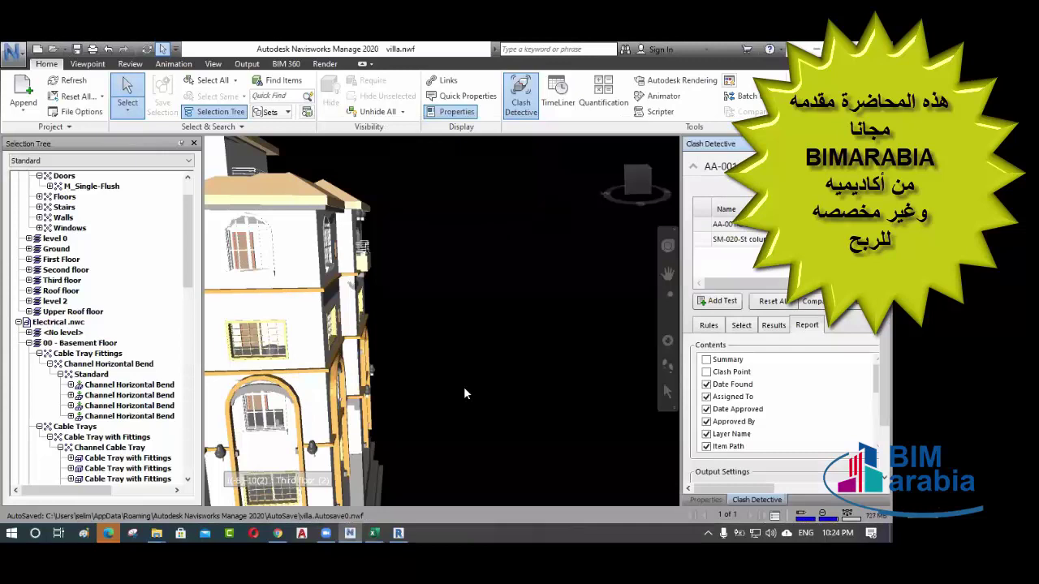
pyautogui.moveTo(472, 339); pyautogui.dragTo(513, 309, button='middle')
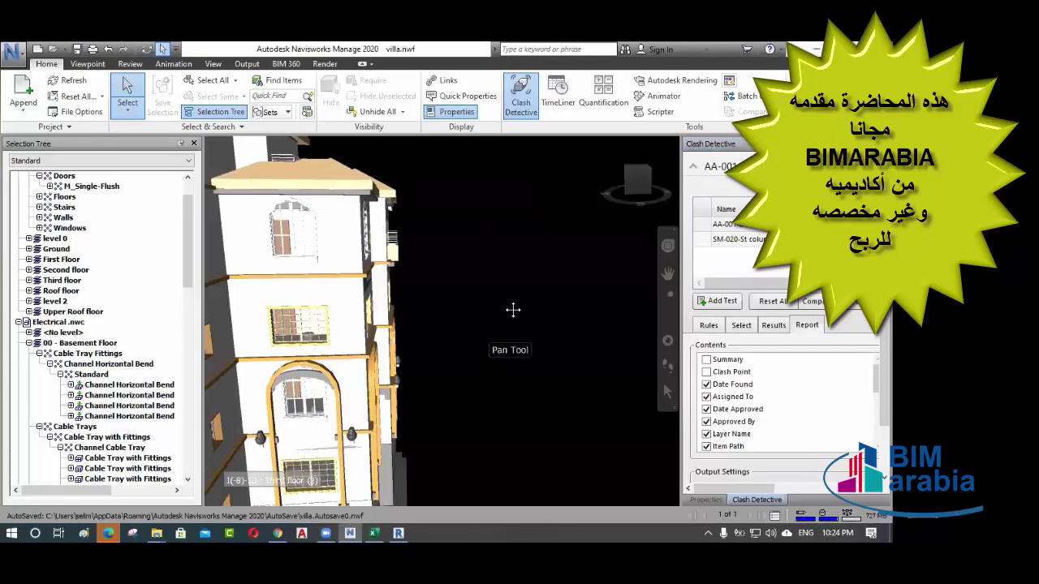